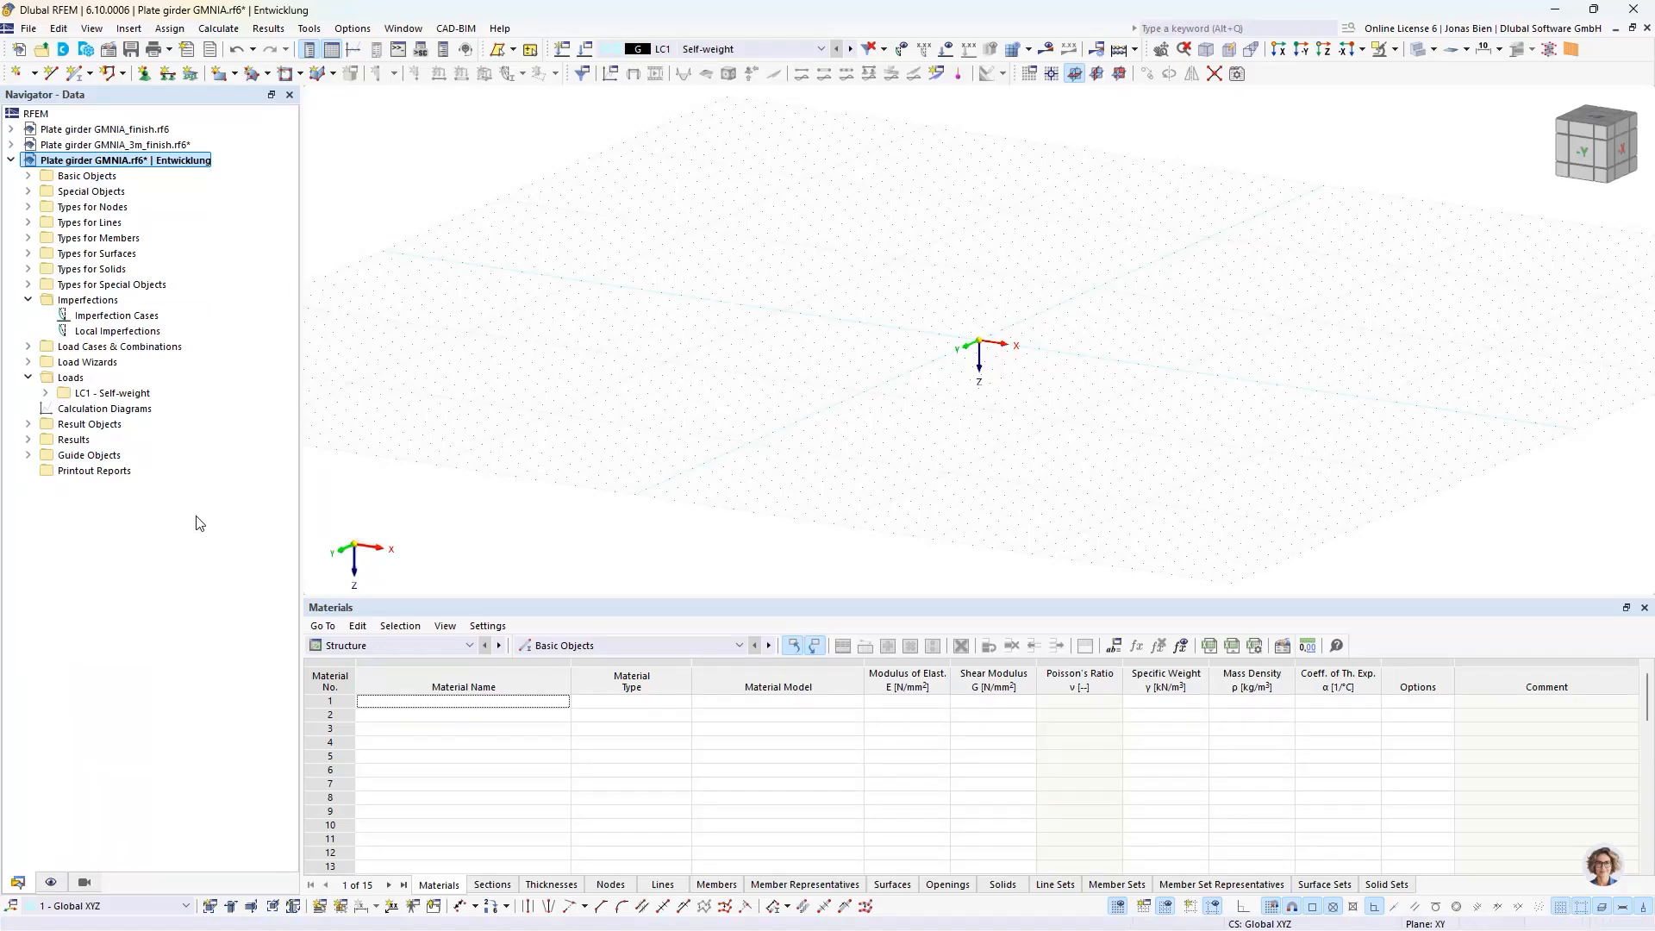
{"action": "left_click", "coordinate": [30, 175]}
{"action": "left_click", "coordinate": [28, 424]}
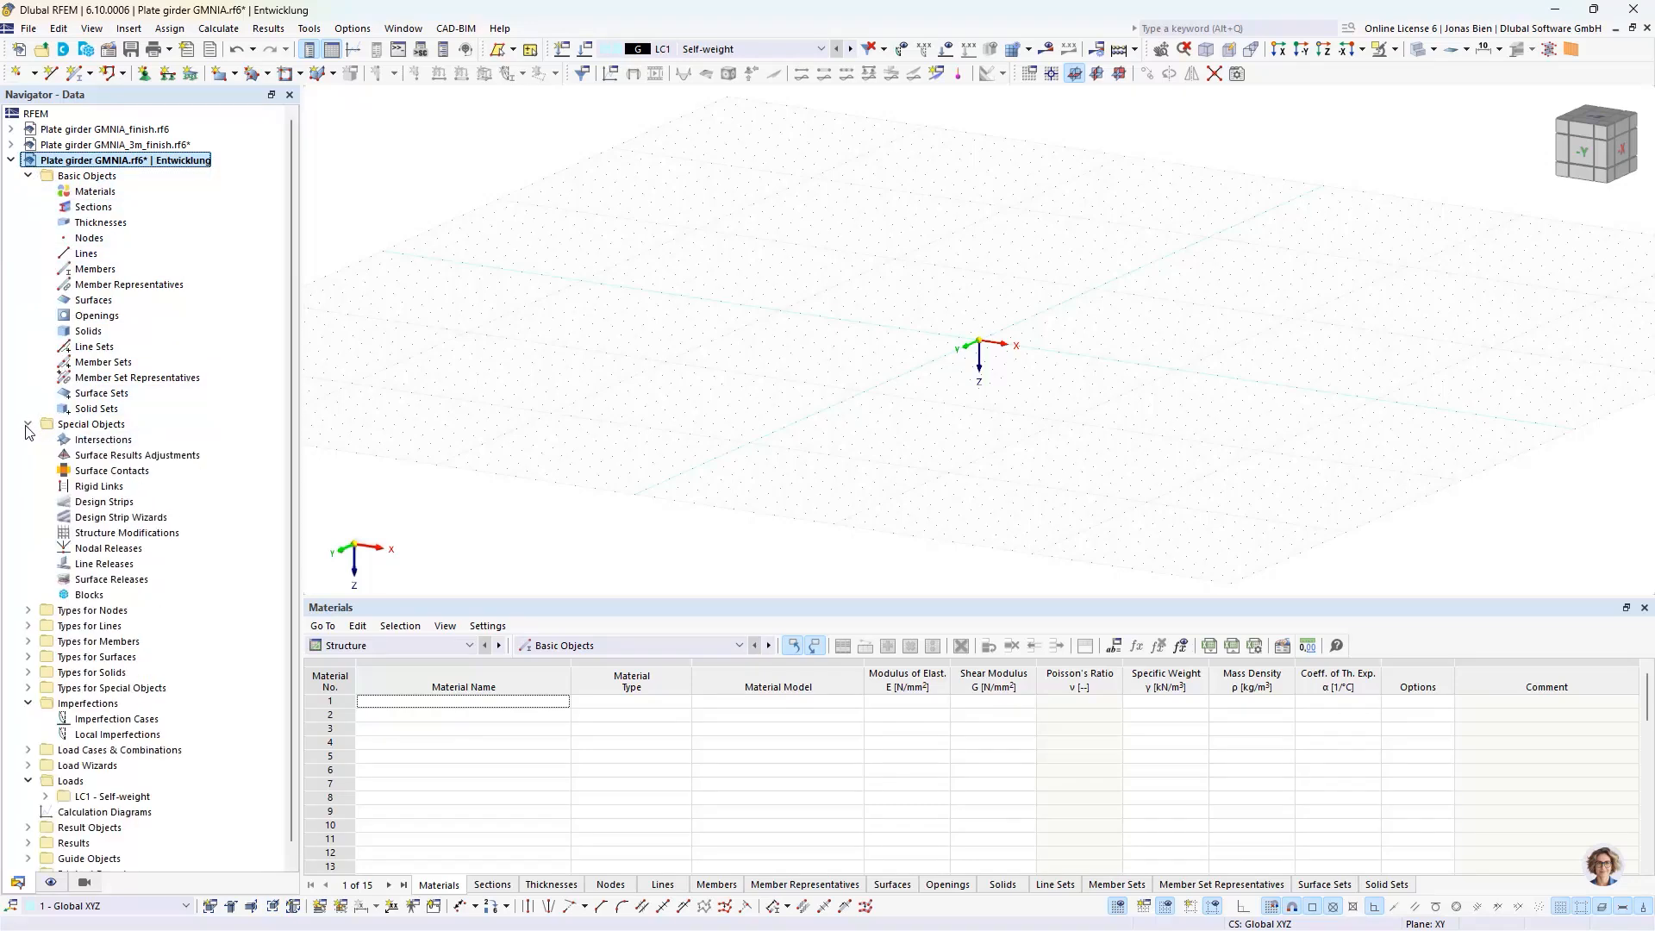
{"action": "left_click", "coordinate": [27, 424]}
{"action": "left_click", "coordinate": [28, 175]}
Step: Review the Plate girder GMNIA model's base data, covering add-ons, standards, settings and model type, without making changes
{"action": "right_click", "coordinate": [45, 161]}
{"action": "left_click", "coordinate": [249, 301]}
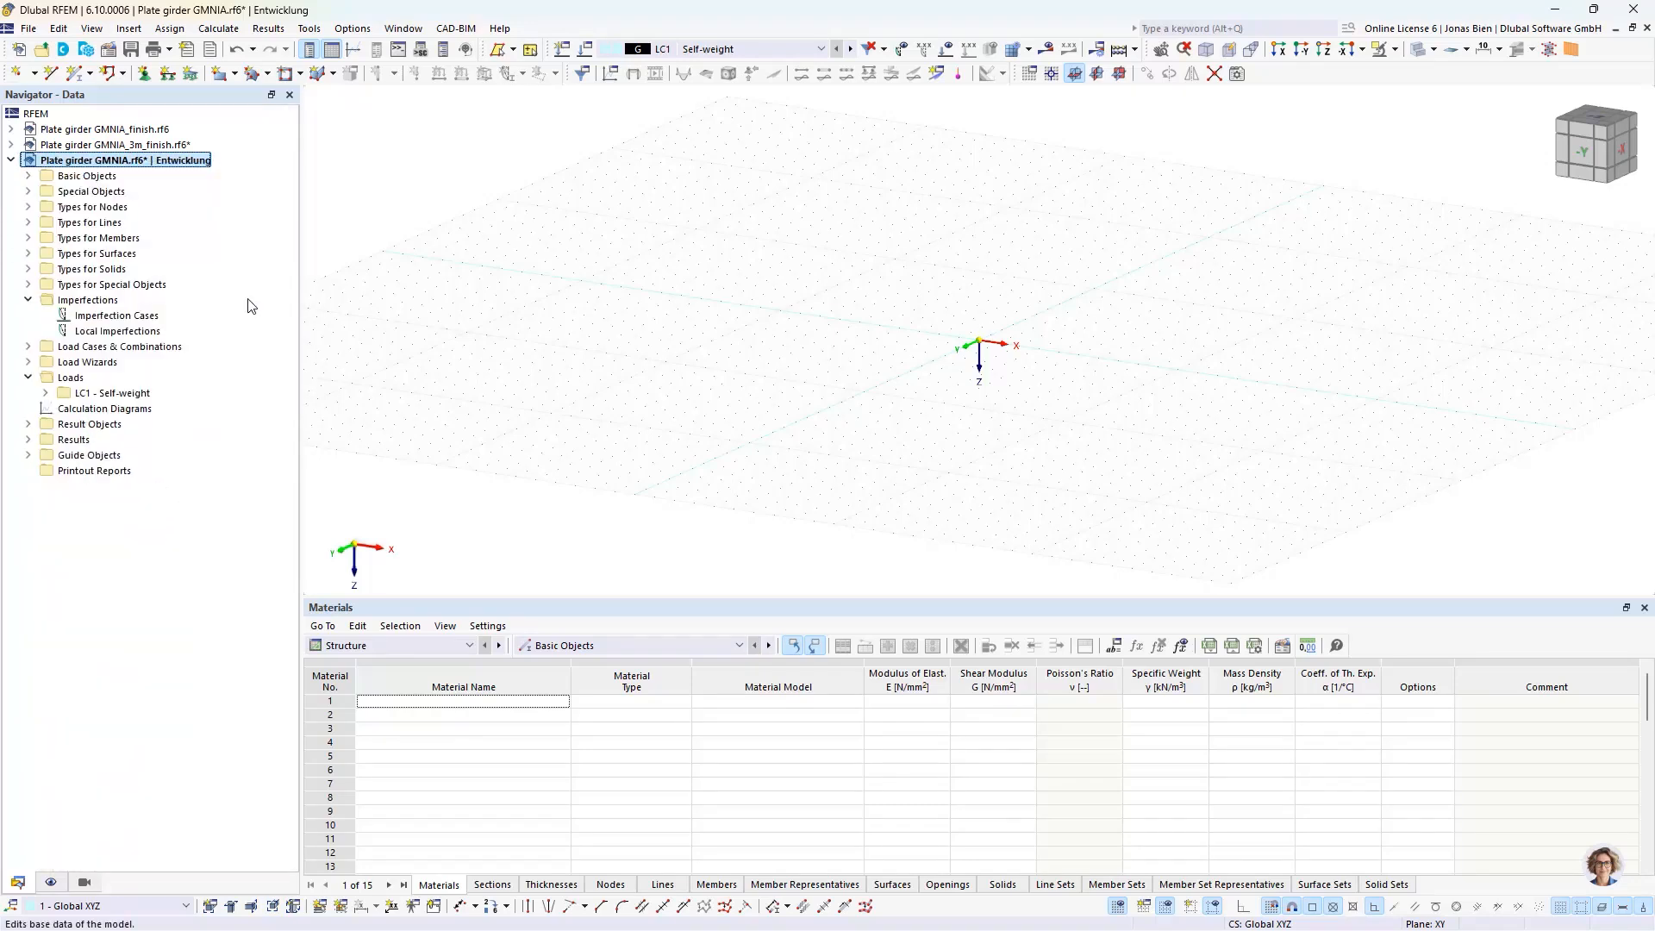
{"action": "left_click", "coordinate": [451, 110]}
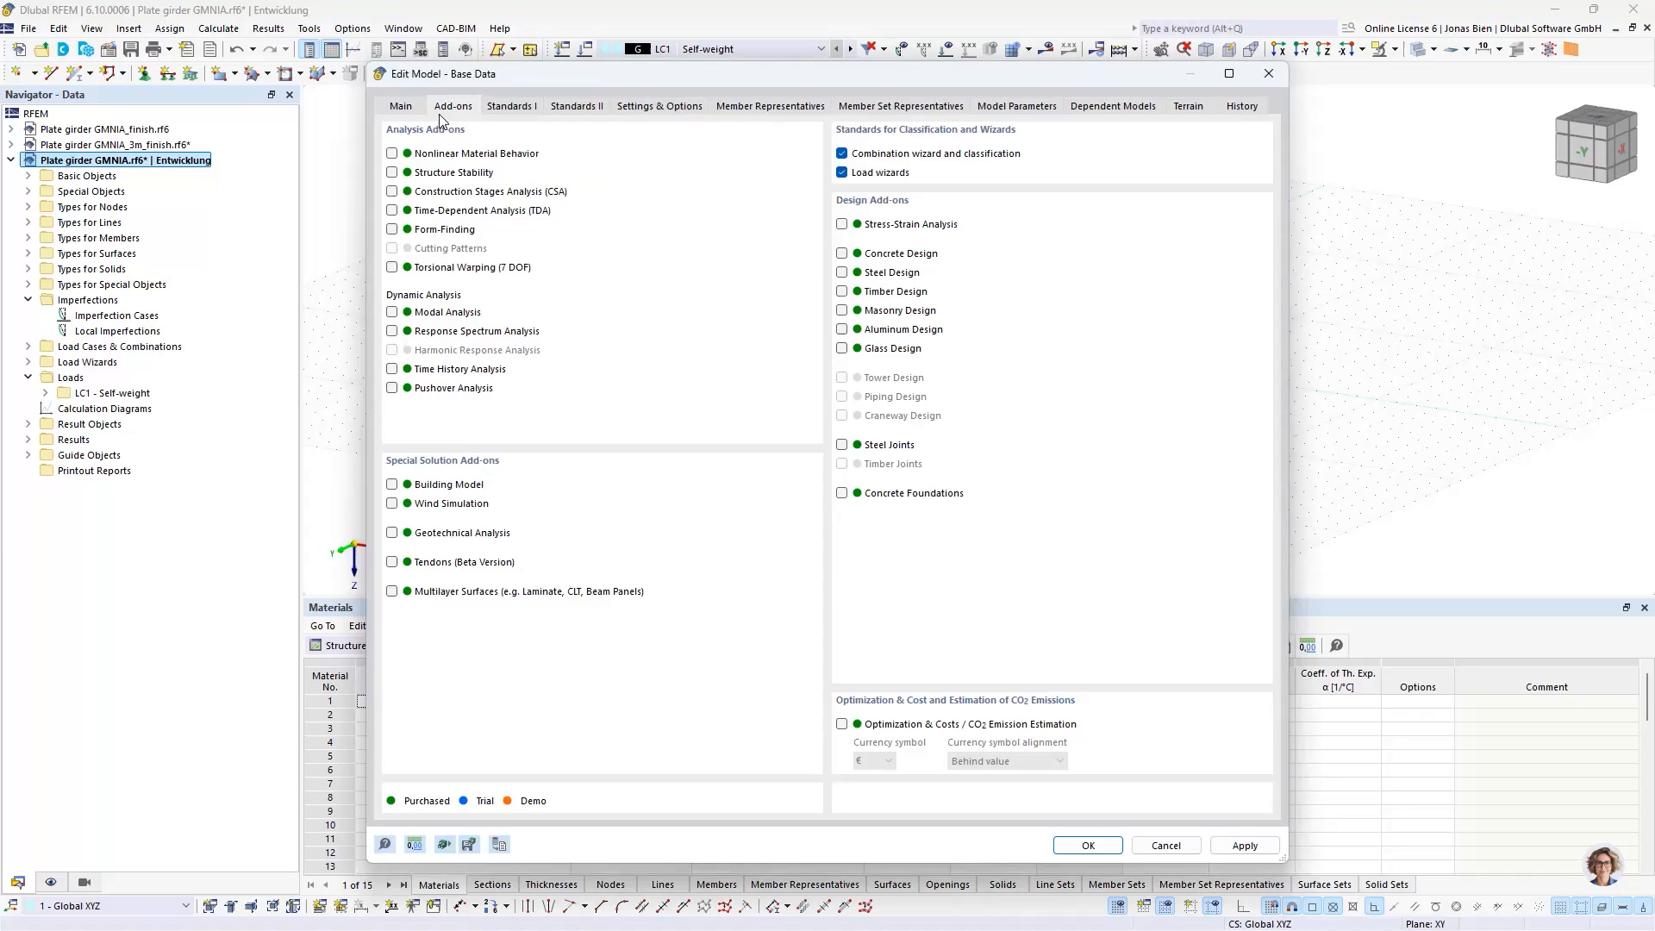
{"action": "left_click", "coordinate": [512, 108]}
{"action": "left_click", "coordinate": [569, 107]}
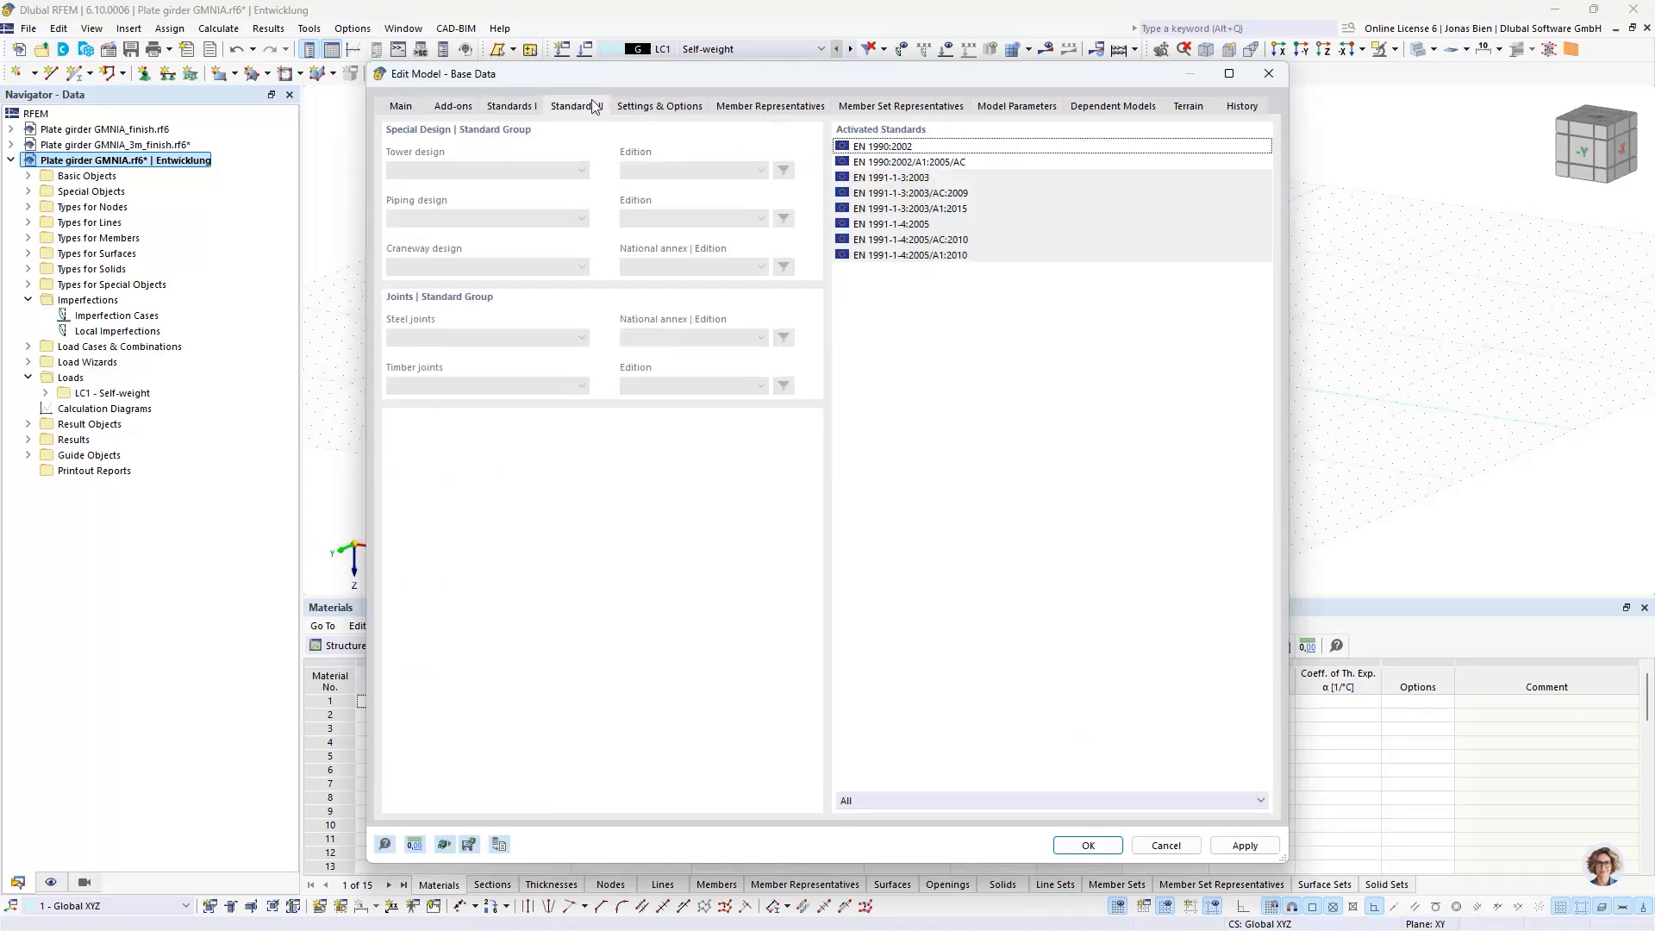
{"action": "left_click", "coordinate": [640, 107]}
{"action": "left_click", "coordinate": [403, 112]}
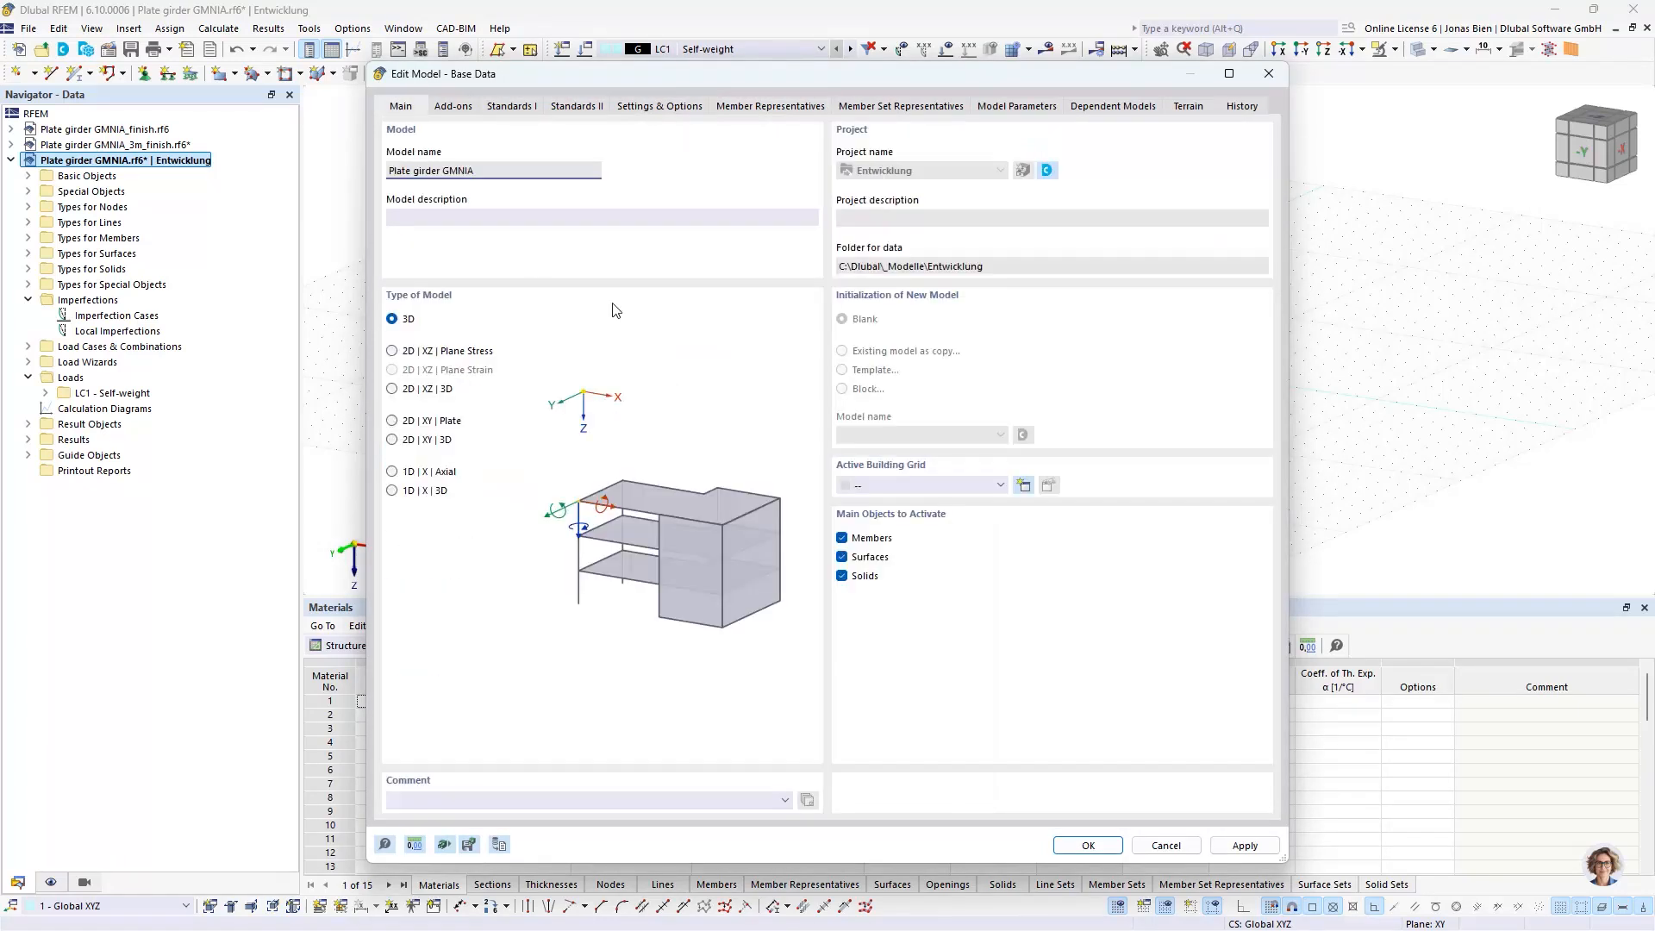
{"action": "left_click", "coordinate": [1166, 846]}
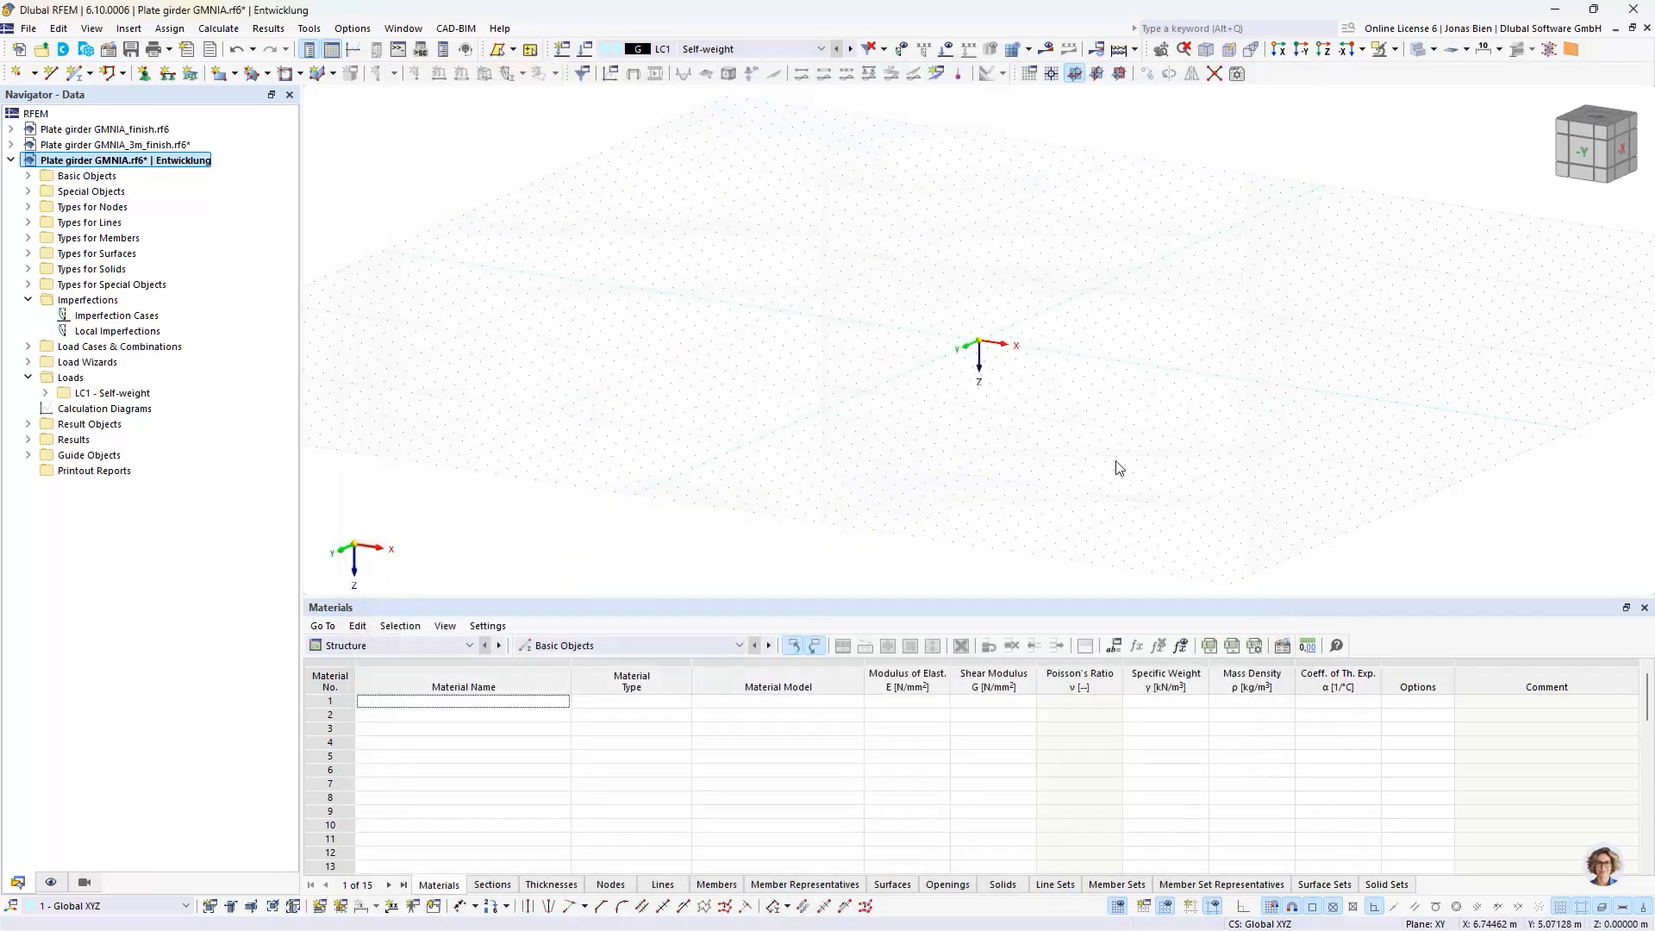
Step: Create a new material from the library using steel S235 according to EN 1993-1-1:2005-05
{"action": "left_click", "coordinate": [29, 178]}
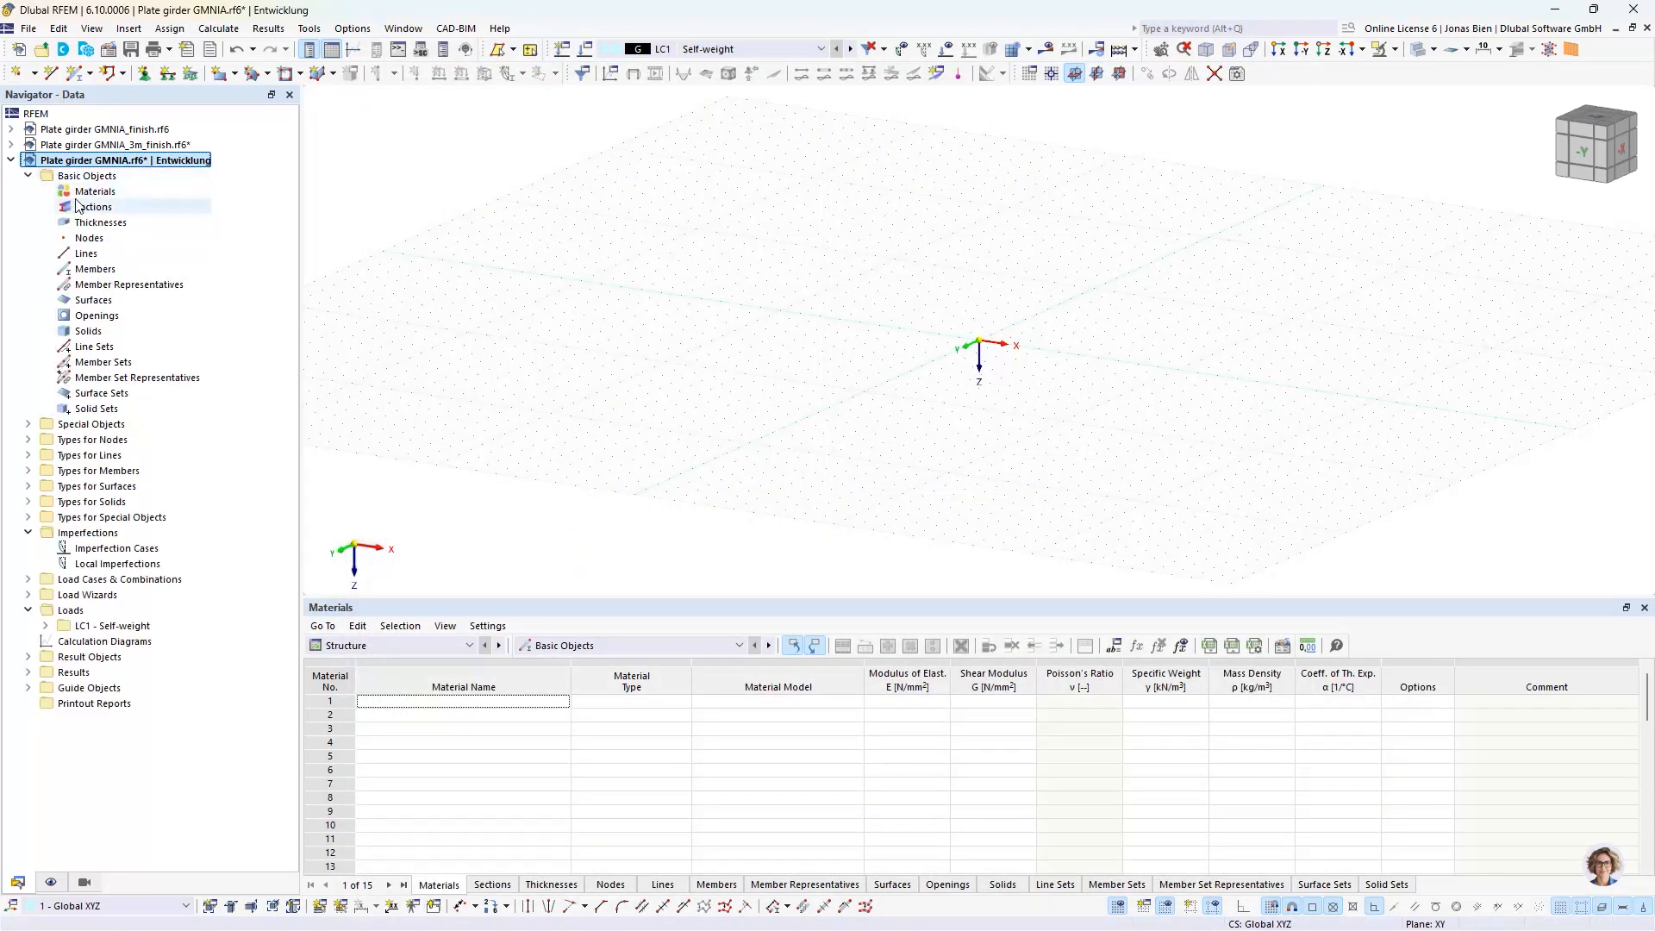
{"action": "left_click", "coordinate": [77, 193]}
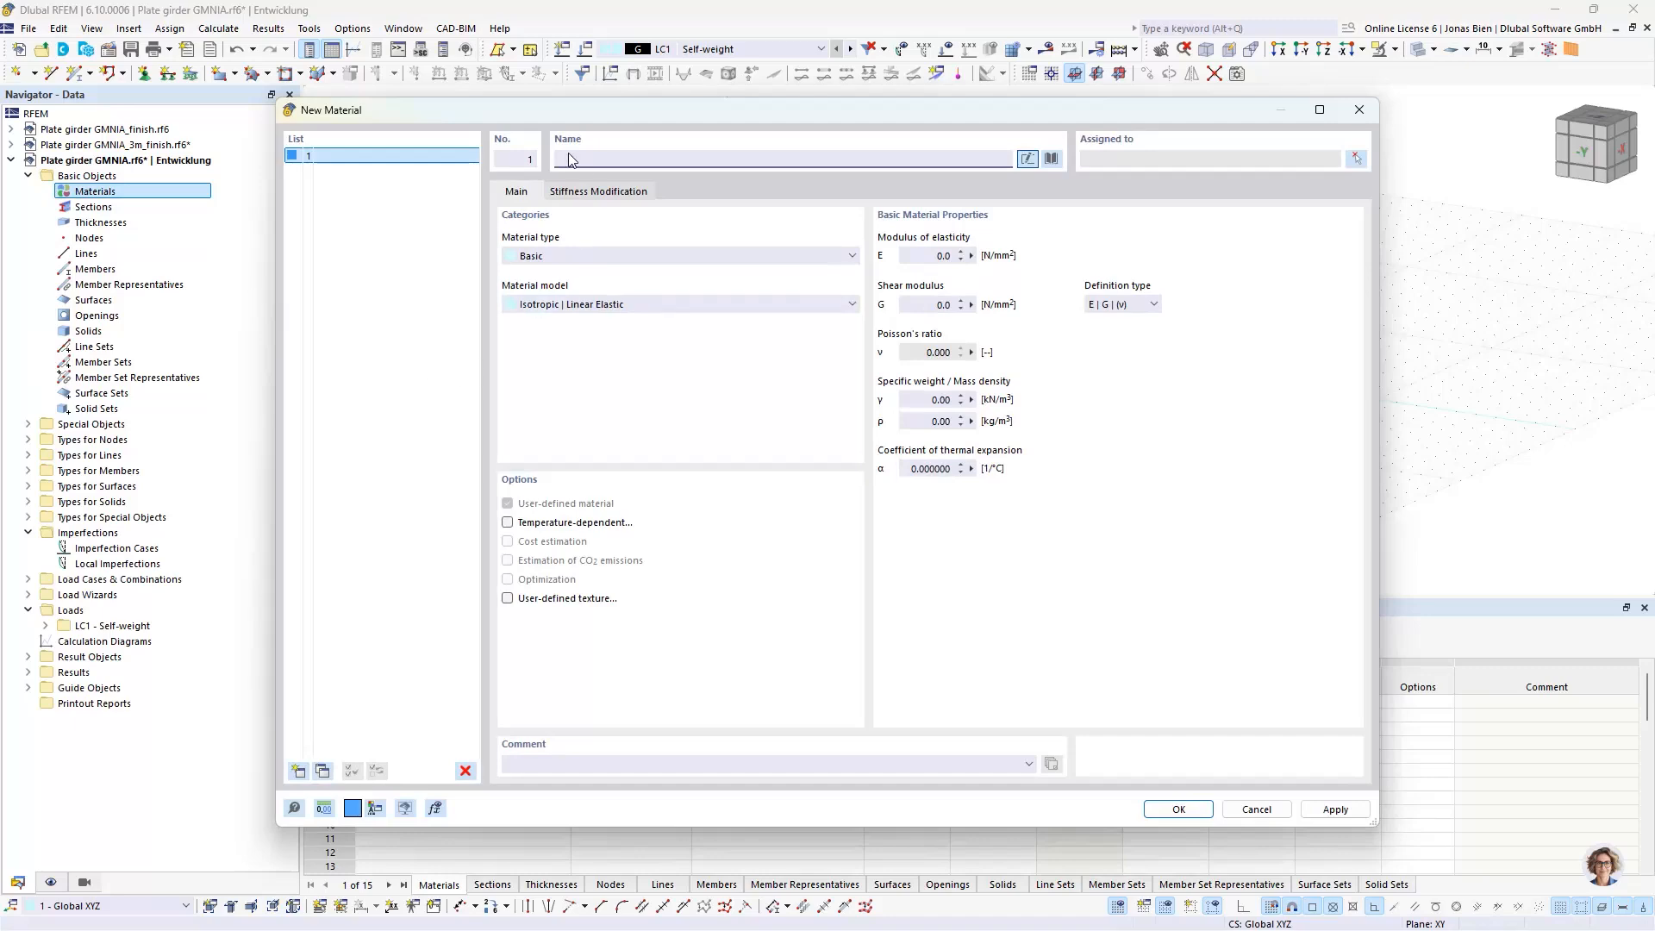
{"action": "left_click", "coordinate": [1053, 159]}
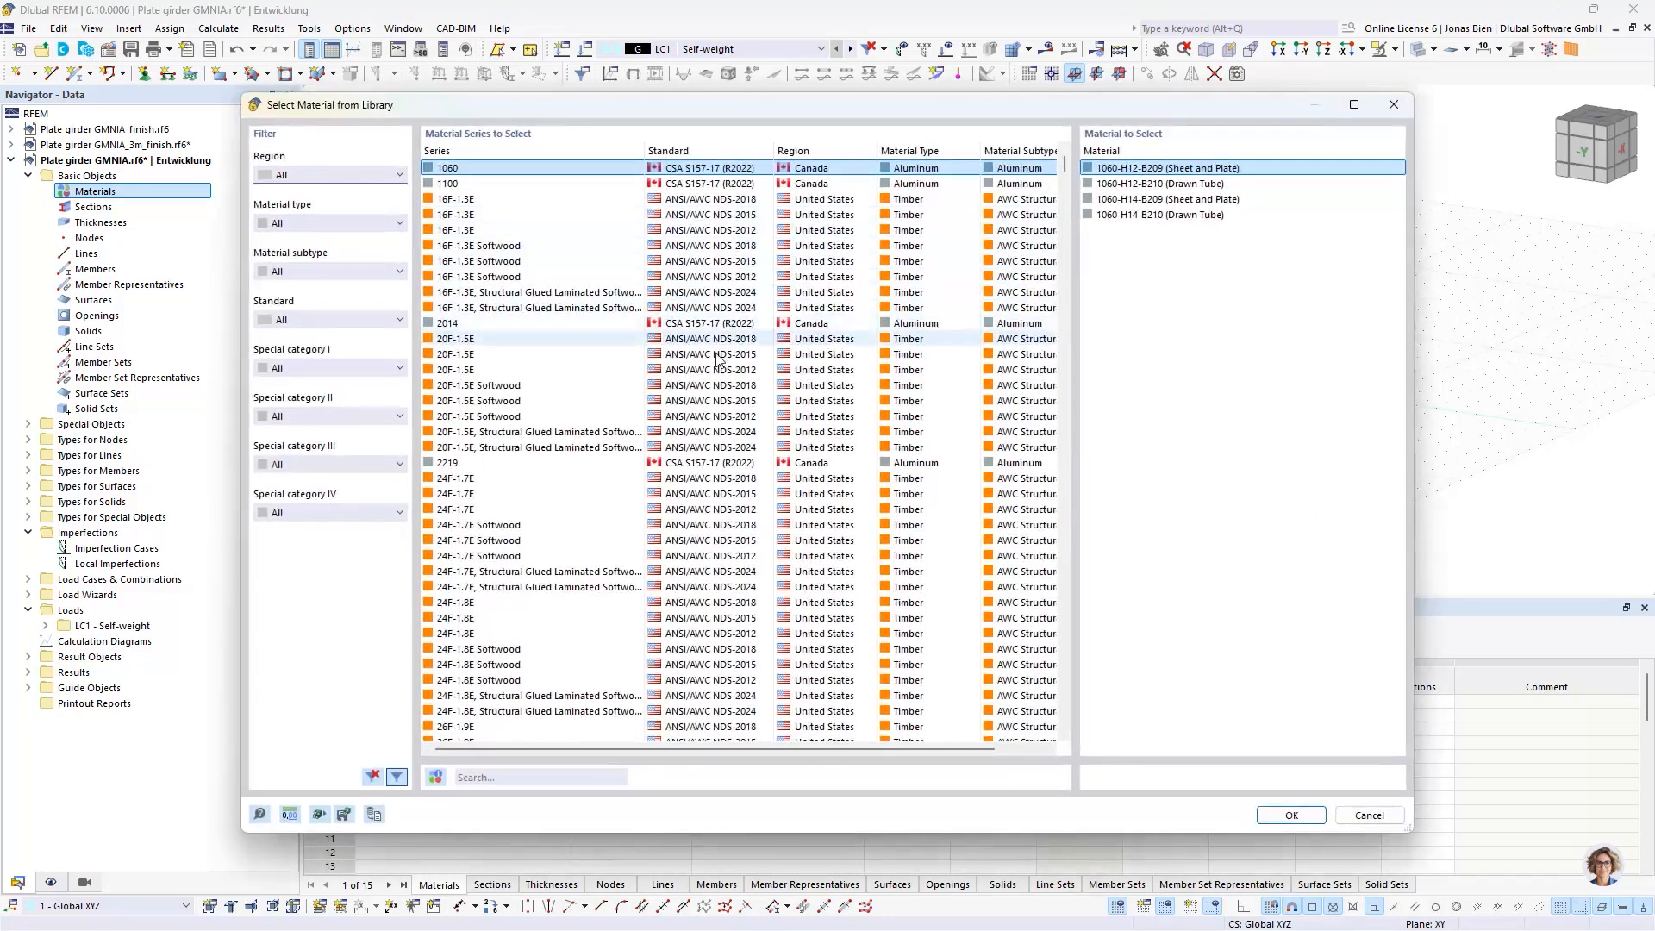
{"action": "left_click", "coordinate": [516, 774]}
{"action": "type", "text": "S"}
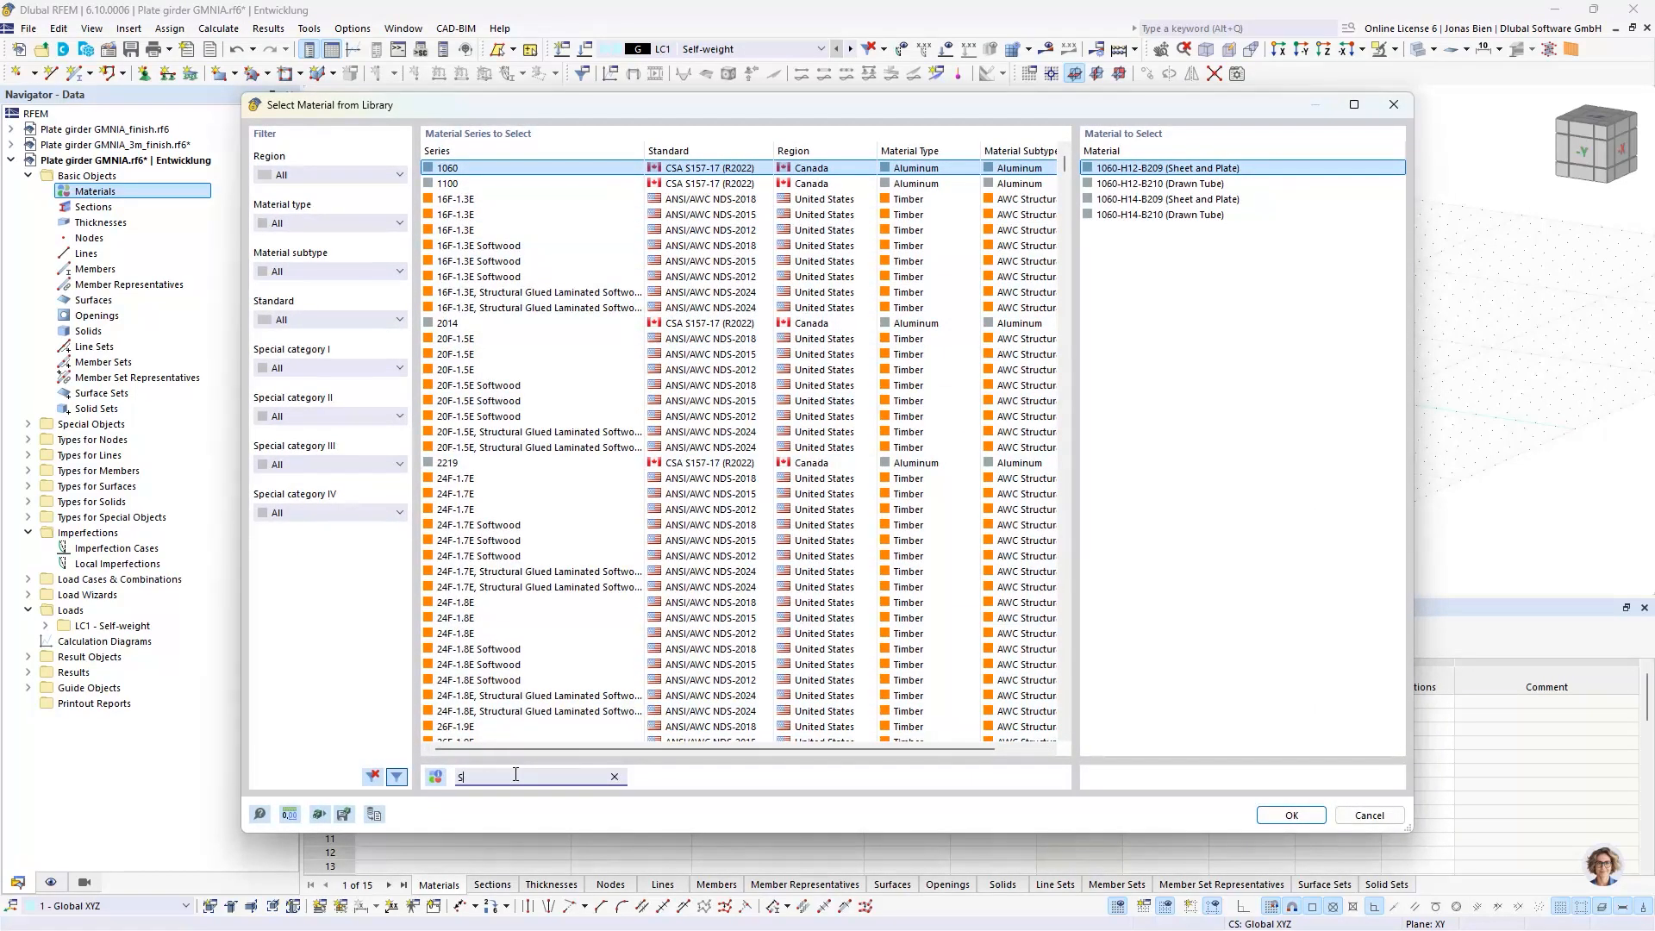
{"action": "type", "text": "235"}
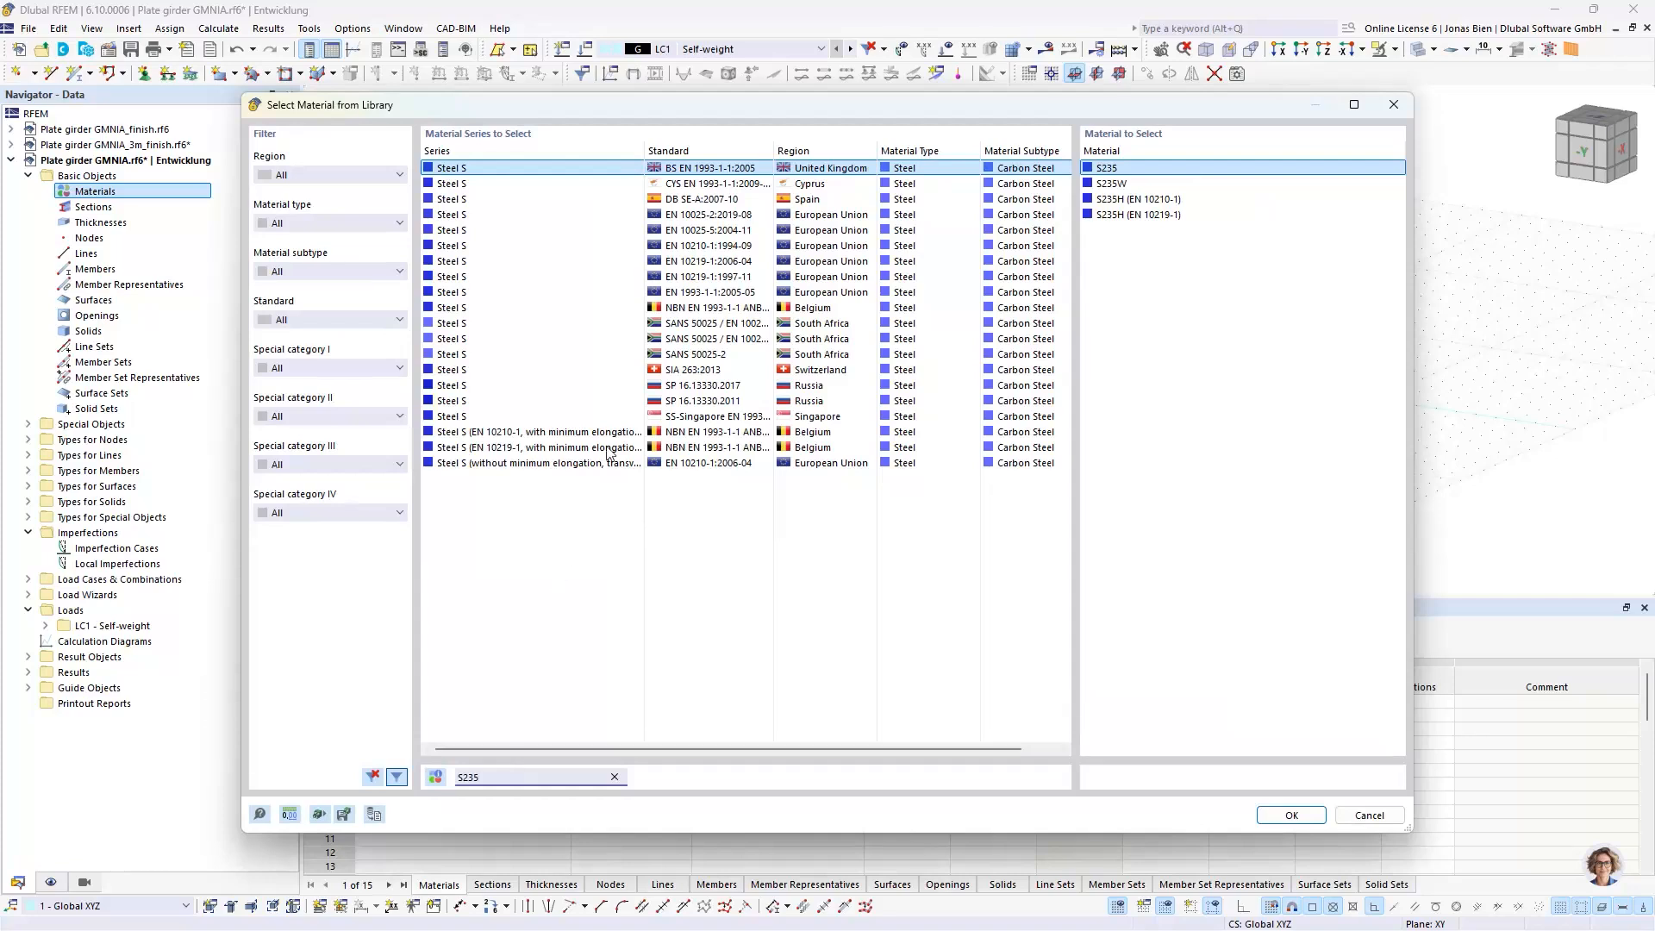
{"action": "left_click", "coordinate": [595, 293]}
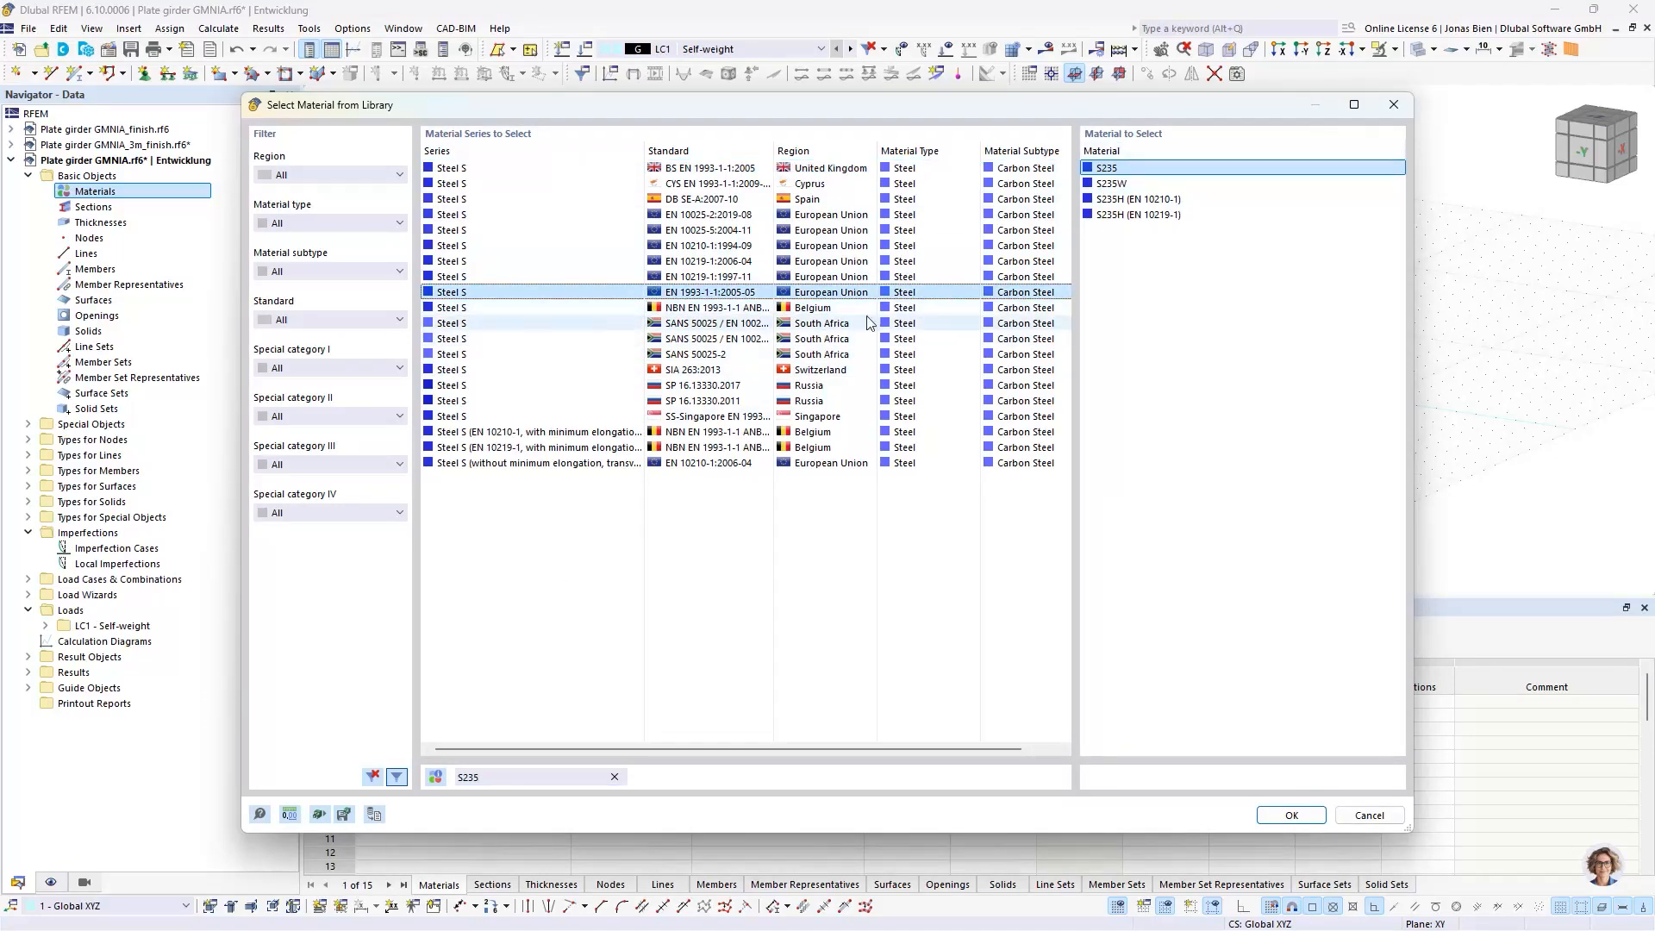
{"action": "double_click", "coordinate": [1107, 170]}
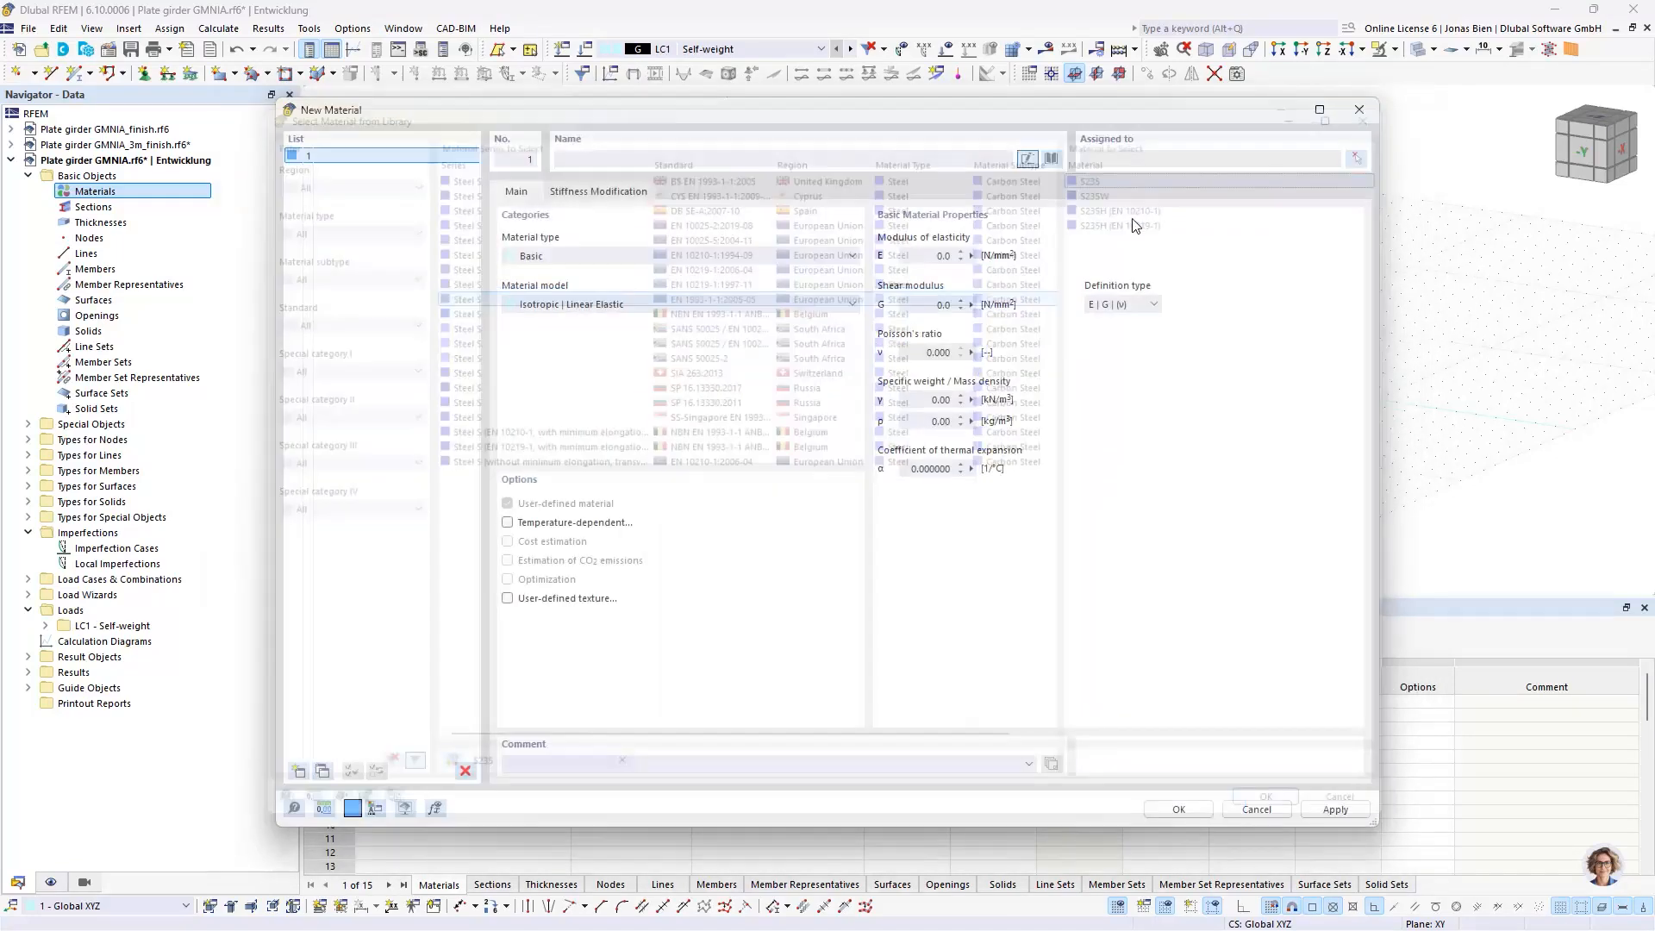
{"action": "left_click", "coordinate": [1179, 808]}
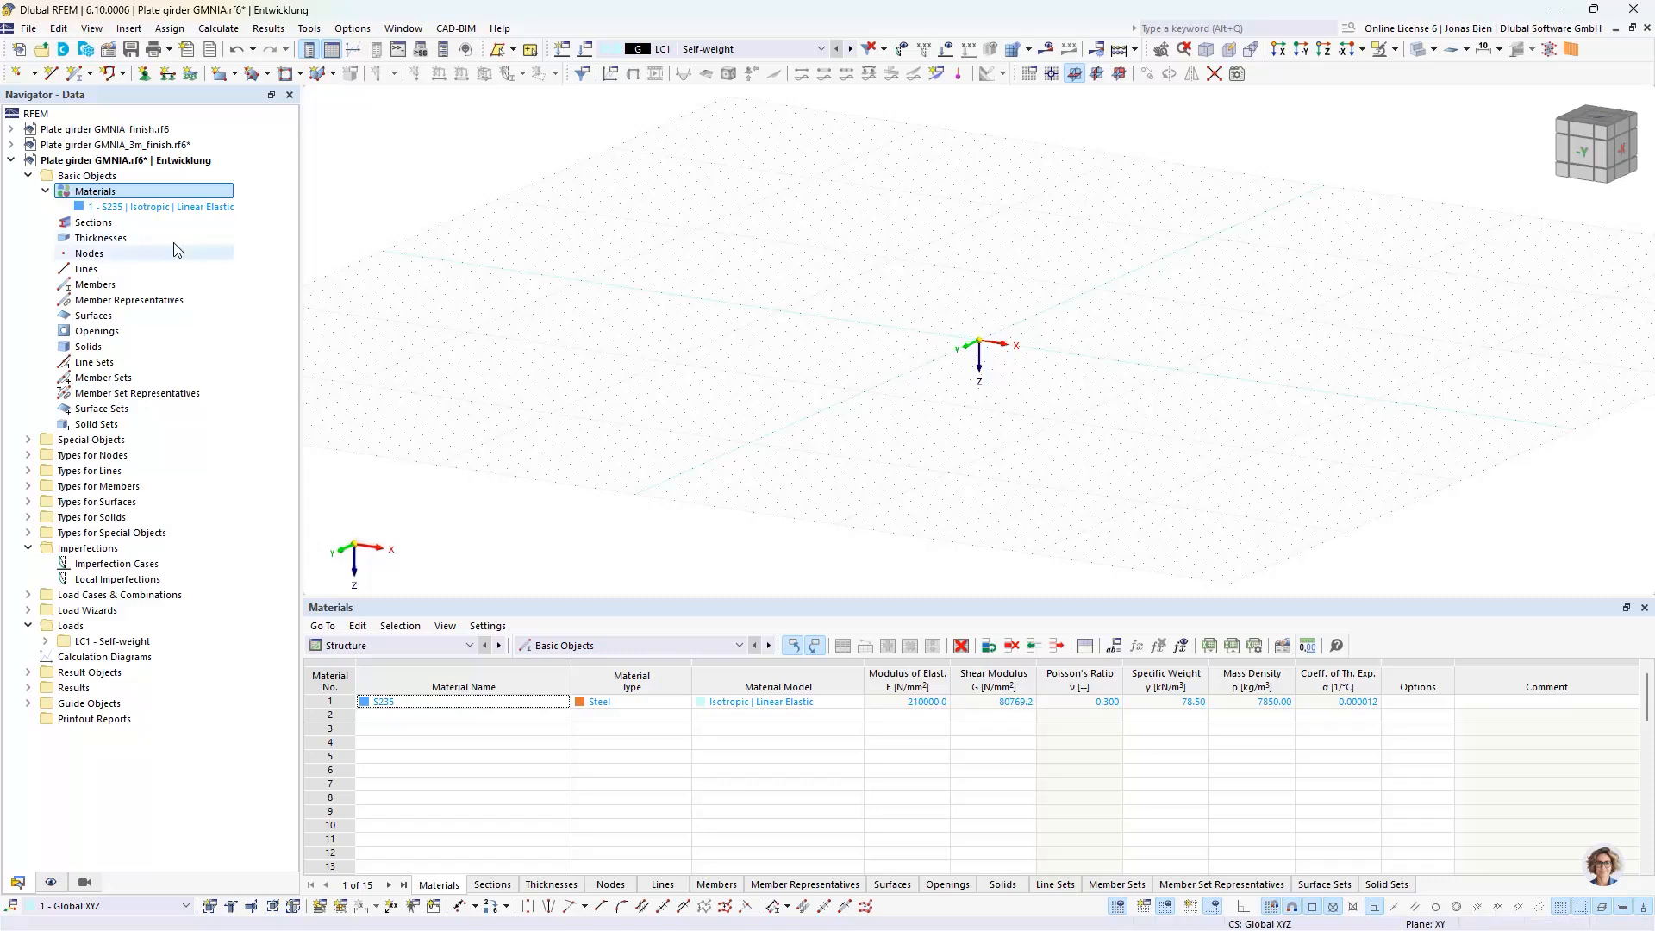
Step: Start a new section as a parametric thin-walled I-section and set its manufacturing type to Welded
{"action": "left_click", "coordinate": [104, 223]}
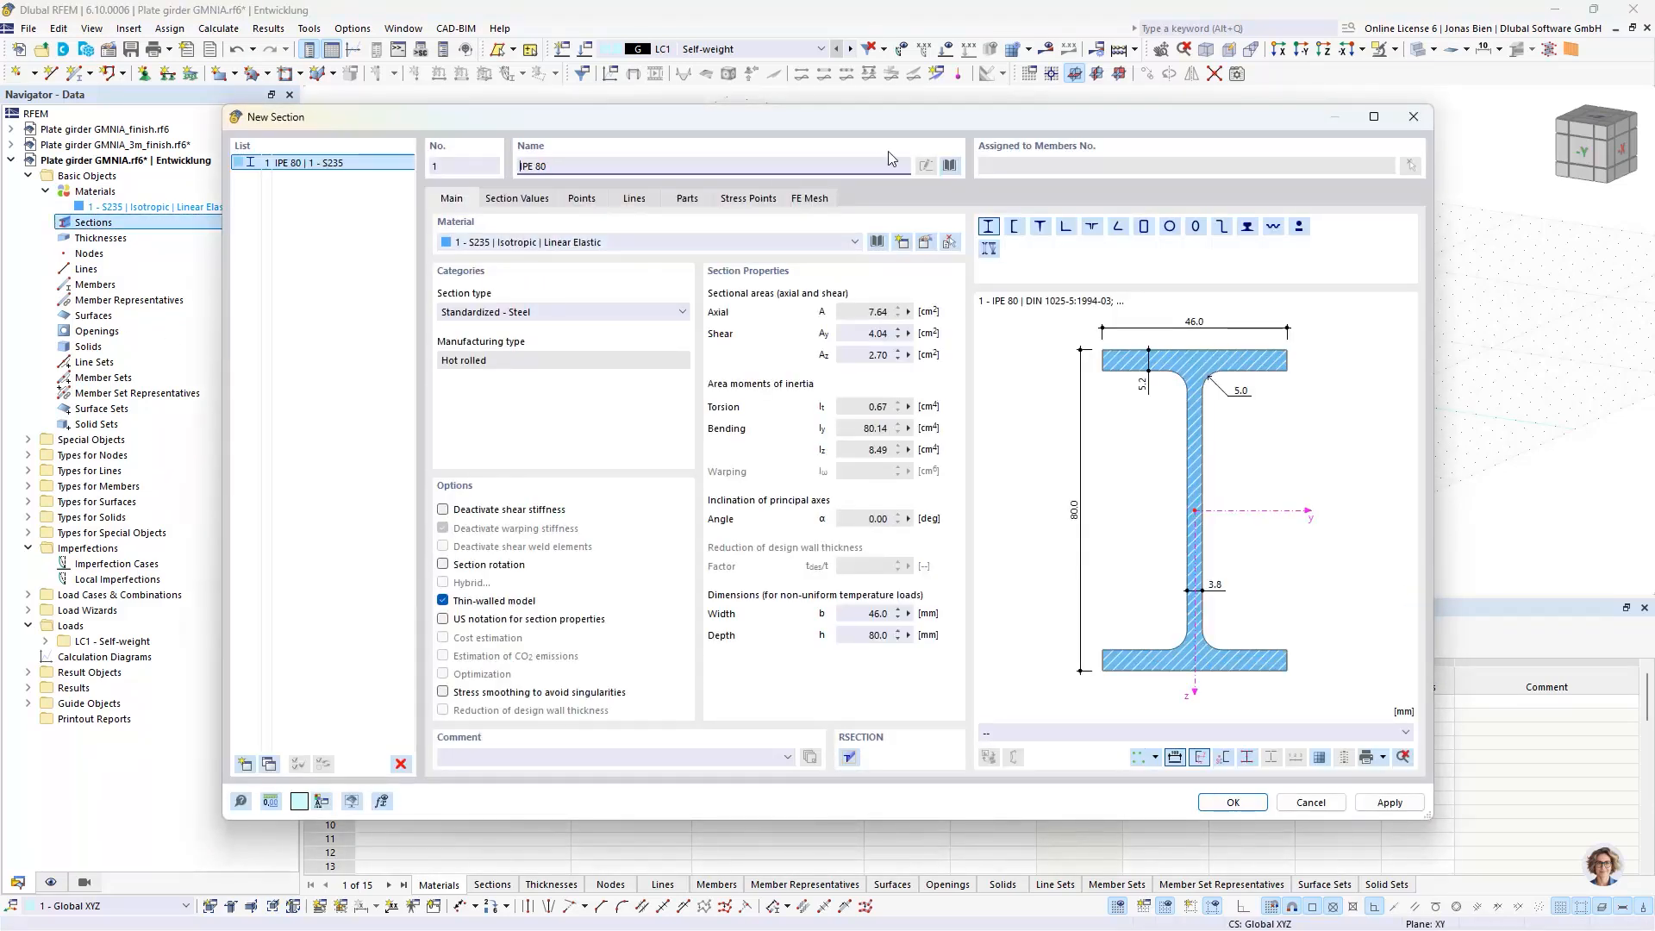
{"action": "left_click", "coordinate": [949, 165]}
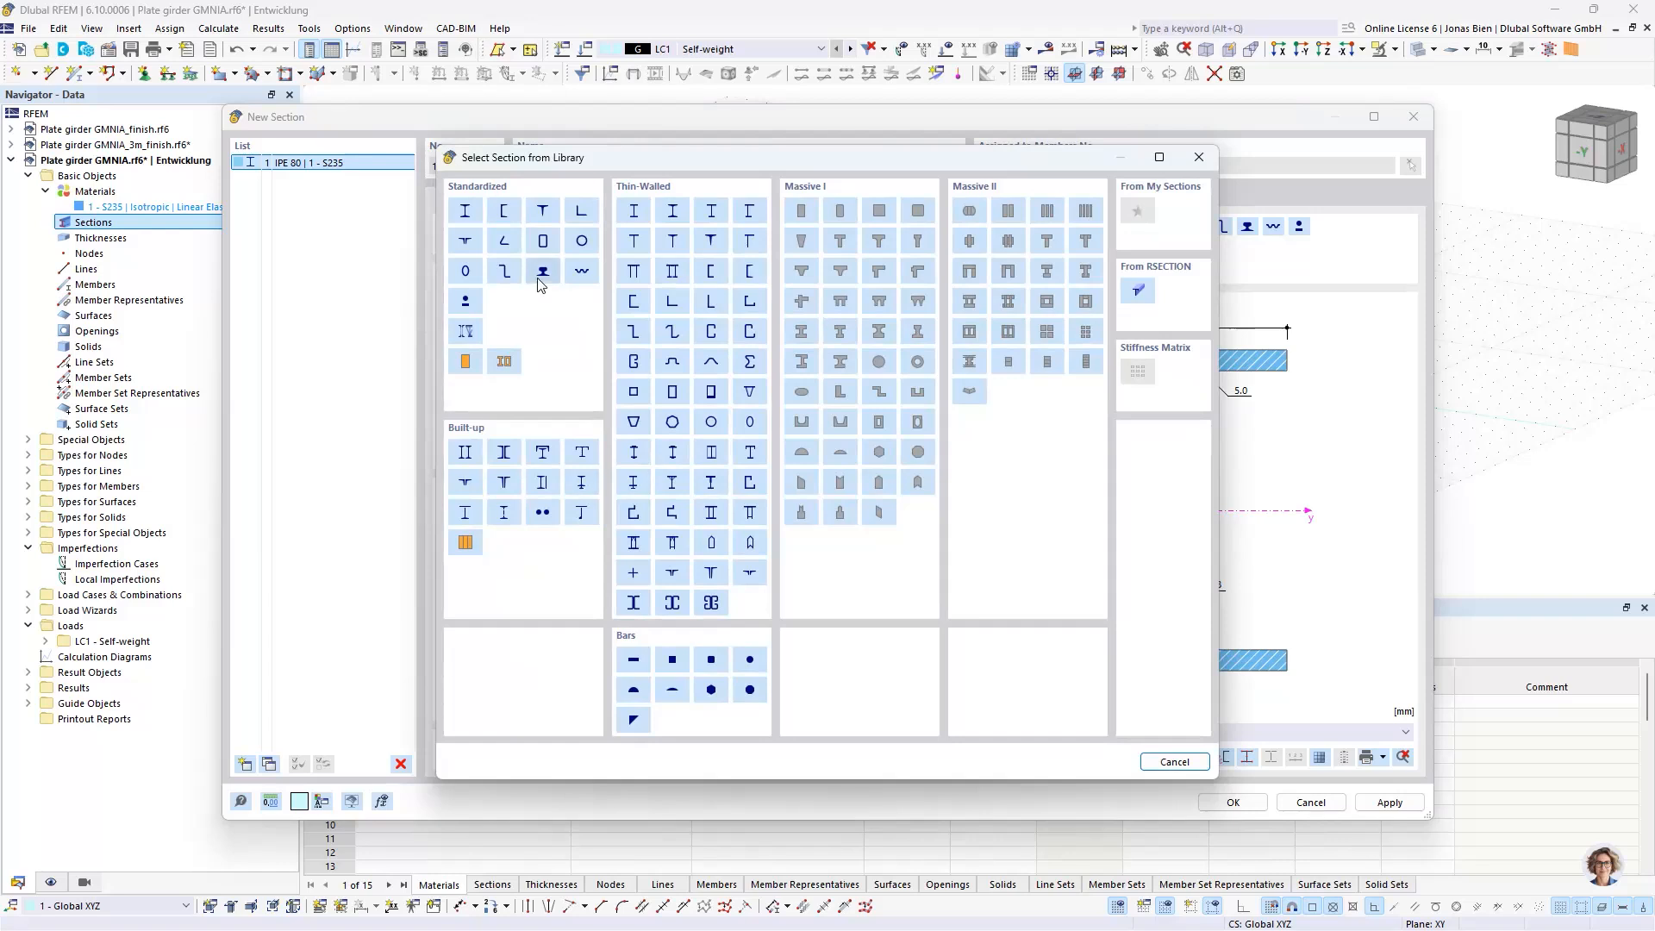
{"action": "left_click", "coordinate": [635, 215]}
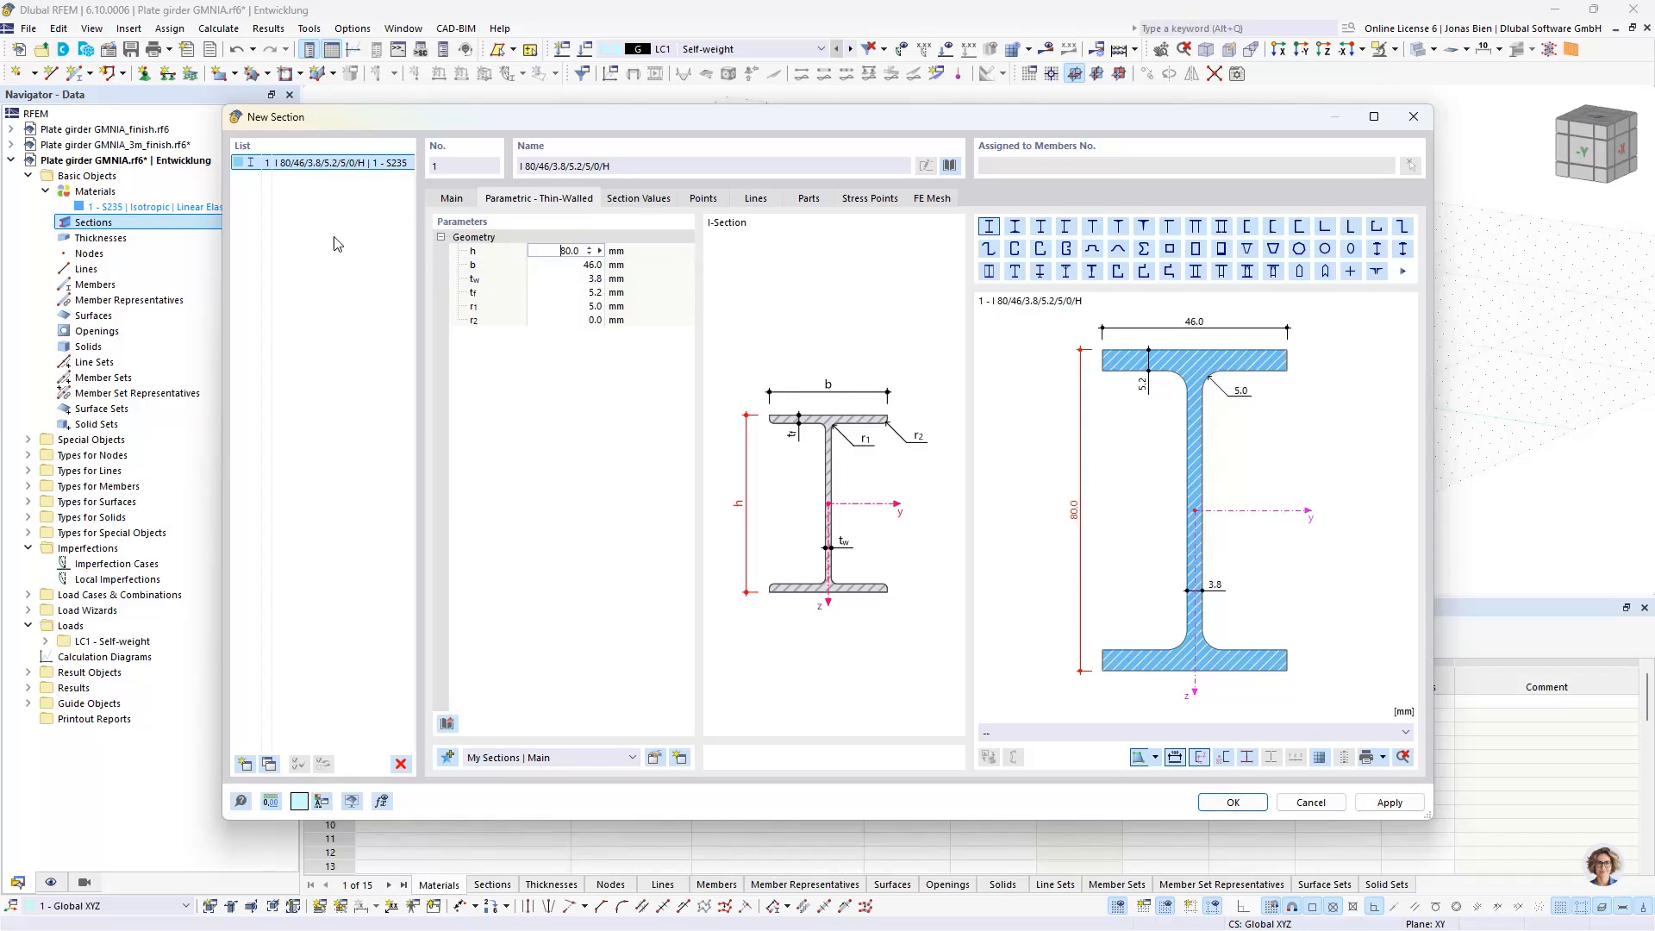
{"action": "left_click", "coordinate": [455, 199]}
{"action": "left_click", "coordinate": [509, 360]}
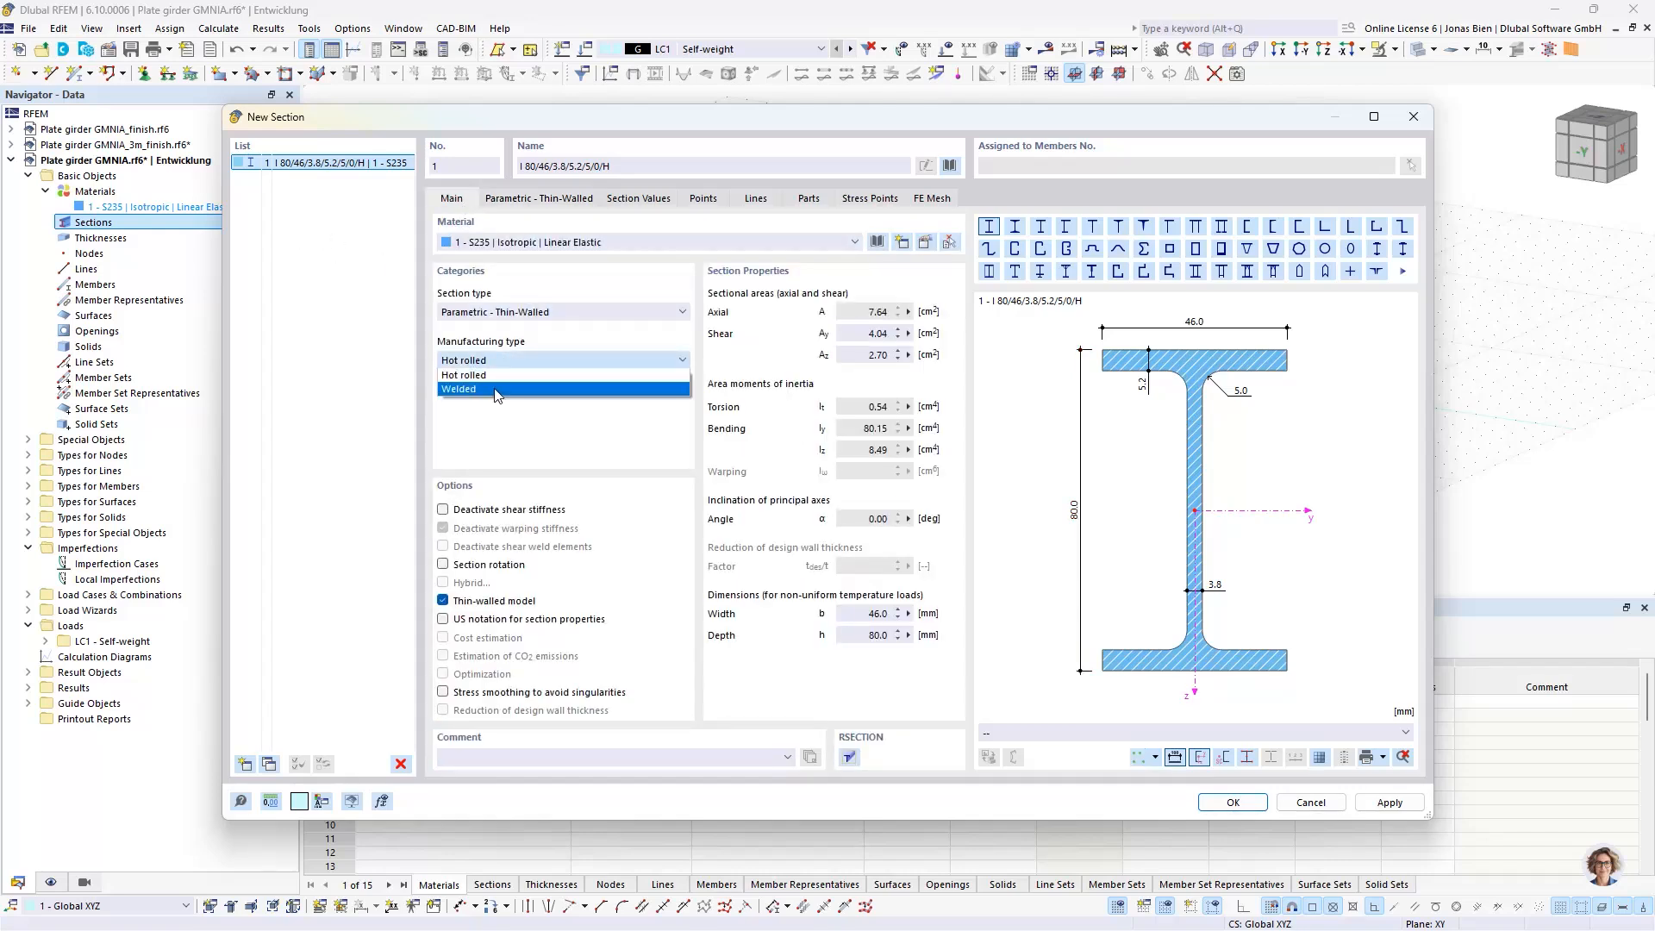
{"action": "left_click", "coordinate": [500, 392]}
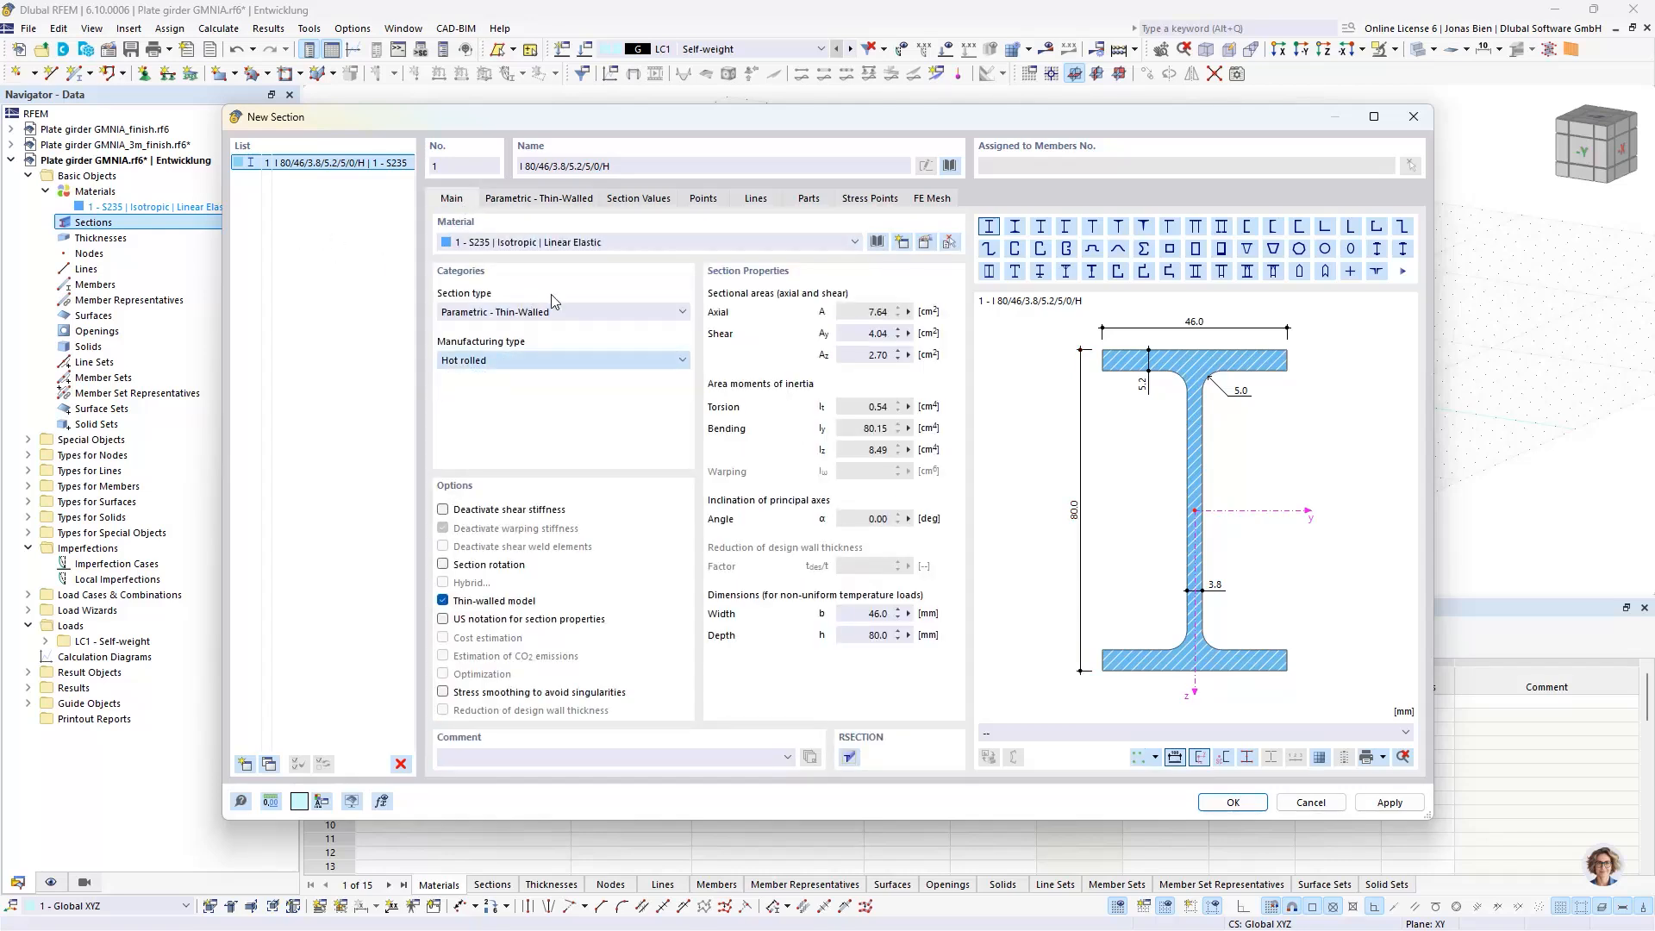
Step: Set the welded I-section to 1020 mm depth, 360 mm width, 5 mm web and 20 mm flange thickness, and create it
{"action": "left_click", "coordinate": [521, 199]}
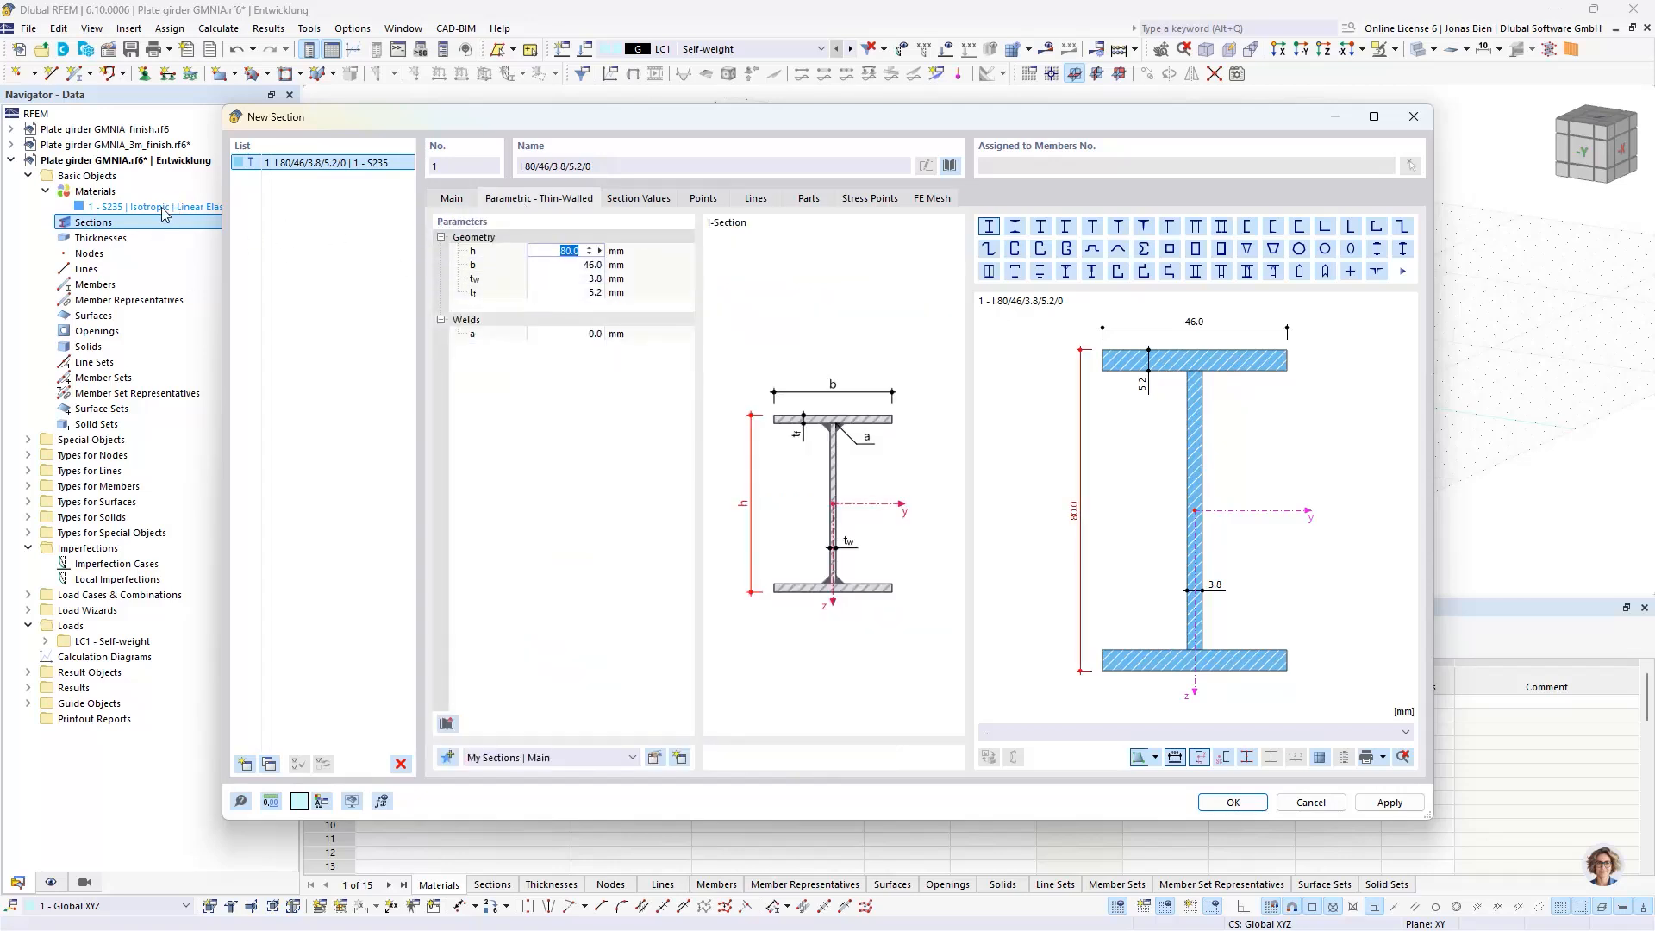
{"action": "double_click", "coordinate": [551, 255]}
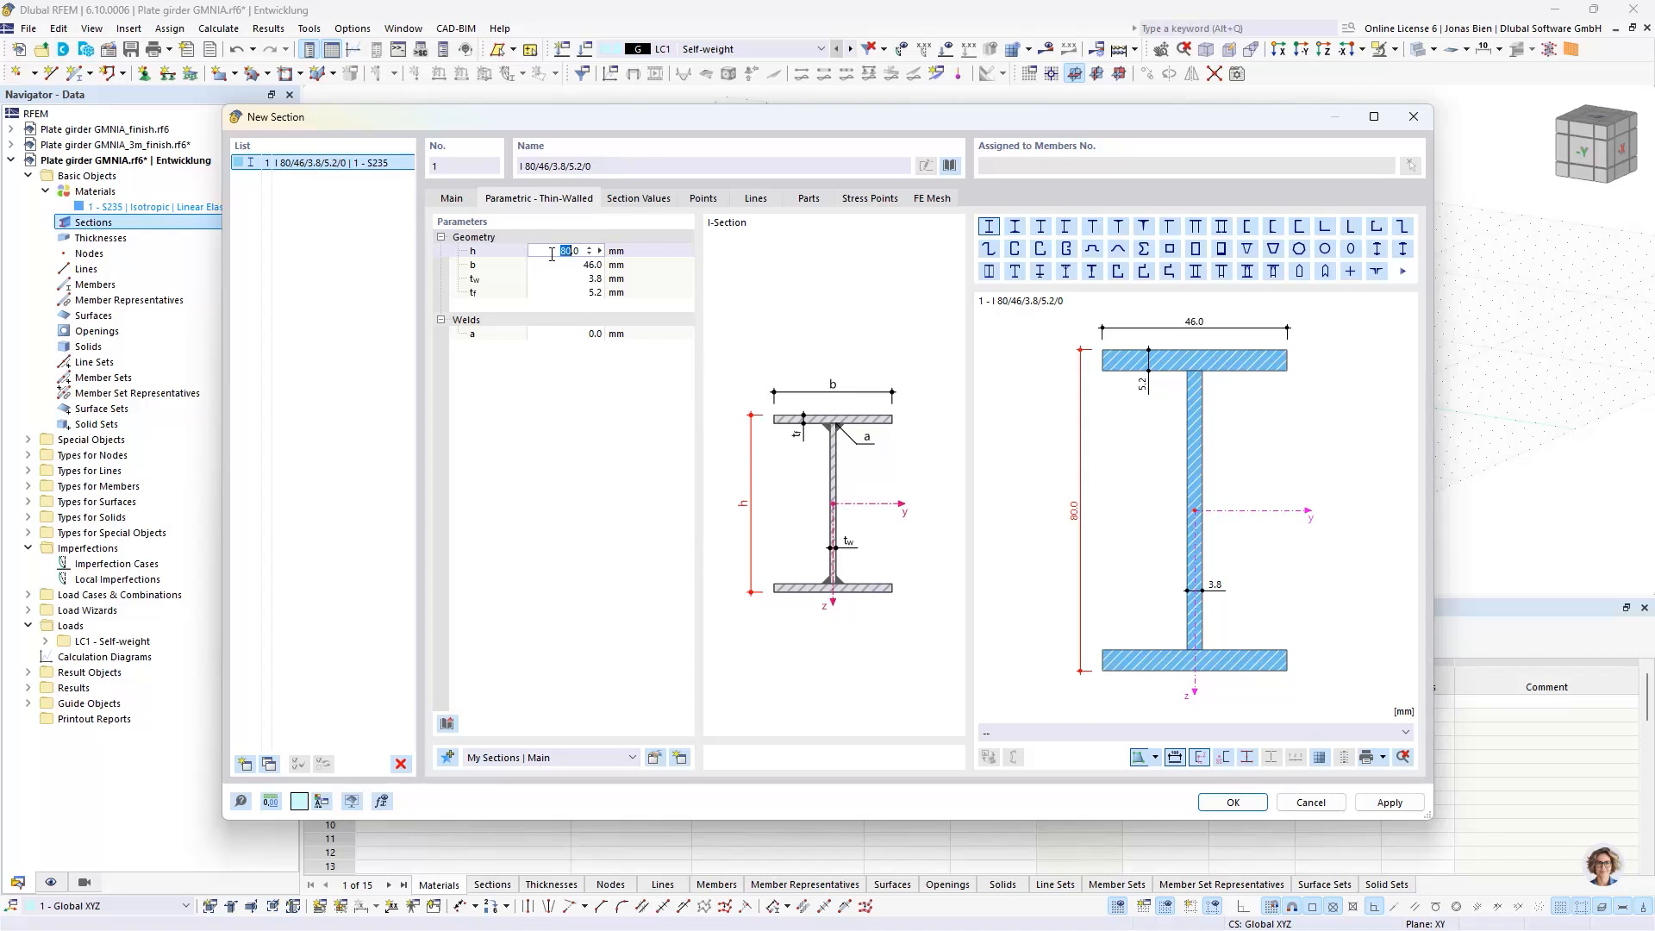
{"action": "type", "text": "1020"}
{"action": "key", "text": "Return"}
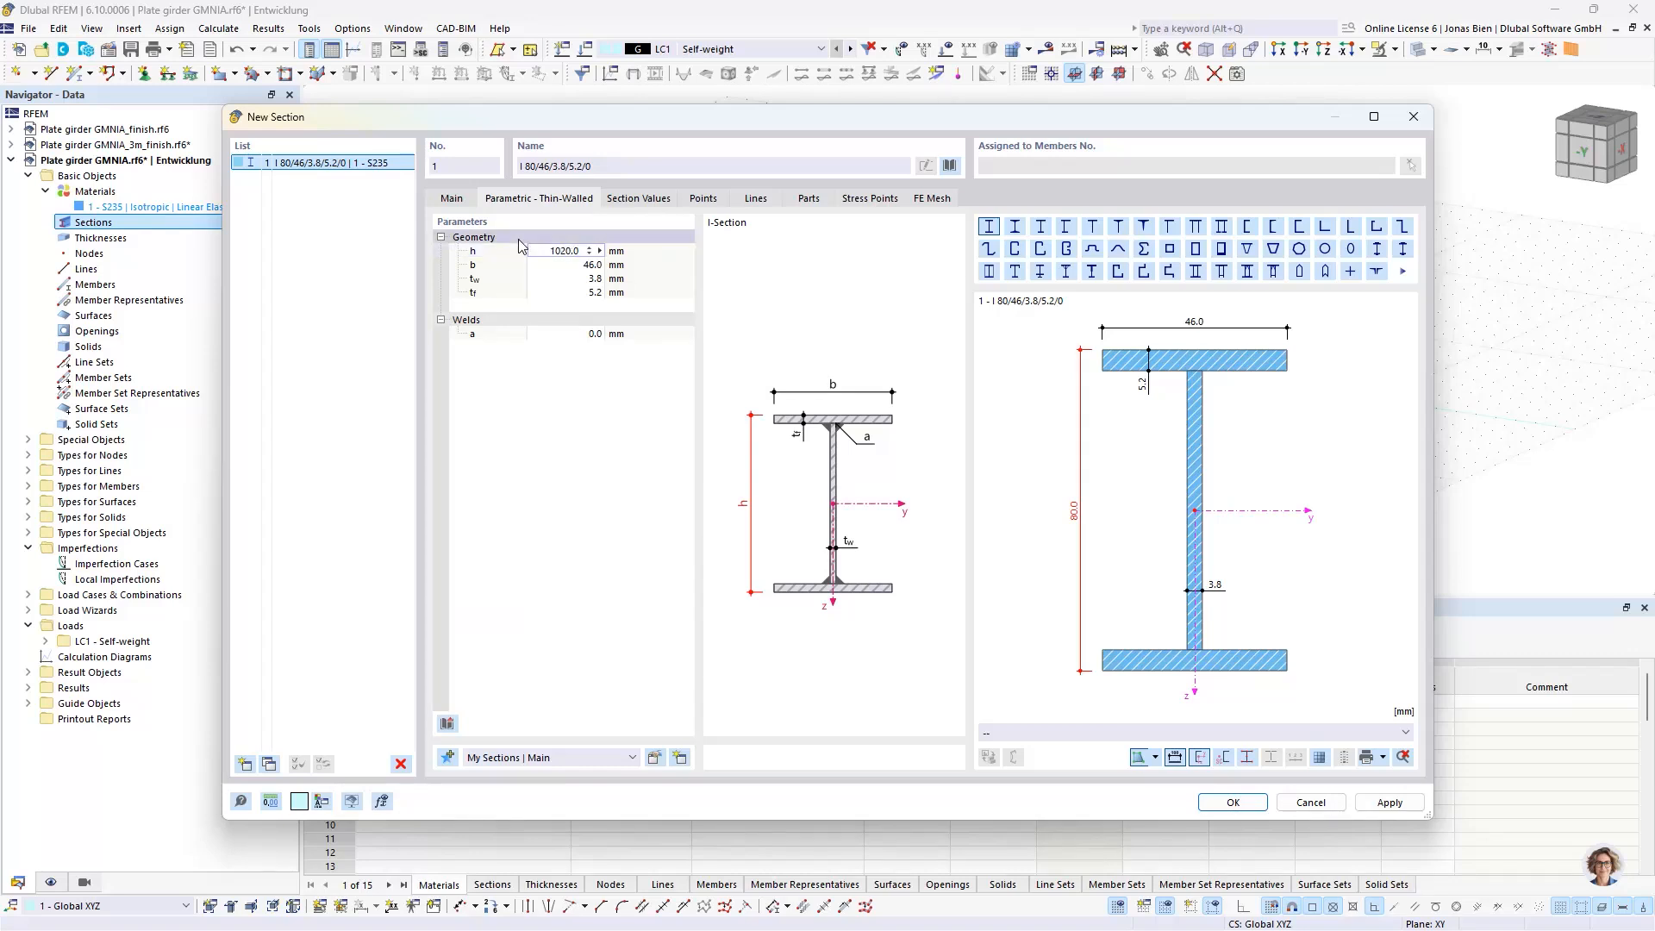
{"action": "left_click", "coordinate": [573, 274]}
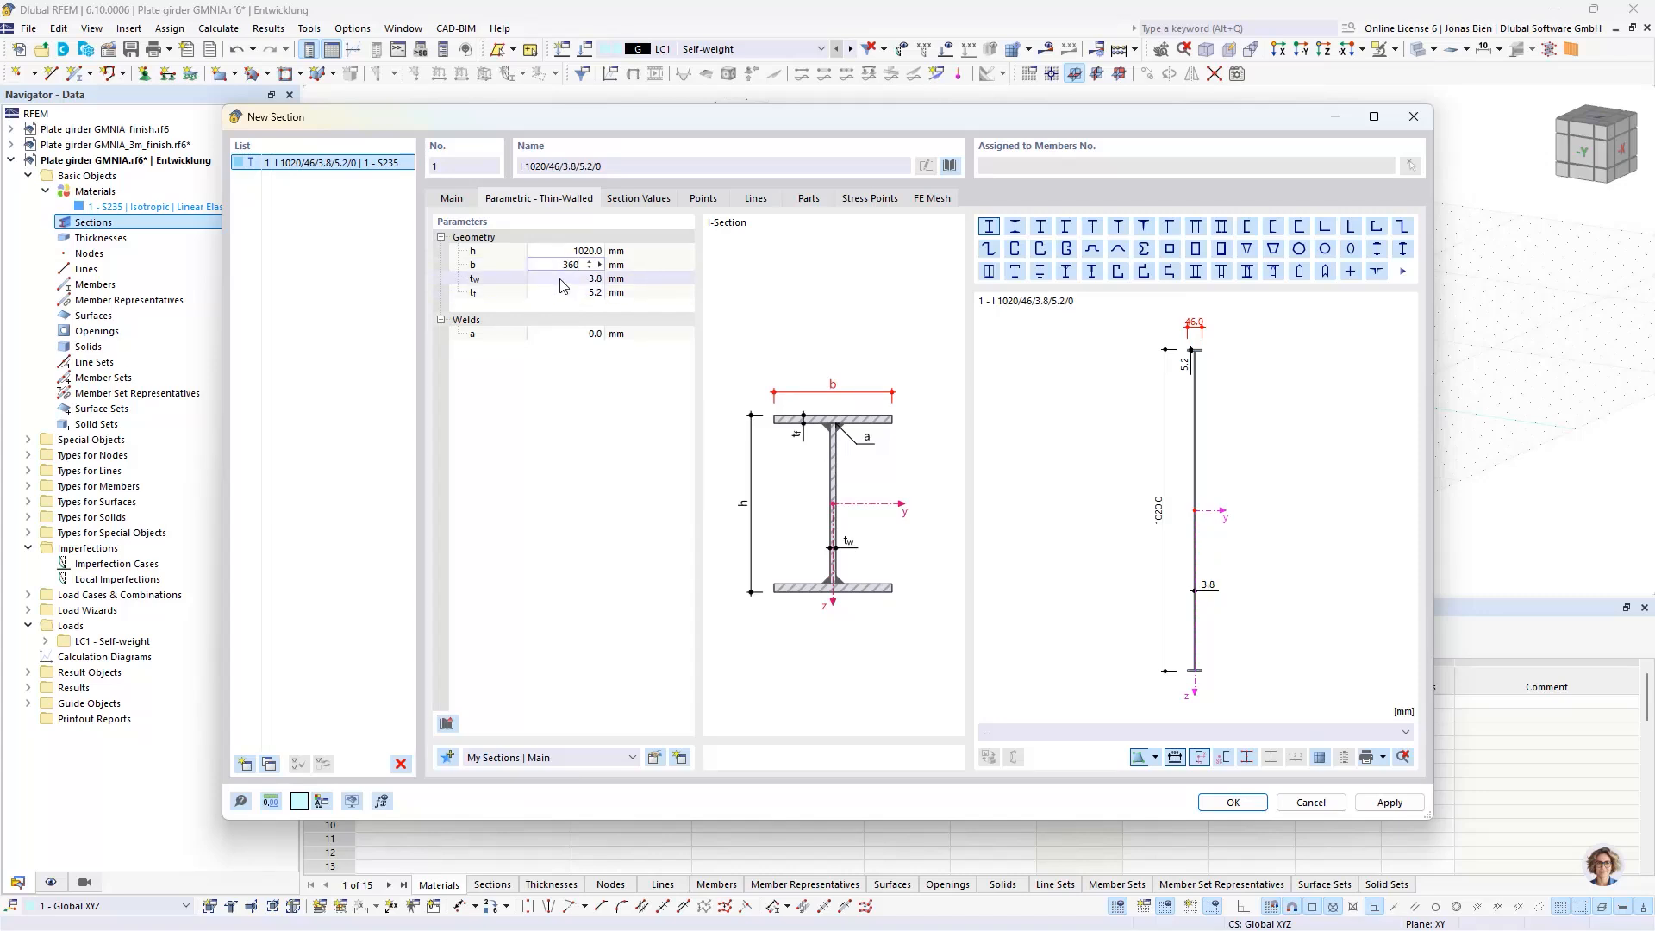
{"action": "key", "text": "Return"}
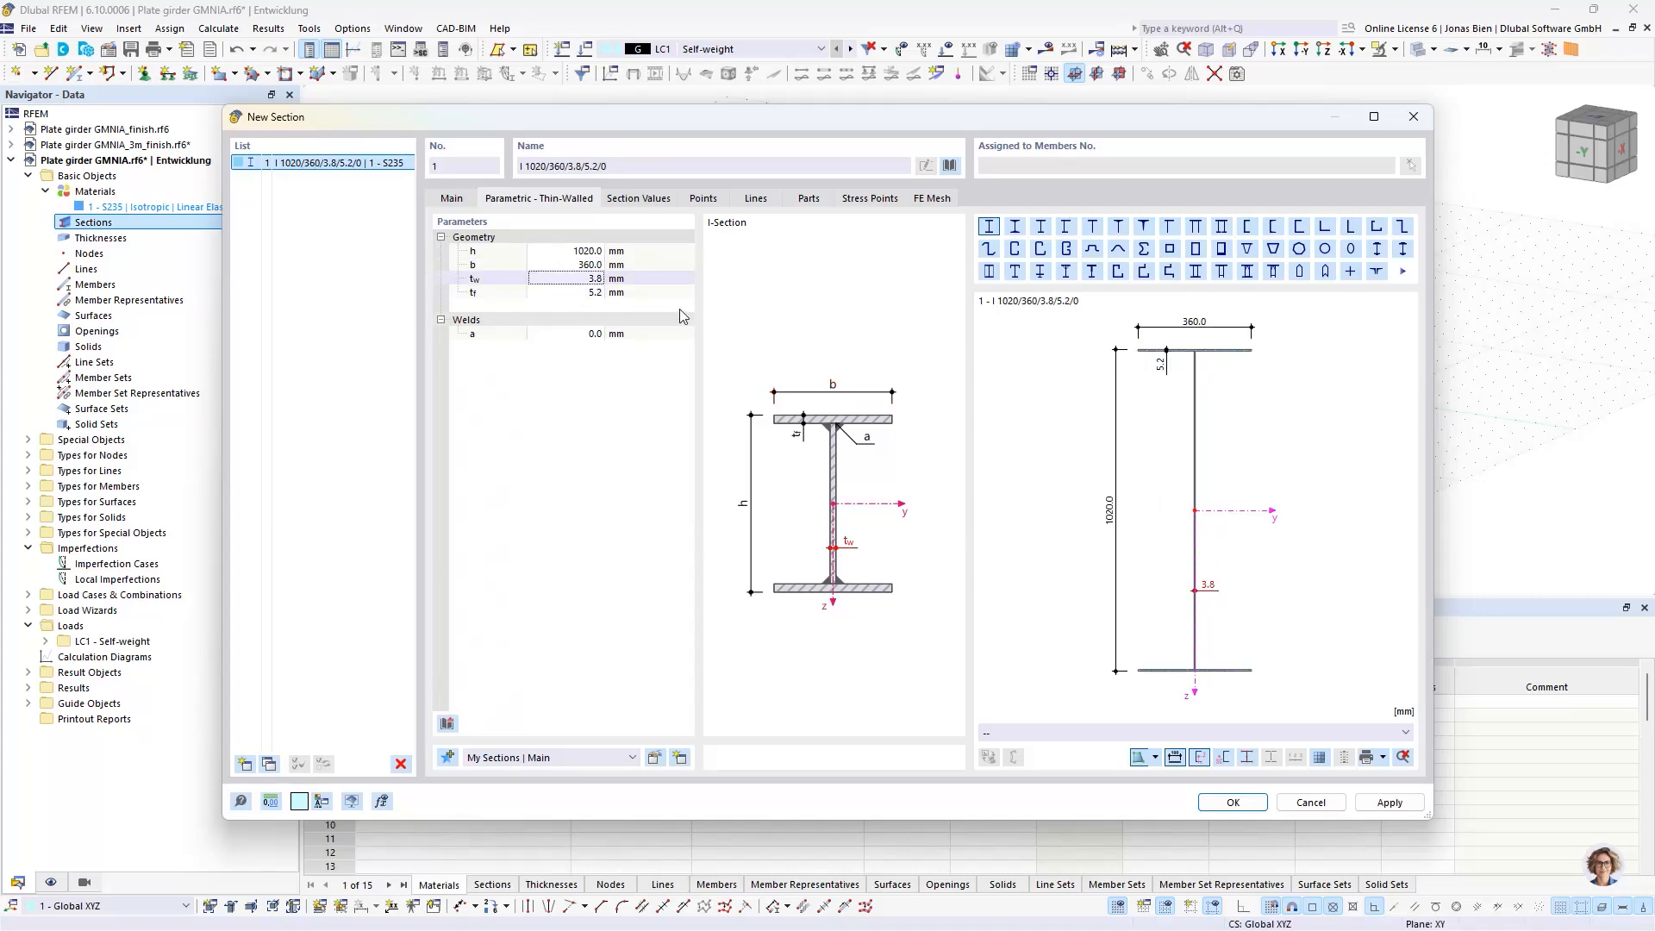
{"action": "type", "text": "5"}
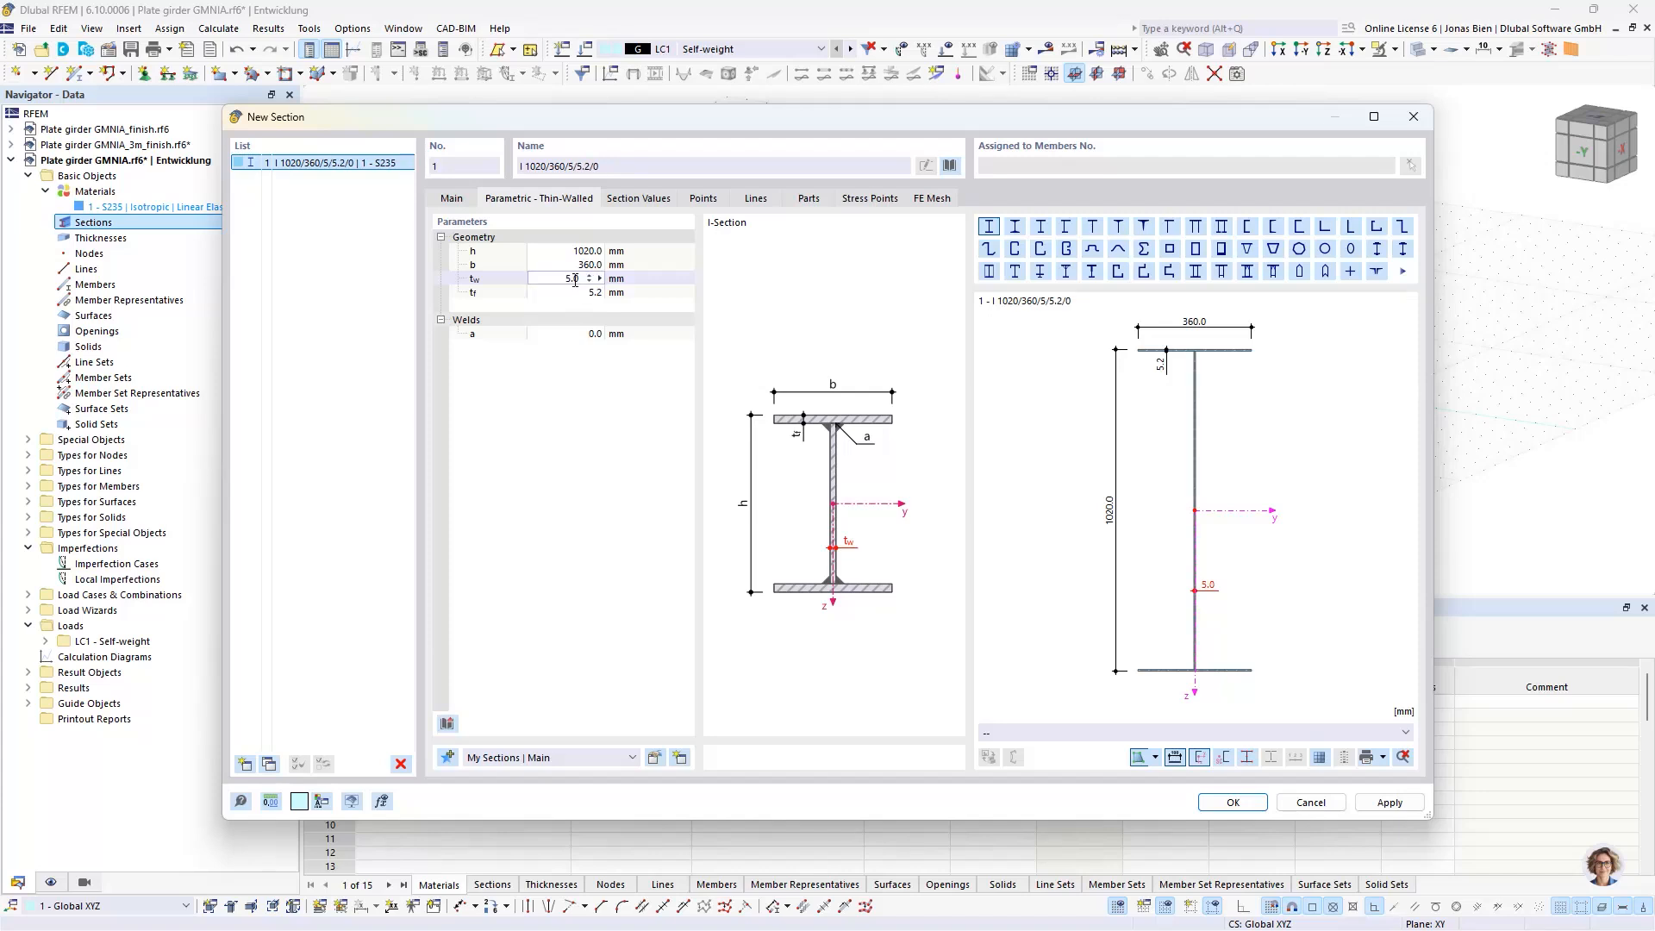
{"action": "left_click", "coordinate": [577, 293]}
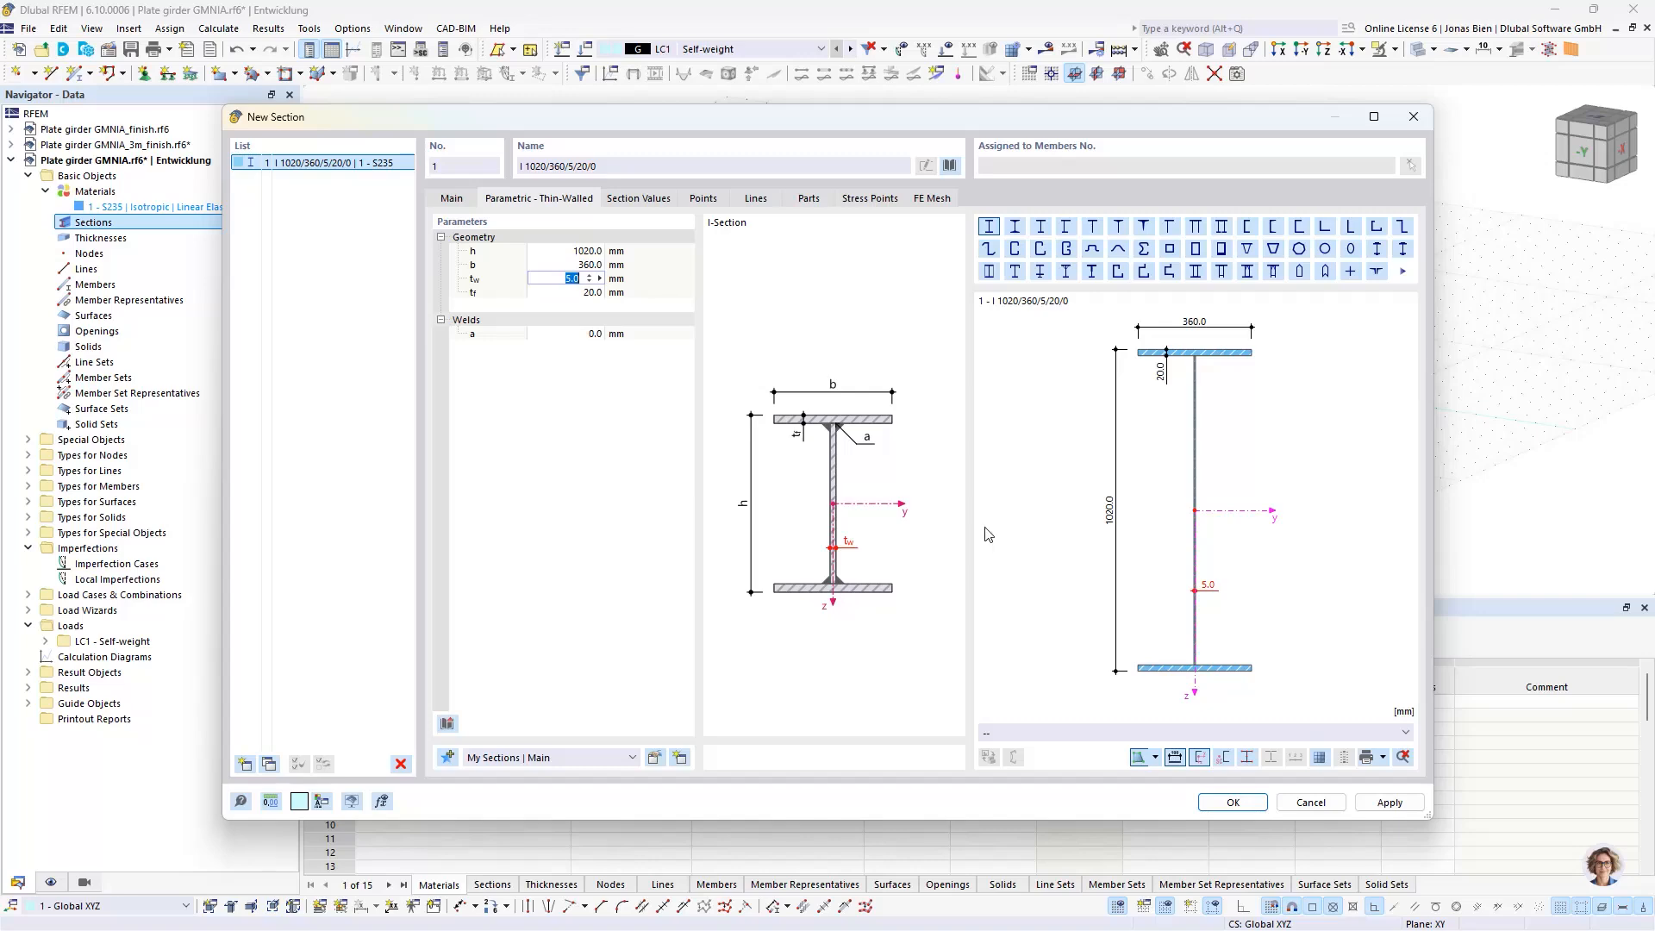
{"action": "left_click", "coordinate": [1233, 803]}
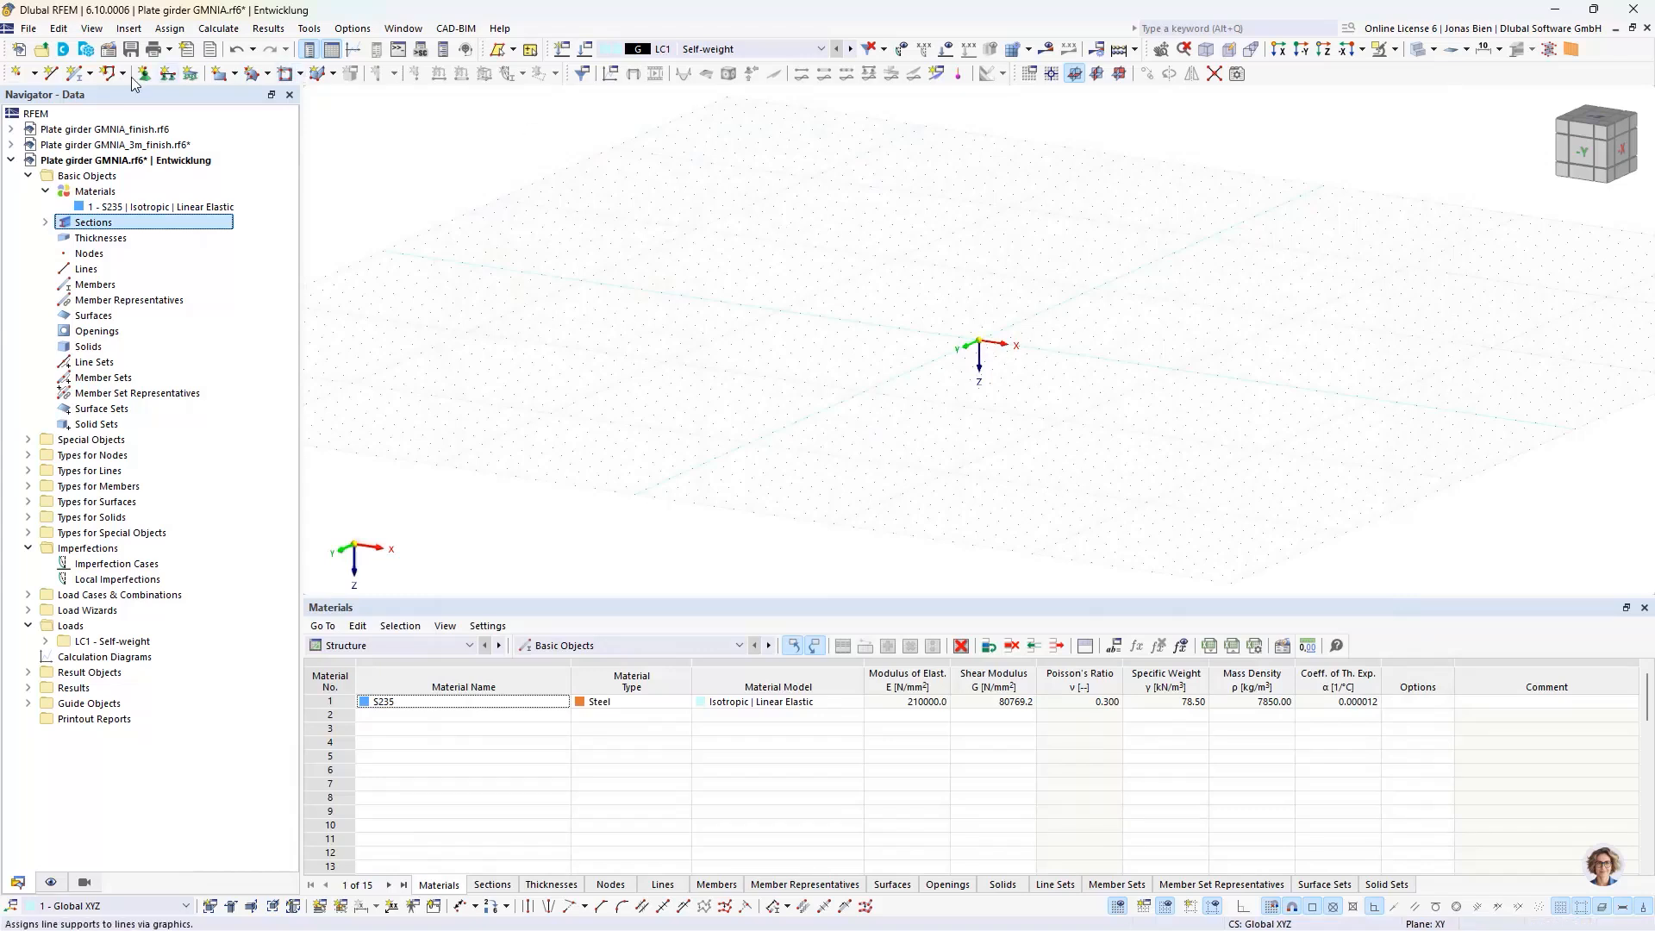
Step: Create a single beam member from the origin to X = 9 m along the global X-axis
{"action": "left_click", "coordinate": [79, 75]}
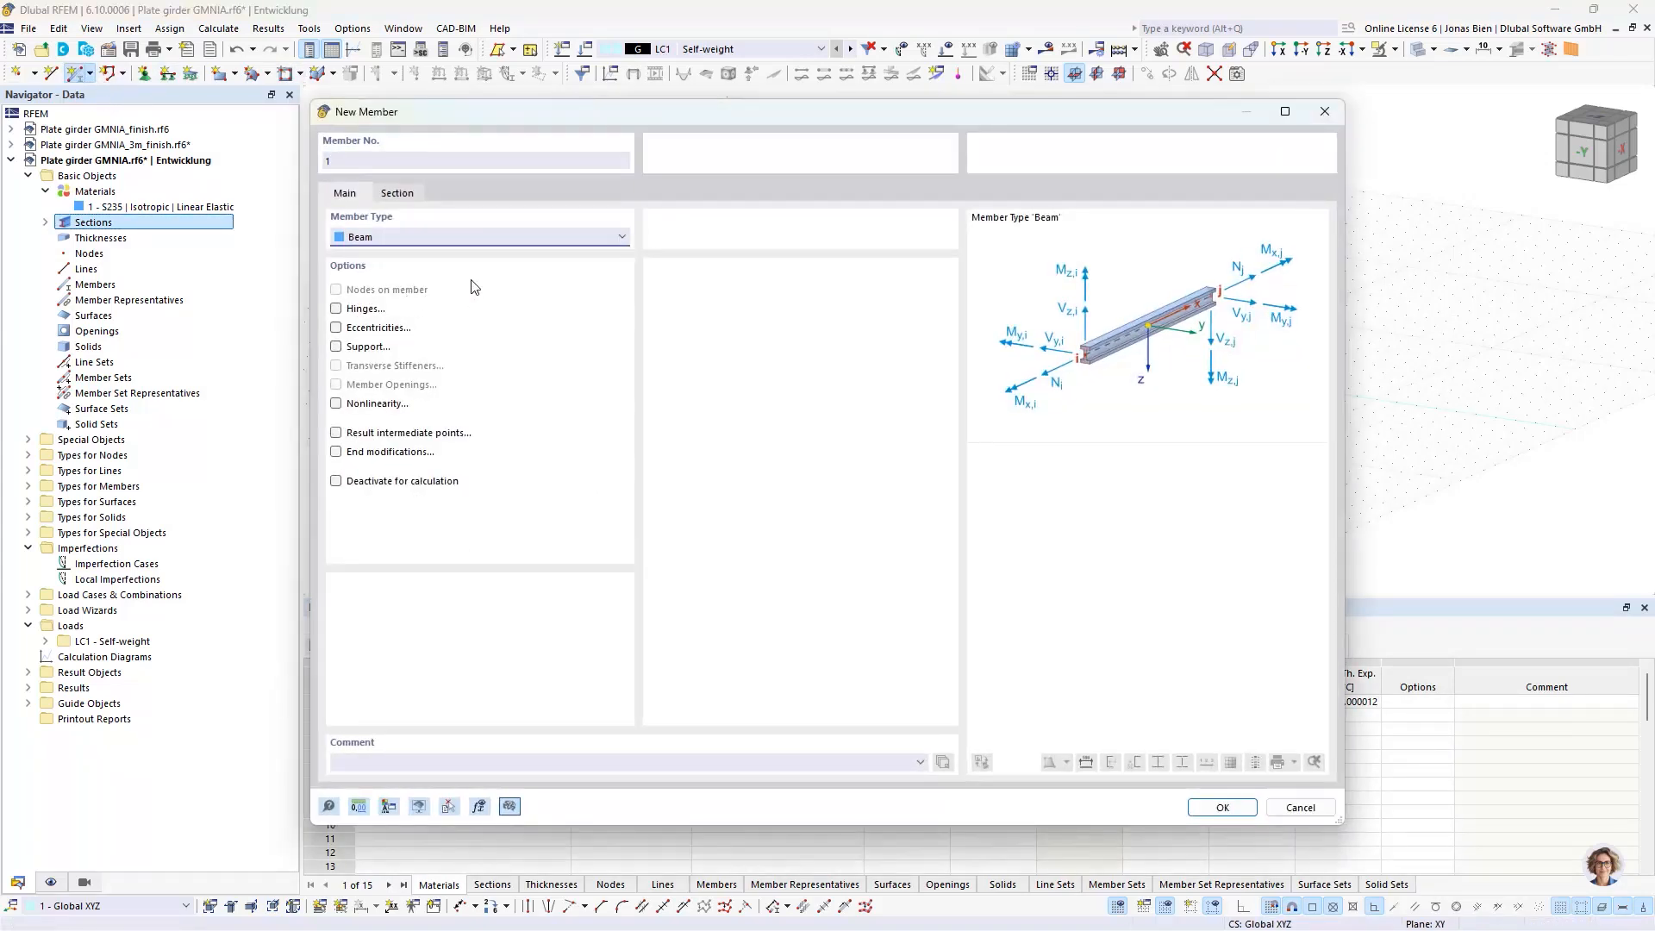
{"action": "left_click", "coordinate": [1203, 807]}
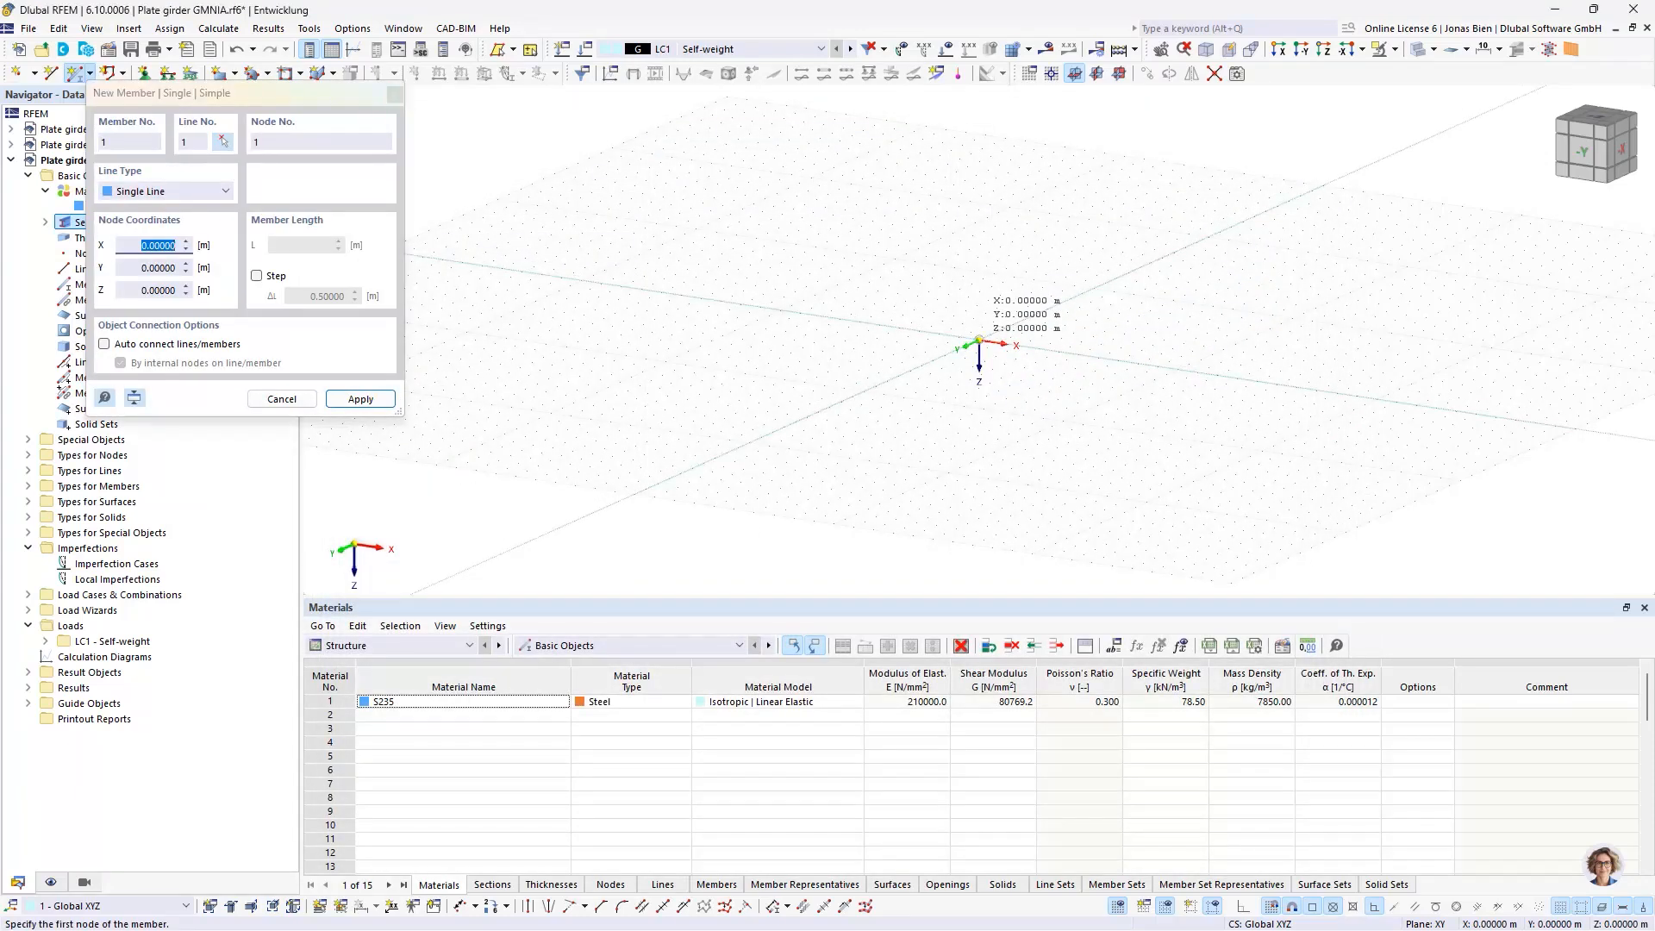
{"action": "left_click", "coordinate": [980, 343]}
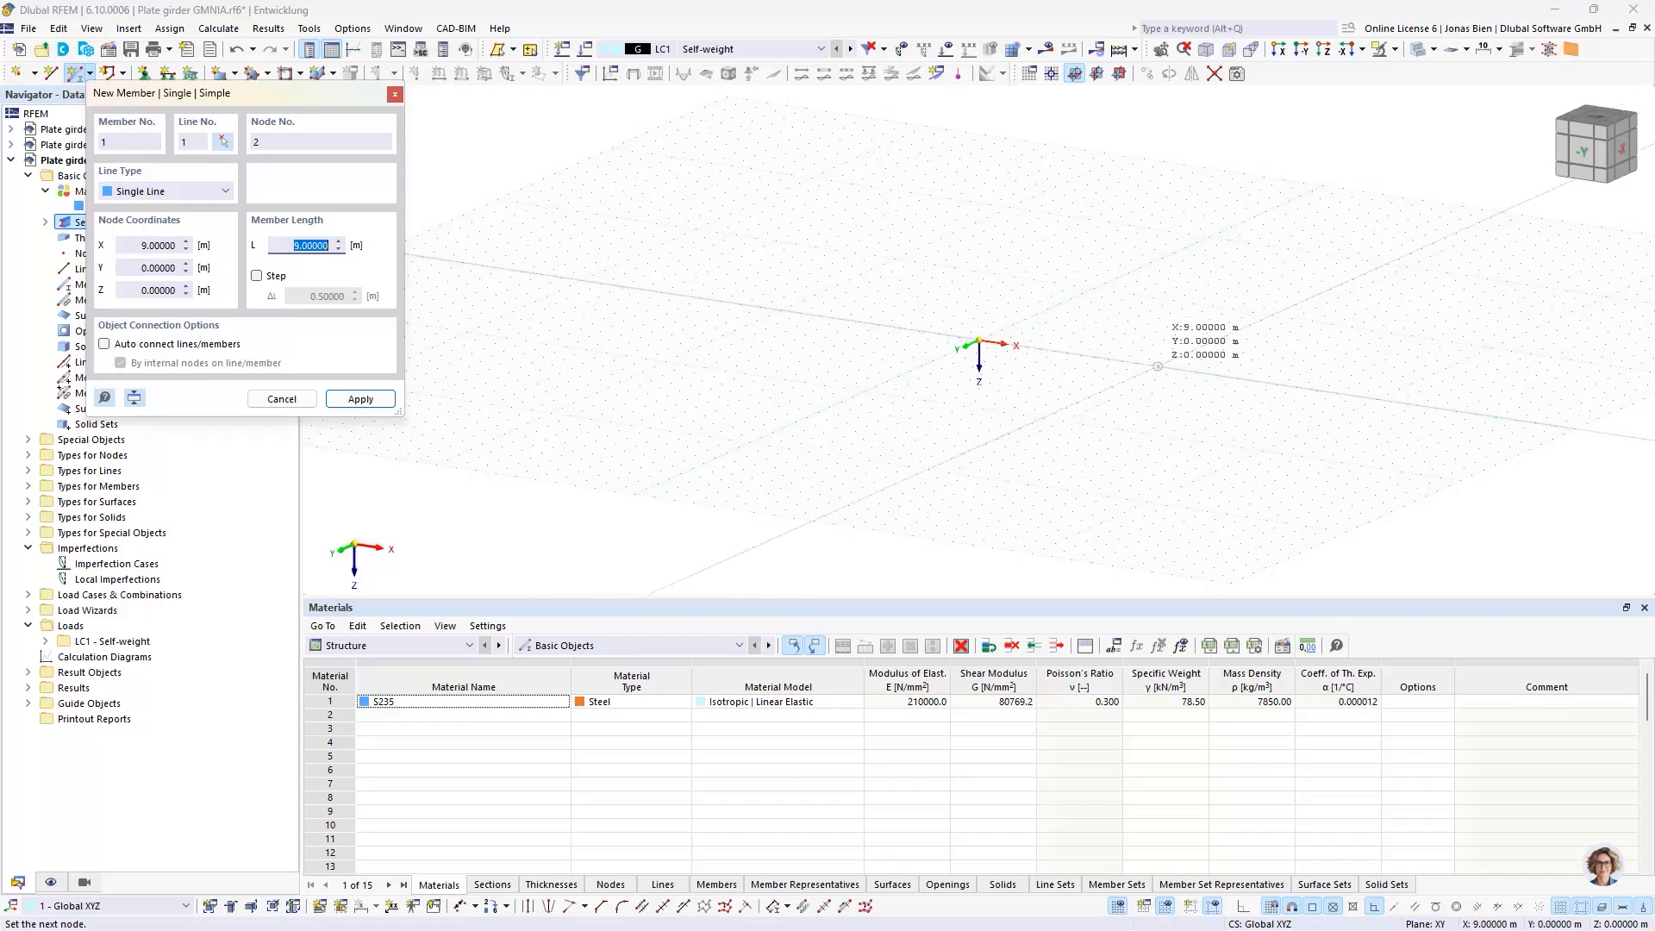
{"action": "left_click", "coordinate": [1157, 366]}
{"action": "scroll", "coordinate": [1112, 362], "scroll_direction": "up", "scroll_amount": 3}
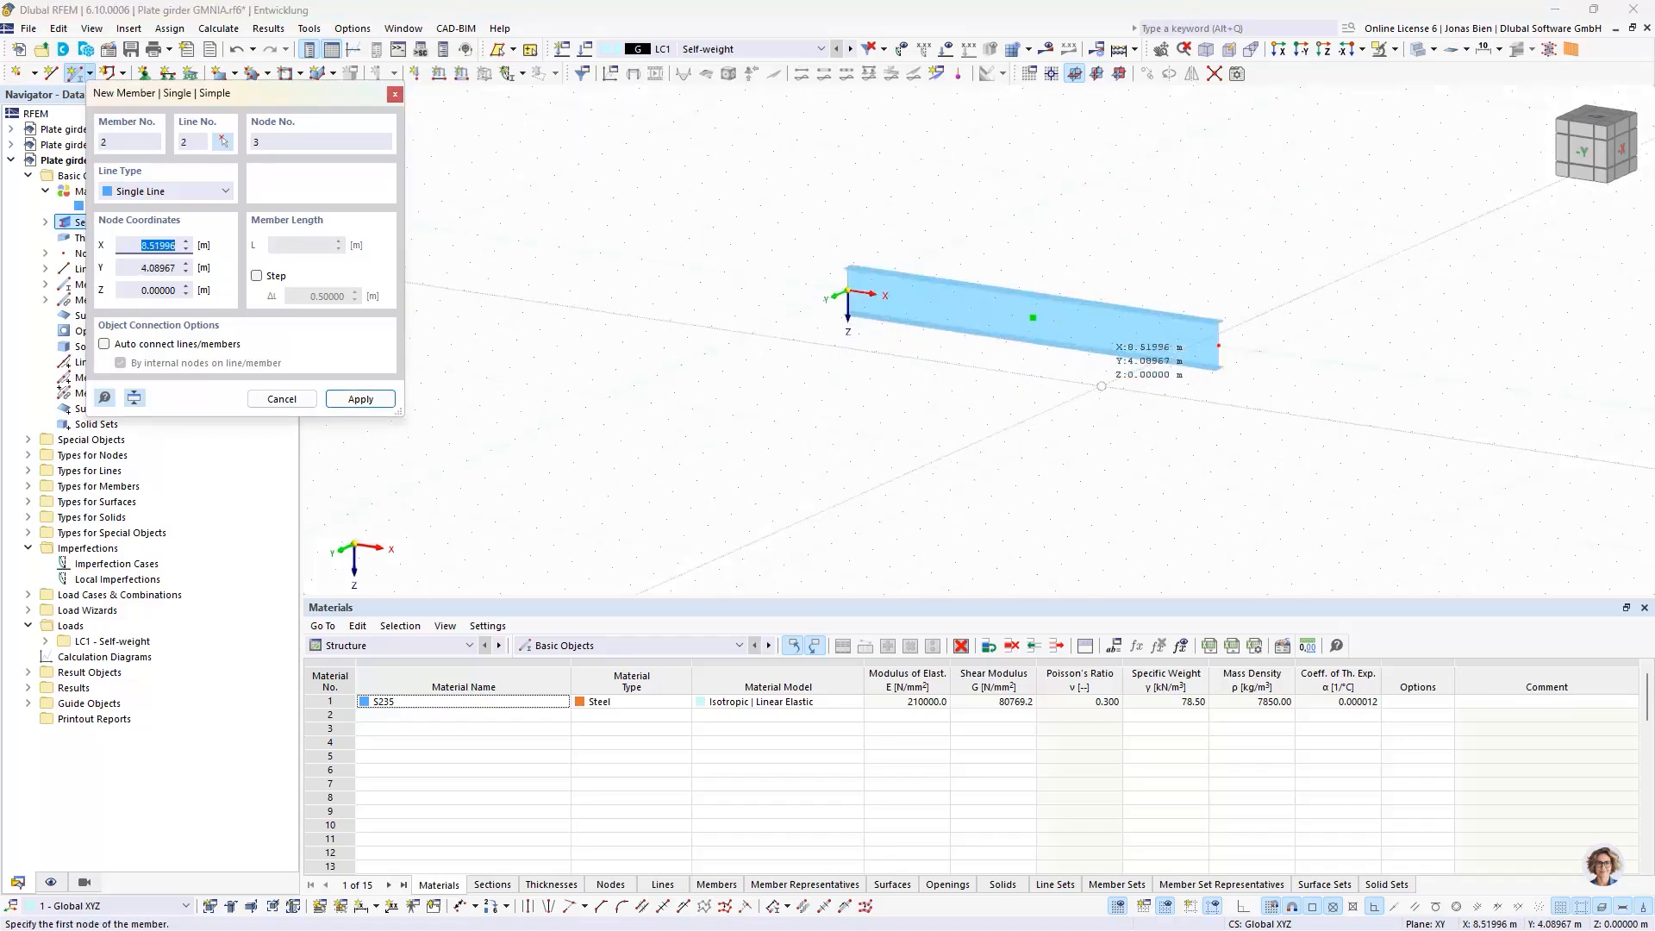
{"action": "key", "text": "Escape"}
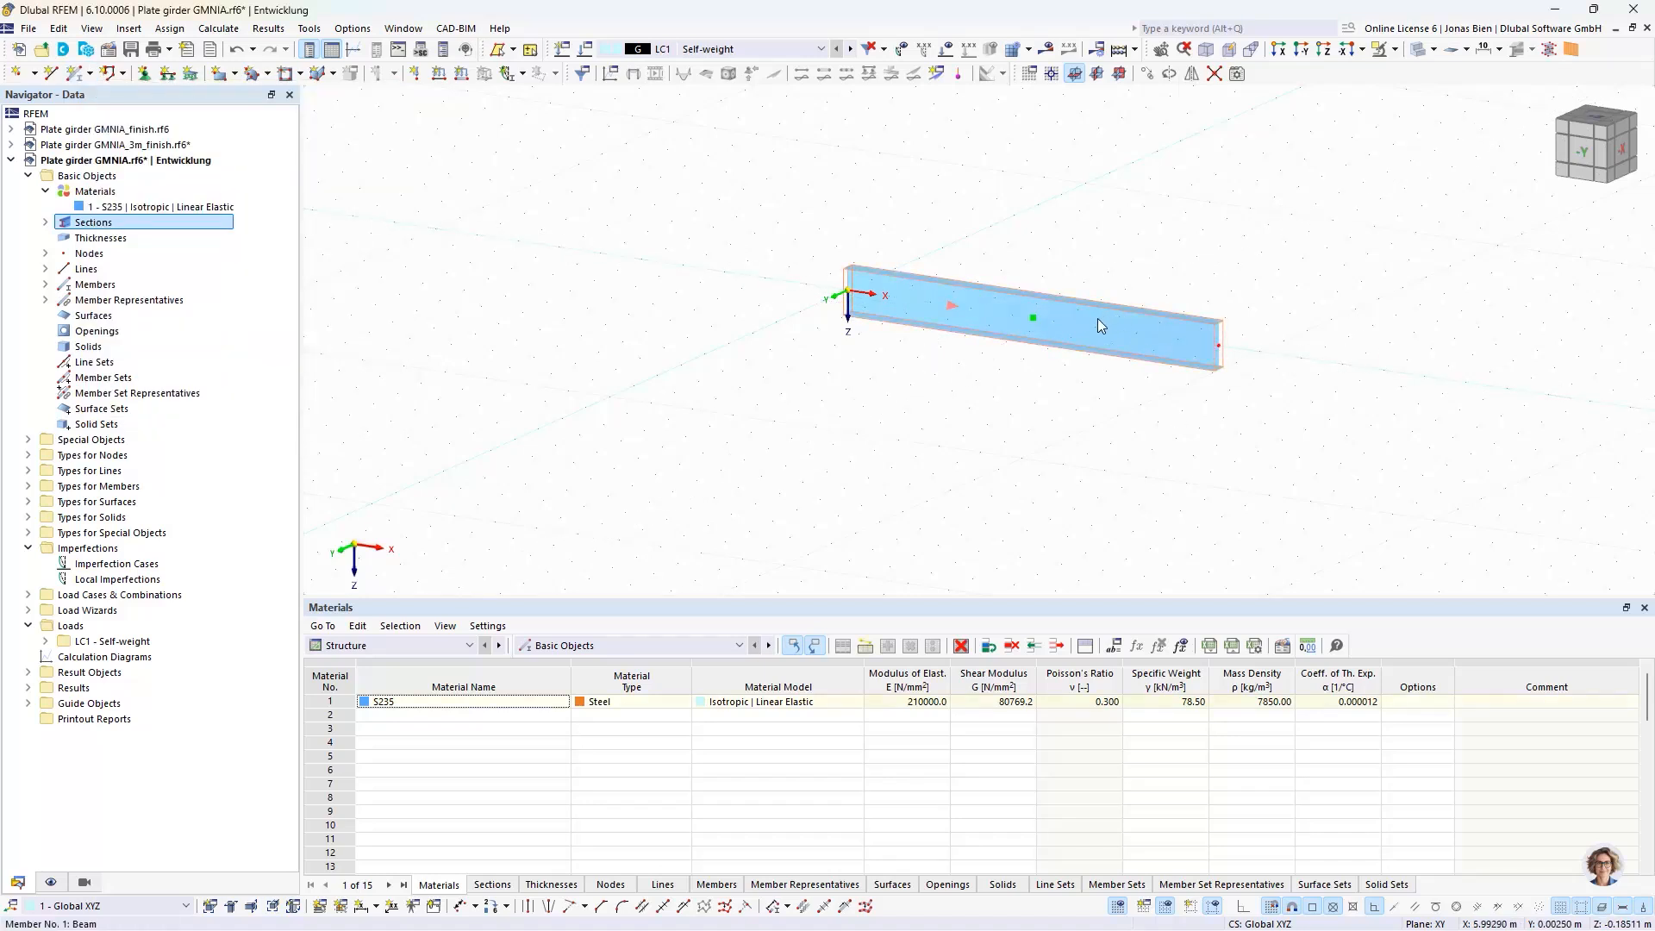
Step: Divide the 9 m beam member into two equal parts using one intermediate node
{"action": "right_click", "coordinate": [1098, 319]}
{"action": "mouse_move", "coordinate": [1172, 383]}
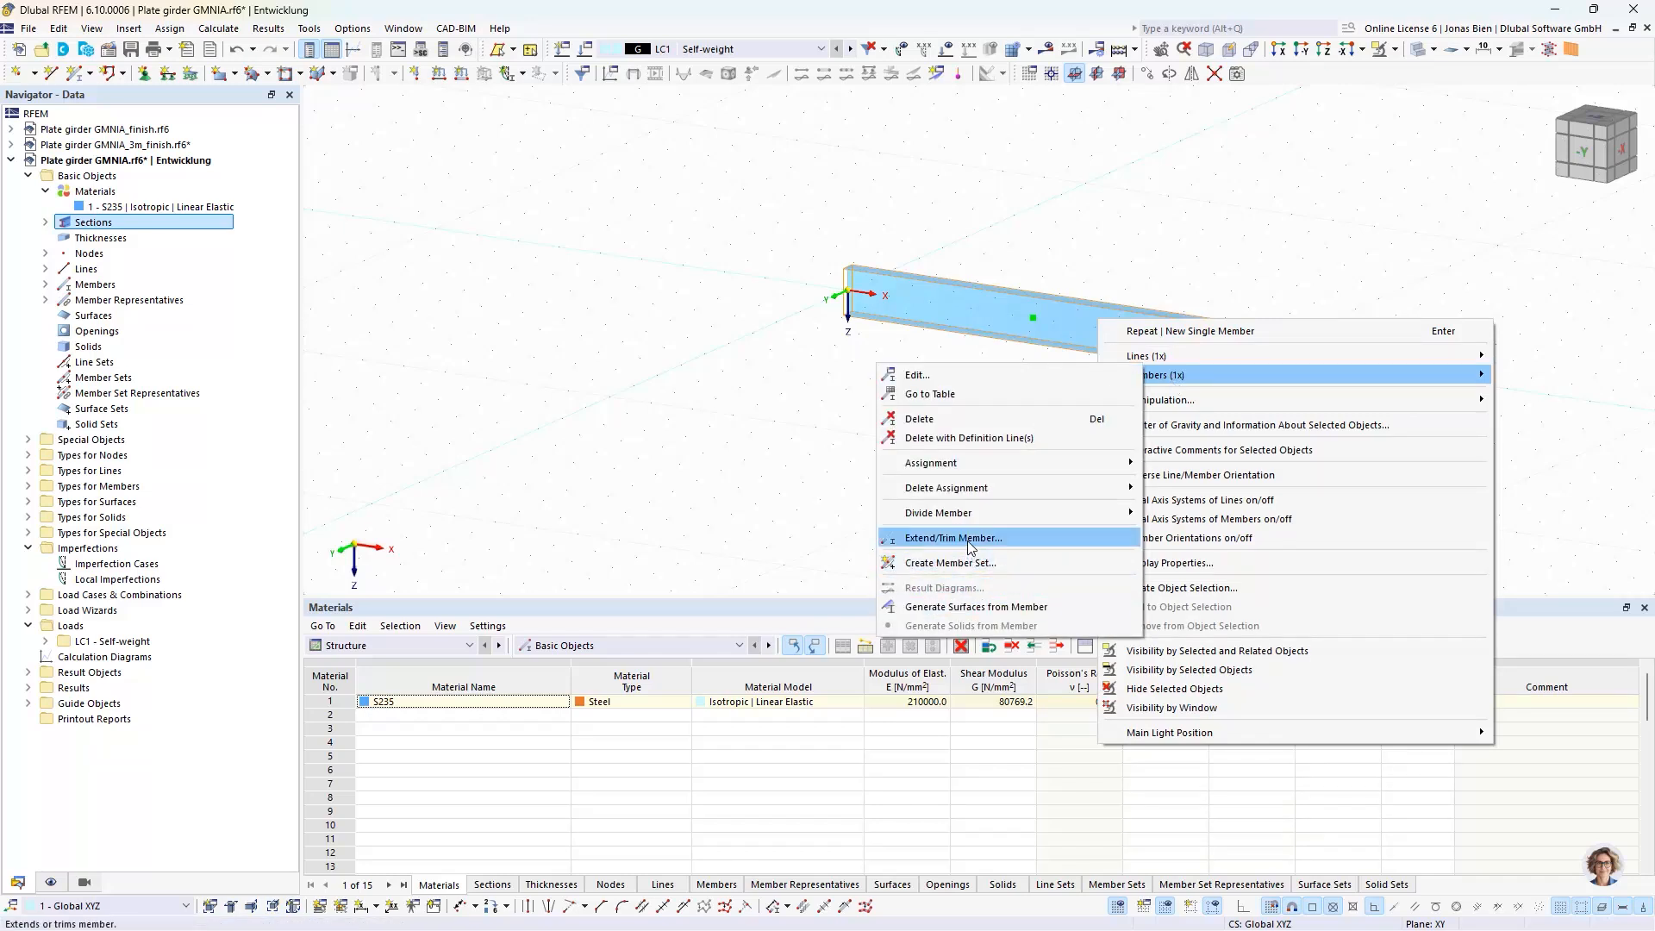
{"action": "mouse_move", "coordinate": [978, 516]}
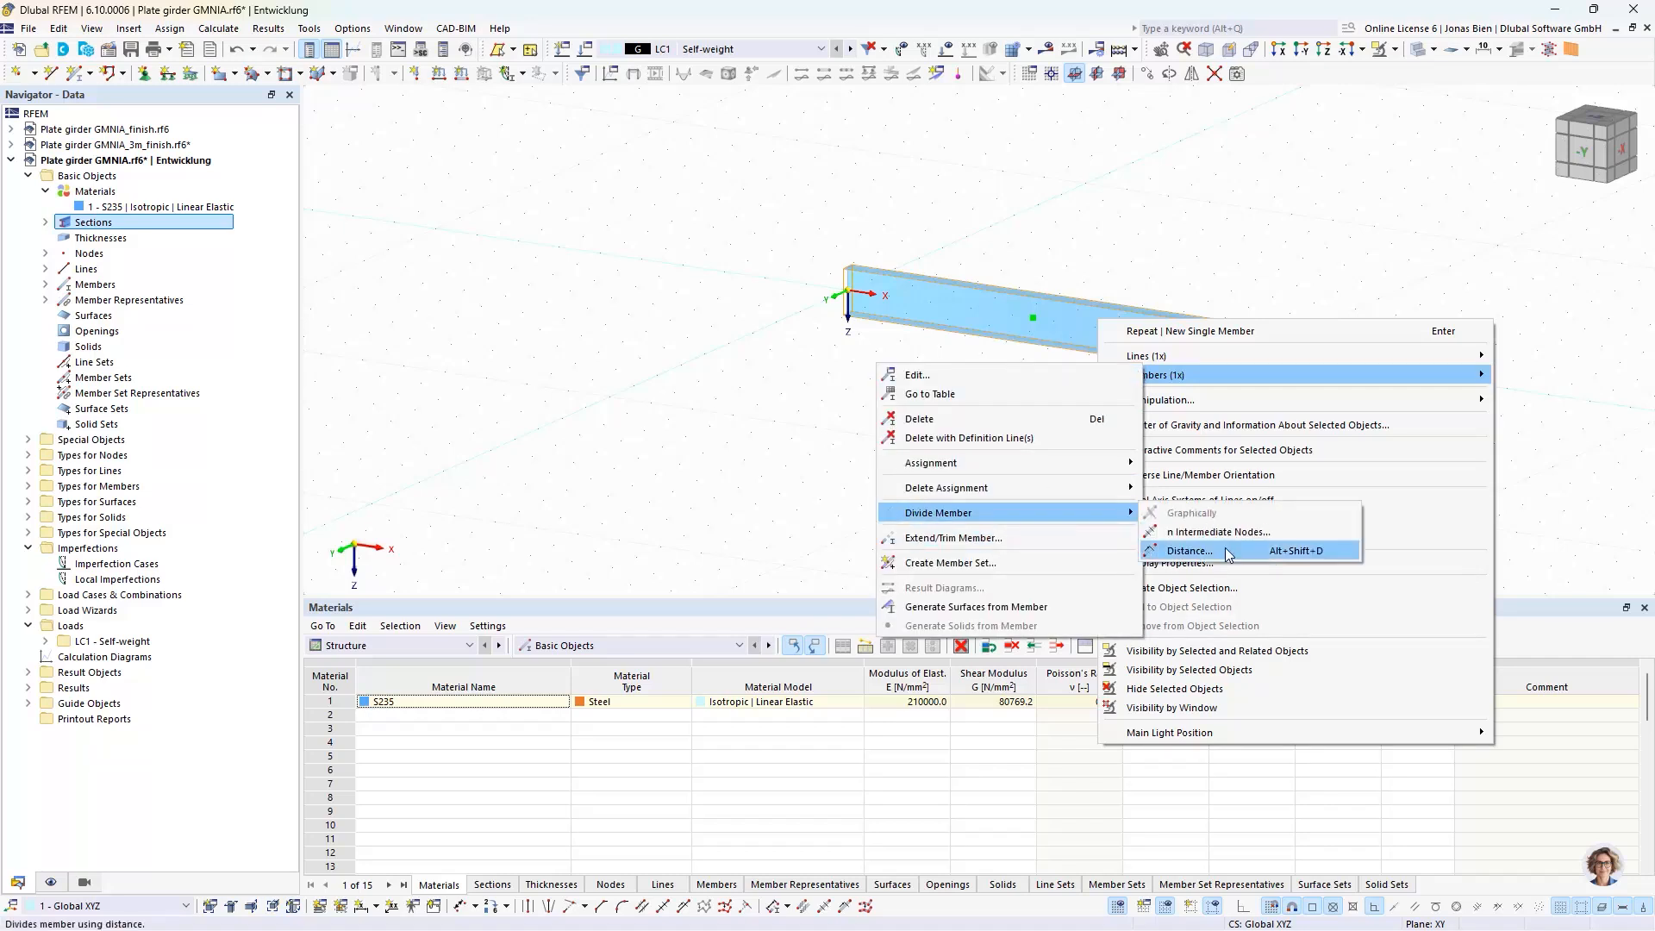
{"action": "left_click", "coordinate": [1219, 532]}
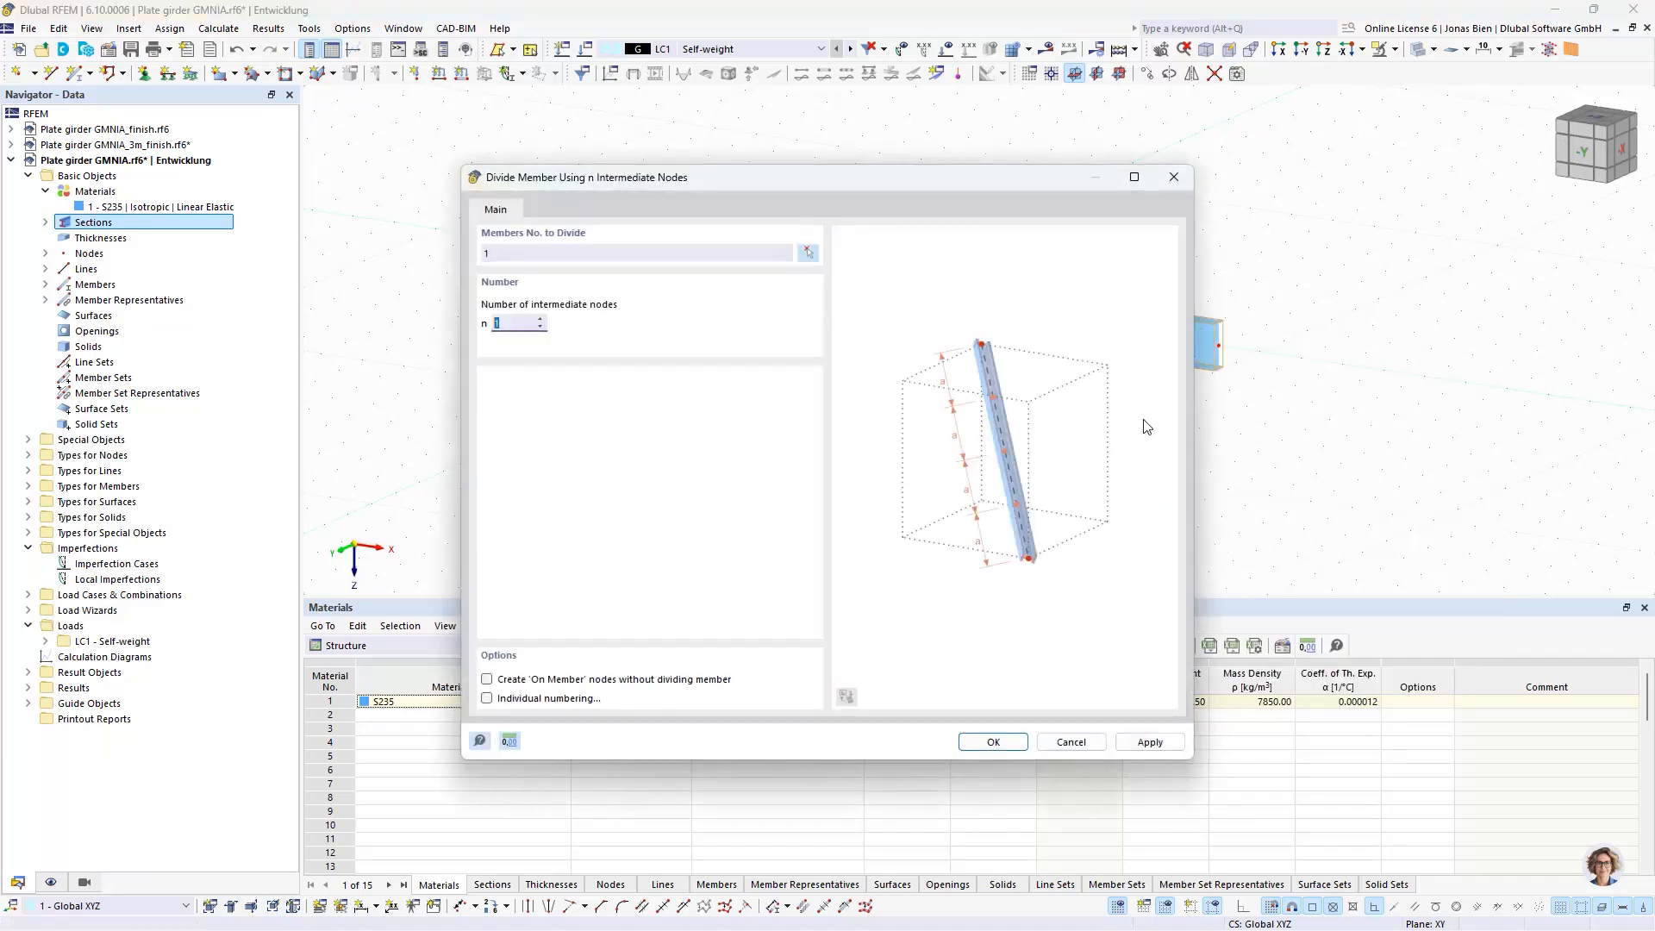
{"action": "left_click", "coordinate": [1021, 746]}
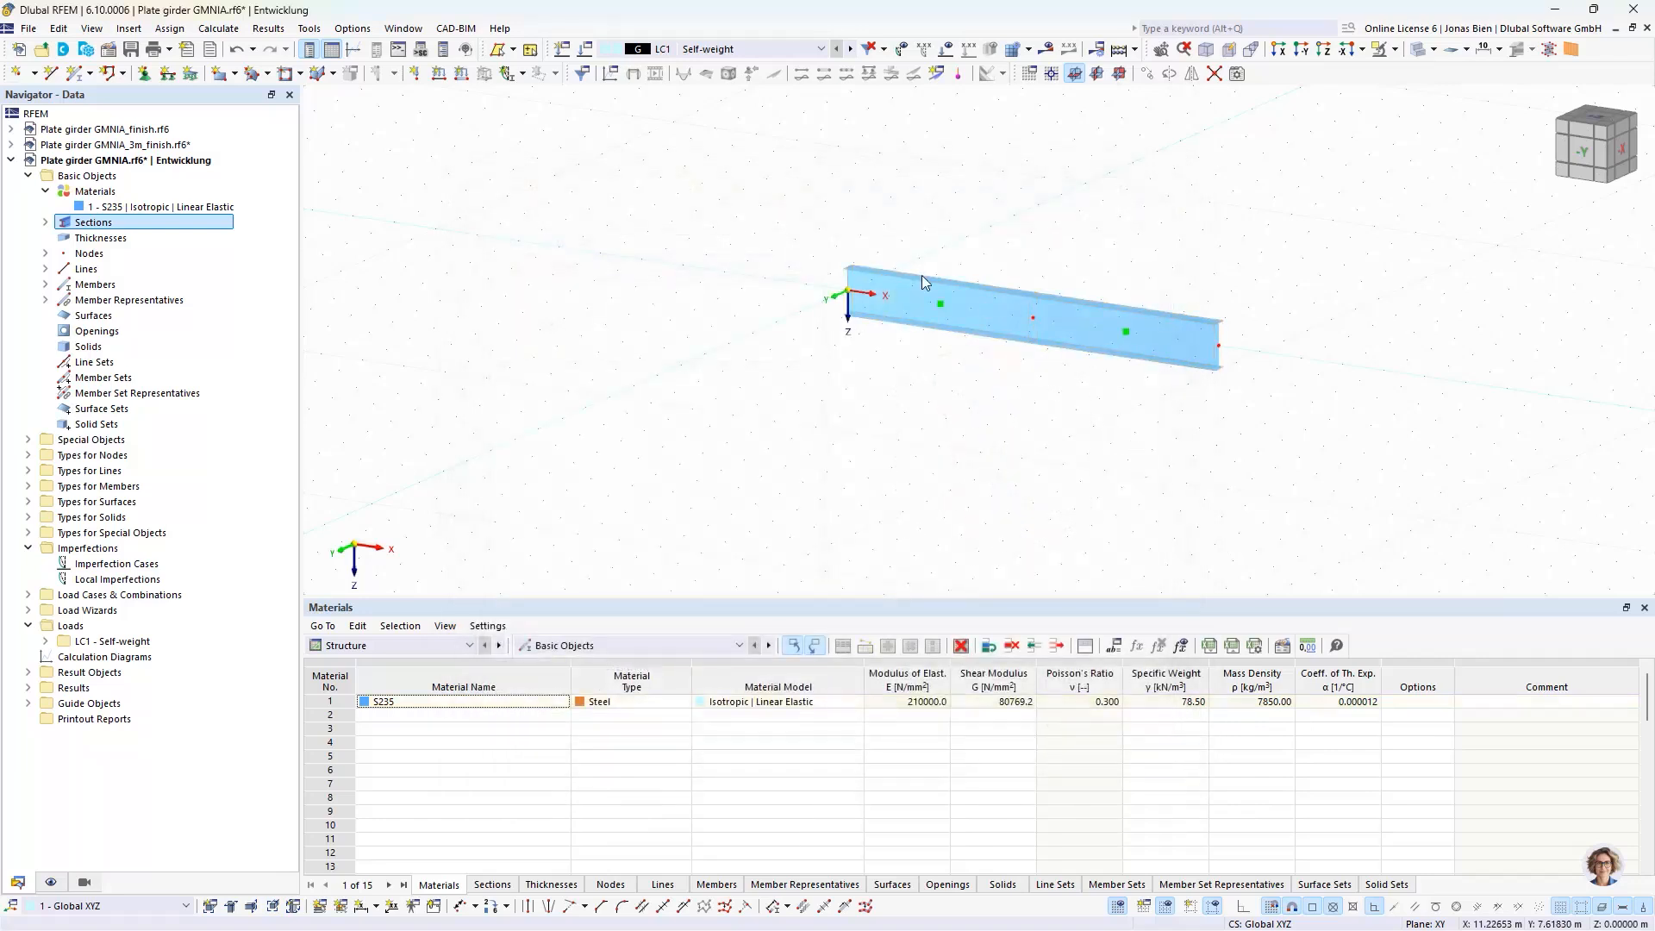
Step: Generate surfaces from both girder members
{"action": "right_click", "coordinate": [1087, 344]}
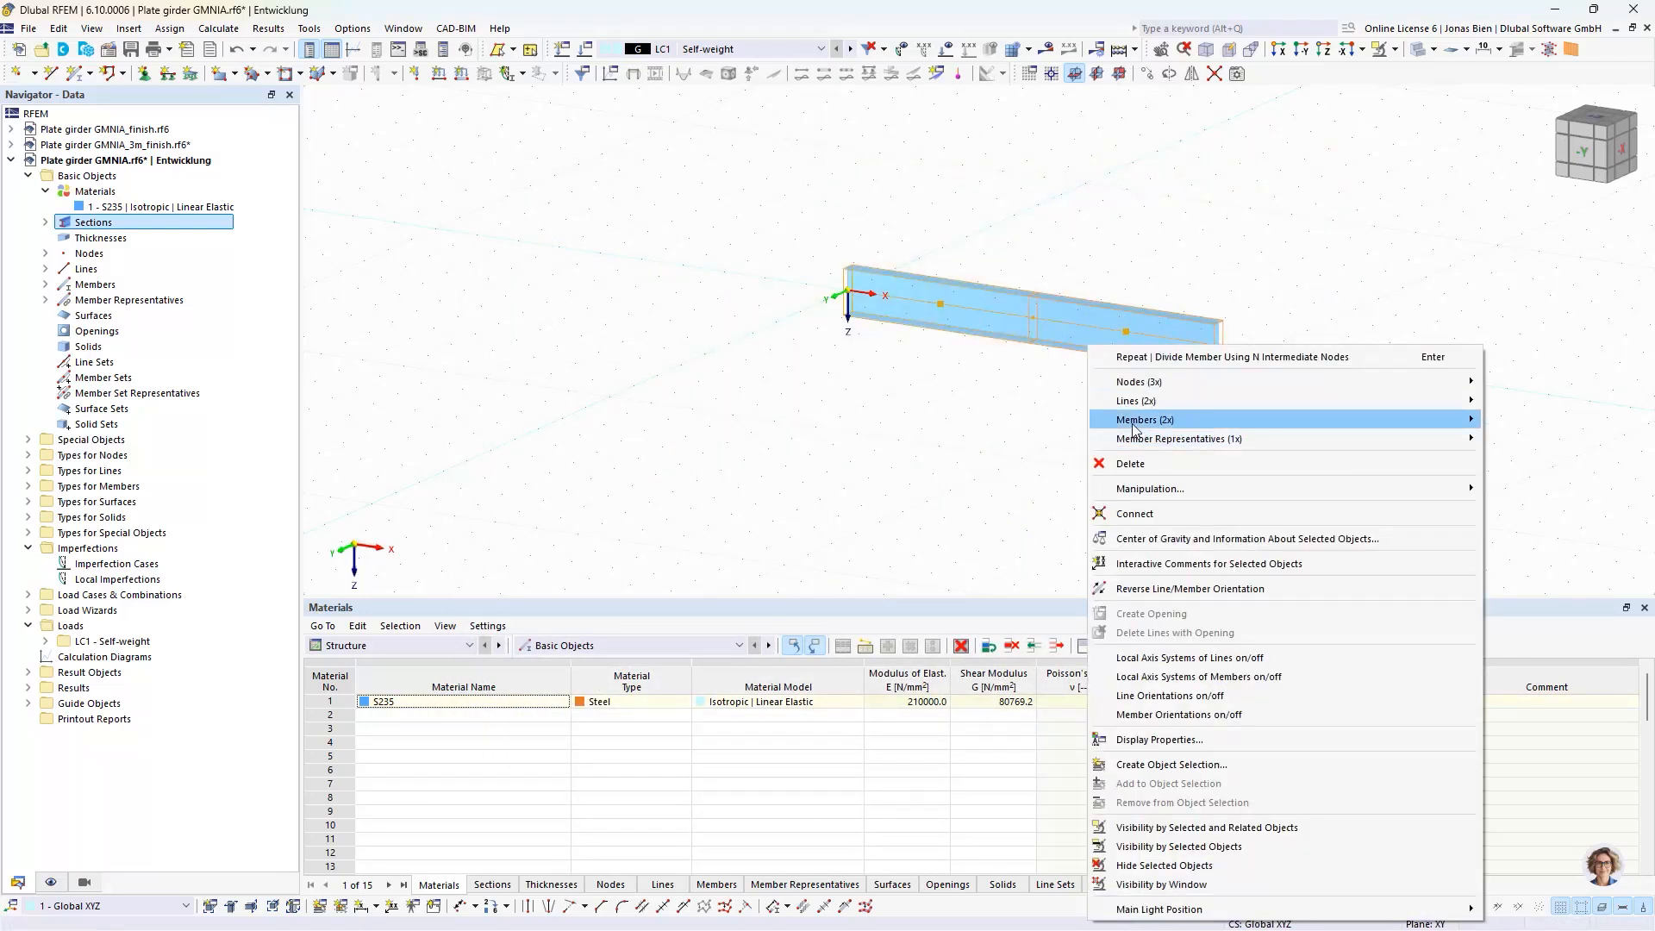
{"action": "mouse_move", "coordinate": [1137, 420]}
{"action": "left_click", "coordinate": [942, 651]}
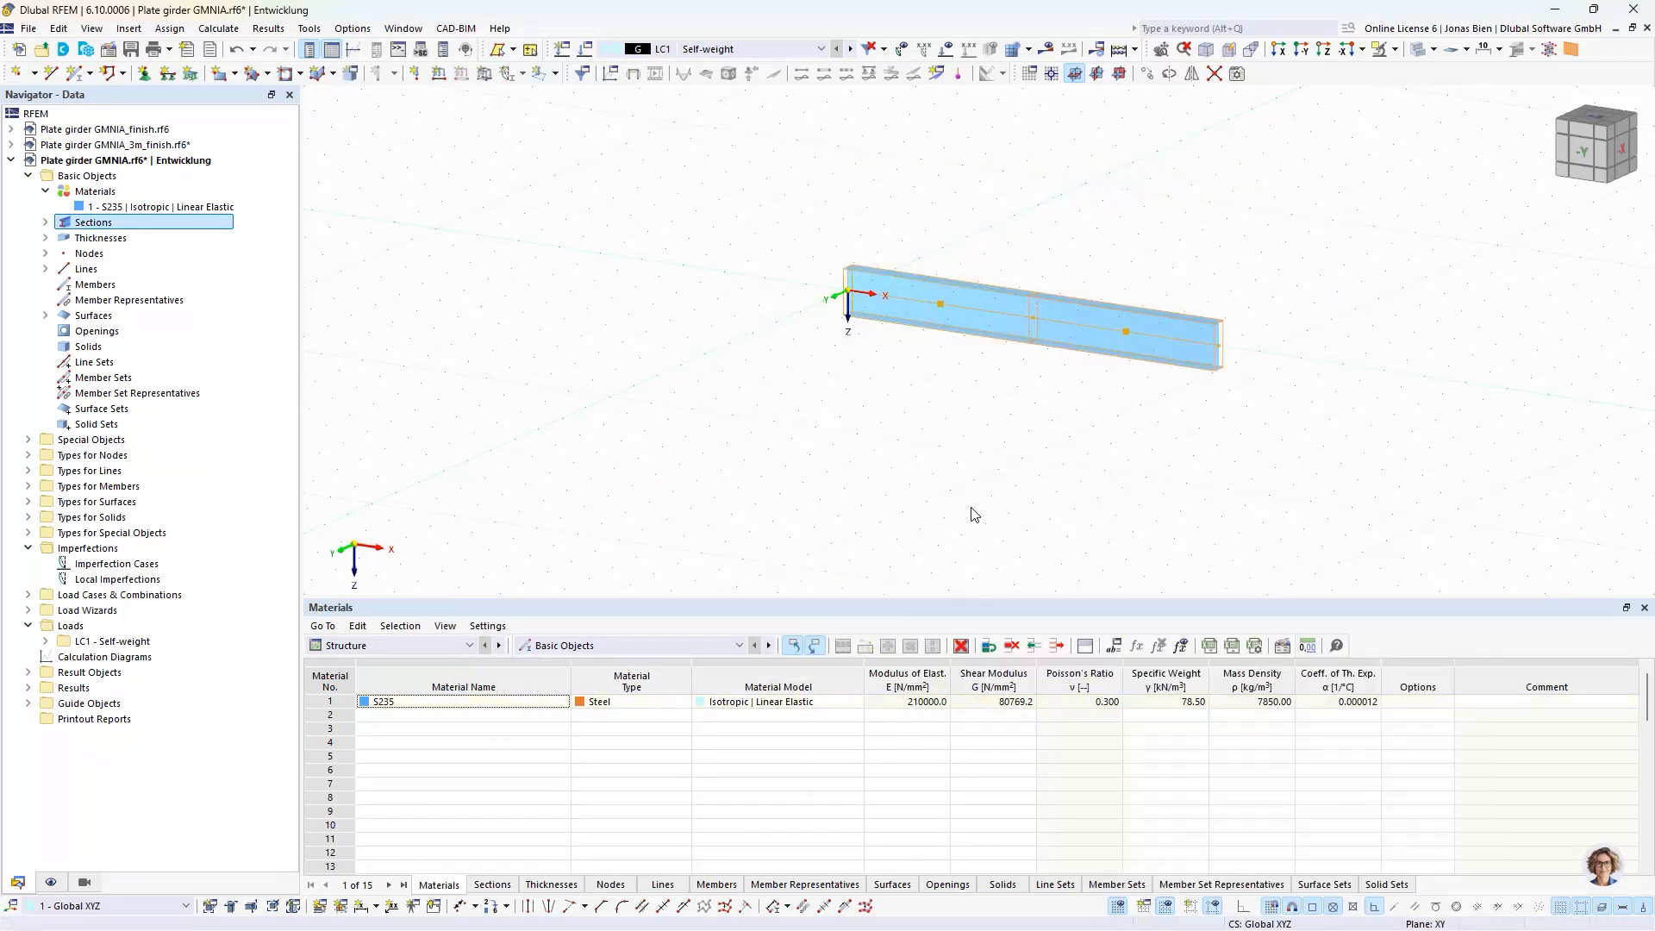
Step: Examine the thicknesses, nodes, lines and surfaces generated from the members, including where the 20 mm thickness is assigned
{"action": "left_click", "coordinate": [45, 238]}
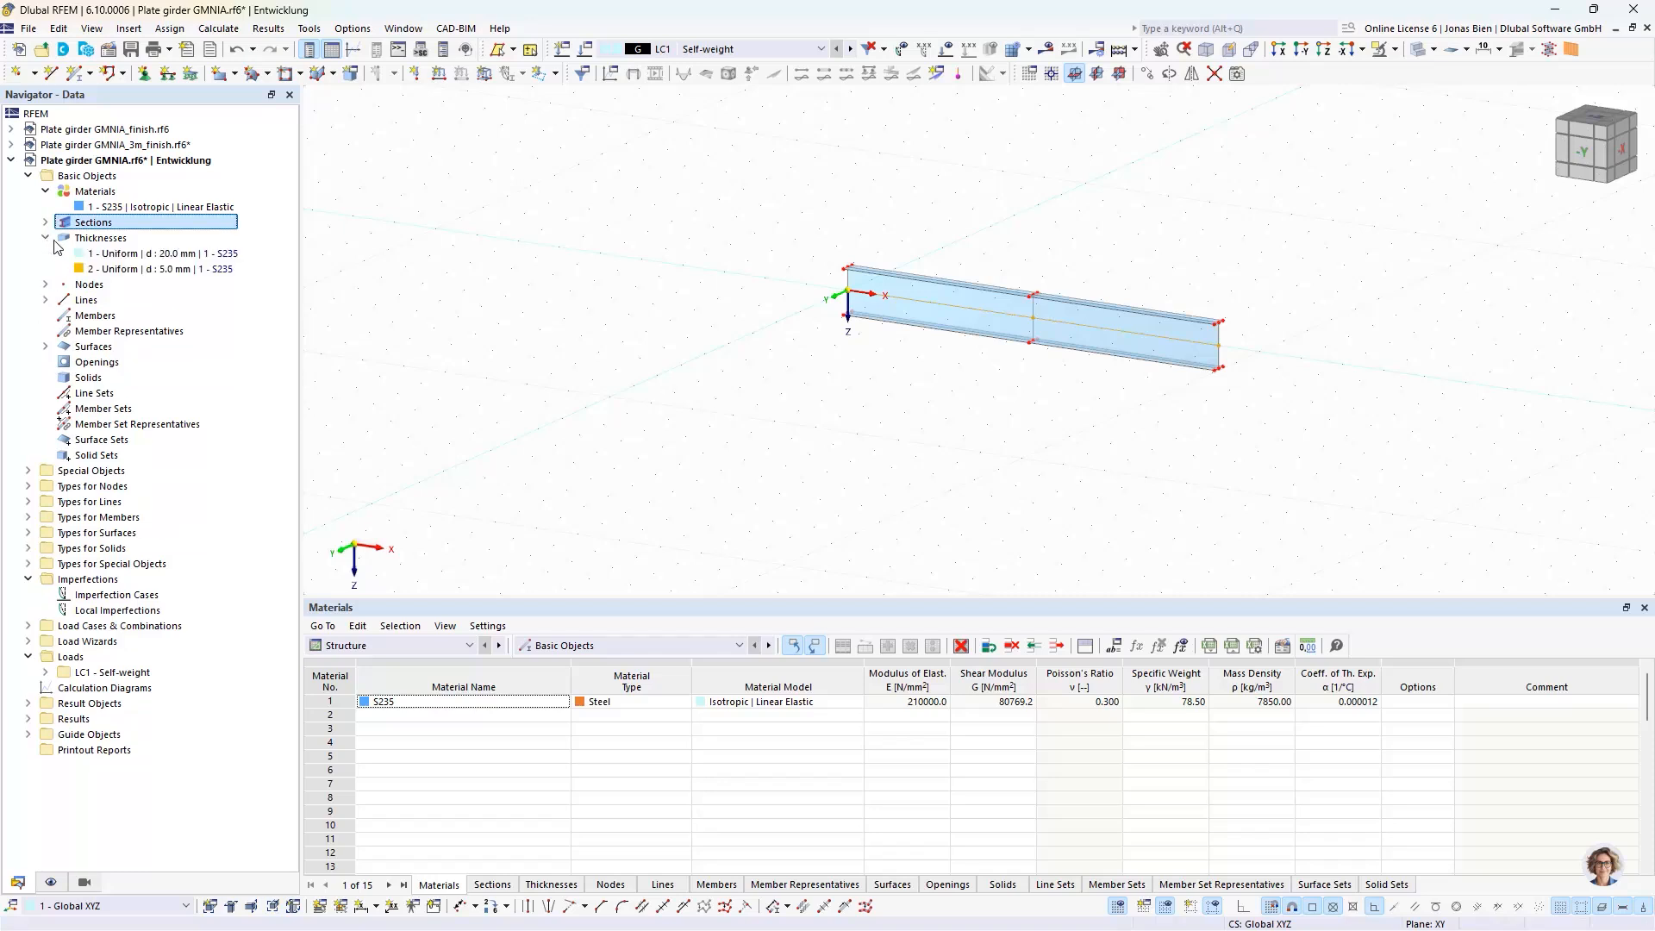
{"action": "left_click", "coordinate": [120, 255]}
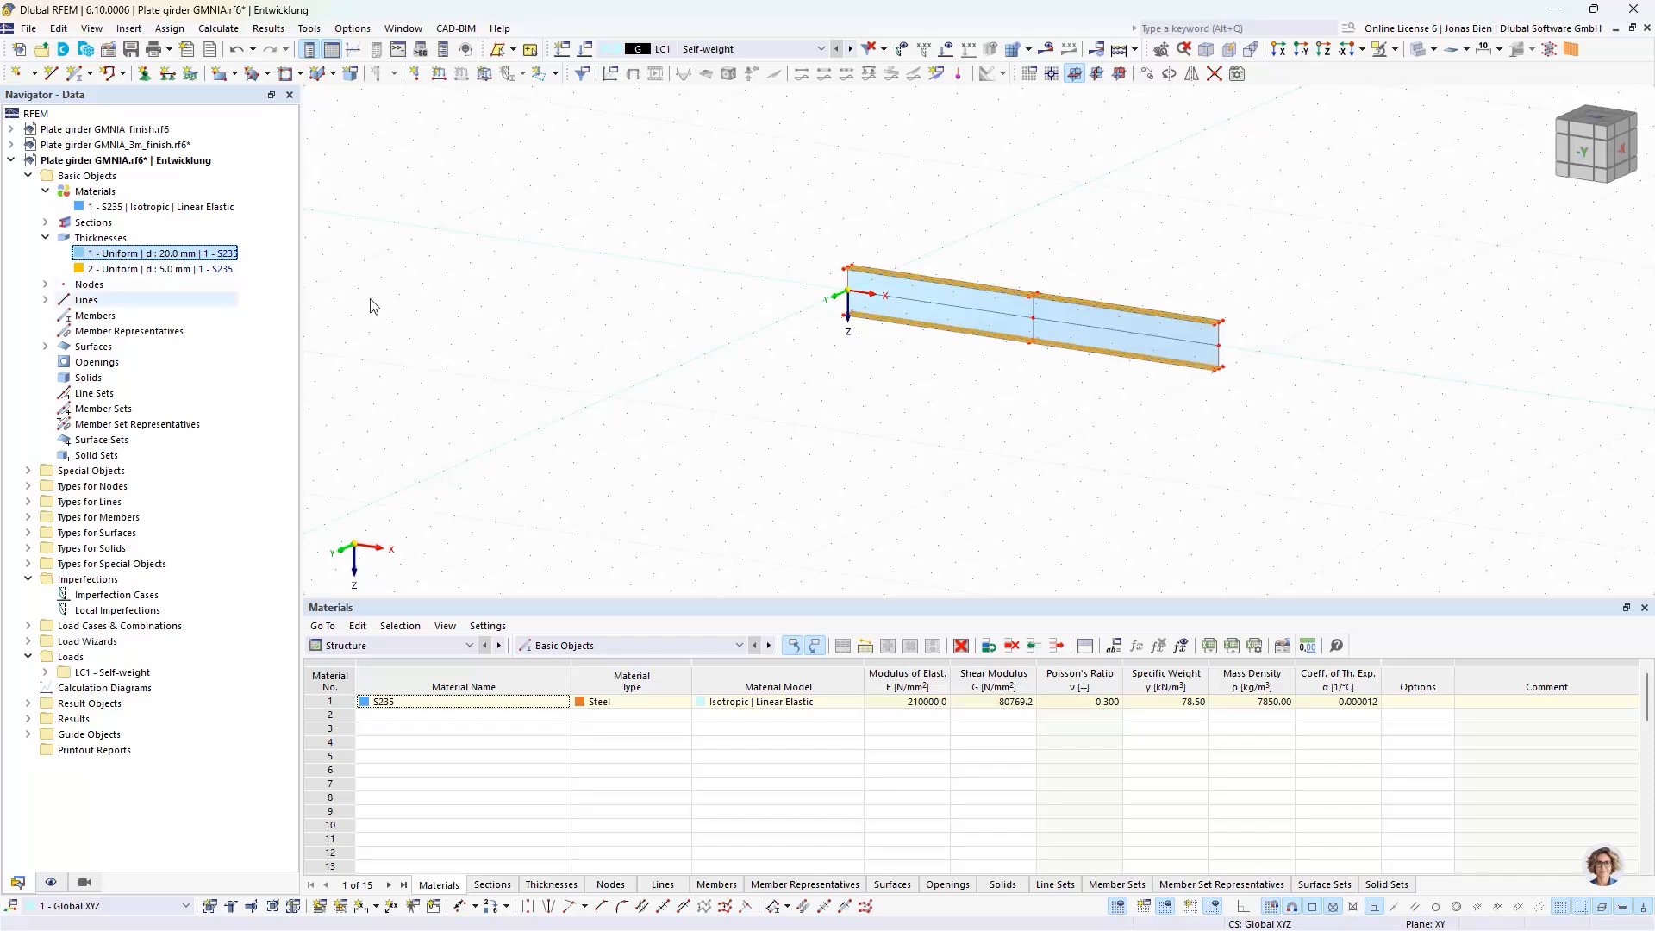
{"action": "middle_click_drag", "start_coordinate": [918, 394], "coordinate": [1098, 386], "text": "ctrl"}
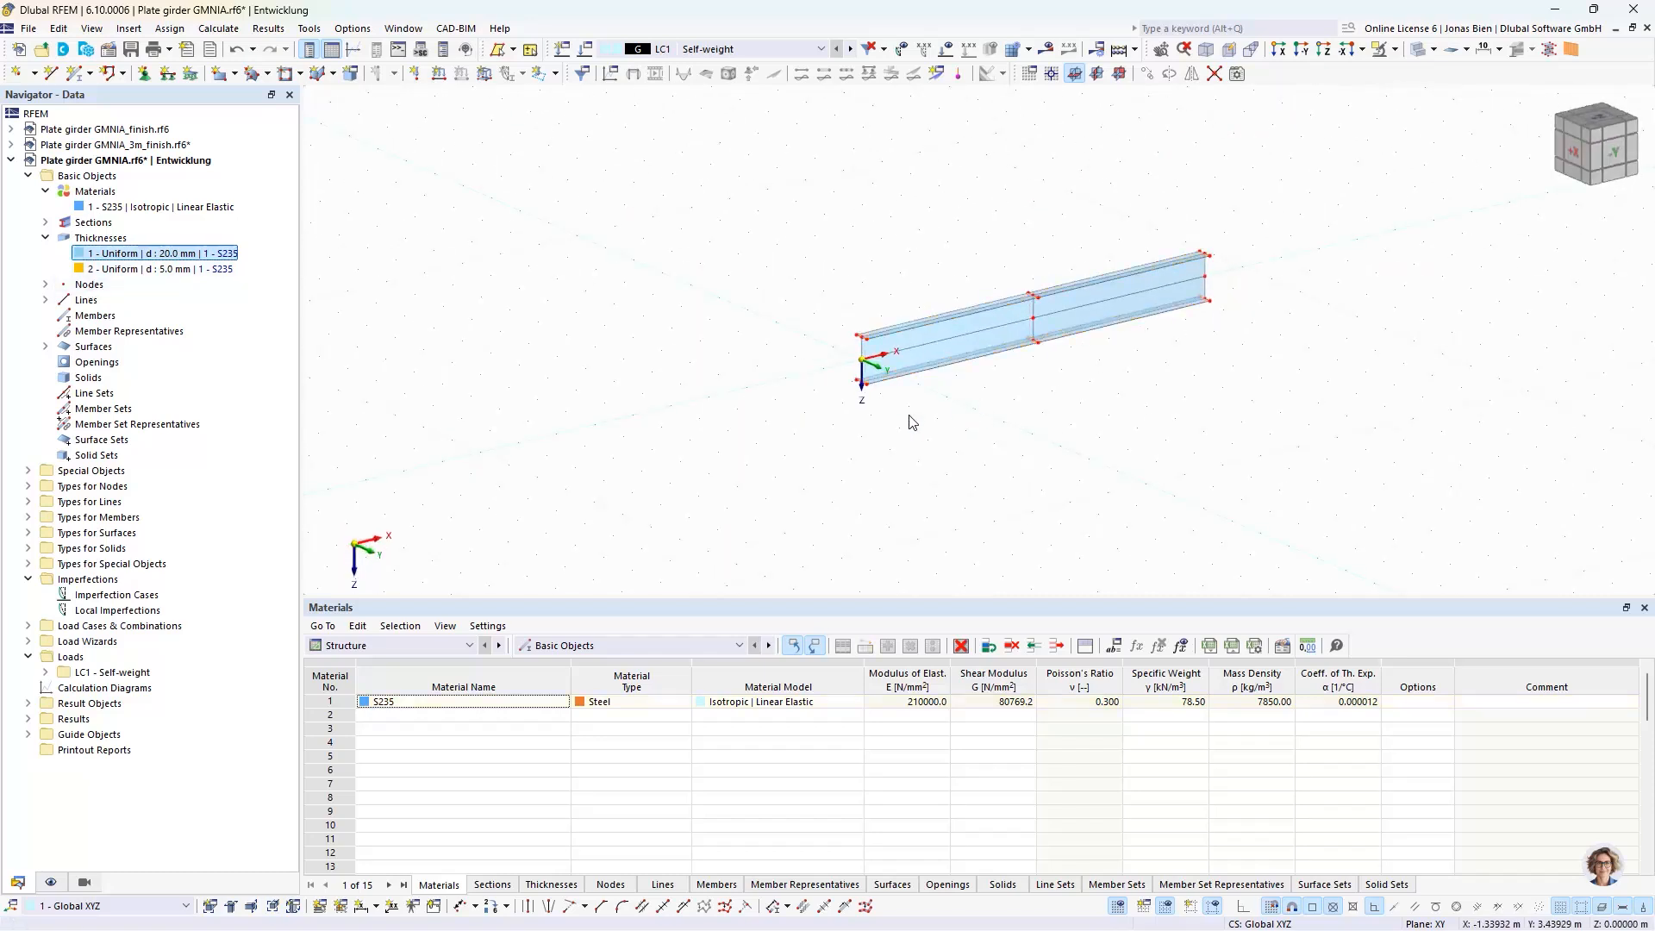
{"action": "left_click", "coordinate": [48, 284]}
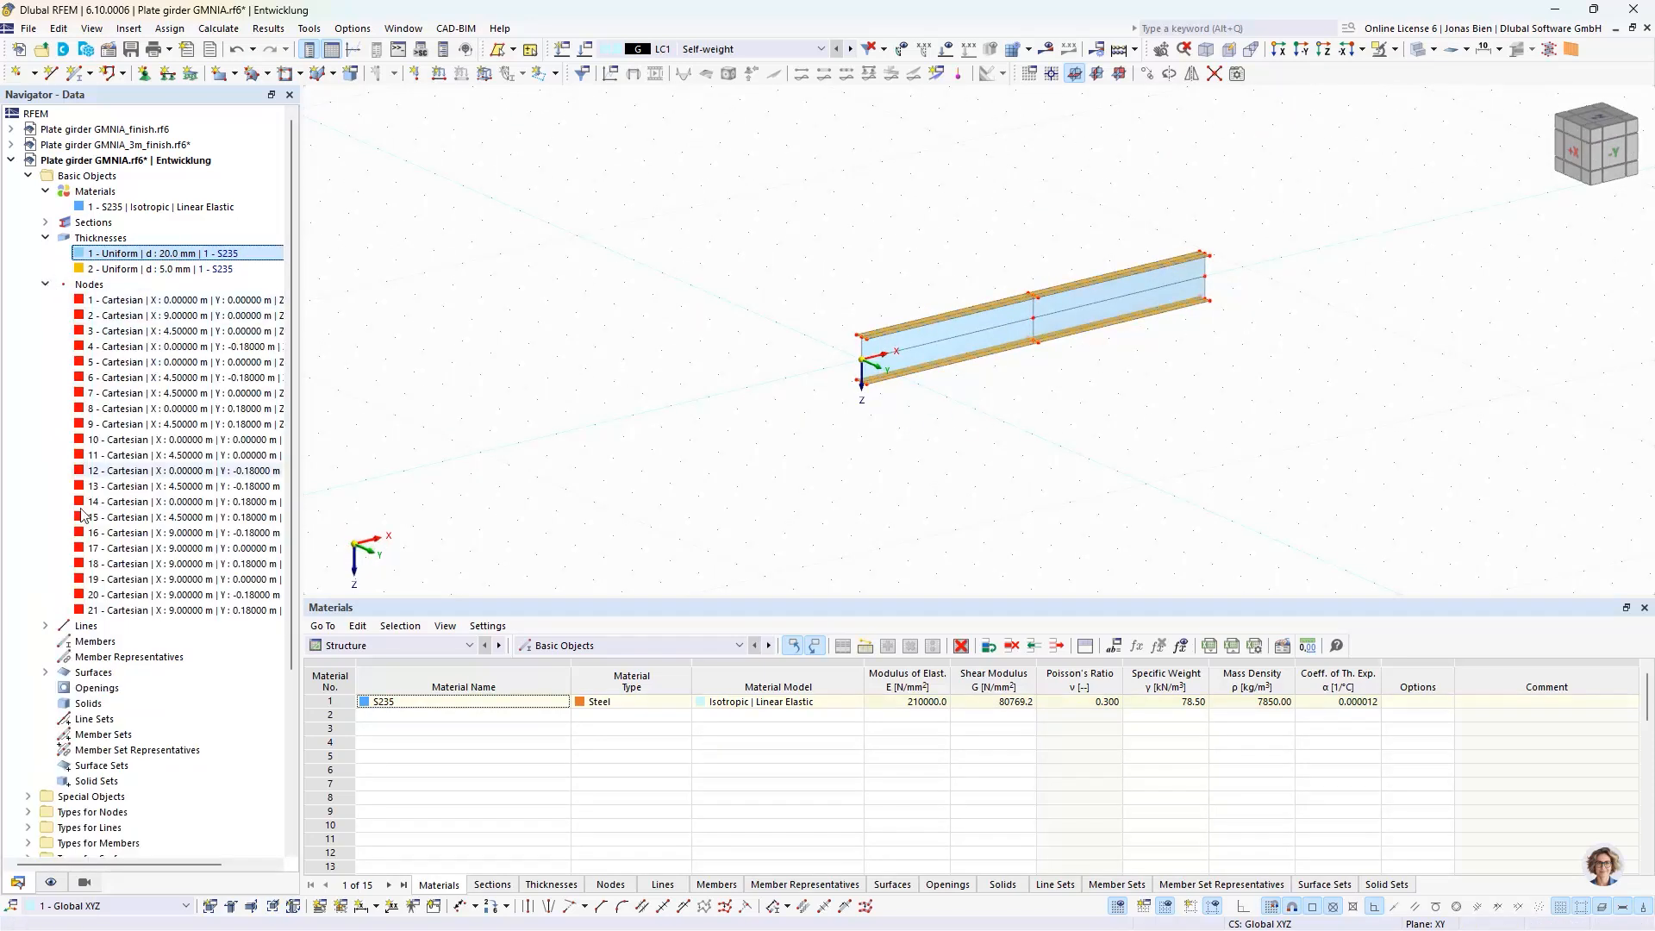
{"action": "left_click", "coordinate": [45, 626]}
{"action": "left_click", "coordinate": [45, 284]}
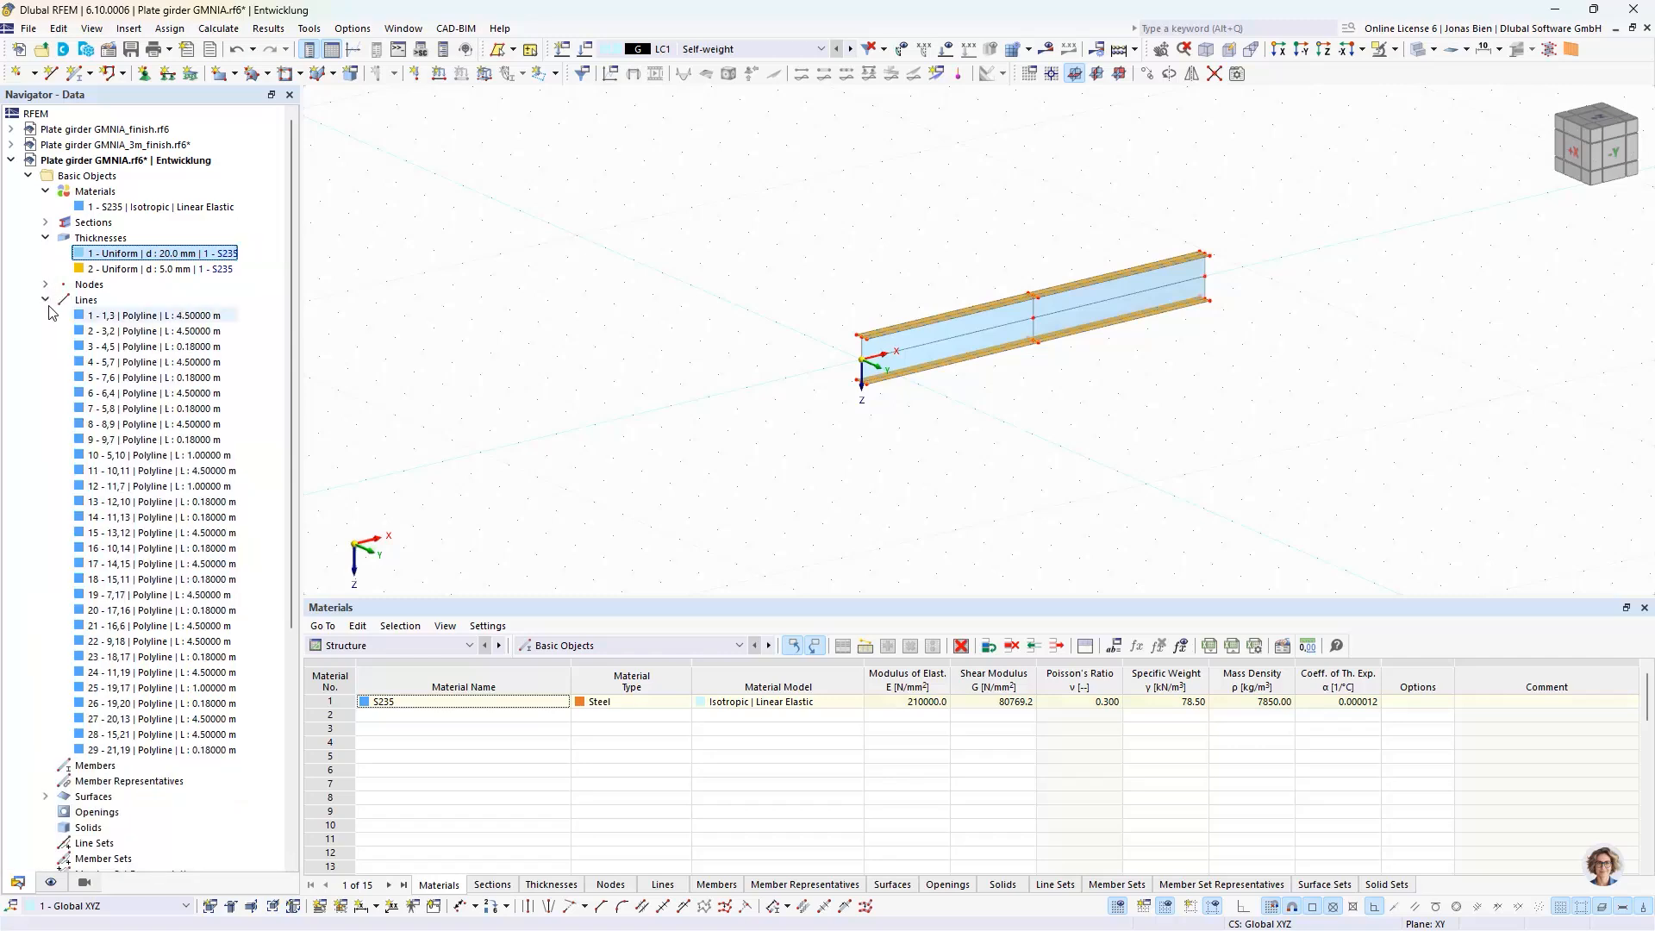
{"action": "left_click", "coordinate": [45, 300]}
{"action": "left_click", "coordinate": [44, 346]}
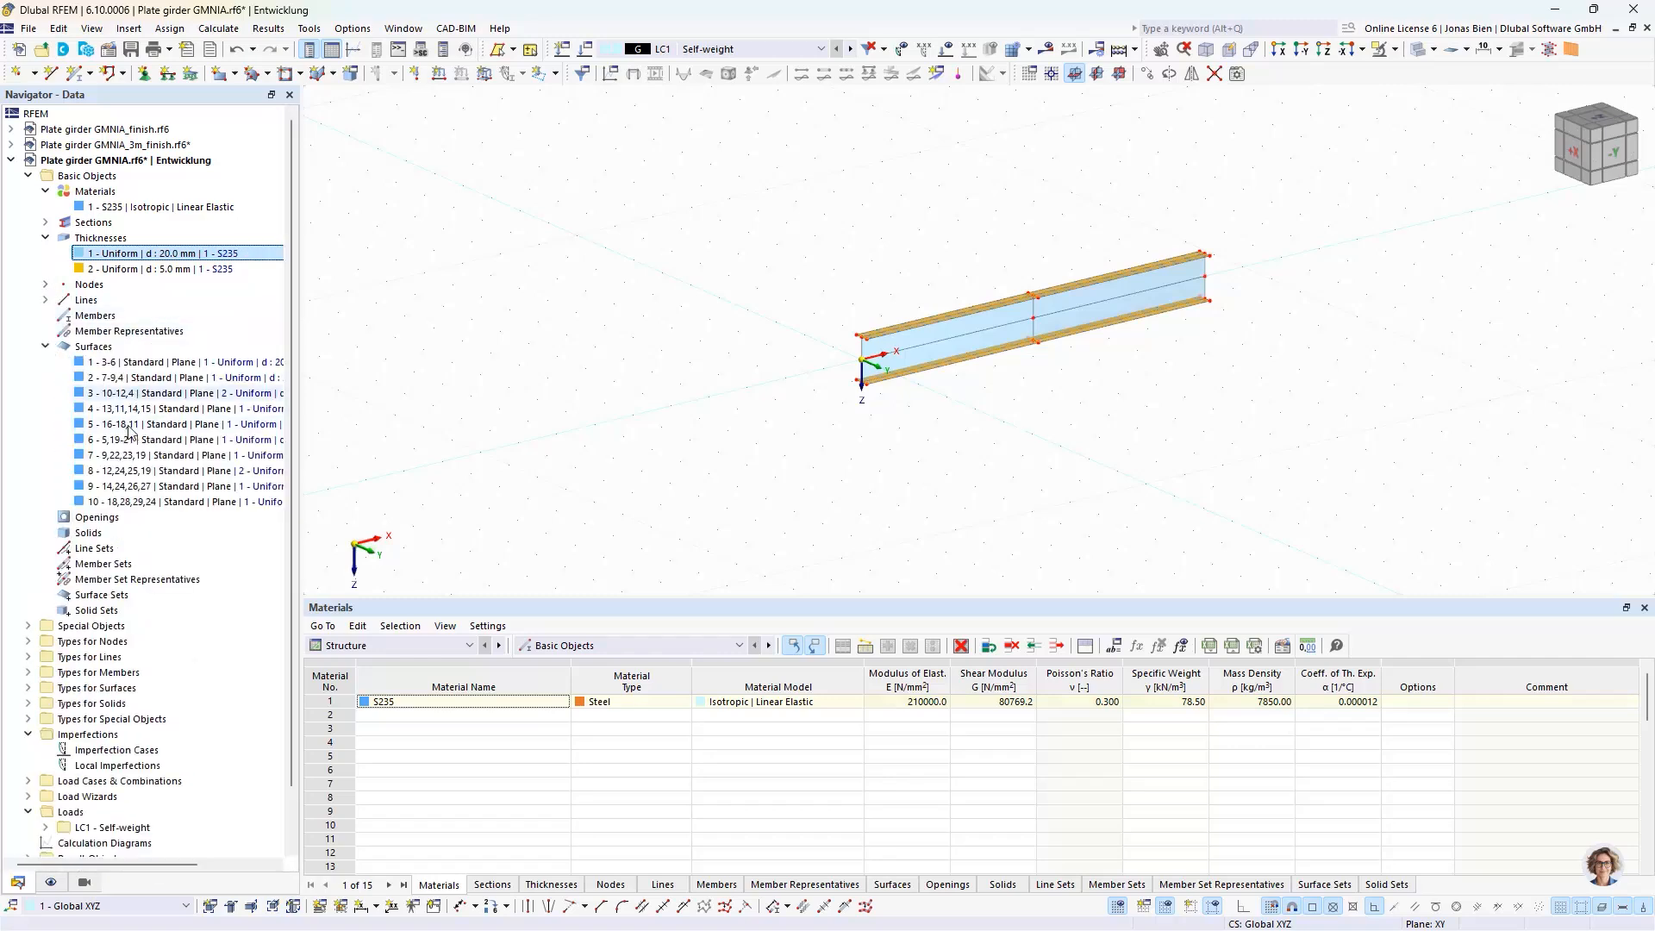
{"action": "left_click", "coordinate": [46, 347]}
{"action": "middle_click_drag", "start_coordinate": [997, 466], "coordinate": [1186, 405], "text": "ctrl"}
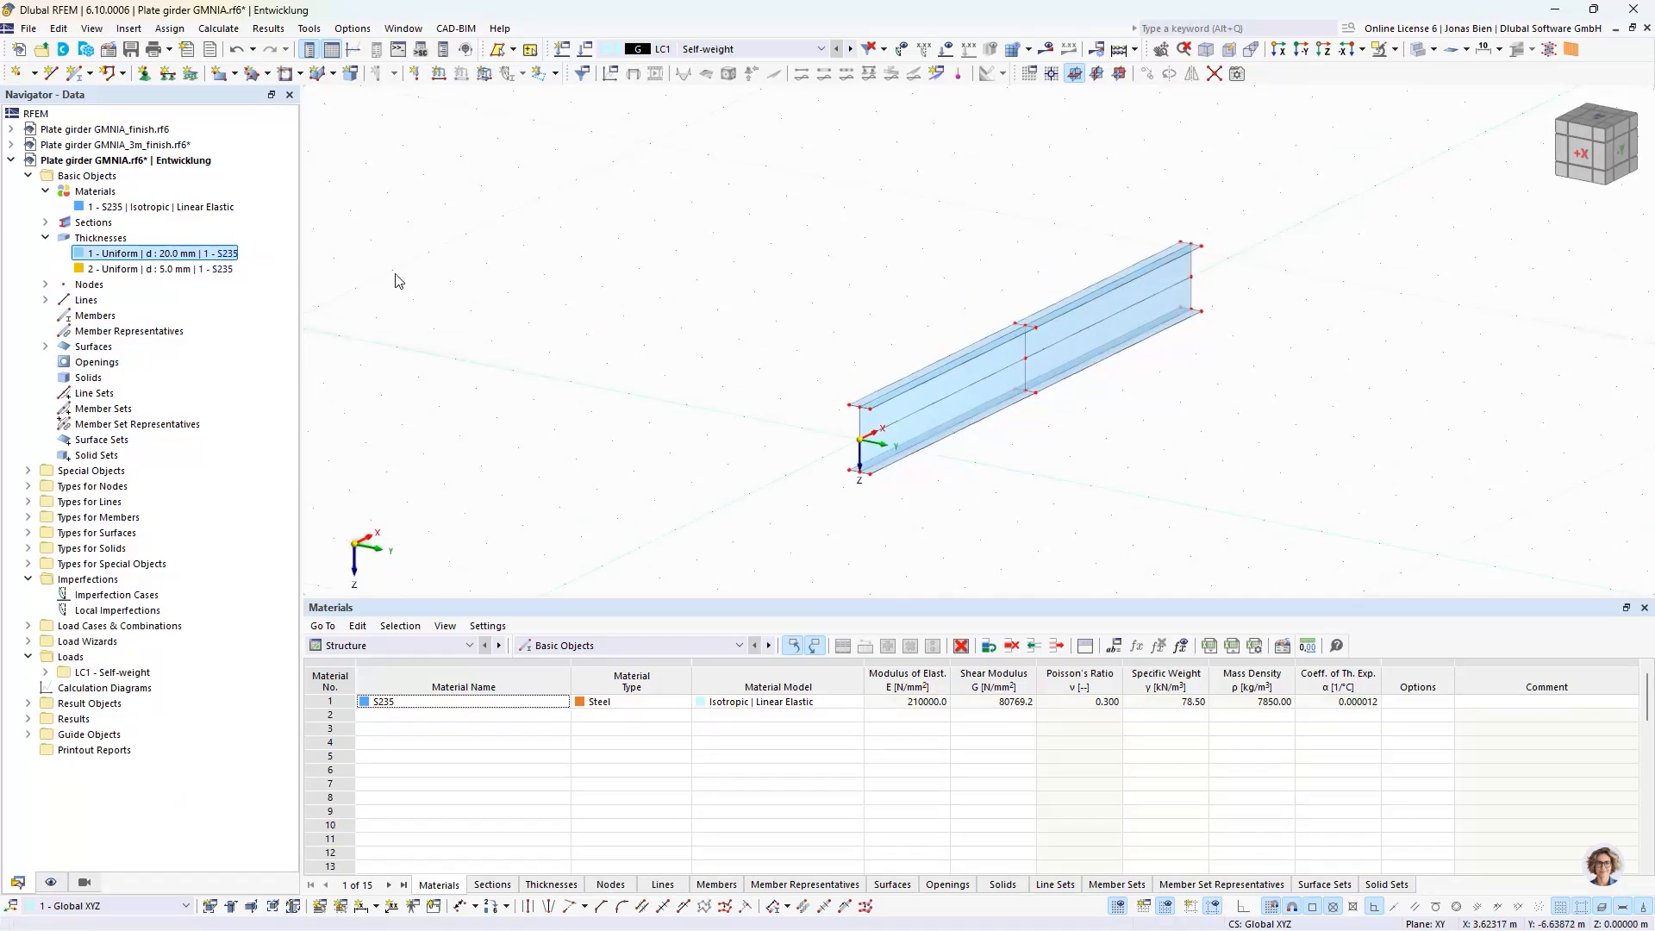
Step: Start a new rectangular surface and create a uniform 12 mm S235 thickness for it with the comment Stiffener
{"action": "left_click", "coordinate": [222, 75]}
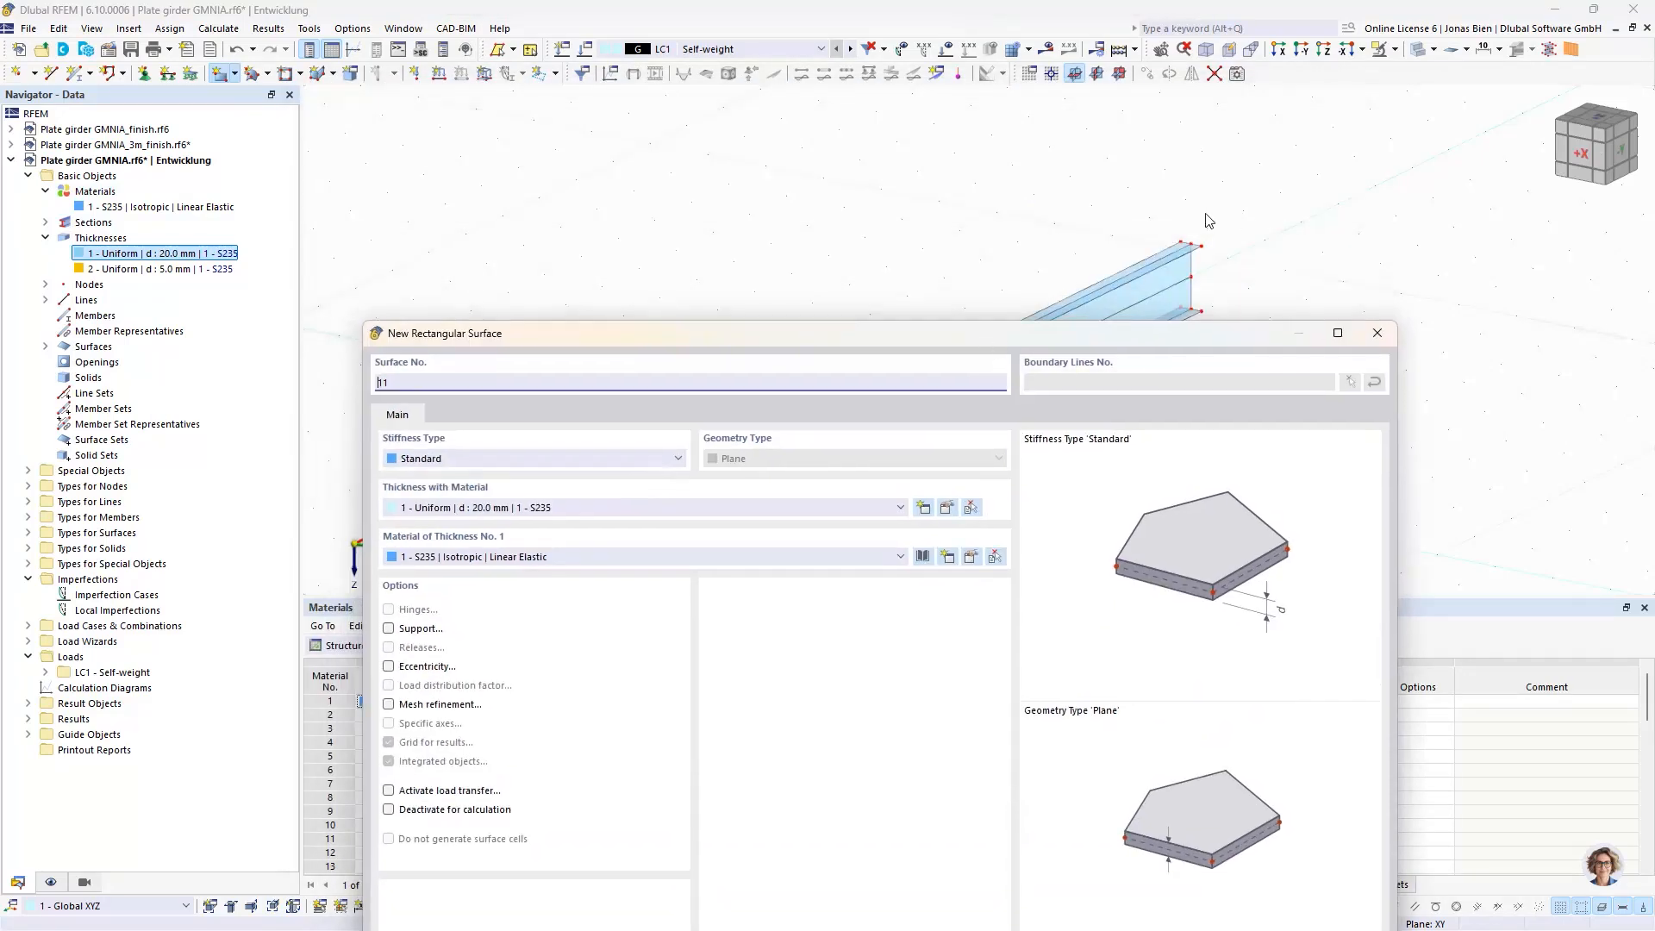
{"action": "left_click_drag", "start_coordinate": [1000, 334], "coordinate": [953, 135]}
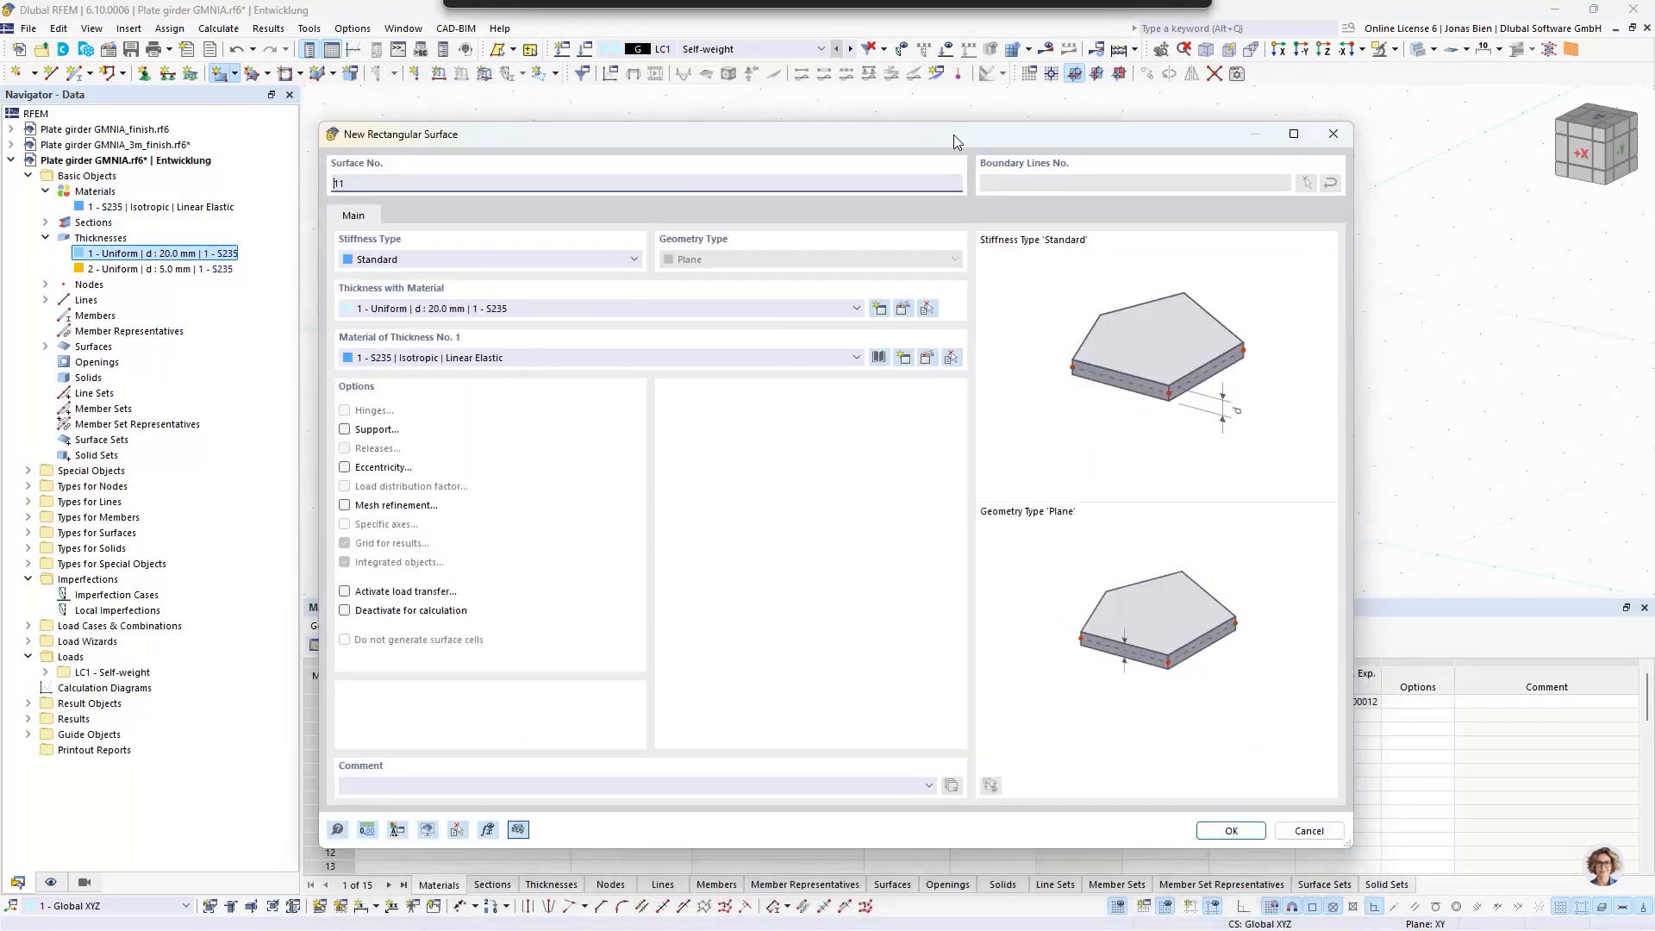
{"action": "left_click", "coordinate": [879, 306]}
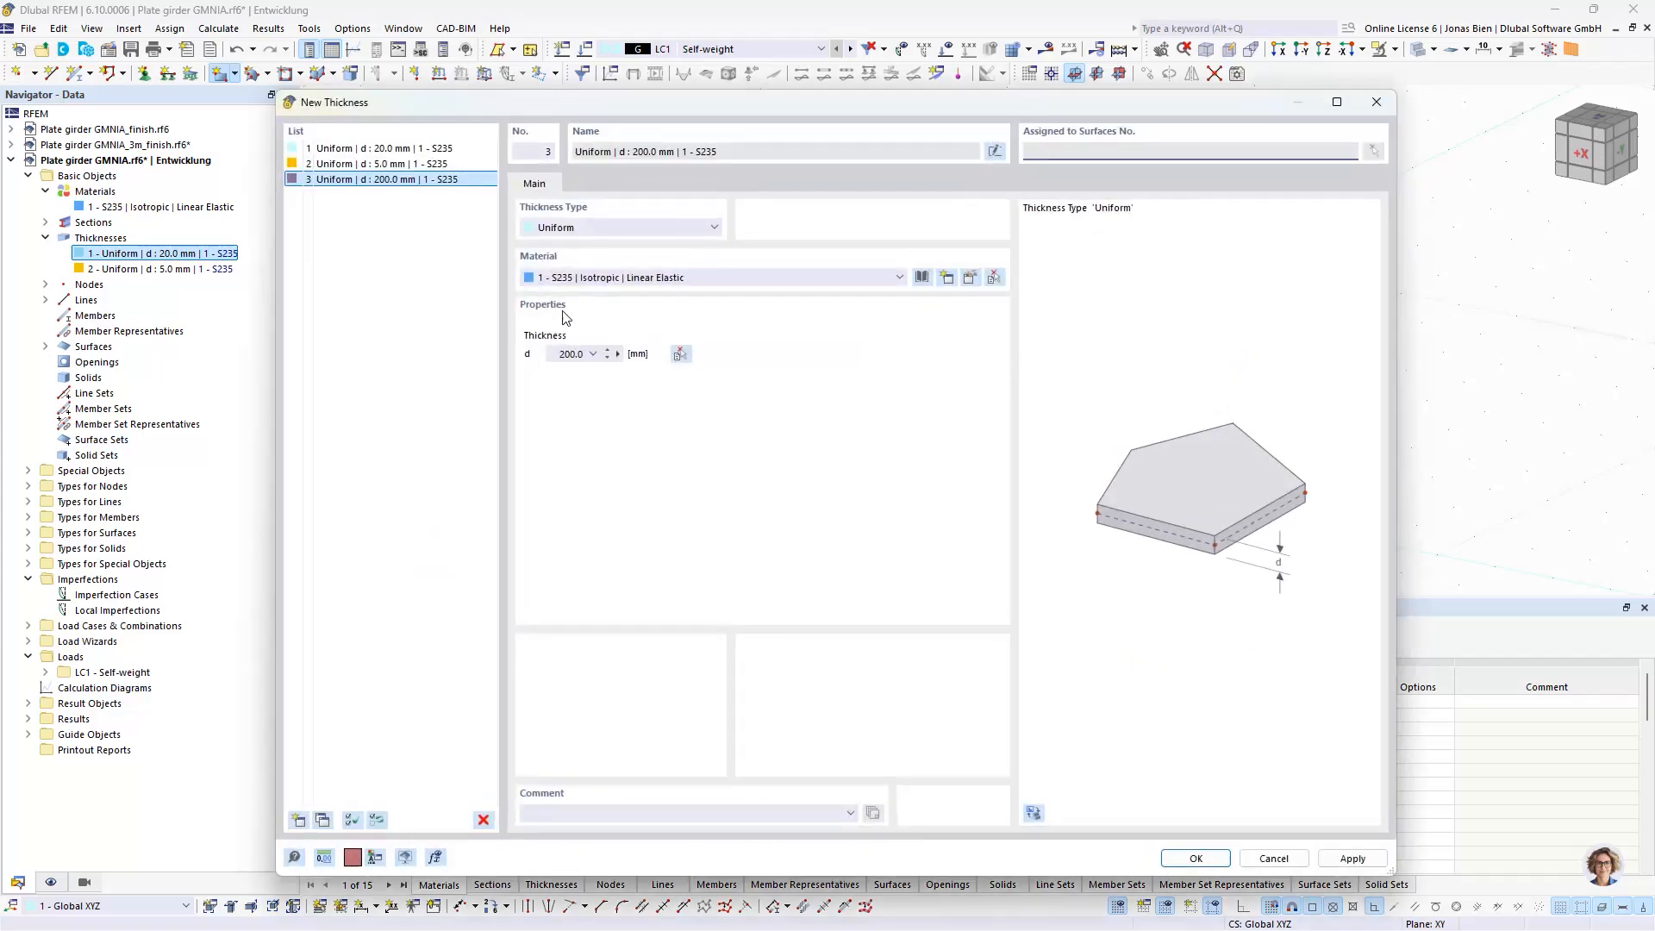
{"action": "double_click", "coordinate": [567, 360]}
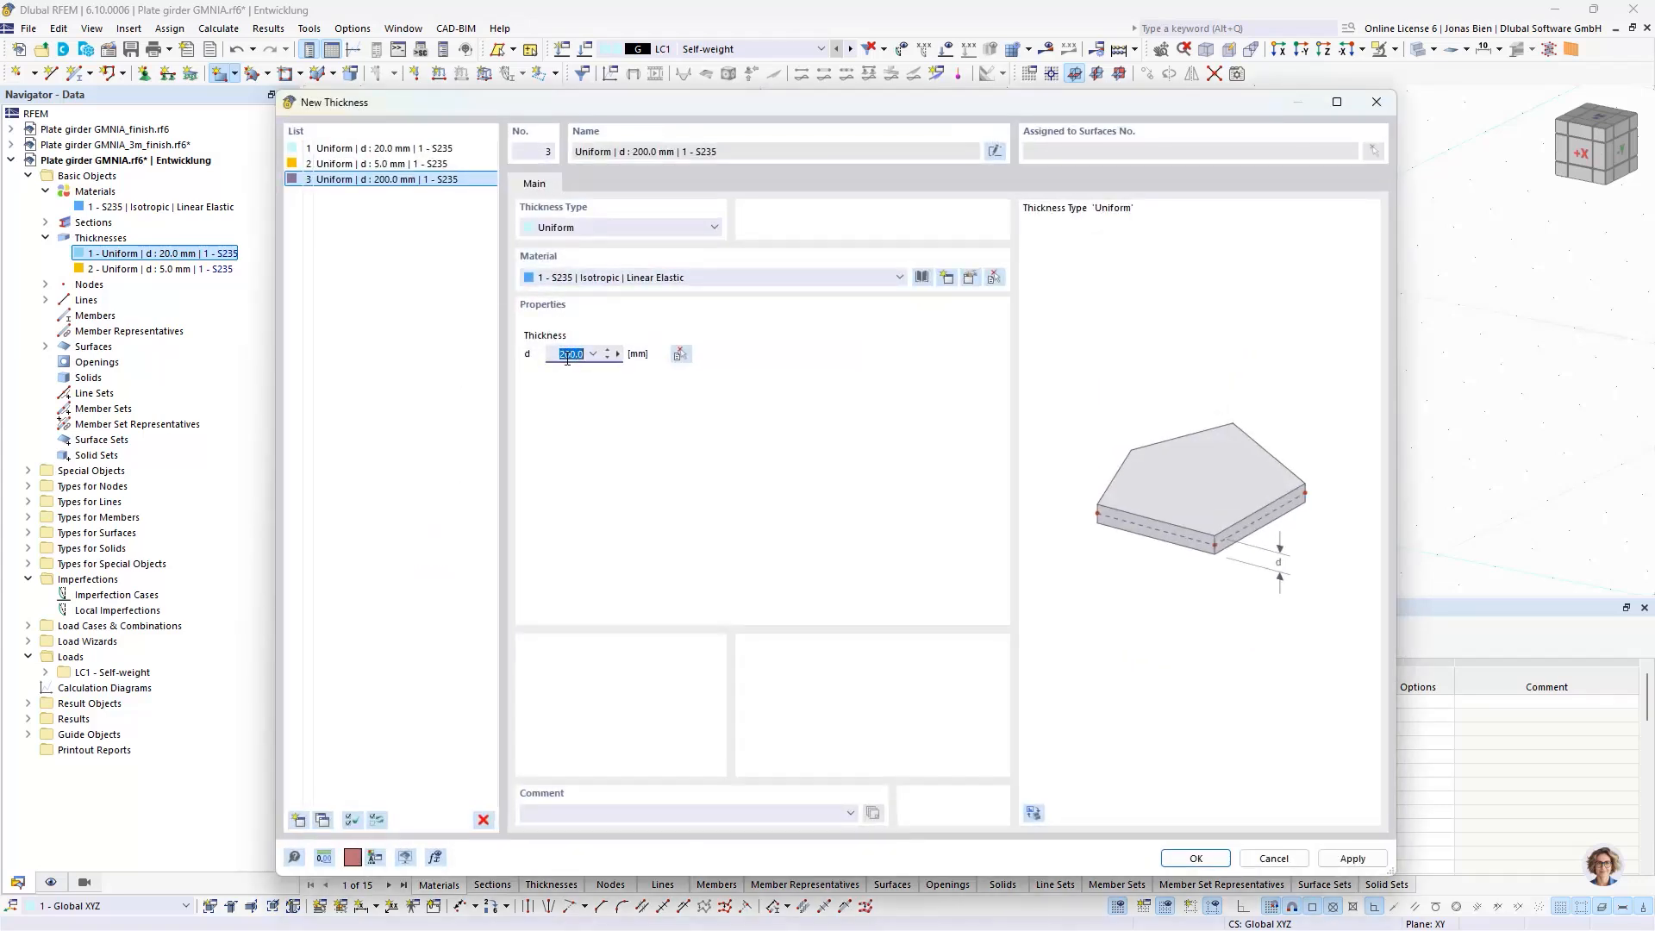
{"action": "type", "text": "12"}
{"action": "left_click", "coordinate": [440, 363]}
{"action": "left_click", "coordinate": [660, 819]}
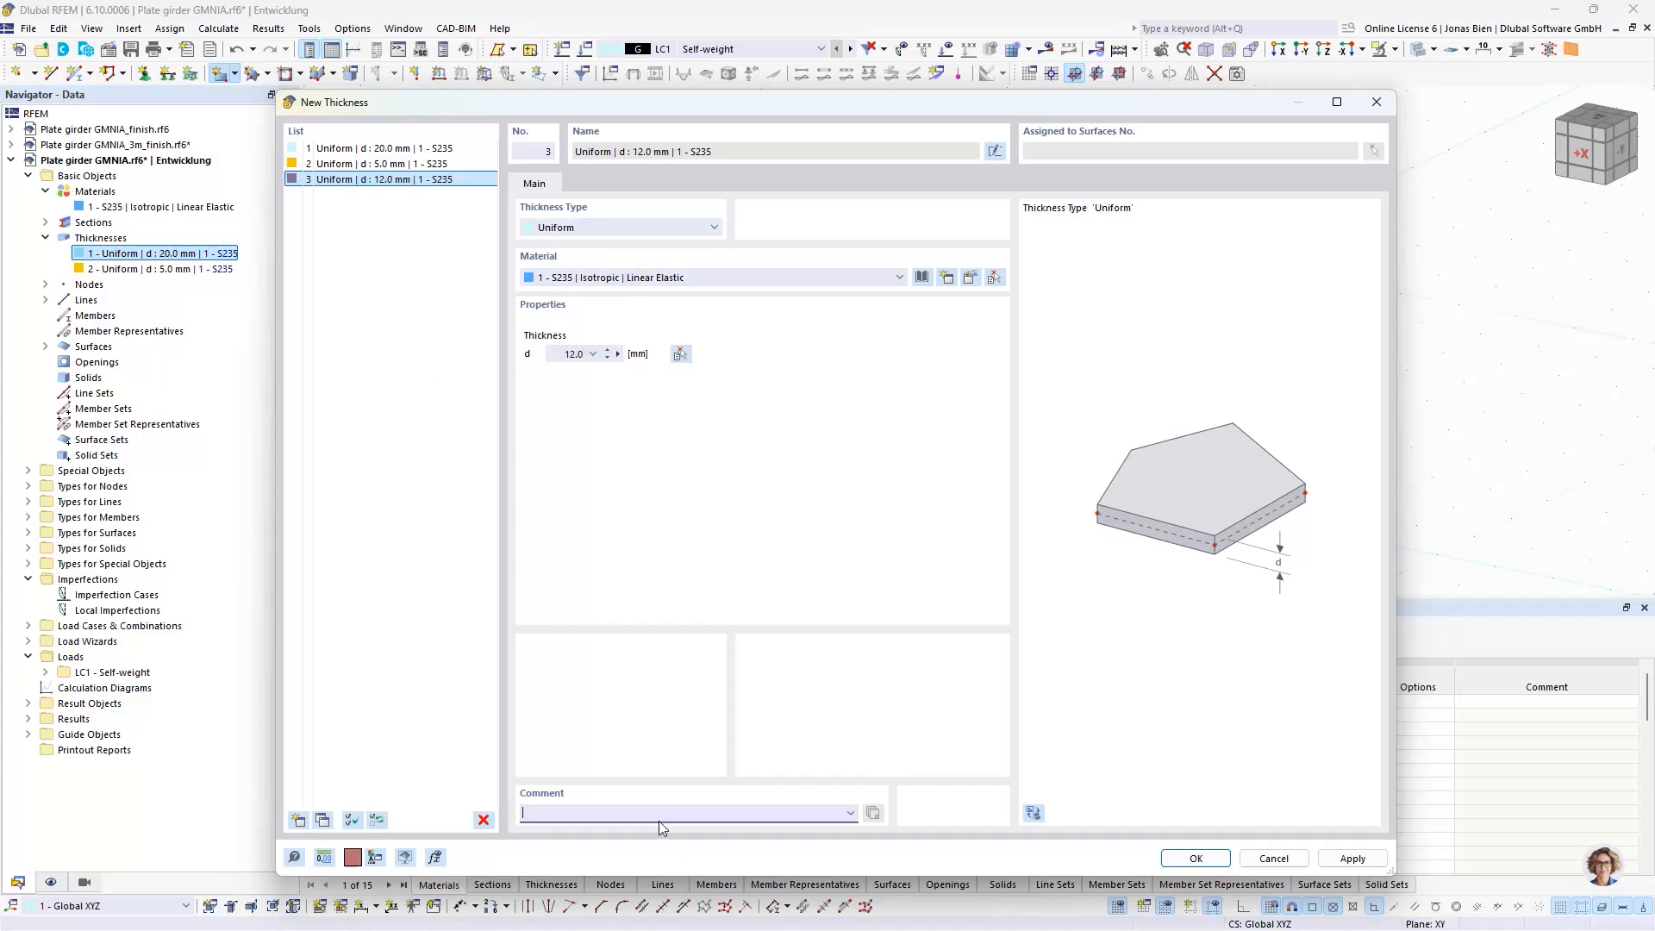
{"action": "type", "text": "Stiffener"}
Step: Comment the 5 mm thickness as Web plate and the 20 mm one as Flange plates, and apply the Stiffener thickness to the new surface
{"action": "left_click", "coordinate": [380, 162]}
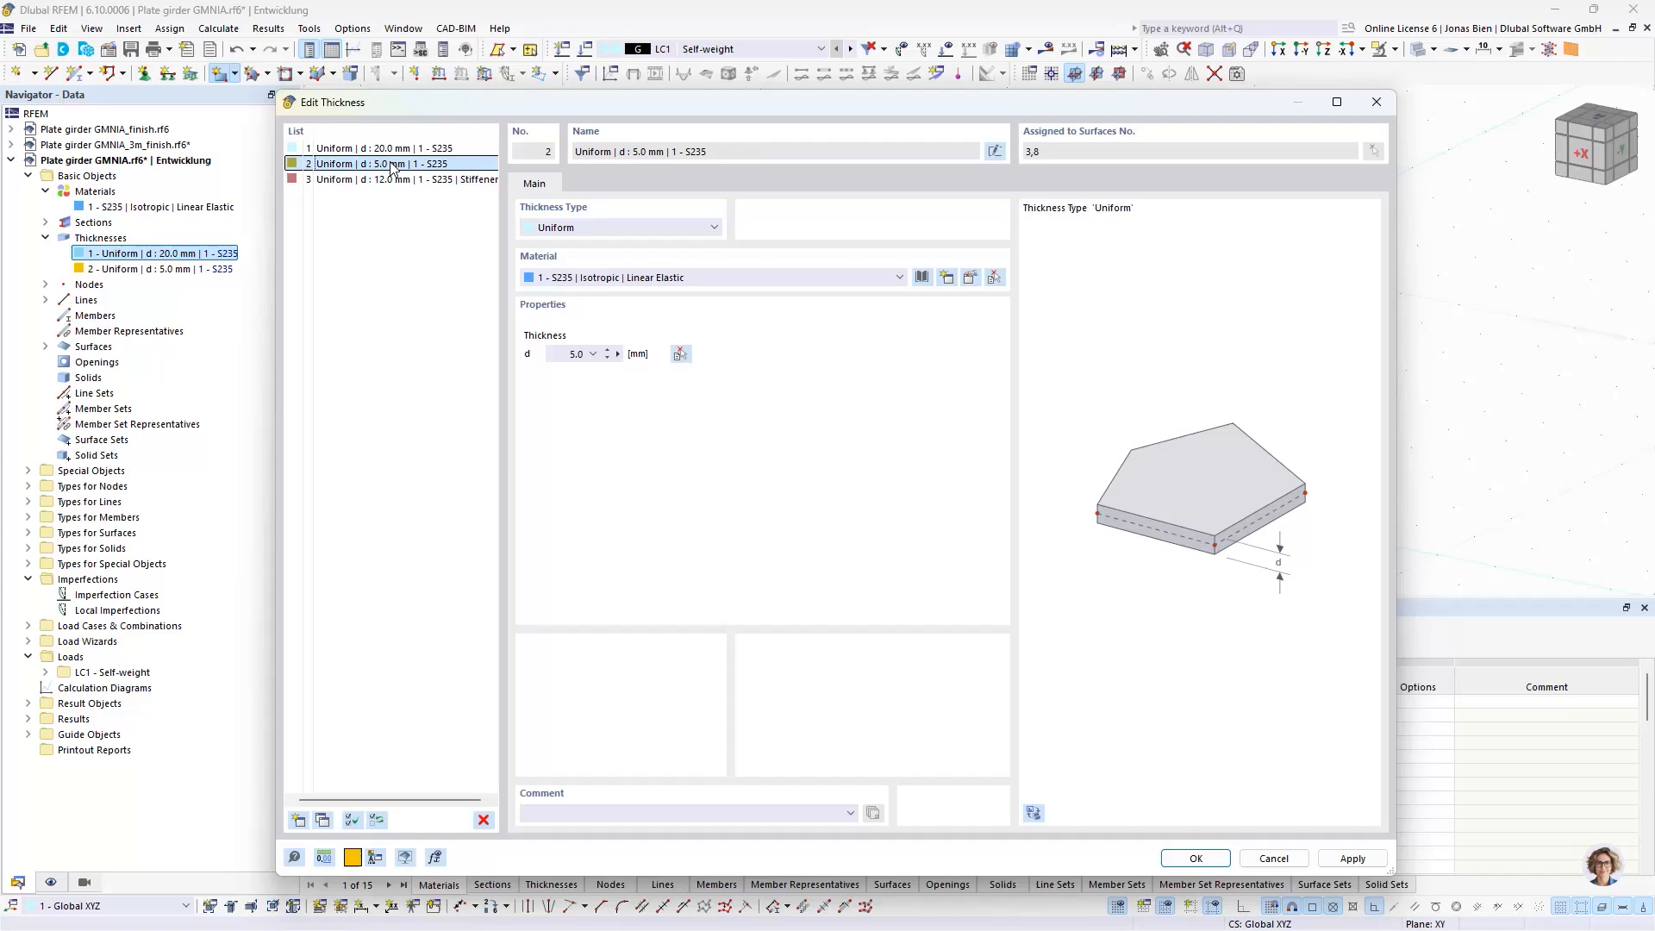
{"action": "left_click", "coordinate": [597, 815]}
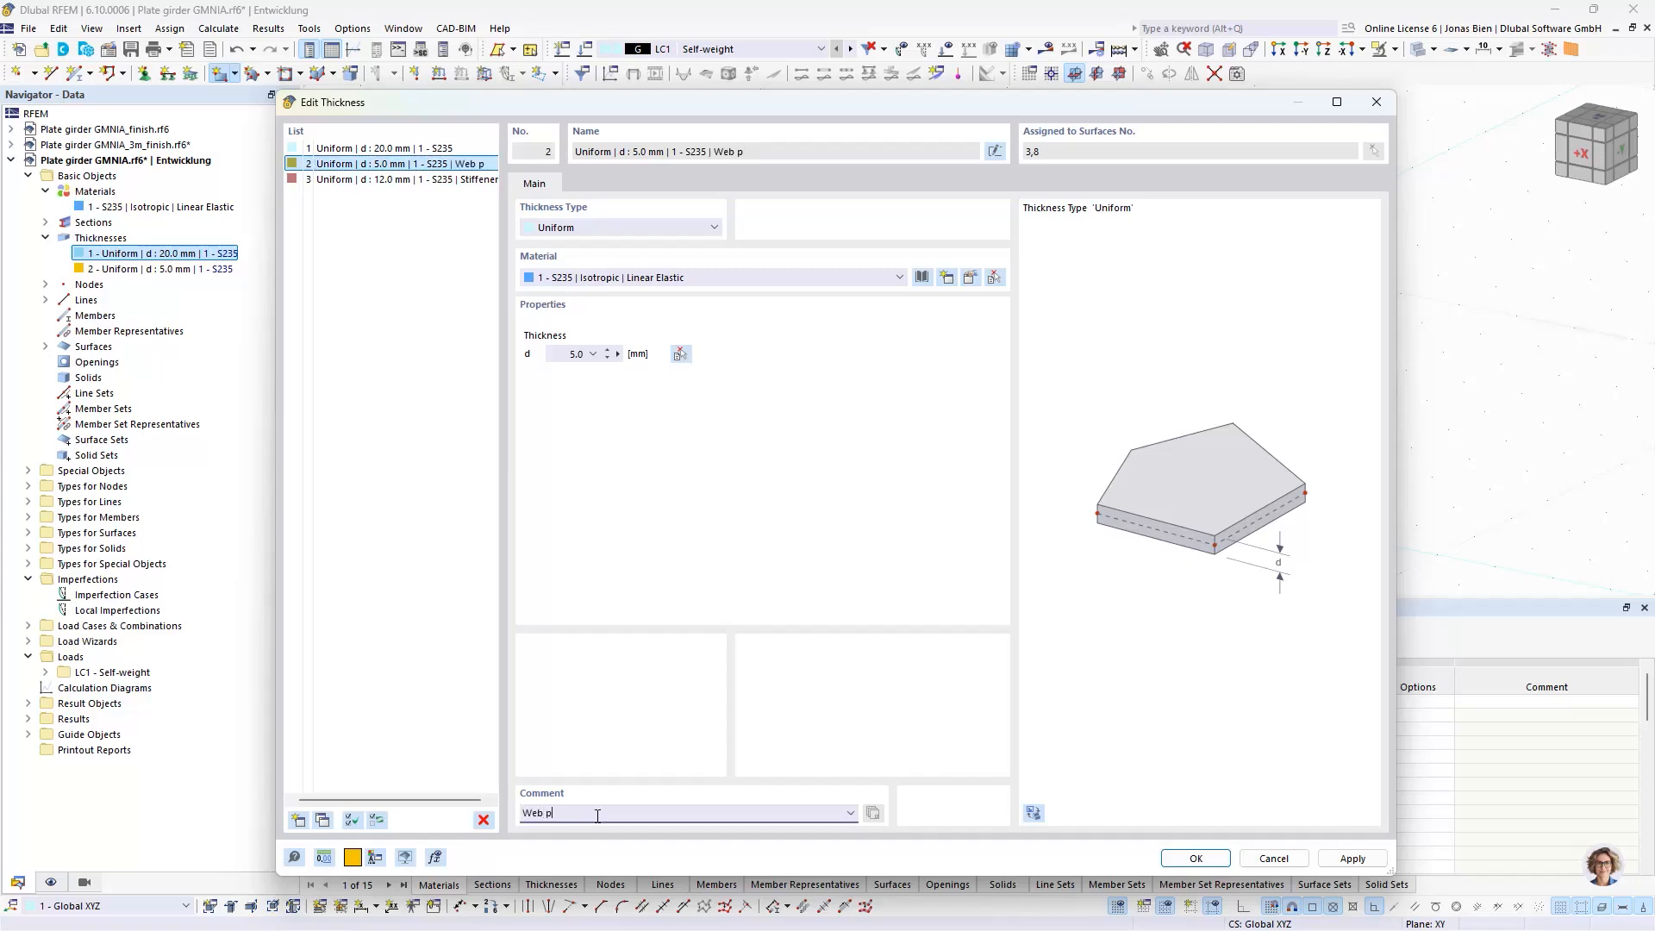
{"action": "left_click", "coordinate": [379, 148]}
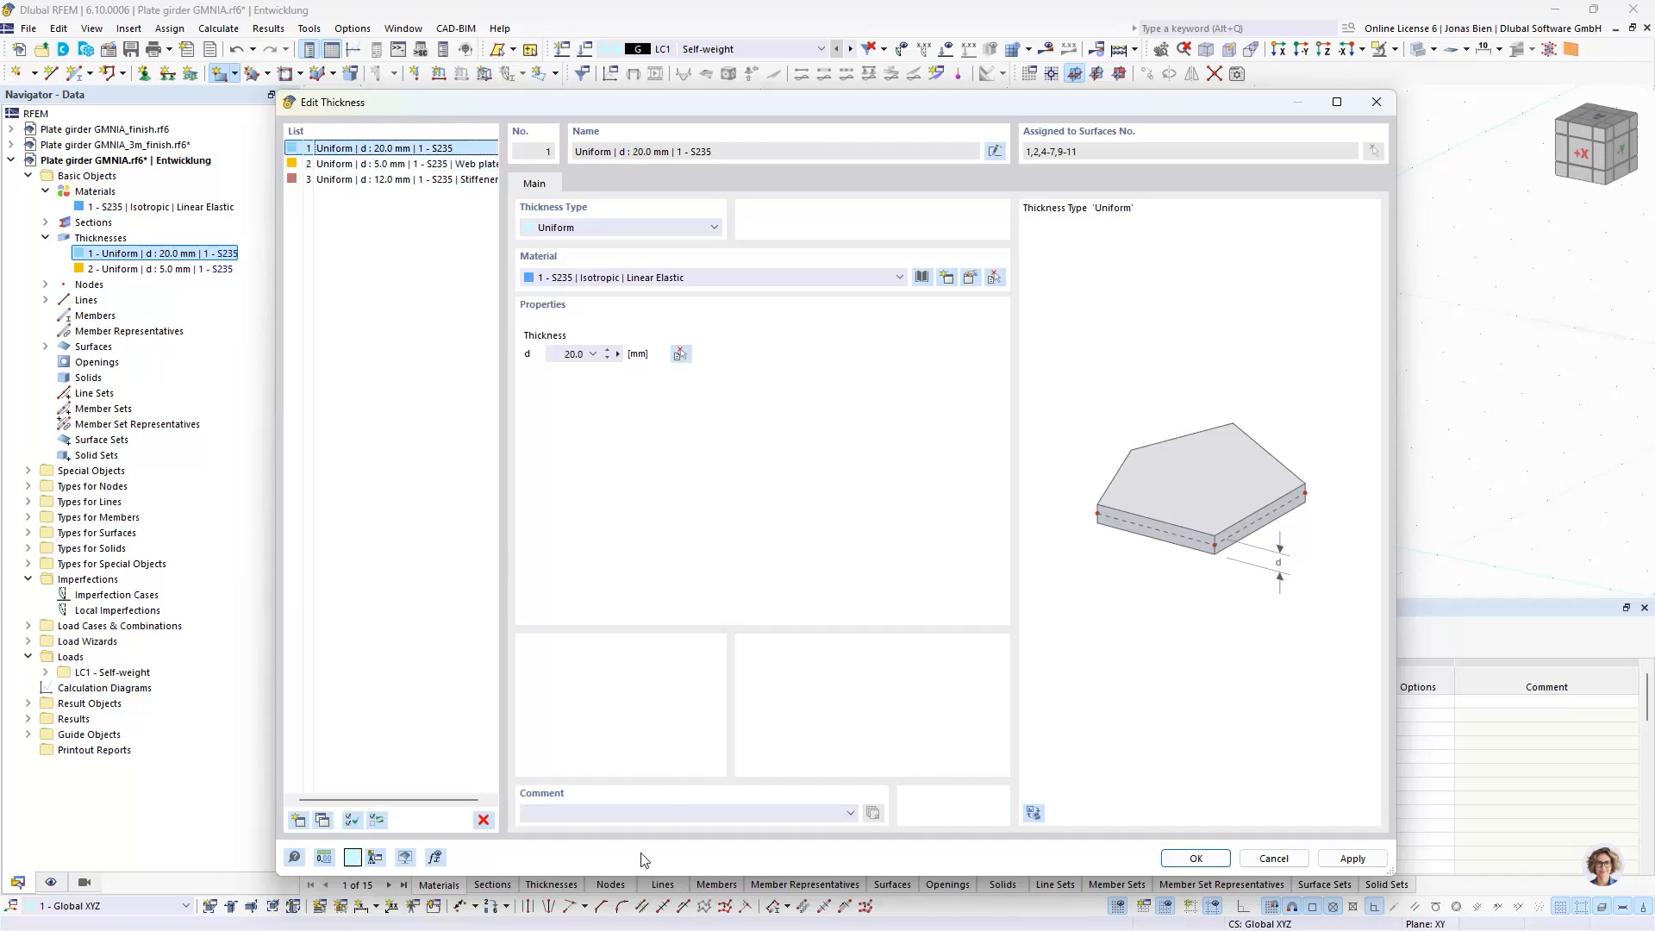
{"action": "left_click", "coordinate": [632, 812]}
{"action": "type", "text": "Fla"}
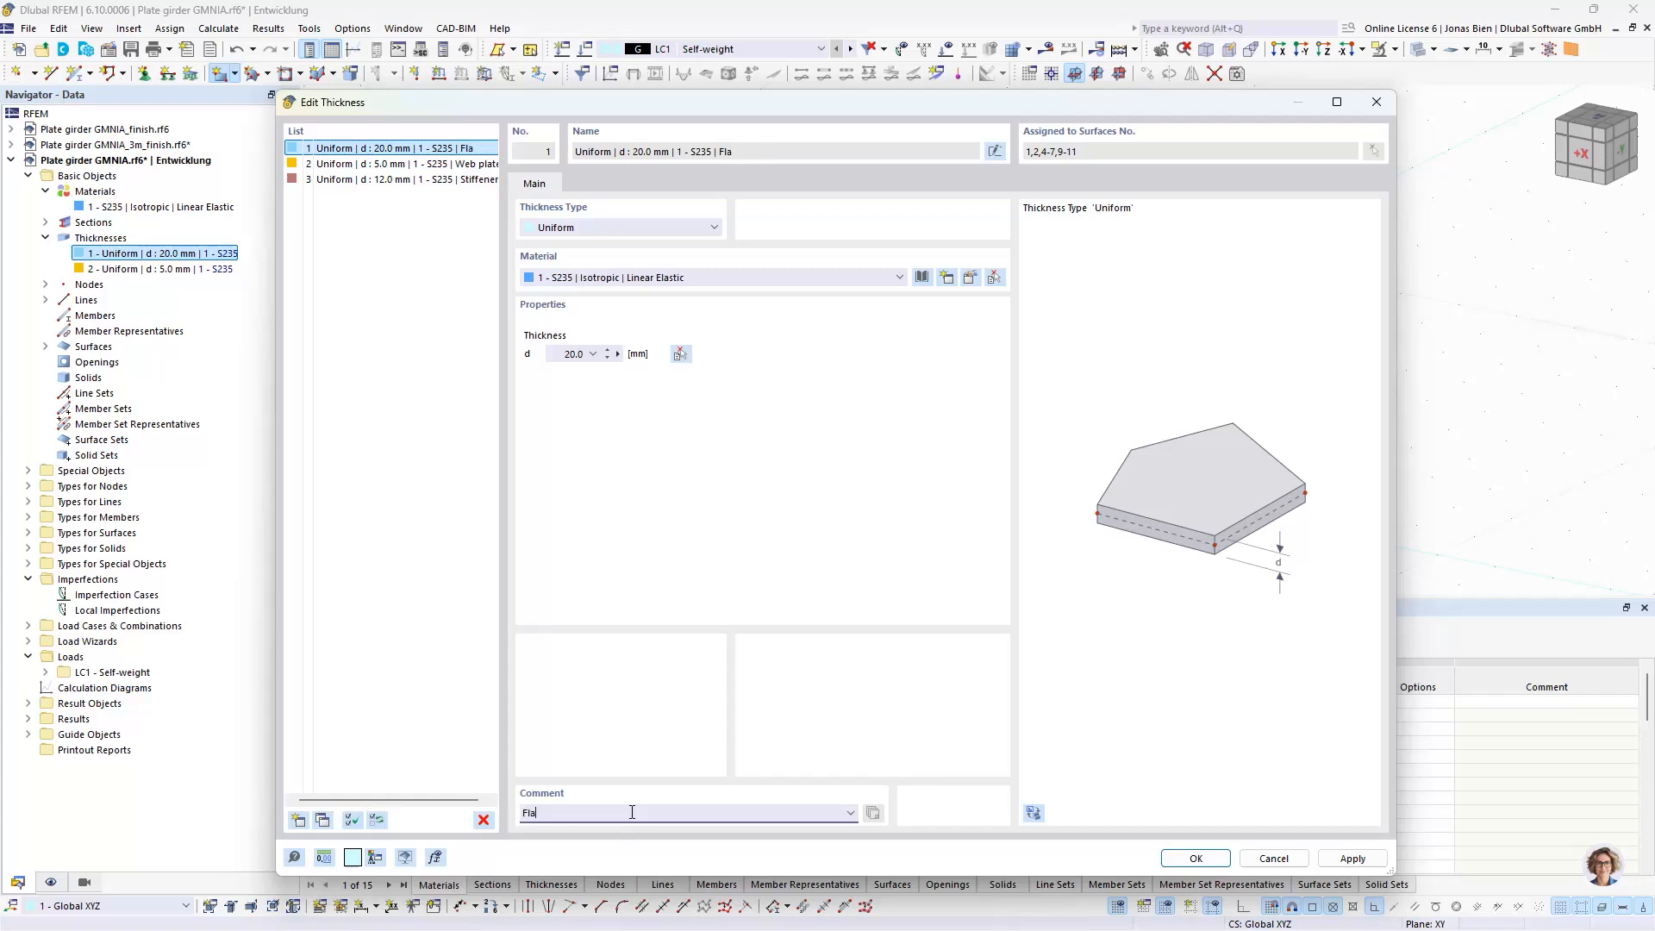
{"action": "type", "text": "nge plates"}
{"action": "left_click", "coordinate": [397, 179]}
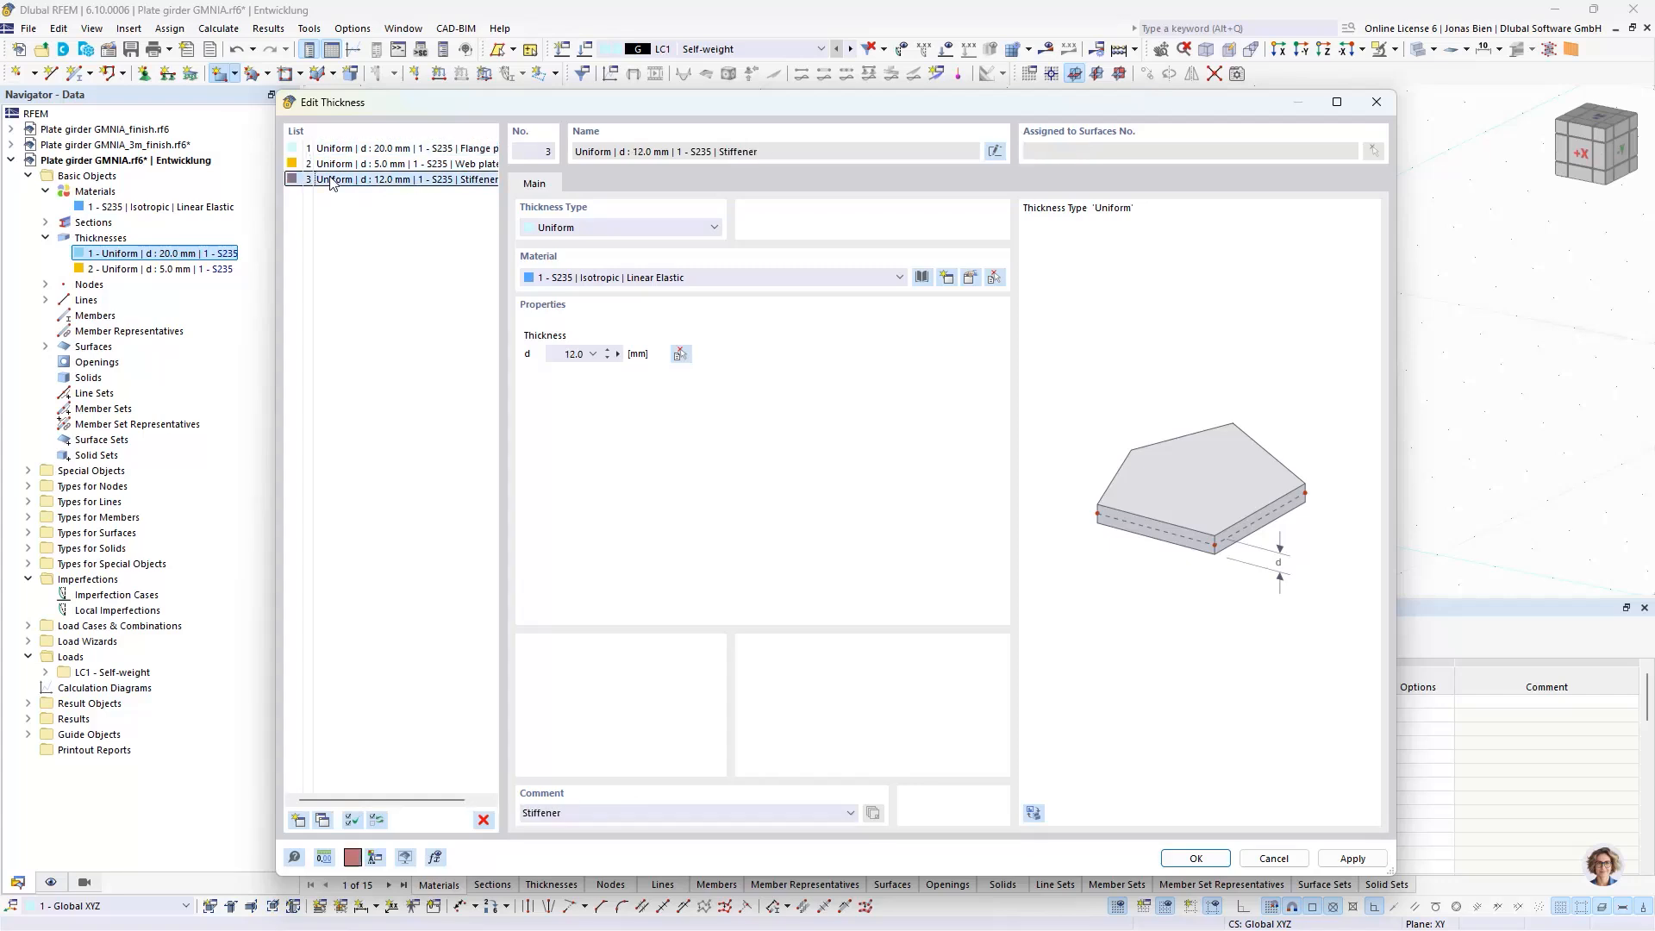
{"action": "left_click", "coordinate": [1194, 863]}
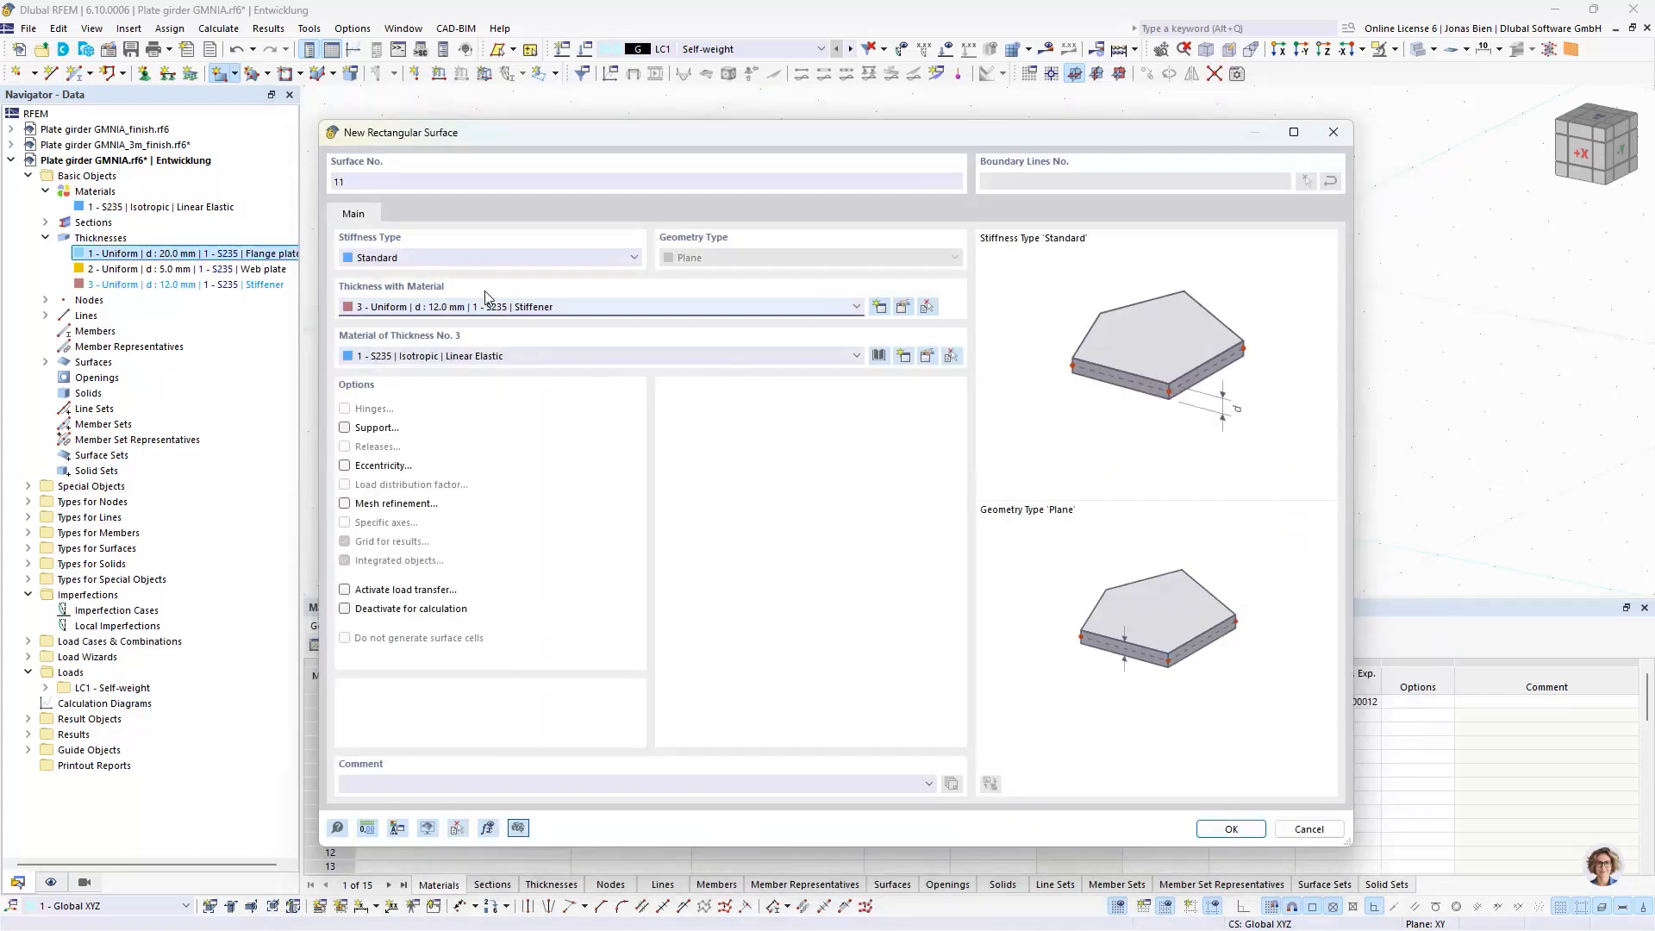
Step: Draw full-width rectangular stiffener surfaces between the flanges at the girder's start, middle and end (X = 0, 4.5 and 9 m)
{"action": "left_click", "coordinate": [1231, 828]}
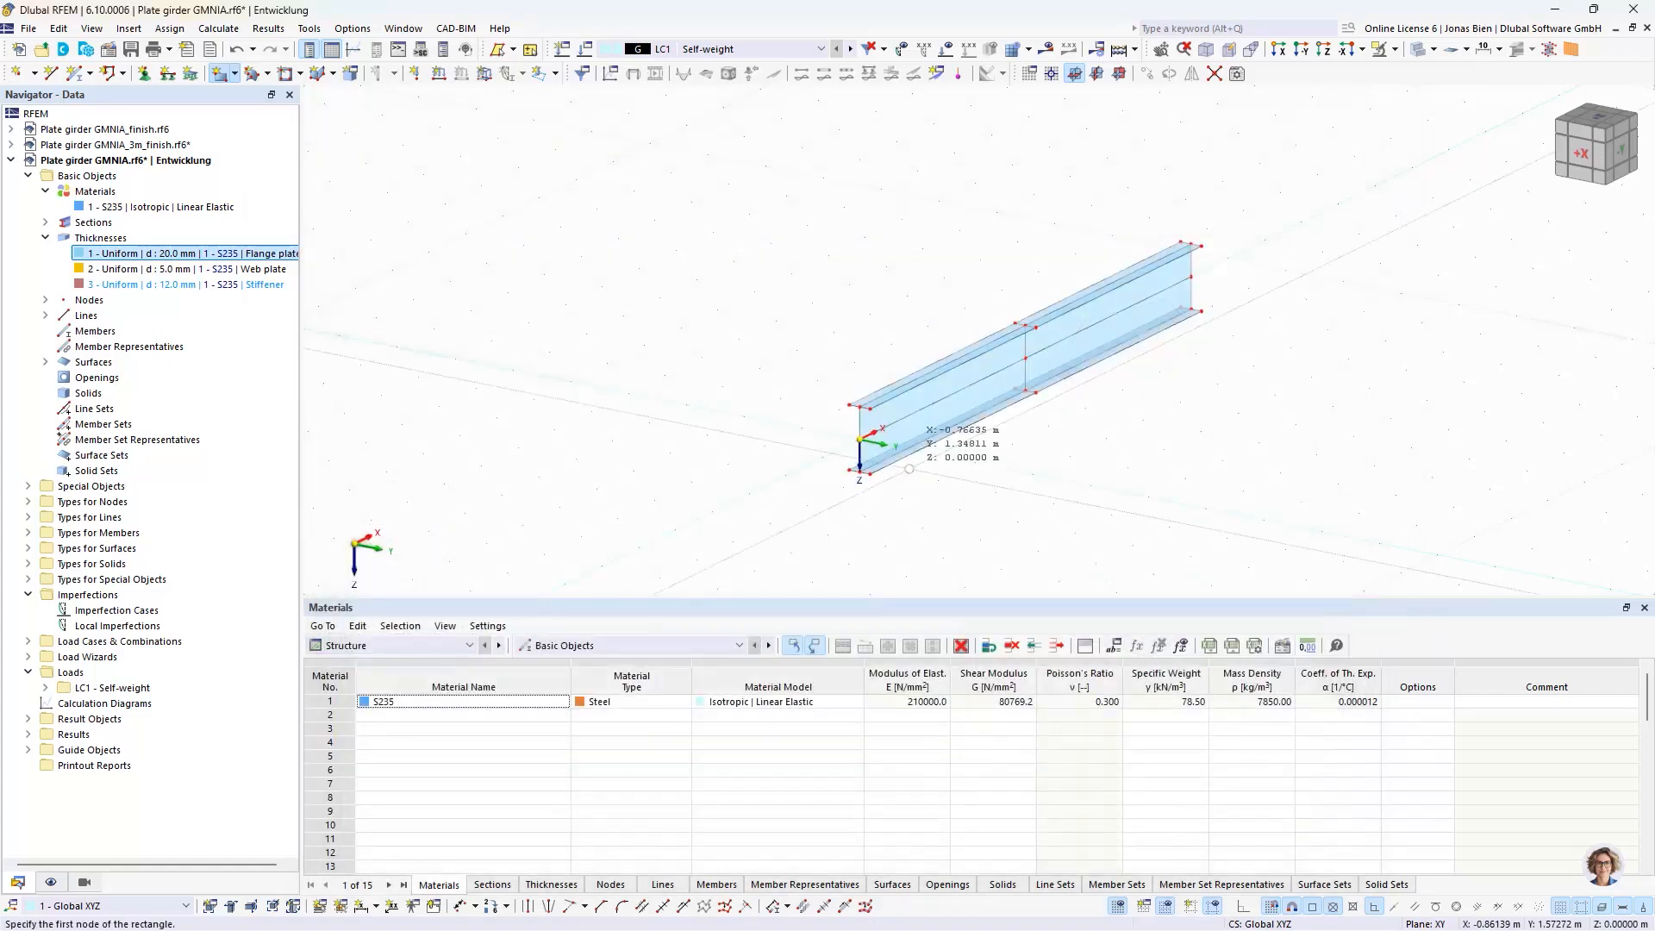
{"action": "left_click", "coordinate": [851, 406]}
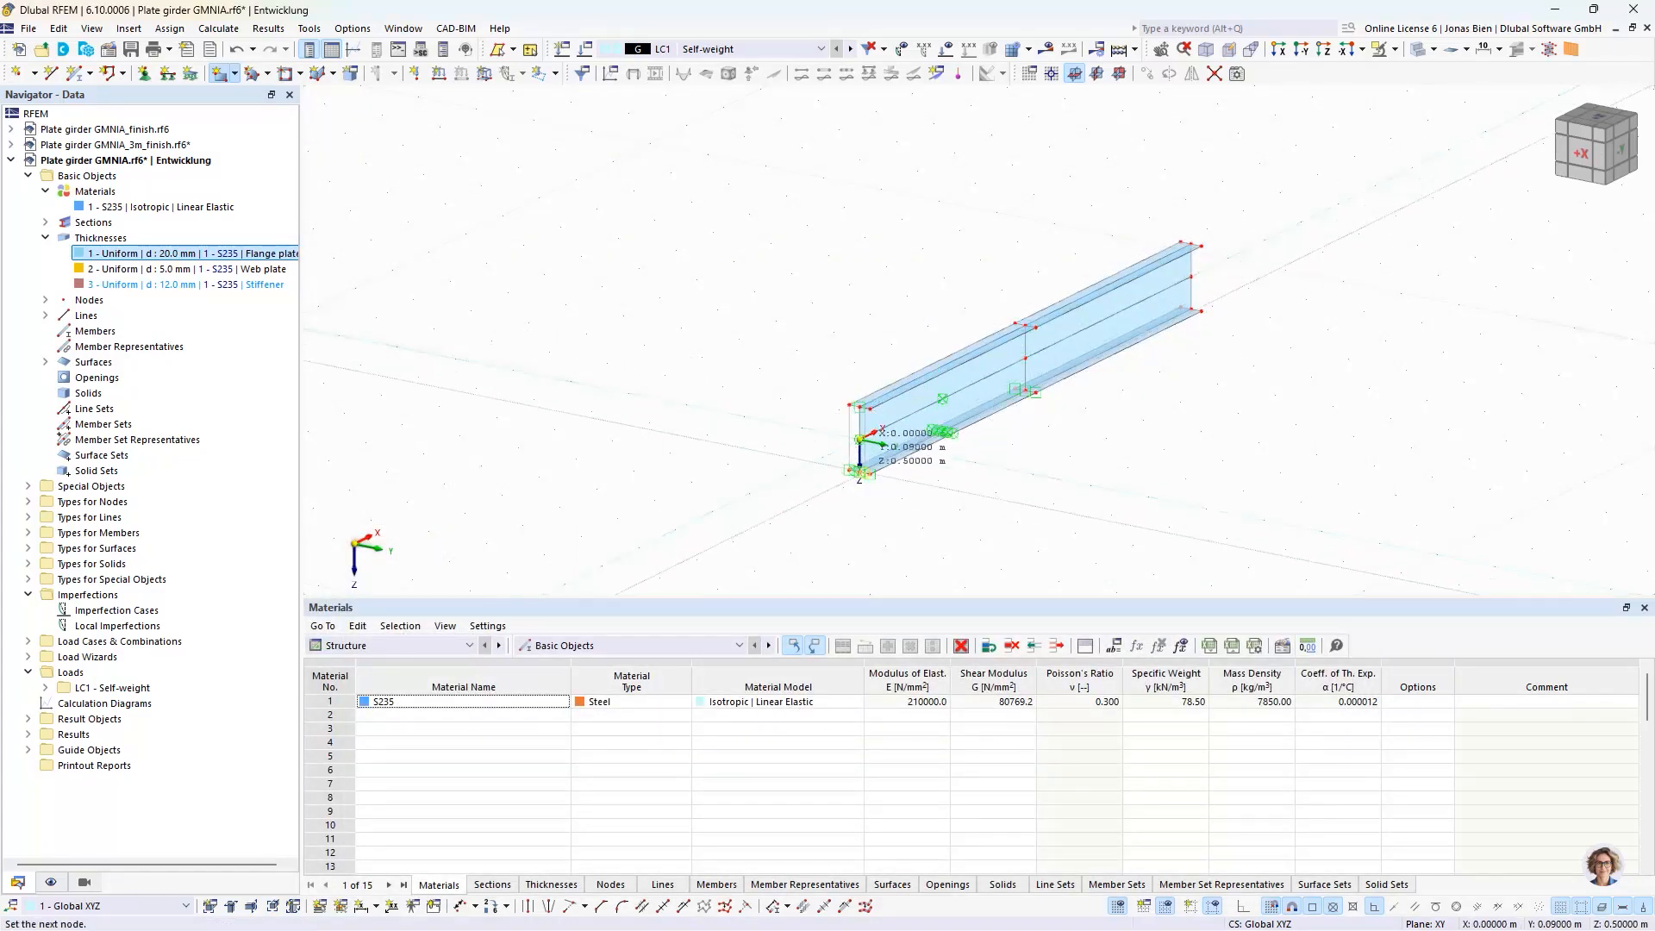
{"action": "left_click", "coordinate": [860, 472]}
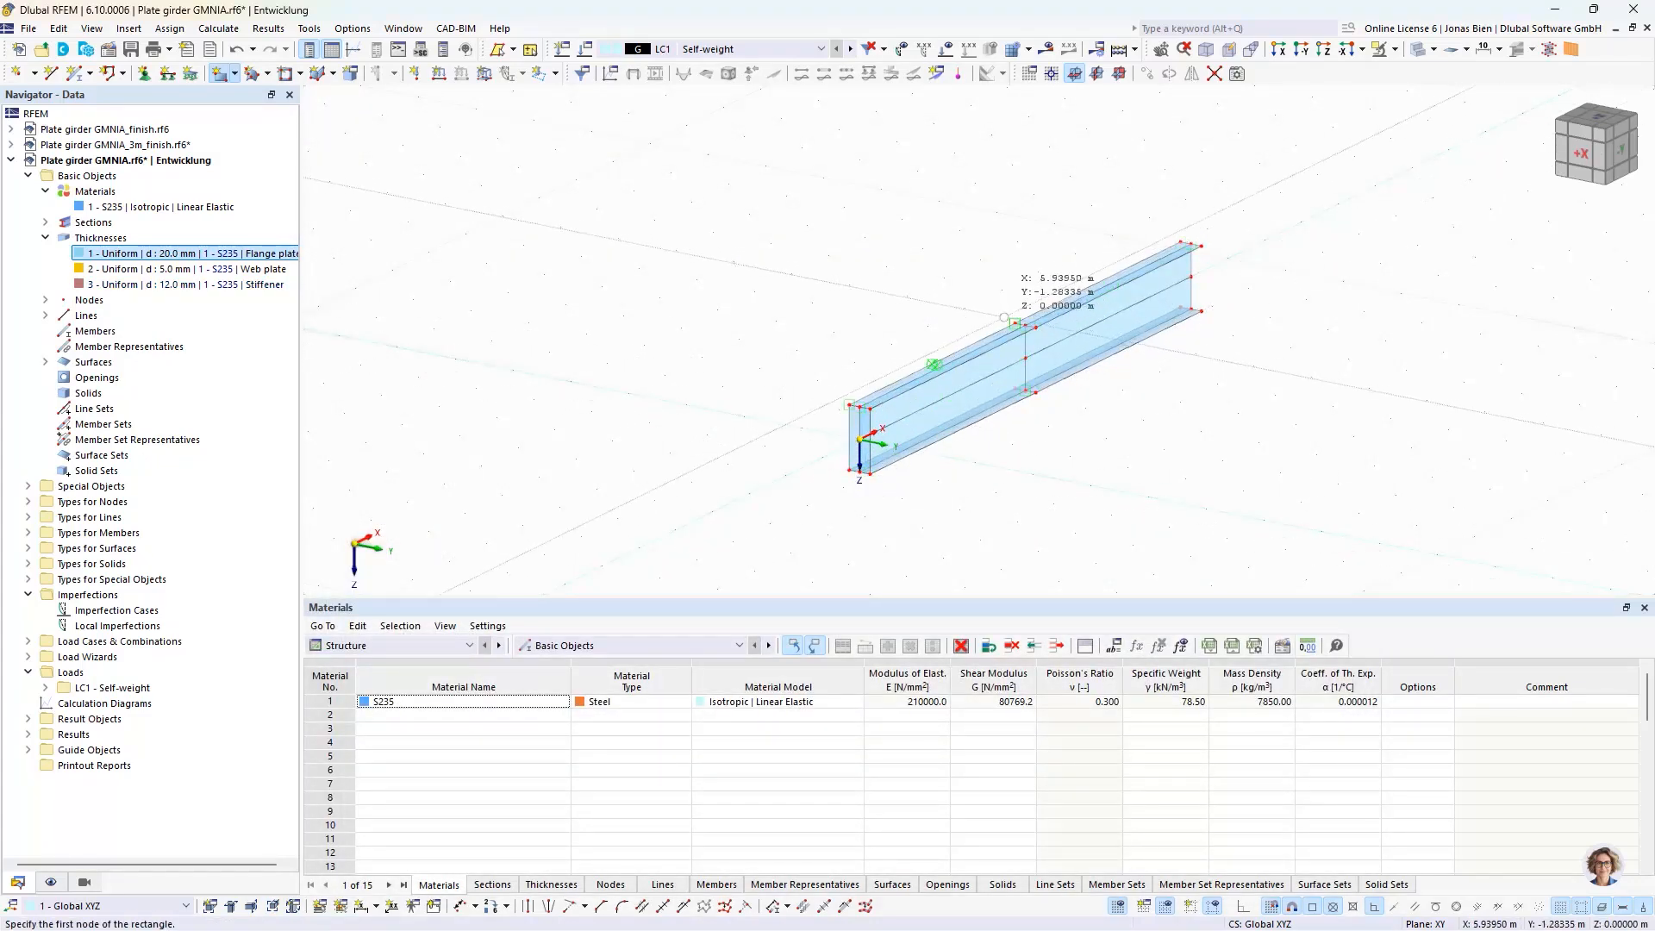
{"action": "left_click", "coordinate": [1035, 392]}
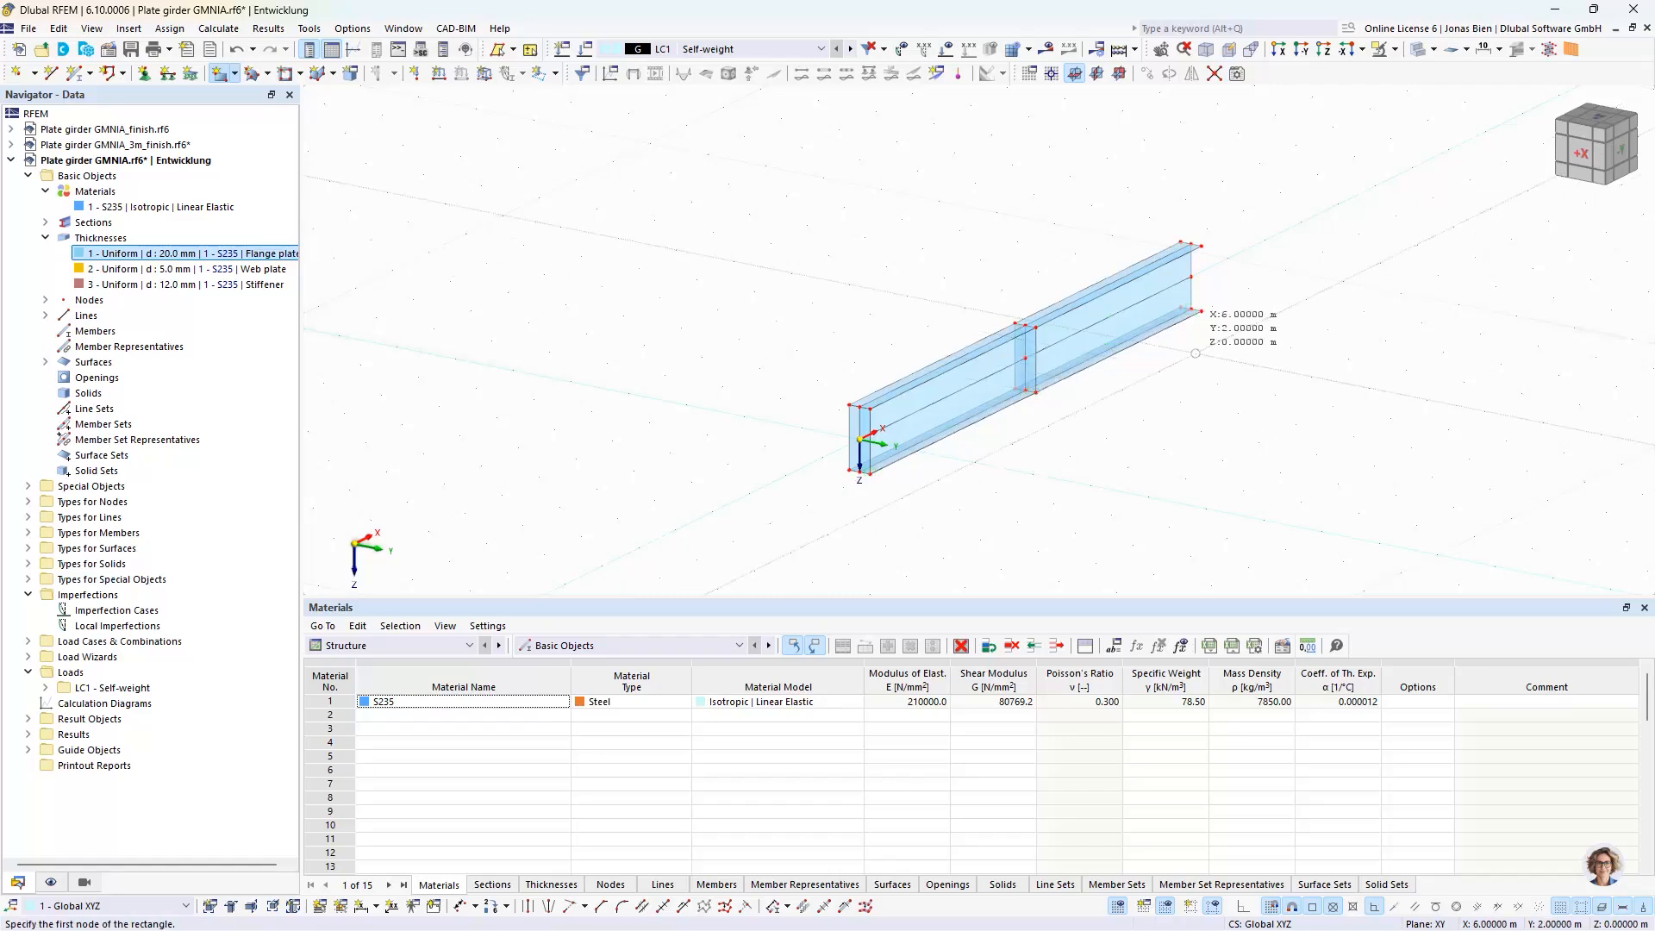
{"action": "left_click", "coordinate": [1185, 242]}
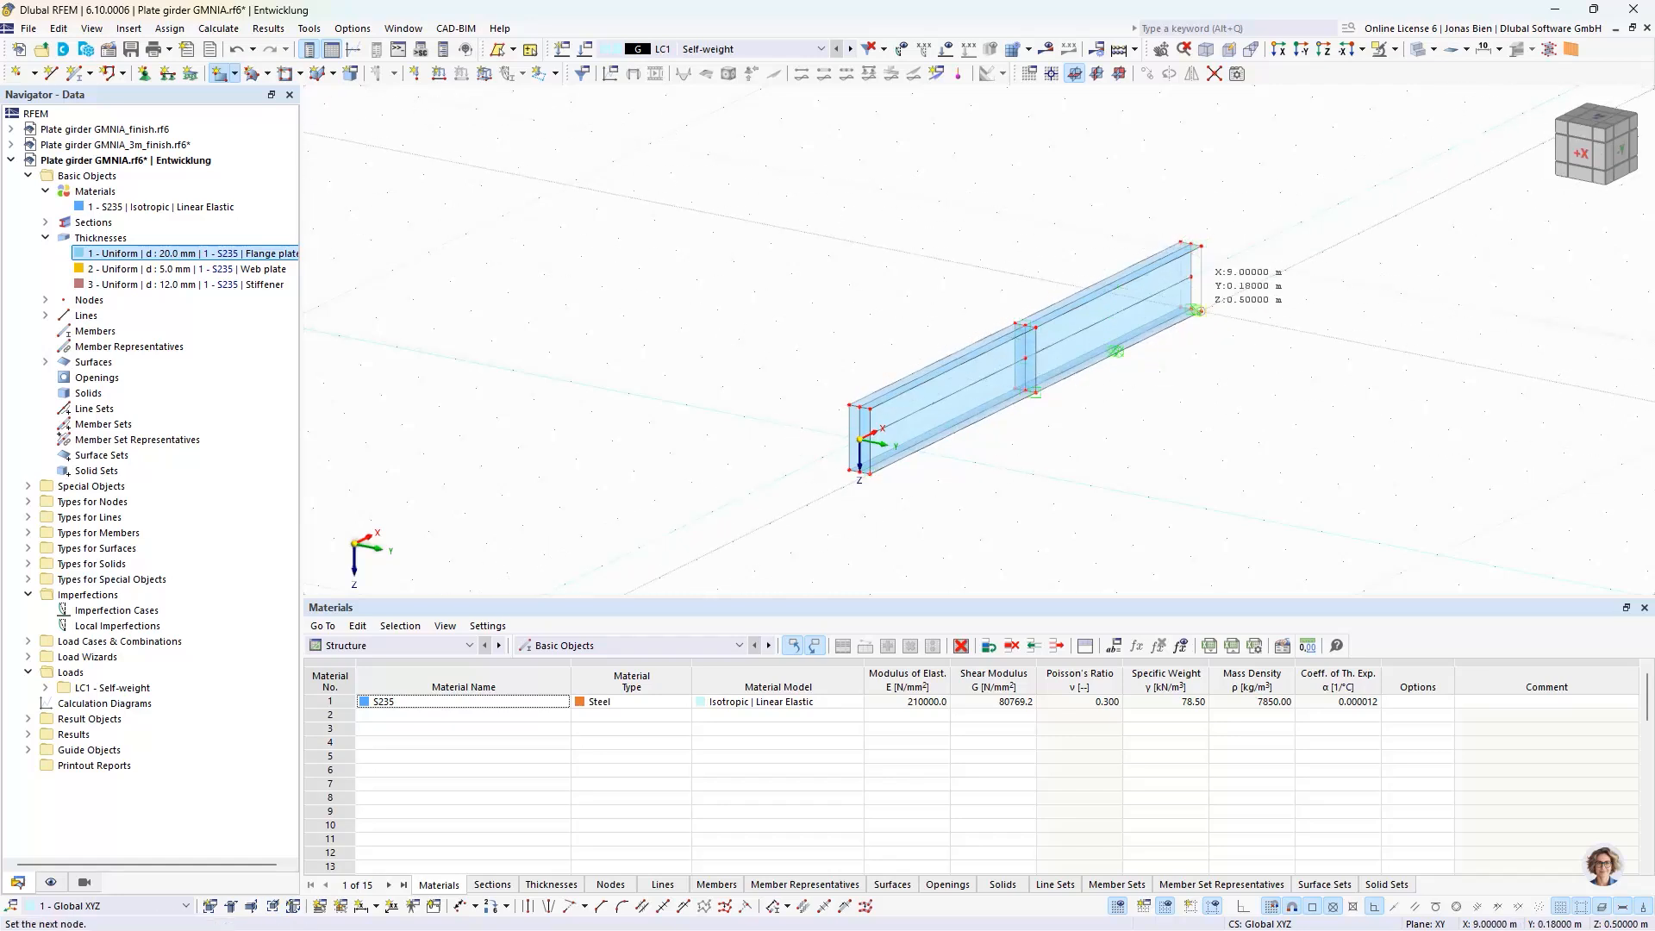
{"action": "left_click", "coordinate": [1198, 310]}
{"action": "key", "text": "Escape"}
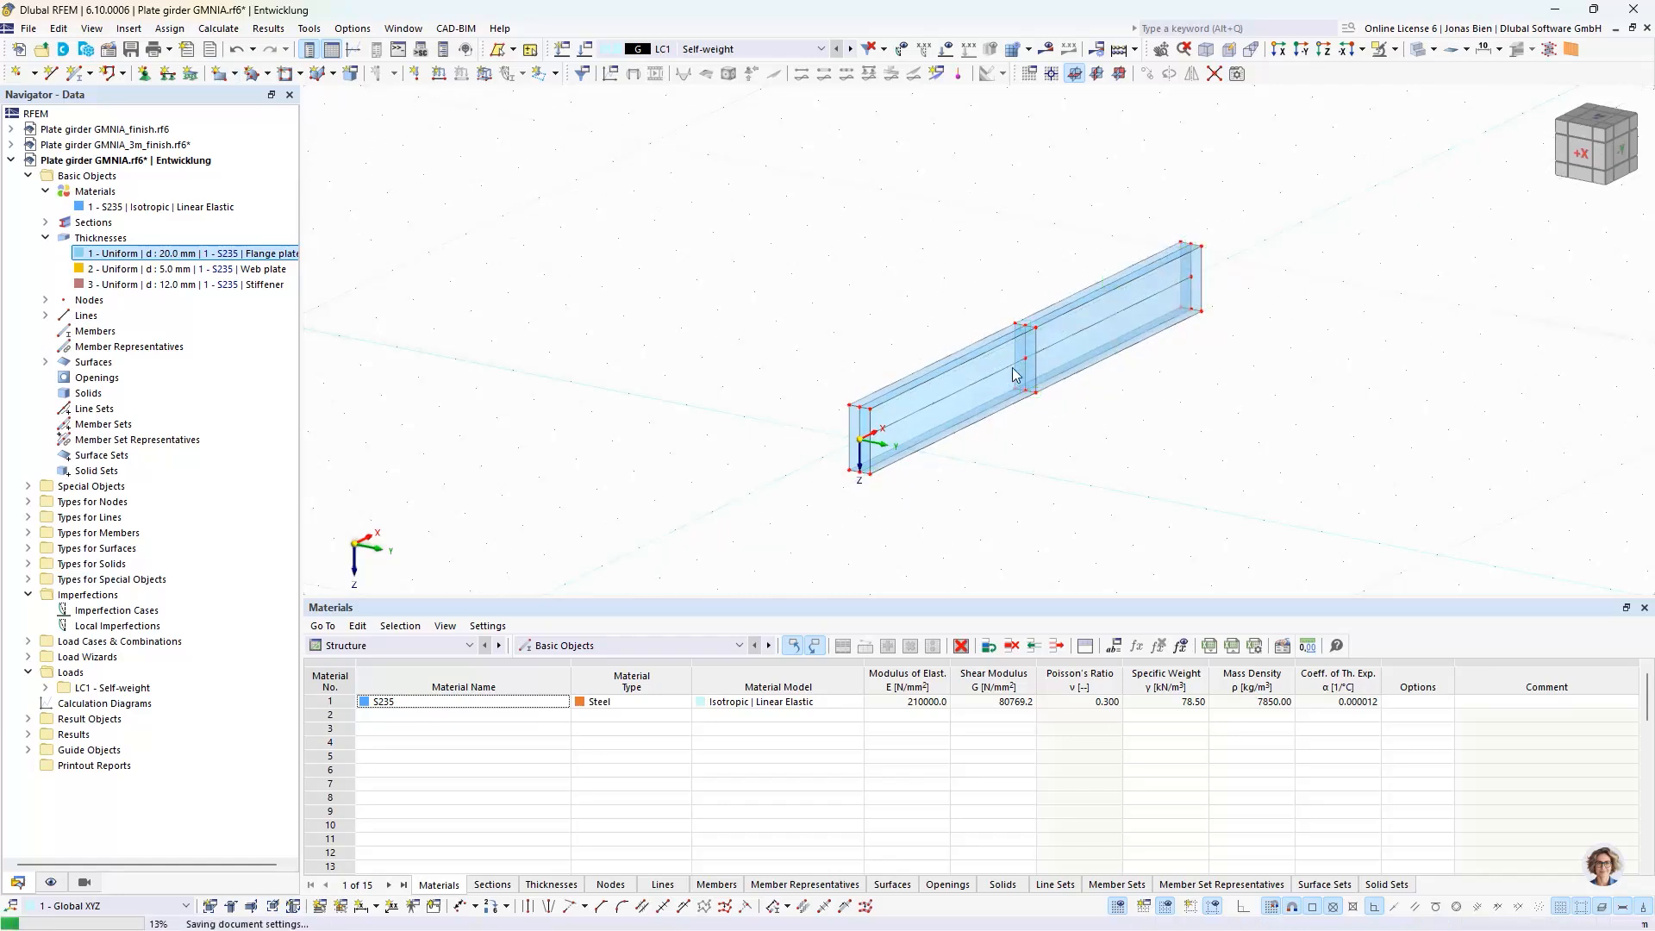
Step: Copy the girder bay between X = 0 and 4.5 m, with its stiffeners, by 4.5 m in the negative X-direction
{"action": "middle_click_drag", "start_coordinate": [1054, 419], "coordinate": [1077, 426]}
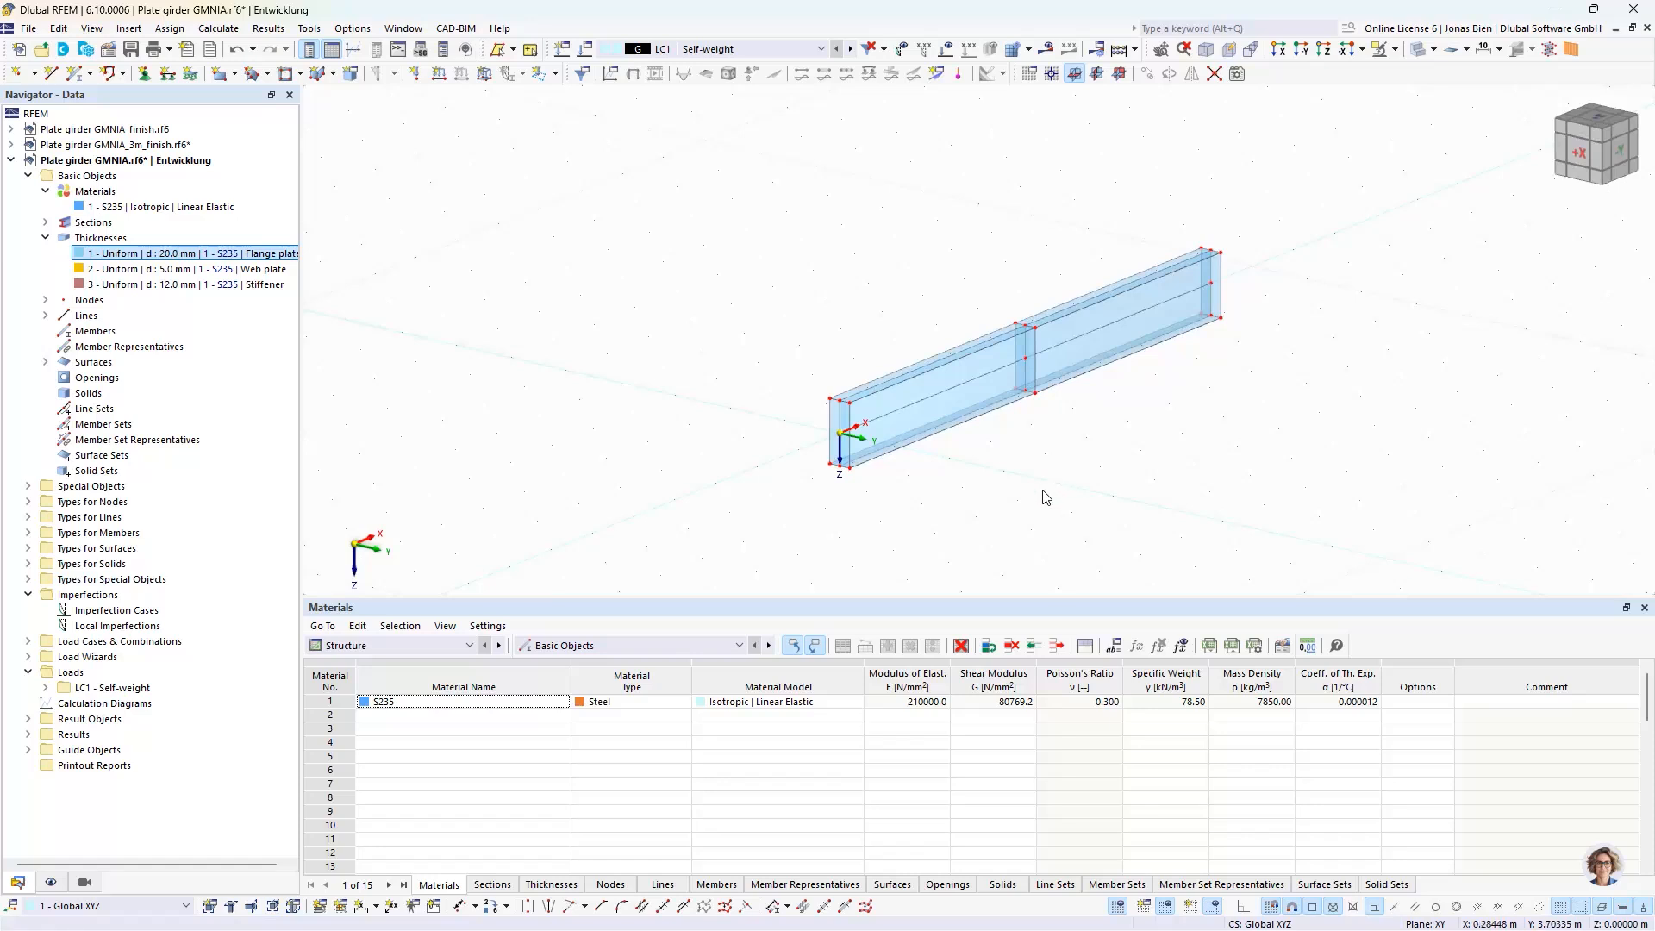
{"action": "middle_click_drag", "start_coordinate": [1046, 498], "coordinate": [957, 492]}
{"action": "scroll", "coordinate": [872, 516], "scroll_direction": "up", "scroll_amount": 2}
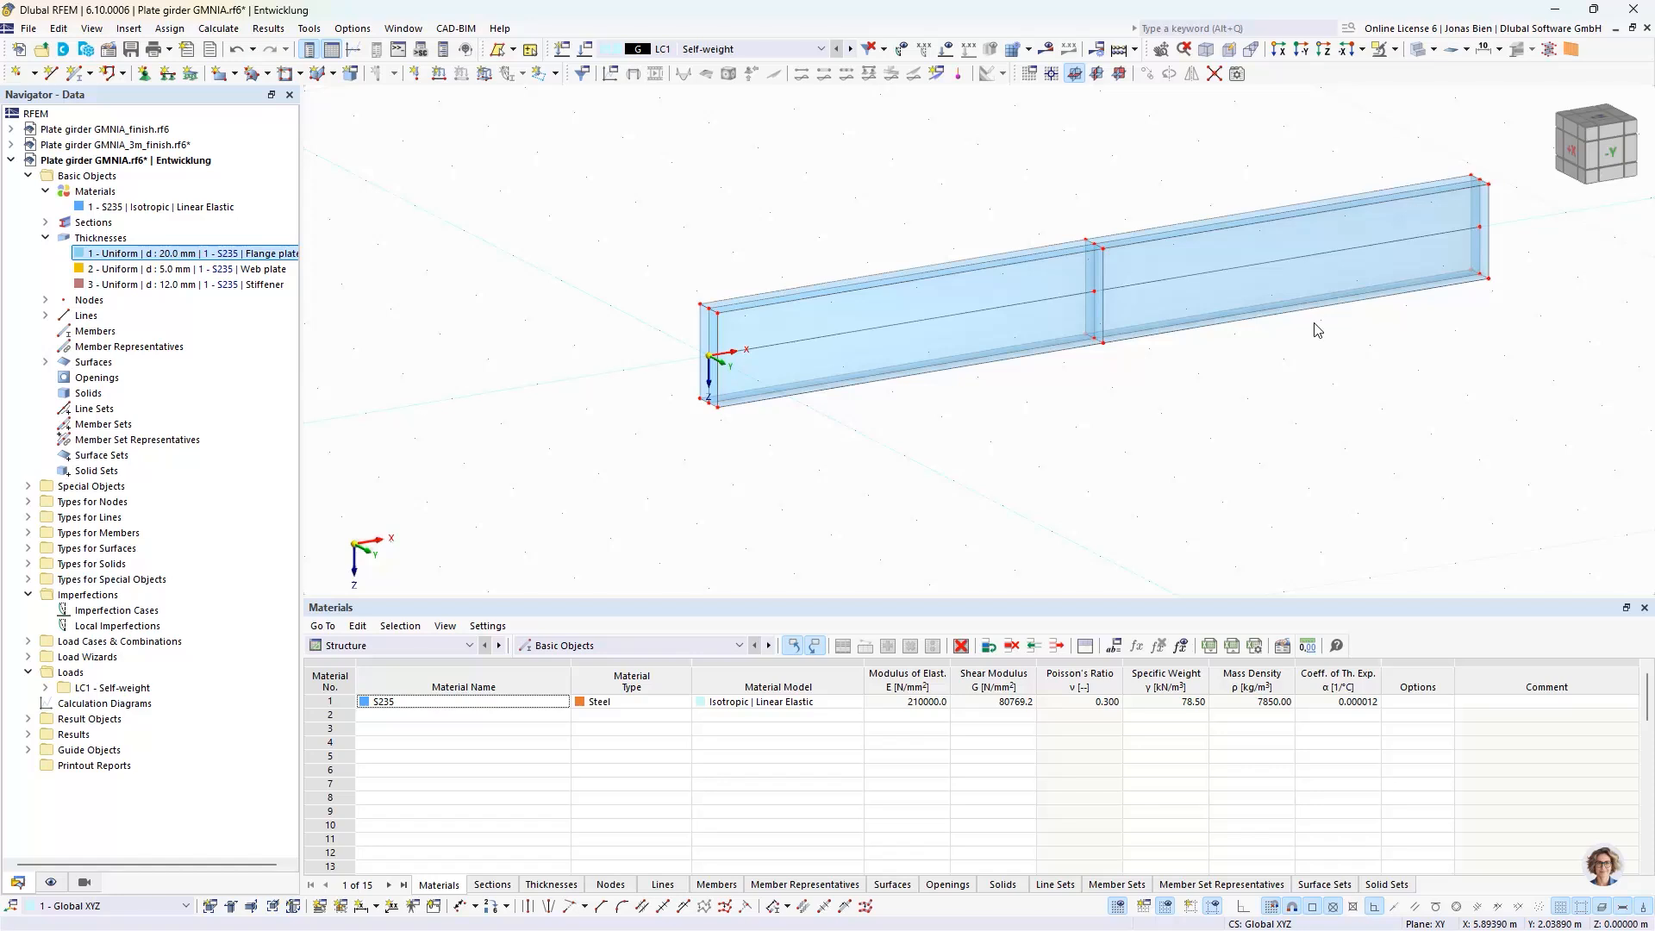
{"action": "scroll", "coordinate": [1045, 431], "scroll_direction": "down", "scroll_amount": 2}
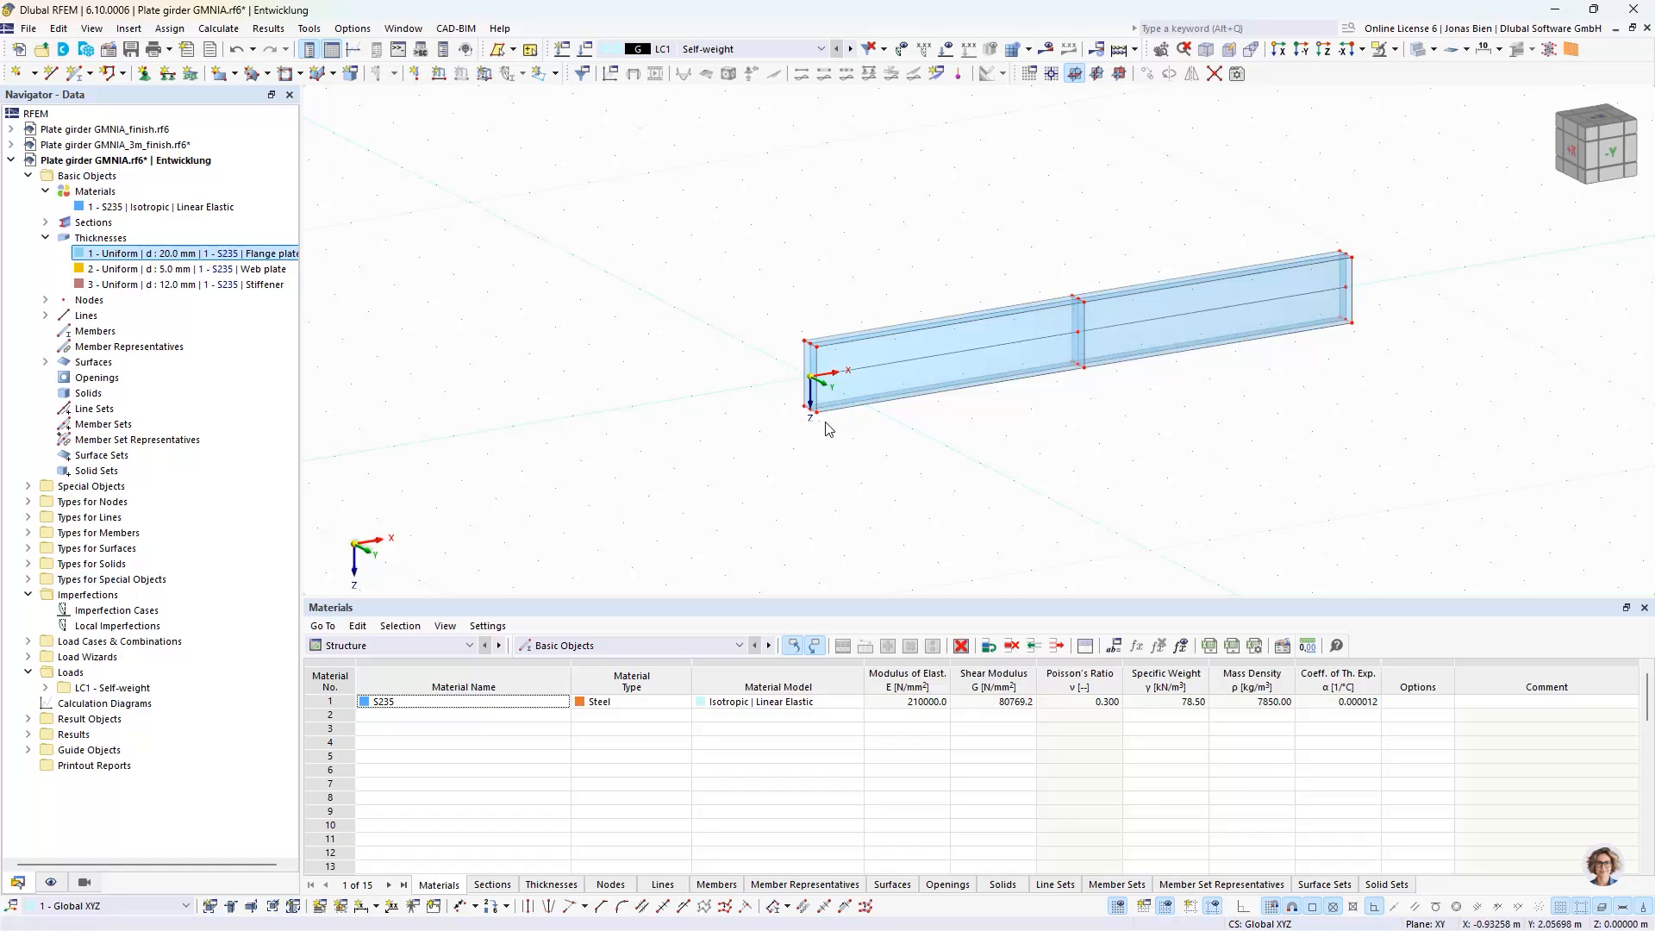
{"action": "left_click_drag", "start_coordinate": [881, 407], "coordinate": [701, 244]}
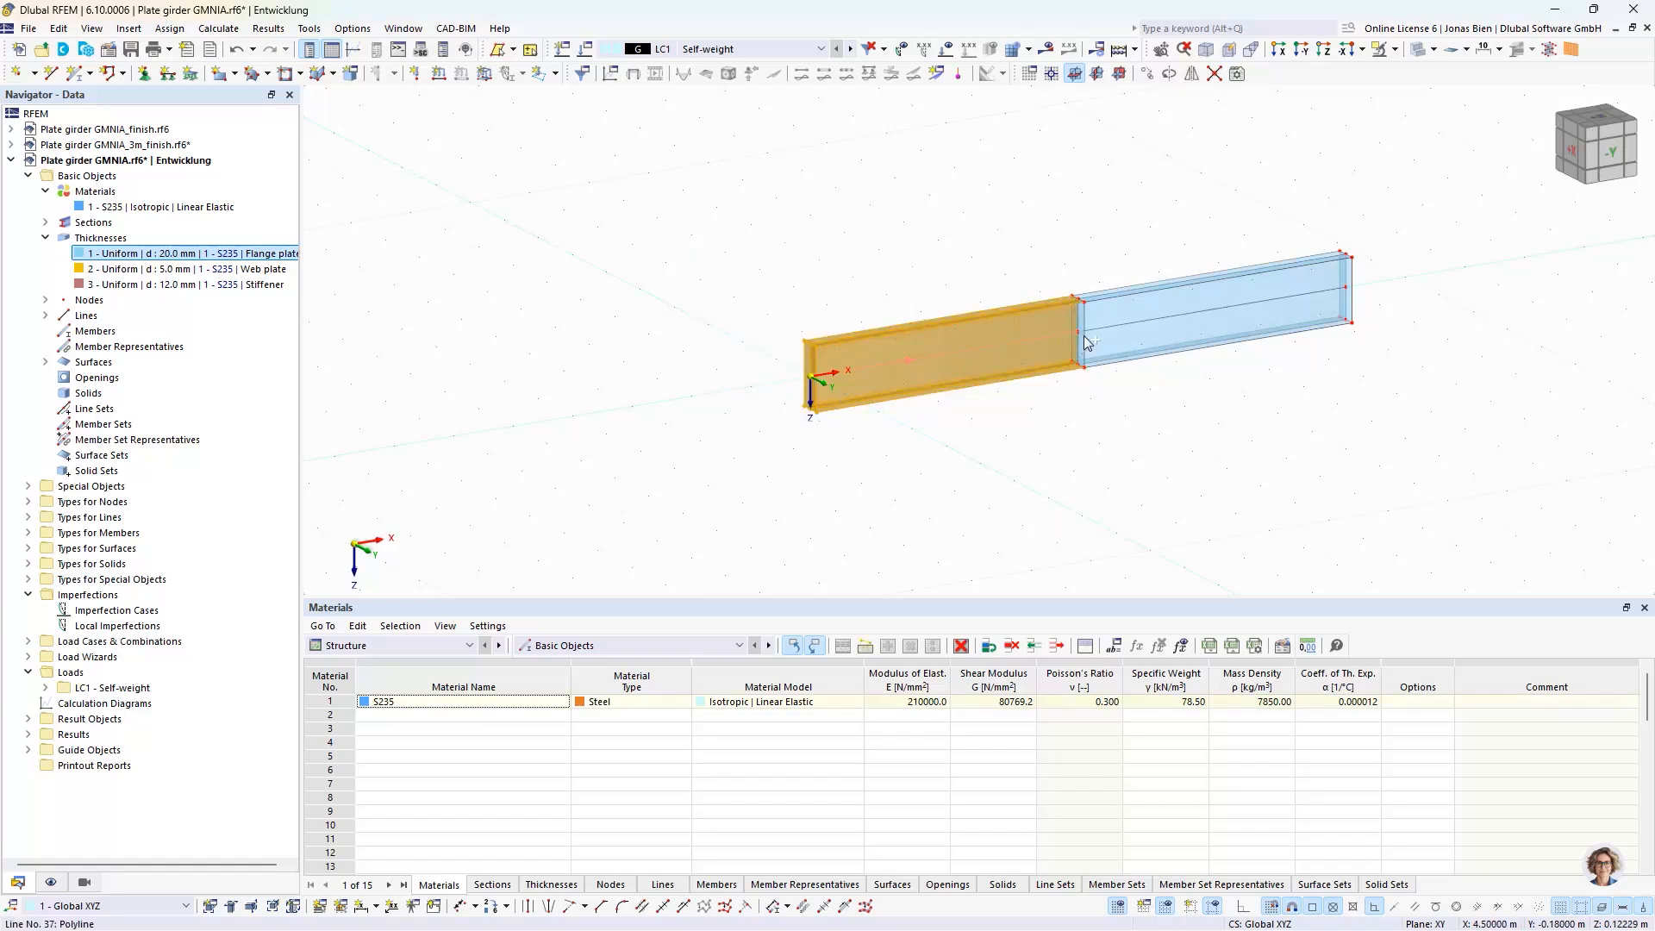
{"action": "left_click_drag", "start_coordinate": [990, 472], "coordinate": [800, 307]}
{"action": "left_click_drag", "start_coordinate": [1079, 338], "coordinate": [815, 388]}
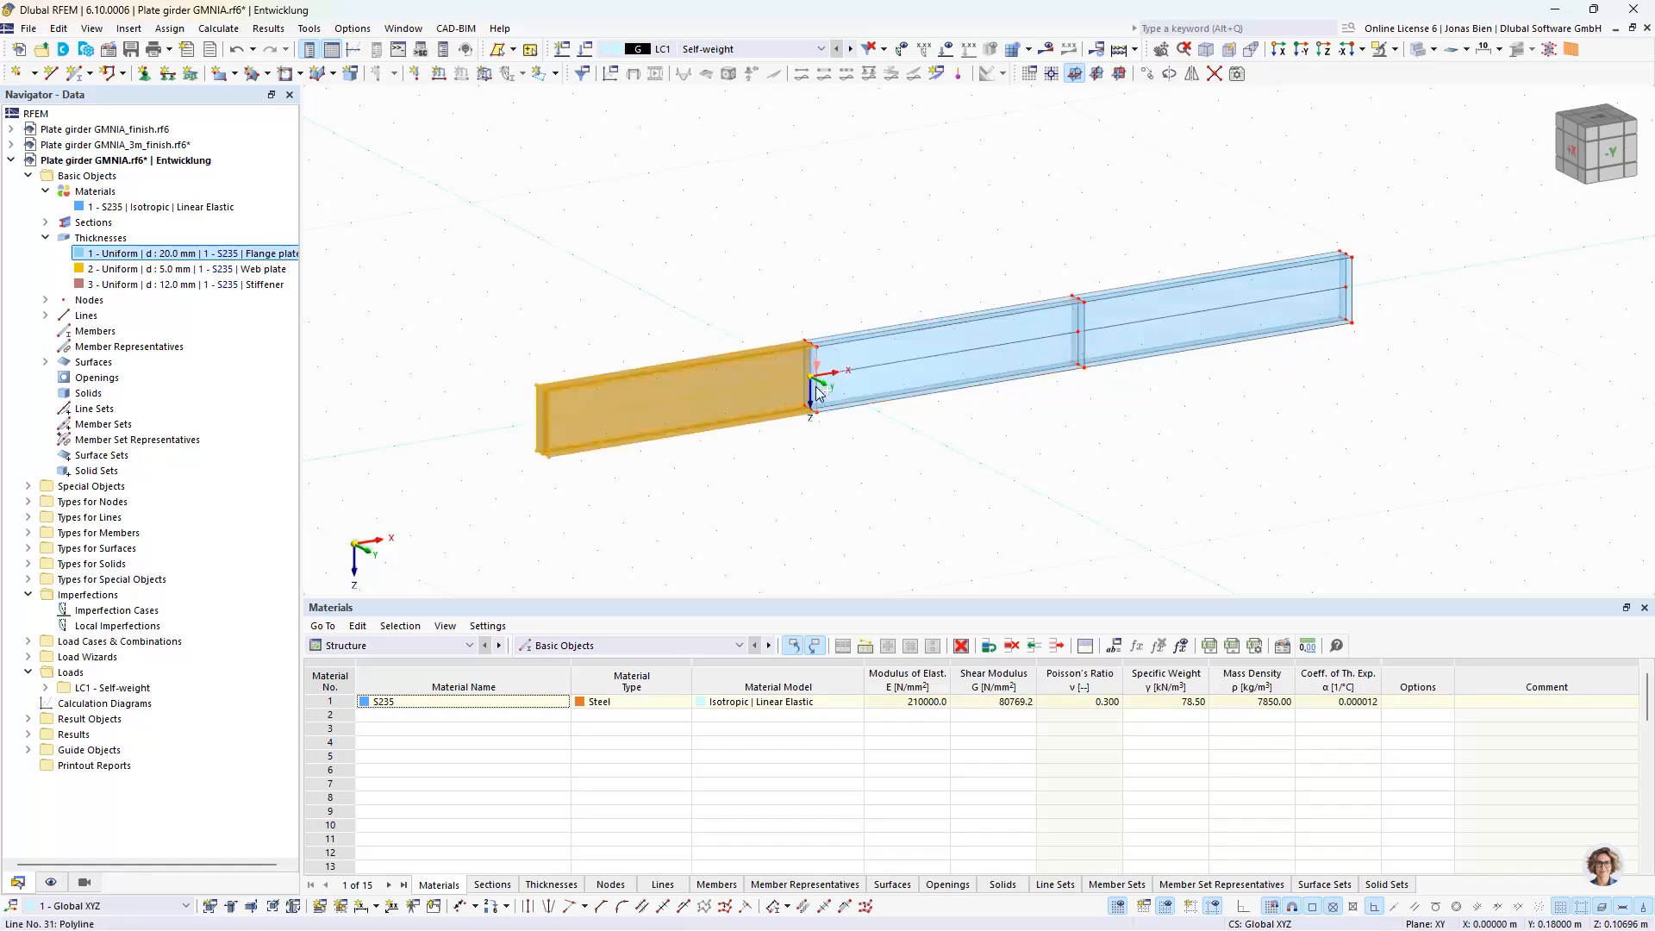
Step: Move the outermost stiffener of the copied bay by 4.2 m in the X-direction to shorten the girder's overhang
{"action": "scroll", "coordinate": [847, 348], "scroll_direction": "up", "scroll_amount": 5}
{"action": "scroll", "coordinate": [847, 348], "scroll_direction": "down", "scroll_amount": 5}
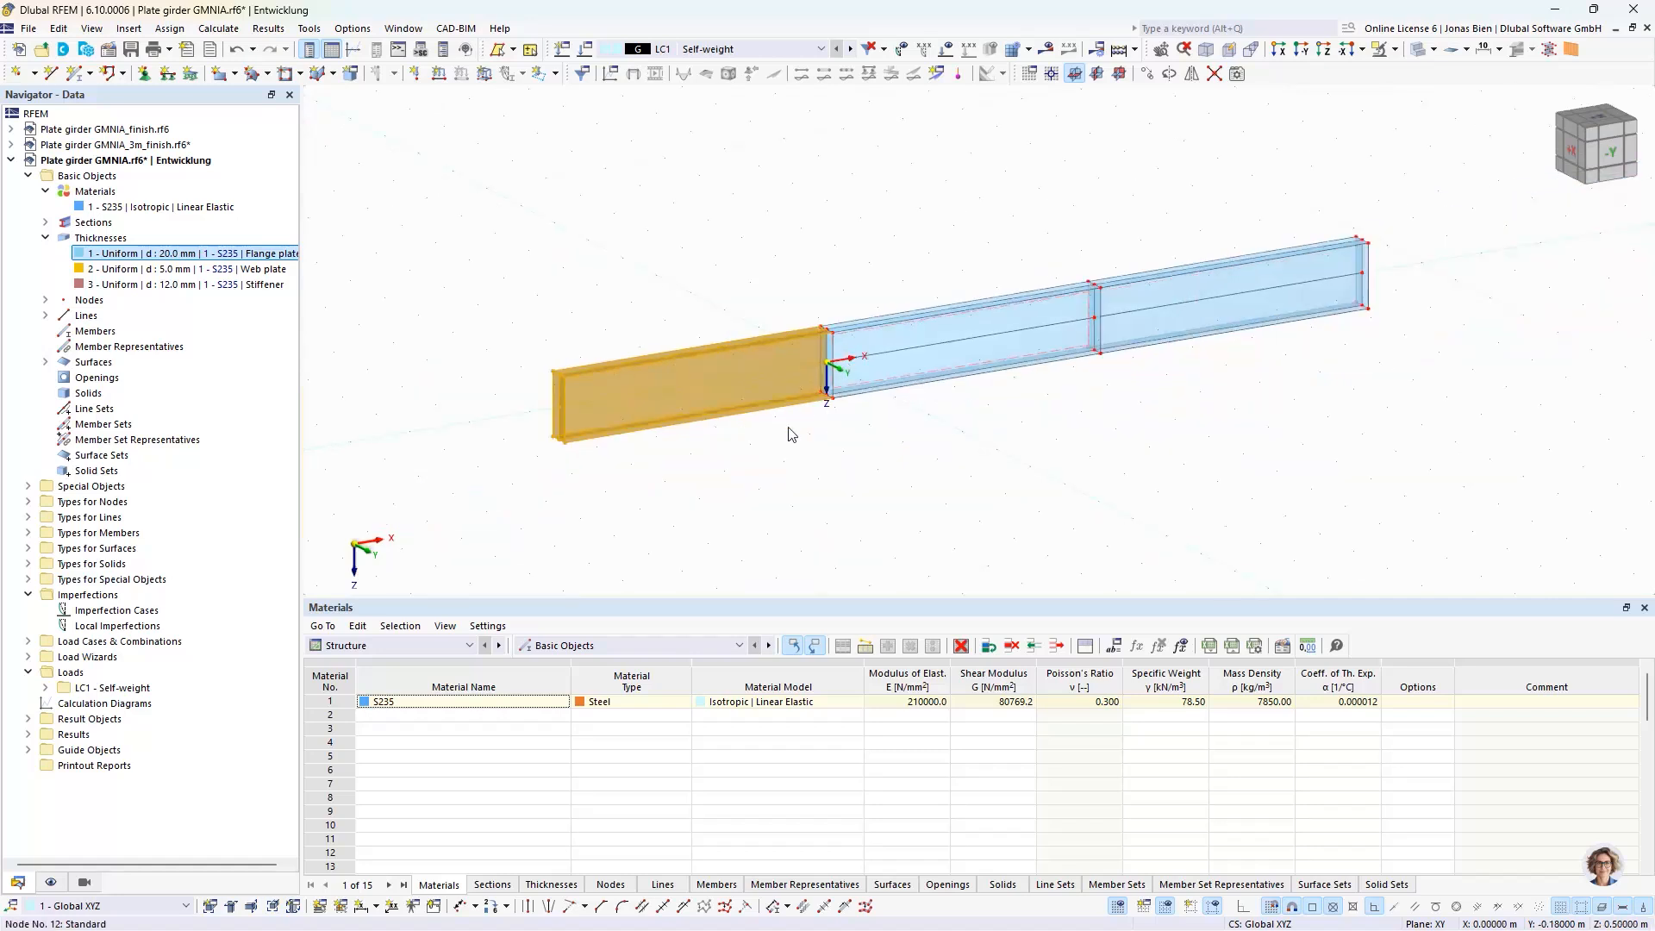
{"action": "key", "text": "Escape"}
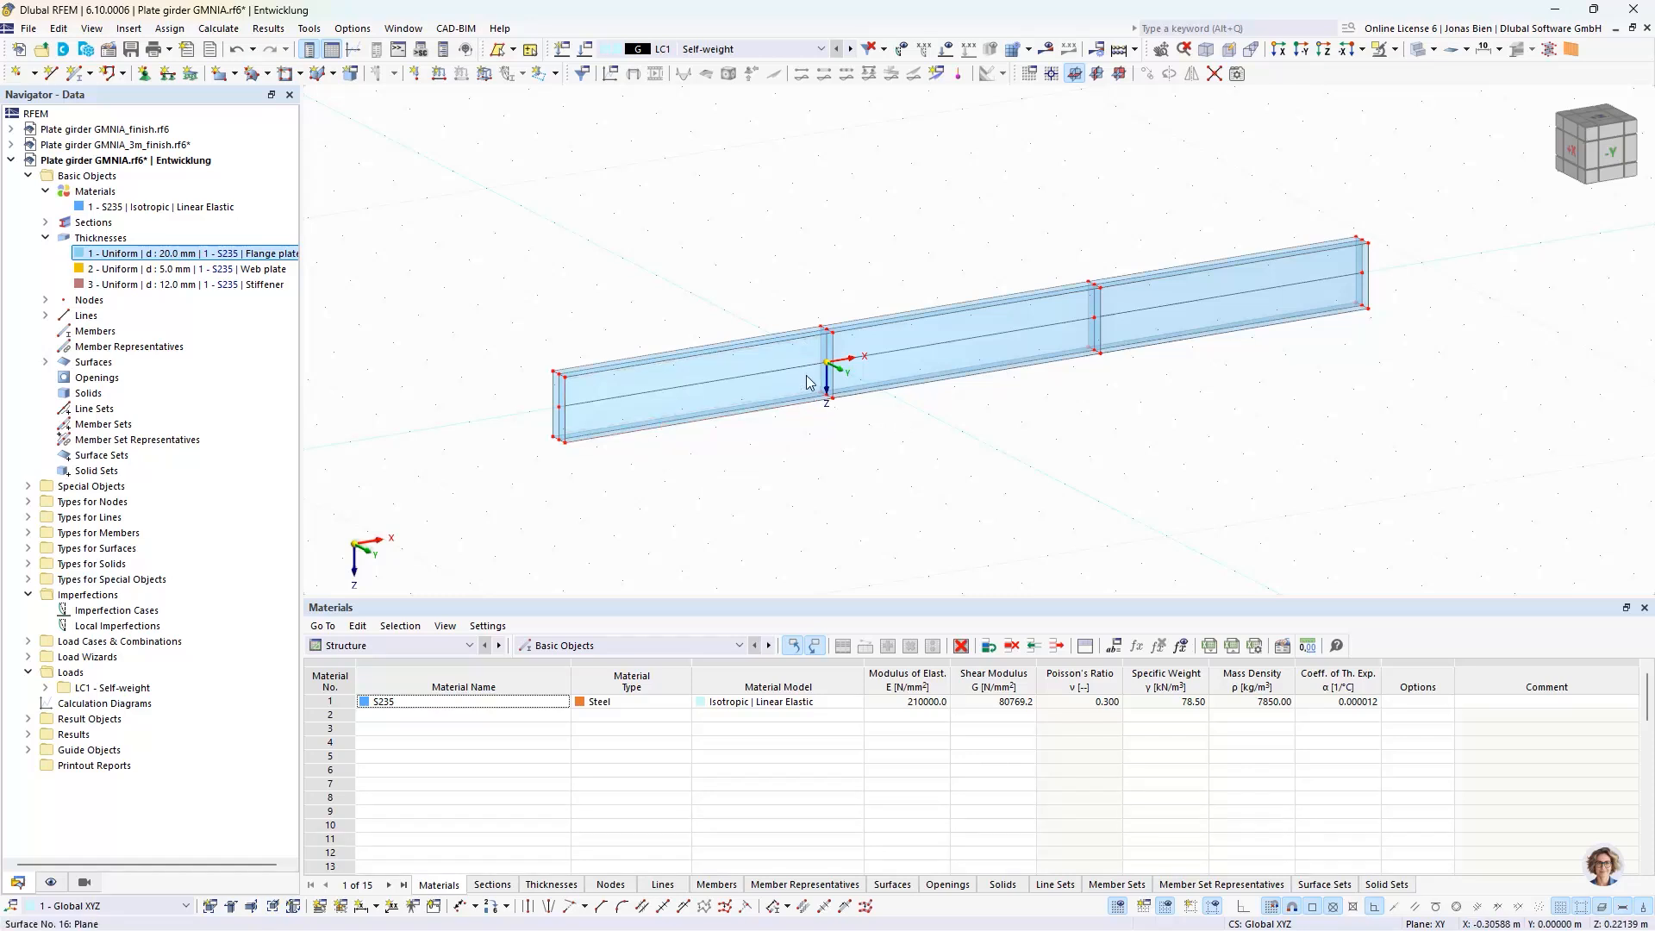
{"action": "mouse_move", "coordinate": [606, 483]}
{"action": "left_mouse_down"}
{"action": "mouse_move", "coordinate": [533, 371]}
{"action": "mouse_move", "coordinate": [593, 480]}
{"action": "left_mouse_up"}
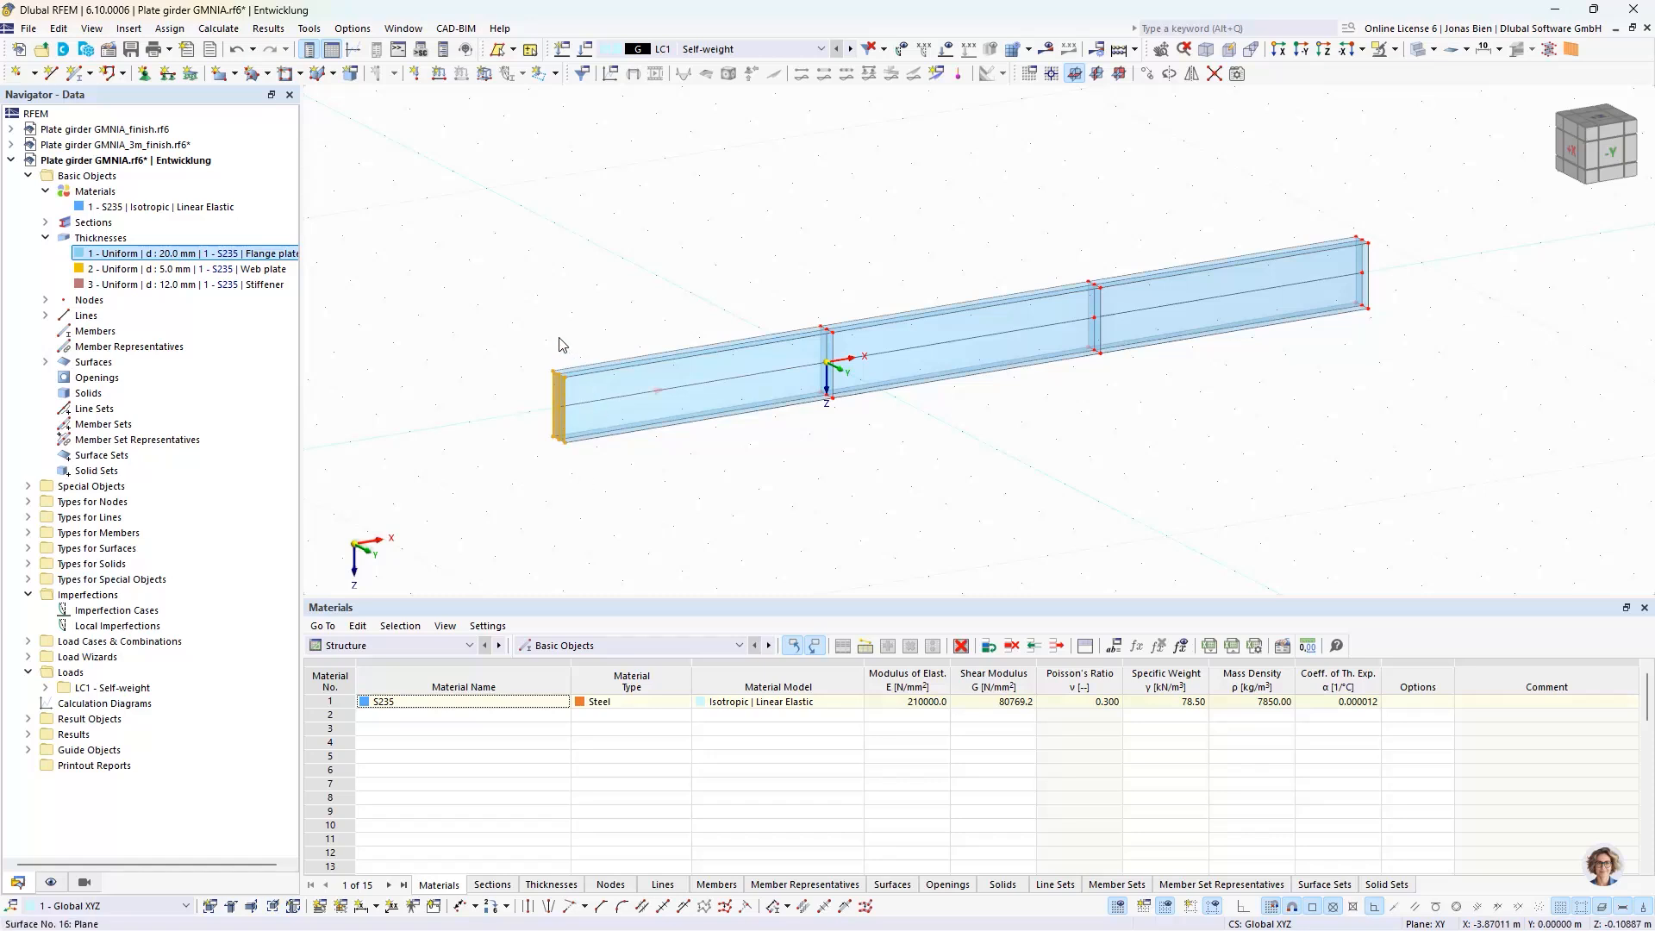
{"action": "scroll", "coordinate": [560, 433], "scroll_direction": "up", "scroll_amount": 4}
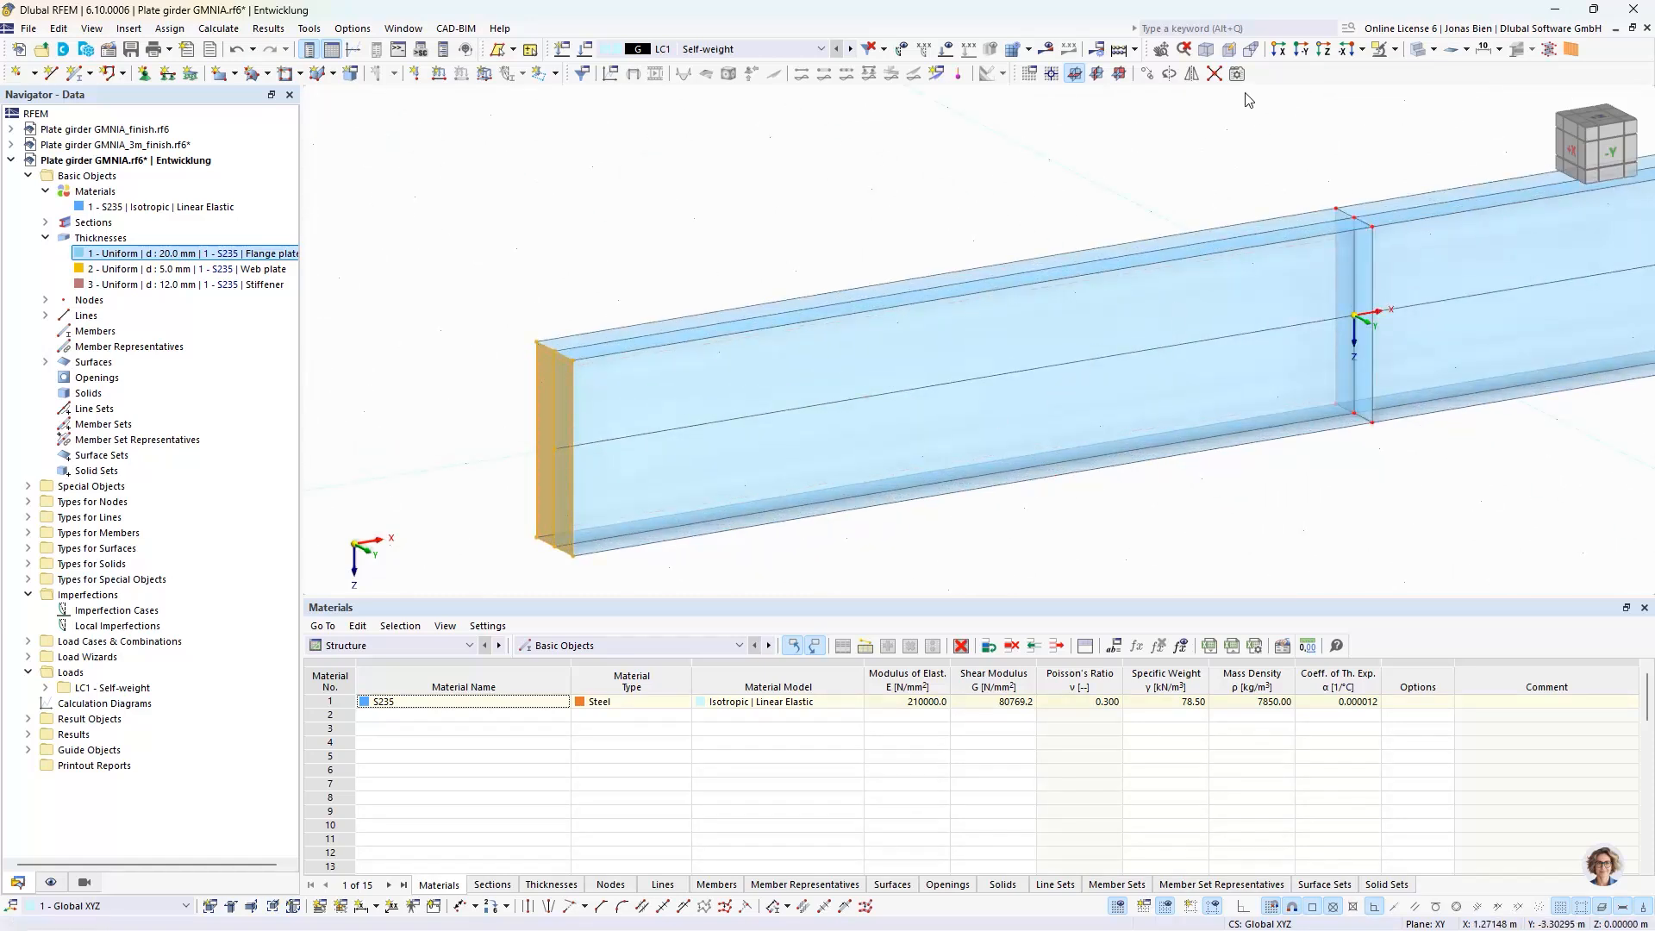
{"action": "left_click", "coordinate": [1149, 75]}
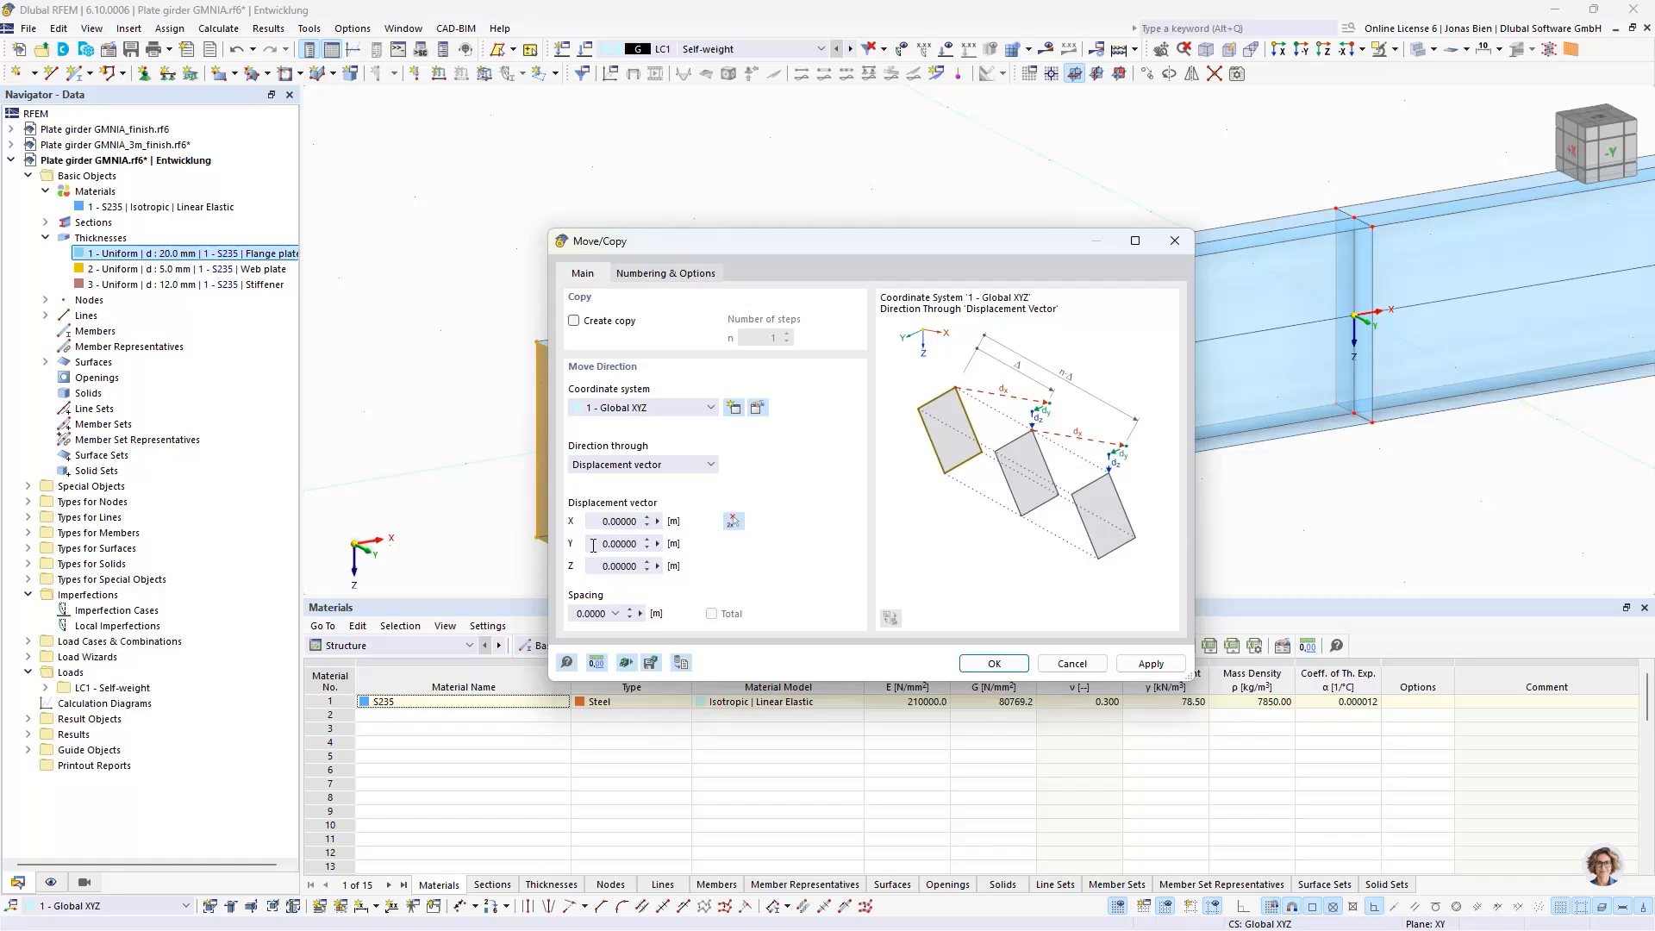
{"action": "left_click_drag", "start_coordinate": [599, 522], "coordinate": [659, 533]}
{"action": "type", "text": "4.2"}
{"action": "left_click", "coordinate": [994, 663]}
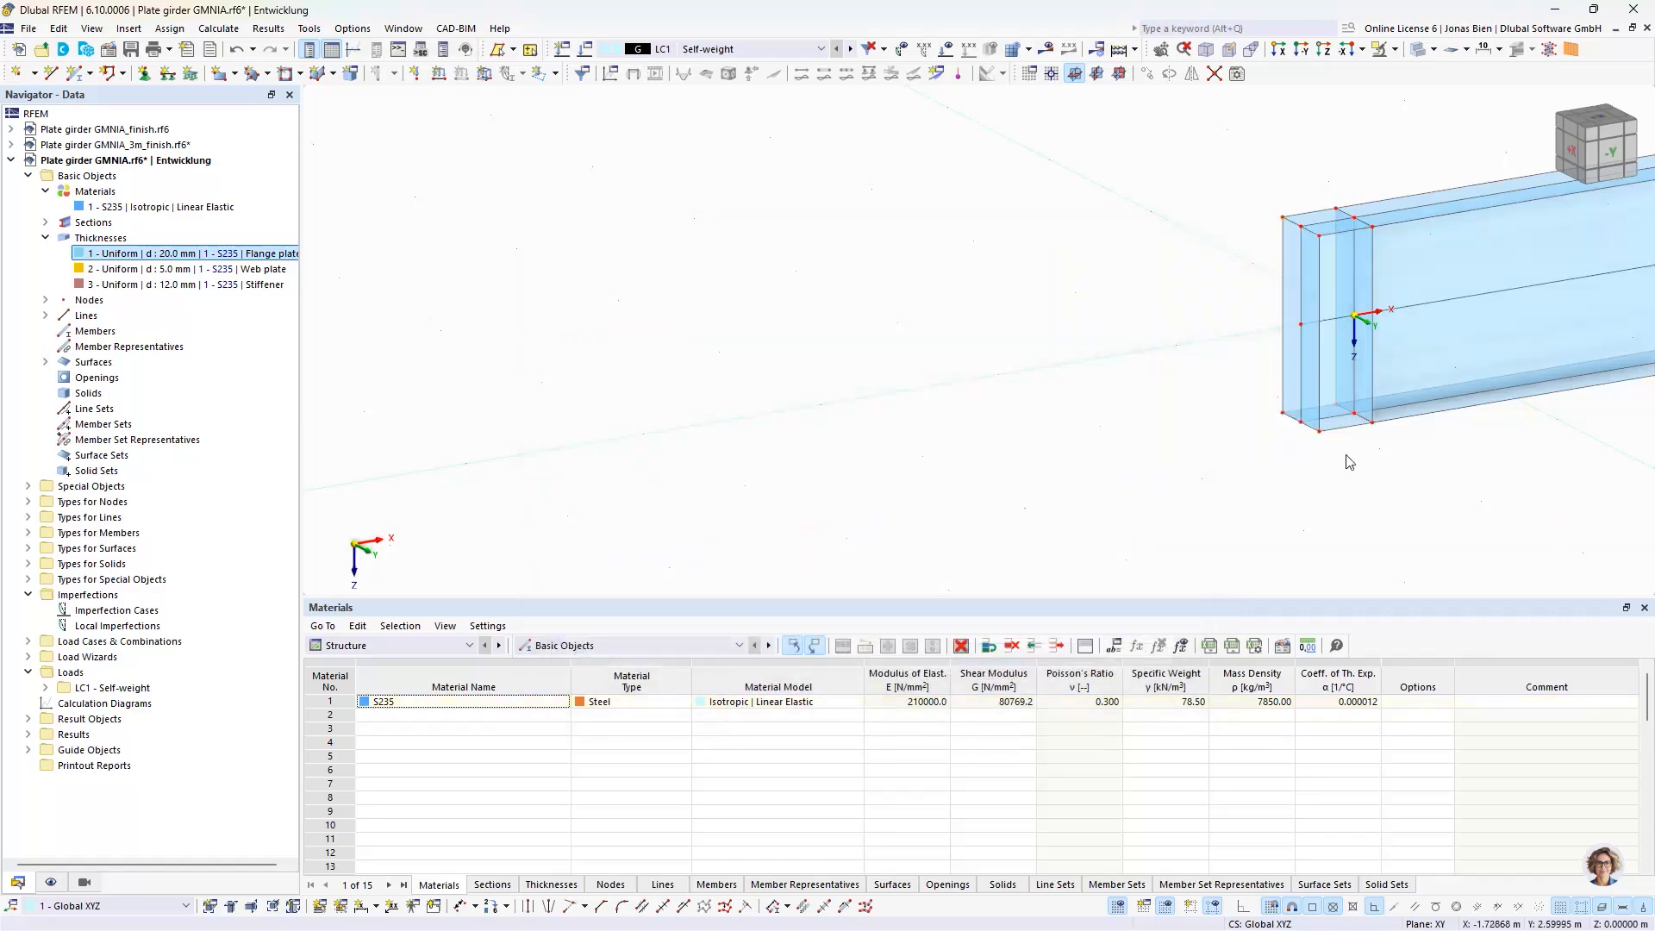
Step: Colour the rendered surfaces by the object property Thickness
{"action": "middle_click_drag", "start_coordinate": [1473, 521], "coordinate": [1081, 488]}
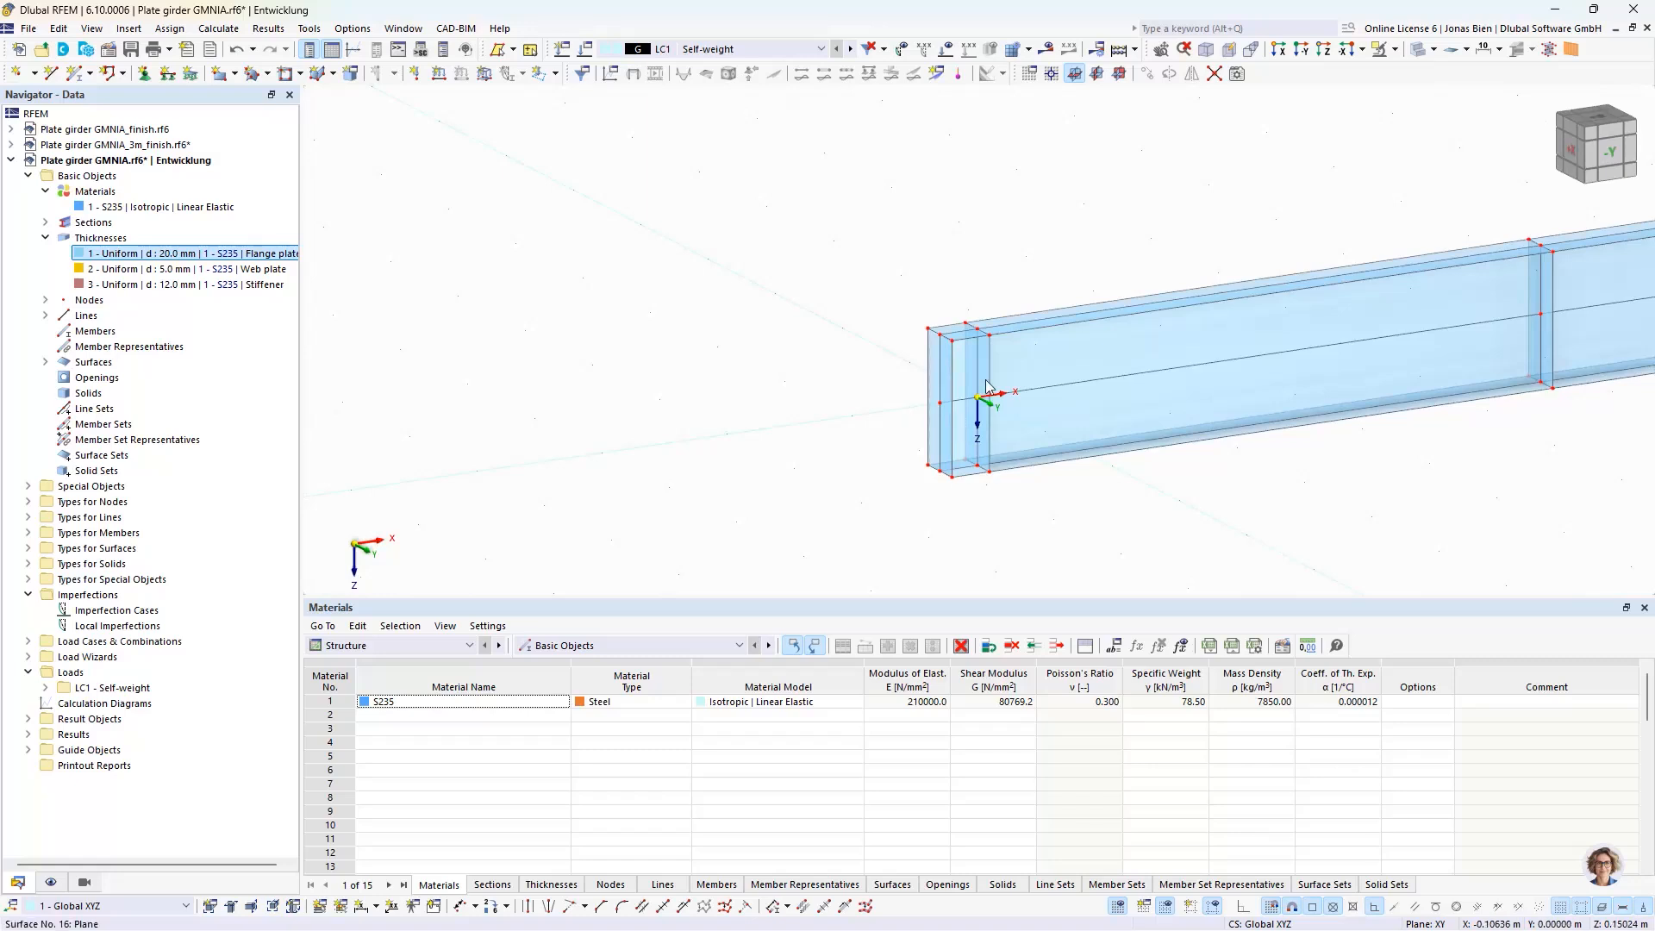
{"action": "scroll", "coordinate": [1205, 481], "scroll_direction": "down", "scroll_amount": 2}
{"action": "middle_click_drag", "start_coordinate": [1338, 470], "coordinate": [961, 446]}
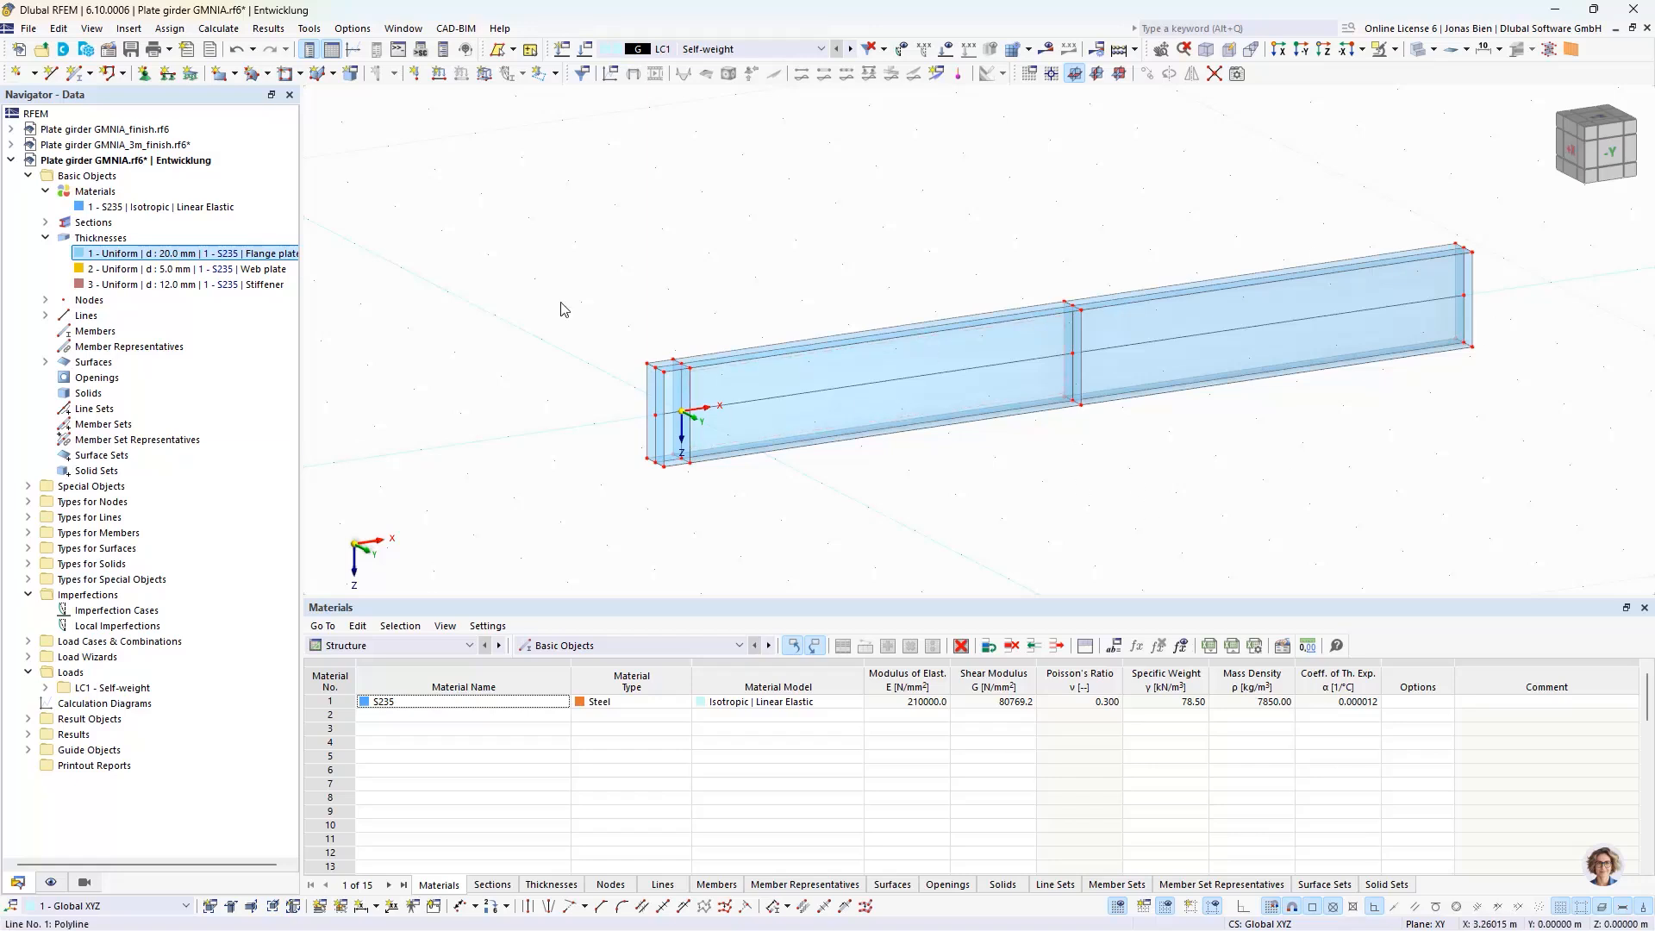
{"action": "left_click", "coordinate": [51, 882]}
{"action": "scroll", "coordinate": [216, 583], "scroll_direction": "down", "scroll_amount": 10}
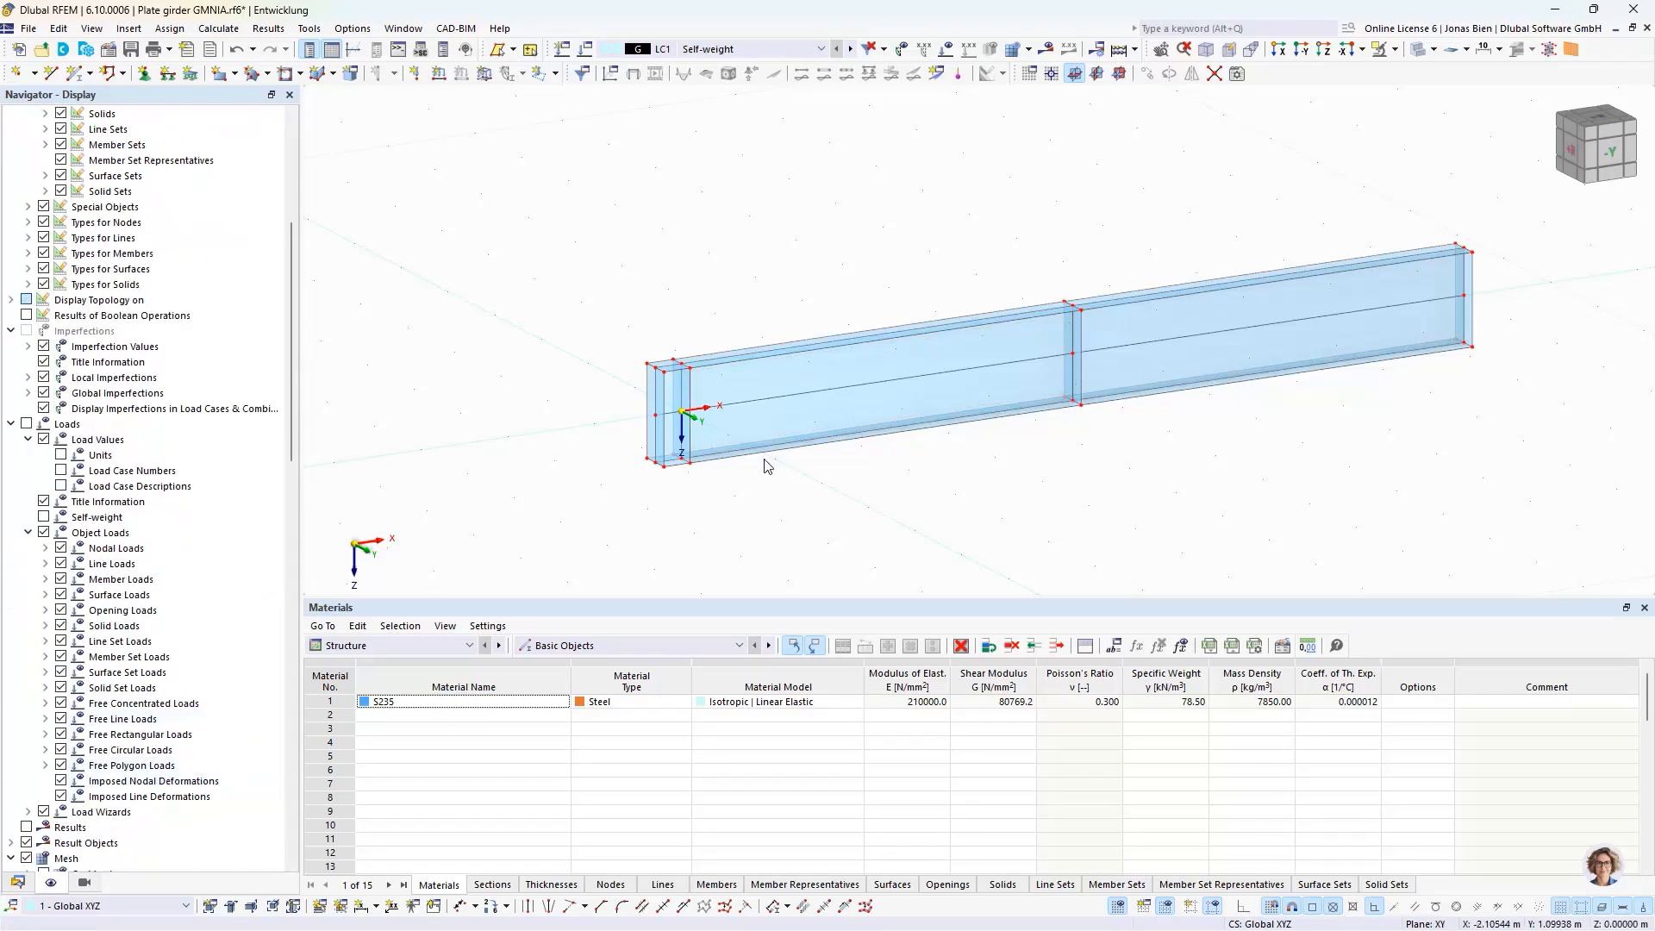
{"action": "scroll", "coordinate": [216, 583], "scroll_direction": "down", "scroll_amount": 20}
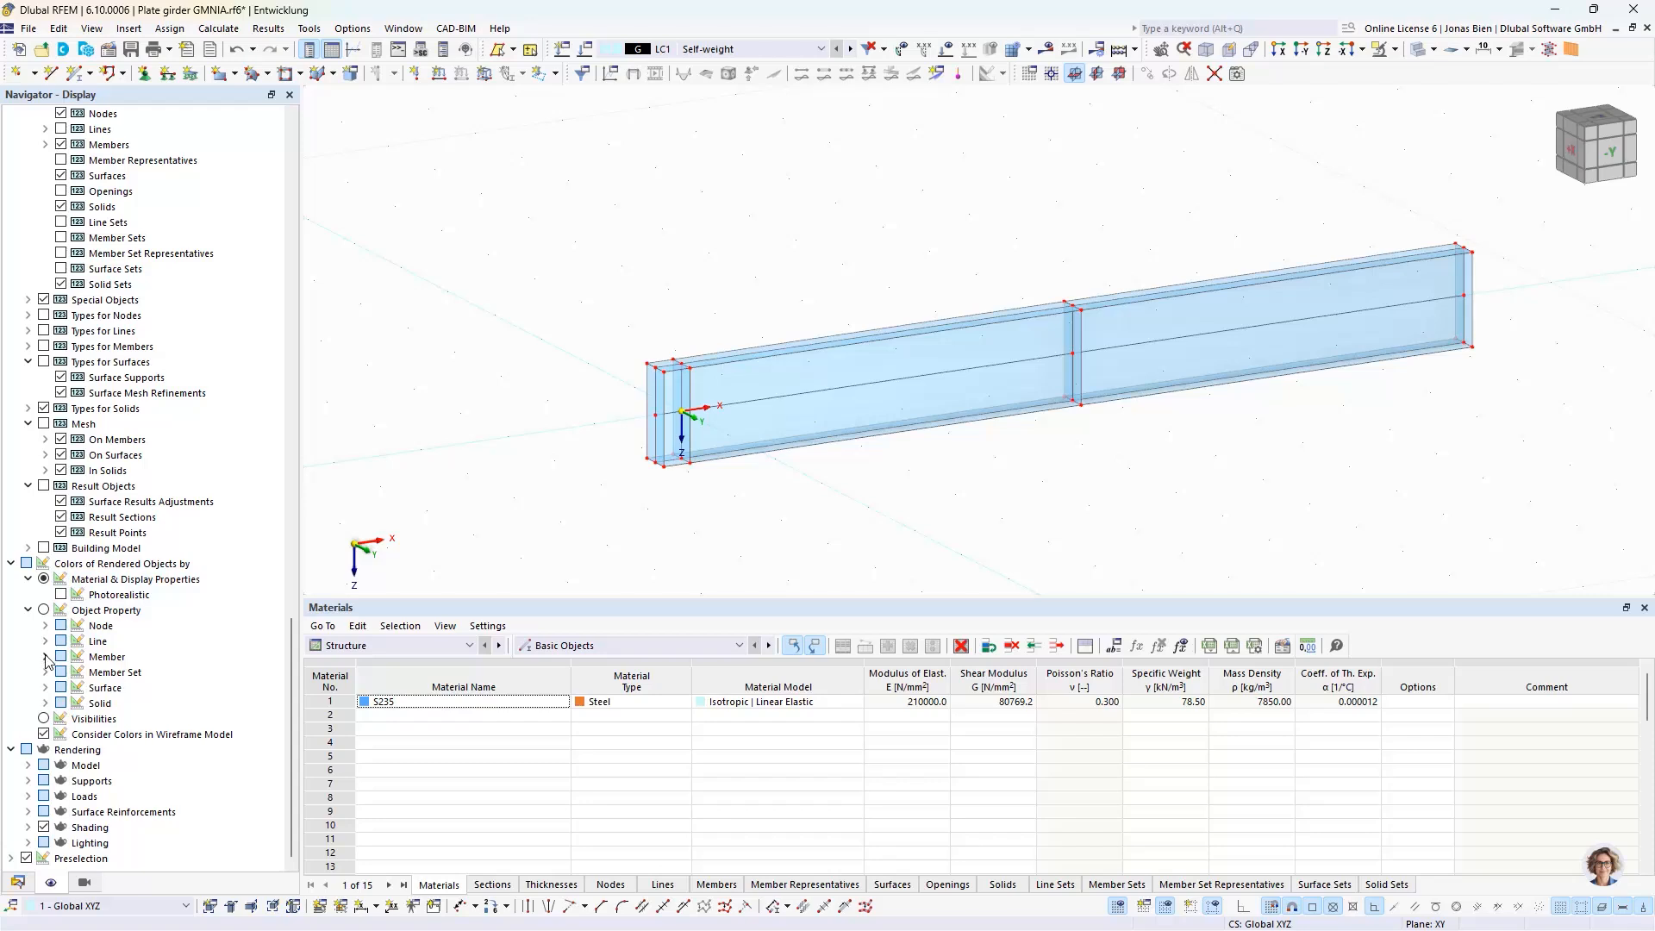
{"action": "left_click", "coordinate": [45, 687]}
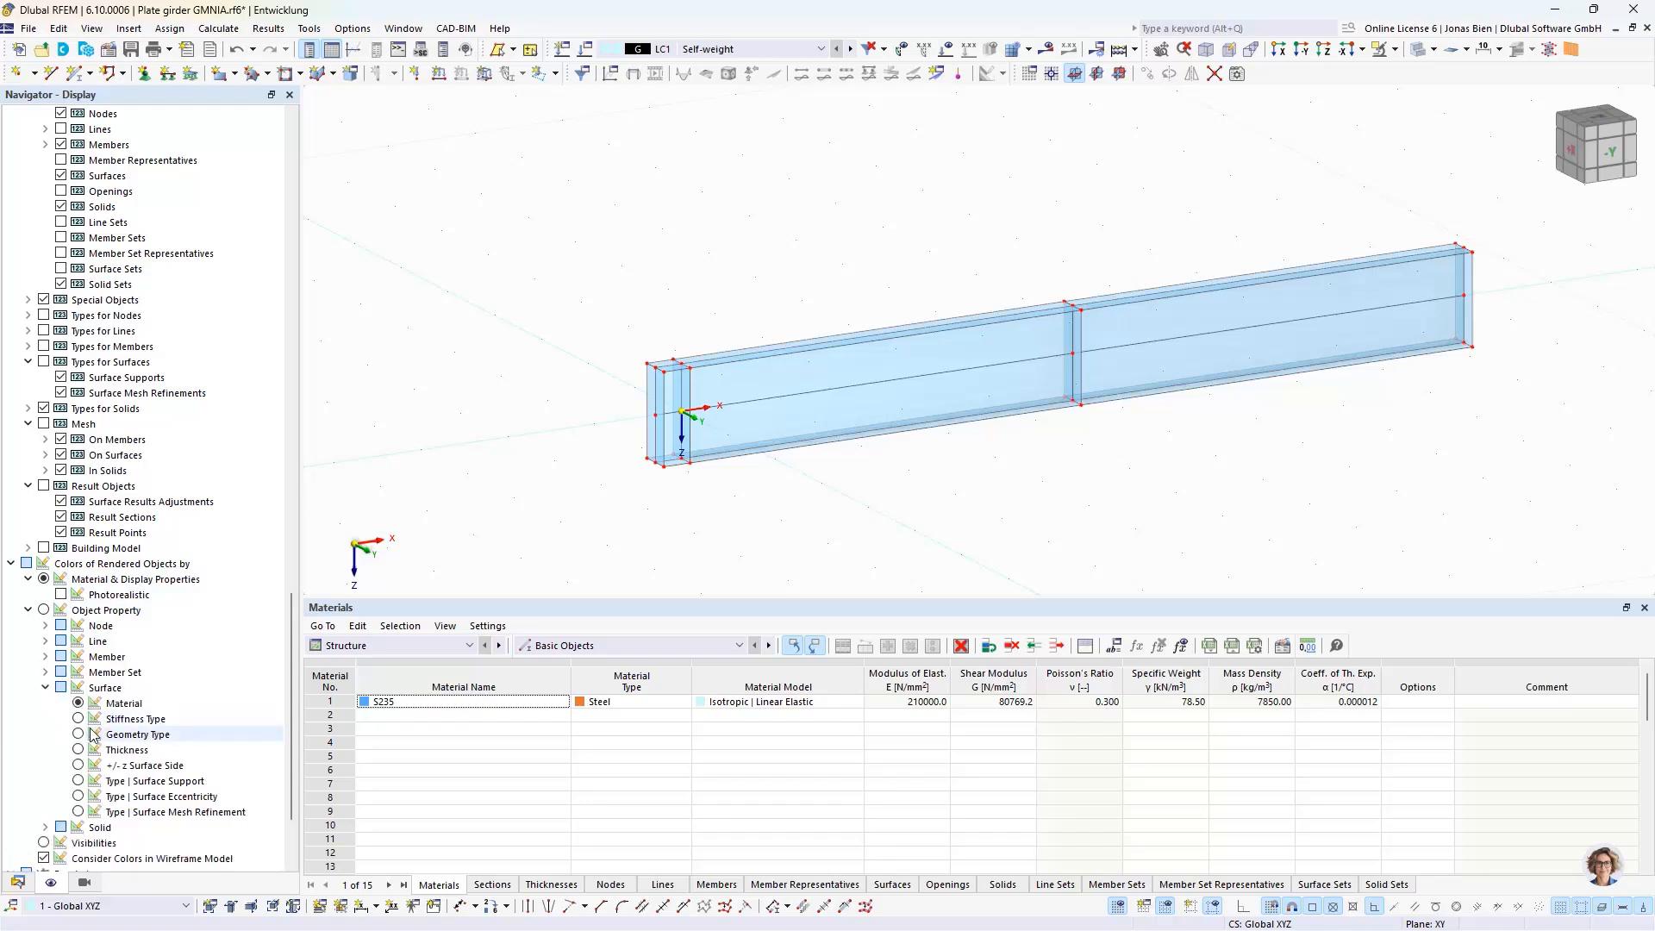
{"action": "left_click", "coordinate": [78, 749]}
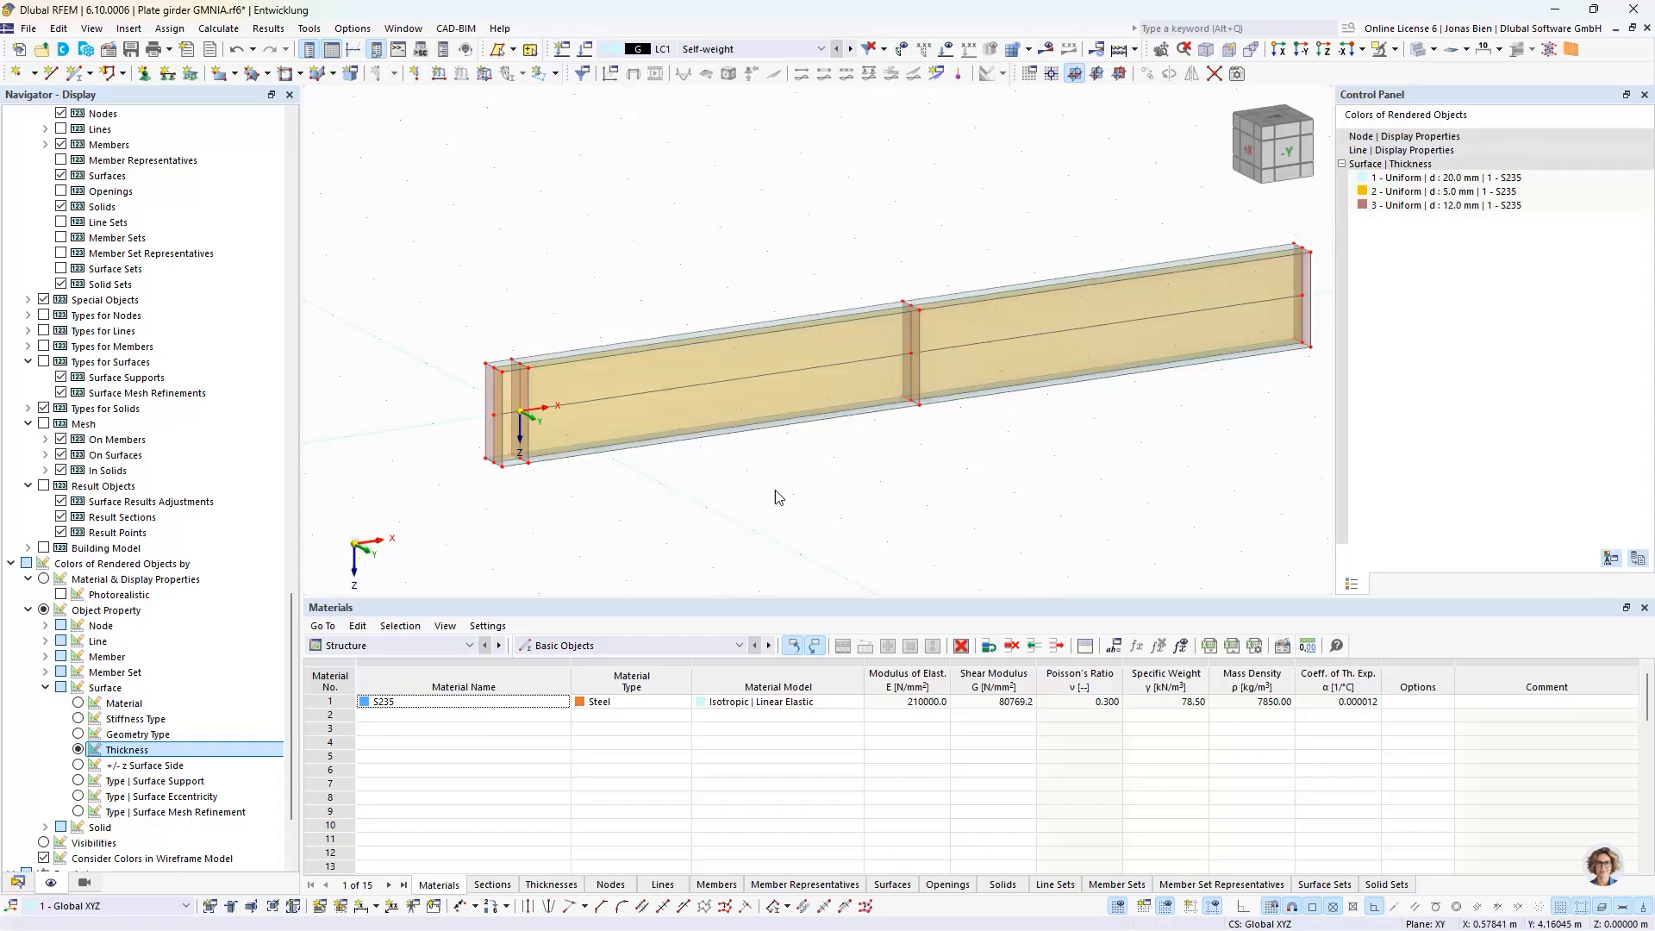
Step: Start assigning a line support and edit the Hinged type by releasing uX and uY, leaving only uZ restrained
{"action": "middle_click_drag", "start_coordinate": [776, 492], "coordinate": [826, 524], "text": "ctrl"}
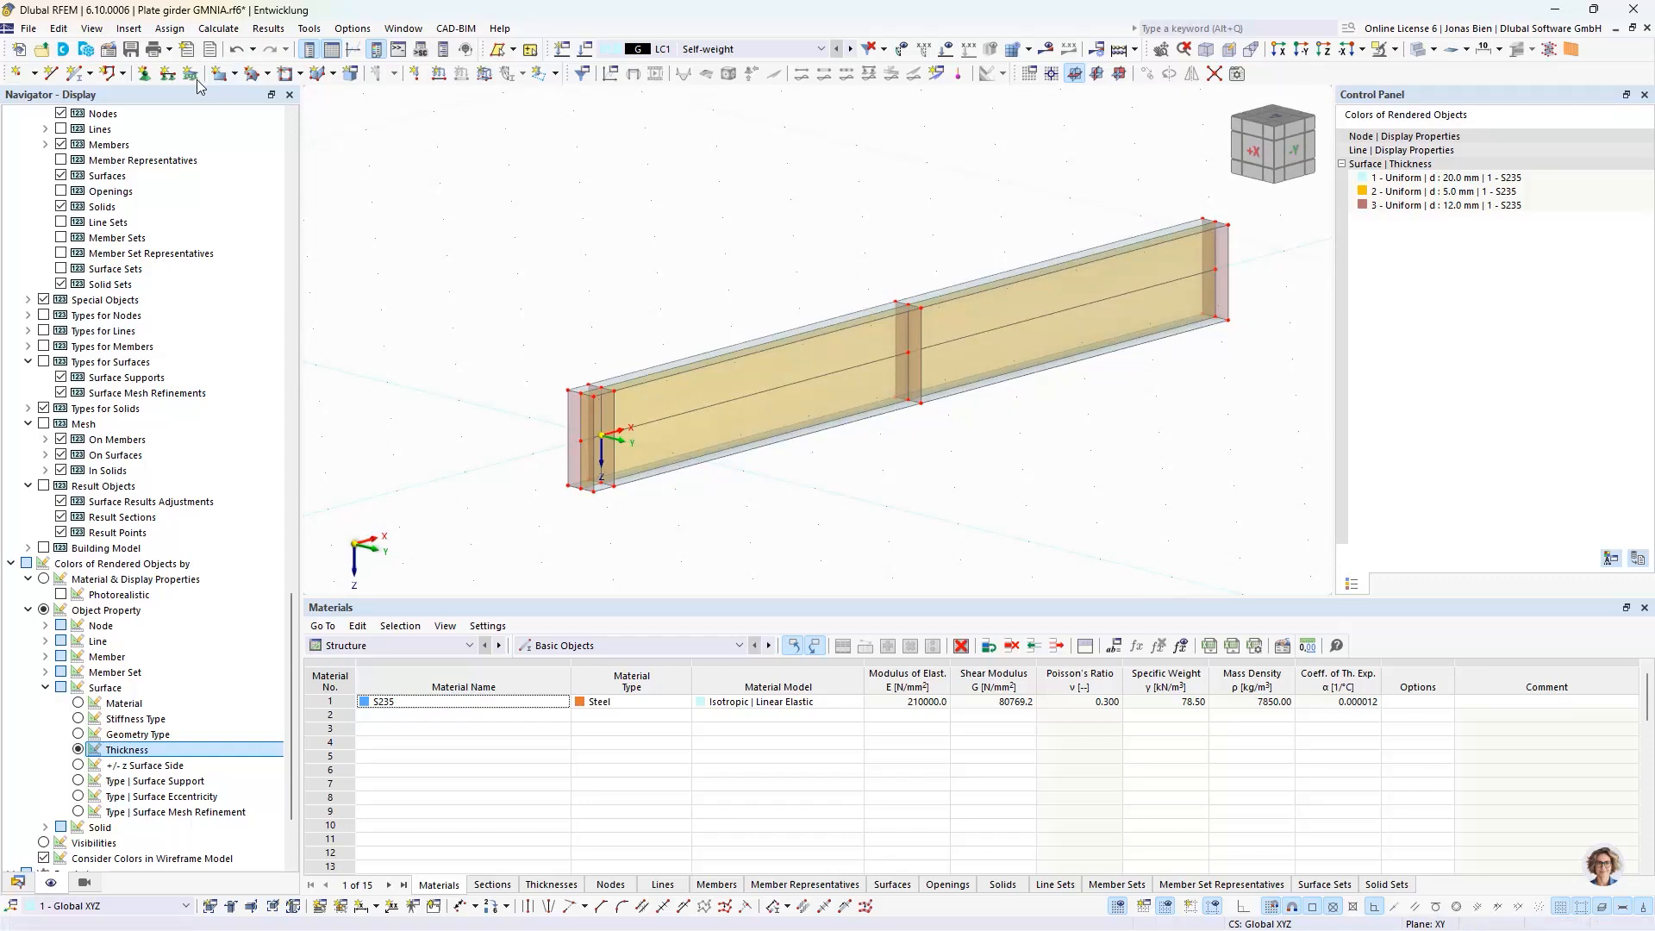
{"action": "left_click", "coordinate": [168, 73]}
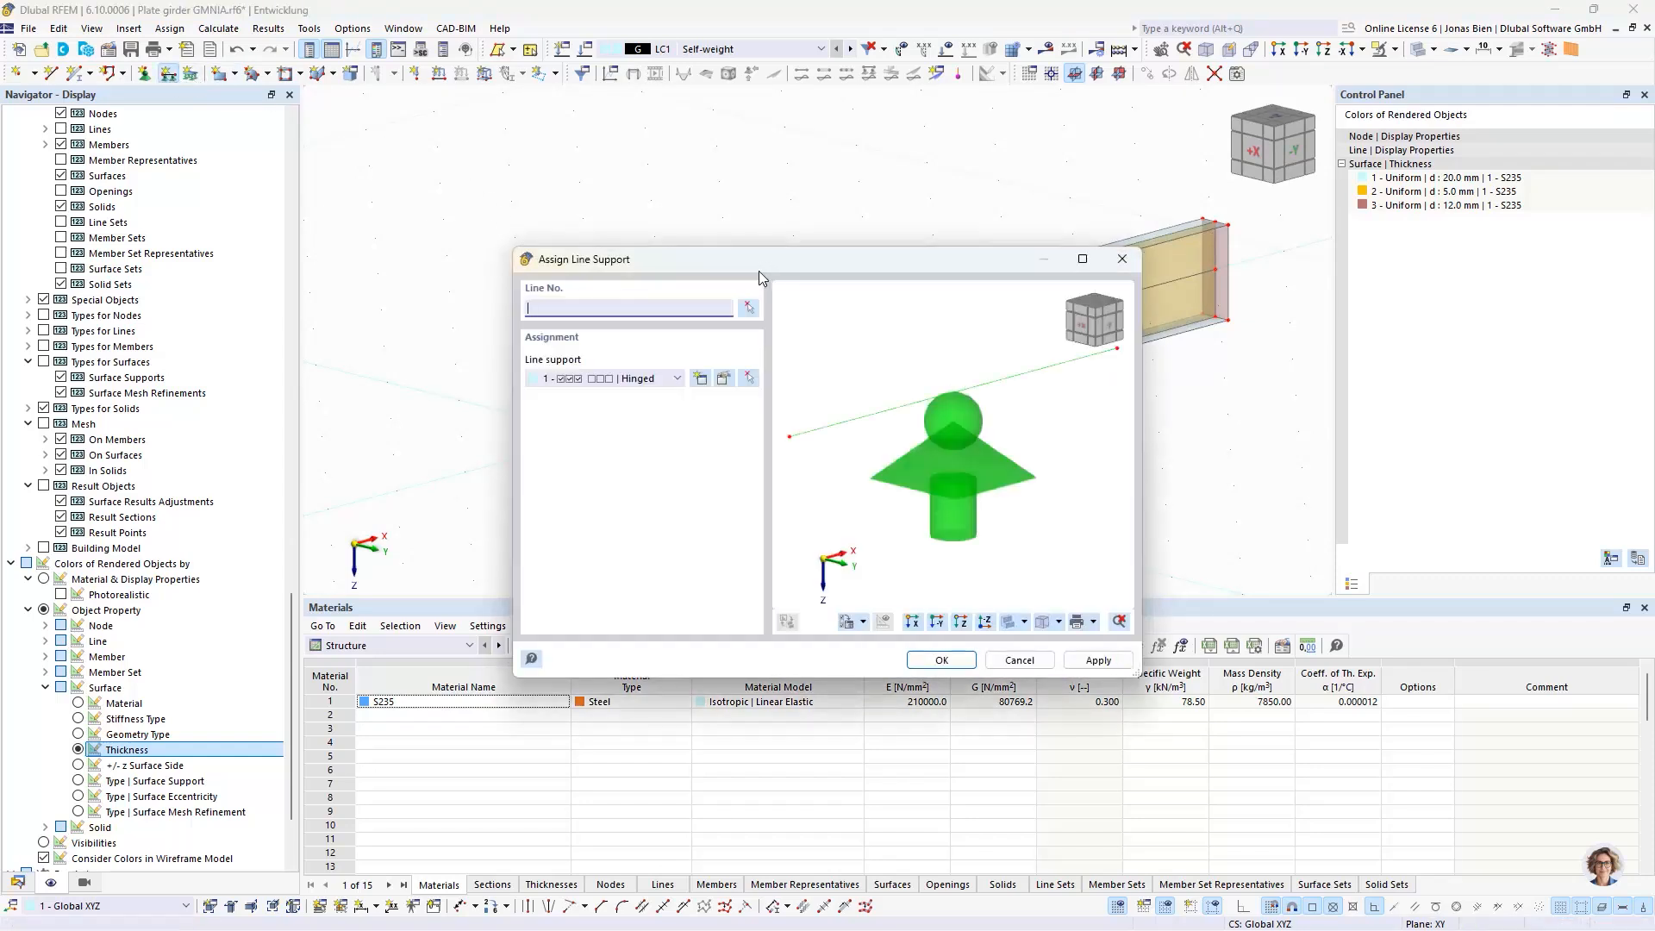
{"action": "left_click_drag", "start_coordinate": [756, 270], "coordinate": [962, 437]}
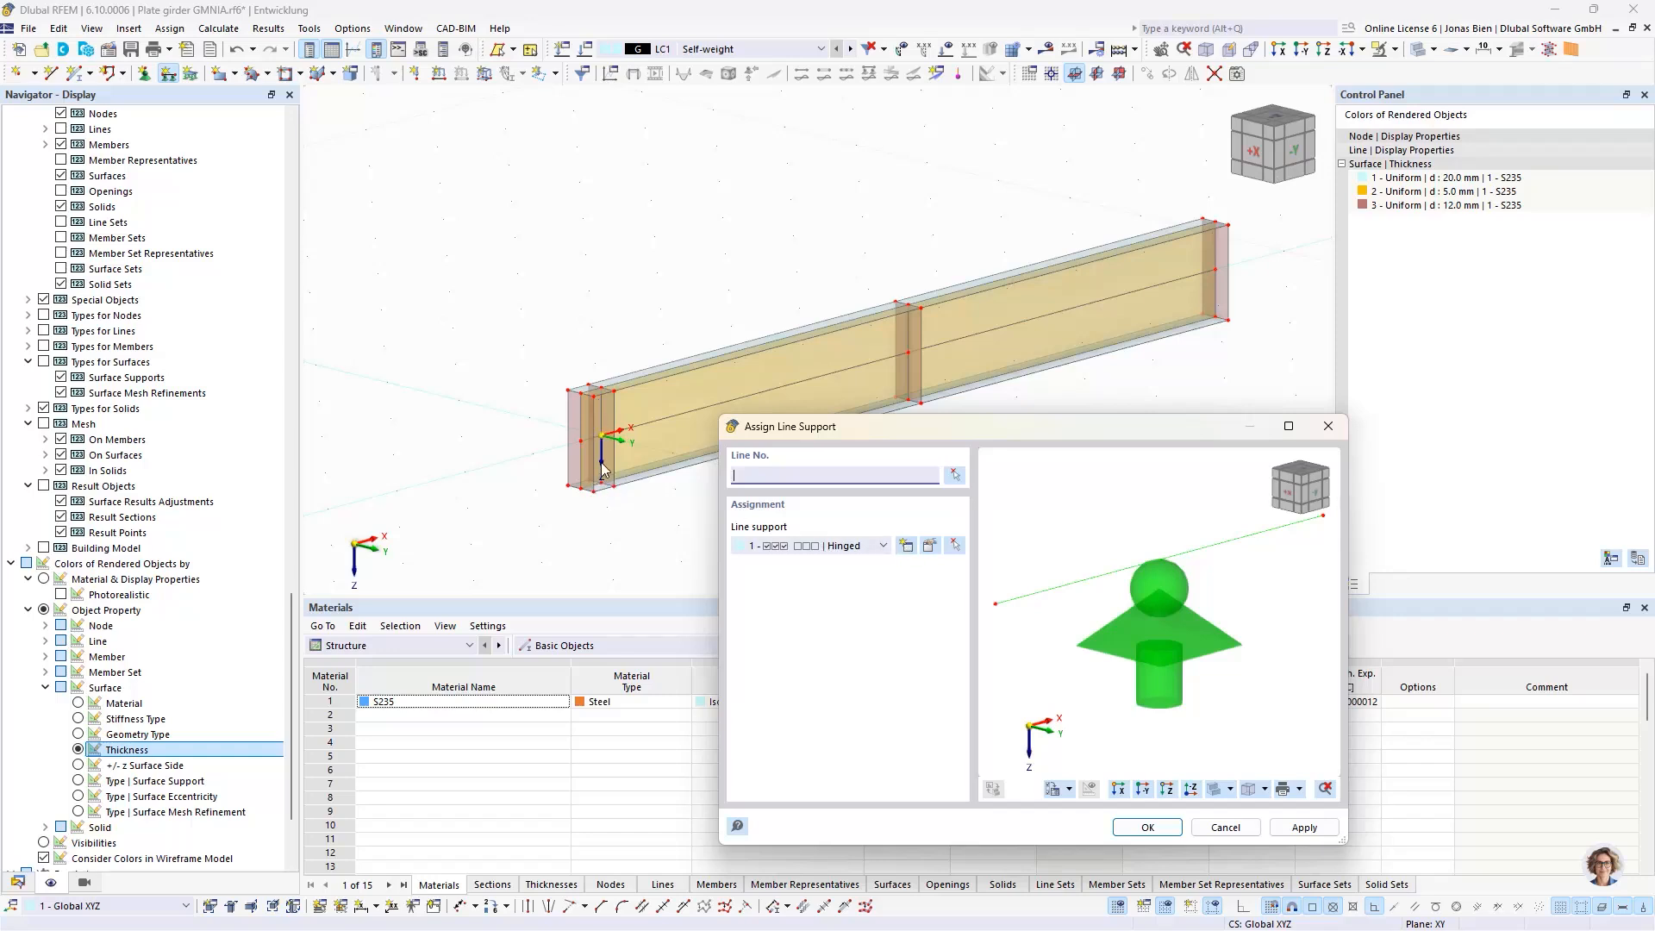
{"action": "left_click", "coordinate": [929, 546]}
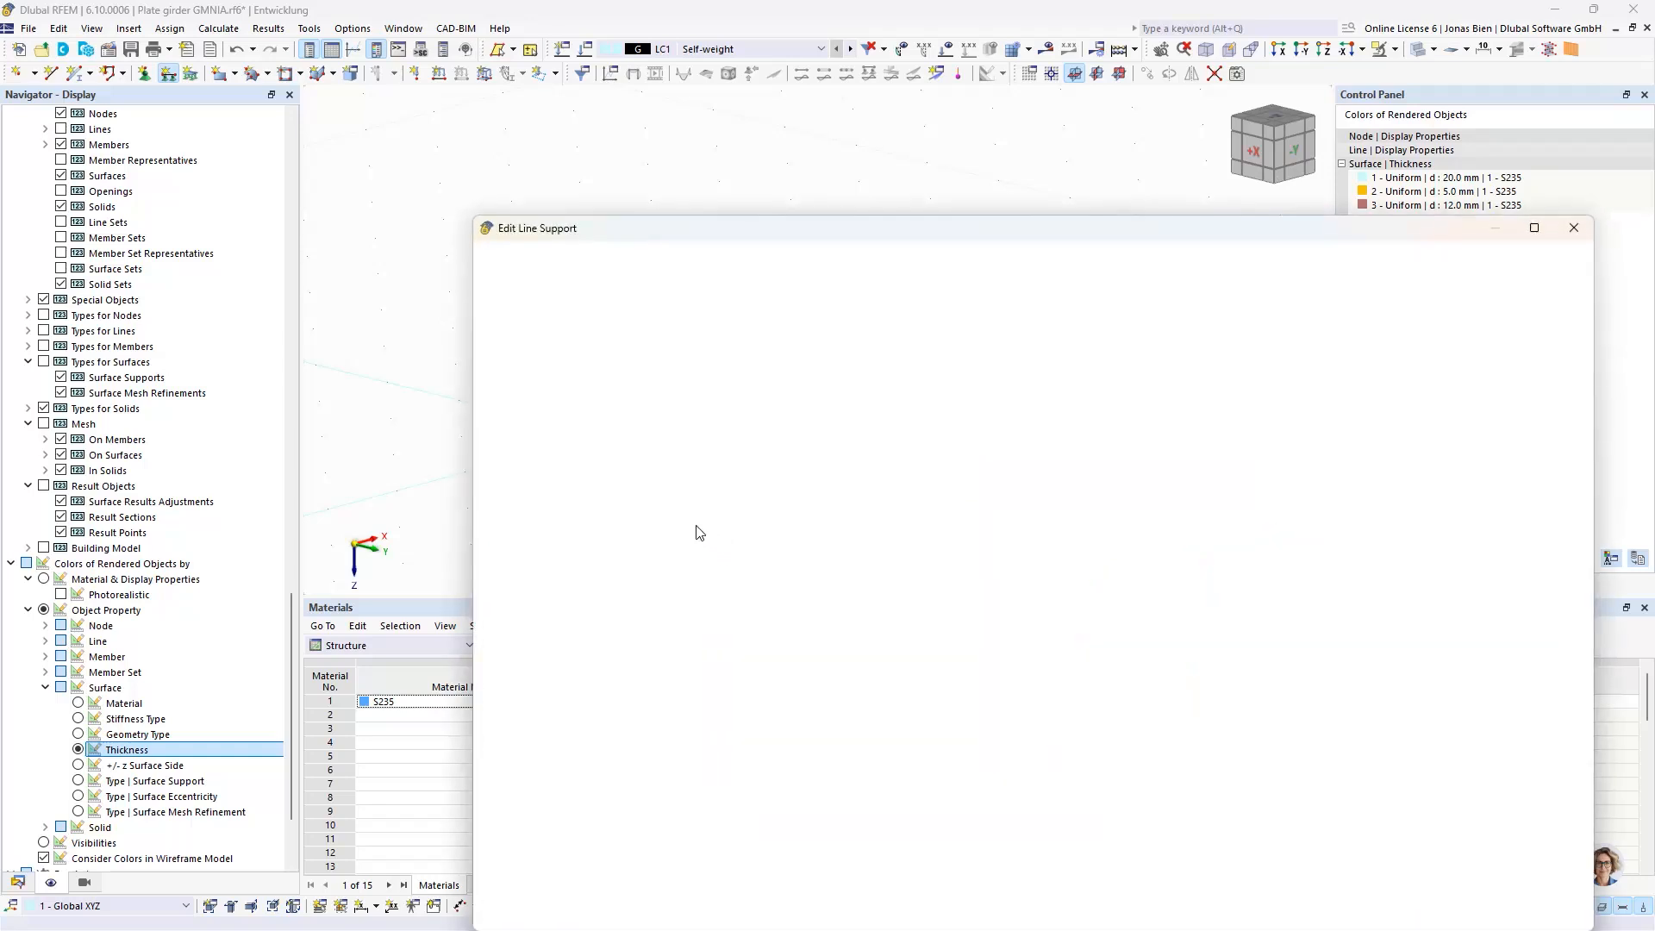
{"action": "left_click", "coordinate": [688, 421]}
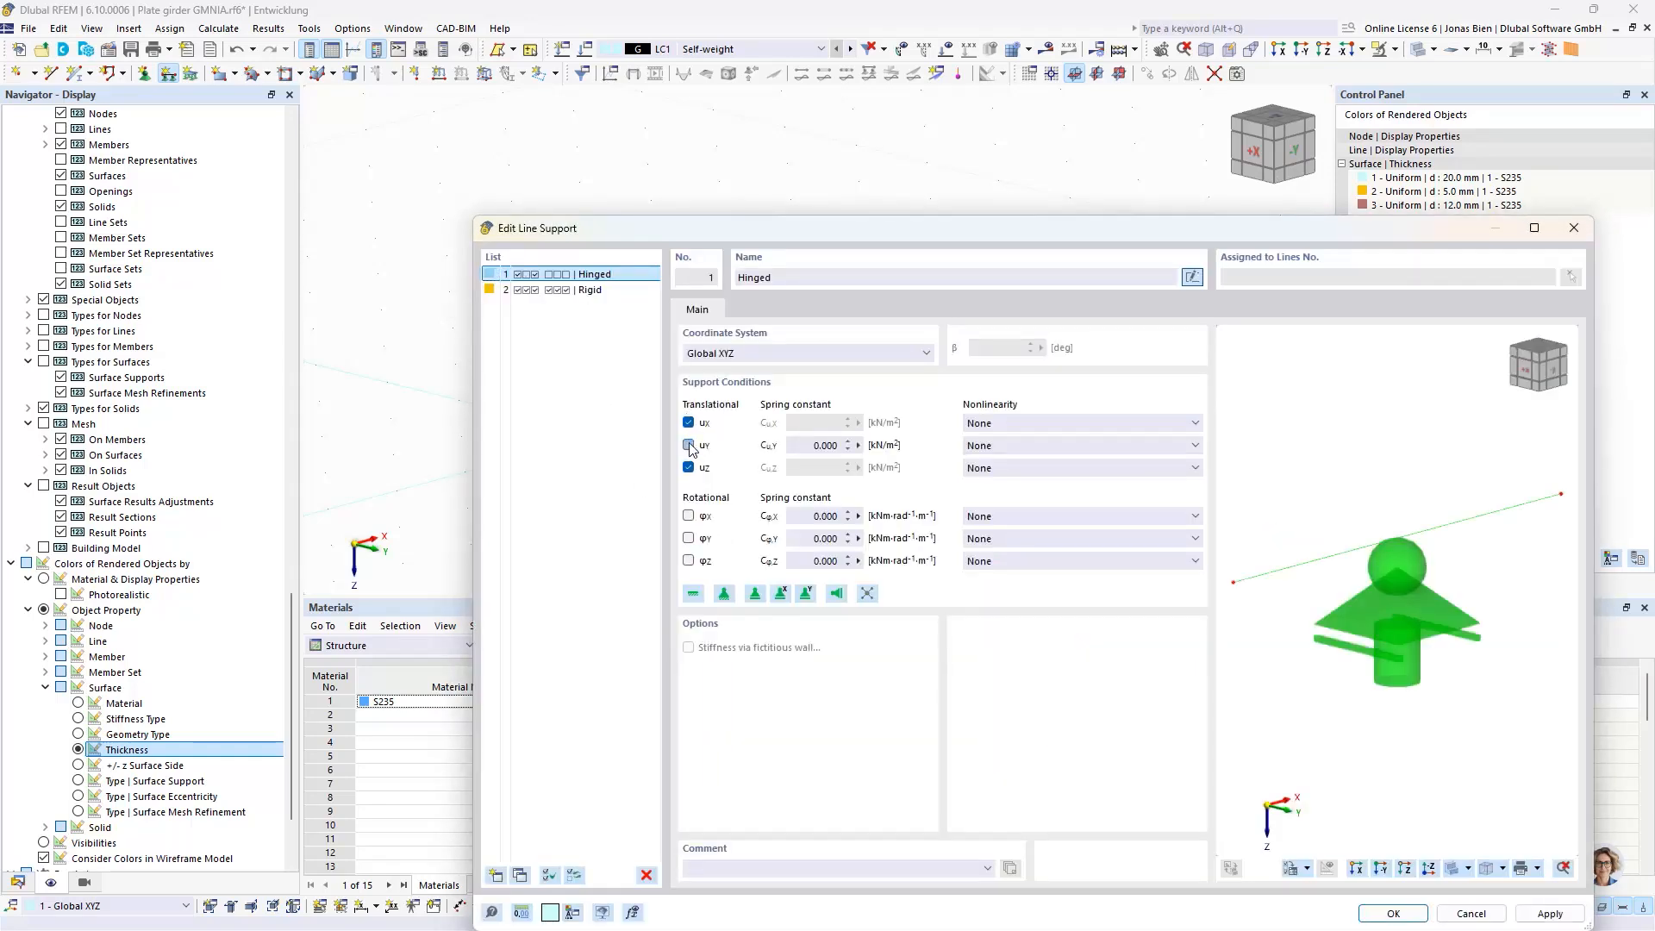
{"action": "left_click", "coordinate": [688, 445]}
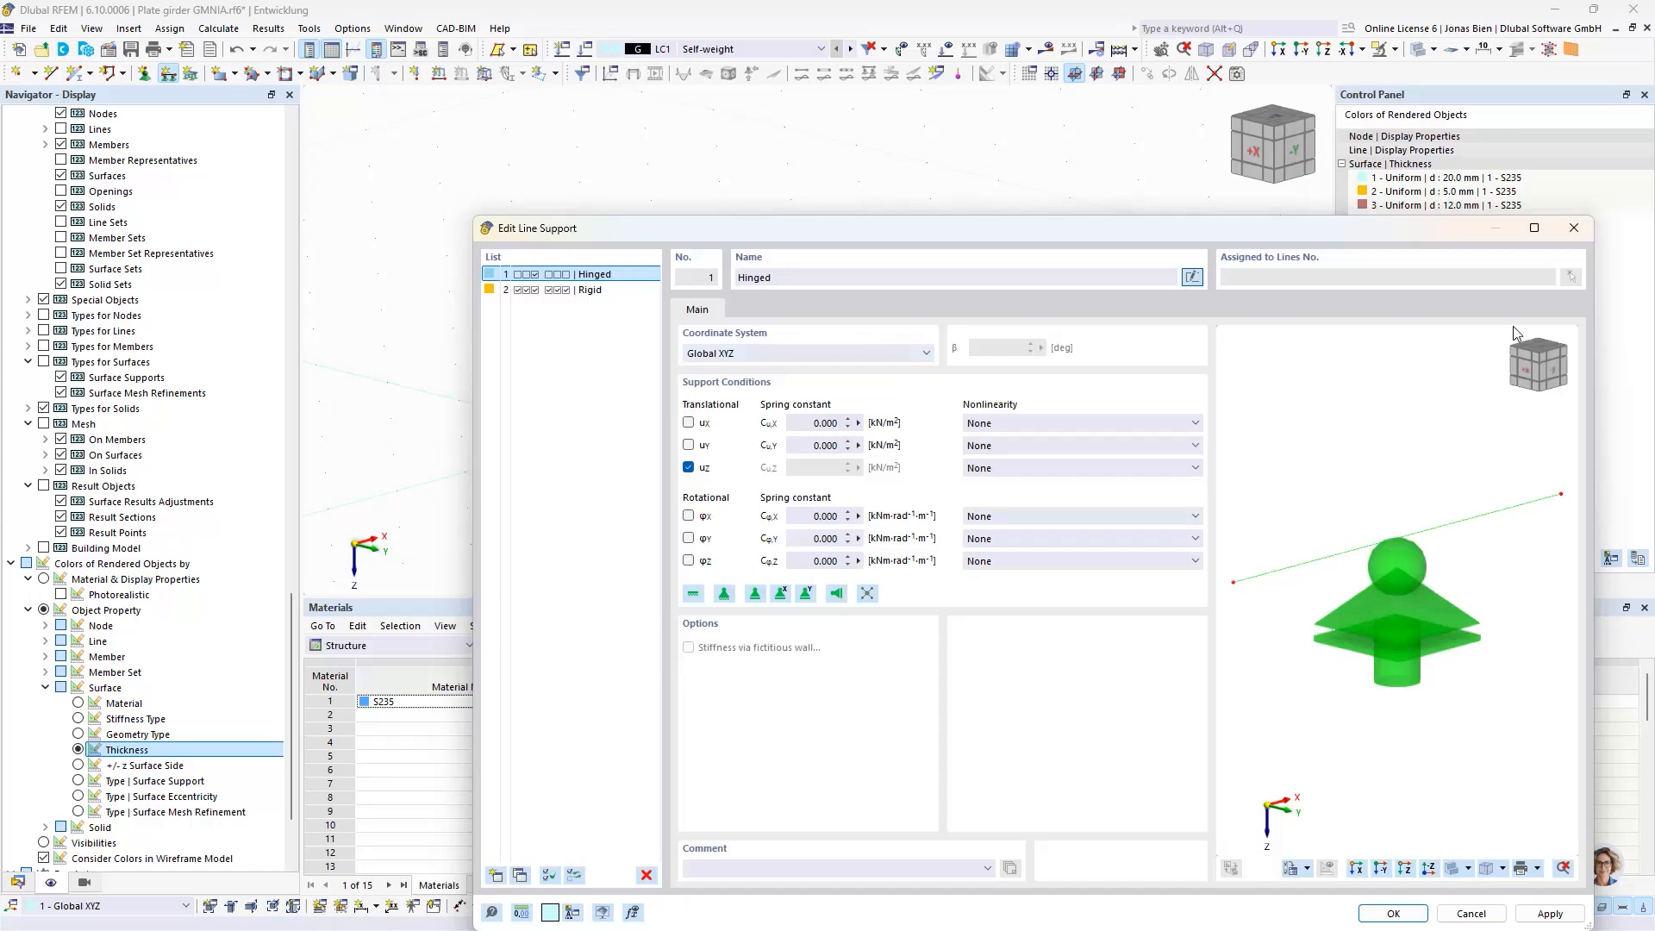
{"action": "left_click", "coordinate": [1393, 913]}
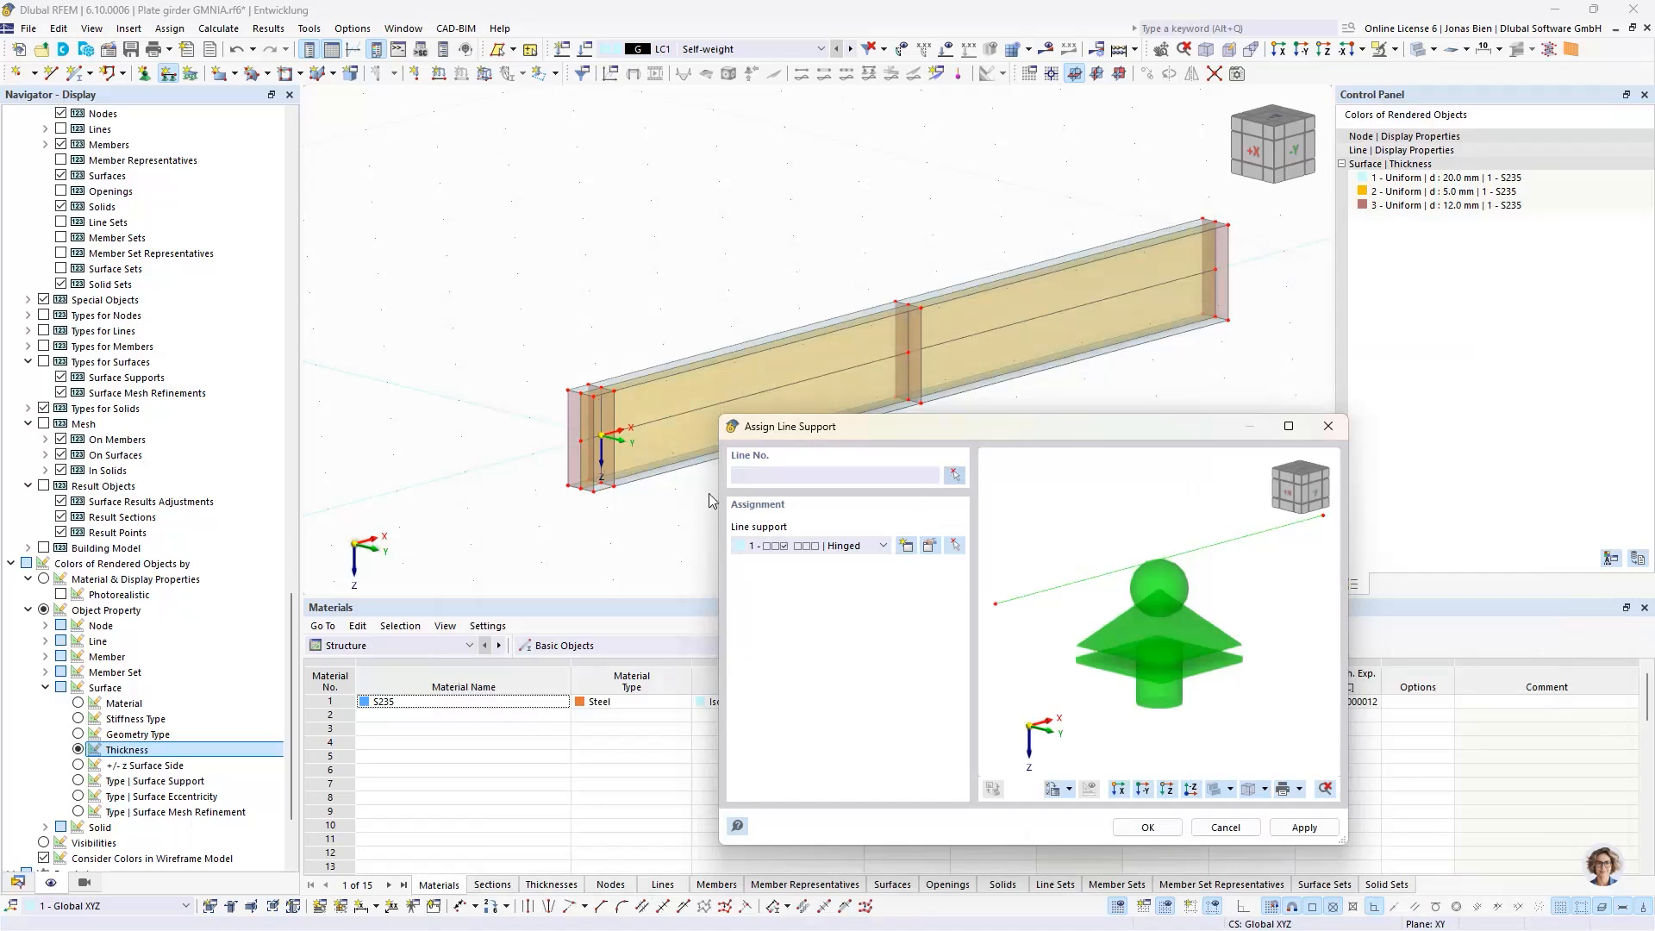
{"action": "left_click", "coordinate": [954, 474]}
{"action": "scroll", "coordinate": [573, 470], "scroll_direction": "up", "scroll_amount": 4}
{"action": "left_click", "coordinate": [573, 472]}
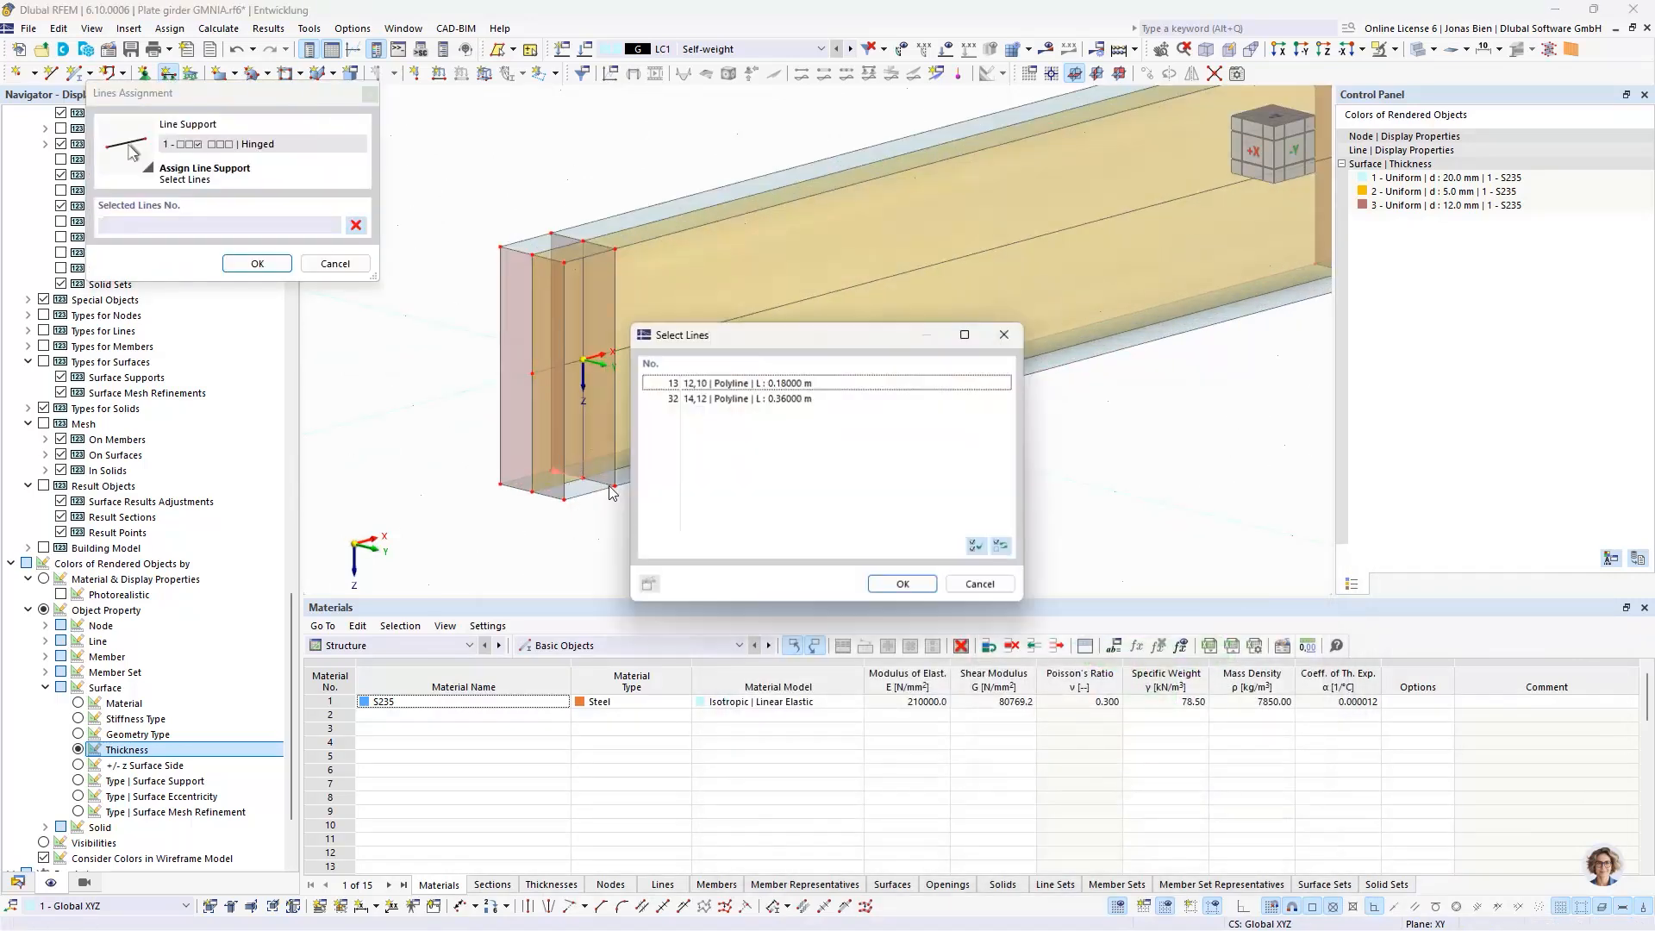
{"action": "left_click", "coordinate": [721, 386]}
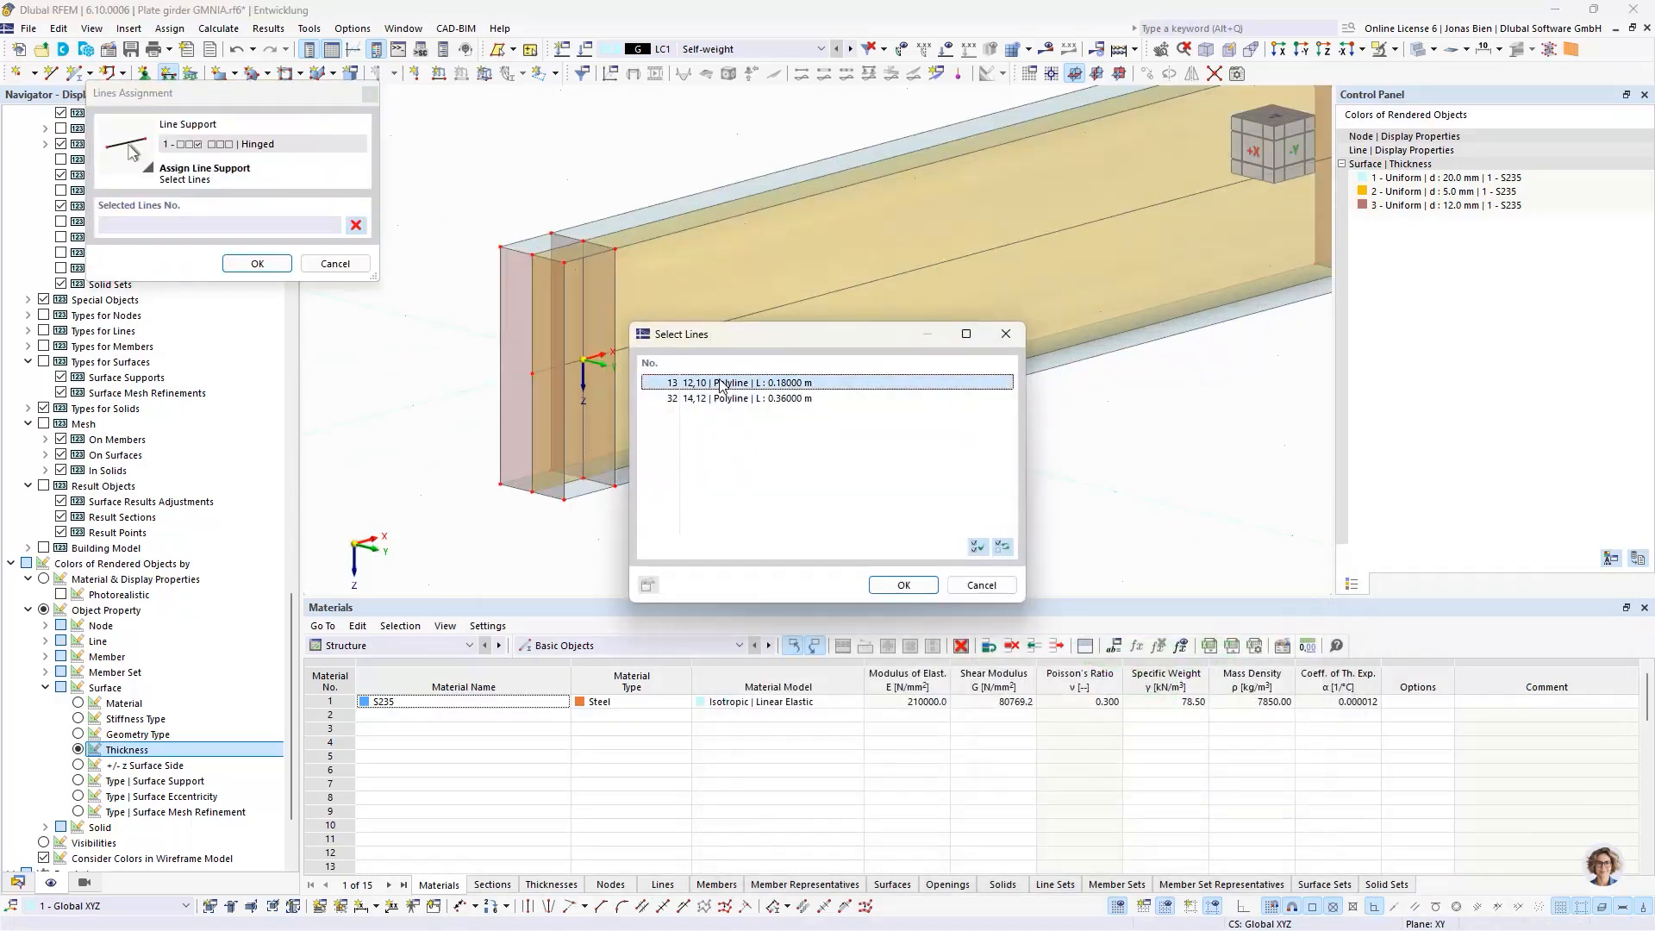
{"action": "left_click", "coordinate": [902, 585]}
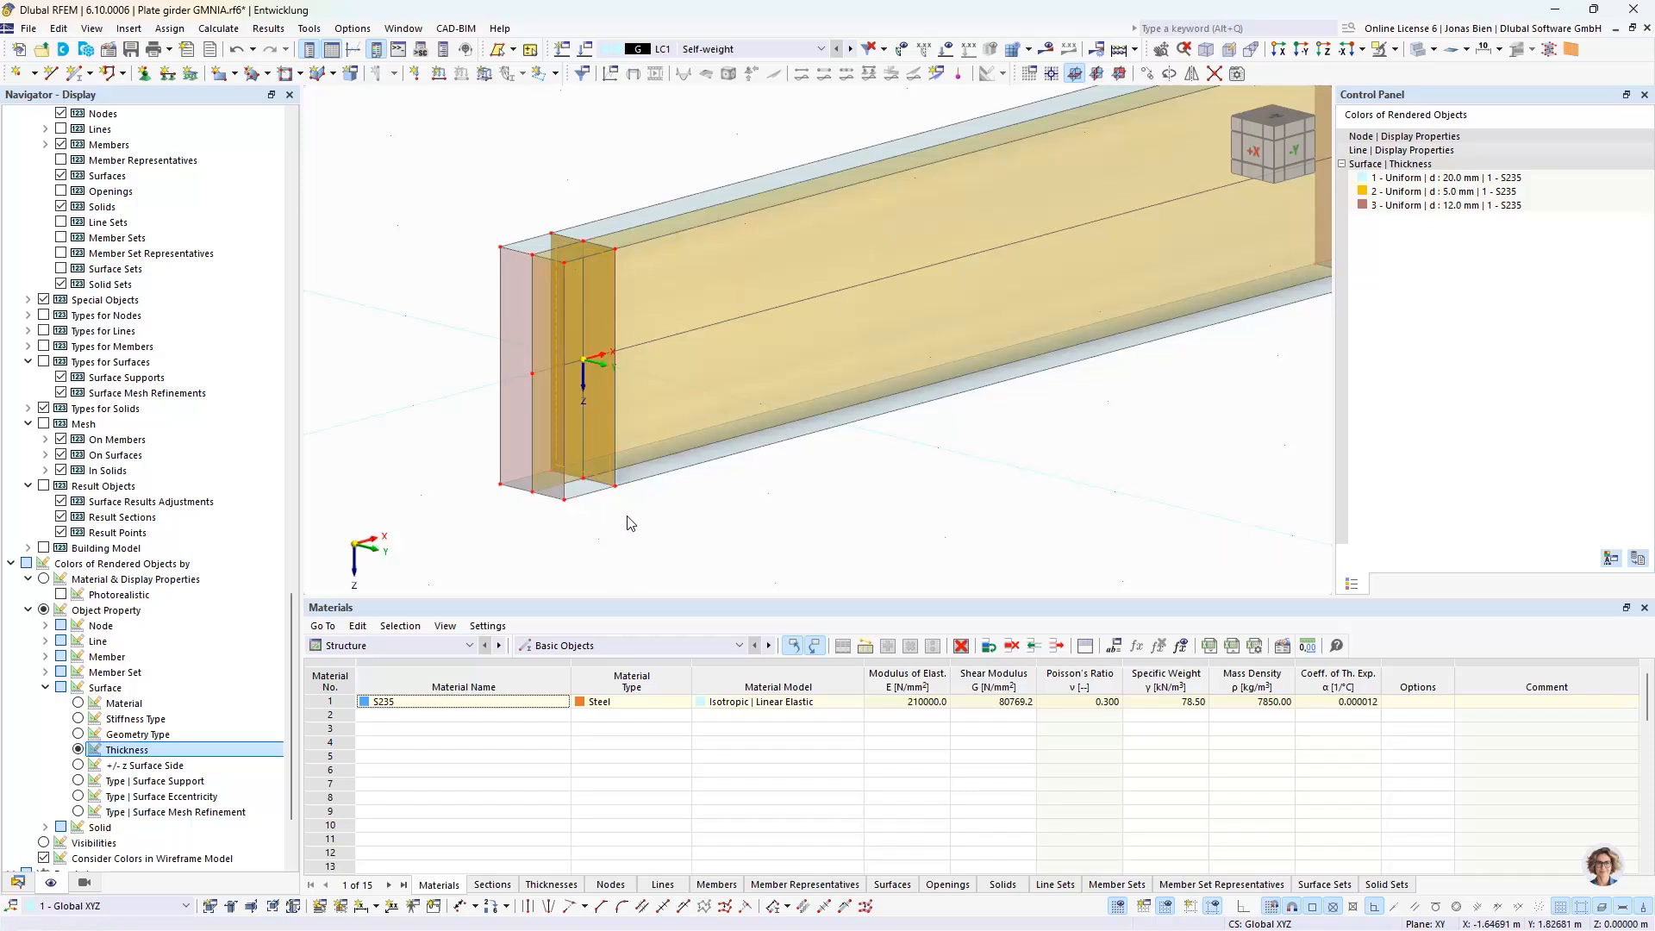
Step: Connect all lines and surfaces of the whole girder at their intersections
{"action": "scroll", "coordinate": [598, 491], "scroll_direction": "down", "scroll_amount": 1}
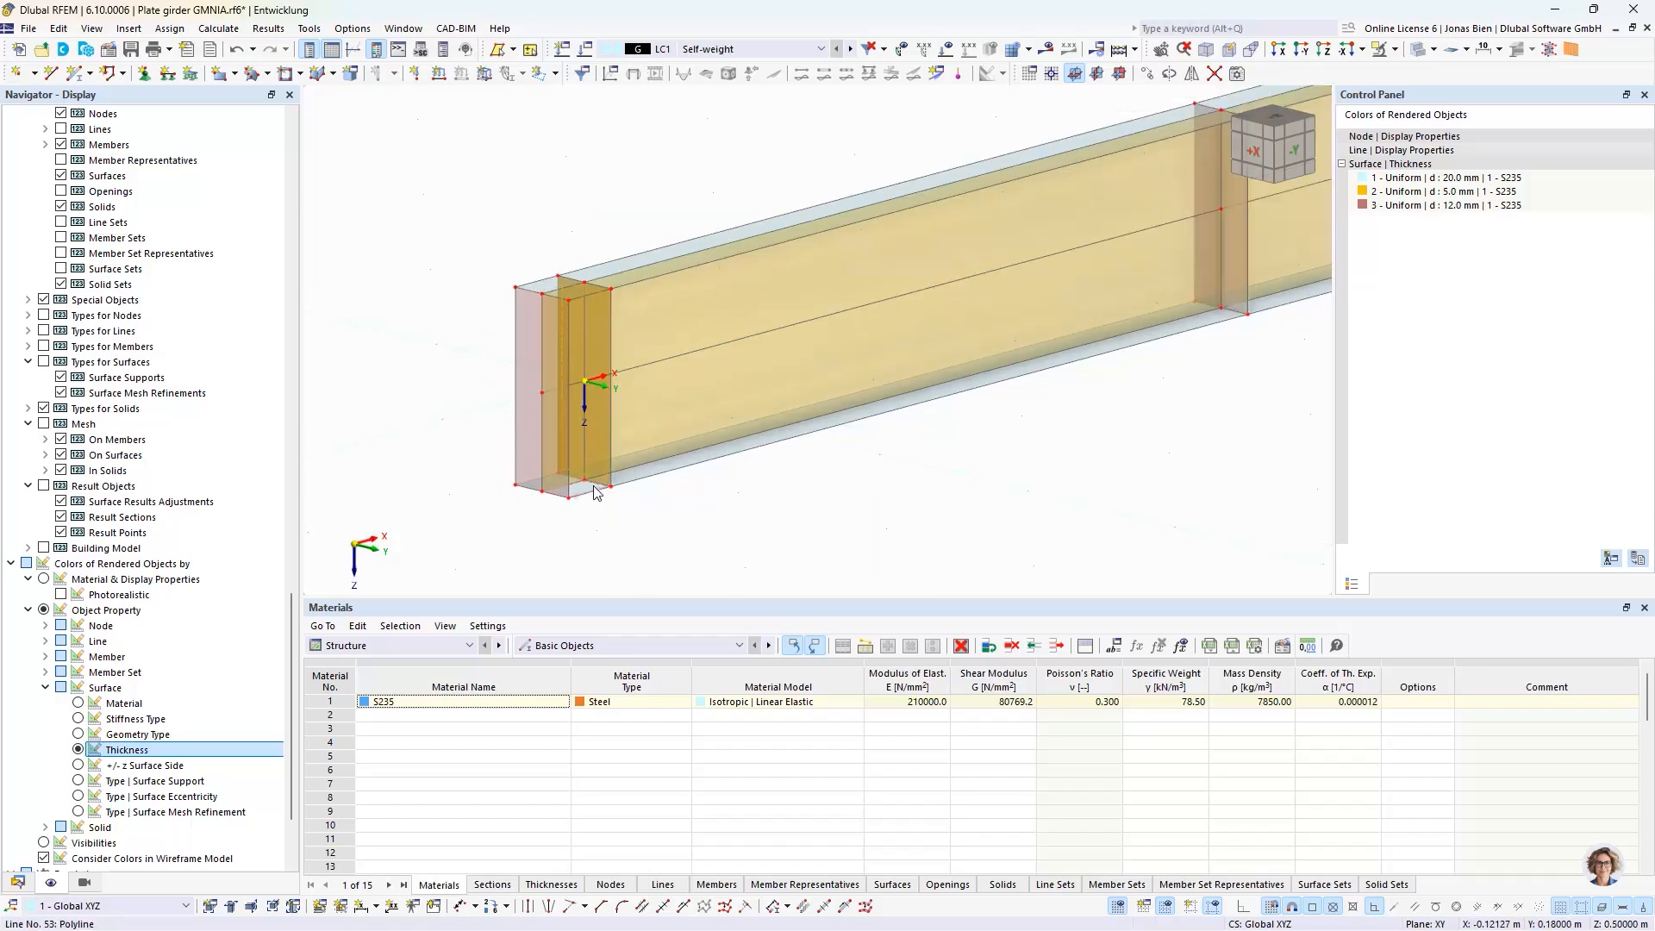
{"action": "scroll", "coordinate": [843, 497], "scroll_direction": "down", "scroll_amount": 2}
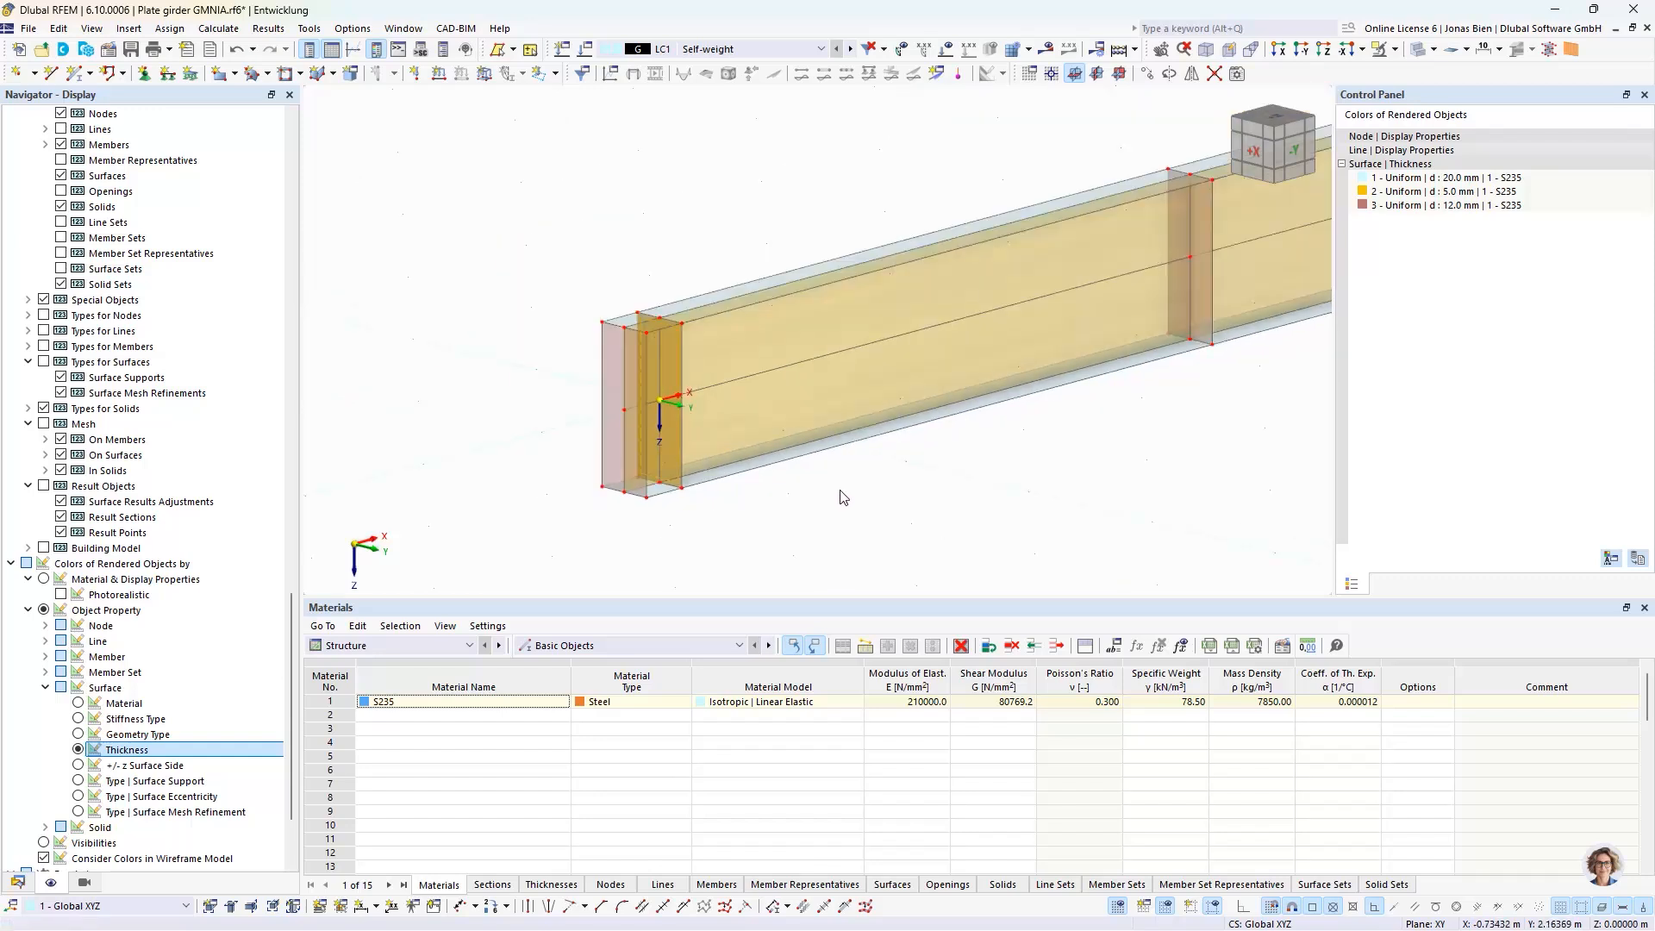
{"action": "scroll", "coordinate": [843, 497], "scroll_direction": "down", "scroll_amount": 3}
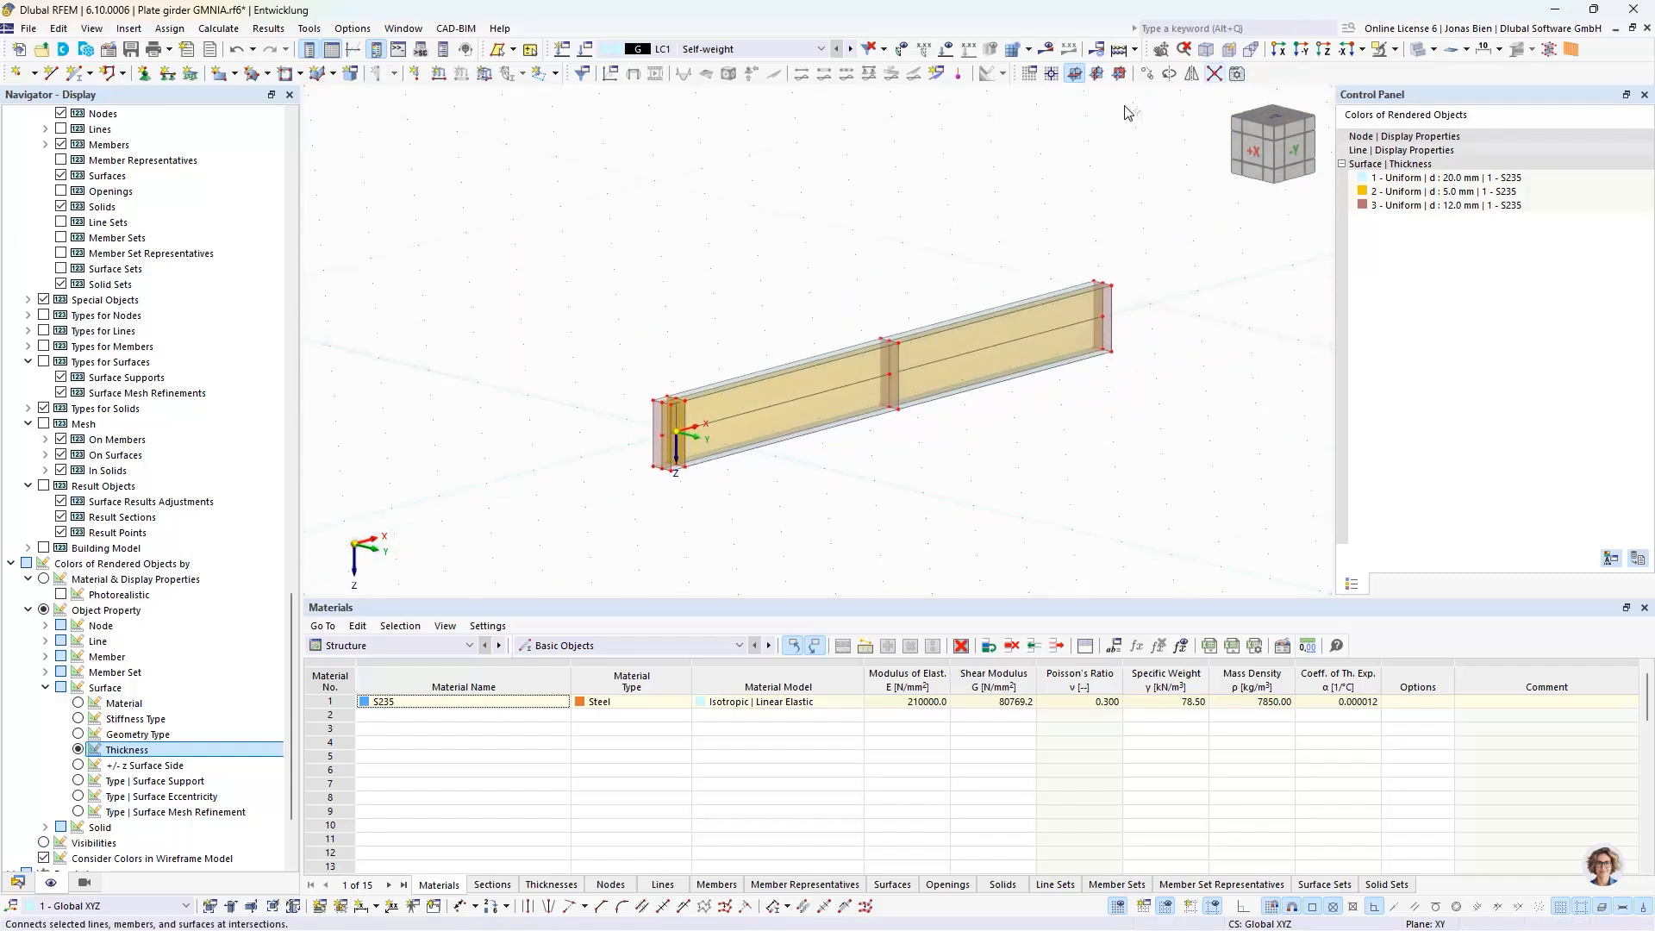
{"action": "left_click_drag", "start_coordinate": [533, 235], "coordinate": [1282, 545]}
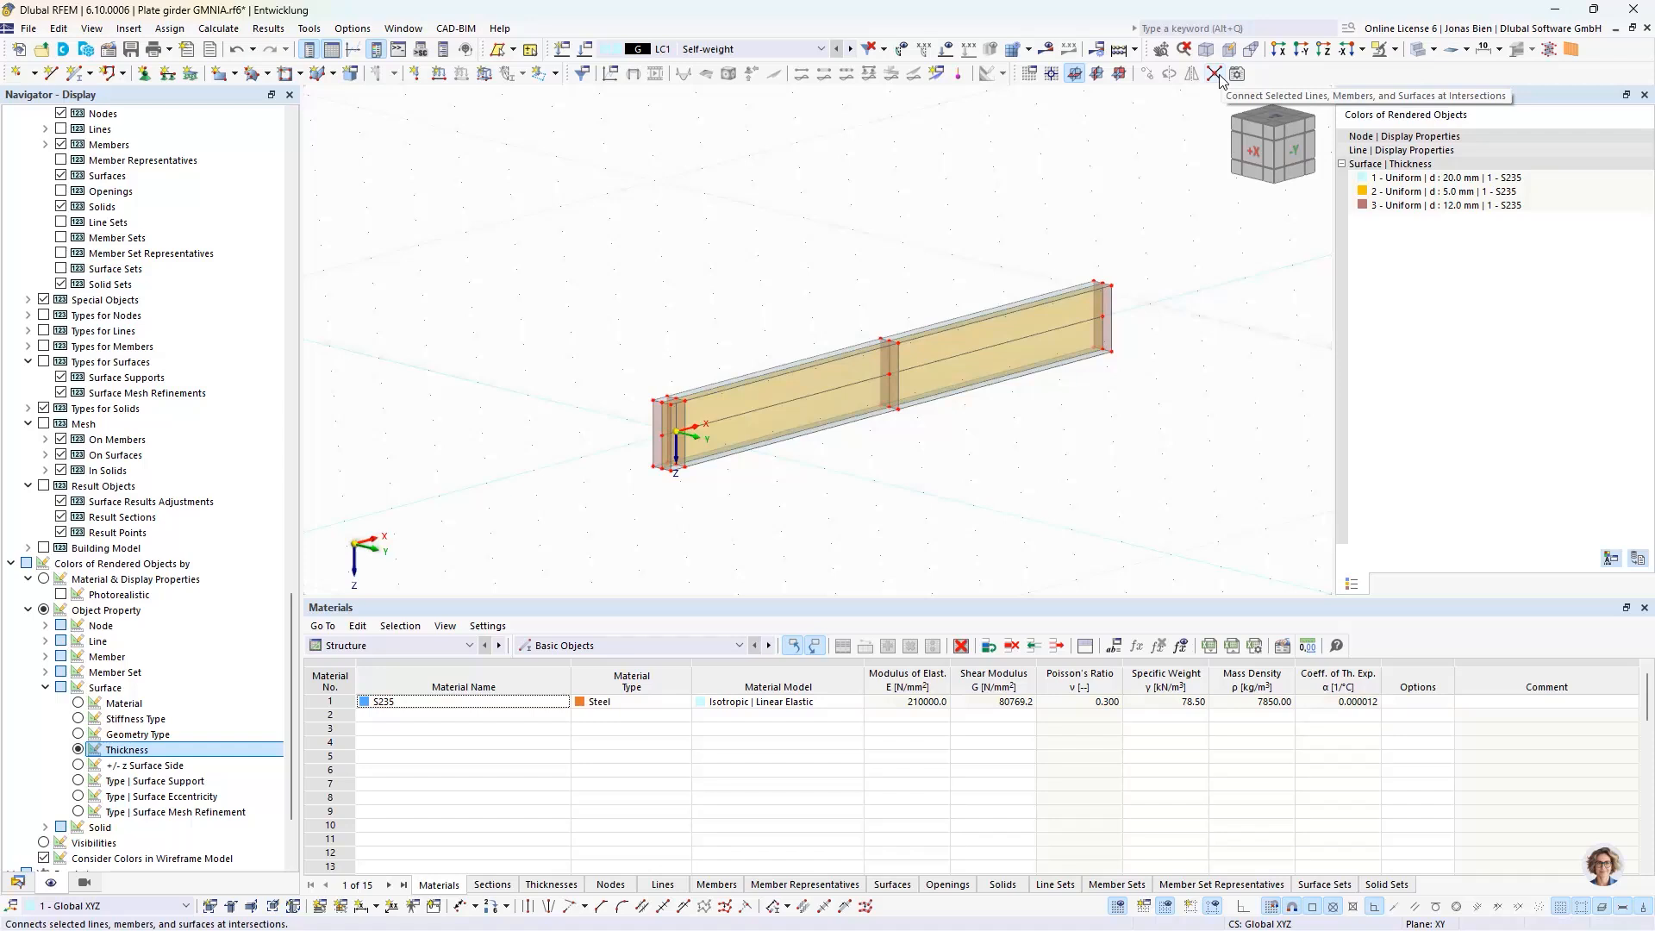
Step: Assign the Hinged line support to both halves of the stiffener's lower edge at X = 0 (lines 32 and 62)
{"action": "scroll", "coordinate": [690, 454], "scroll_direction": "up", "scroll_amount": 5}
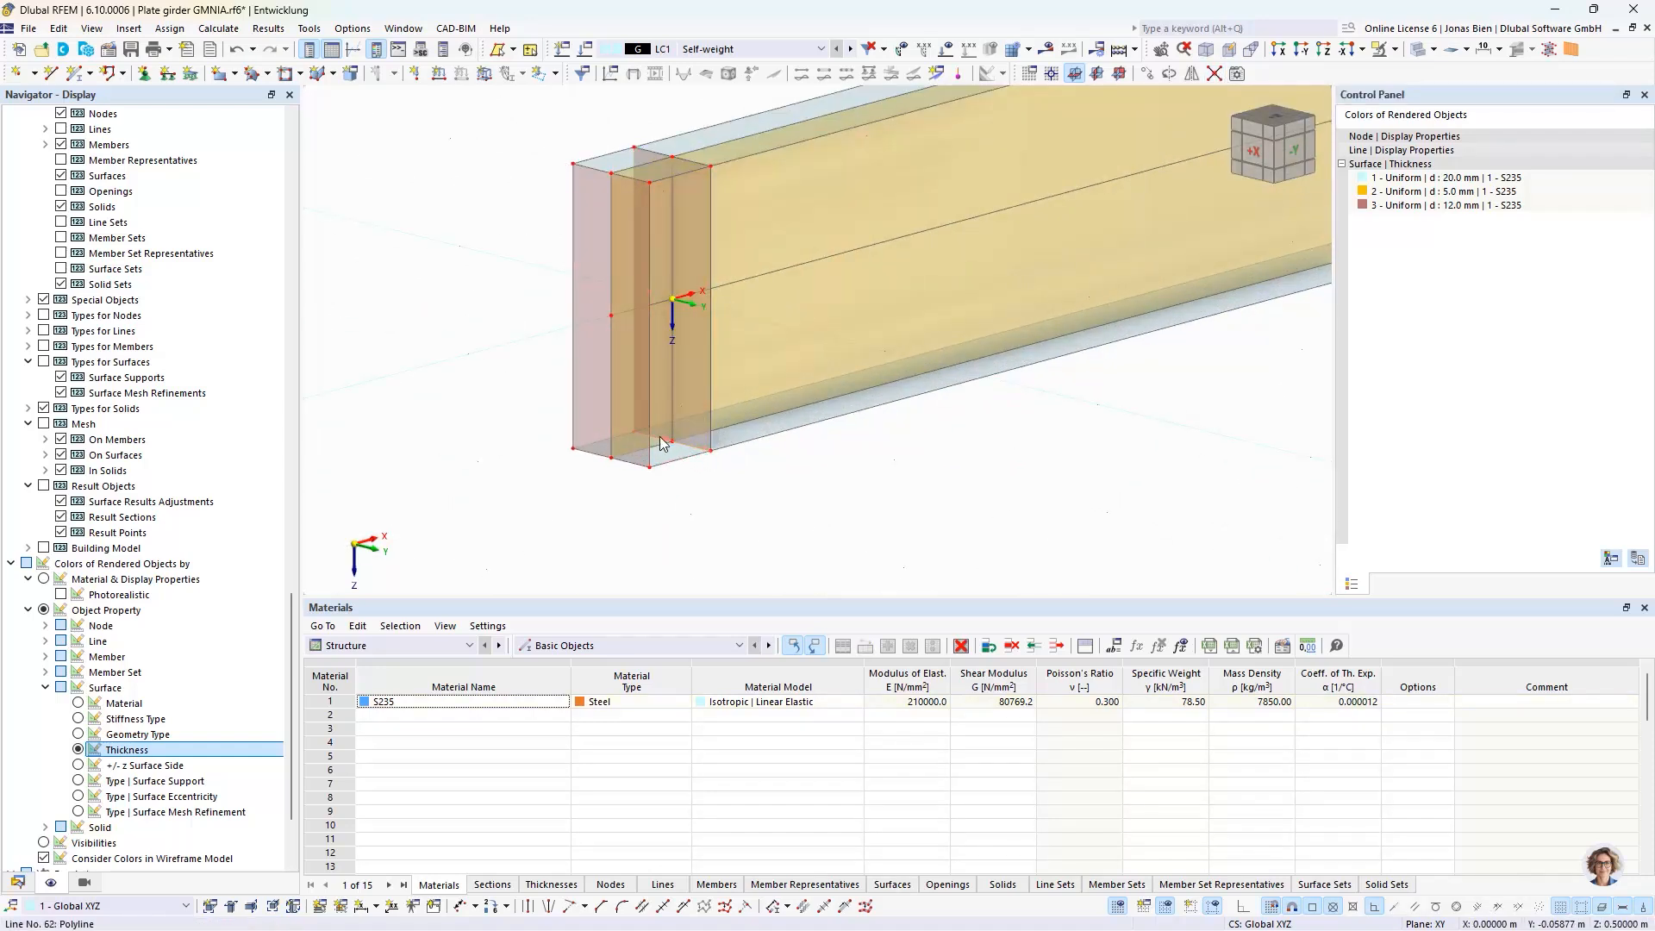
{"action": "left_click", "coordinate": [168, 73]}
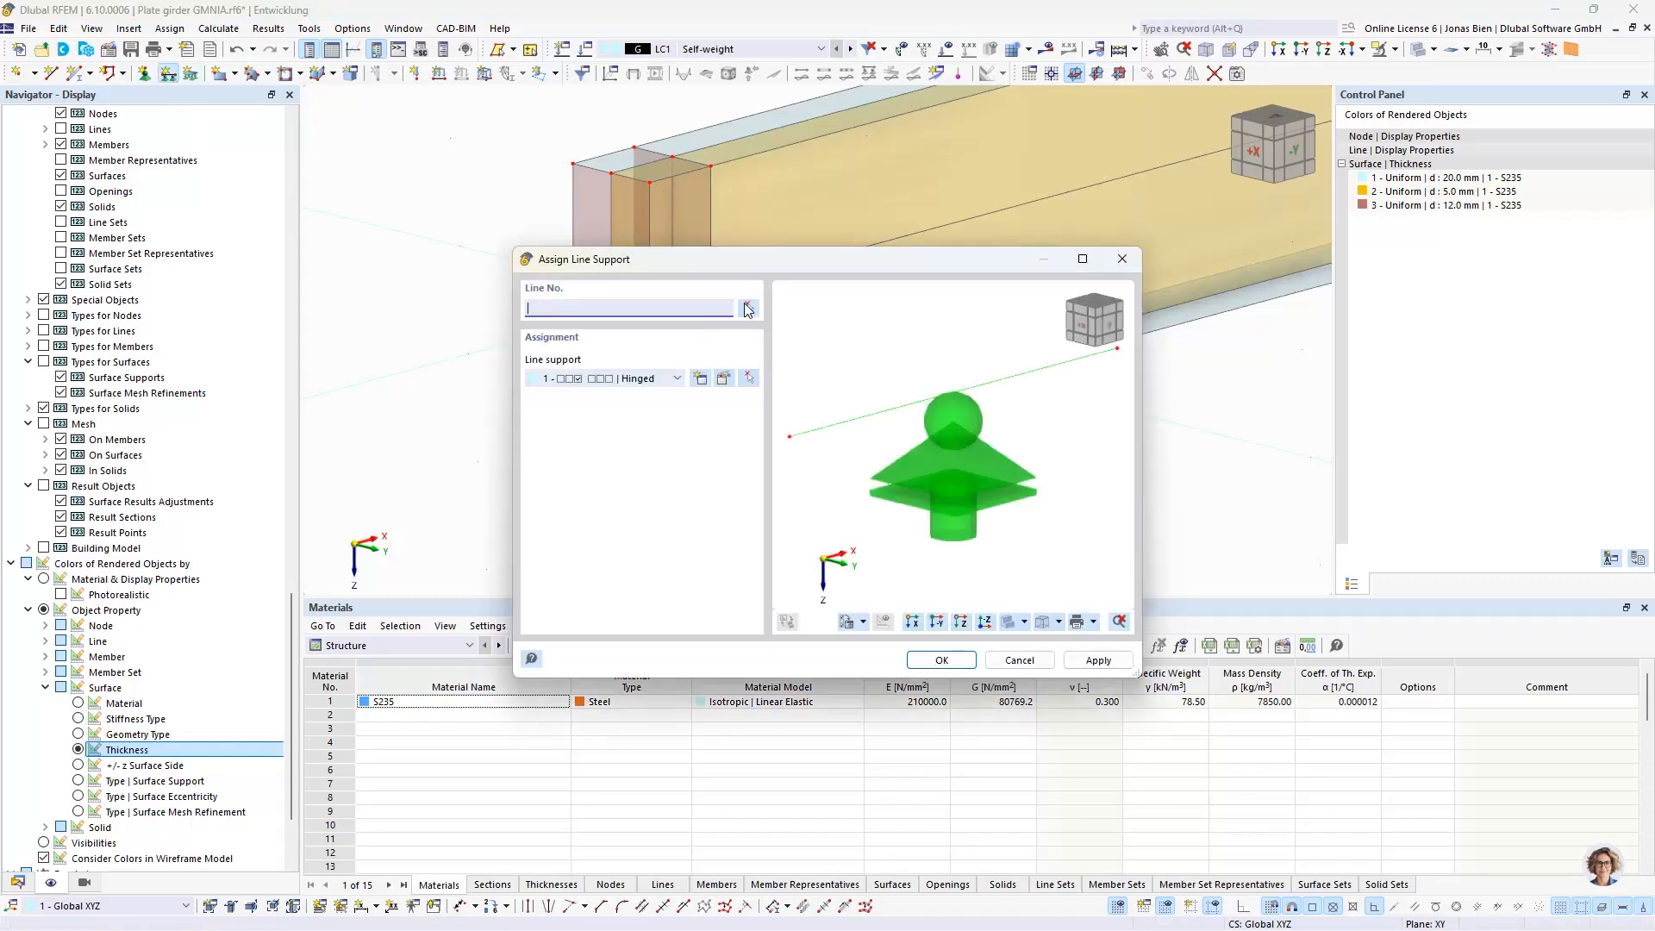
{"action": "left_click", "coordinate": [747, 311]}
{"action": "scroll", "coordinate": [703, 436], "scroll_direction": "up", "scroll_amount": 3}
{"action": "left_click", "coordinate": [700, 449]}
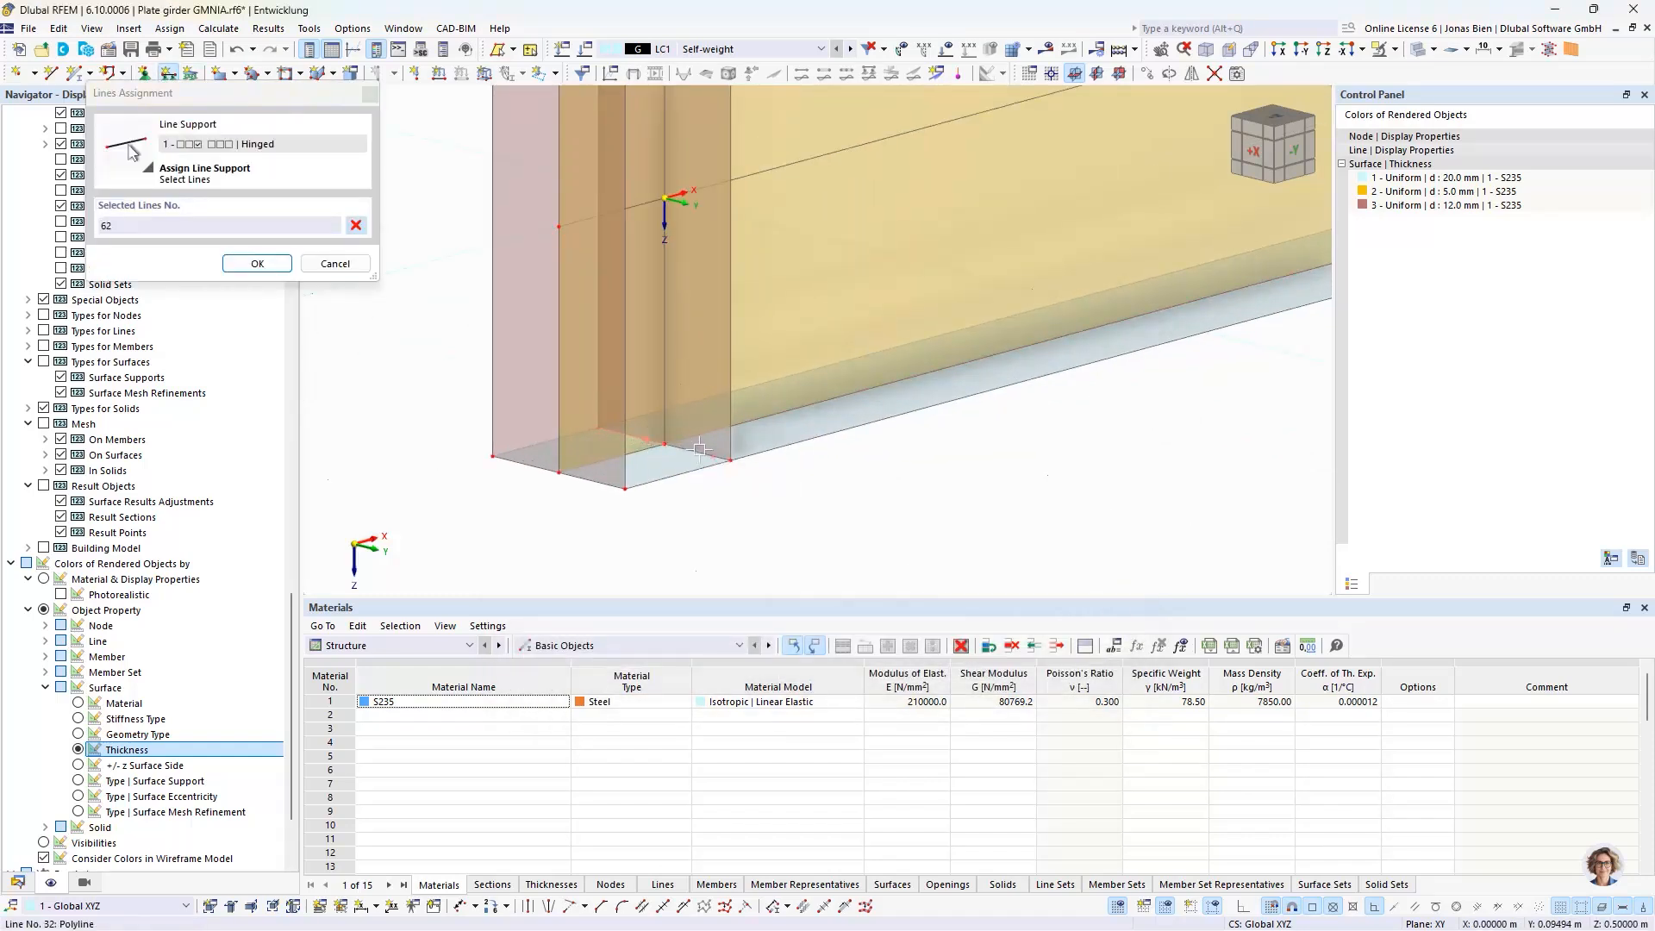
{"action": "left_click", "coordinate": [700, 449]}
{"action": "left_click", "coordinate": [257, 264]}
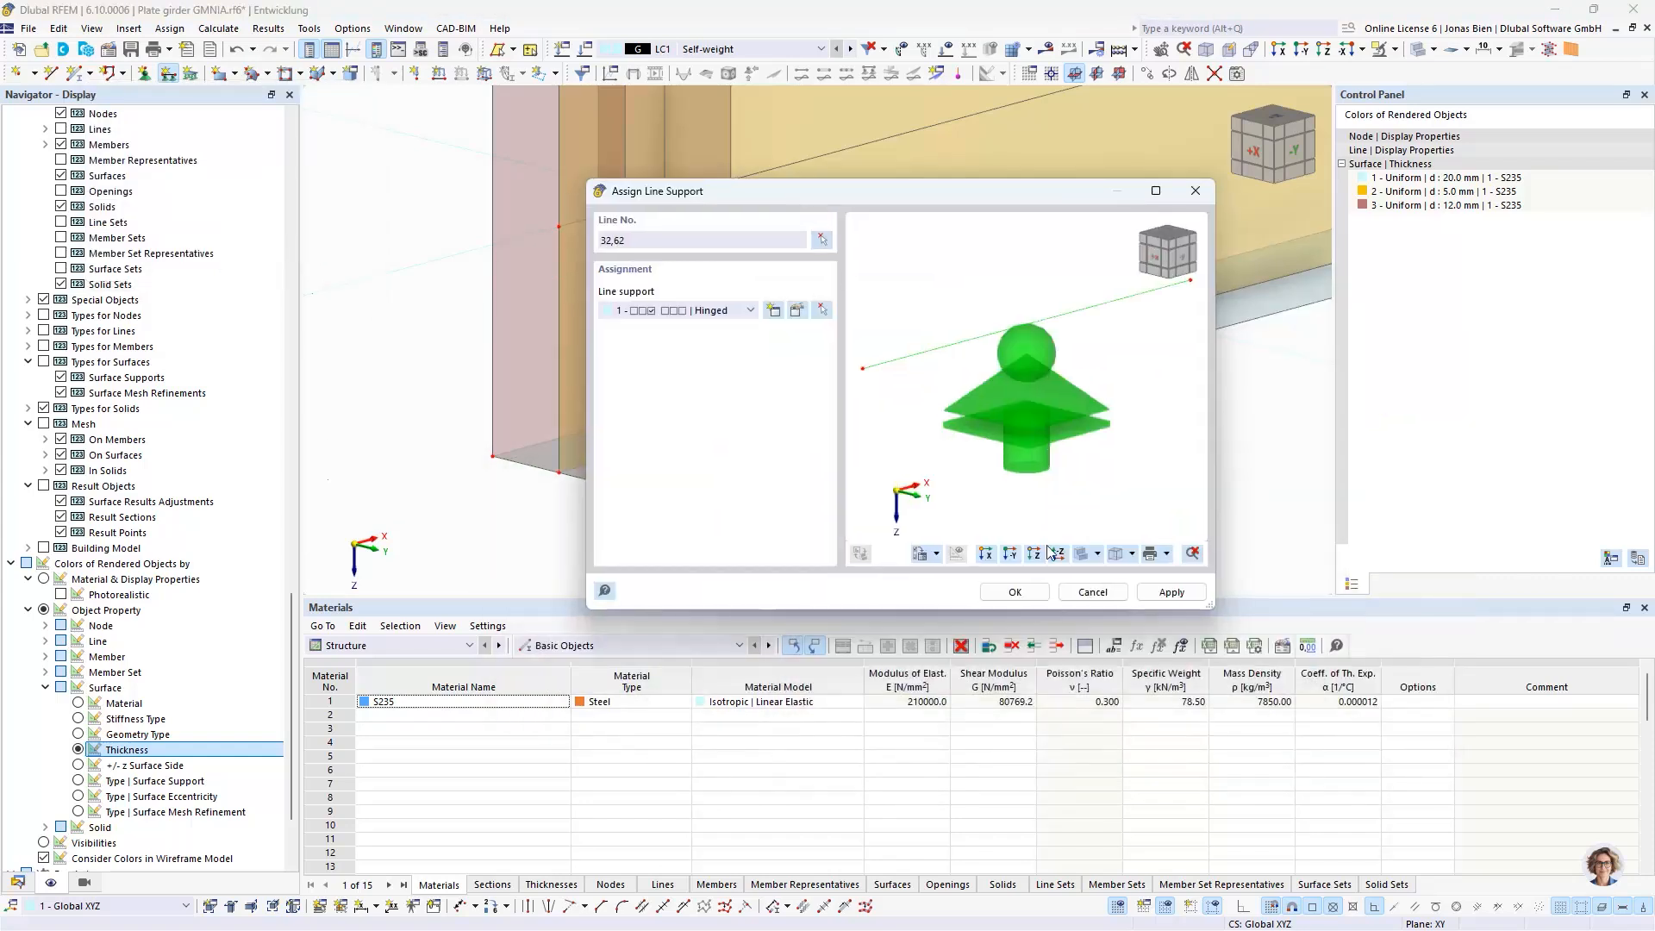
{"action": "left_click", "coordinate": [1017, 599]}
Step: Start assigning a nodal support and edit the Hinged type by releasing uX, uZ and φZ, leaving only uY restrained
{"action": "scroll", "coordinate": [931, 509], "scroll_direction": "down", "scroll_amount": 2}
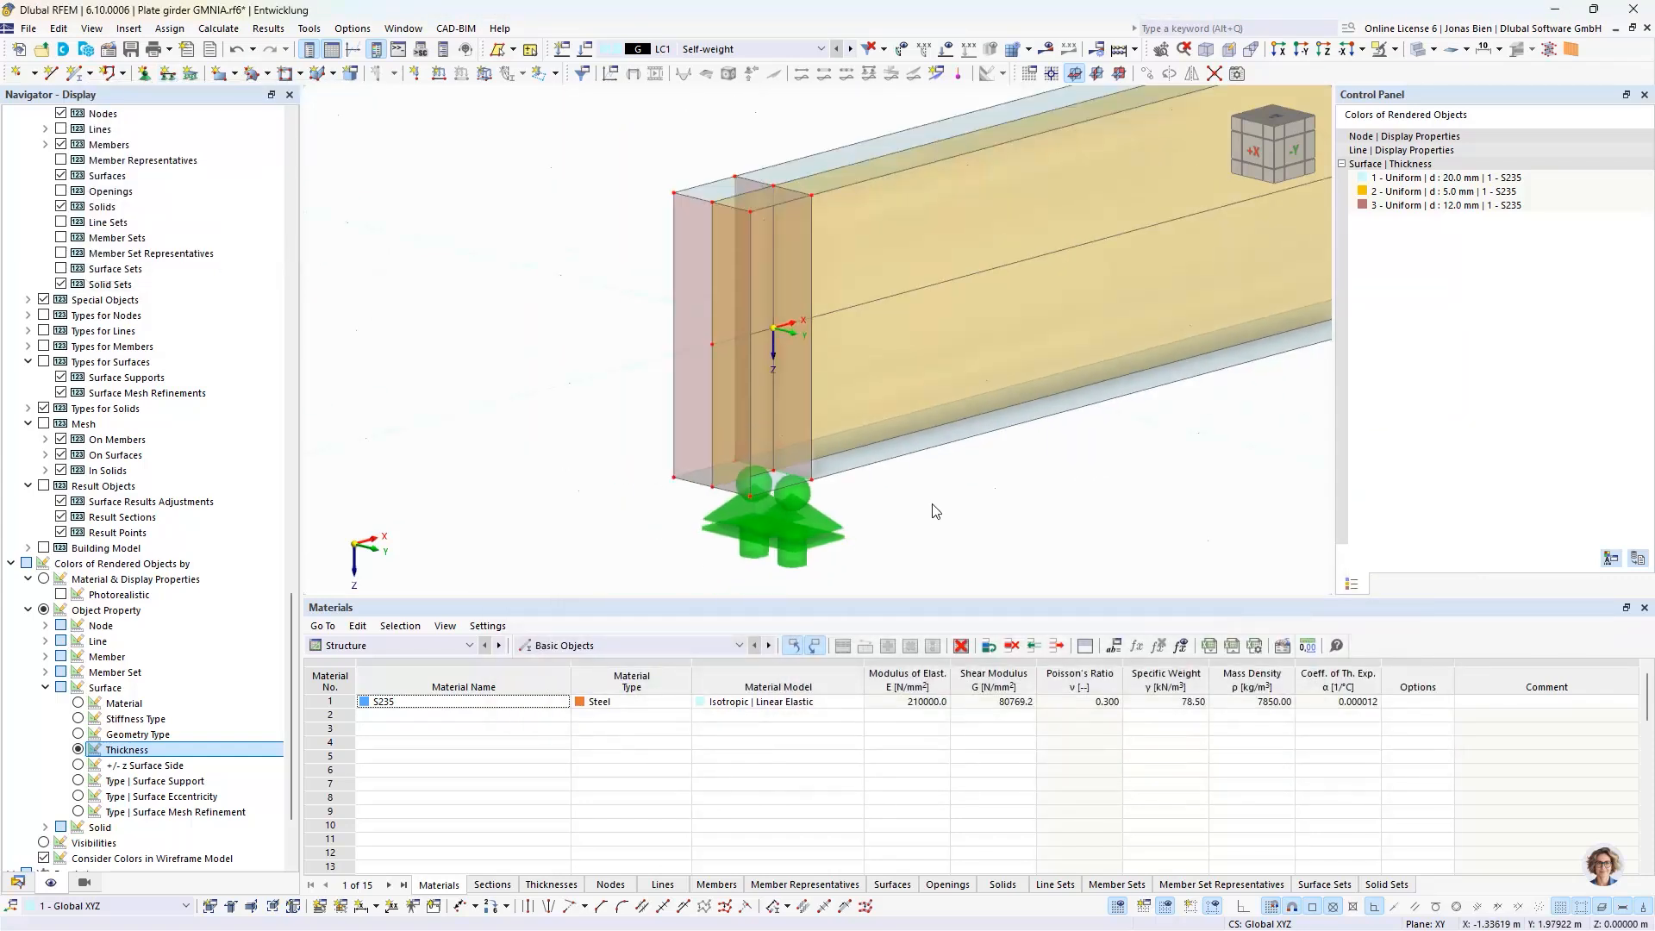
{"action": "scroll", "coordinate": [970, 487], "scroll_direction": "down", "scroll_amount": 2}
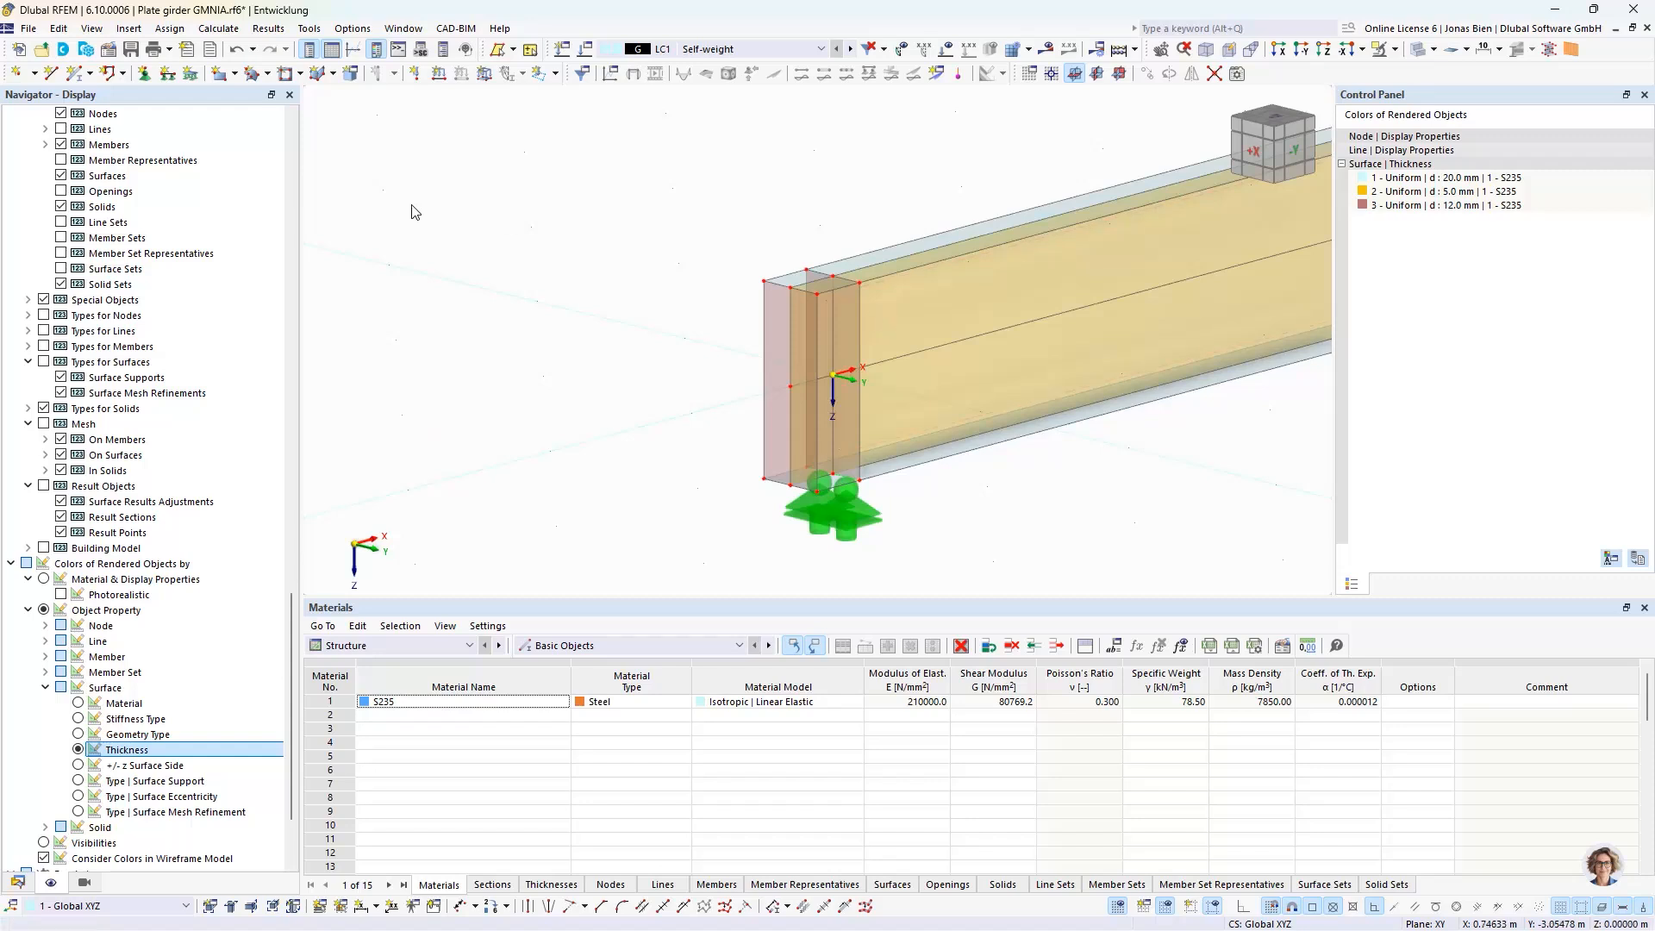
{"action": "left_click", "coordinate": [144, 72]}
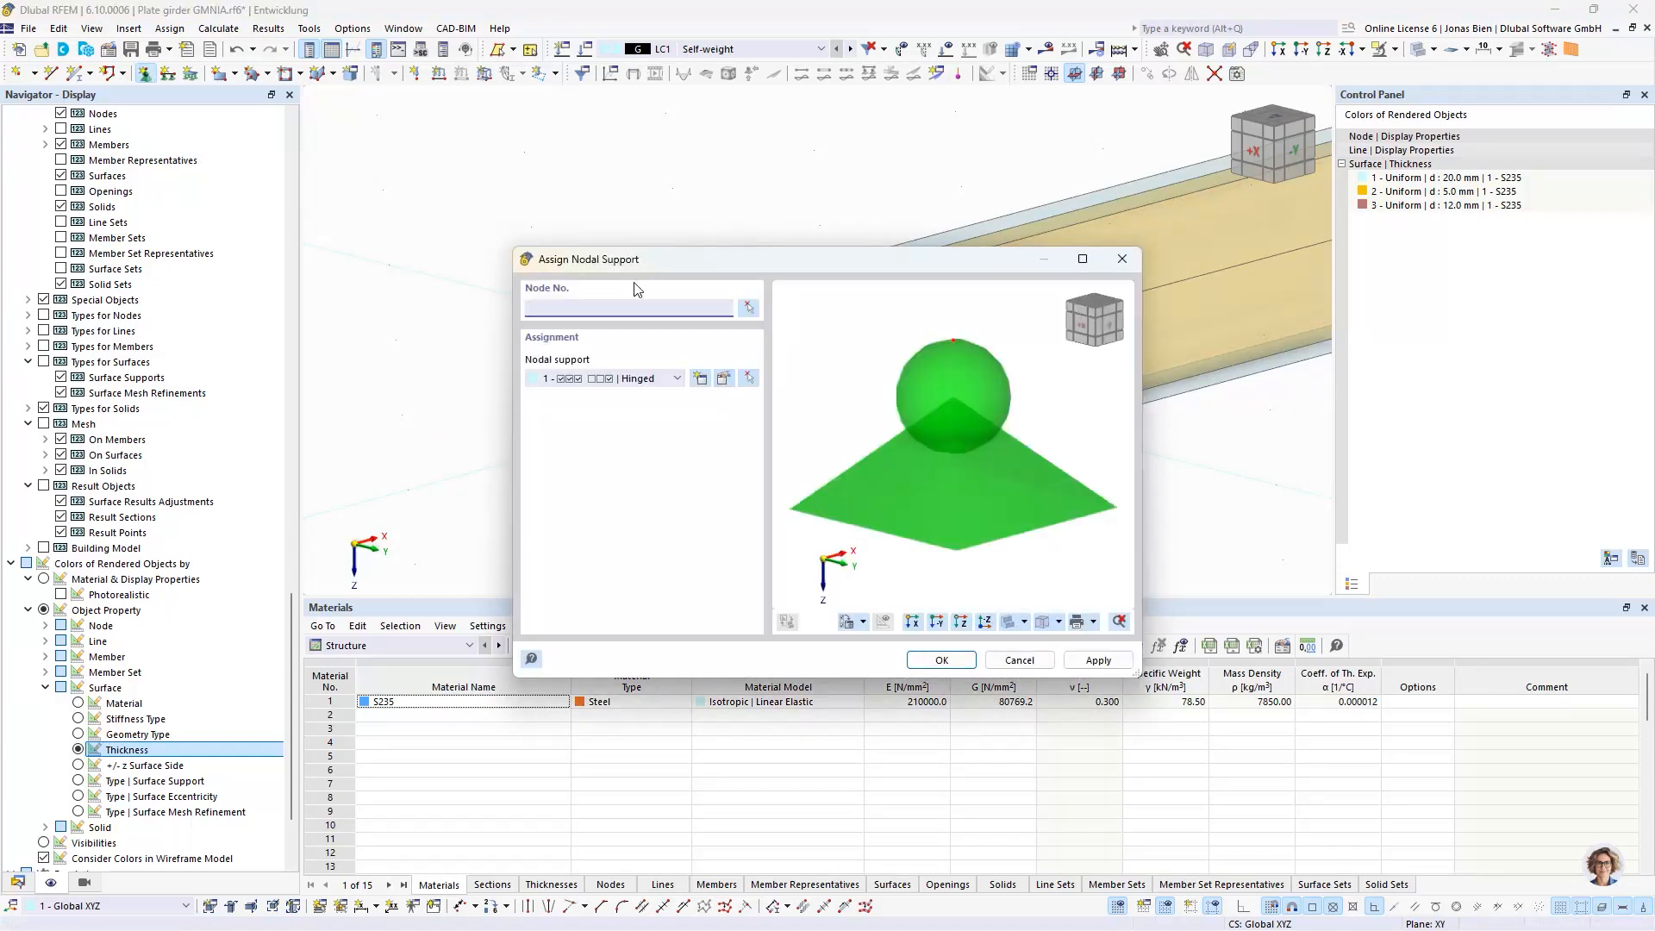
{"action": "left_click", "coordinate": [726, 379]}
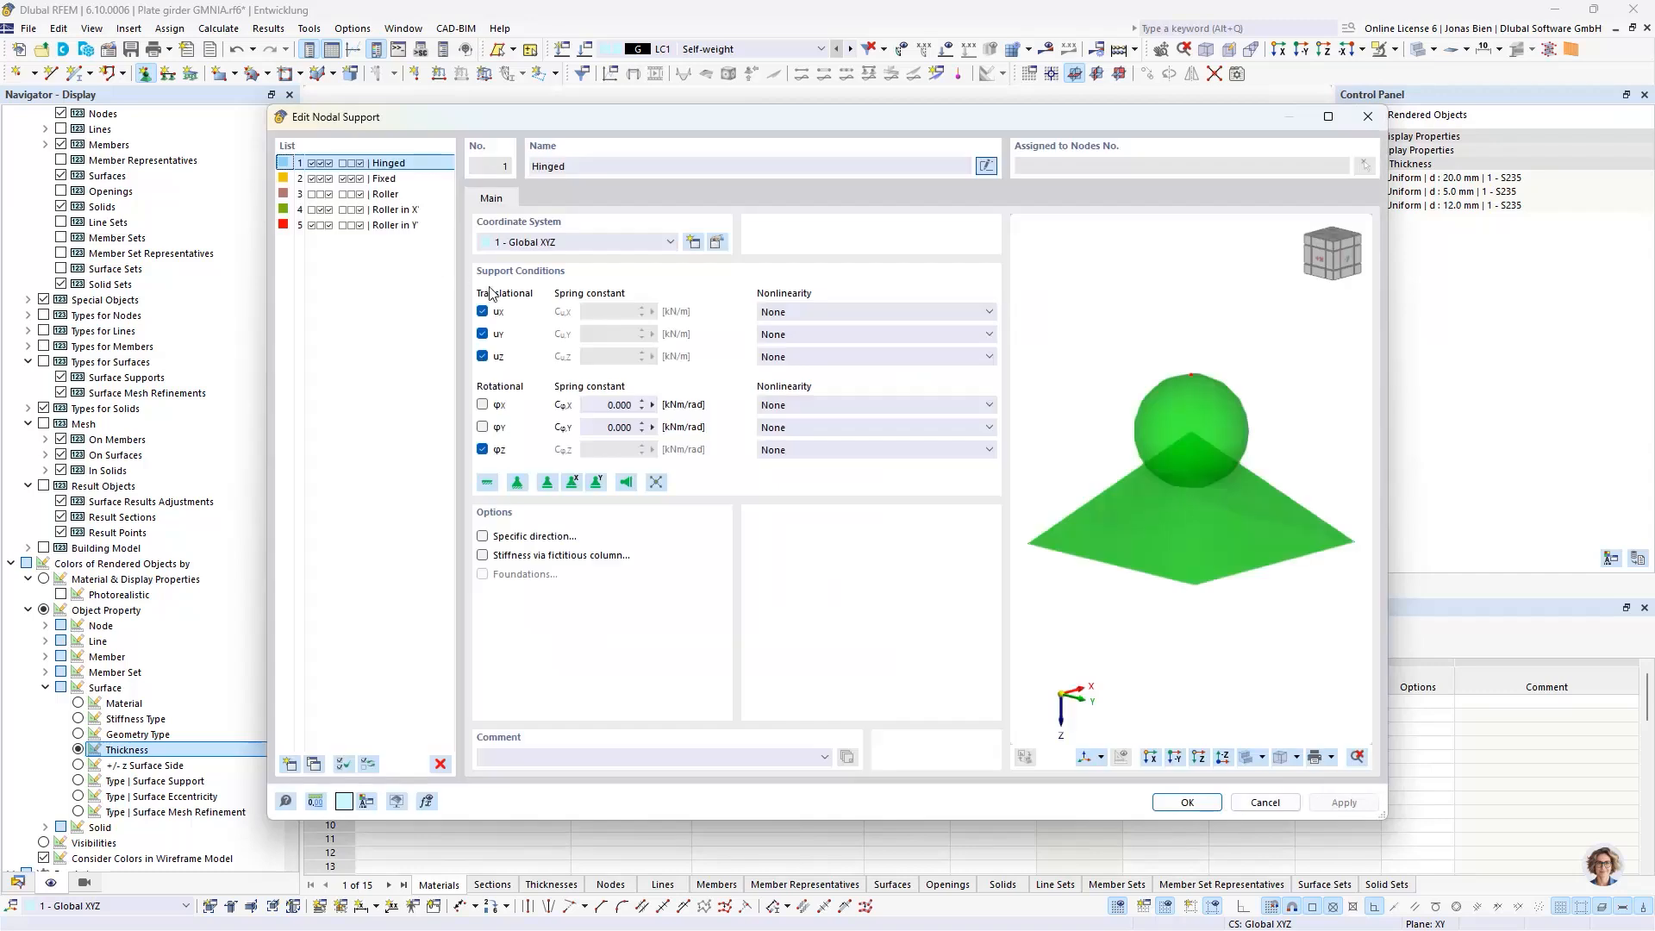
{"action": "left_click", "coordinate": [483, 312]}
{"action": "left_click", "coordinate": [483, 356]}
{"action": "left_click", "coordinate": [483, 449]}
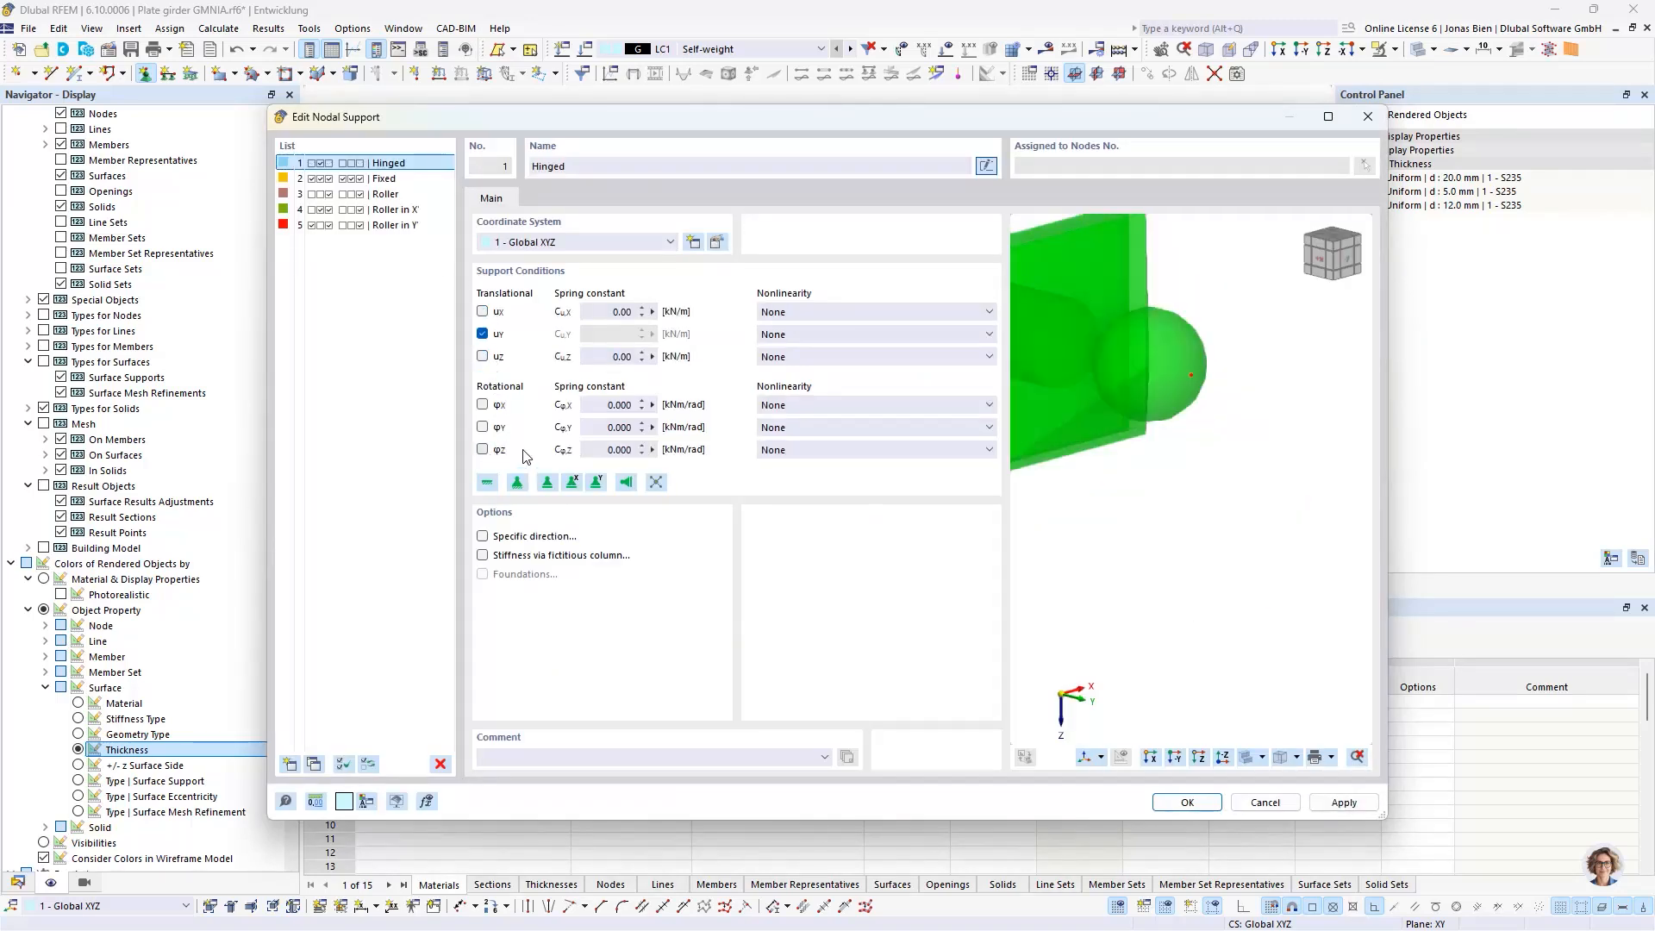
{"action": "left_click", "coordinate": [1183, 803]}
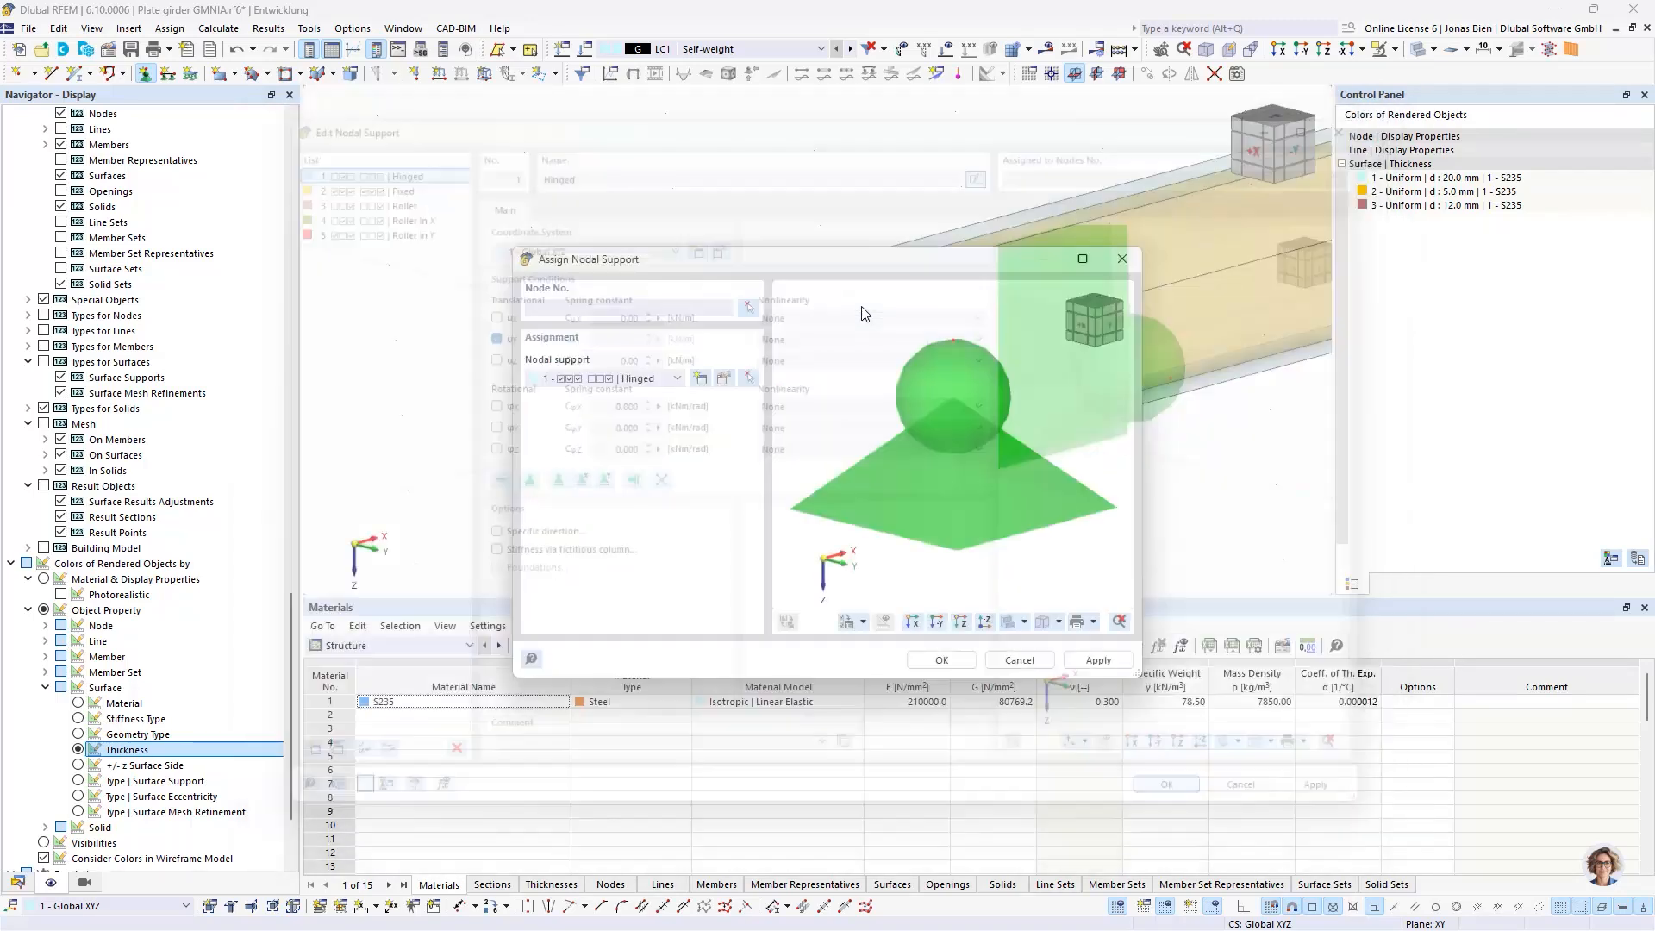
Step: Assign the Hinged nodal support to the upper web nodes at the three stiffener positions (nodes 5, 7 and 17)
{"action": "left_click", "coordinate": [748, 308]}
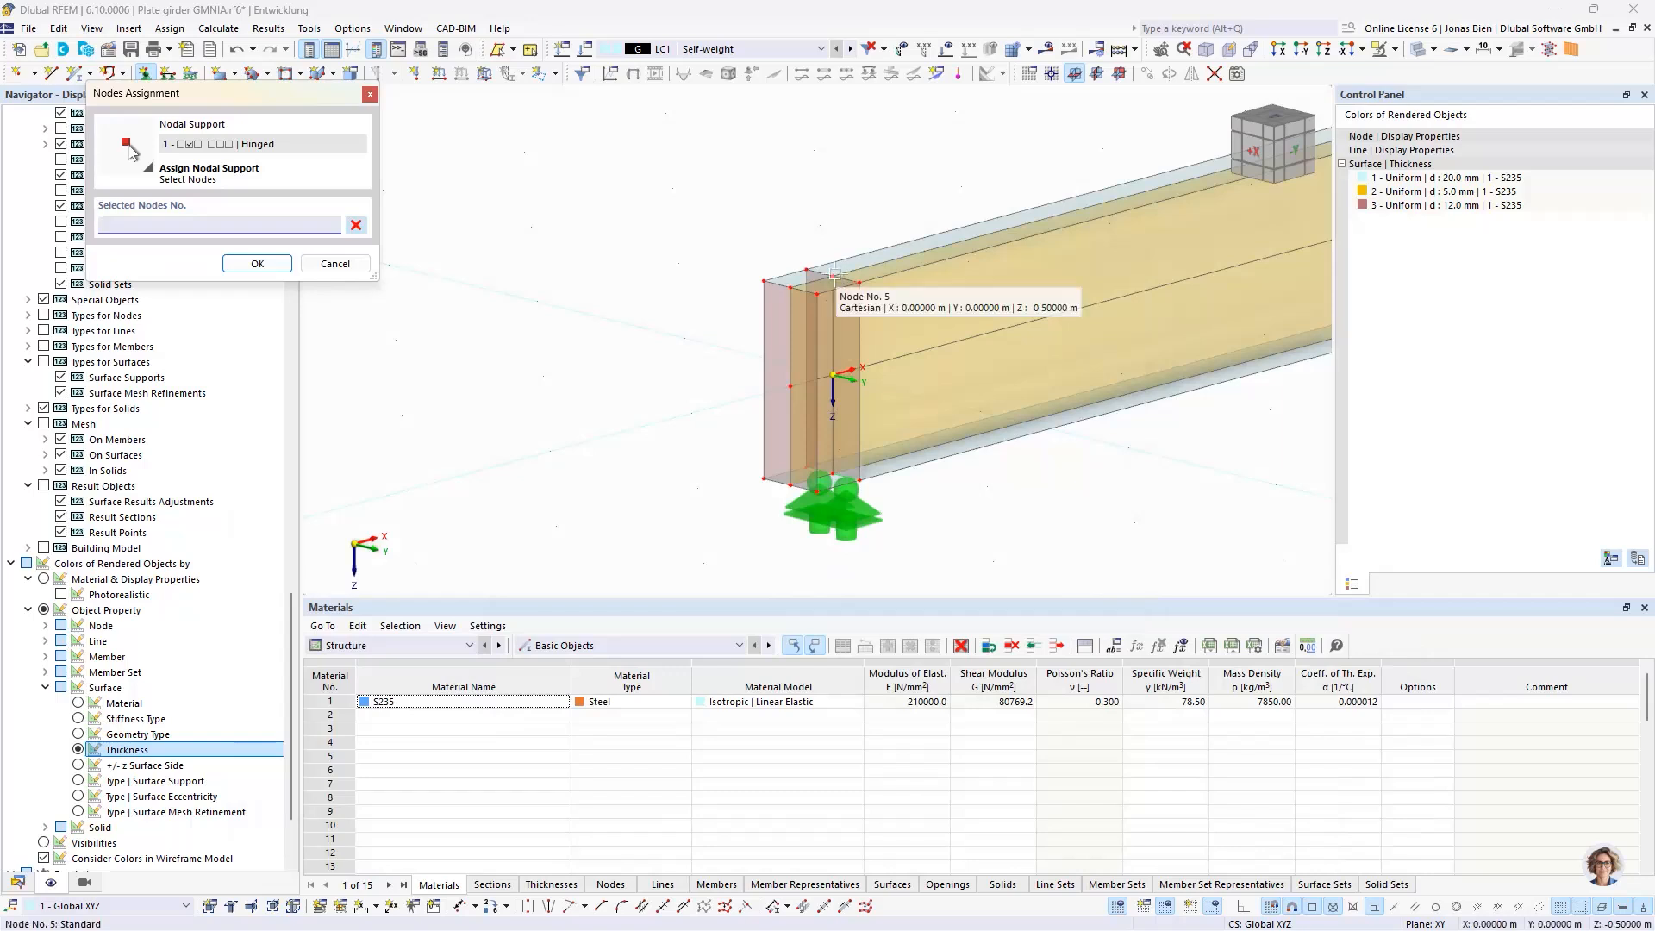
{"action": "scroll", "coordinate": [1145, 348], "scroll_direction": "down", "scroll_amount": 3}
{"action": "scroll", "coordinate": [841, 322], "scroll_direction": "up", "scroll_amount": 5}
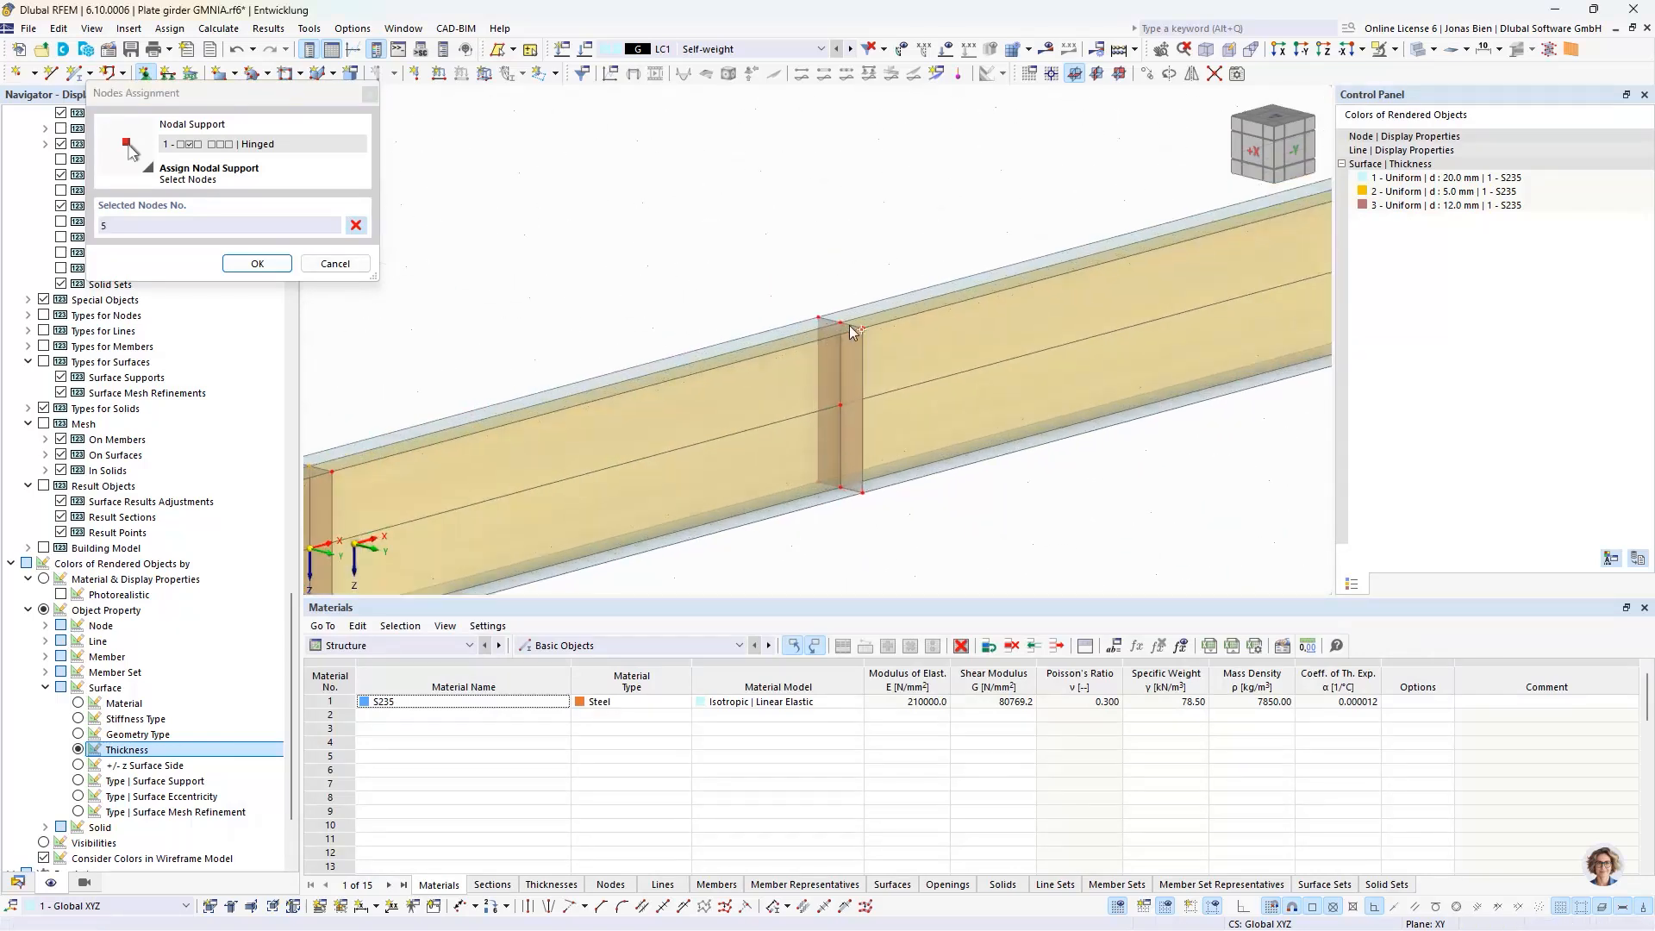
{"action": "left_click", "coordinate": [840, 321]}
{"action": "scroll", "coordinate": [1087, 387], "scroll_direction": "down", "scroll_amount": 3}
{"action": "scroll", "coordinate": [1114, 278], "scroll_direction": "up", "scroll_amount": 4}
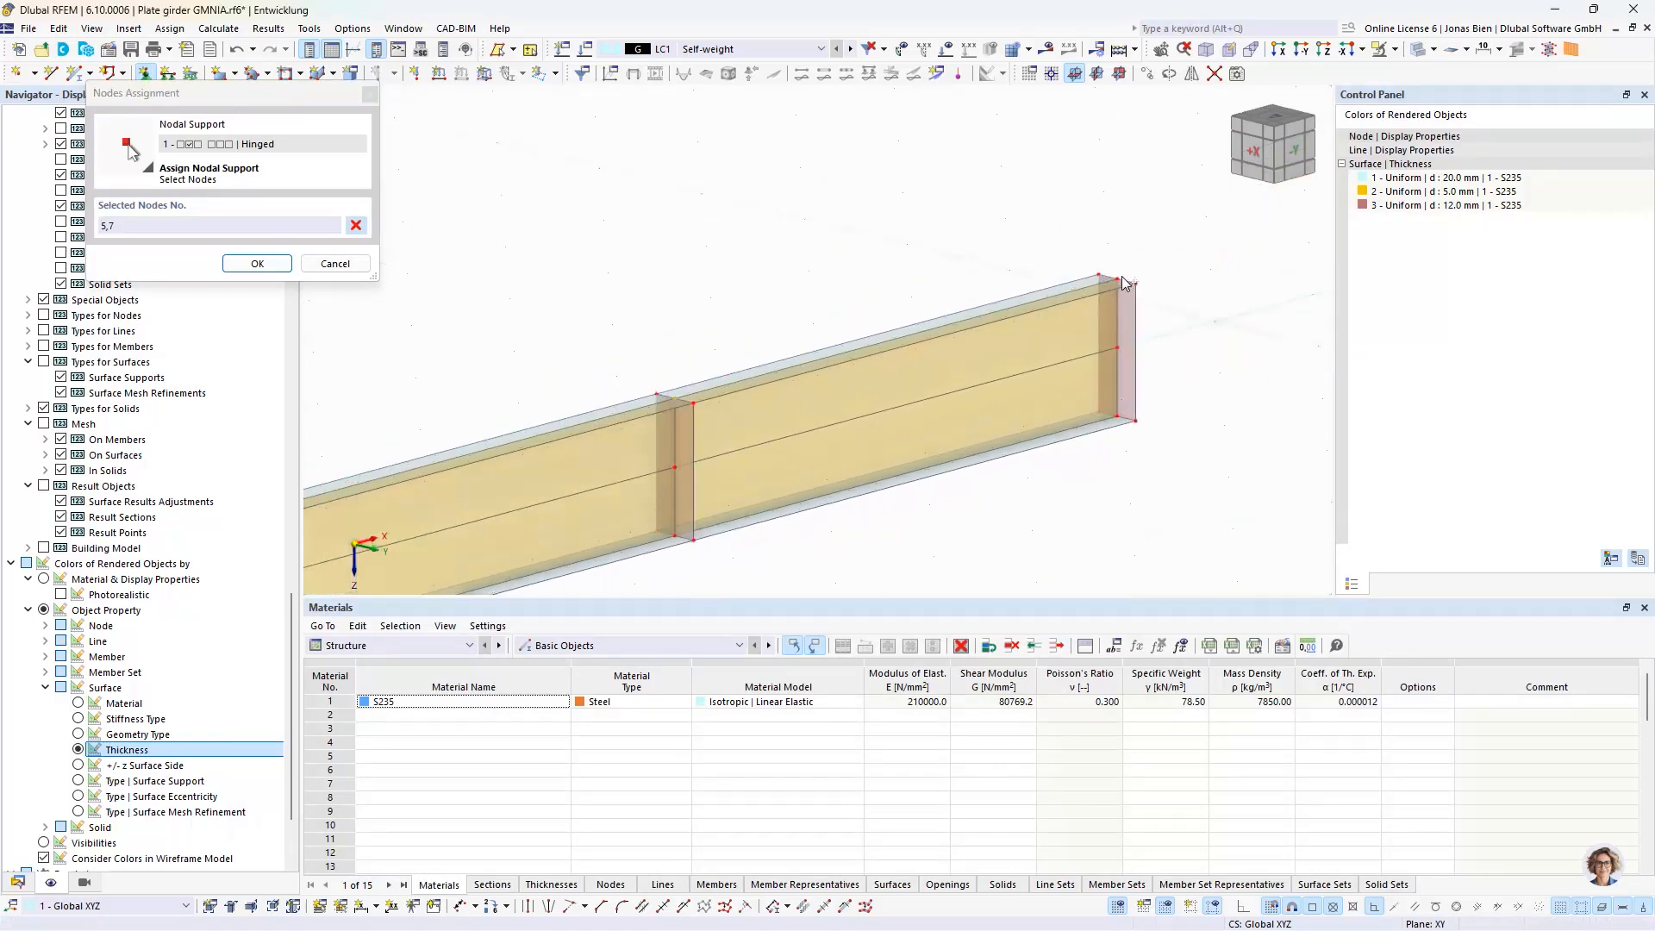
{"action": "left_click", "coordinate": [1114, 278]}
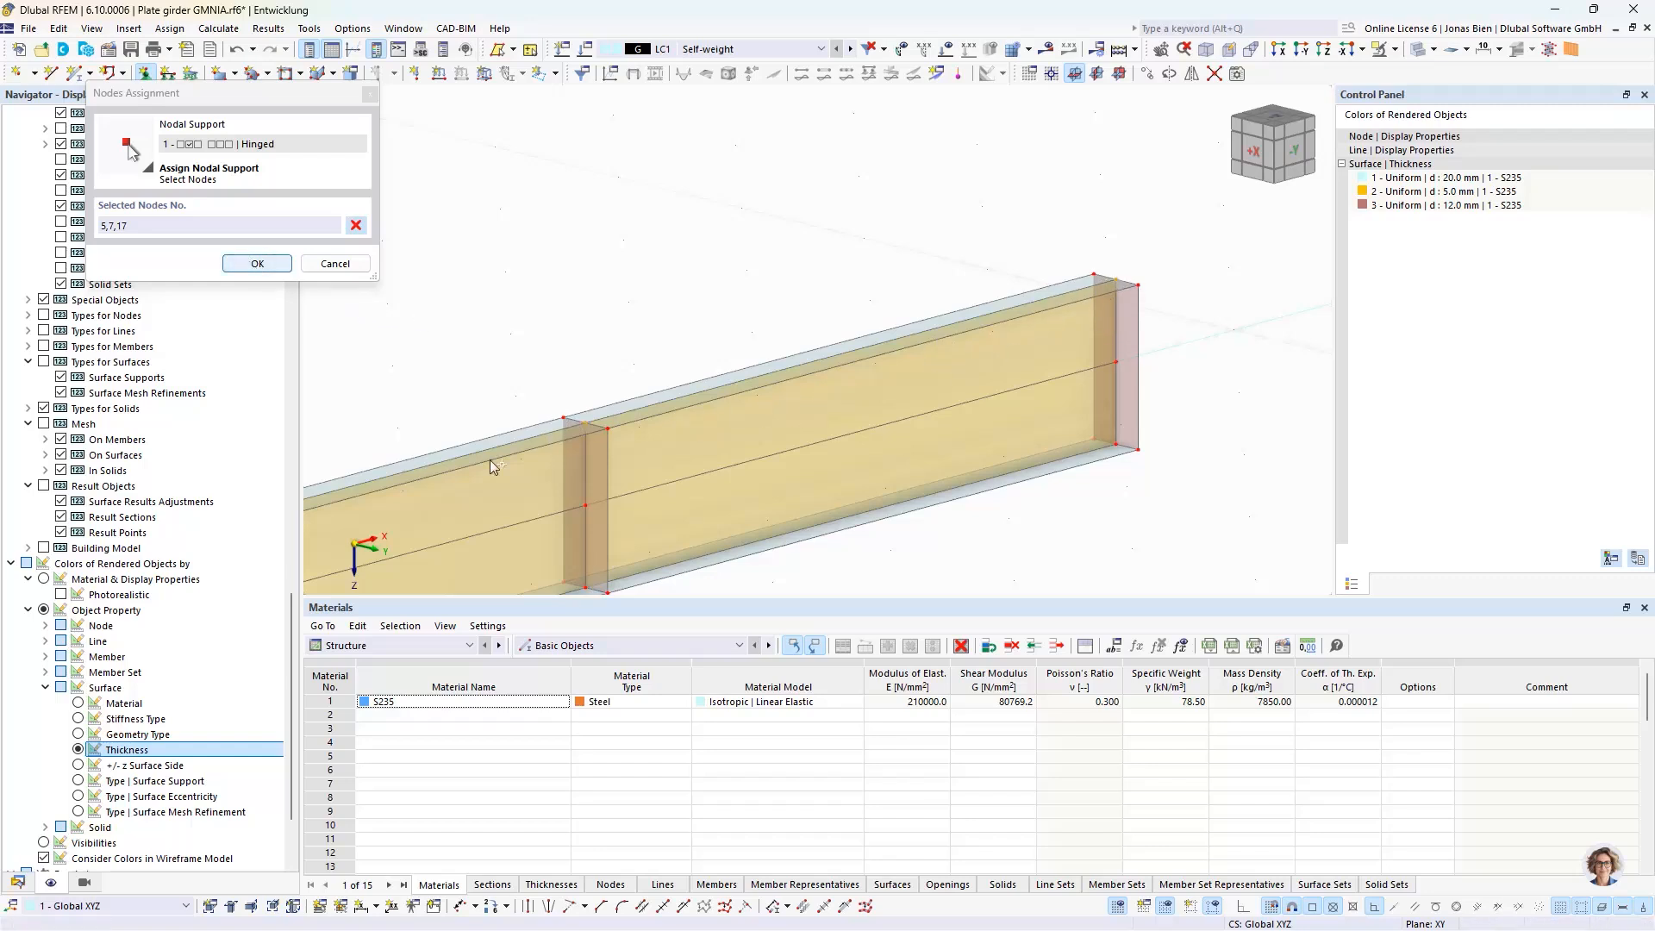
{"action": "left_click", "coordinate": [273, 257]}
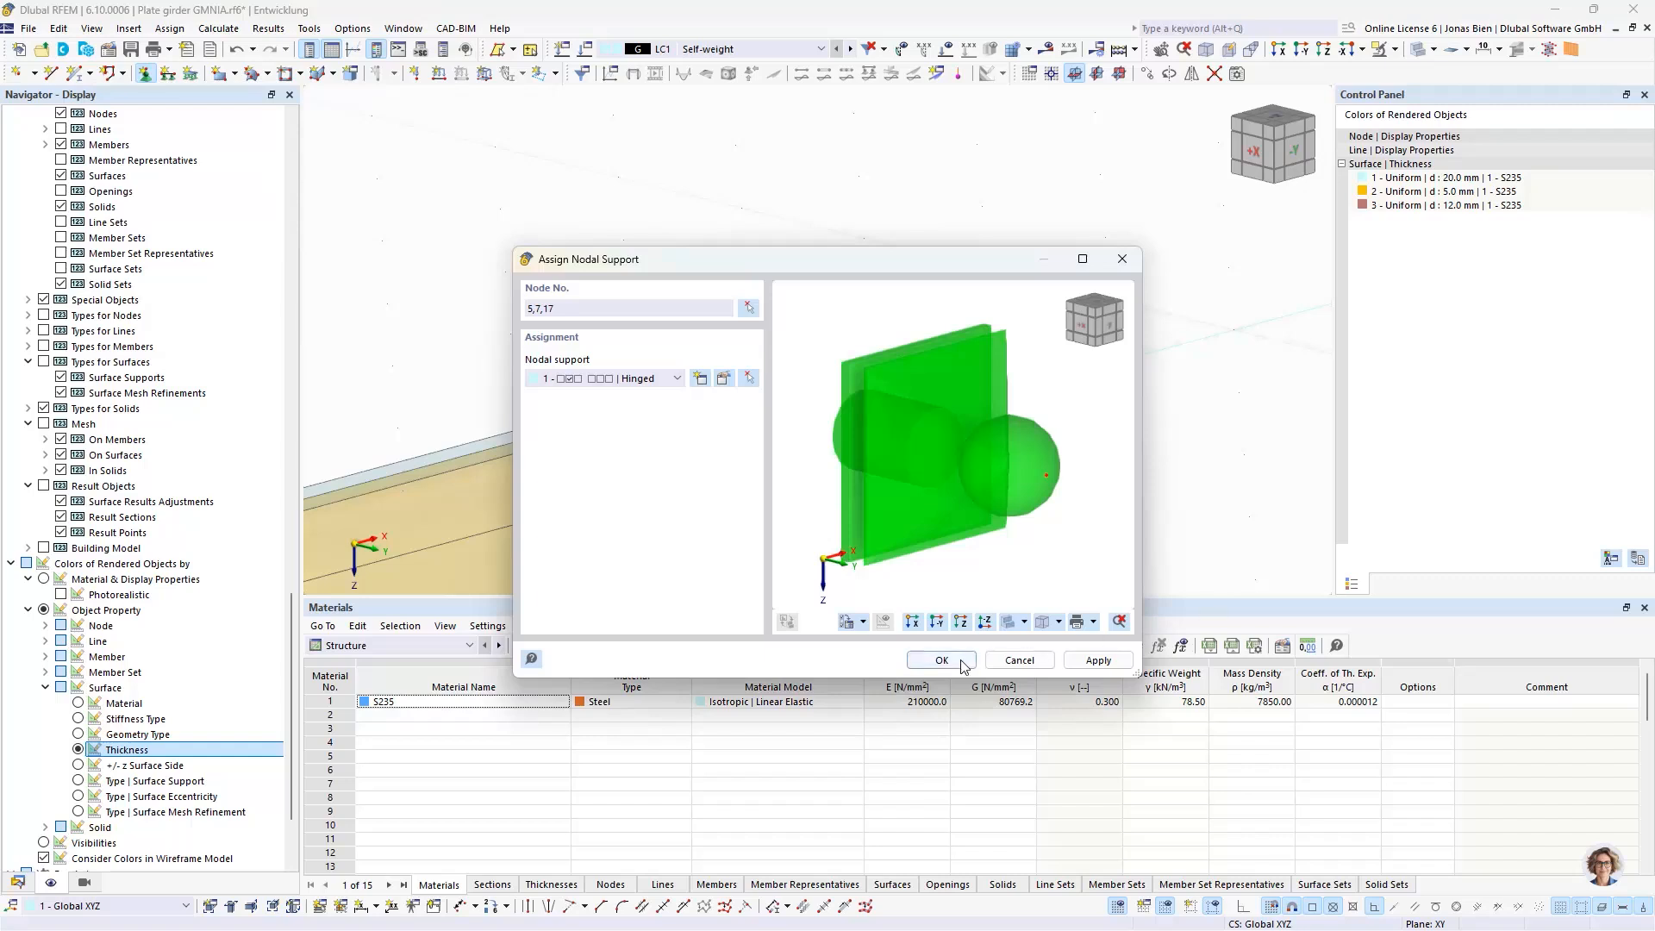
{"action": "left_click", "coordinate": [941, 660]}
{"action": "scroll", "coordinate": [989, 330], "scroll_direction": "down", "scroll_amount": 5}
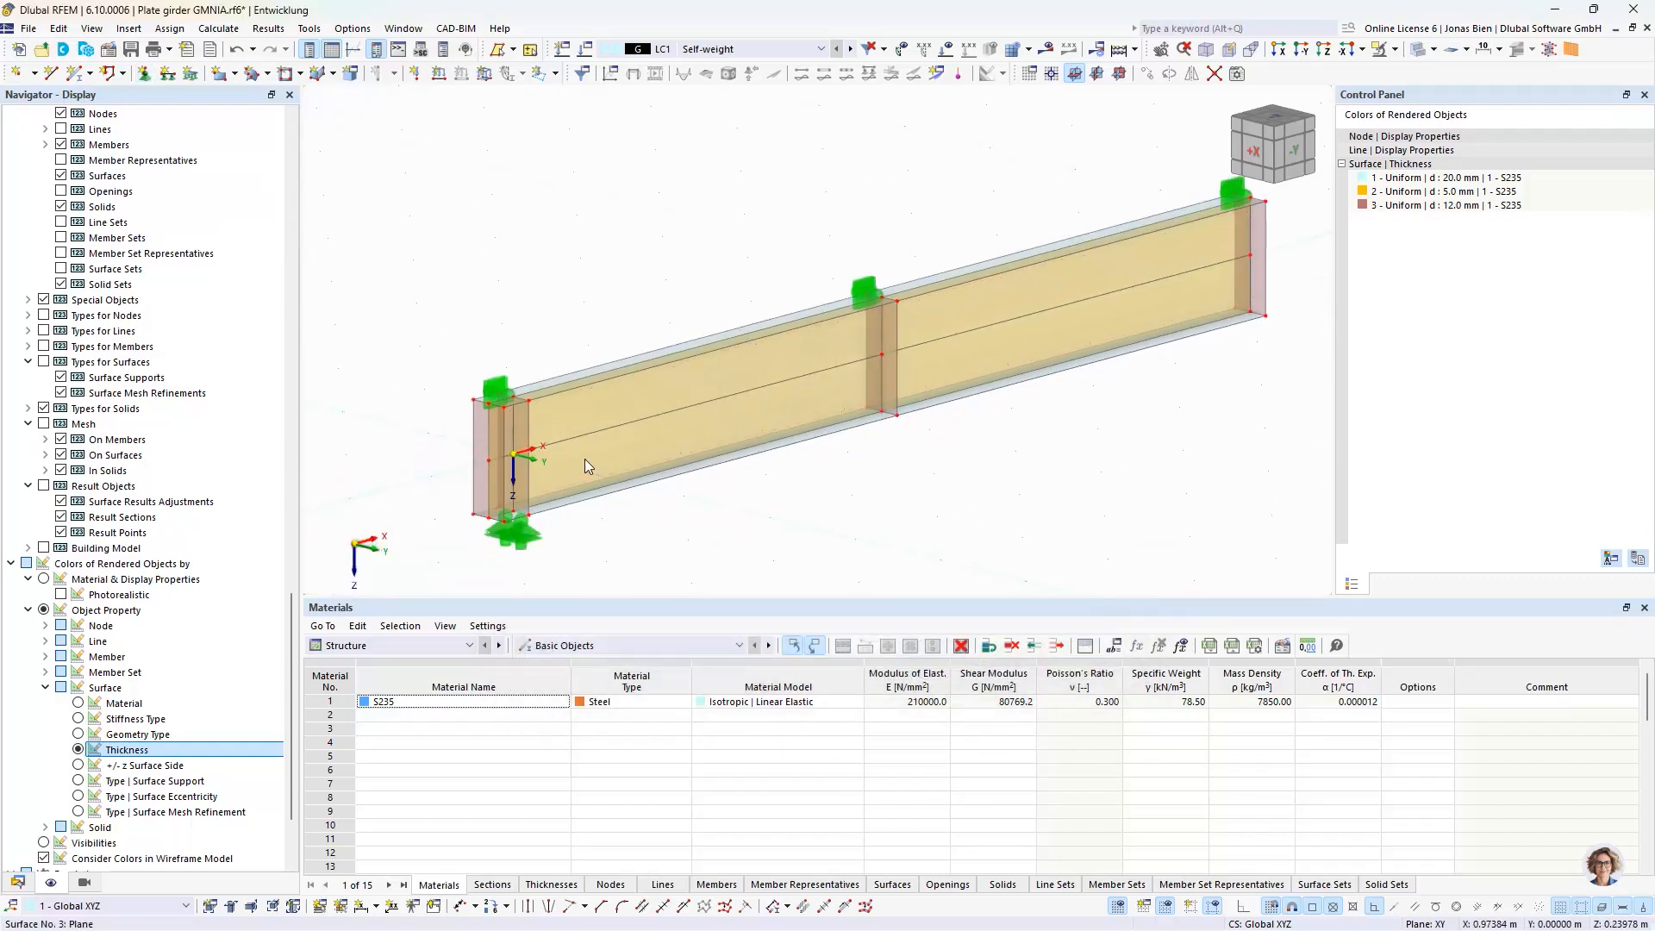
Step: Start another nodal support assignment with the Fixed type and release its uZ, φX, φY and φZ, keeping only uX and uY restrained
{"action": "scroll", "coordinate": [515, 512], "scroll_direction": "up", "scroll_amount": 1}
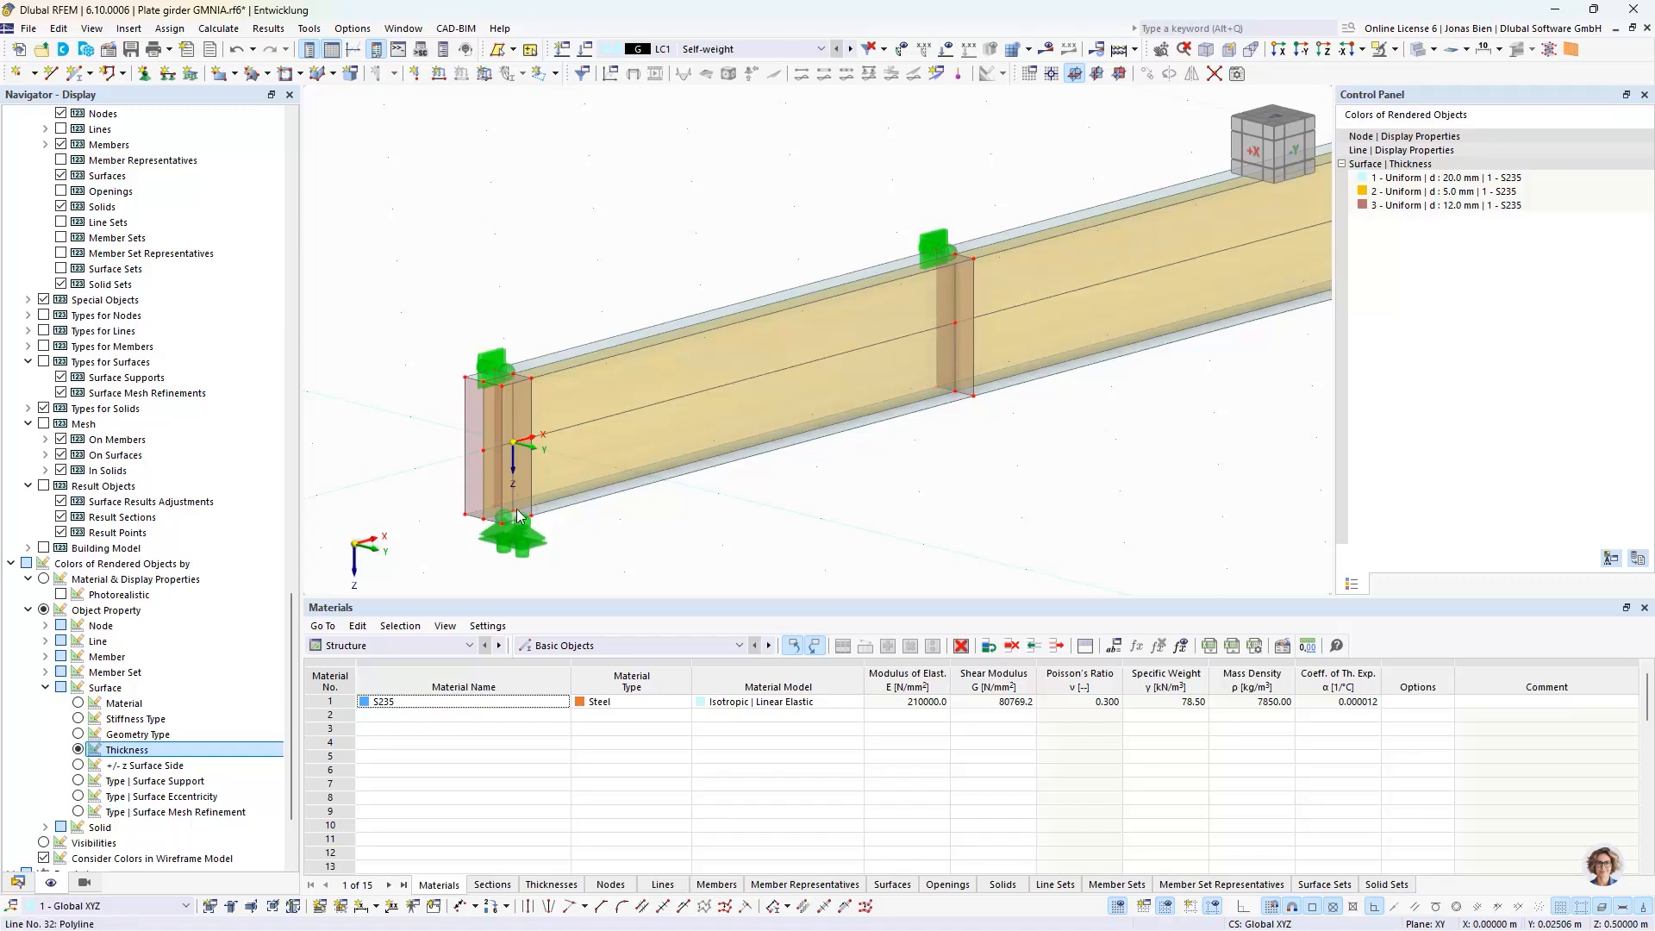
{"action": "scroll", "coordinate": [617, 510], "scroll_direction": "down", "scroll_amount": 2}
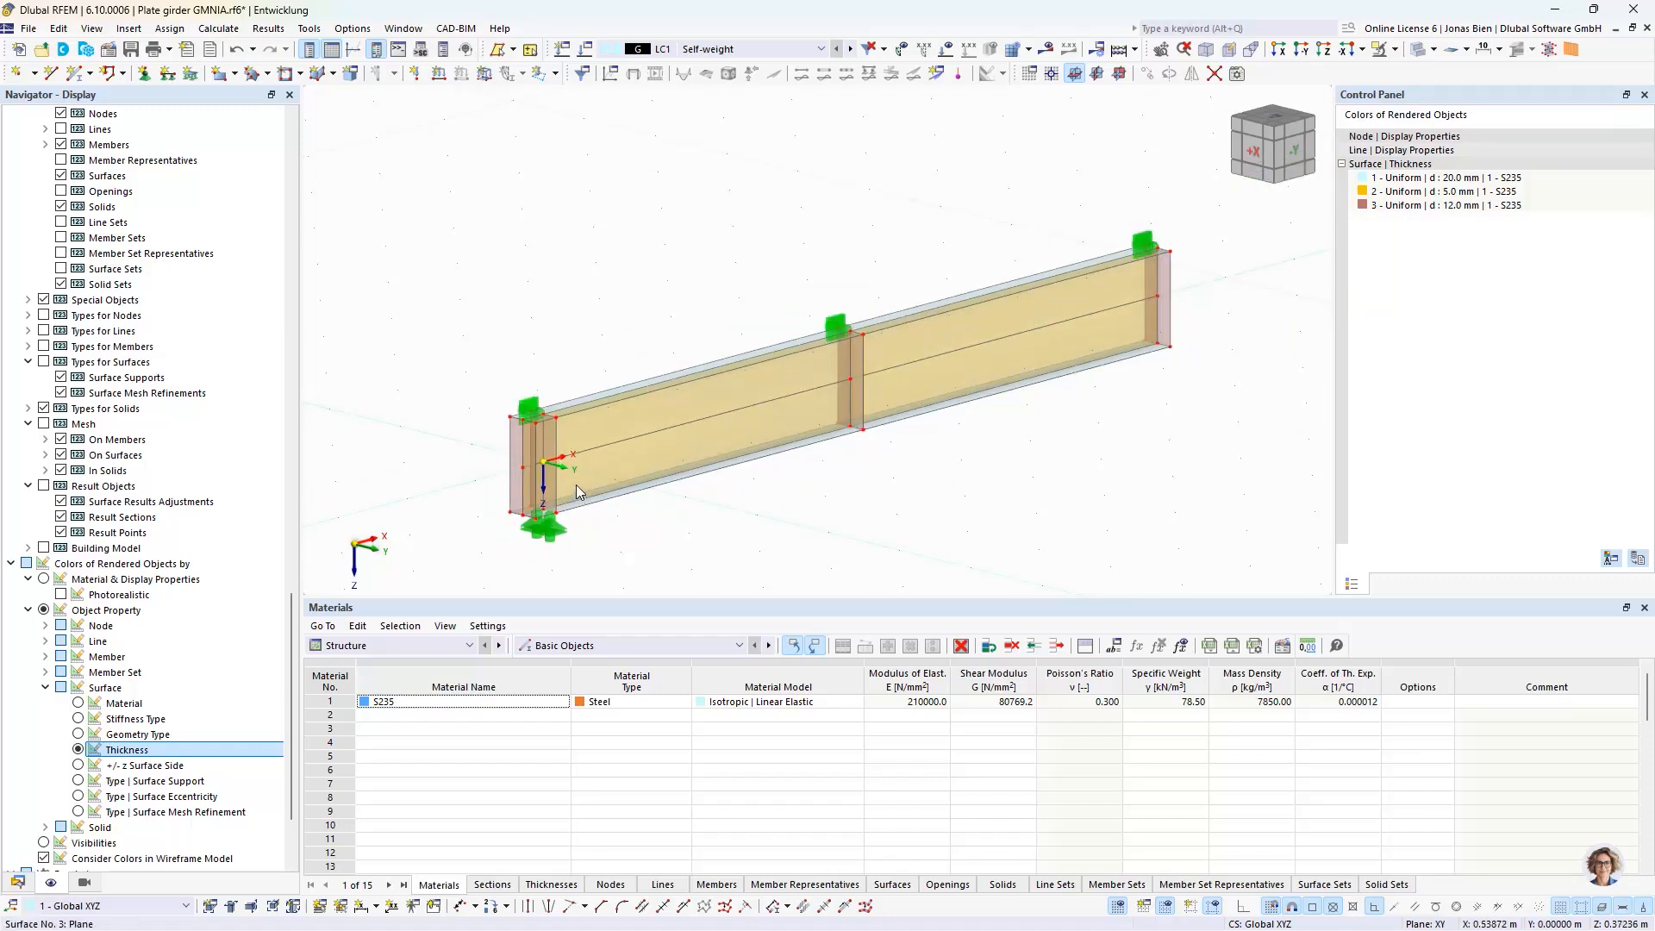
{"action": "left_click", "coordinate": [144, 73]}
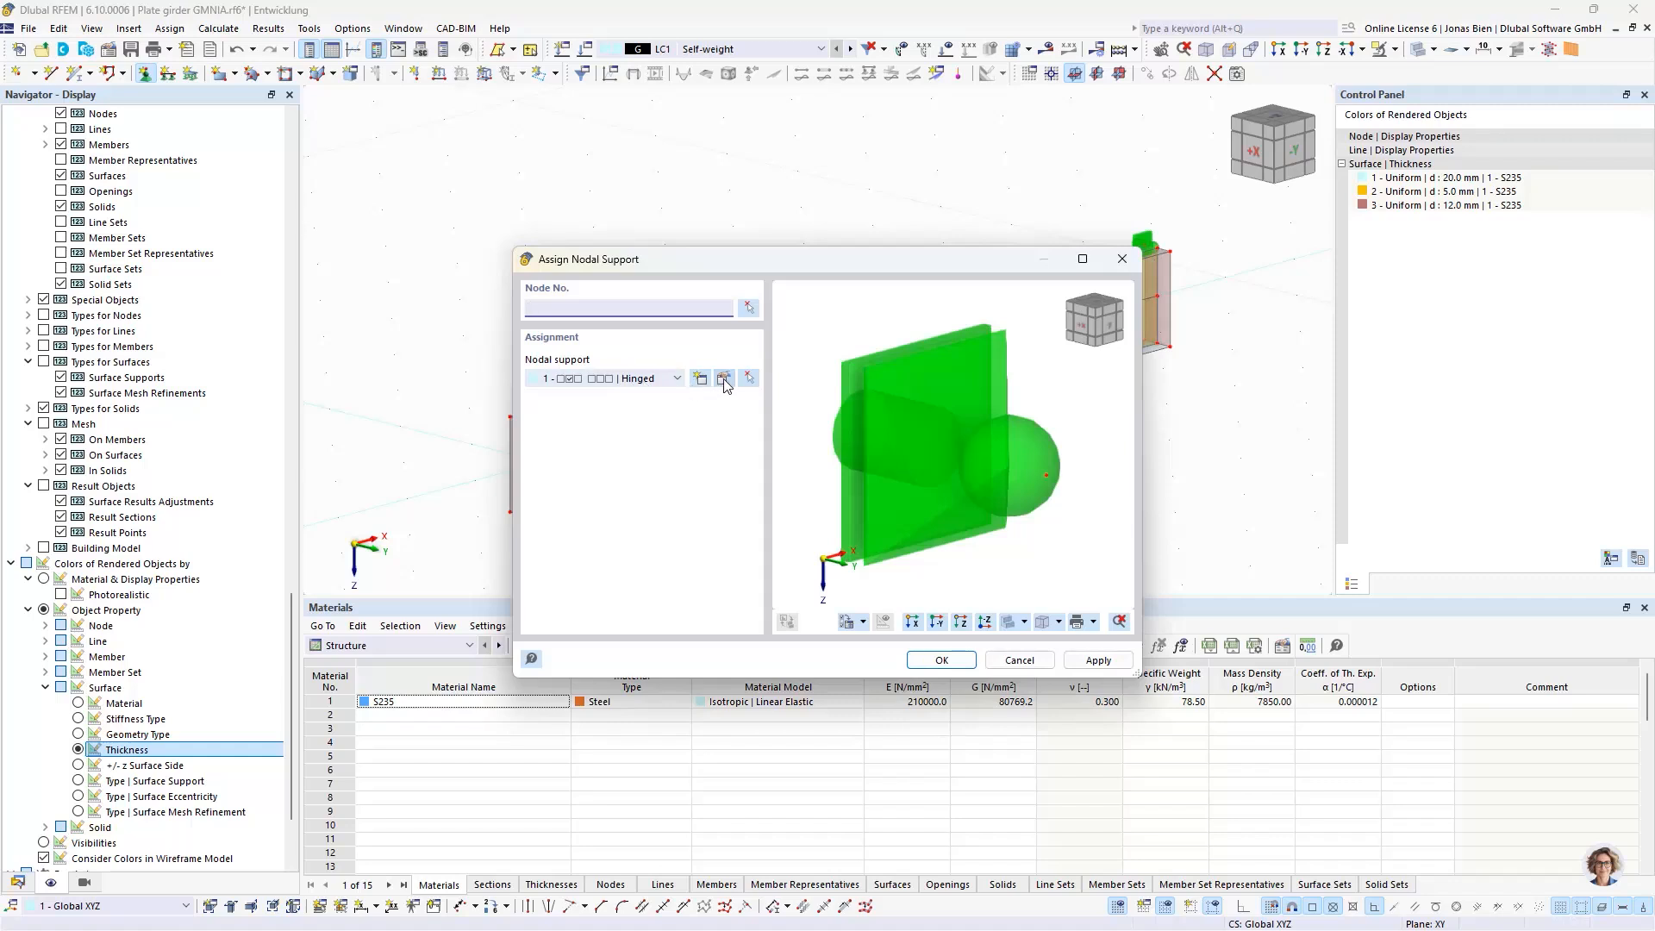
{"action": "left_click", "coordinate": [652, 379]}
{"action": "left_click", "coordinate": [591, 414]}
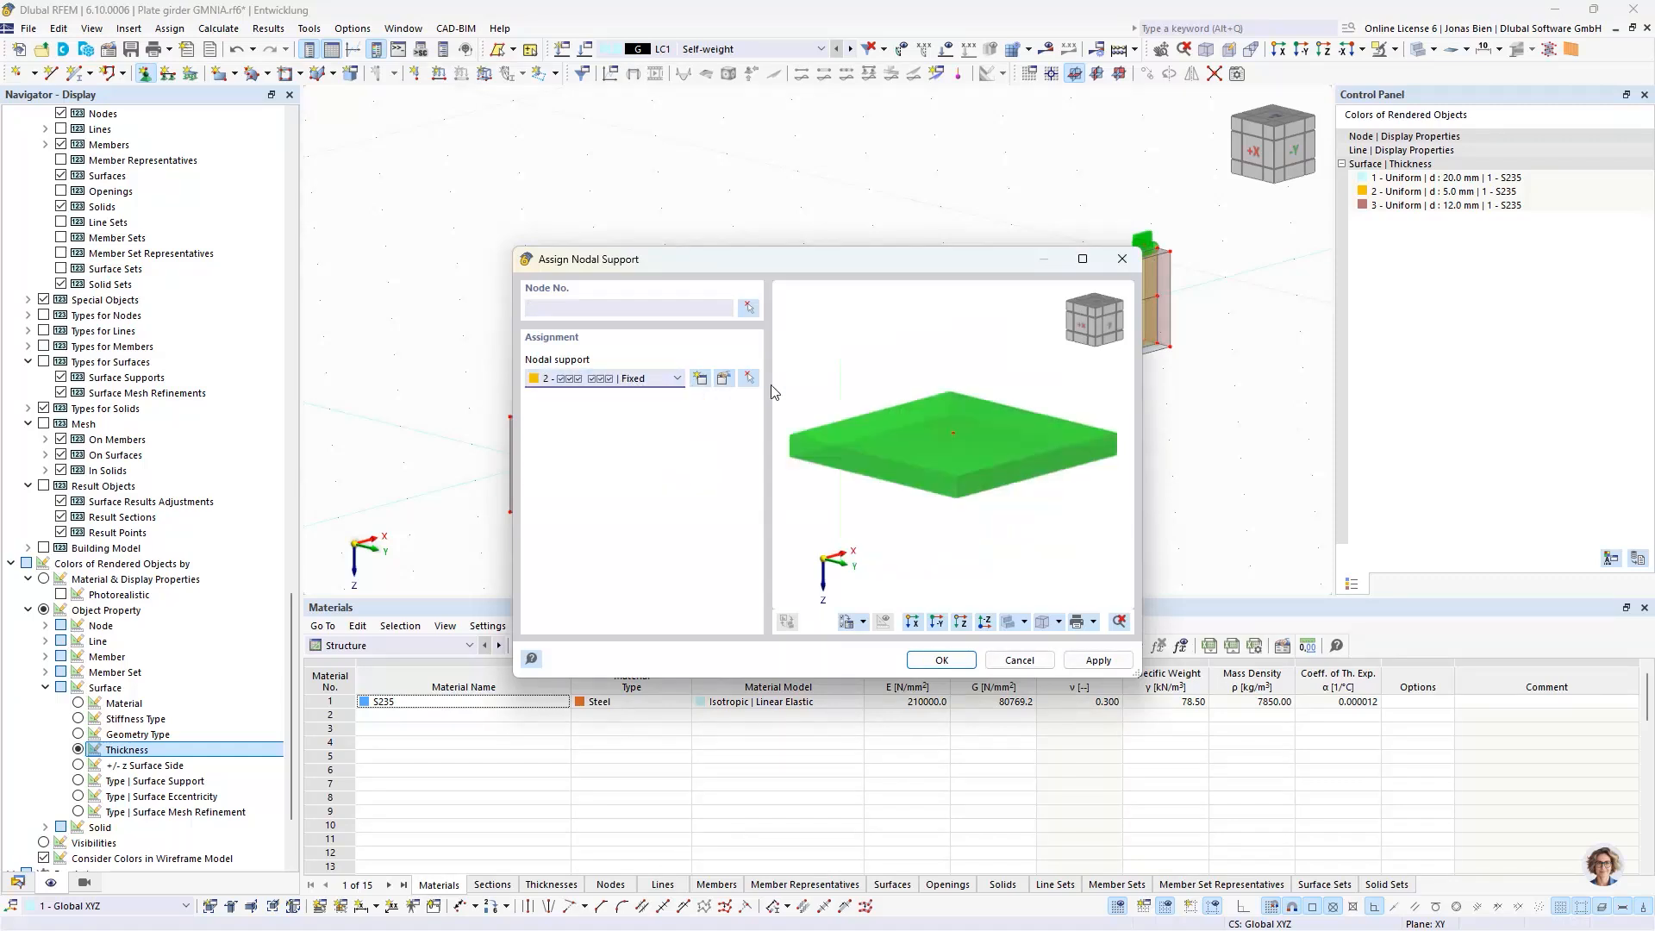
{"action": "left_click", "coordinate": [723, 379]}
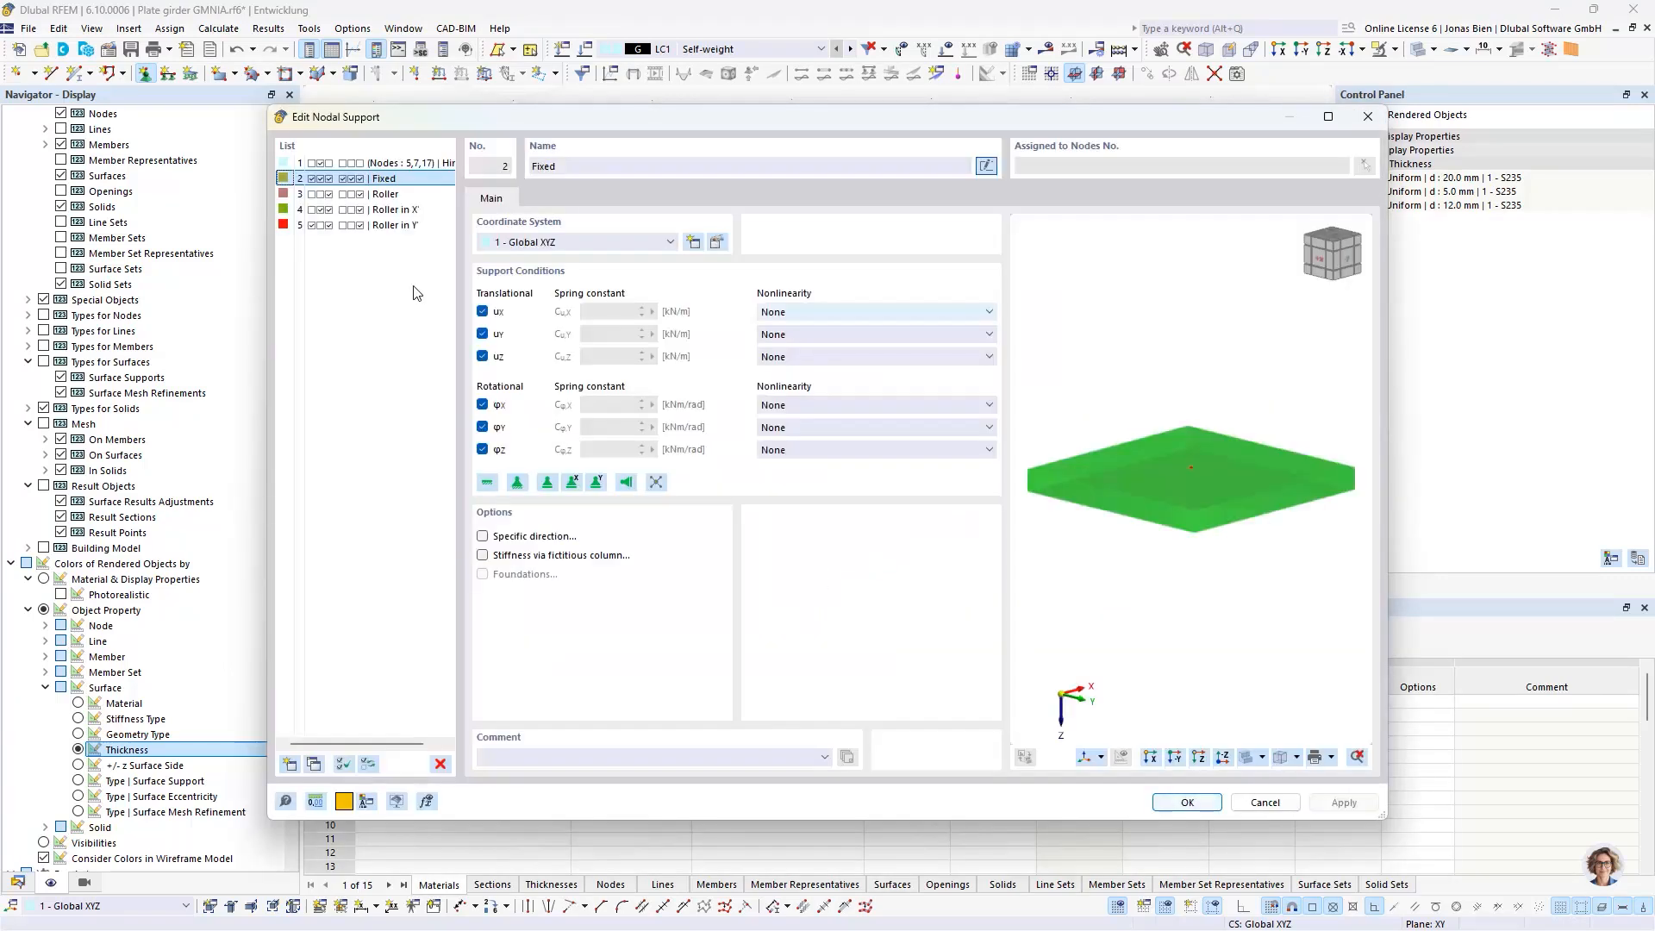
{"action": "left_click", "coordinate": [482, 357]}
{"action": "left_click", "coordinate": [482, 404]}
{"action": "left_click", "coordinate": [482, 427]}
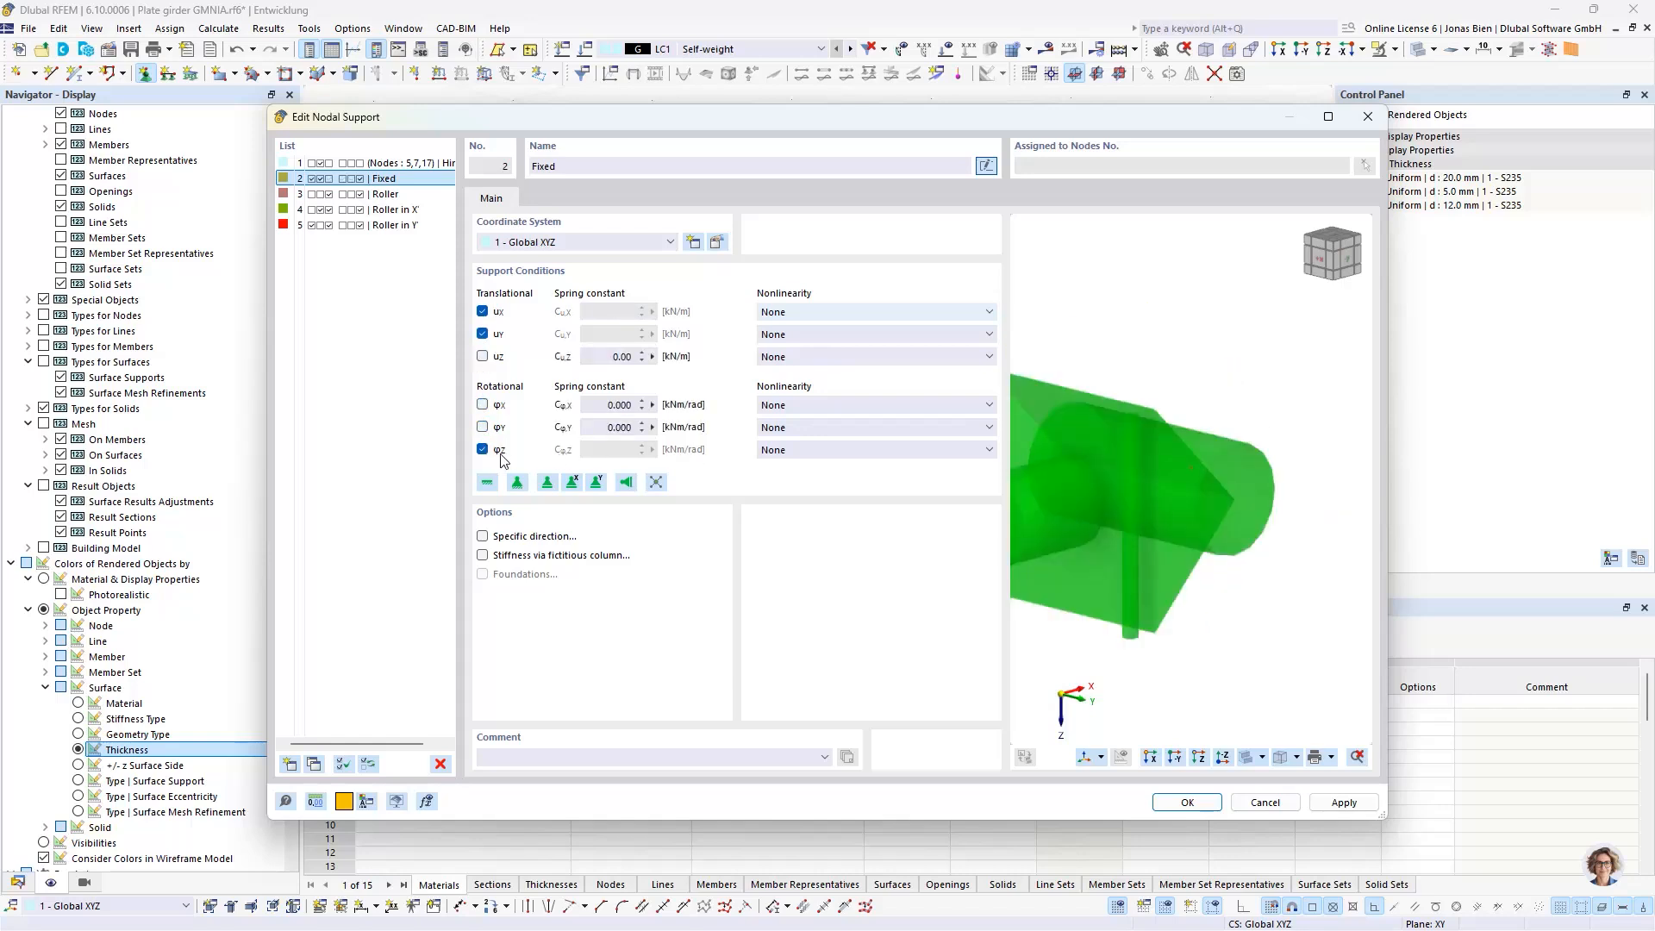
{"action": "left_click", "coordinate": [482, 449]}
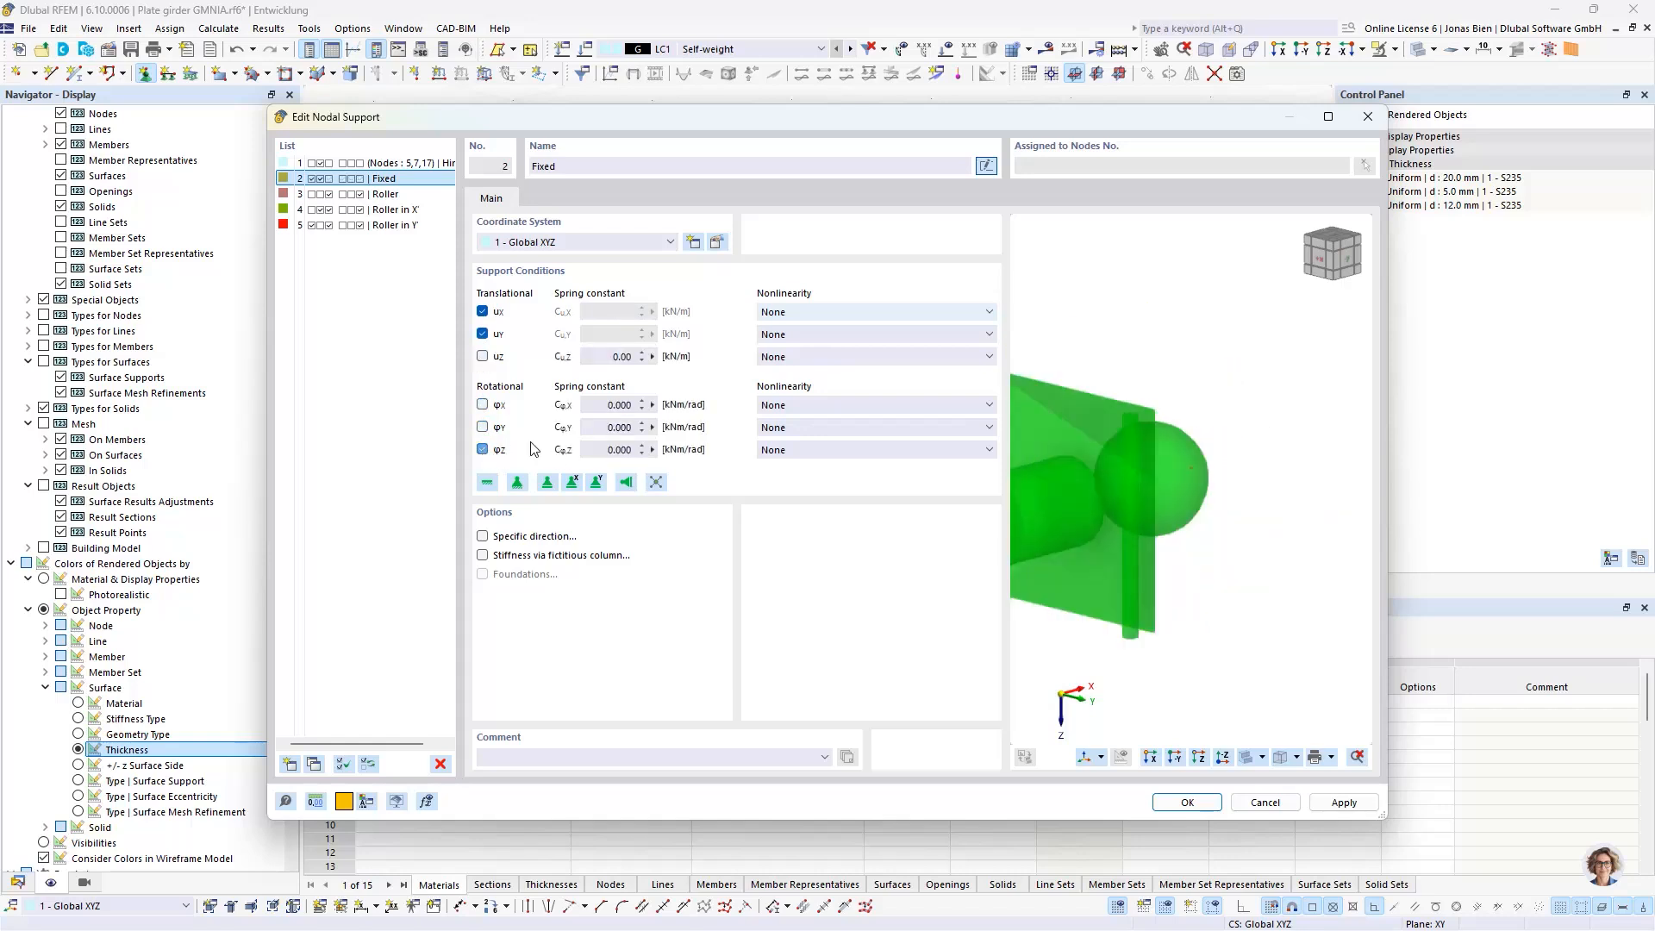
{"action": "left_click", "coordinate": [1179, 804]}
Step: Assign the edited Fixed nodal support to the lower web node at X = 0 (node 10)
{"action": "left_click", "coordinate": [750, 311]}
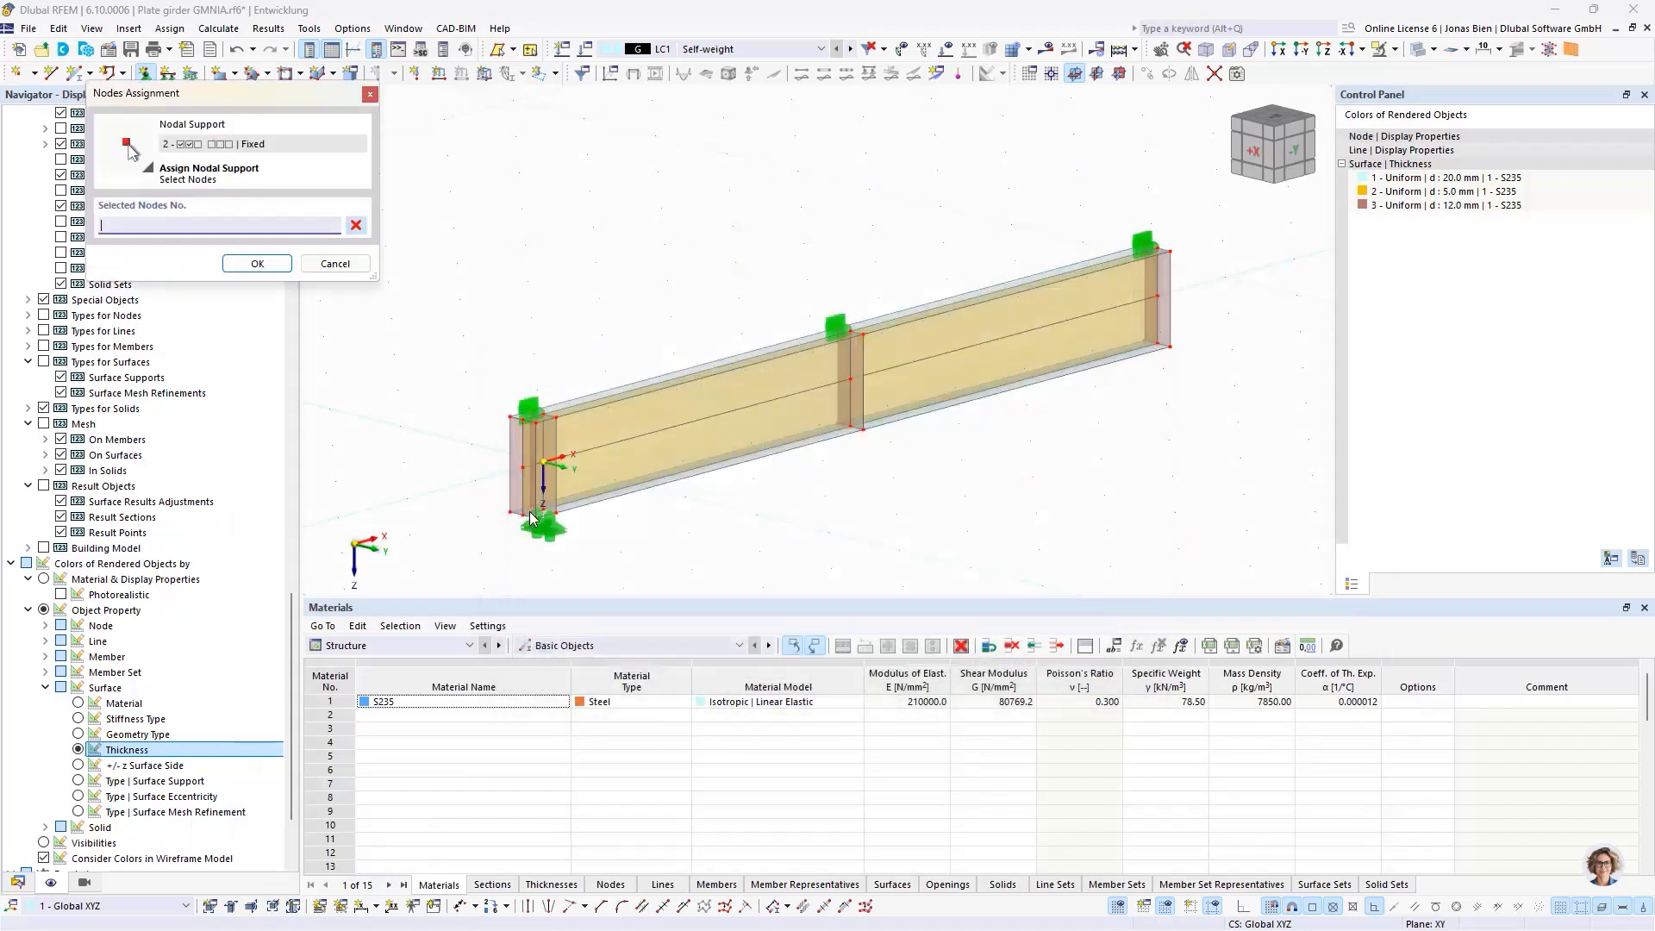
{"action": "scroll", "coordinate": [545, 504], "scroll_direction": "up", "scroll_amount": 3}
{"action": "left_click", "coordinate": [543, 505]}
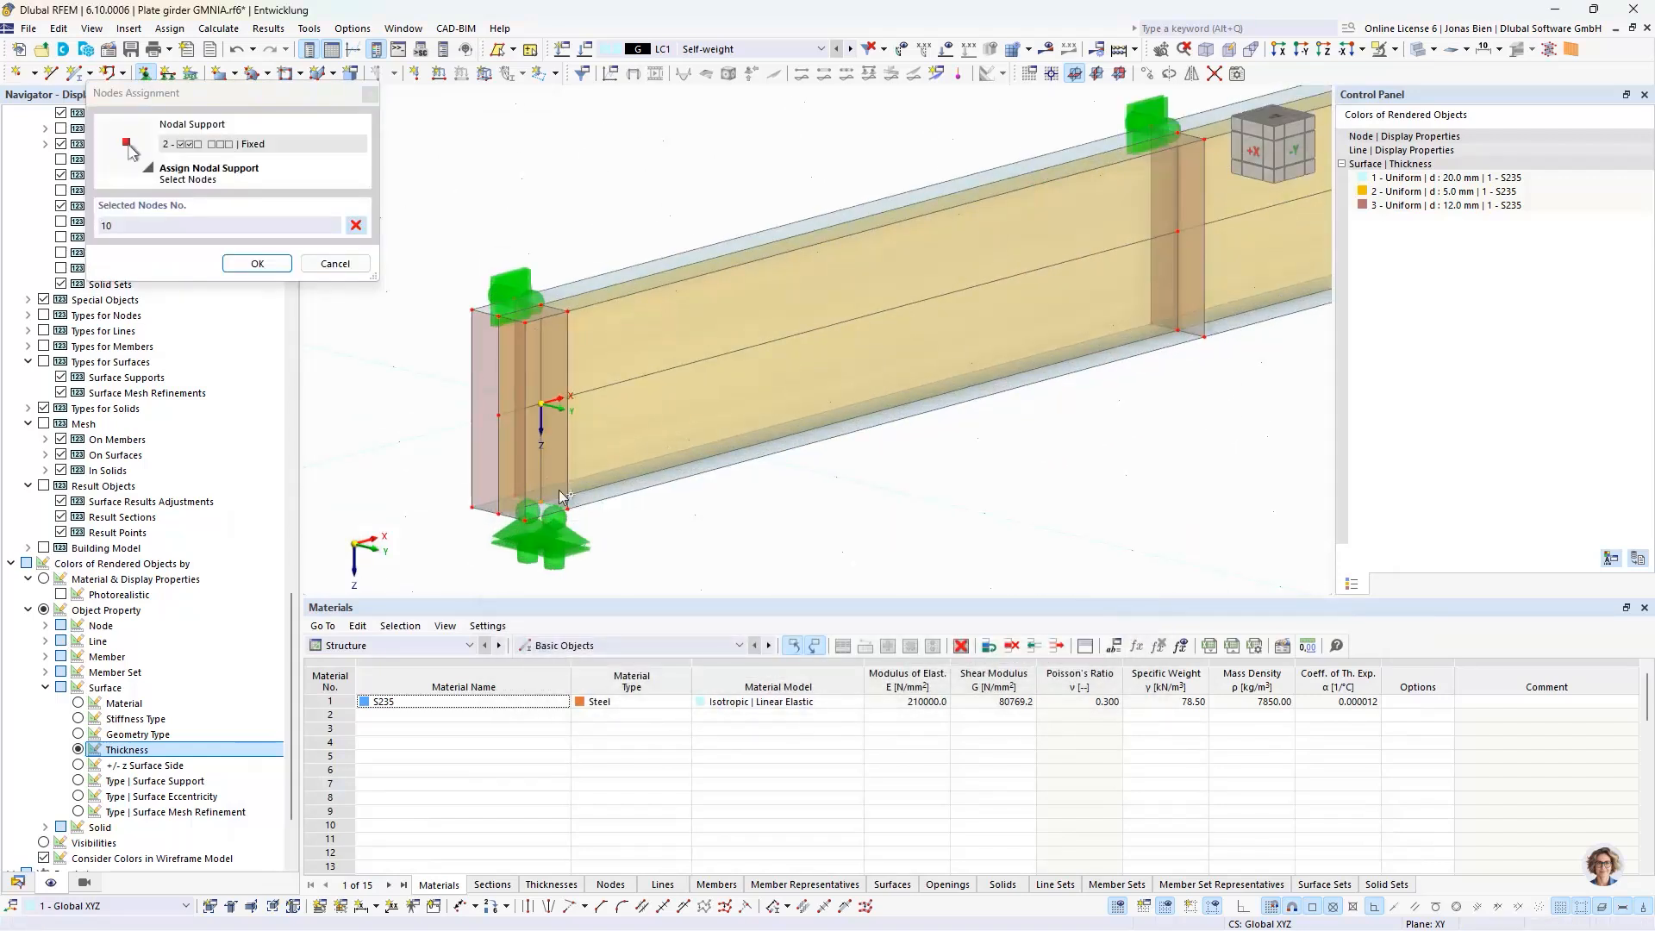
{"action": "left_click", "coordinate": [252, 274]}
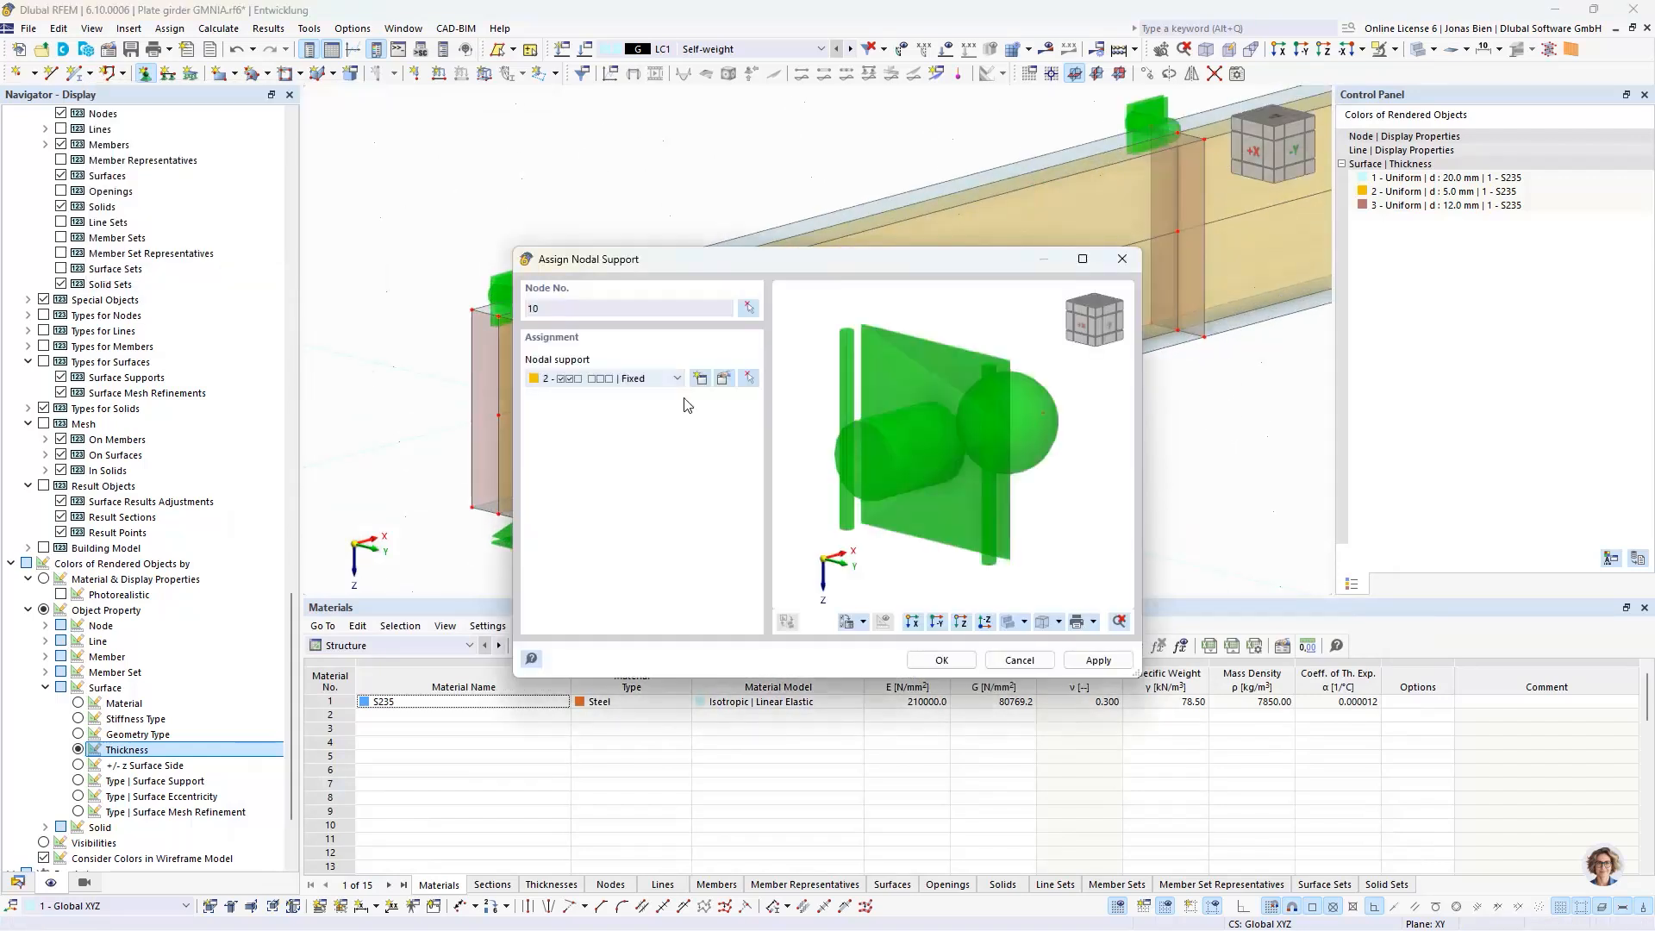
{"action": "left_click", "coordinate": [942, 660]}
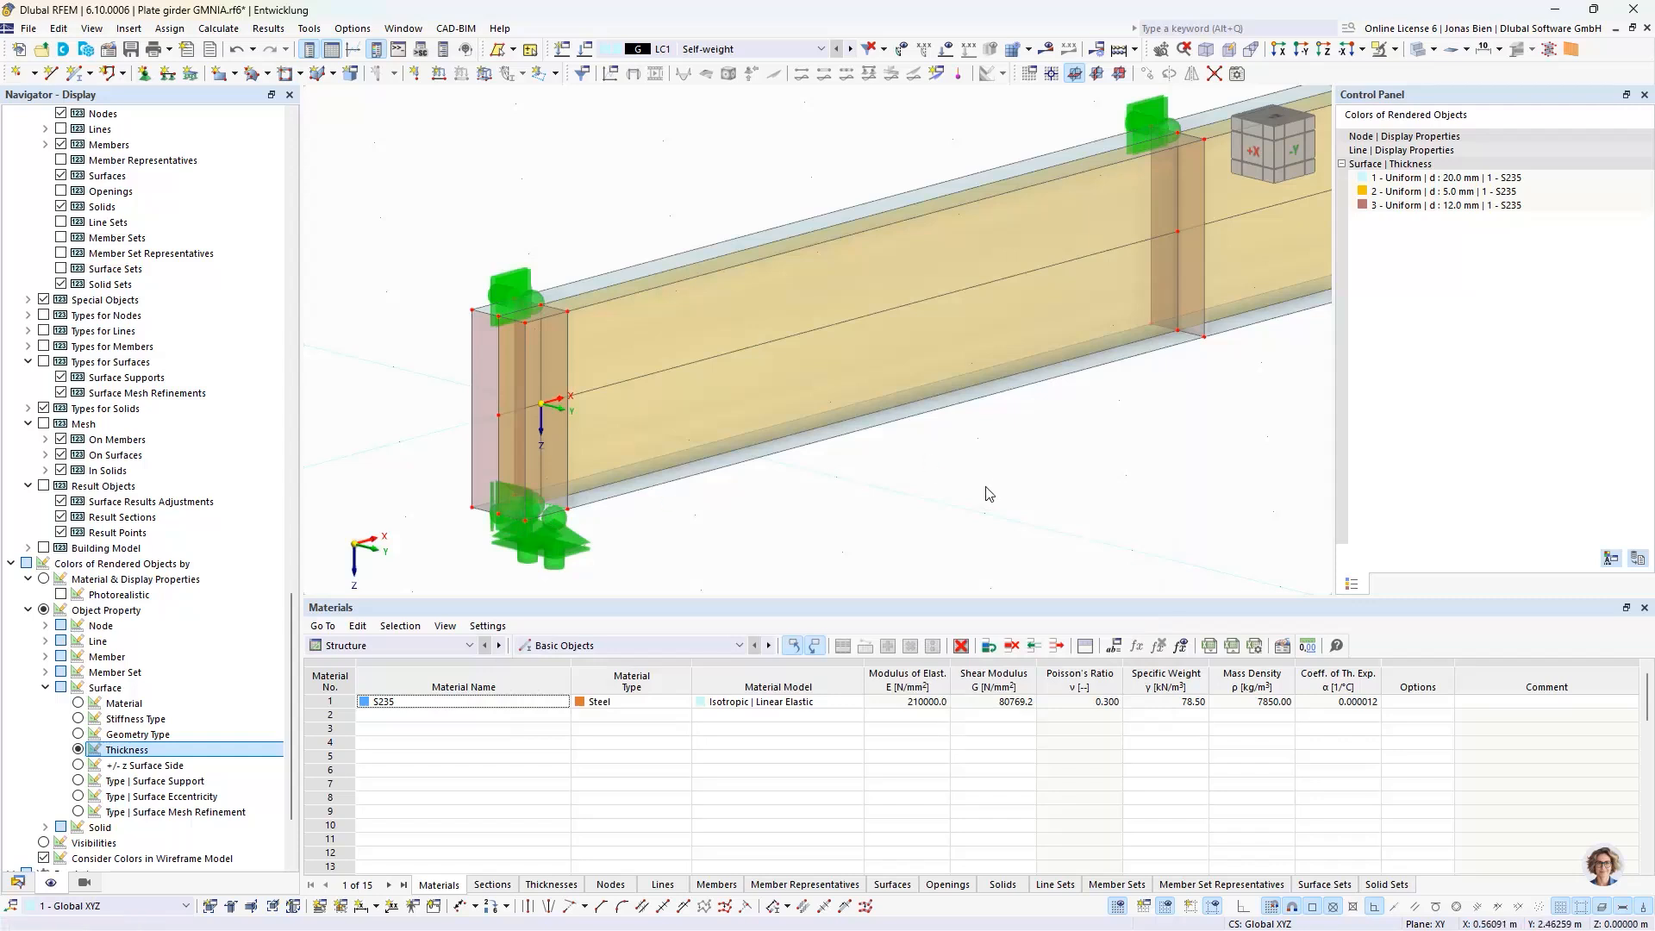
Step: Switch the navigator from the display settings to the model's data tree
{"action": "middle_click_drag", "start_coordinate": [986, 489], "coordinate": [898, 478], "text": "ctrl"}
{"action": "scroll", "coordinate": [898, 478], "scroll_direction": "down", "scroll_amount": 5}
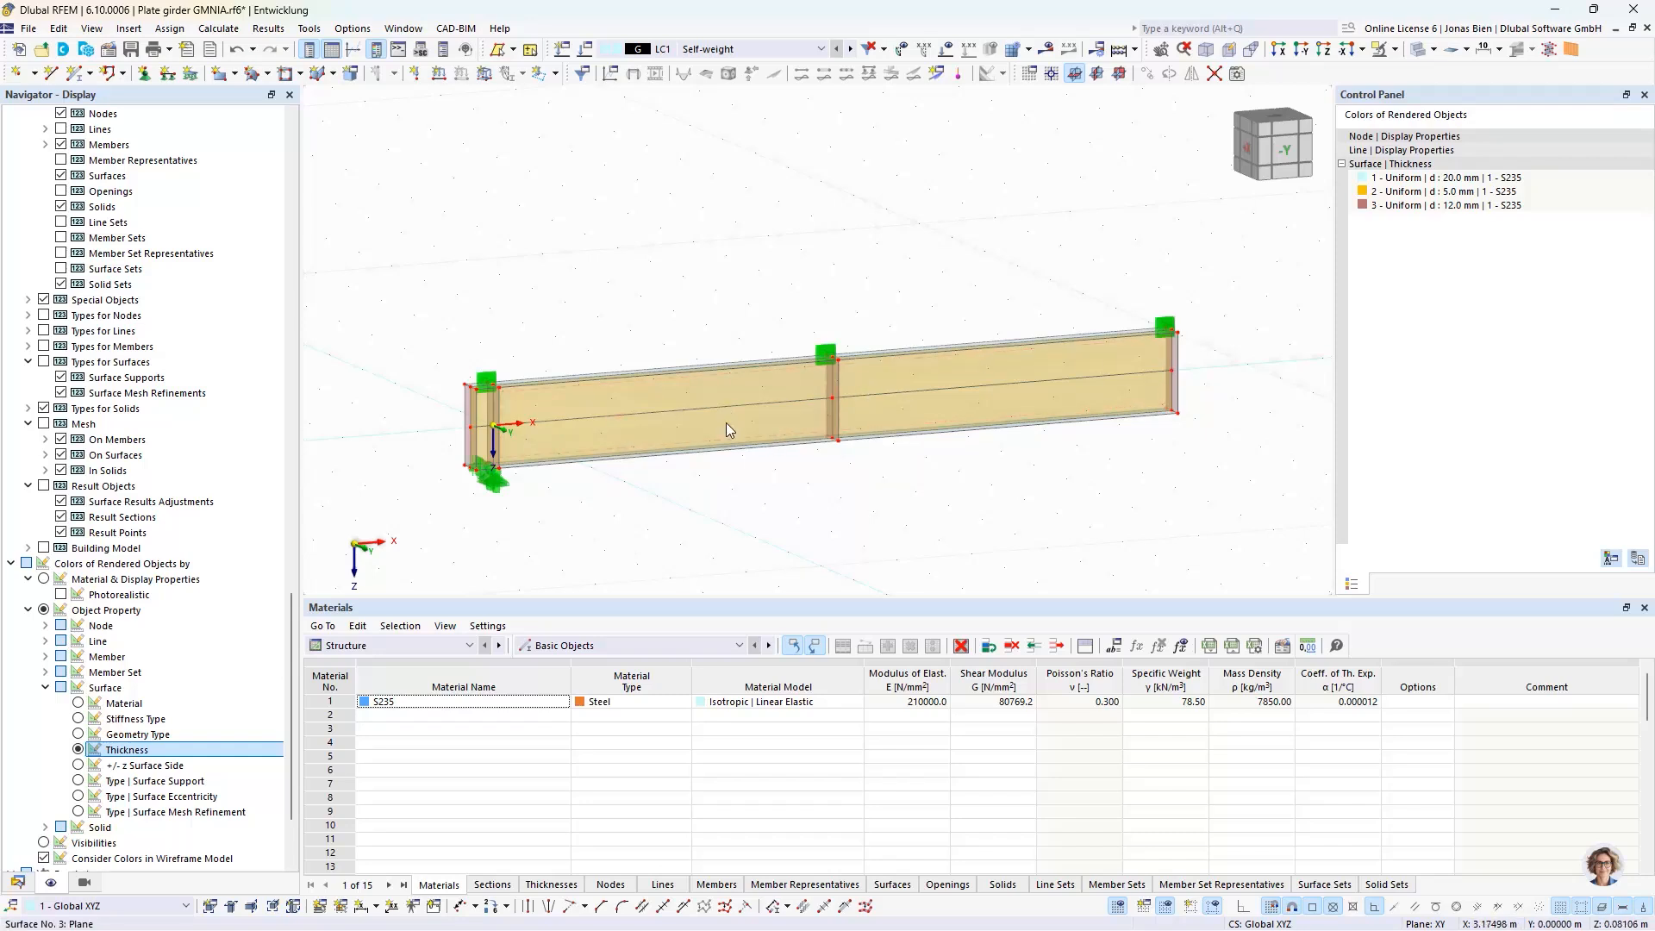
{"action": "middle_click_drag", "start_coordinate": [640, 522], "coordinate": [617, 462], "text": "ctrl"}
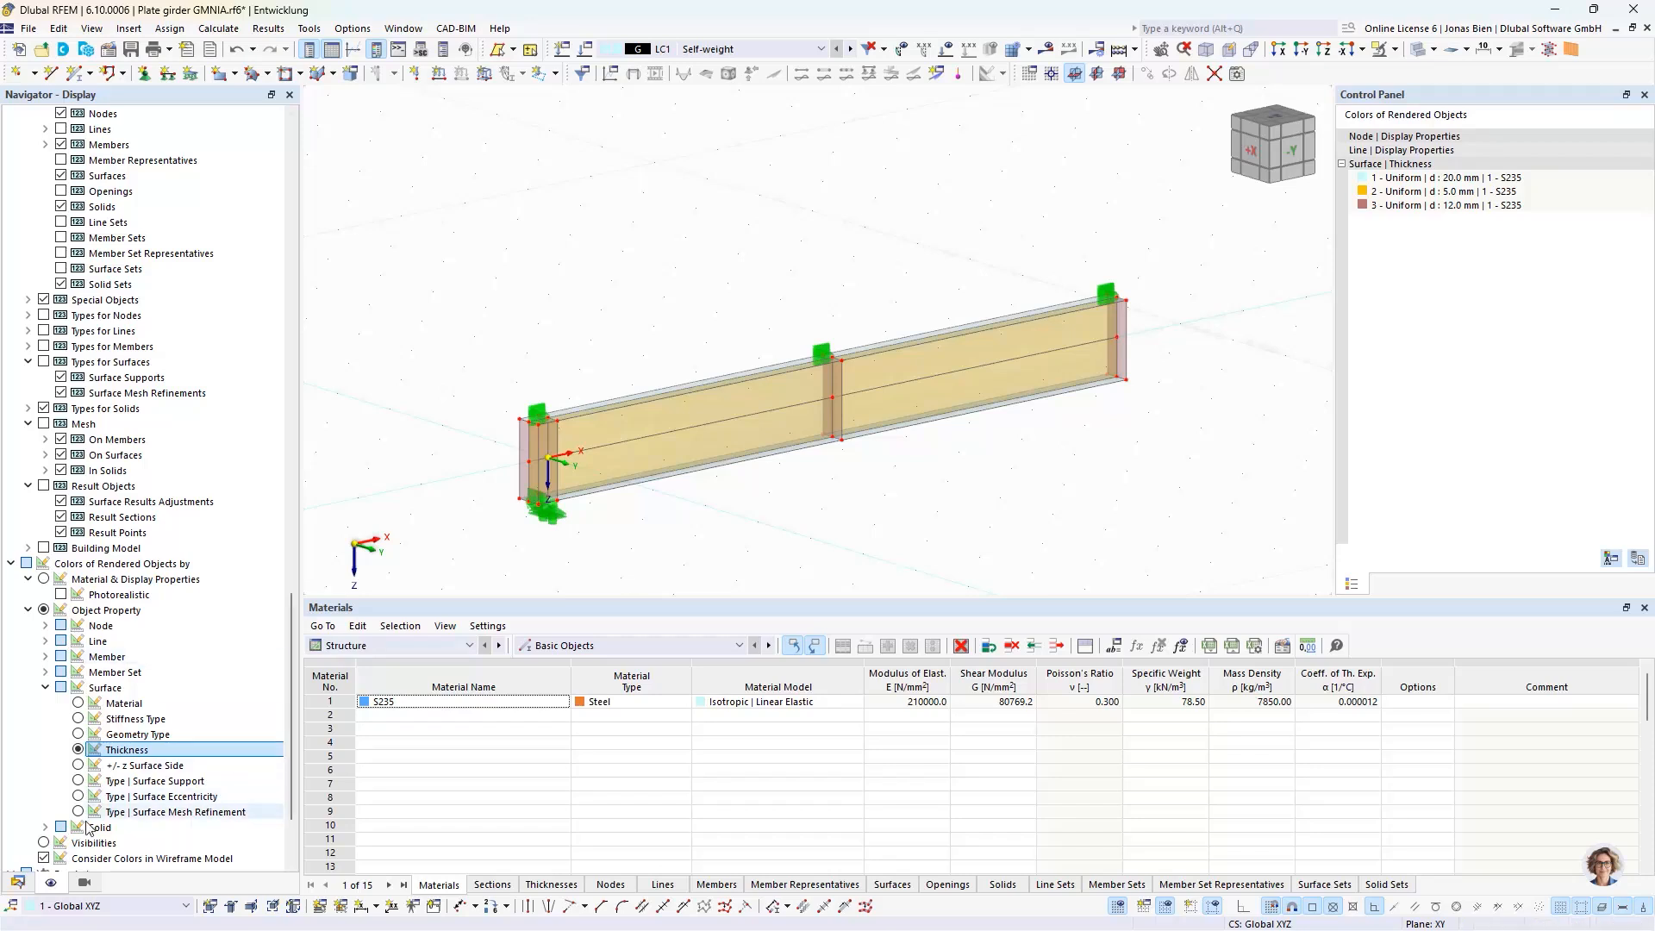
{"action": "left_click", "coordinate": [17, 882]}
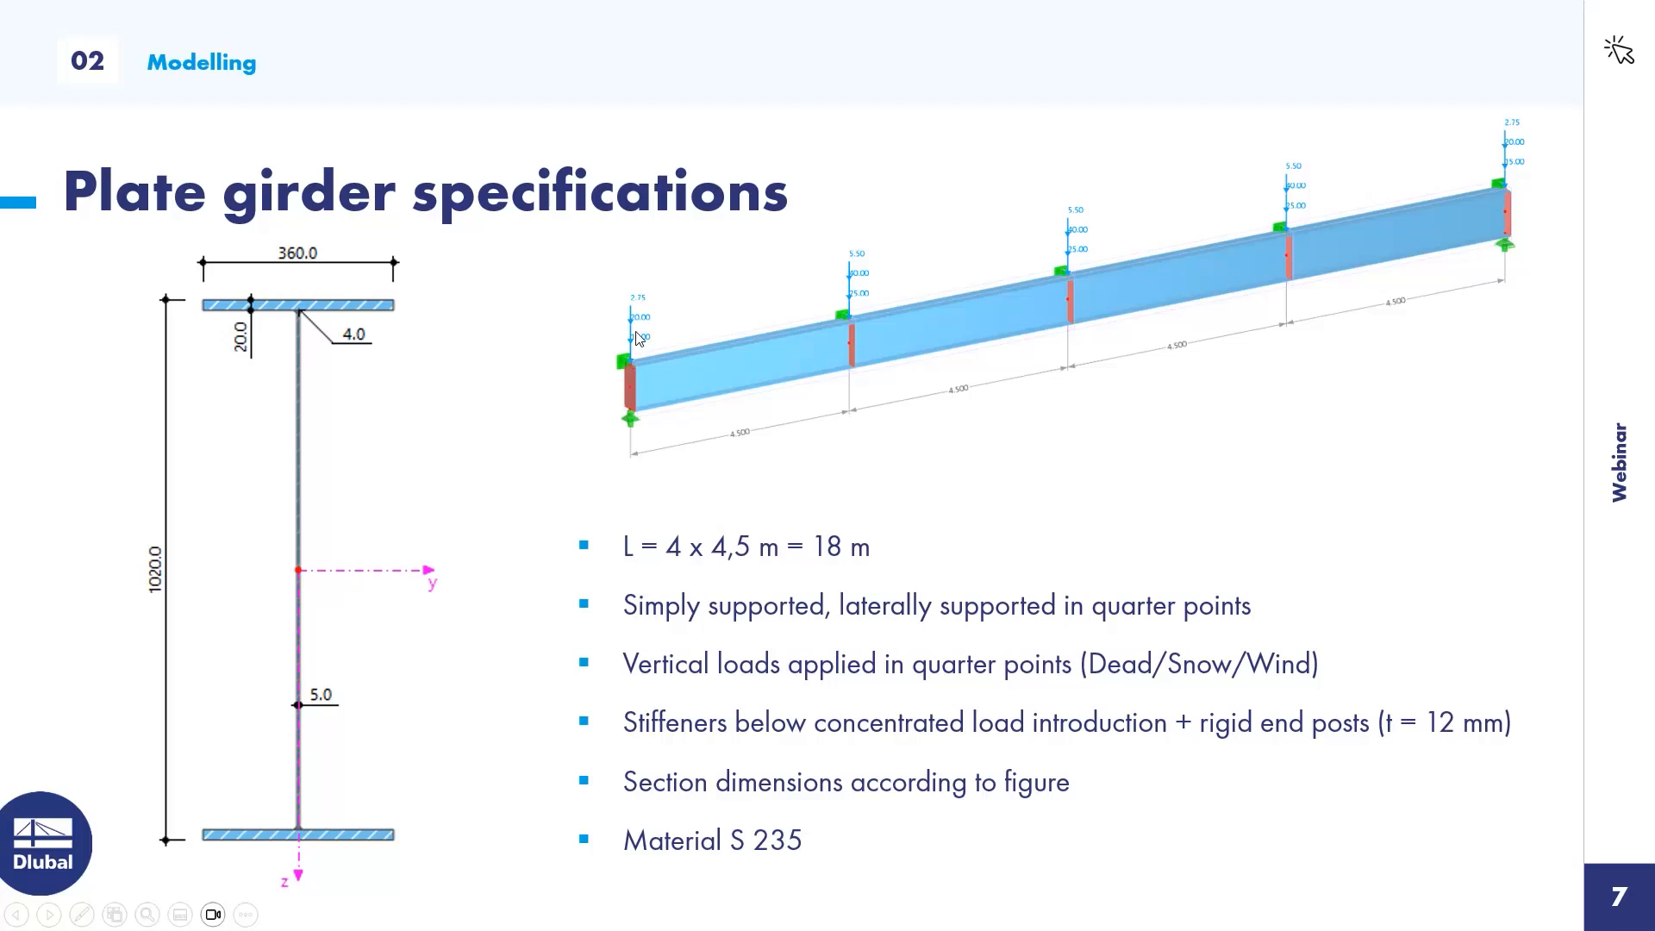
{"action": "key", "text": "Left"}
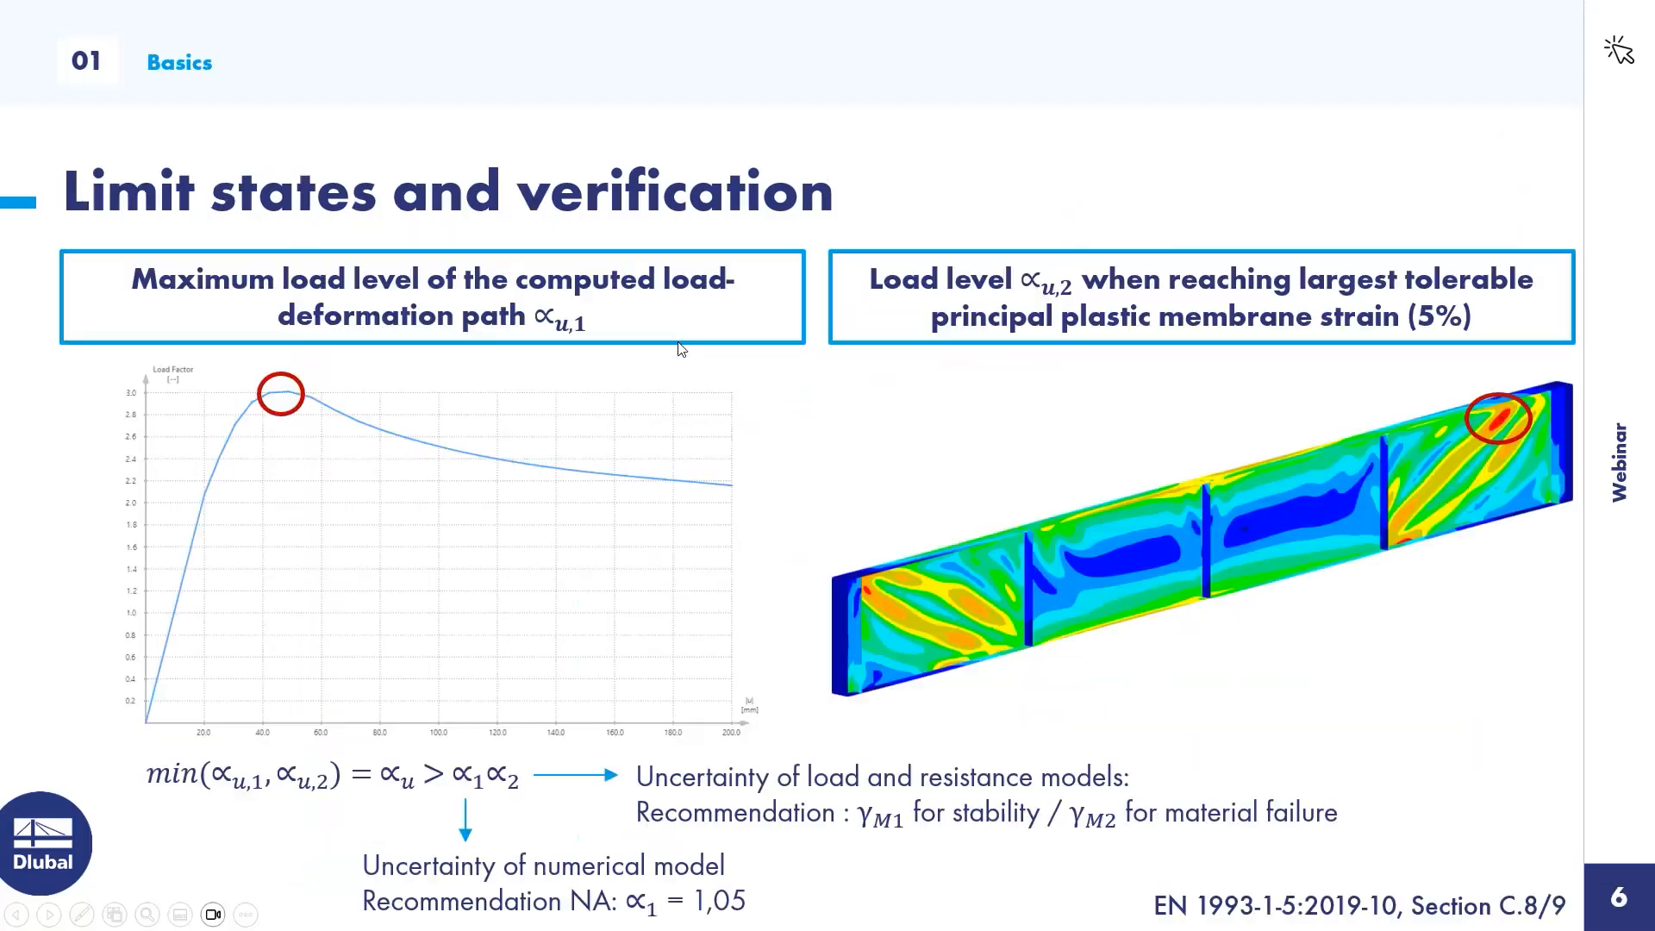
{"action": "key", "text": "Right"}
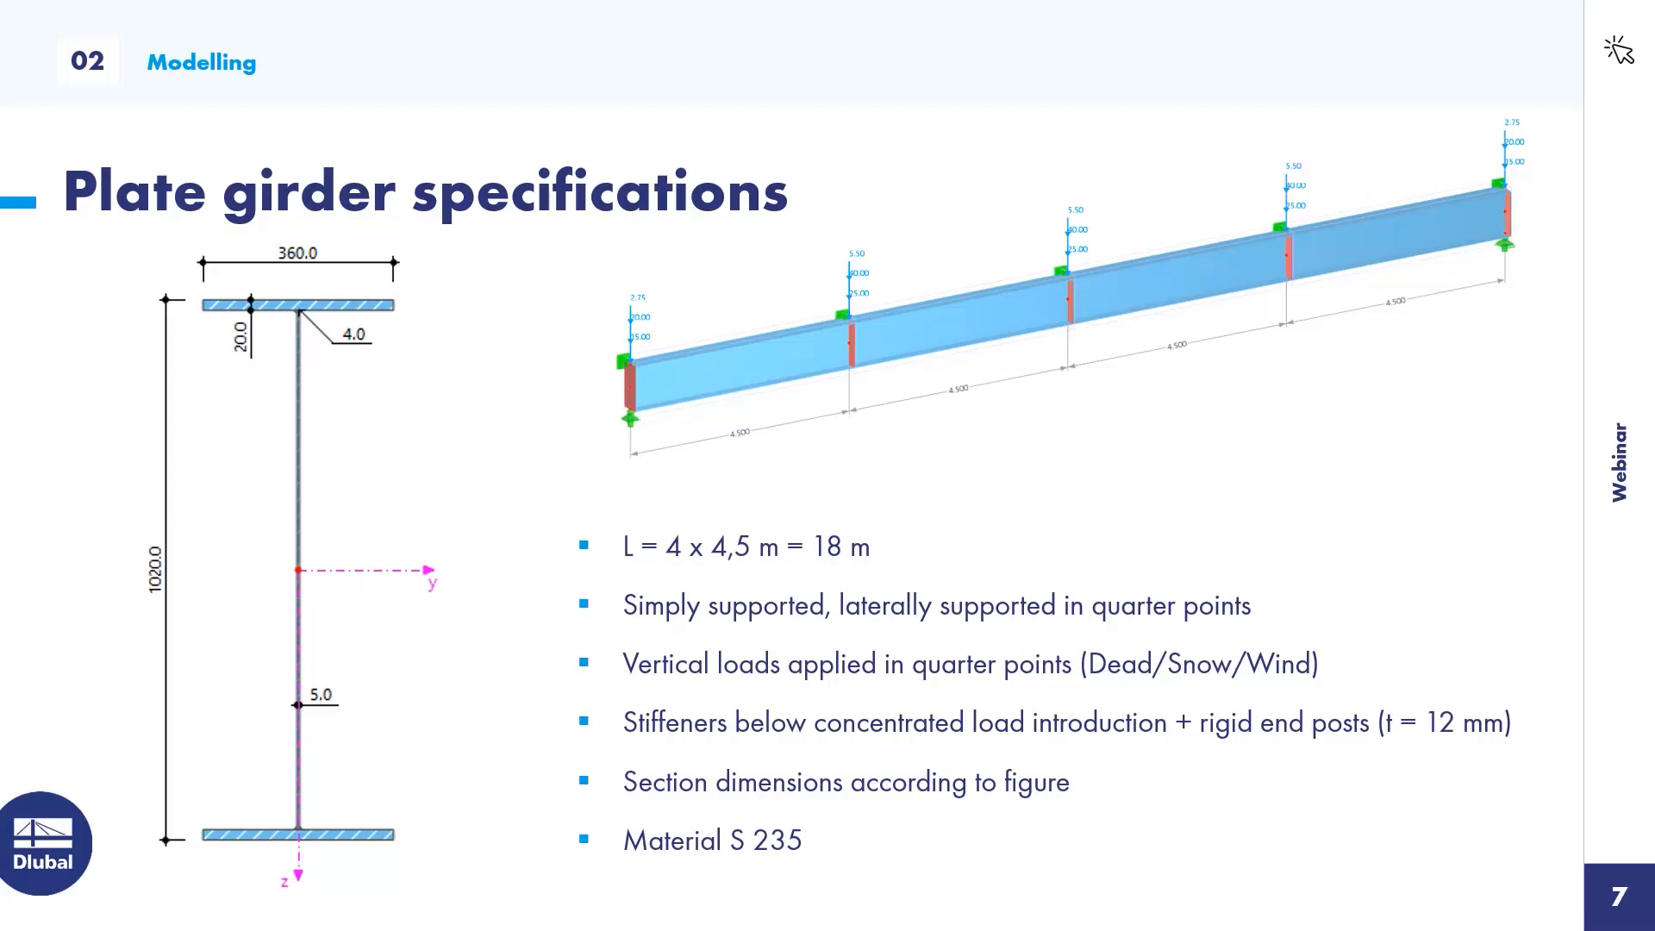
{"action": "key", "text": "alt+Tab"}
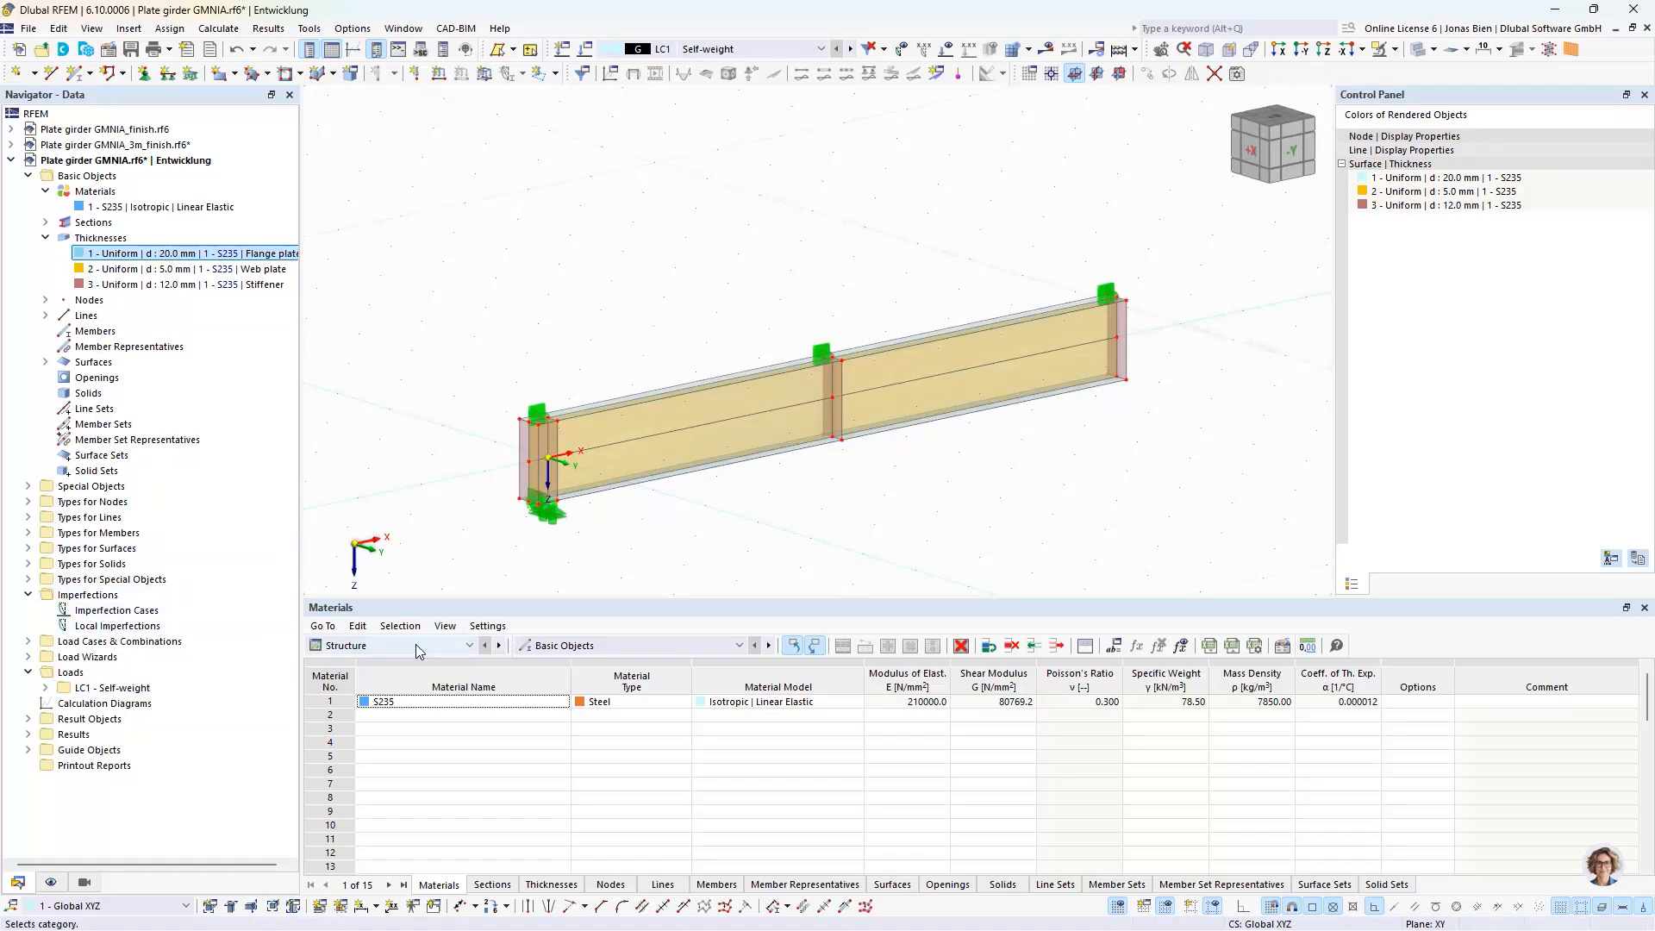
Step: Define a new line load in LC1 Self-weight with Uniform - Total distribution and a magnitude of 7.5 kN in the global Z direction
{"action": "scroll", "coordinate": [536, 380], "scroll_direction": "up", "scroll_amount": 2}
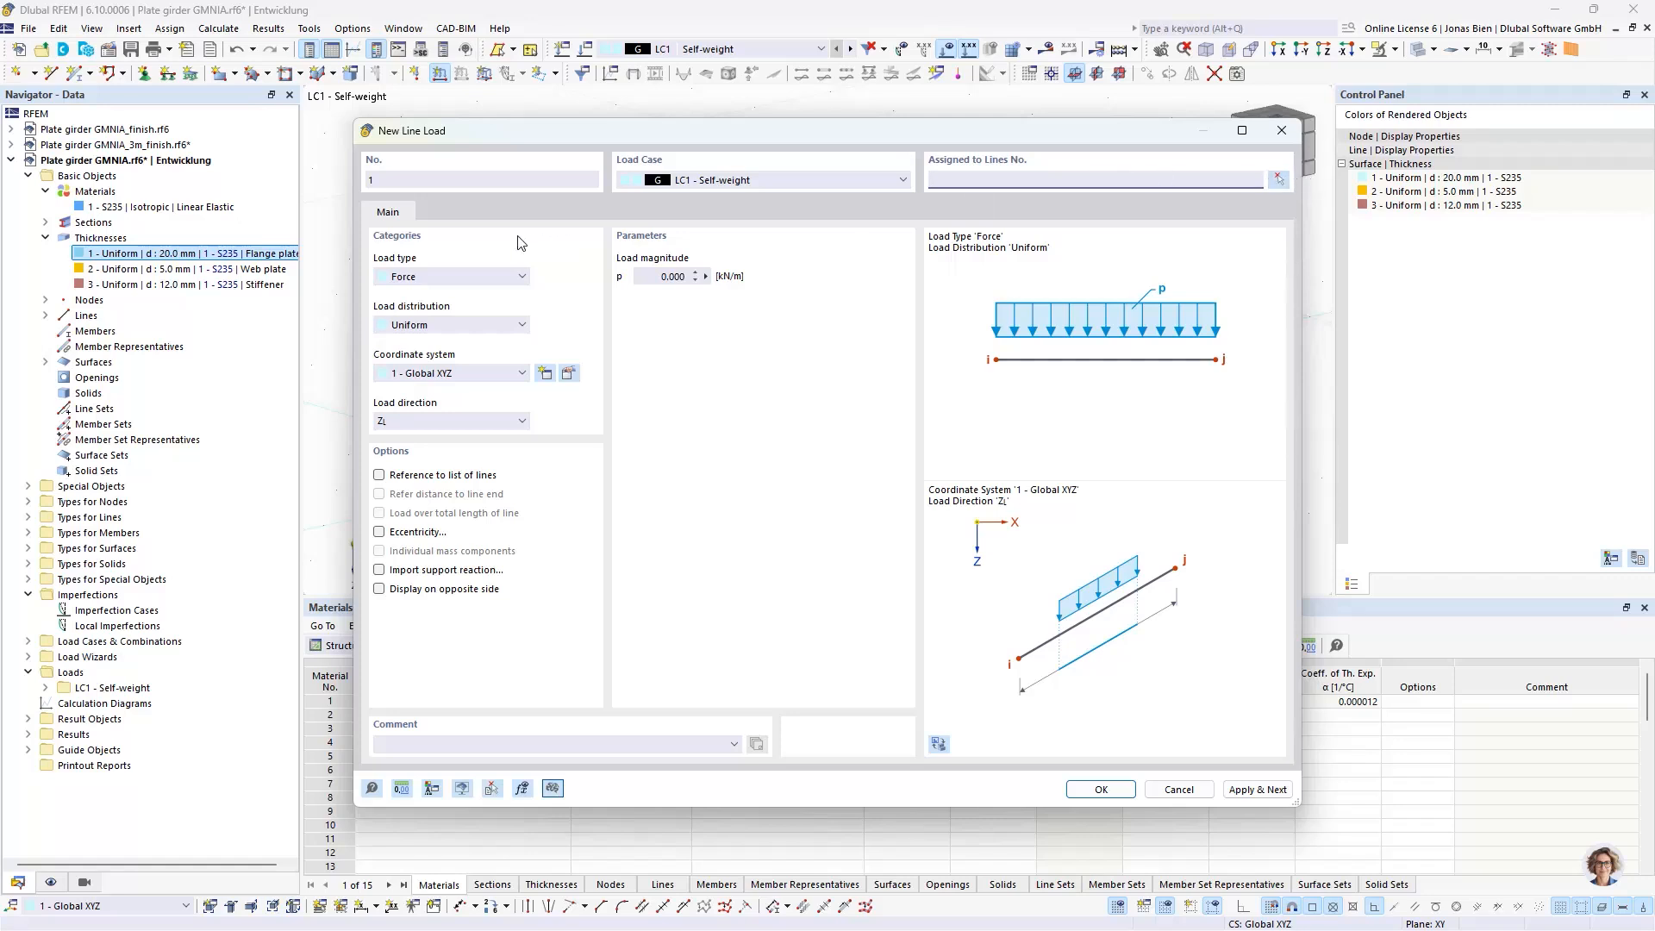
{"action": "double_click", "coordinate": [681, 274]}
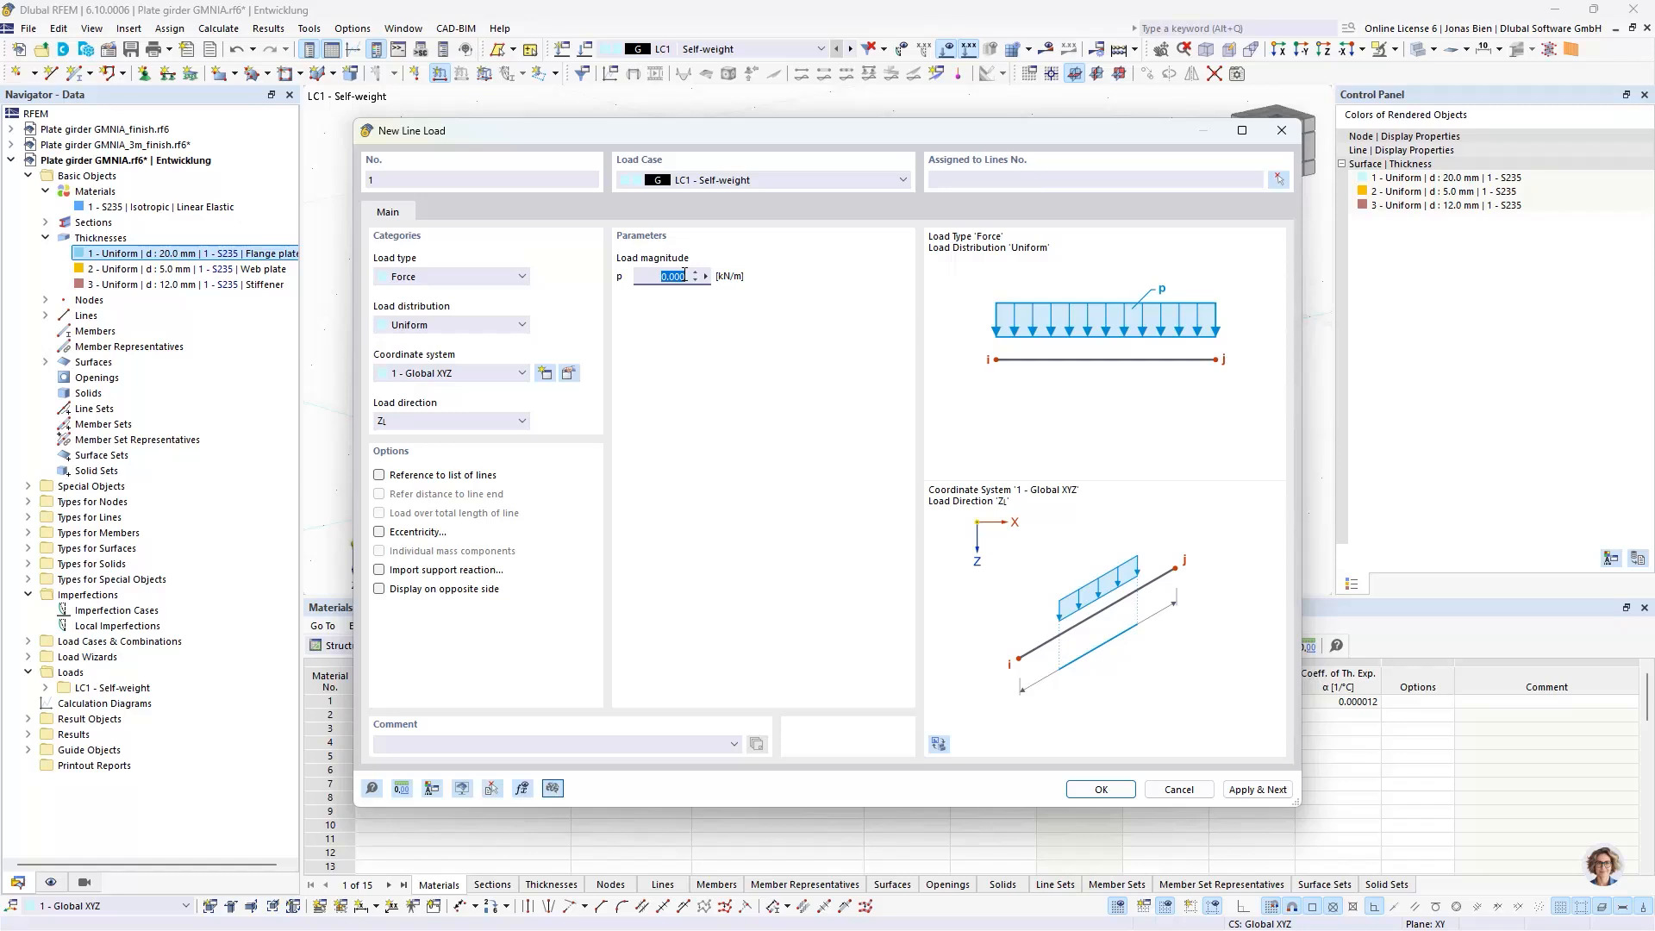
{"action": "left_click", "coordinate": [449, 320]}
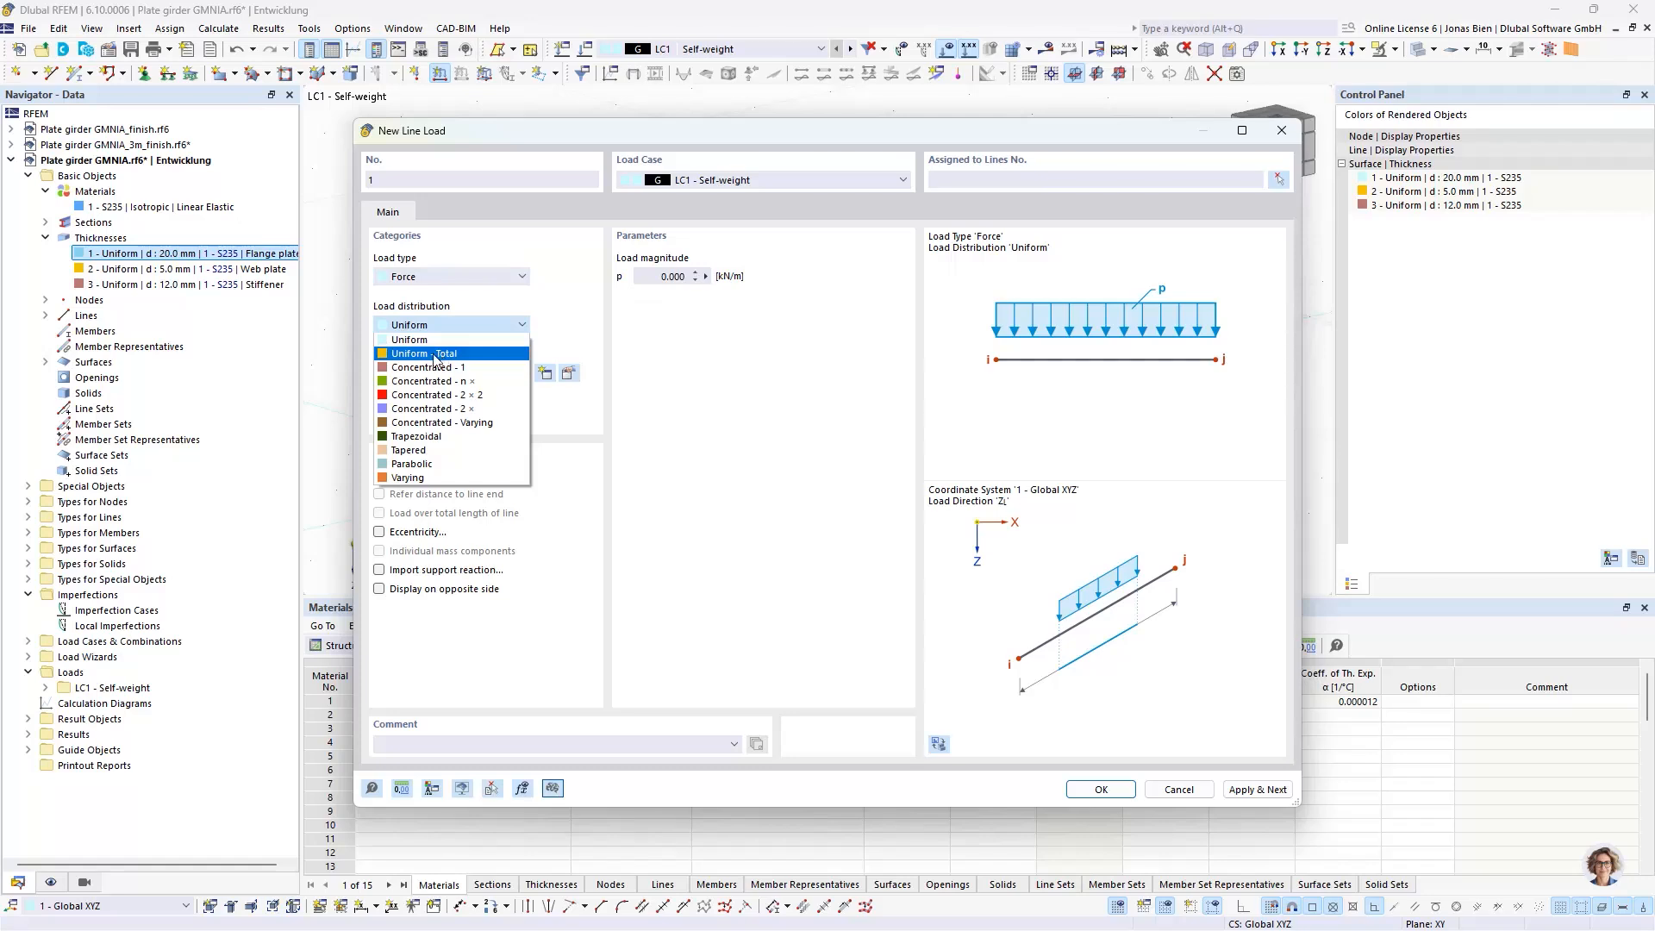
{"action": "left_click", "coordinate": [415, 355]}
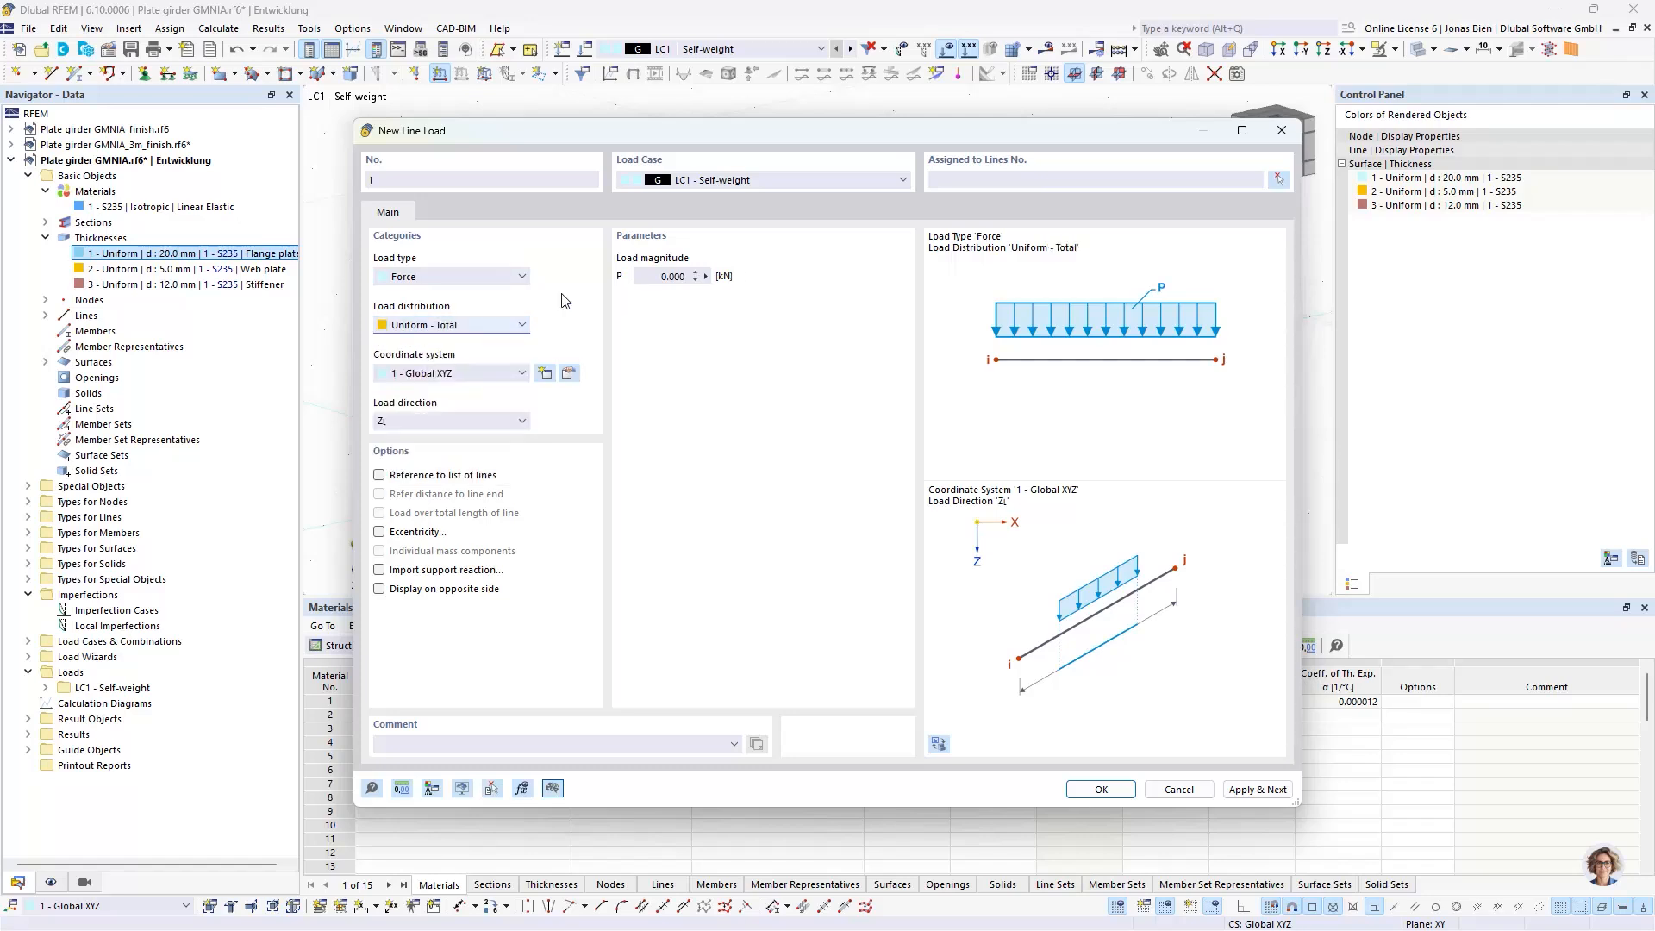
{"action": "left_click", "coordinate": [661, 275]}
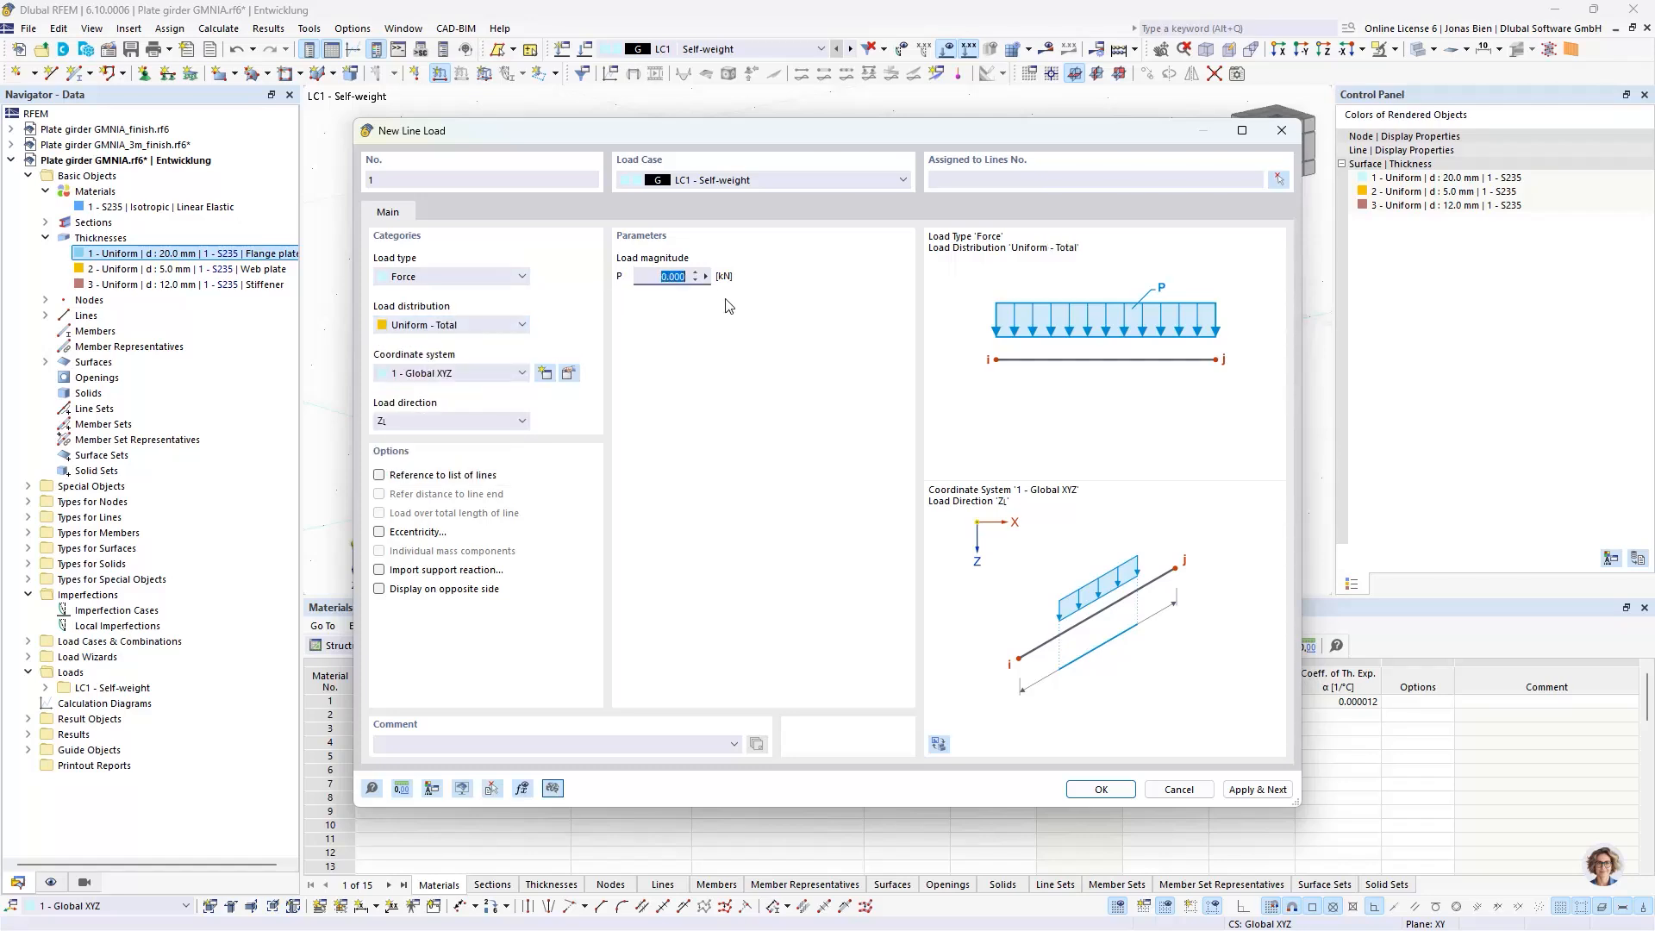
{"action": "type", "text": "7"}
{"action": "left_click_drag", "start_coordinate": [686, 137], "coordinate": [938, 173]}
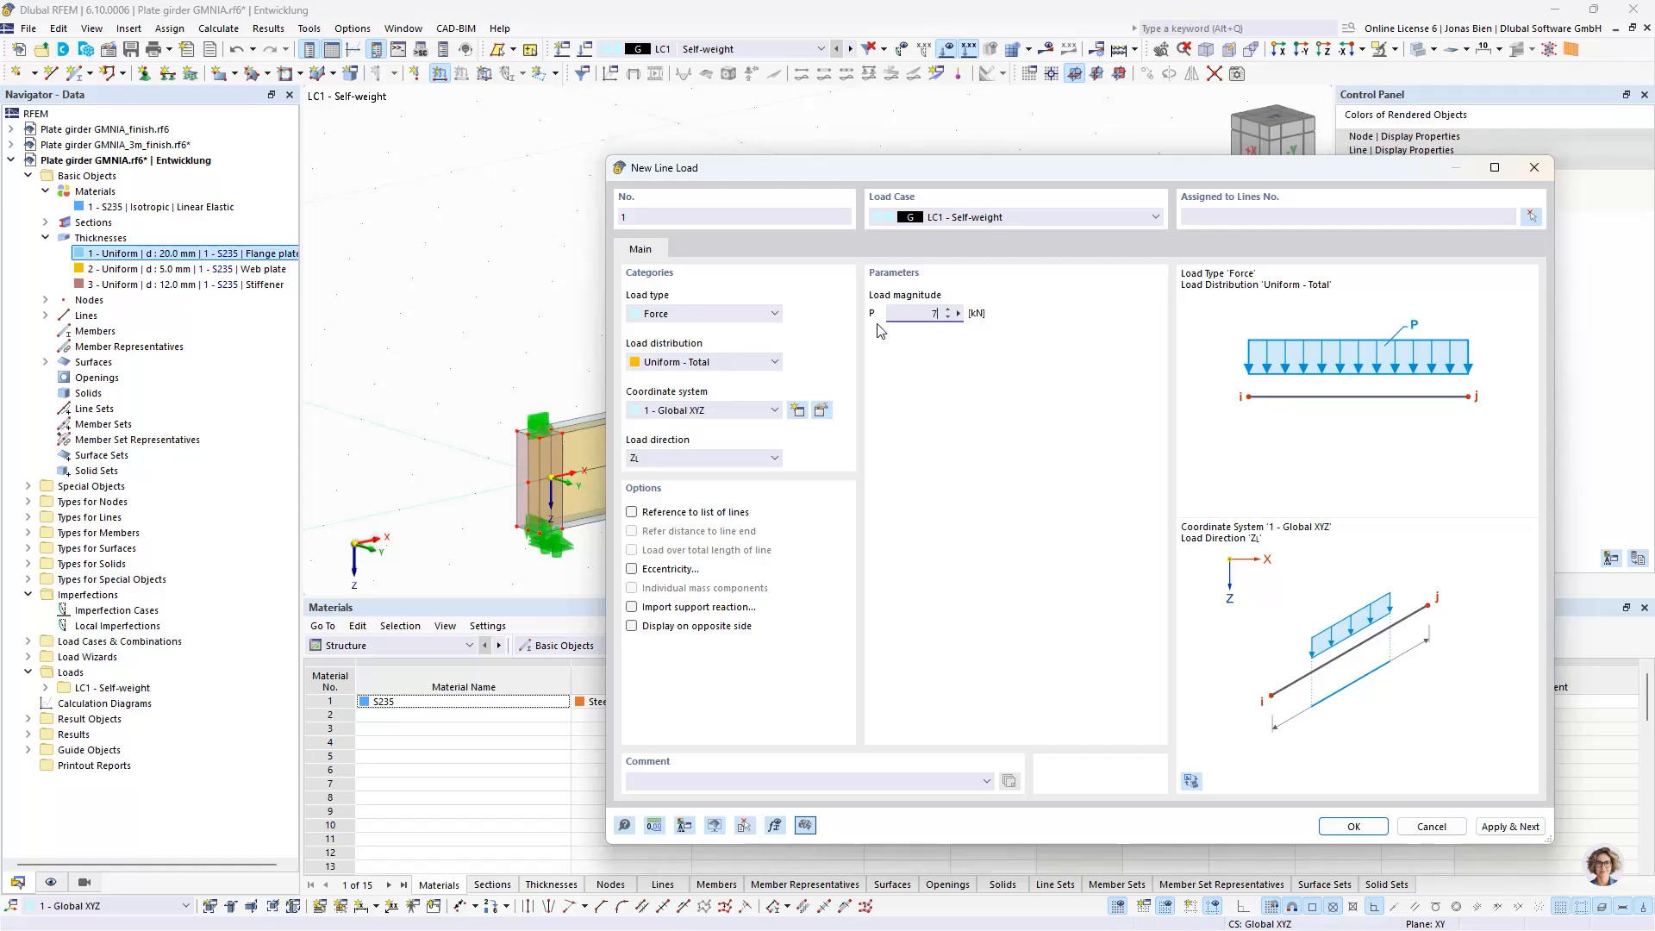
{"action": "double_click", "coordinate": [914, 310]}
{"action": "left_click", "coordinate": [768, 363]}
{"action": "left_click", "coordinate": [764, 369]}
Step: Assign the line load to the two upper transverse lines at the X = 0 stiffener (lines 30 and 61) and create it
{"action": "left_click", "coordinate": [1530, 218]}
{"action": "scroll", "coordinate": [552, 440], "scroll_direction": "up", "scroll_amount": 5}
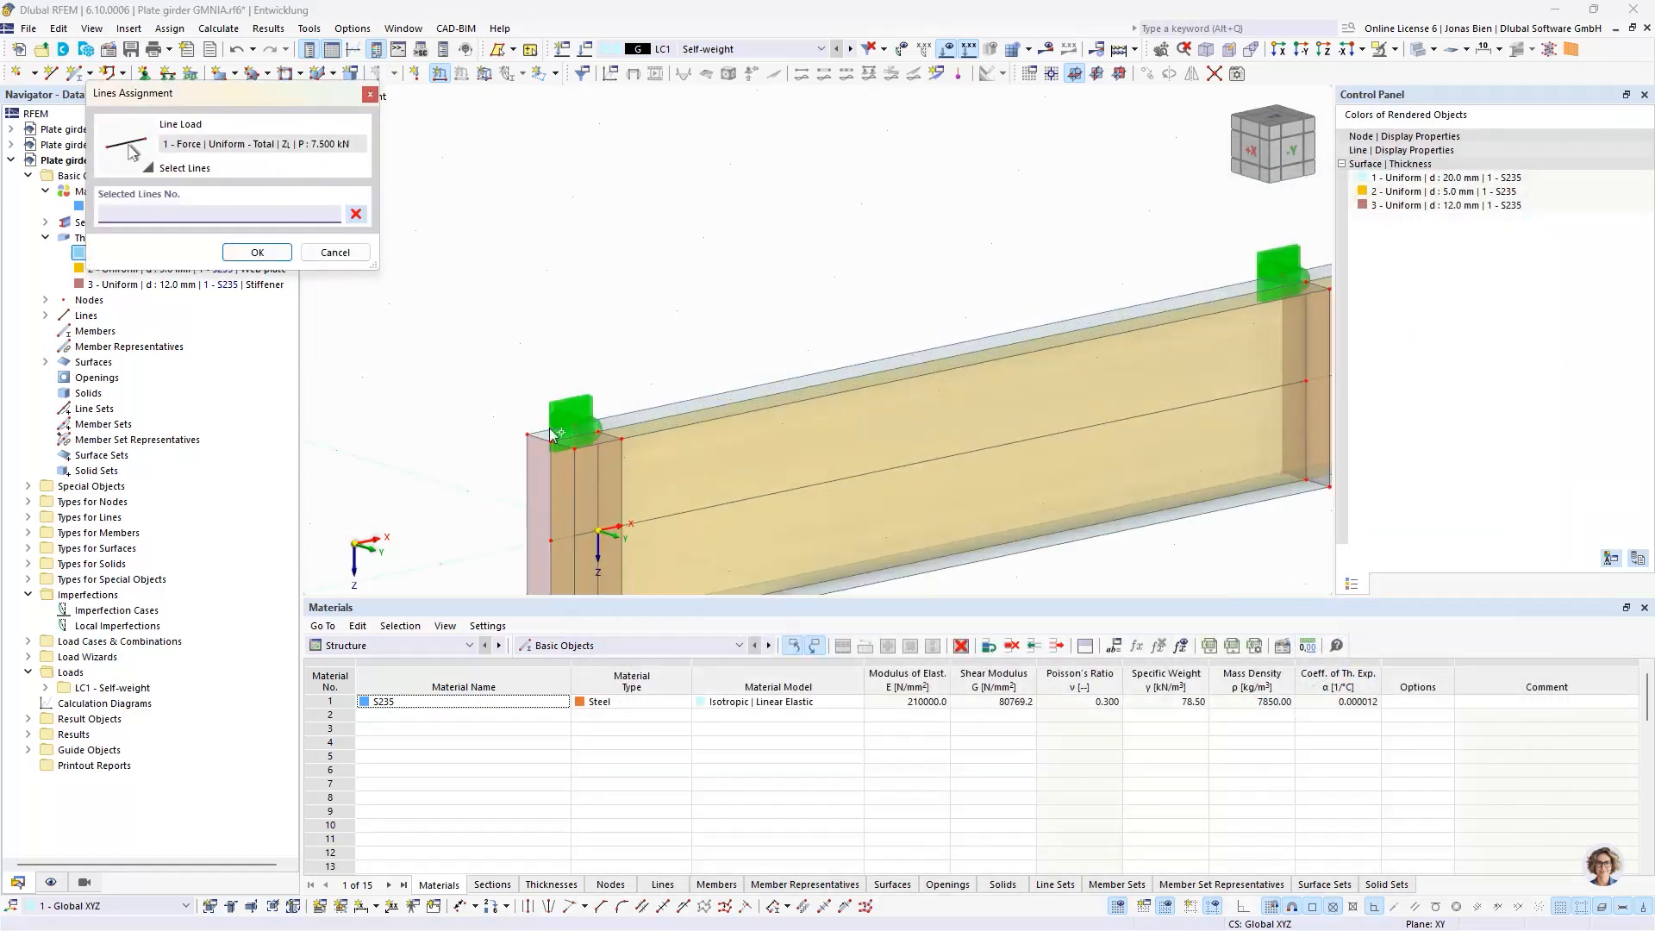
{"action": "left_click", "coordinate": [618, 434]}
{"action": "left_click", "coordinate": [618, 433]}
{"action": "left_click", "coordinate": [257, 251]}
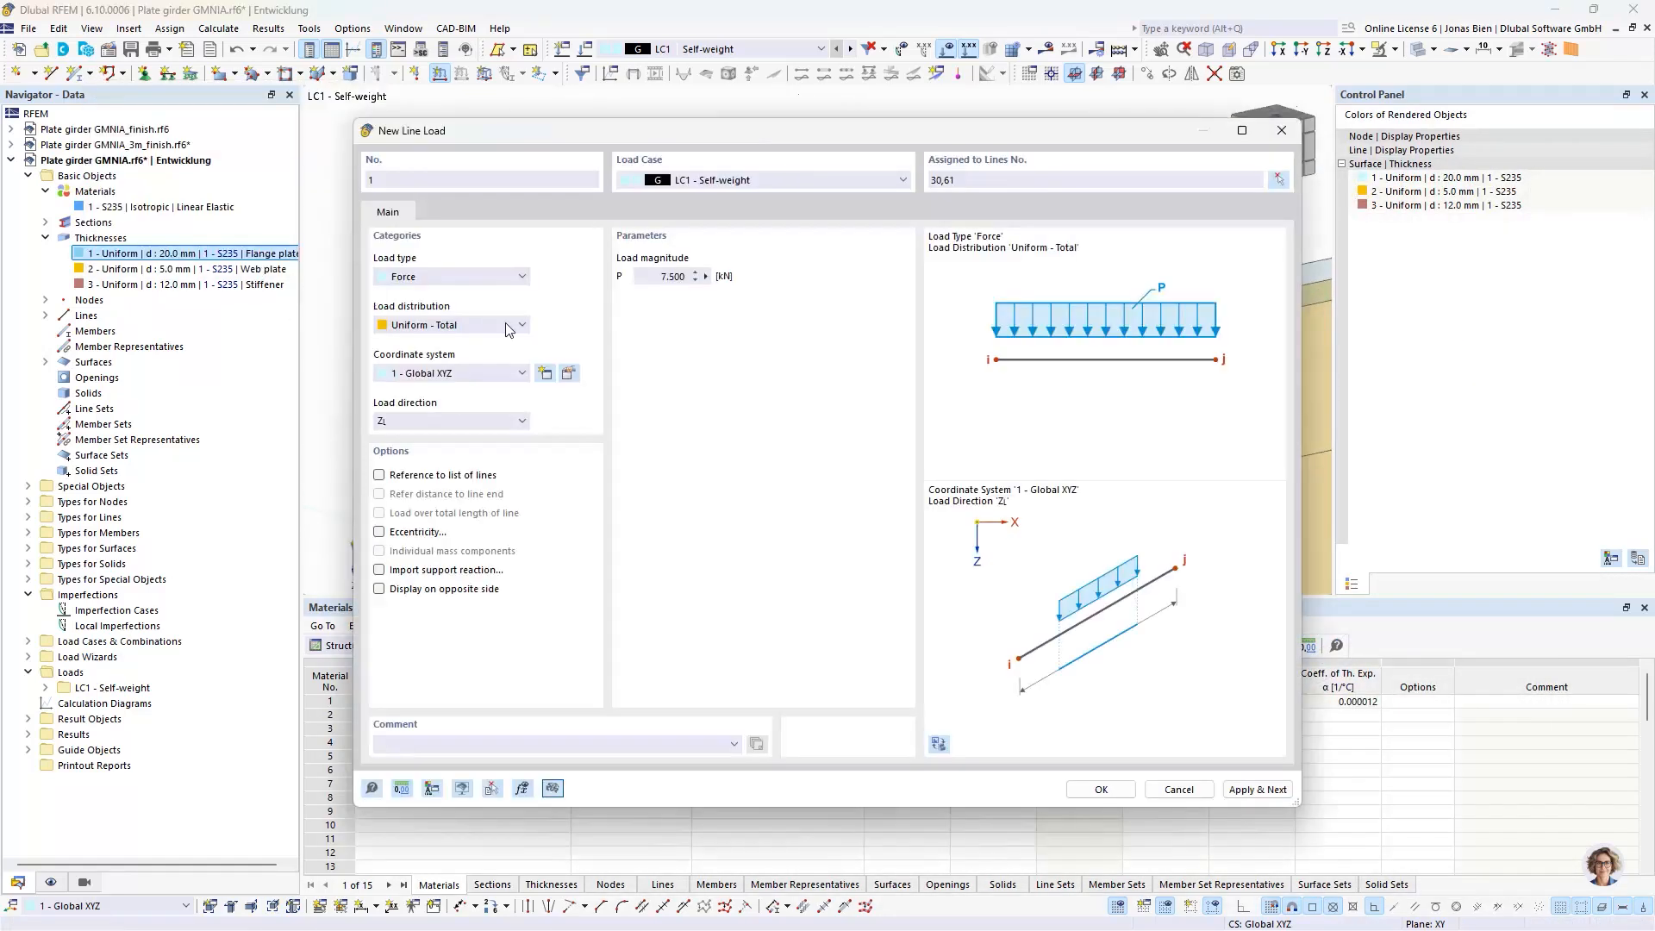
{"action": "left_click", "coordinate": [1101, 789]}
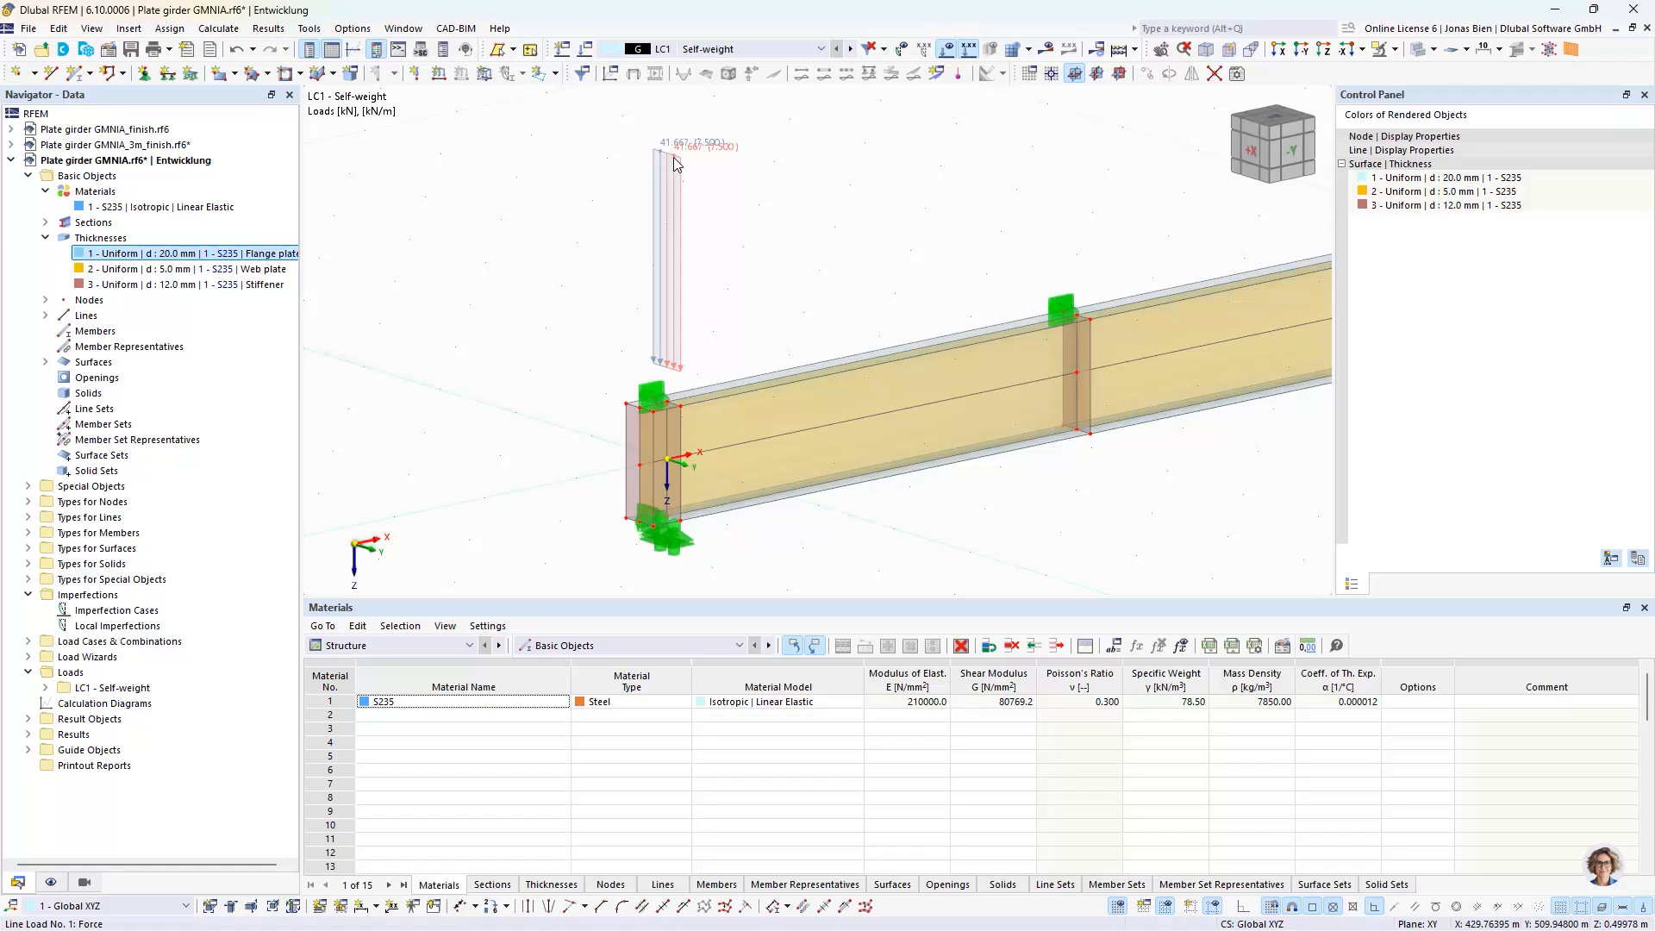
Step: Copy the line load from the X = 0 stiffener to the upper lines of the middle stiffener (lines 34 and 63)
{"action": "mouse_move", "coordinate": [677, 165]}
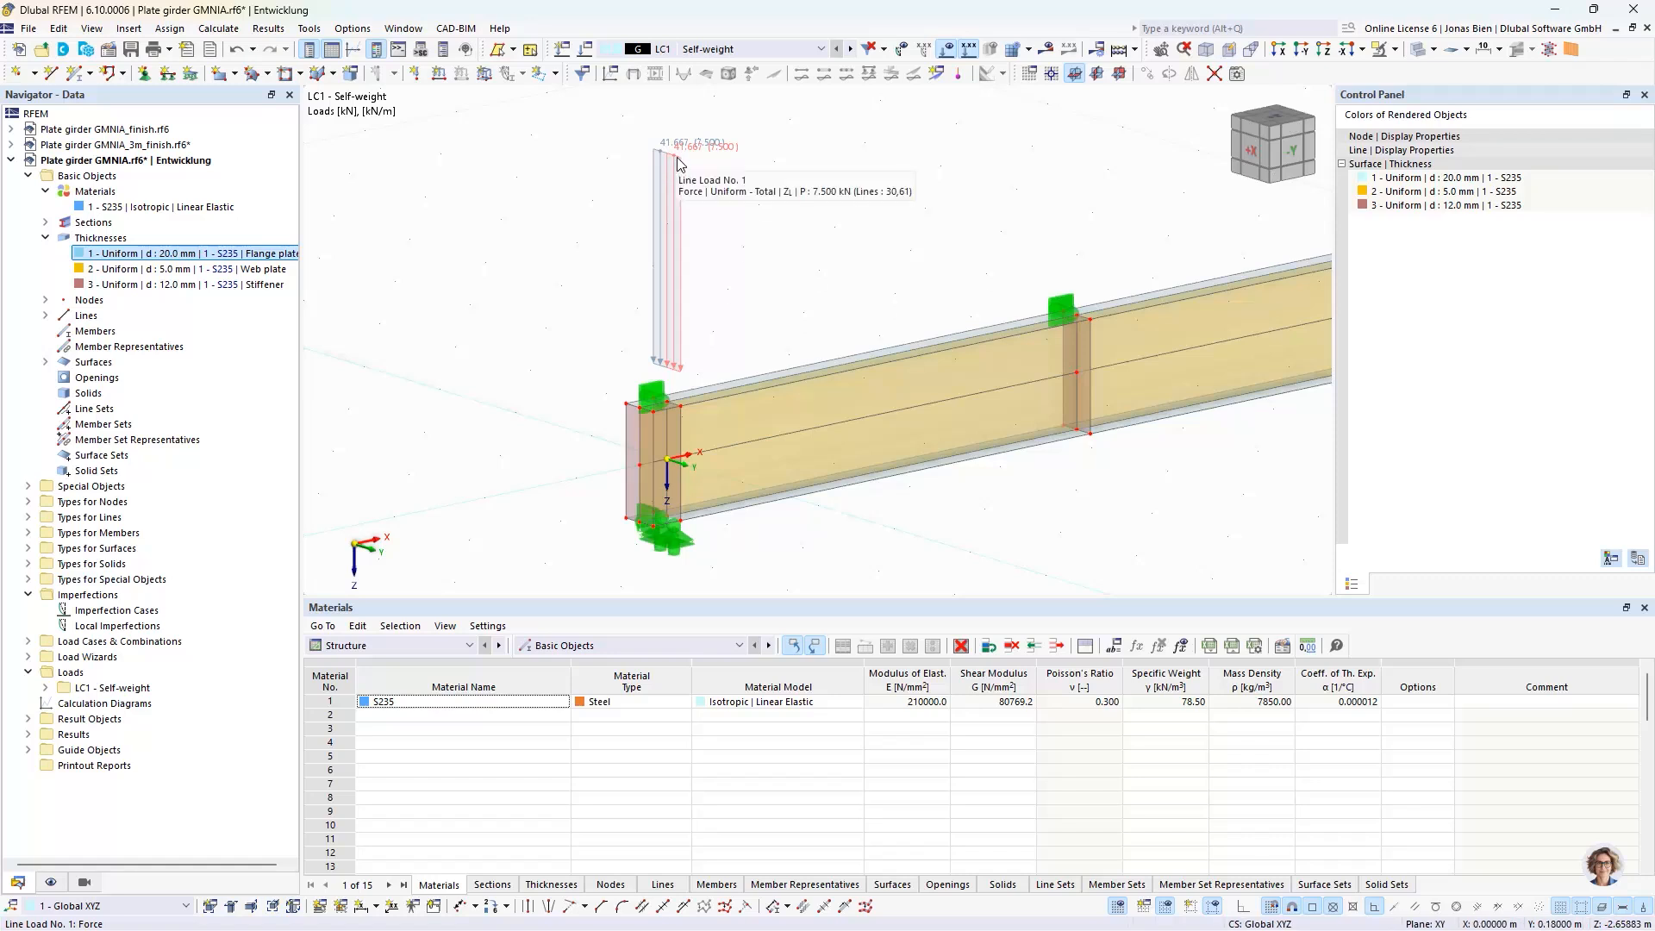
{"action": "scroll", "coordinate": [675, 163], "scroll_direction": "up", "scroll_amount": 2}
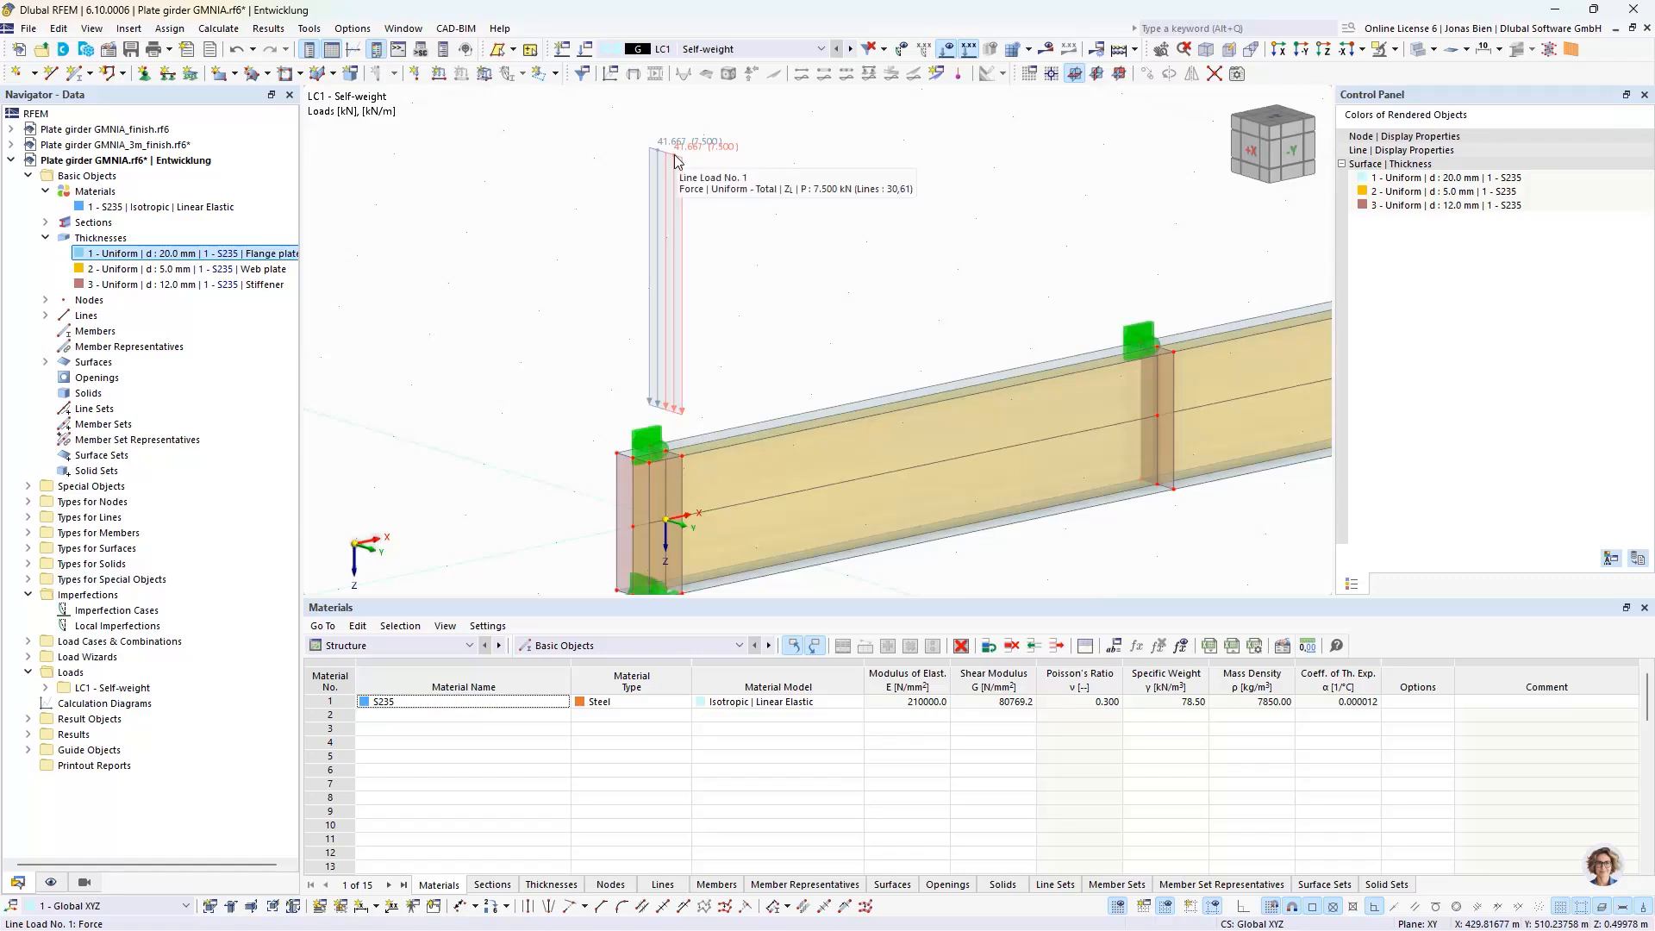
{"action": "mouse_move", "coordinate": [758, 440]}
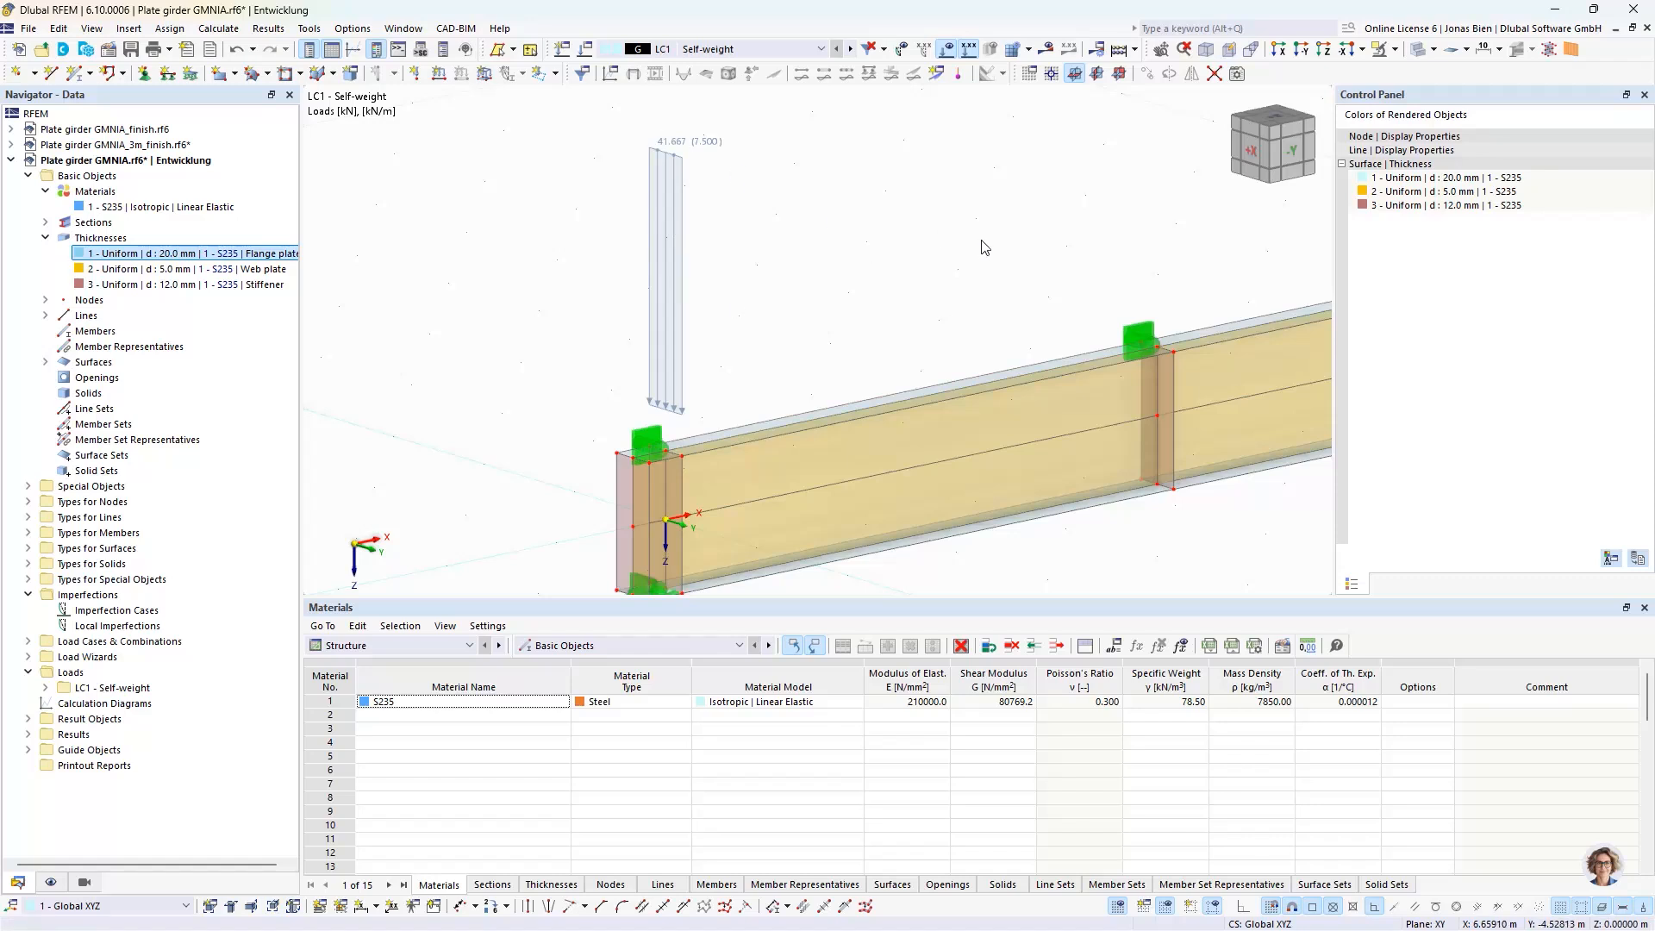
{"action": "left_click_drag", "start_coordinate": [851, 285], "coordinate": [517, 76]}
{"action": "left_click_drag", "start_coordinate": [687, 434], "coordinate": [1173, 370], "text": "ctrl"}
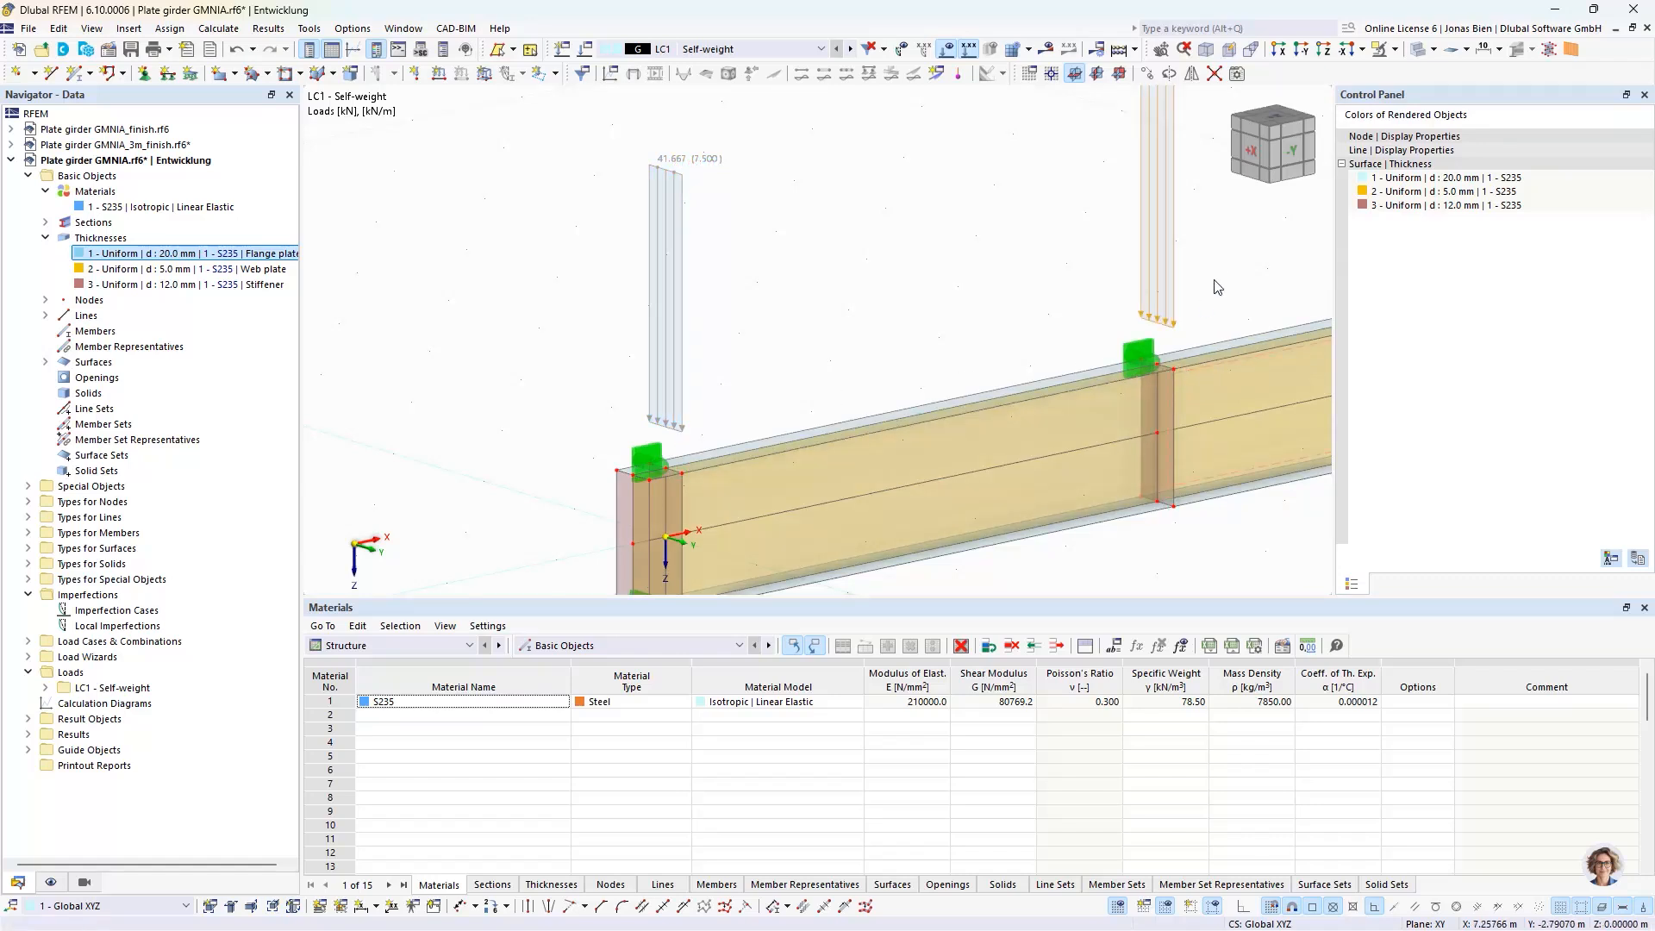
Step: Set the total load on both lines at the middle stiffener to 25/2 kN (12.5 kN)
{"action": "middle_click_drag", "start_coordinate": [1216, 264], "coordinate": [957, 328]}
{"action": "scroll", "coordinate": [898, 419], "scroll_direction": "down", "scroll_amount": 1}
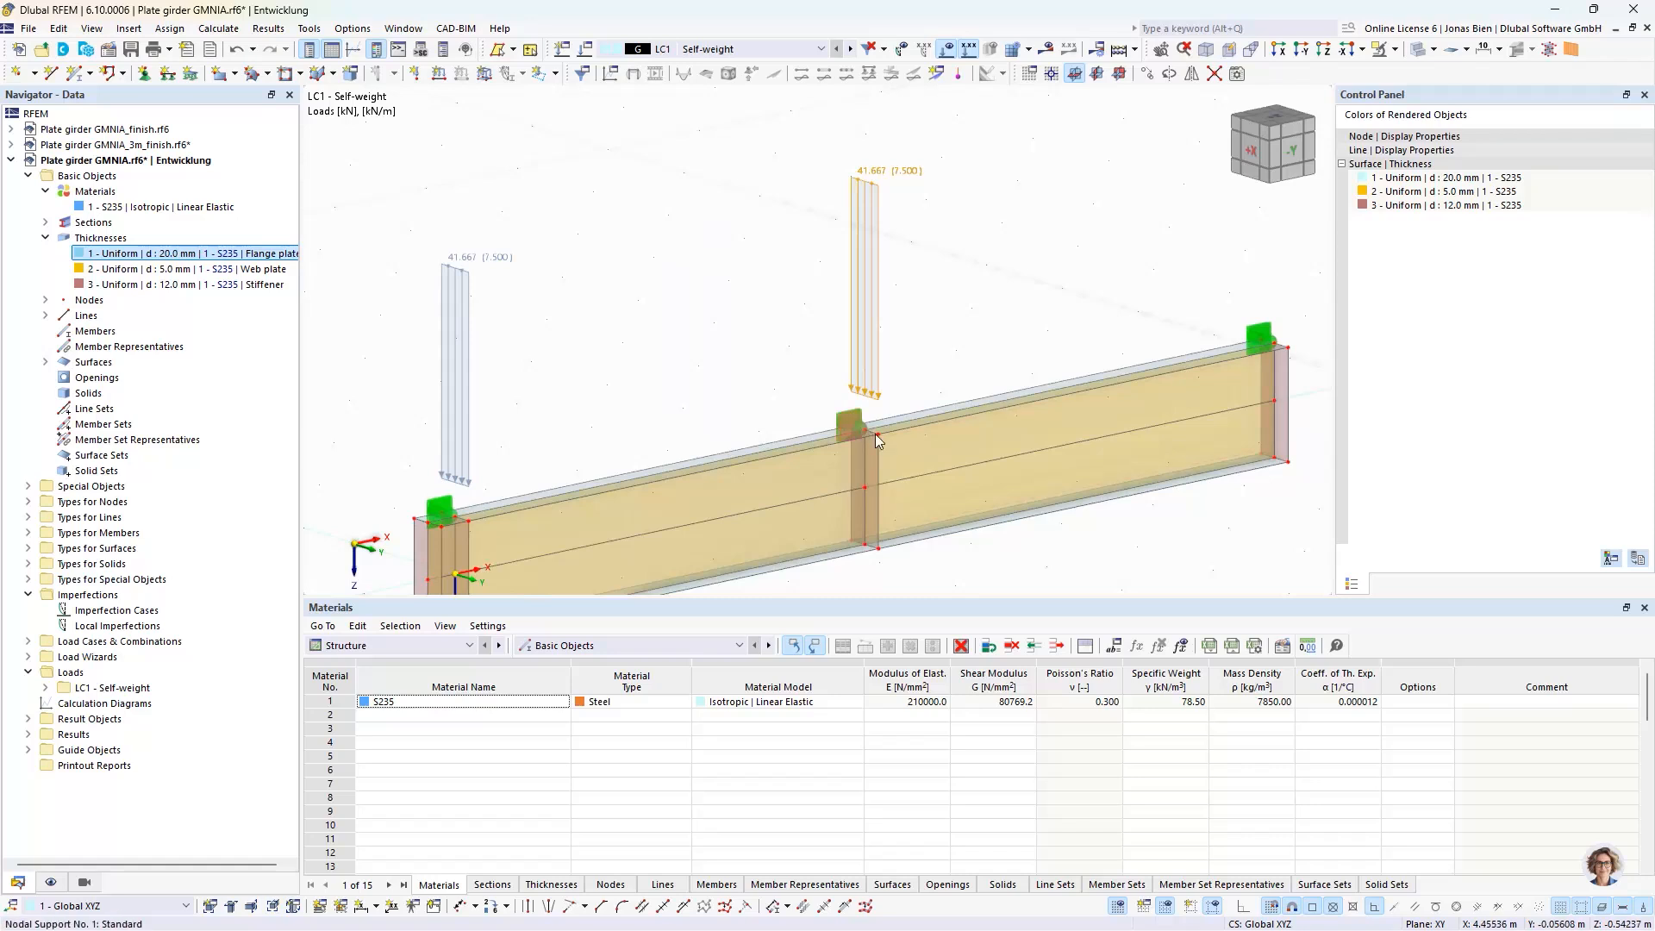
{"action": "left_click", "coordinate": [930, 327]}
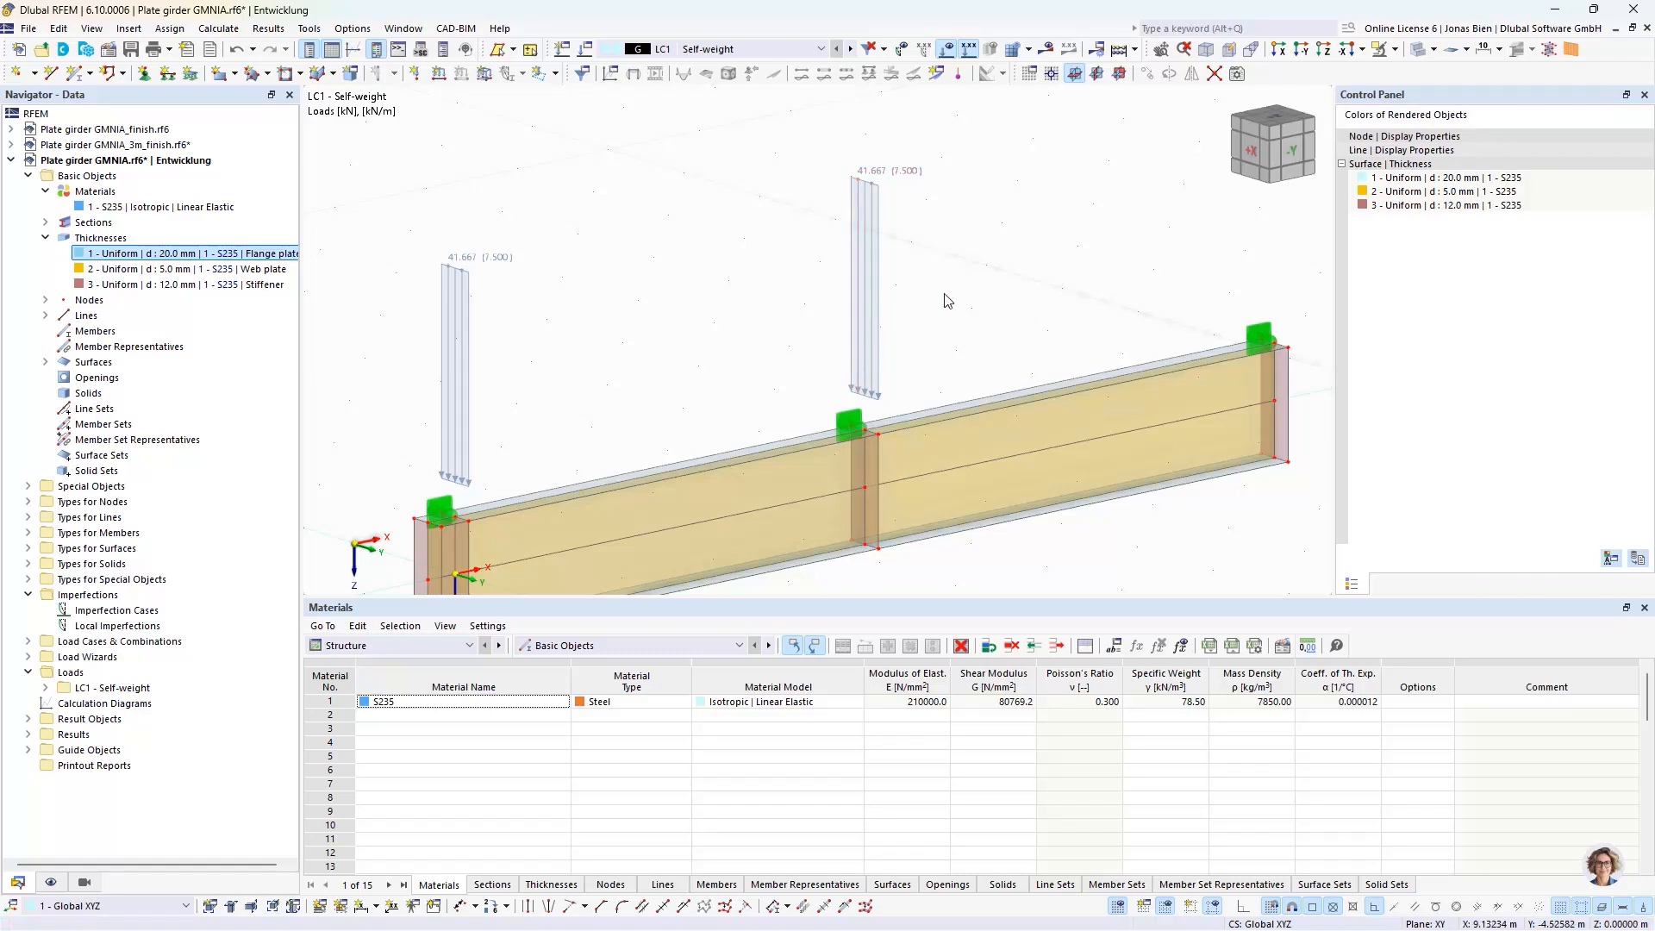
{"action": "left_click", "coordinate": [866, 281]}
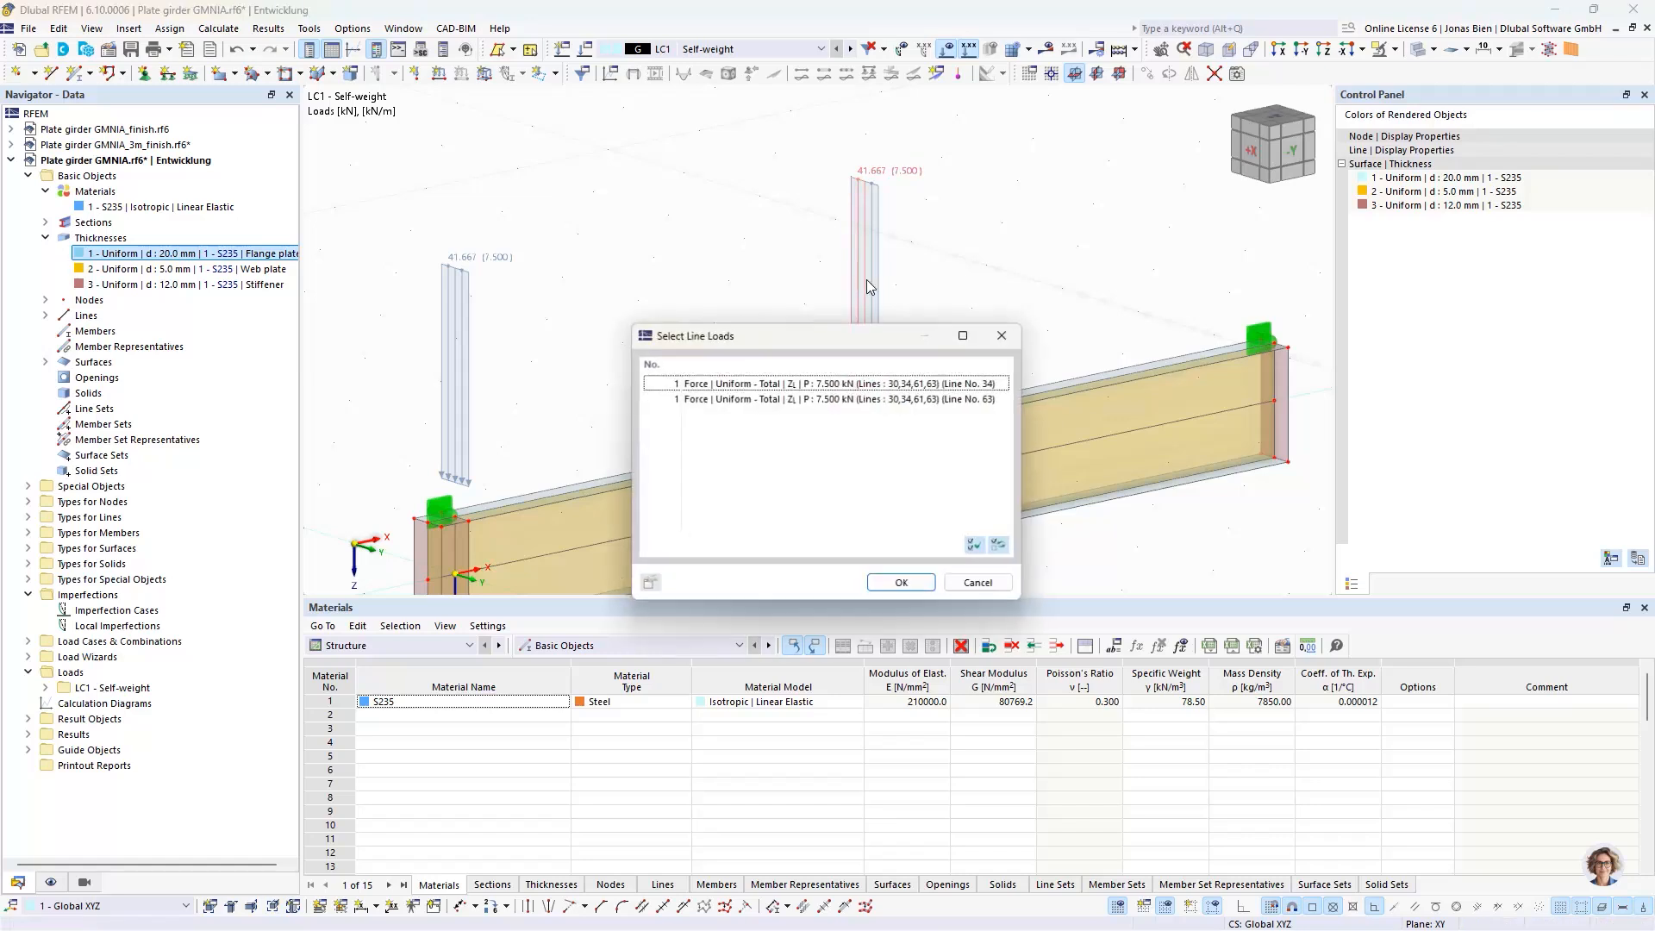
{"action": "left_click", "coordinate": [905, 584]}
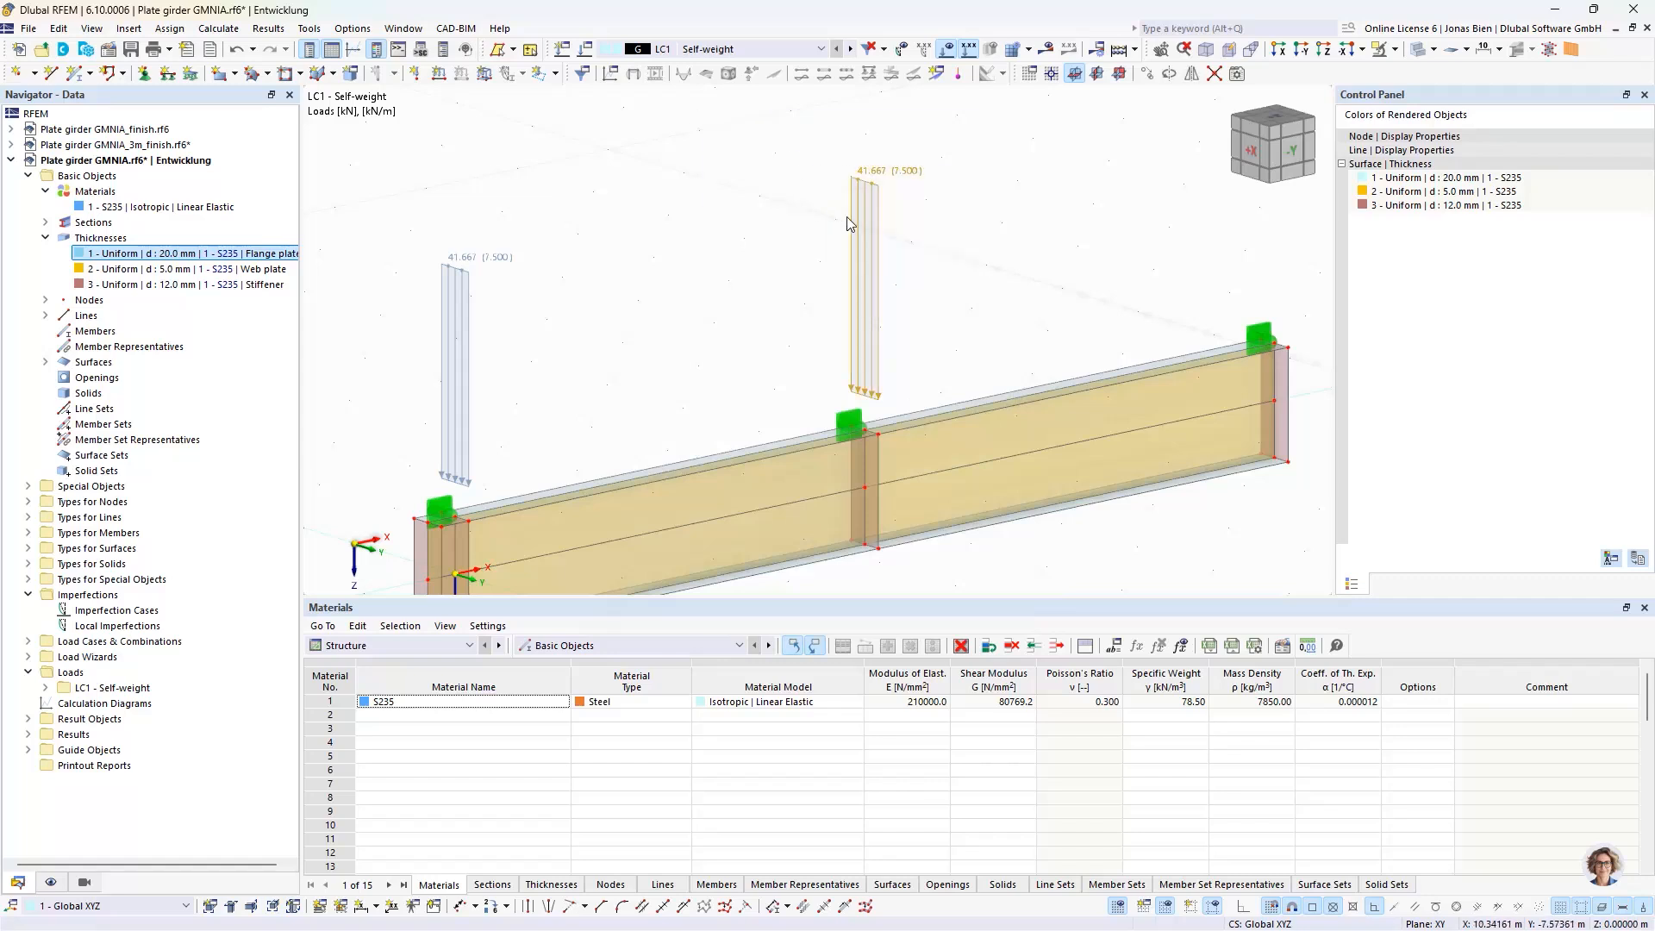
{"action": "double_click", "coordinate": [874, 249]}
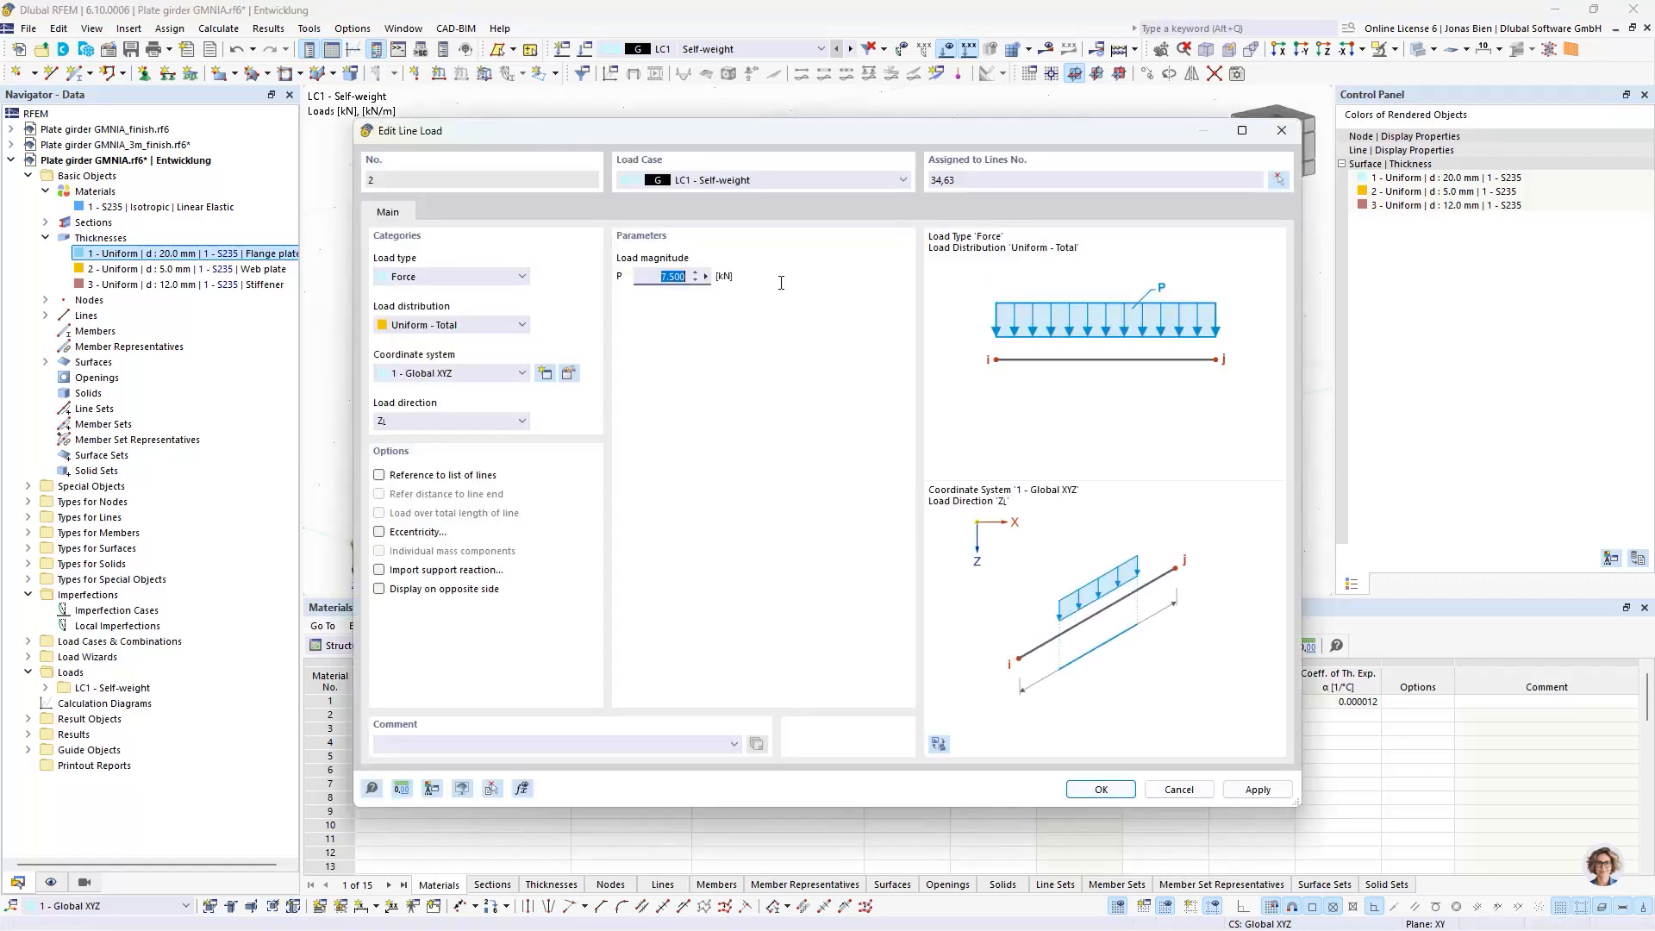
{"action": "type", "text": "25/2"}
{"action": "left_click", "coordinate": [1102, 791]}
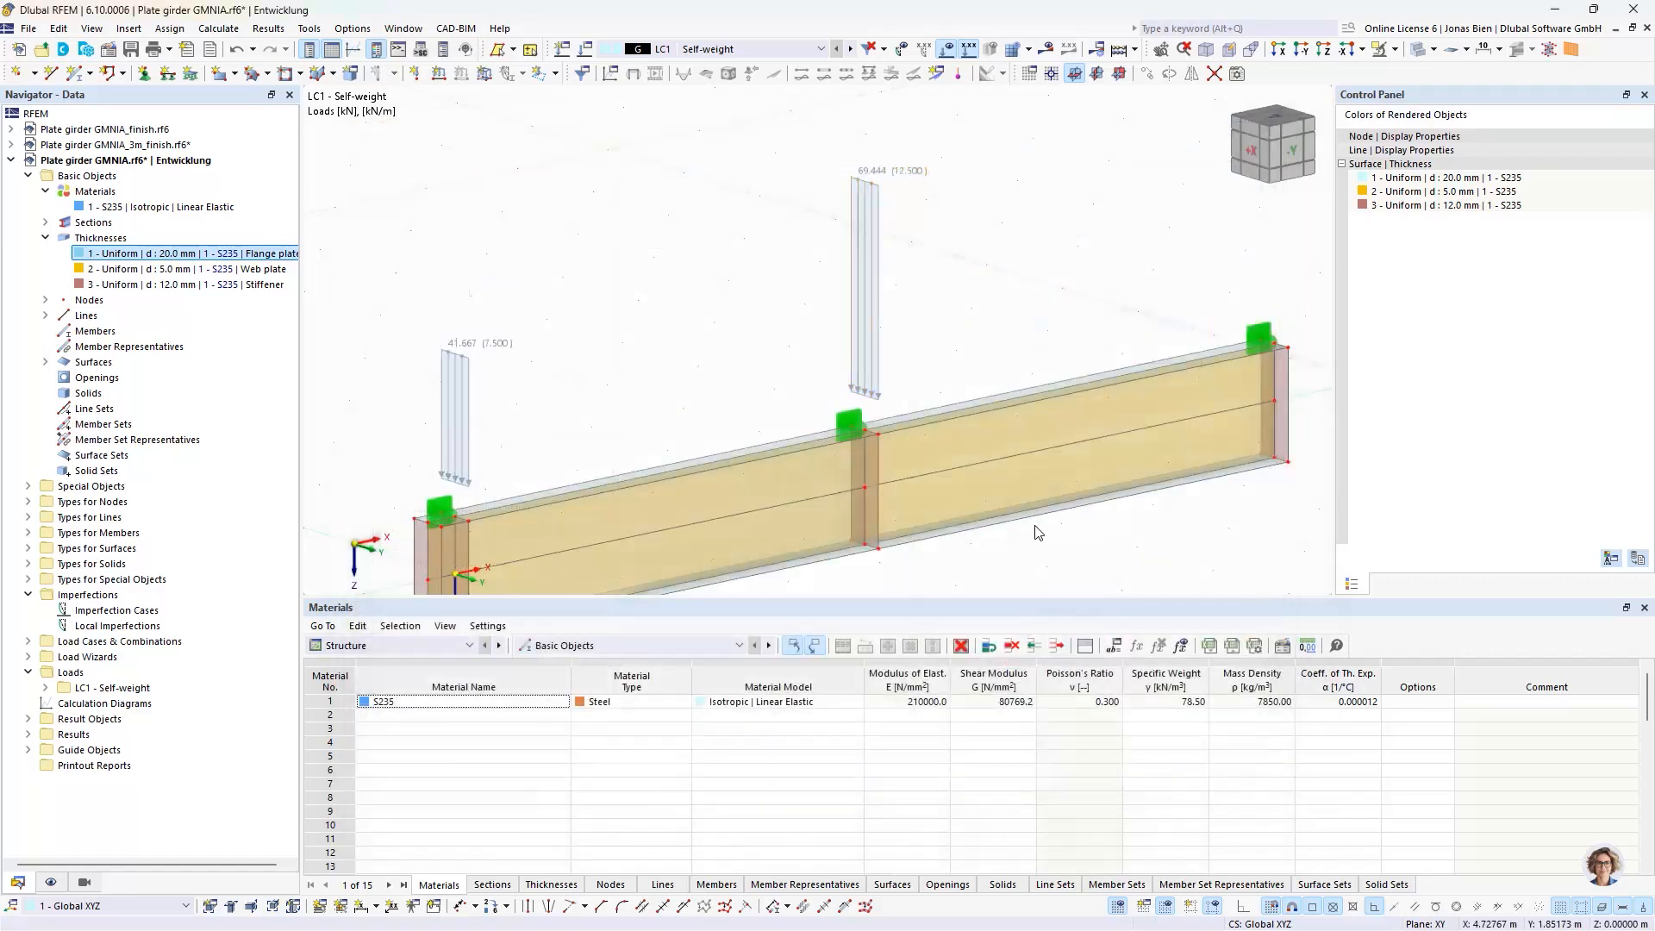
Step: Copy the middle stiffener's line load to the upper lines of the stiffener at the girder's far end
{"action": "left_click_drag", "start_coordinate": [910, 311], "coordinate": [739, 164]}
{"action": "left_click_drag", "start_coordinate": [872, 371], "coordinate": [1286, 350], "text": "ctrl"}
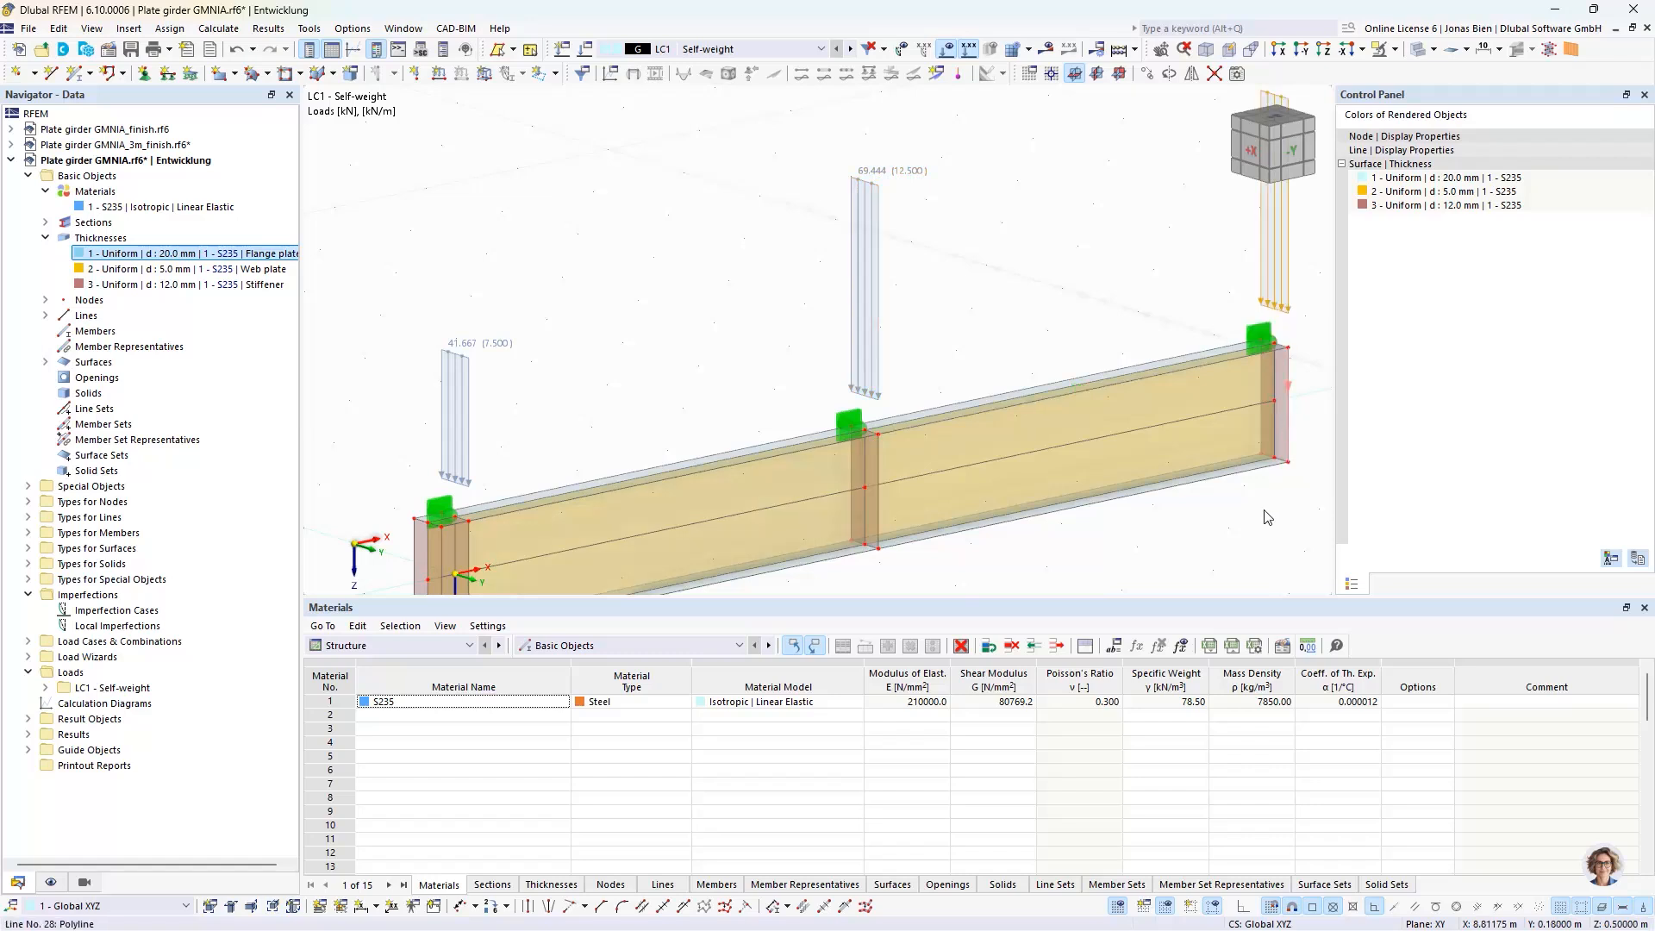
{"action": "scroll", "coordinate": [1250, 558], "scroll_direction": "down", "scroll_amount": 2}
{"action": "middle_click_drag", "start_coordinate": [1250, 559], "coordinate": [1183, 488]}
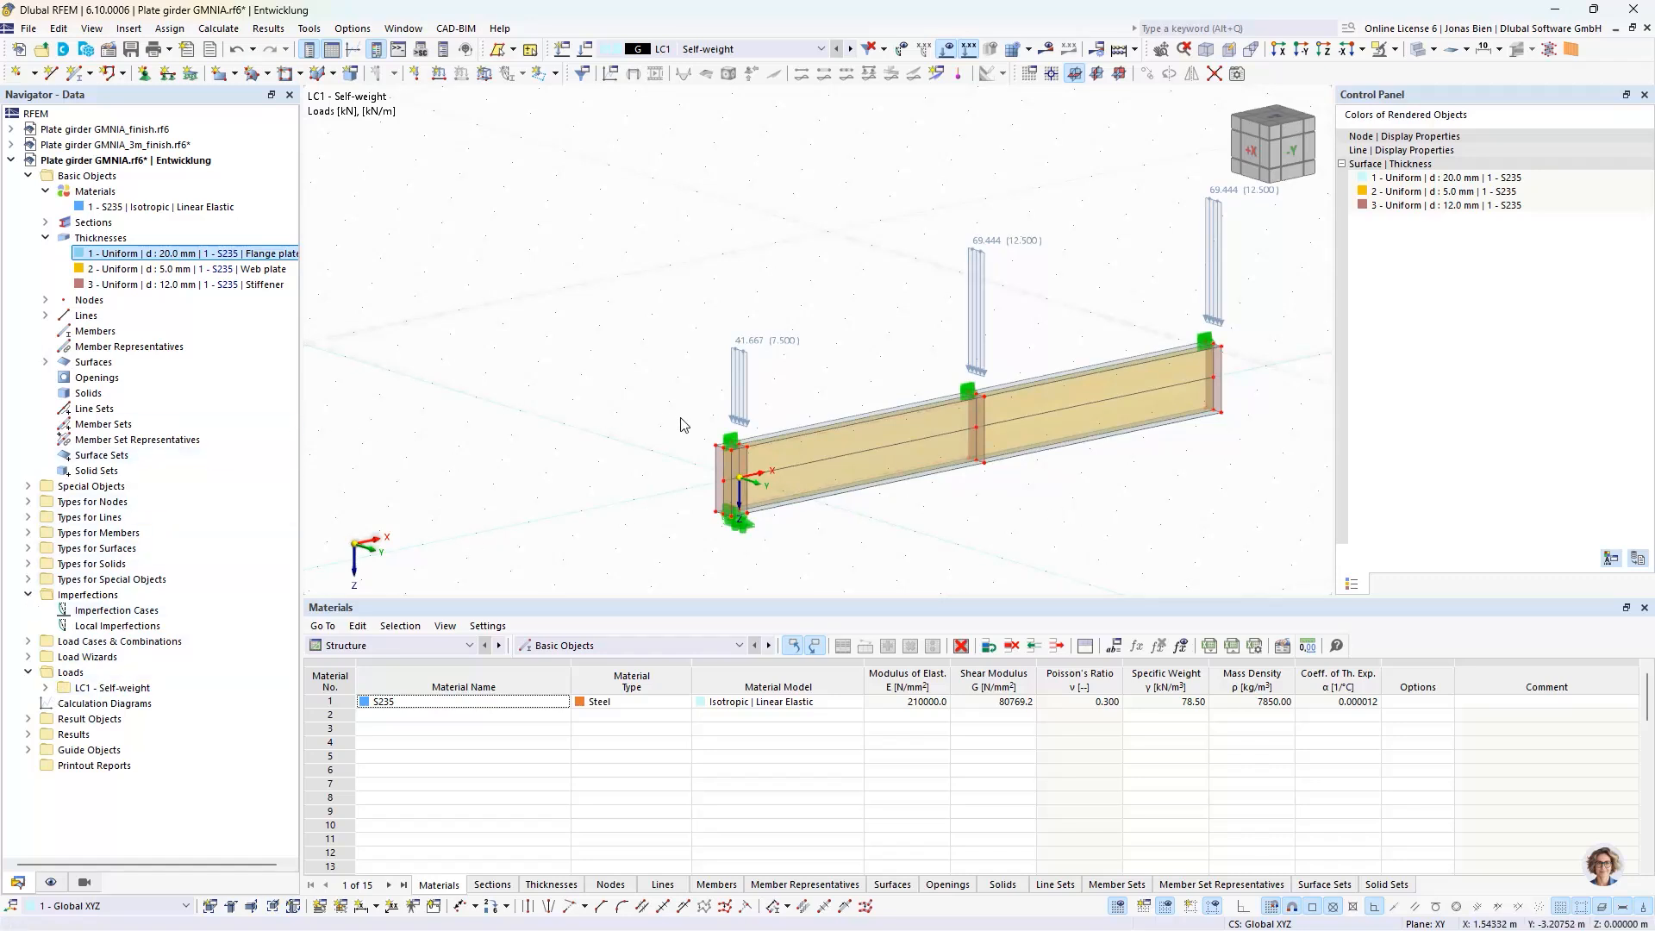
{"action": "middle_click_drag", "start_coordinate": [1204, 465], "coordinate": [1137, 476]}
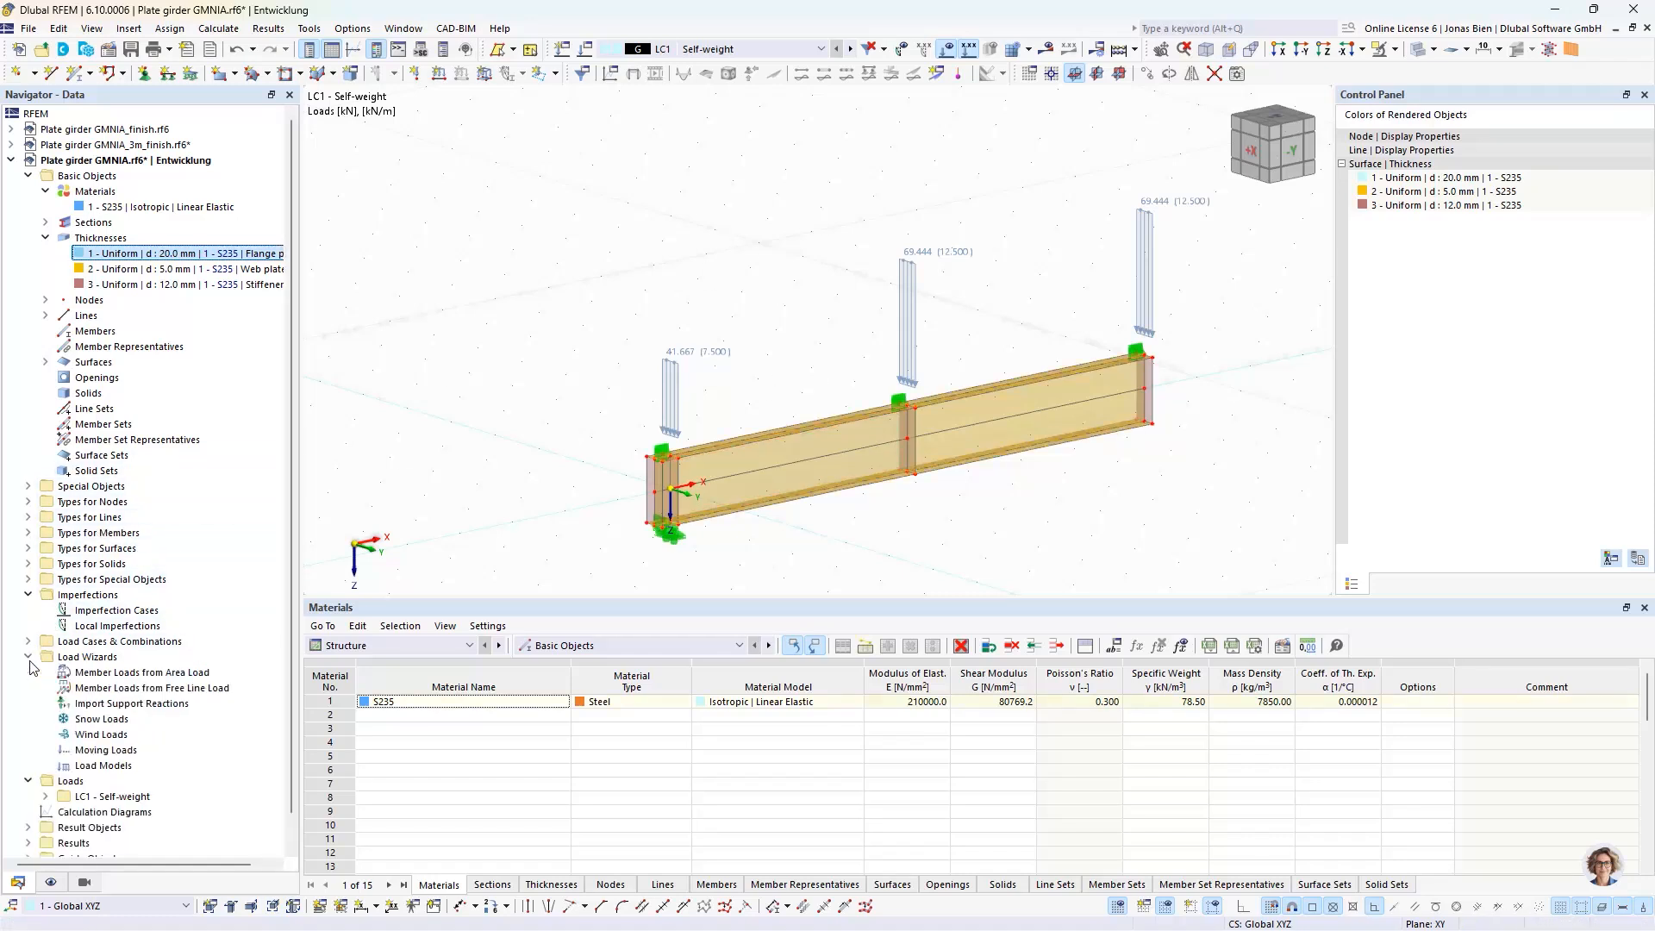
Step: Copy LC1 to a new load case LC2 named Snow, with action category Snow/Ice loads - H <= 1000 m and self-weight deactivated
{"action": "left_click", "coordinate": [43, 688]}
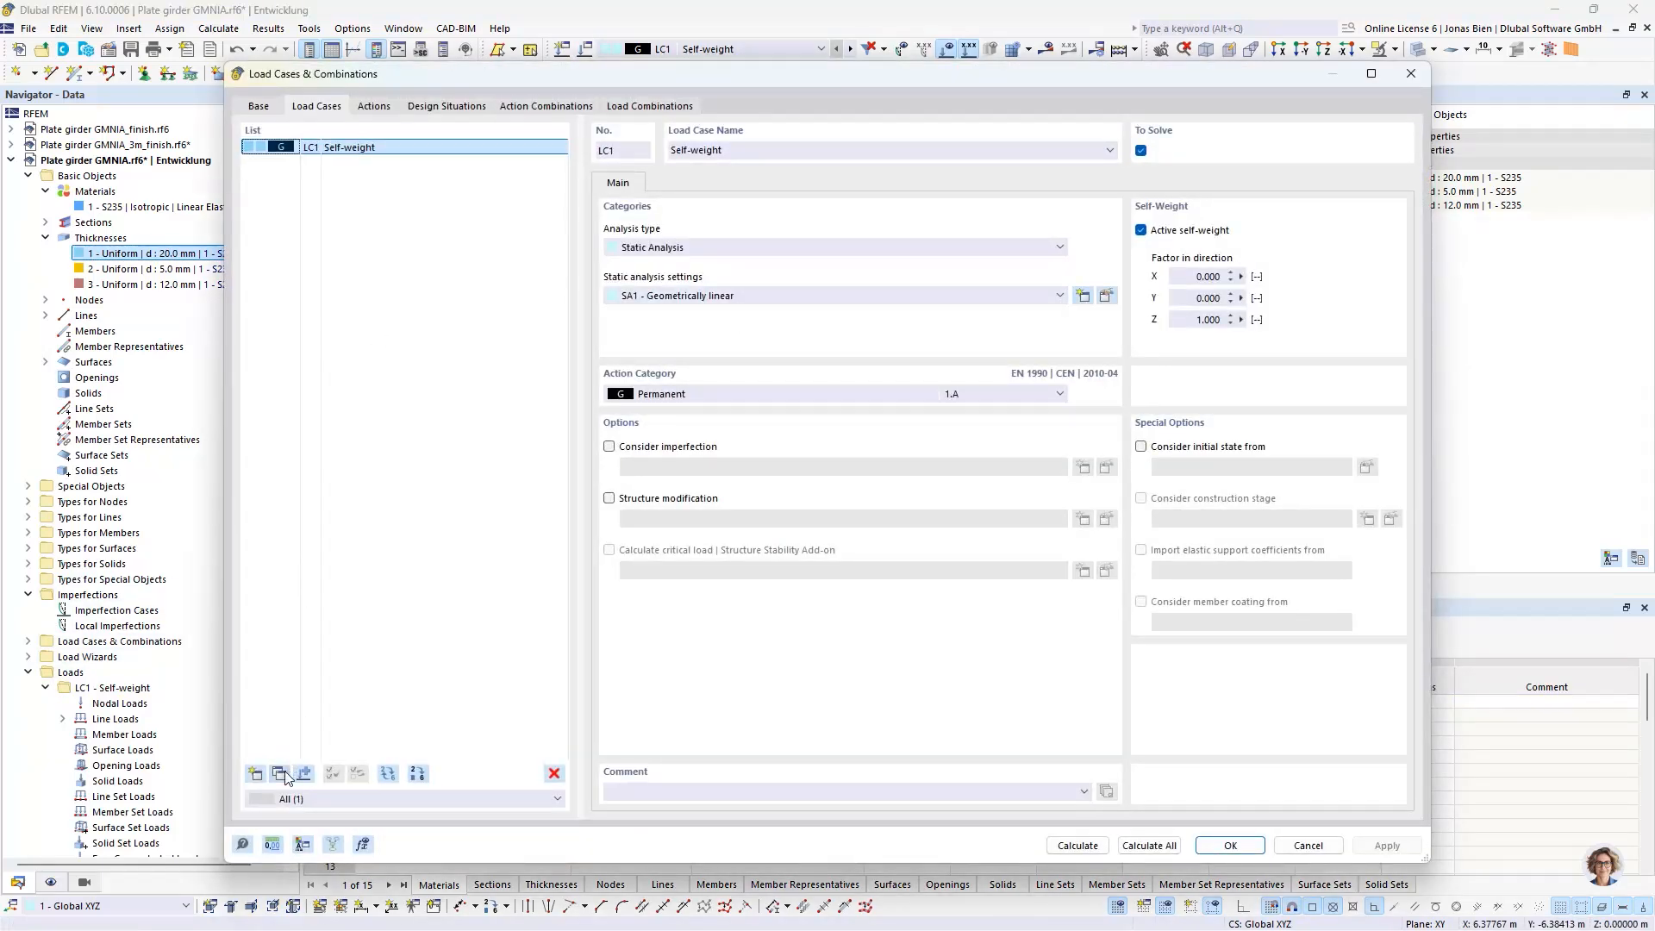
{"action": "left_click", "coordinate": [284, 775]}
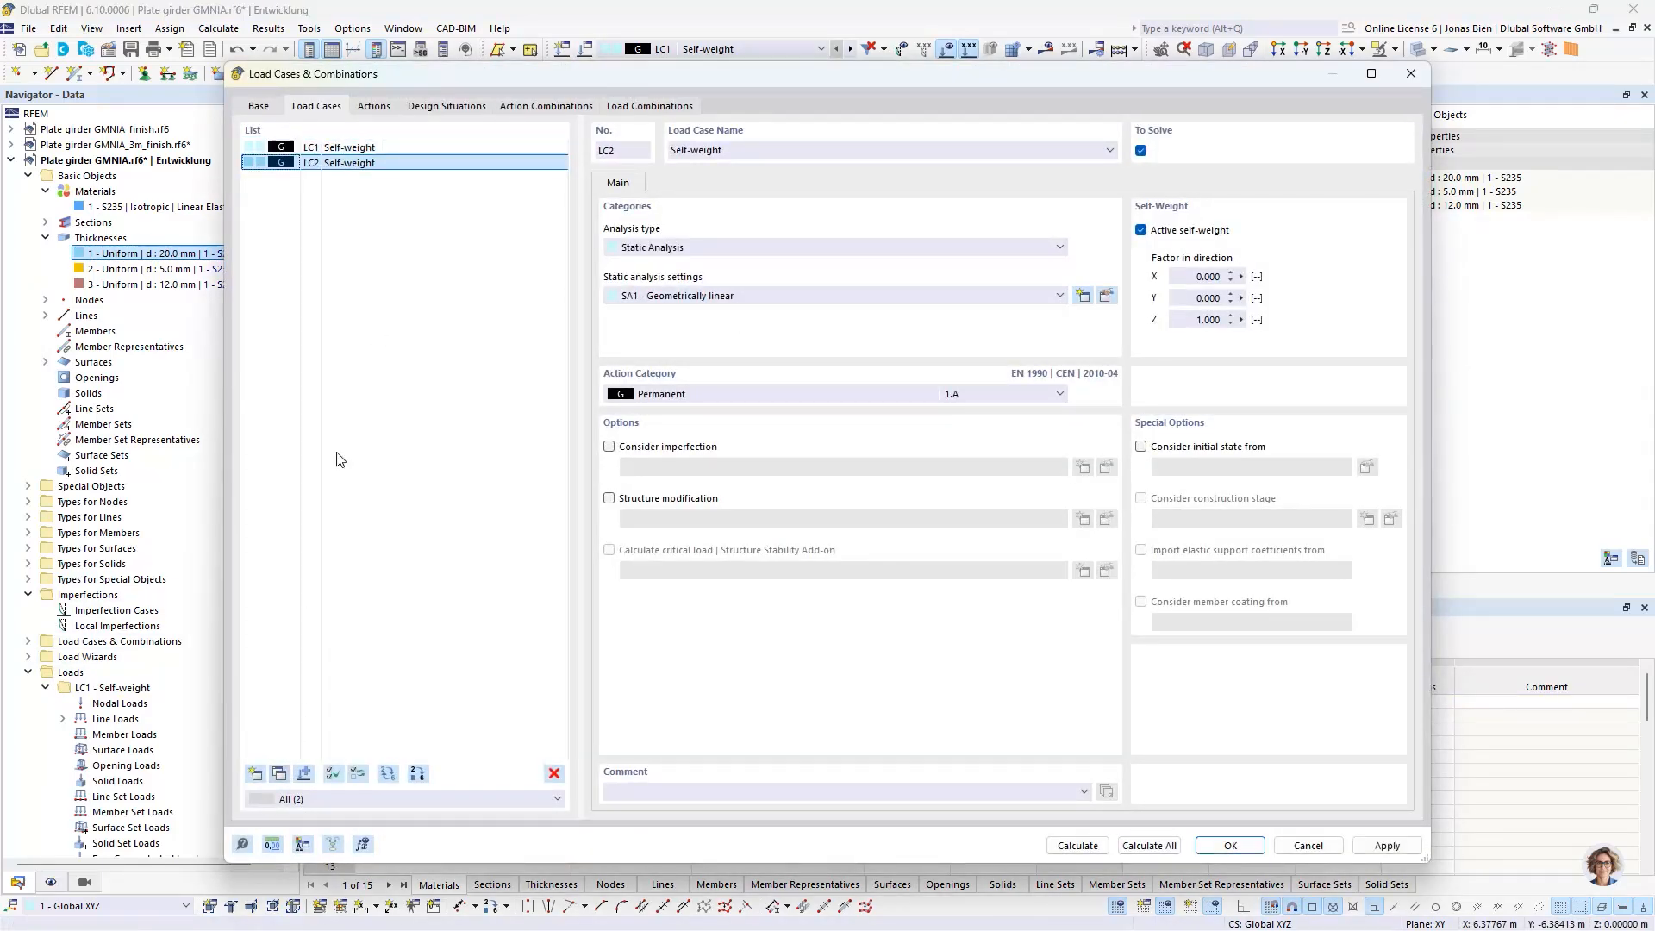
{"action": "left_click_drag", "start_coordinate": [650, 78], "coordinate": [696, 348]}
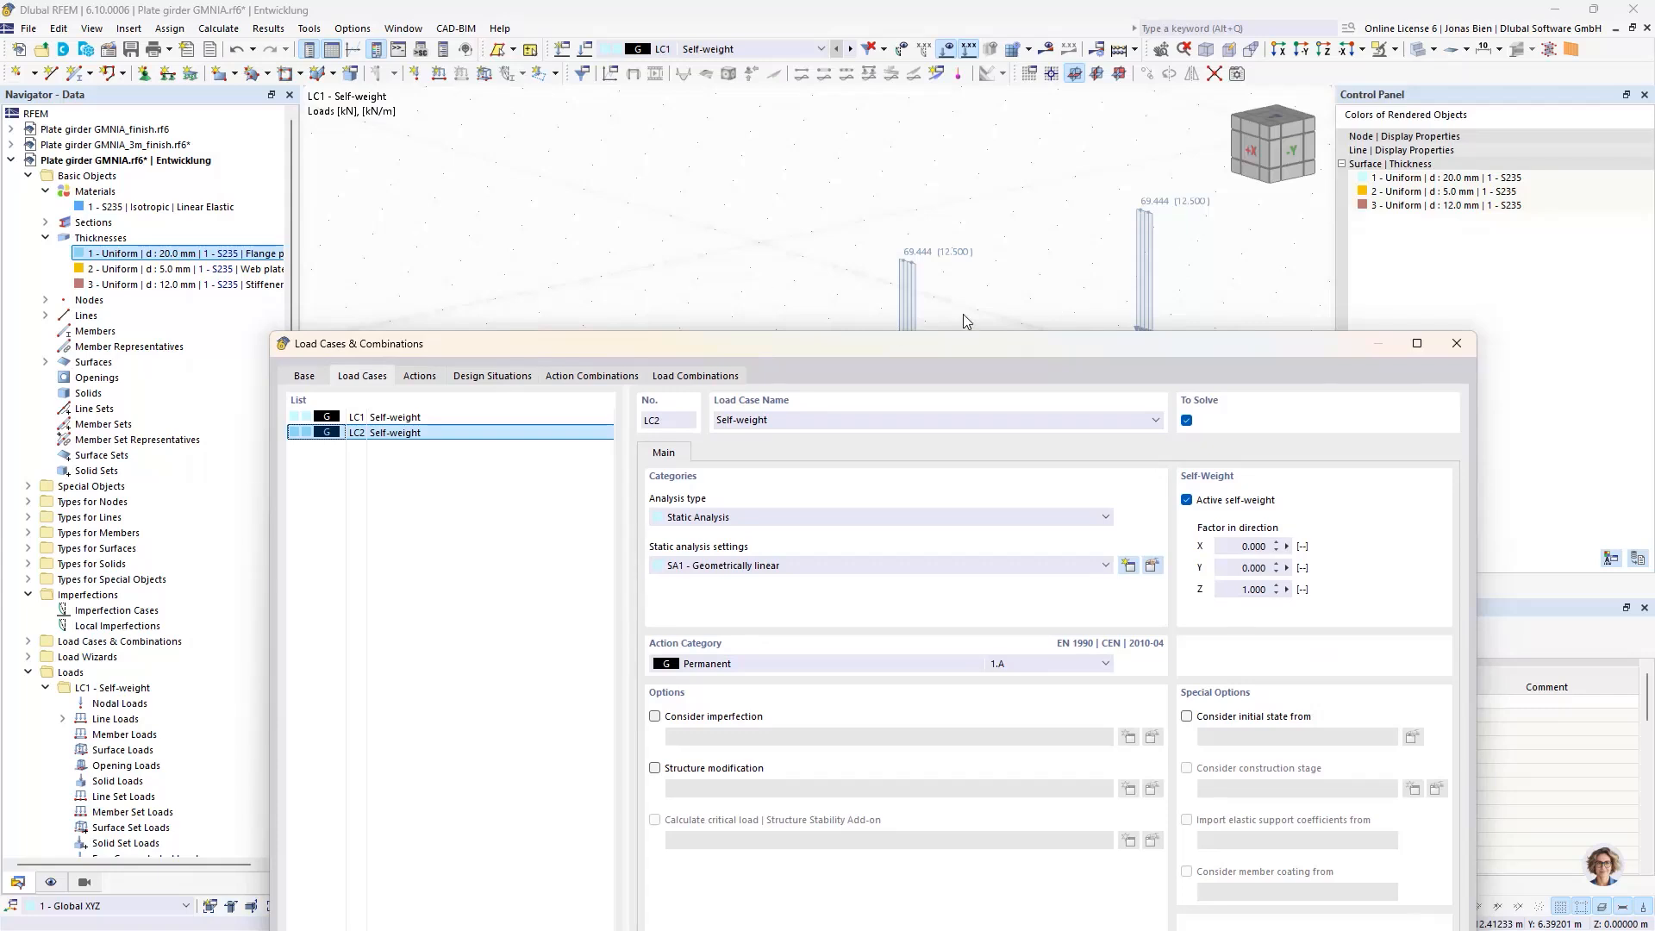
{"action": "left_click_drag", "start_coordinate": [798, 352], "coordinate": [773, 121]}
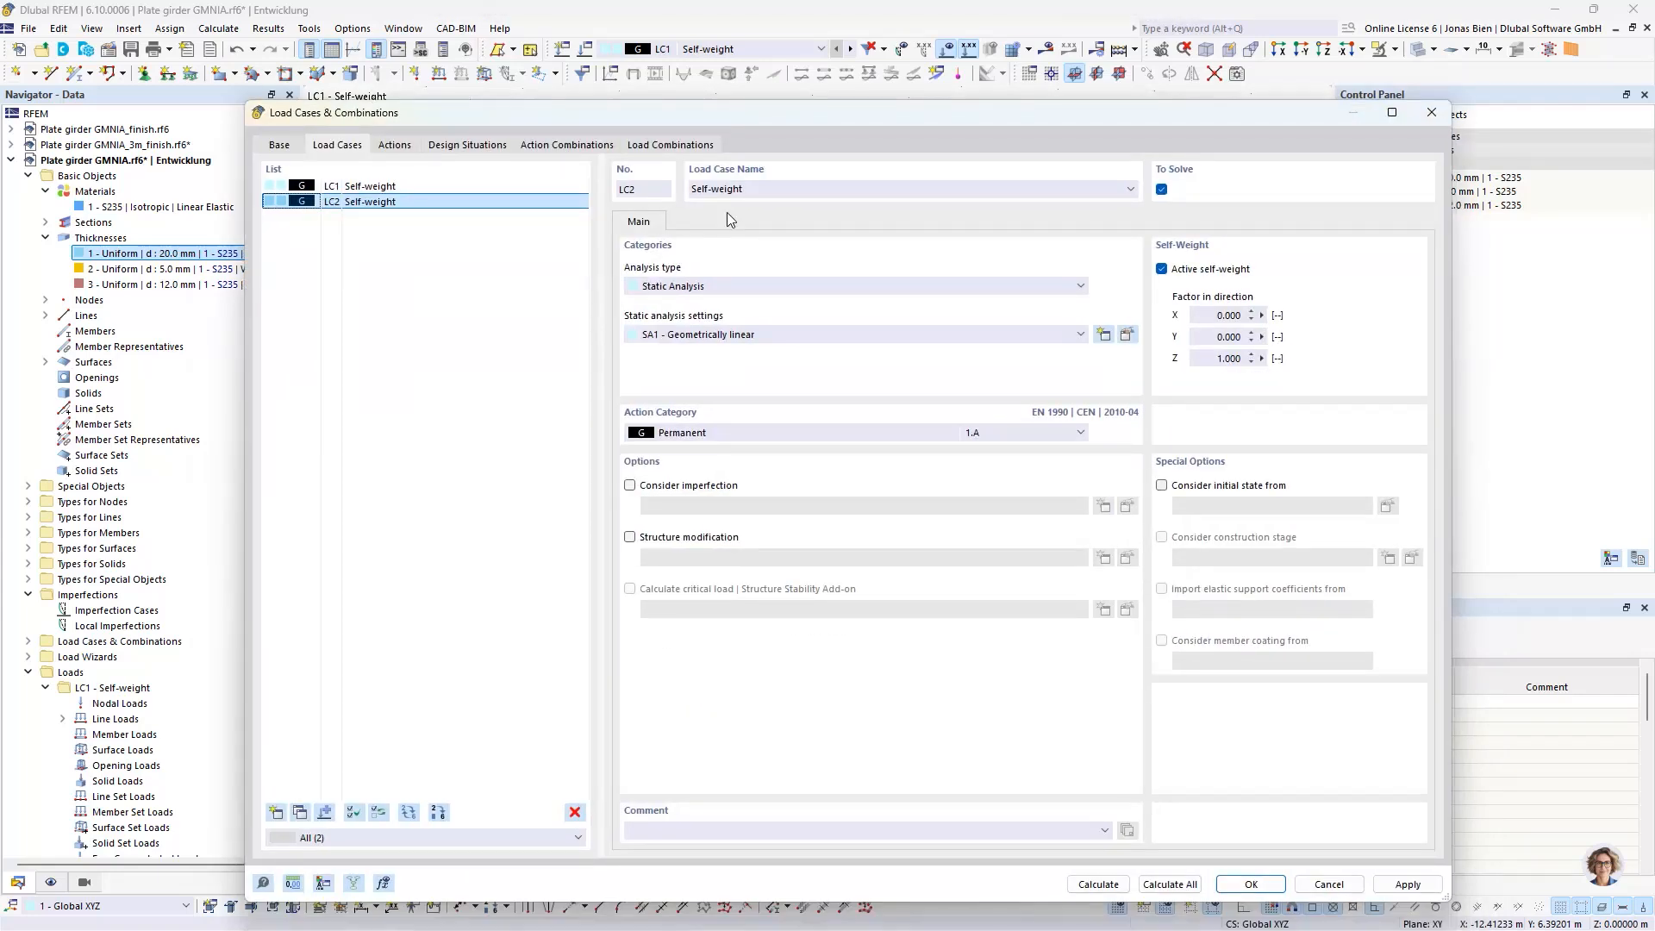
{"action": "left_click", "coordinate": [722, 429]}
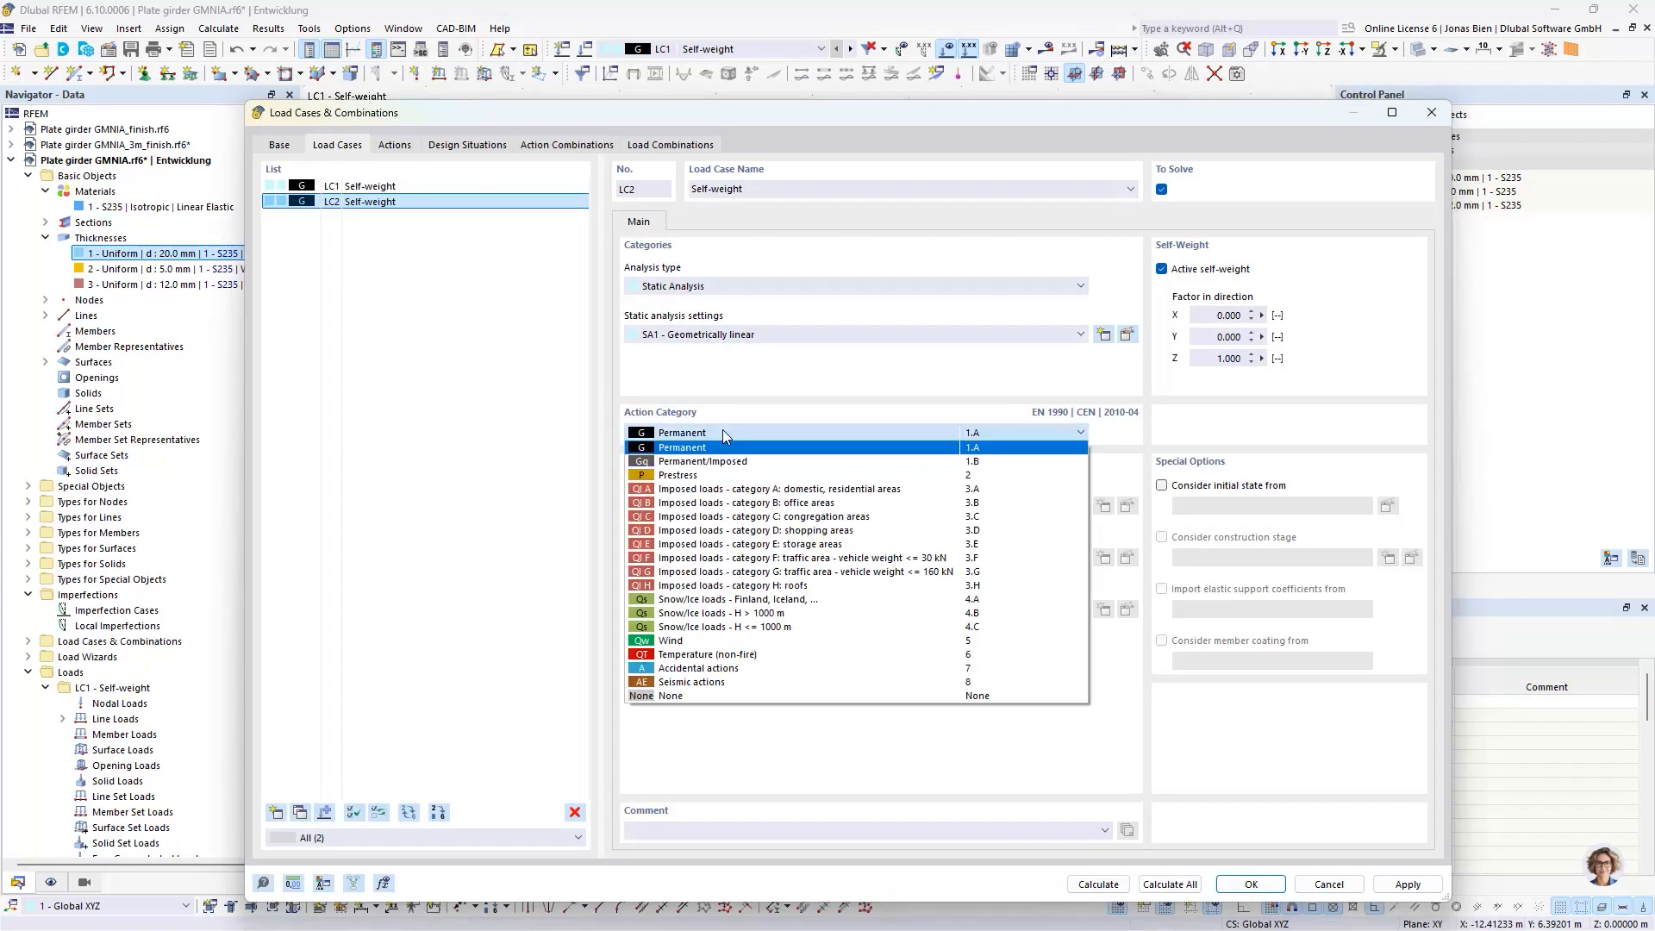
{"action": "left_click", "coordinate": [705, 628]}
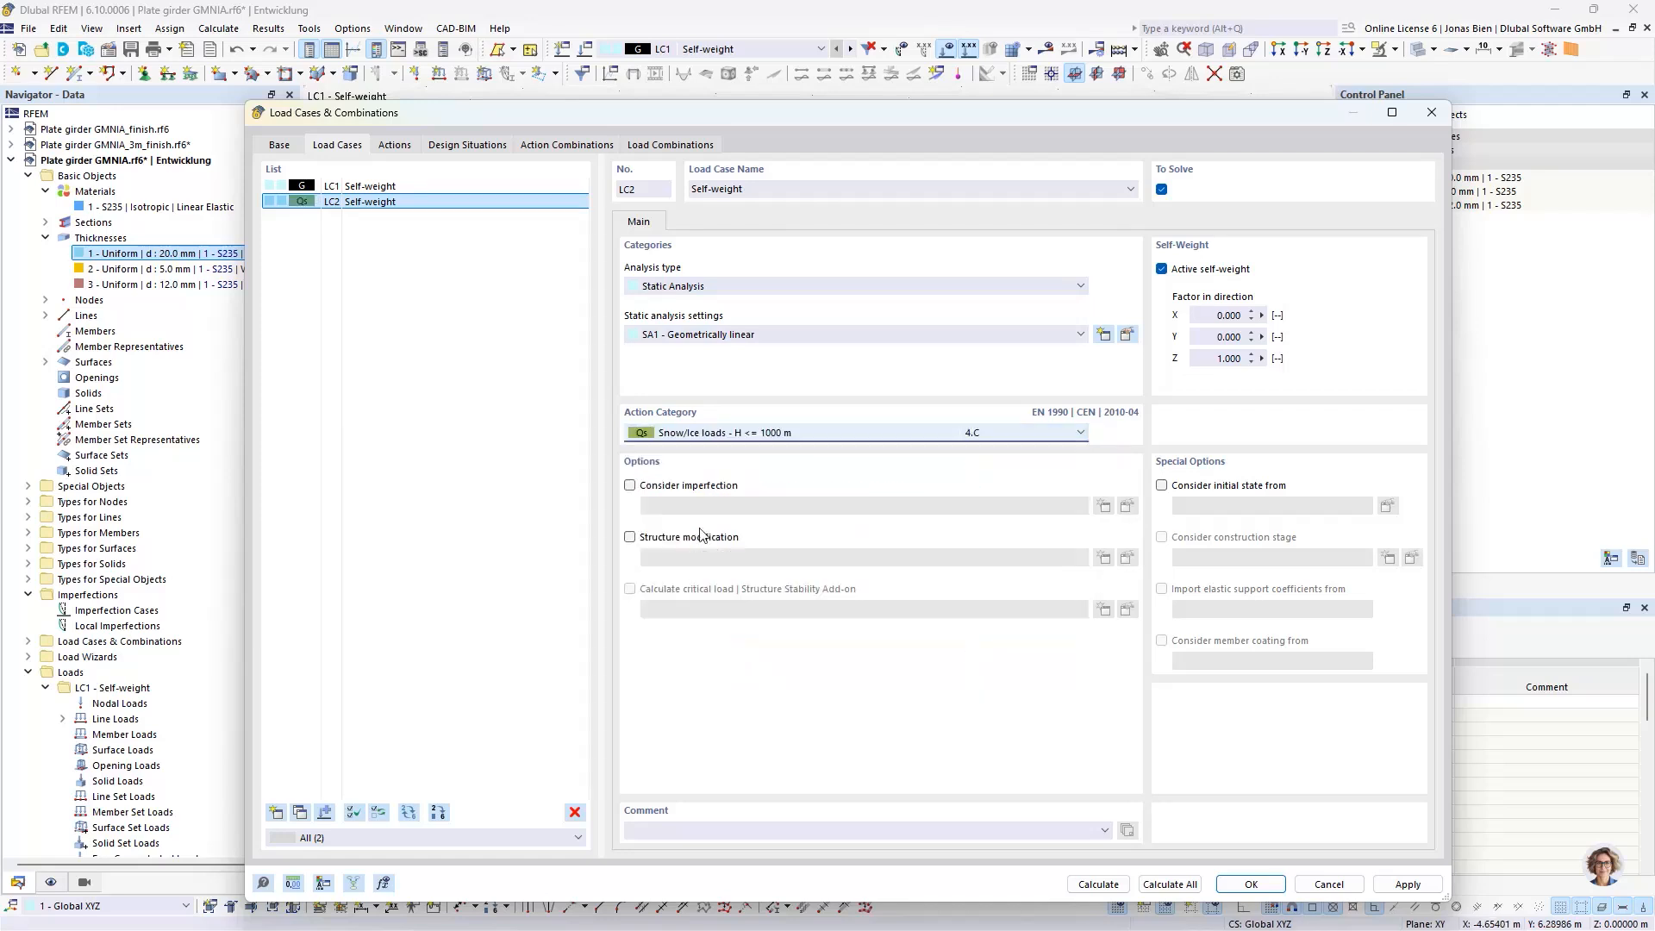
{"action": "left_click", "coordinate": [1162, 270]}
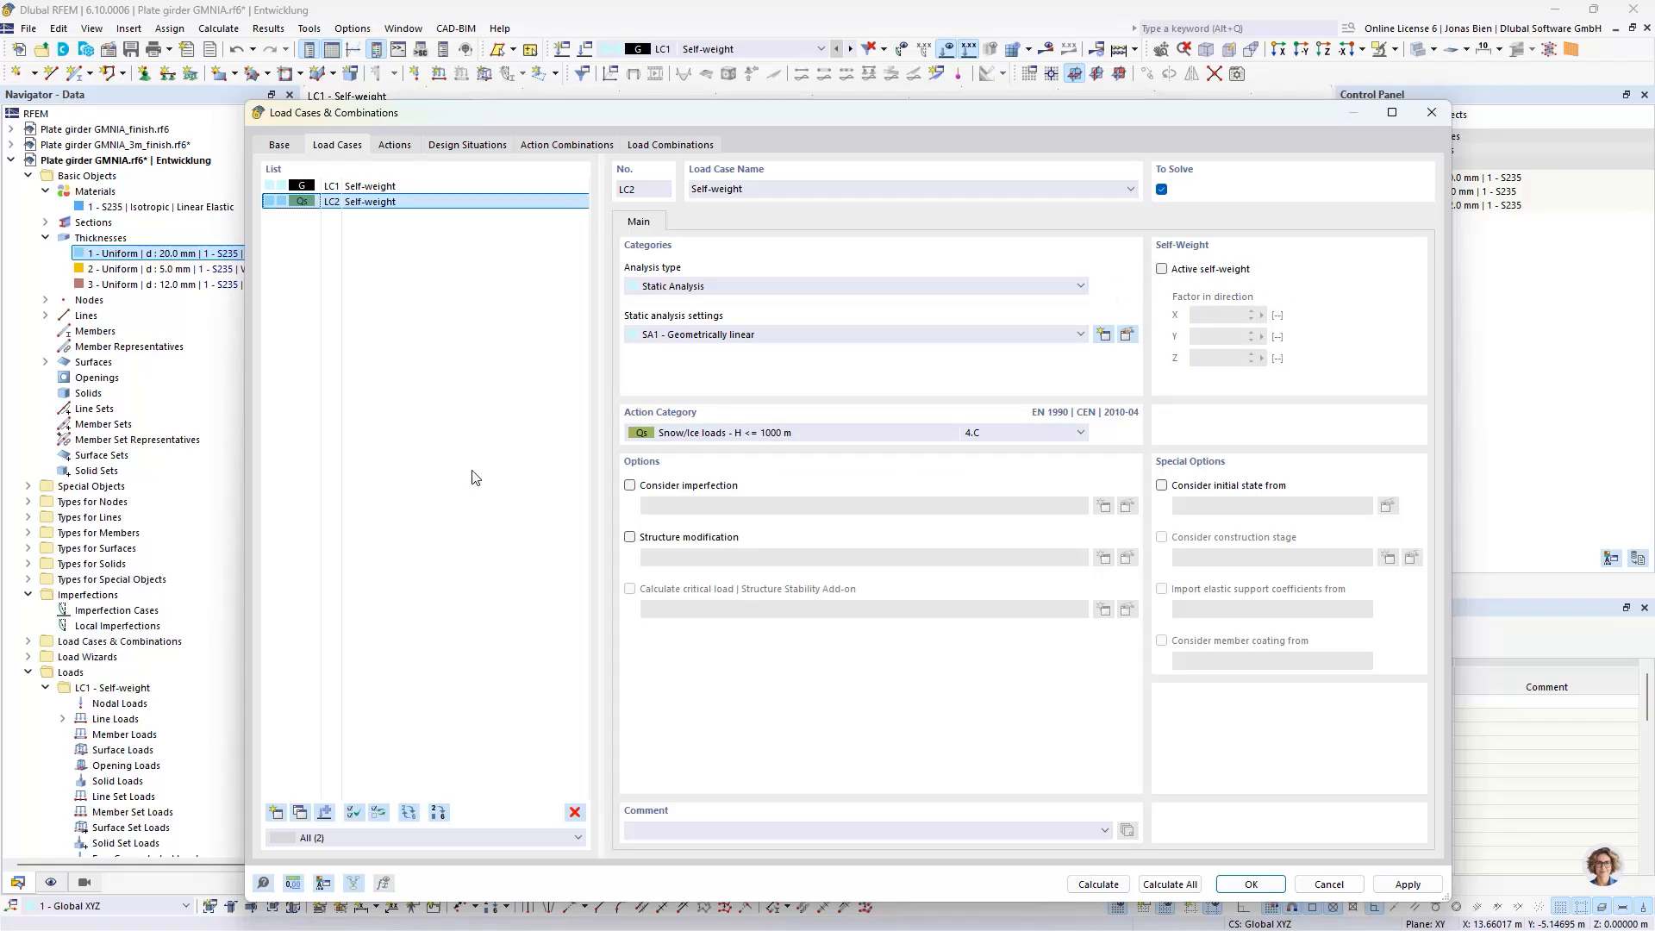
{"action": "left_click", "coordinate": [795, 186]}
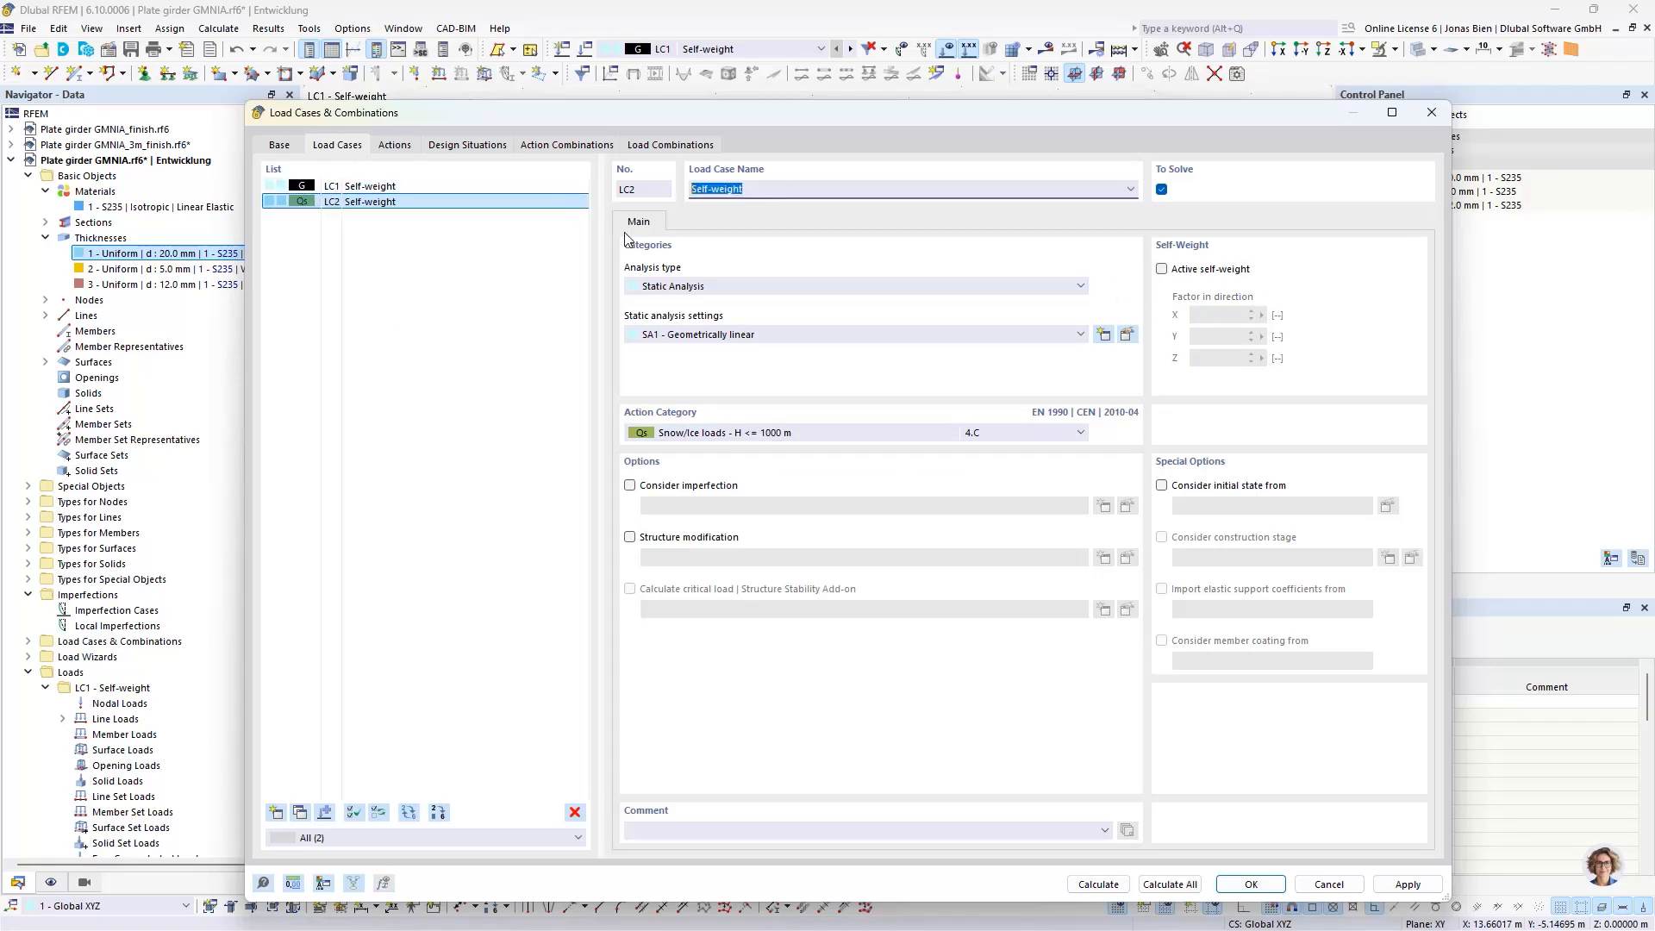
{"action": "type", "text": "Snow"}
{"action": "key", "text": "Return"}
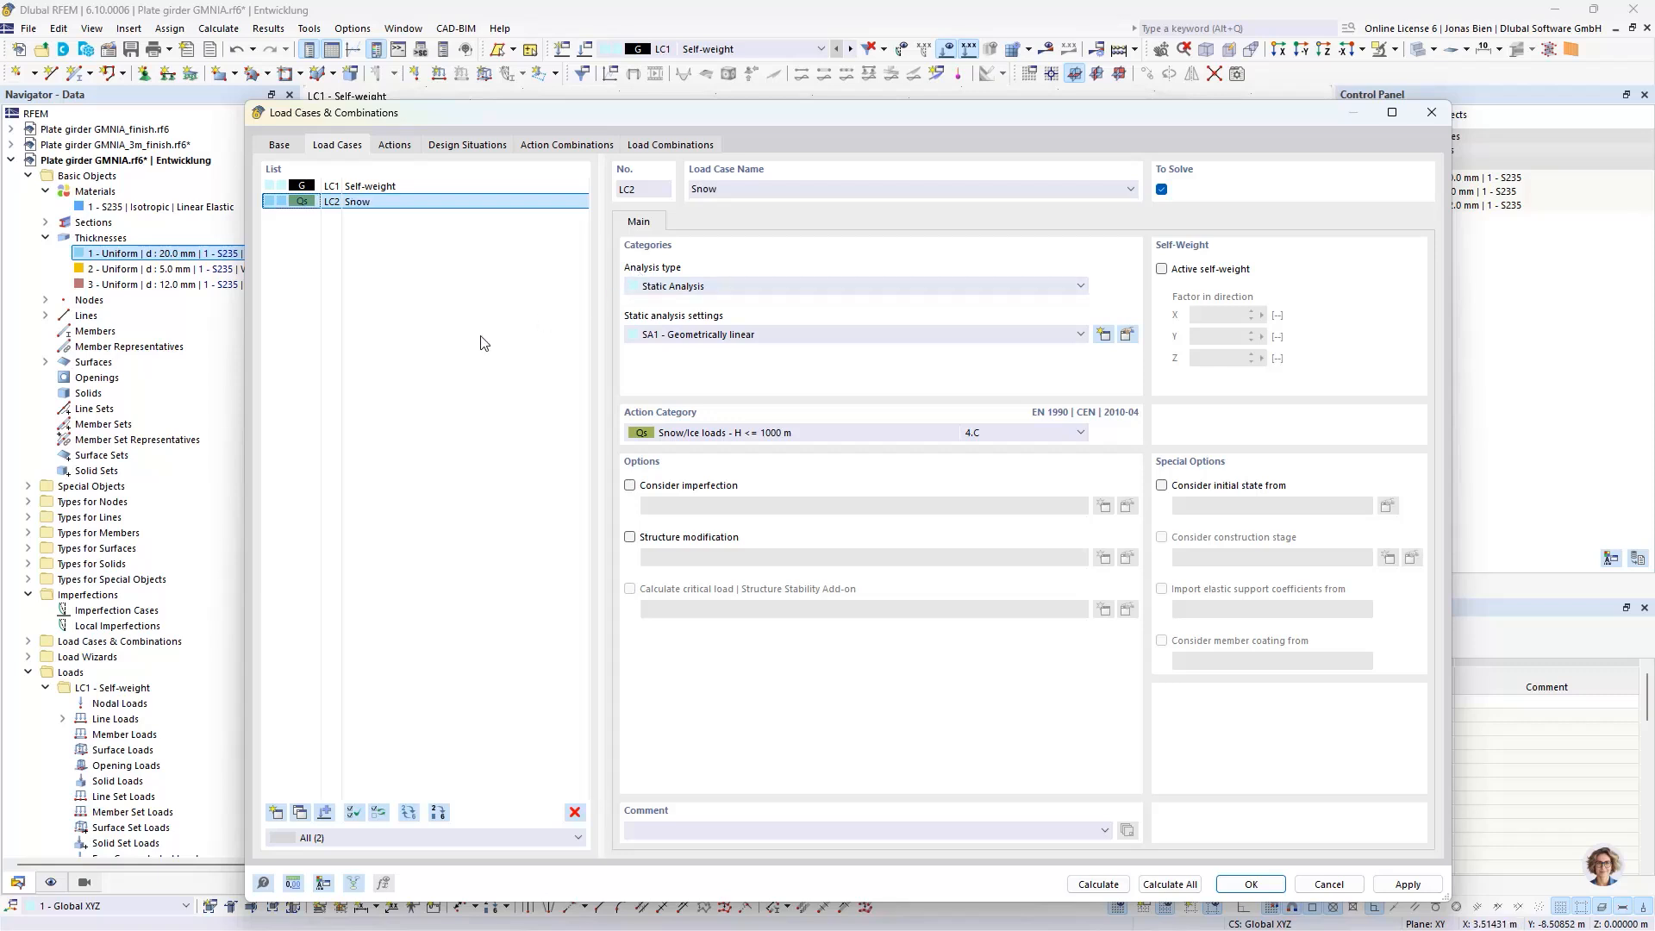
Step: Copy the Snow load case to LC3, name it Wind, set its action category to Wind, and confirm the load cases
{"action": "left_click", "coordinate": [301, 812]}
{"action": "left_click", "coordinate": [750, 187]}
{"action": "type", "text": "Wind"}
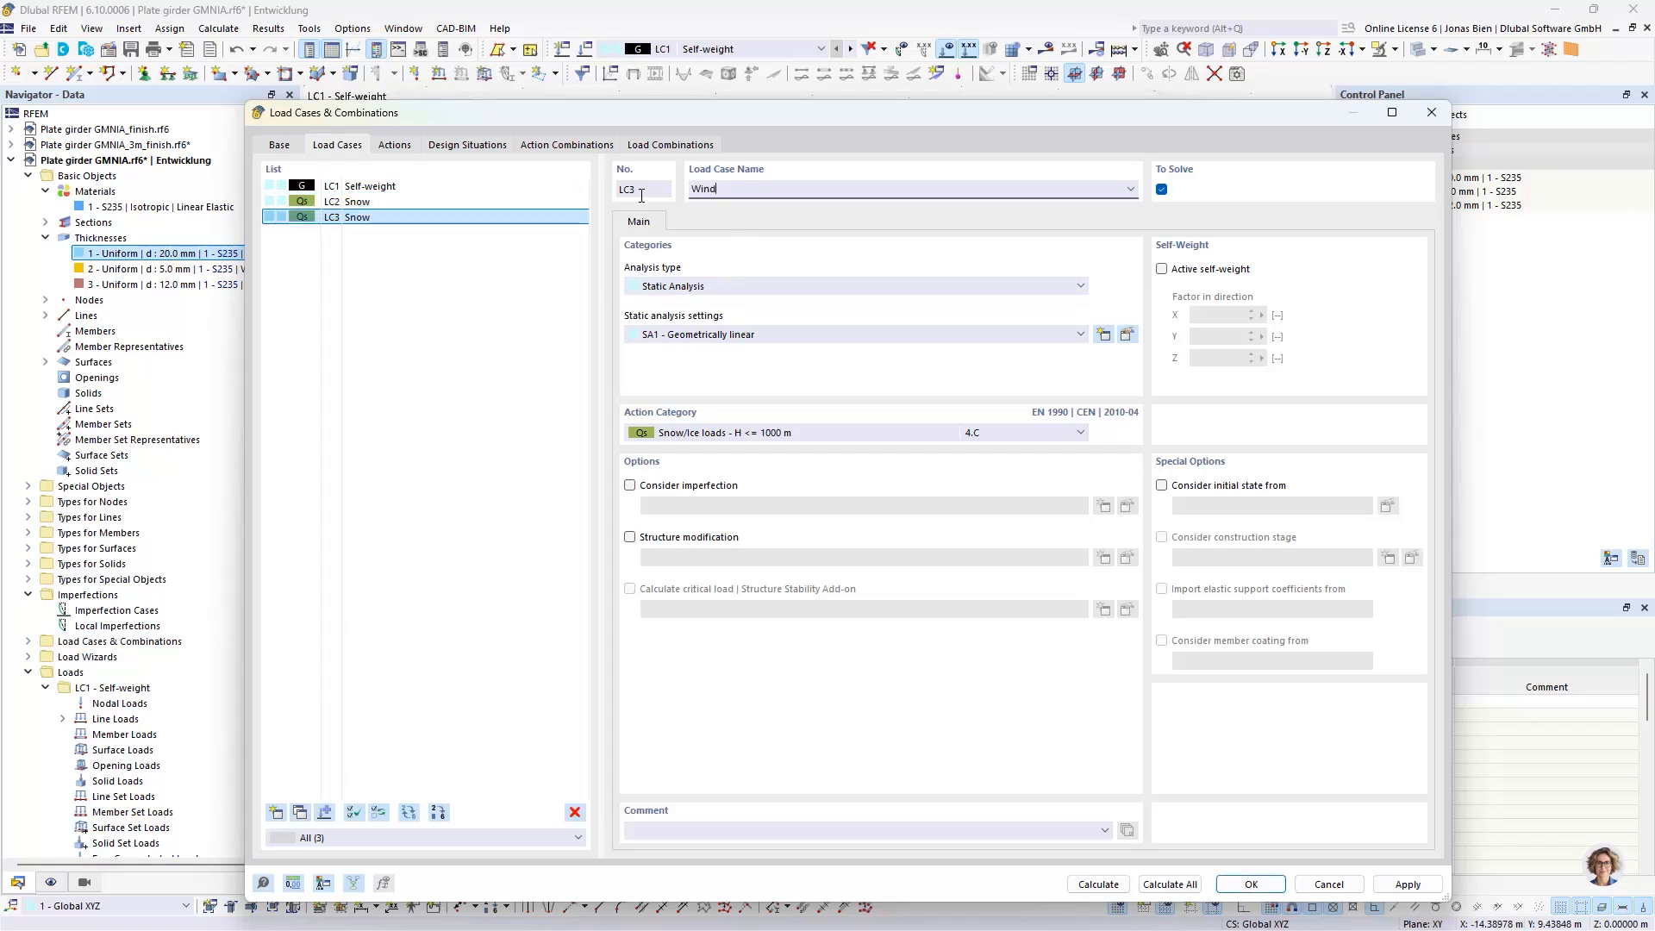
{"action": "left_click", "coordinate": [737, 433]}
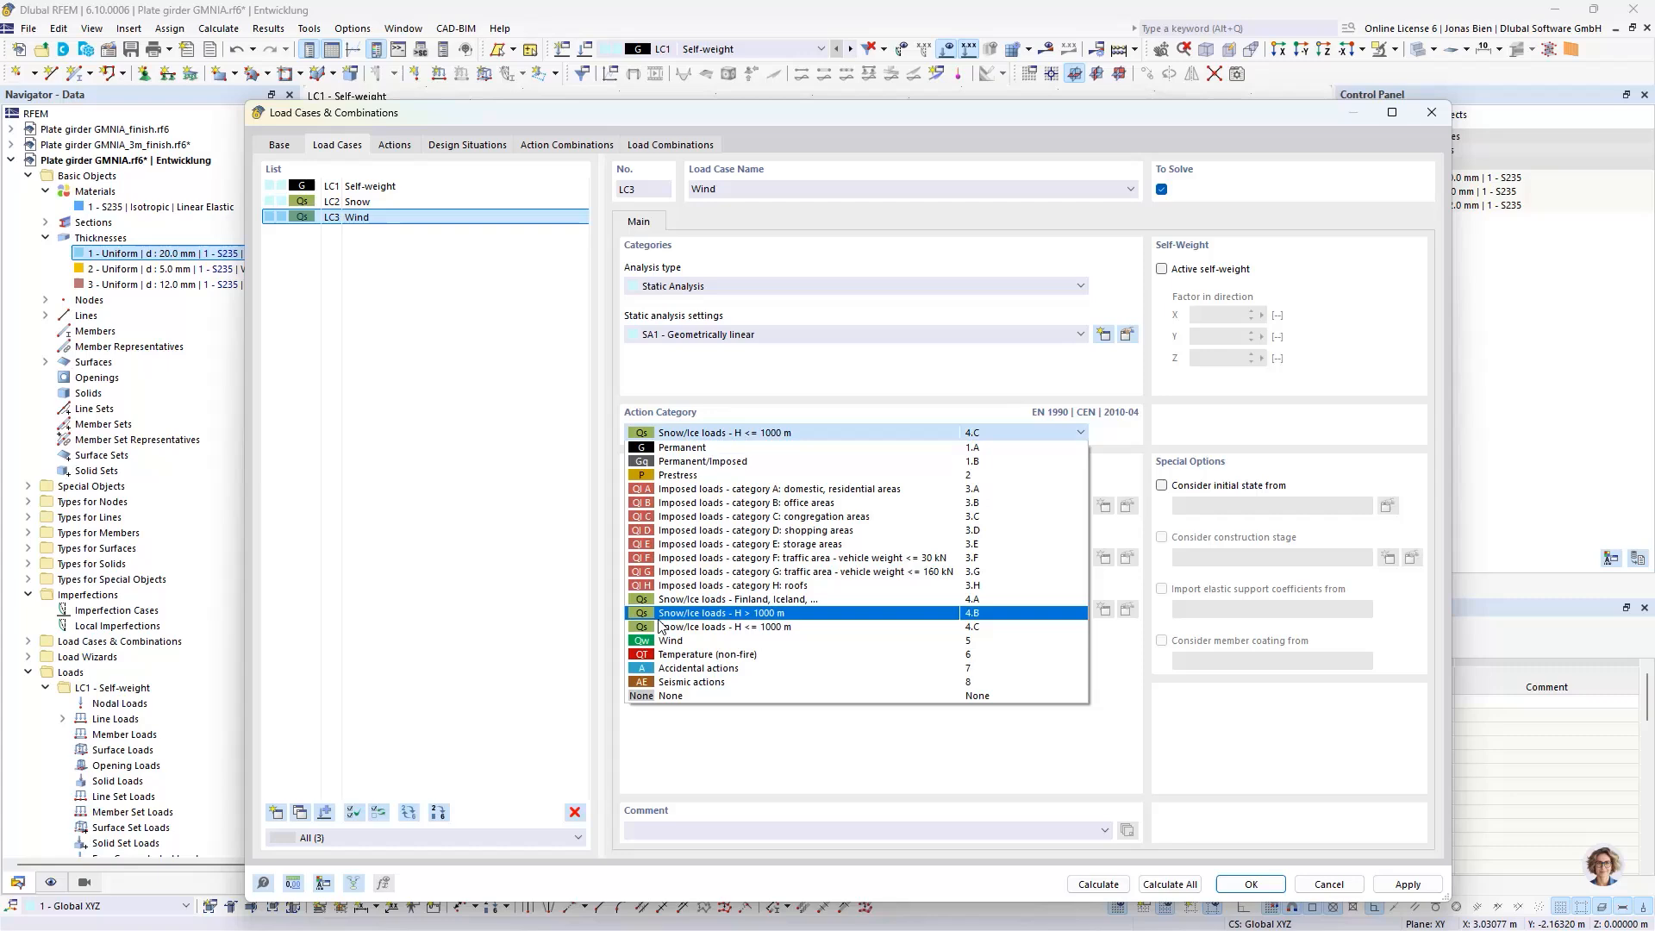
{"action": "left_click", "coordinate": [740, 637]}
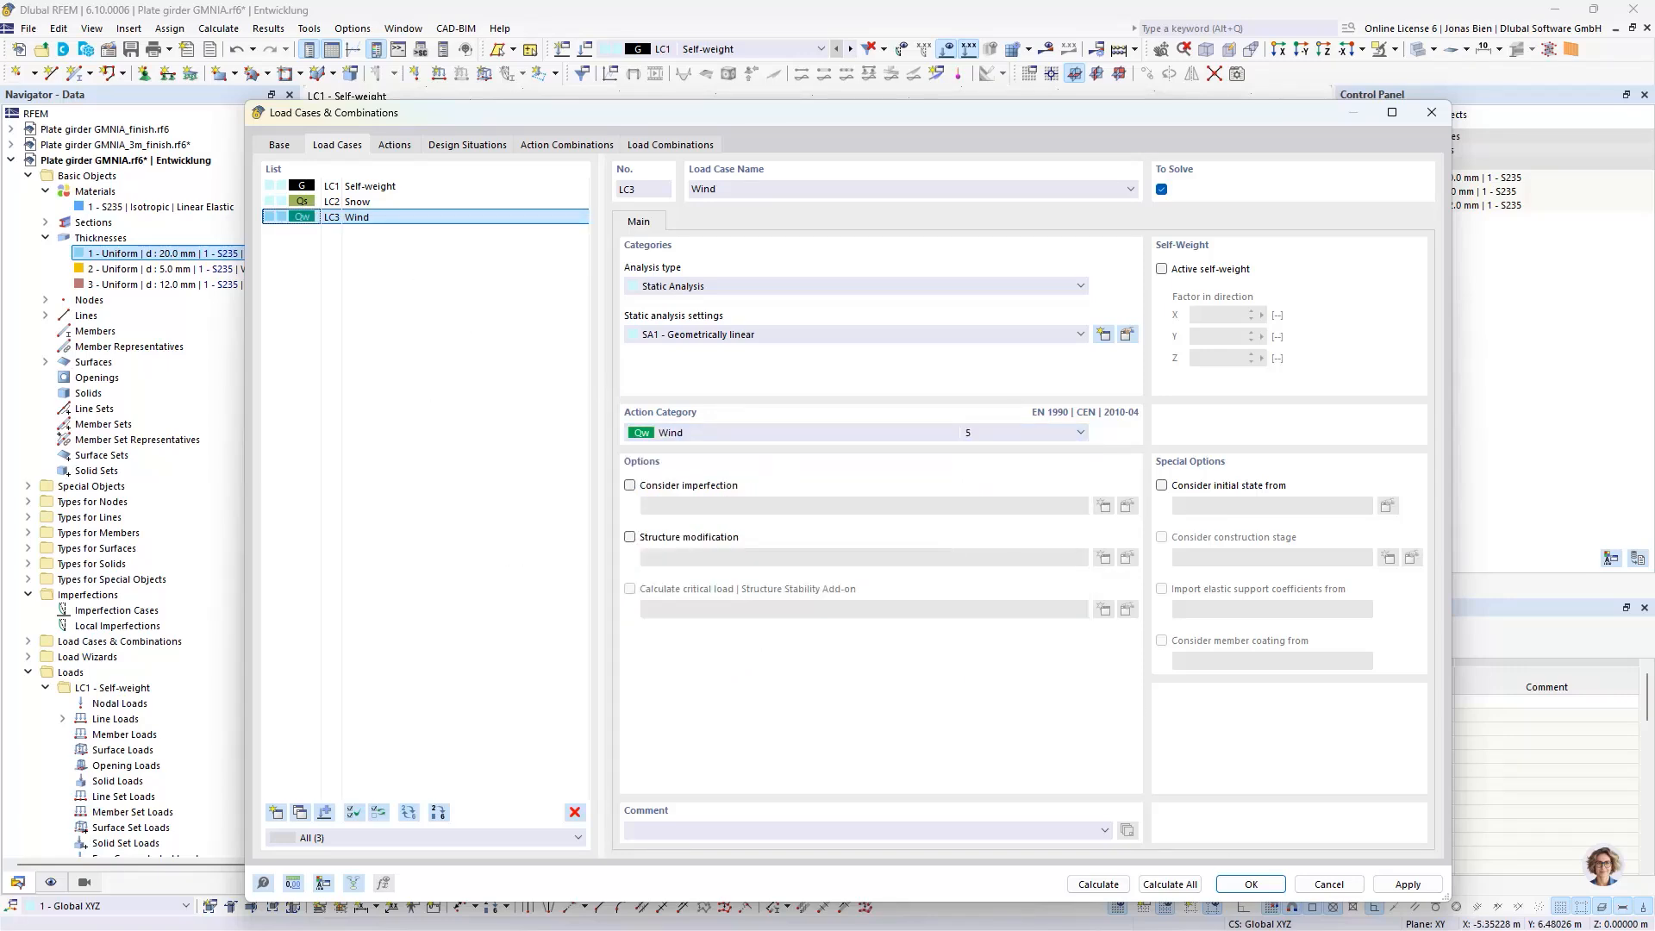
{"action": "left_click", "coordinate": [1249, 885]}
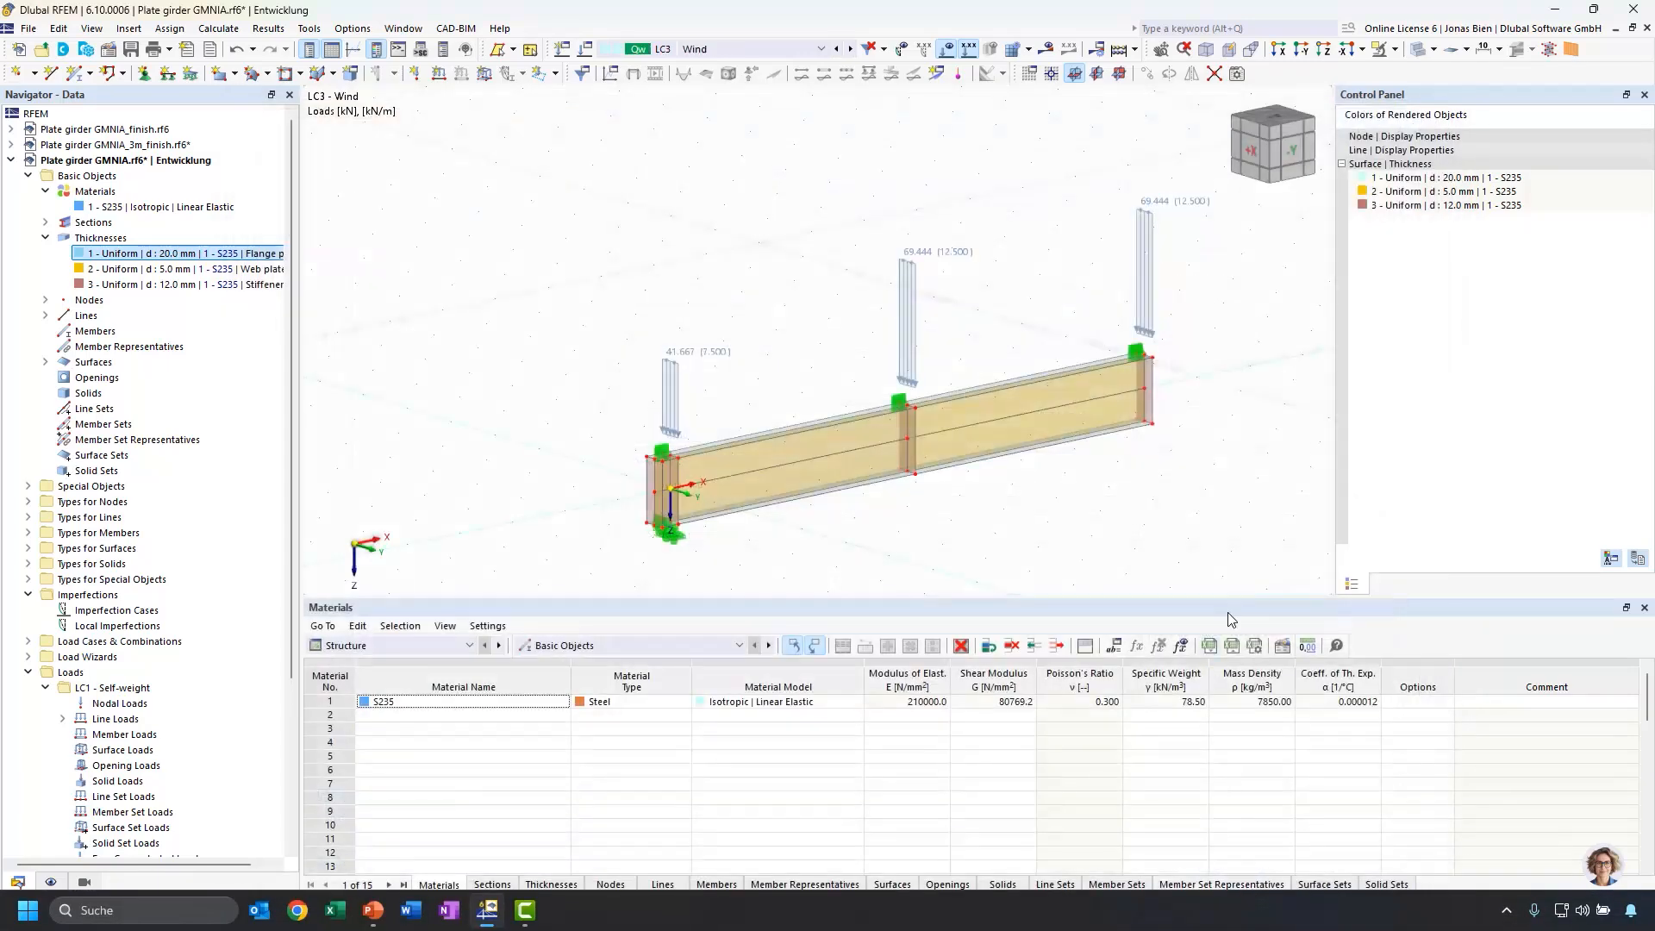
Step: Show the line loads table for LC1 Self-weight and check the loads on the plate girder specifications slide
{"action": "left_click", "coordinate": [470, 645]}
{"action": "left_click", "coordinate": [369, 717]}
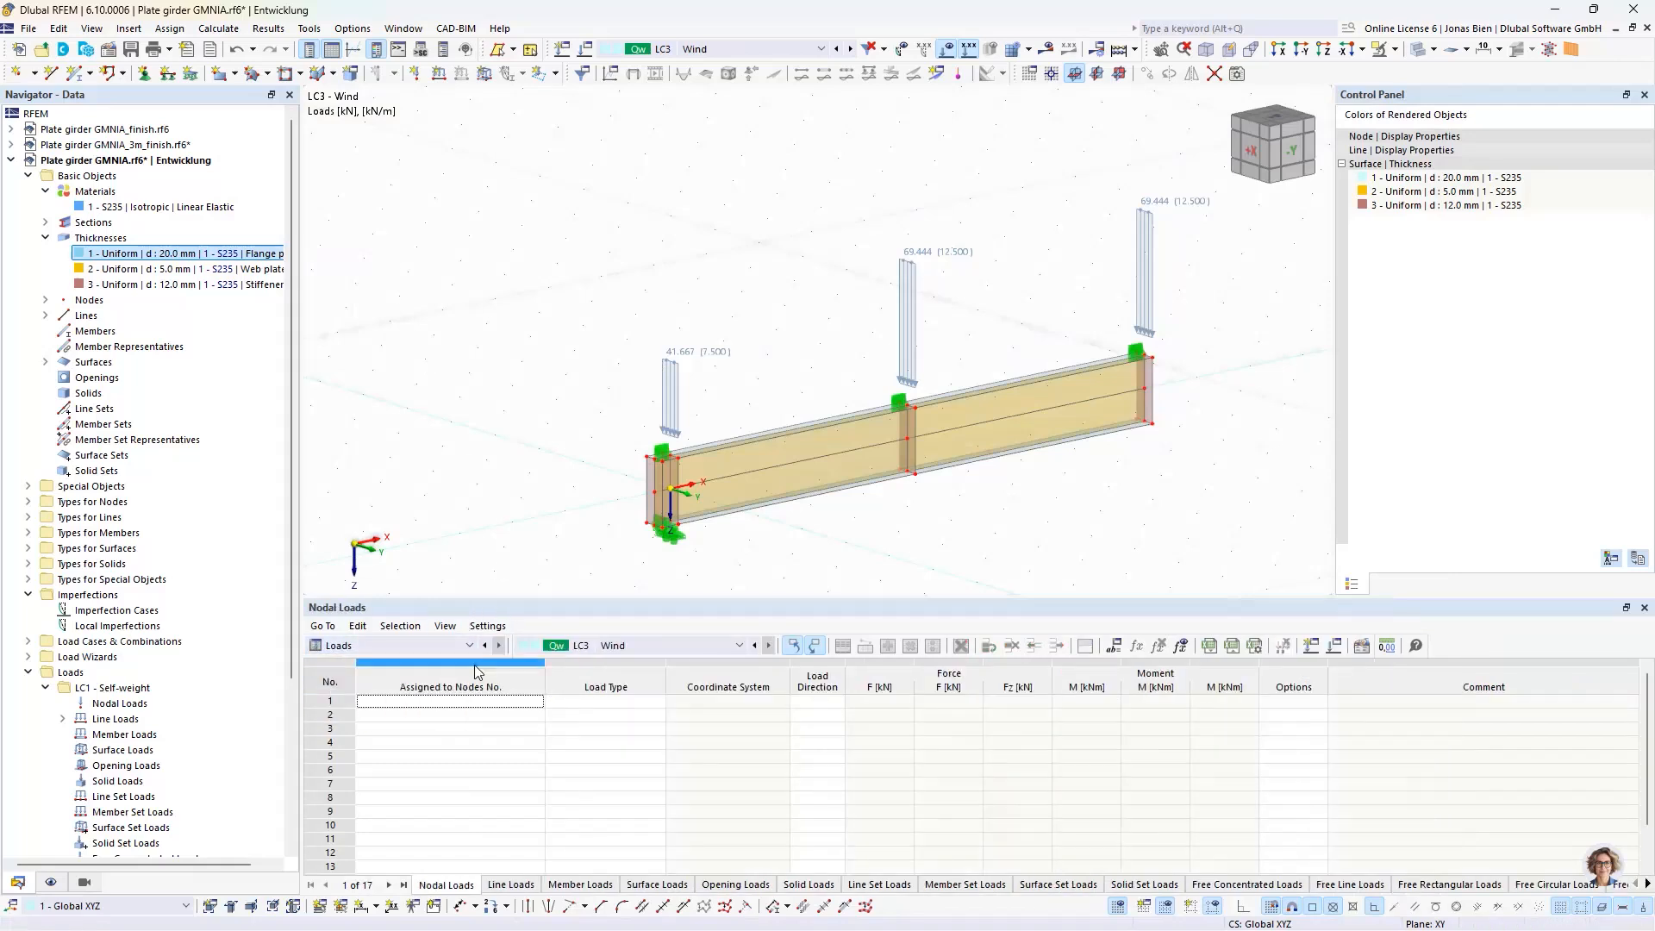
{"action": "right_click", "coordinate": [670, 400]}
{"action": "left_click", "coordinate": [712, 474]}
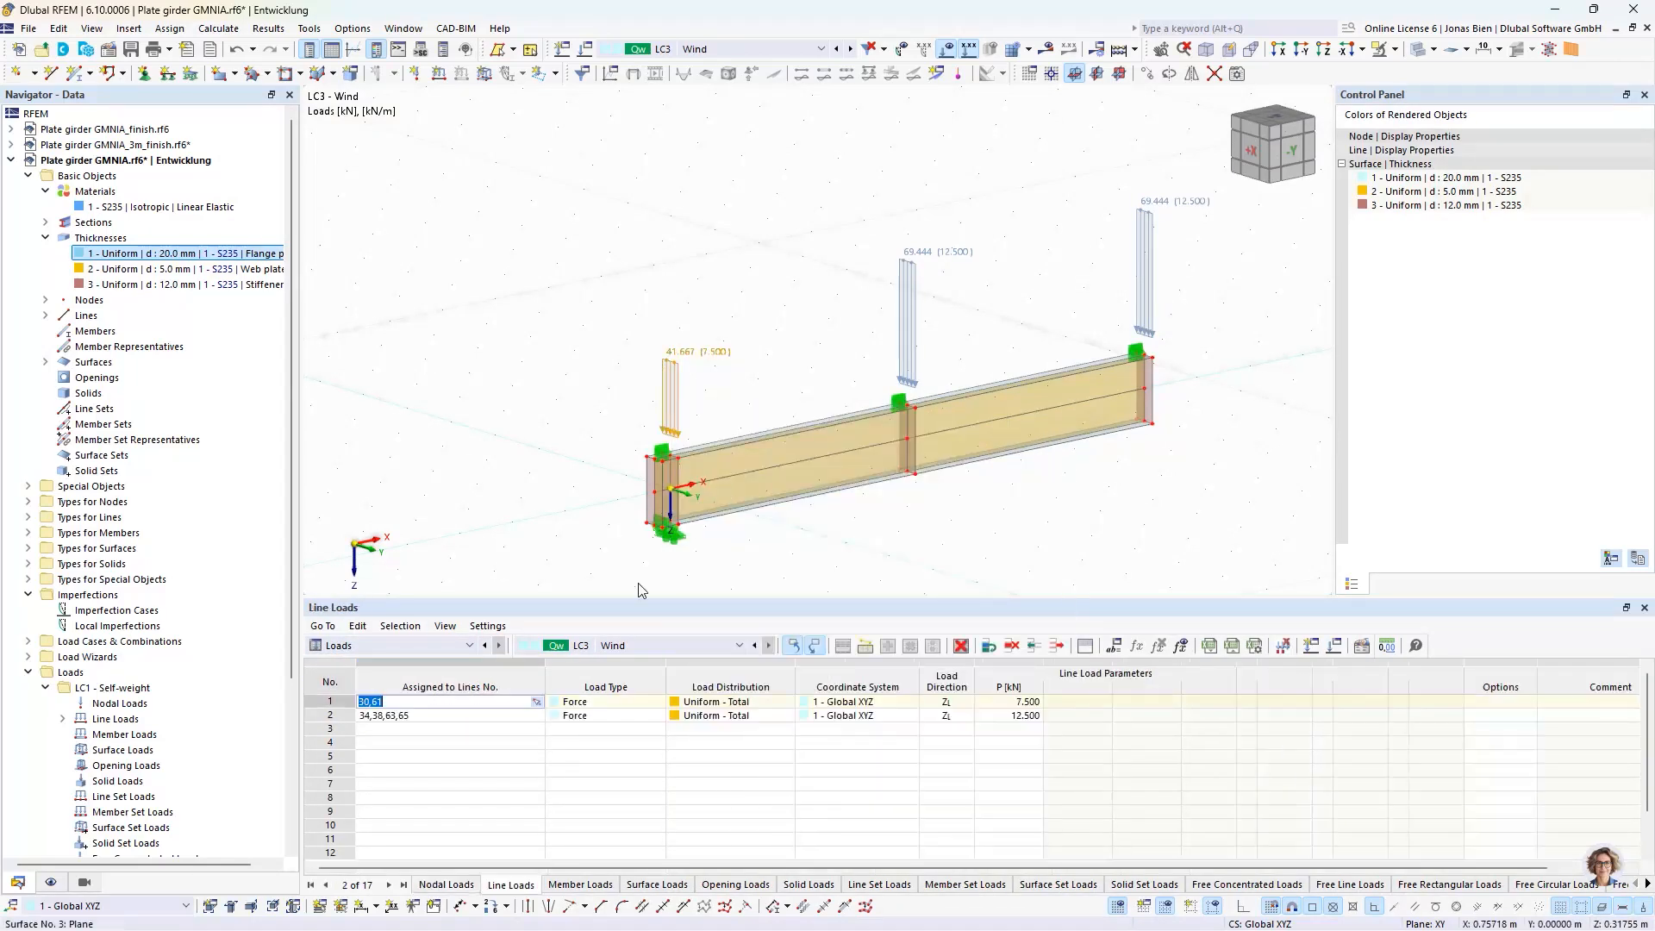
{"action": "left_click", "coordinate": [628, 657]}
{"action": "left_click", "coordinate": [622, 665]}
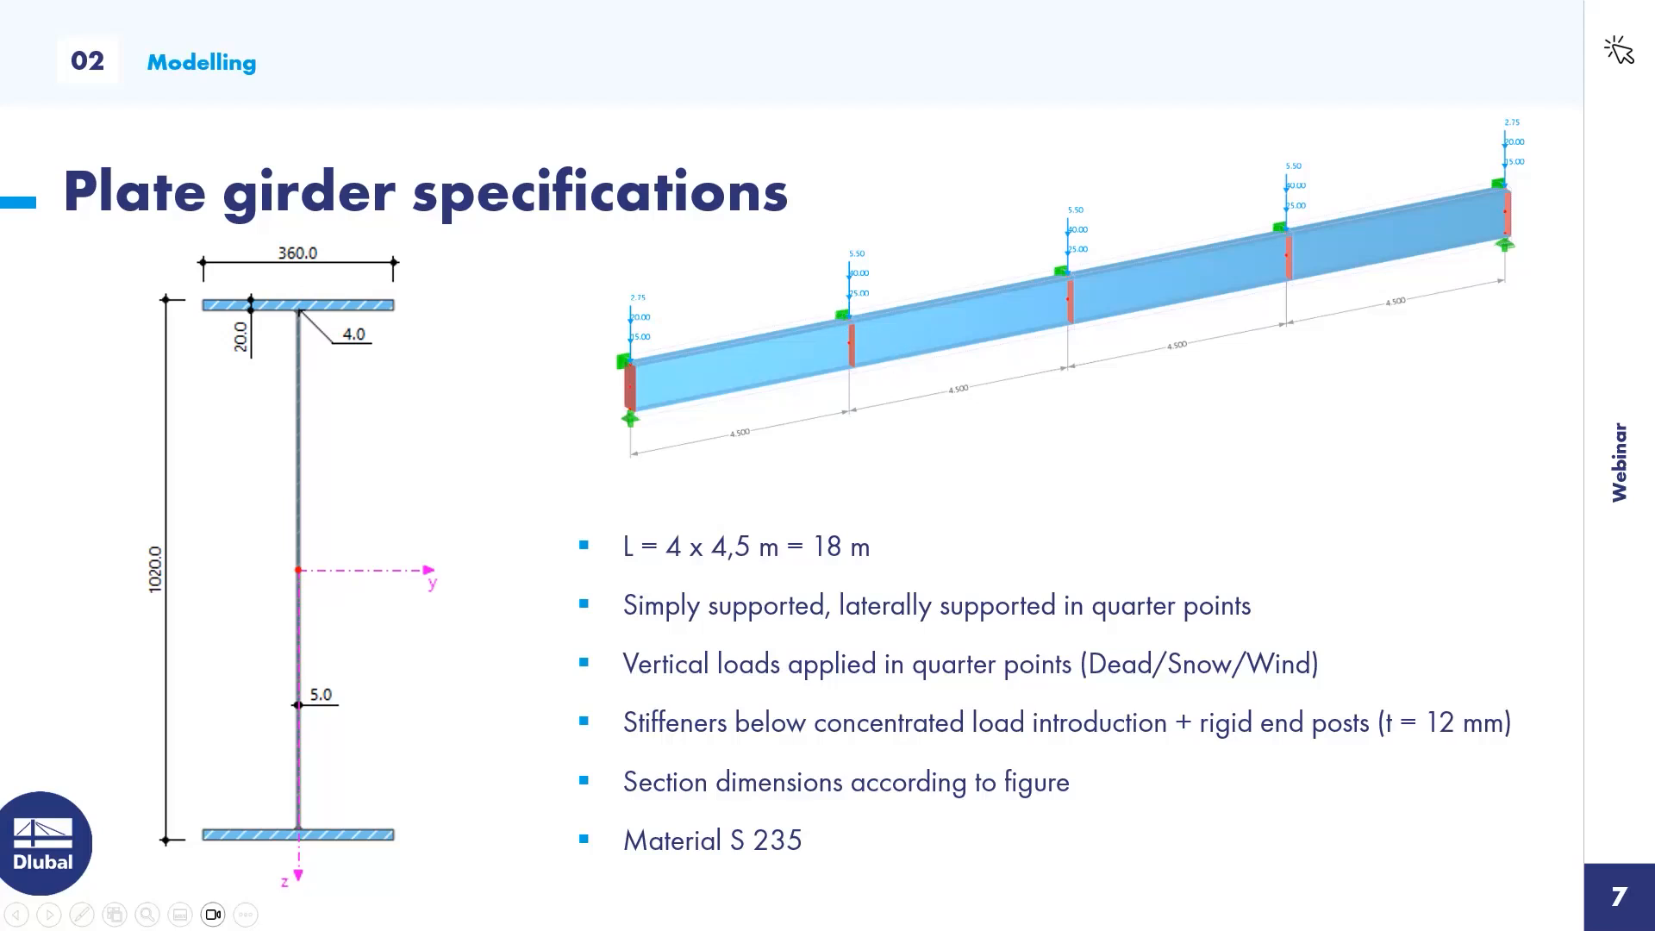
{"action": "key", "text": "alt+Tab"}
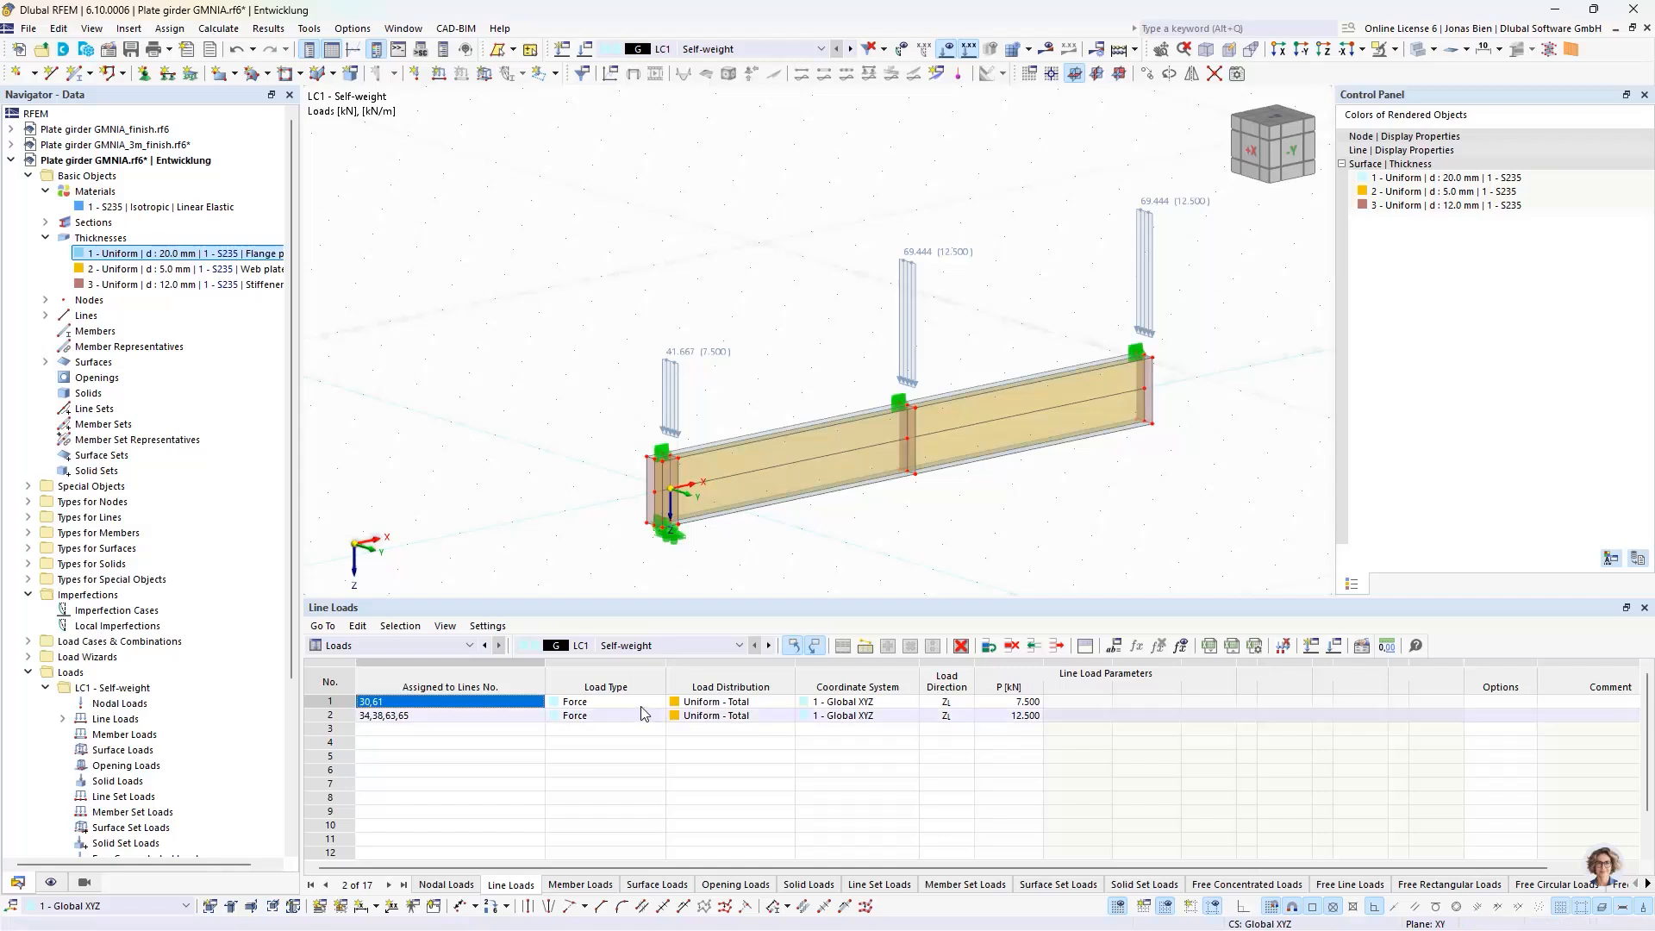
Step: In LC2 Snow, set the total line loads to 20/2 kN at the end stiffener and 40/2 kN at the other stiffeners
{"action": "left_click", "coordinate": [768, 645]}
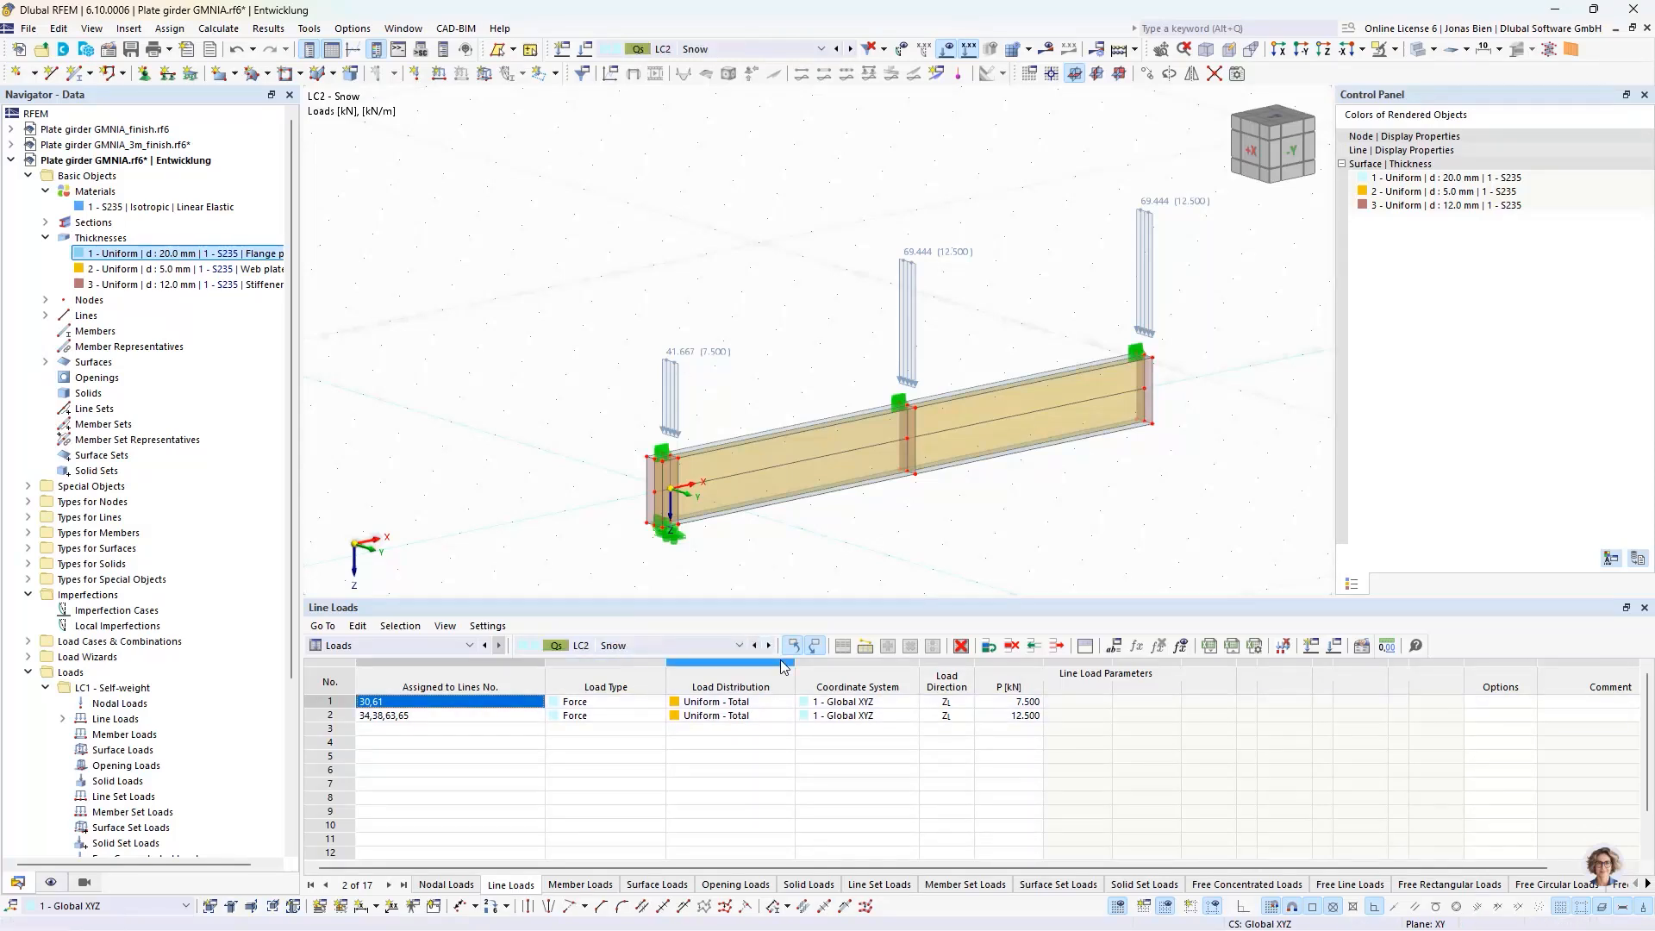
{"action": "double_click", "coordinate": [1022, 702]}
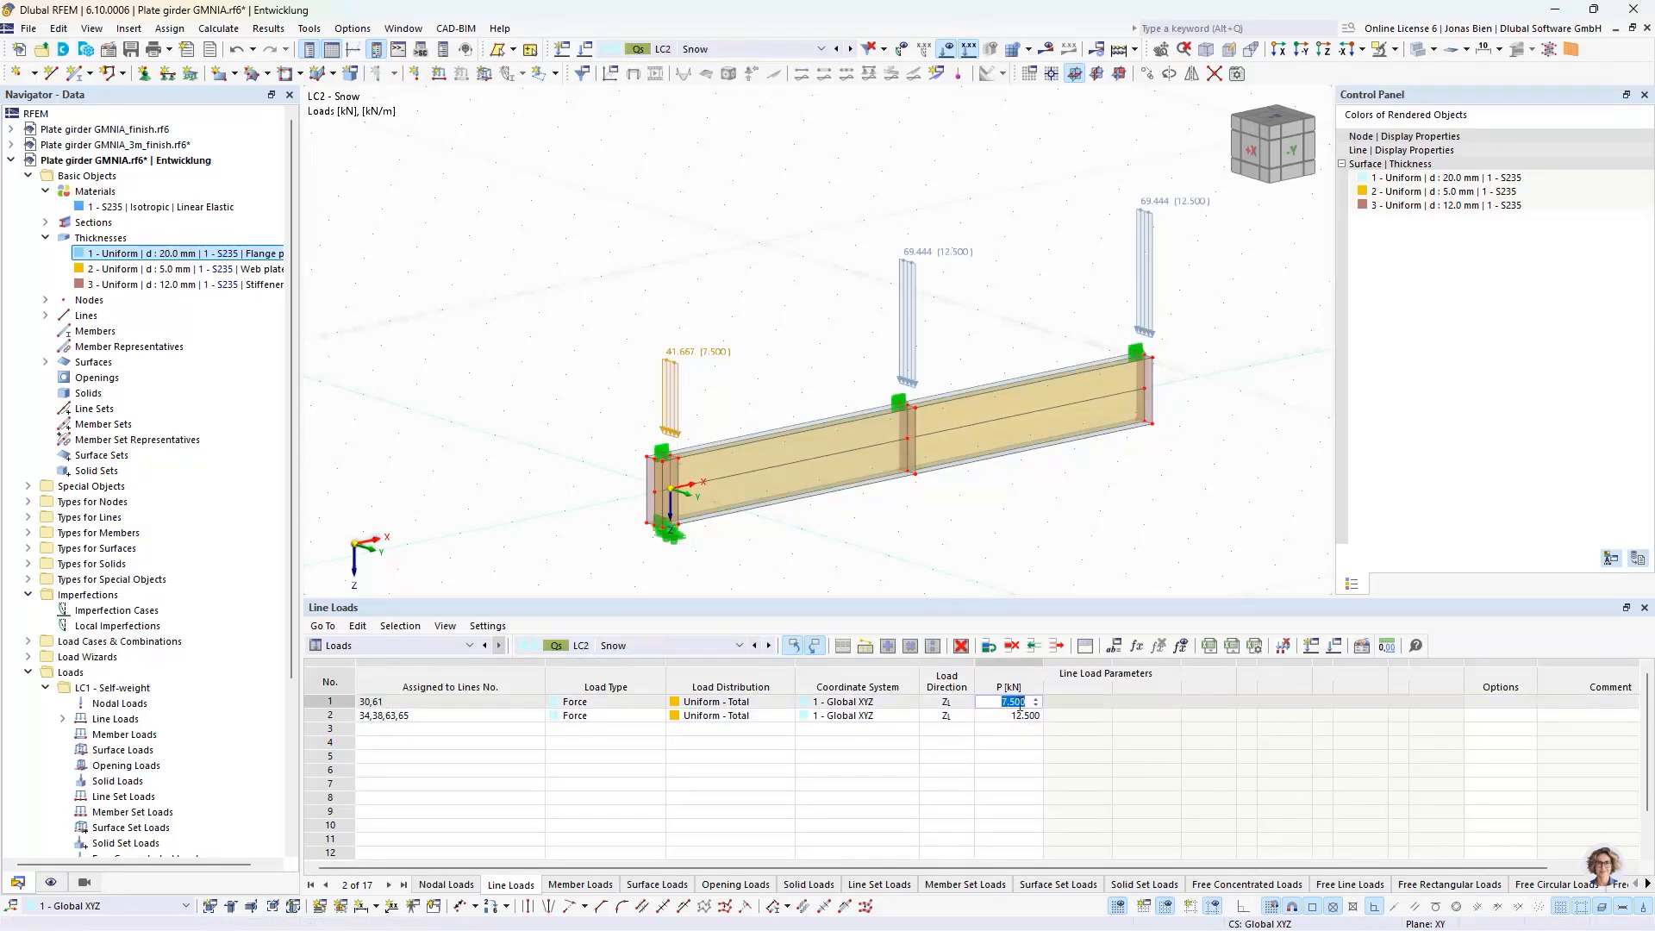
{"action": "type", "text": "20/2"}
{"action": "key", "text": "Return"}
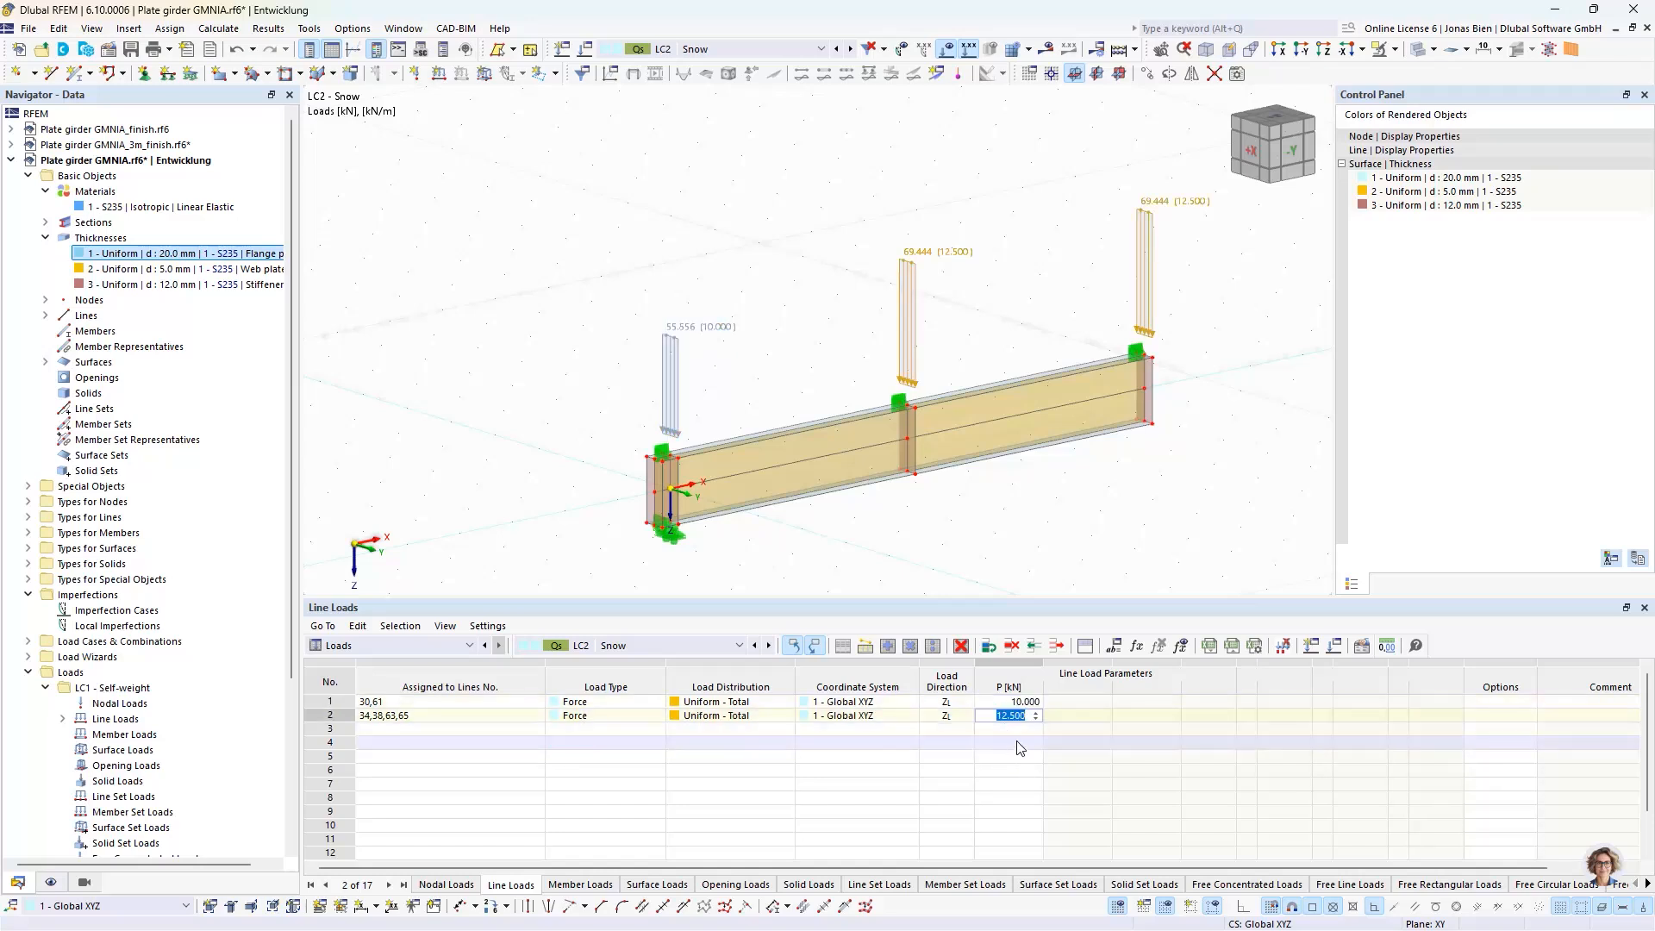
{"action": "type", "text": "40"}
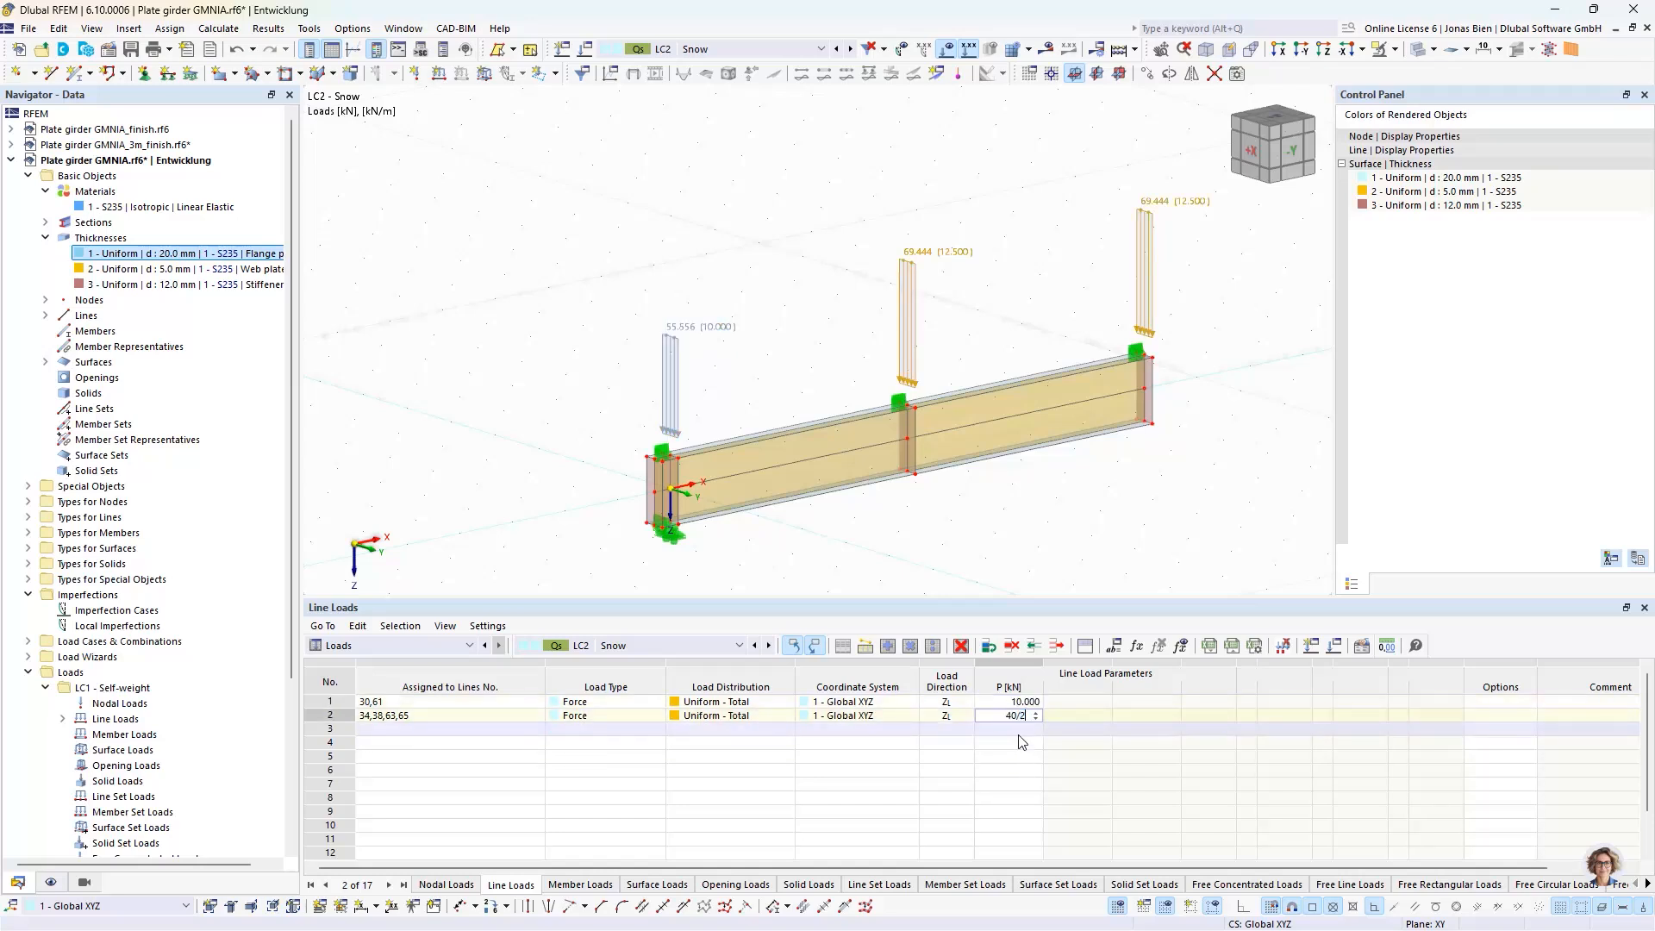
{"action": "type", "text": "/2"}
{"action": "key", "text": "Return"}
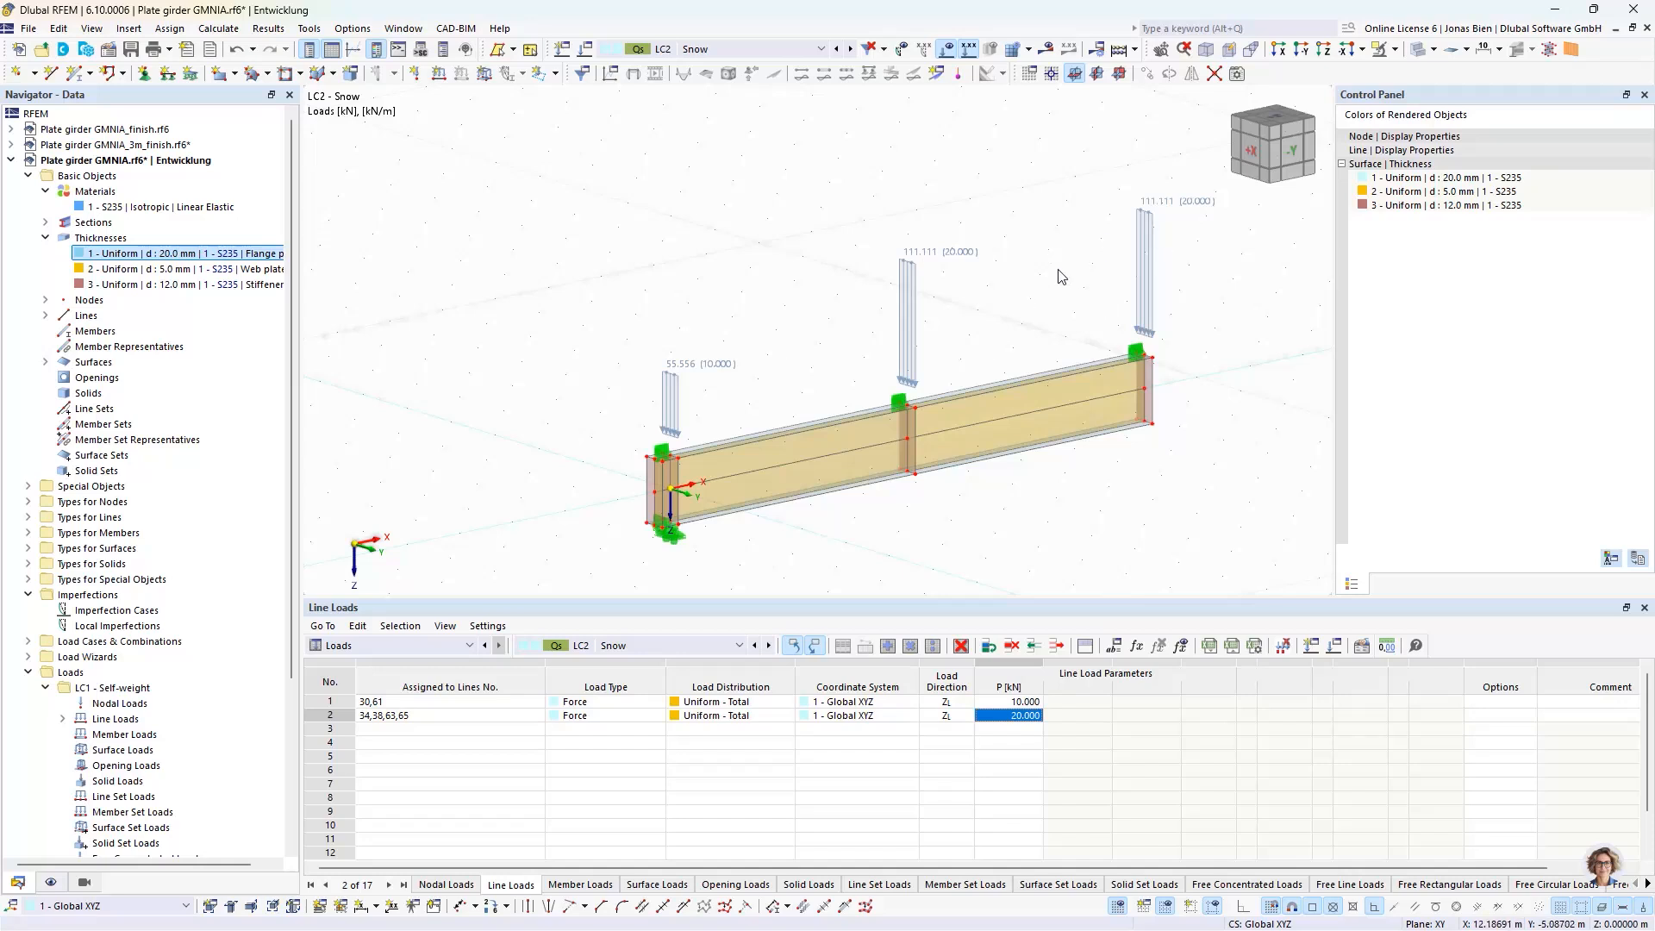
Step: In LC3 Wind, set the total line loads to 2.75/2 kN at the end stiffener and 5.5/2 kN at the other stiffeners
{"action": "left_click", "coordinate": [768, 646]}
{"action": "left_click", "coordinate": [971, 702]}
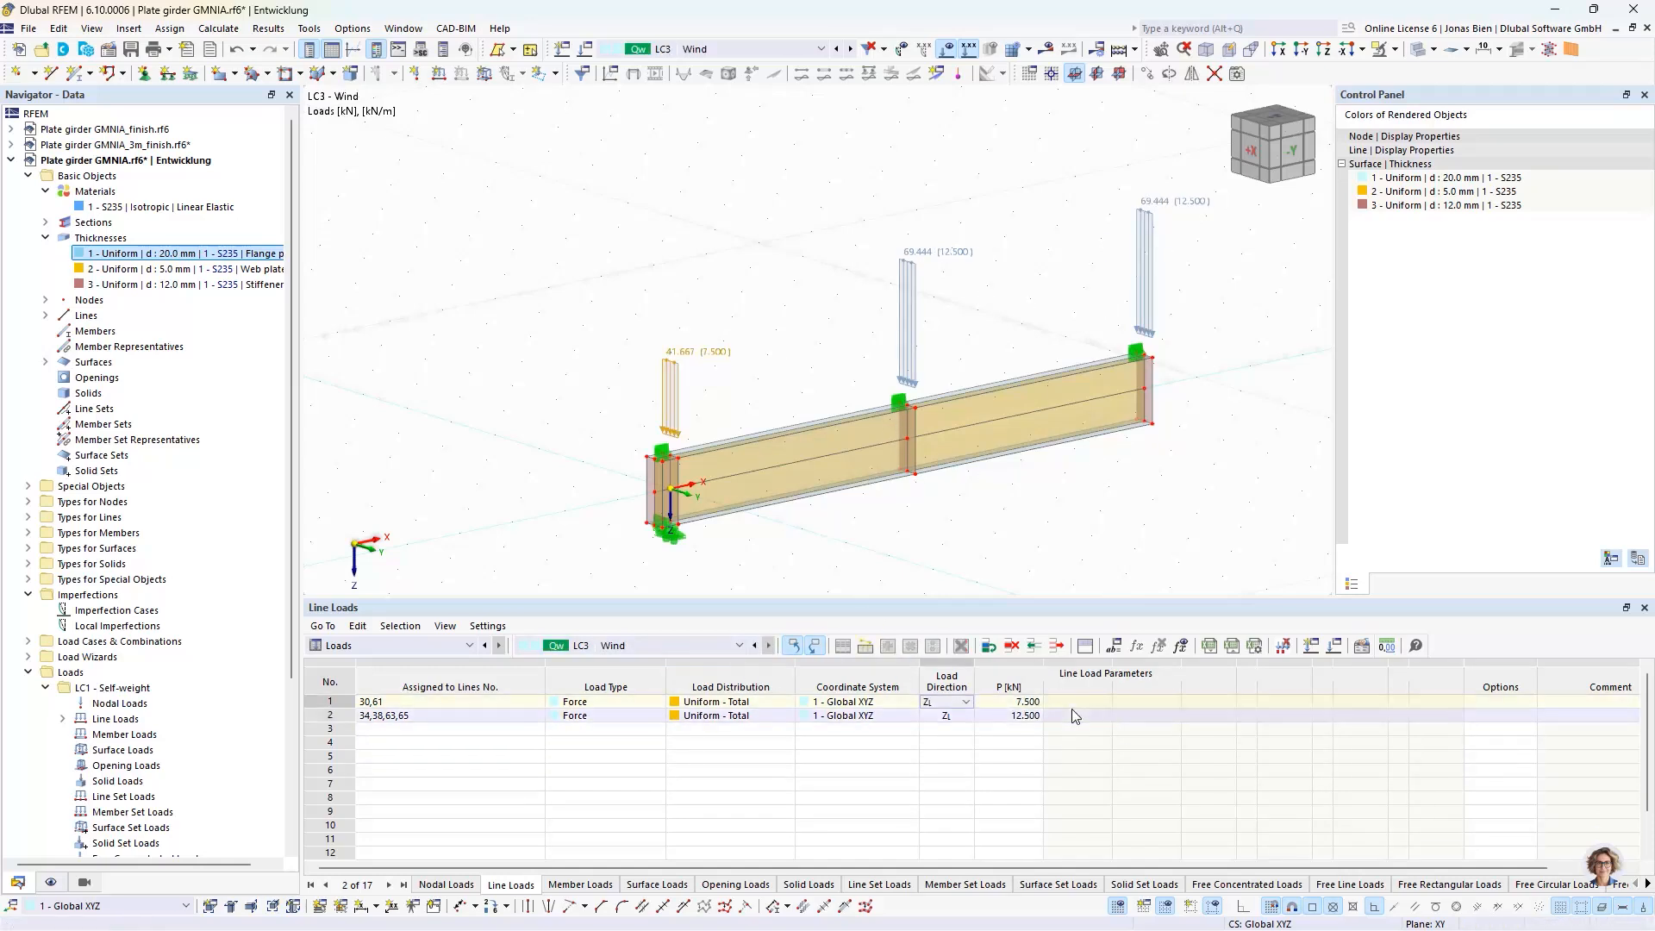
{"action": "left_click", "coordinate": [1026, 701]}
{"action": "type", "text": "2"}
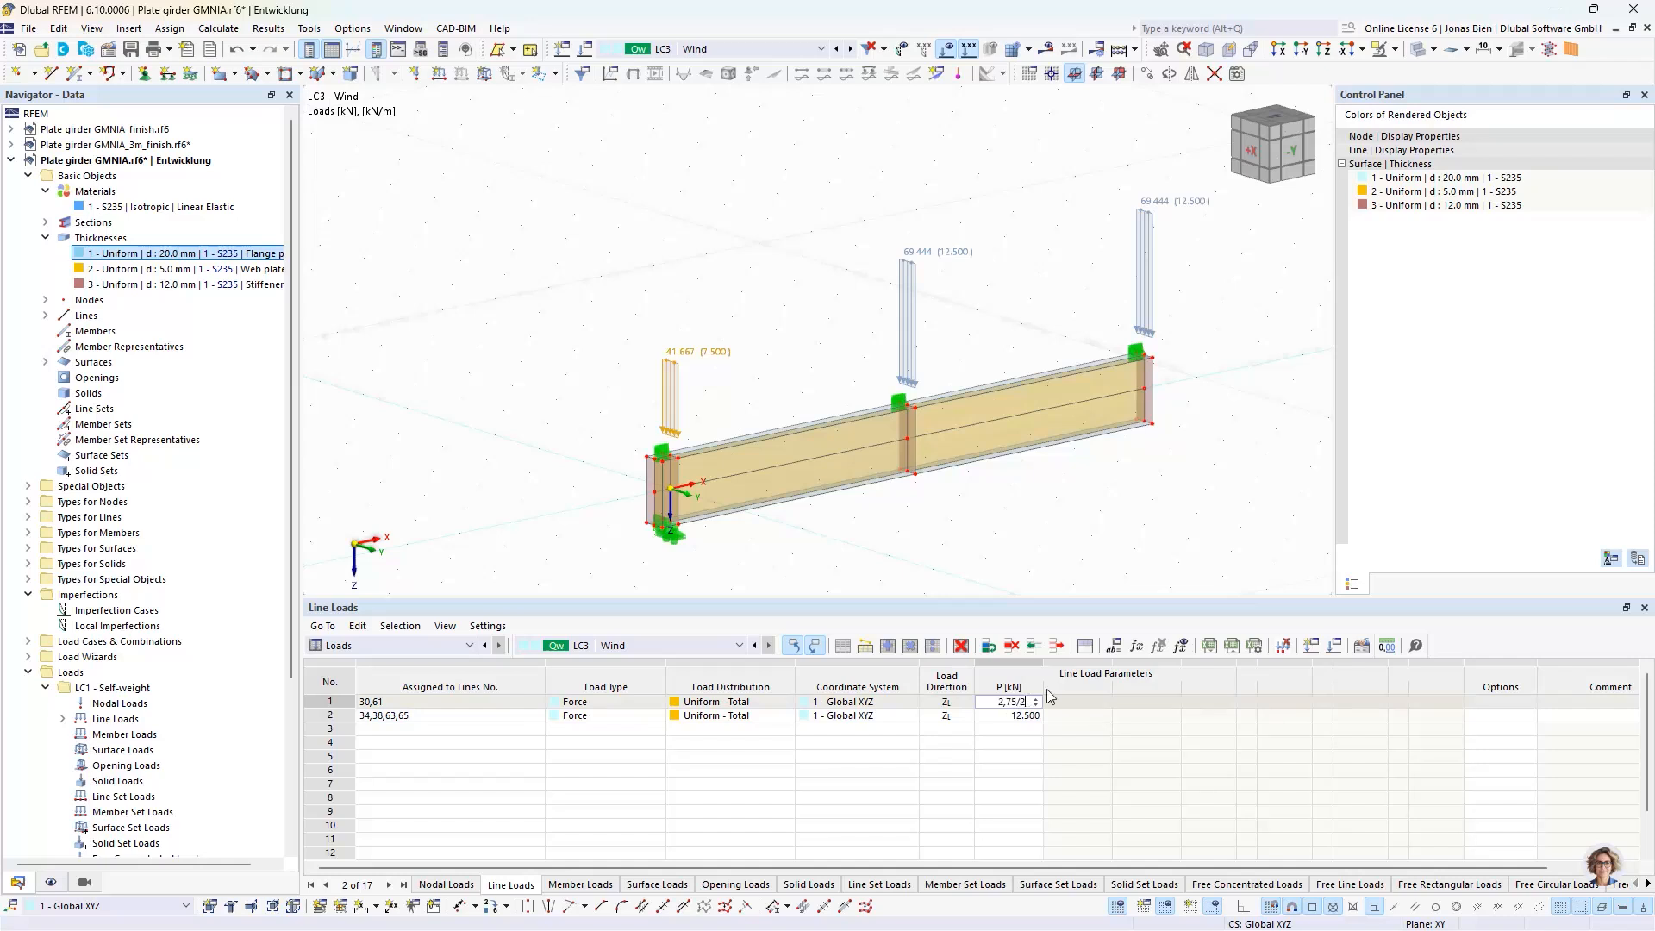
{"action": "type", "text": ",75/2"}
{"action": "key", "text": "Return"}
{"action": "left_click", "coordinate": [1016, 717]}
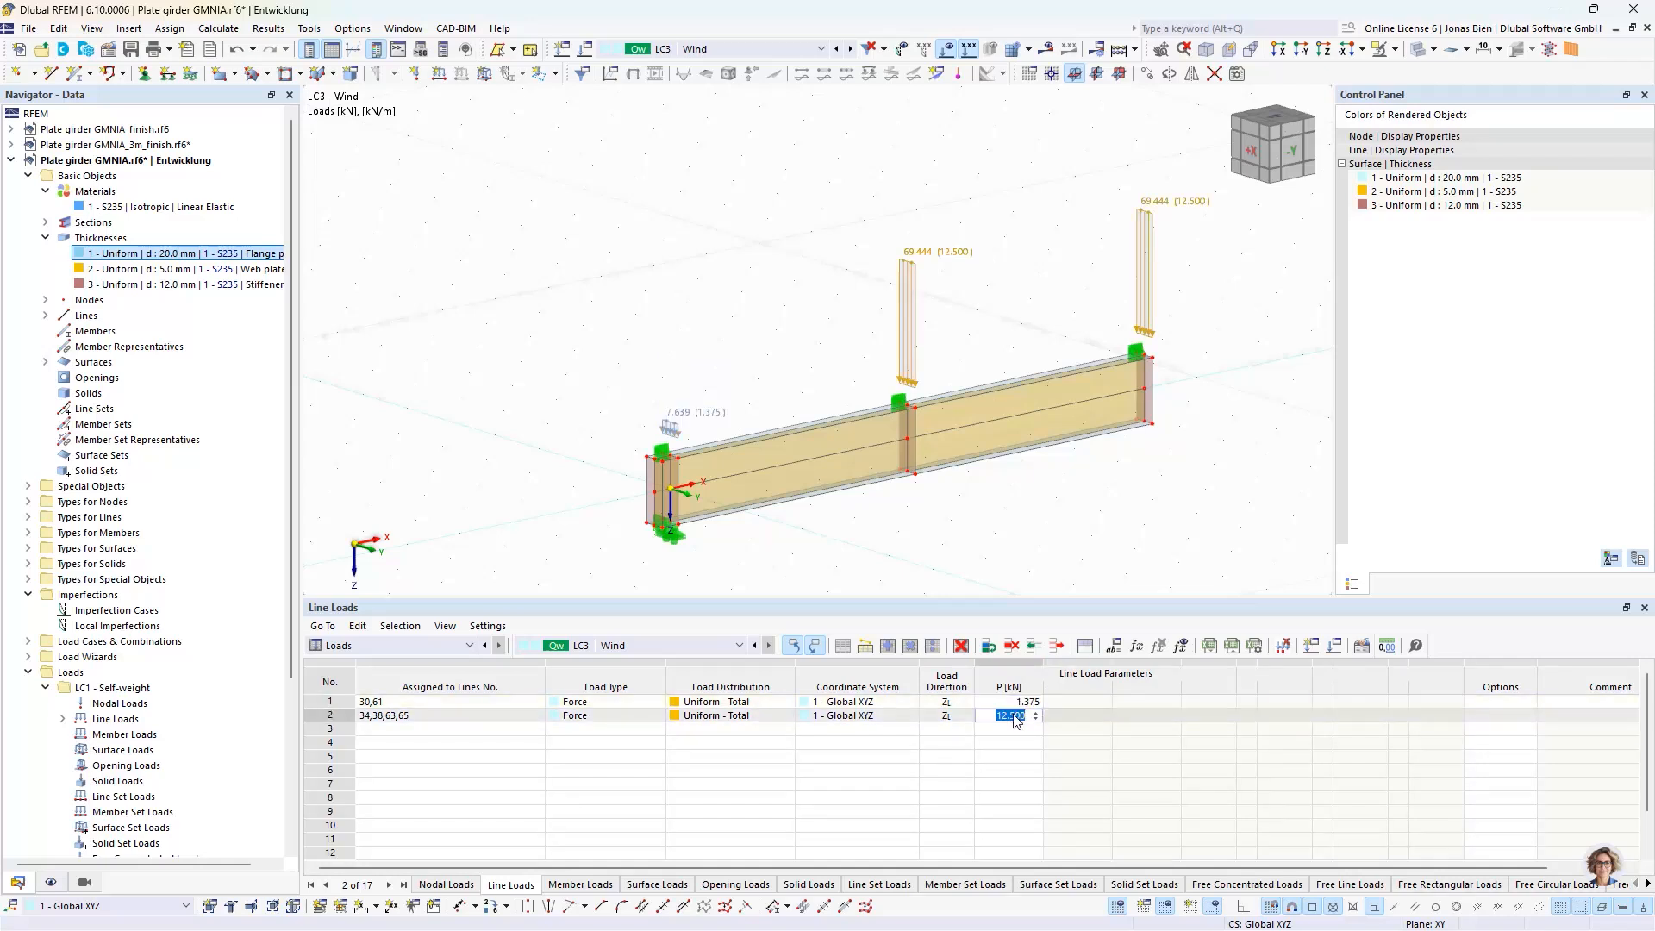
{"action": "type", "text": "5.5/2"}
{"action": "key", "text": "Return"}
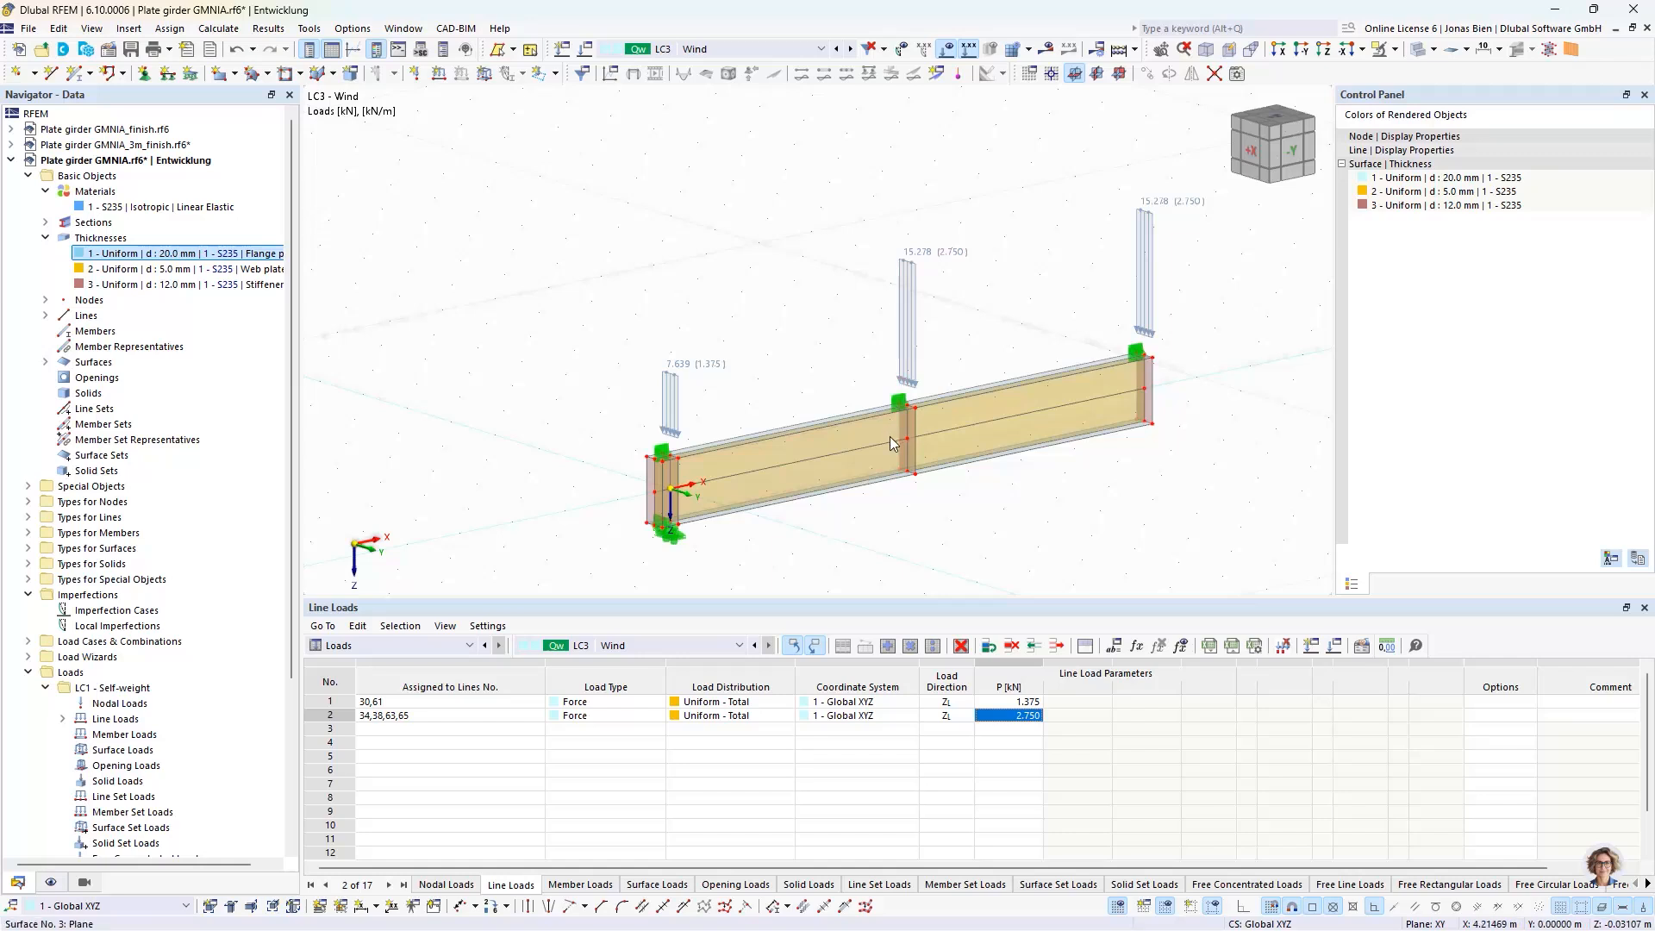
Step: Mirror the whole half girder as a copy including loading, about the YZ plane through its end point at X = 9 m
{"action": "left_click_drag", "start_coordinate": [521, 126], "coordinate": [1237, 556]}
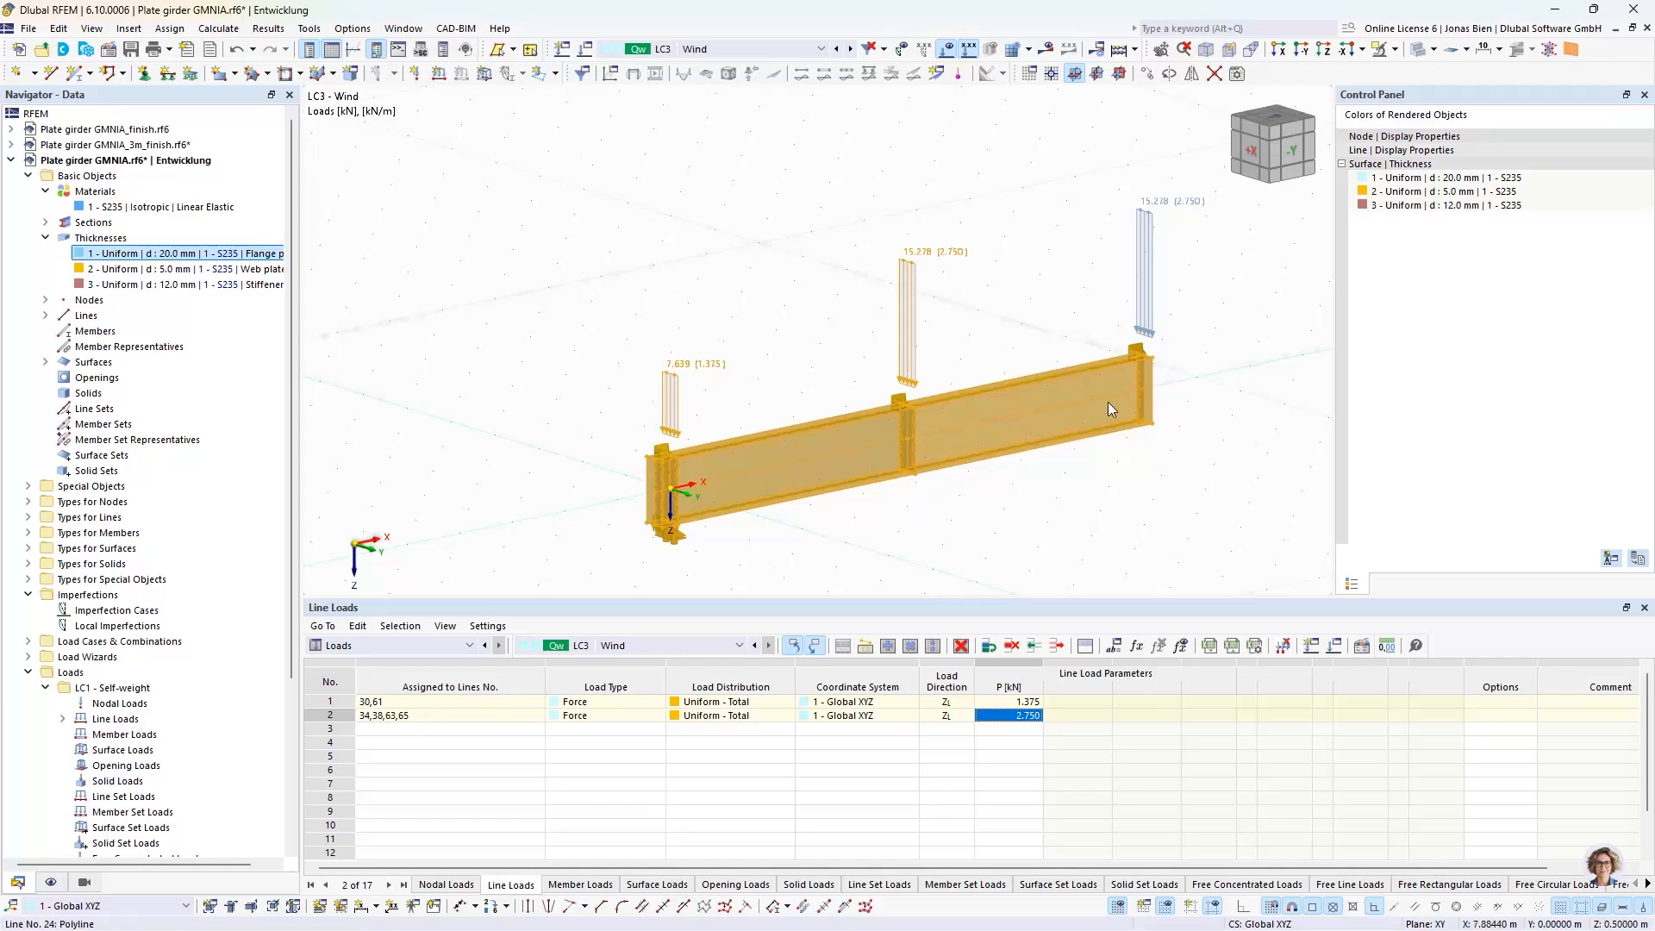
{"action": "left_click", "coordinate": [1191, 73]}
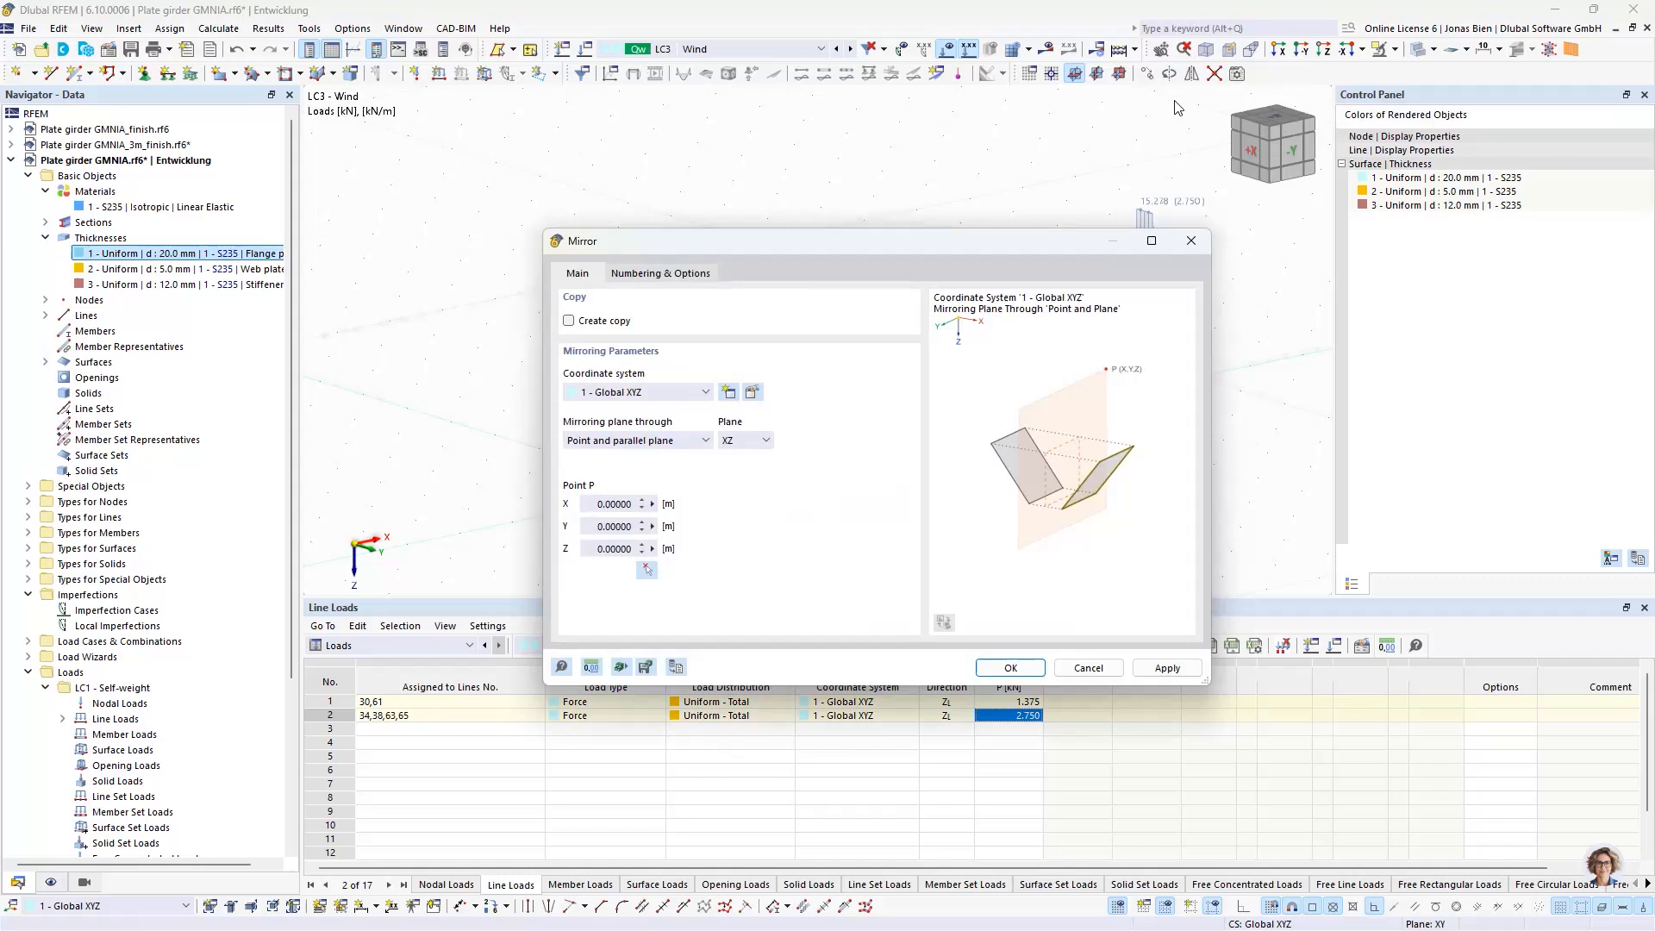
{"action": "left_click", "coordinate": [596, 323]}
{"action": "left_click", "coordinate": [743, 440]}
{"action": "left_click", "coordinate": [737, 468]}
{"action": "left_click", "coordinate": [646, 571]}
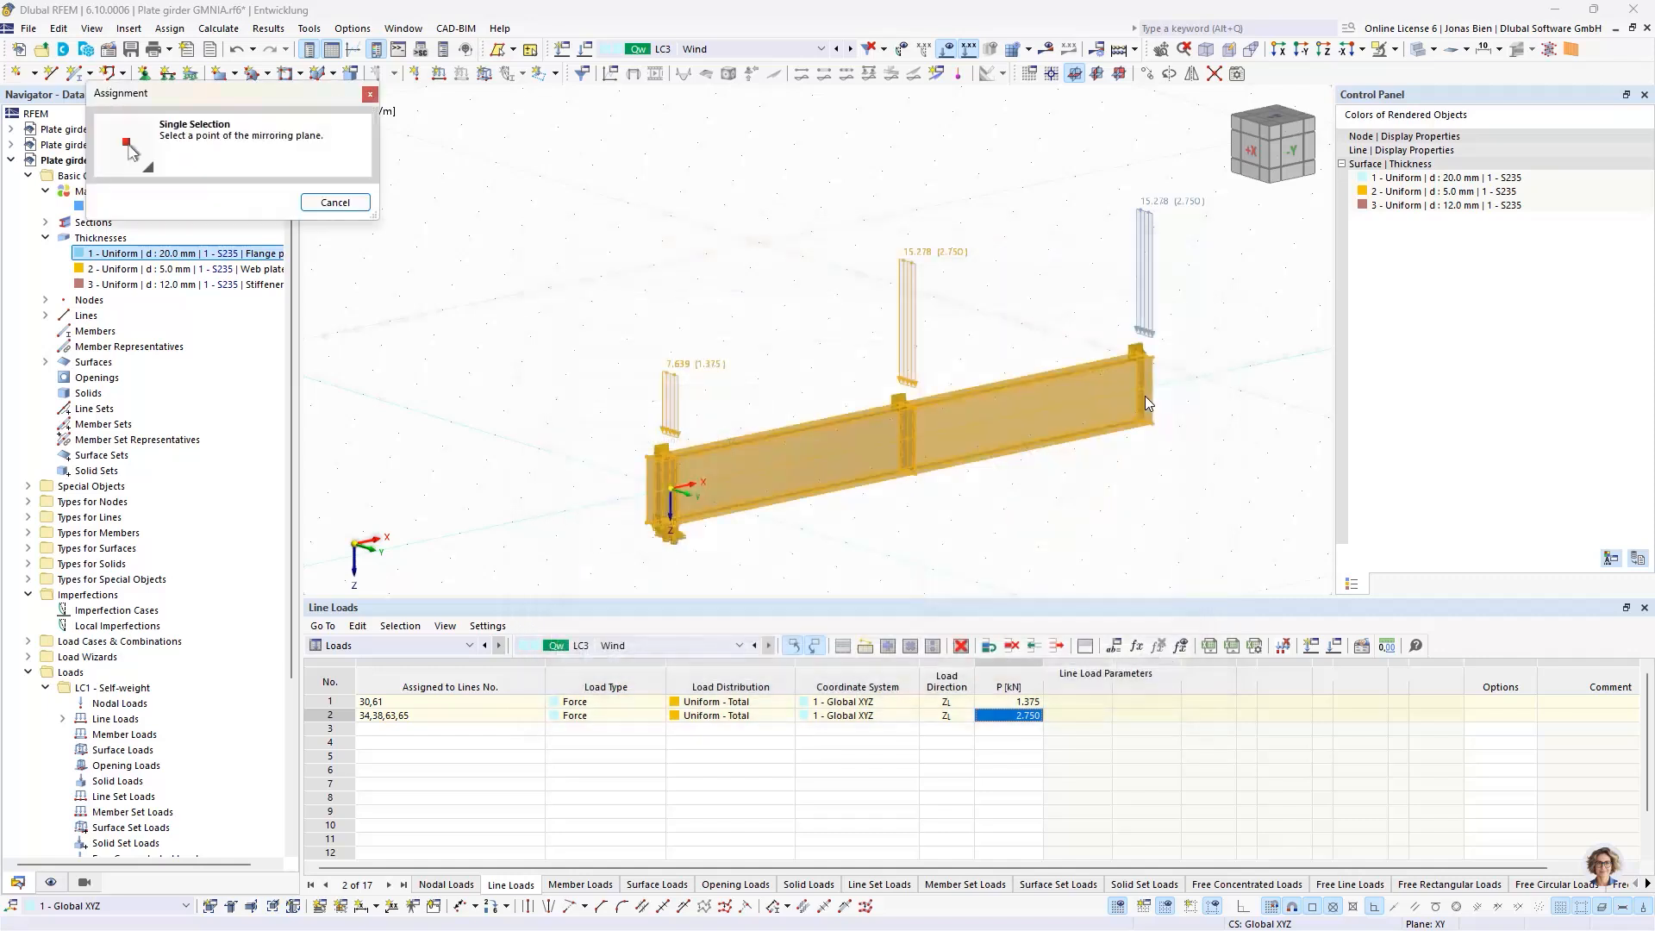
{"action": "scroll", "coordinate": [1198, 371], "scroll_direction": "up", "scroll_amount": 3}
{"action": "left_click", "coordinate": [1109, 401]}
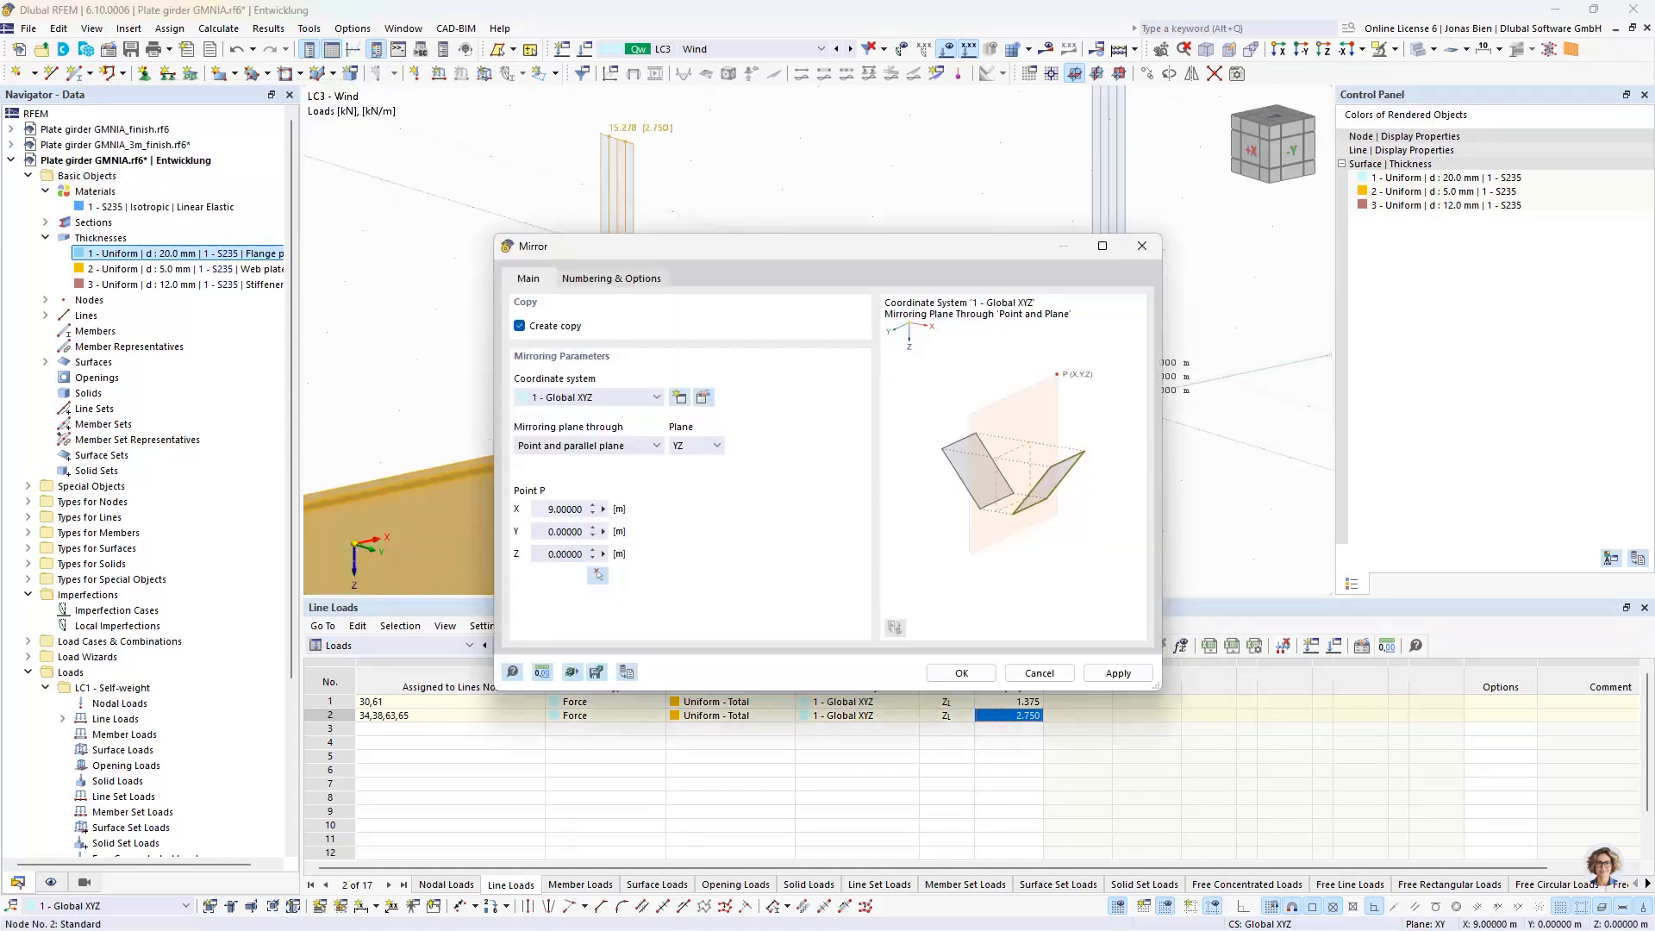
{"action": "left_click", "coordinate": [624, 279]}
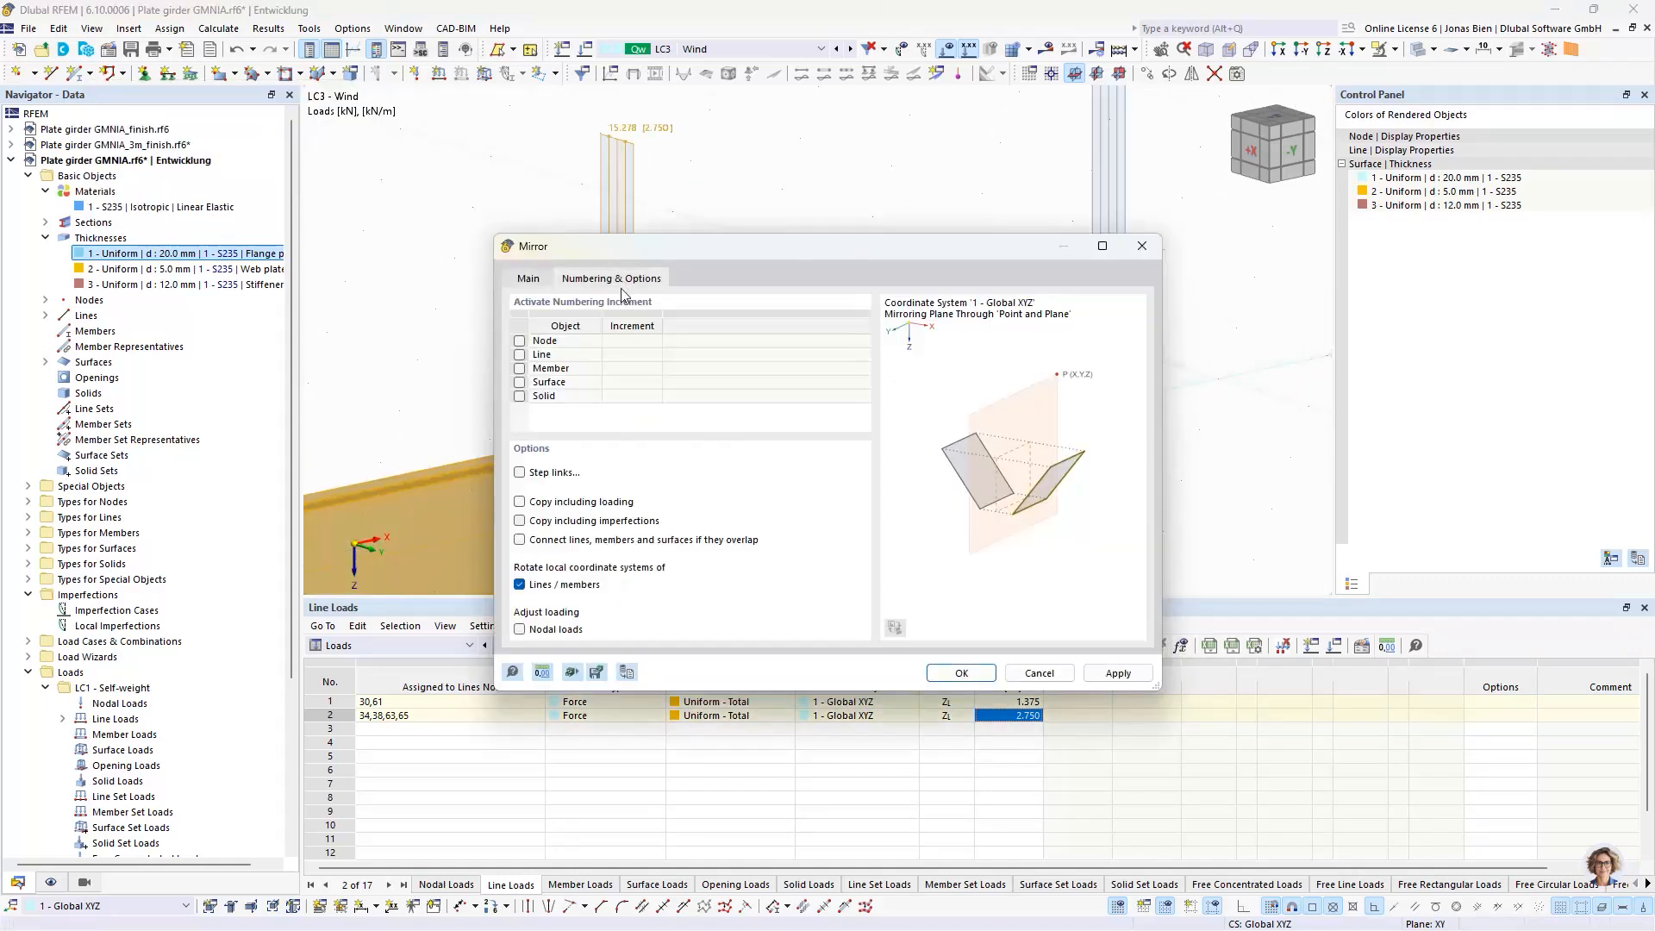
{"action": "left_click", "coordinate": [559, 504]}
{"action": "left_click", "coordinate": [961, 672]}
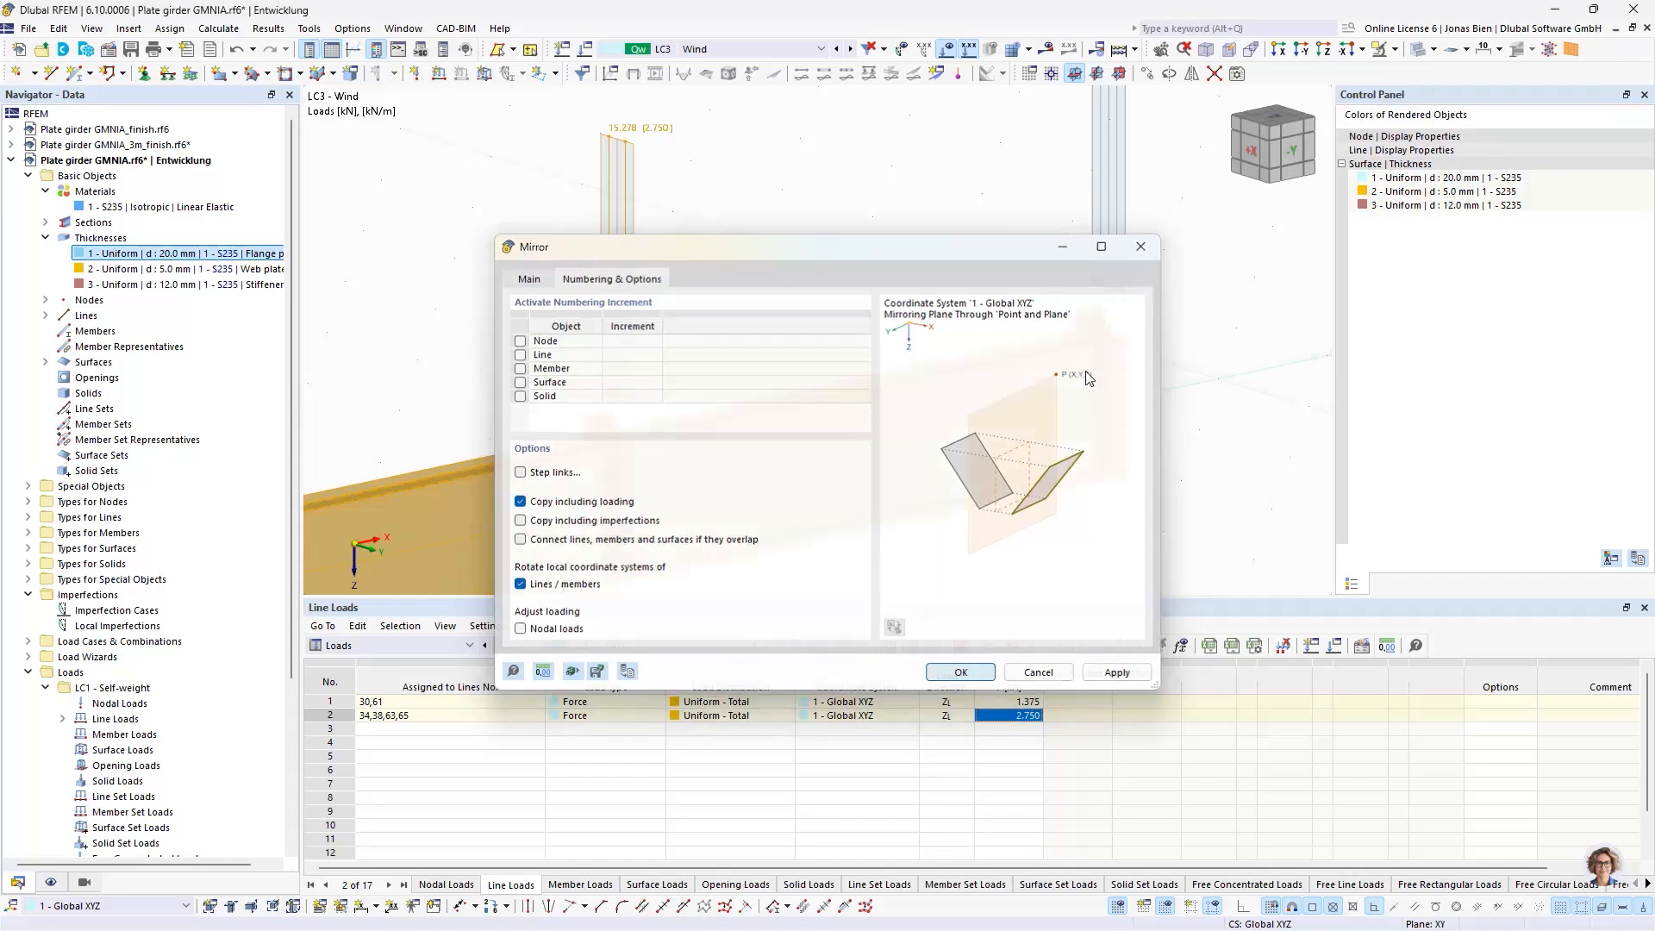
Step: Delete the duplicated line load above the midspan stiffener in LC1 Self-weight
{"action": "middle_click_drag", "start_coordinate": [1231, 416], "coordinate": [997, 472]}
{"action": "left_click", "coordinate": [1089, 492]}
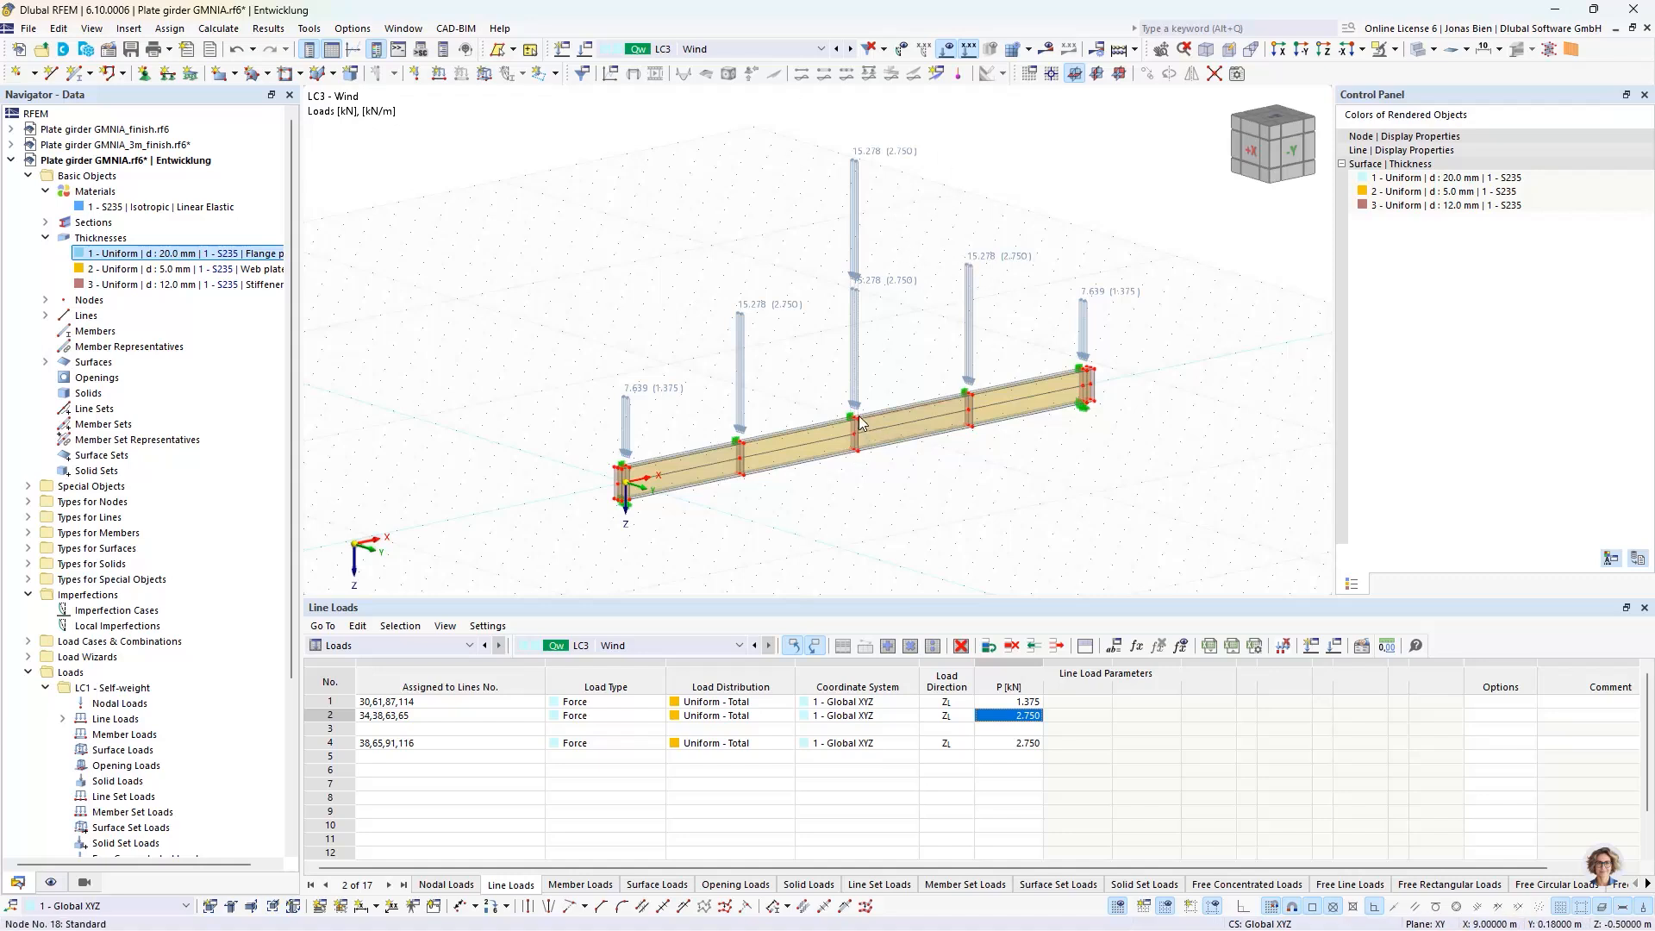
{"action": "scroll", "coordinate": [832, 417], "scroll_direction": "up", "scroll_amount": 4}
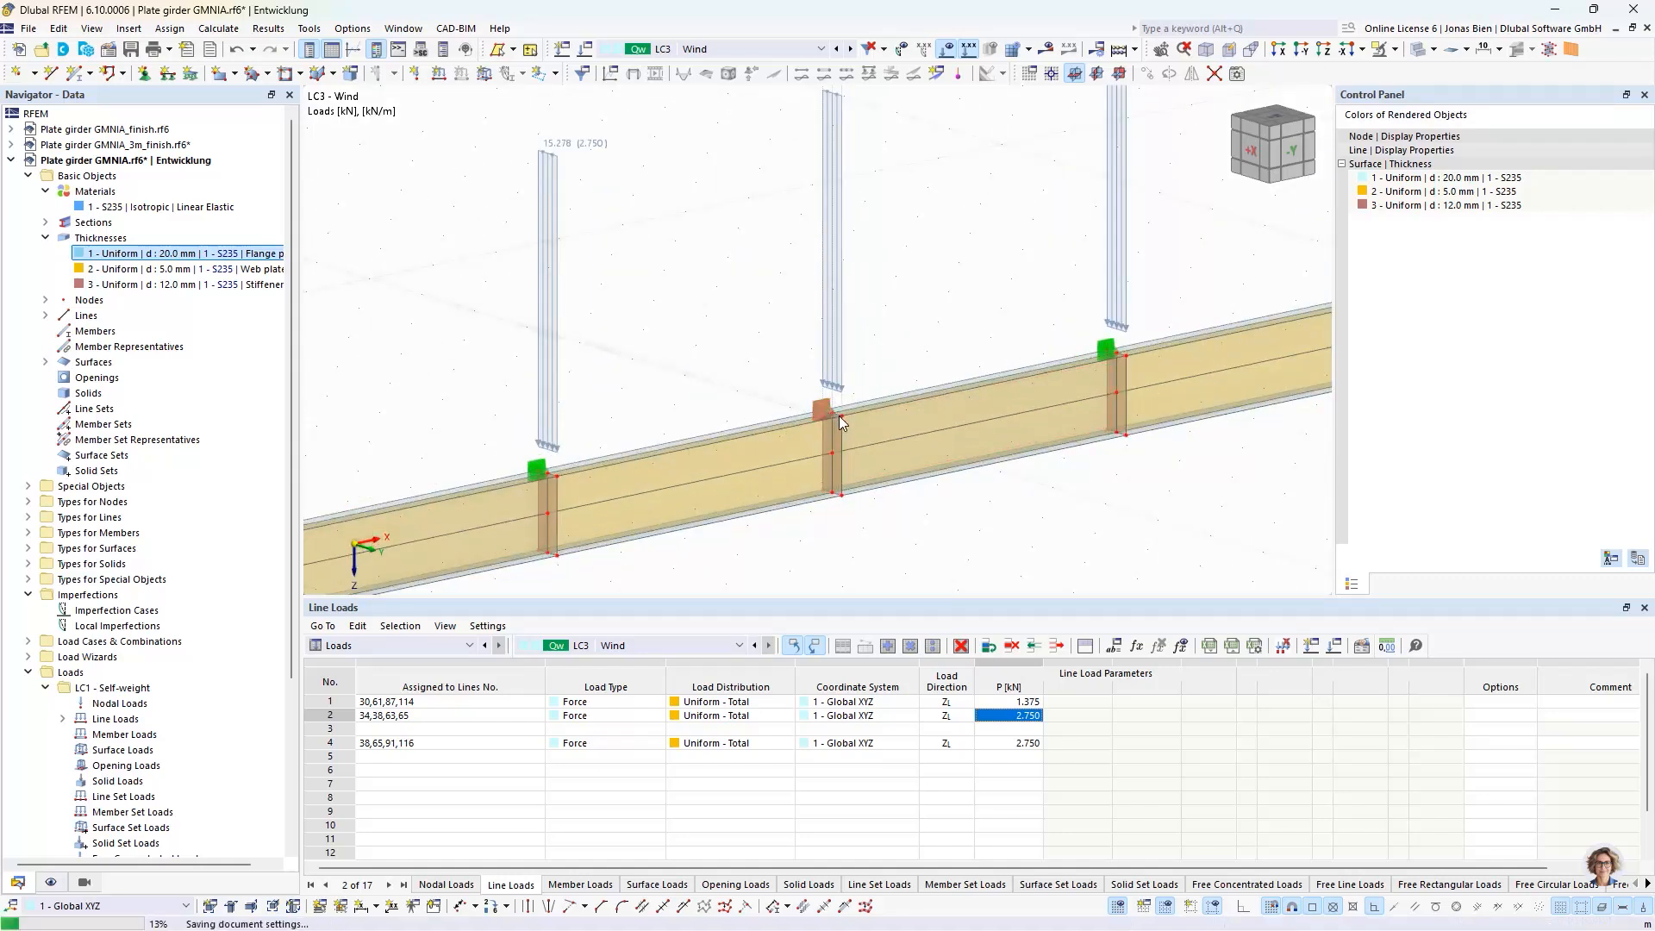
{"action": "scroll", "coordinate": [839, 420], "scroll_direction": "down", "scroll_amount": 5}
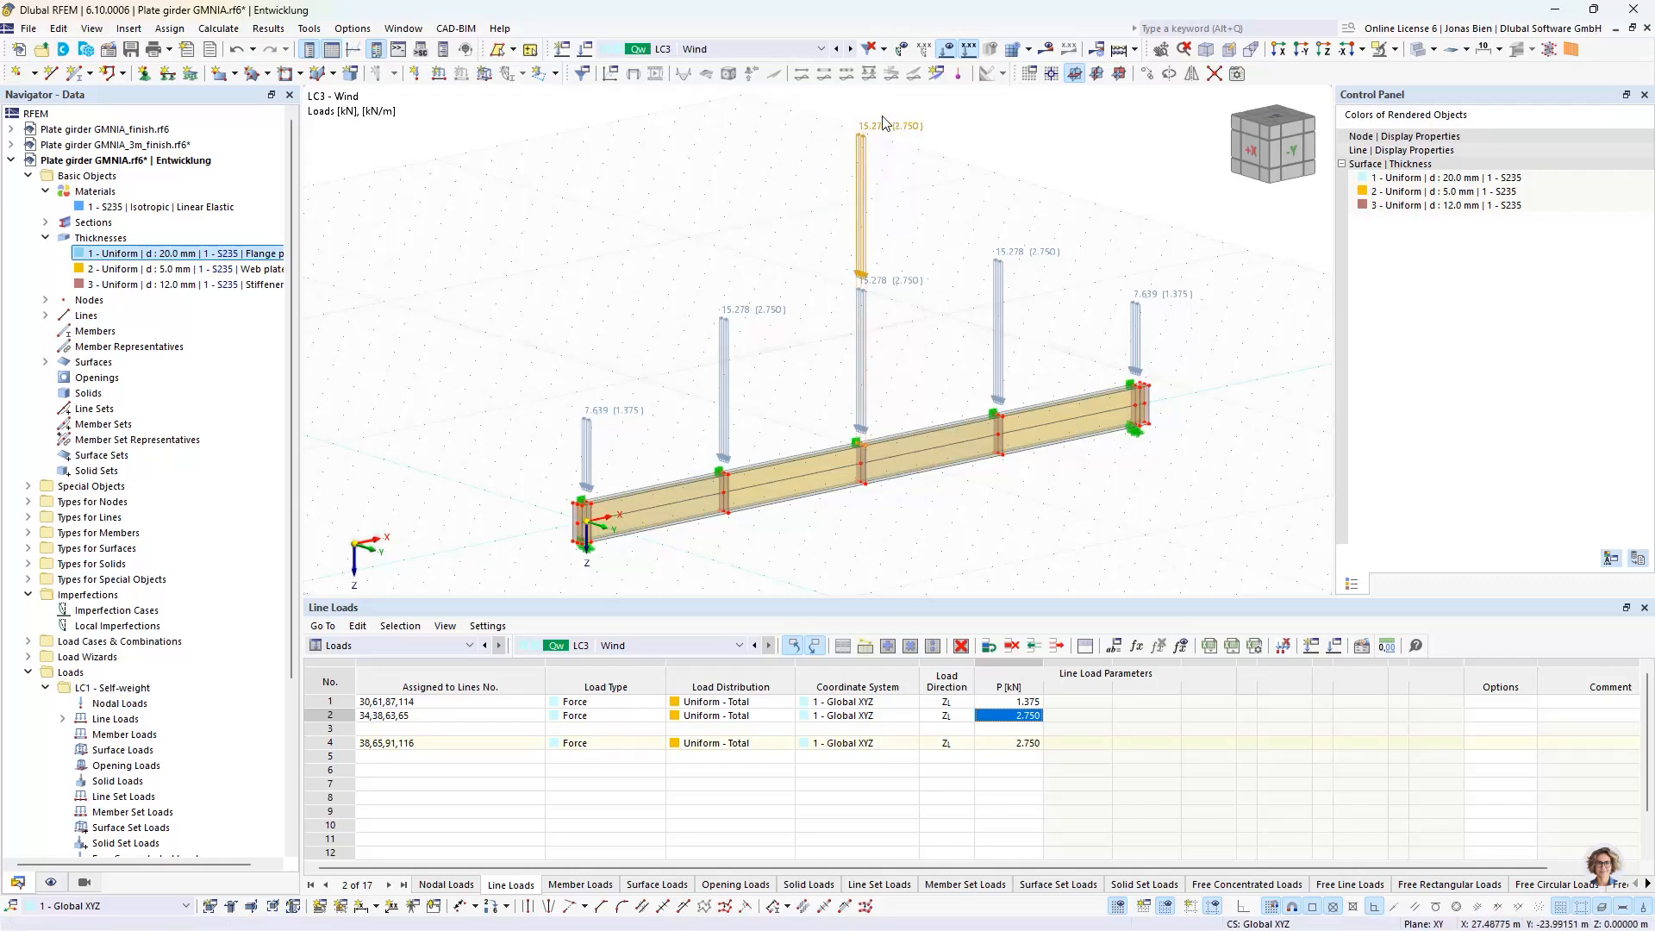
{"action": "left_click", "coordinate": [836, 49]}
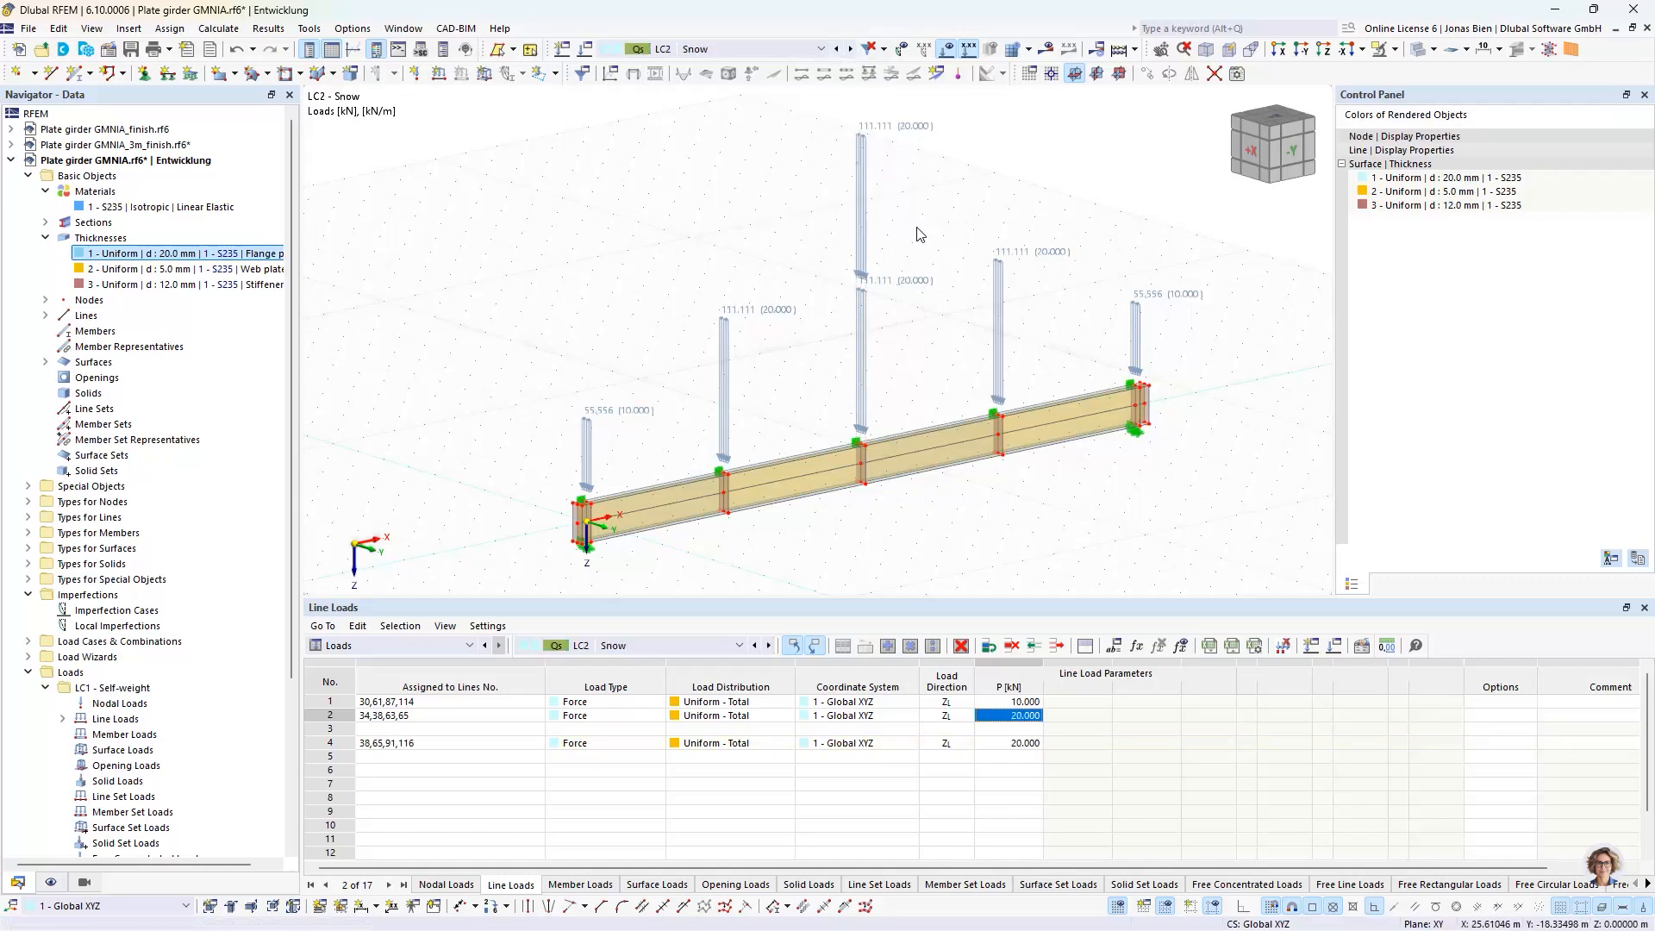
{"action": "left_click", "coordinate": [836, 49]}
{"action": "left_click_drag", "start_coordinate": [914, 218], "coordinate": [798, 99]}
{"action": "key", "text": "Delete"}
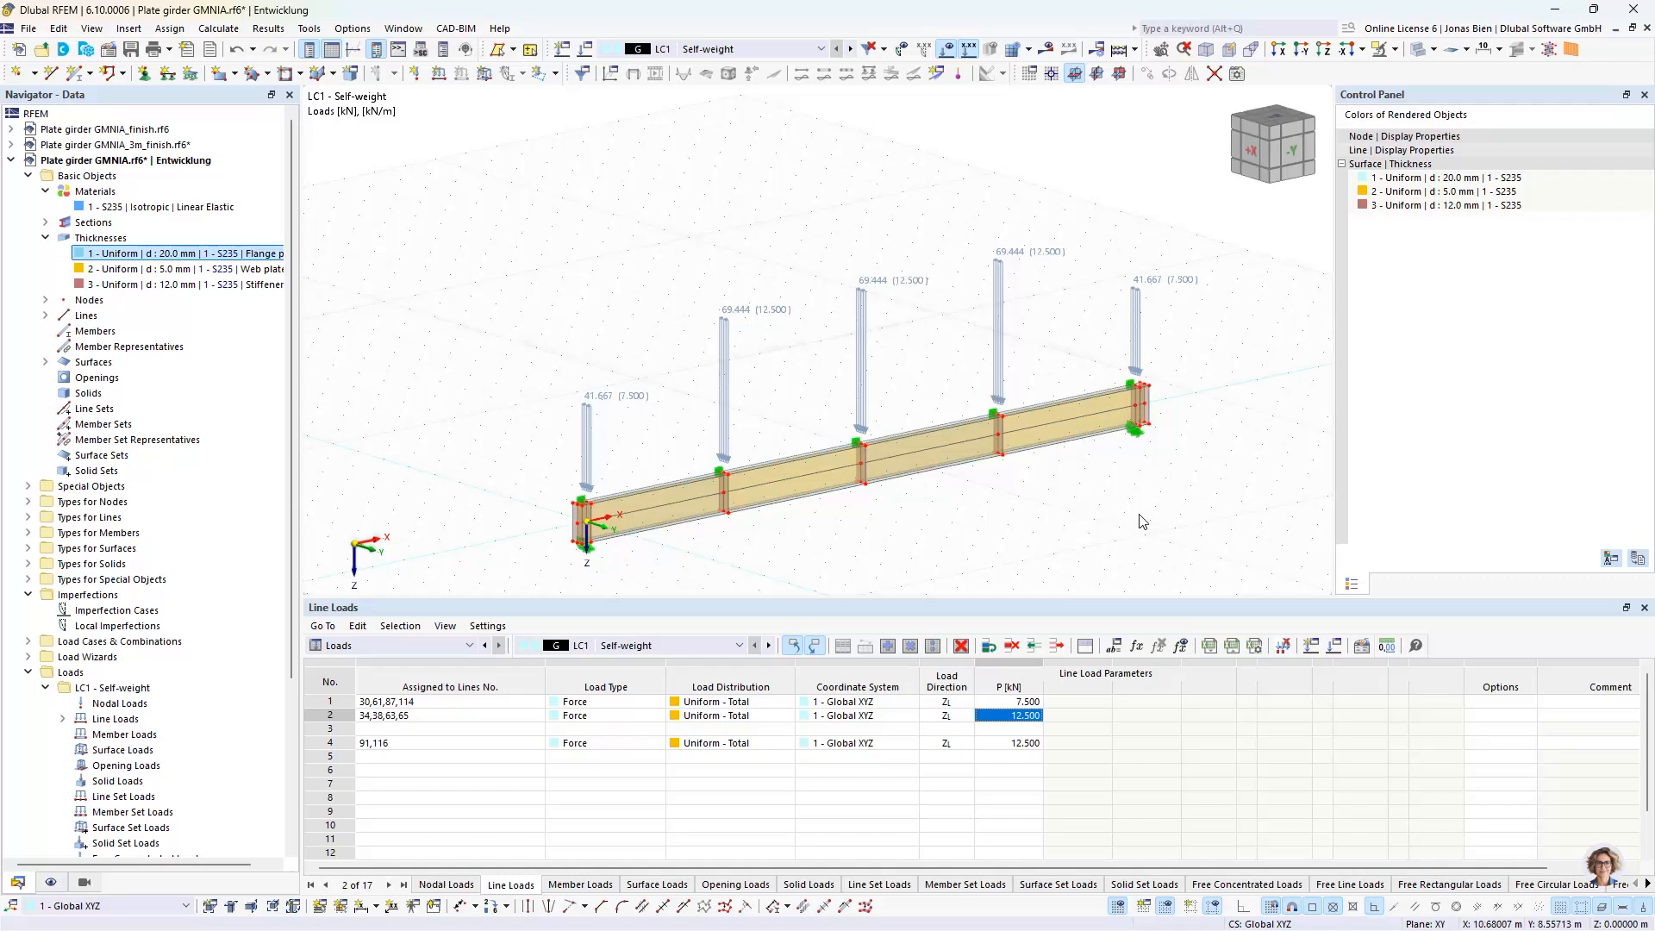
Step: Examine the nodal supports at the mirrored end of the girder and compare them with those at the start
{"action": "scroll", "coordinate": [1140, 521], "scroll_direction": "up", "scroll_amount": 4}
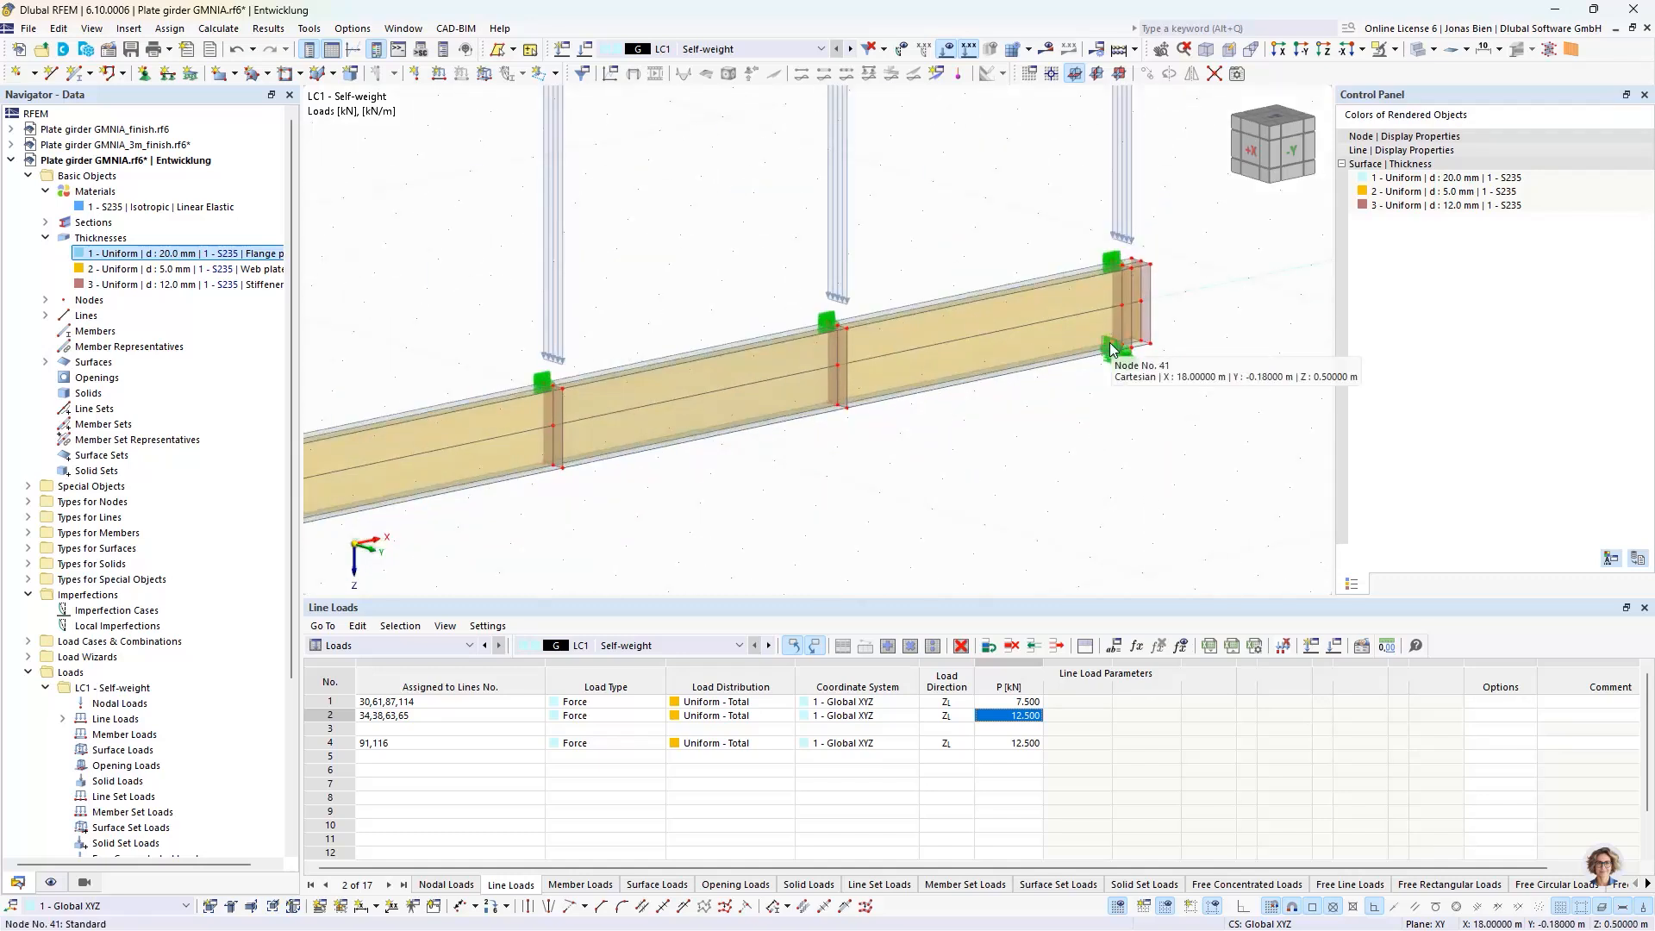
{"action": "left_click", "coordinate": [1111, 344]}
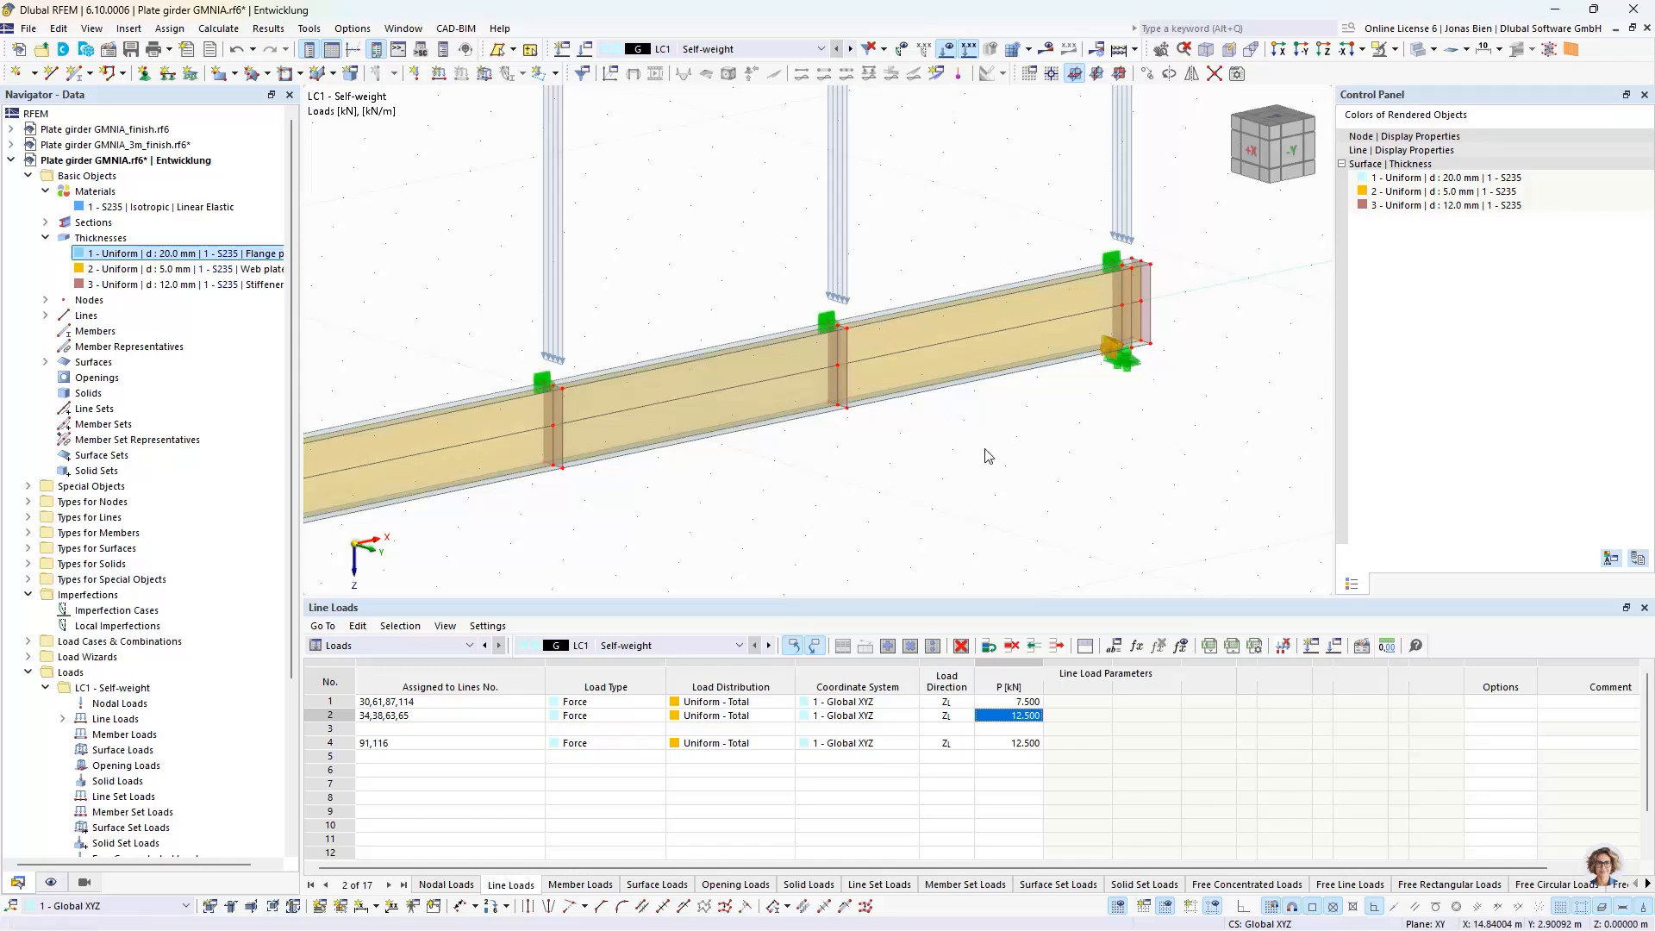
{"action": "scroll", "coordinate": [921, 466], "scroll_direction": "down", "scroll_amount": 2}
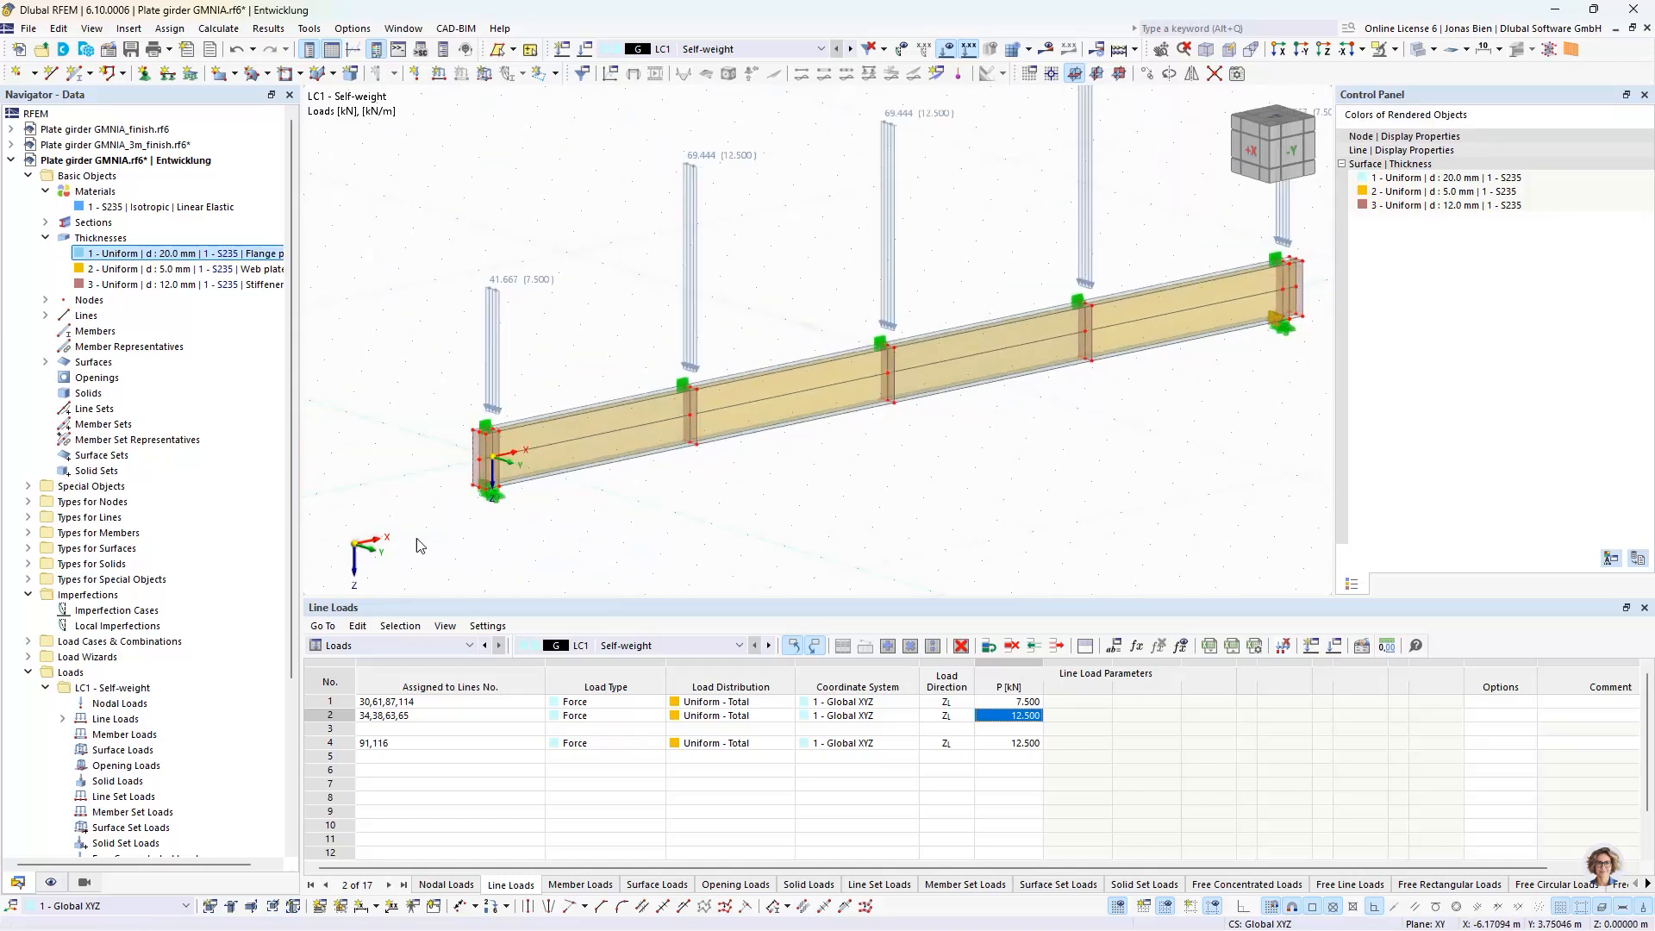
{"action": "middle_click_drag", "start_coordinate": [1224, 405], "coordinate": [1005, 396]}
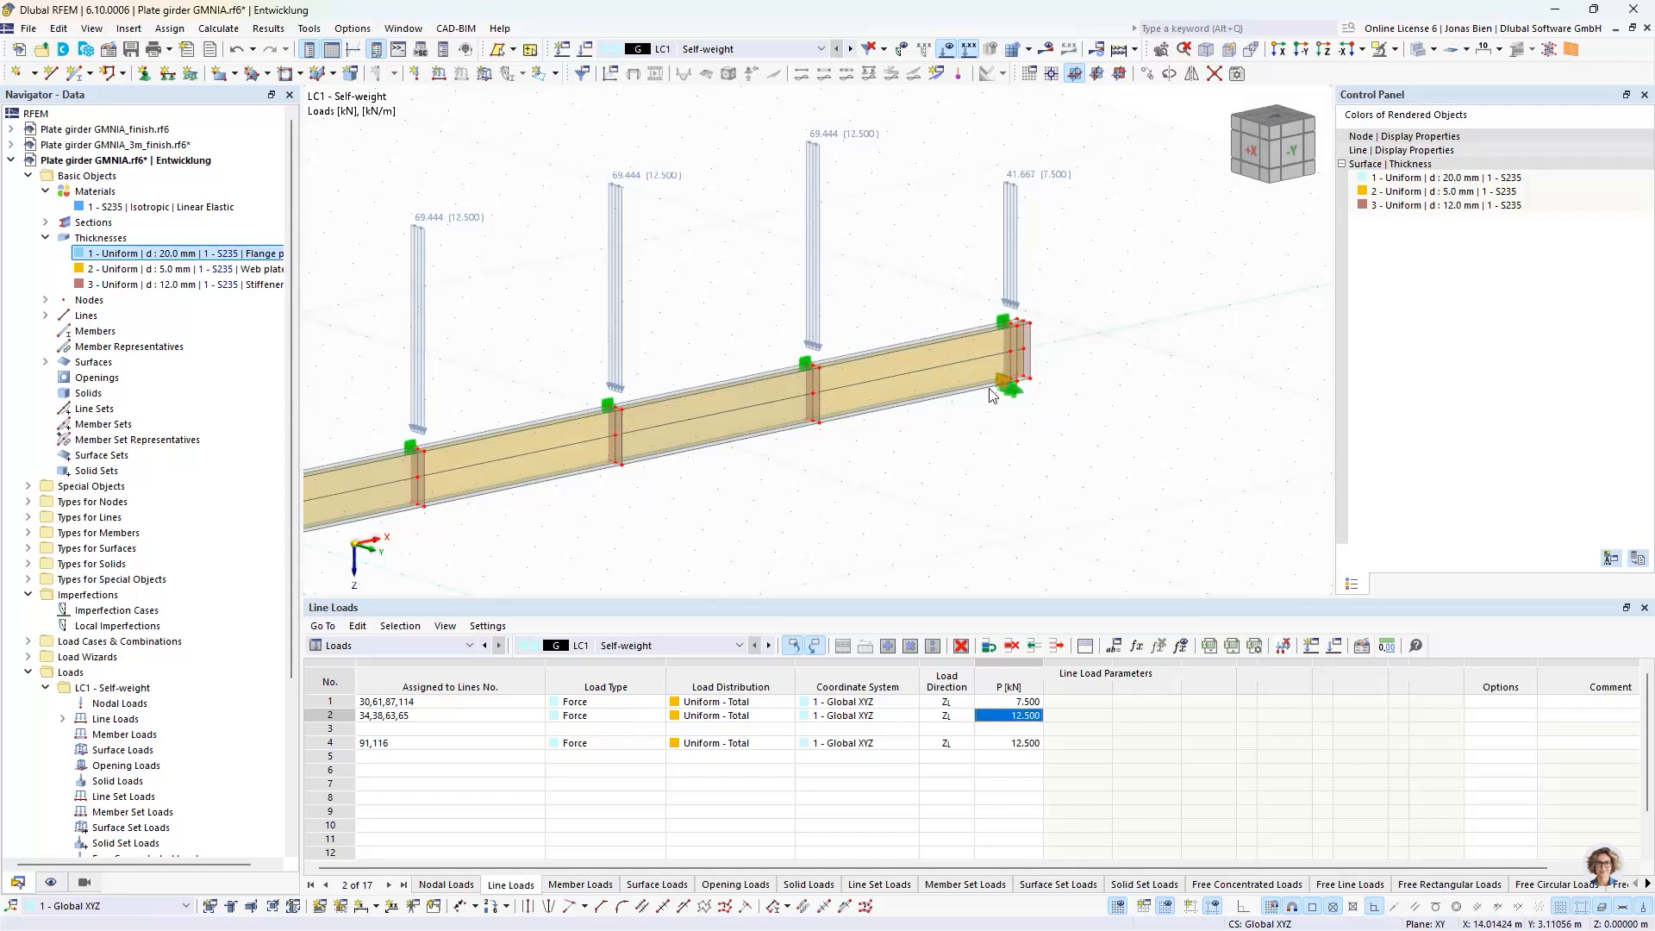
{"action": "middle_click_drag", "start_coordinate": [832, 490], "coordinate": [956, 440]}
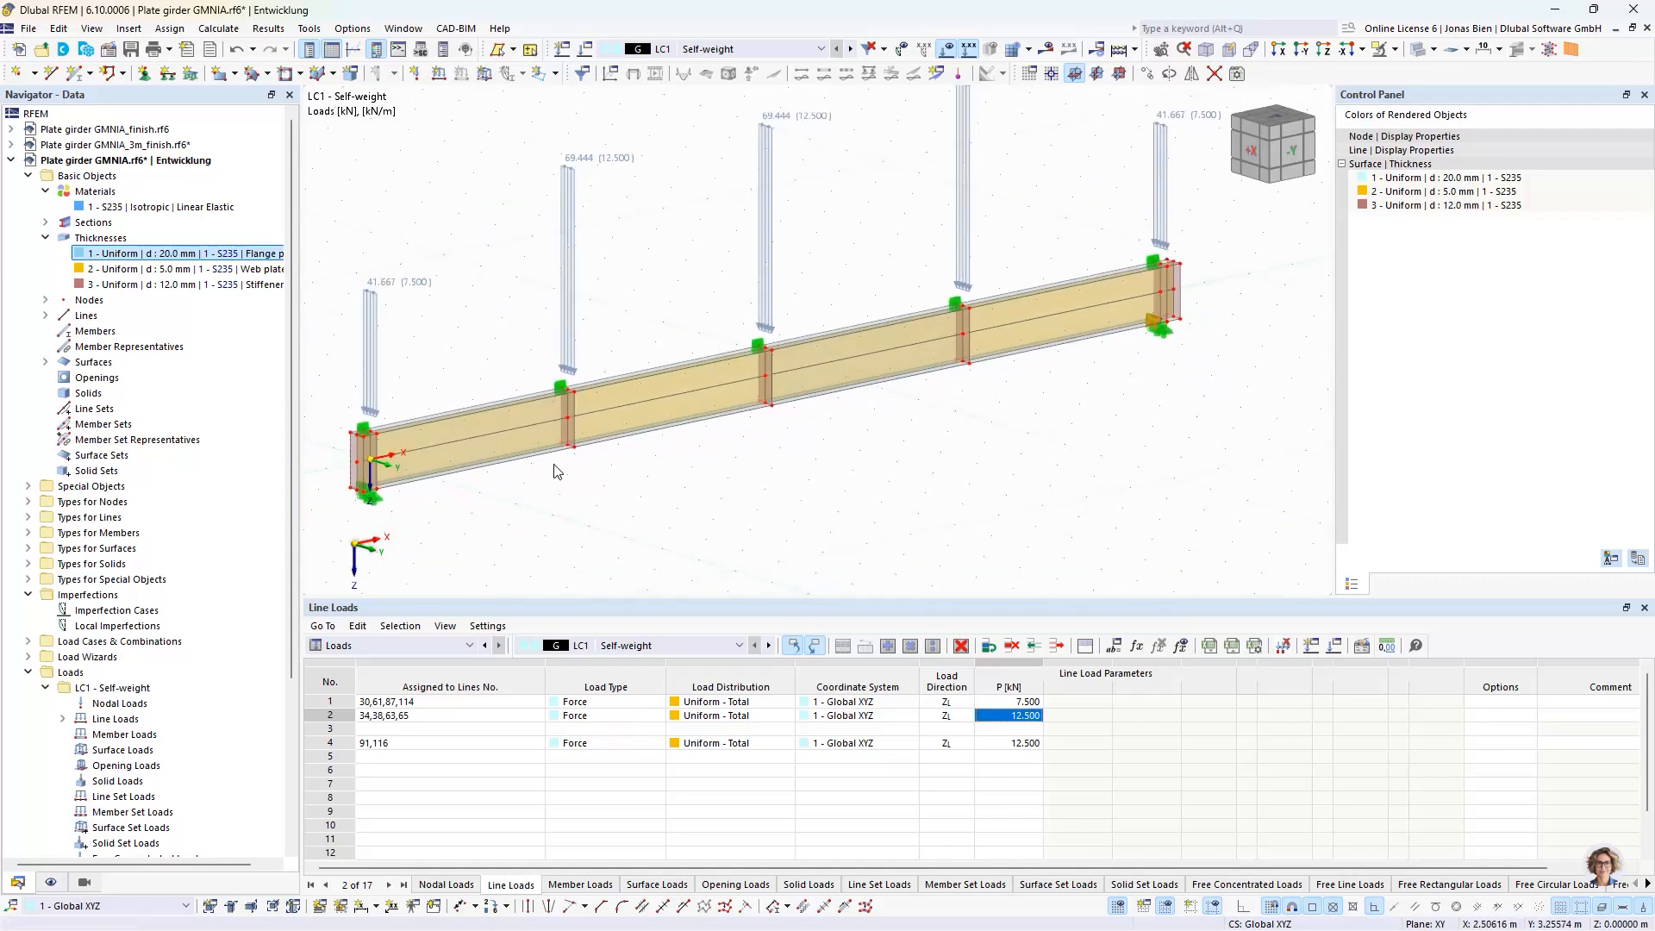
{"action": "scroll", "coordinate": [1139, 317], "scroll_direction": "up", "scroll_amount": 1}
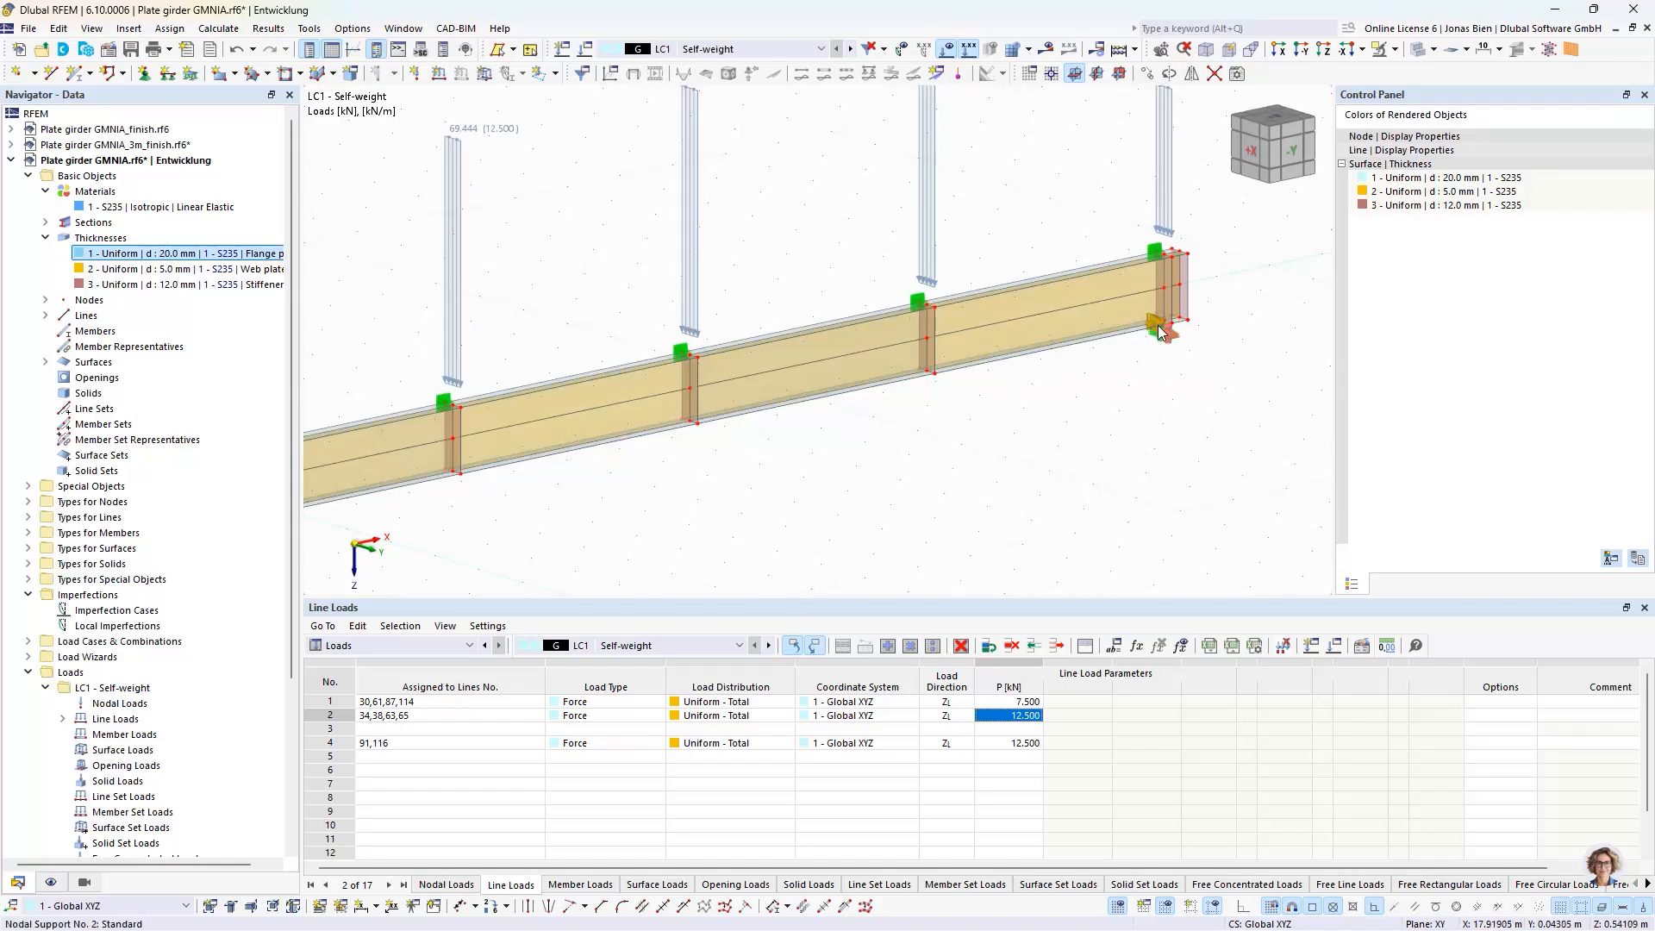
{"action": "scroll", "coordinate": [1150, 319], "scroll_direction": "up", "scroll_amount": 2}
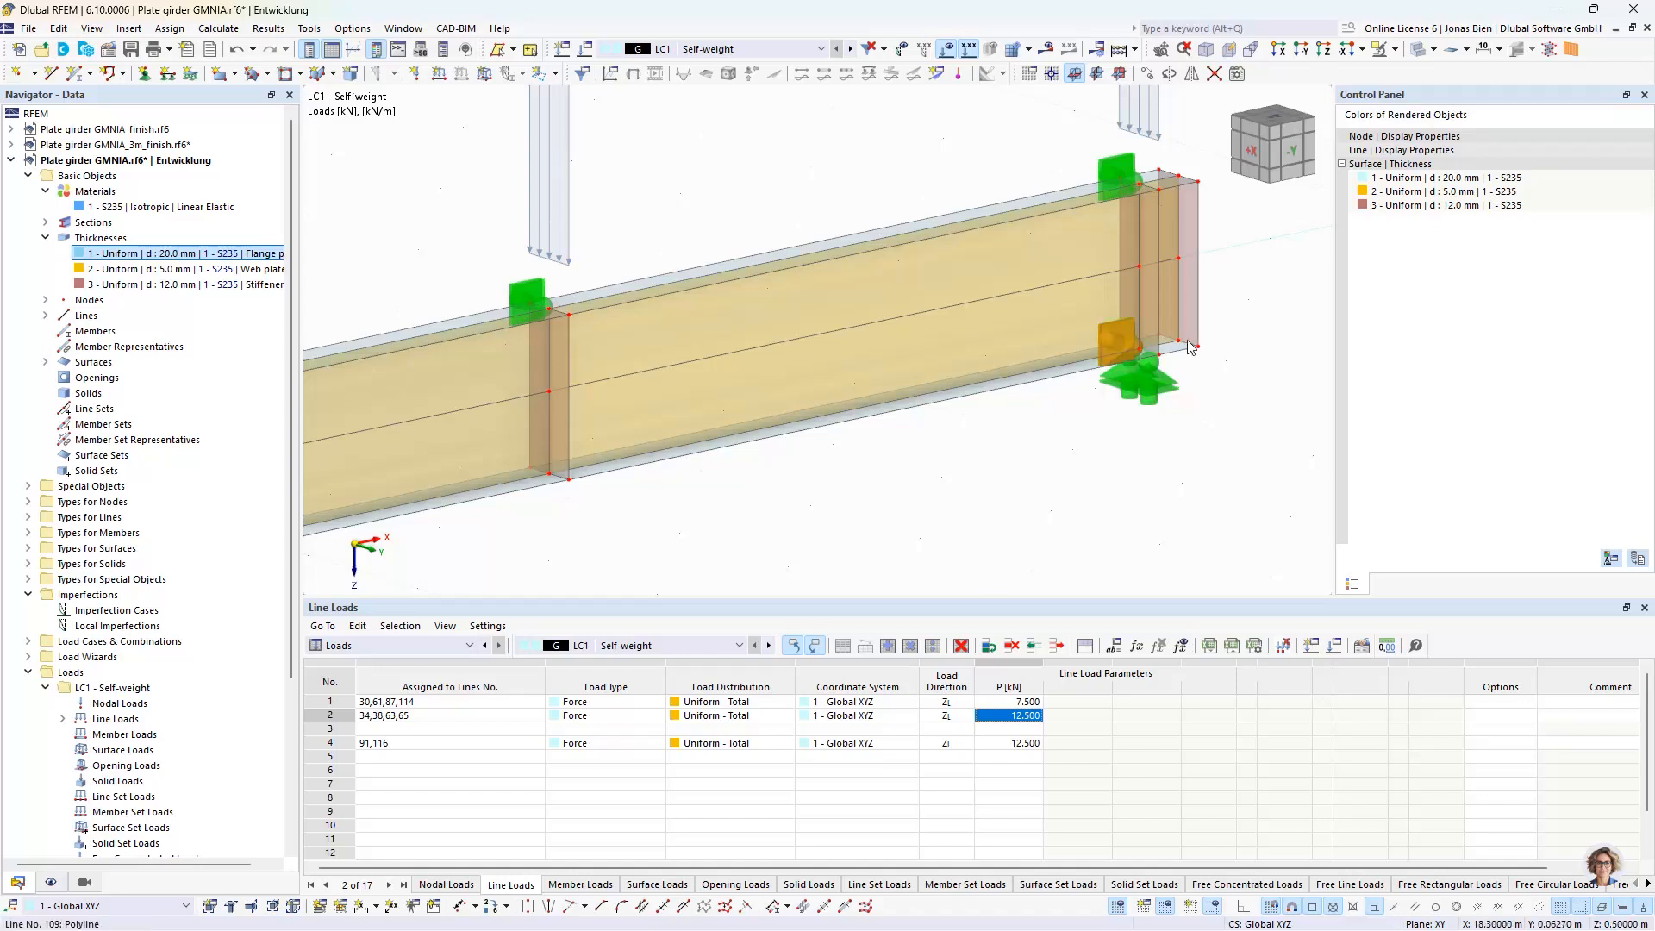
{"action": "scroll", "coordinate": [1063, 441], "scroll_direction": "down", "scroll_amount": 3}
{"action": "scroll", "coordinate": [1063, 441], "scroll_direction": "down", "scroll_amount": 3}
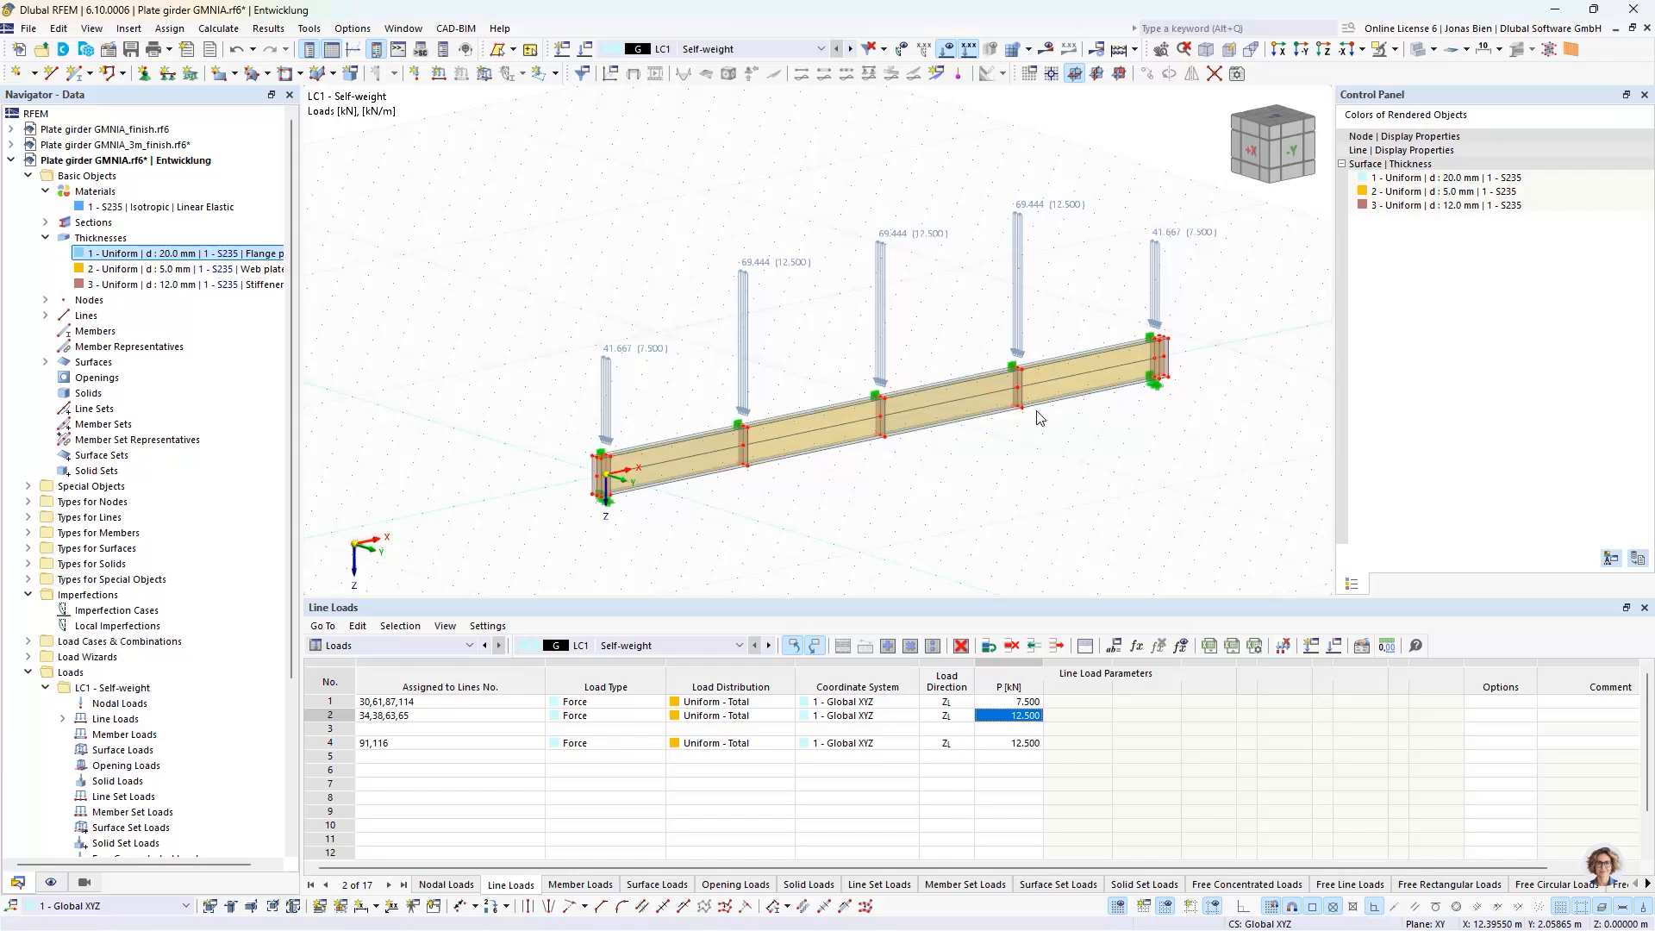
Step: Set the mesh target length of finite elements to 0.05 m, generate the FE mesh and inspect it along the girder
{"action": "left_click", "coordinate": [352, 29]}
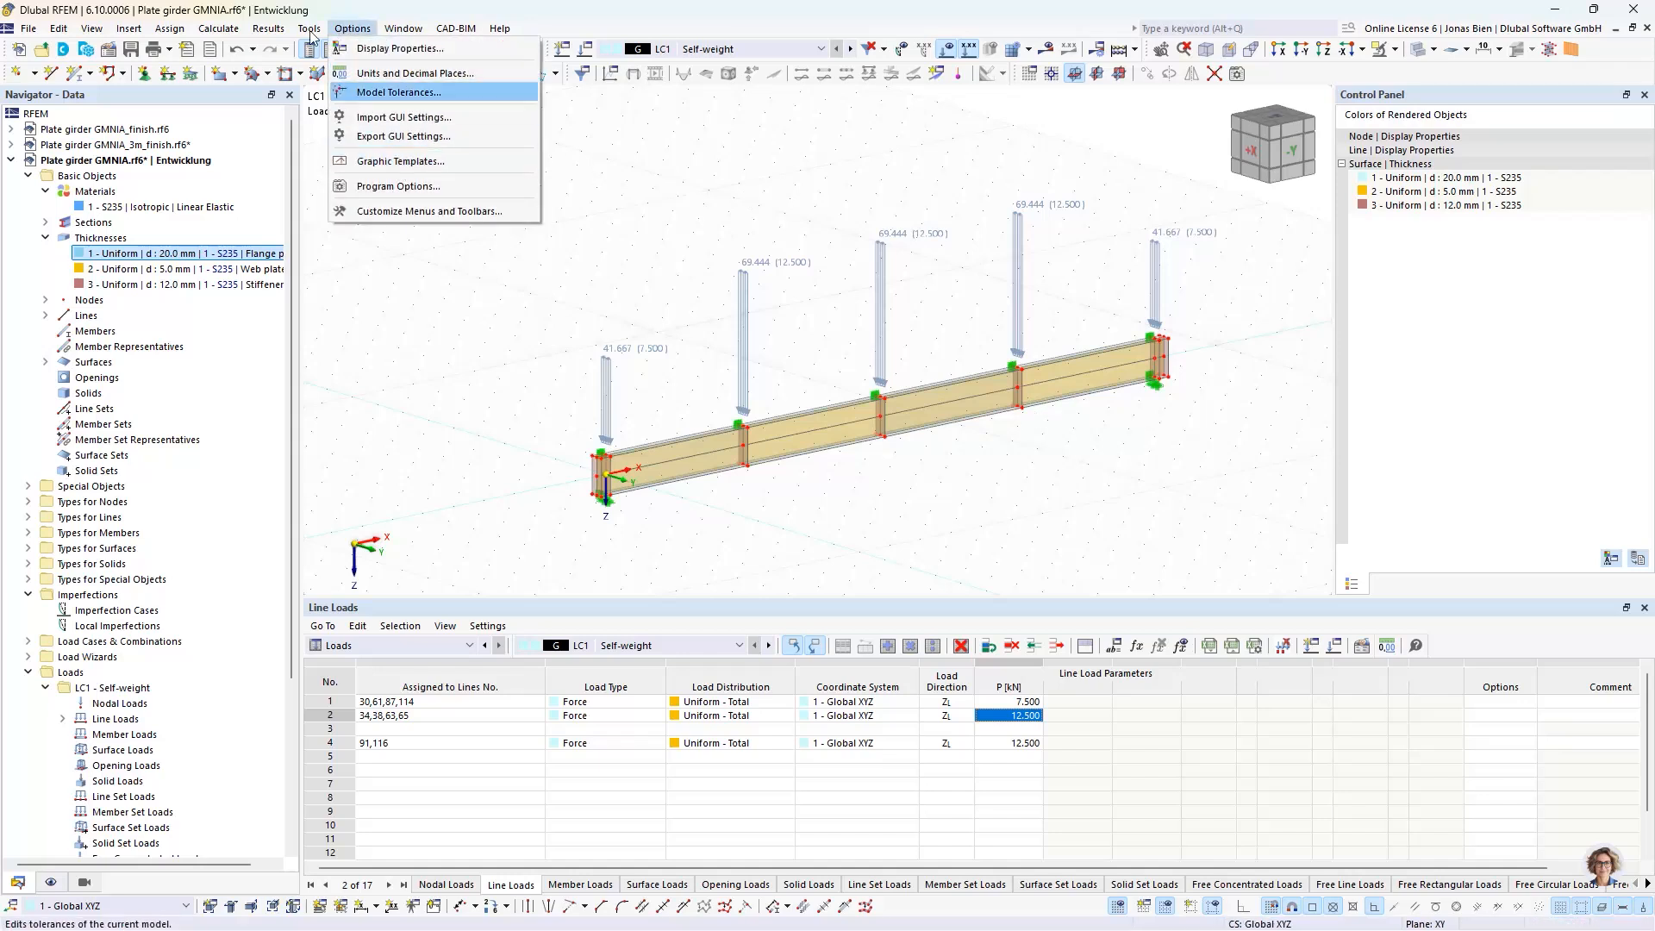
{"action": "mouse_move", "coordinate": [270, 30]}
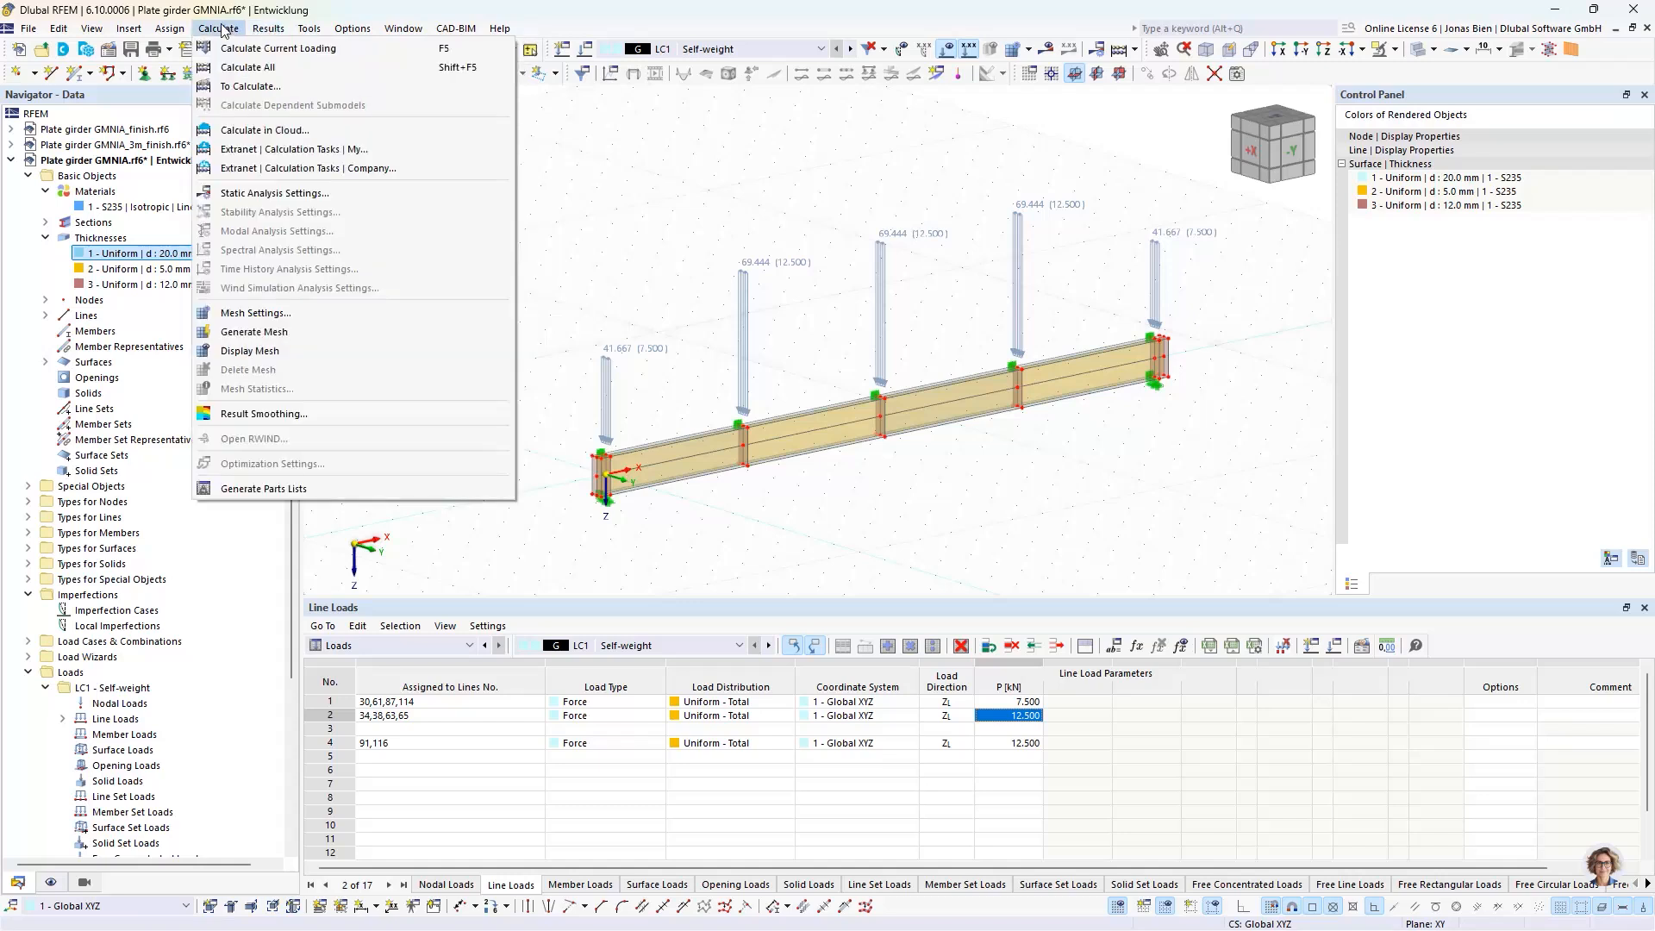
{"action": "left_click", "coordinate": [237, 313]}
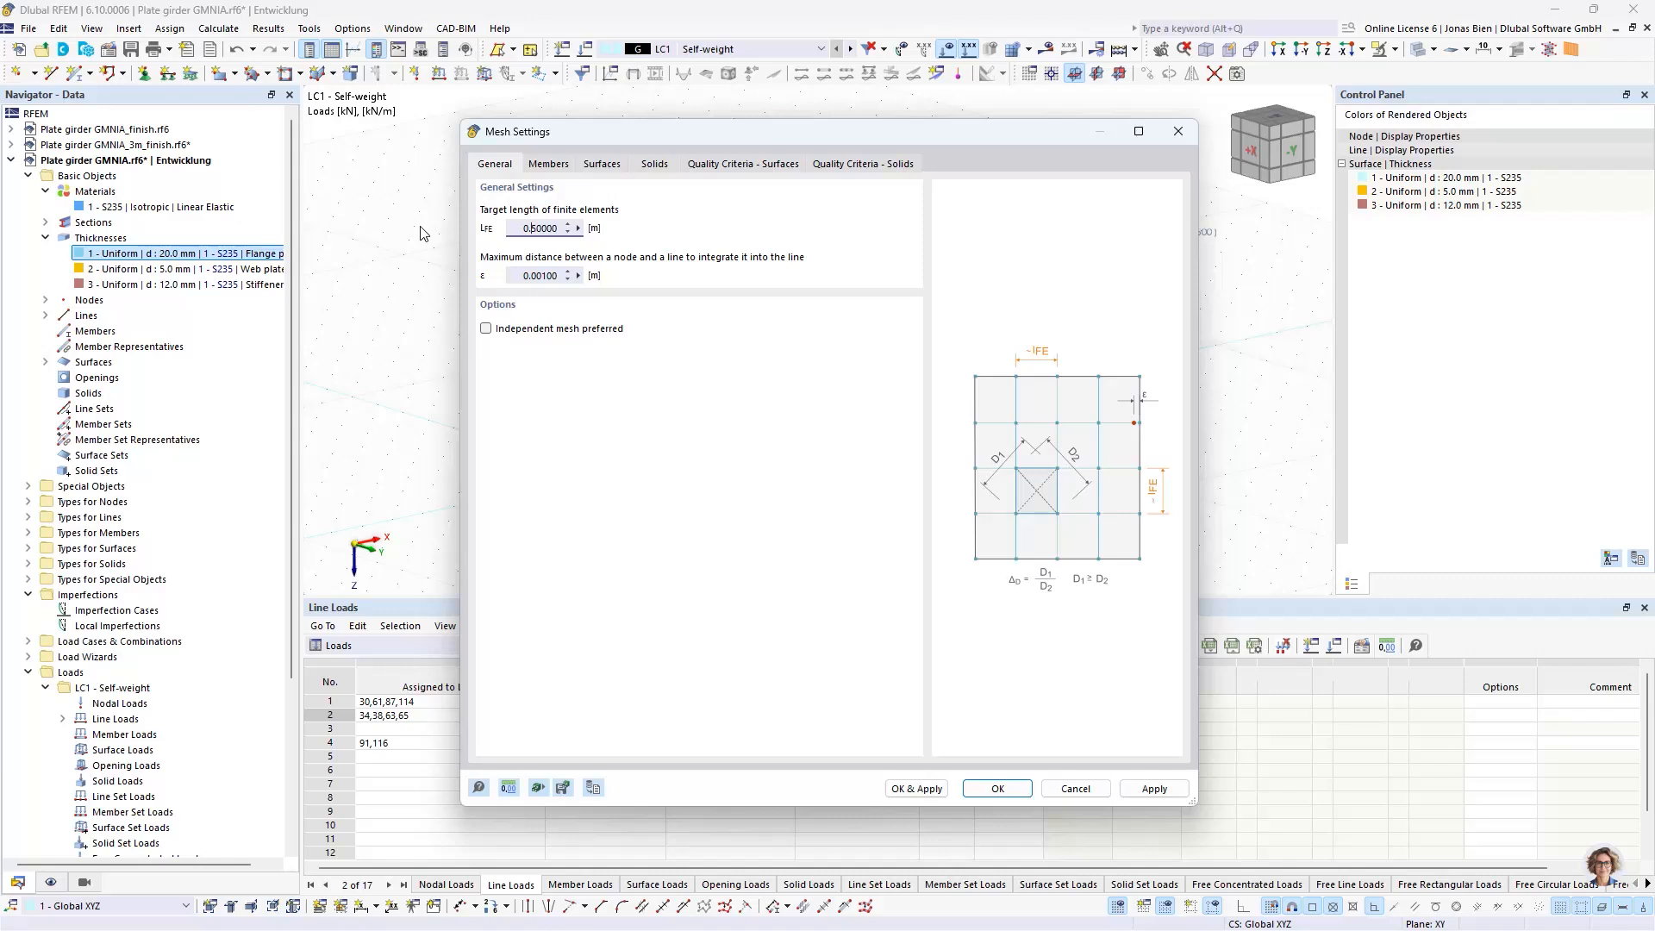
{"action": "left_click_drag", "start_coordinate": [707, 132], "coordinate": [963, 192]}
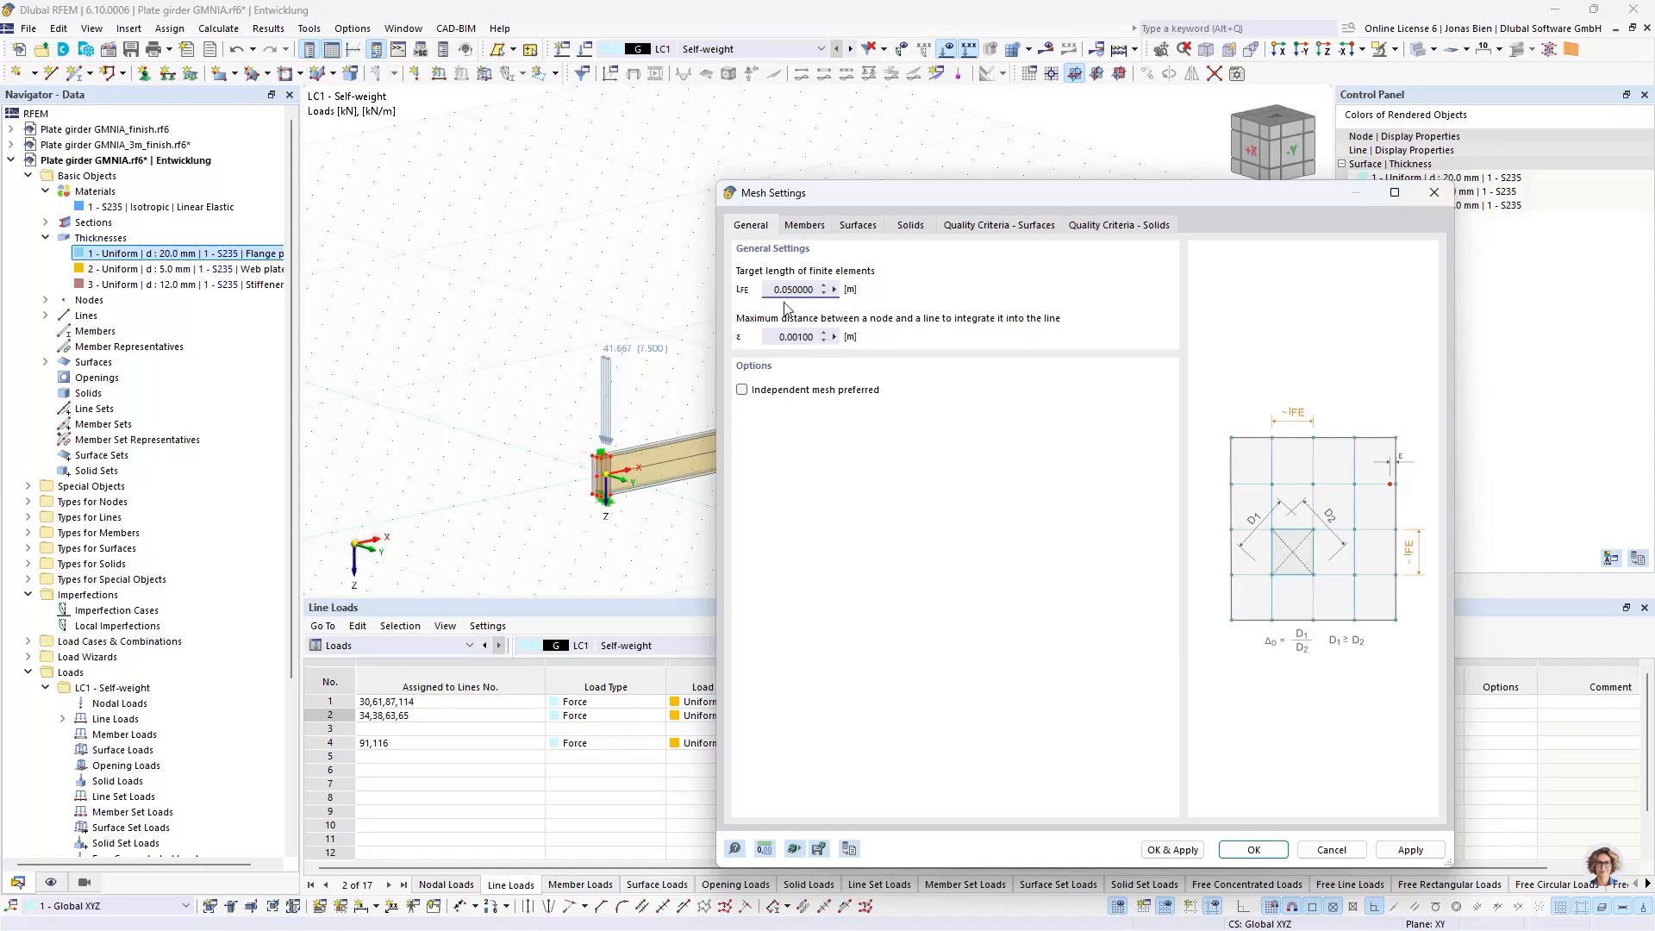
{"action": "left_click", "coordinate": [1174, 850]}
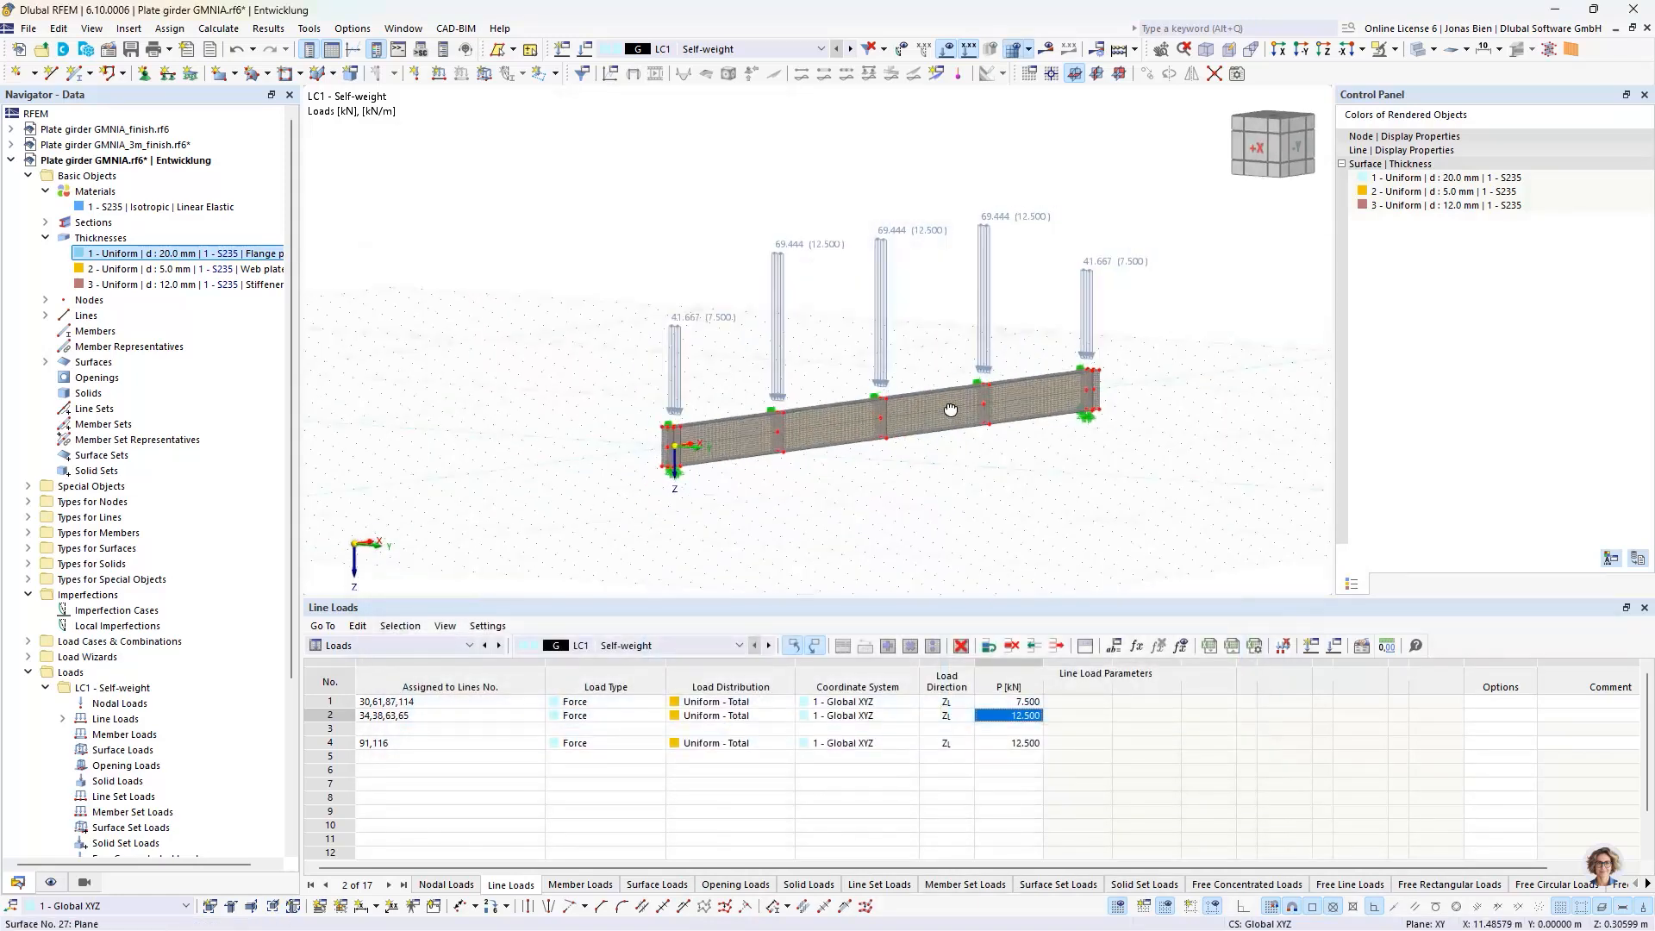
{"action": "scroll", "coordinate": [891, 360], "scroll_direction": "up", "scroll_amount": 5}
{"action": "middle_click_drag", "start_coordinate": [951, 409], "coordinate": [904, 390], "text": "ctrl"}
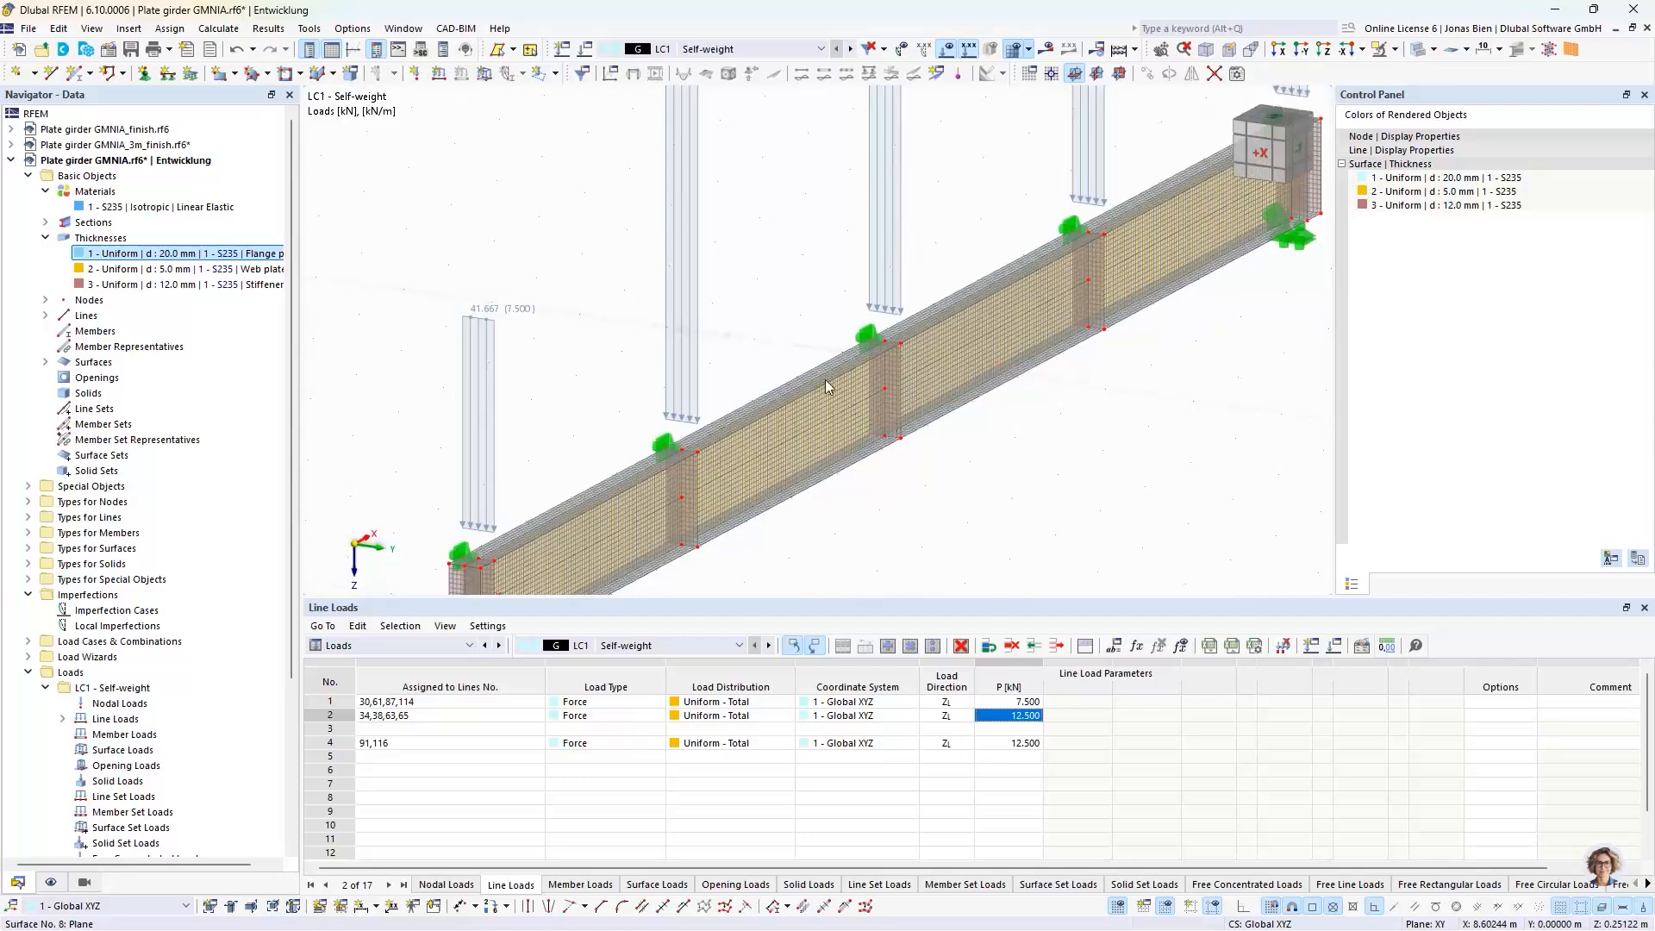
{"action": "mouse_move", "coordinate": [938, 447]}
{"action": "middle_mouse_down", "text": "ctrl"}
{"action": "mouse_move", "coordinate": [1011, 344]}
{"action": "mouse_move", "coordinate": [956, 444]}
{"action": "mouse_move", "coordinate": [1015, 441]}
{"action": "mouse_move", "coordinate": [1041, 462]}
{"action": "mouse_move", "coordinate": [969, 444]}
{"action": "middle_mouse_up", "text": "ctrl"}
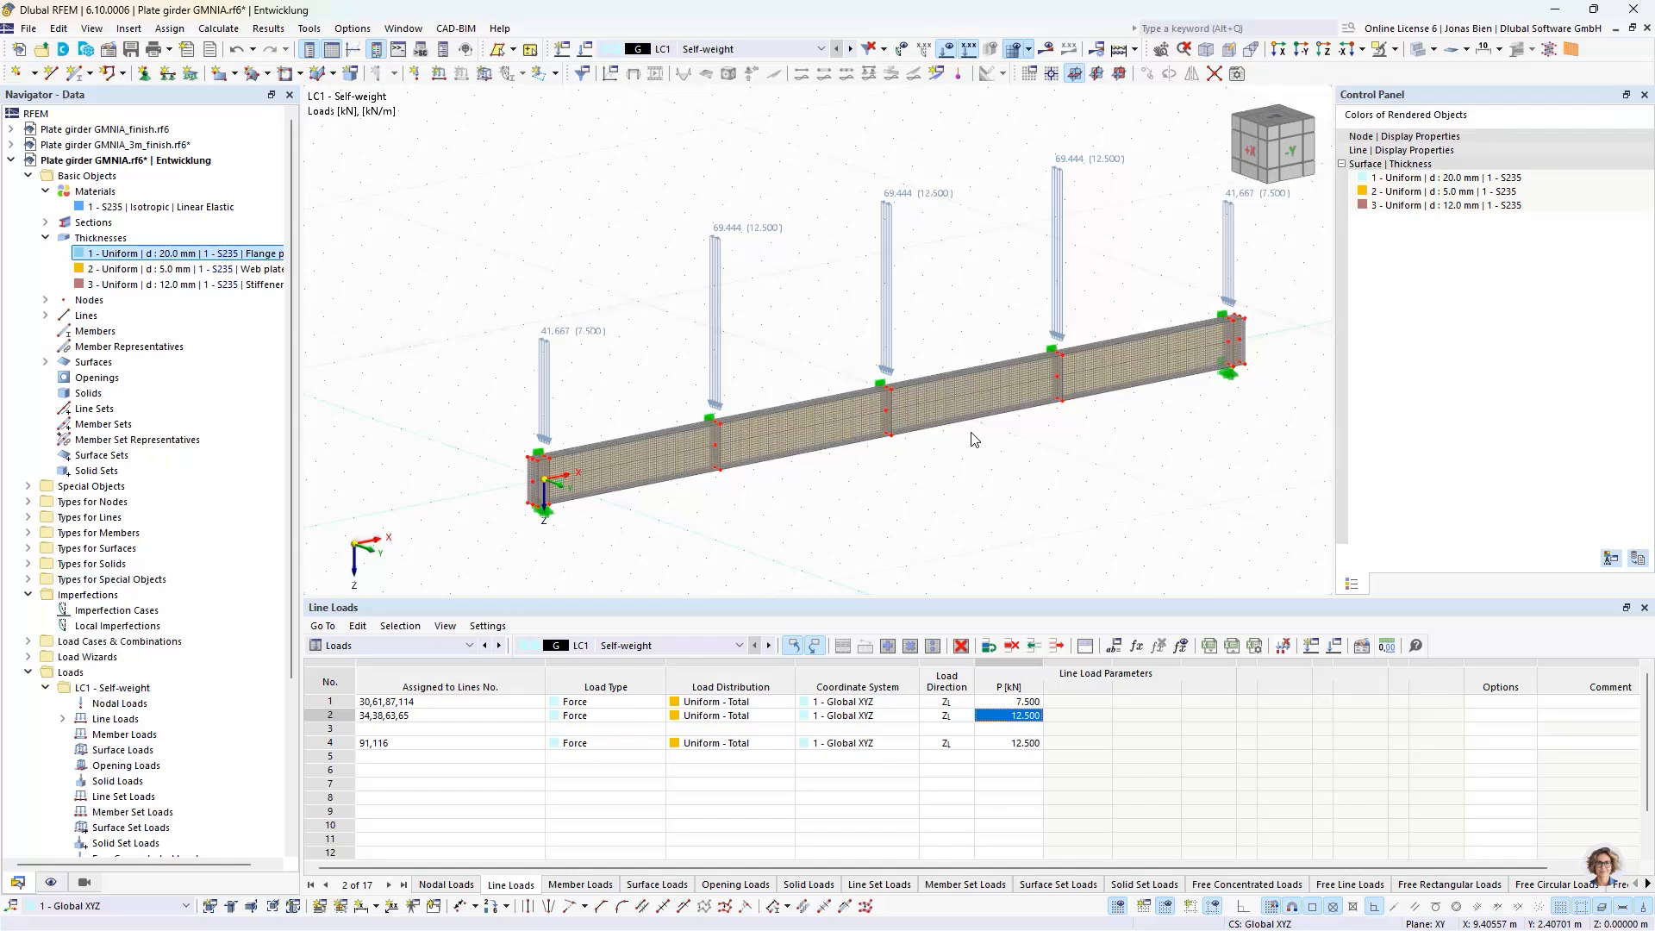
{"action": "middle_click_drag", "start_coordinate": [984, 434], "coordinate": [957, 440]}
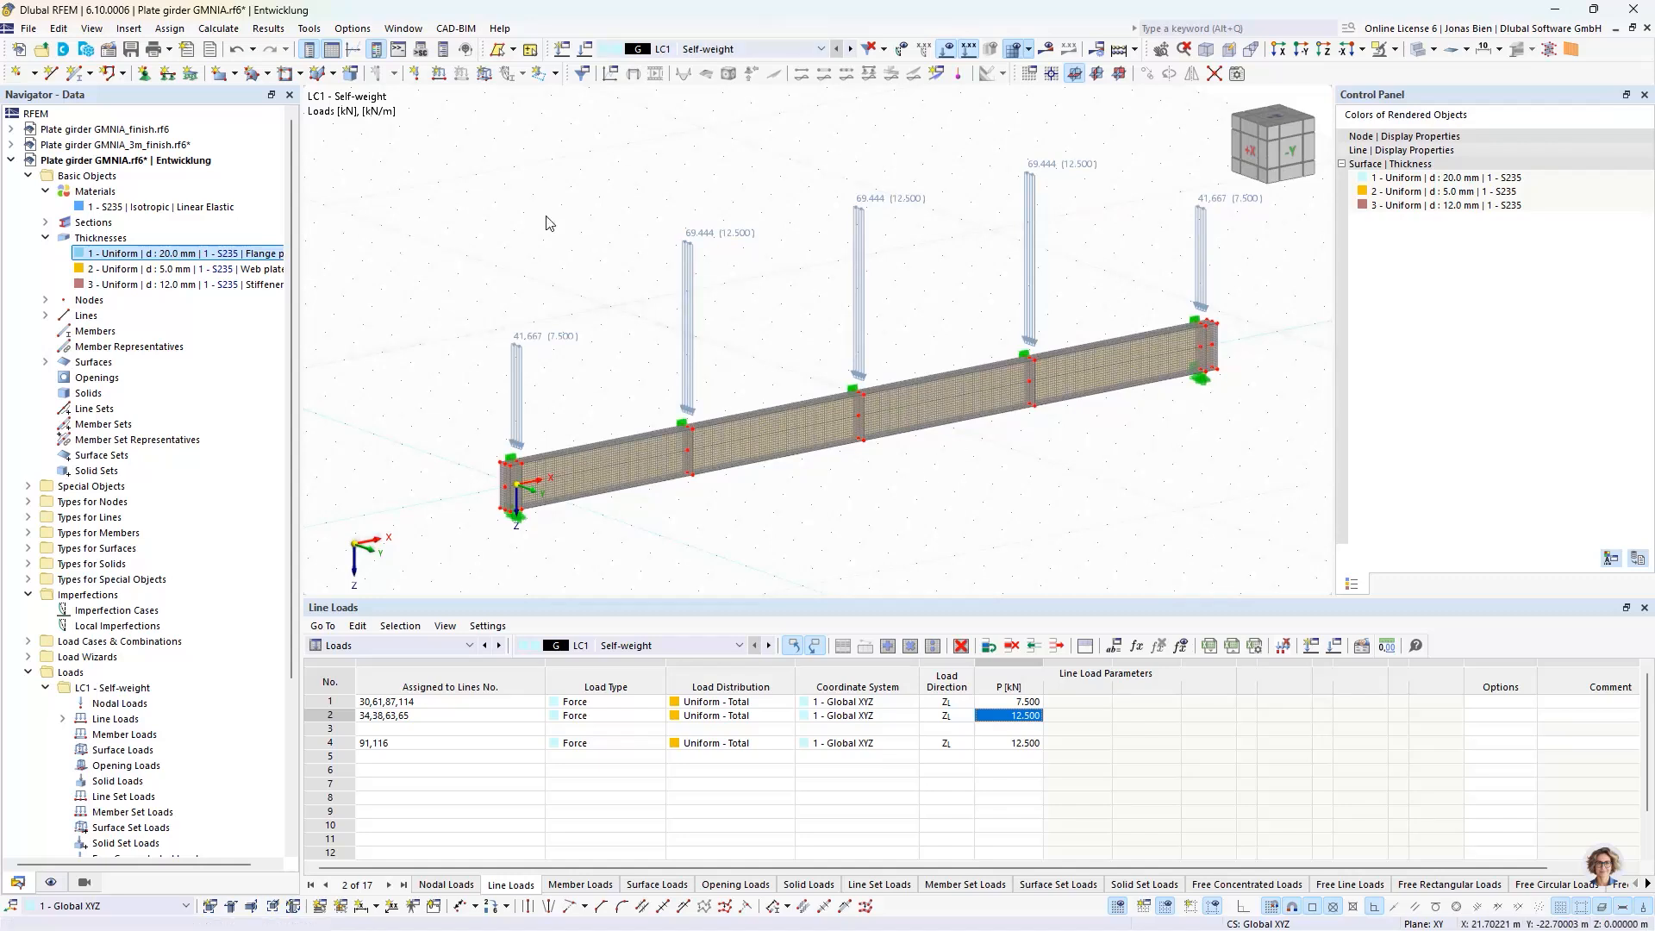
Step: Calculate LC1 Self-weight and examine the global deformations along the whole girder and at its supported ends
{"action": "left_click", "coordinate": [1048, 50]}
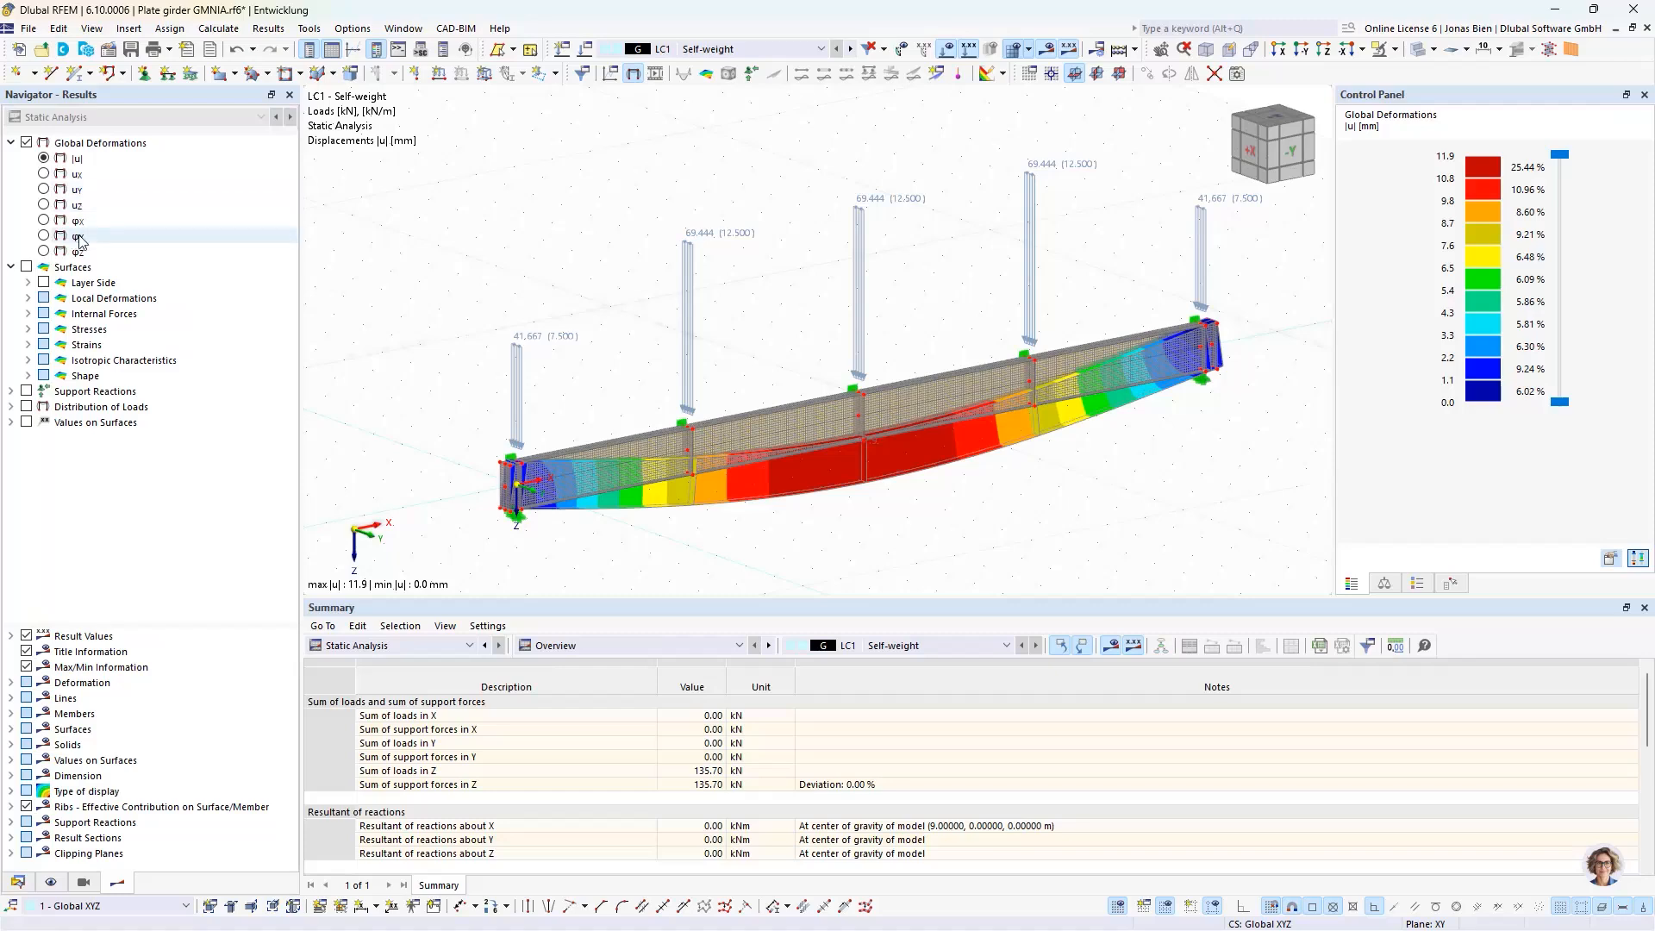
{"action": "mouse_move", "coordinate": [866, 331]}
{"action": "middle_mouse_down", "text": "ctrl"}
{"action": "mouse_move", "coordinate": [942, 233]}
{"action": "mouse_move", "coordinate": [908, 317]}
{"action": "mouse_move", "coordinate": [868, 335]}
{"action": "middle_mouse_up", "text": "ctrl"}
{"action": "scroll", "coordinate": [724, 447], "scroll_direction": "up", "scroll_amount": 2}
{"action": "middle_click_drag", "start_coordinate": [766, 286], "coordinate": [648, 256], "text": "ctrl"}
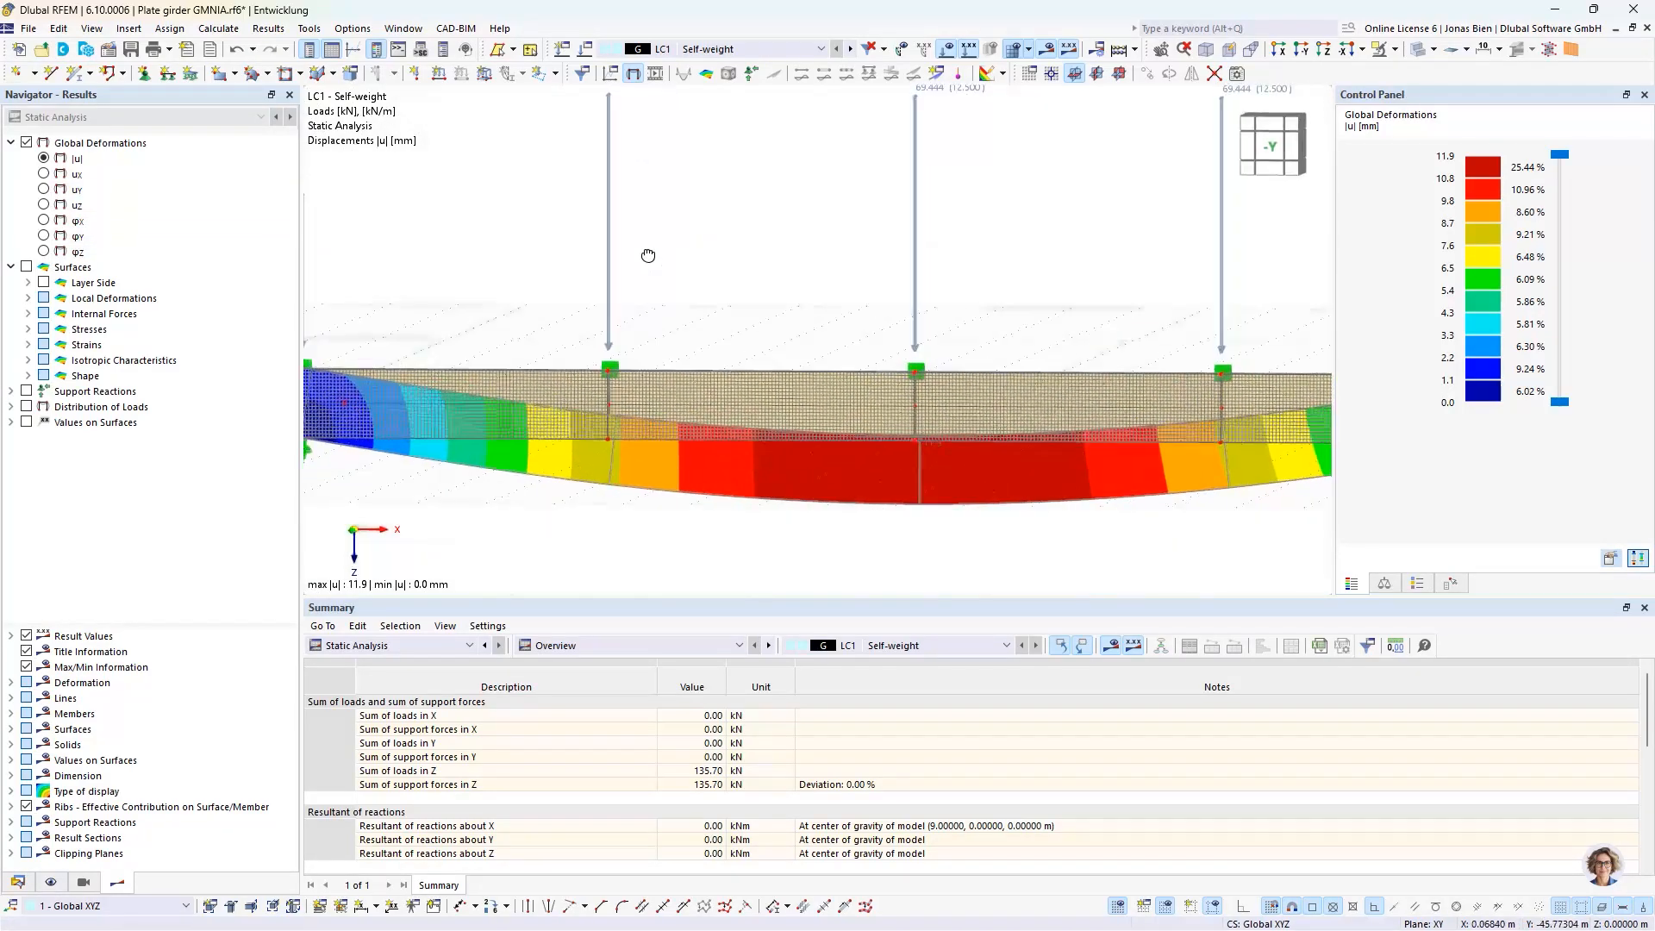
{"action": "scroll", "coordinate": [696, 293], "scroll_direction": "down", "scroll_amount": 2}
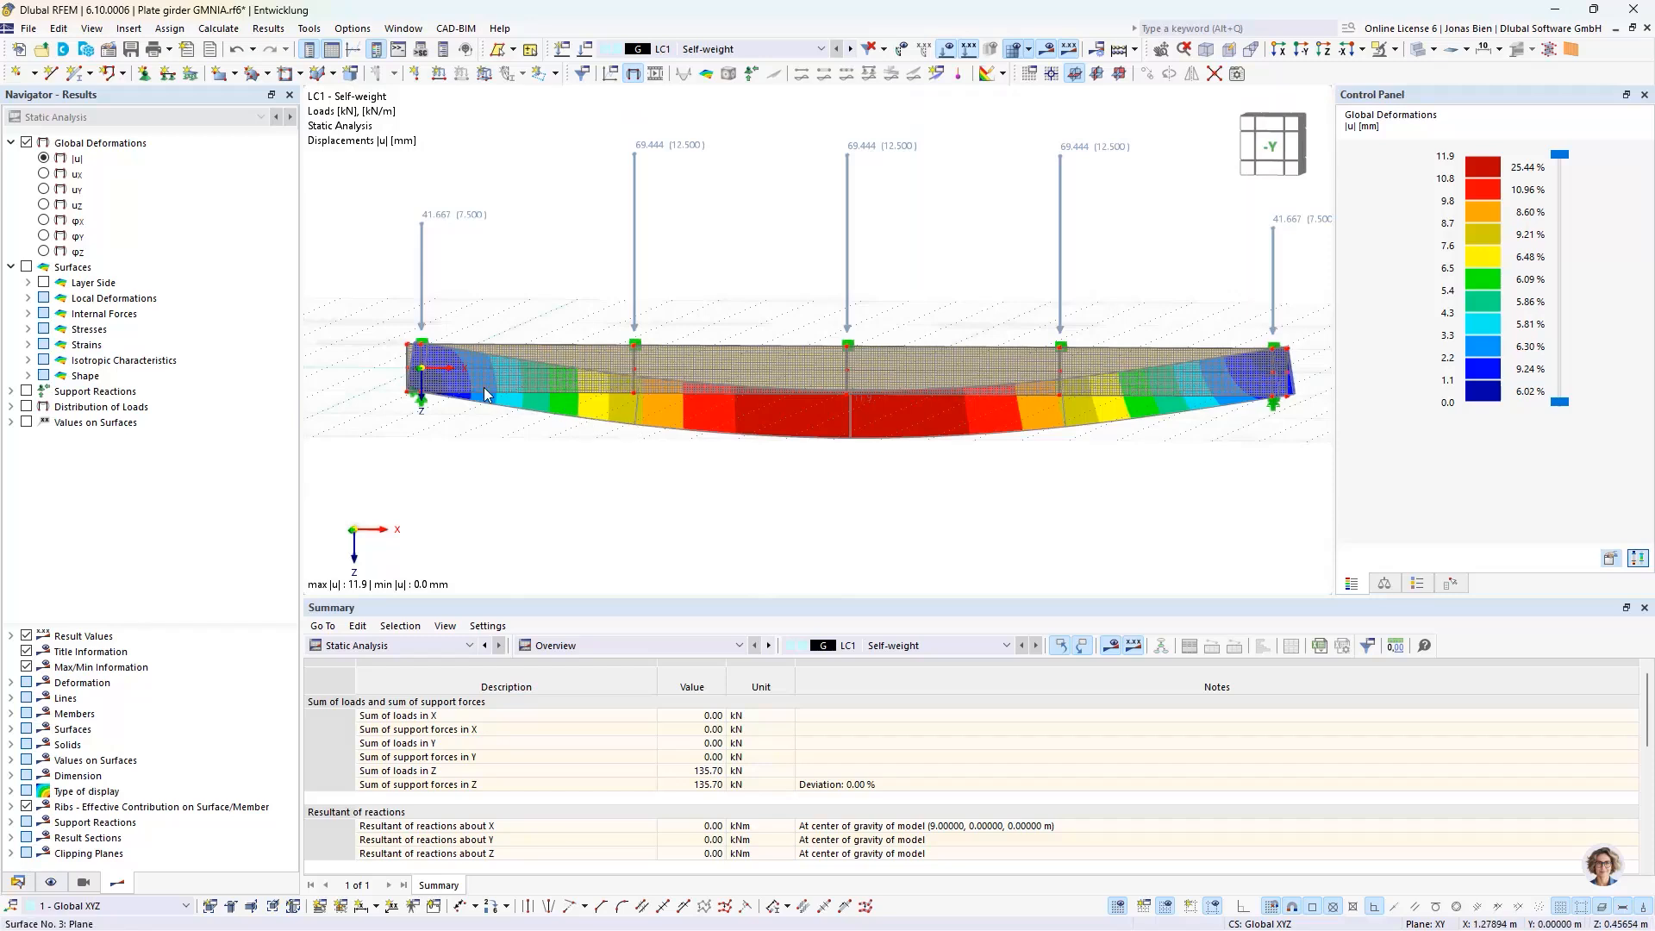
{"action": "scroll", "coordinate": [1312, 402], "scroll_direction": "up", "scroll_amount": 2}
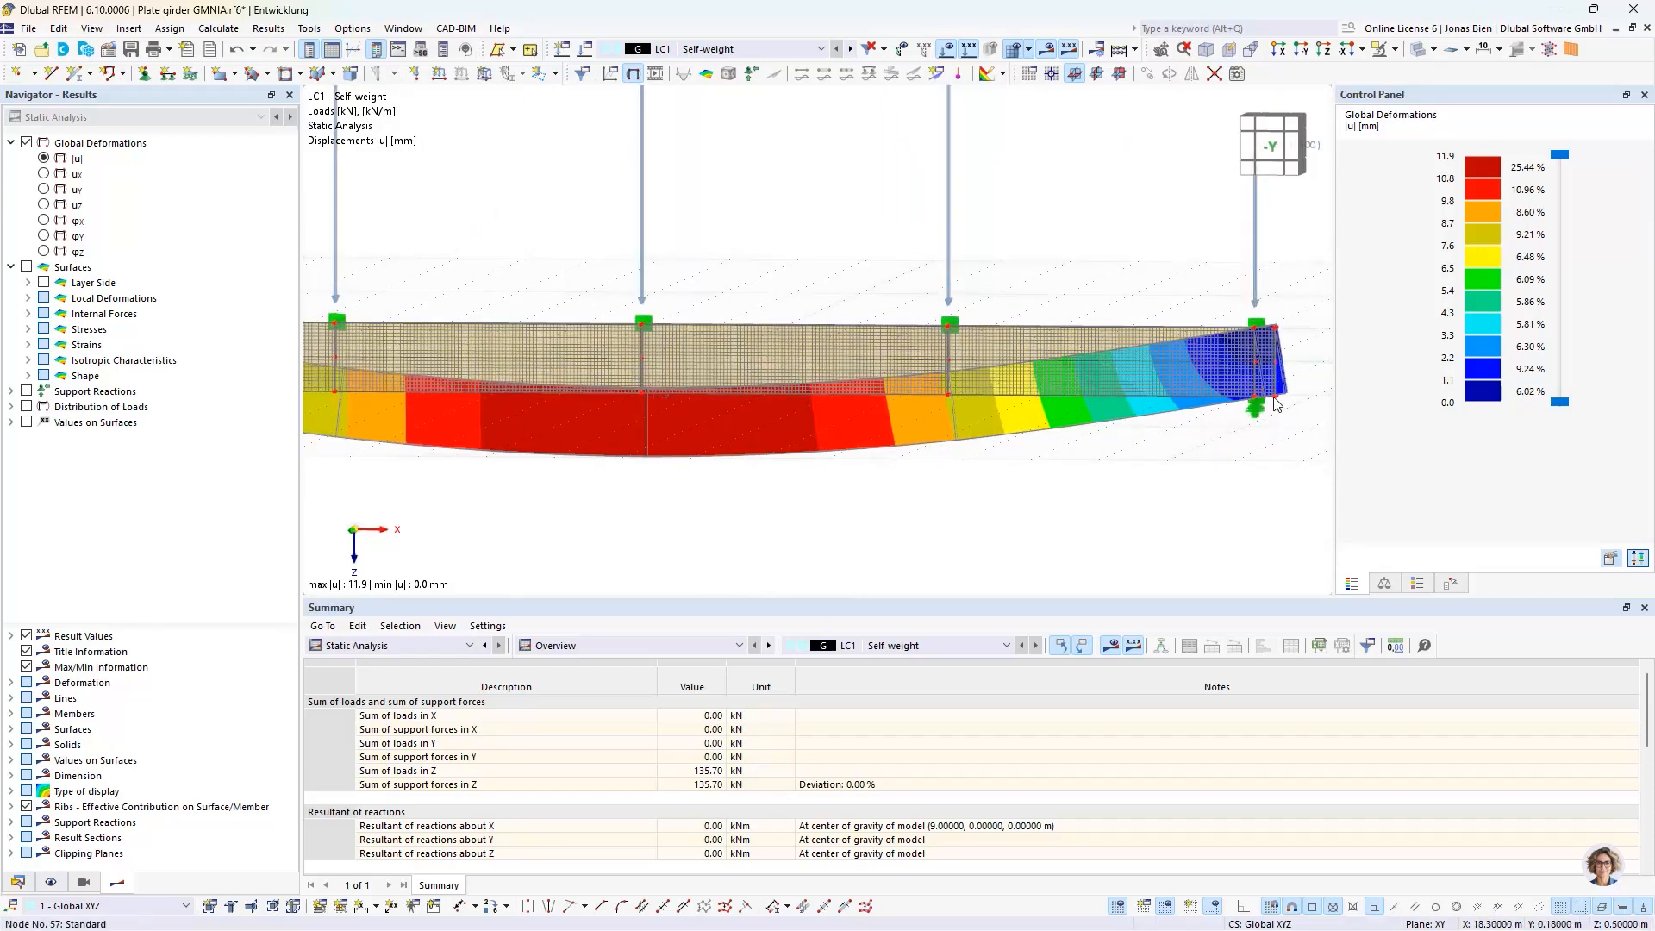
{"action": "scroll", "coordinate": [676, 379], "scroll_direction": "down", "scroll_amount": 3}
{"action": "middle_click_drag", "start_coordinate": [676, 343], "coordinate": [740, 356]}
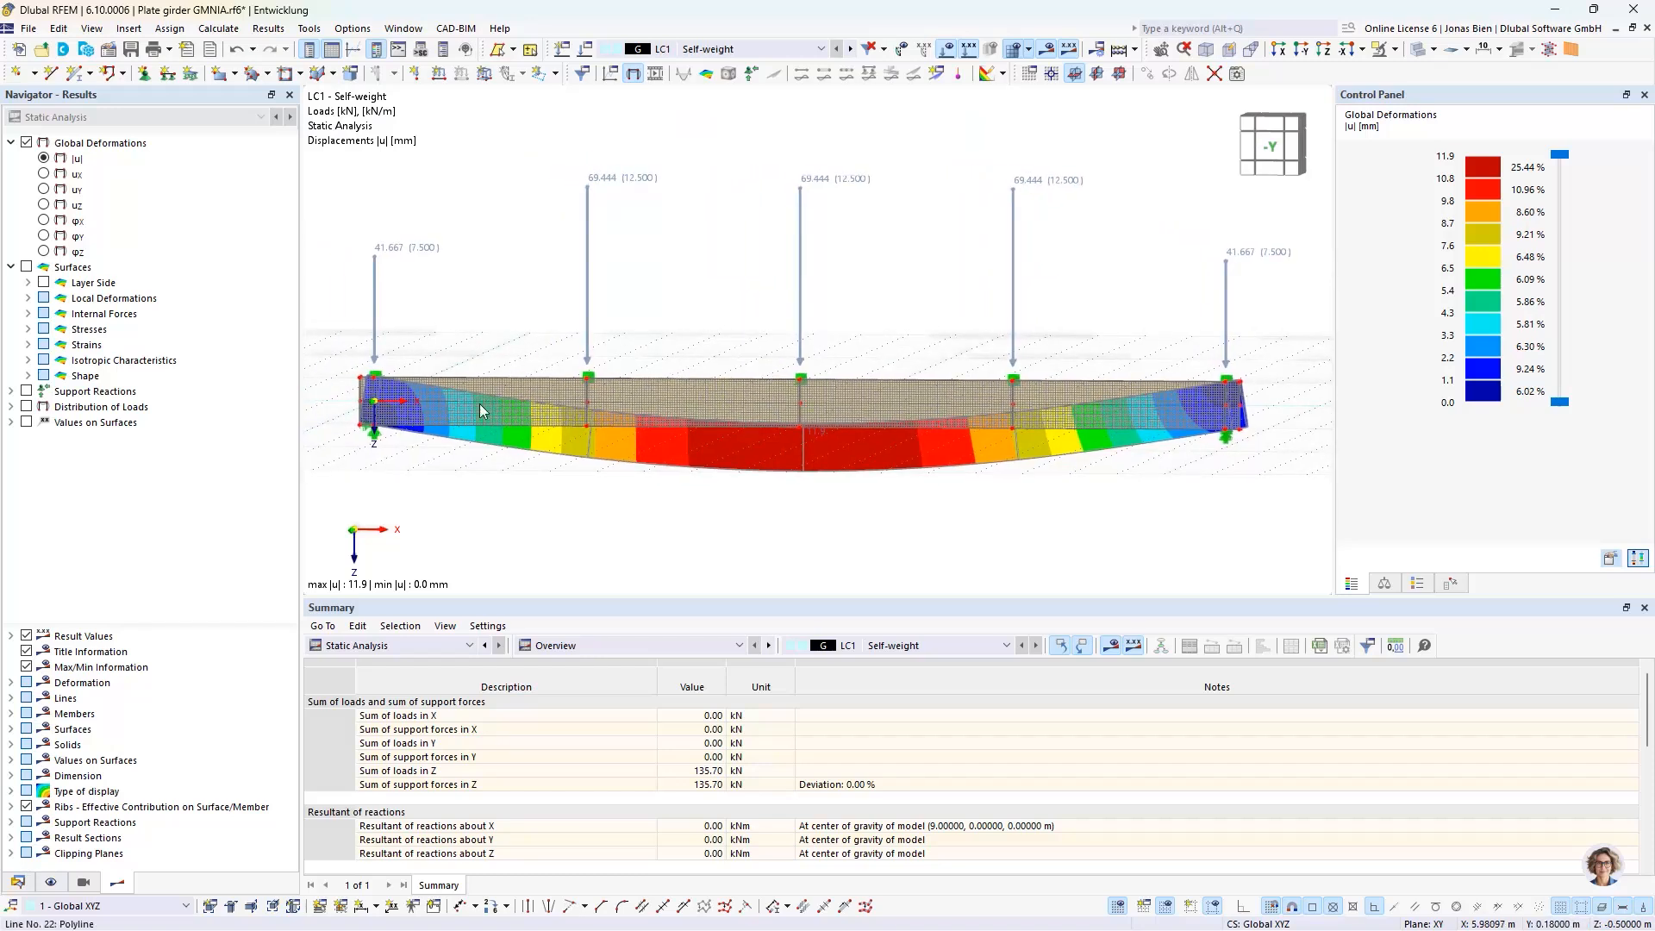
Step: Display the basic surface stress σx,+ for LC1 on the girder and hide the FE mesh
{"action": "left_click", "coordinate": [28, 330]}
{"action": "left_click", "coordinate": [44, 345]}
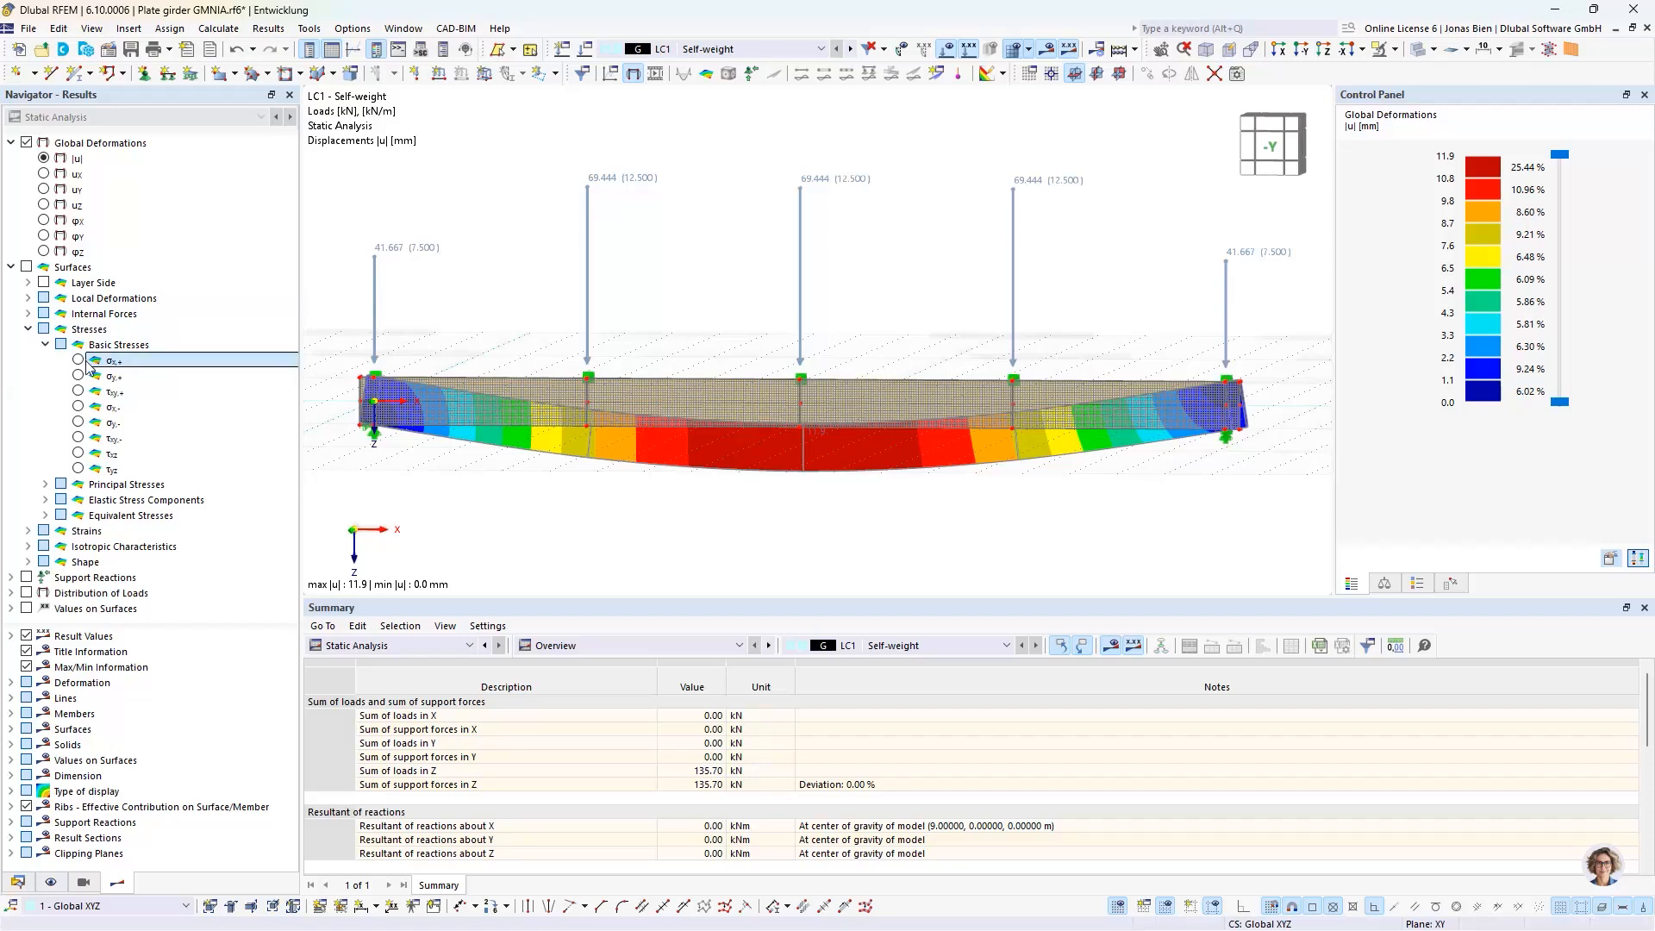
{"action": "left_click", "coordinate": [131, 364]}
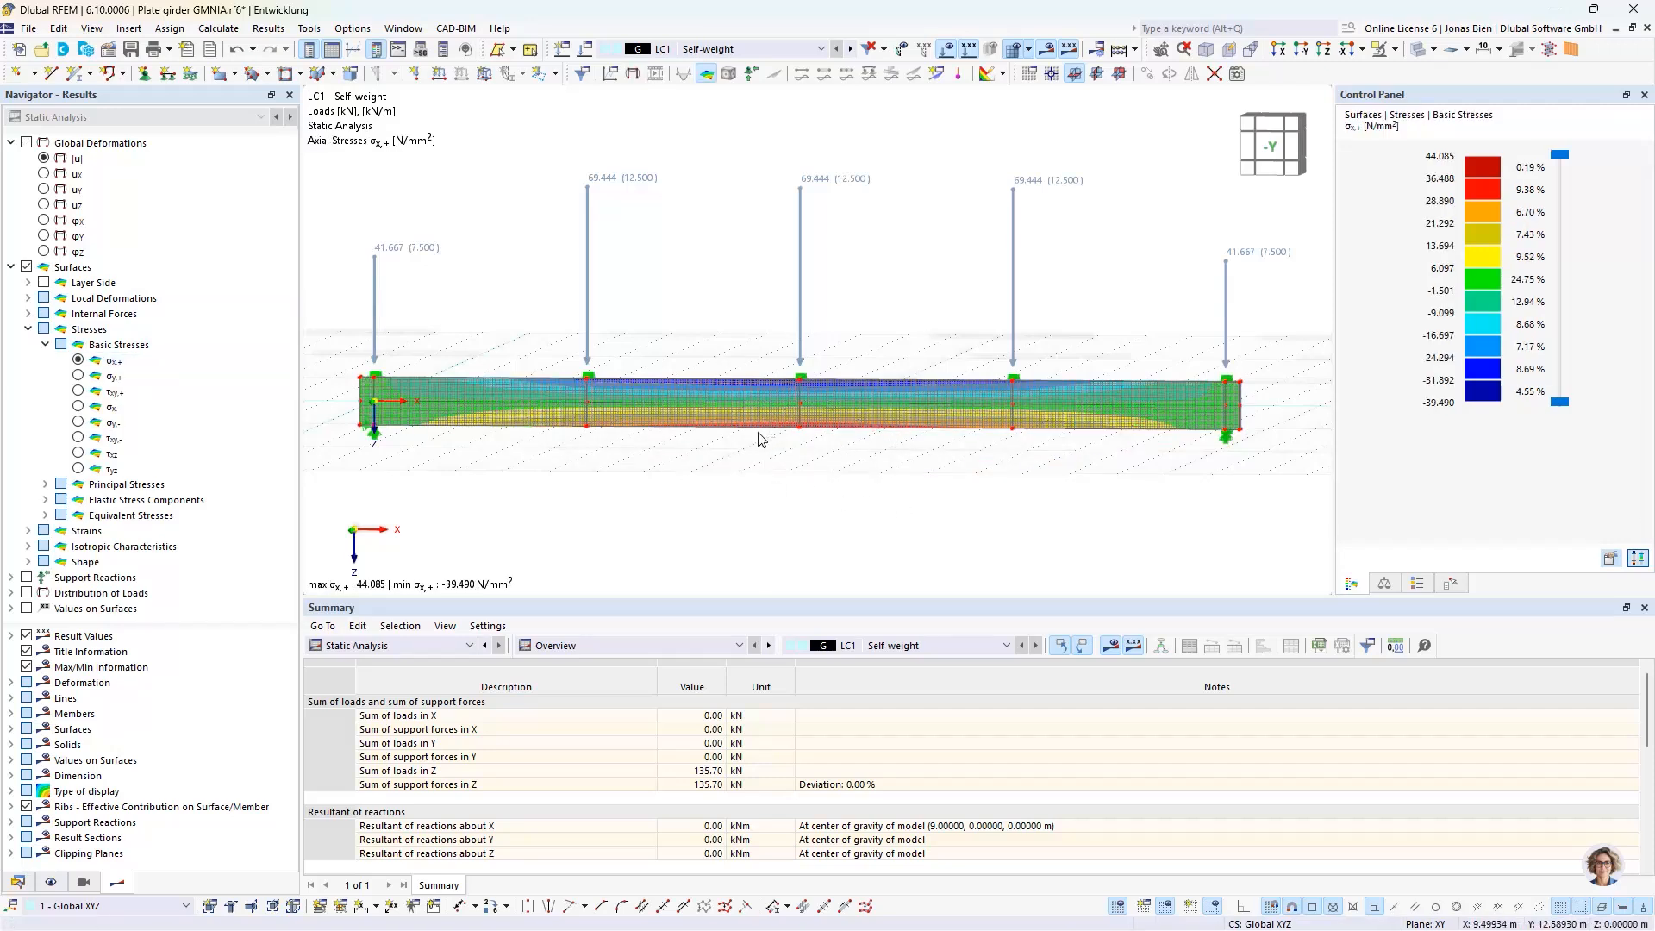
{"action": "middle_click_drag", "start_coordinate": [760, 434], "coordinate": [931, 456], "text": "ctrl"}
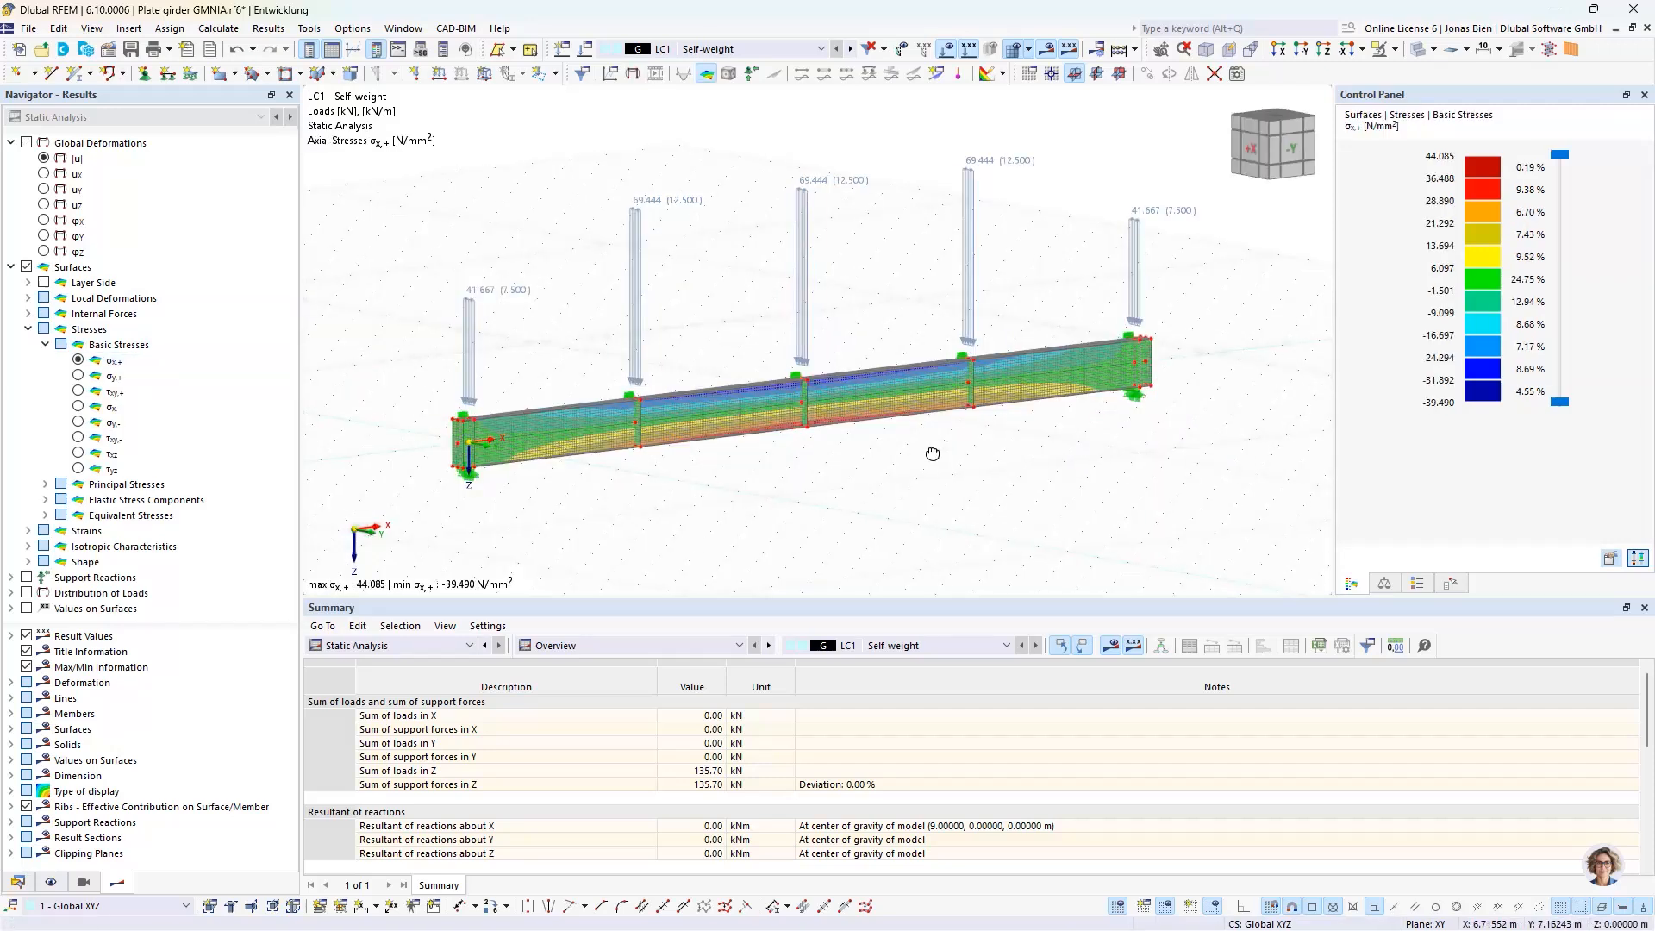
{"action": "left_click", "coordinate": [1013, 52]}
{"action": "scroll", "coordinate": [807, 446], "scroll_direction": "up", "scroll_amount": 1}
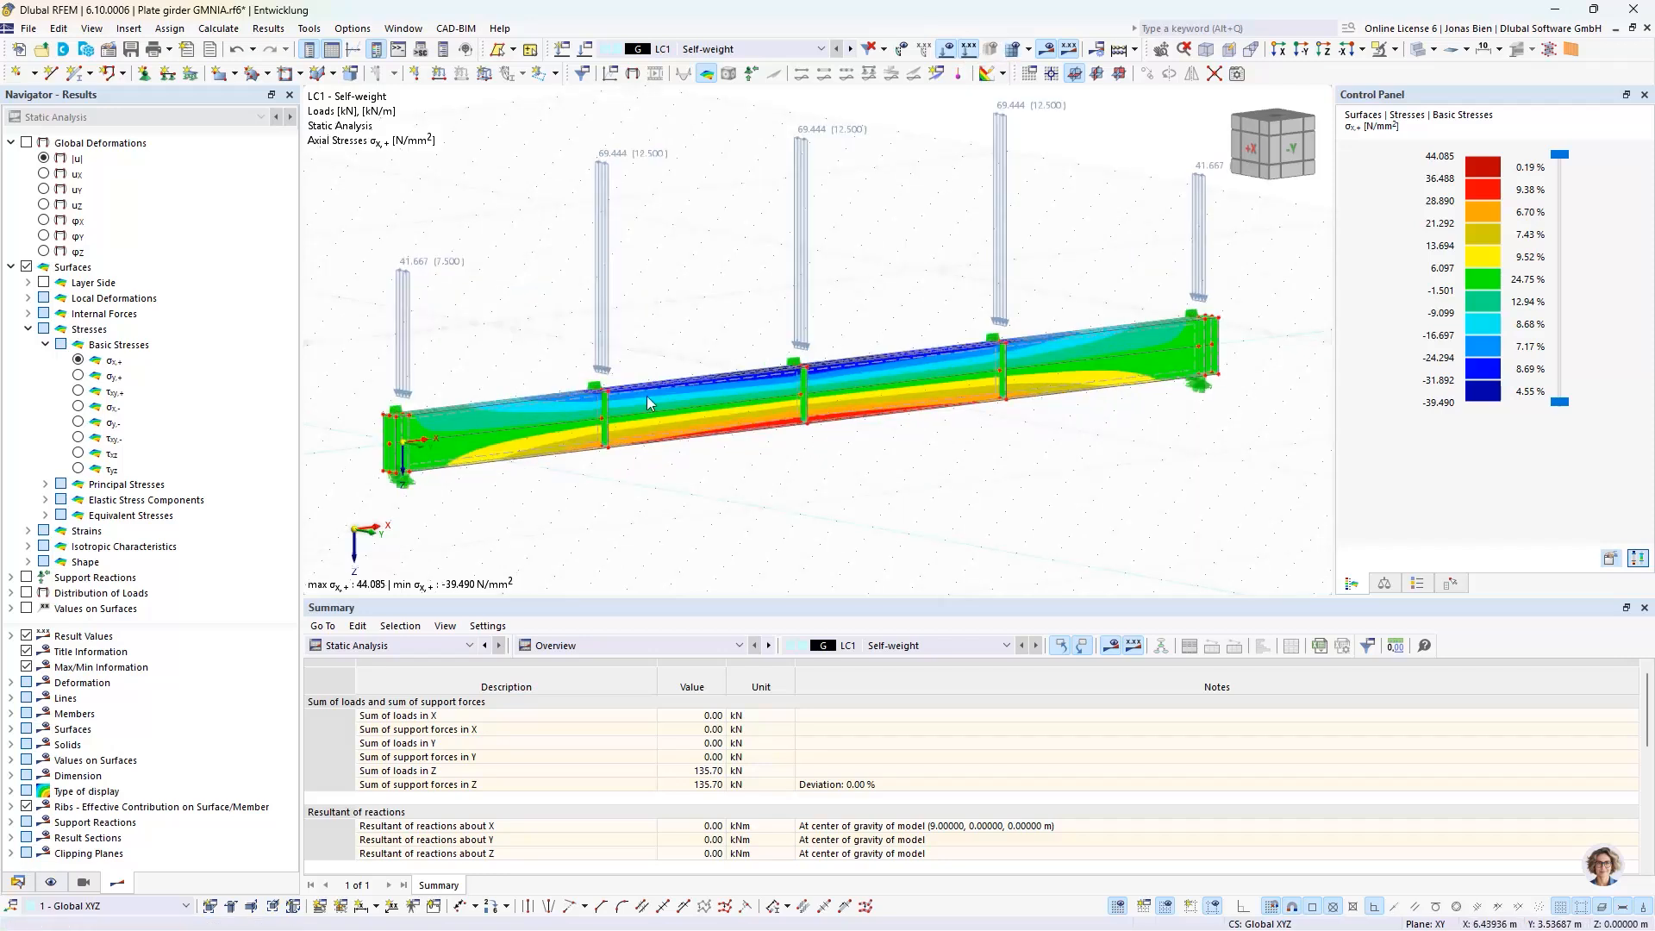
Step: Delete the SLS design situations DS2 to DS4 from the load cases and combinations, leaving only the ULS one
{"action": "left_click", "coordinate": [48, 881]}
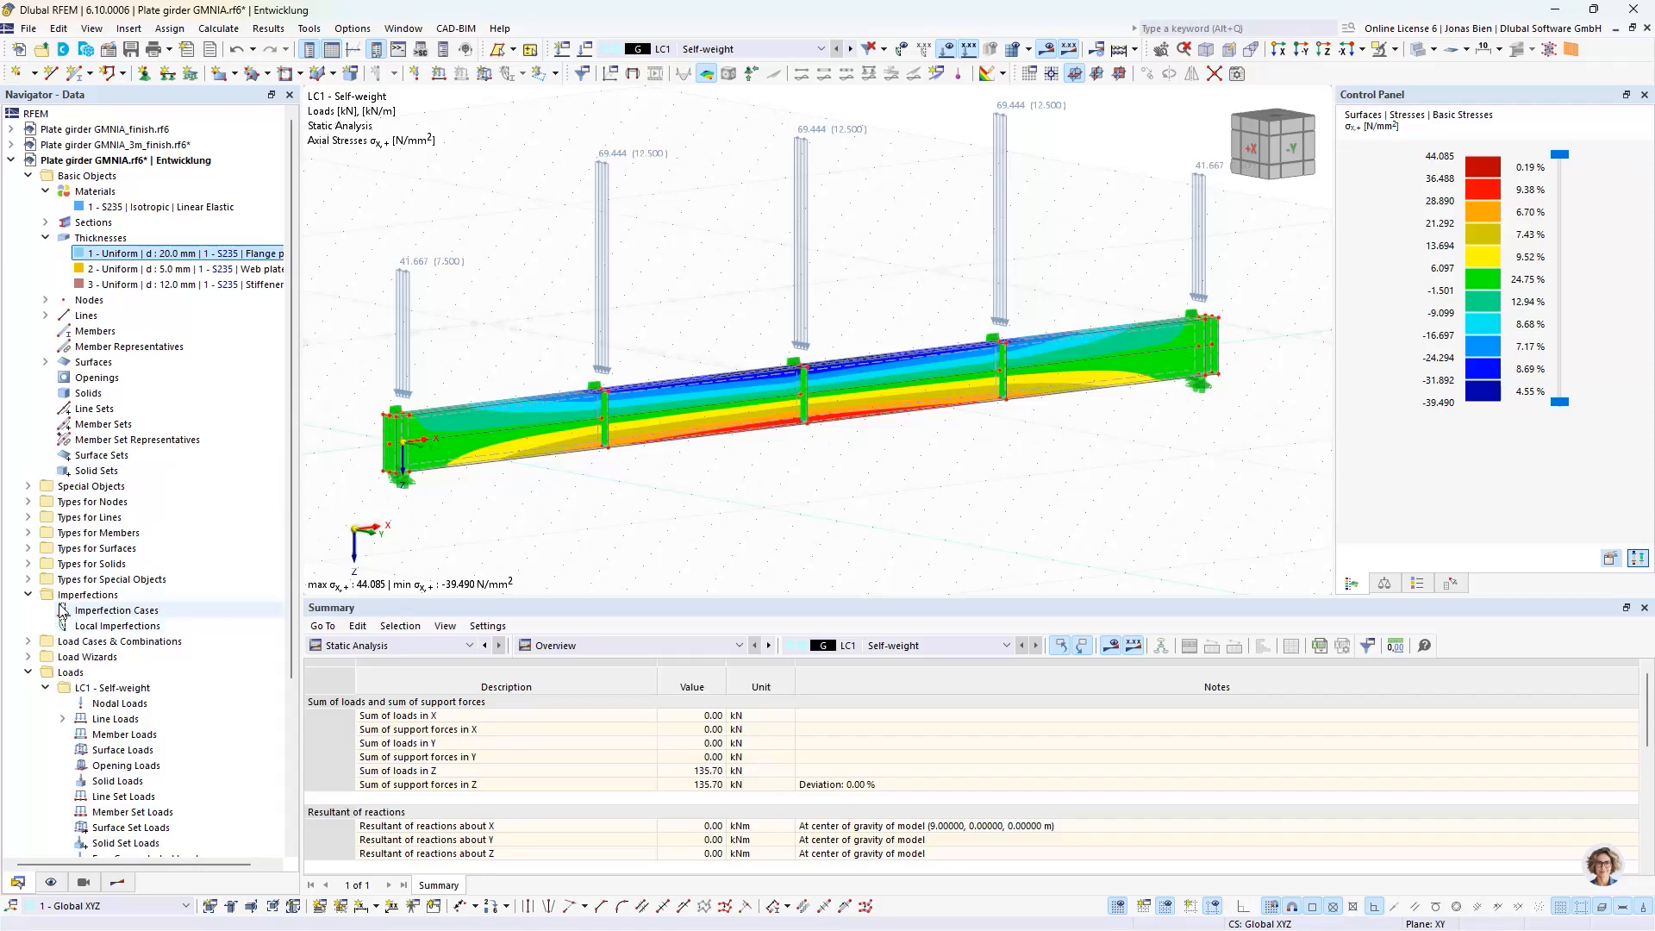
{"action": "scroll", "coordinate": [65, 619], "scroll_direction": "down", "scroll_amount": 5}
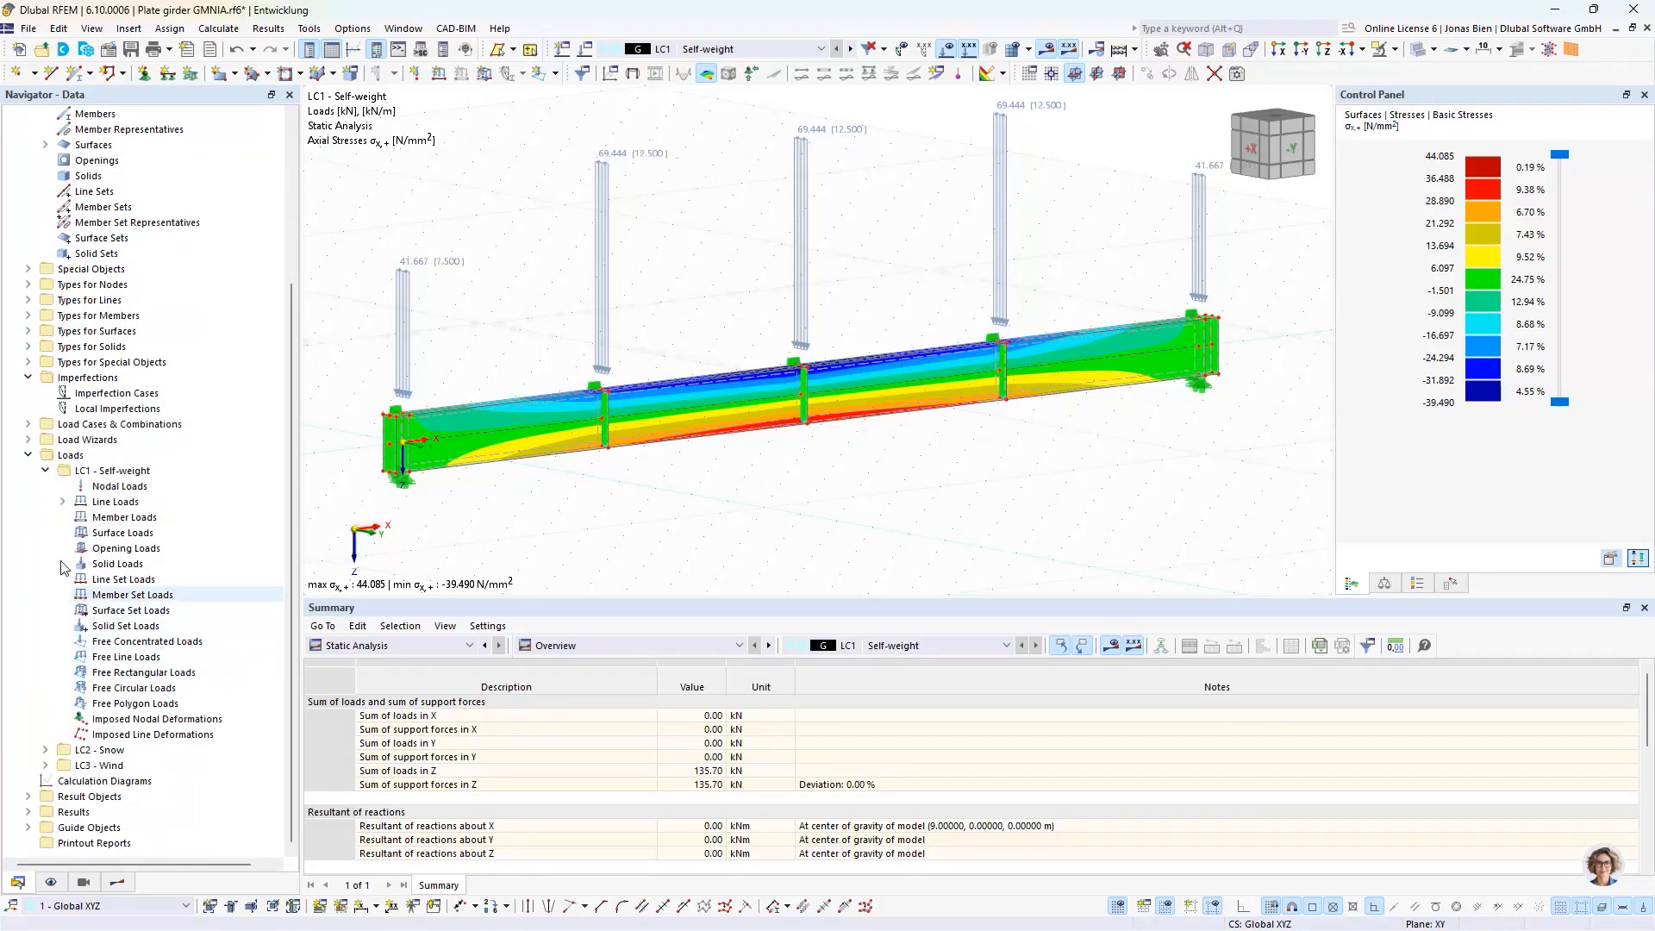
{"action": "left_click", "coordinate": [585, 49]}
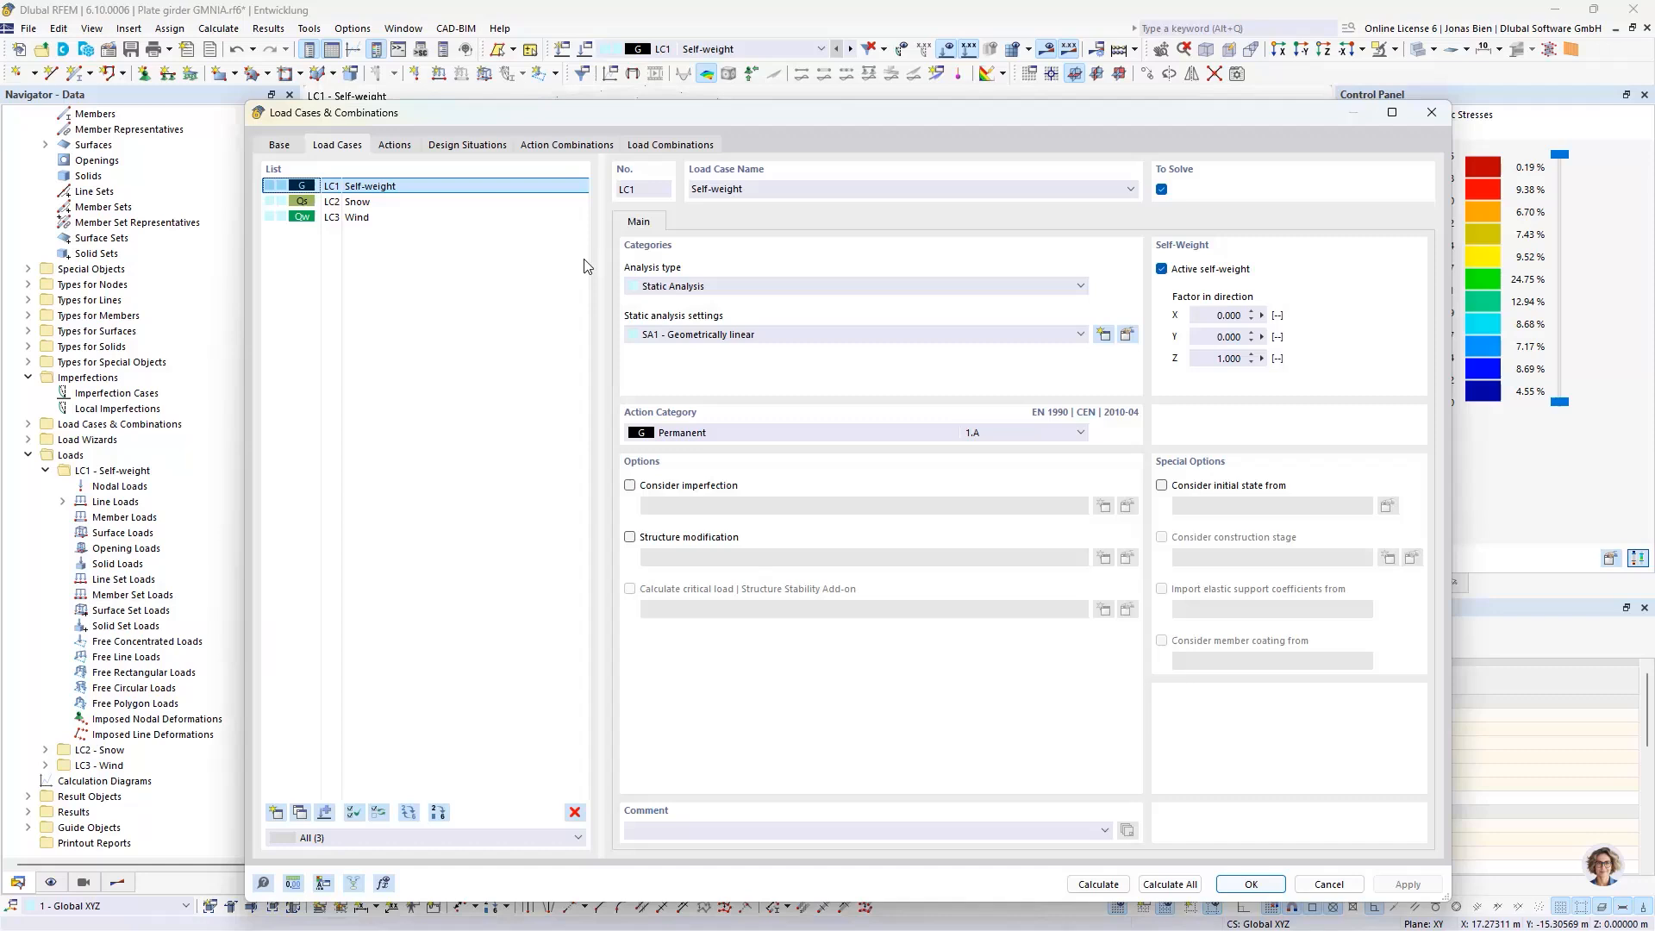
{"action": "left_click", "coordinate": [480, 145]}
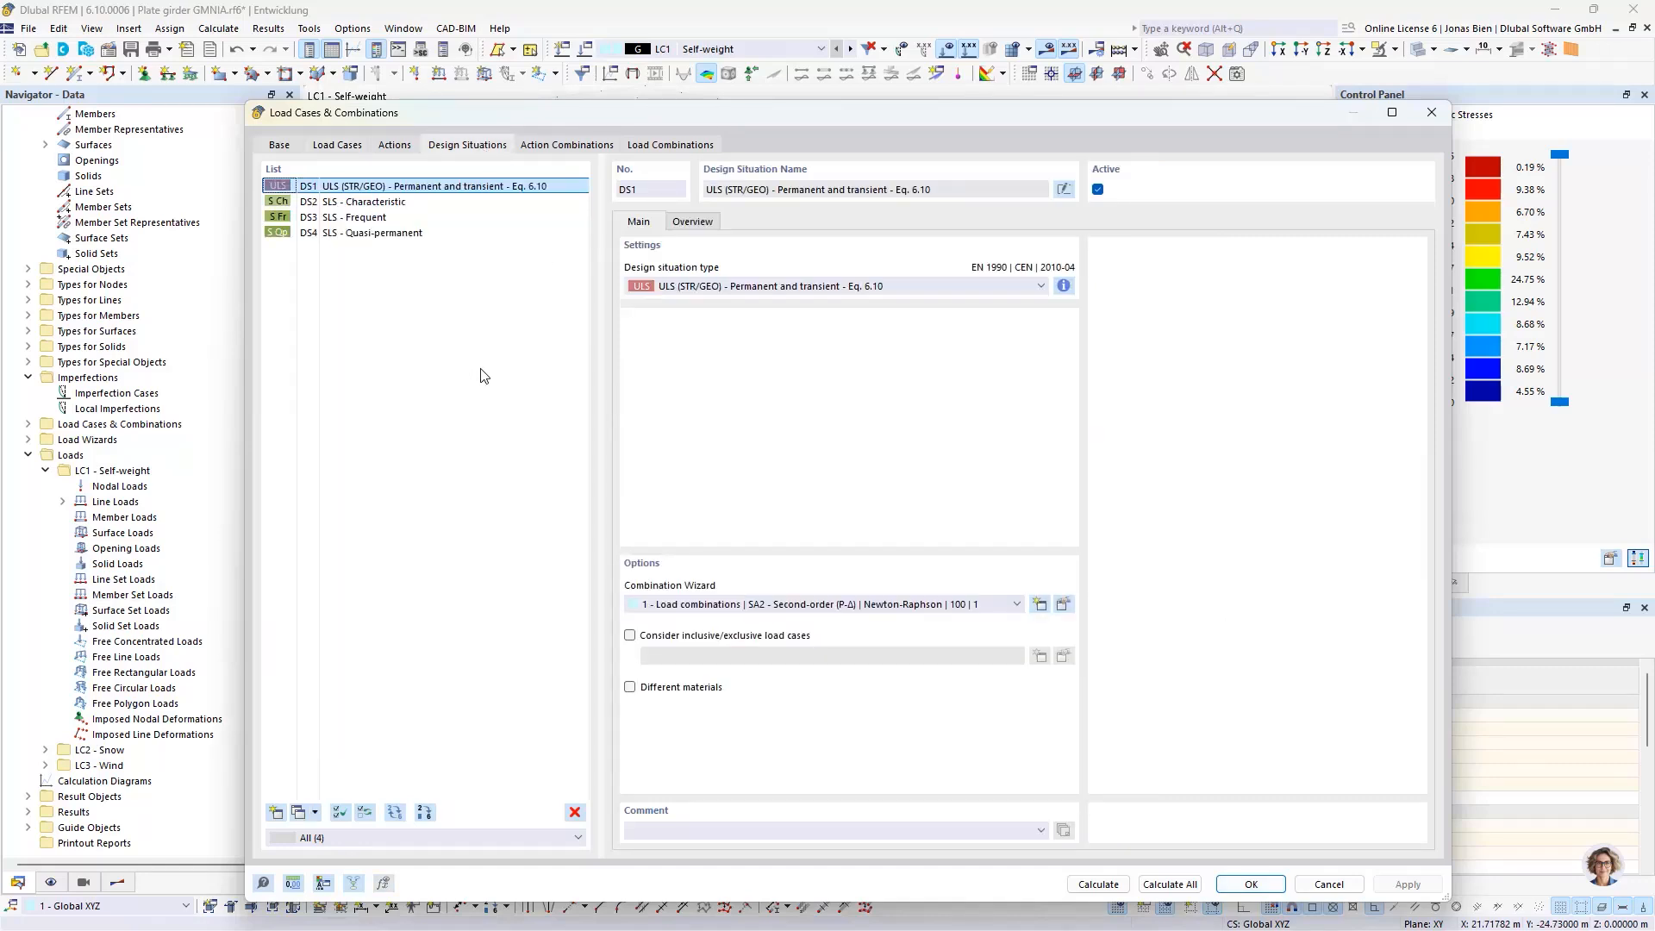
{"action": "left_click", "coordinate": [436, 202]}
{"action": "left_click", "coordinate": [418, 231], "text": "shift"}
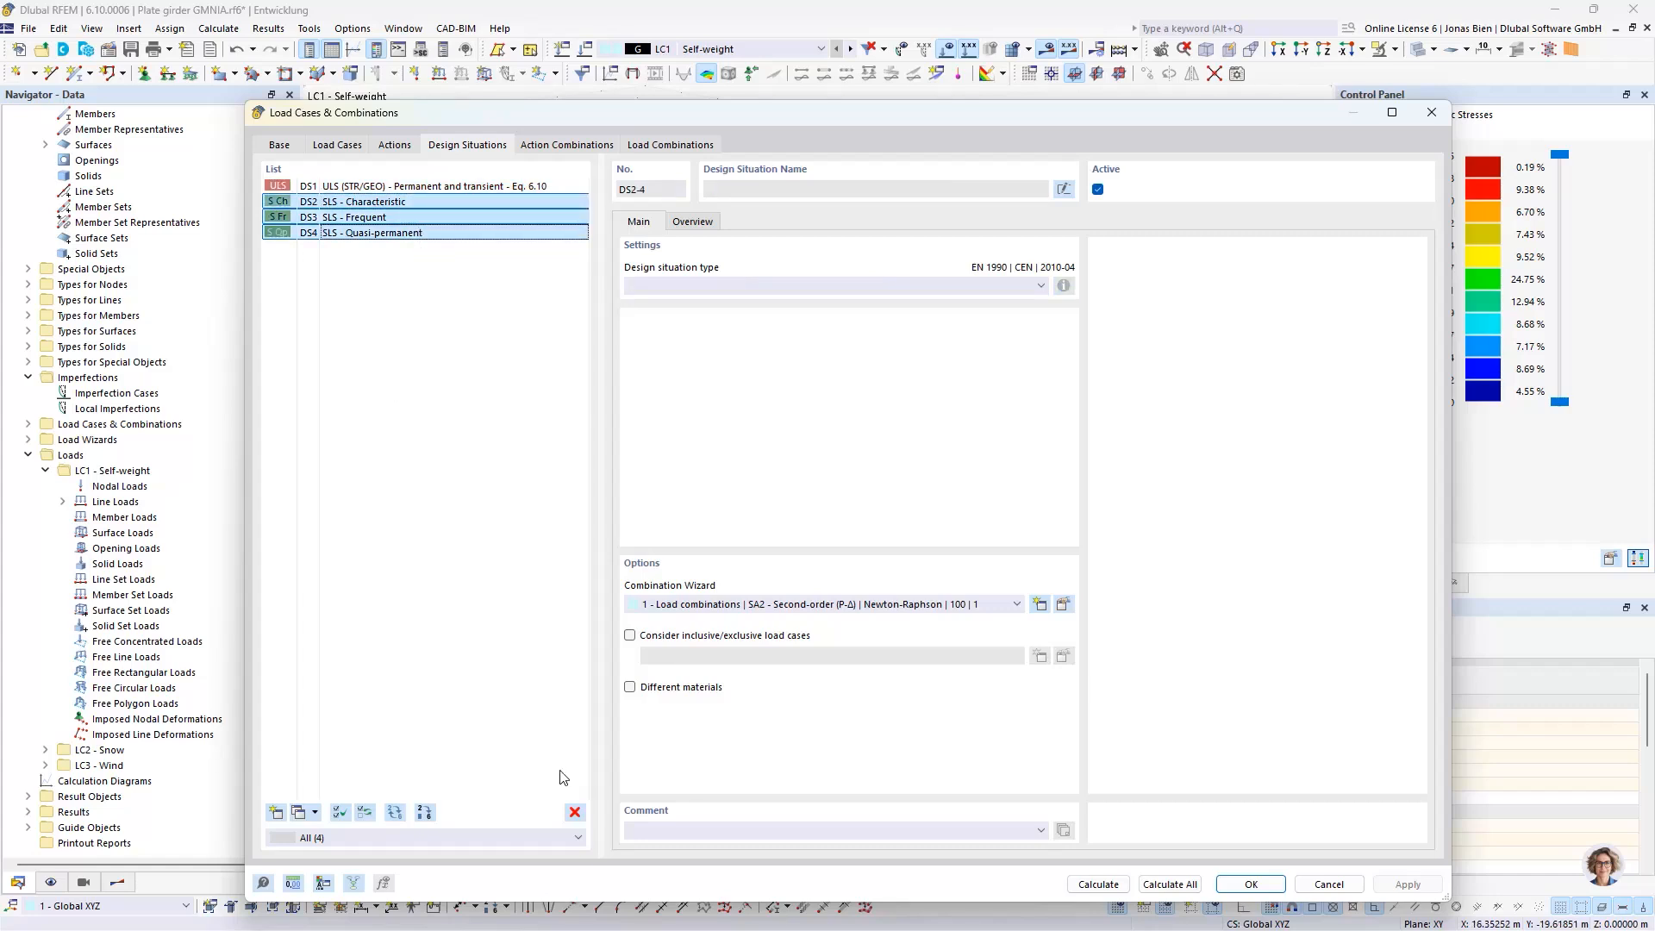
{"action": "left_click", "coordinate": [575, 813]}
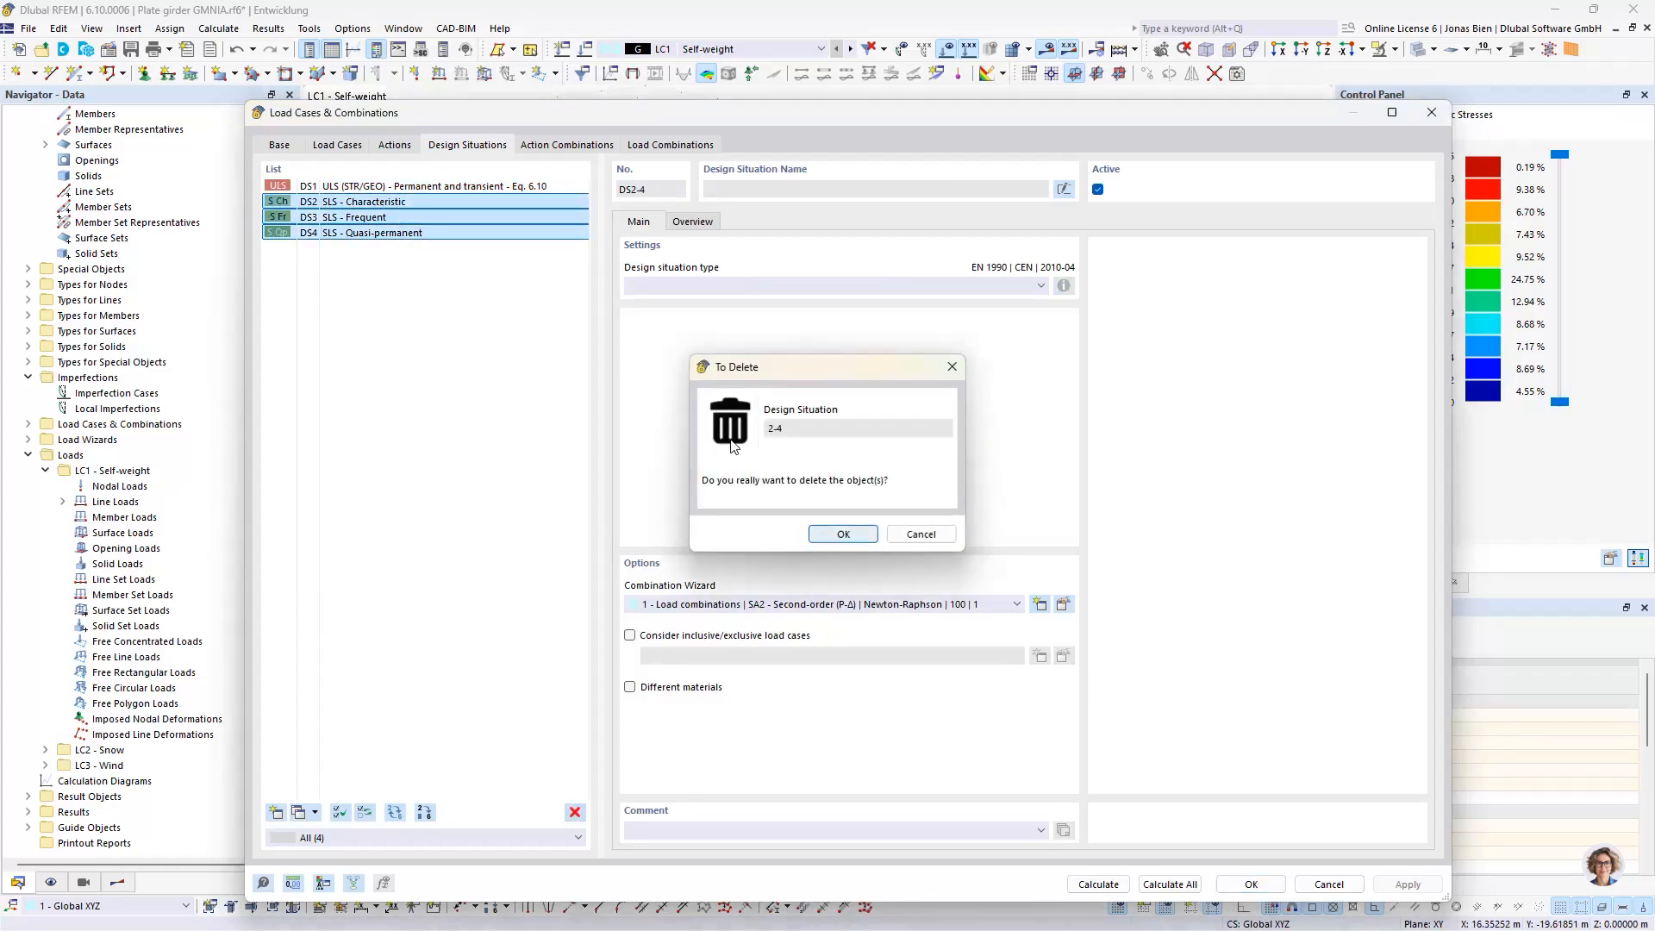
{"action": "left_click", "coordinate": [846, 532]}
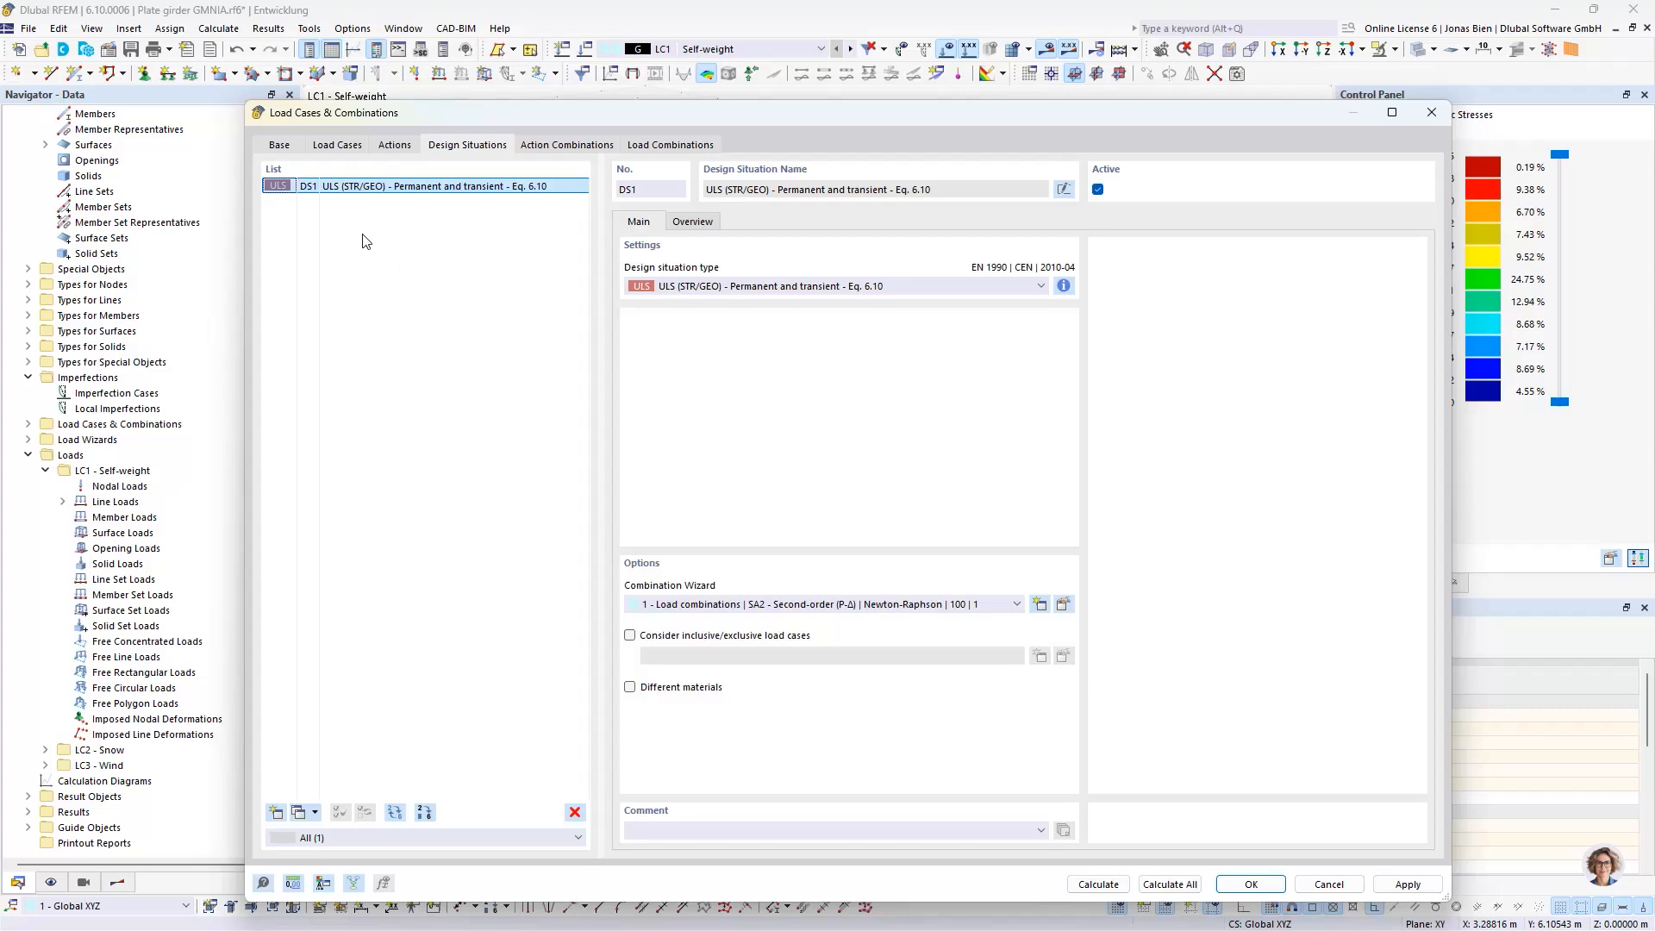
Step: Review the ULS load combinations, switch off the combination wizard and keep the generated combinations as user-defined
{"action": "left_click", "coordinate": [648, 145]}
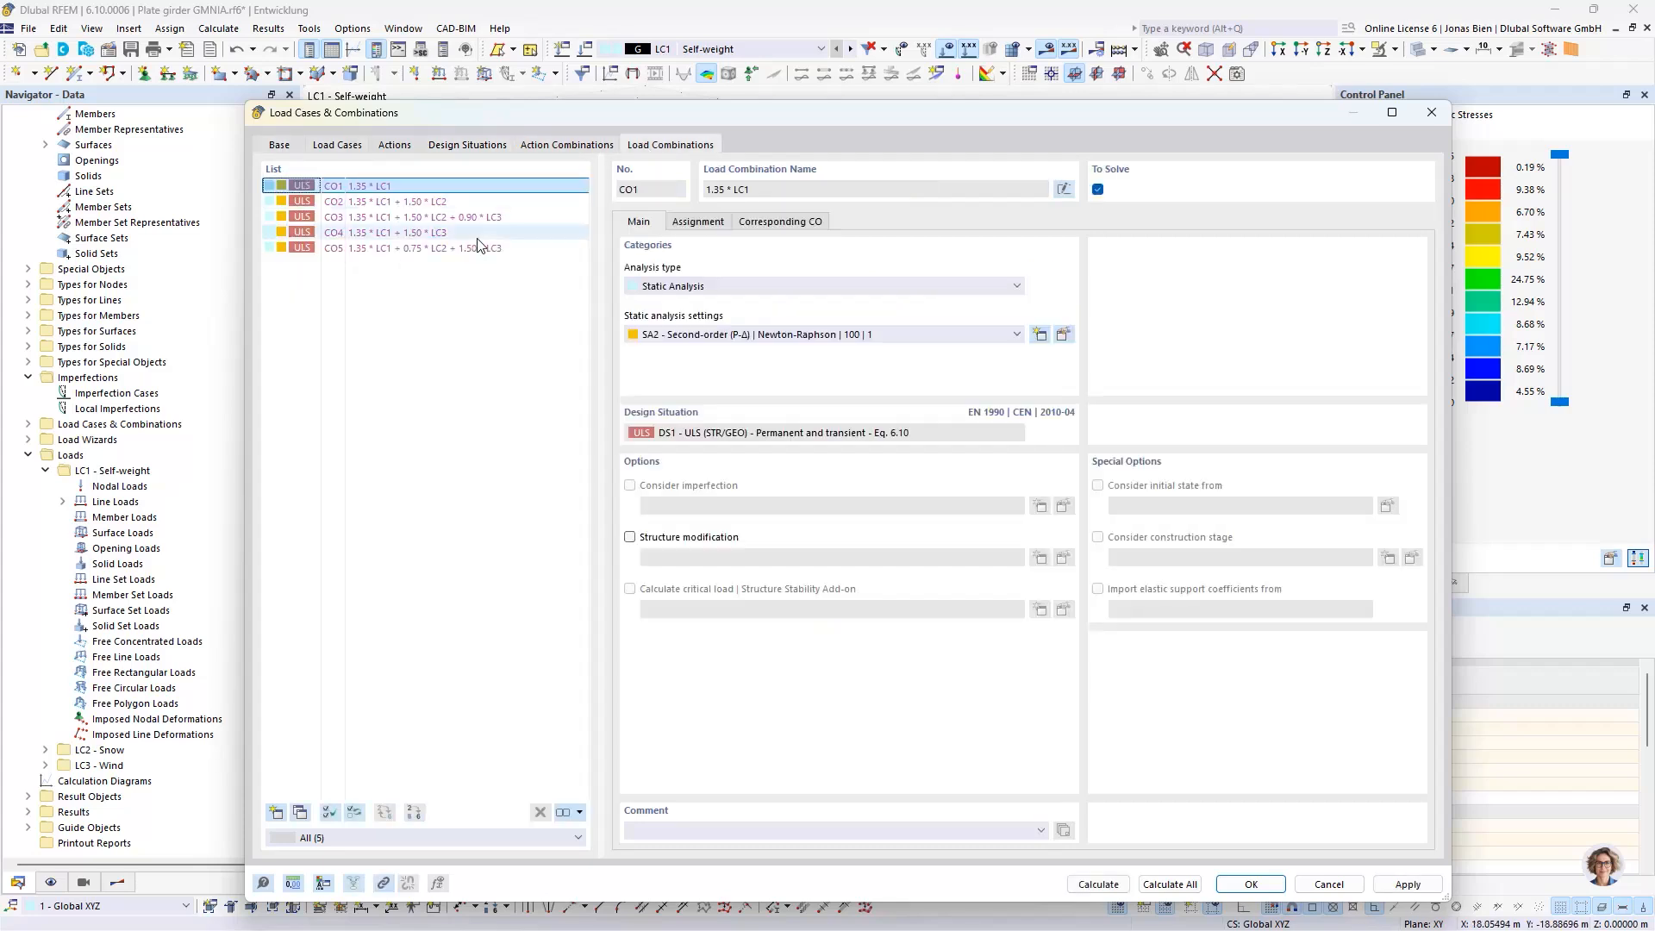
{"action": "left_click", "coordinate": [292, 146]}
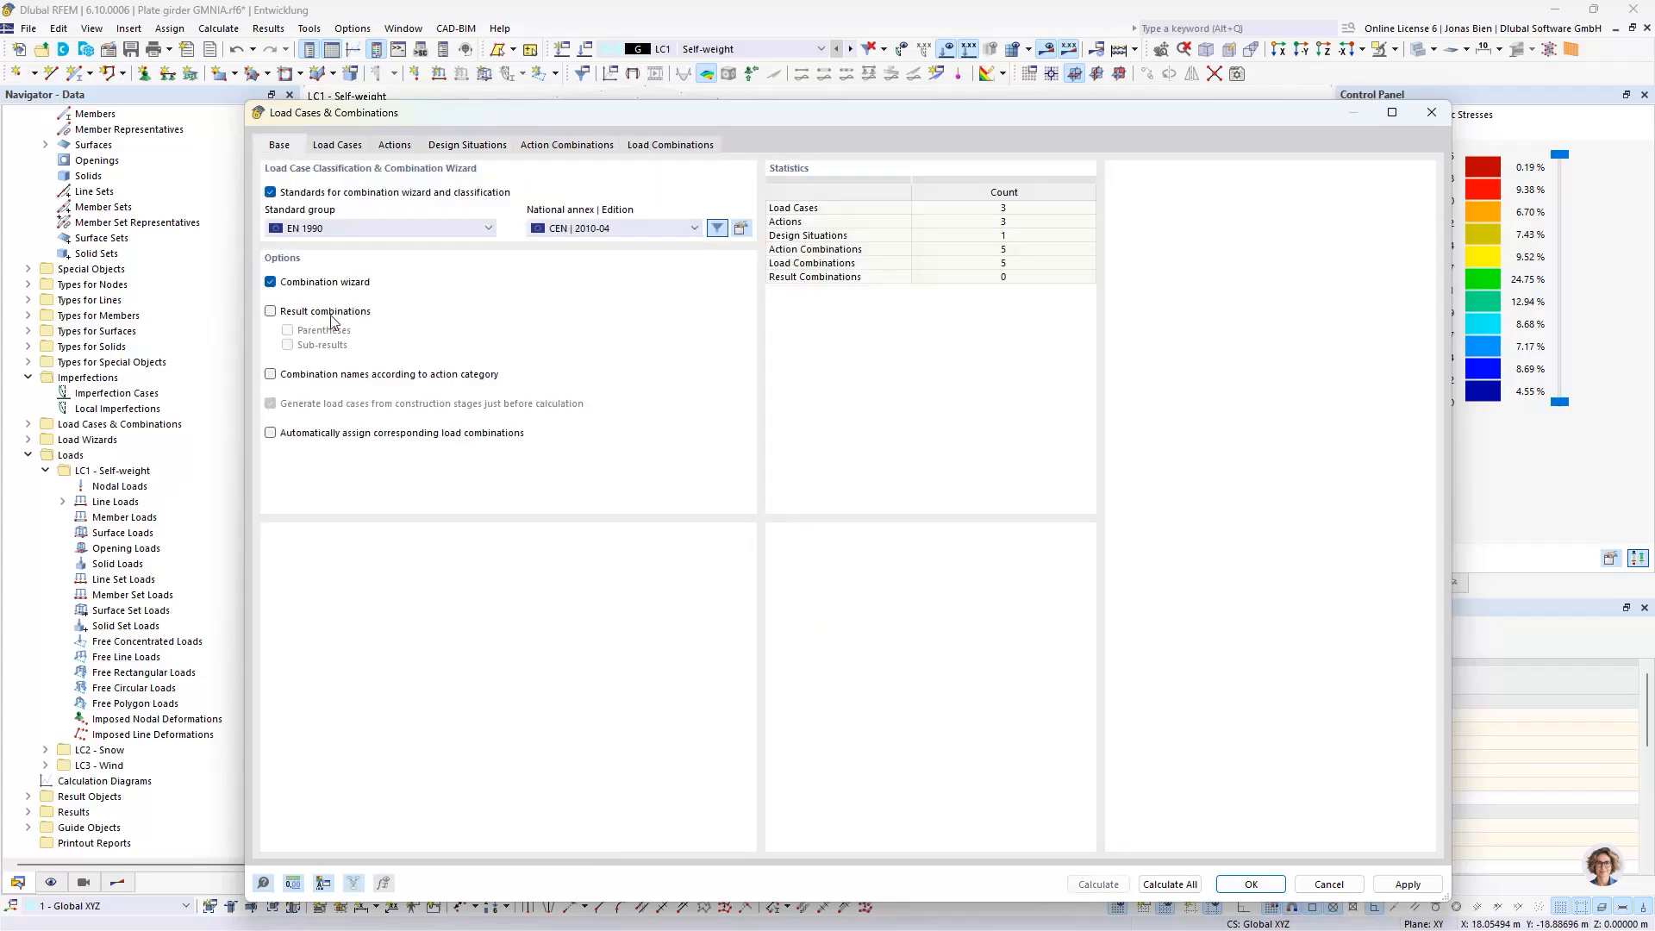
{"action": "left_click", "coordinate": [689, 147]}
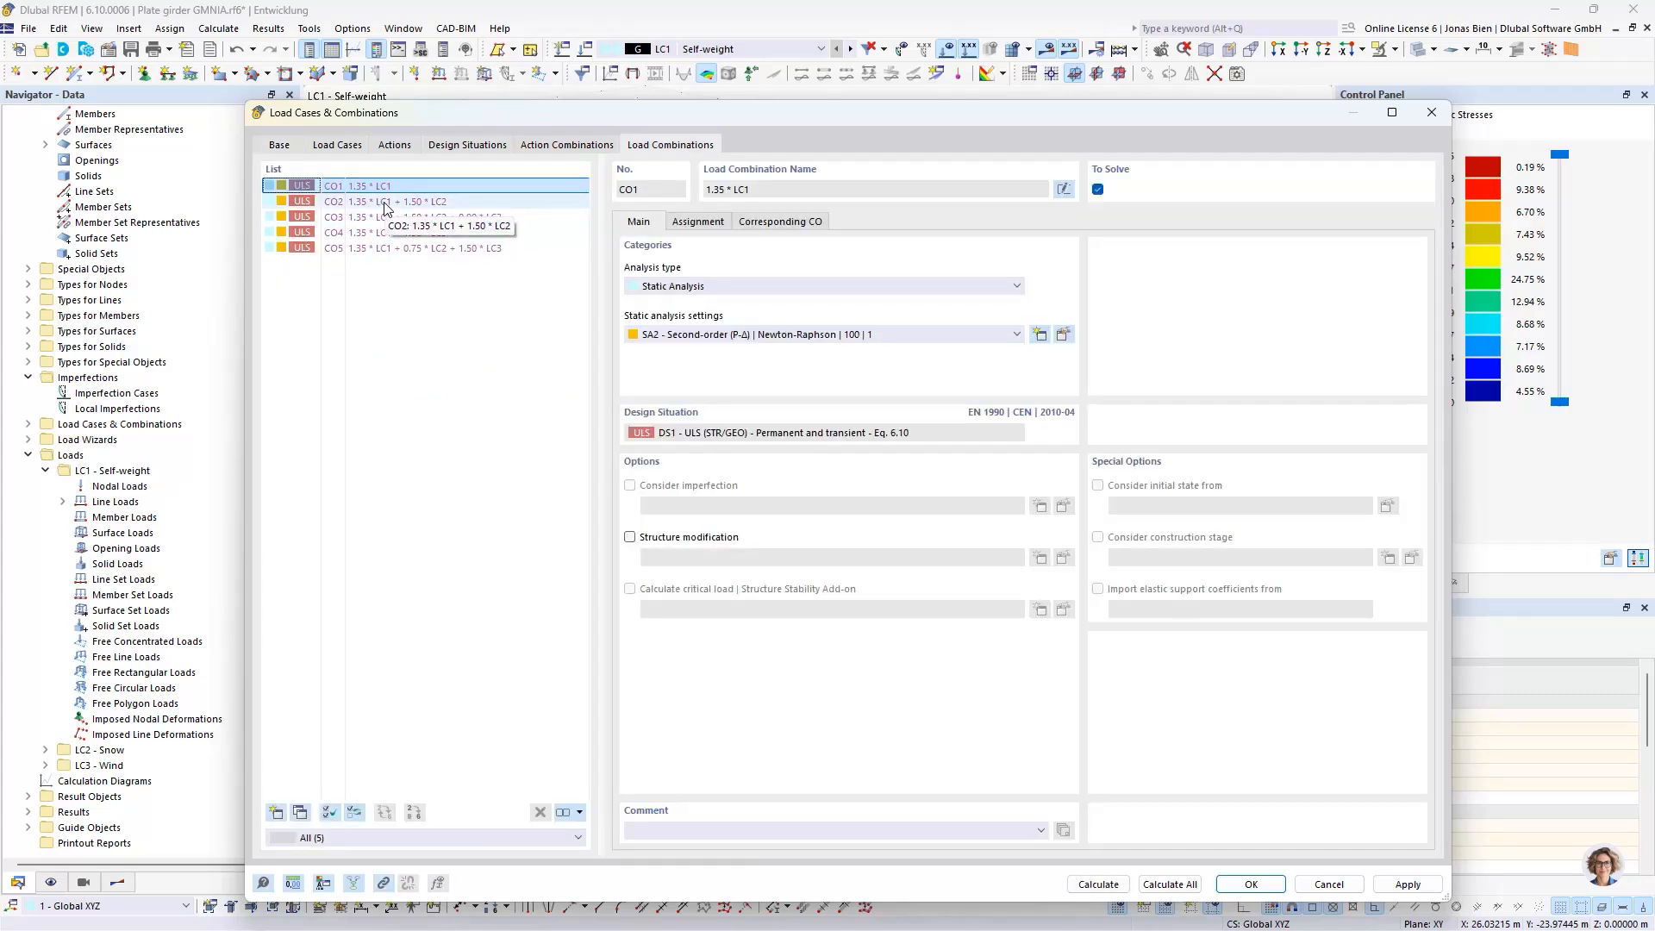
{"action": "left_click", "coordinate": [386, 204]}
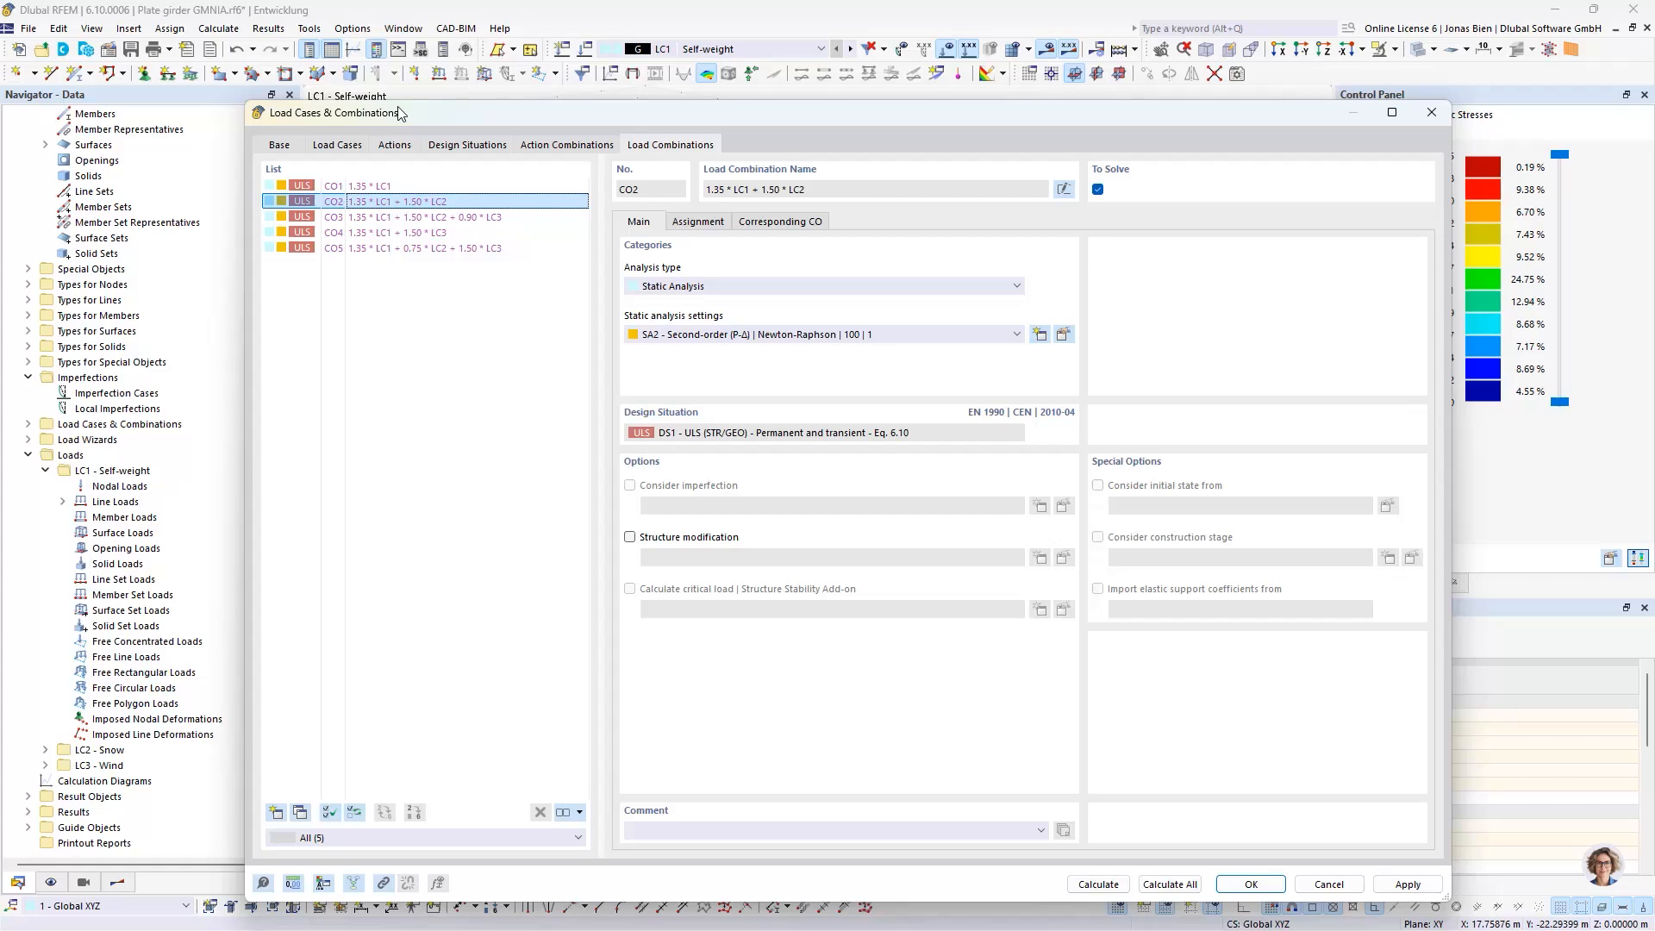
{"action": "left_click", "coordinate": [401, 224]}
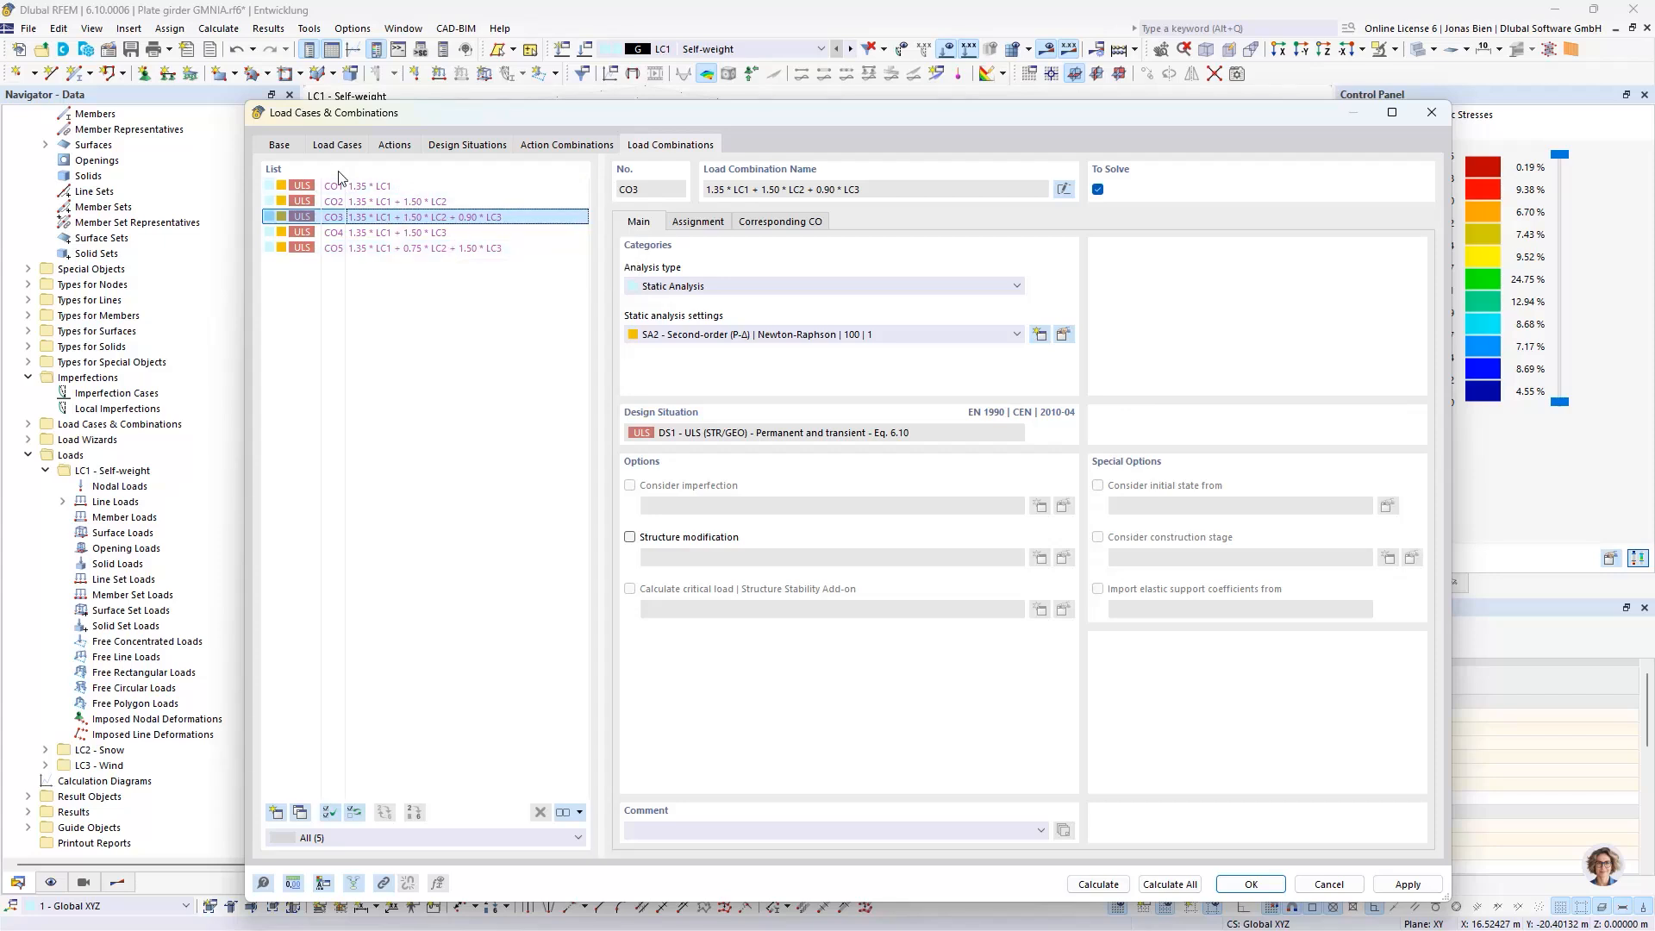
{"action": "left_click", "coordinate": [289, 152]}
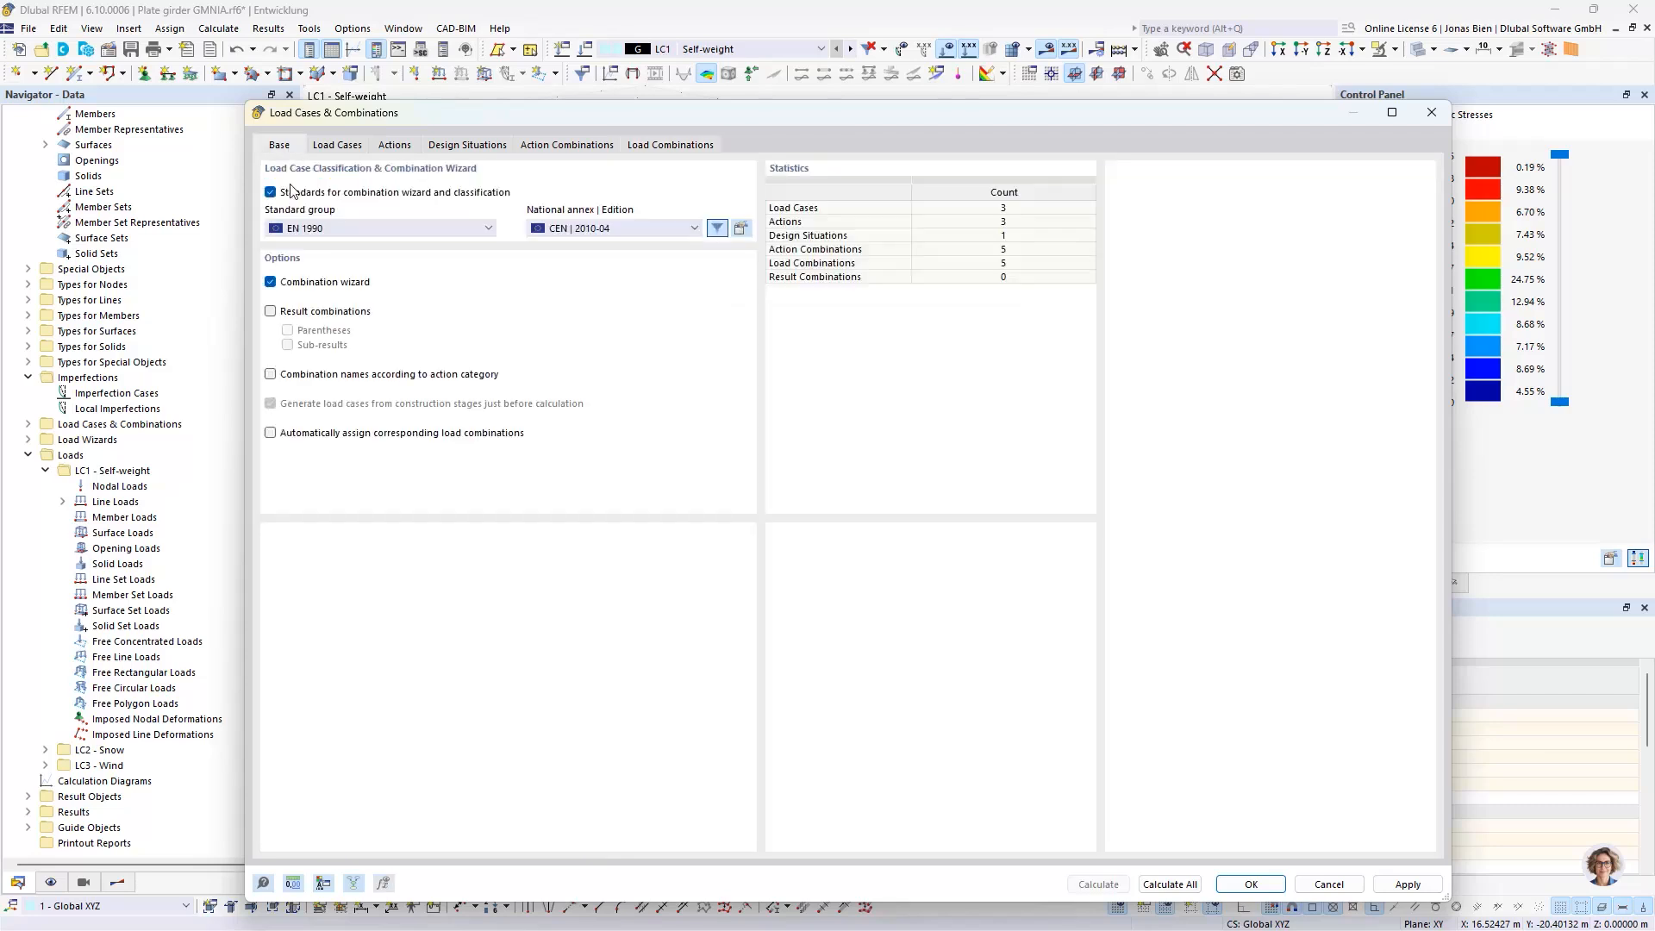
{"action": "left_click", "coordinate": [321, 282]}
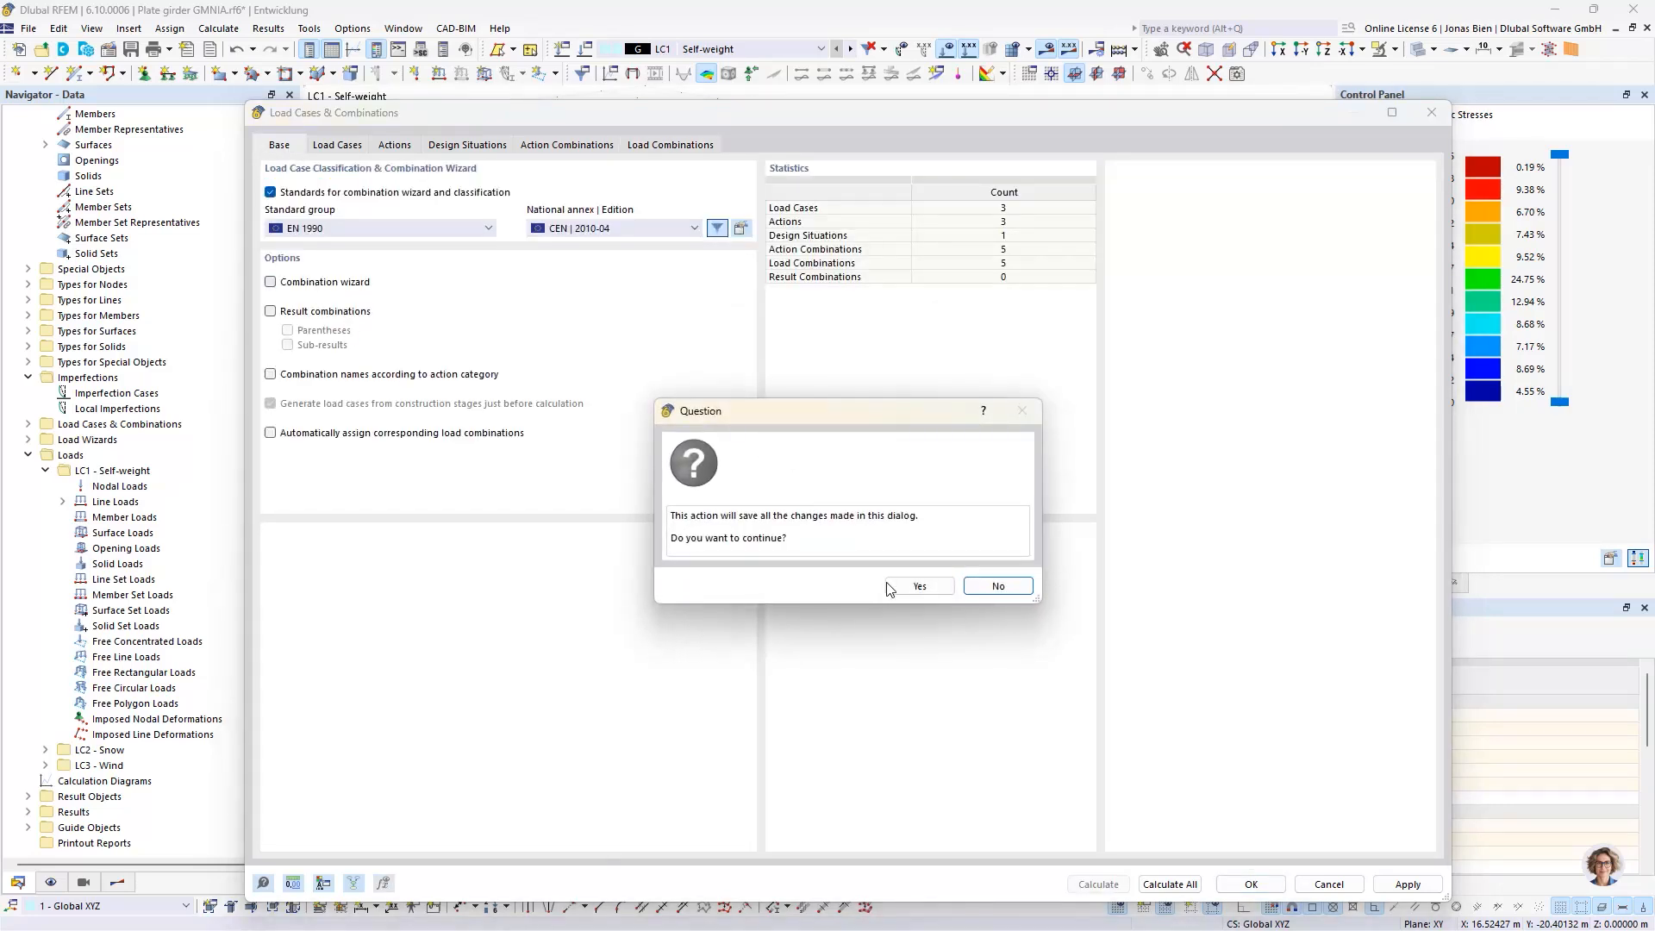
{"action": "left_click", "coordinate": [919, 586]}
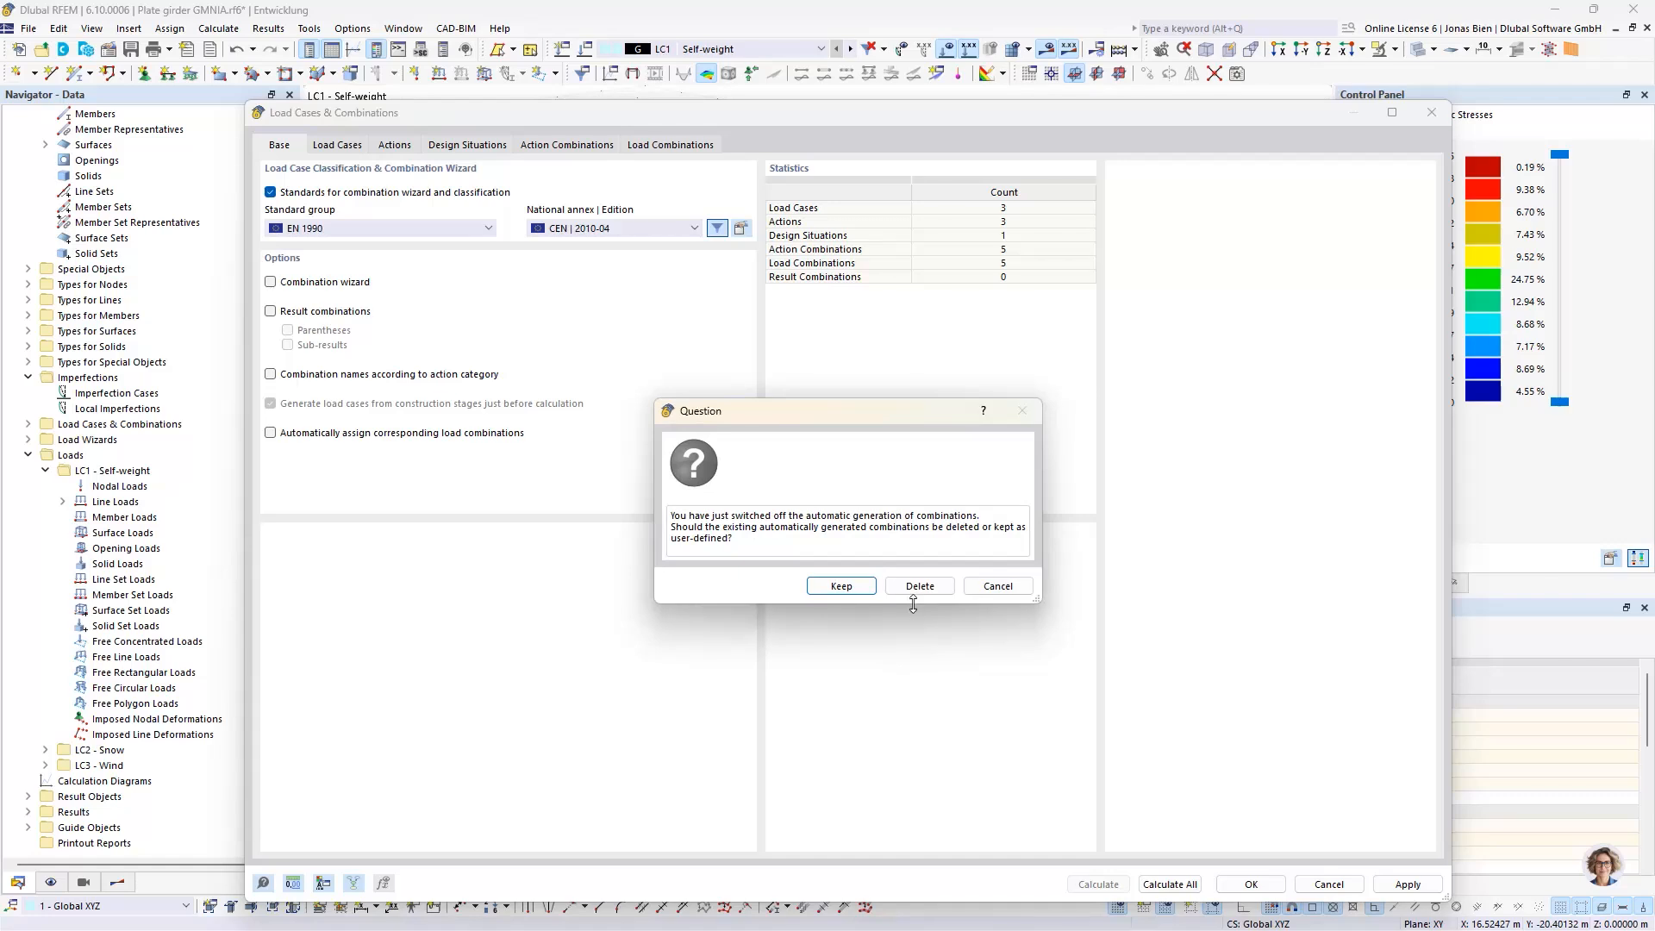
{"action": "left_click", "coordinate": [841, 586]}
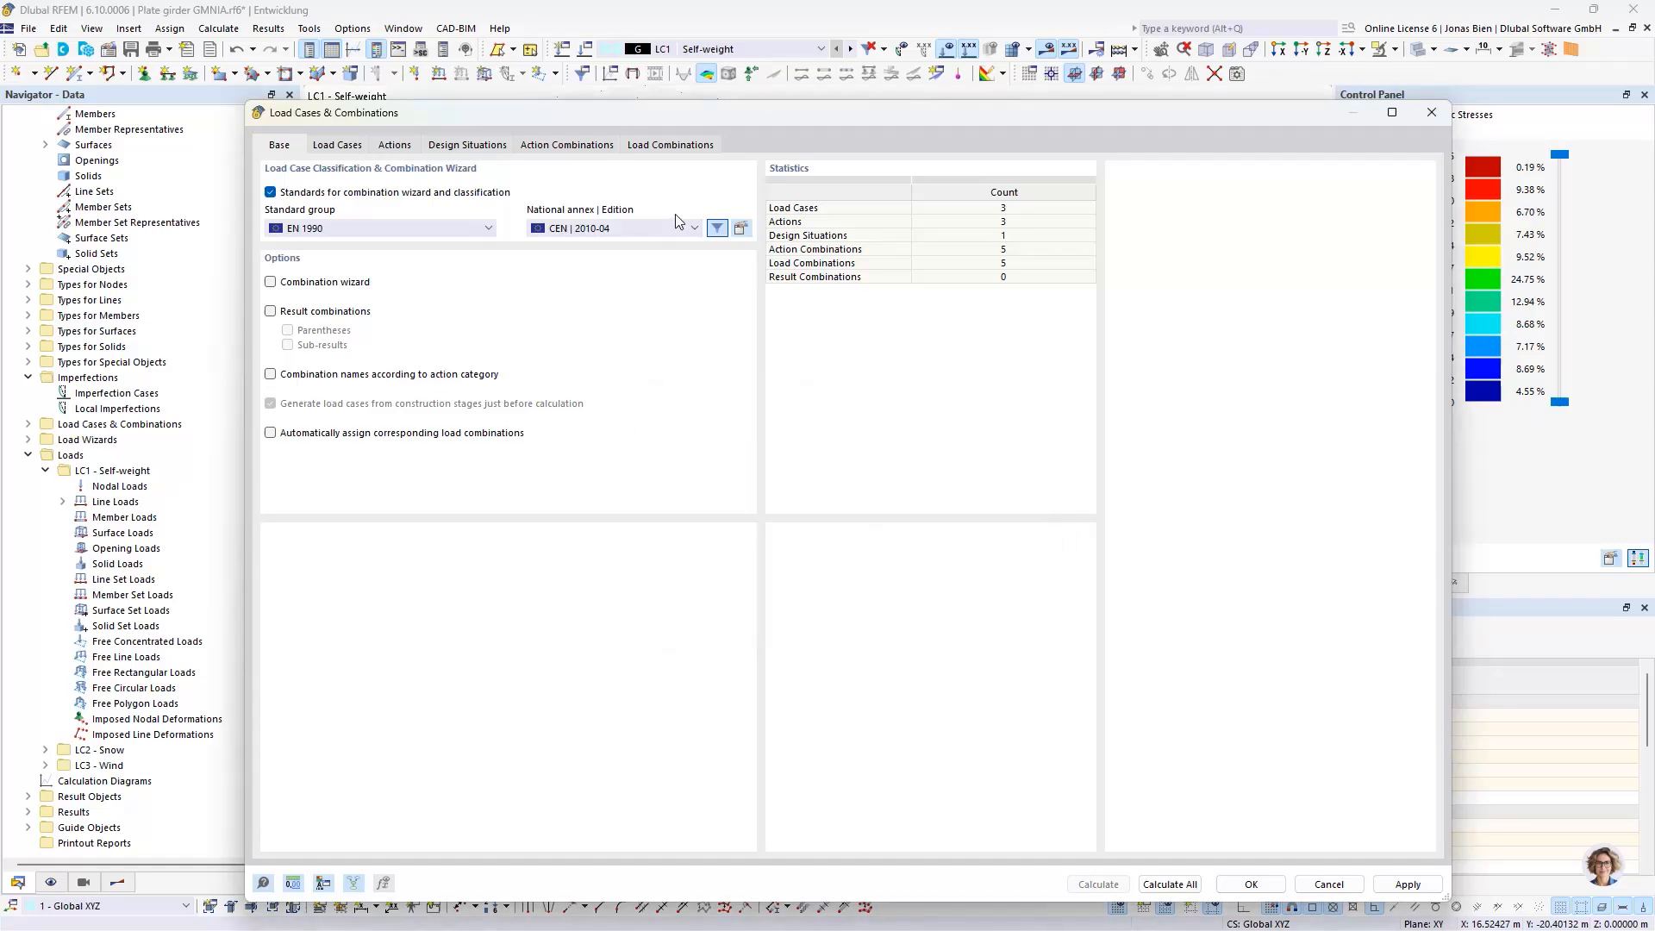
Step: Delete the load combinations CO1, CO2, CO4 and CO5, keeping only CO3 with 1.35 * LC1 + 1.50 * LC2 + 0.90 * LC3
{"action": "left_click", "coordinate": [500, 145]}
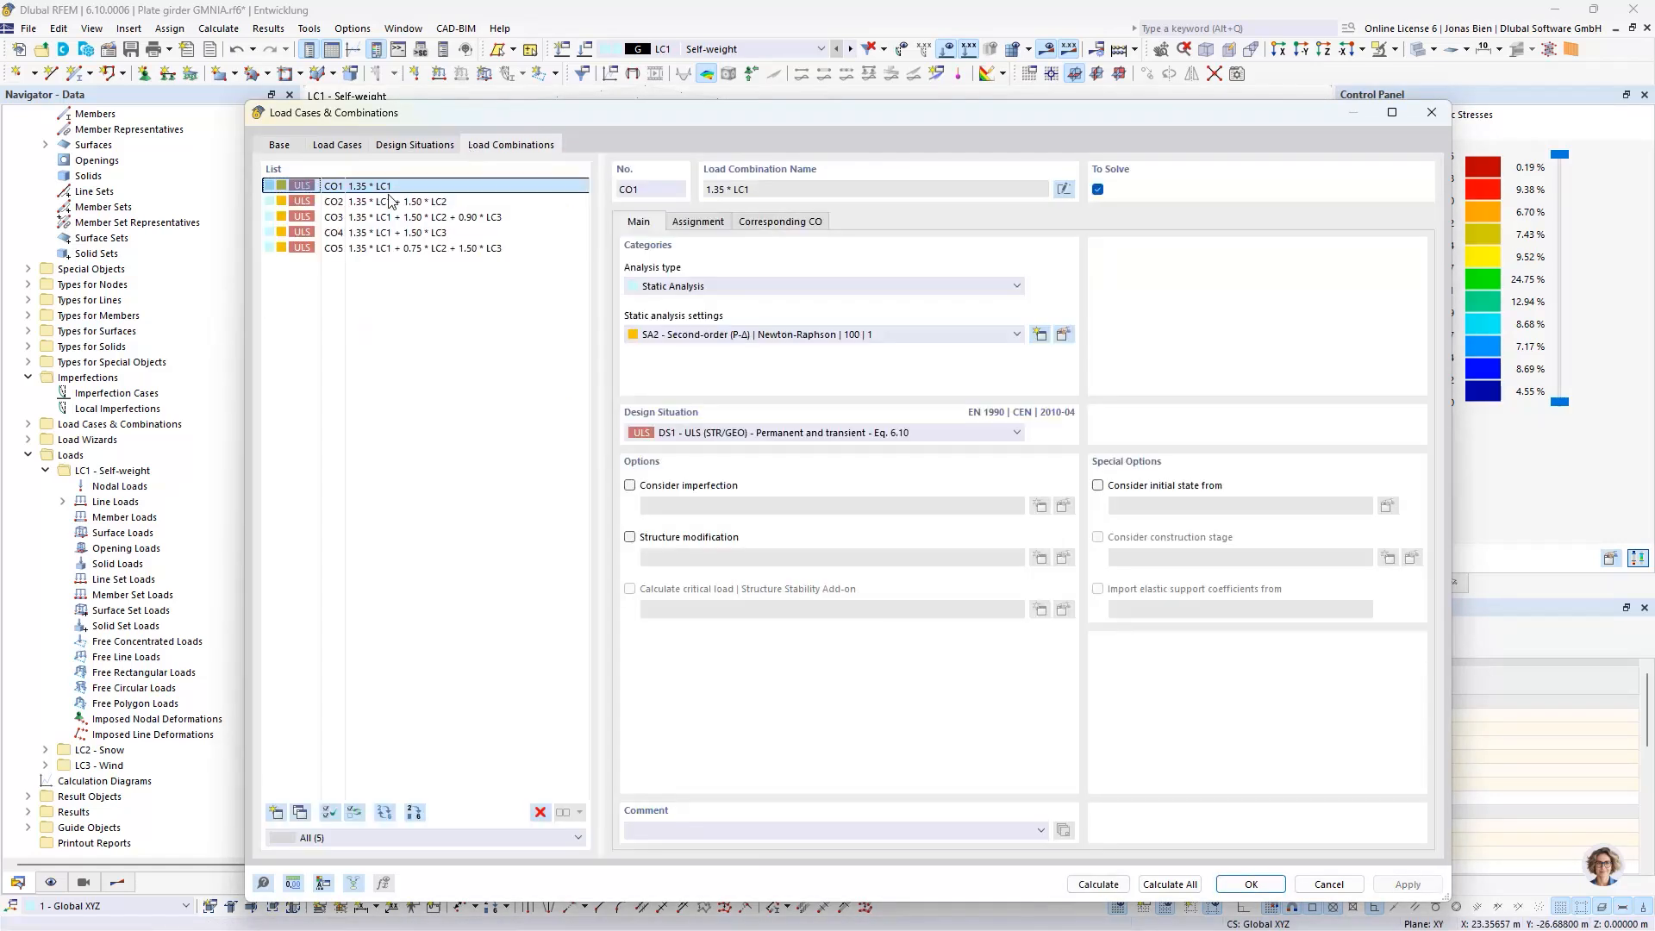
{"action": "left_click", "coordinate": [368, 201], "text": "shift"}
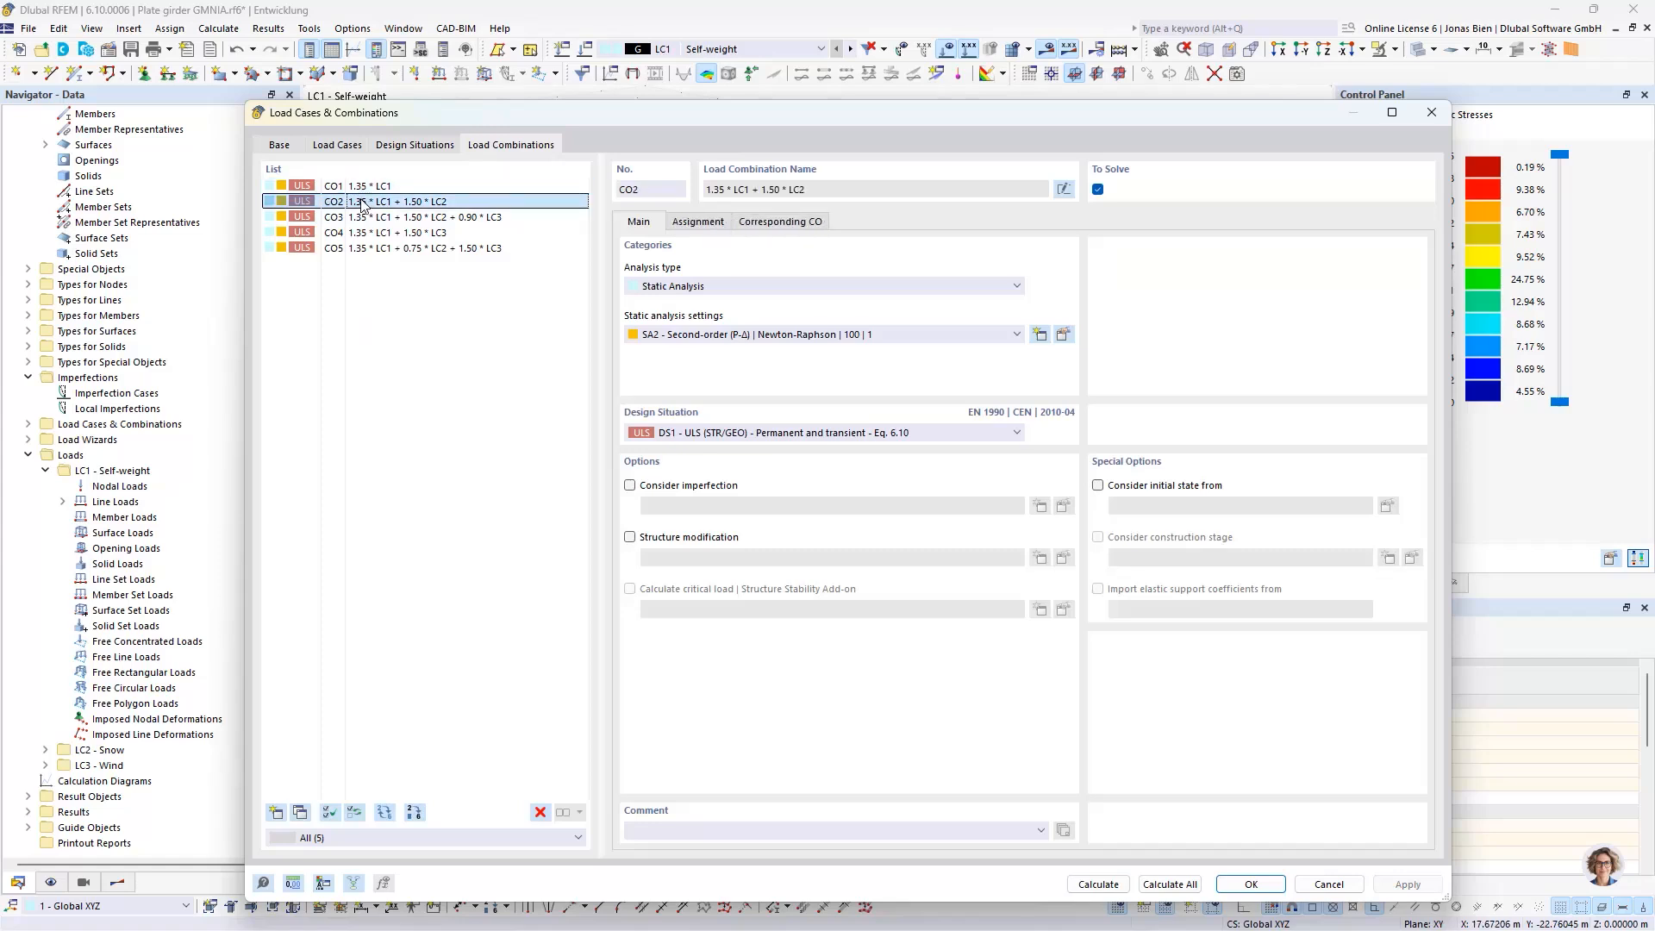
{"action": "left_click", "coordinate": [353, 232], "text": "ctrl"}
{"action": "left_click", "coordinate": [356, 248], "text": "ctrl"}
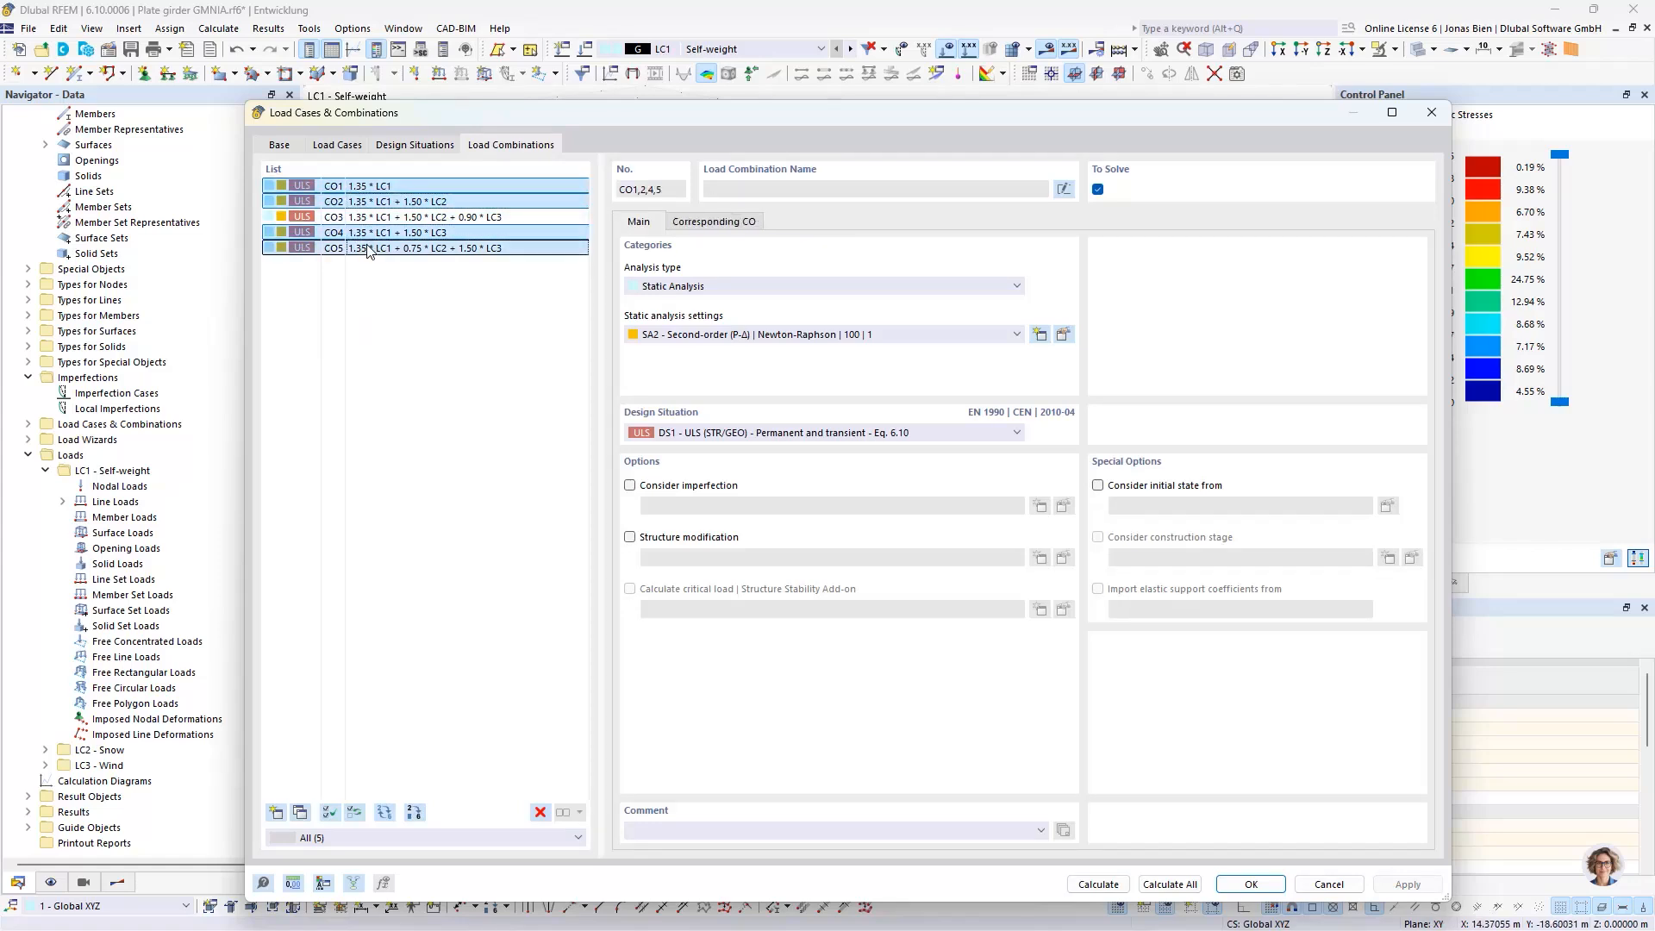
{"action": "left_click", "coordinate": [540, 813]}
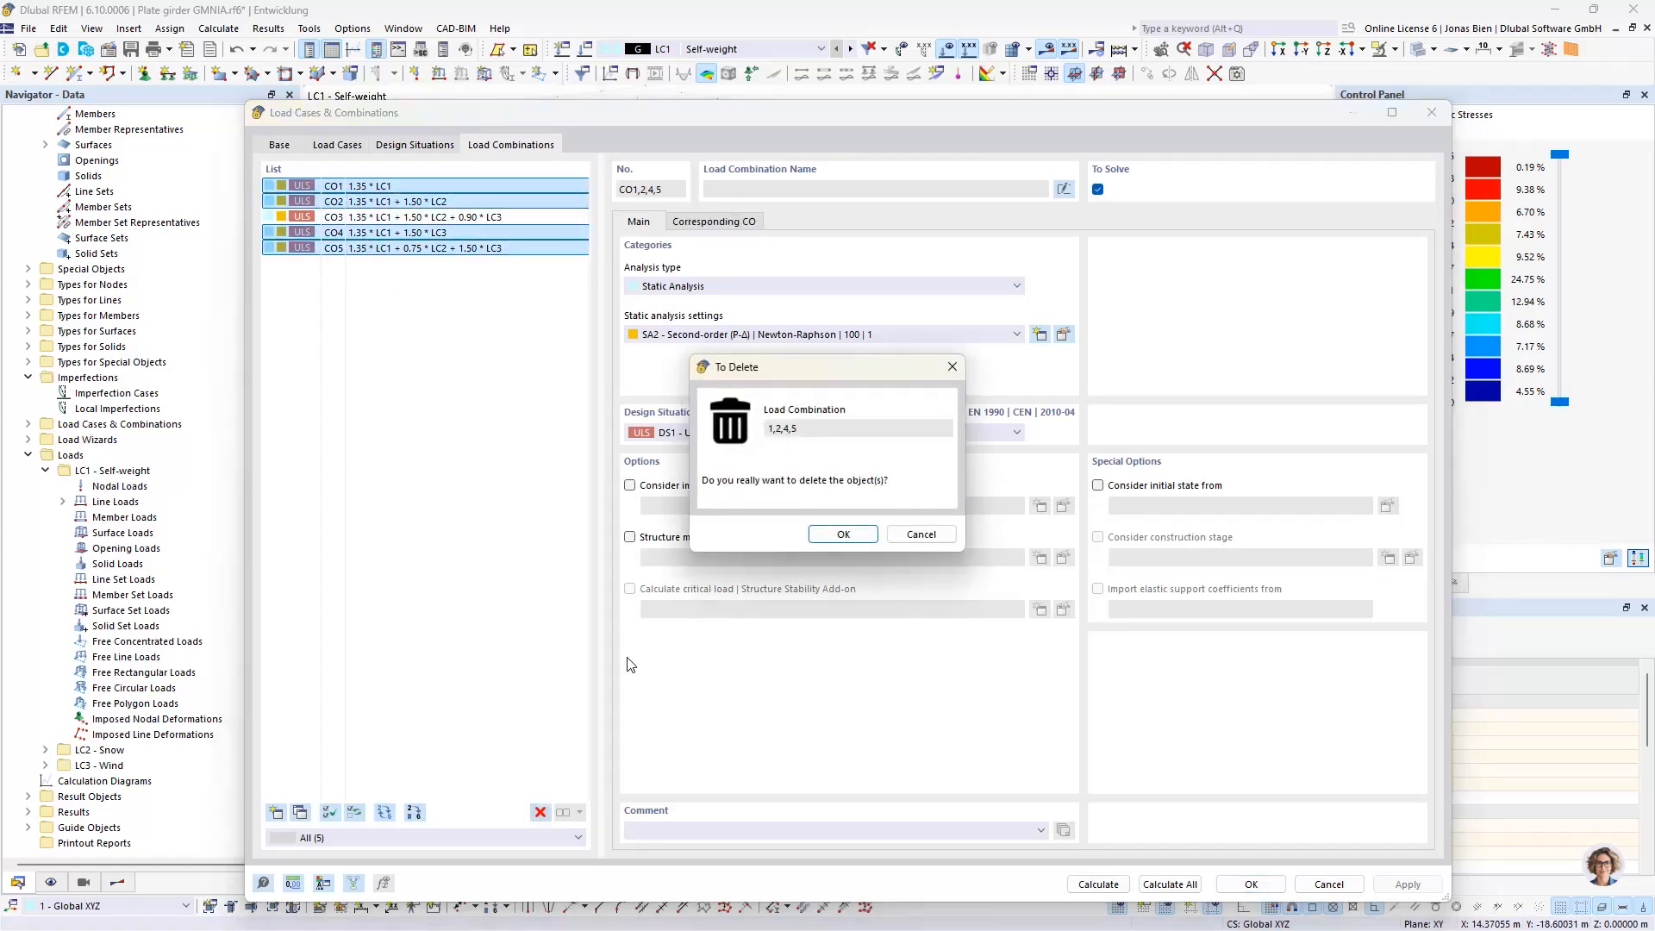
{"action": "left_click", "coordinate": [832, 536]}
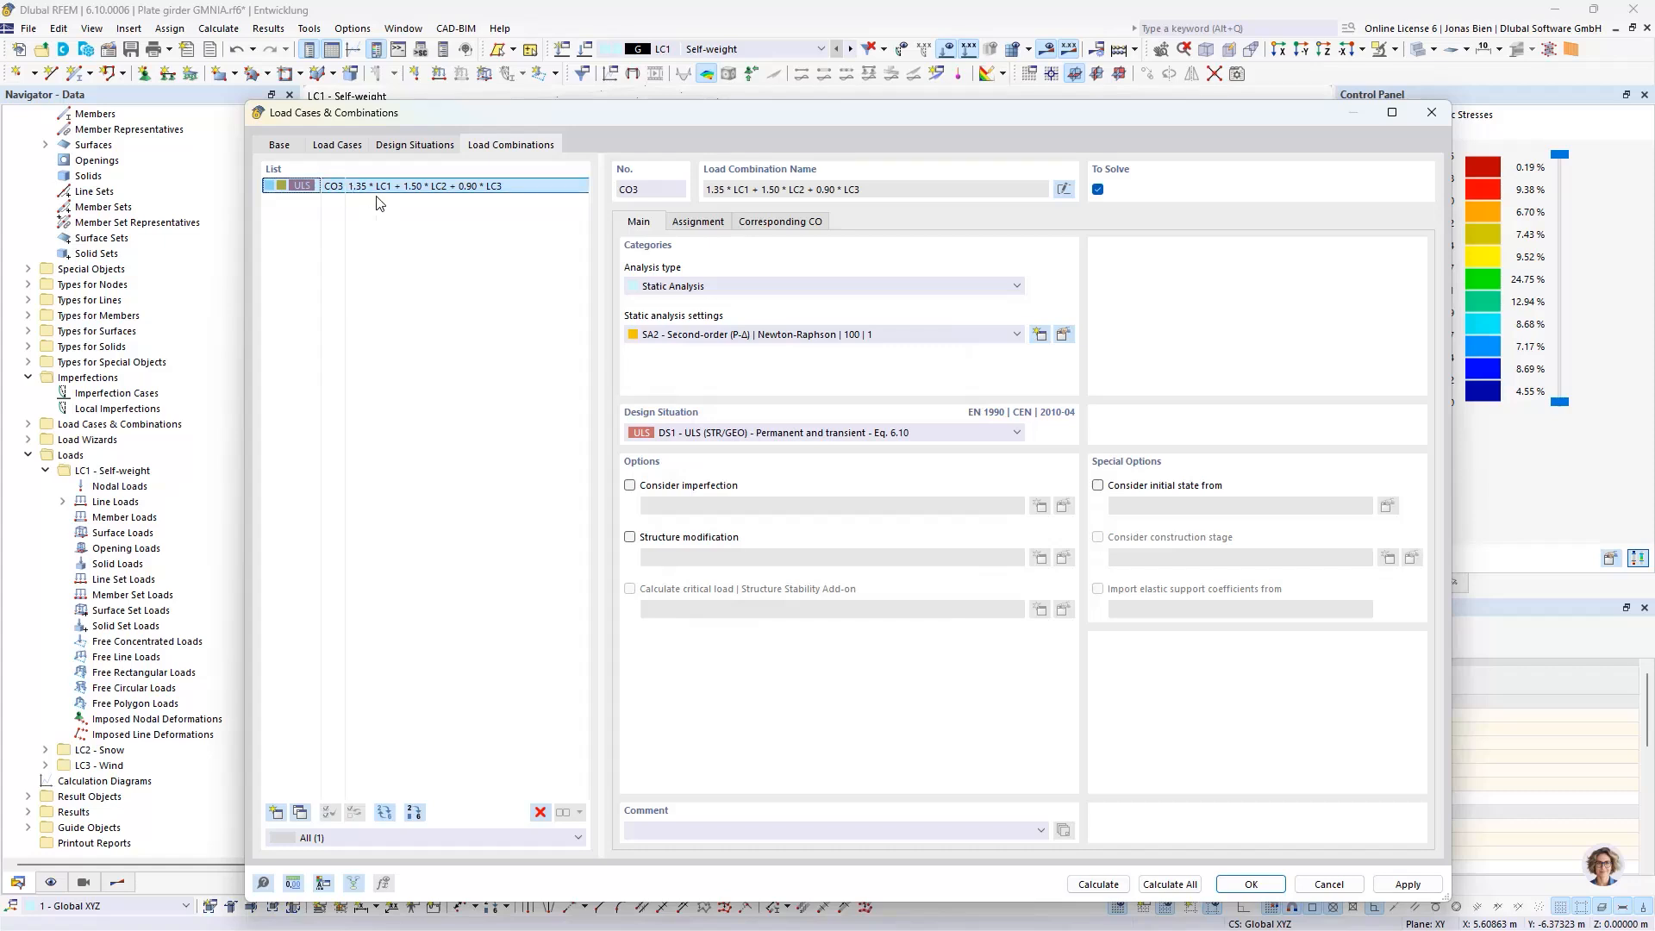
Step: Assign the static analysis settings SA1 - Geometrically linear to CO3, apply the combinations and show its loads on the girder
{"action": "left_click", "coordinate": [729, 334]}
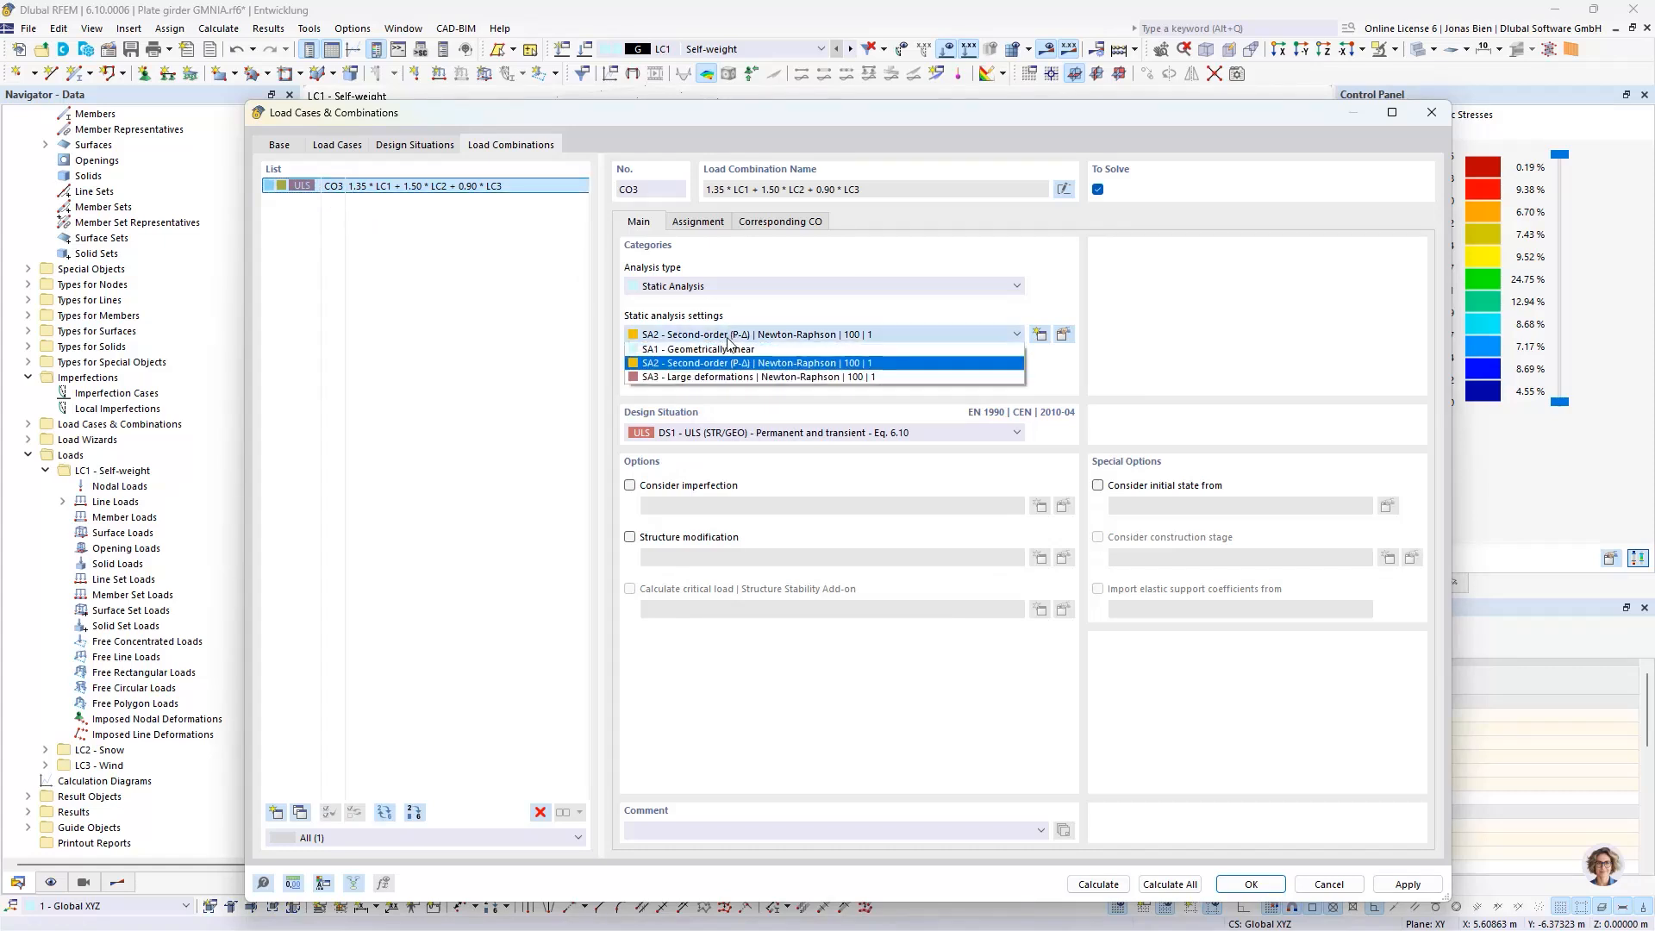
{"action": "left_click", "coordinate": [720, 350]}
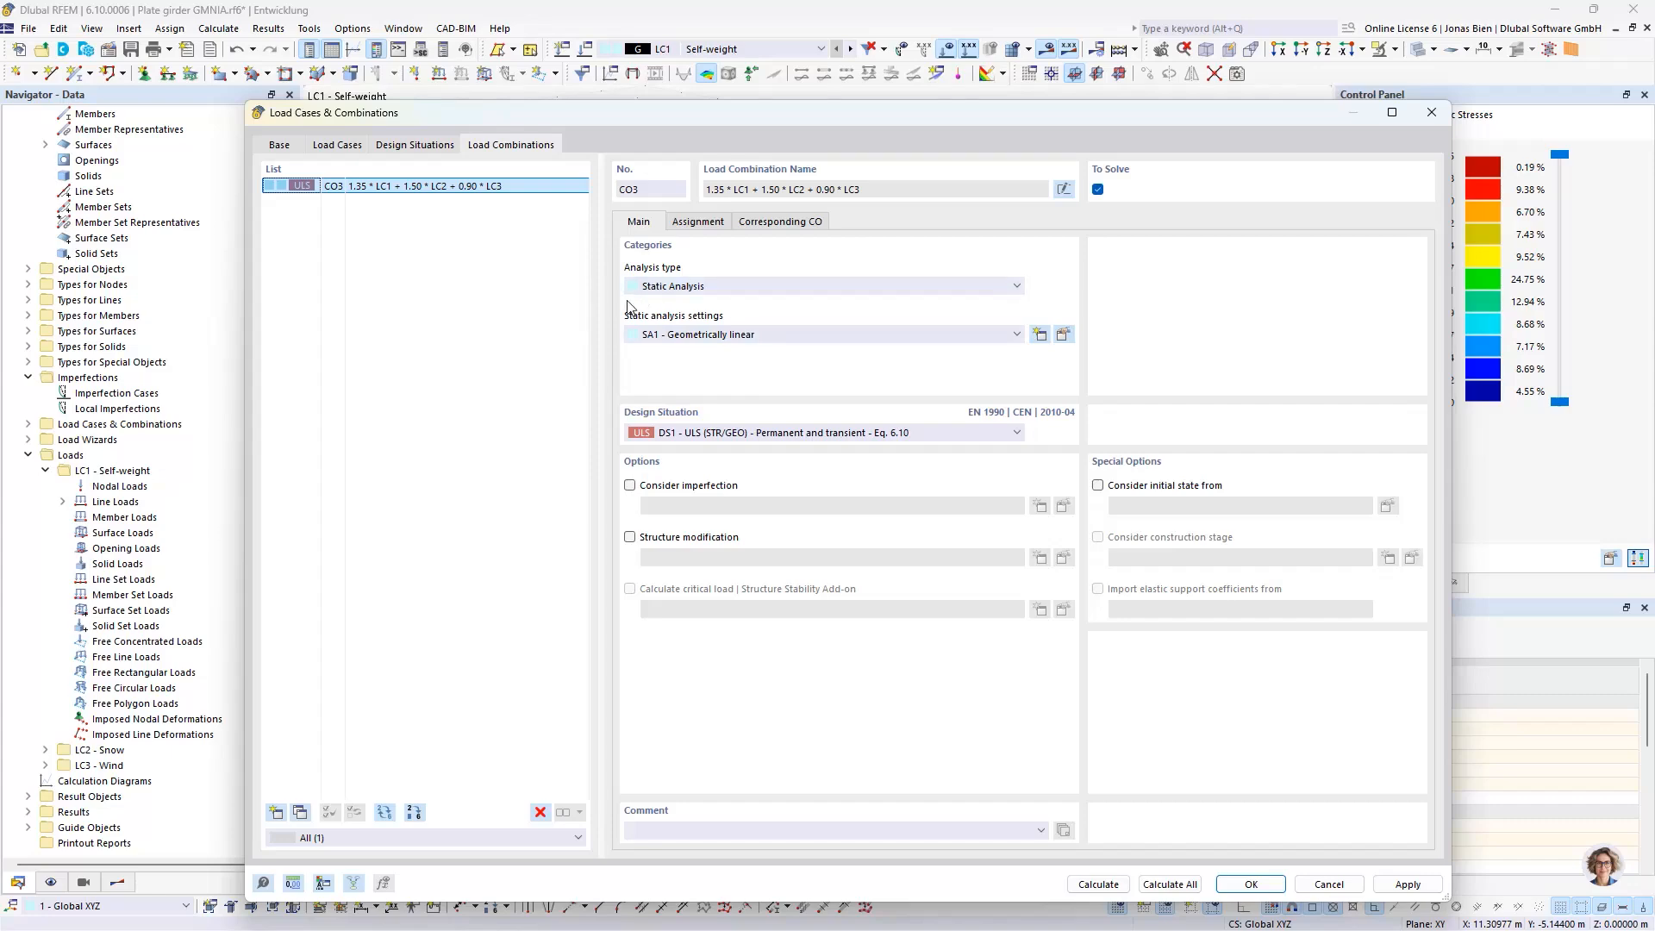
{"action": "key", "text": "Return"}
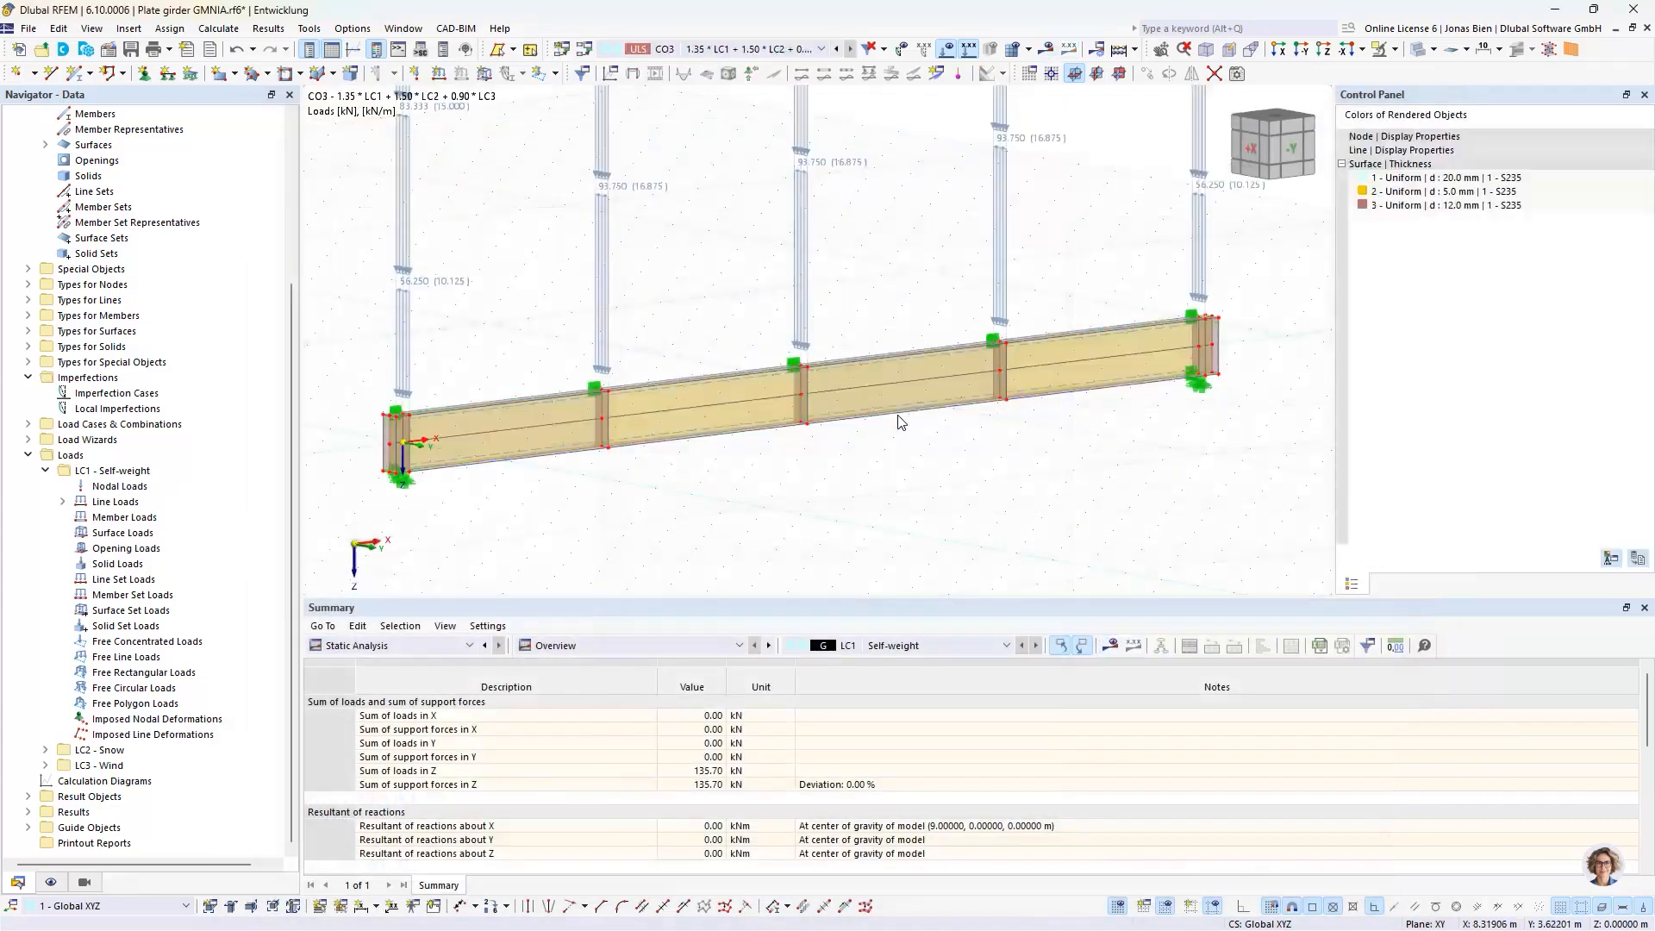
{"action": "middle_click_drag", "start_coordinate": [905, 531], "coordinate": [903, 528]}
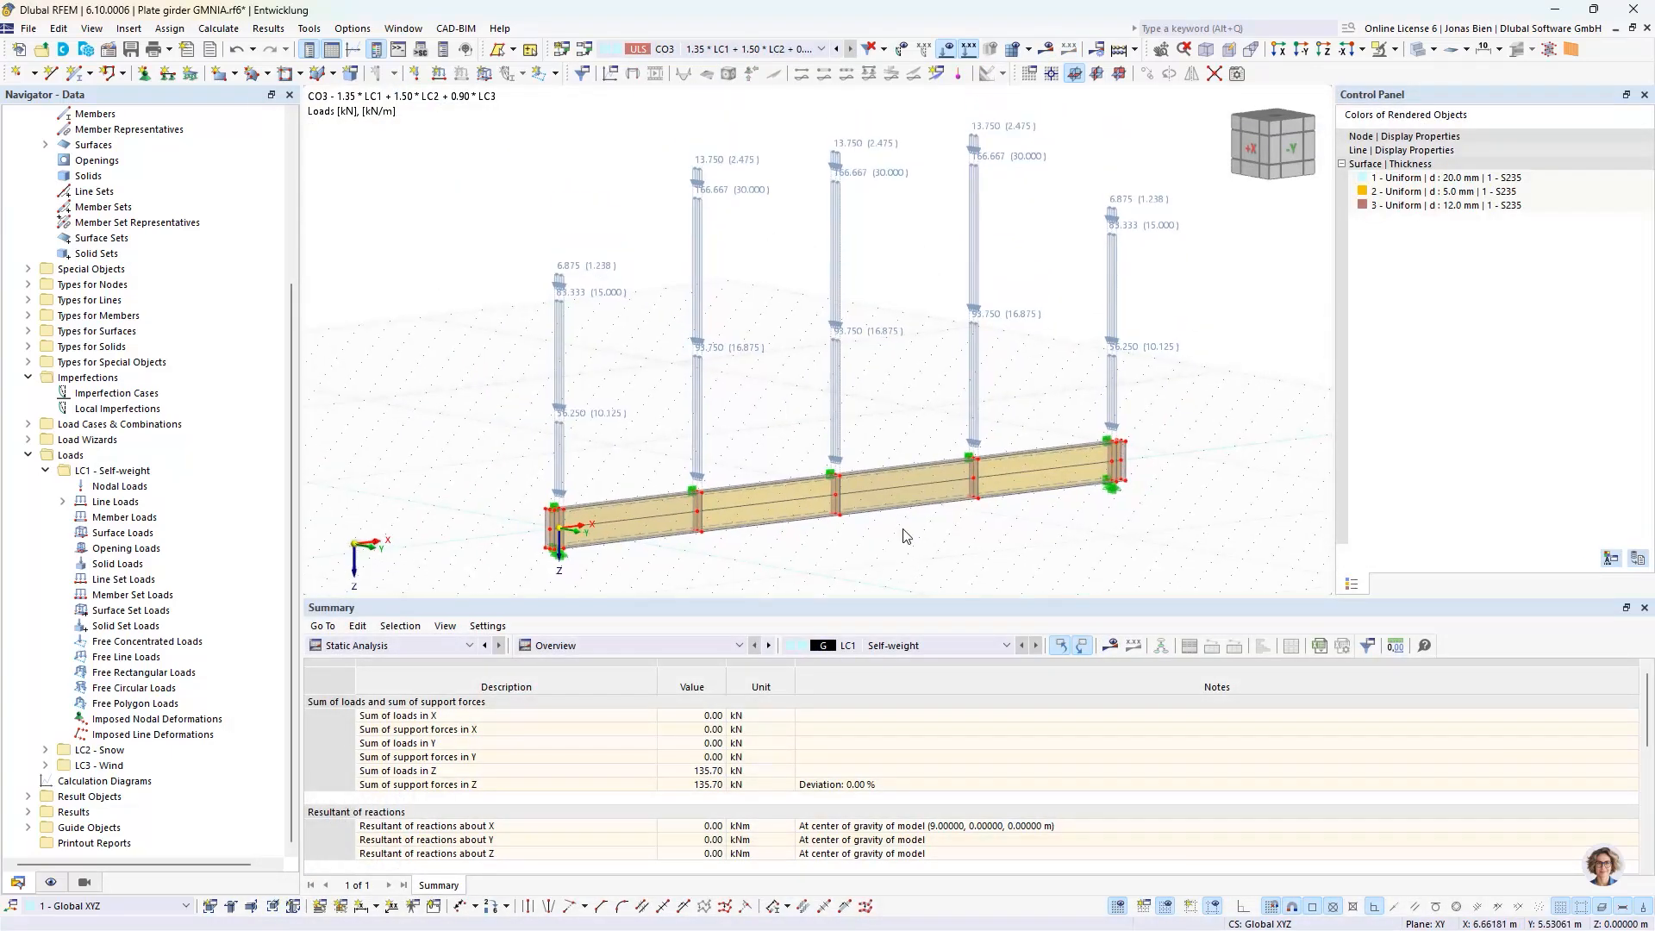
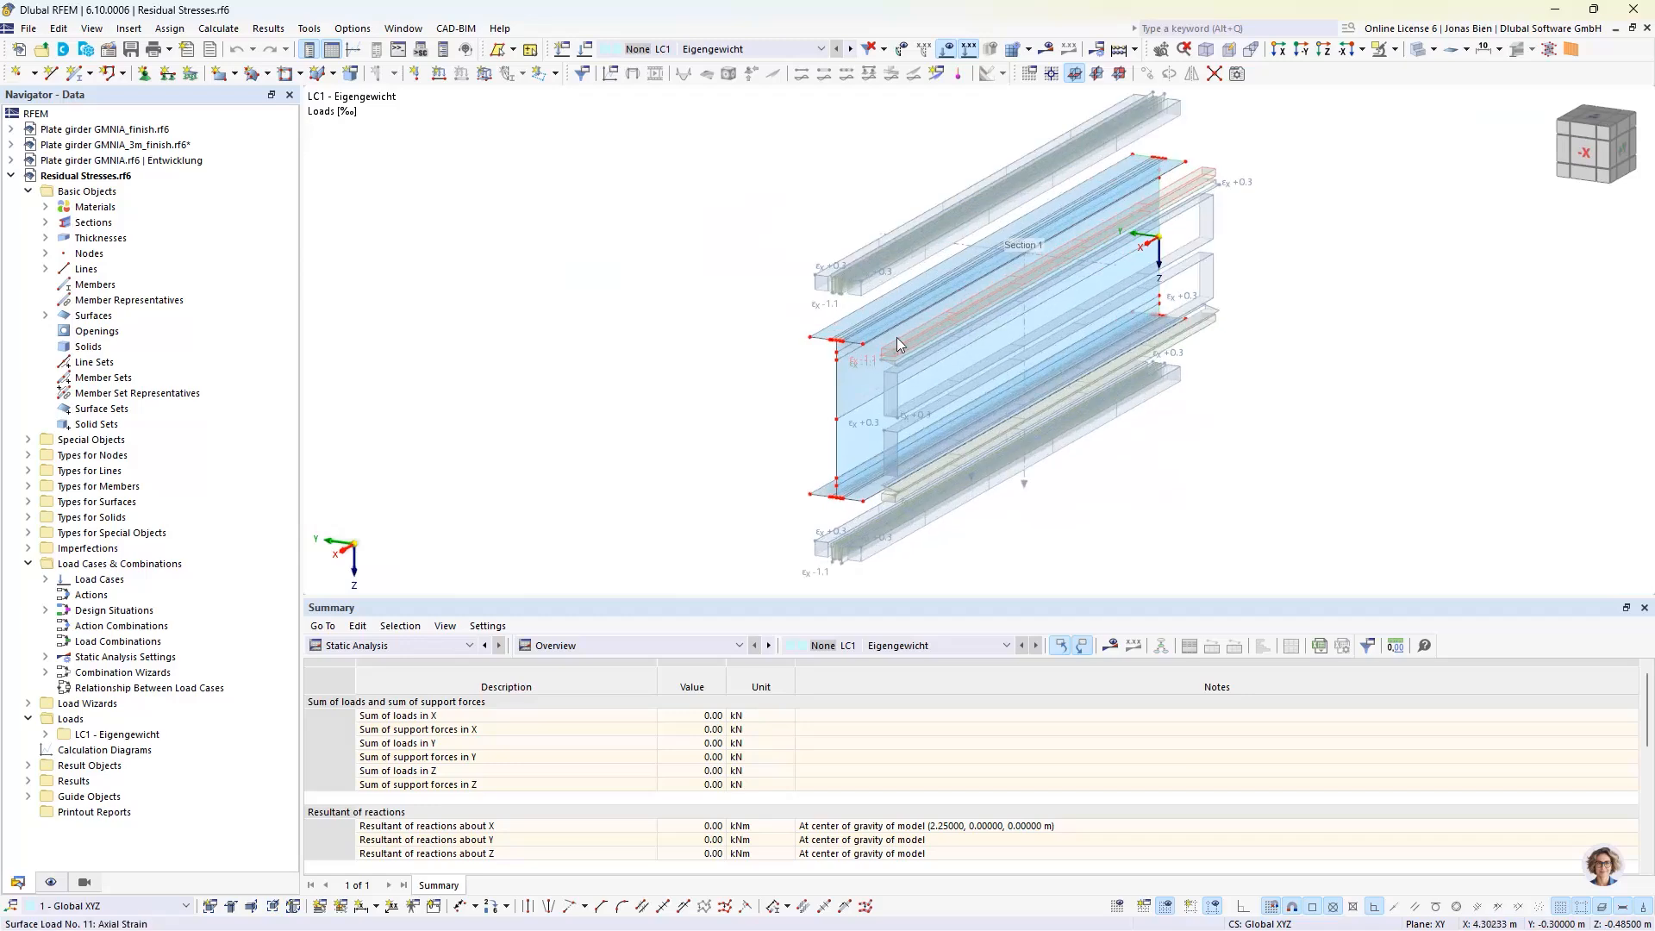
Step: Examine the strip surfaces of the flange and web and their axial strain loads in the Residual Stresses model
{"action": "mouse_move", "coordinate": [894, 348]}
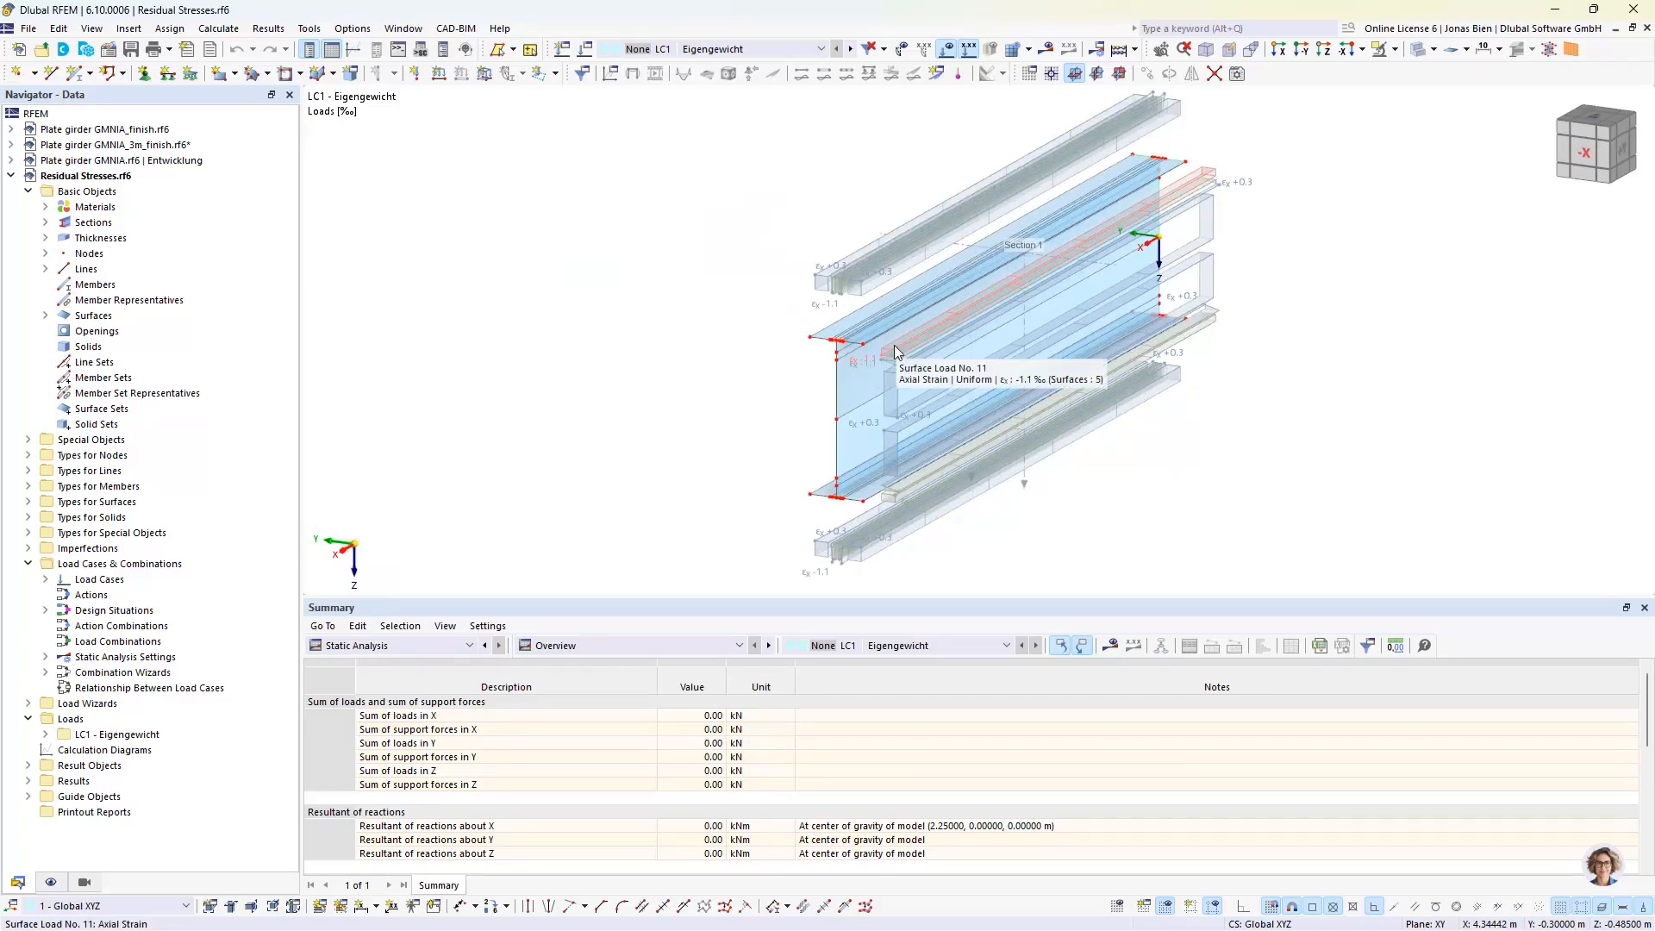
{"action": "scroll", "coordinate": [896, 352], "scroll_direction": "up", "scroll_amount": 5}
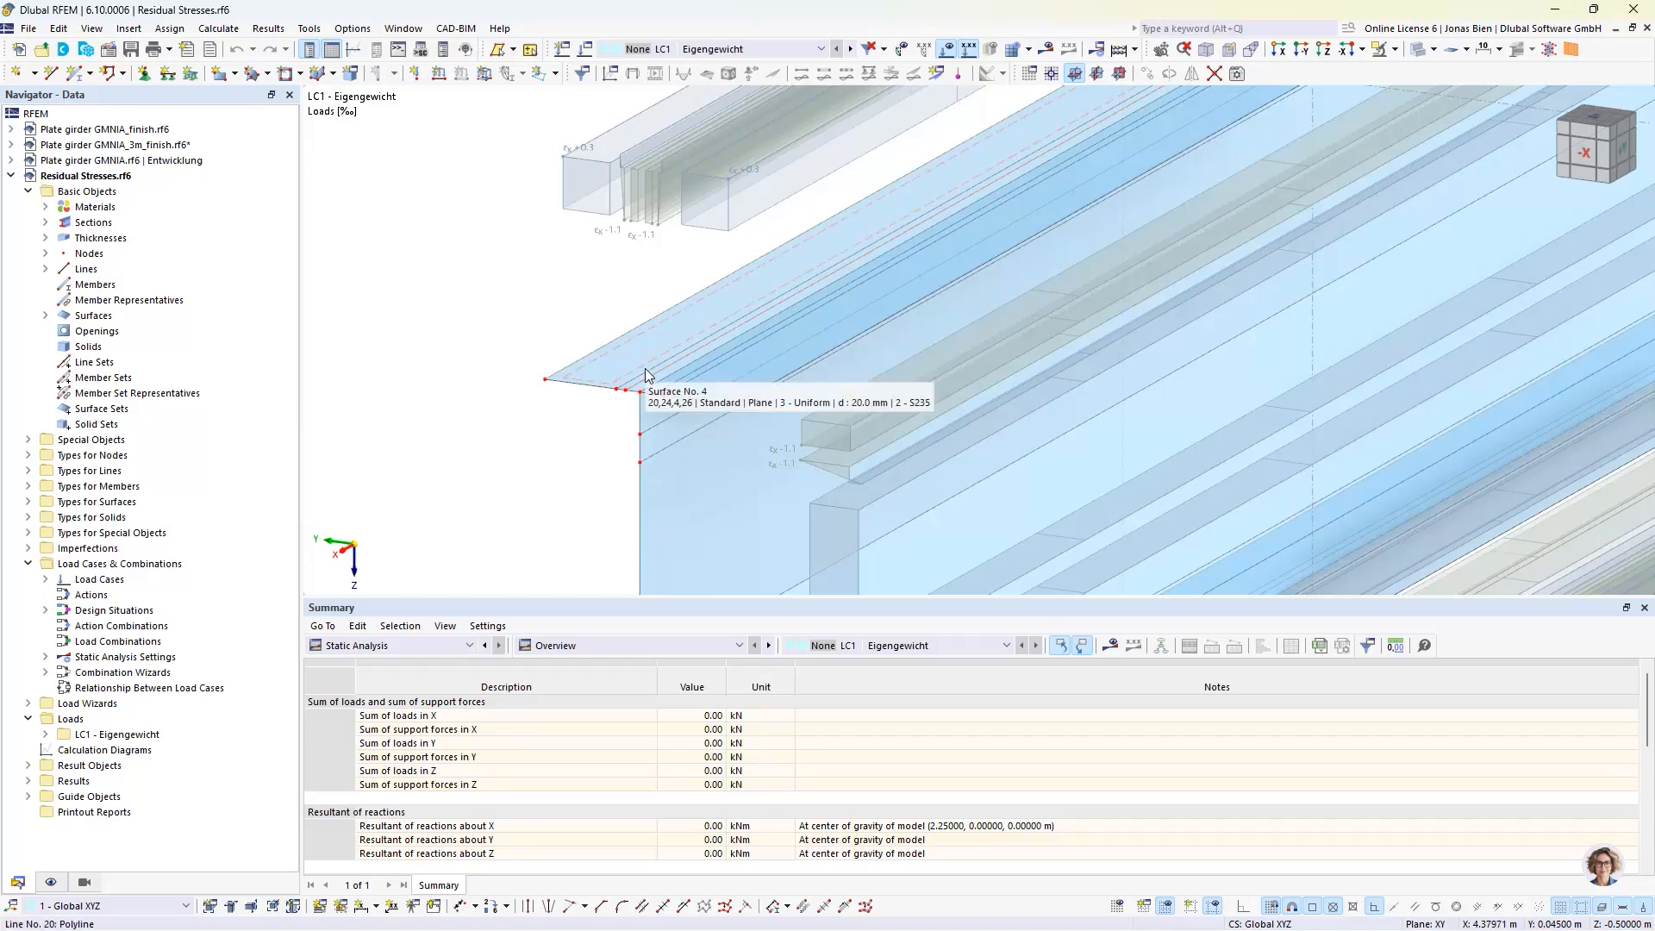
{"action": "scroll", "coordinate": [748, 322], "scroll_direction": "down", "scroll_amount": 1}
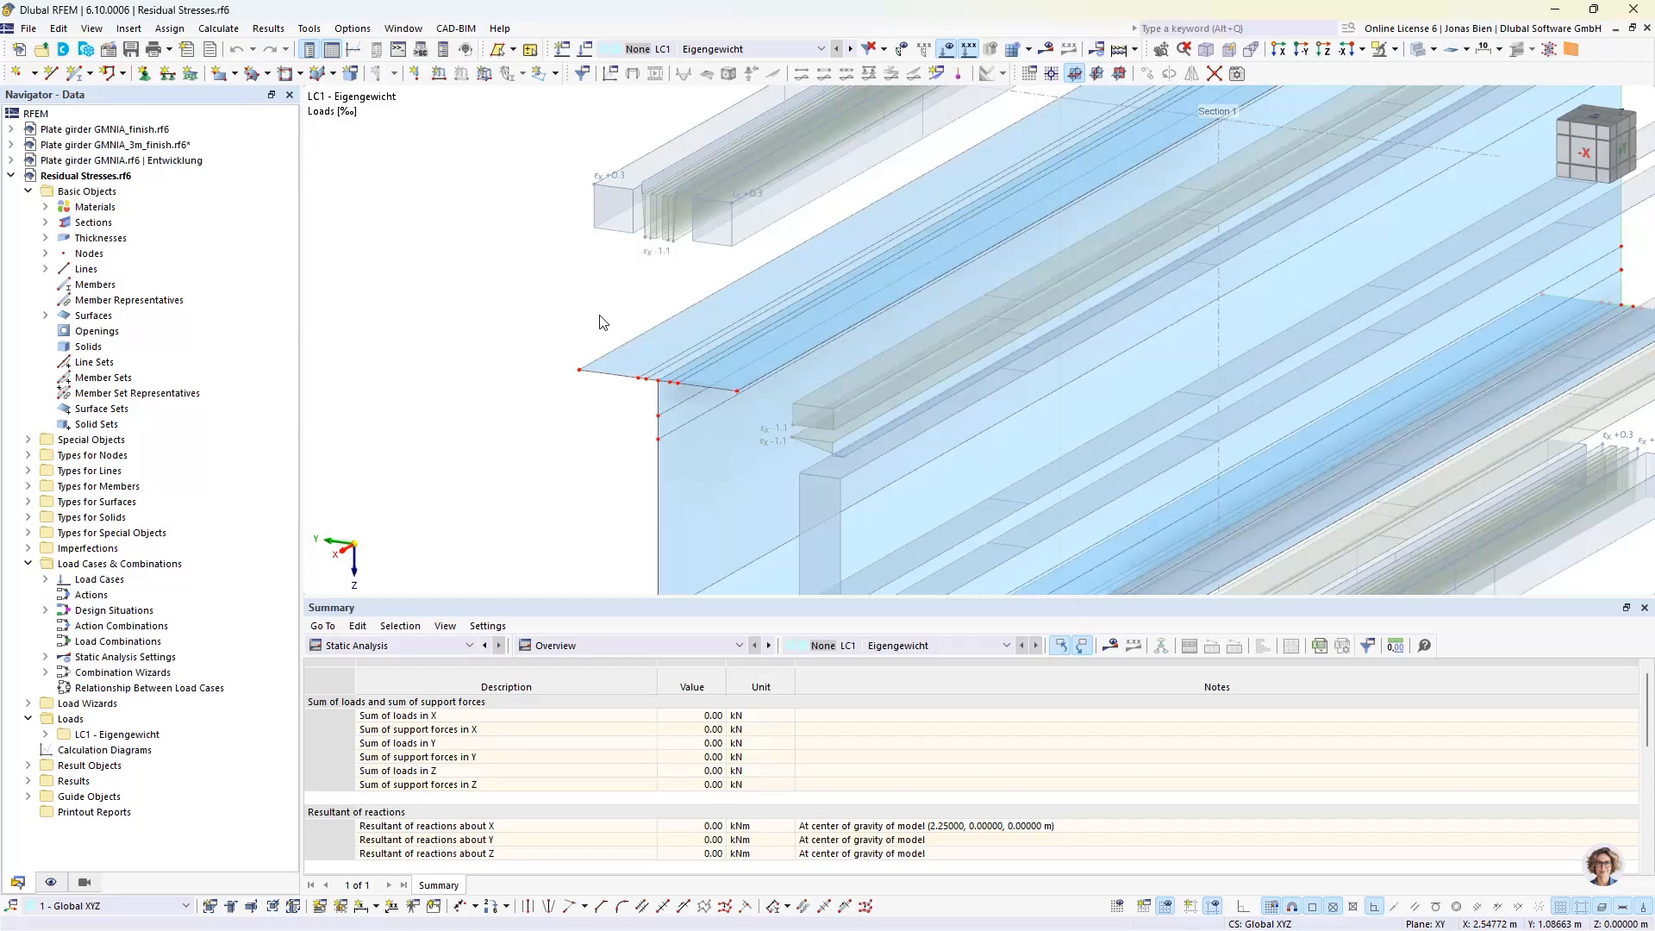
{"action": "scroll", "coordinate": [978, 323], "scroll_direction": "down", "scroll_amount": 1}
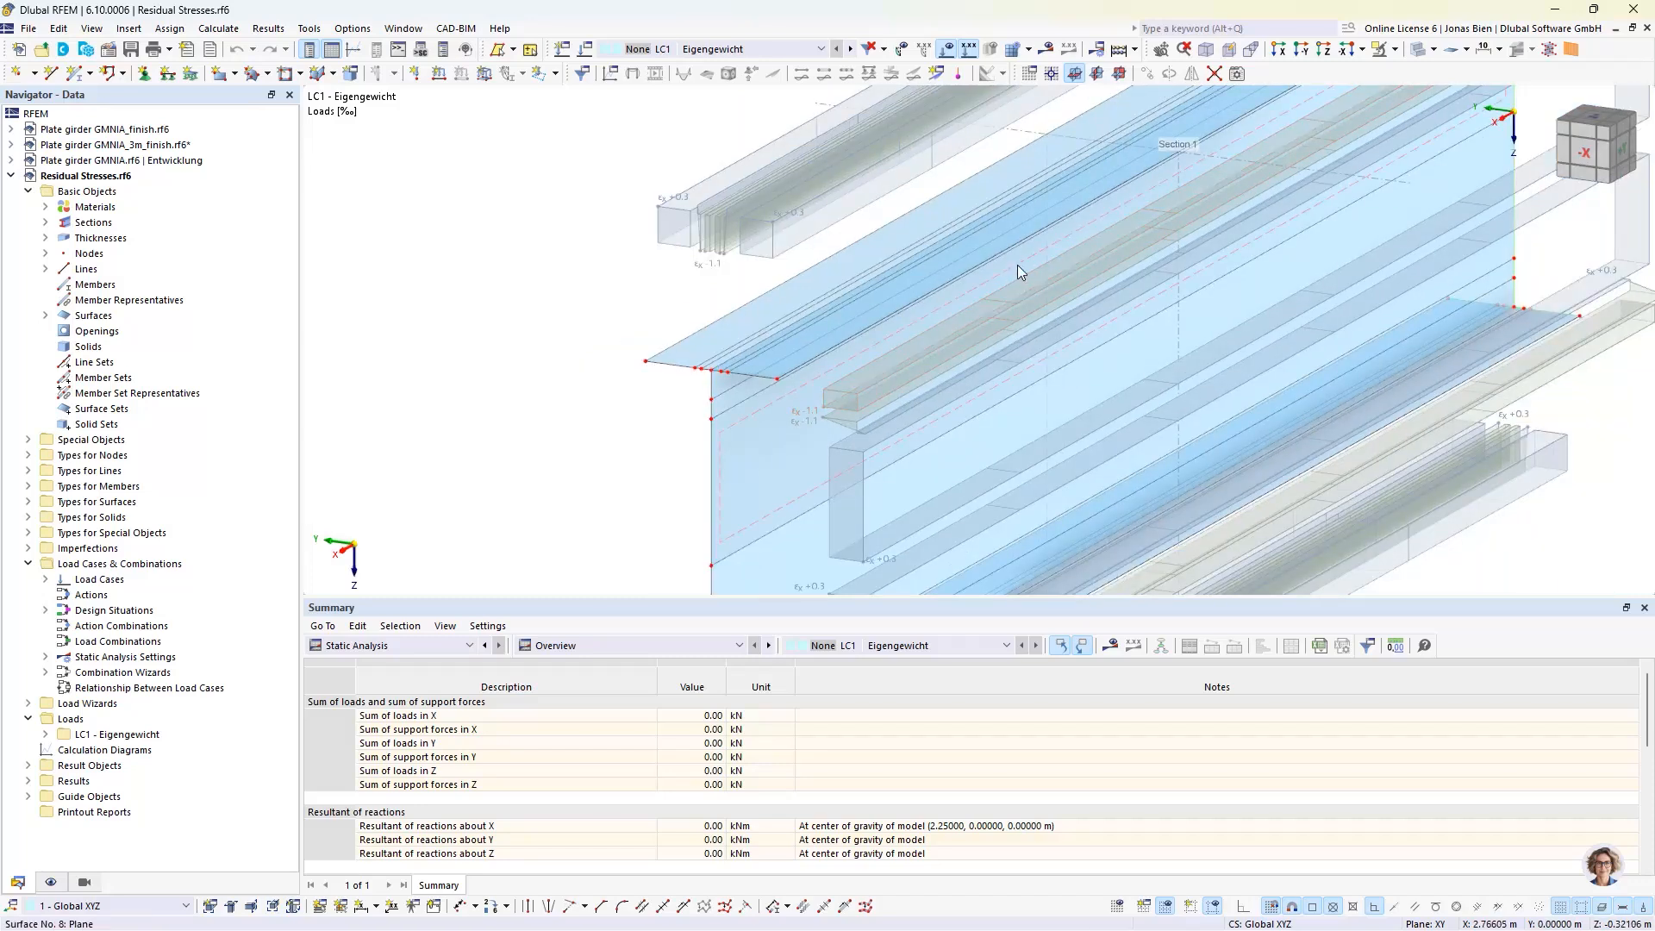
{"action": "mouse_move", "coordinate": [1013, 271]}
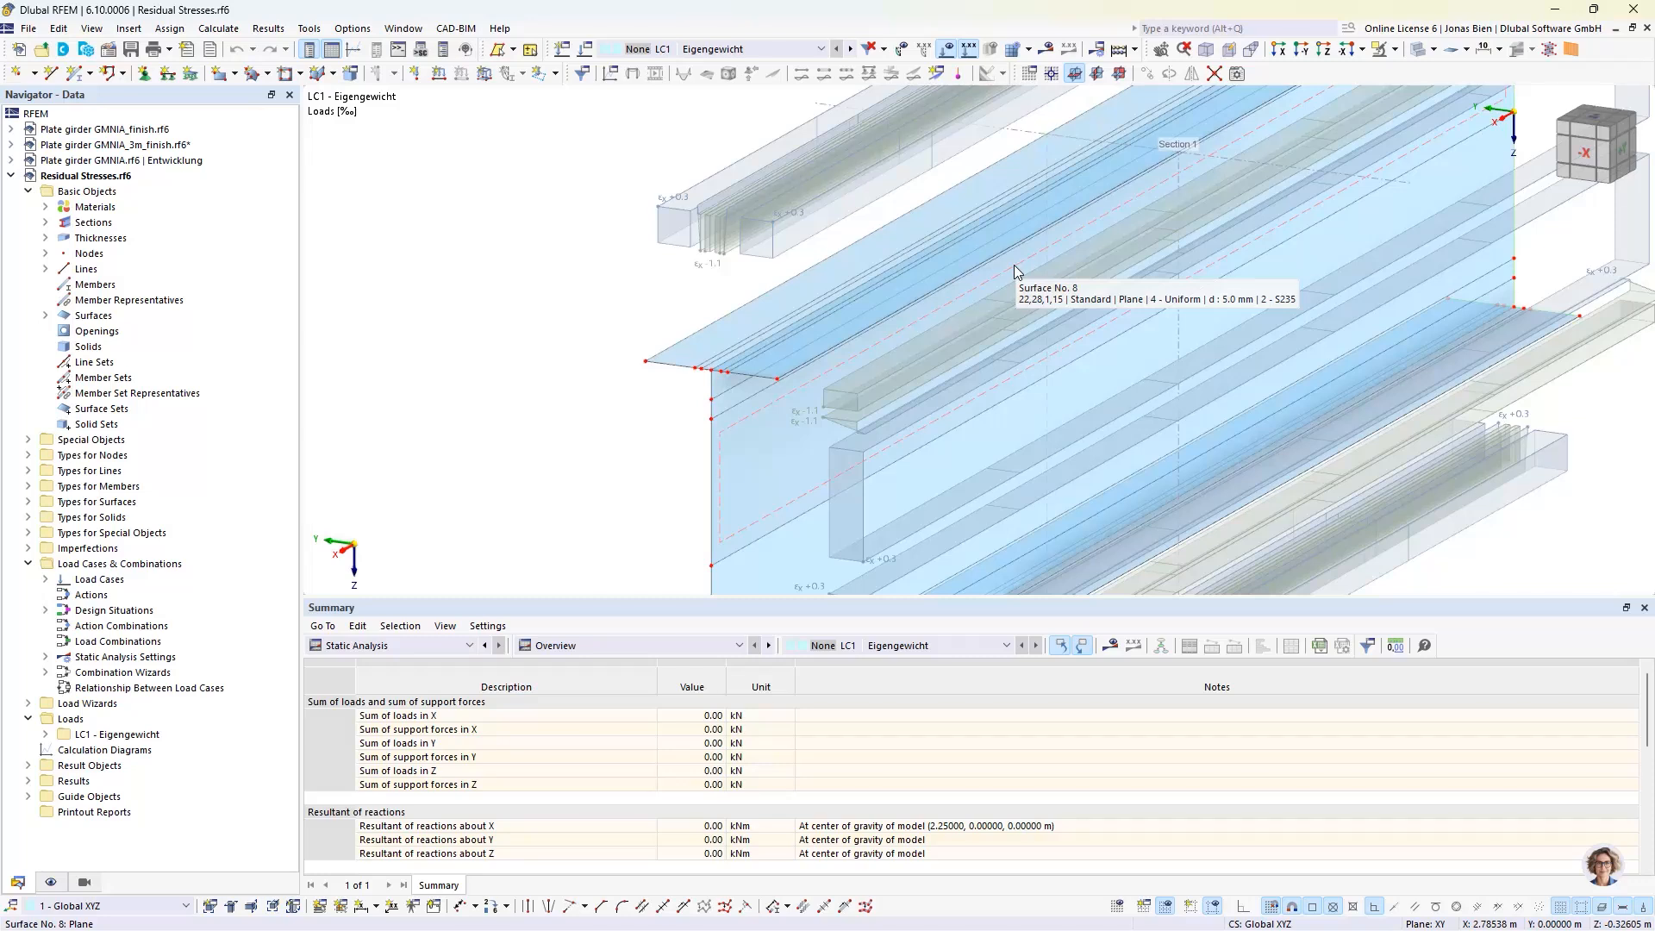
{"action": "mouse_move", "coordinate": [866, 291]}
{"action": "middle_mouse_down", "text": "ctrl"}
{"action": "mouse_move", "coordinate": [894, 266]}
{"action": "mouse_move", "coordinate": [845, 282]}
{"action": "middle_mouse_up", "text": "ctrl"}
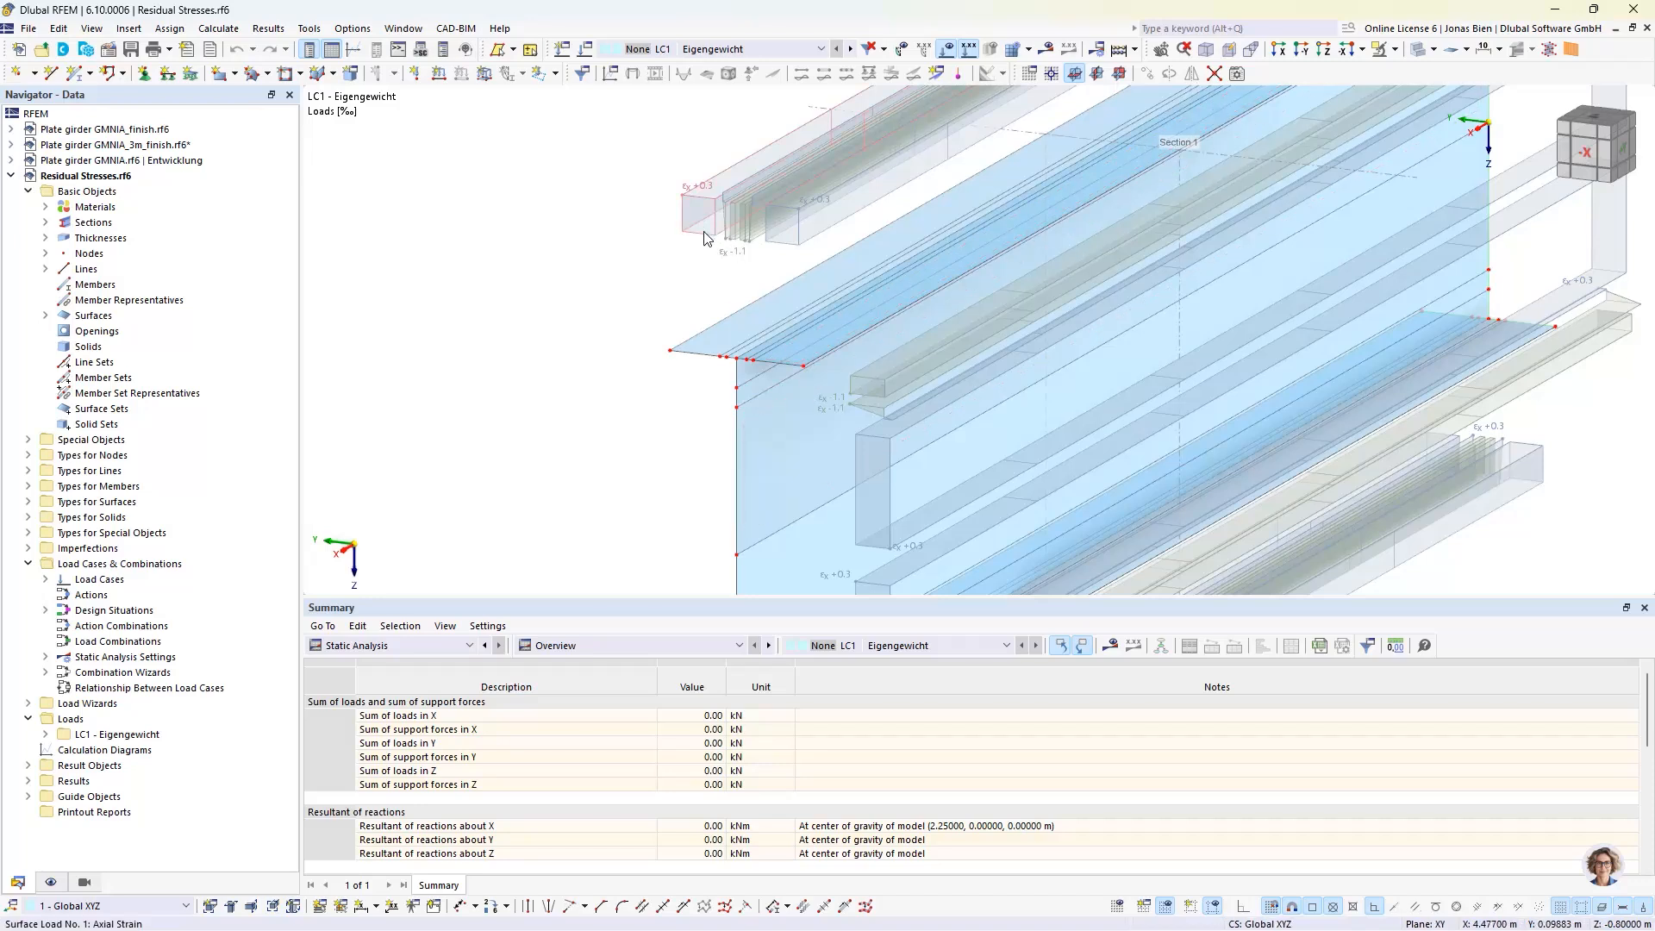
Step: Open the surface load on upper flange surface 4 and check its load type and load distribution options
{"action": "mouse_move", "coordinate": [704, 238]}
{"action": "double_click", "coordinate": [704, 237]}
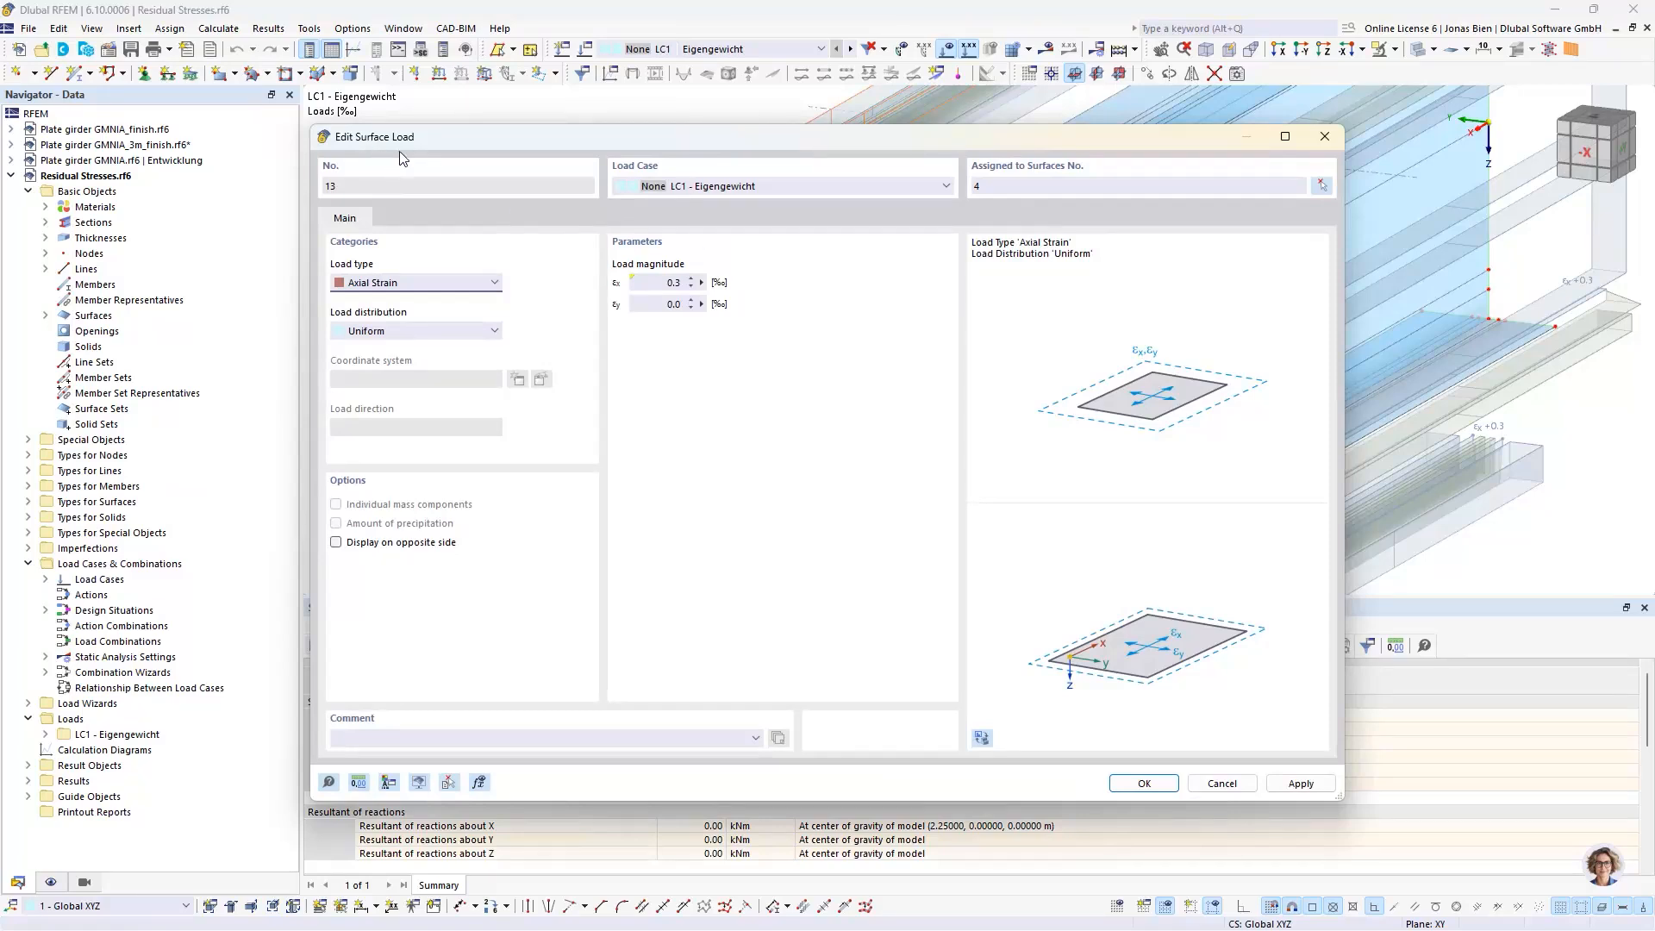
{"action": "left_click", "coordinate": [399, 282]}
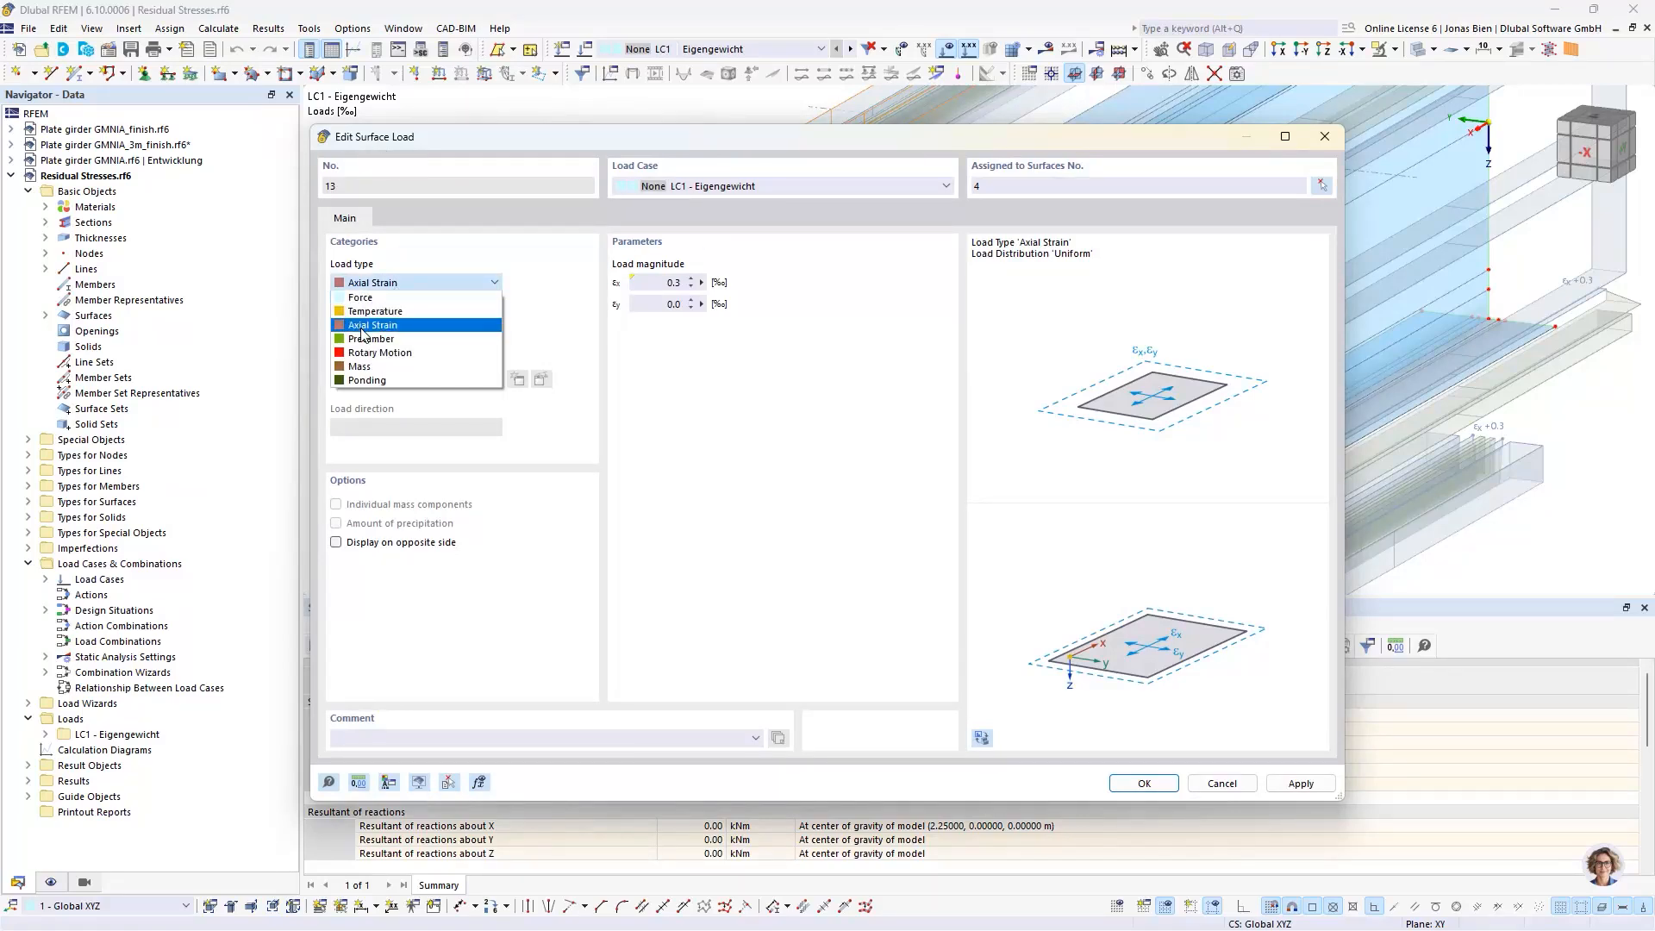
{"action": "left_click", "coordinate": [412, 282]}
{"action": "left_click", "coordinate": [398, 331]}
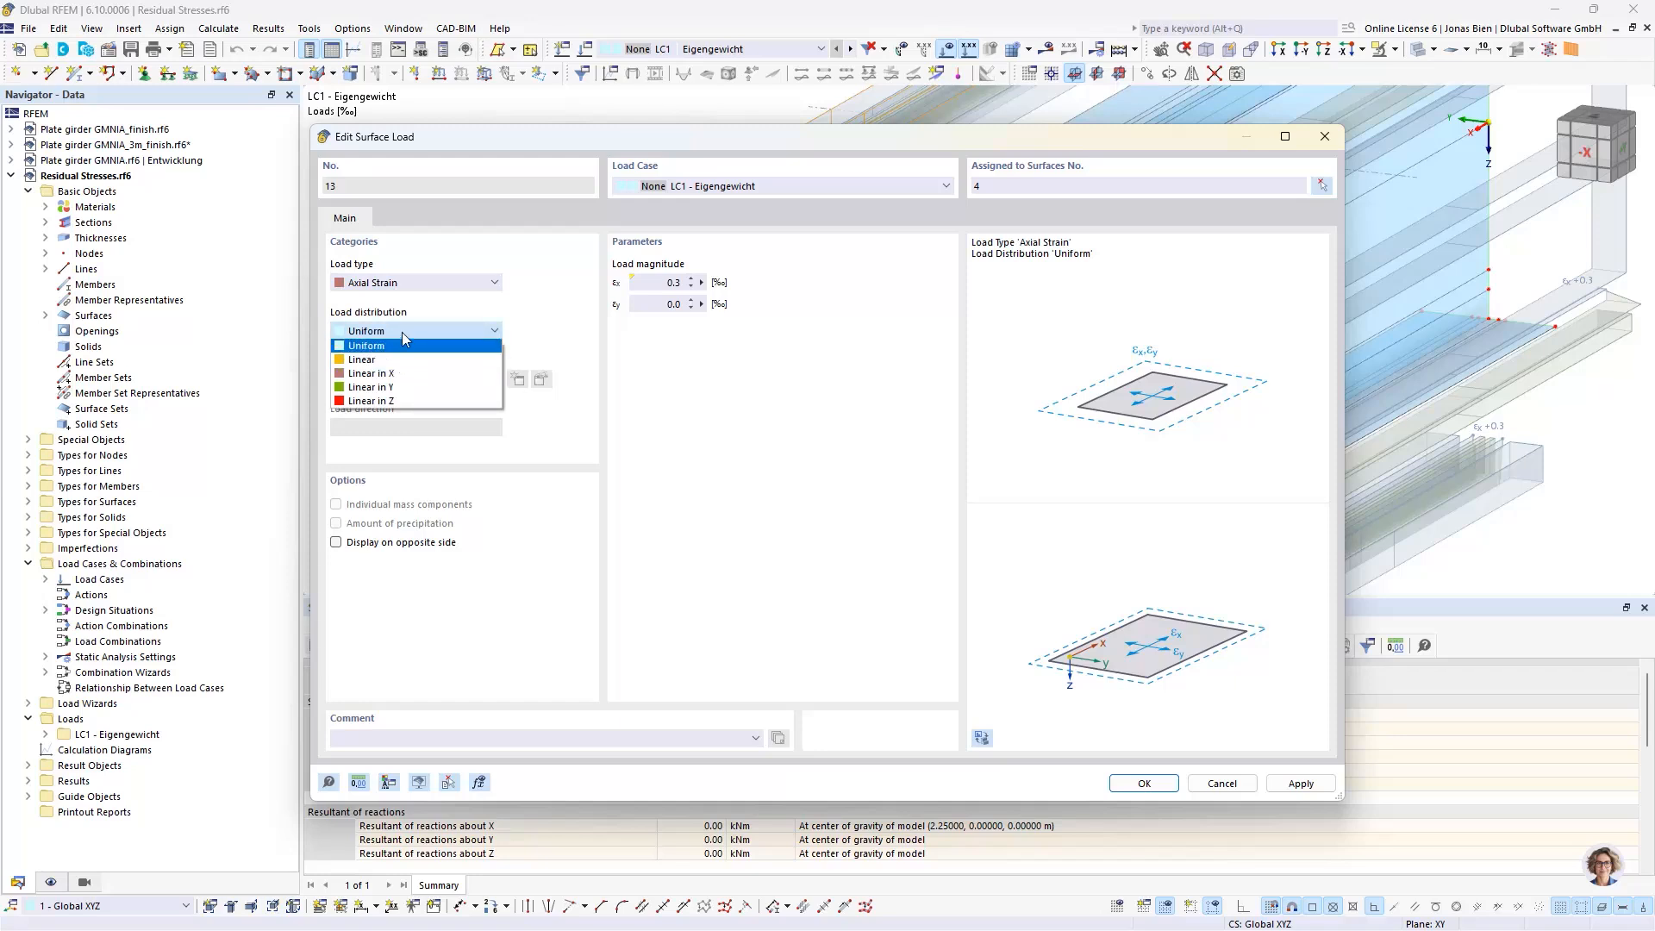
{"action": "left_click", "coordinate": [405, 345]}
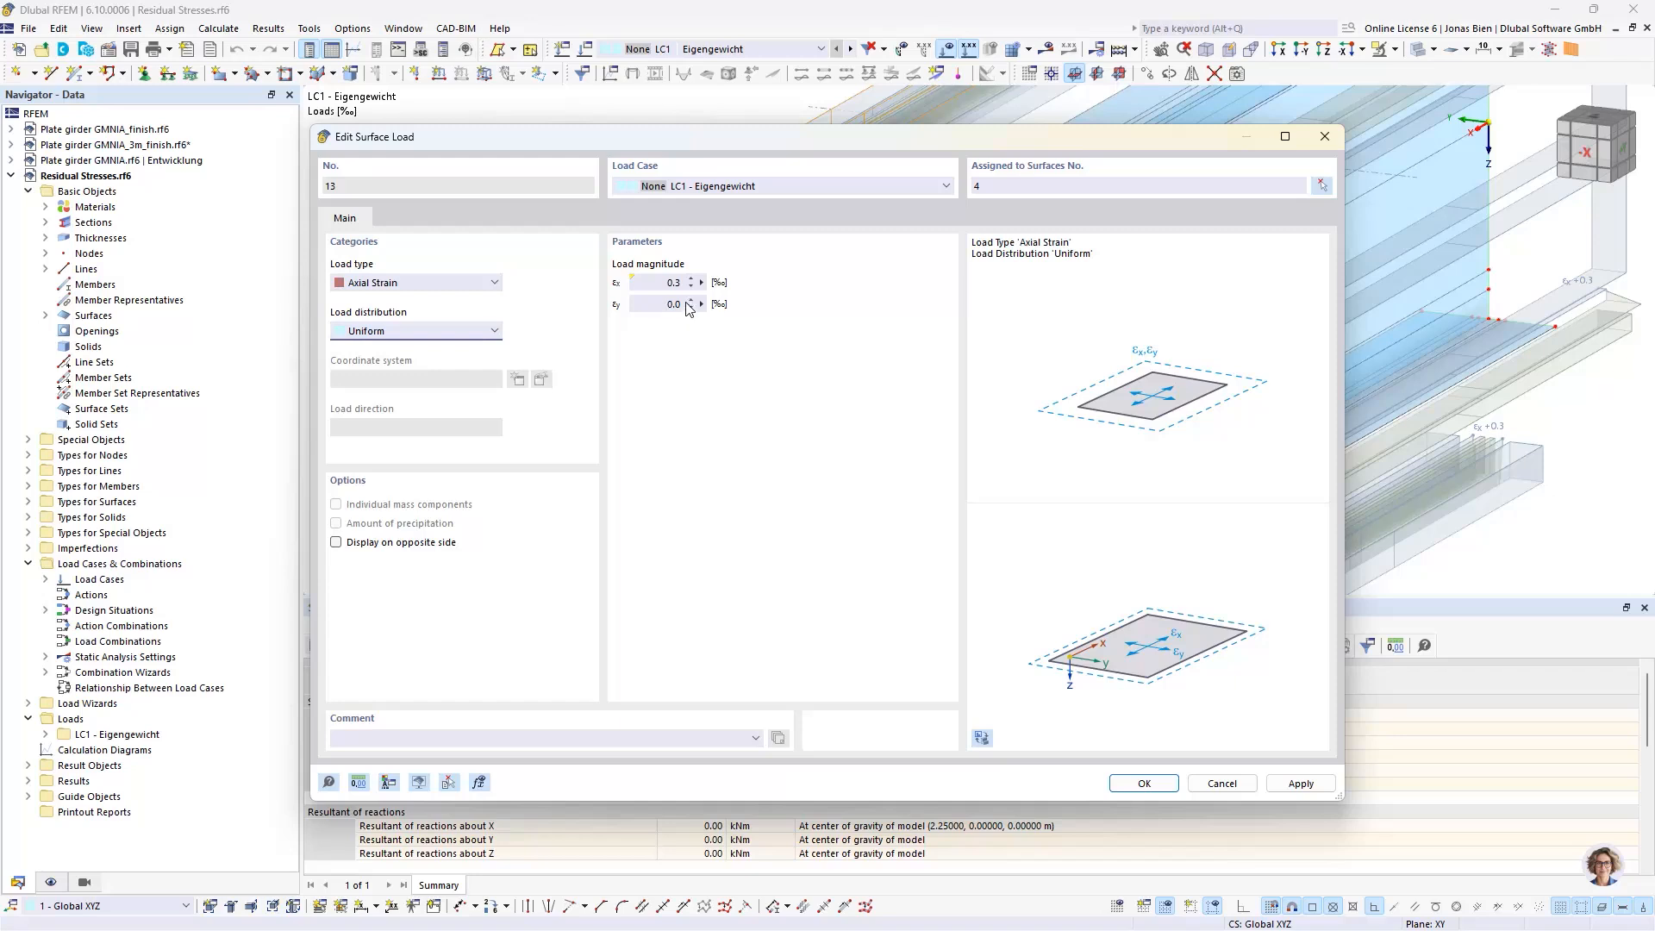
{"action": "left_click_drag", "start_coordinate": [779, 136], "coordinate": [774, 304]}
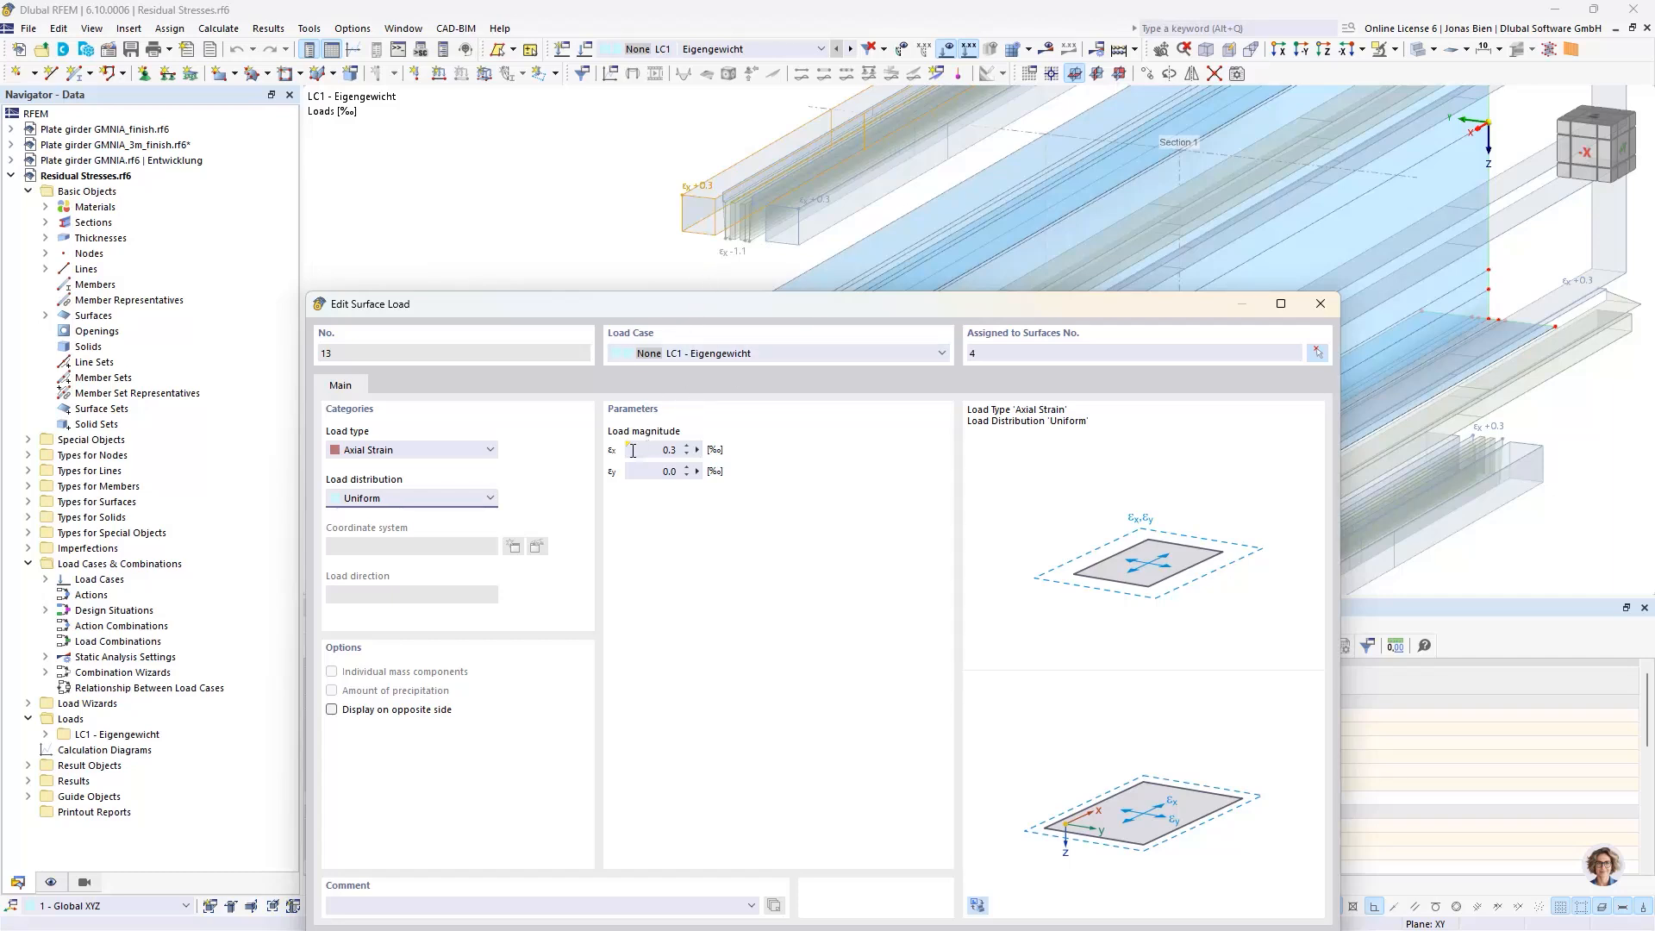
Step: Inspect the formula behind the εx strain of the surface 4 load, and close the load without applying changes
{"action": "left_click", "coordinate": [698, 450]}
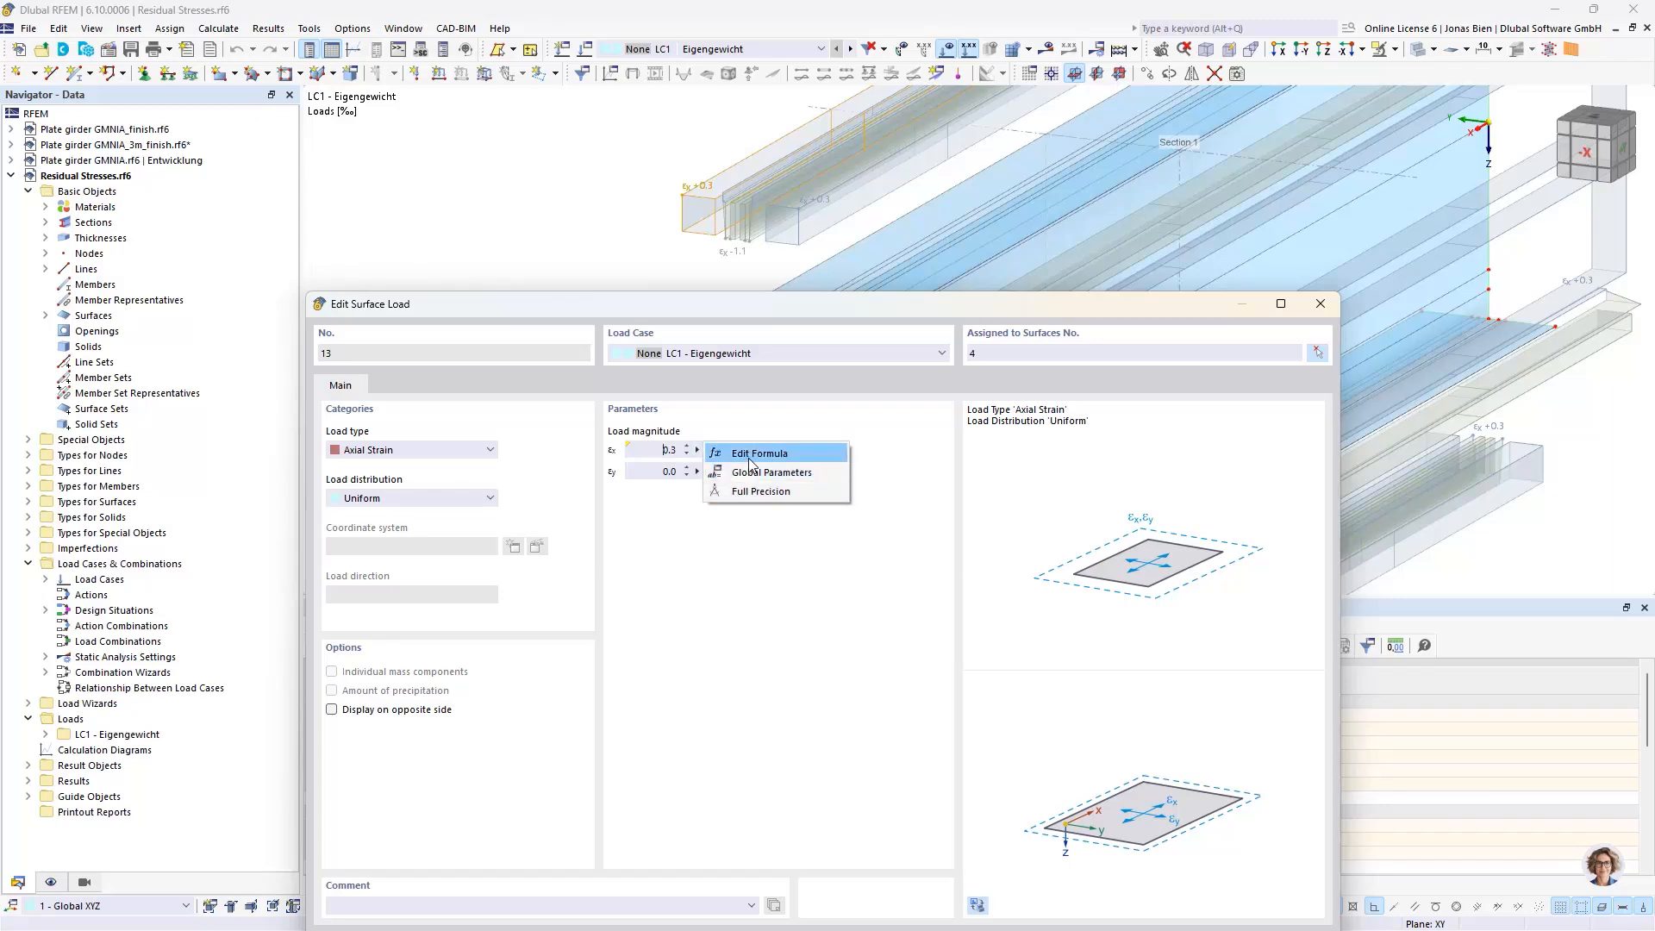
{"action": "left_click", "coordinate": [752, 455]}
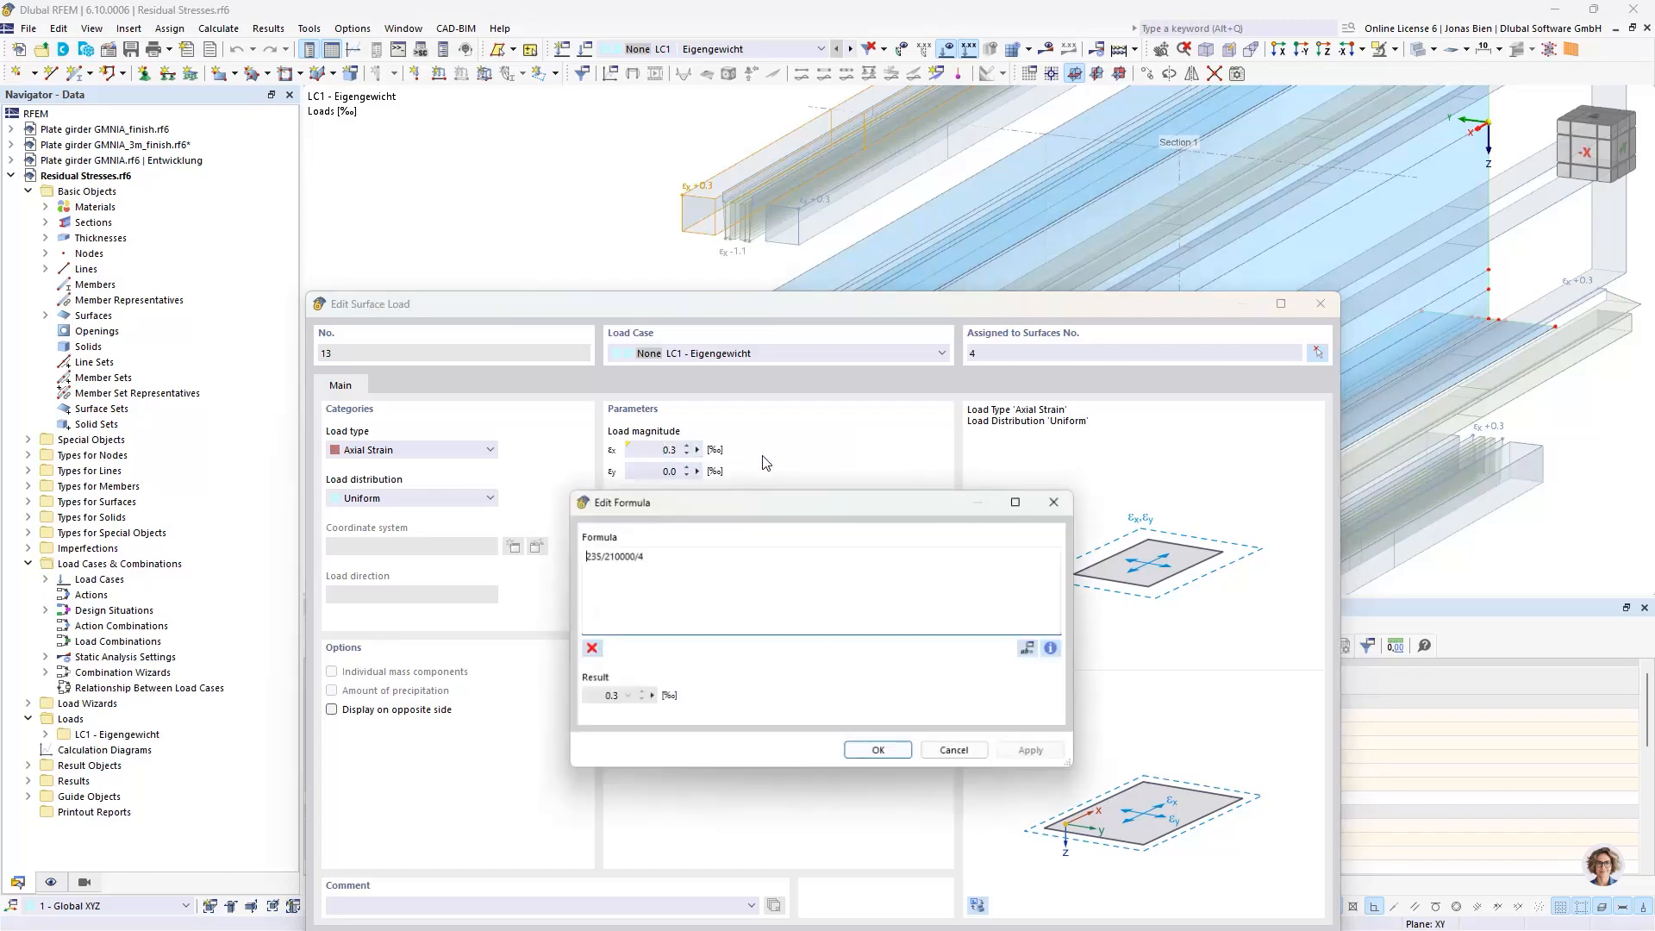
{"action": "left_click_drag", "start_coordinate": [581, 554], "coordinate": [601, 554]}
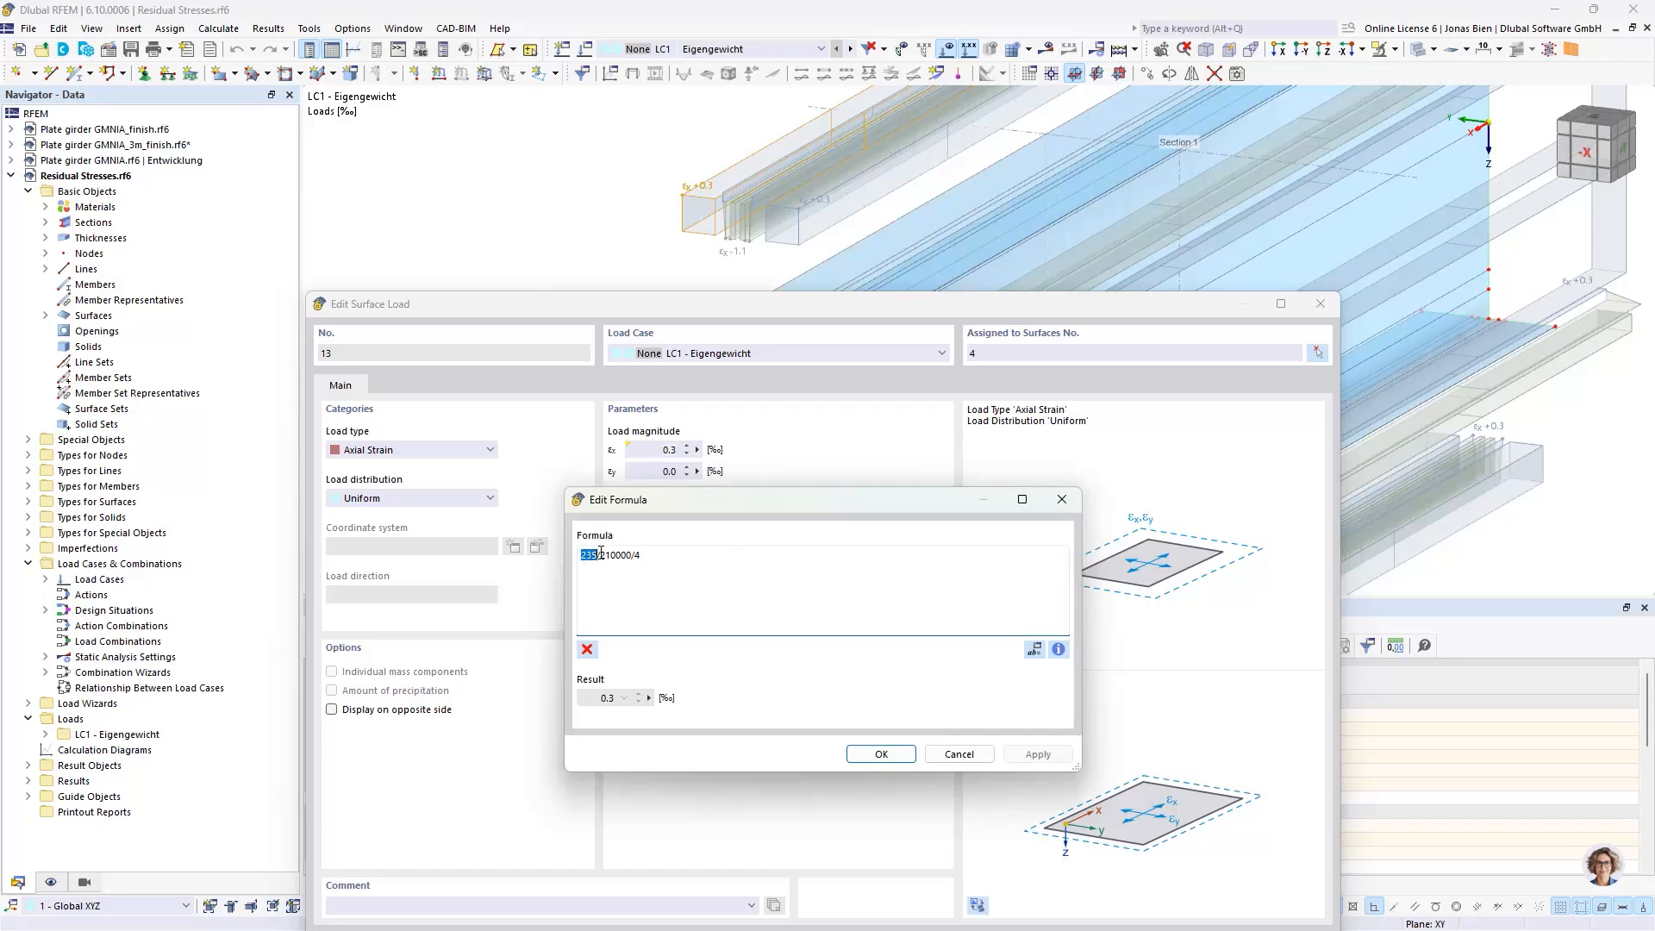
{"action": "double_click", "coordinate": [619, 554]}
{"action": "double_click", "coordinate": [636, 554]}
{"action": "left_click", "coordinate": [957, 755]}
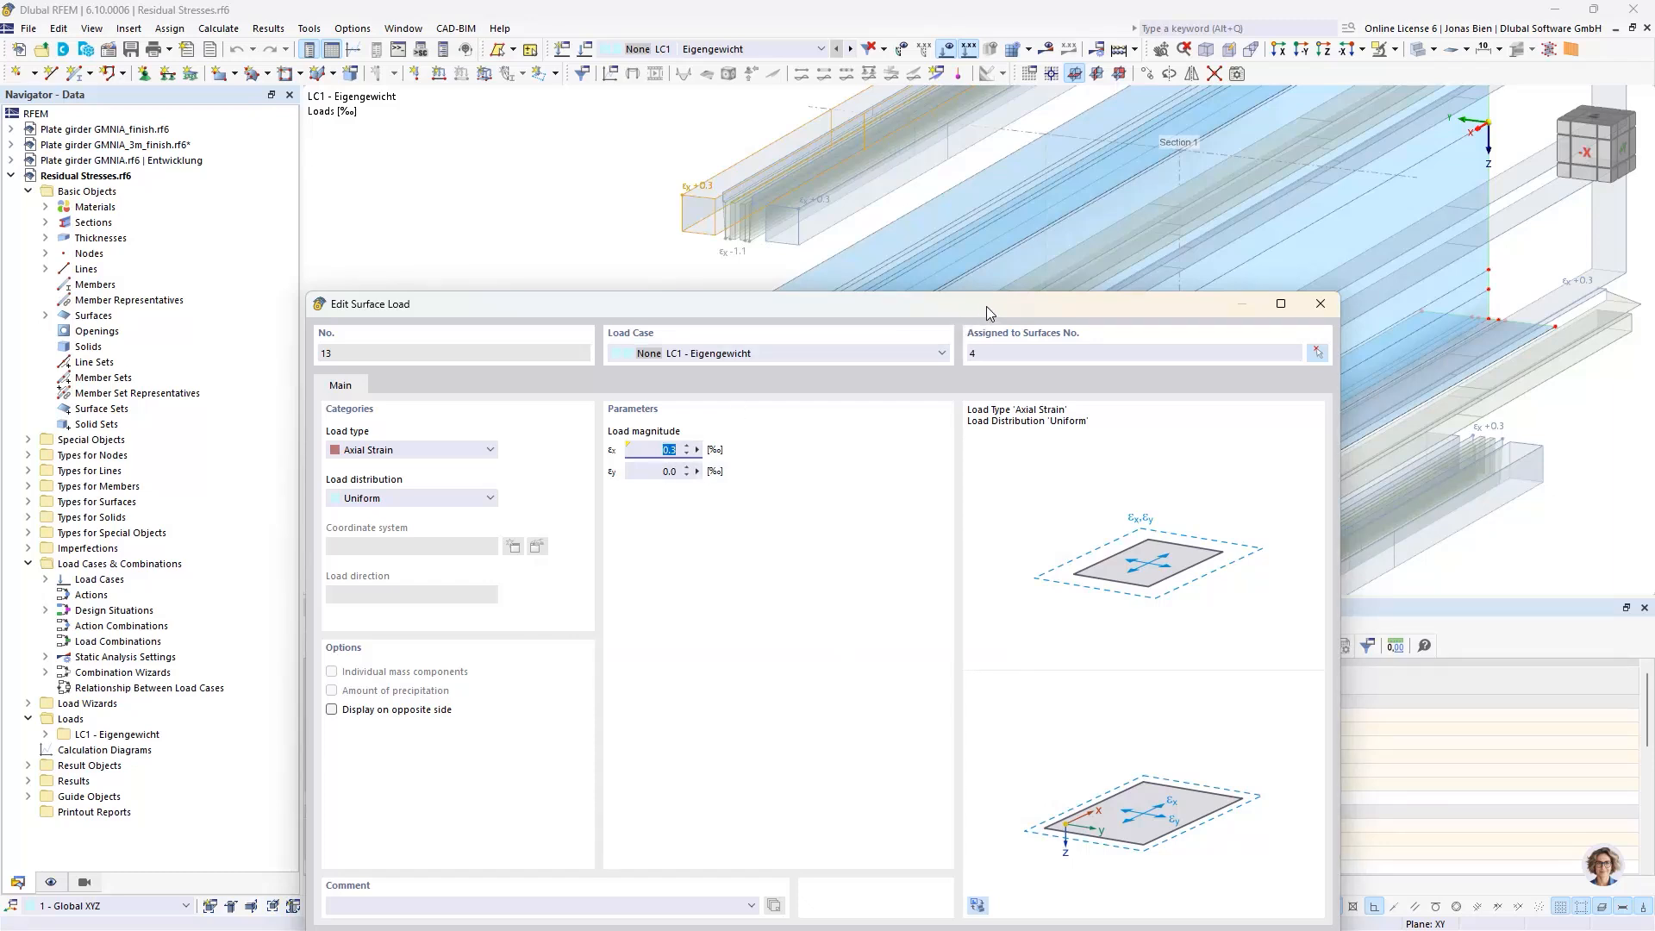
{"action": "left_click_drag", "start_coordinate": [678, 301], "coordinate": [676, 348]}
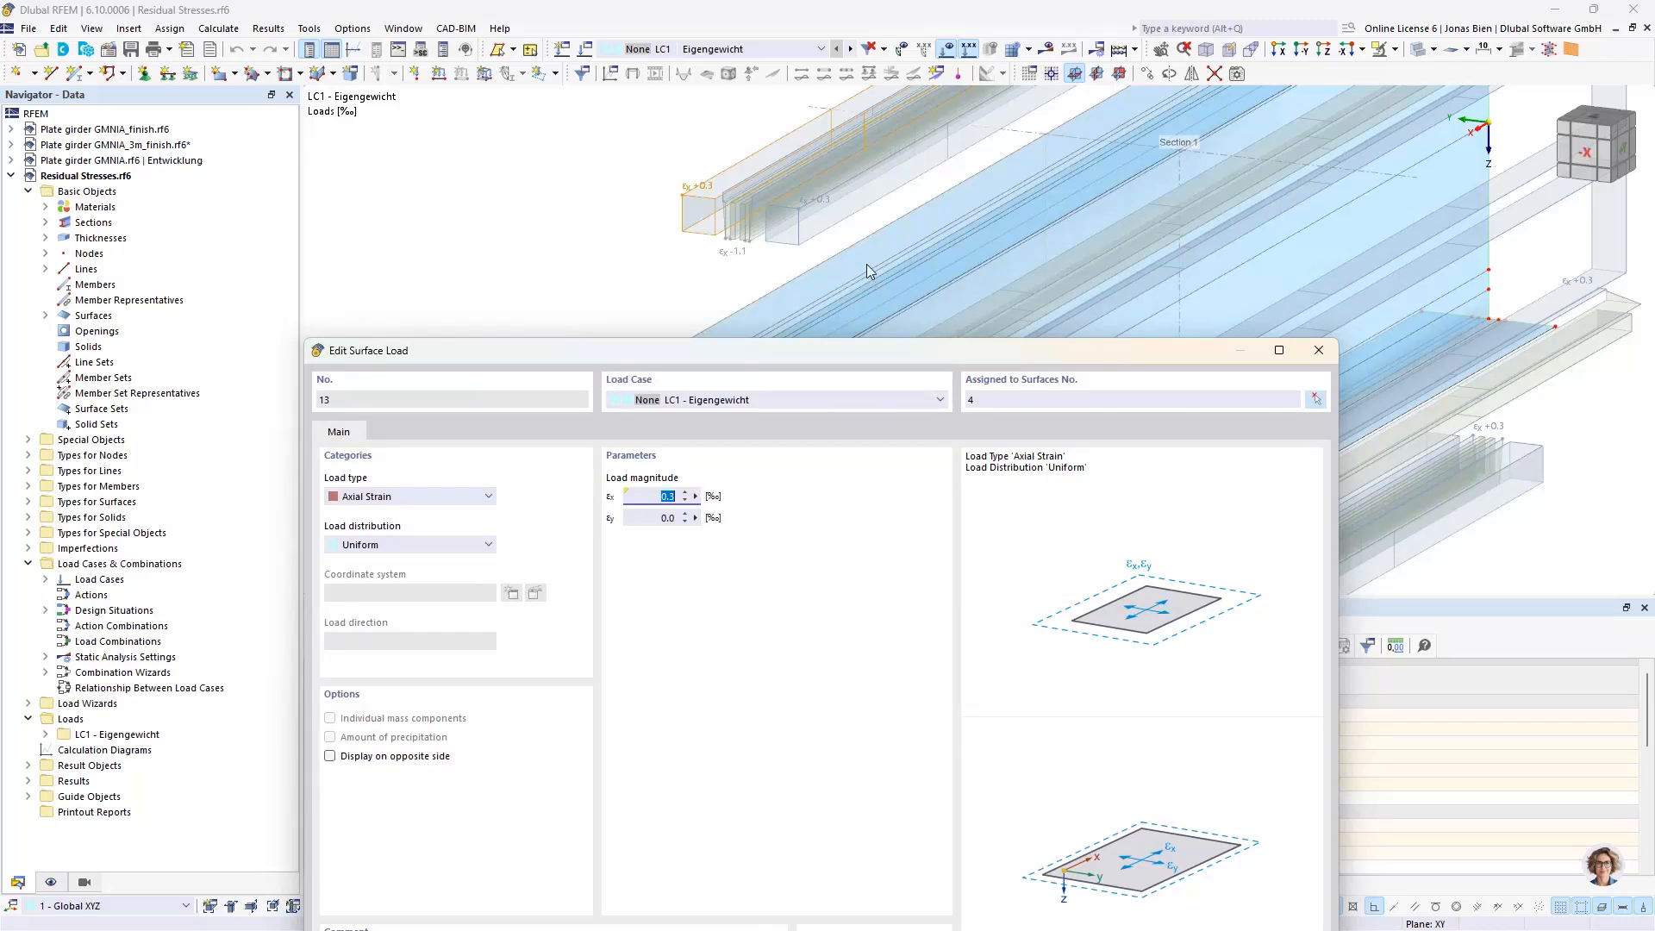
{"action": "left_click", "coordinate": [1318, 352]}
{"action": "left_click", "coordinate": [892, 758]}
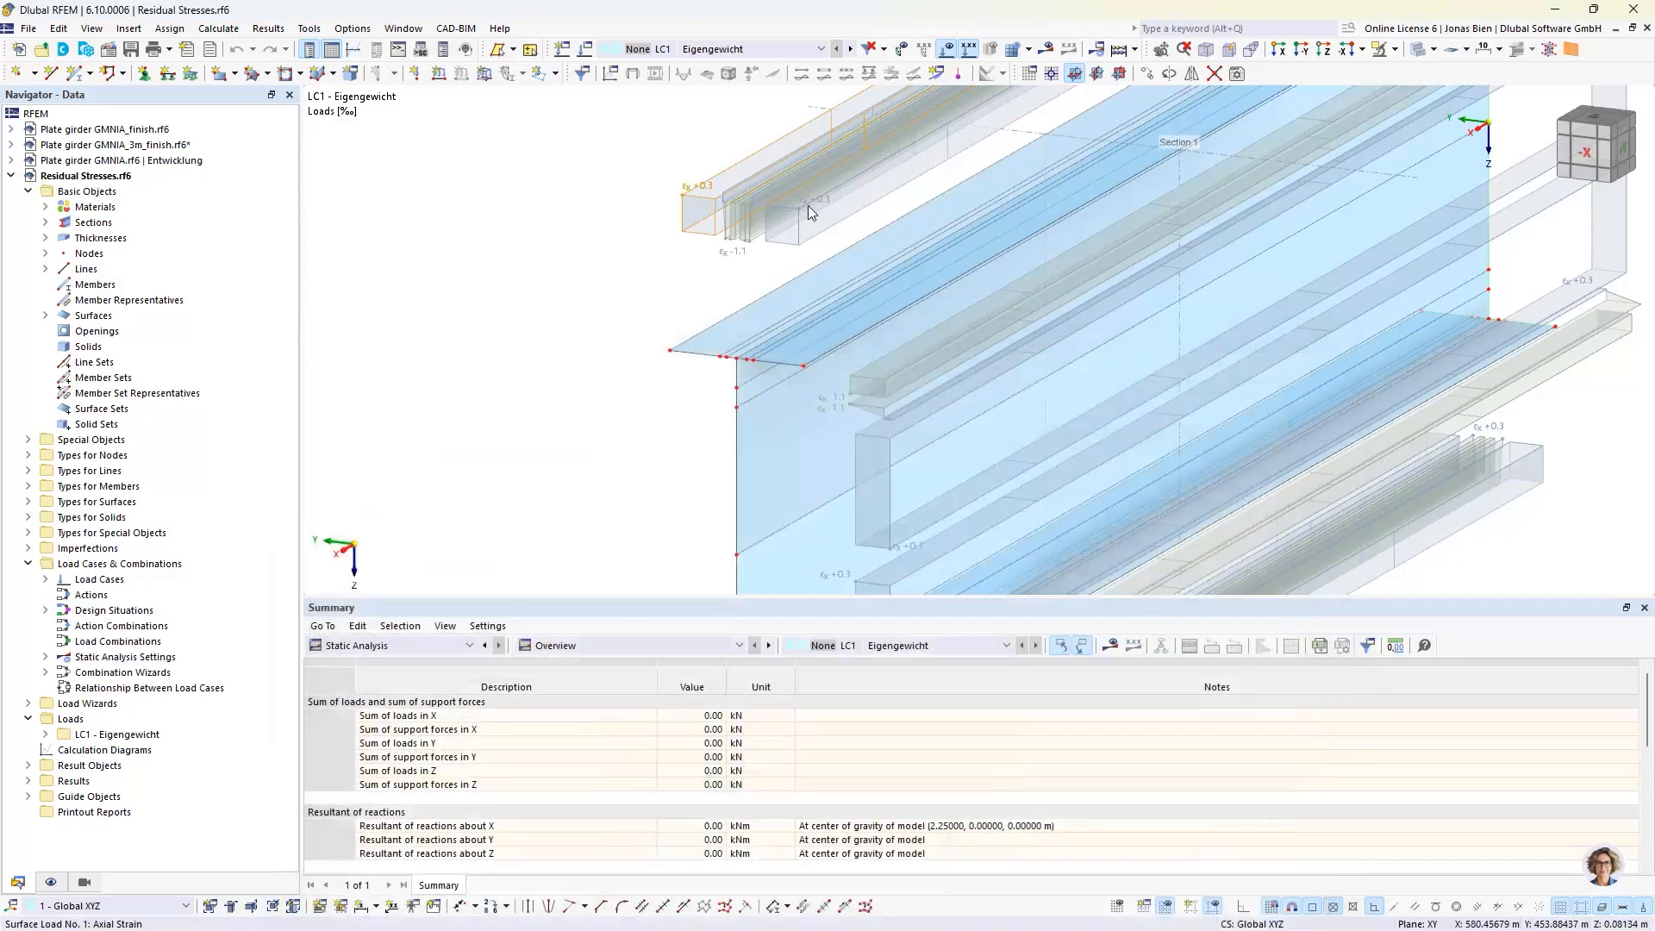
Step: Inspect the uniform axial strain load on surface 1 and the linear one on surface 3, discarding any changes
{"action": "scroll", "coordinate": [808, 206], "scroll_direction": "up", "scroll_amount": 2}
{"action": "scroll", "coordinate": [774, 226], "scroll_direction": "up", "scroll_amount": 4}
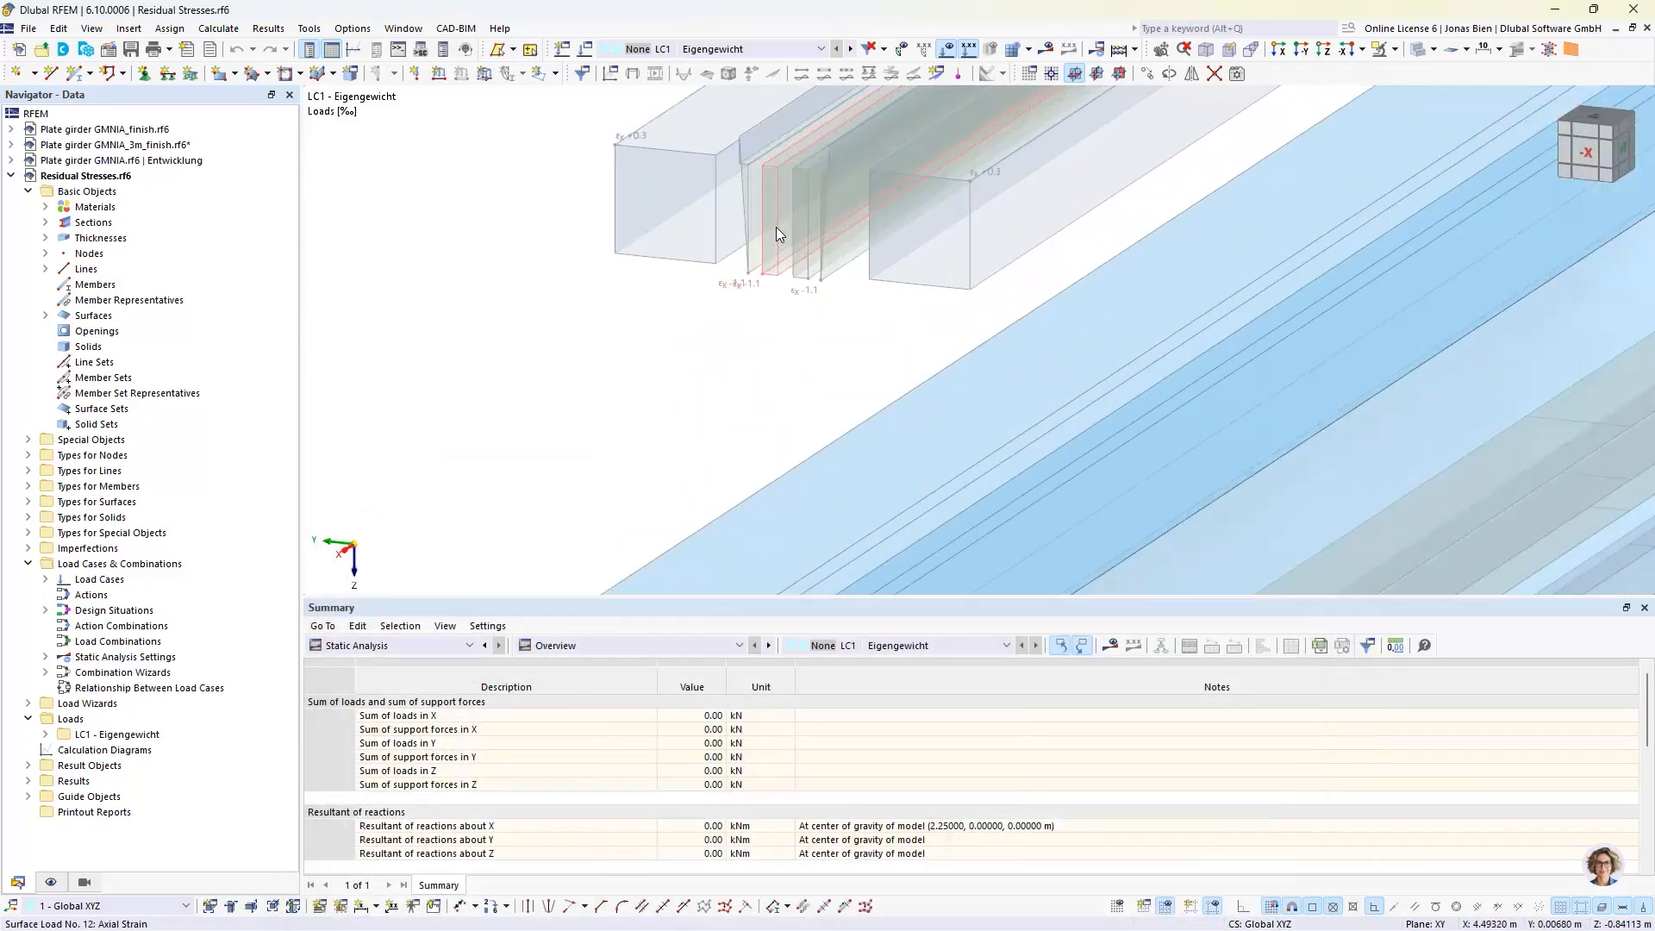
{"action": "middle_click_drag", "start_coordinate": [776, 226], "coordinate": [914, 207]}
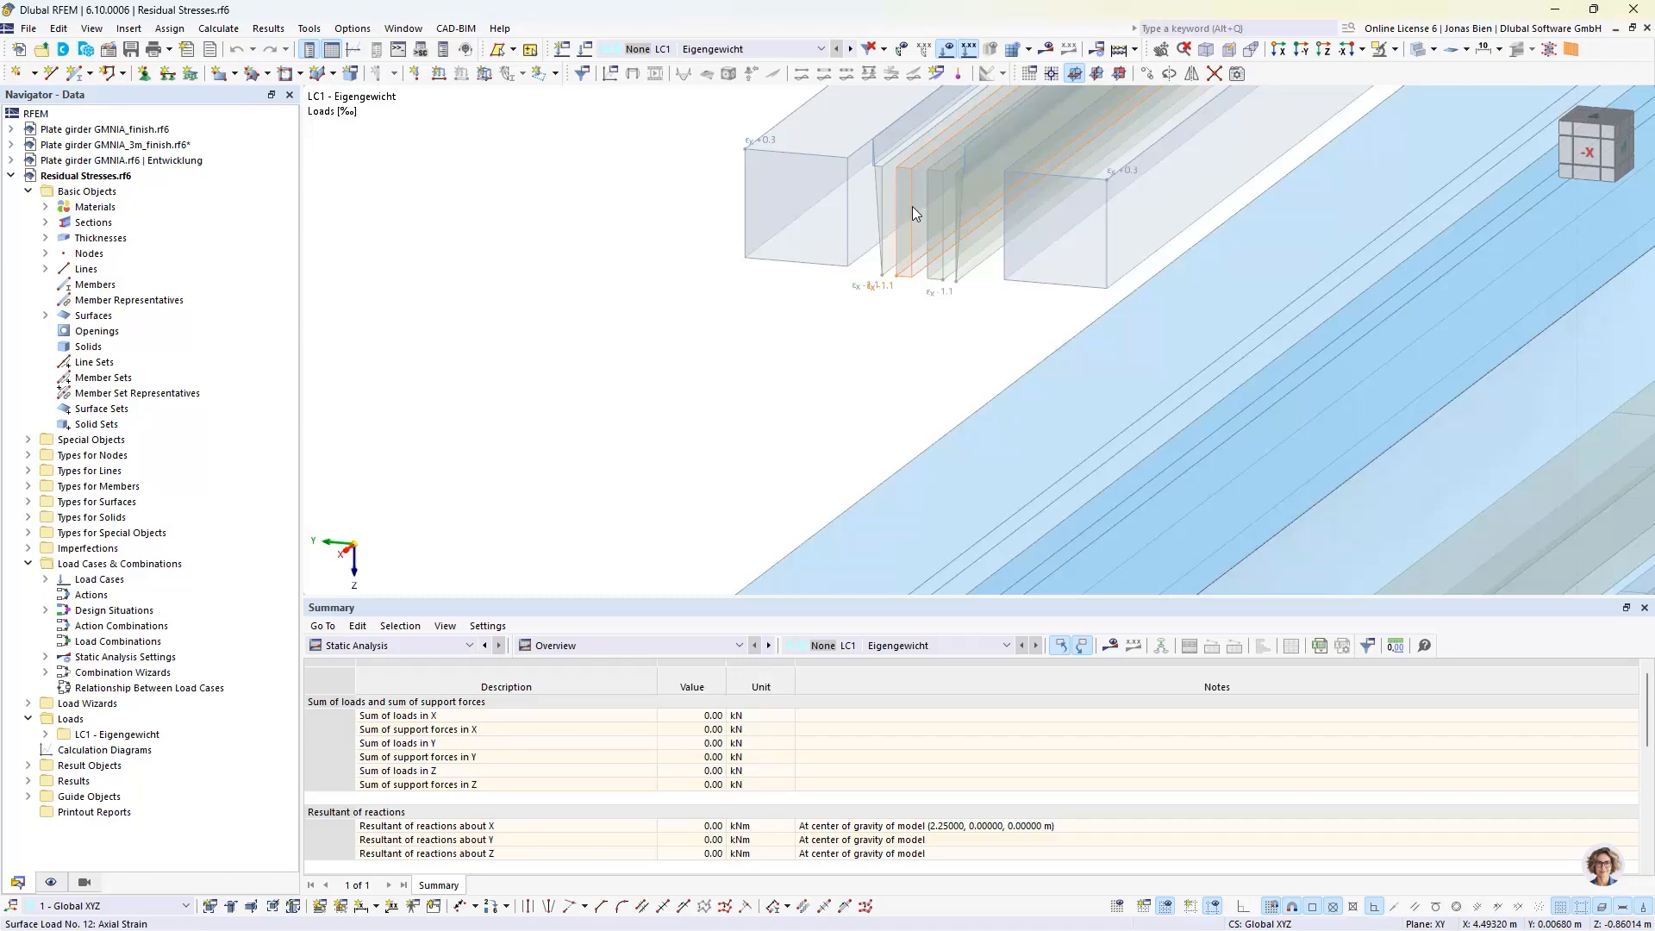
{"action": "double_click", "coordinate": [897, 224]}
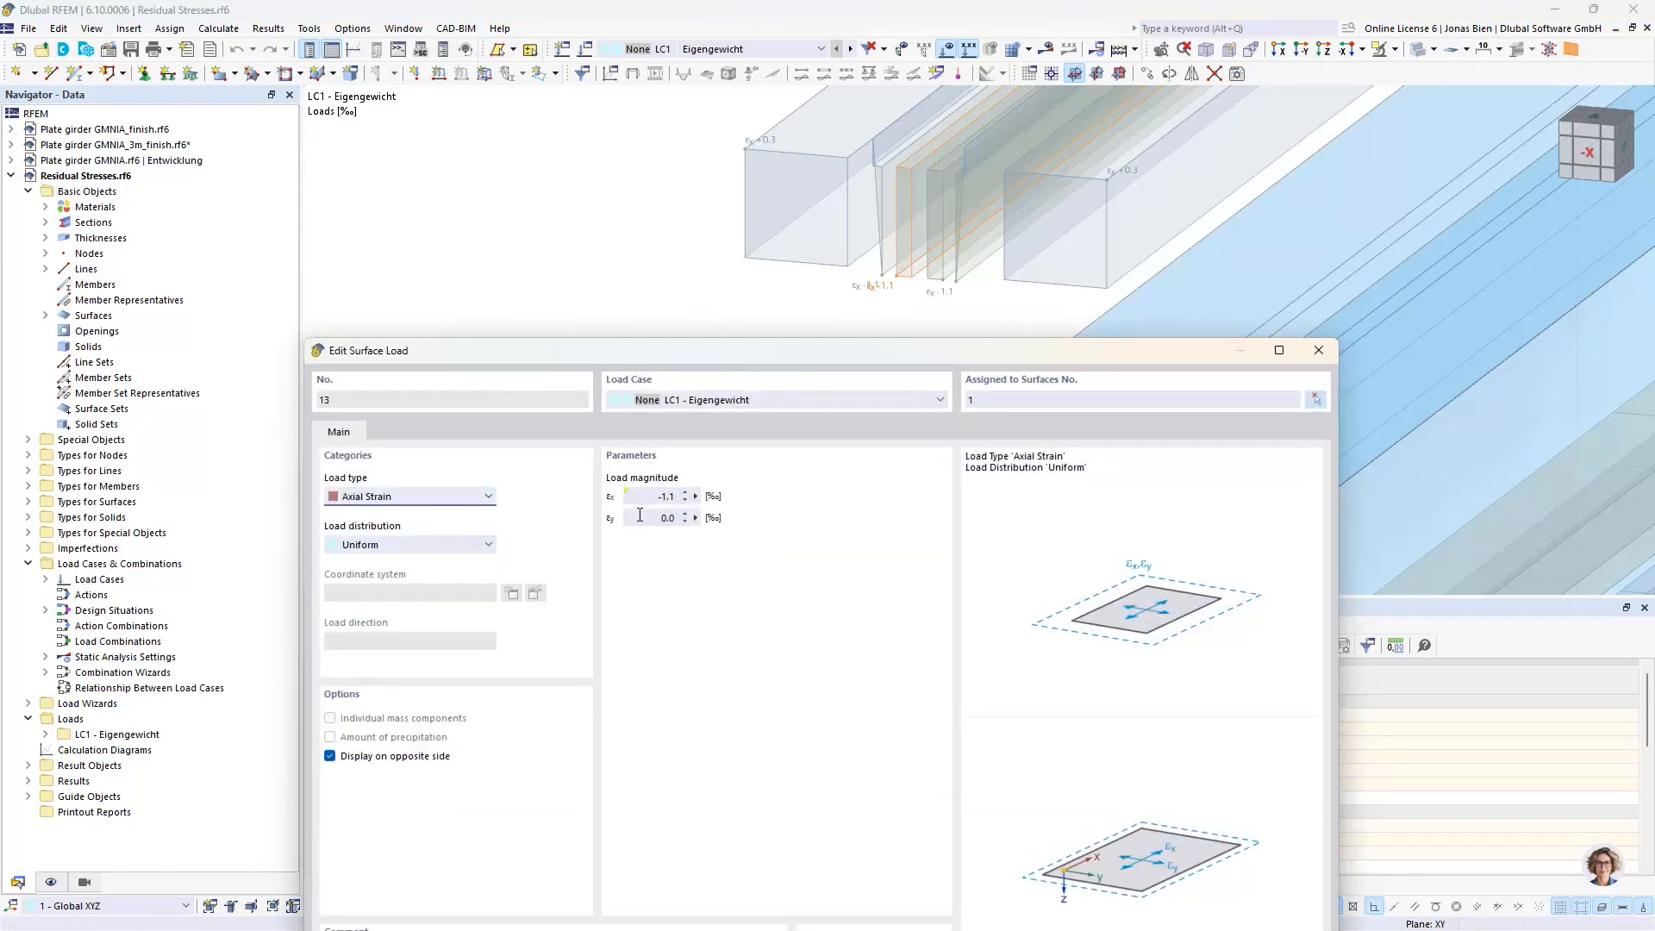
{"action": "mouse_move", "coordinate": [653, 497]}
{"action": "left_click", "coordinate": [1319, 349]}
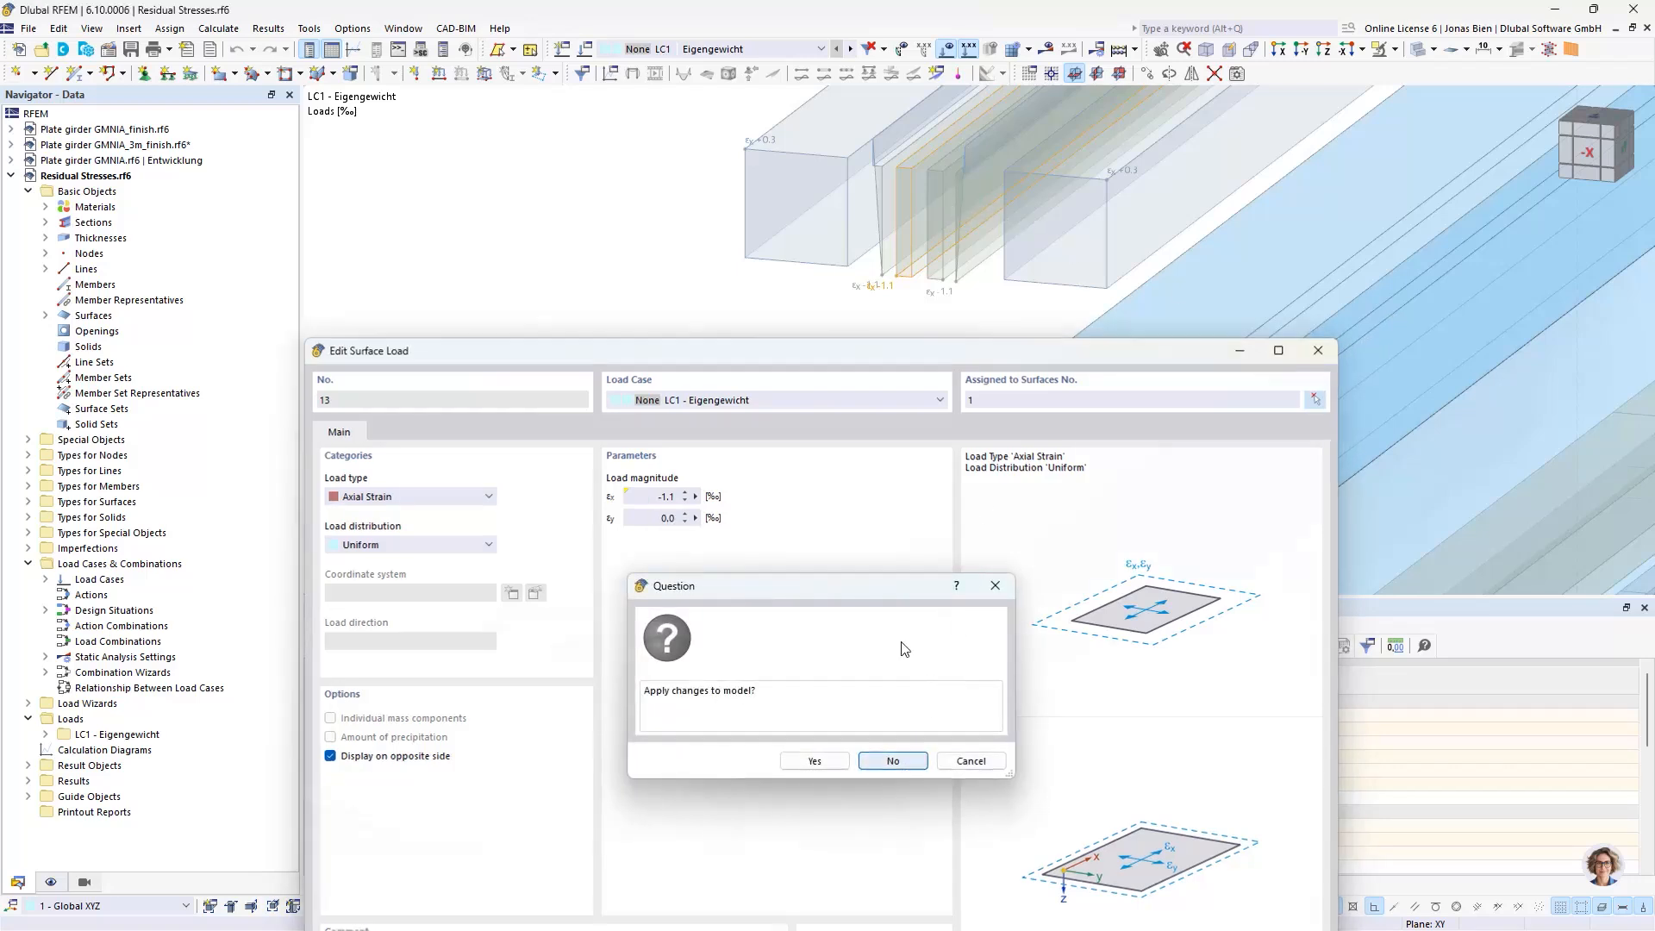
{"action": "left_click", "coordinate": [908, 750]}
{"action": "double_click", "coordinate": [882, 214]}
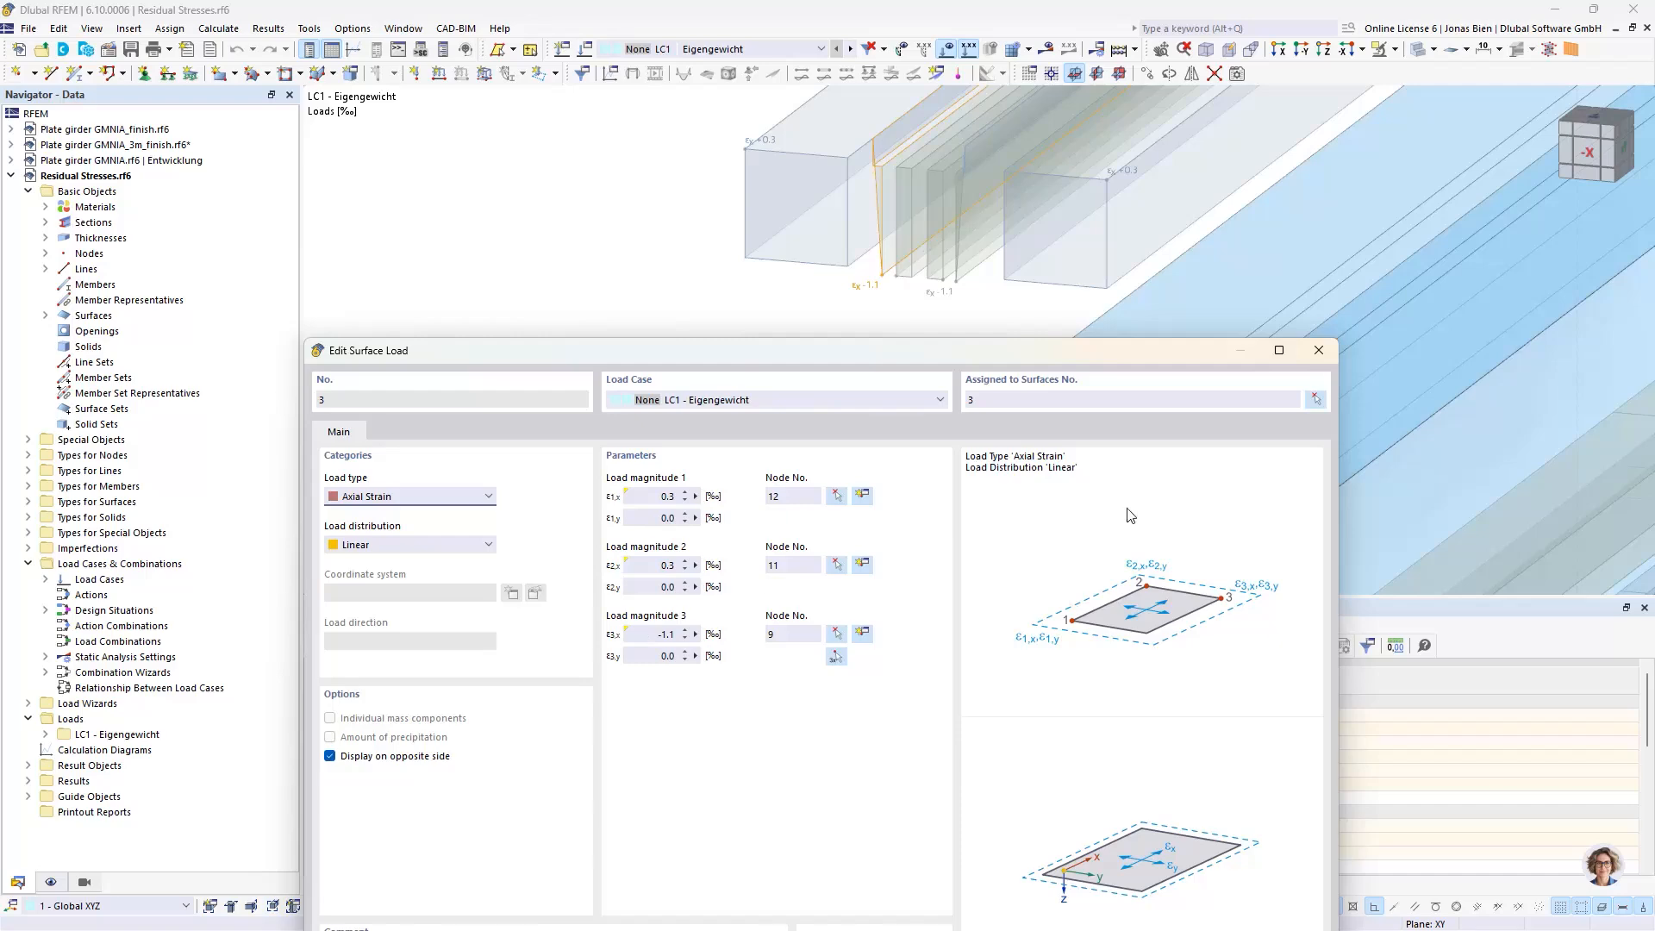
{"action": "left_click", "coordinate": [1318, 350]}
Step: Examine the distribution of the axial strain loads over the girder's cross-section in the -X view
{"action": "scroll", "coordinate": [1243, 392], "scroll_direction": "down", "scroll_amount": 3}
{"action": "middle_click_drag", "start_coordinate": [1160, 394], "coordinate": [1315, 338]}
{"action": "left_click", "coordinate": [1591, 152]}
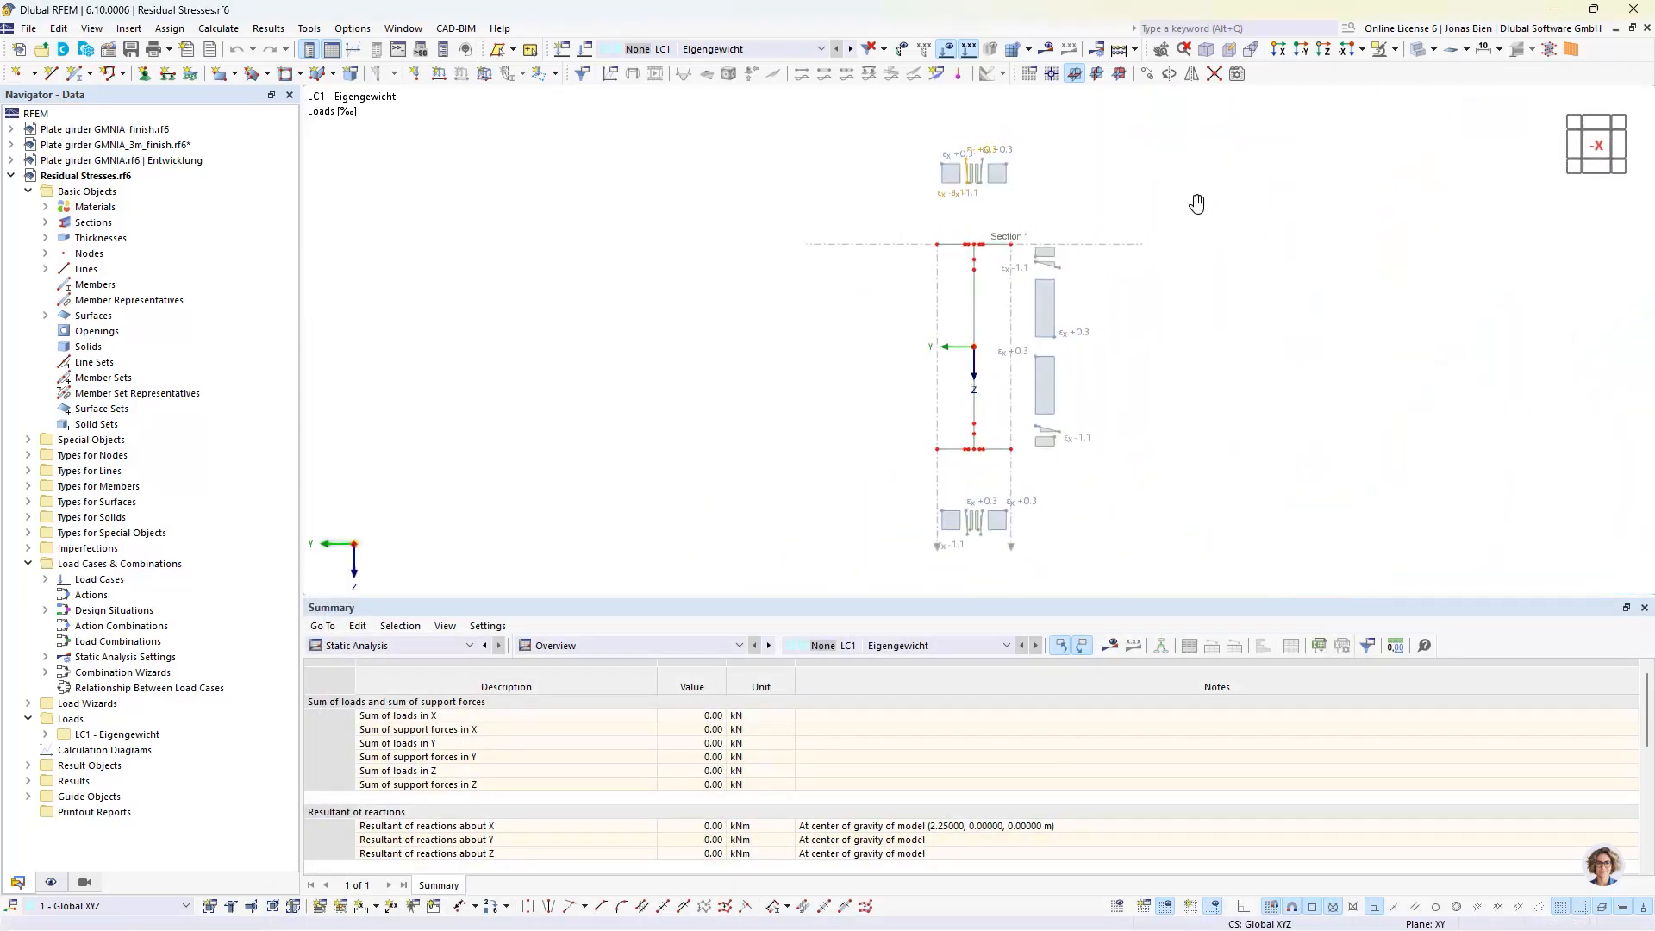
{"action": "scroll", "coordinate": [978, 172], "scroll_direction": "up", "scroll_amount": 5}
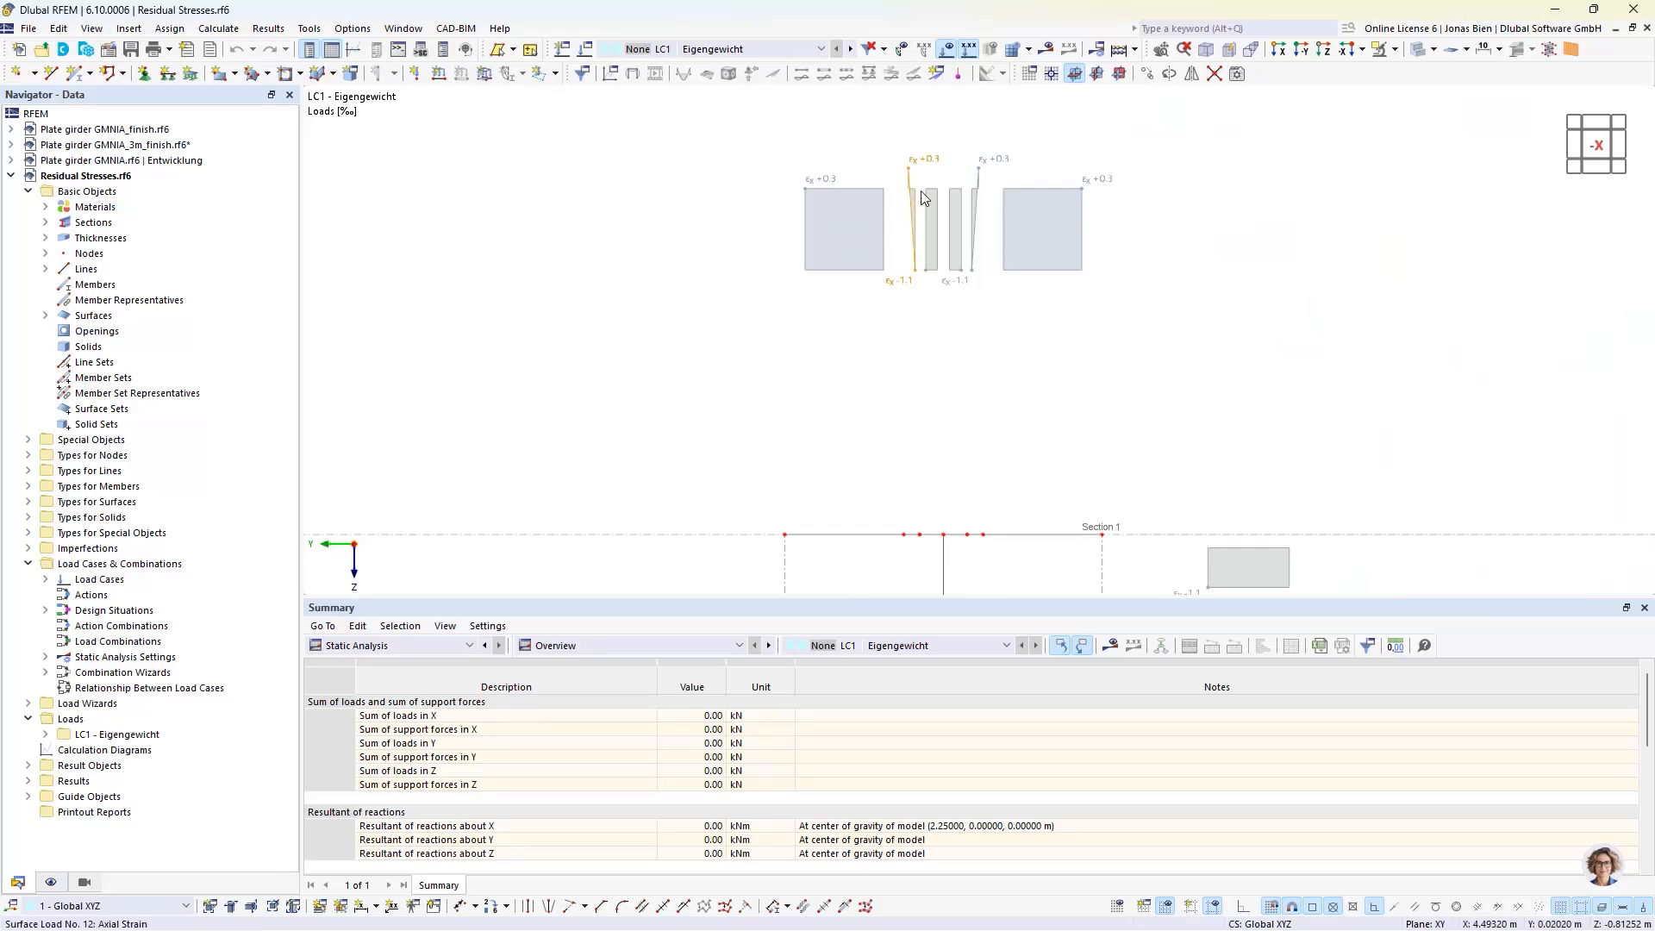
{"action": "scroll", "coordinate": [1327, 366], "scroll_direction": "down", "scroll_amount": 5}
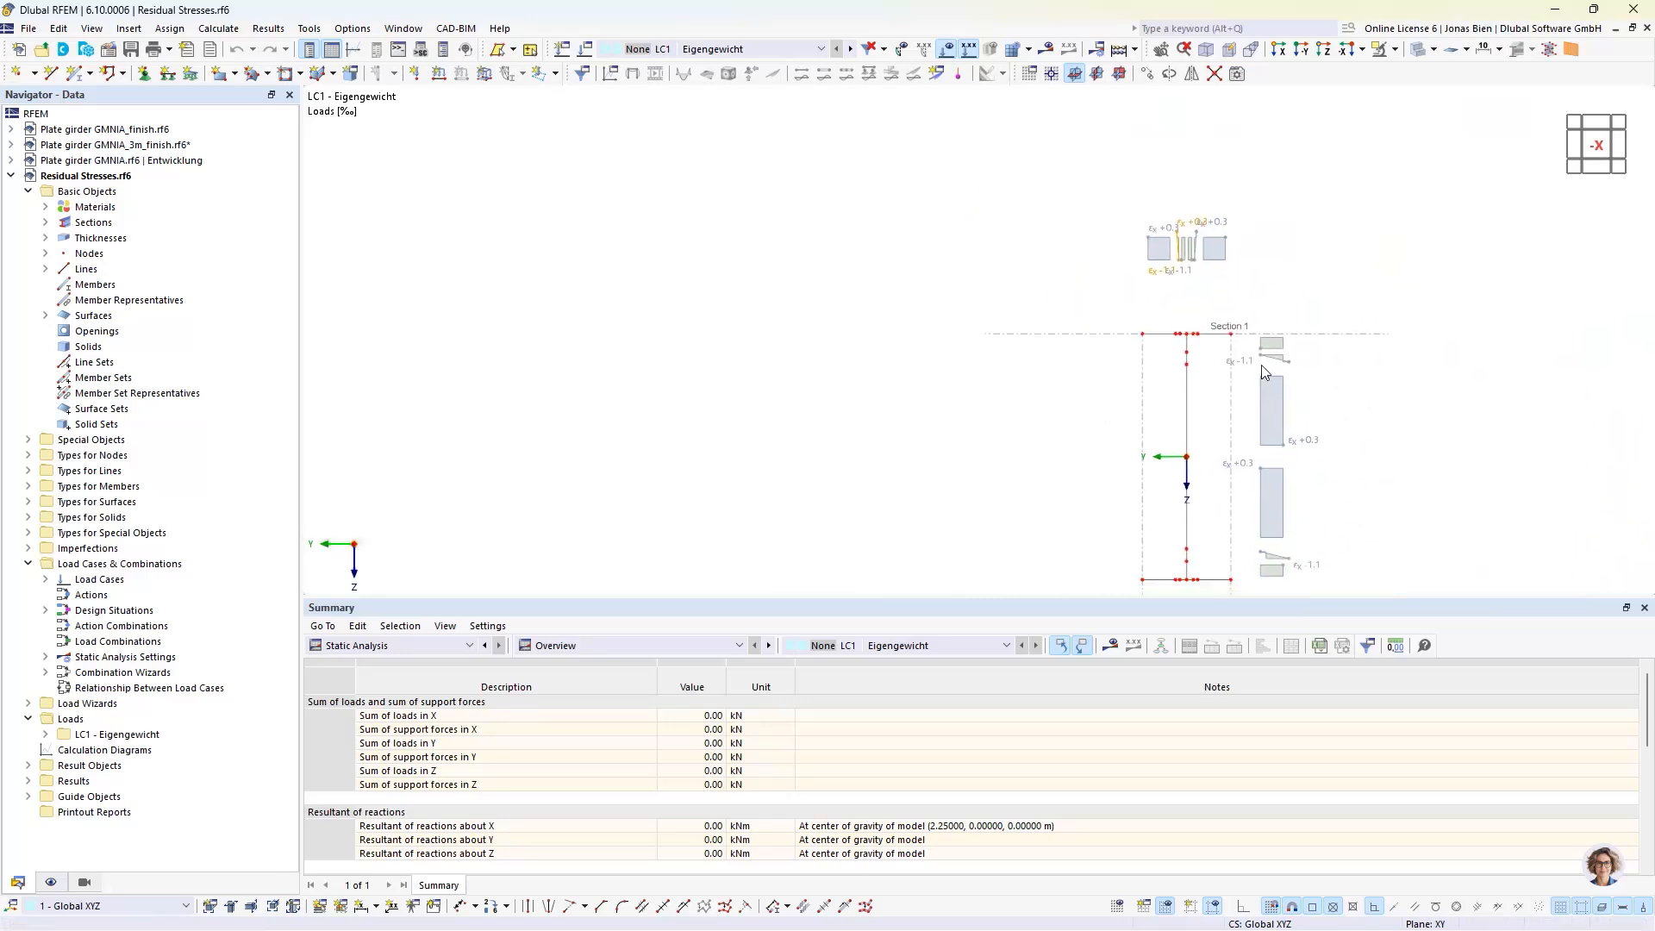
Step: Check the target length of finite elements in the mesh settings, closing them without changes
{"action": "middle_click_drag", "start_coordinate": [1368, 409], "coordinate": [1391, 363], "text": "ctrl"}
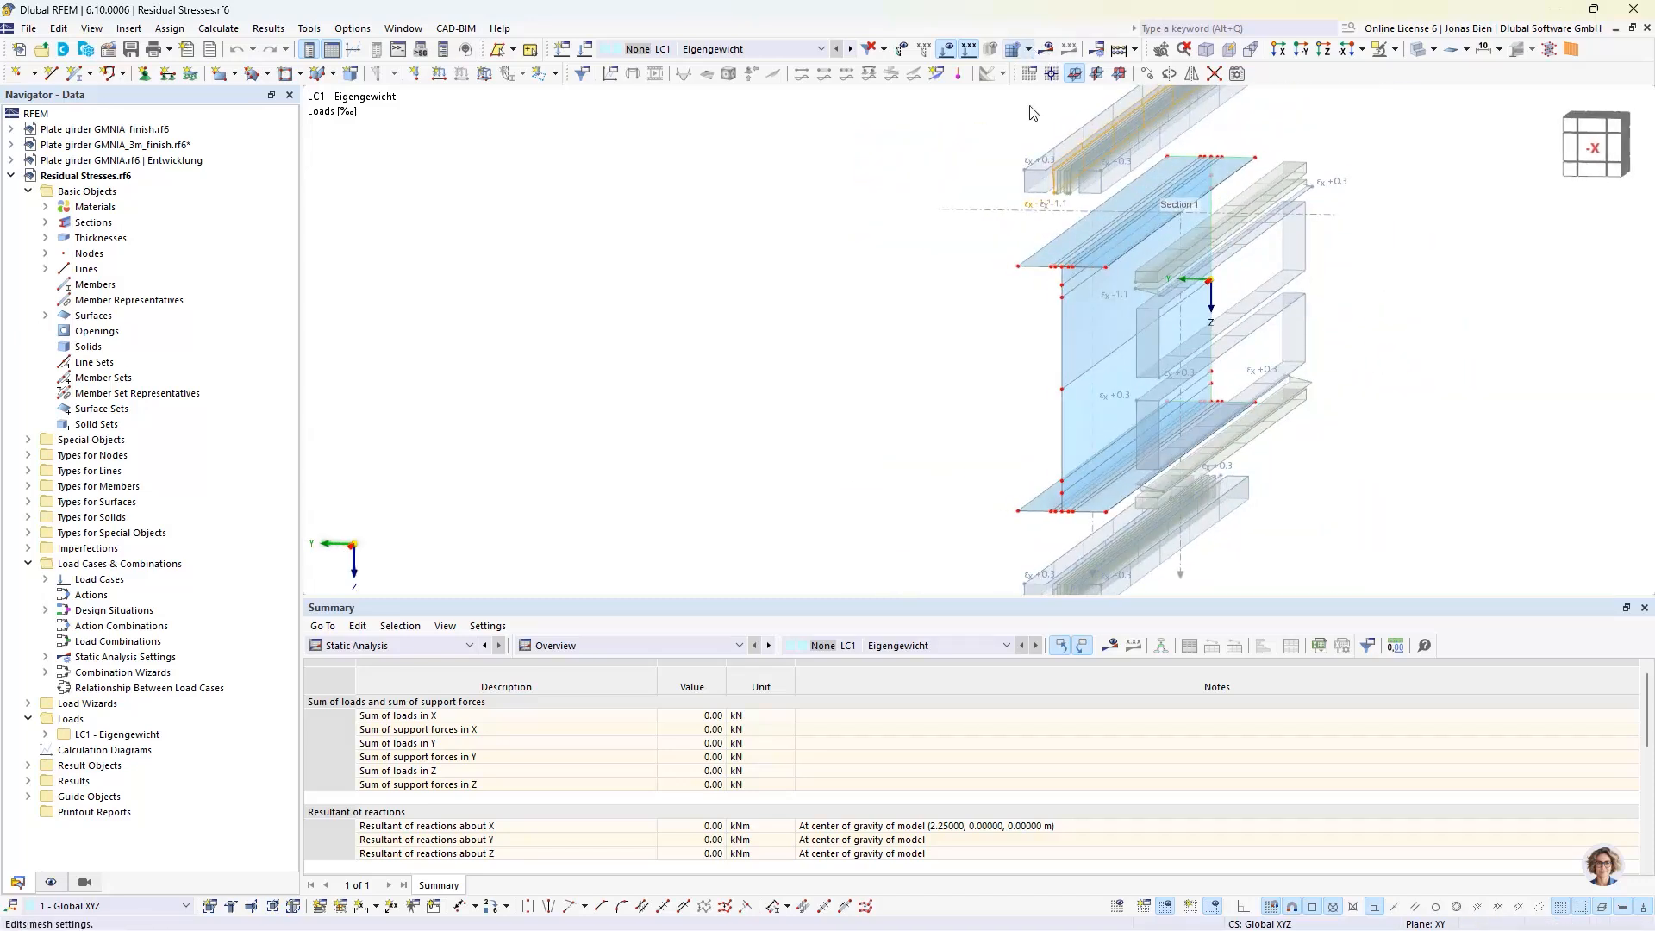
{"action": "scroll", "coordinate": [1069, 274], "scroll_direction": "up", "scroll_amount": 5}
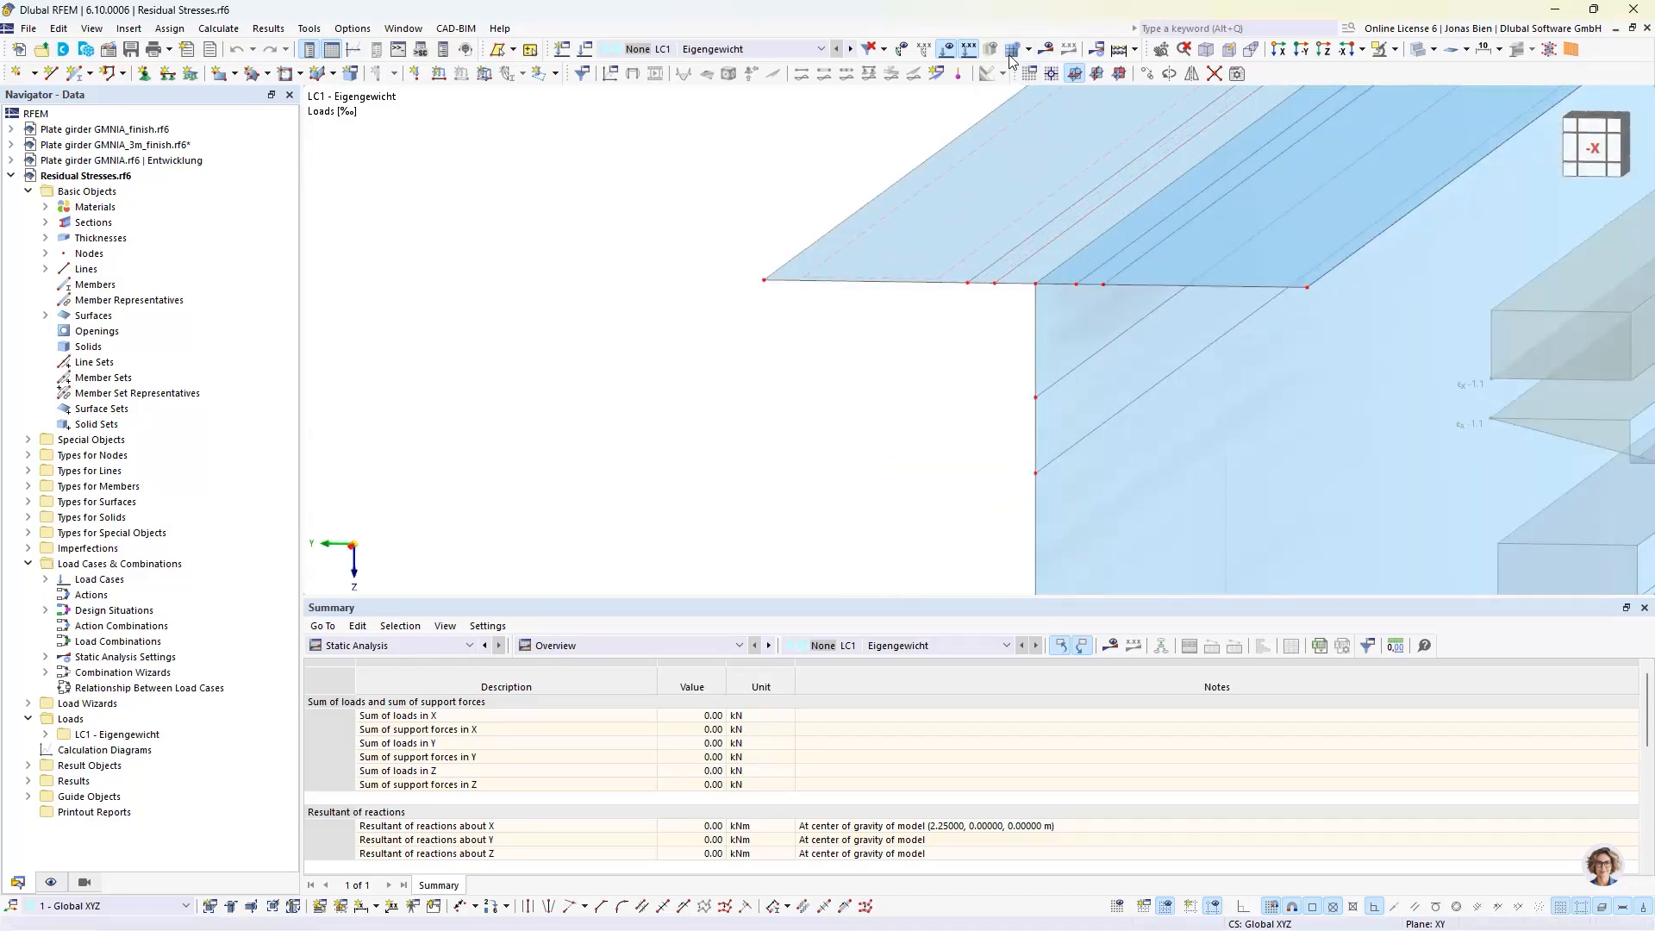
{"action": "left_click", "coordinate": [1028, 49]}
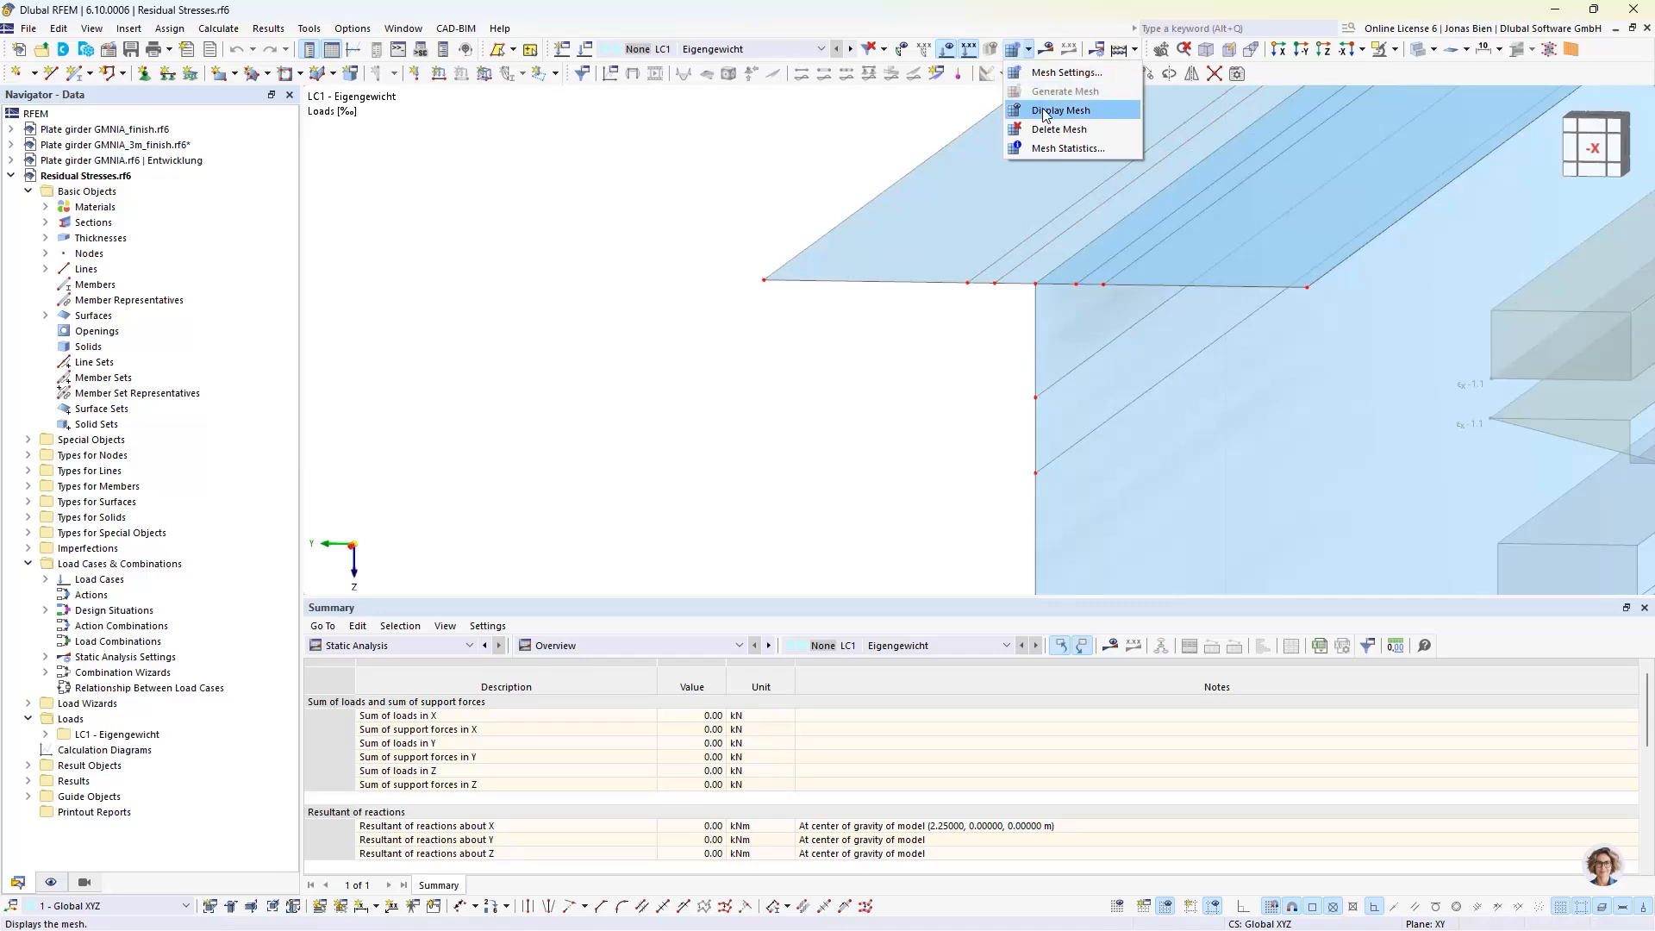
{"action": "left_click", "coordinate": [1062, 72]}
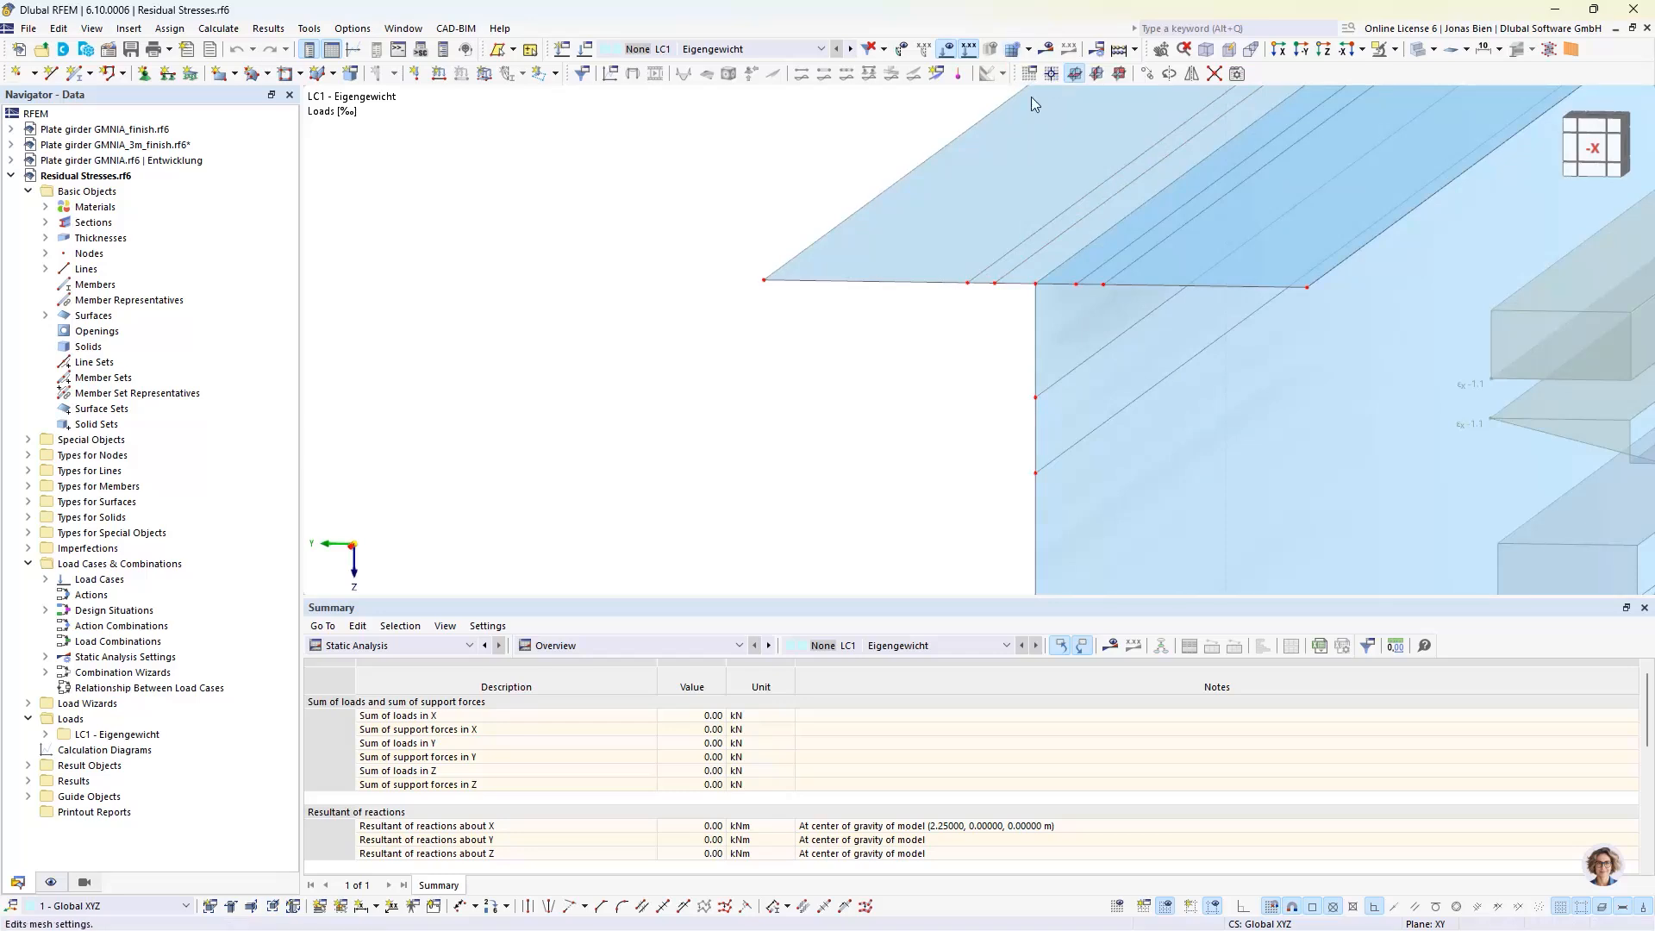
{"action": "left_click", "coordinate": [542, 228]}
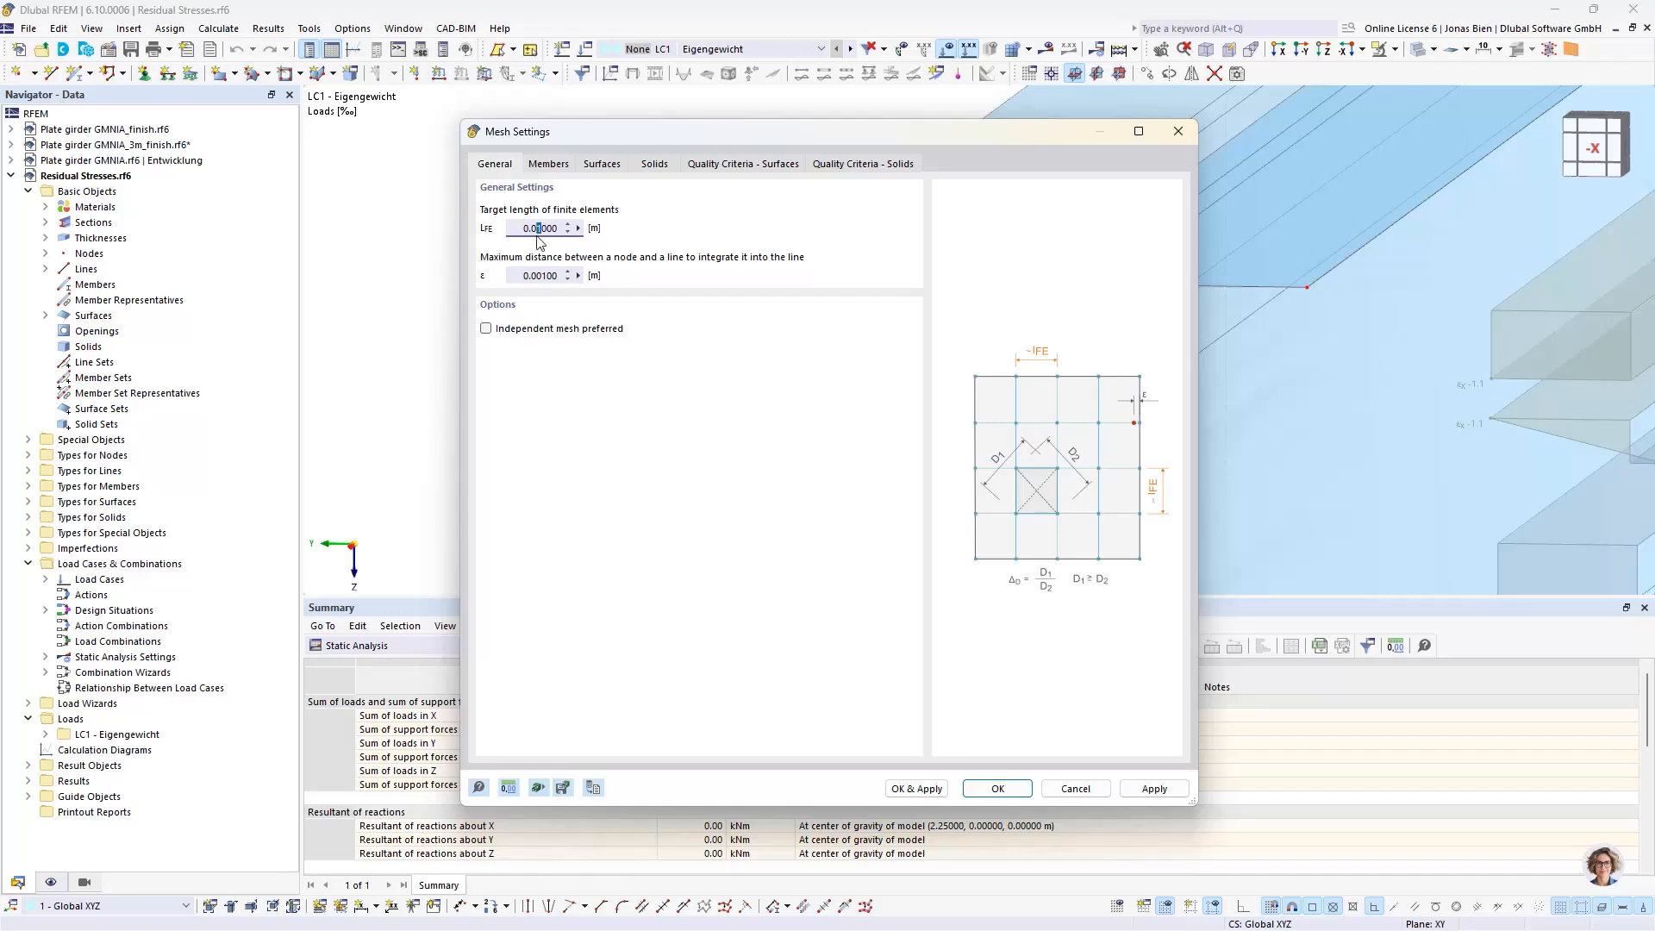
{"action": "left_click", "coordinate": [1178, 131]}
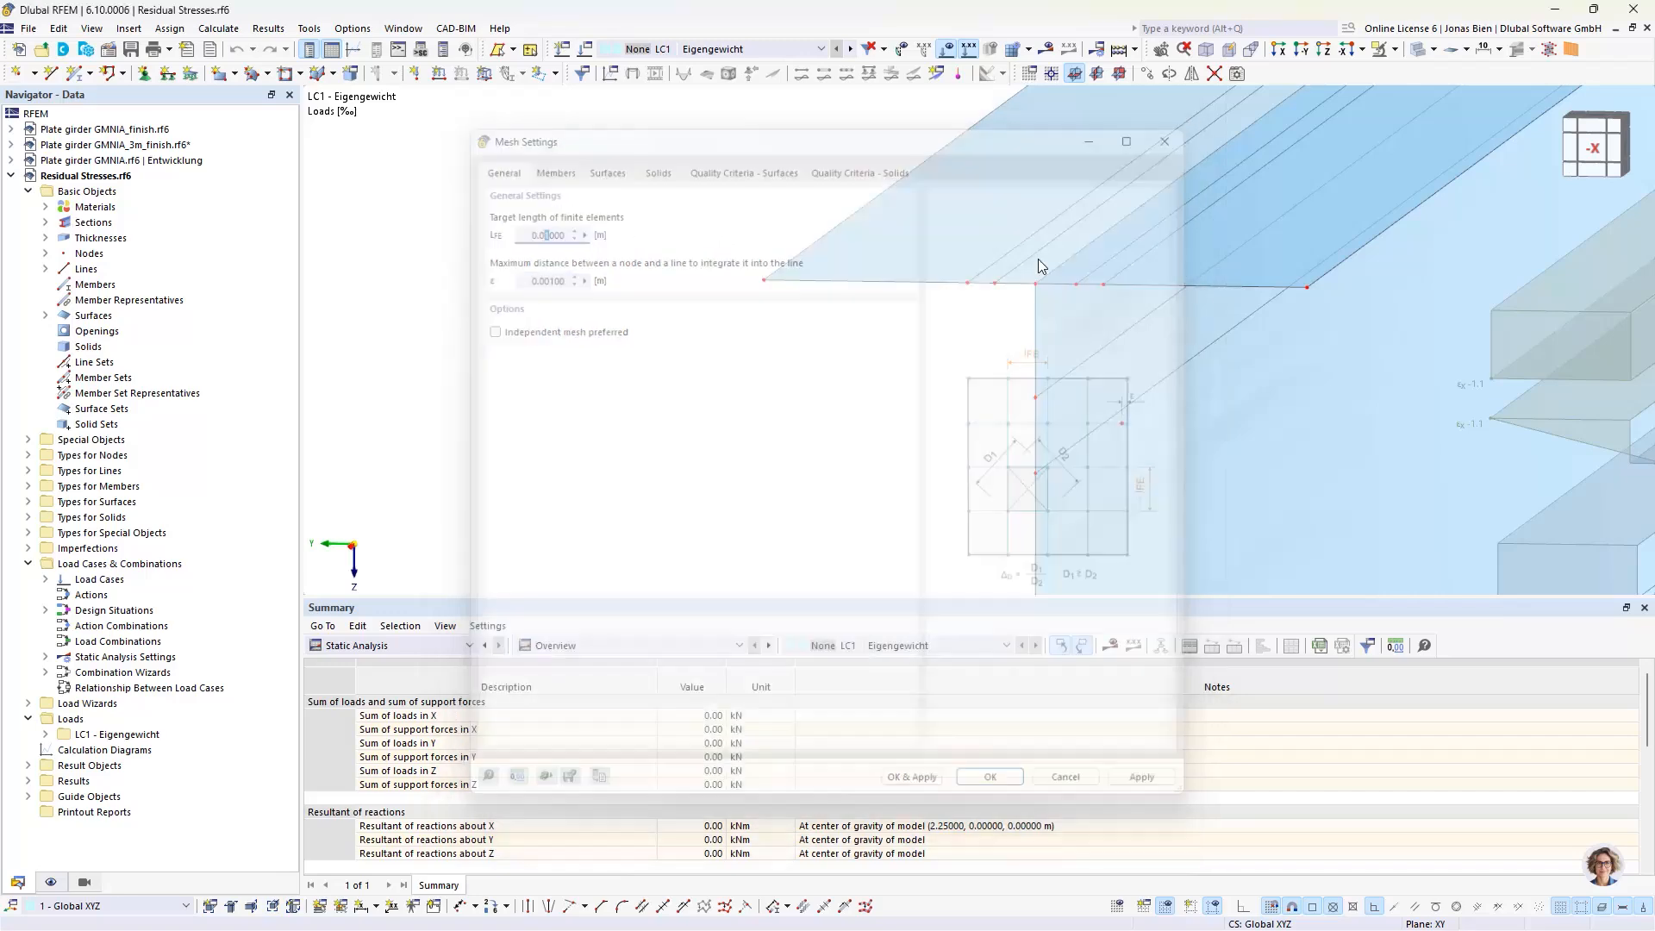
Step: Display the FE mesh and examine the element division across the narrow upper flange strip, surface 3
{"action": "left_click", "coordinate": [1028, 50]}
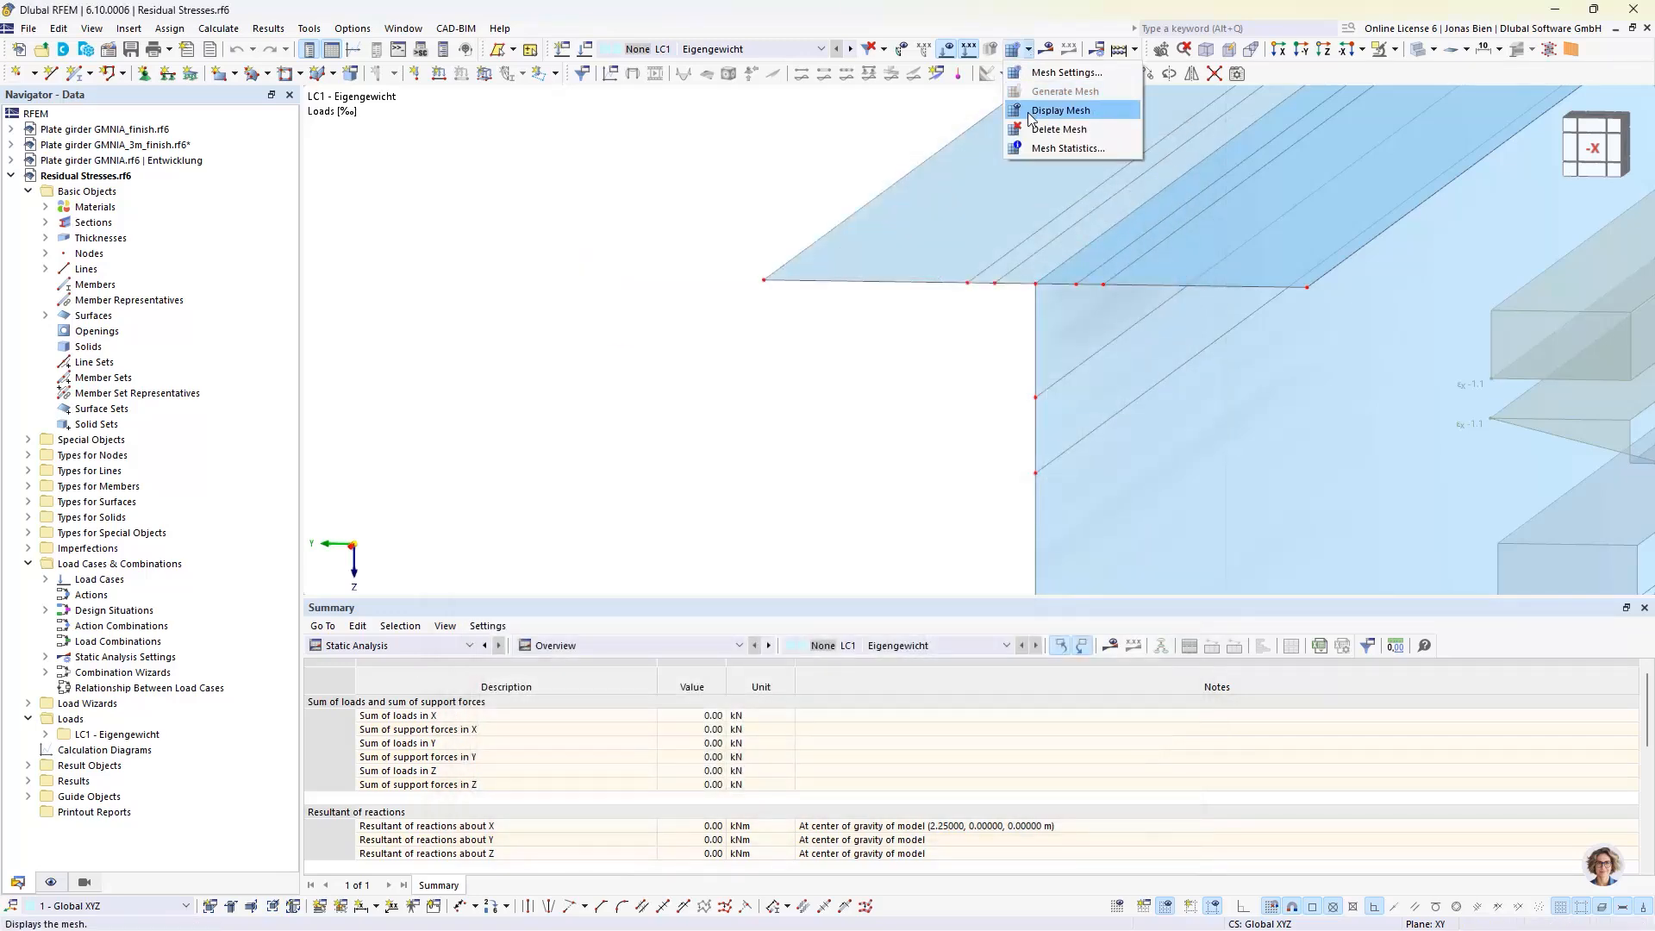
{"action": "left_click", "coordinate": [1061, 111]}
{"action": "scroll", "coordinate": [989, 277], "scroll_direction": "up", "scroll_amount": 3}
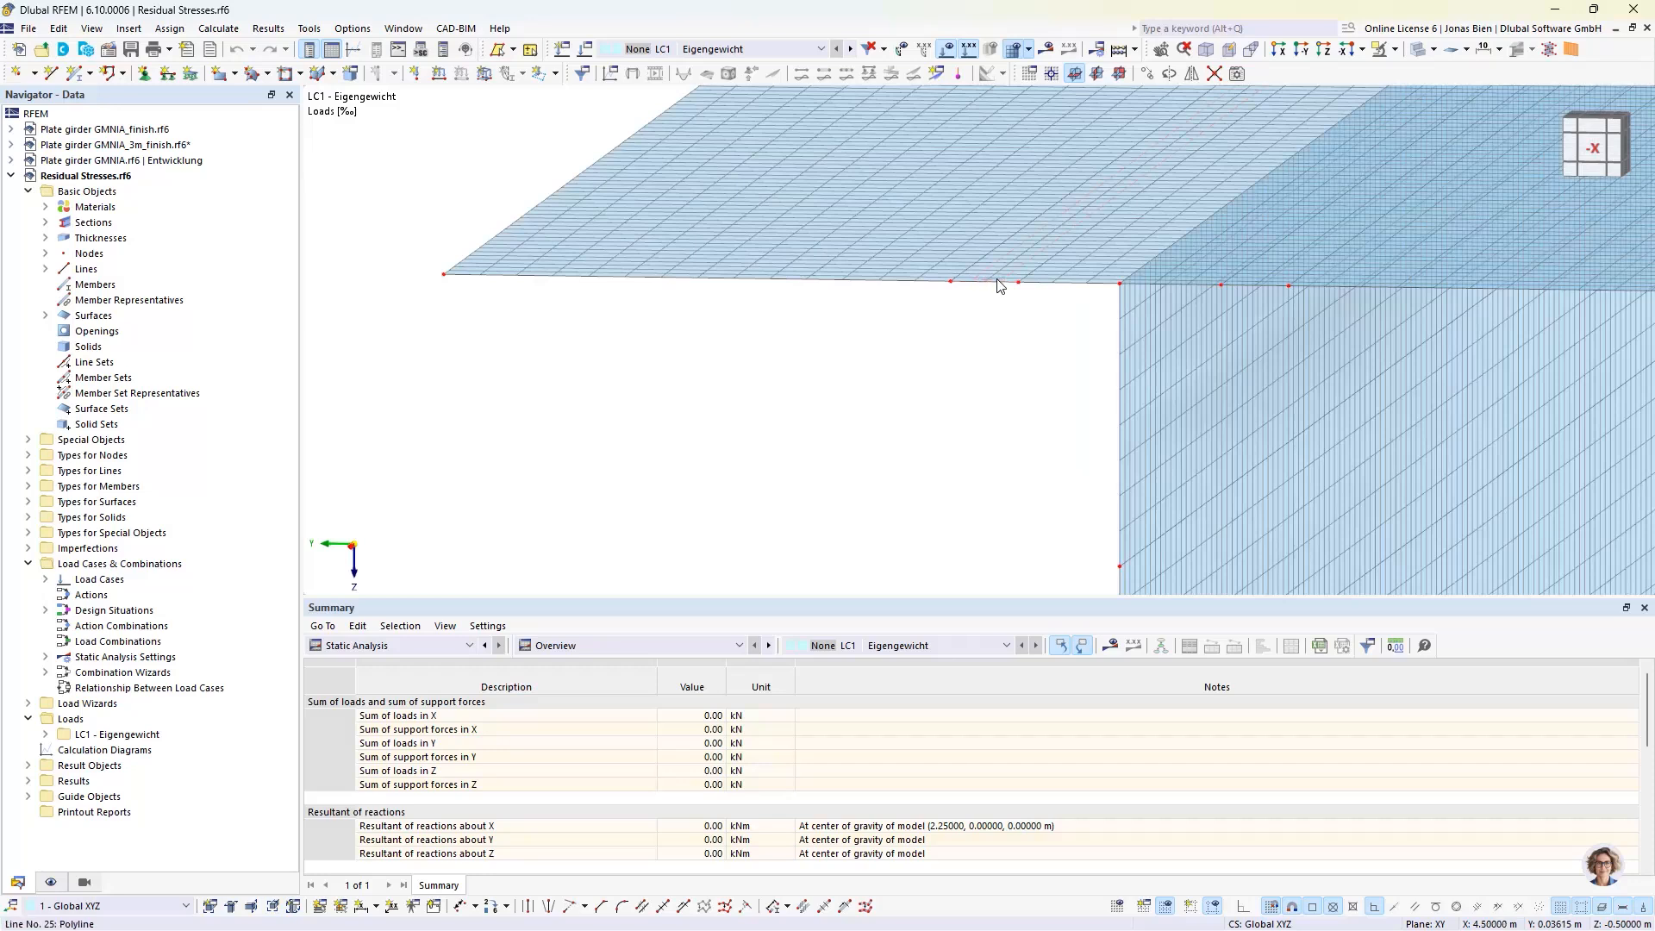
{"action": "left_click", "coordinate": [993, 270]}
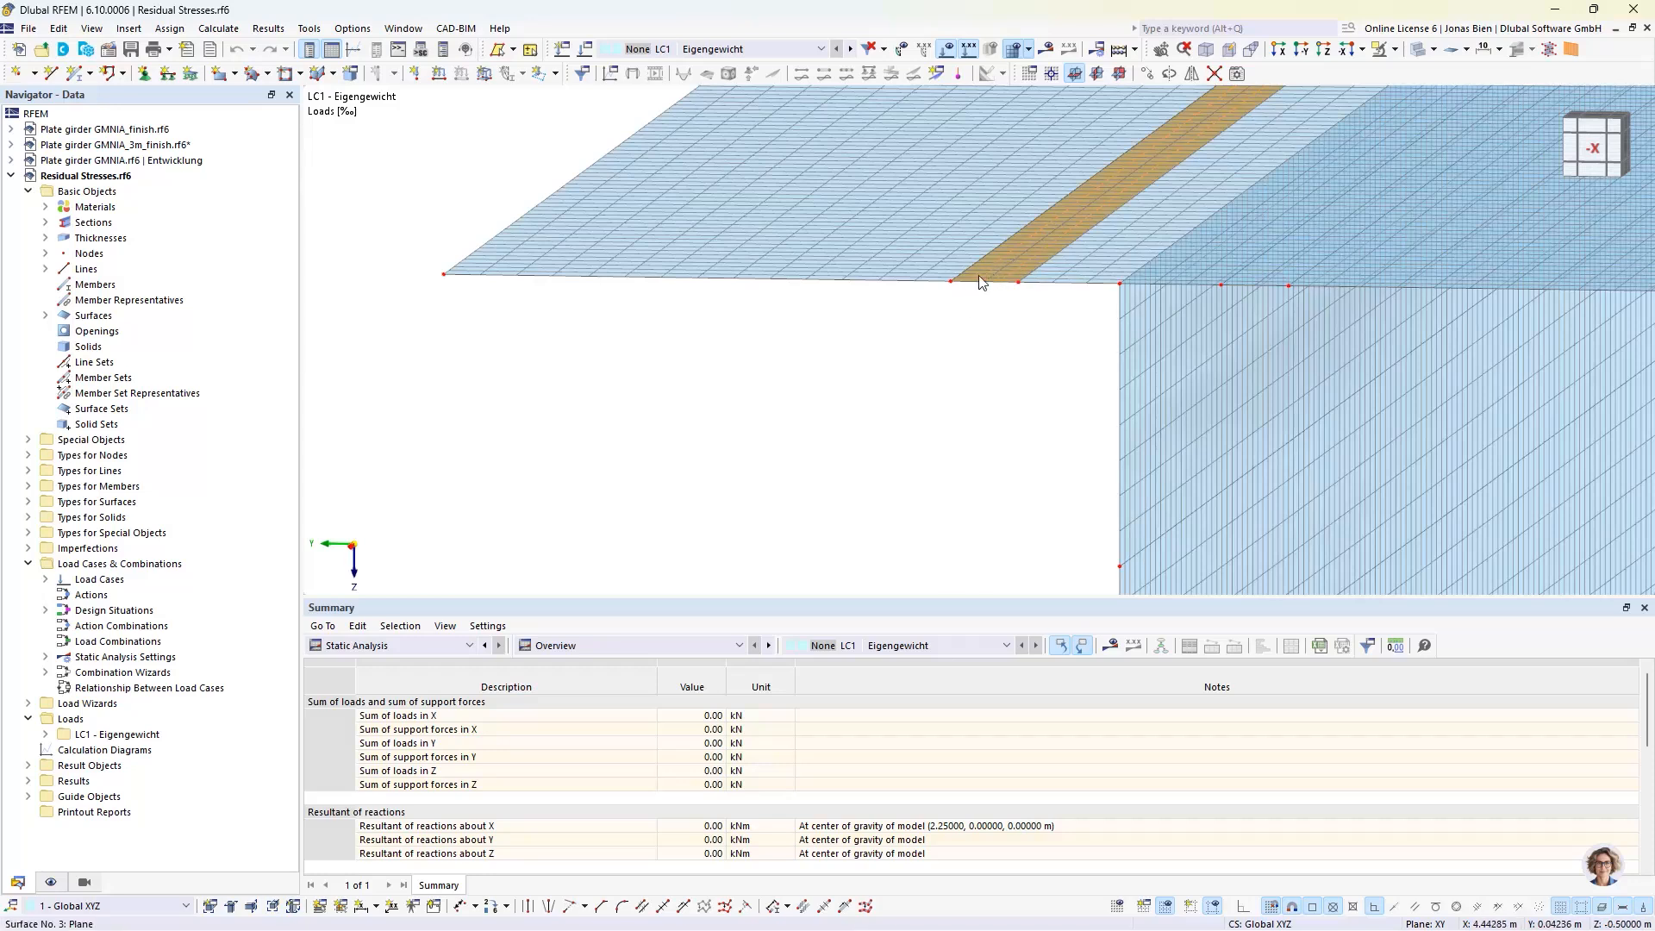
{"action": "scroll", "coordinate": [966, 321], "scroll_direction": "down", "scroll_amount": 2}
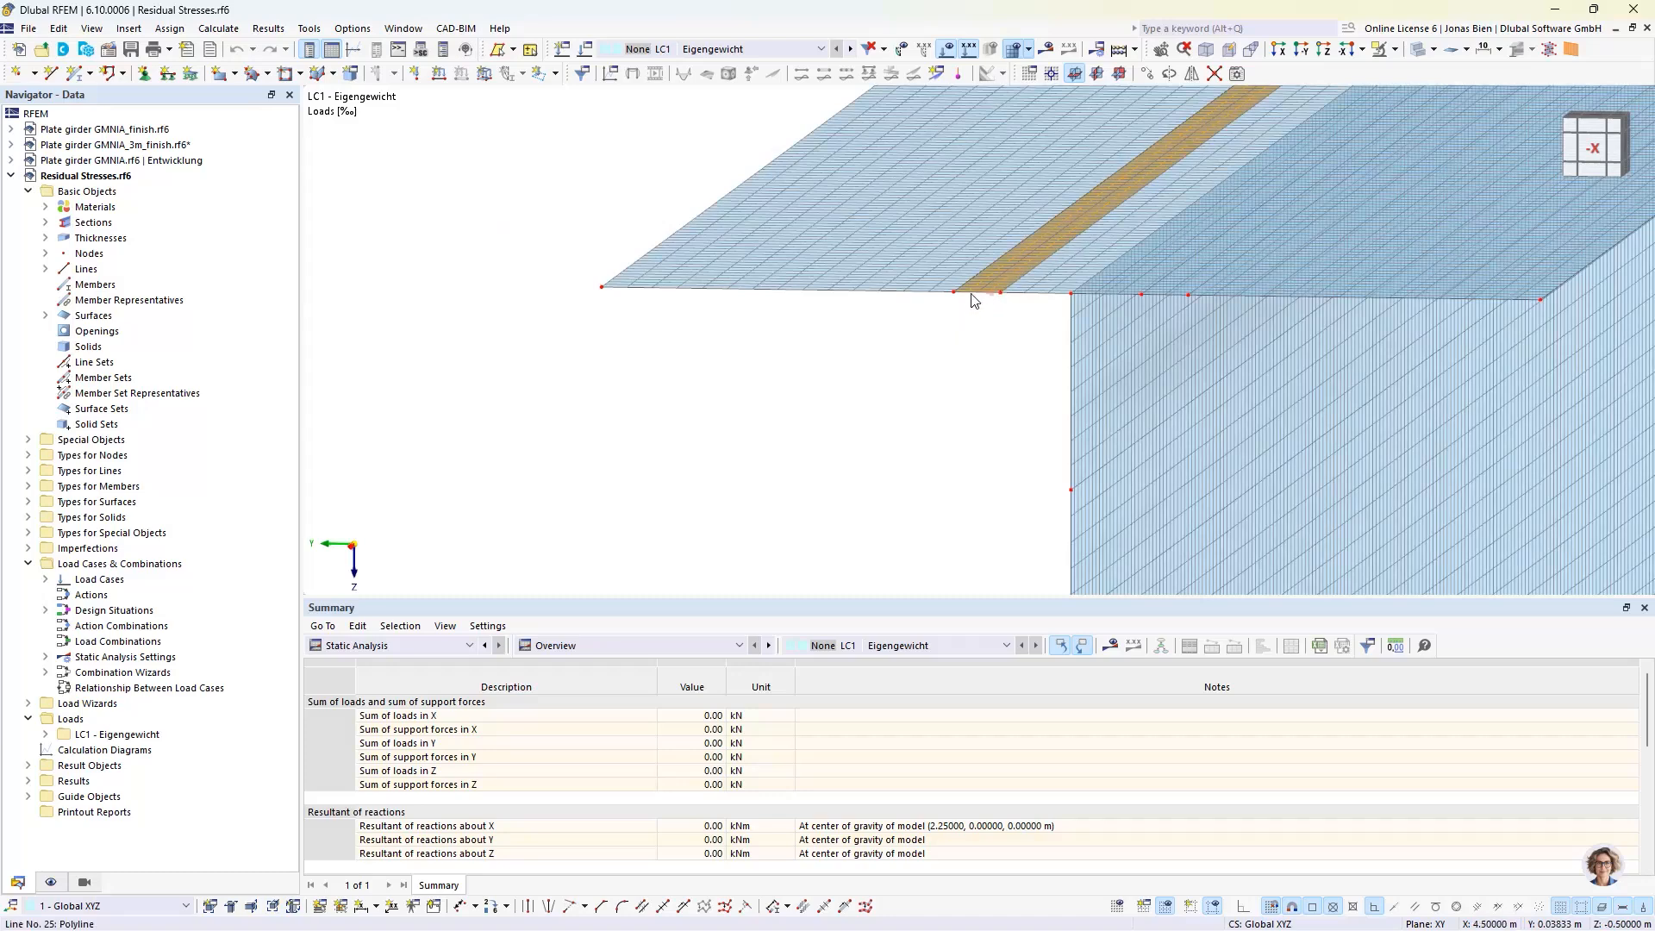
{"action": "scroll", "coordinate": [976, 312], "scroll_direction": "down", "scroll_amount": 3}
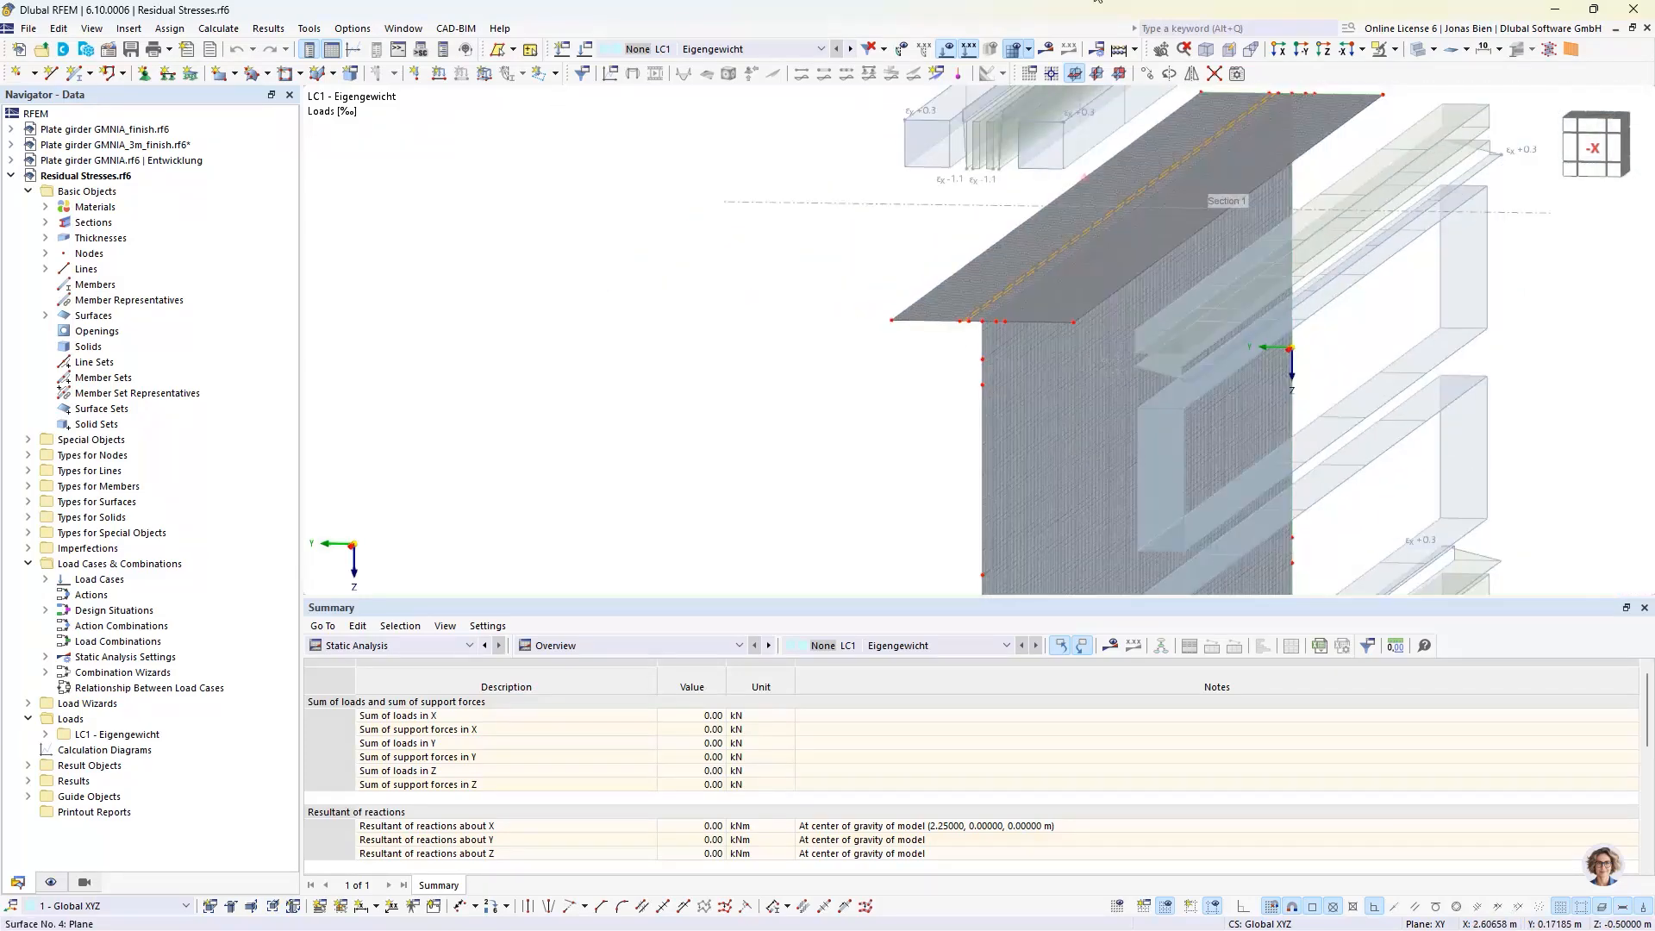
Step: Hide the load display and the FE mesh on the girder
{"action": "left_click", "coordinate": [948, 50]}
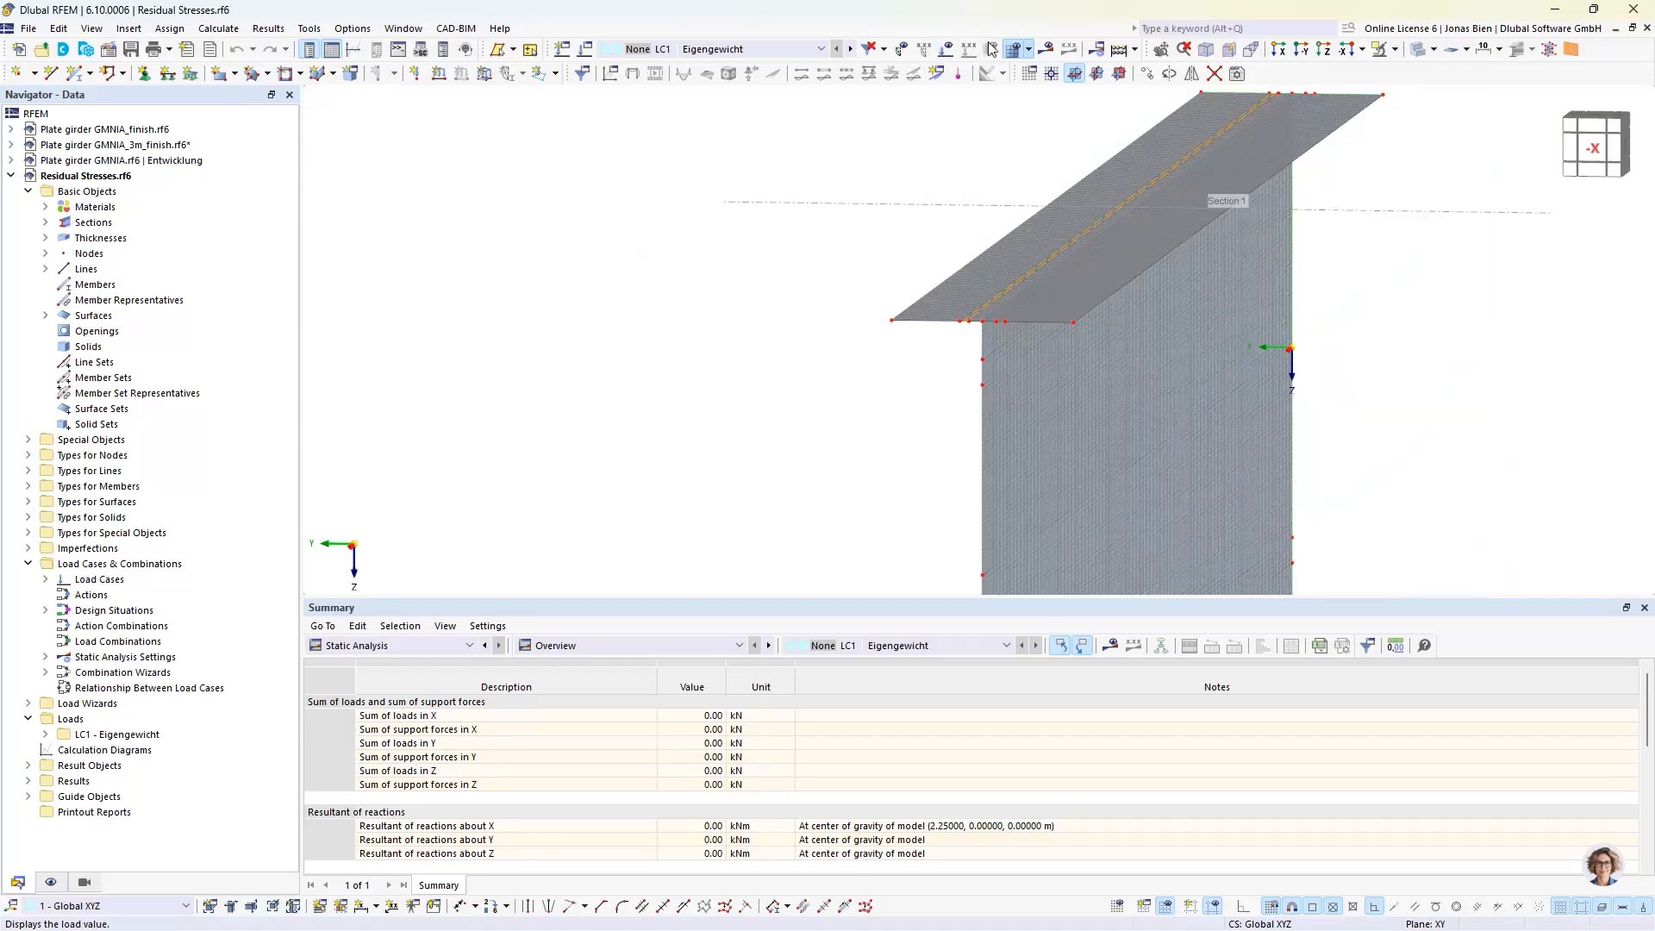
{"action": "left_click", "coordinate": [1031, 50]}
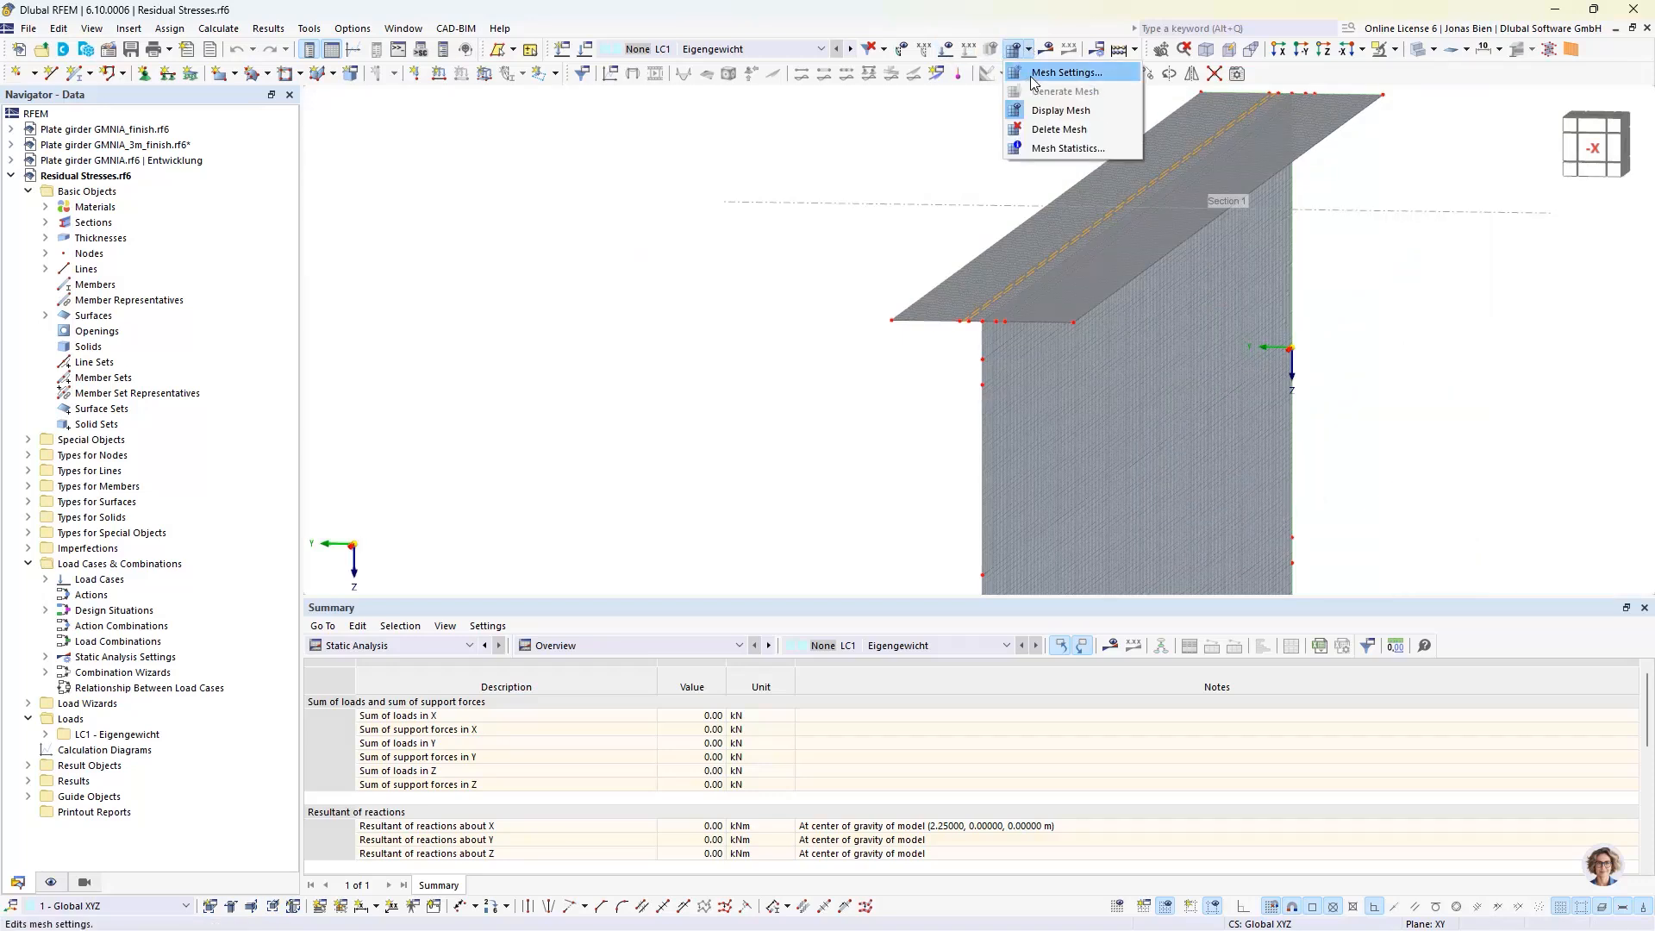
{"action": "left_click", "coordinate": [1060, 111]}
Step: Show the LC1 axial stress results σx,+ and examine them along the girder in an oblique view
{"action": "left_click", "coordinate": [1046, 49]}
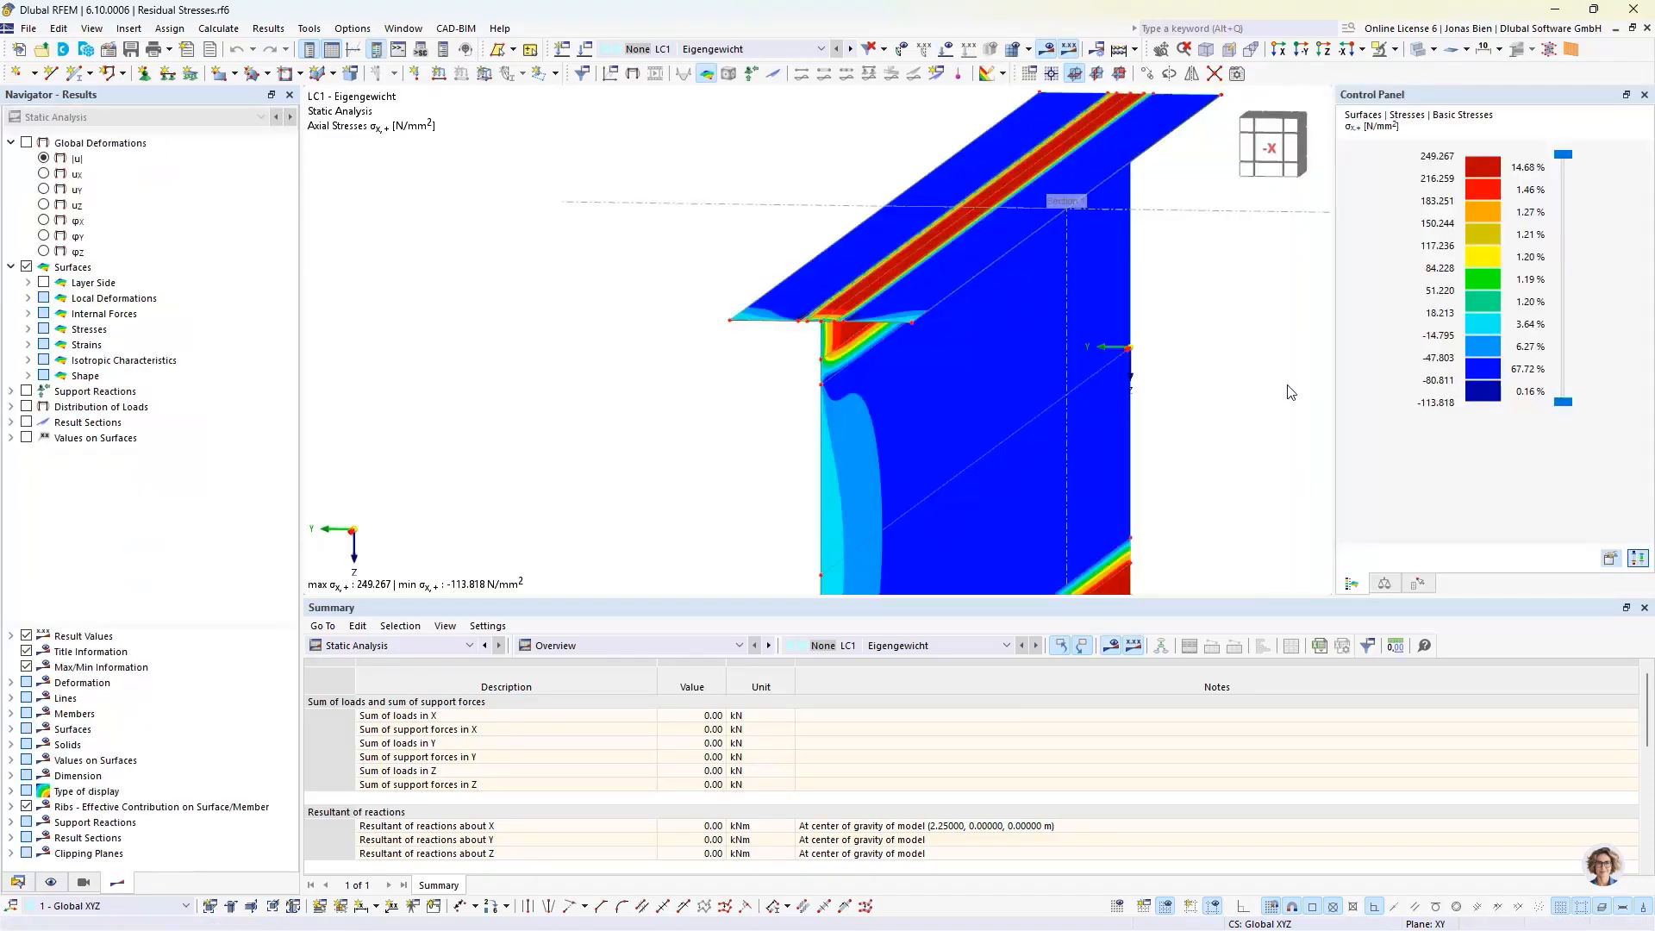
{"action": "scroll", "coordinate": [1224, 404], "scroll_direction": "down", "scroll_amount": 5}
{"action": "middle_click_drag", "start_coordinate": [1075, 444], "coordinate": [1022, 444], "text": "ctrl"}
{"action": "scroll", "coordinate": [677, 426], "scroll_direction": "up", "scroll_amount": 3}
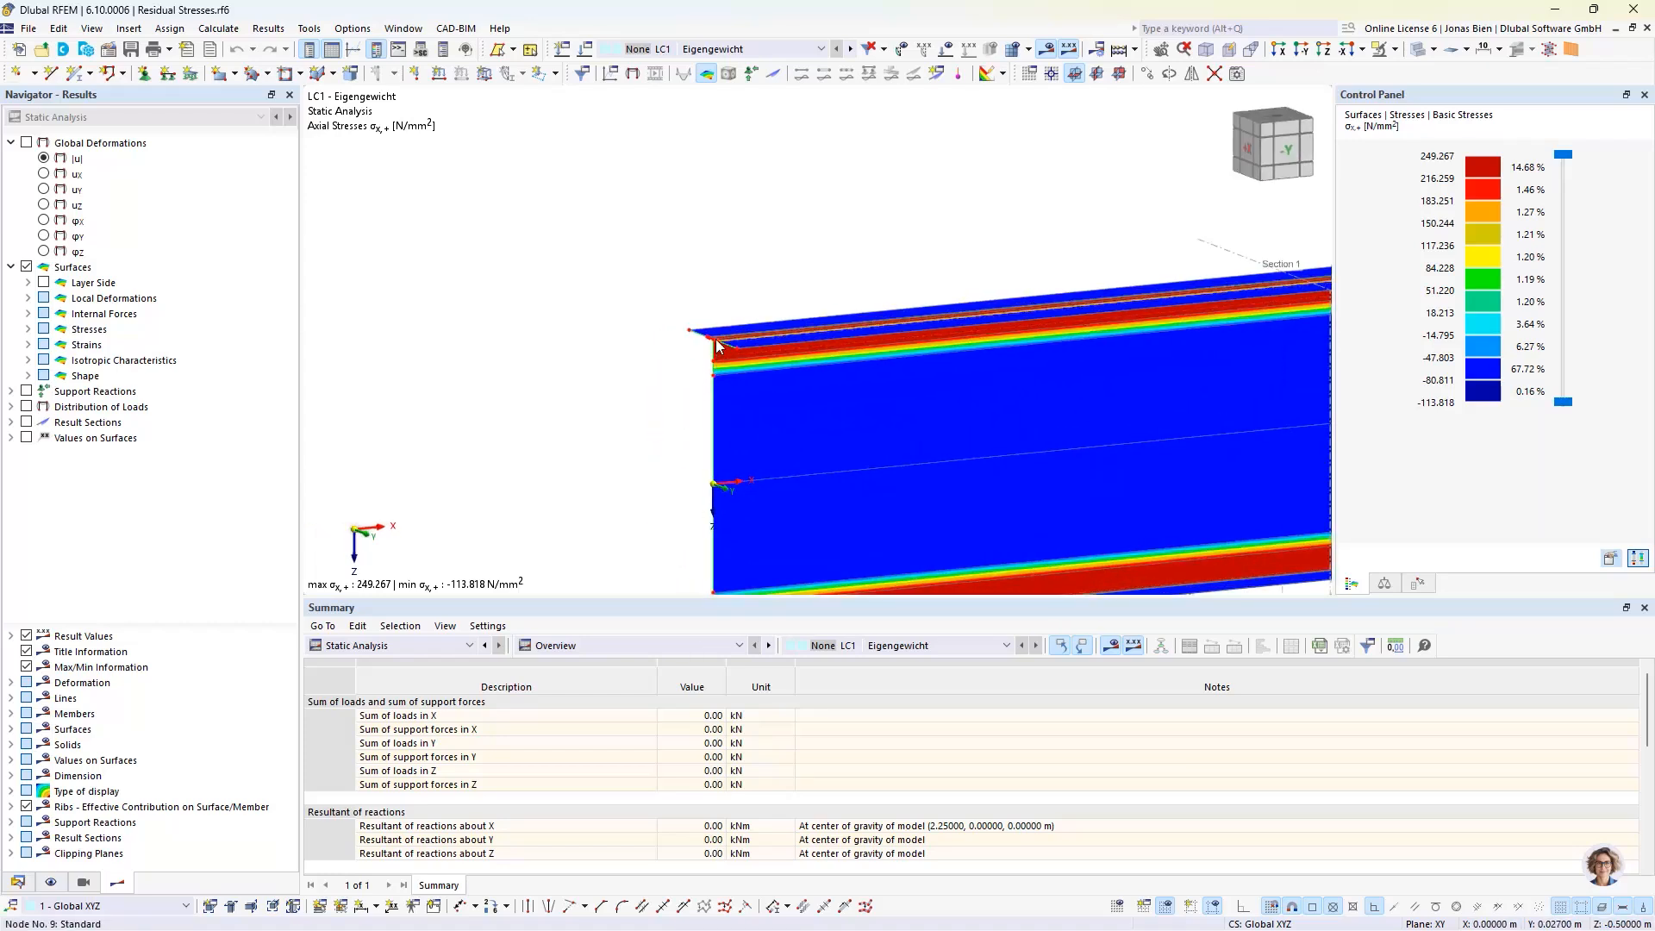
Step: Hide the results and inspect the line support assigned to line 5 at the girder's start, discarding any changes
{"action": "left_click", "coordinate": [1046, 51]}
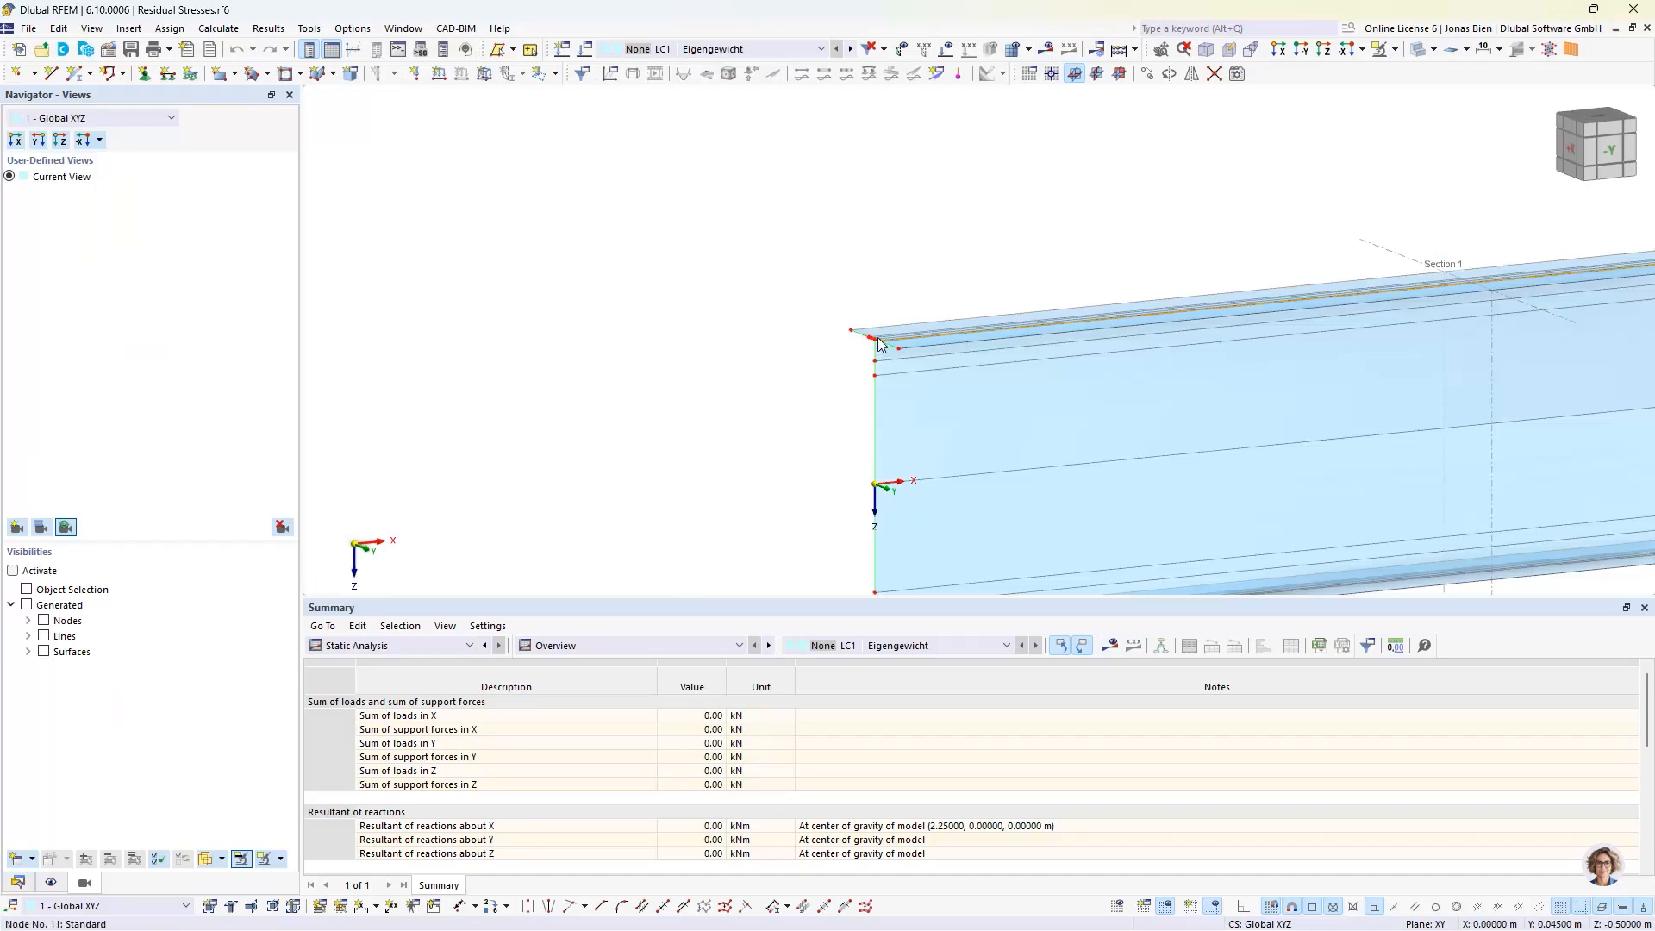
{"action": "scroll", "coordinate": [879, 344], "scroll_direction": "up", "scroll_amount": 2}
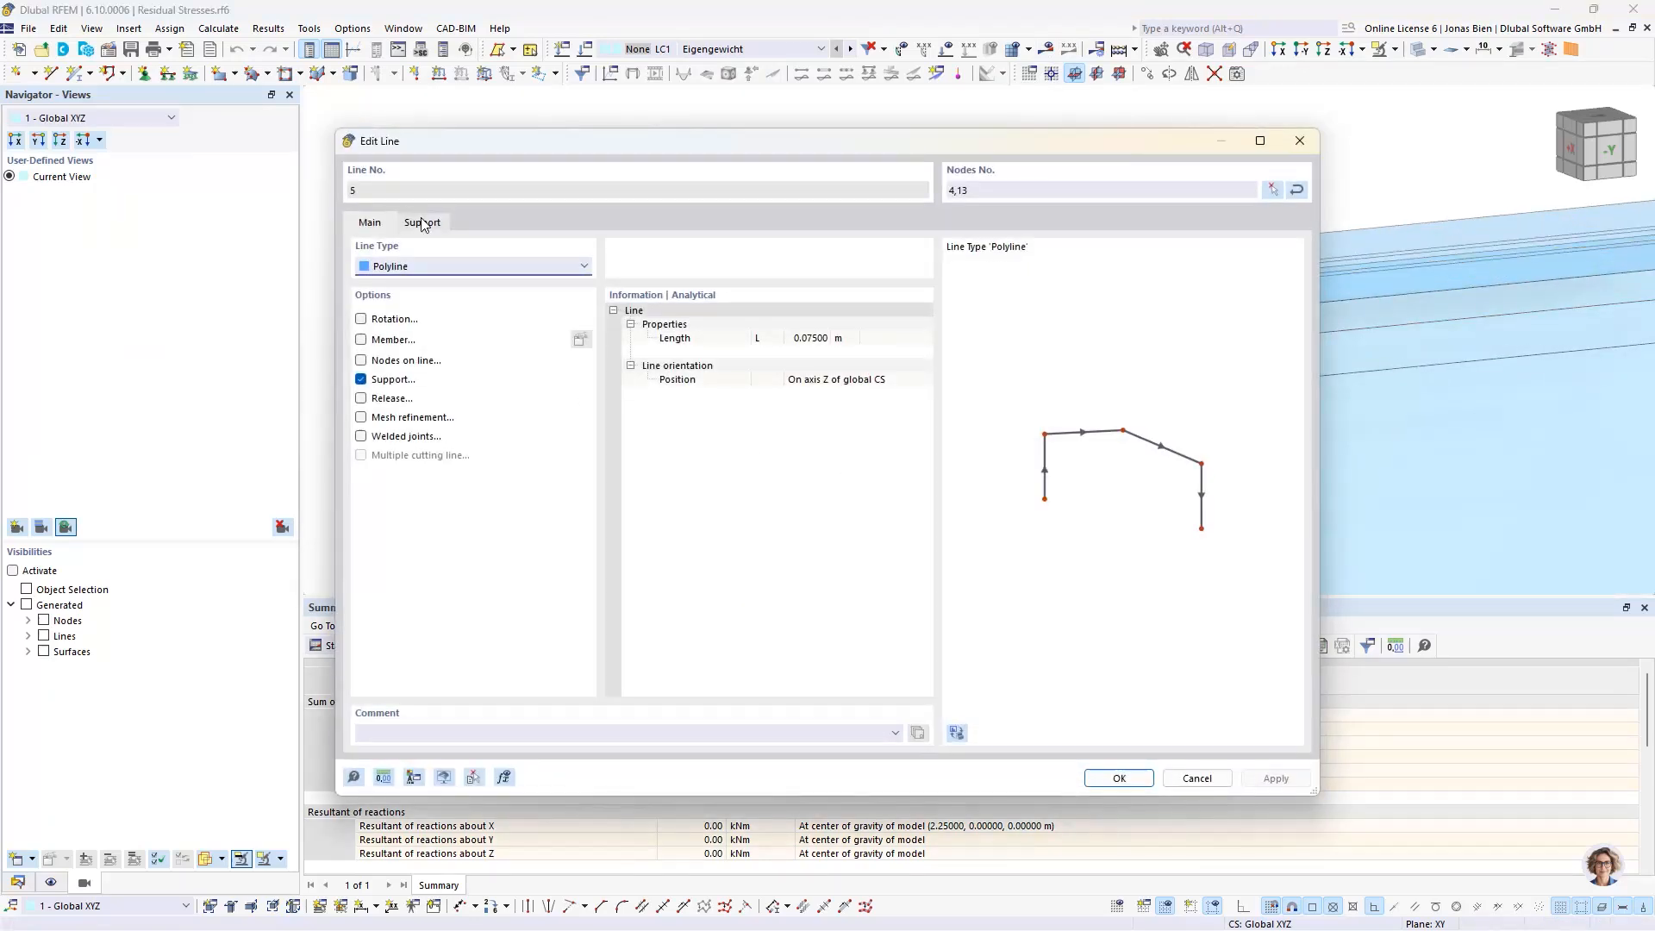
{"action": "left_click", "coordinate": [424, 224]}
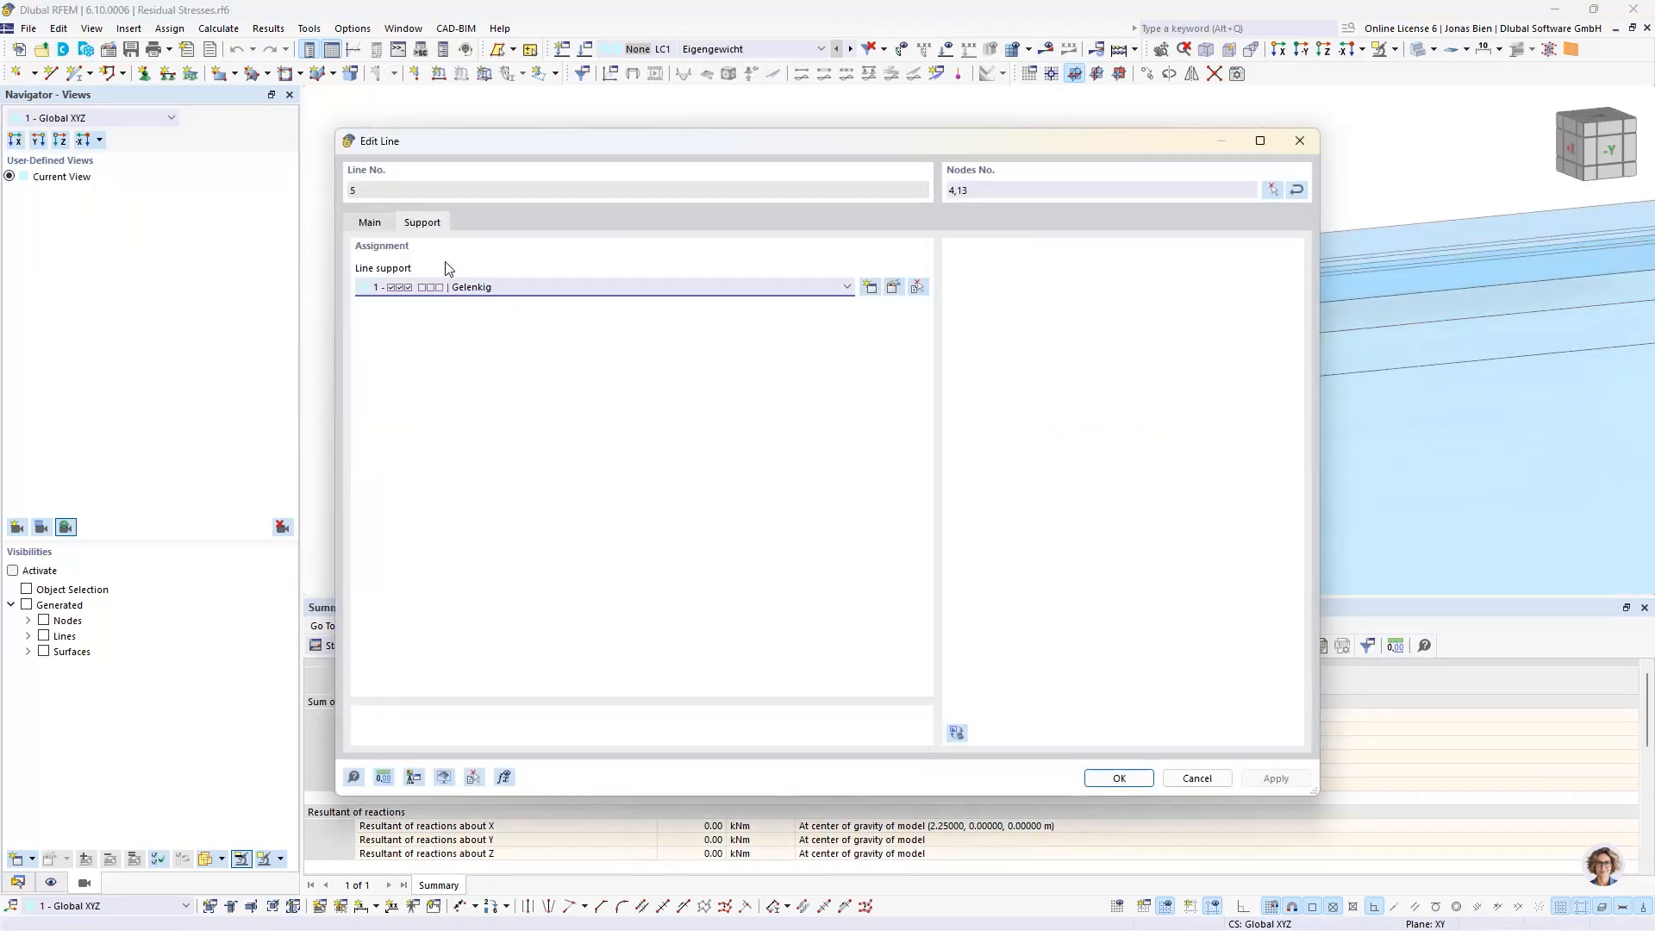
{"action": "left_click", "coordinate": [1300, 141]}
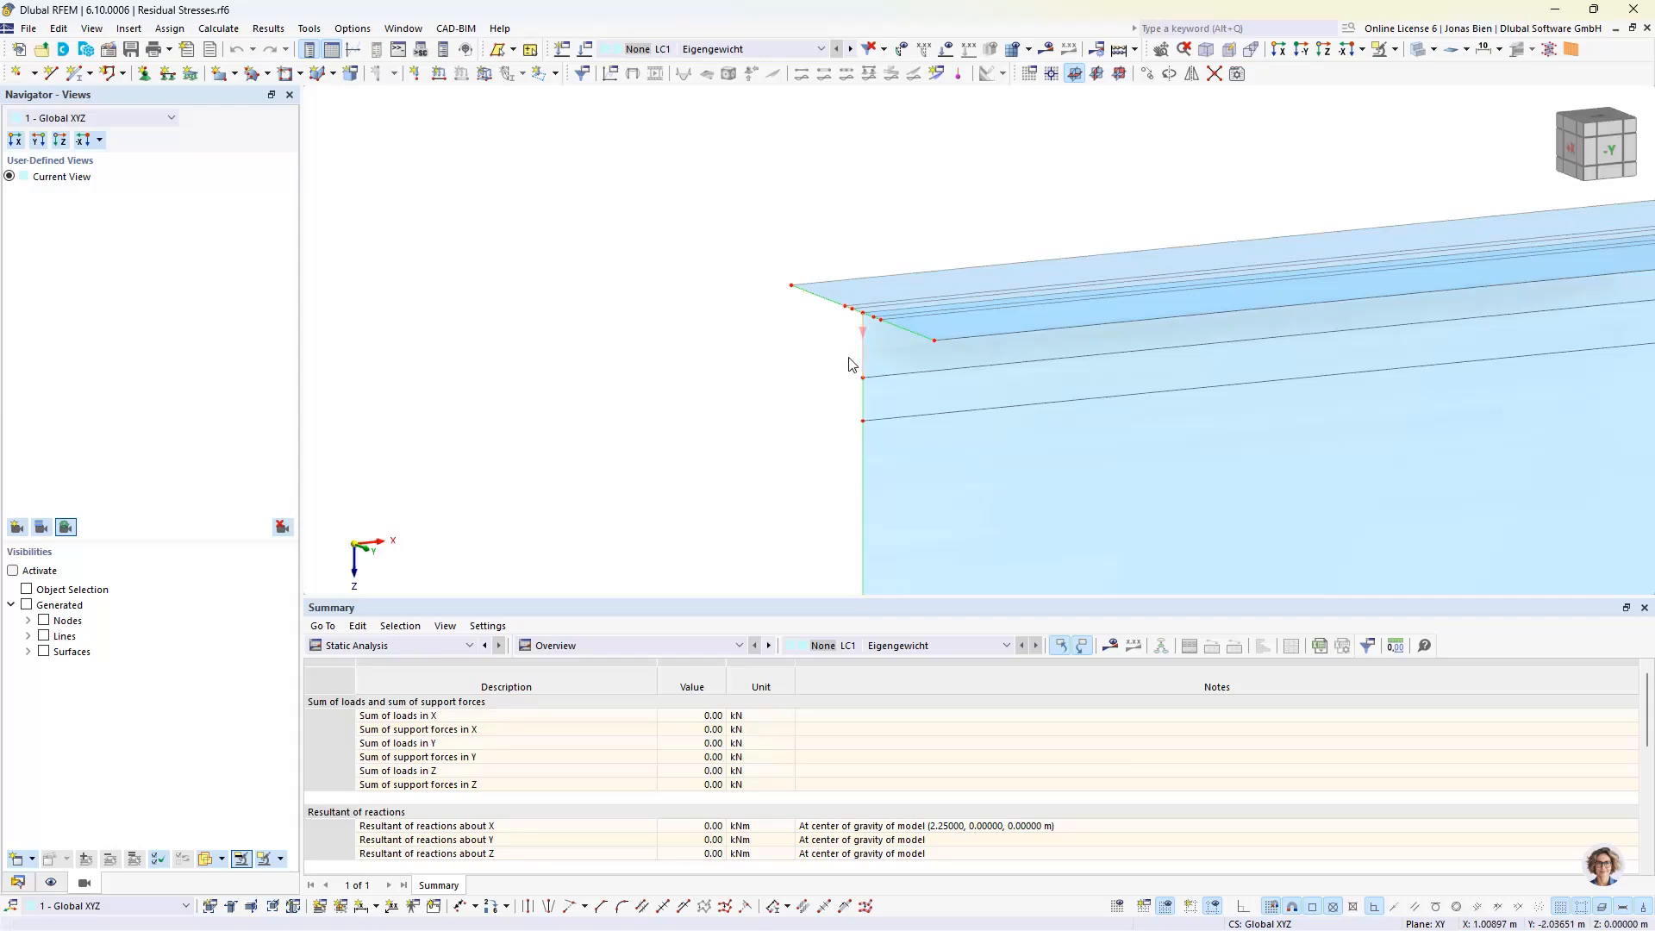
Step: Examine the edges at the girder's start and compare them with its opposite end in the plain model
{"action": "scroll", "coordinate": [849, 355], "scroll_direction": "down", "scroll_amount": 1}
{"action": "scroll", "coordinate": [807, 397], "scroll_direction": "down", "scroll_amount": 2}
{"action": "middle_click_drag", "start_coordinate": [755, 424], "coordinate": [713, 318]}
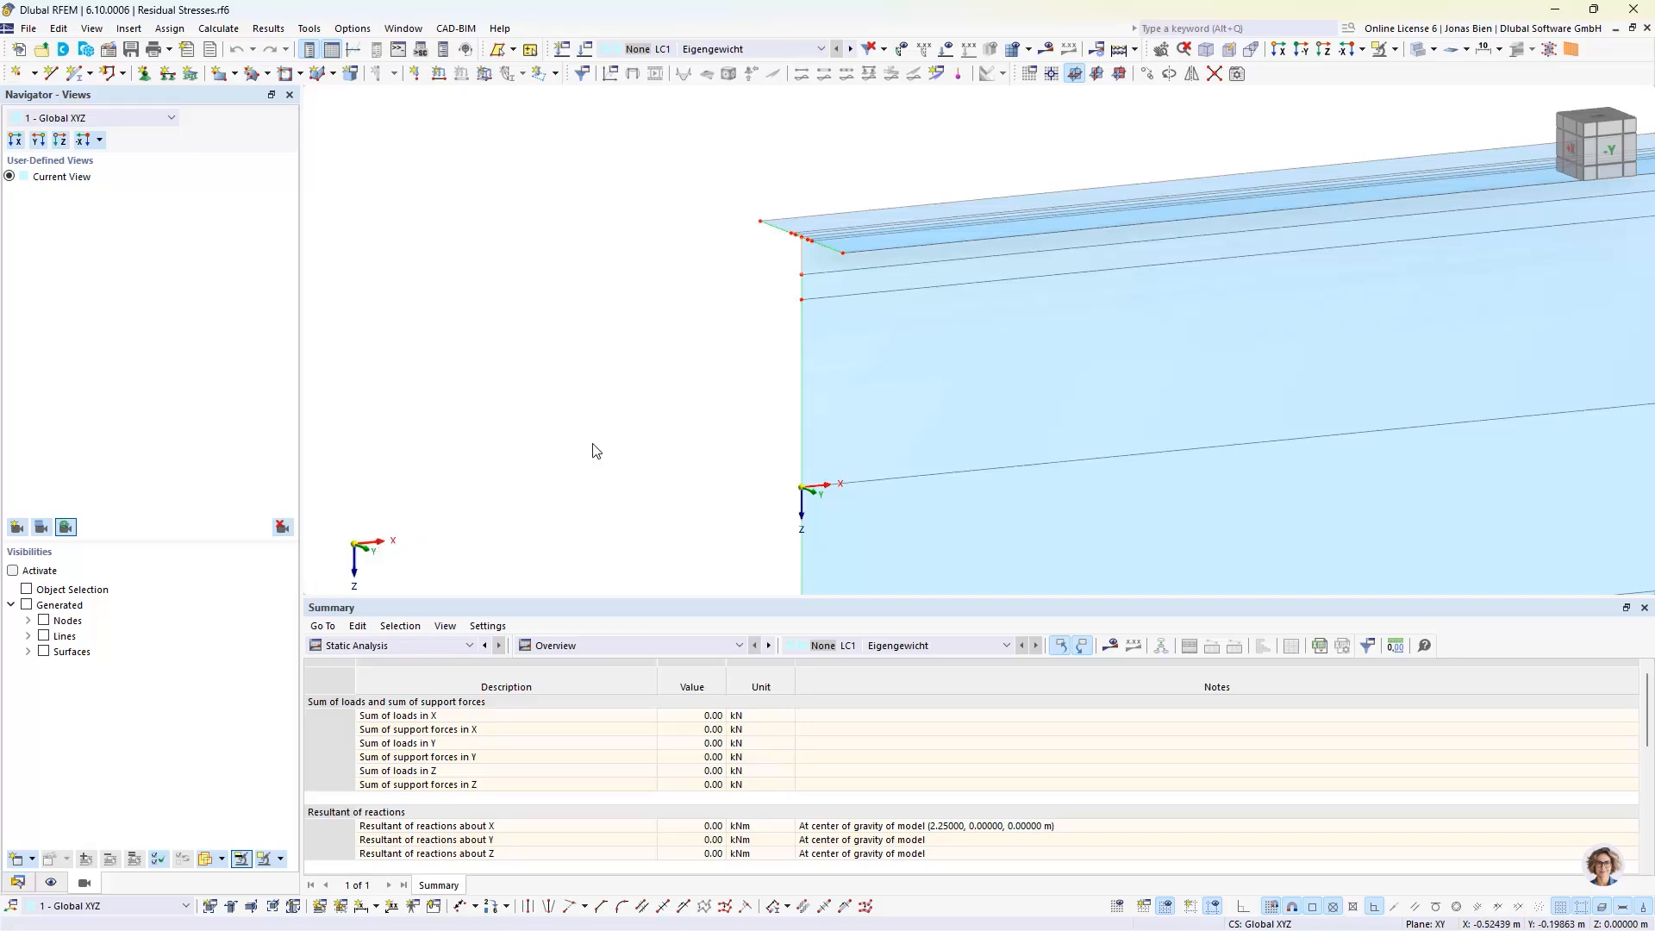
{"action": "scroll", "coordinate": [595, 446], "scroll_direction": "down", "scroll_amount": 2}
{"action": "scroll", "coordinate": [1269, 236], "scroll_direction": "up", "scroll_amount": 4}
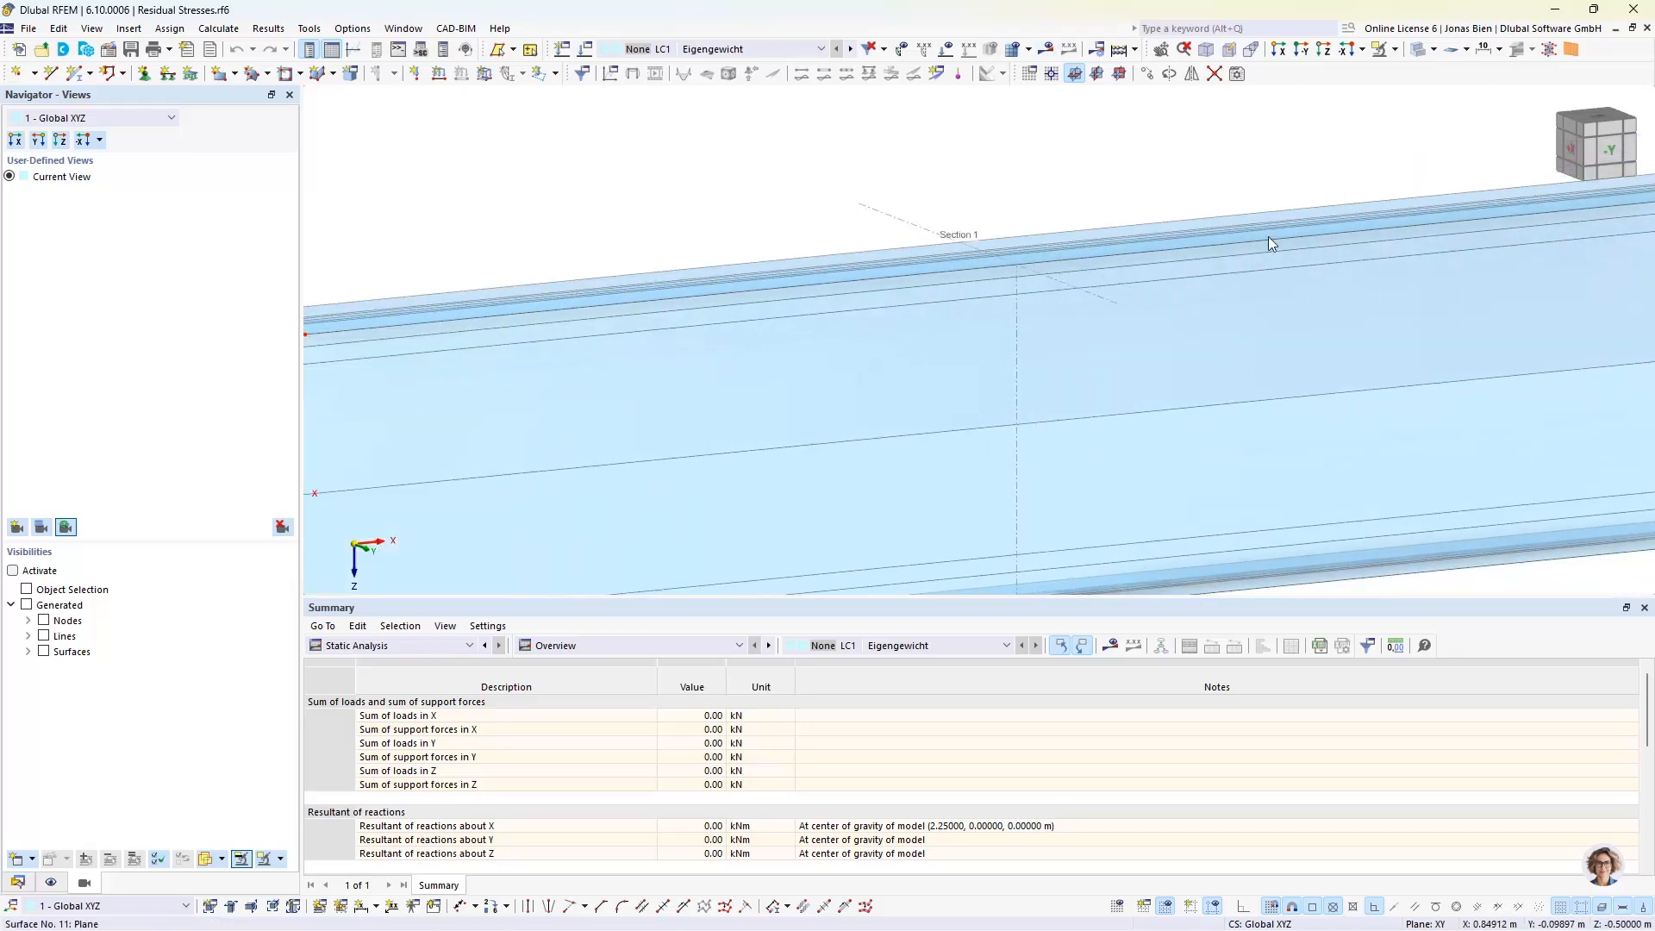
{"action": "scroll", "coordinate": [829, 343], "scroll_direction": "down", "scroll_amount": 3}
{"action": "scroll", "coordinate": [948, 340], "scroll_direction": "up", "scroll_amount": 2}
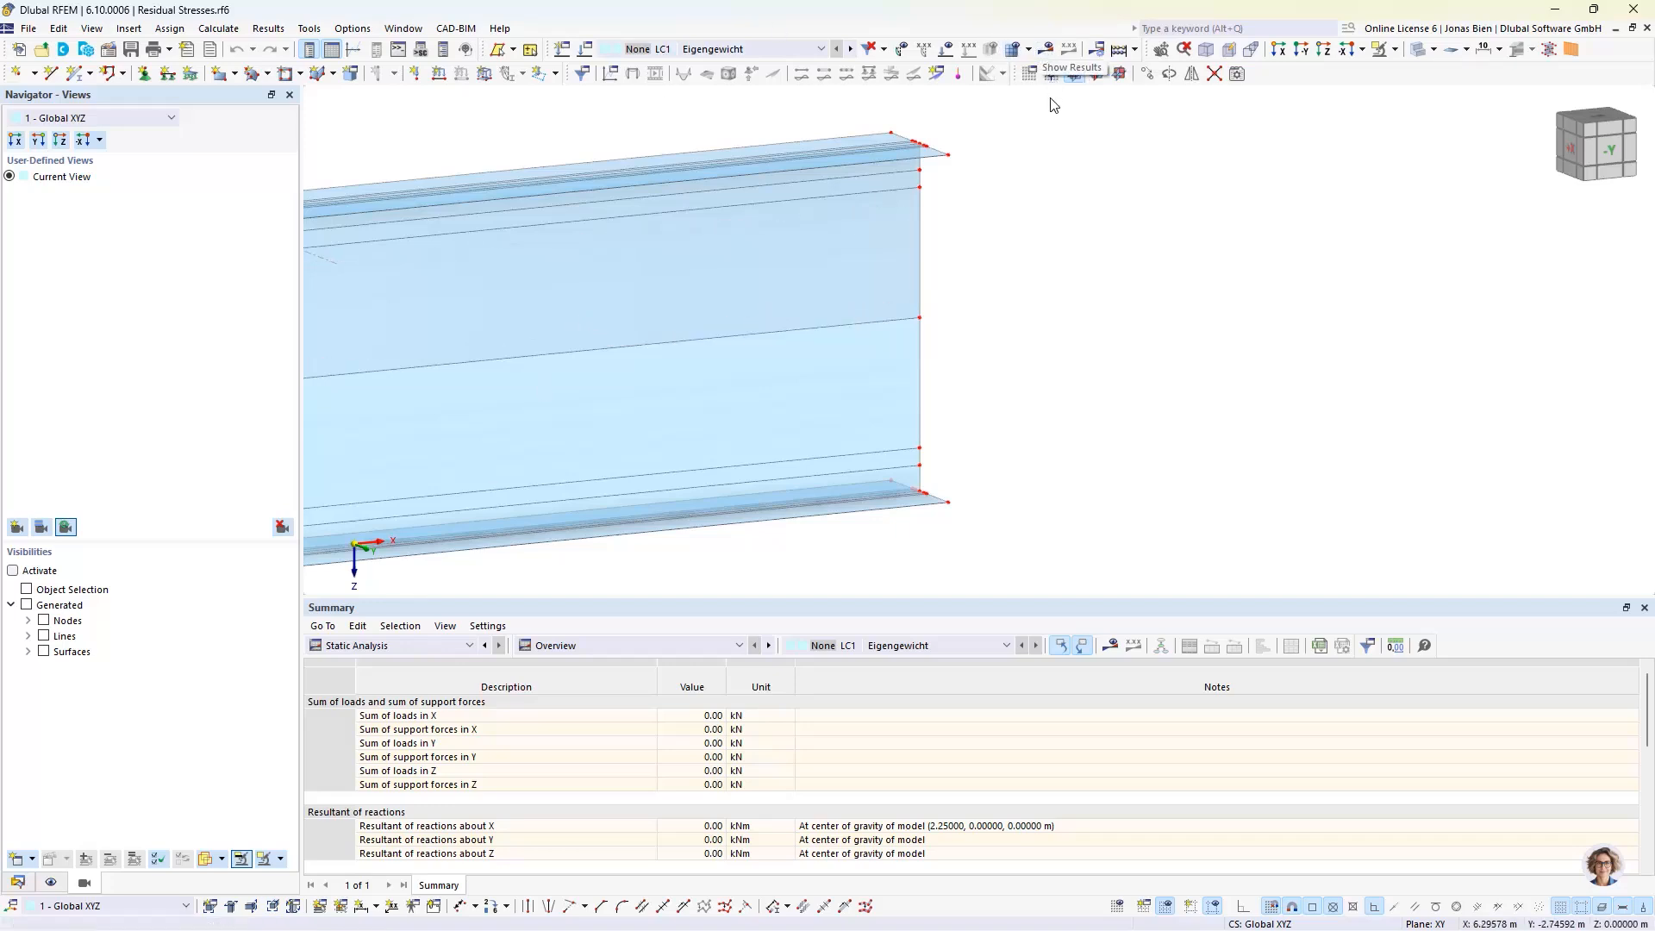
Step: Show the LC1 axial stresses again and examine their distribution near the far girder end in the -Y view
{"action": "left_click", "coordinate": [1047, 51]}
{"action": "middle_click_drag", "start_coordinate": [1009, 341], "coordinate": [845, 345]}
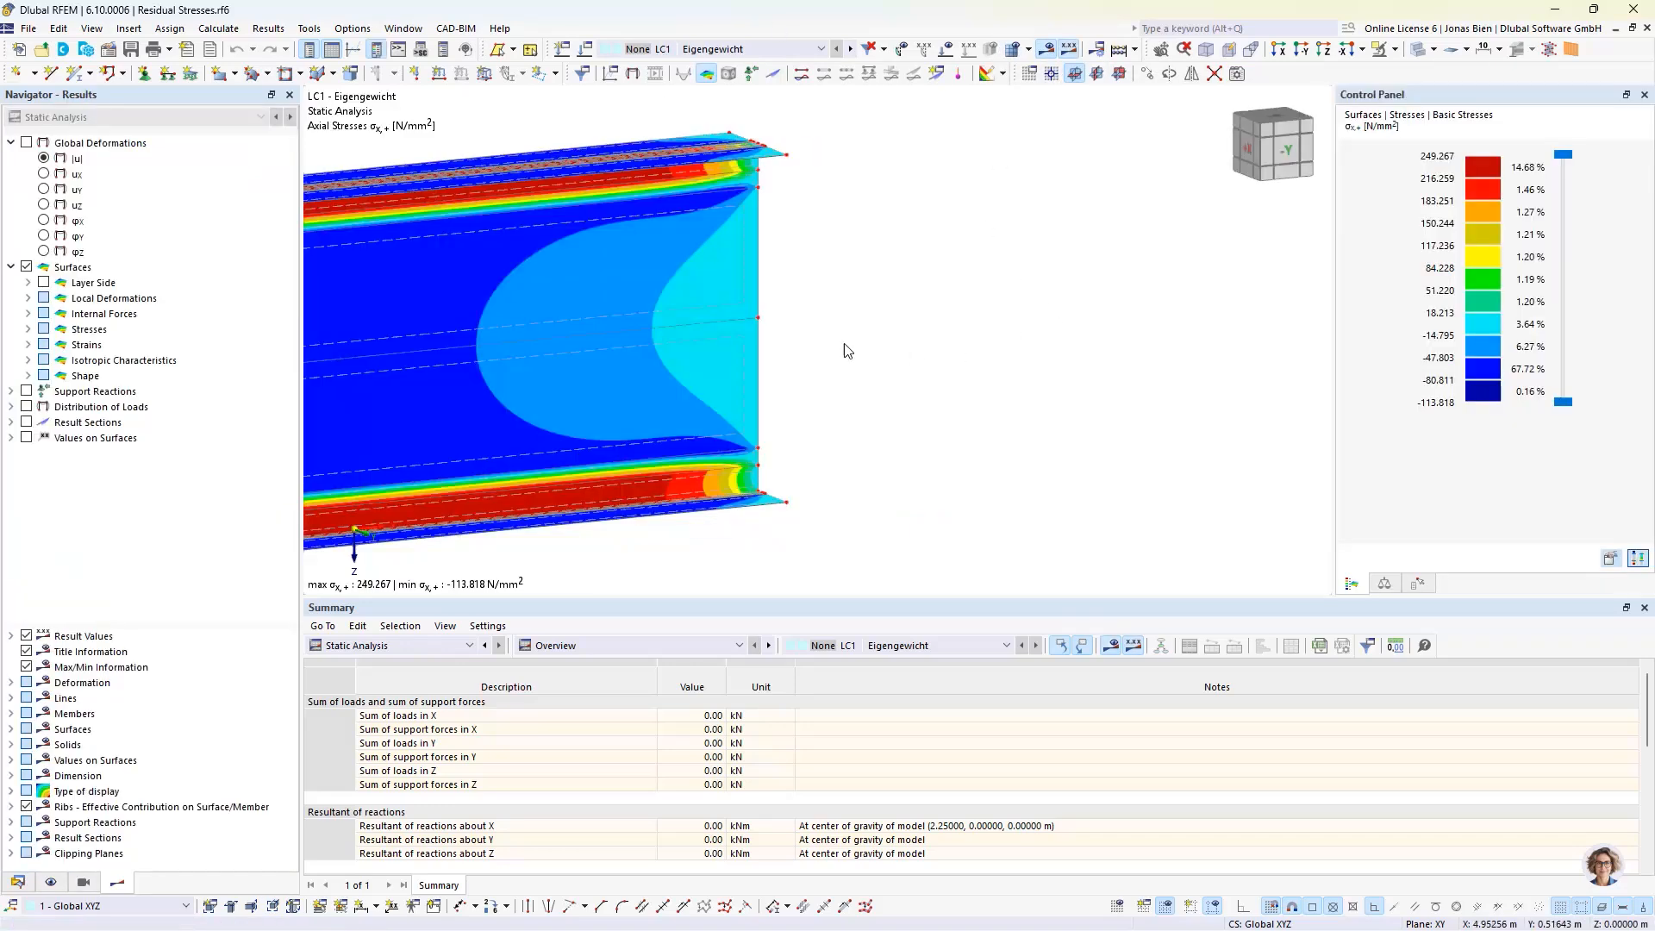
{"action": "middle_click_drag", "start_coordinate": [732, 319], "coordinate": [1045, 266]}
{"action": "left_click", "coordinate": [1289, 157]}
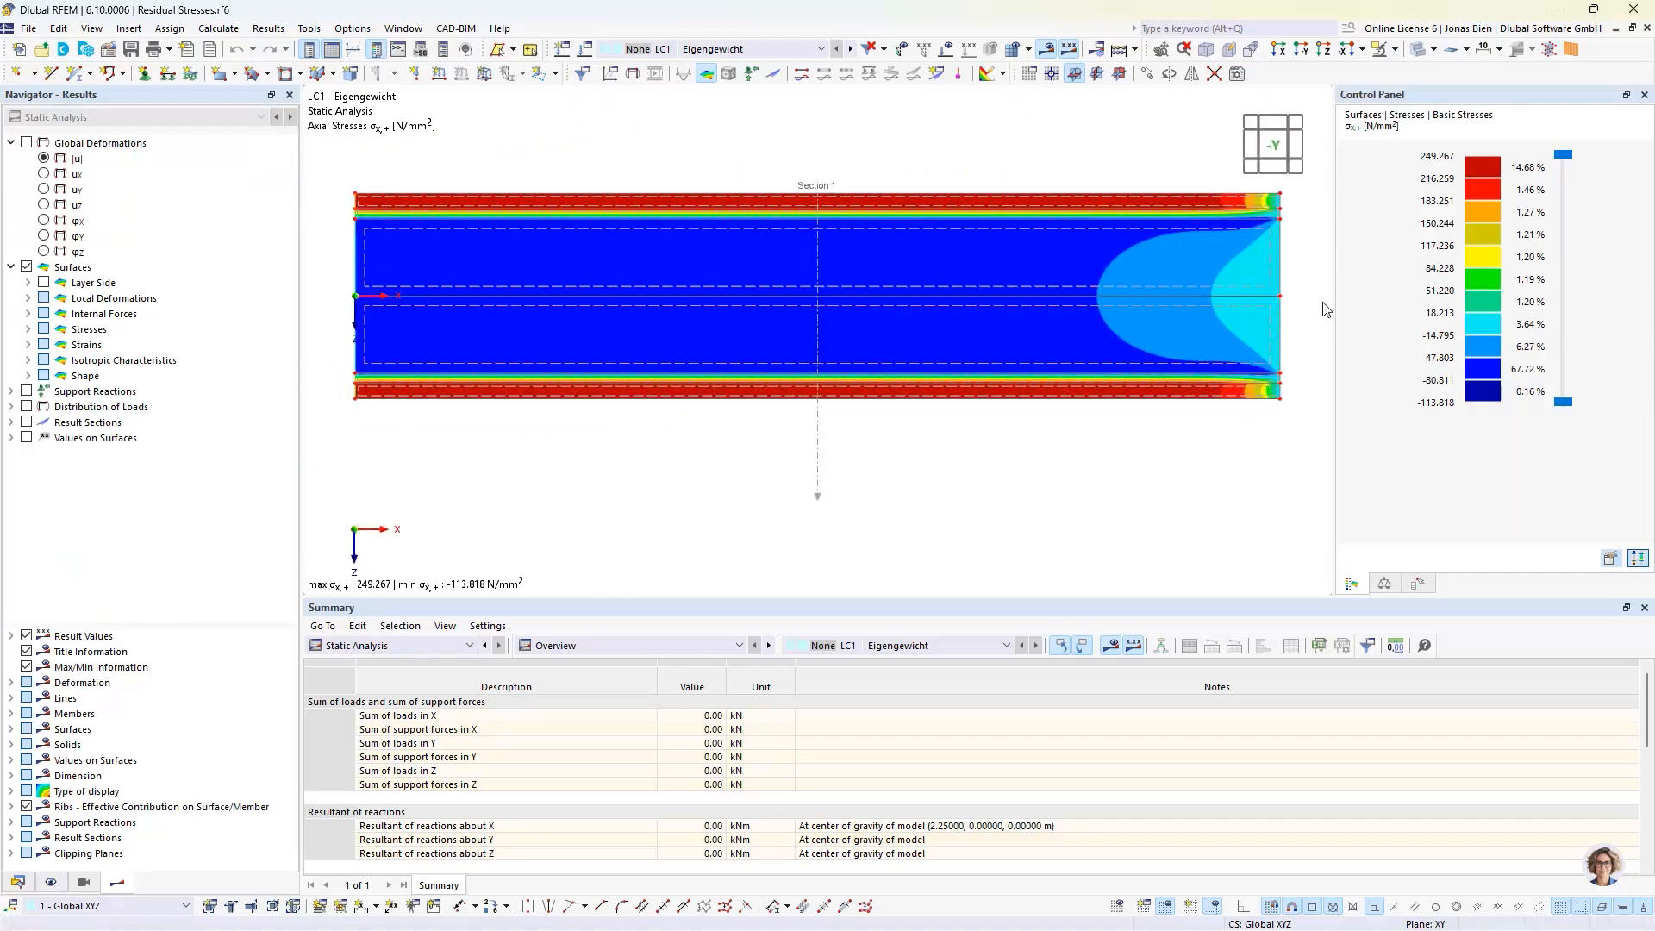
{"action": "middle_click_drag", "start_coordinate": [1298, 263], "coordinate": [1088, 272]}
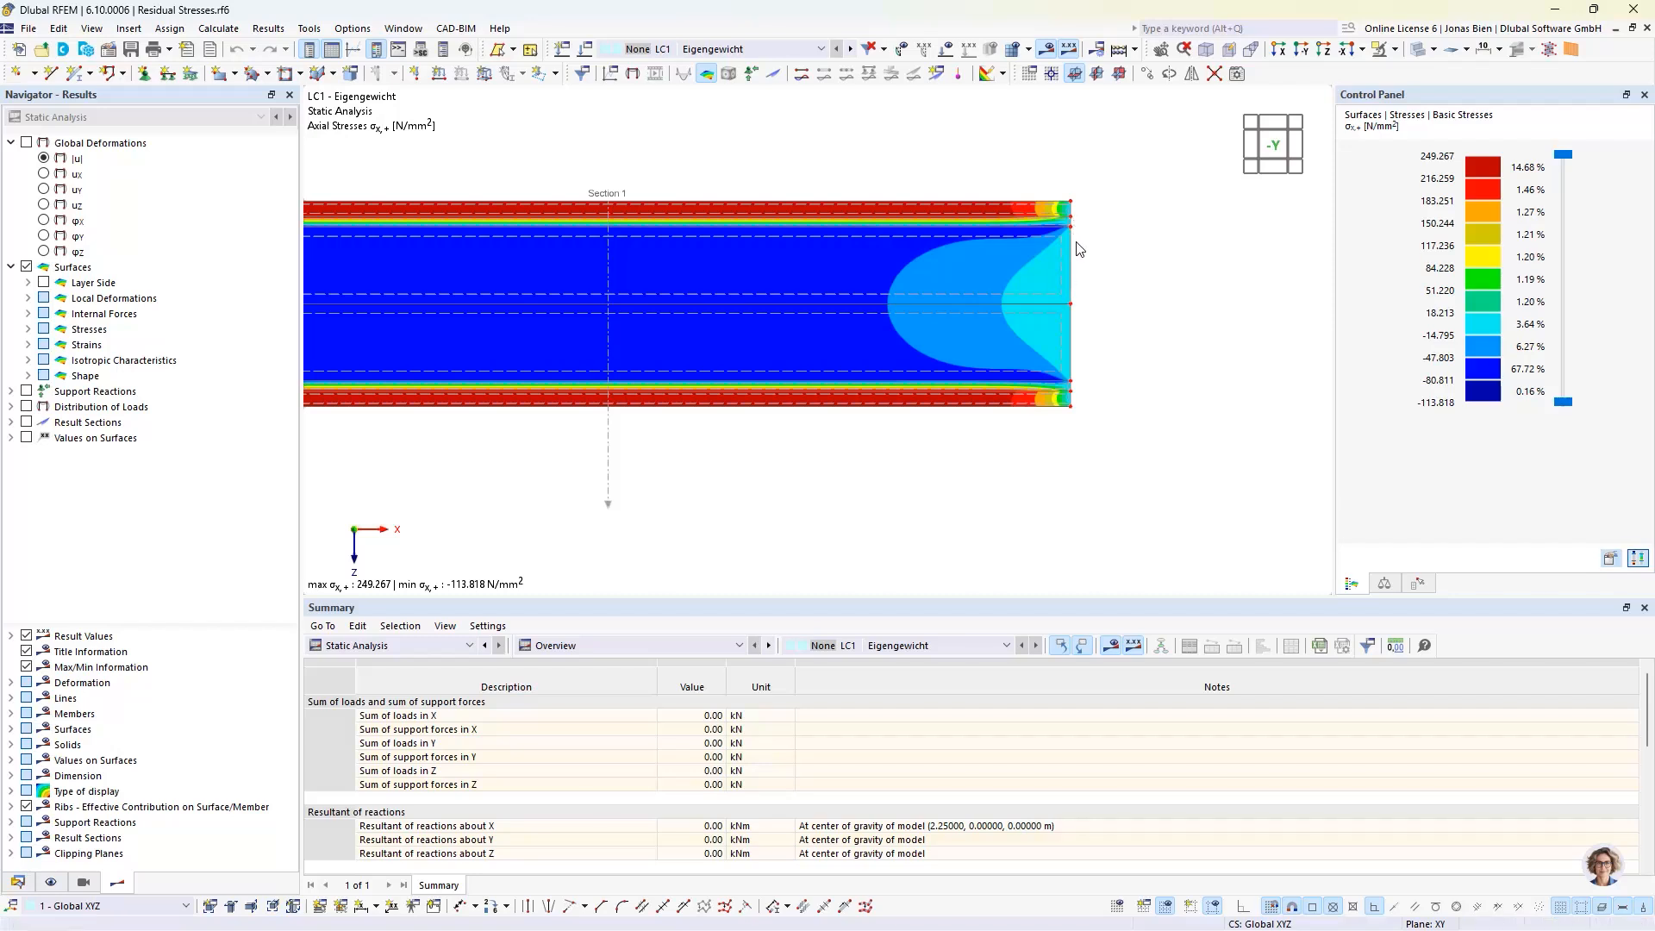
{"action": "scroll", "coordinate": [1112, 261], "scroll_direction": "up", "scroll_amount": 1}
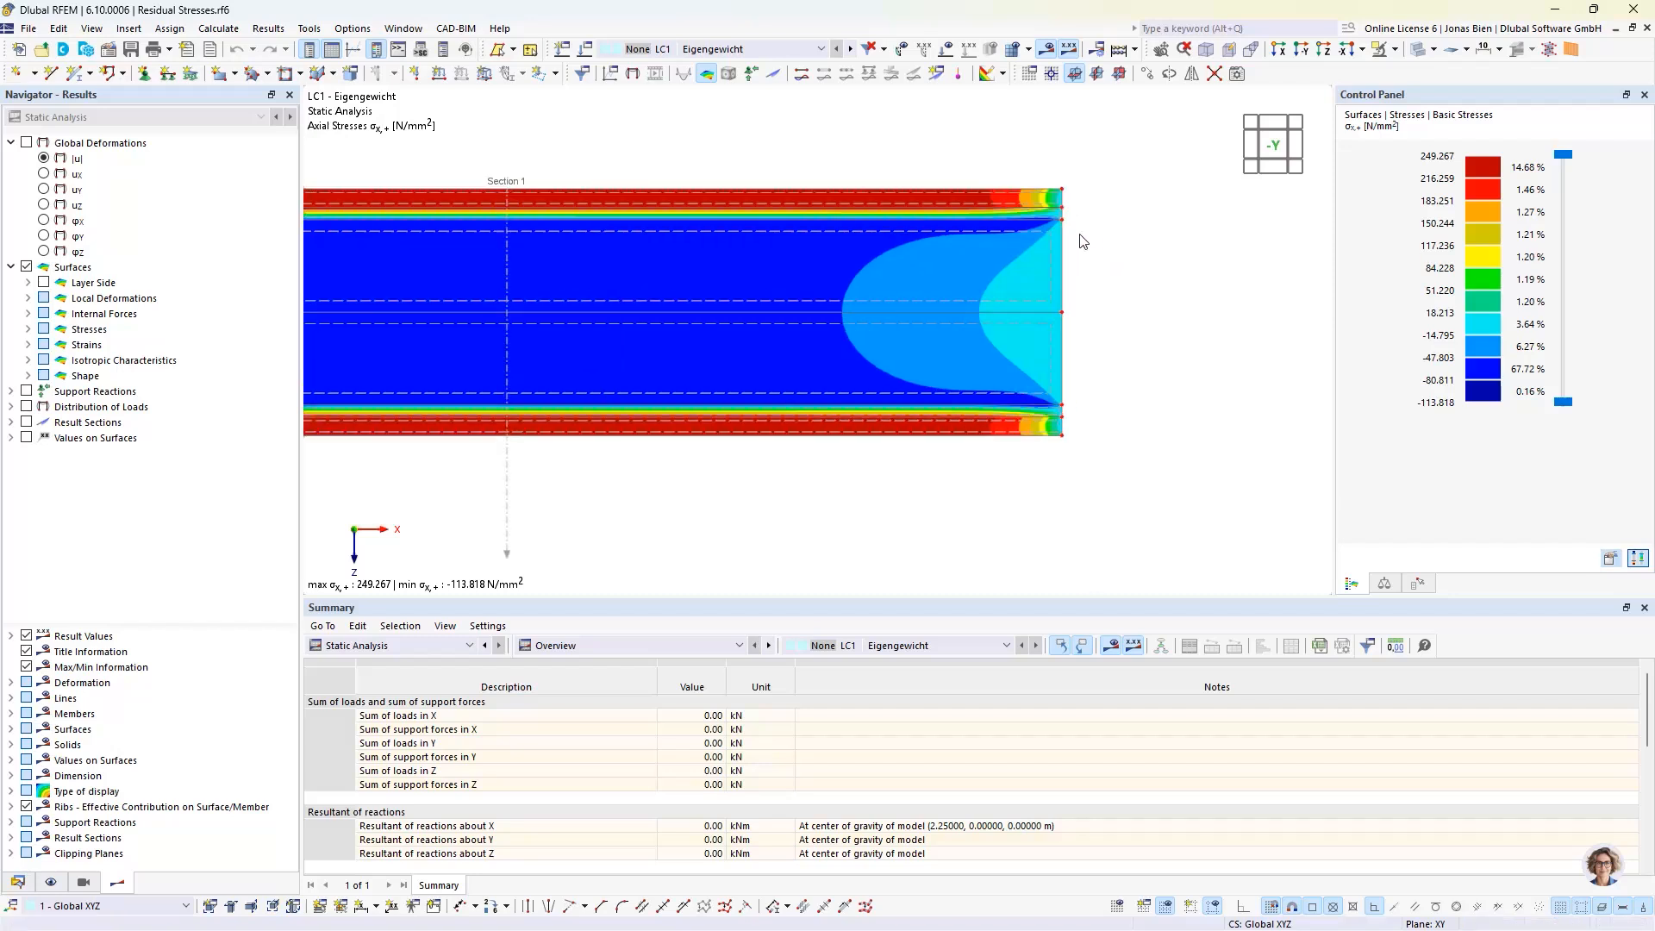
{"action": "middle_click_drag", "start_coordinate": [1087, 270], "coordinate": [1008, 297]}
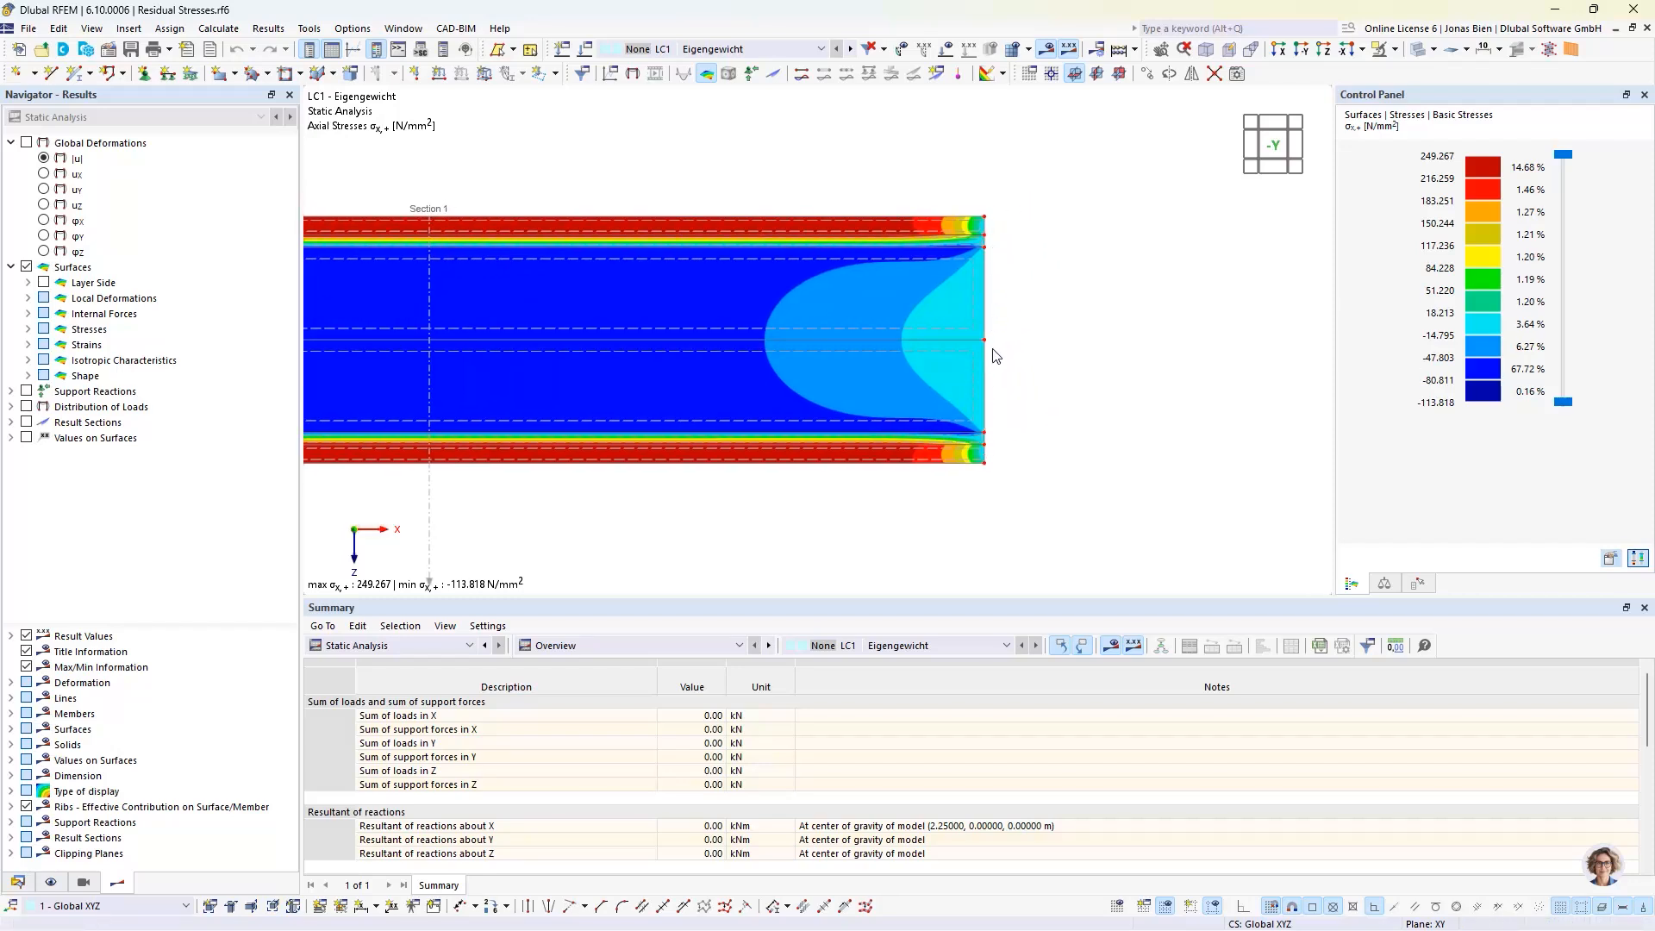
{"action": "scroll", "coordinate": [1020, 297], "scroll_direction": "up", "scroll_amount": 1}
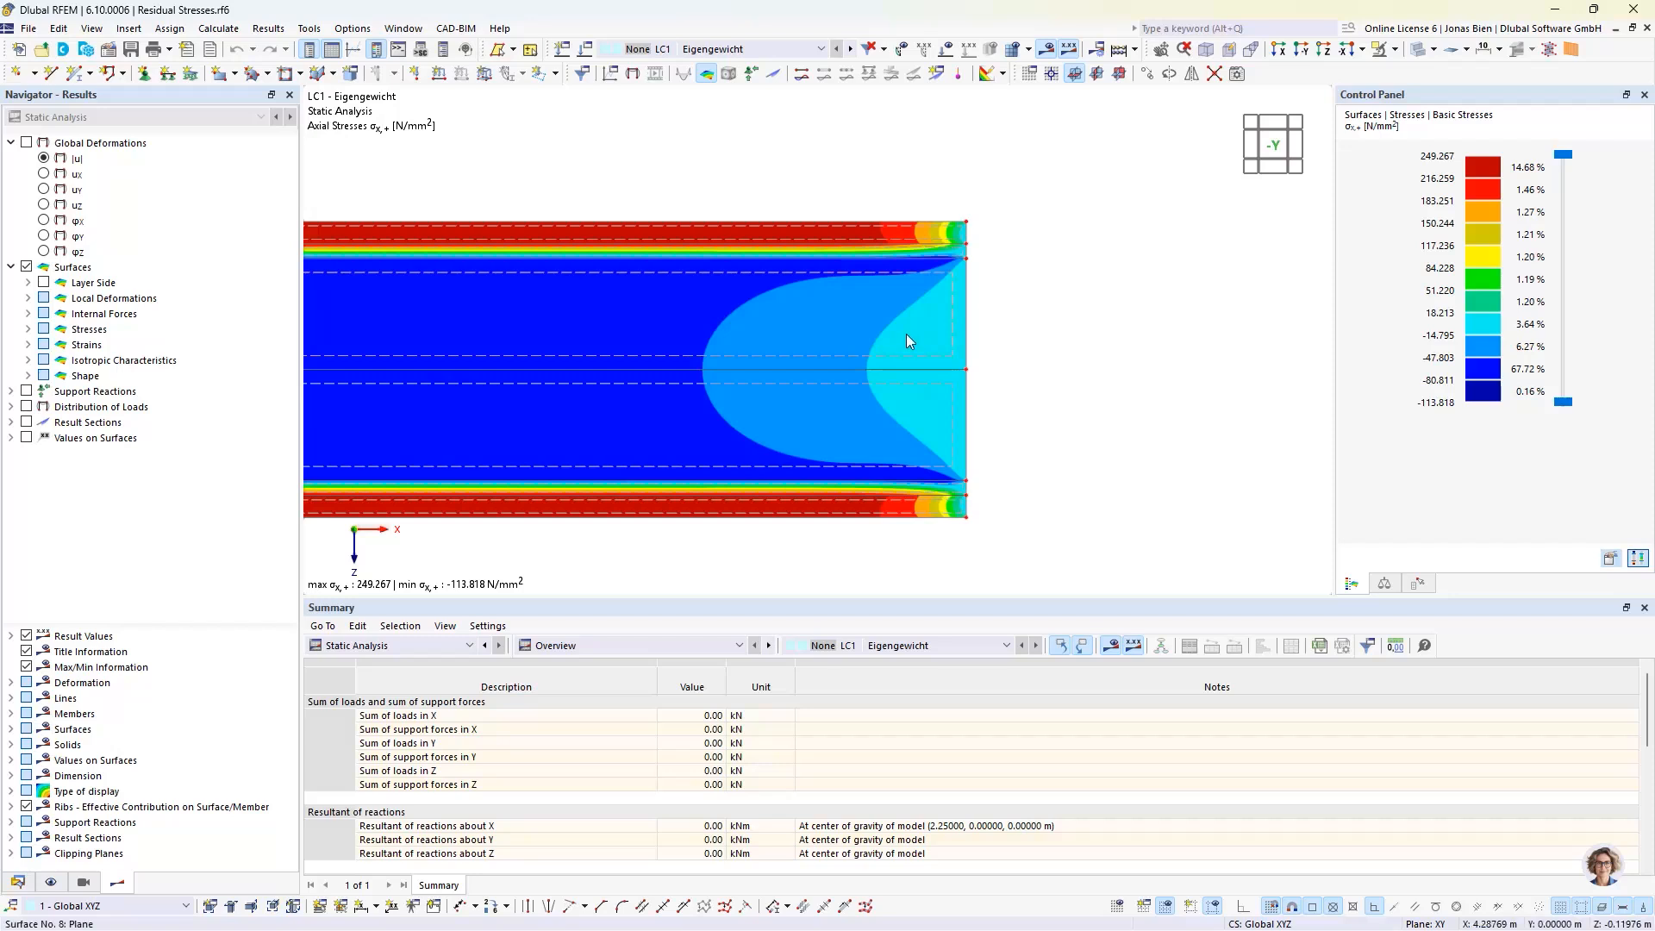
{"action": "mouse_move", "coordinate": [910, 347]}
Step: Display the global deformations |u| for LC1 and compare the displacements at both girder ends
{"action": "left_click", "coordinate": [44, 159]}
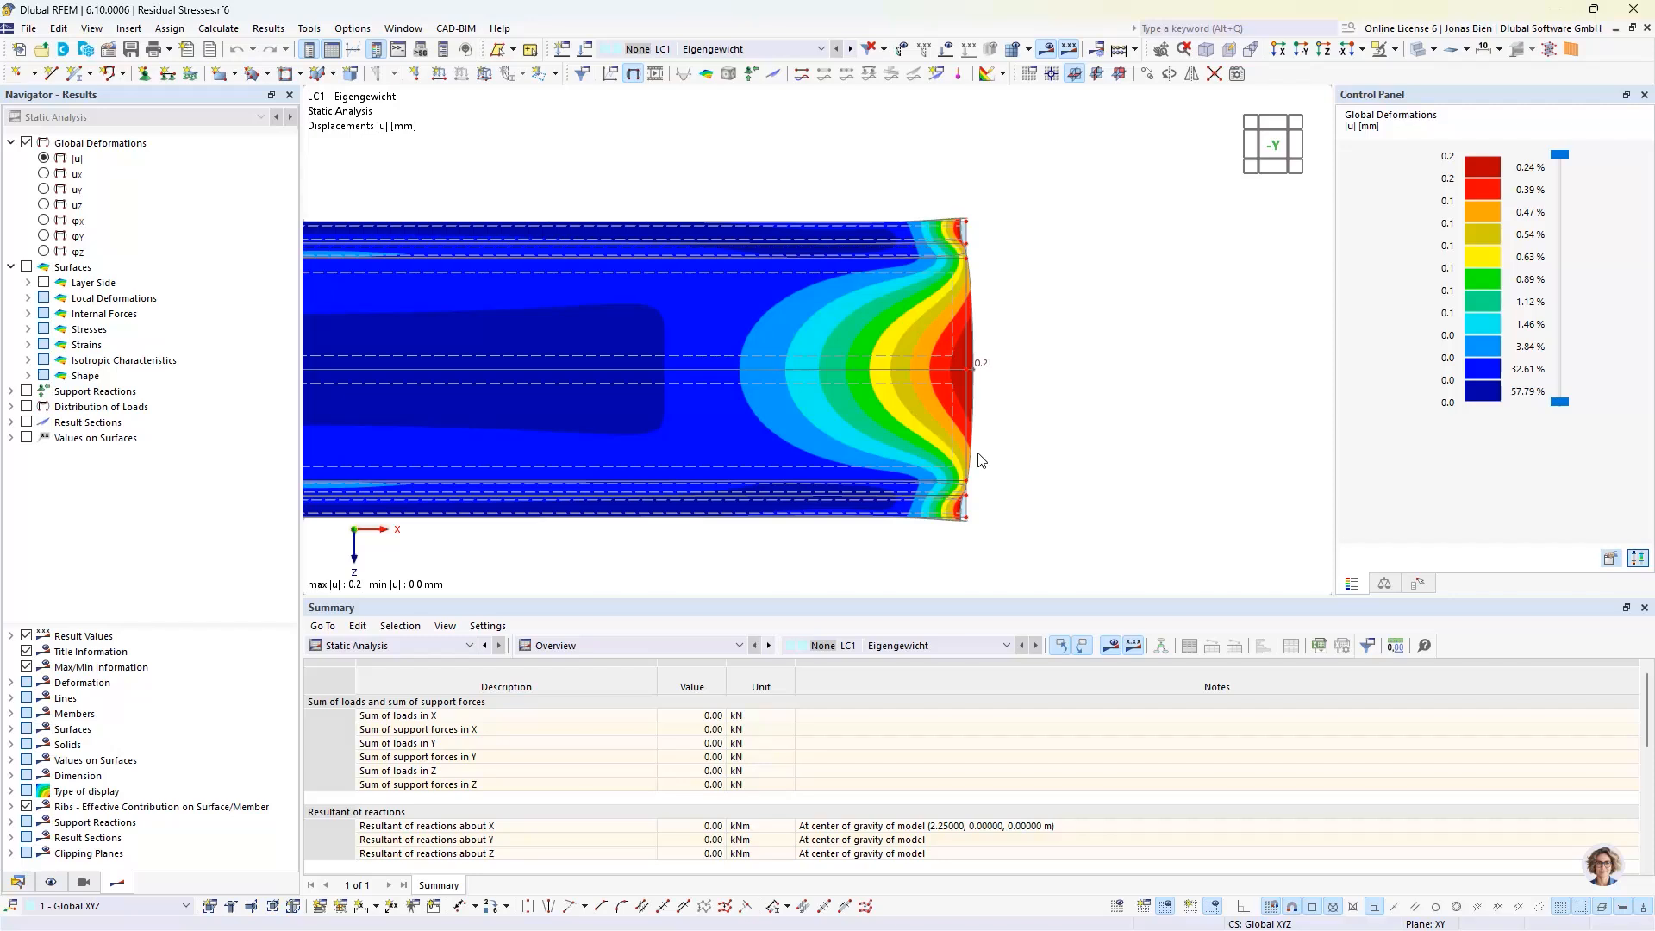
{"action": "middle_click_drag", "start_coordinate": [1101, 380], "coordinate": [998, 359], "text": "ctrl"}
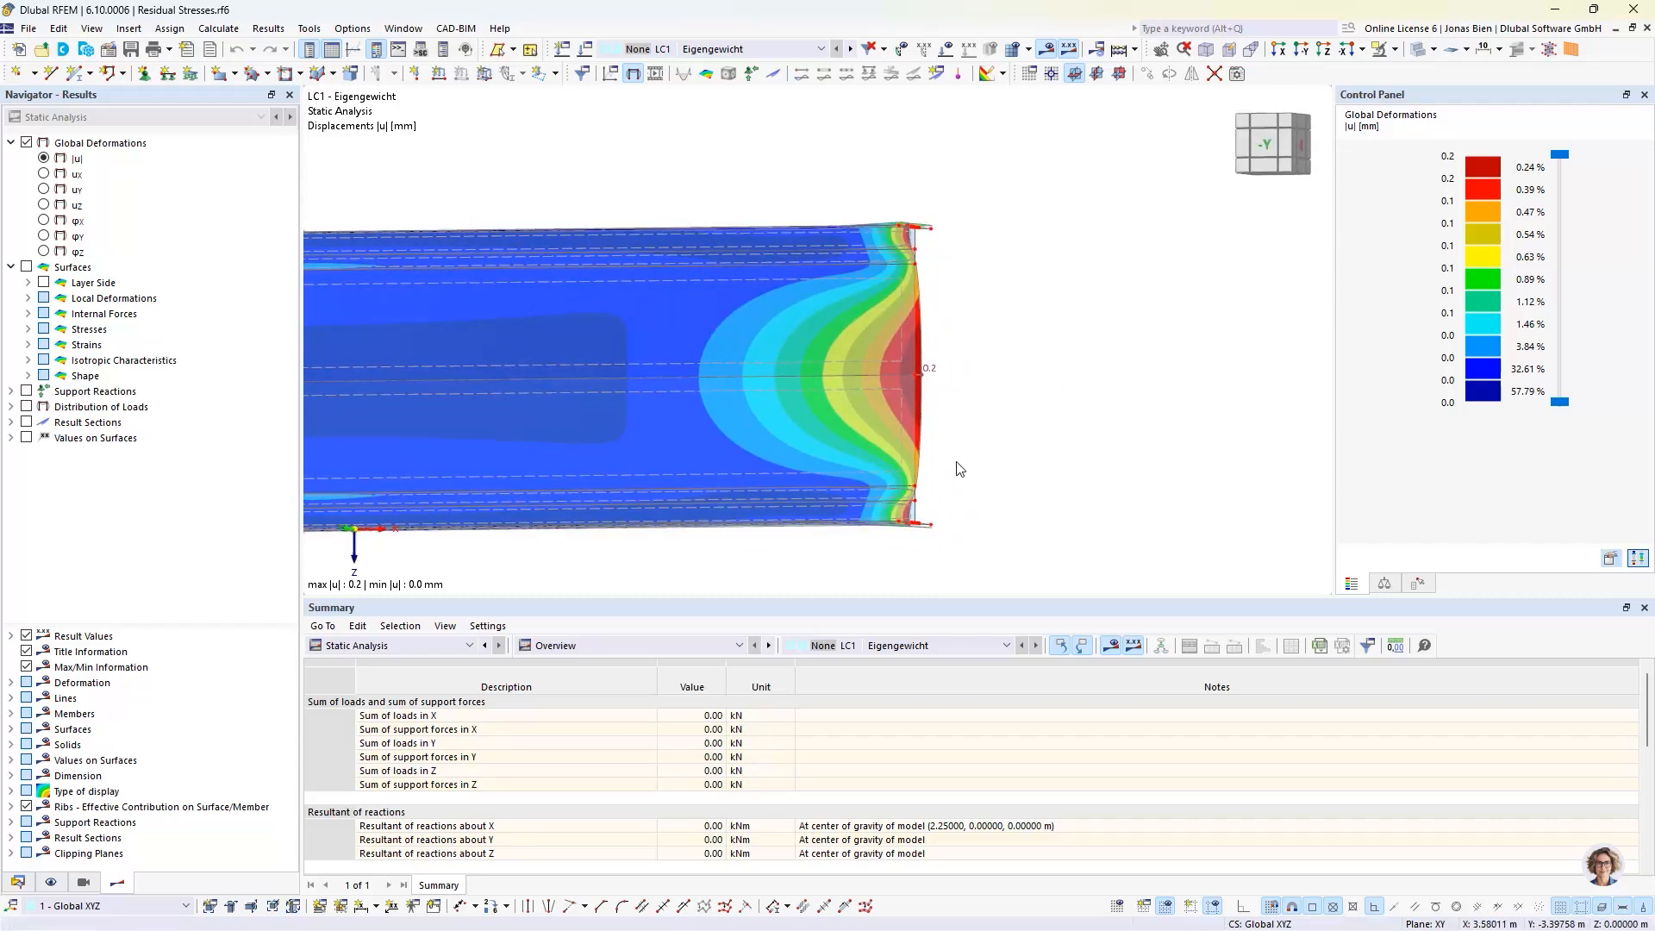
{"action": "middle_click_drag", "start_coordinate": [956, 527], "coordinate": [1088, 308], "text": "ctrl"}
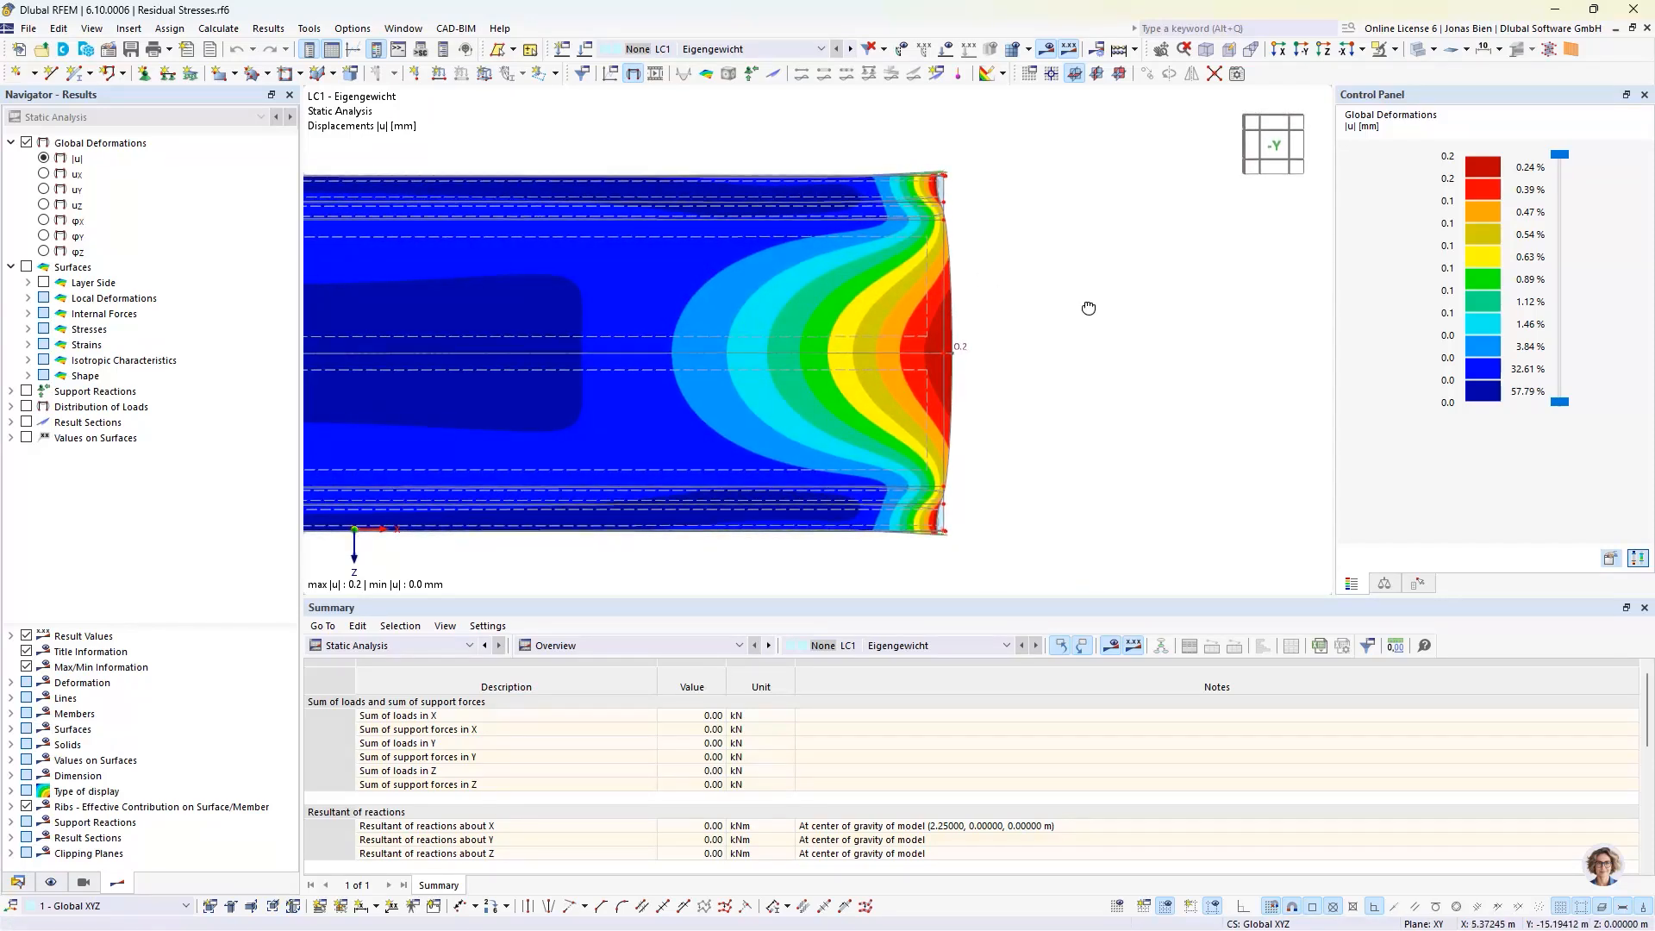
{"action": "scroll", "coordinate": [1066, 391], "scroll_direction": "down", "scroll_amount": 5}
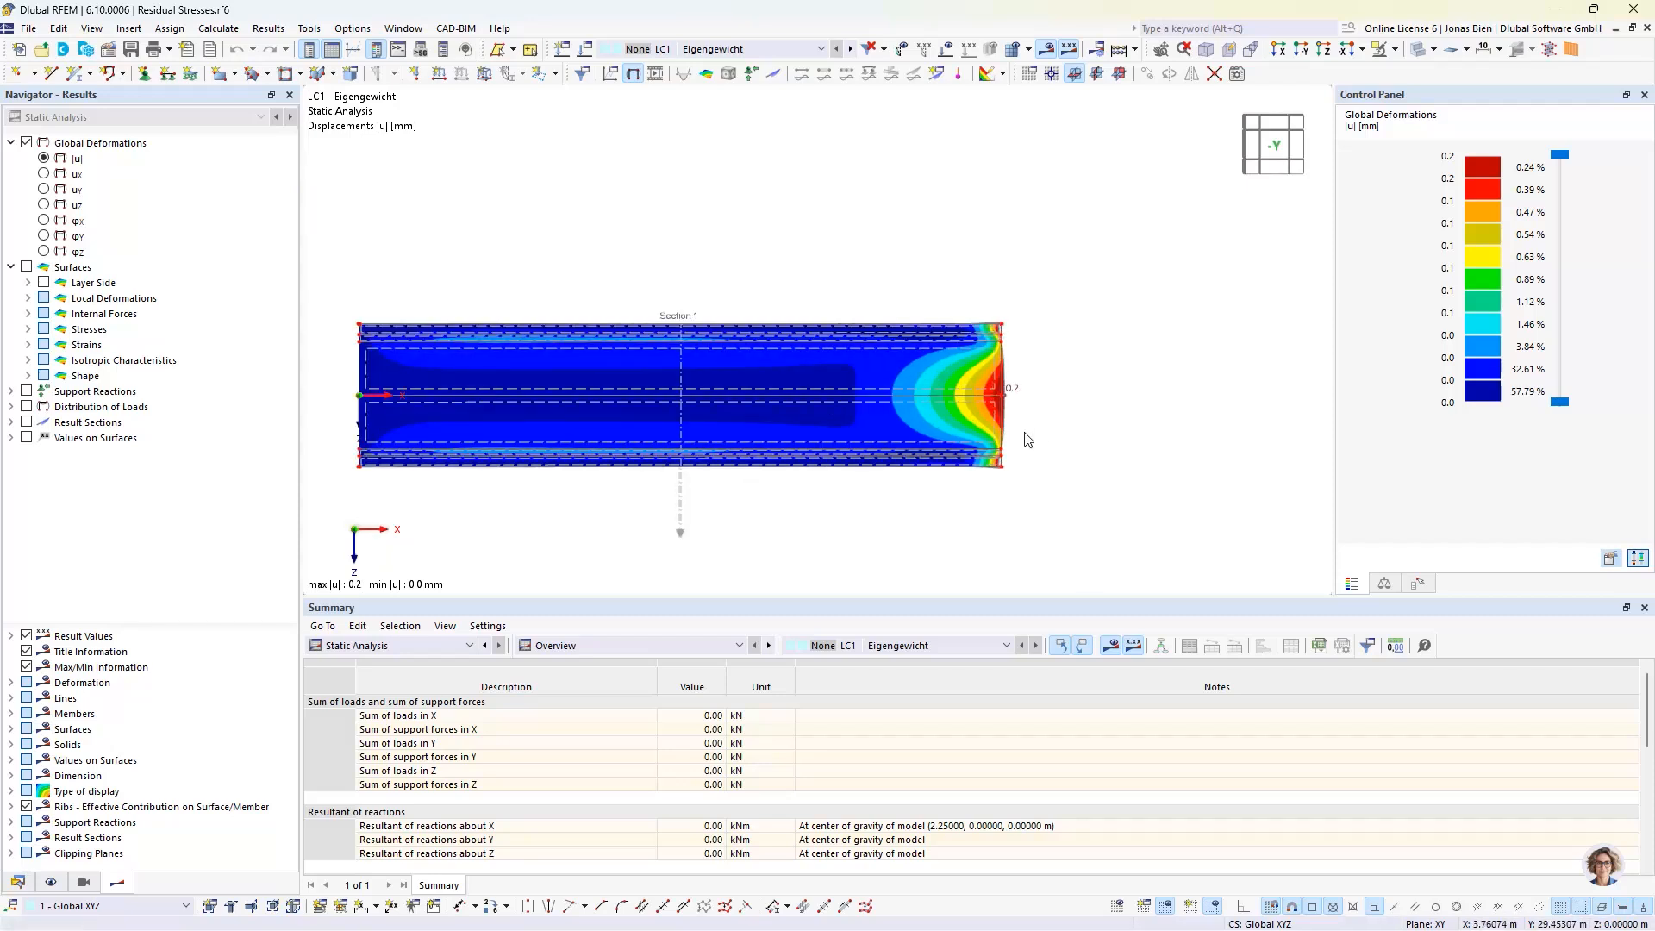
{"action": "middle_click_drag", "start_coordinate": [469, 529], "coordinate": [667, 529]}
{"action": "scroll", "coordinate": [602, 477], "scroll_direction": "up", "scroll_amount": 3}
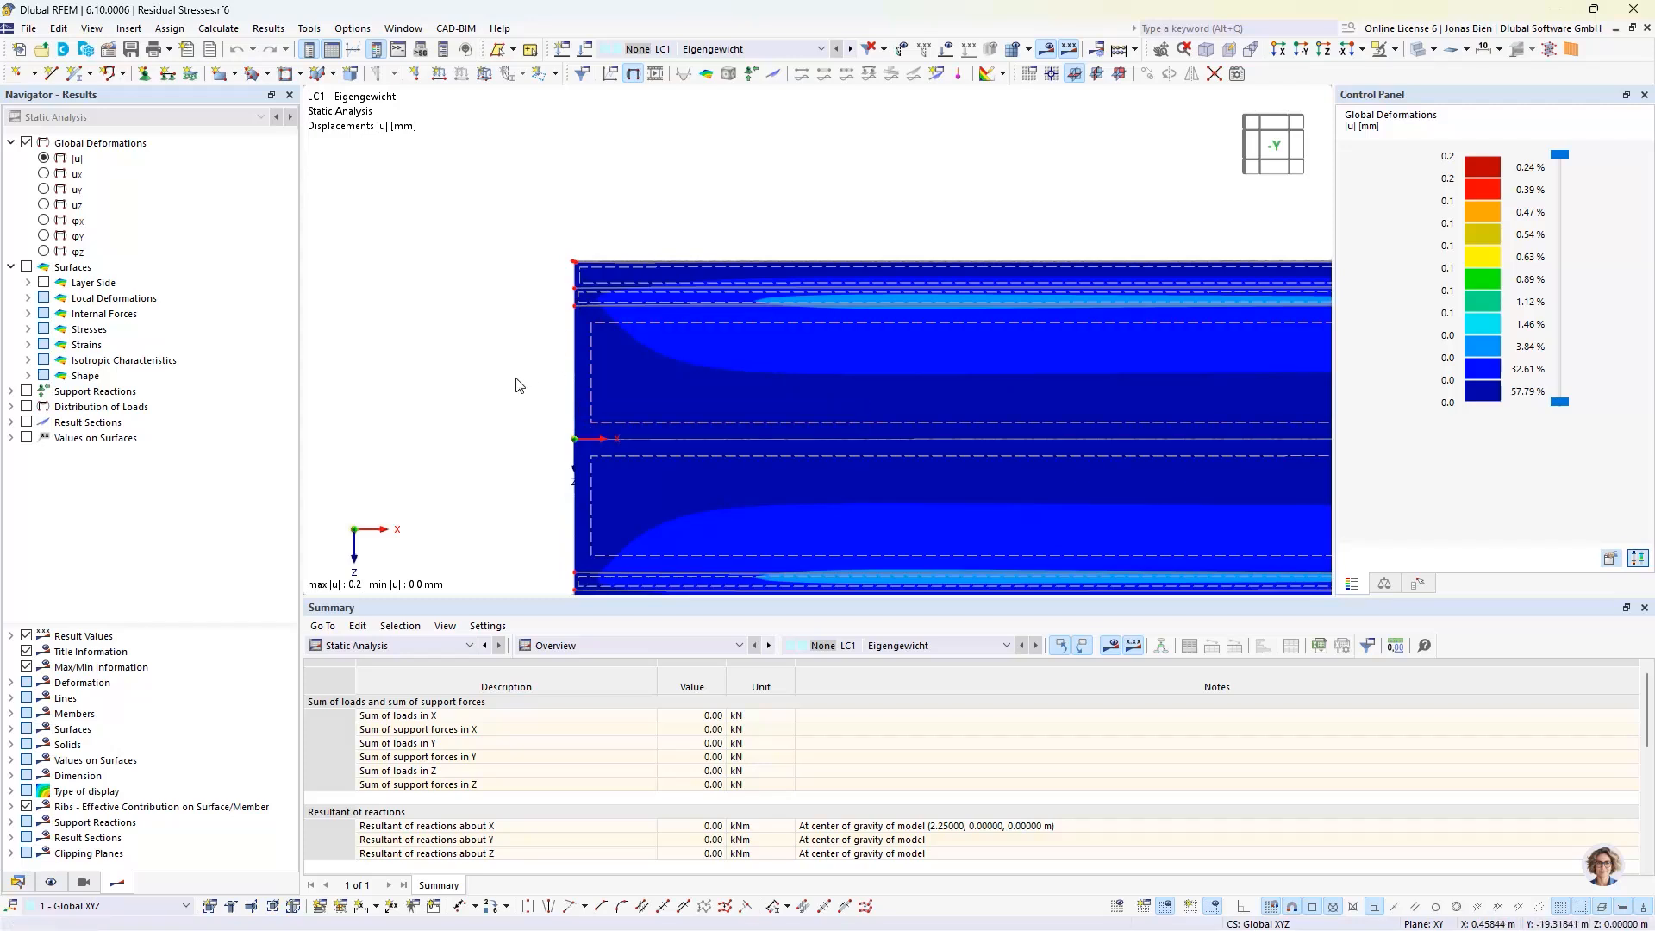
{"action": "scroll", "coordinate": [957, 347], "scroll_direction": "down", "scroll_amount": 4}
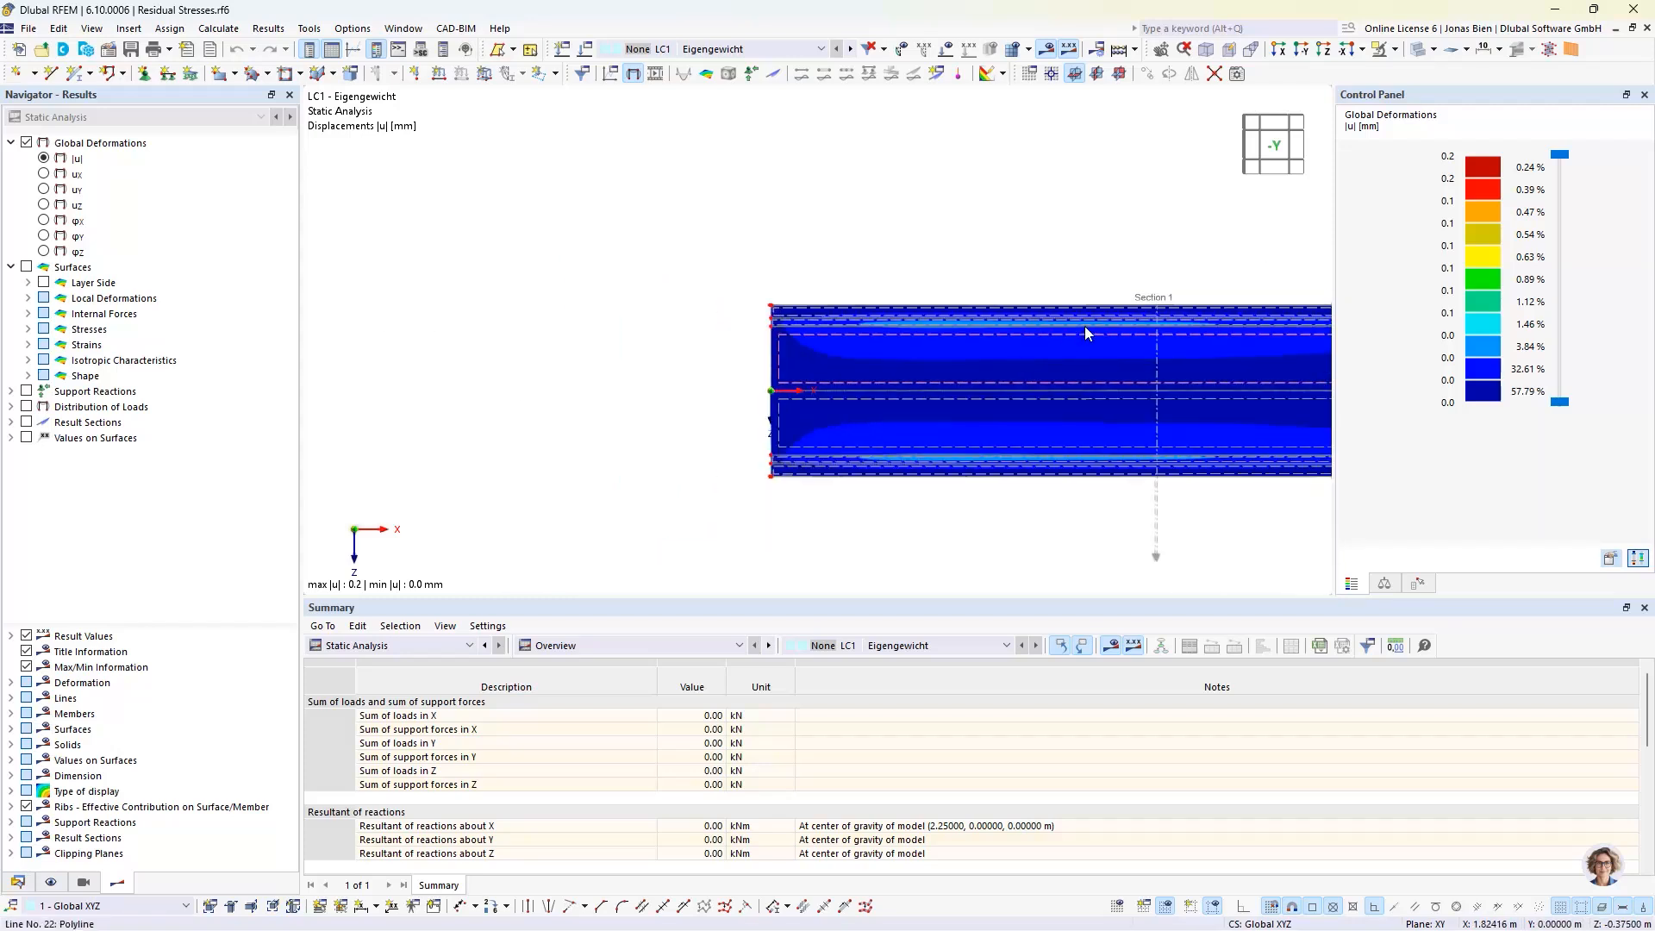
{"action": "middle_click_drag", "start_coordinate": [1130, 352], "coordinate": [867, 353]}
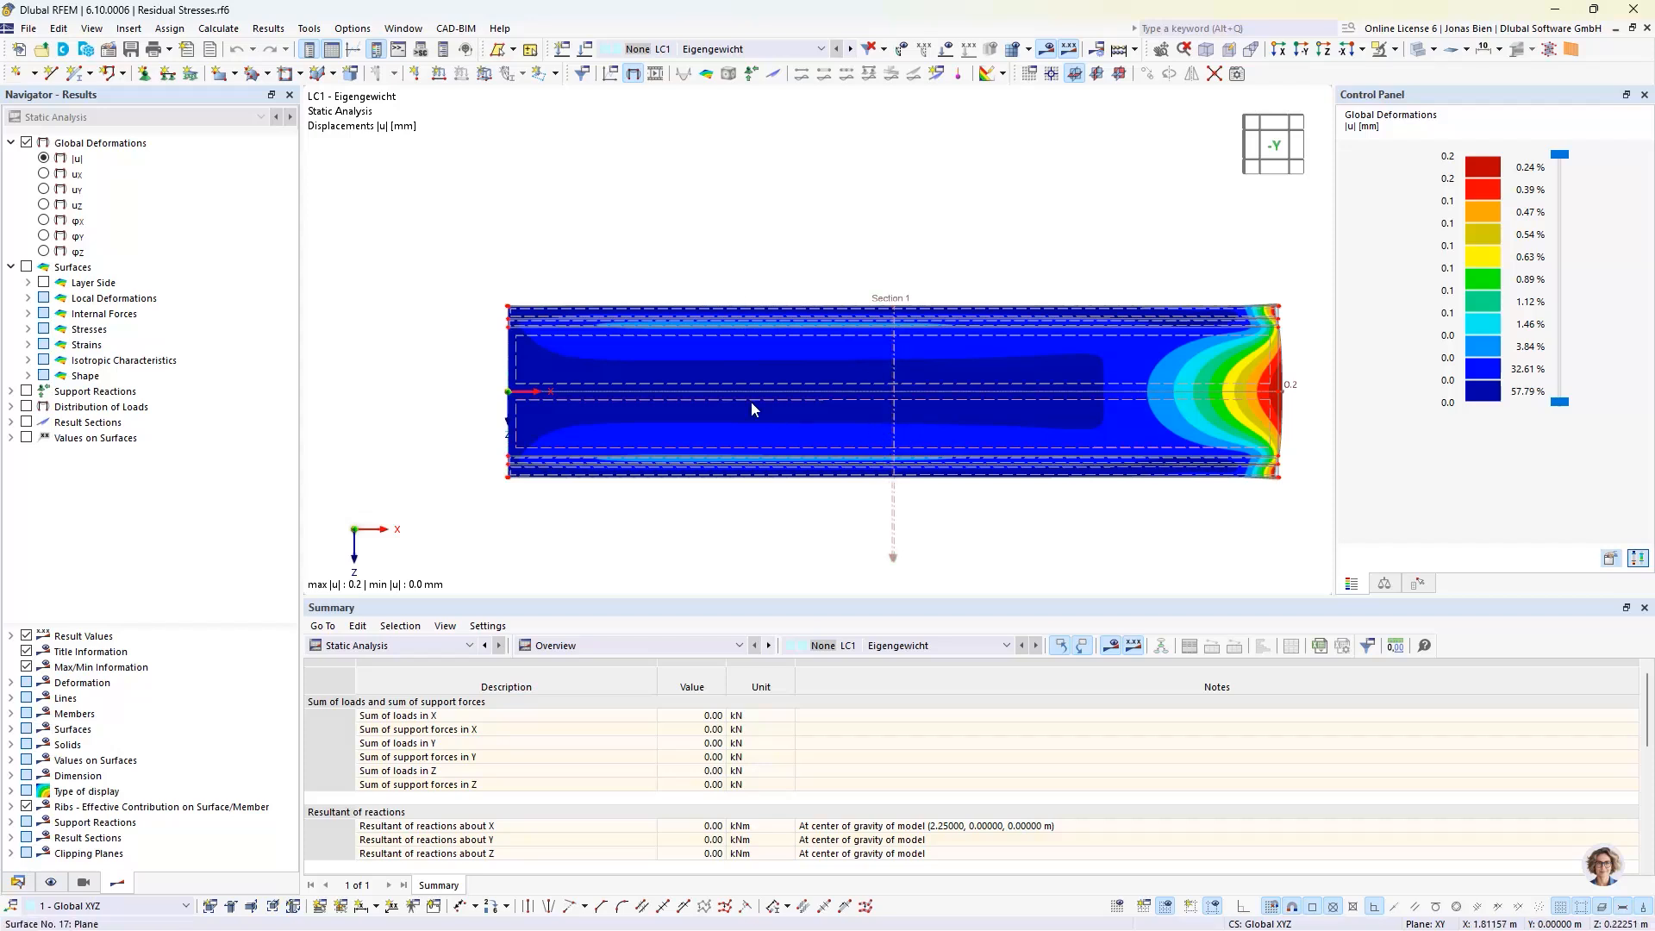
Step: Display the basic surface stresses σx,+ for LC1 and examine their distribution along the girder's web and flanges in an oblique 3D view
{"action": "left_click", "coordinate": [28, 329]}
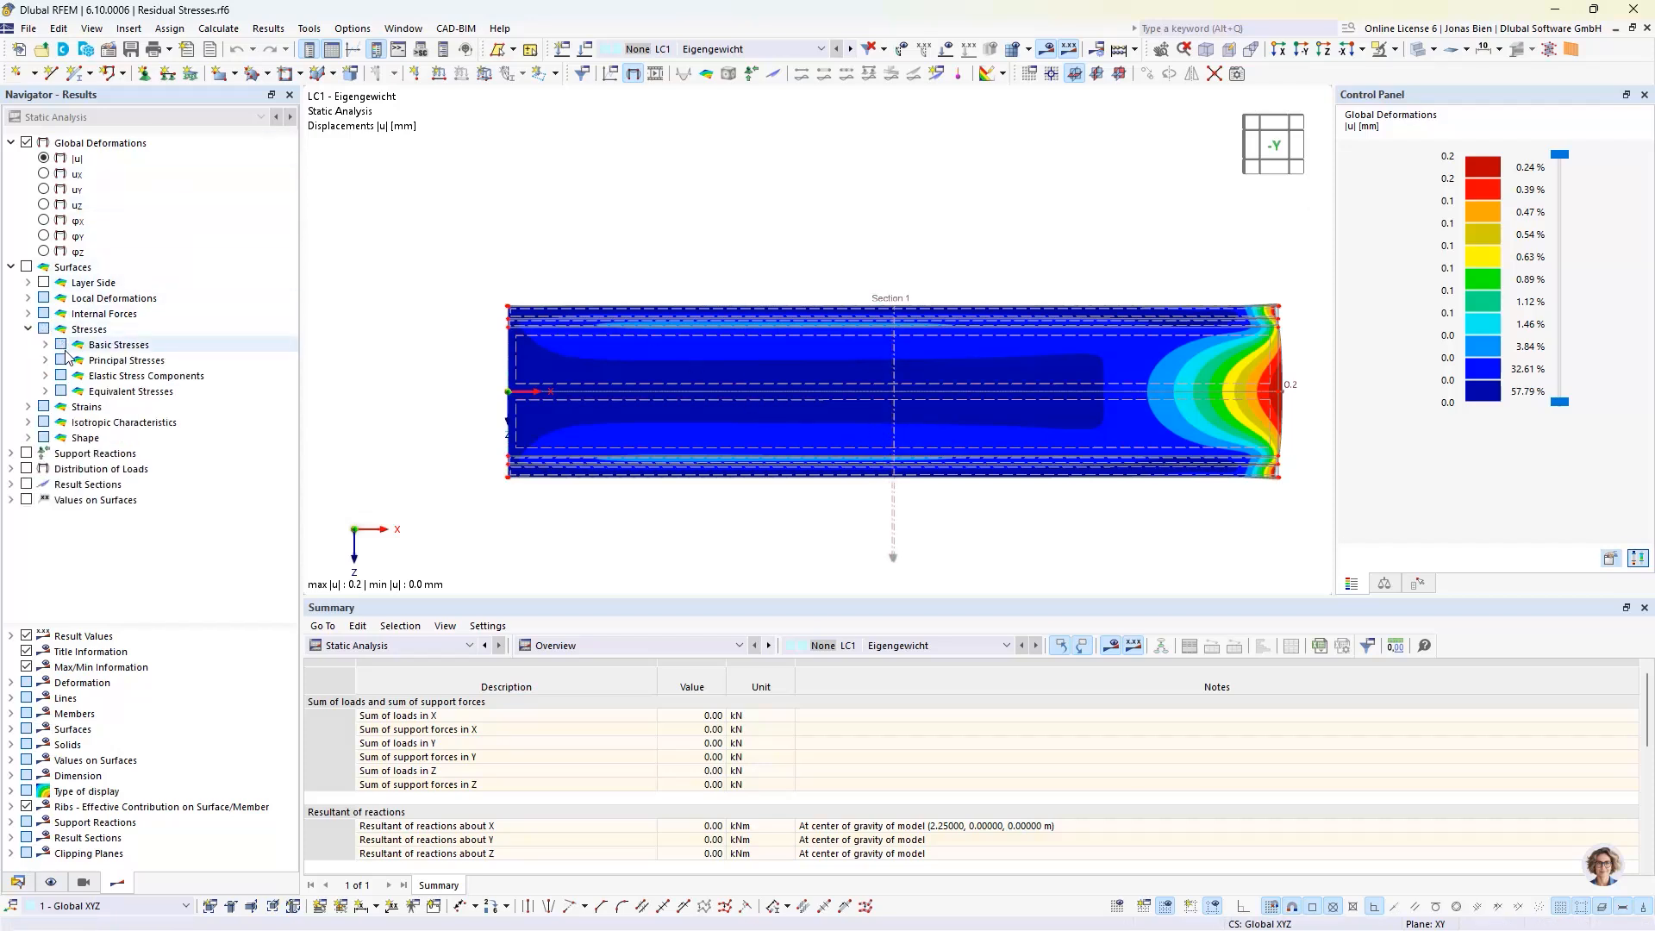
{"action": "left_click", "coordinate": [44, 345]}
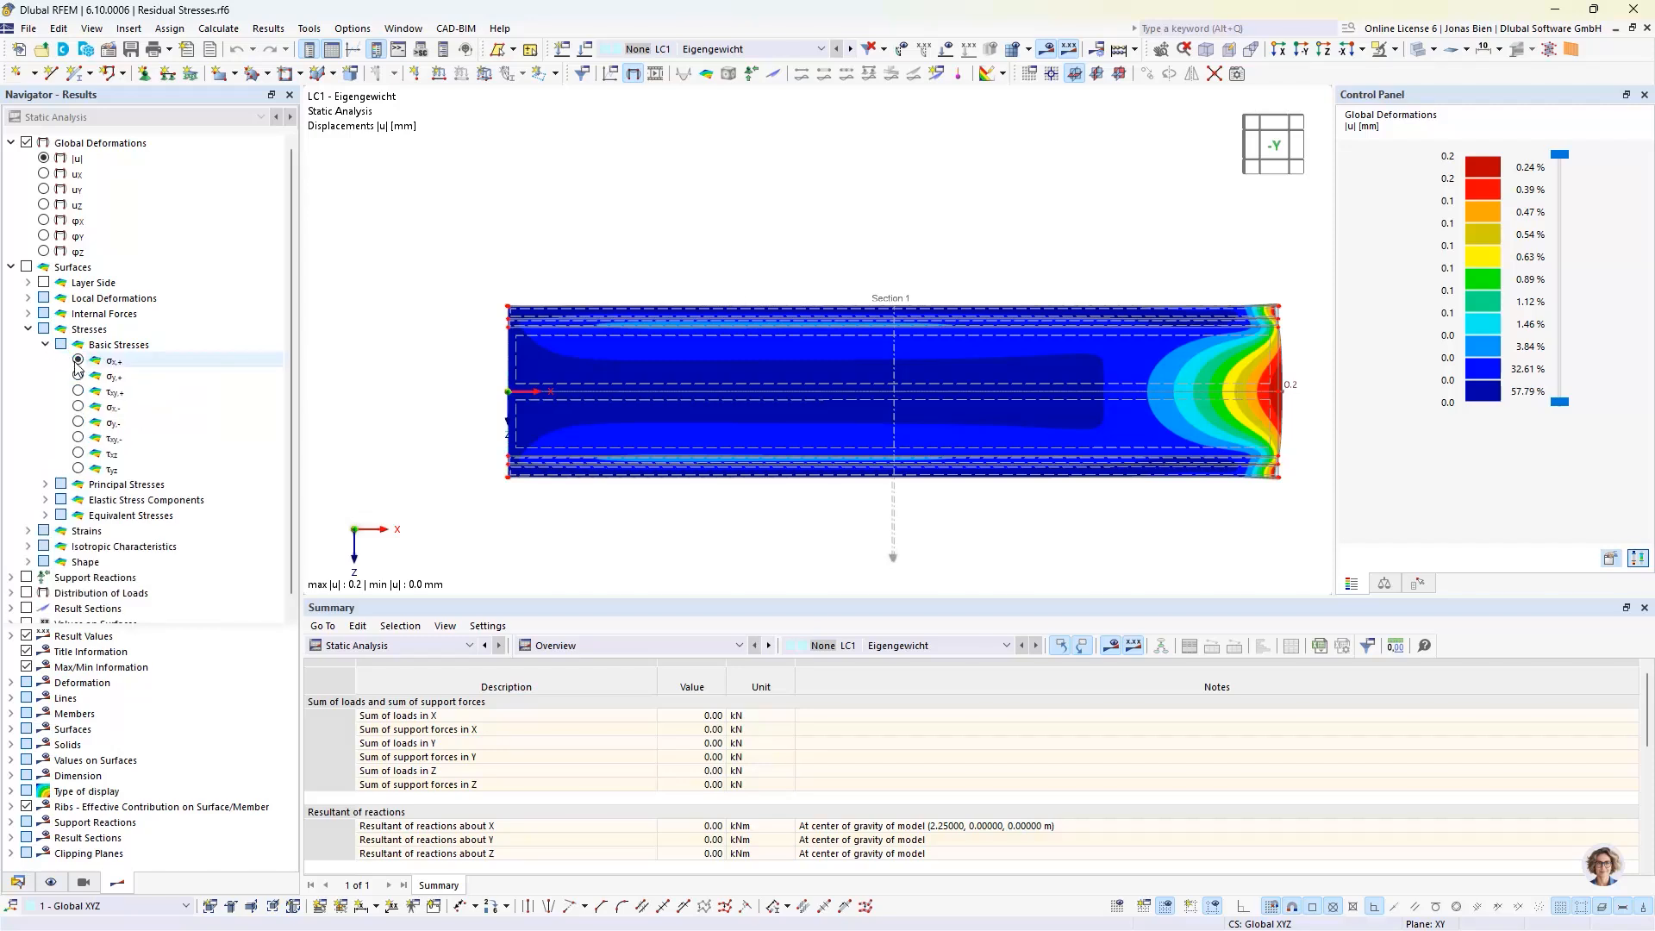
{"action": "left_click", "coordinate": [78, 361]}
{"action": "scroll", "coordinate": [581, 416], "scroll_direction": "down", "scroll_amount": 3}
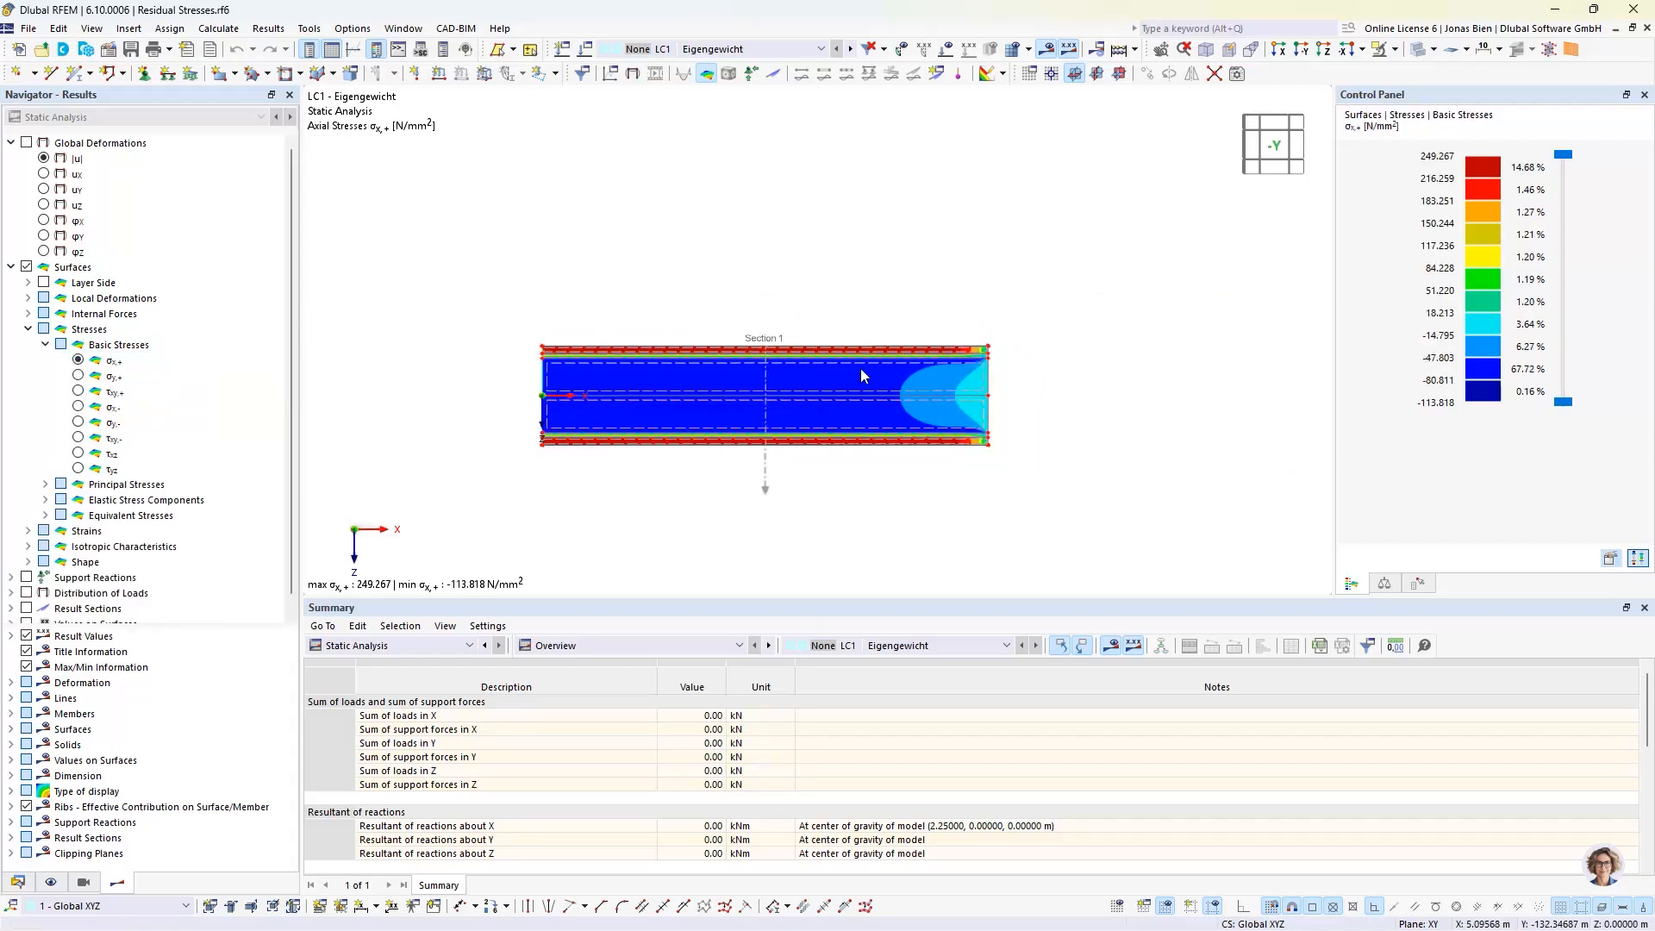
{"action": "middle_click_drag", "start_coordinate": [860, 368], "coordinate": [784, 418], "text": "ctrl"}
{"action": "scroll", "coordinate": [784, 424], "scroll_direction": "up", "scroll_amount": 2}
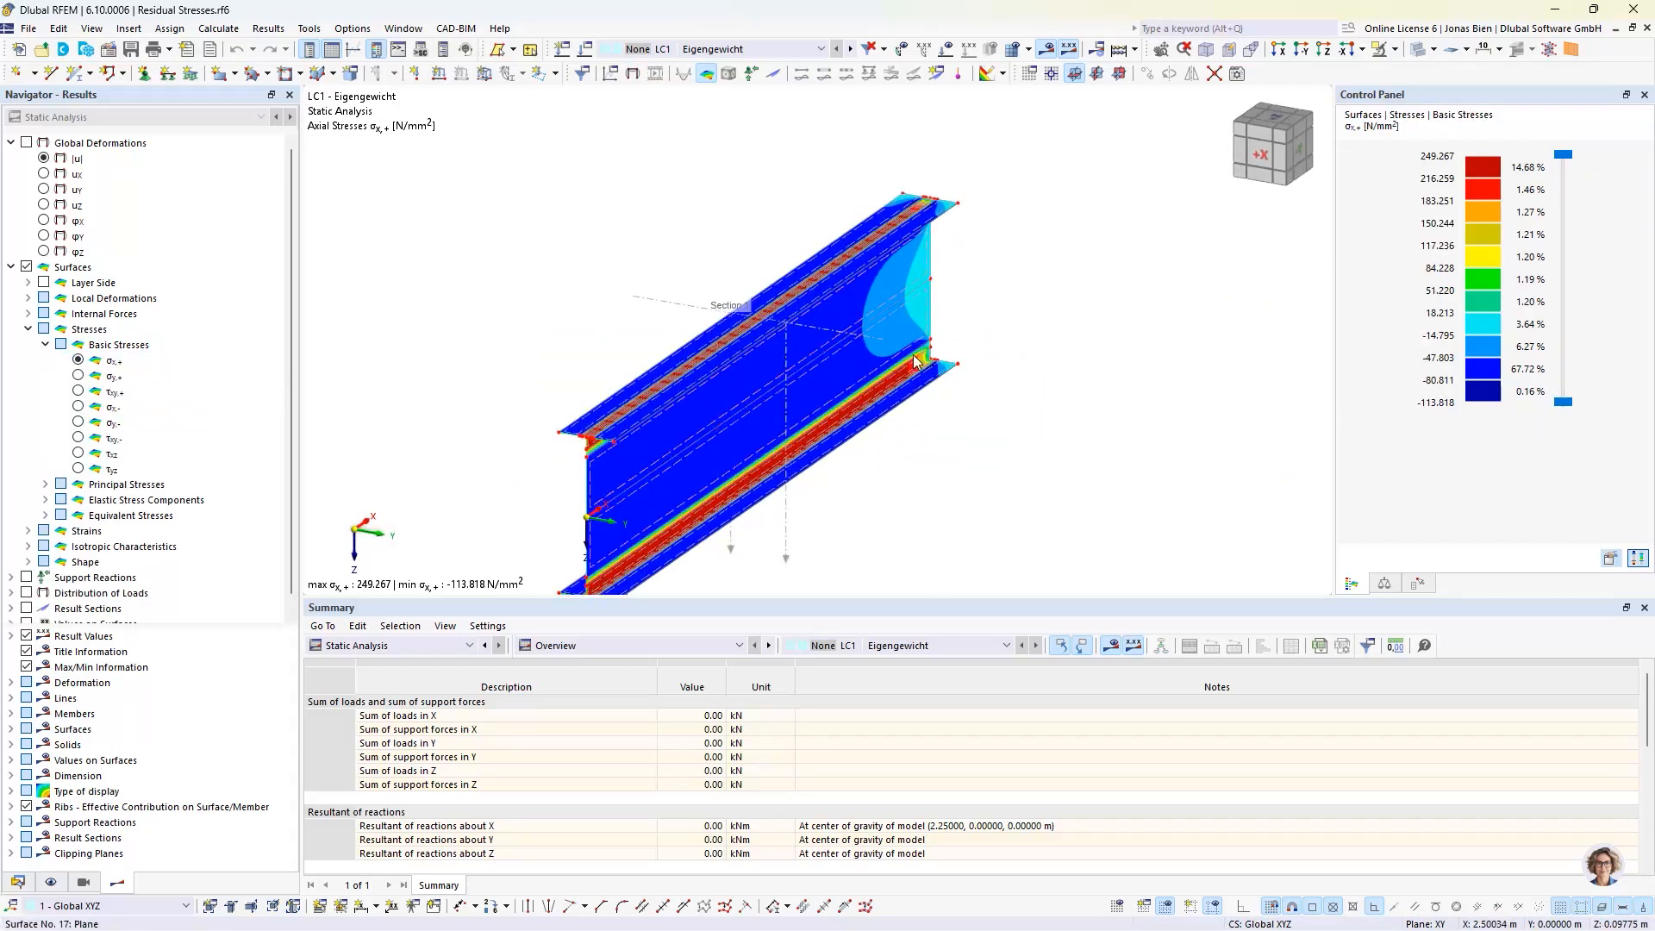
{"action": "scroll", "coordinate": [759, 518], "scroll_direction": "up", "scroll_amount": 2}
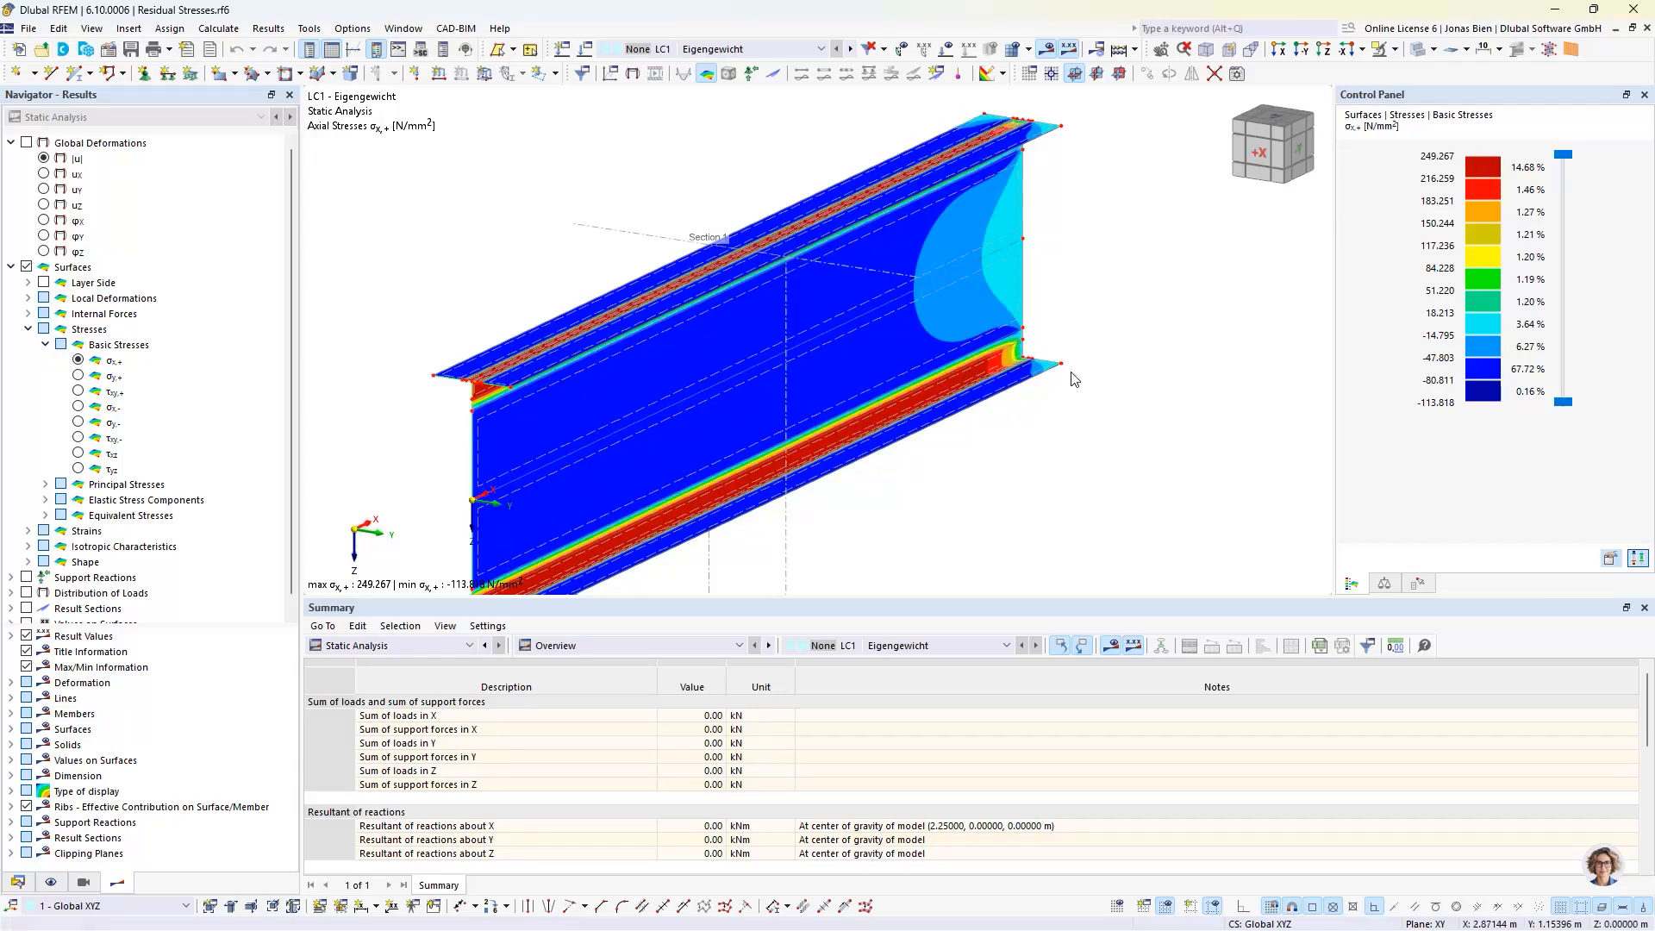
{"action": "middle_click_drag", "start_coordinate": [857, 494], "coordinate": [794, 515], "text": "ctrl"}
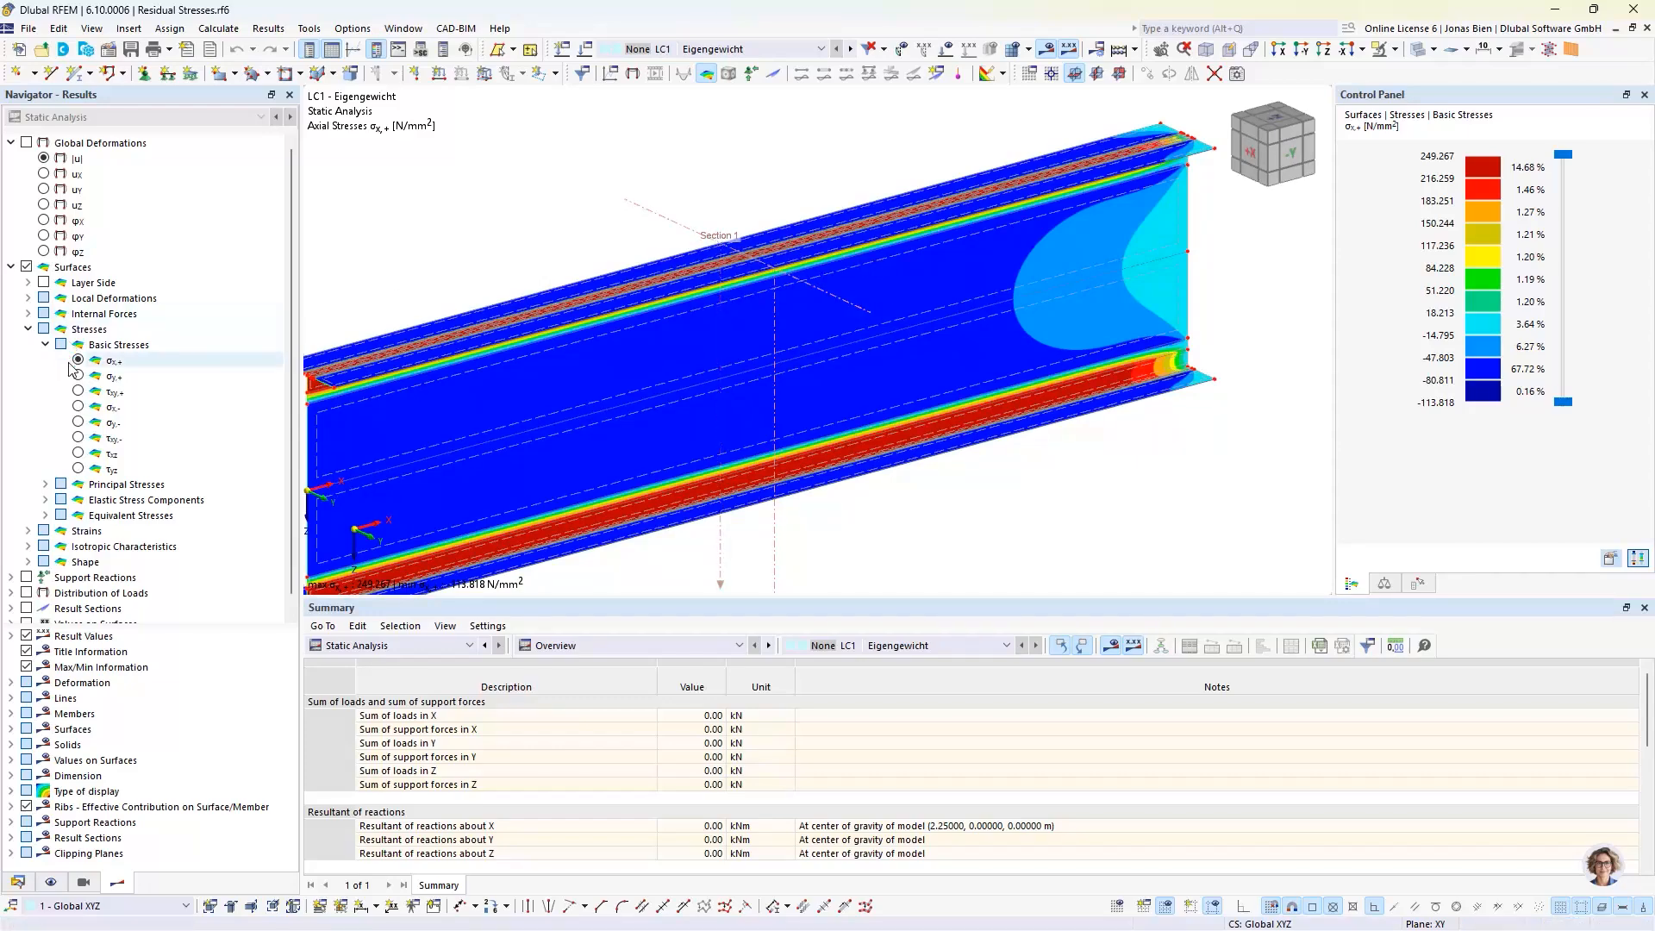
{"action": "scroll", "coordinate": [962, 405], "scroll_direction": "down", "scroll_amount": 3}
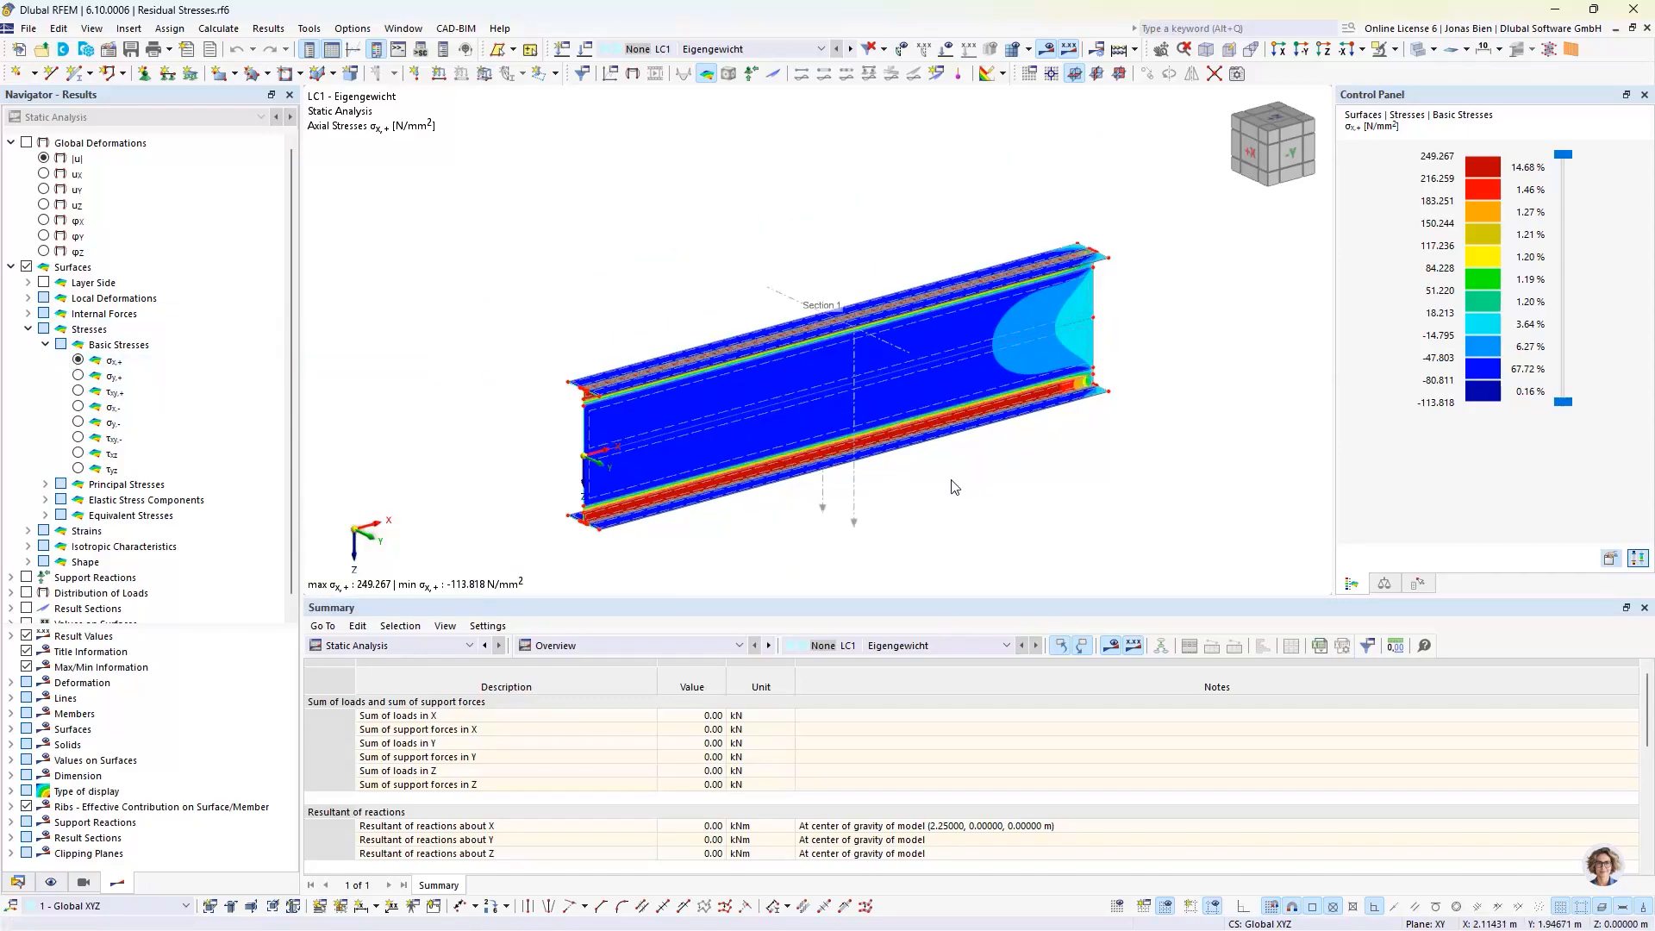
{"action": "middle_click_drag", "start_coordinate": [950, 481], "coordinate": [741, 476], "text": "ctrl"}
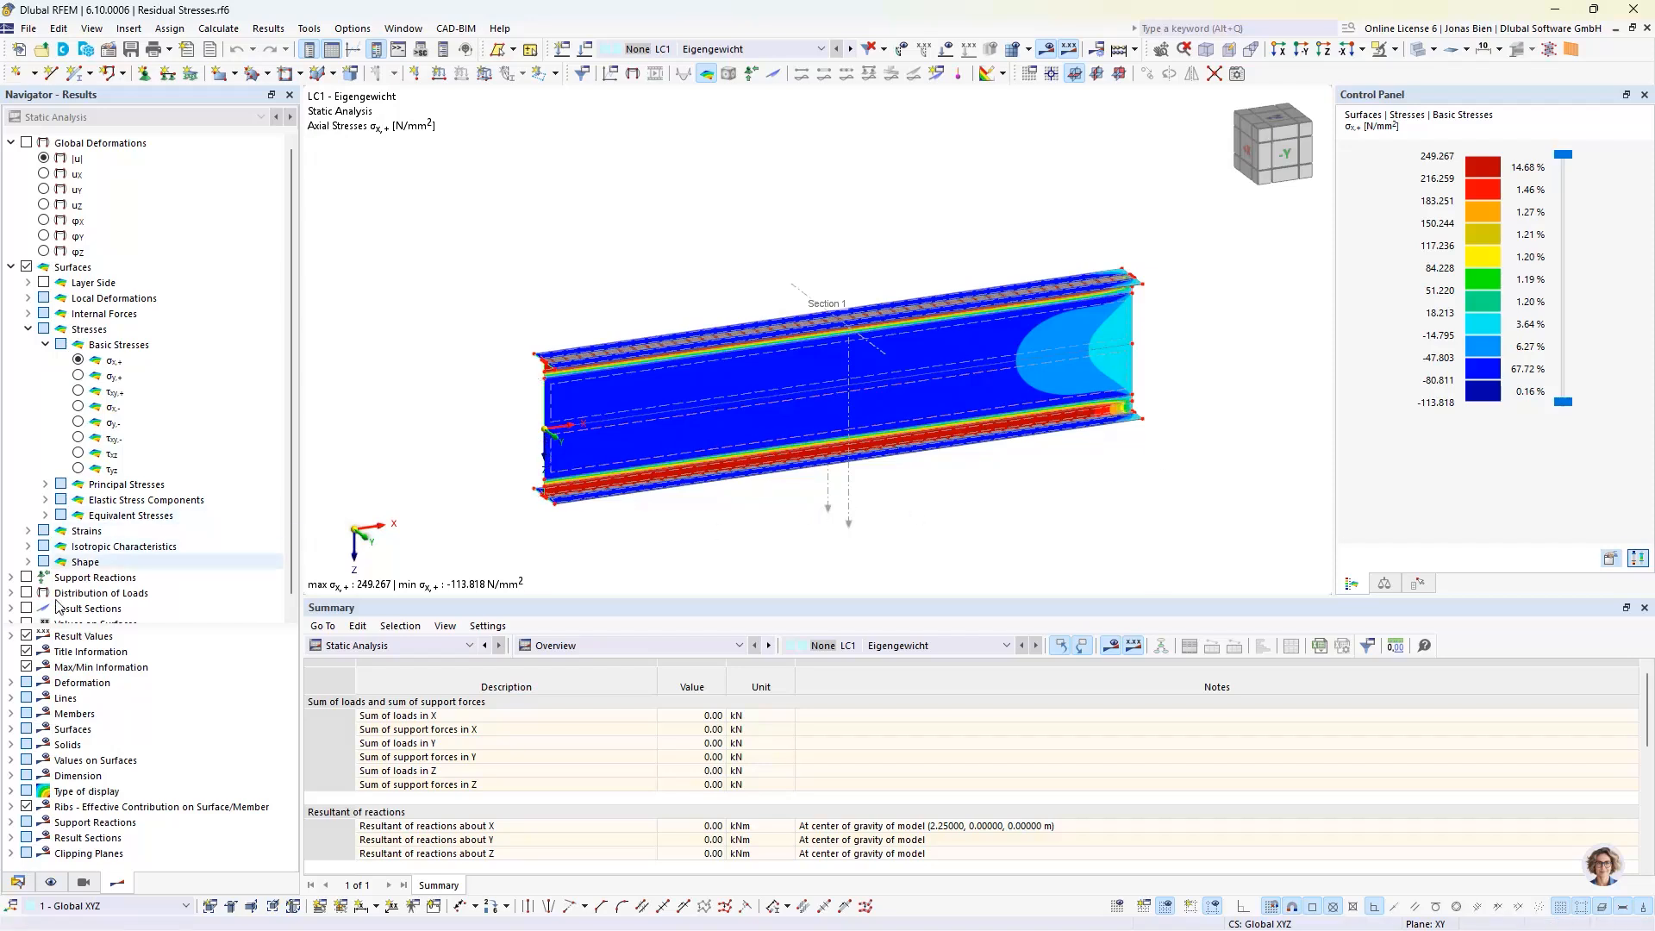
Step: Show the result sections instead of the surface results and examine the axial stress distribution at Section 1 on both flanges and the web
{"action": "left_click", "coordinate": [27, 608]}
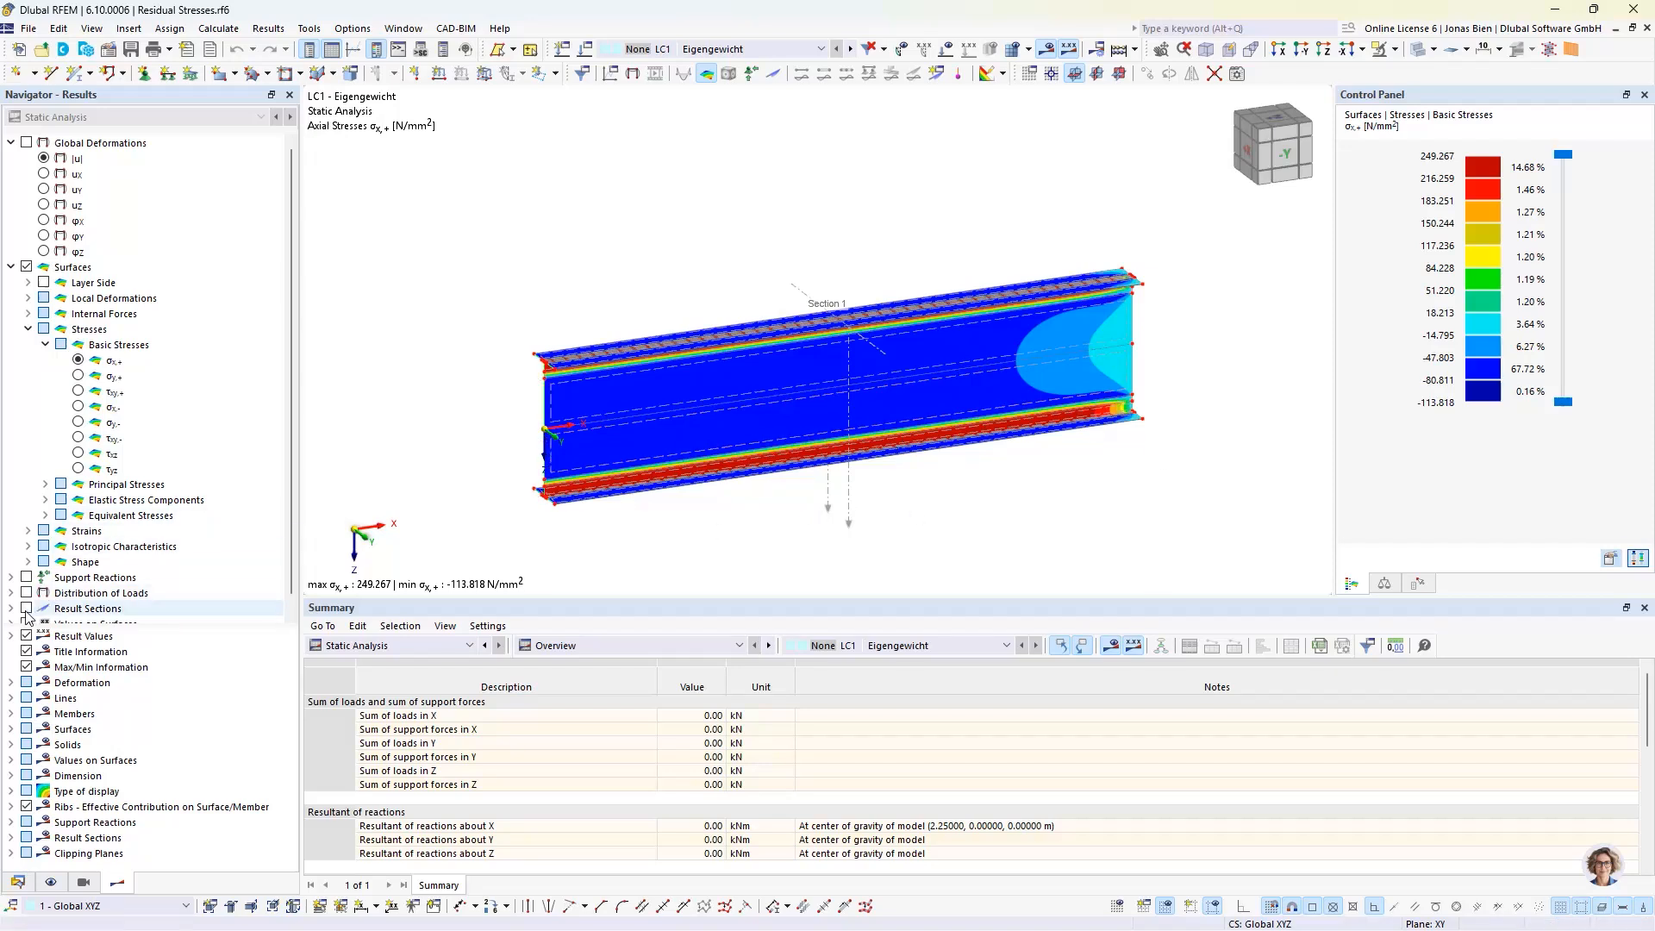
{"action": "left_click", "coordinate": [27, 267]}
{"action": "scroll", "coordinate": [860, 447], "scroll_direction": "up", "scroll_amount": 5}
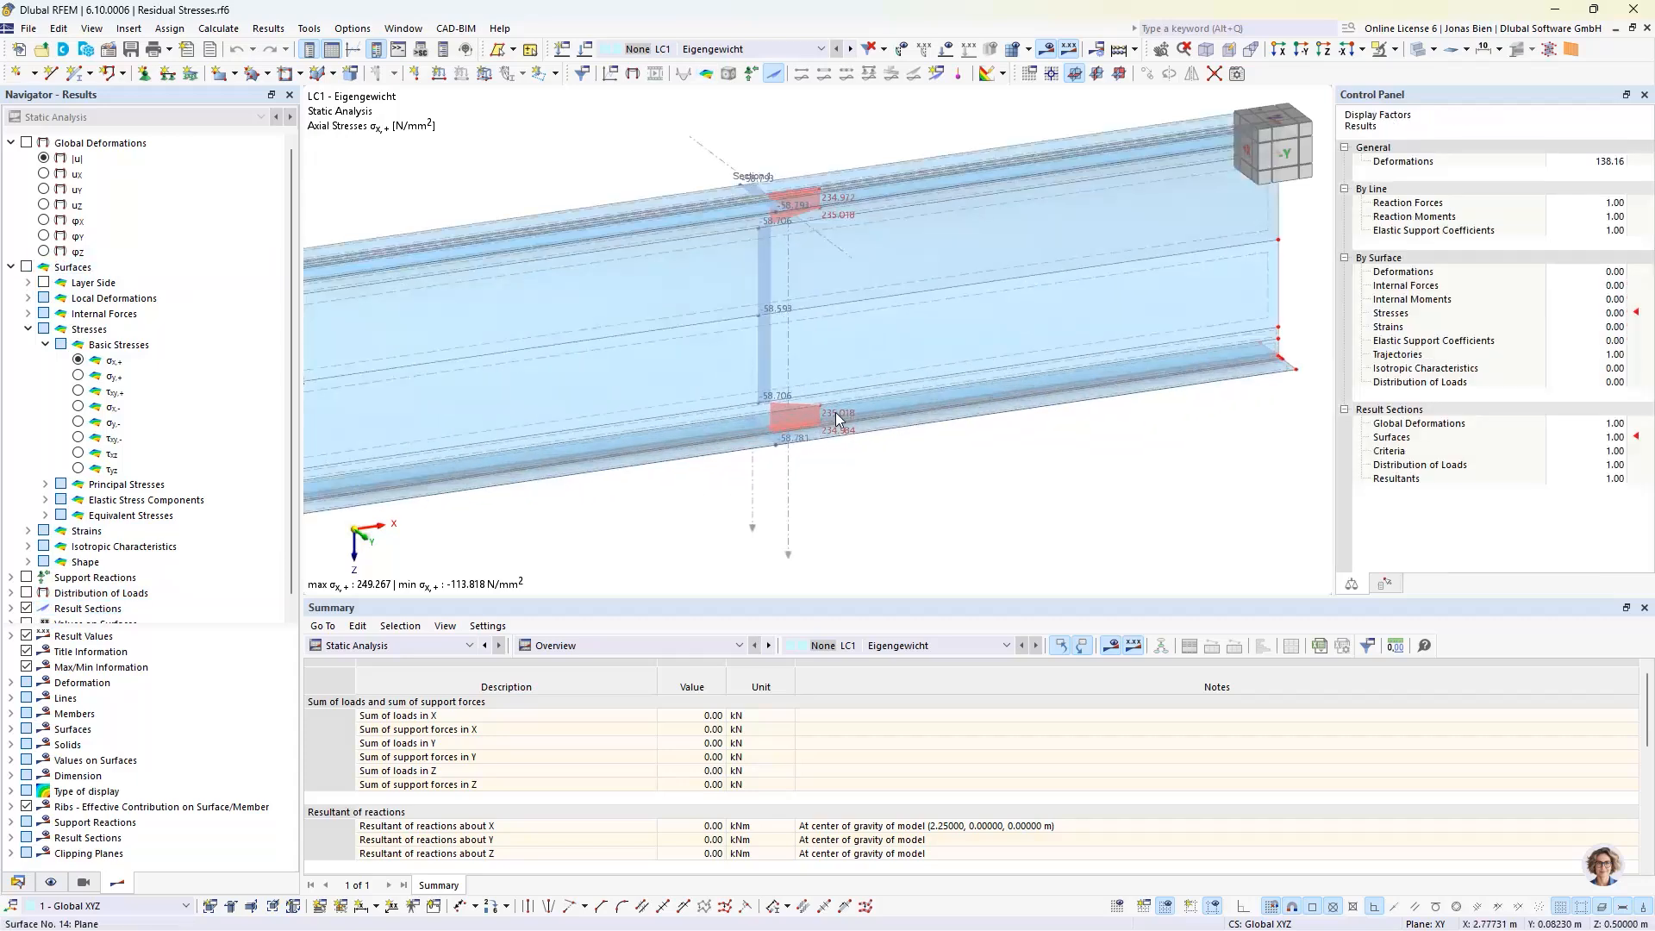
{"action": "scroll", "coordinate": [906, 436], "scroll_direction": "up", "scroll_amount": 4}
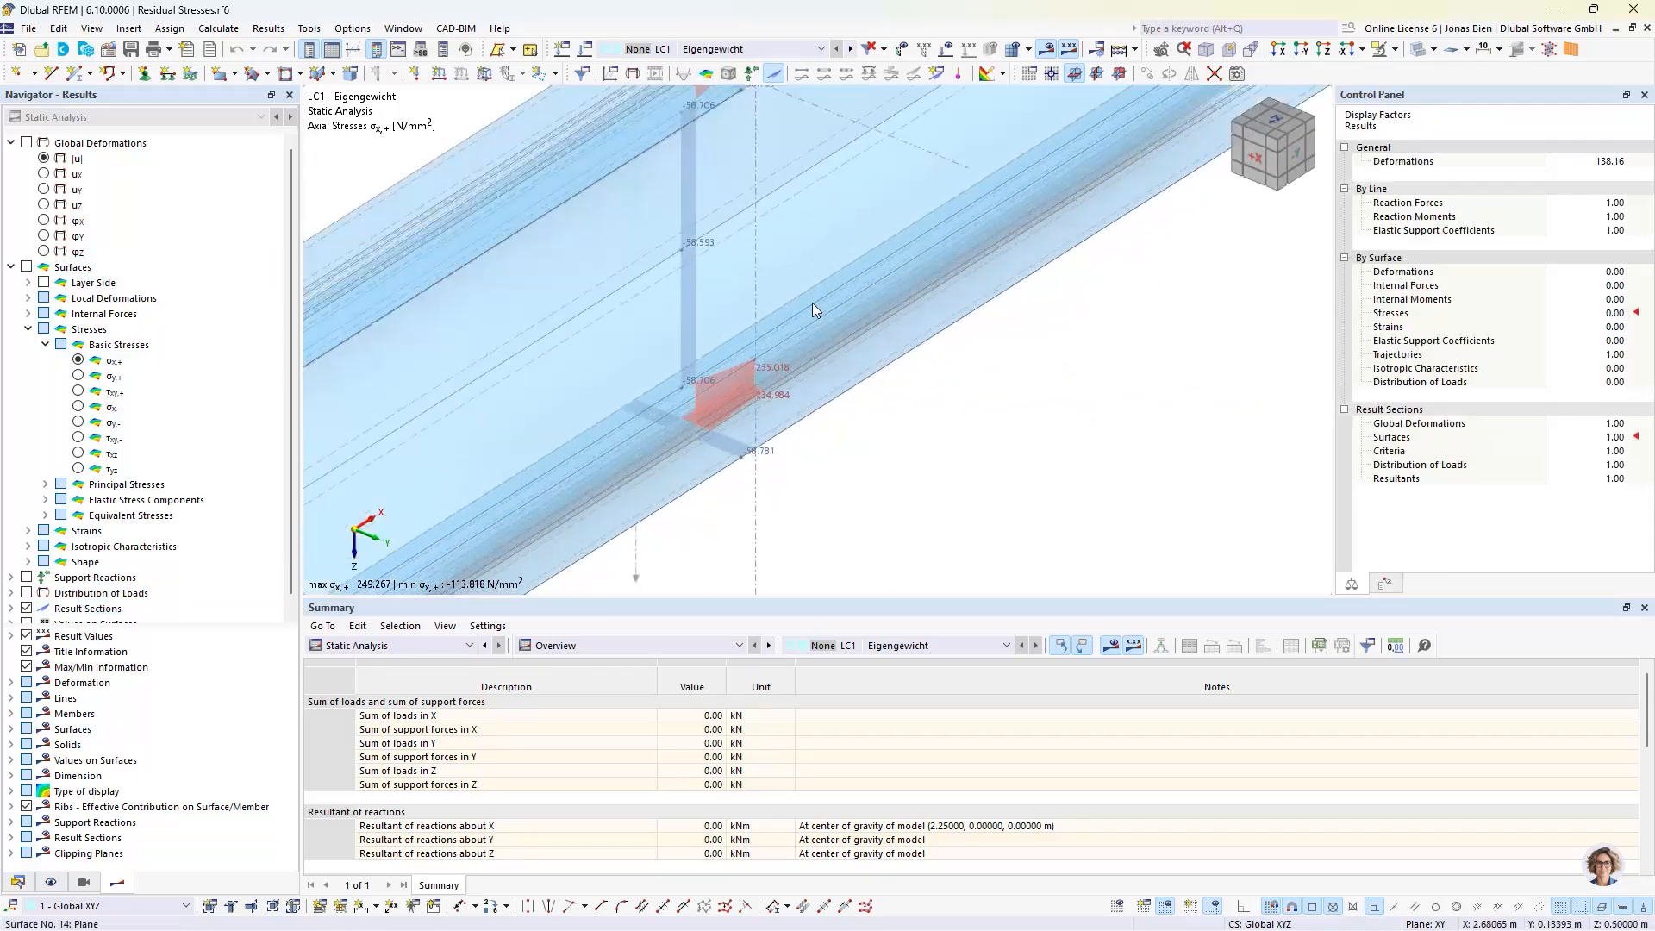
{"action": "middle_click_drag", "start_coordinate": [901, 385], "coordinate": [896, 437]}
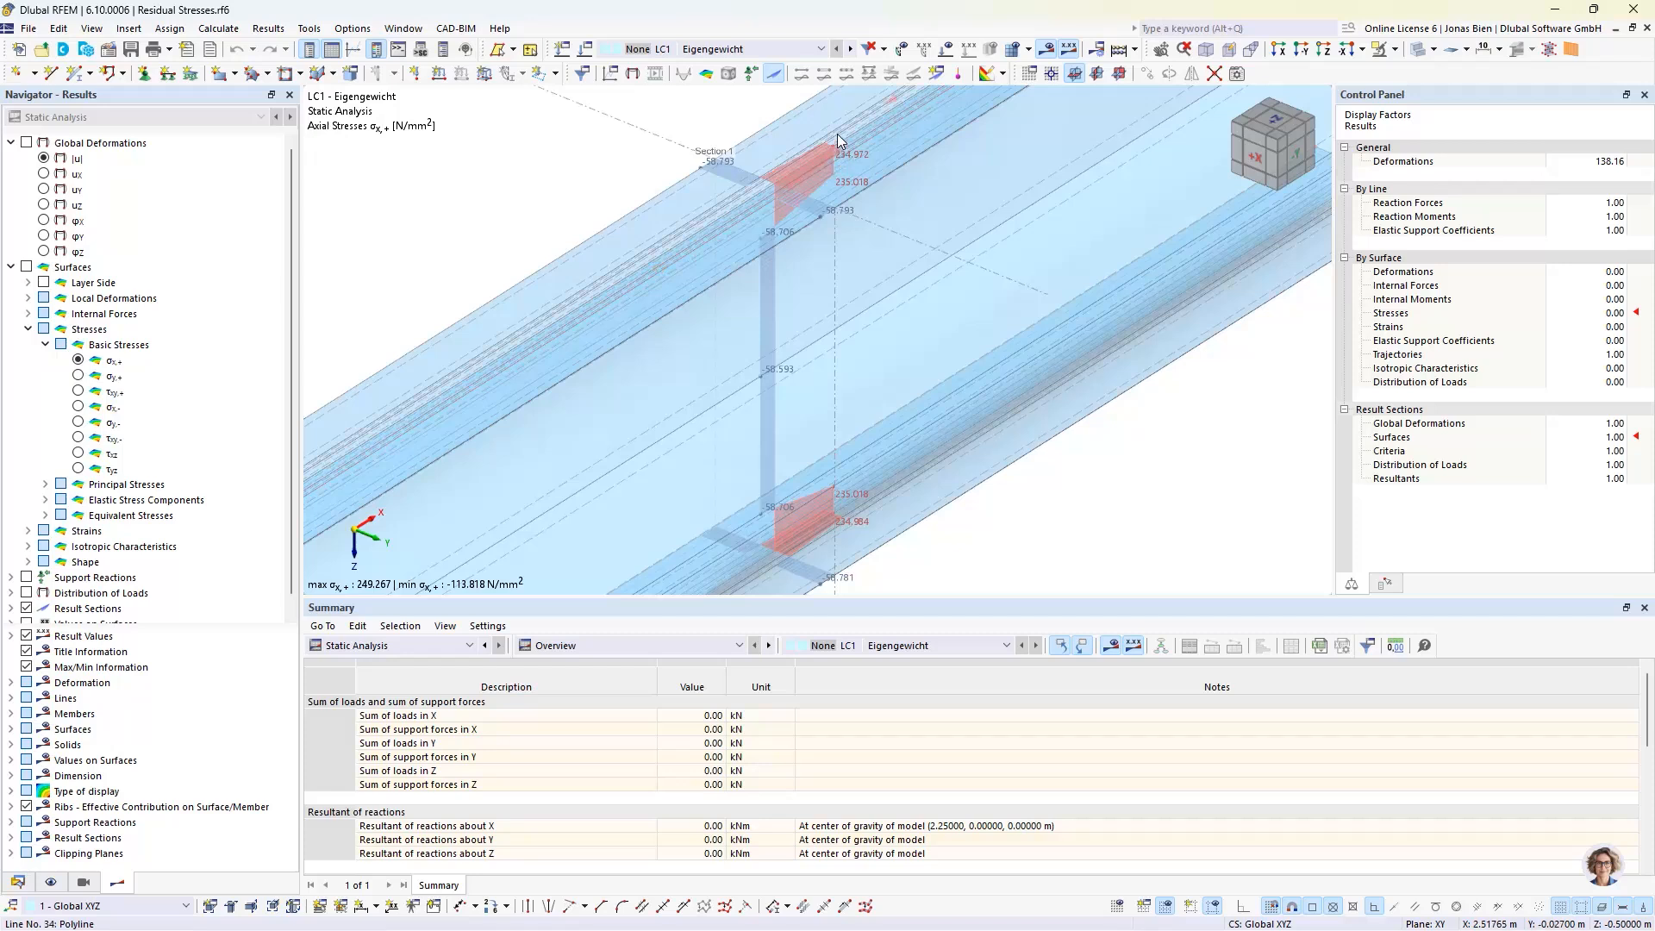
{"action": "scroll", "coordinate": [836, 133], "scroll_direction": "up", "scroll_amount": 1}
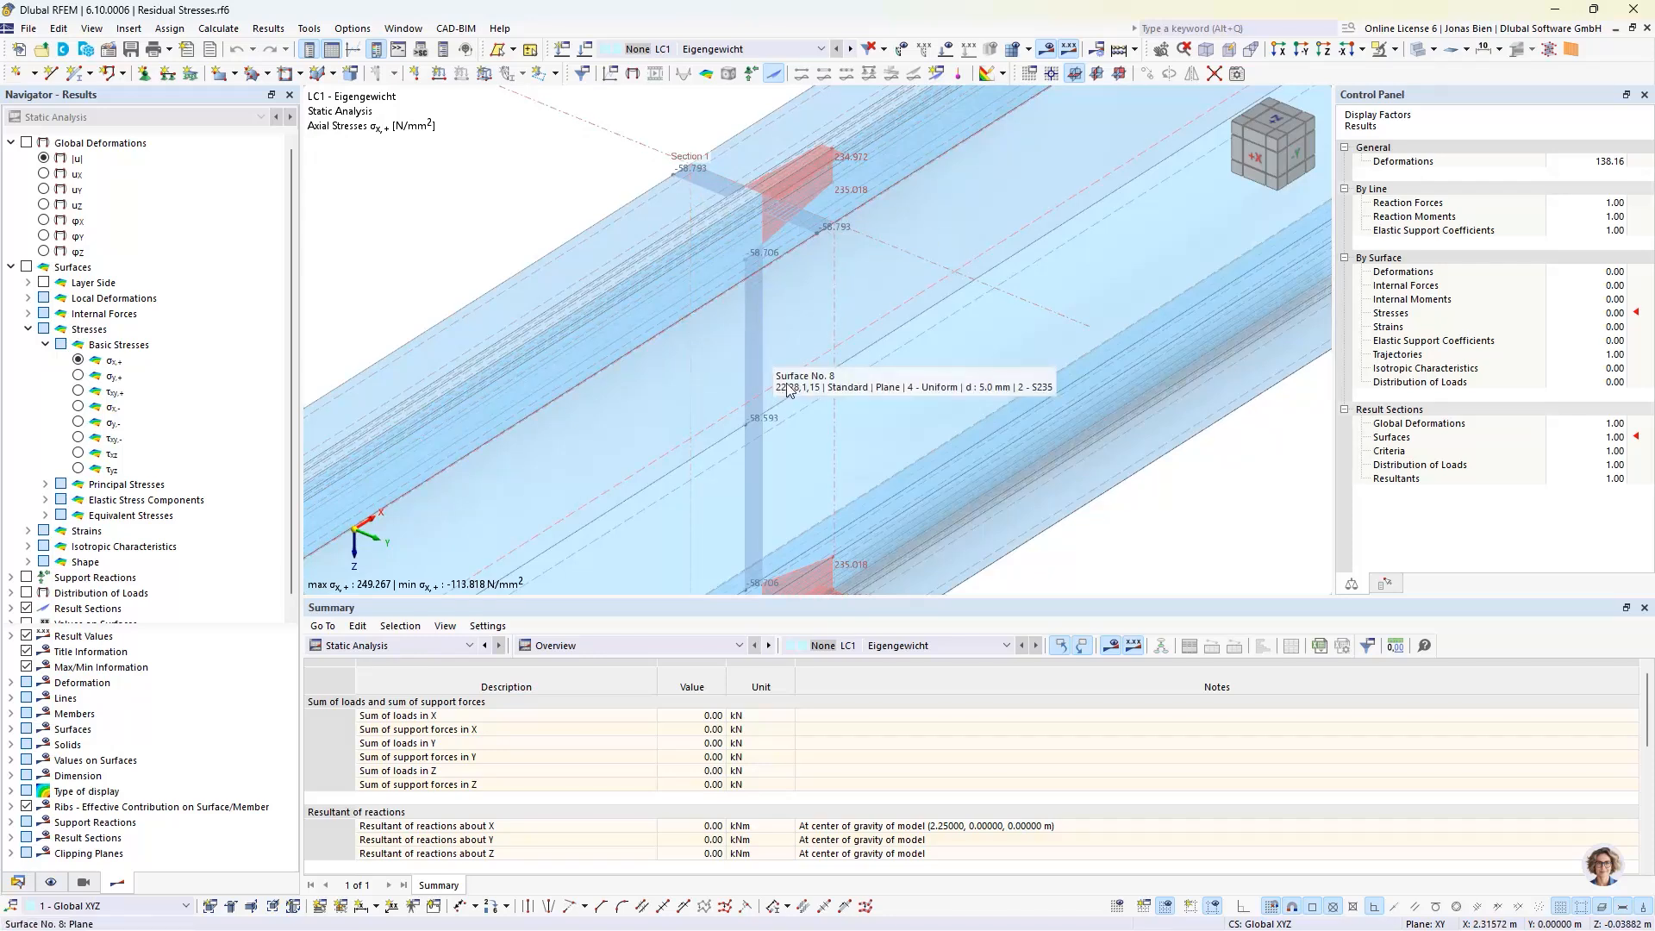
{"action": "scroll", "coordinate": [787, 388], "scroll_direction": "down", "scroll_amount": 3}
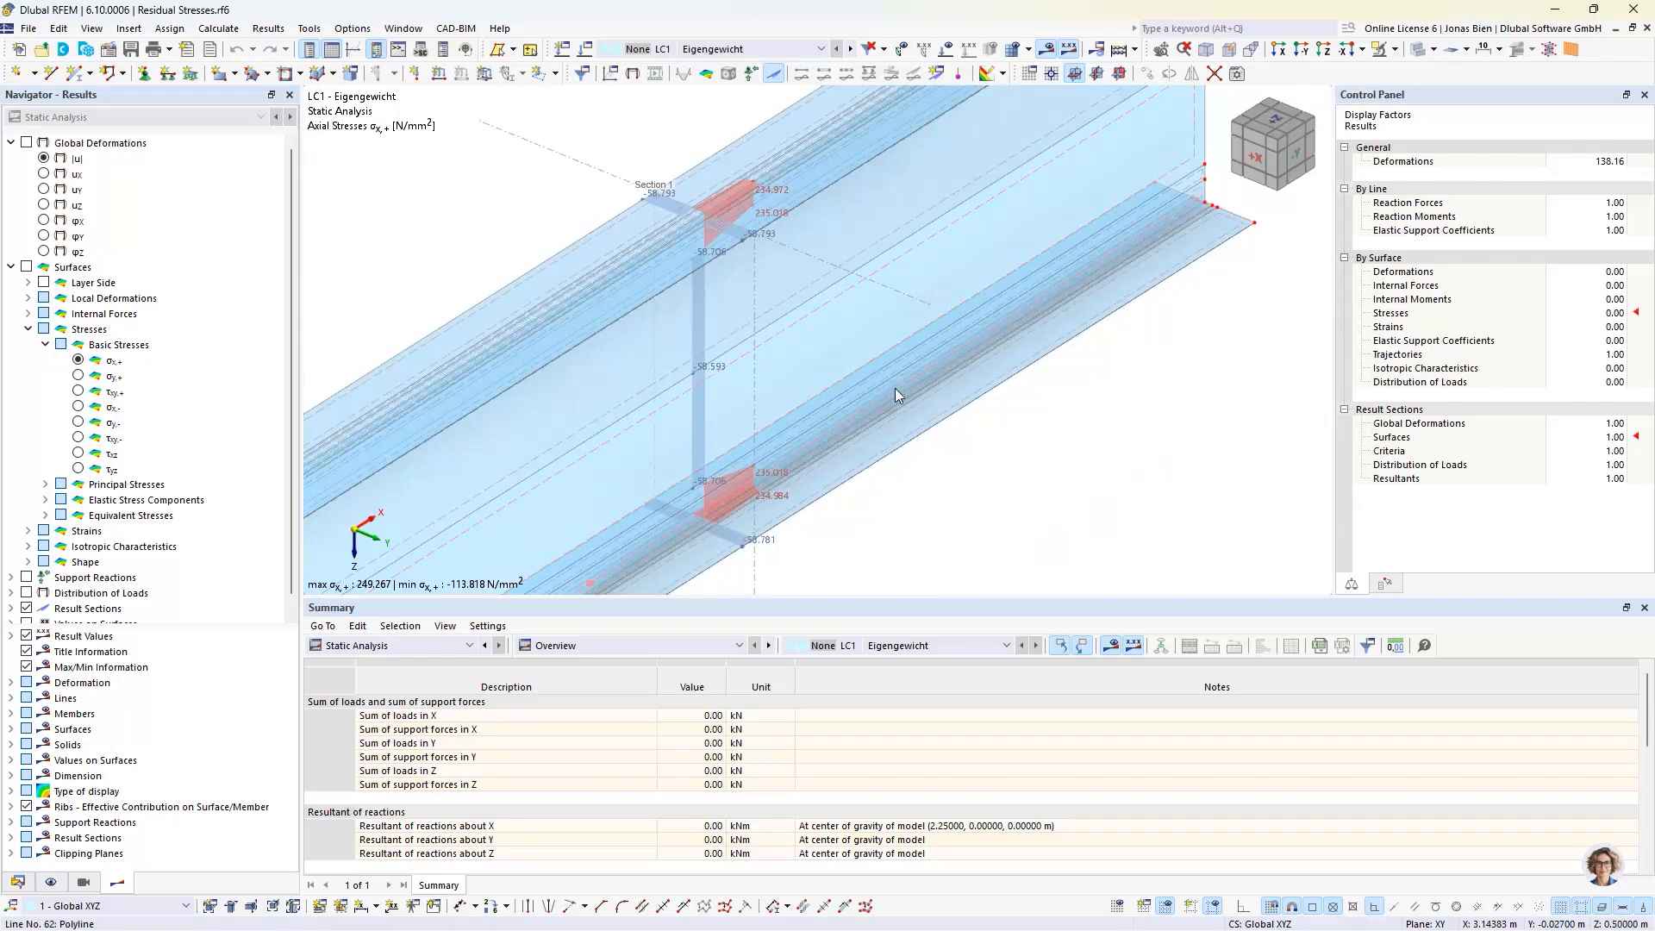
{"action": "middle_click_drag", "start_coordinate": [897, 388], "coordinate": [997, 368]}
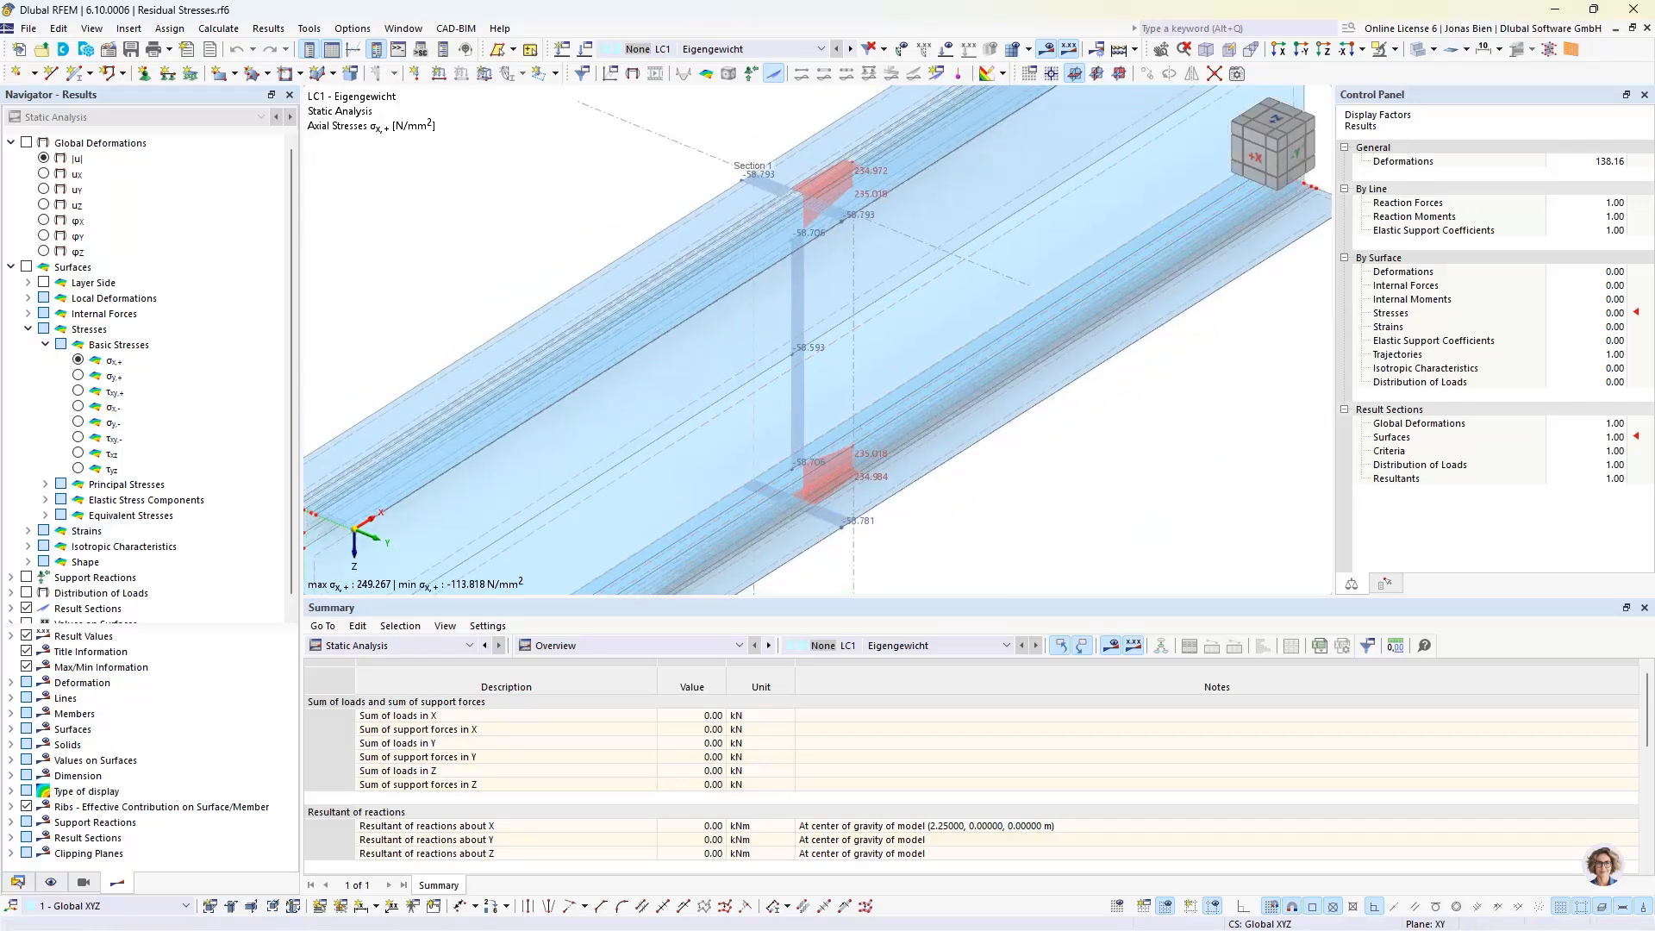
Step: Switch to the presentation slide on residual stresses for comparison, return to RFEM and view the whole beam
{"action": "key", "text": "alt+Tab"}
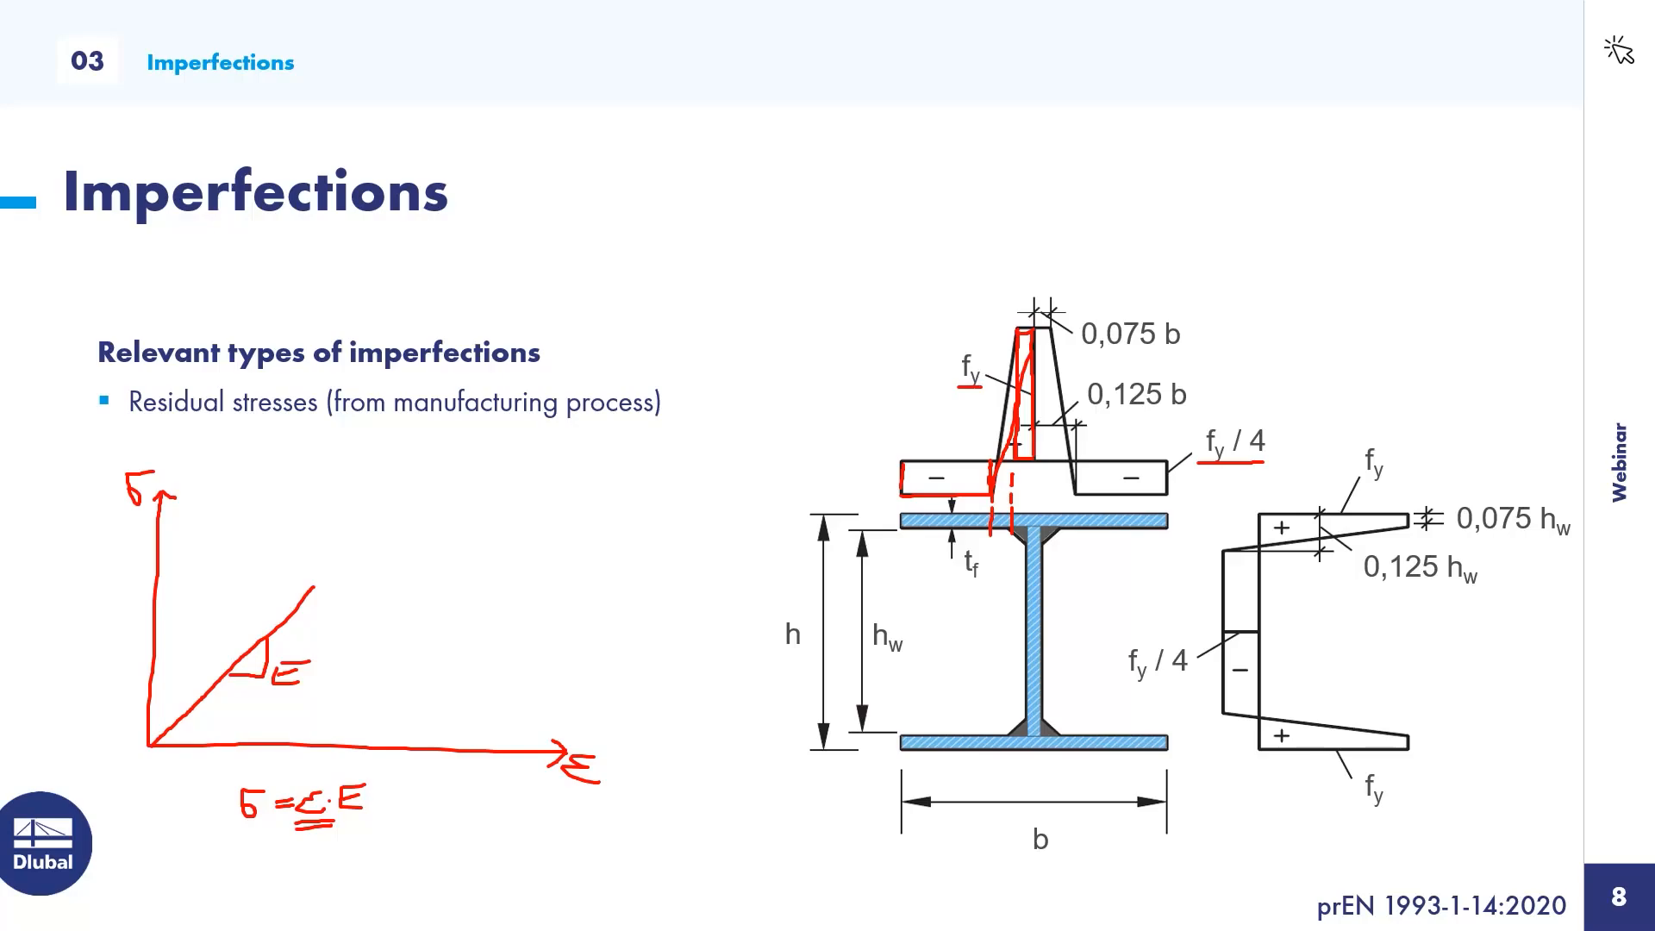
{"action": "key", "text": "alt+Tab"}
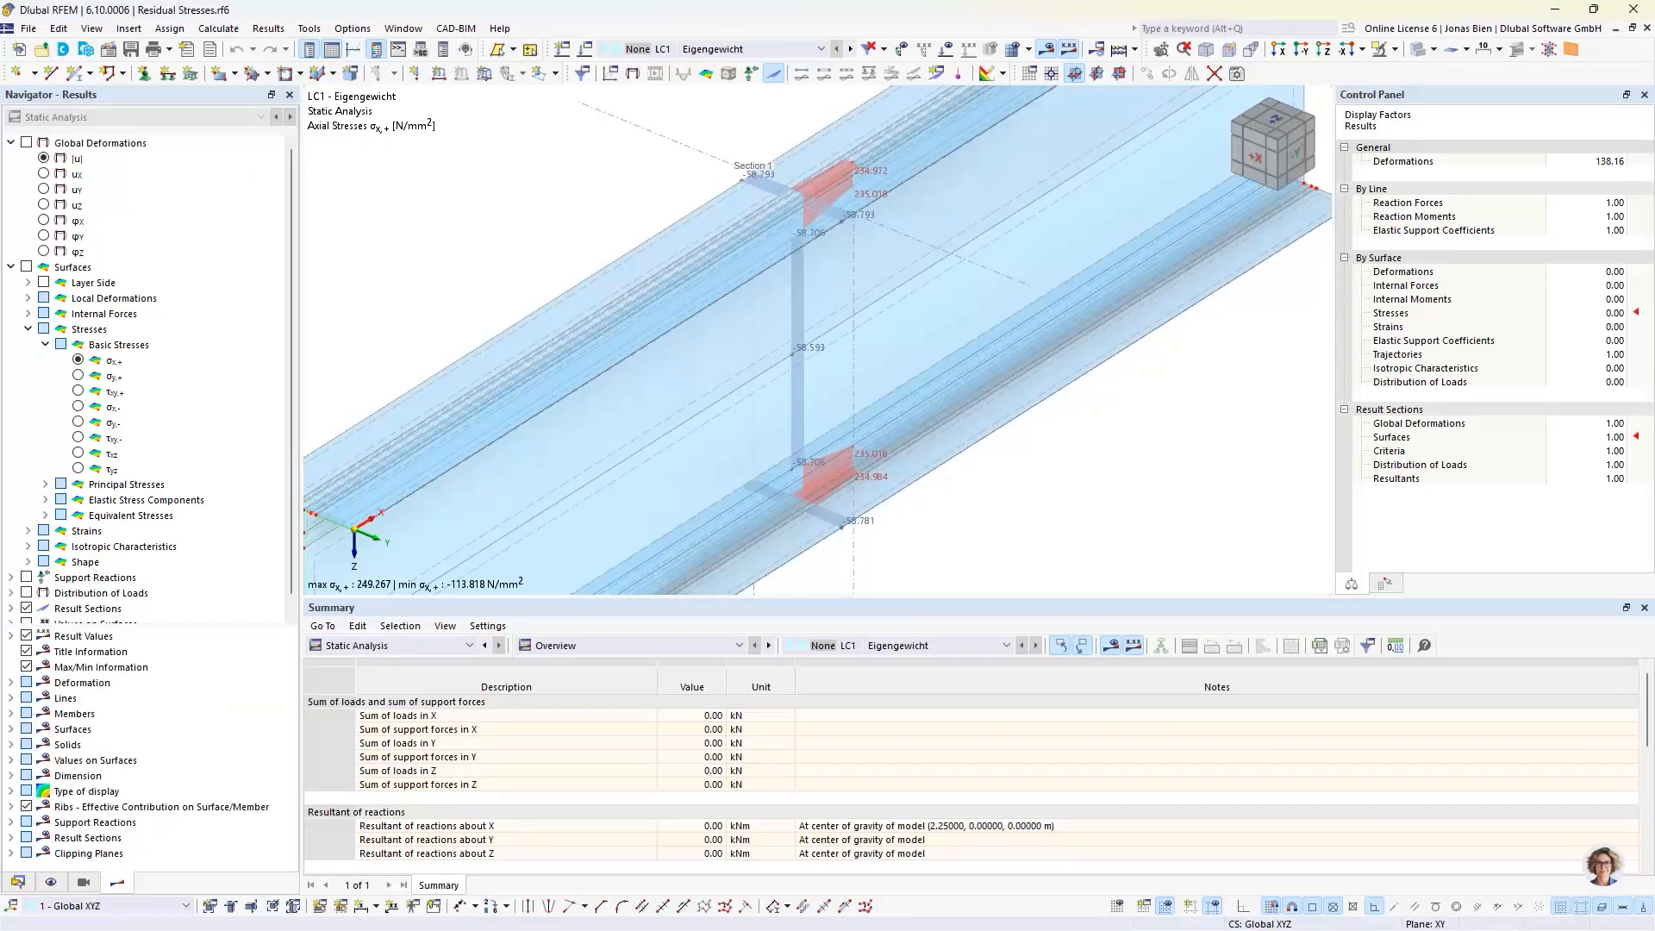
{"action": "scroll", "coordinate": [520, 238], "scroll_direction": "down", "scroll_amount": 3}
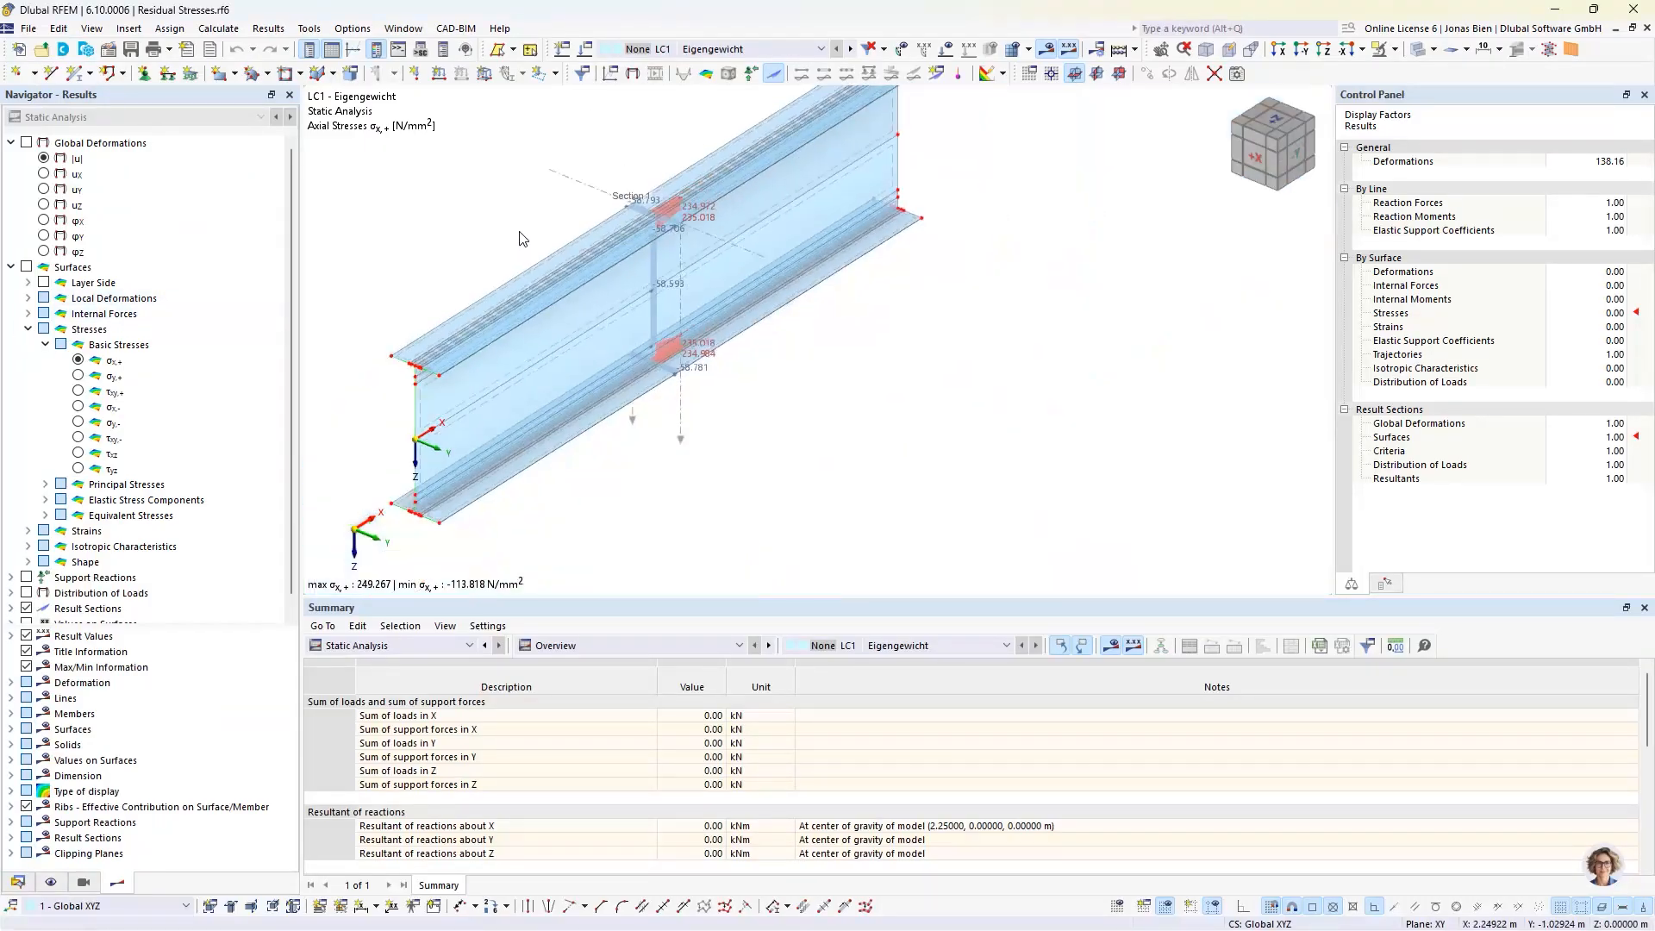
{"action": "middle_click_drag", "start_coordinate": [521, 239], "coordinate": [542, 236]}
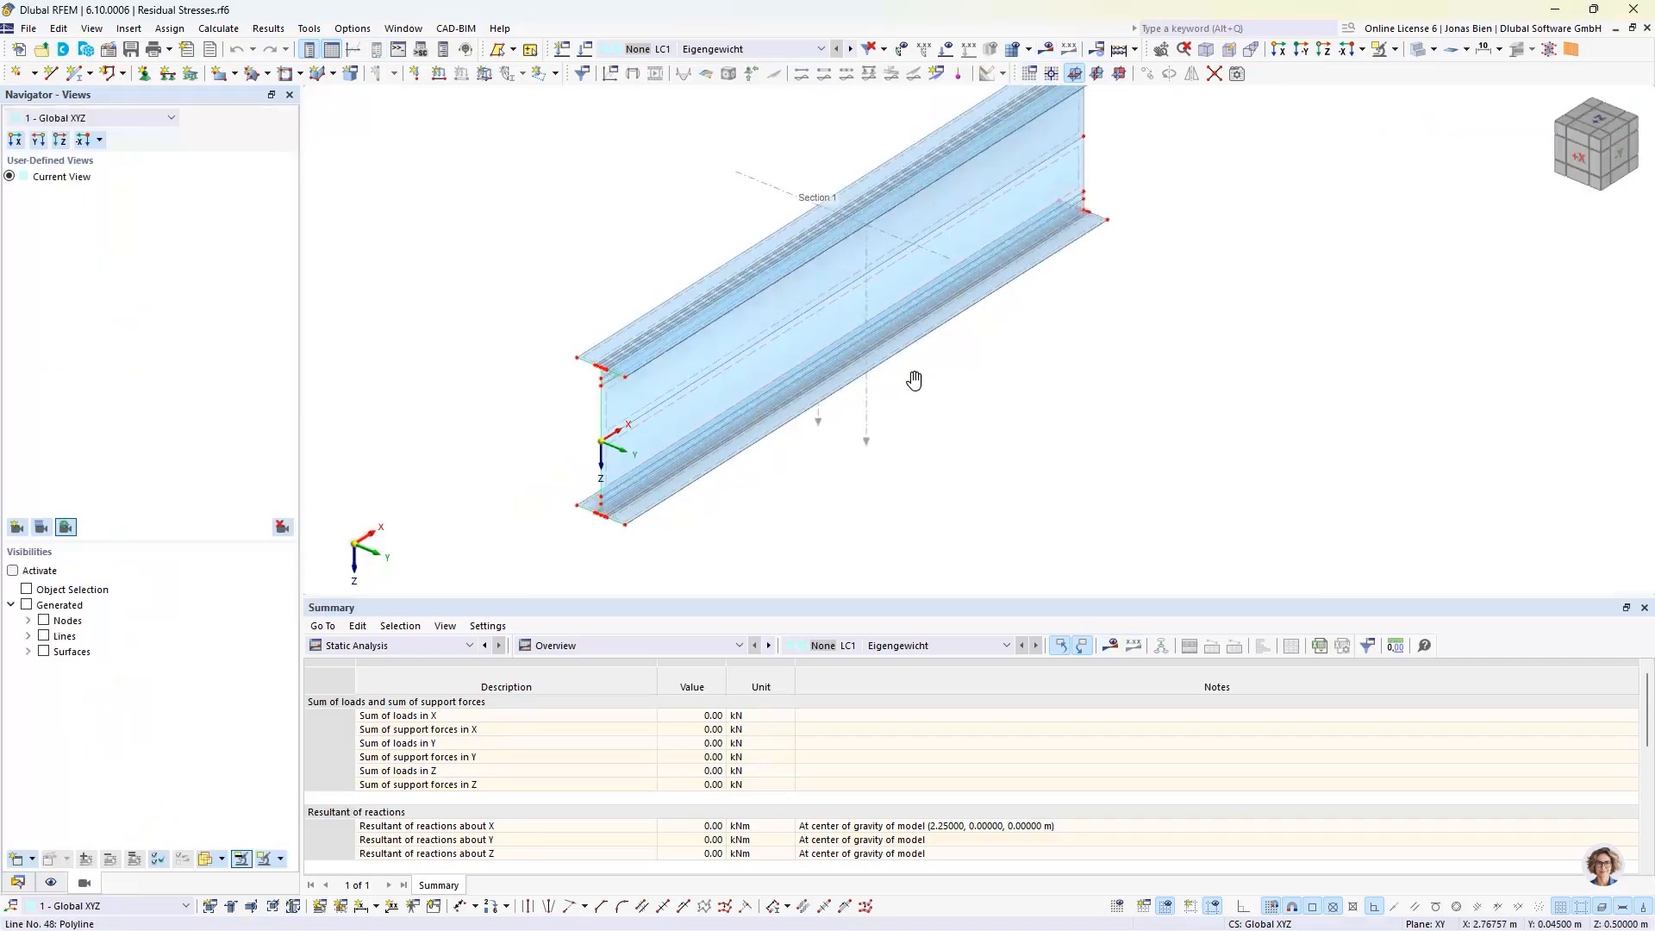
Step: Display the LC1 loads and inspect the axial strain surface load on the upper flange and its load type options, without applying changes
{"action": "middle_click_drag", "start_coordinate": [915, 380], "coordinate": [944, 476]}
{"action": "left_click", "coordinate": [947, 50]}
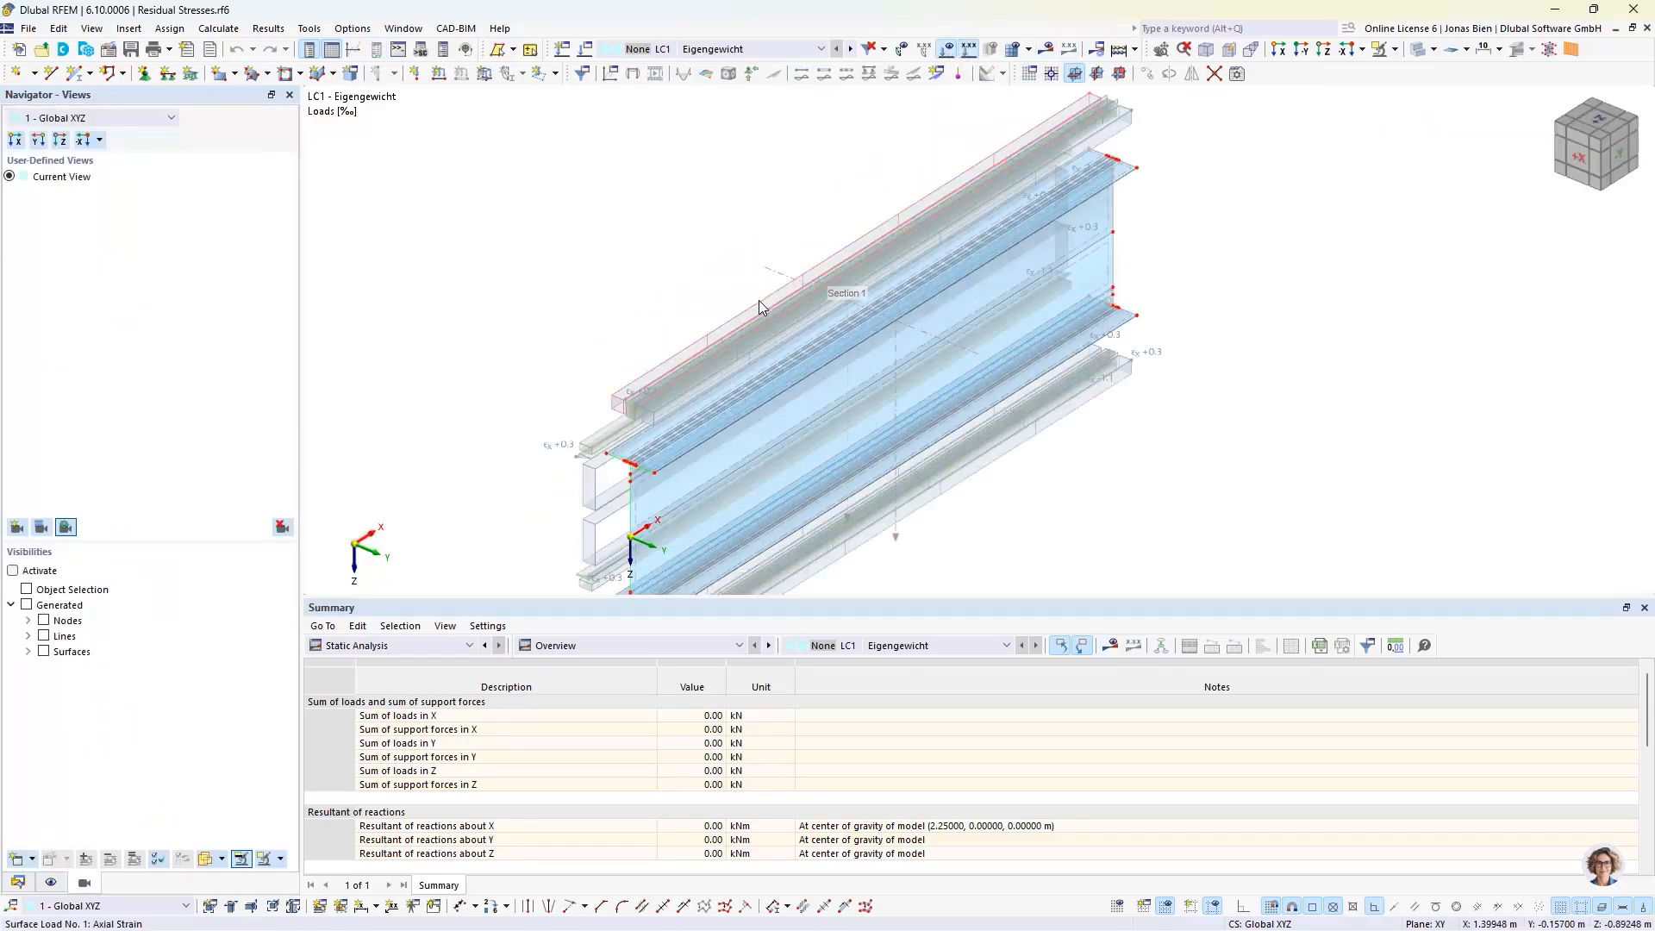
{"action": "double_click", "coordinate": [759, 300]}
{"action": "left_click", "coordinate": [386, 498]}
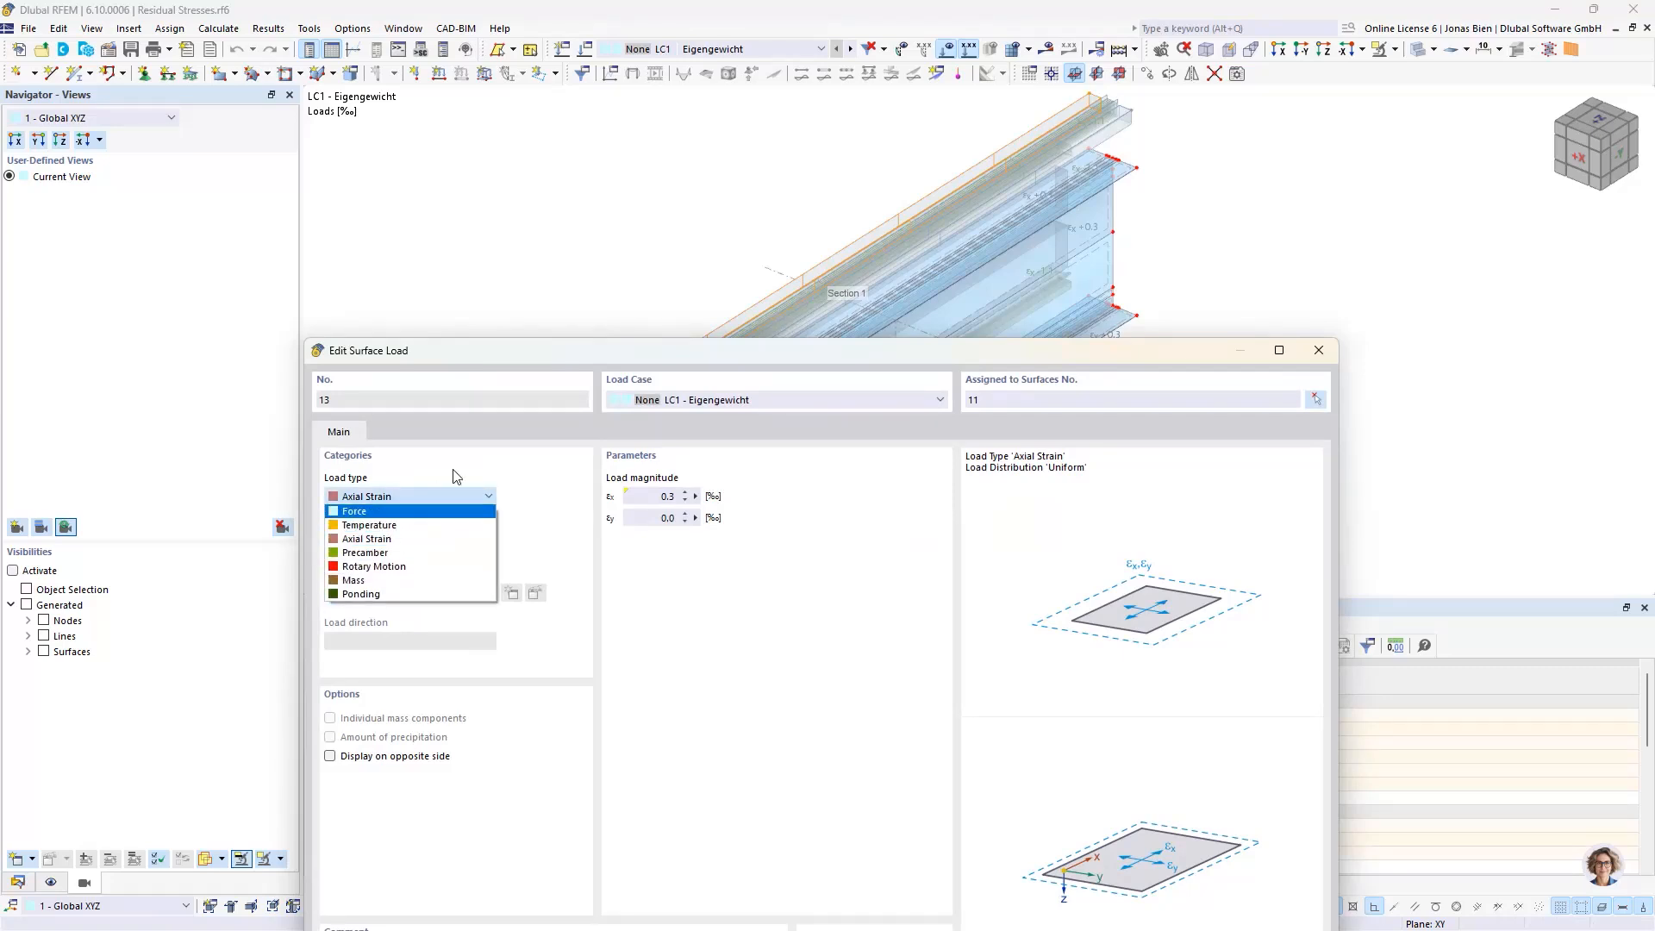
{"action": "left_click", "coordinate": [478, 457]}
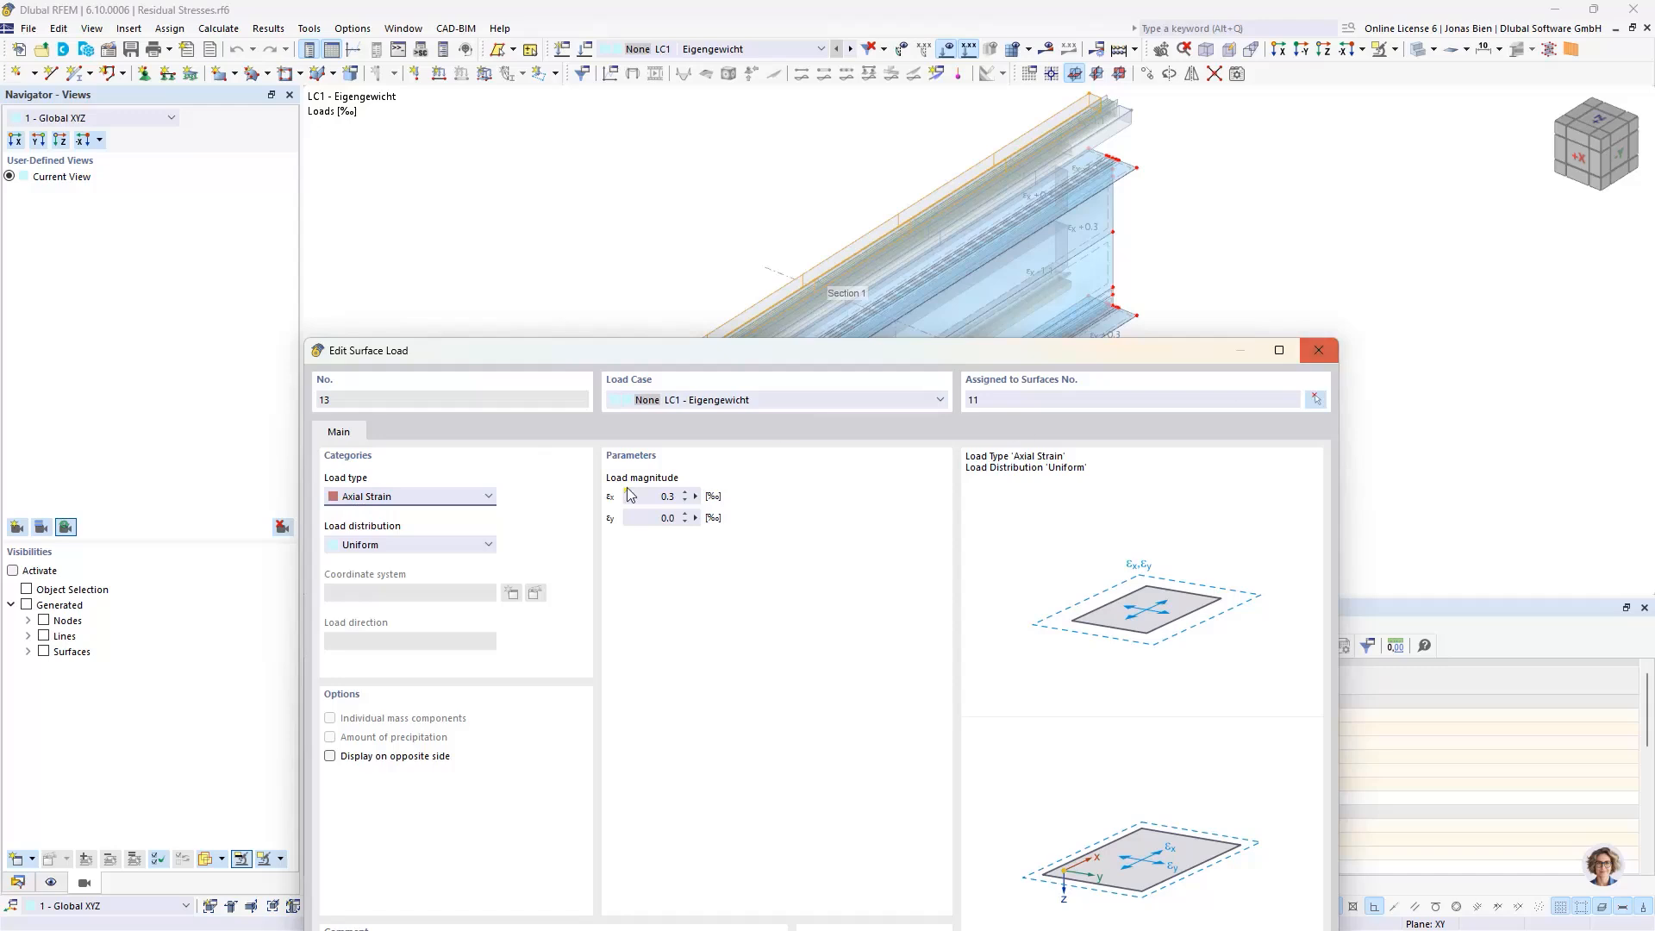
{"action": "left_click", "coordinate": [1319, 350]}
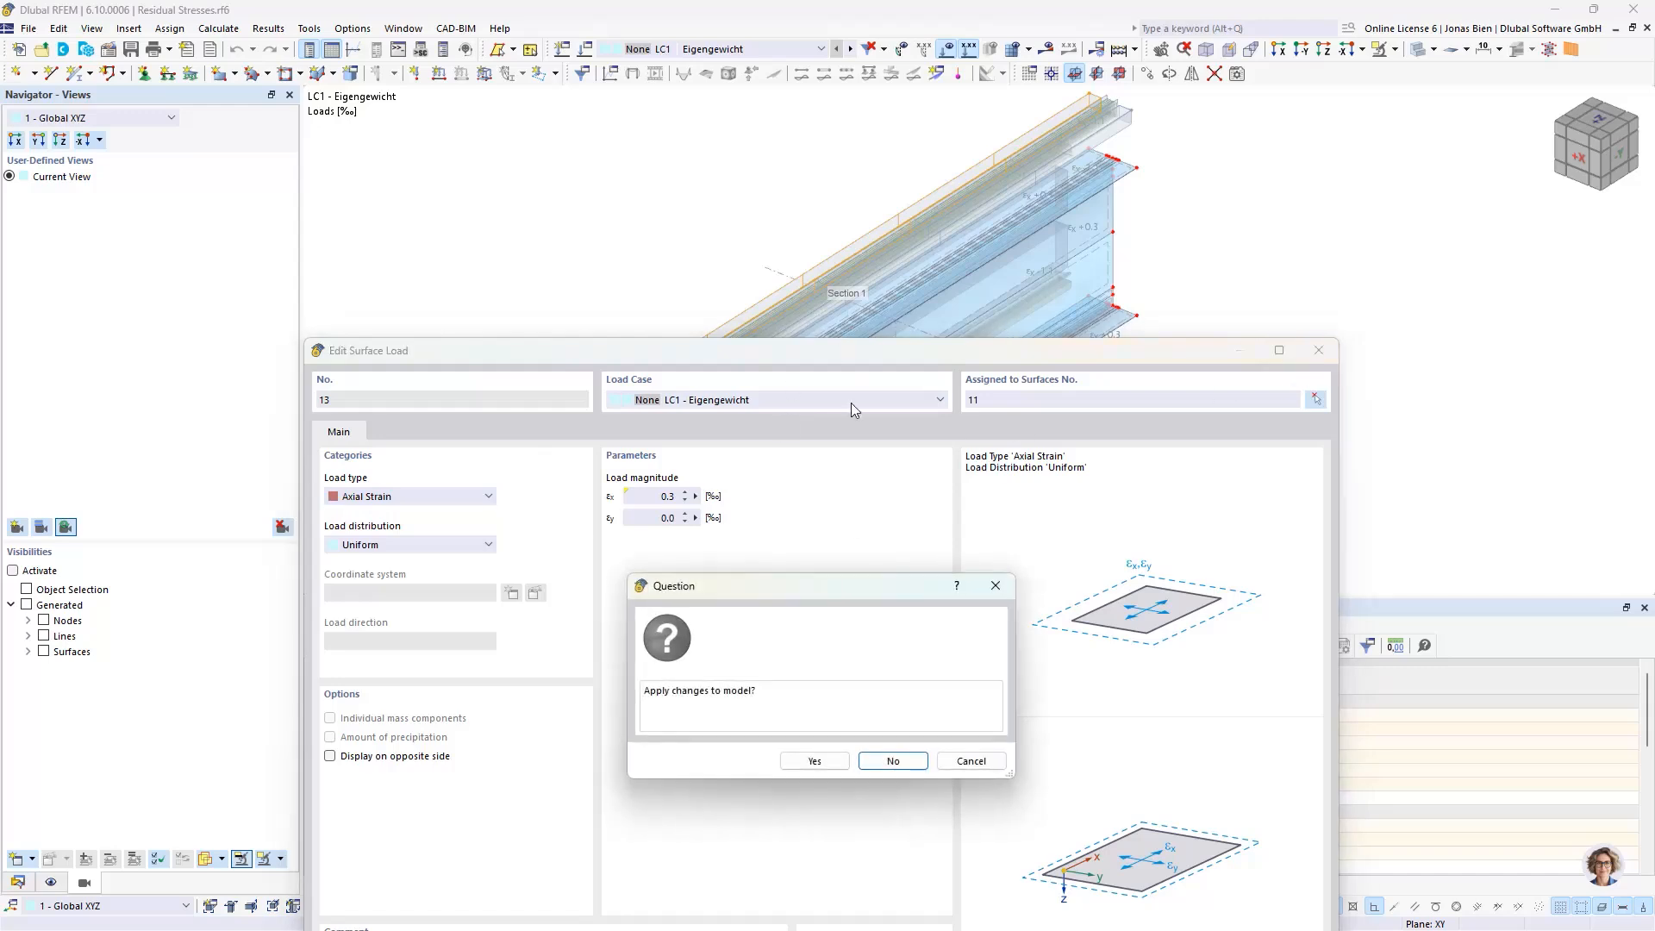
{"action": "left_click", "coordinate": [893, 758]}
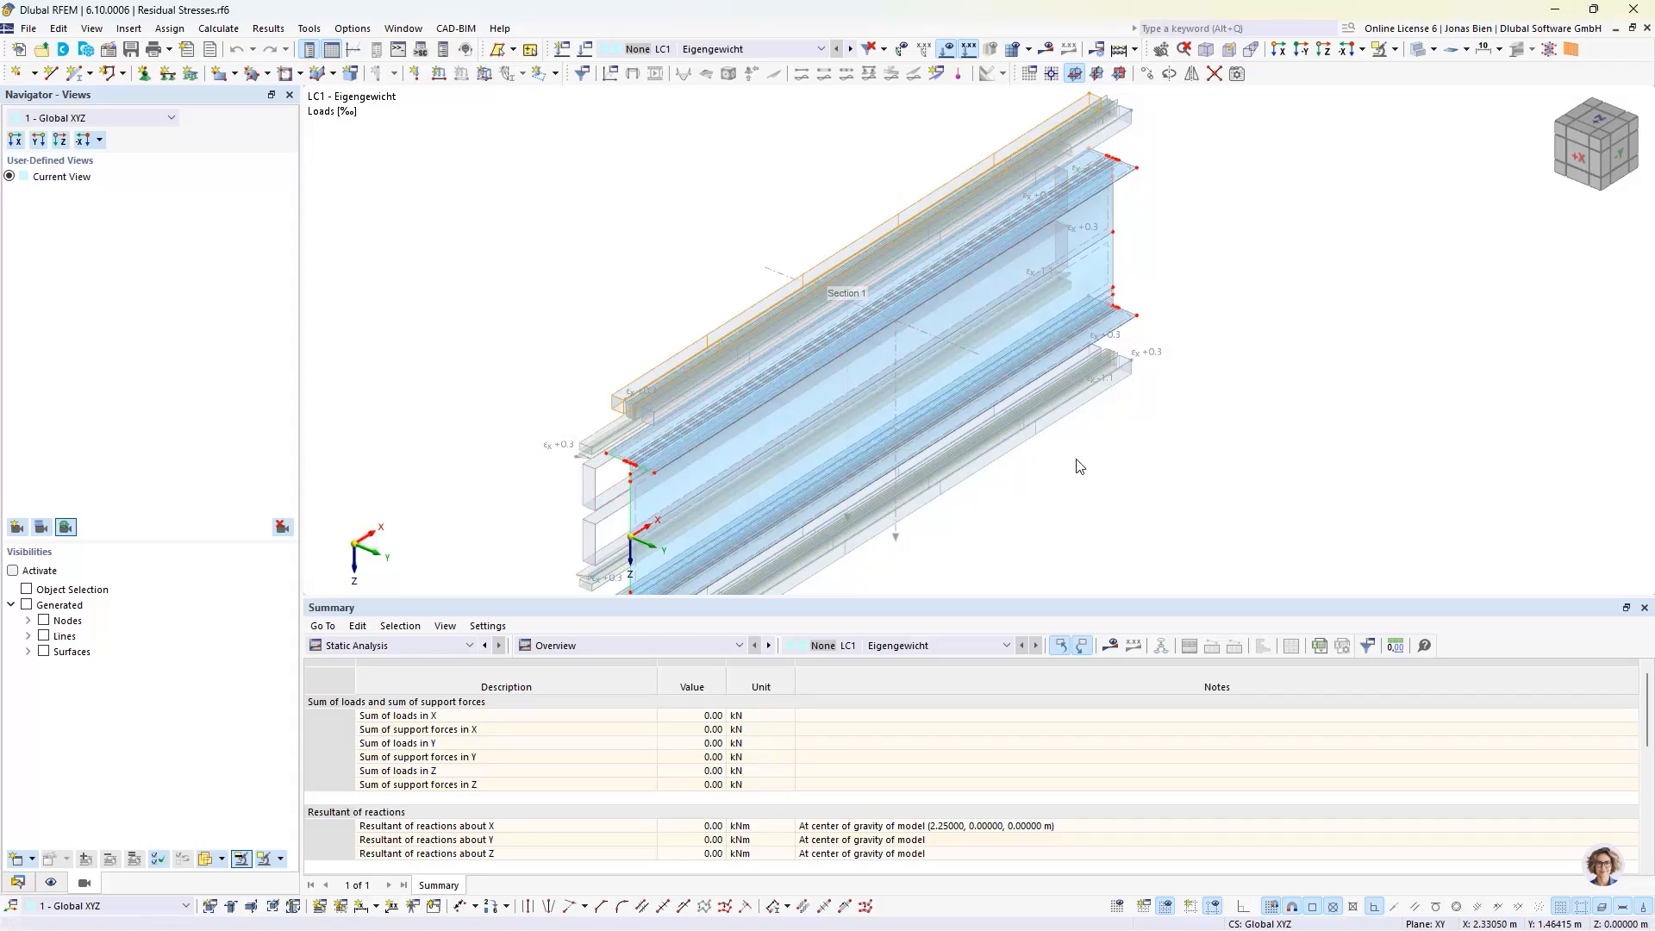
Step: Show the project data tree and close the Residual Stresses model to return to Plate girder GMNIA.rf6
{"action": "middle_click_drag", "start_coordinate": [1080, 467], "coordinate": [1127, 356]}
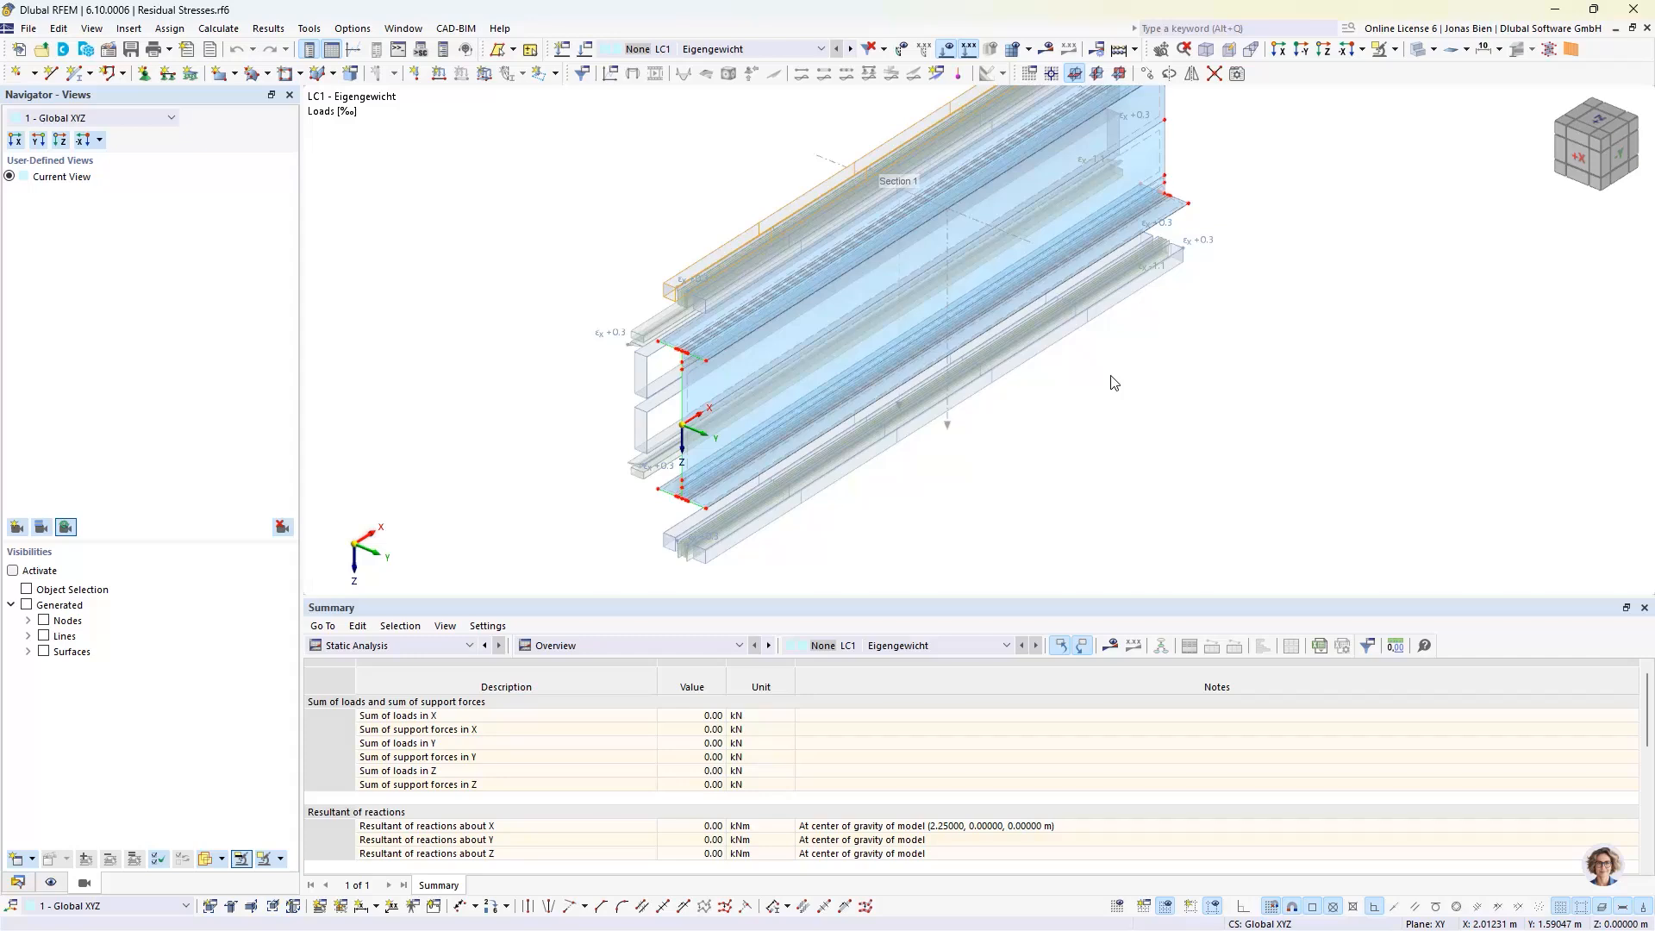
{"action": "left_click", "coordinate": [18, 882]}
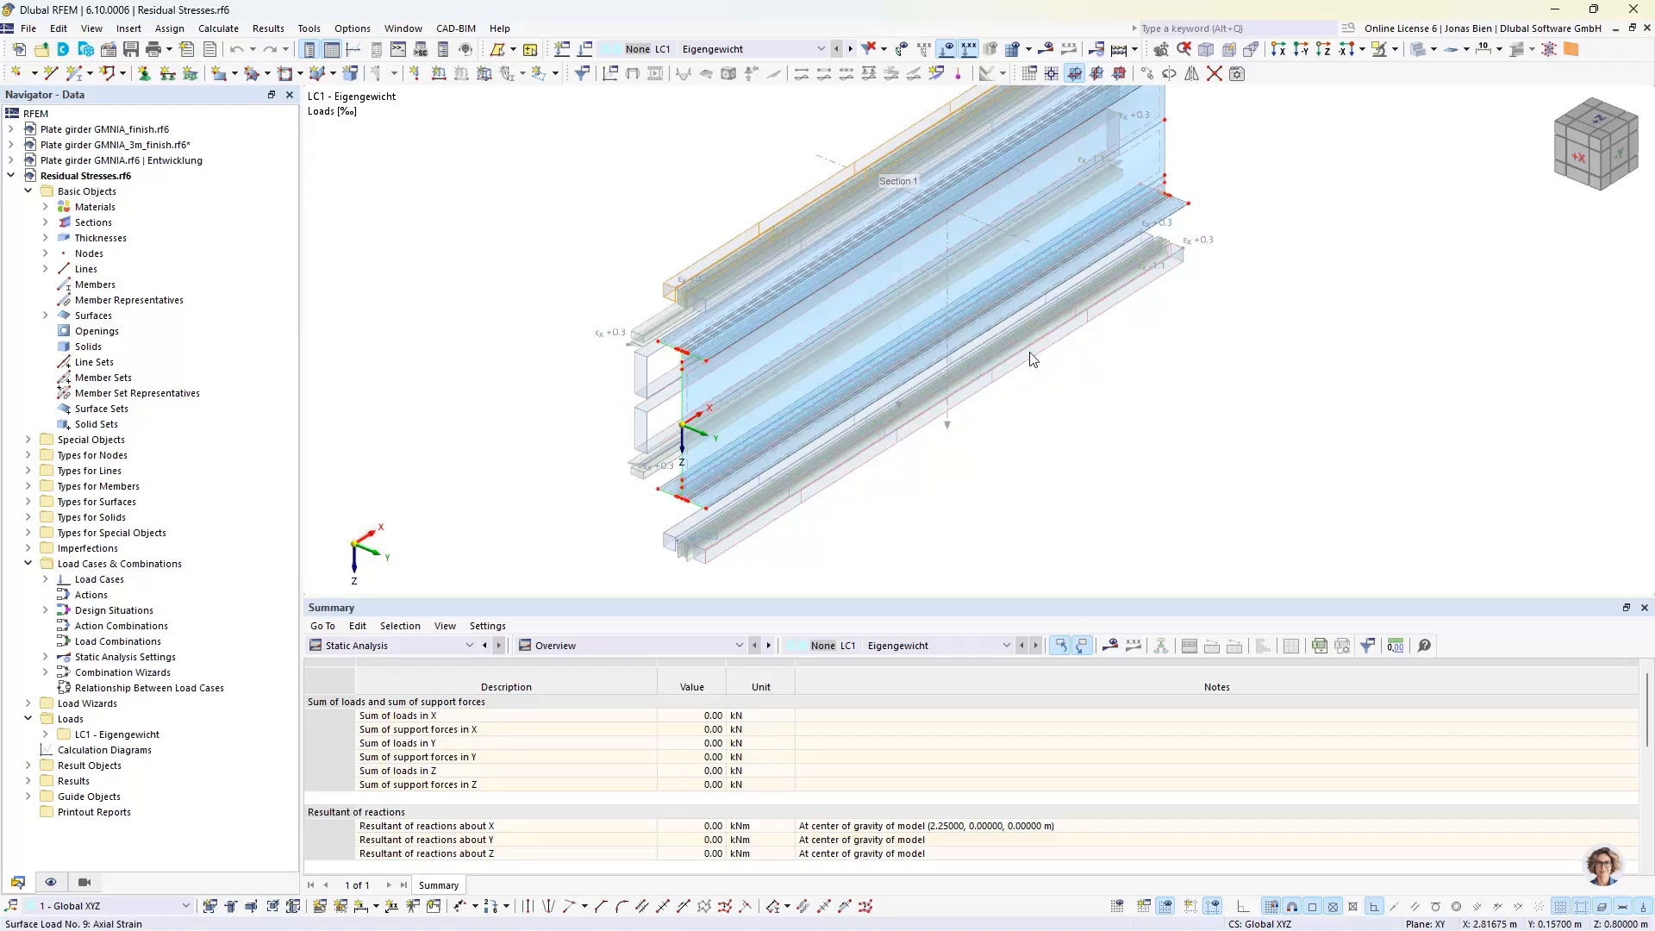
{"action": "middle_click_drag", "start_coordinate": [1083, 328], "coordinate": [1065, 353]}
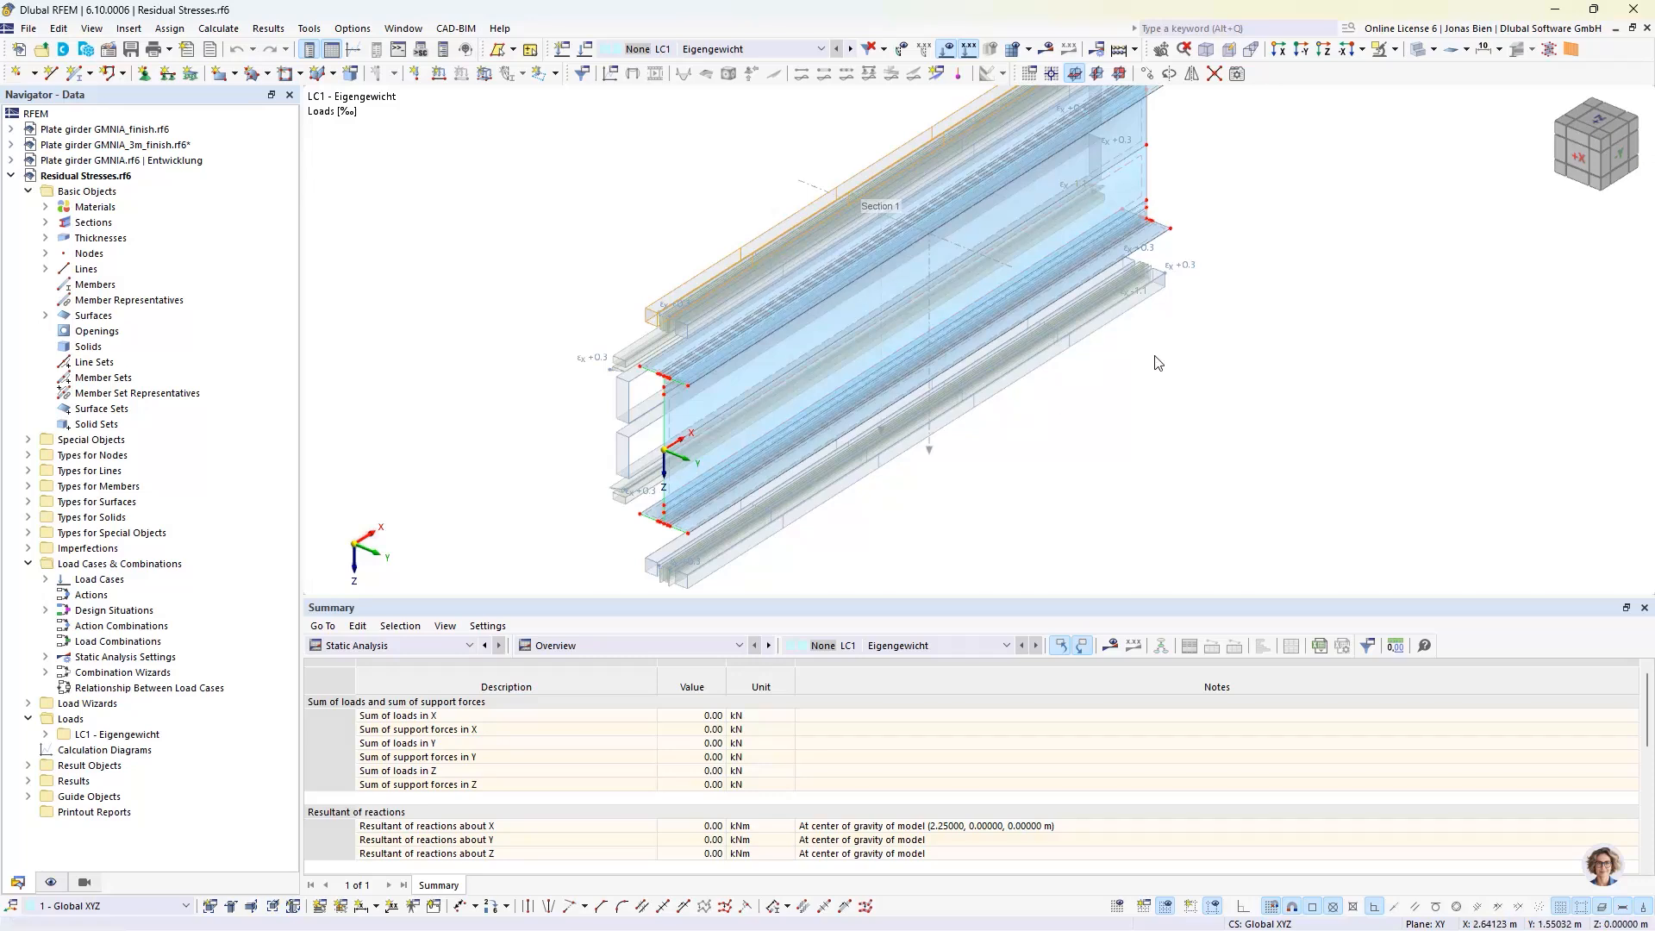
{"action": "left_click", "coordinate": [1647, 31]}
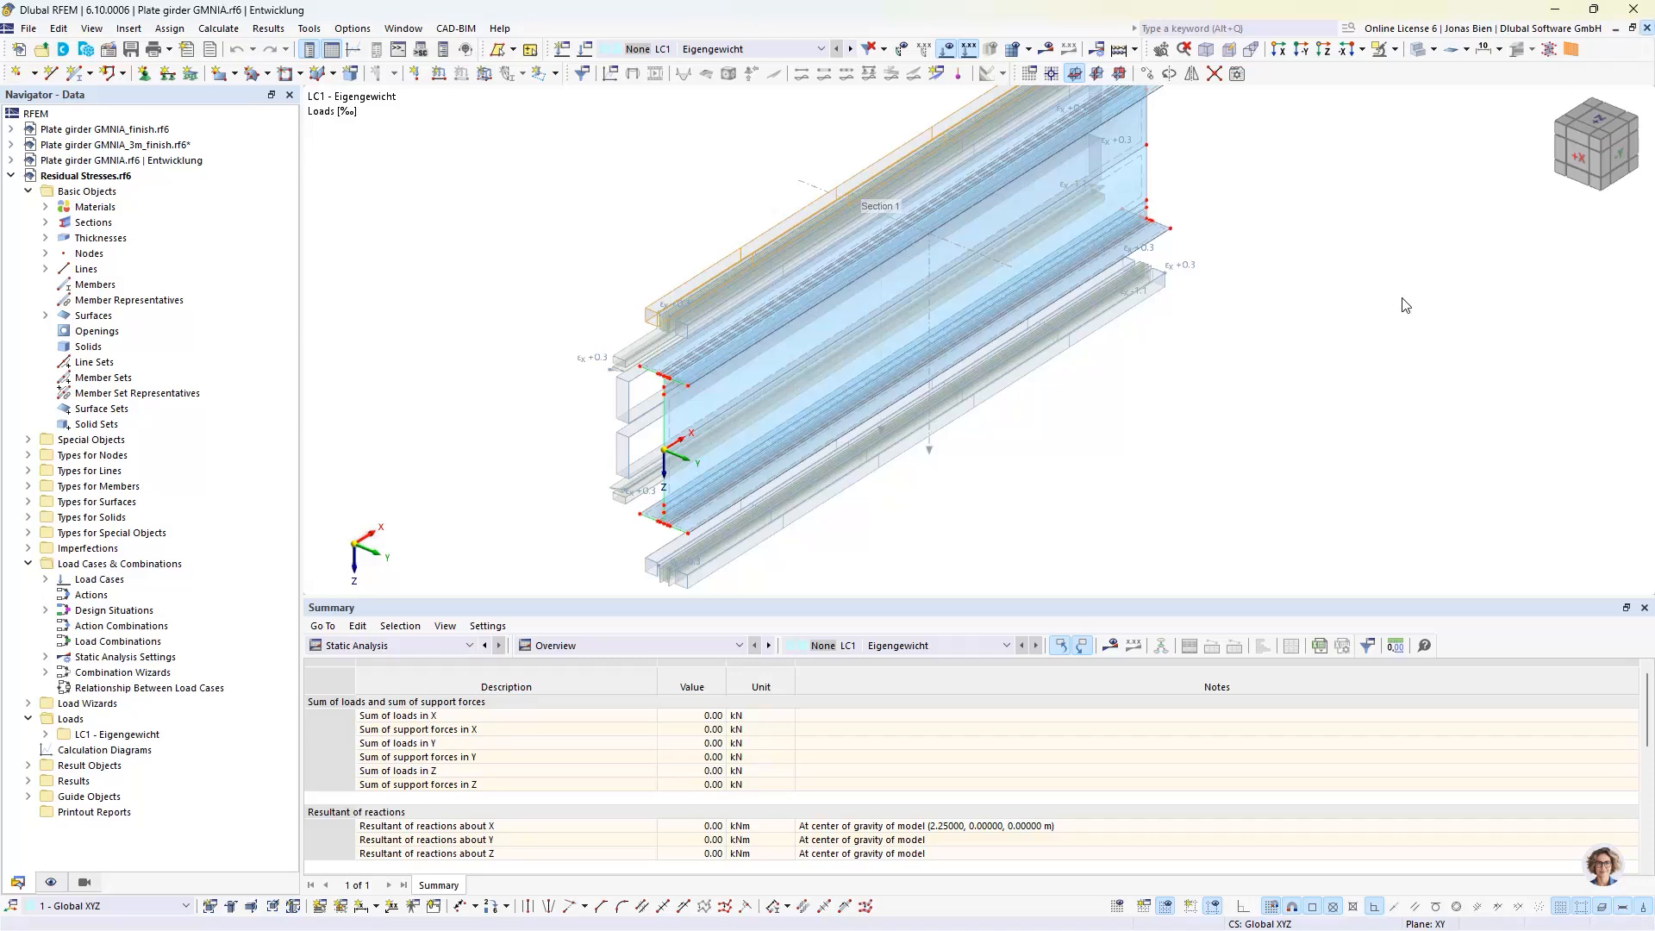
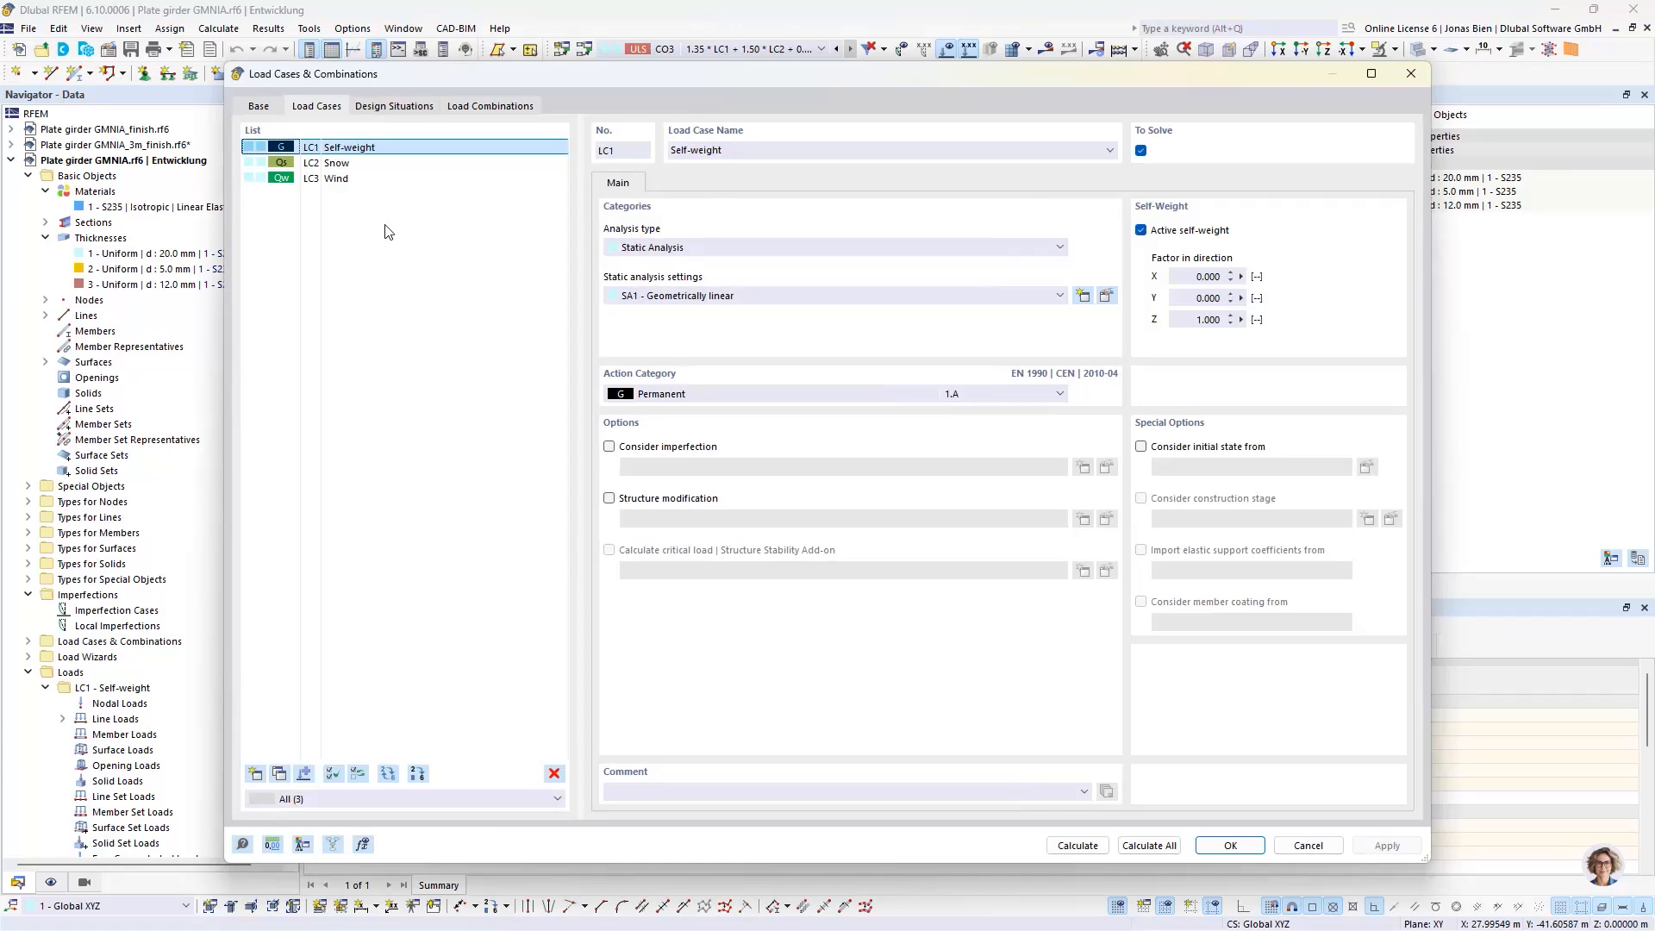
Step: Create load case LC4 named "Bow imperfection (static)" with the action category None
{"action": "left_click", "coordinate": [255, 774]}
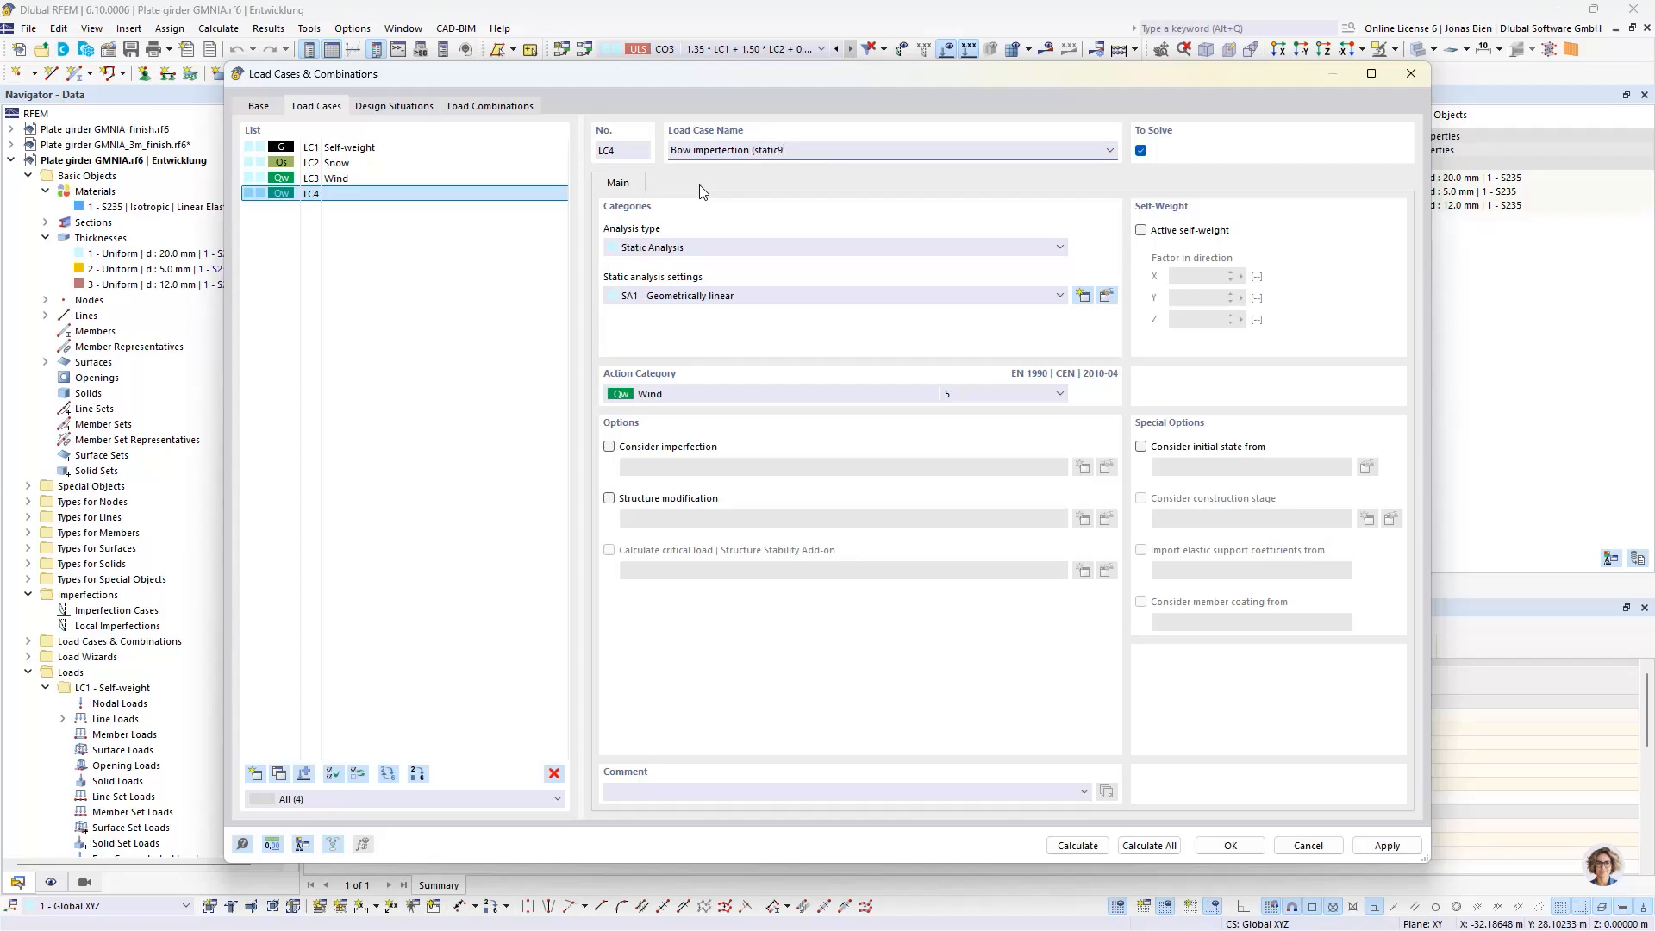
{"action": "left_click", "coordinate": [681, 396]}
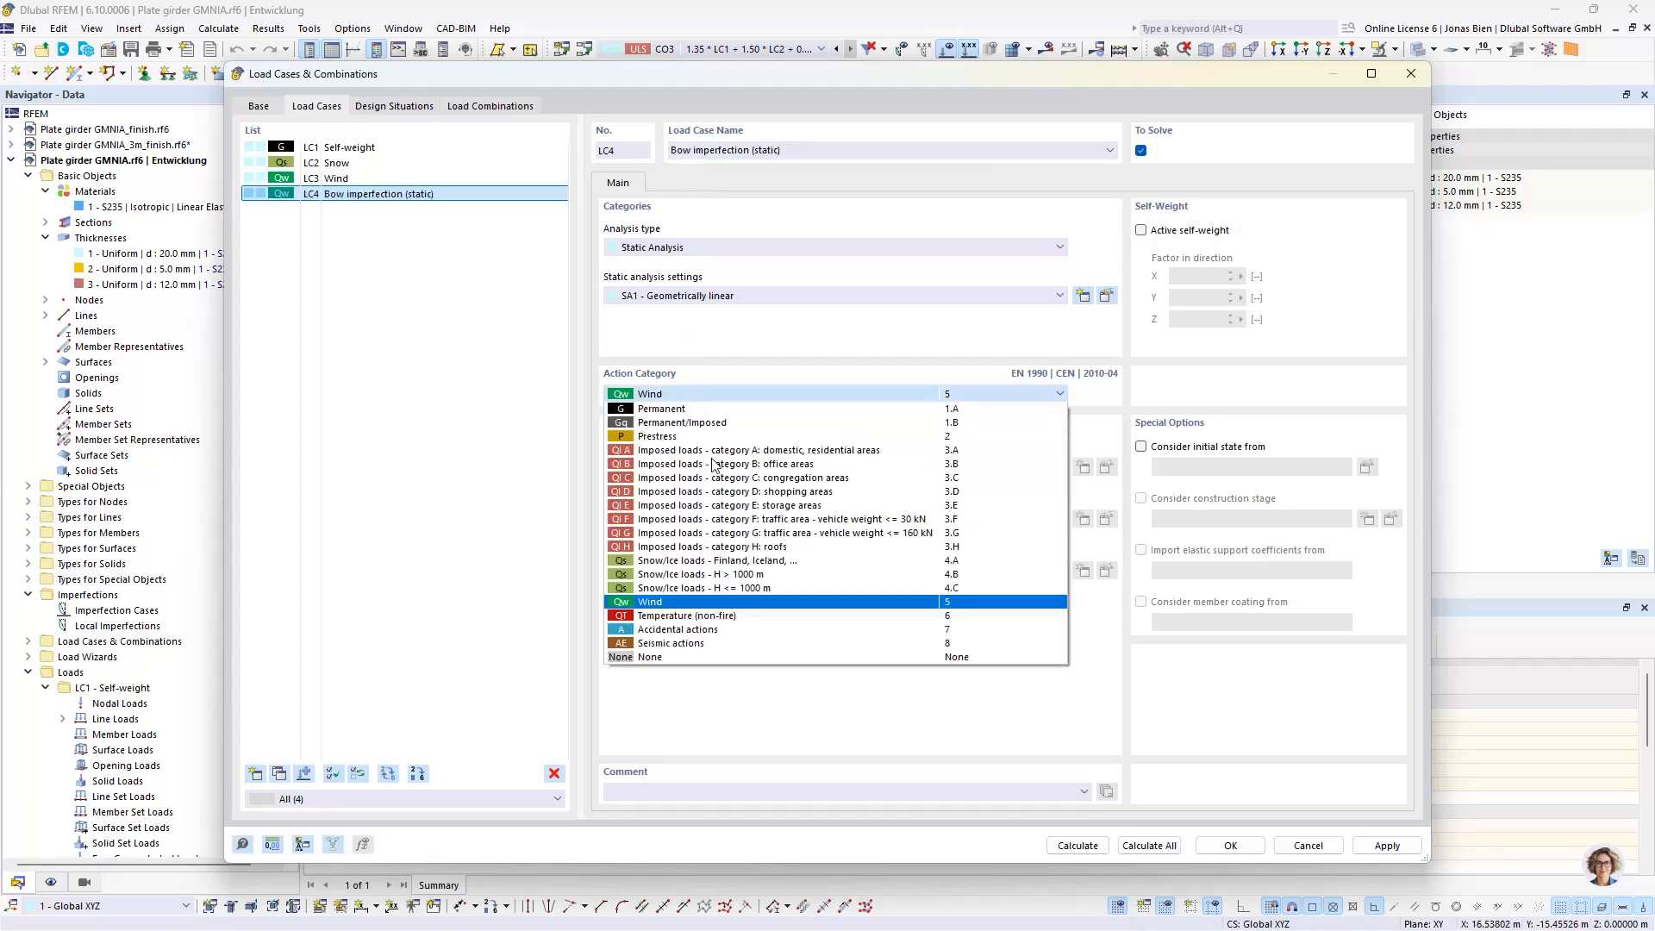
{"action": "left_click", "coordinate": [652, 658]}
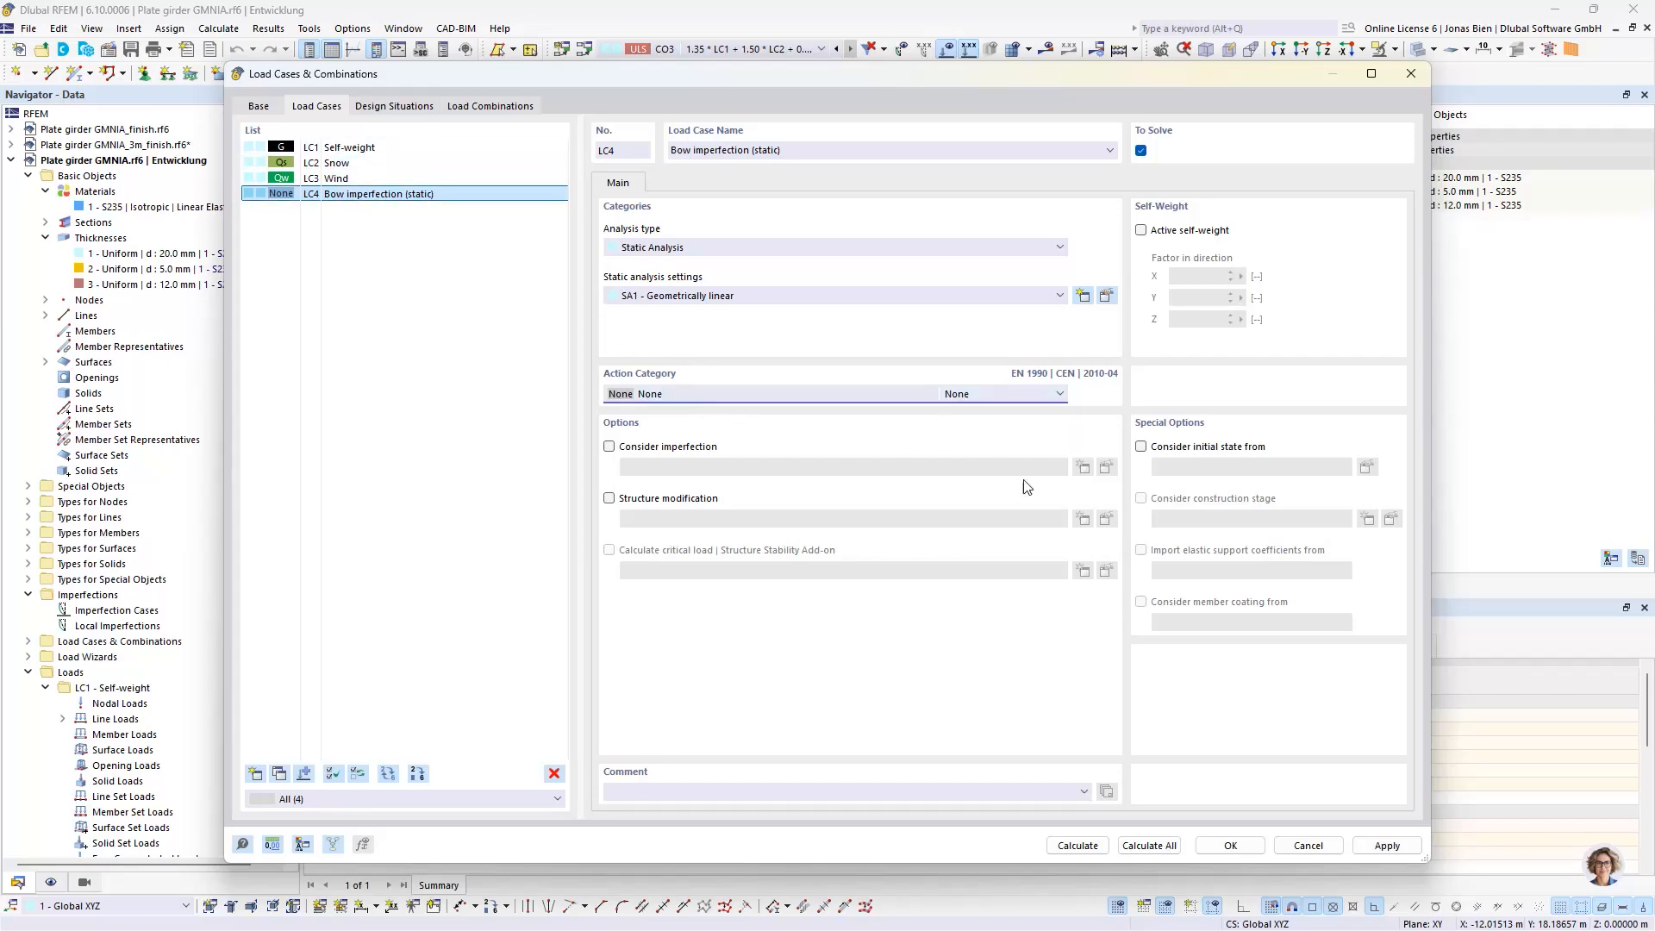
{"action": "left_click", "coordinate": [1233, 846]}
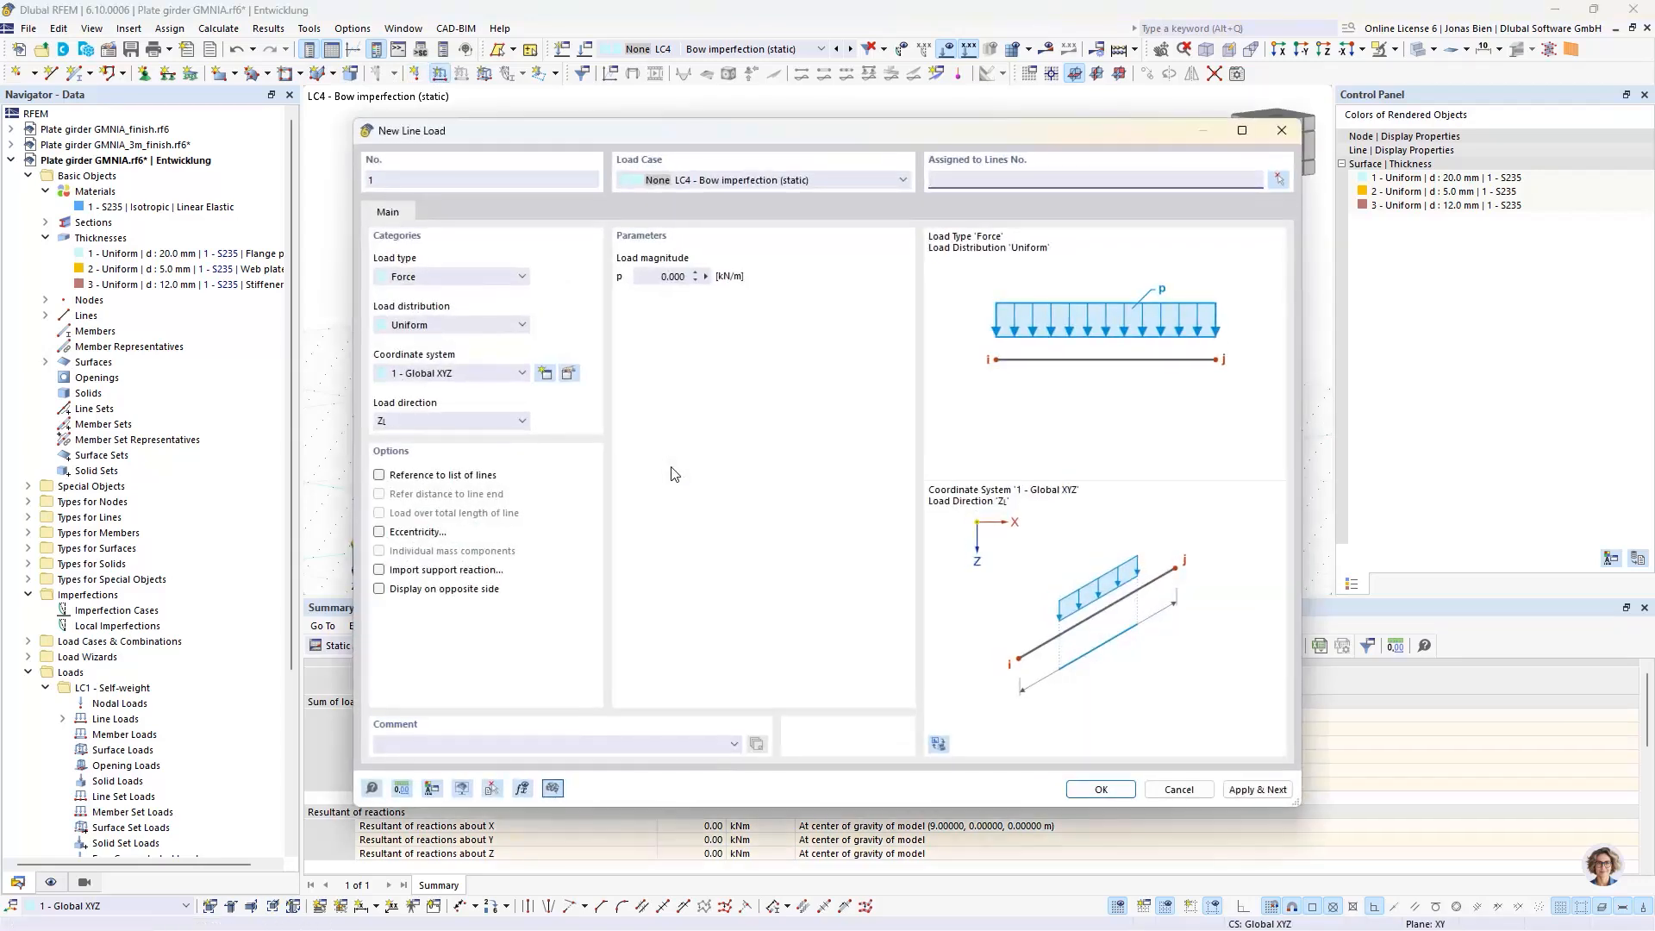
Step: Define a new uniform line load of 1 kN/m in LC4, acting globally in Y on true length
{"action": "left_click", "coordinate": [677, 276]}
{"action": "type", "text": "1"}
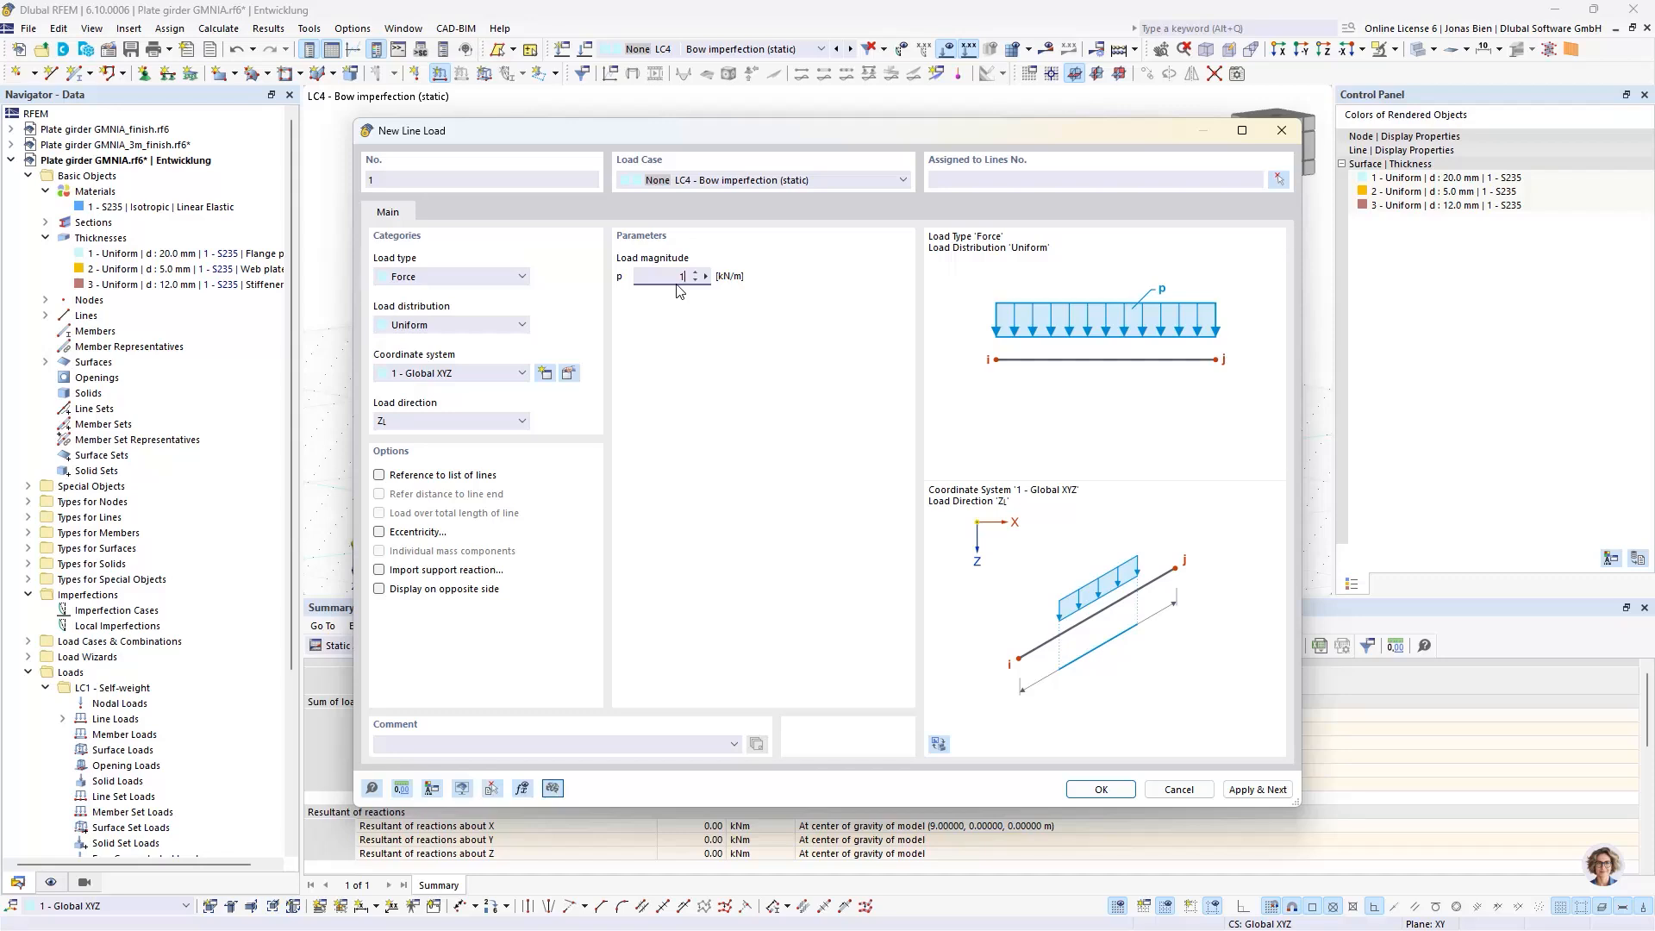
{"action": "left_click", "coordinate": [486, 423]}
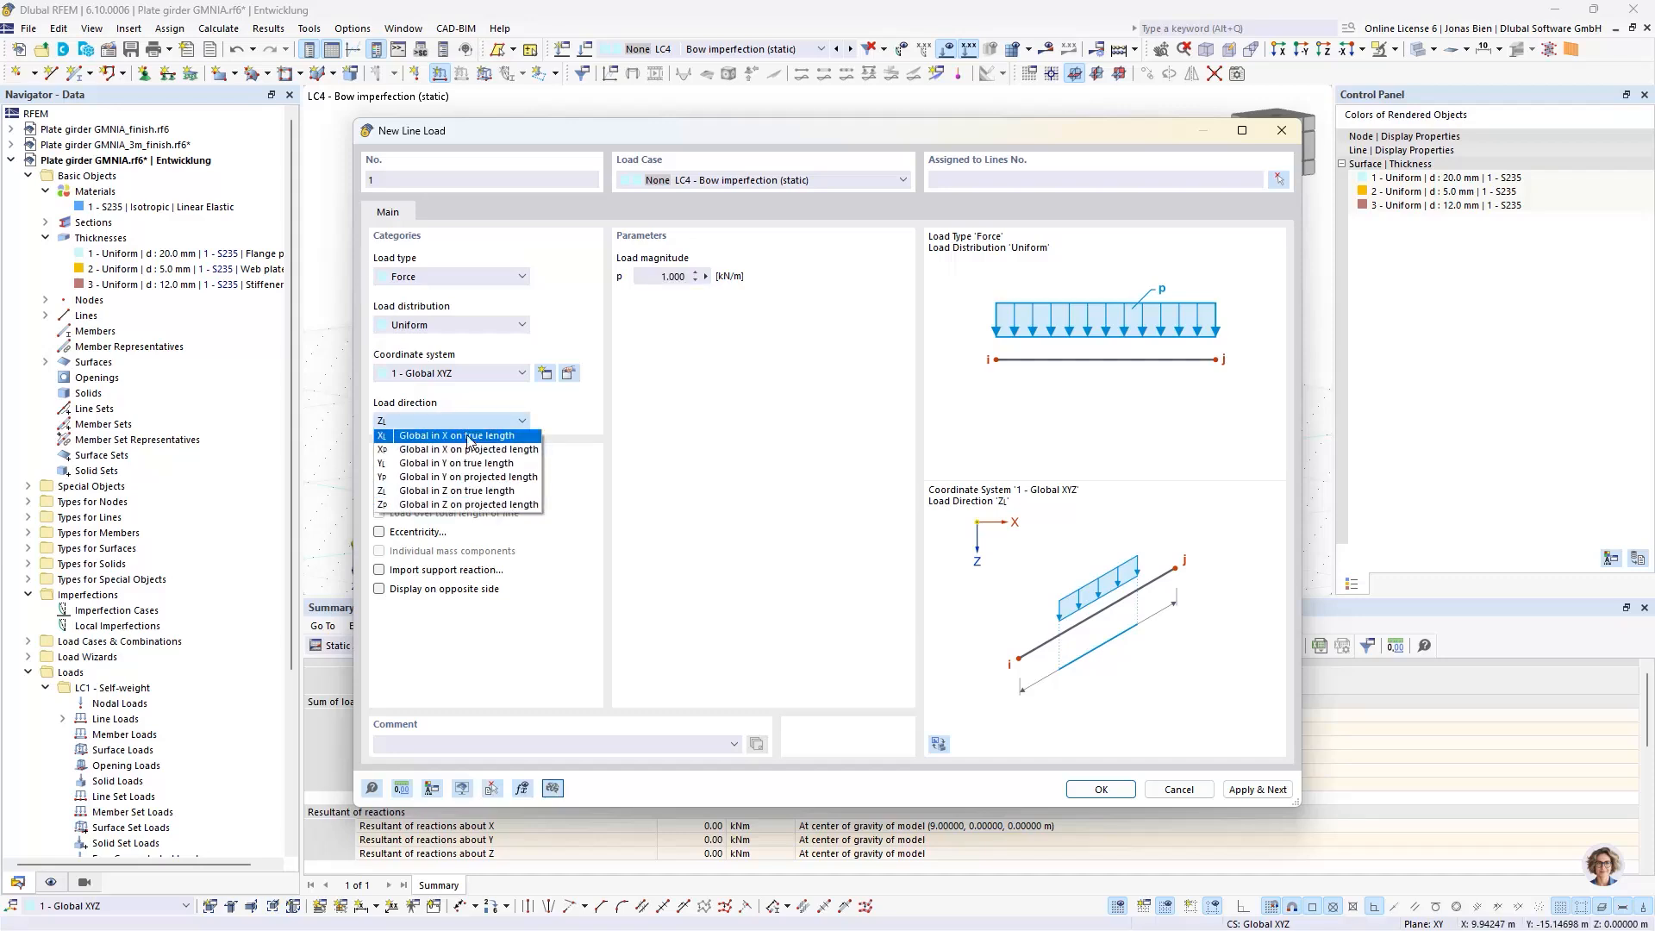
{"action": "left_click", "coordinate": [576, 136]}
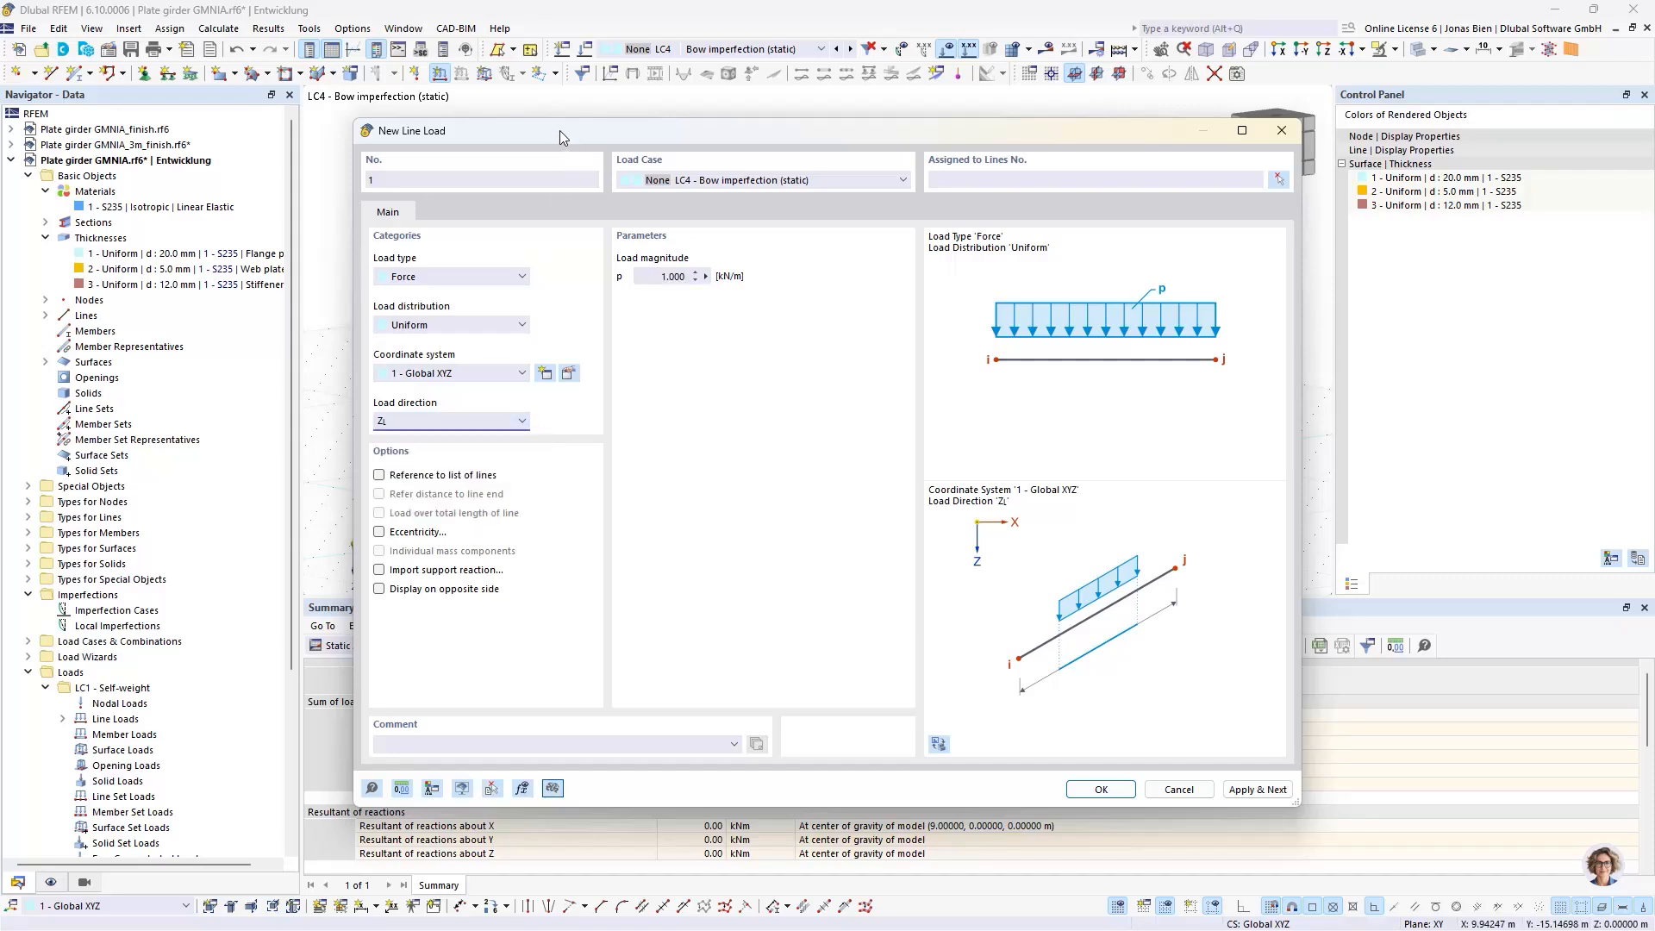
{"action": "left_click_drag", "start_coordinate": [560, 131], "coordinate": [719, 133]}
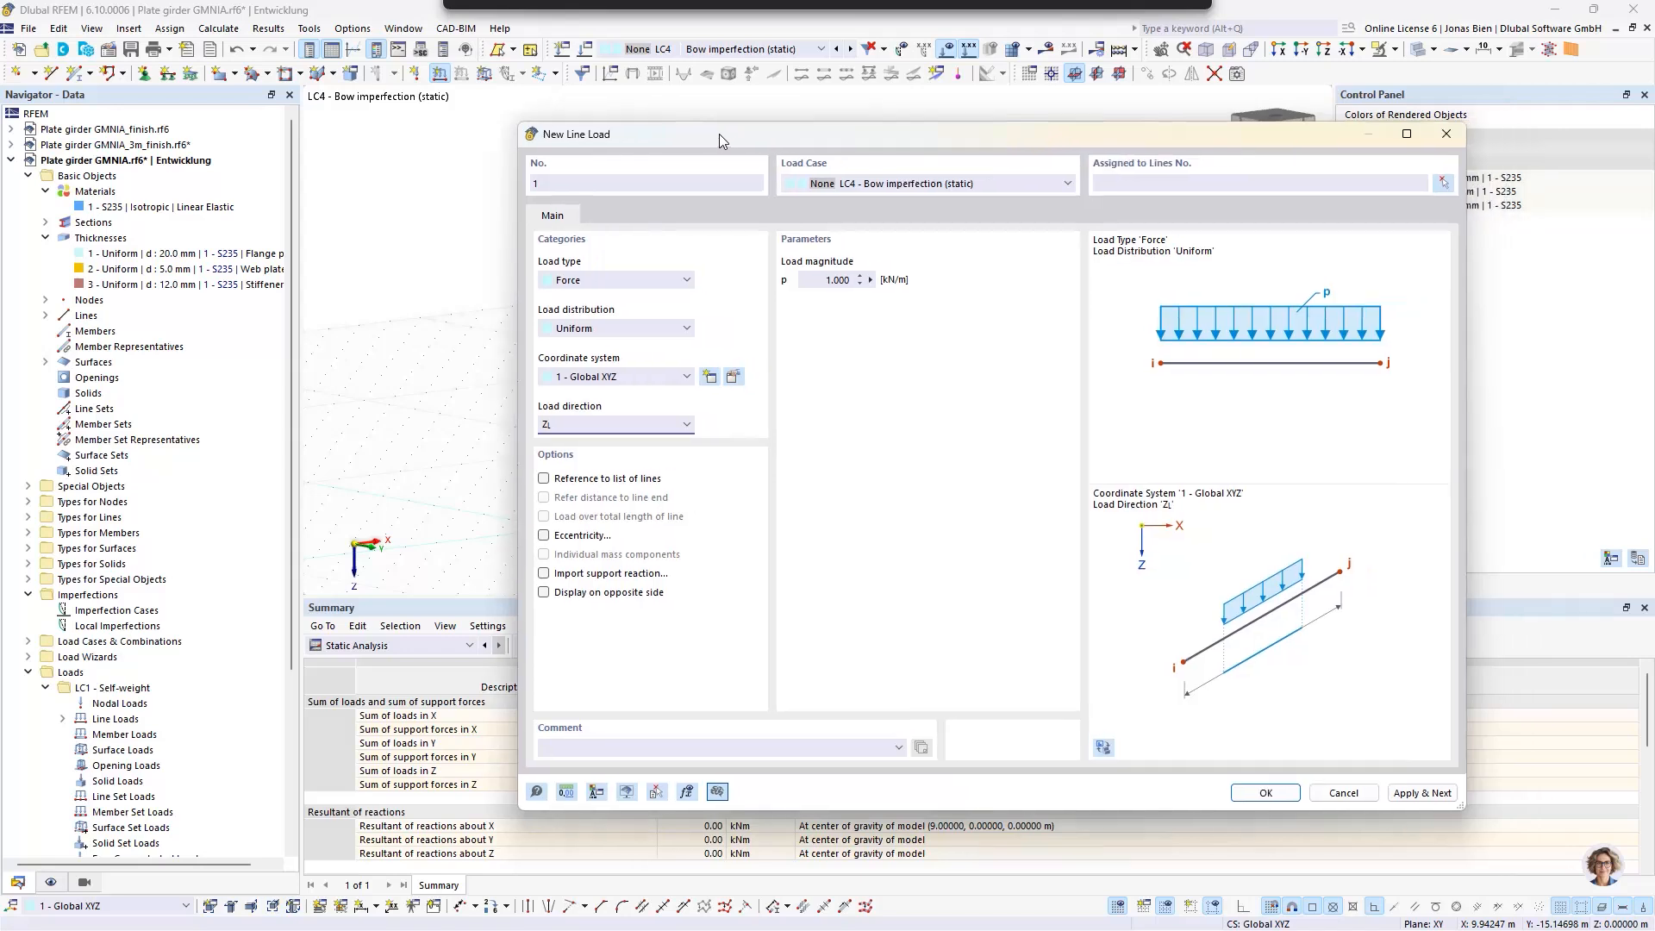
{"action": "left_click", "coordinate": [576, 425]}
{"action": "left_click", "coordinate": [576, 483]}
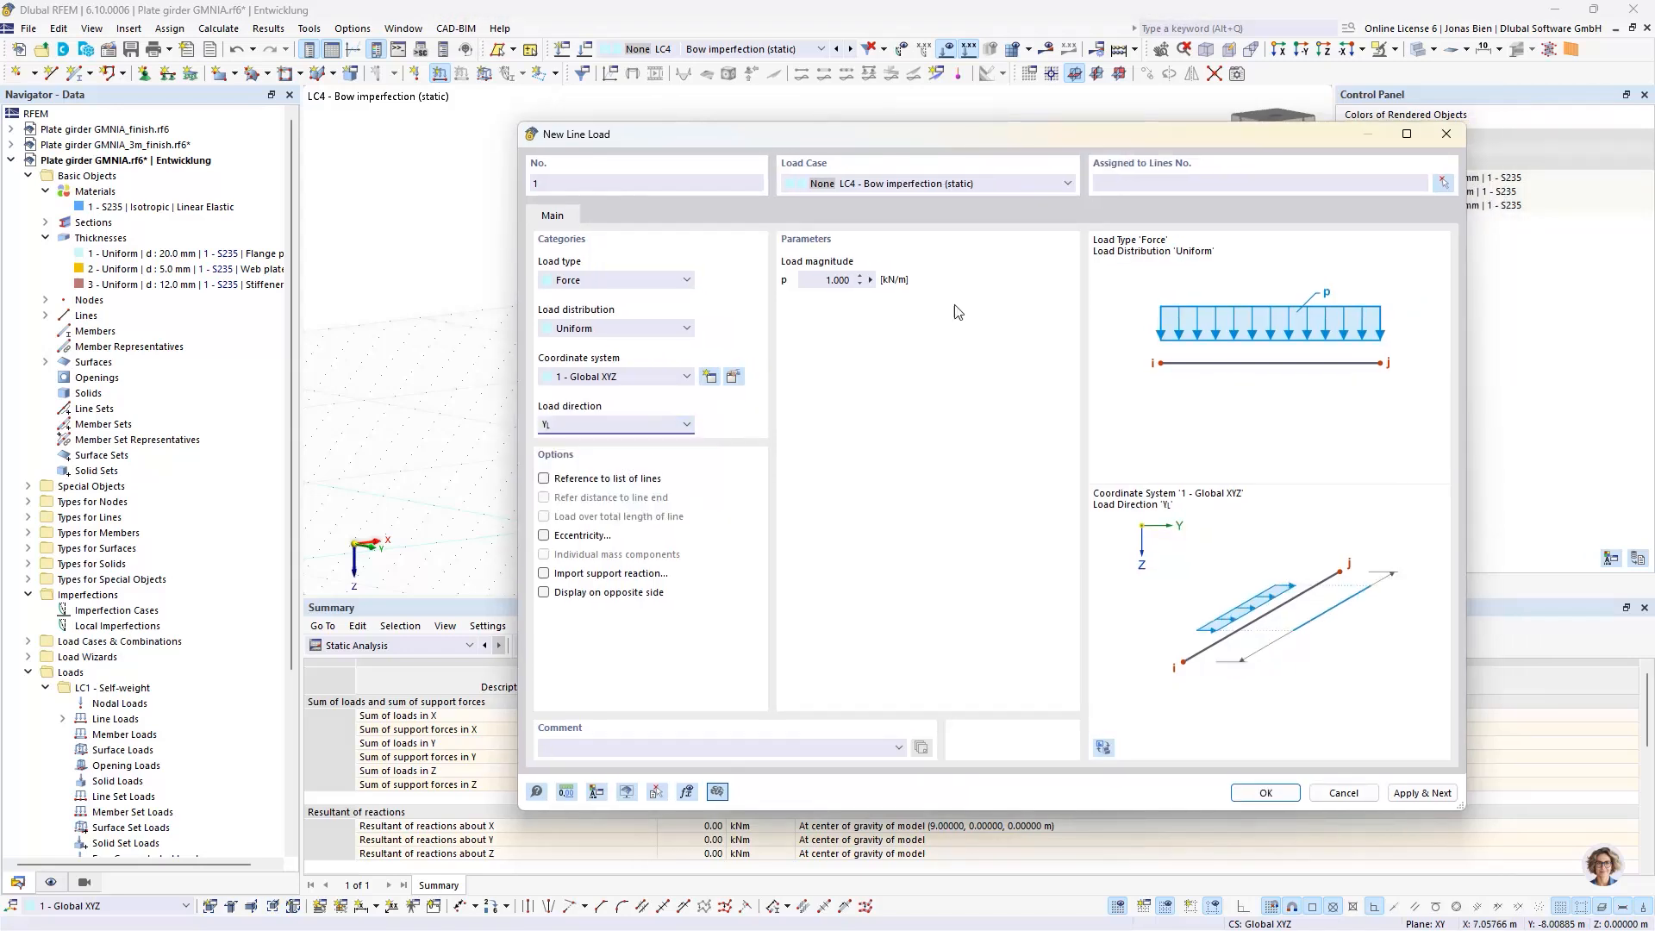
Step: Assign the line load to lines 4, 11, 19, 24, 72, 76, 80 and 83 along the girder's upper and lower flanges
{"action": "left_click", "coordinate": [1443, 182]}
{"action": "scroll", "coordinate": [853, 347], "scroll_direction": "up", "scroll_amount": 6}
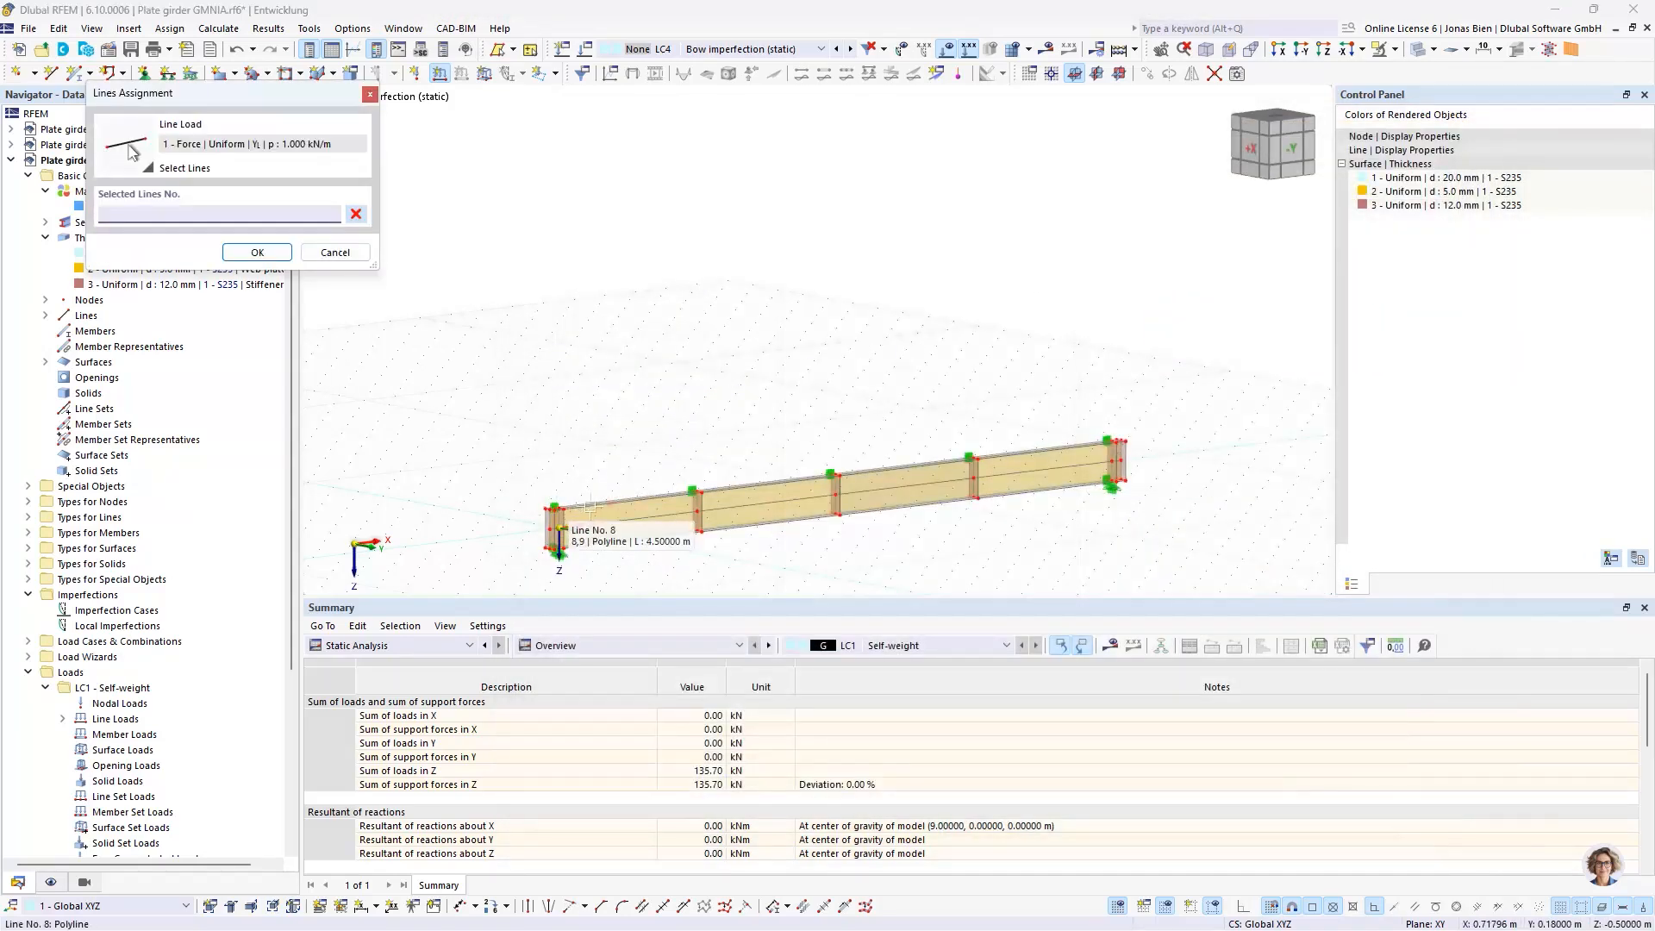
{"action": "middle_click_drag", "start_coordinate": [669, 439], "coordinate": [738, 259]}
{"action": "scroll", "coordinate": [738, 260], "scroll_direction": "up", "scroll_amount": 1}
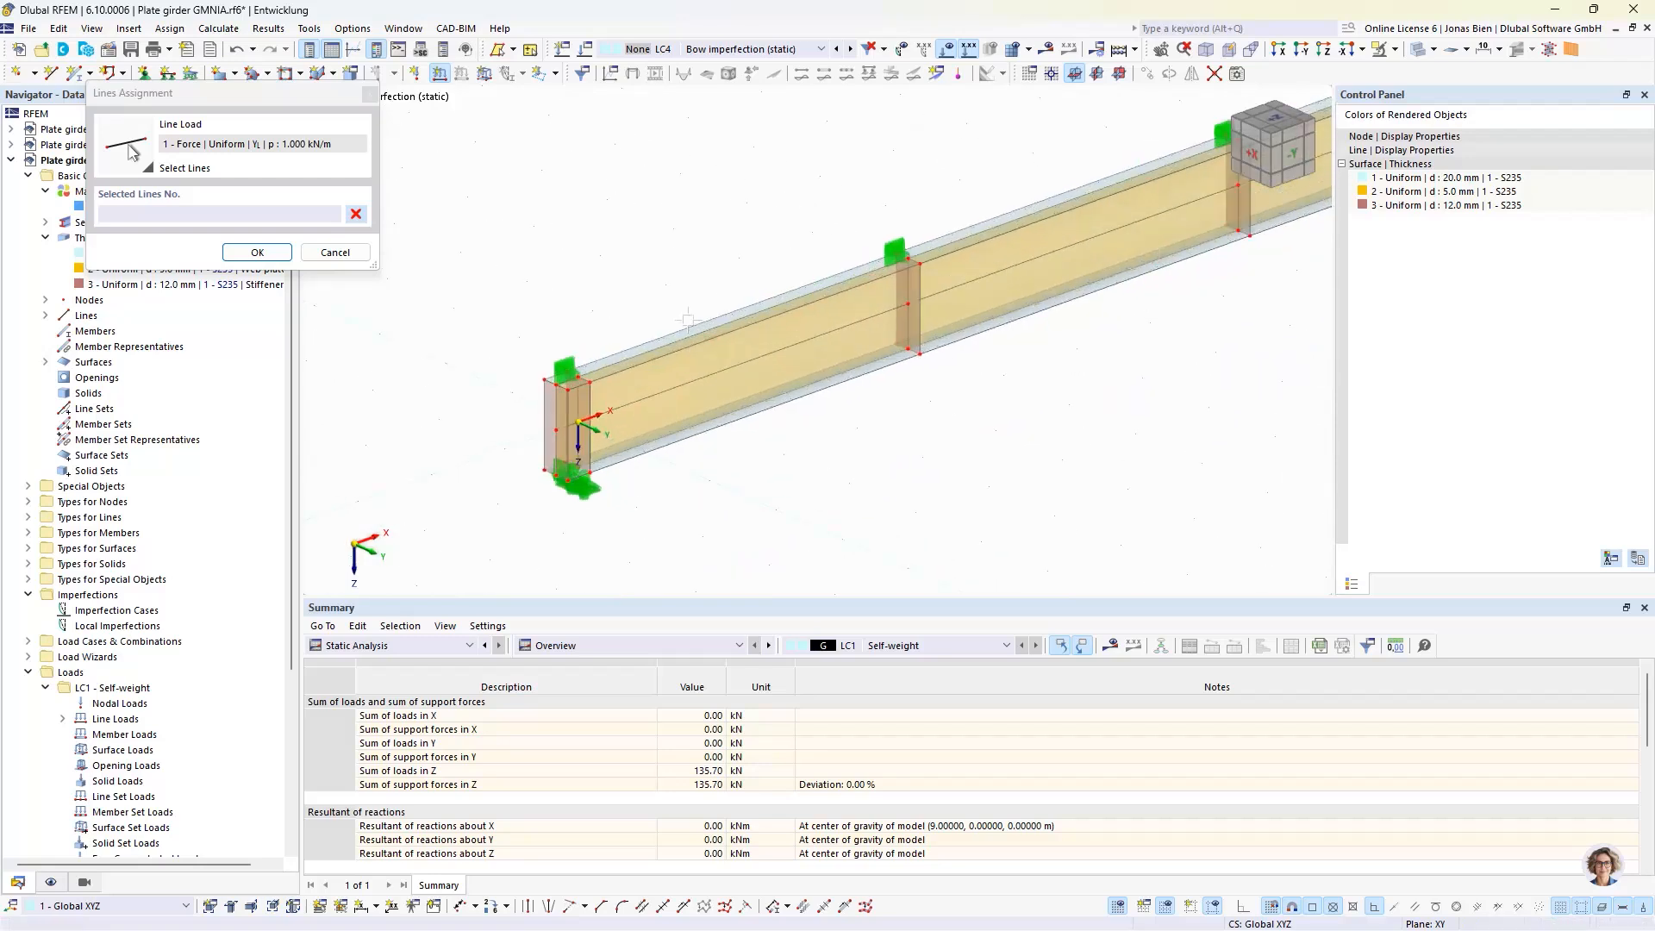
{"action": "left_click", "coordinate": [704, 332]}
{"action": "left_click", "coordinate": [705, 421]}
{"action": "middle_click_drag", "start_coordinate": [1097, 340], "coordinate": [742, 495]}
{"action": "left_click", "coordinate": [751, 343]}
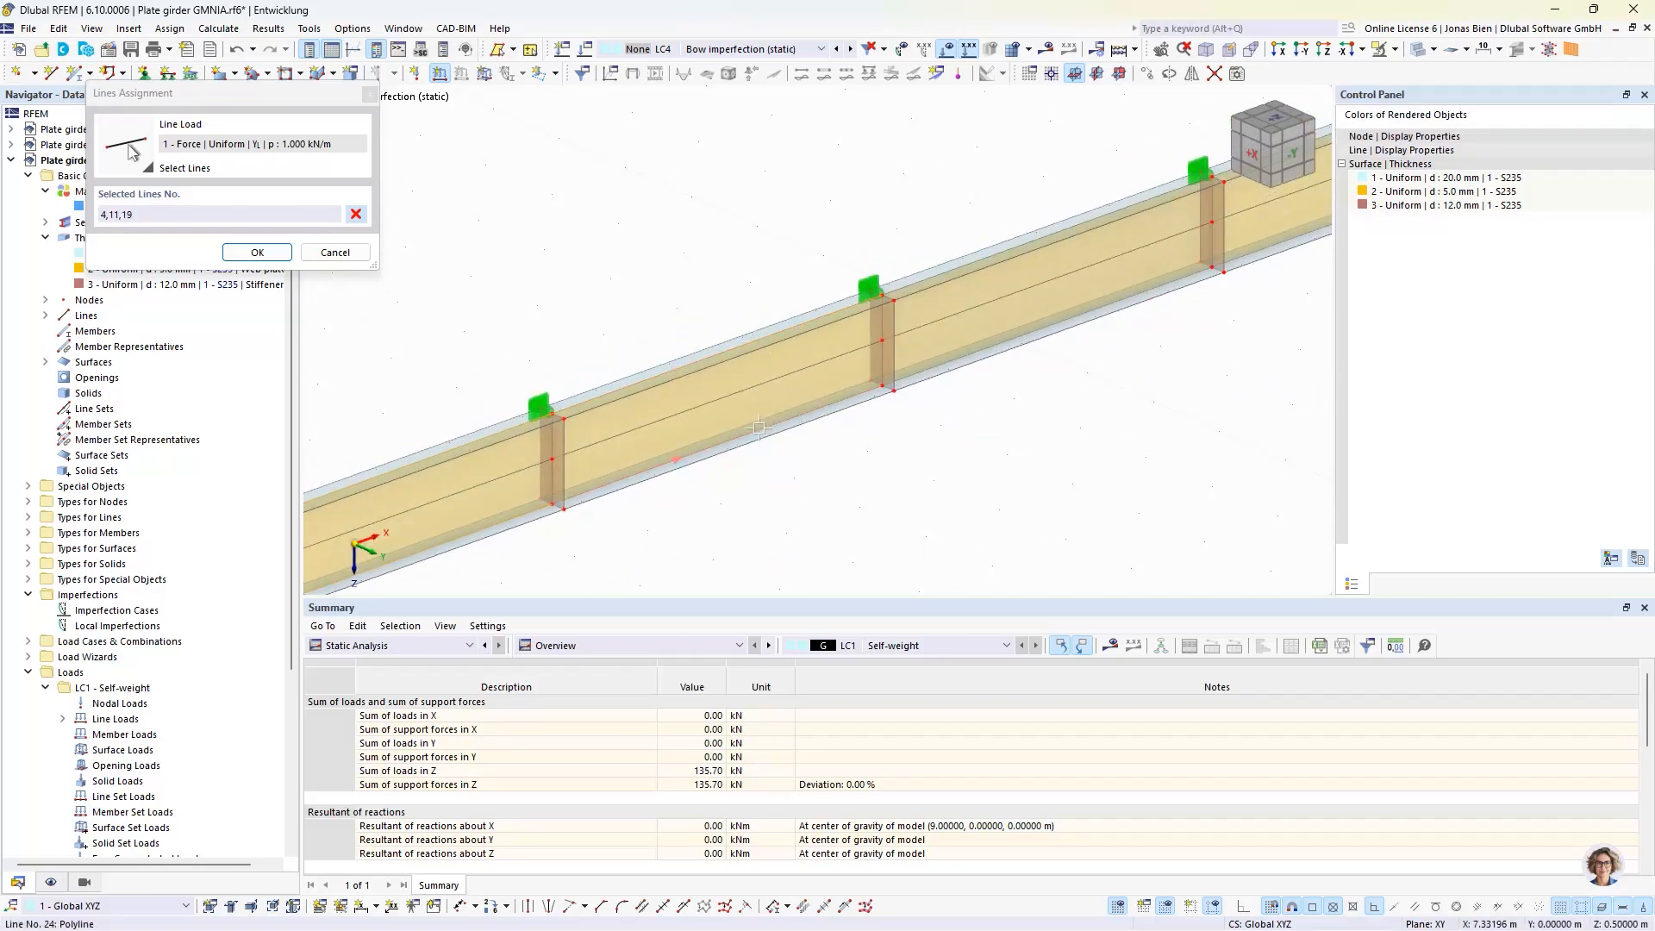
{"action": "left_click", "coordinate": [759, 429]}
{"action": "left_click", "coordinate": [1025, 243]}
{"action": "left_click", "coordinate": [1035, 334]}
{"action": "middle_click_drag", "start_coordinate": [1006, 418], "coordinate": [685, 615]}
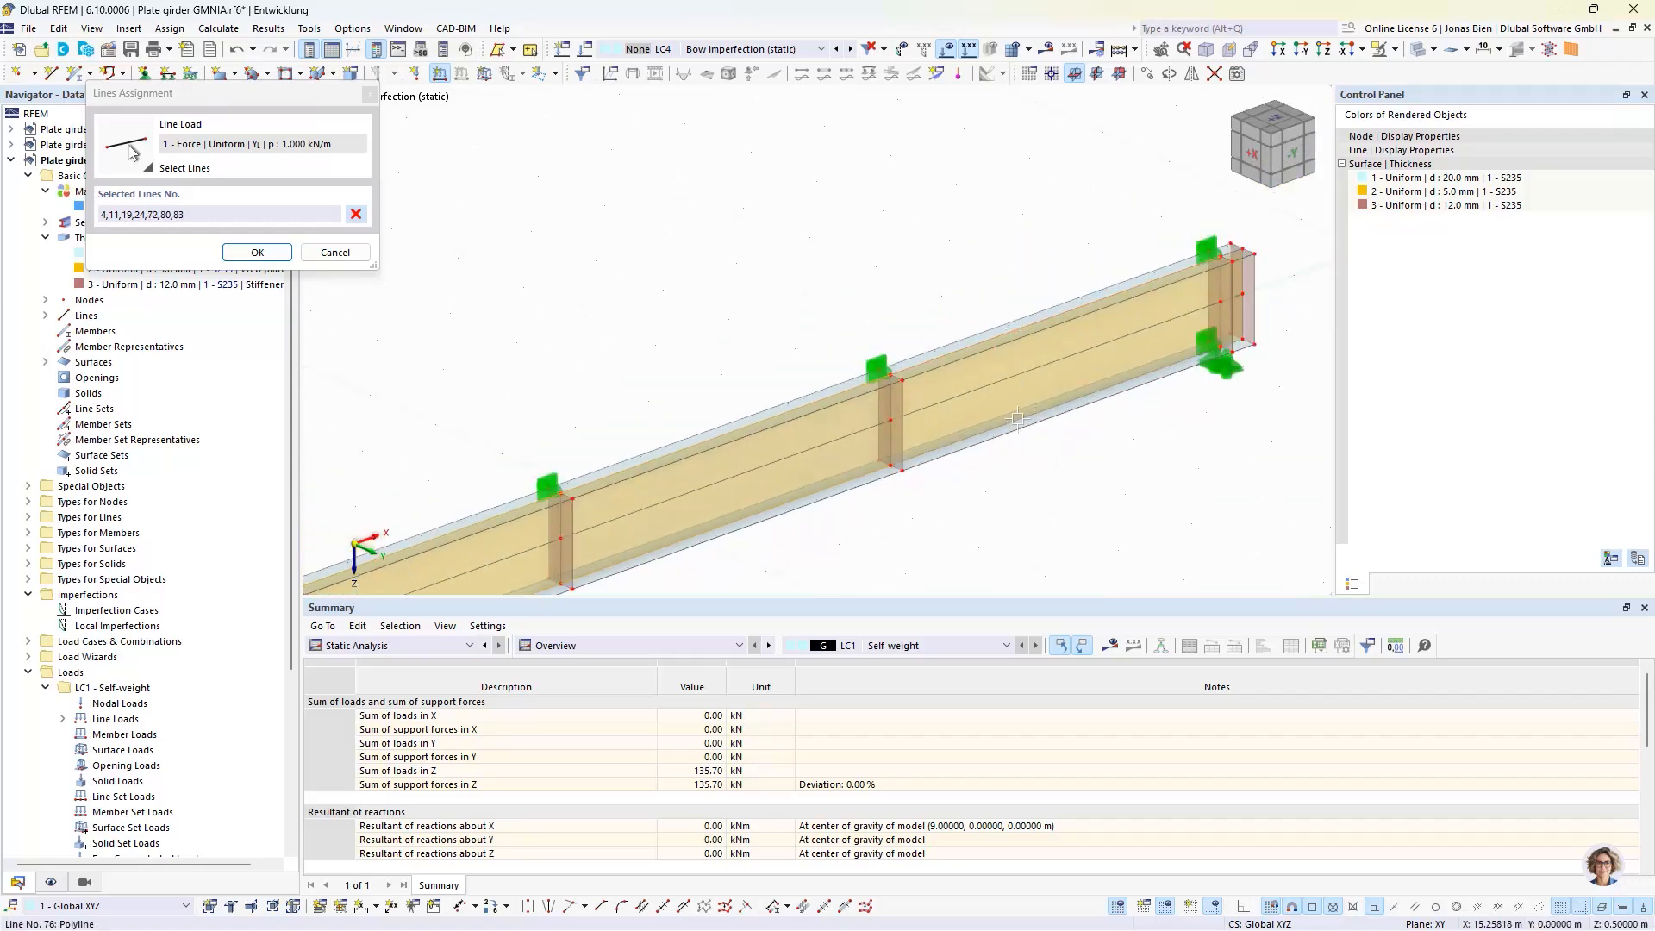
{"action": "left_click", "coordinate": [257, 252]}
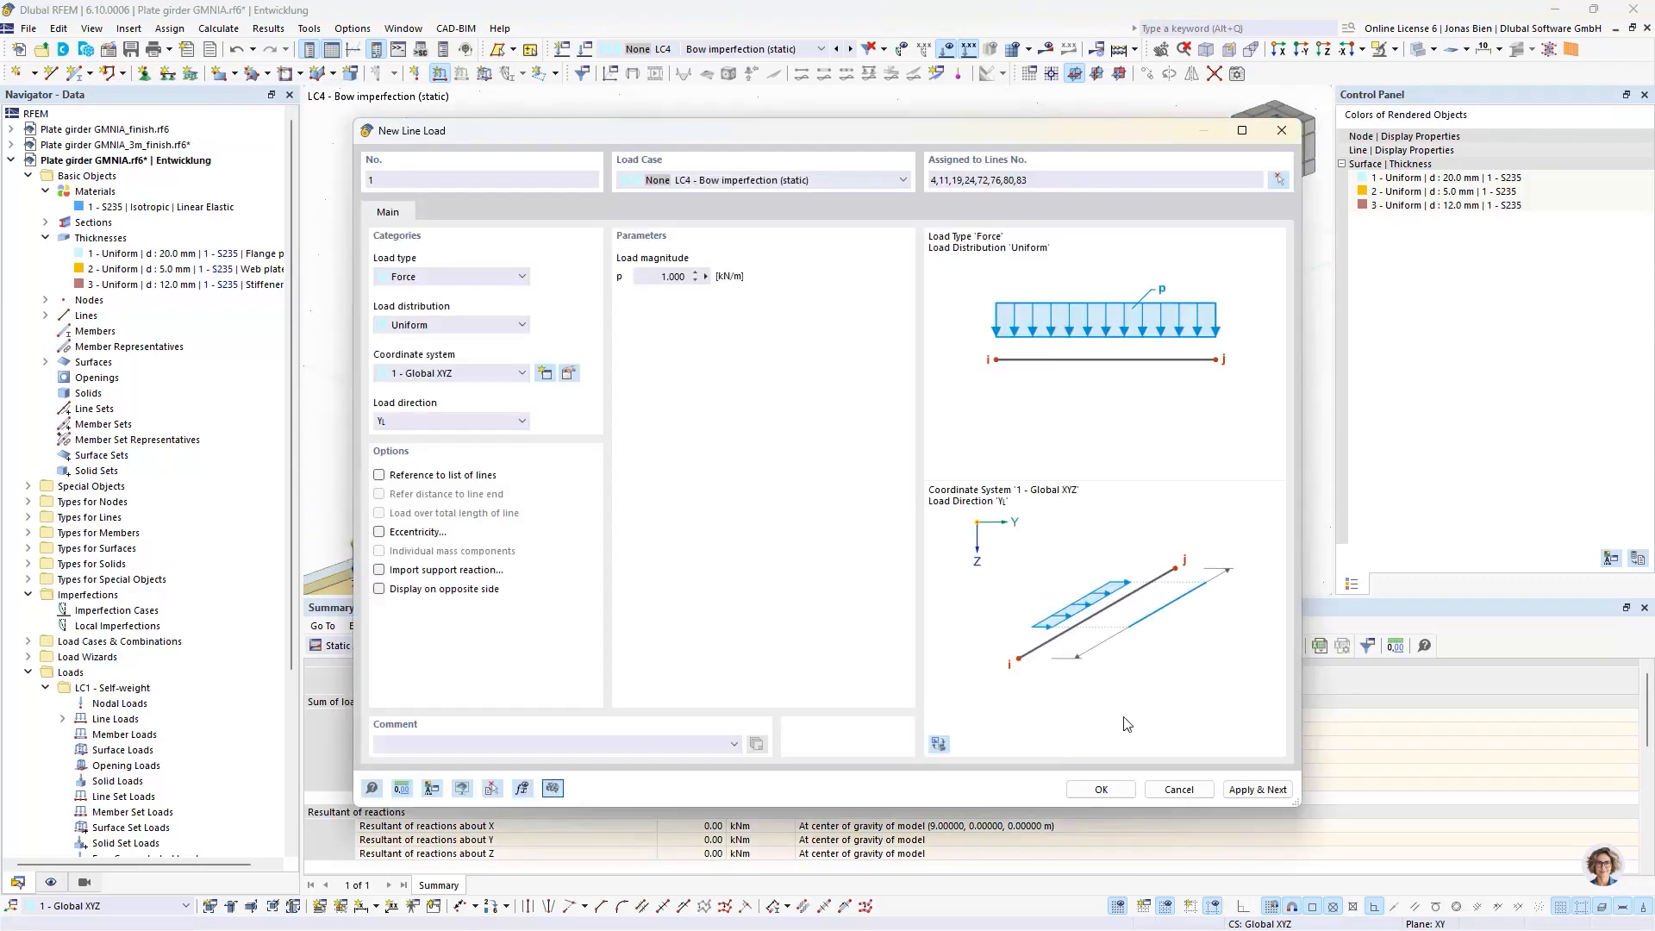
Step: Apply the uniform line load and reverse it to -1 kN/m on lines 19, 24, 72 and 76
{"action": "left_click", "coordinate": [1122, 790]}
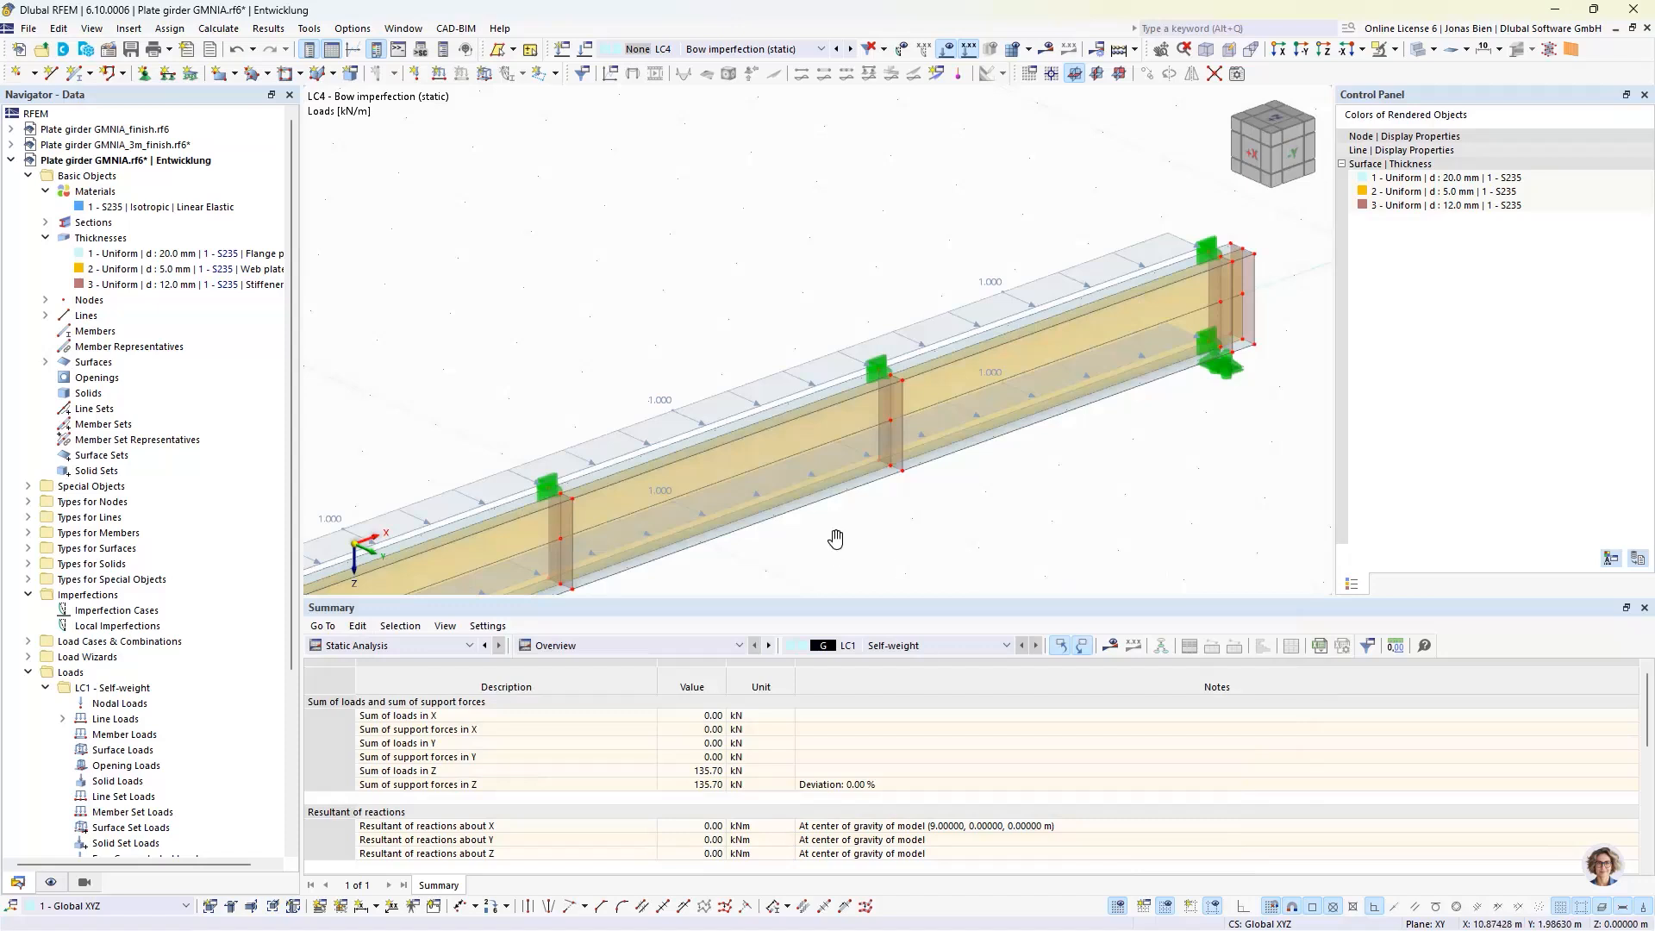
{"action": "scroll", "coordinate": [1029, 431], "scroll_direction": "down", "scroll_amount": 2}
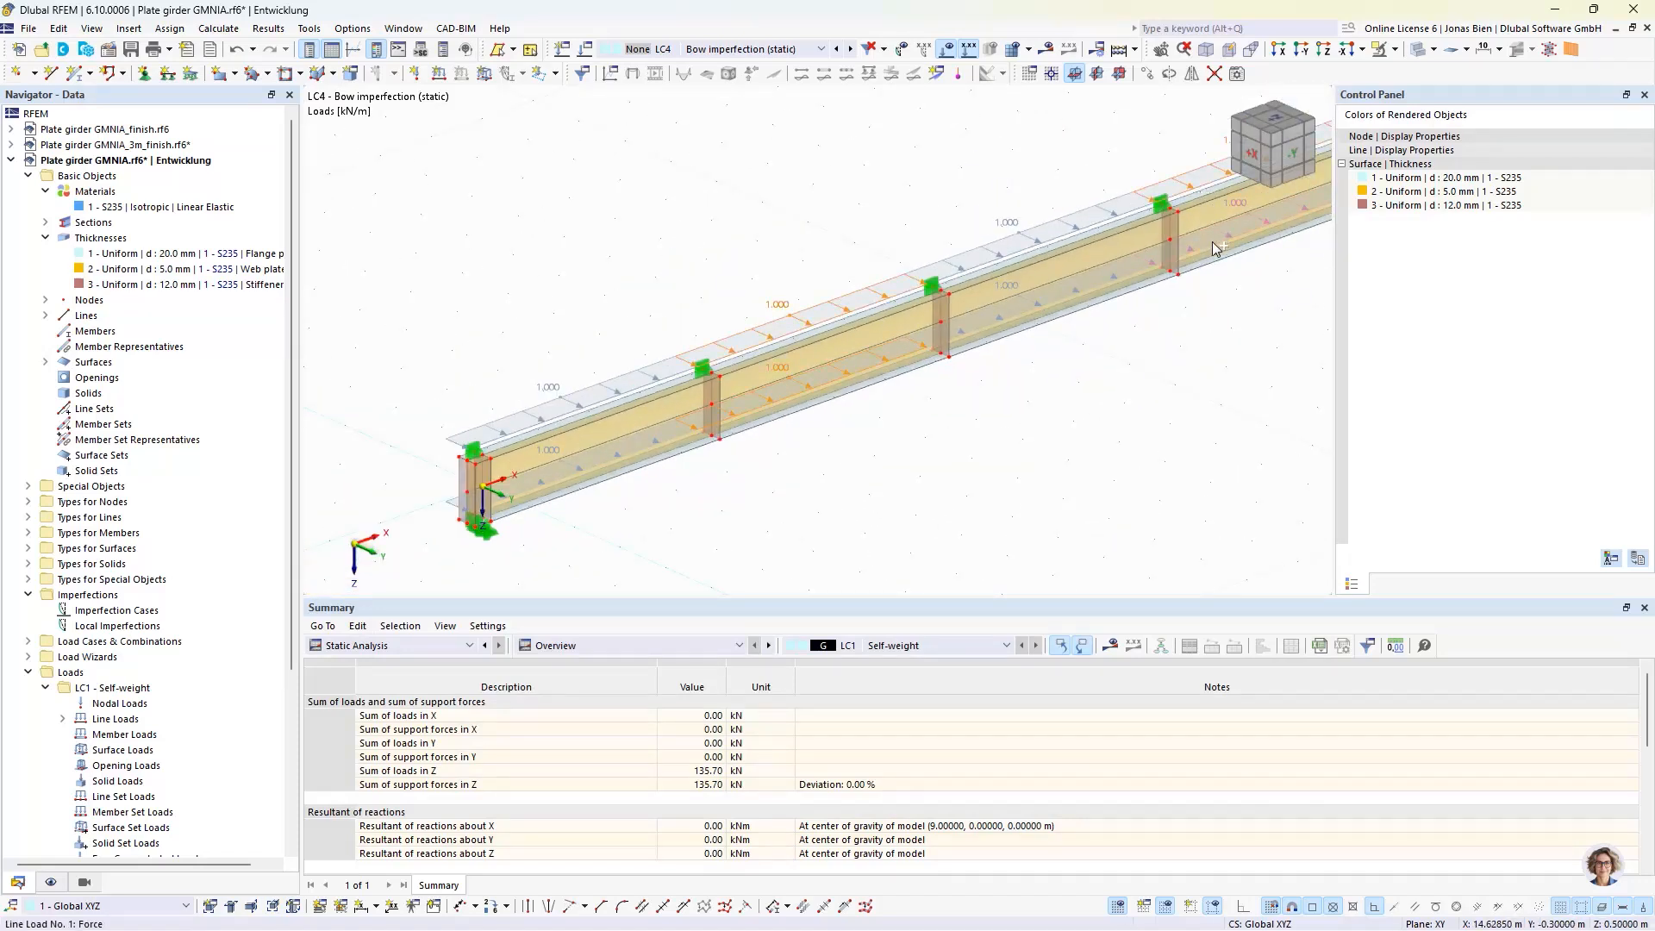
{"action": "double_click", "coordinate": [829, 309]}
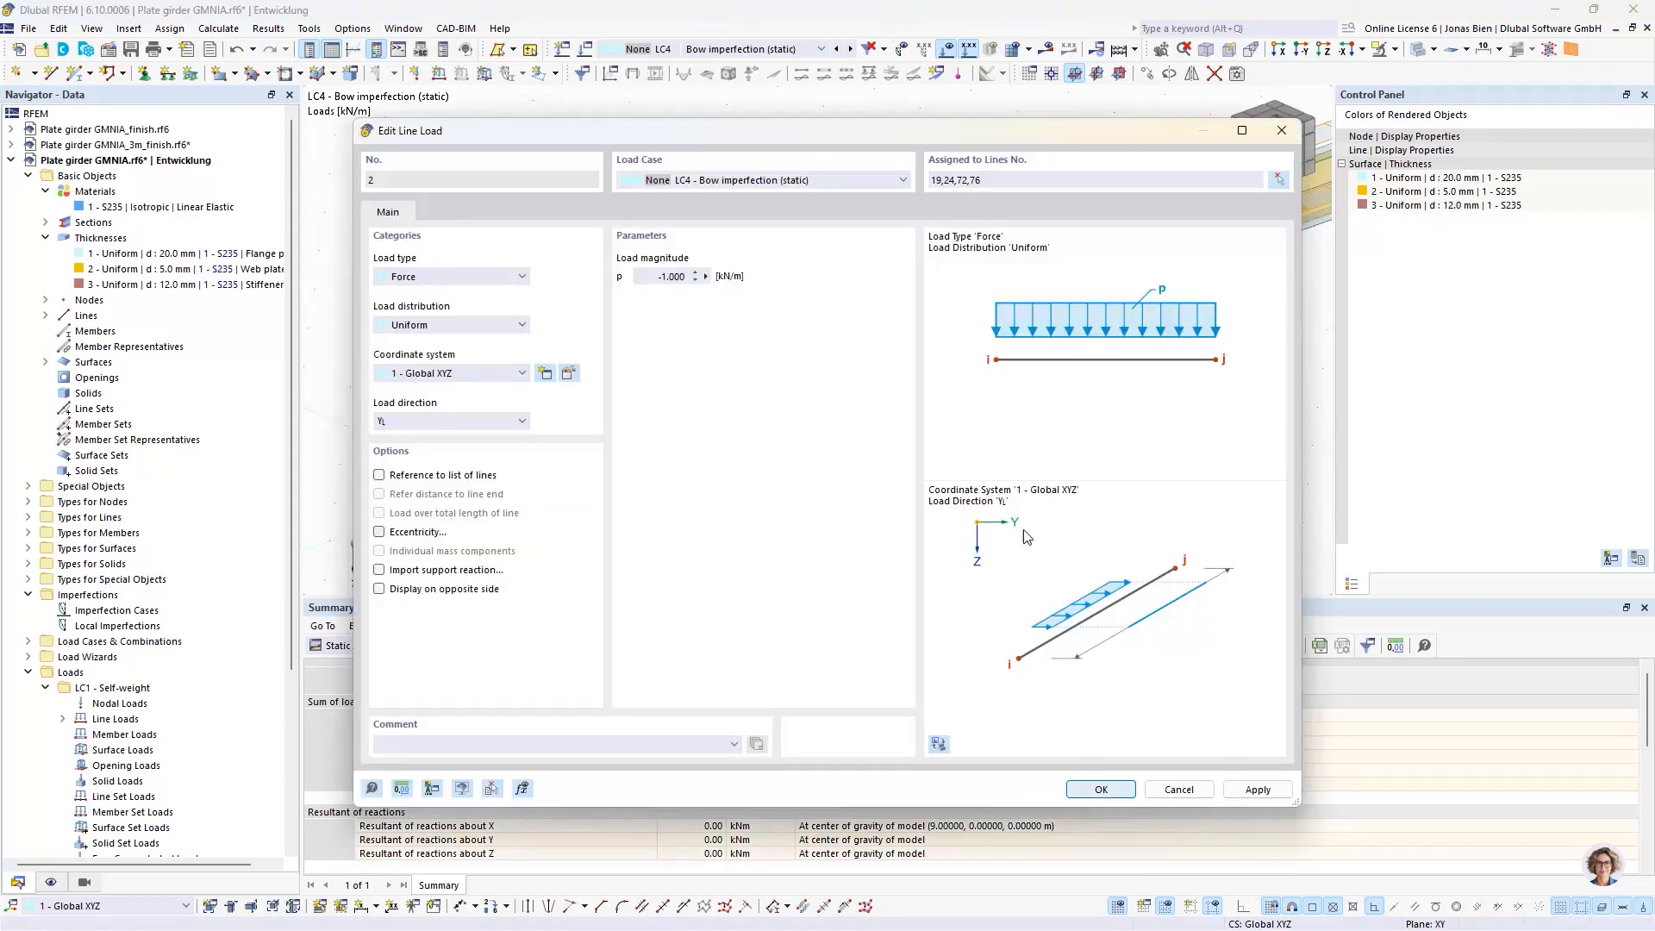
{"action": "left_click", "coordinate": [1090, 791]}
Step: Calculate LC4 and display the girder's total global displacement |u| to examine the alternating bow shape
{"action": "middle_click_drag", "start_coordinate": [1115, 374], "coordinate": [1037, 400]}
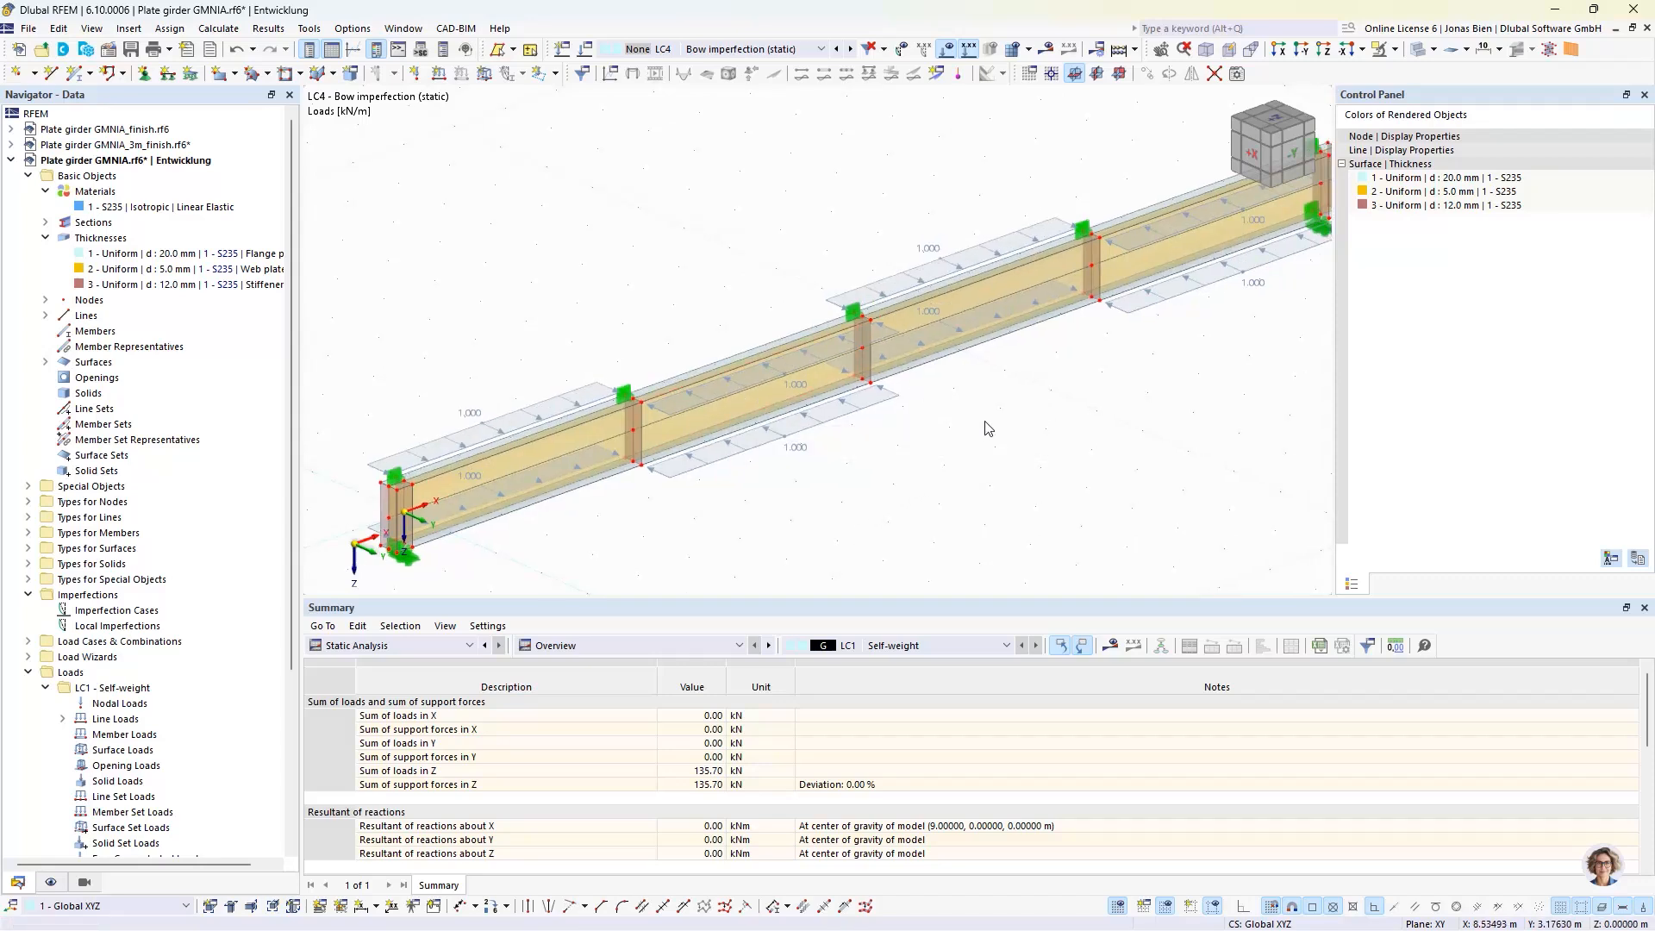
{"action": "middle_click_drag", "start_coordinate": [1008, 422], "coordinate": [984, 422], "text": "ctrl"}
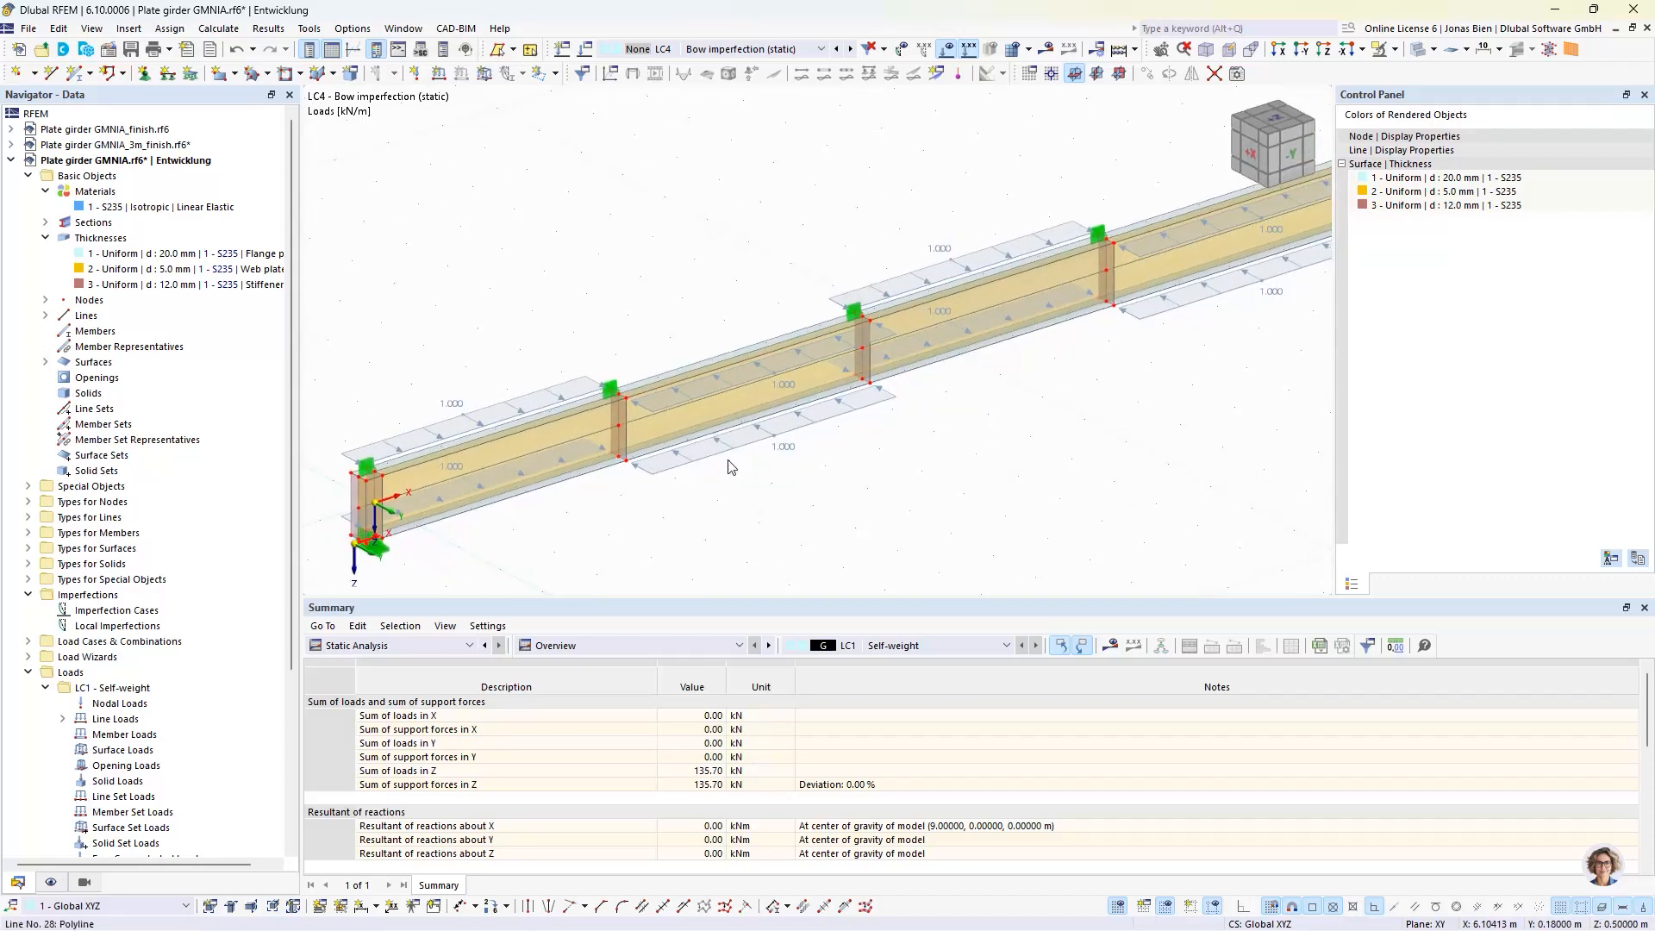
{"action": "left_click", "coordinate": [728, 451]}
{"action": "middle_click_drag", "start_coordinate": [879, 439], "coordinate": [918, 422], "text": "ctrl"}
{"action": "middle_click_drag", "start_coordinate": [1012, 483], "coordinate": [1005, 413], "text": "ctrl"}
{"action": "left_click", "coordinate": [1046, 49]}
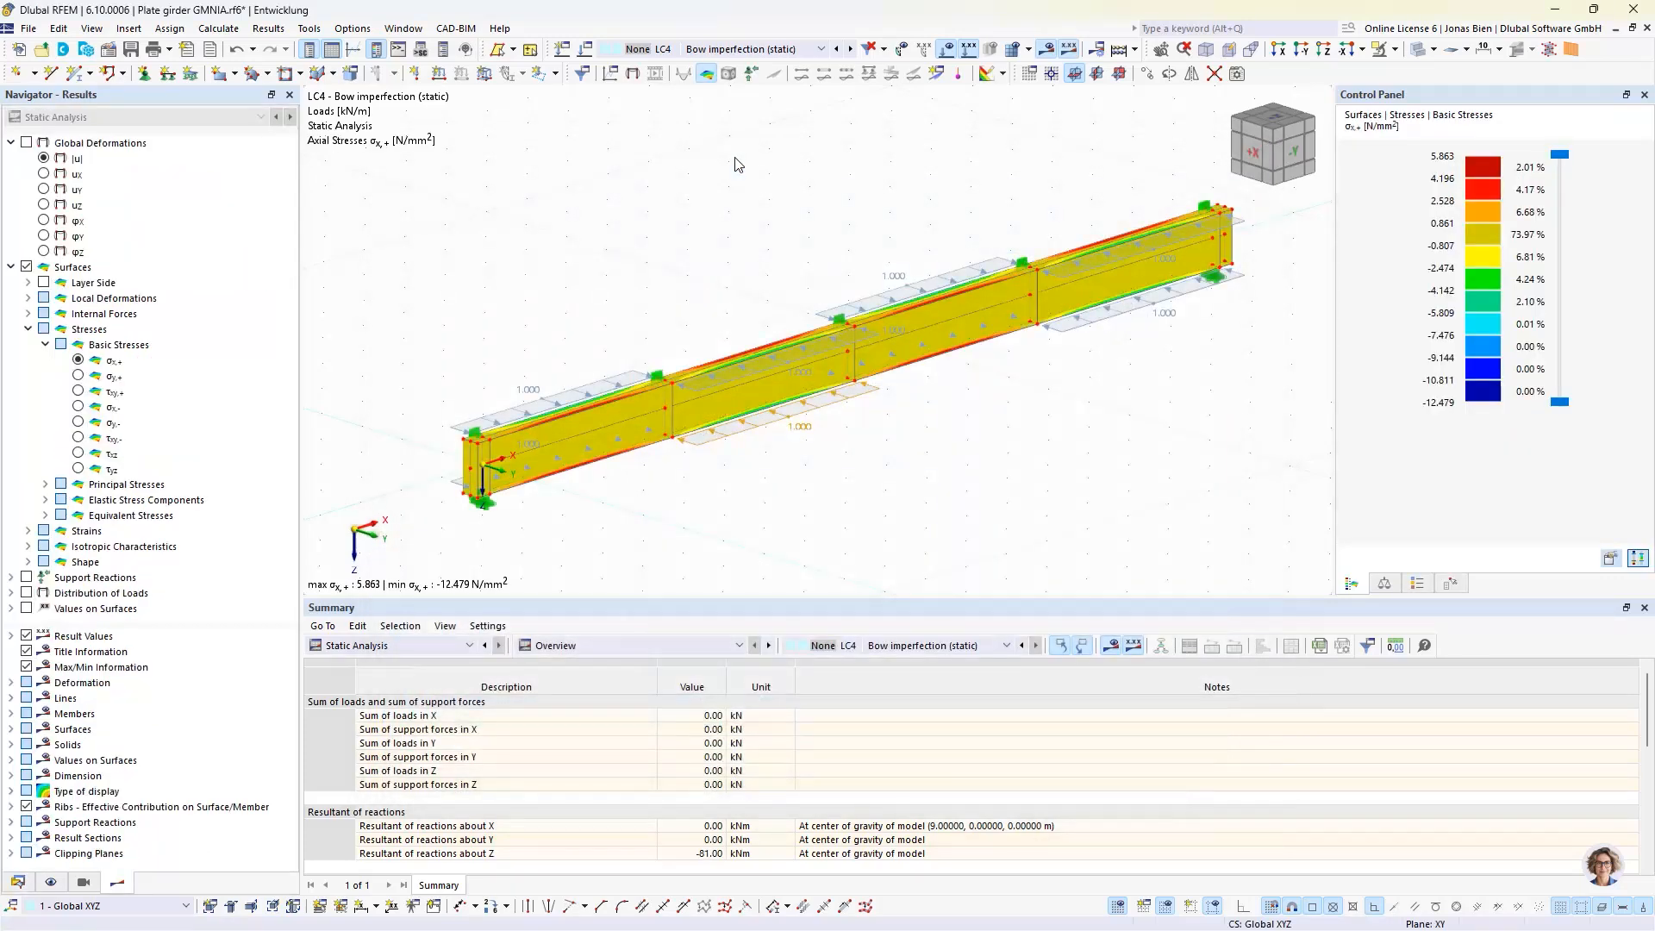
{"action": "left_click", "coordinate": [43, 158]}
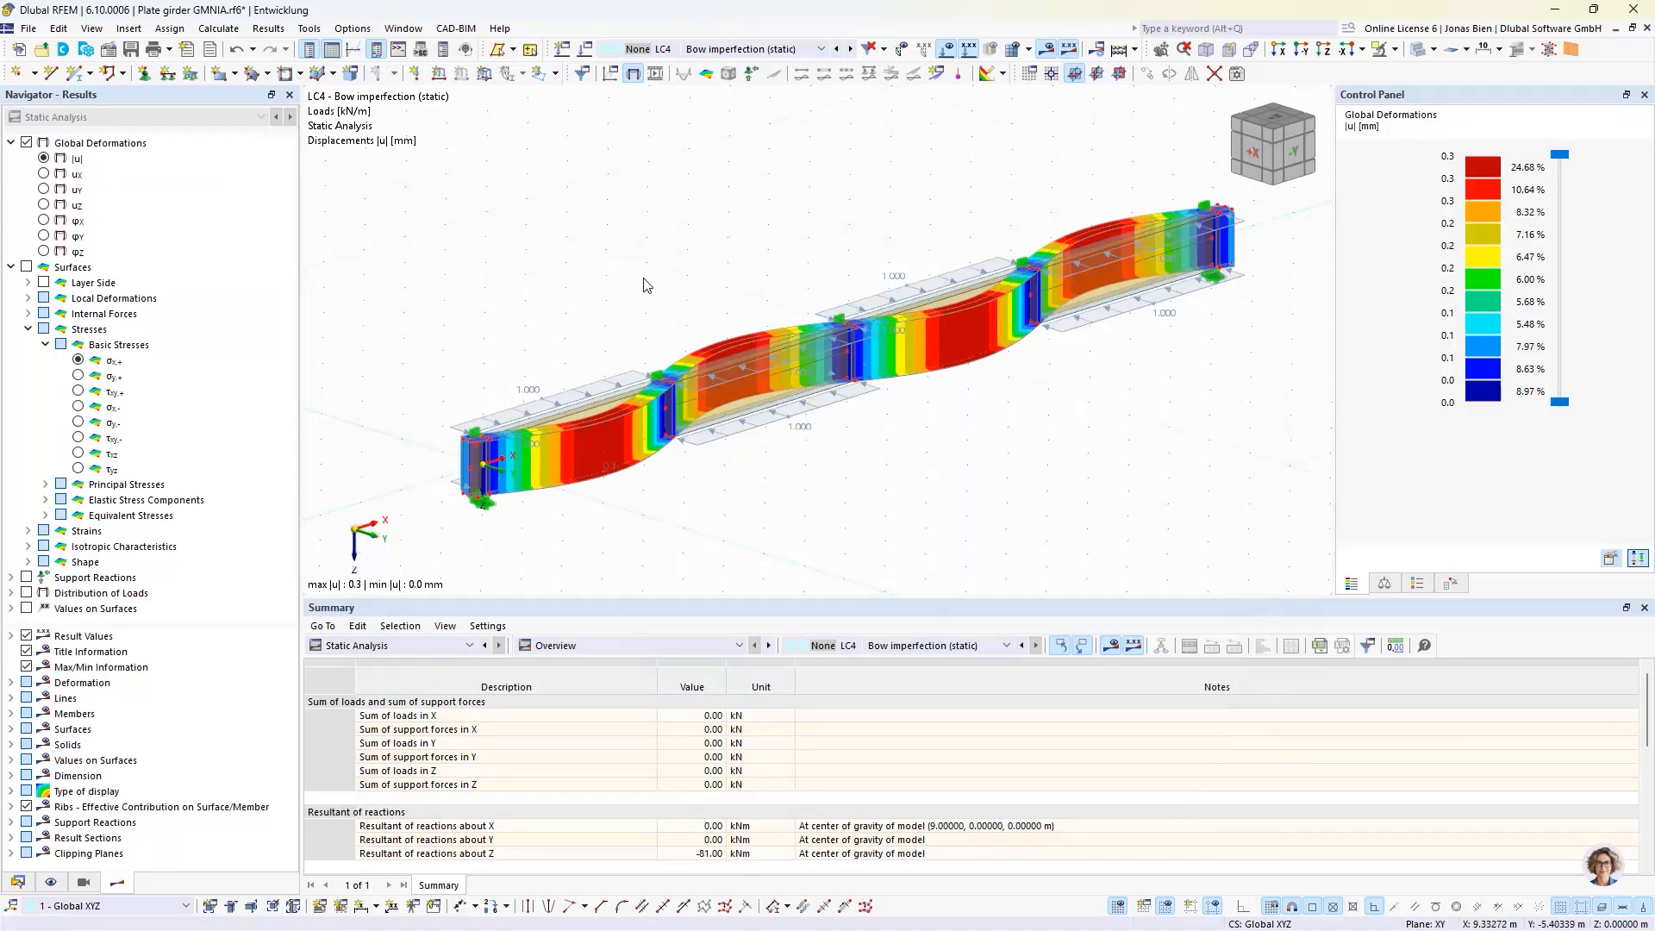
{"action": "mouse_move", "coordinate": [648, 286]}
{"action": "middle_mouse_down", "text": "ctrl"}
{"action": "mouse_move", "coordinate": [630, 223]}
{"action": "mouse_move", "coordinate": [804, 271]}
{"action": "mouse_move", "coordinate": [850, 259]}
{"action": "mouse_move", "coordinate": [735, 251]}
{"action": "mouse_move", "coordinate": [631, 274]}
{"action": "middle_mouse_up", "text": "ctrl"}
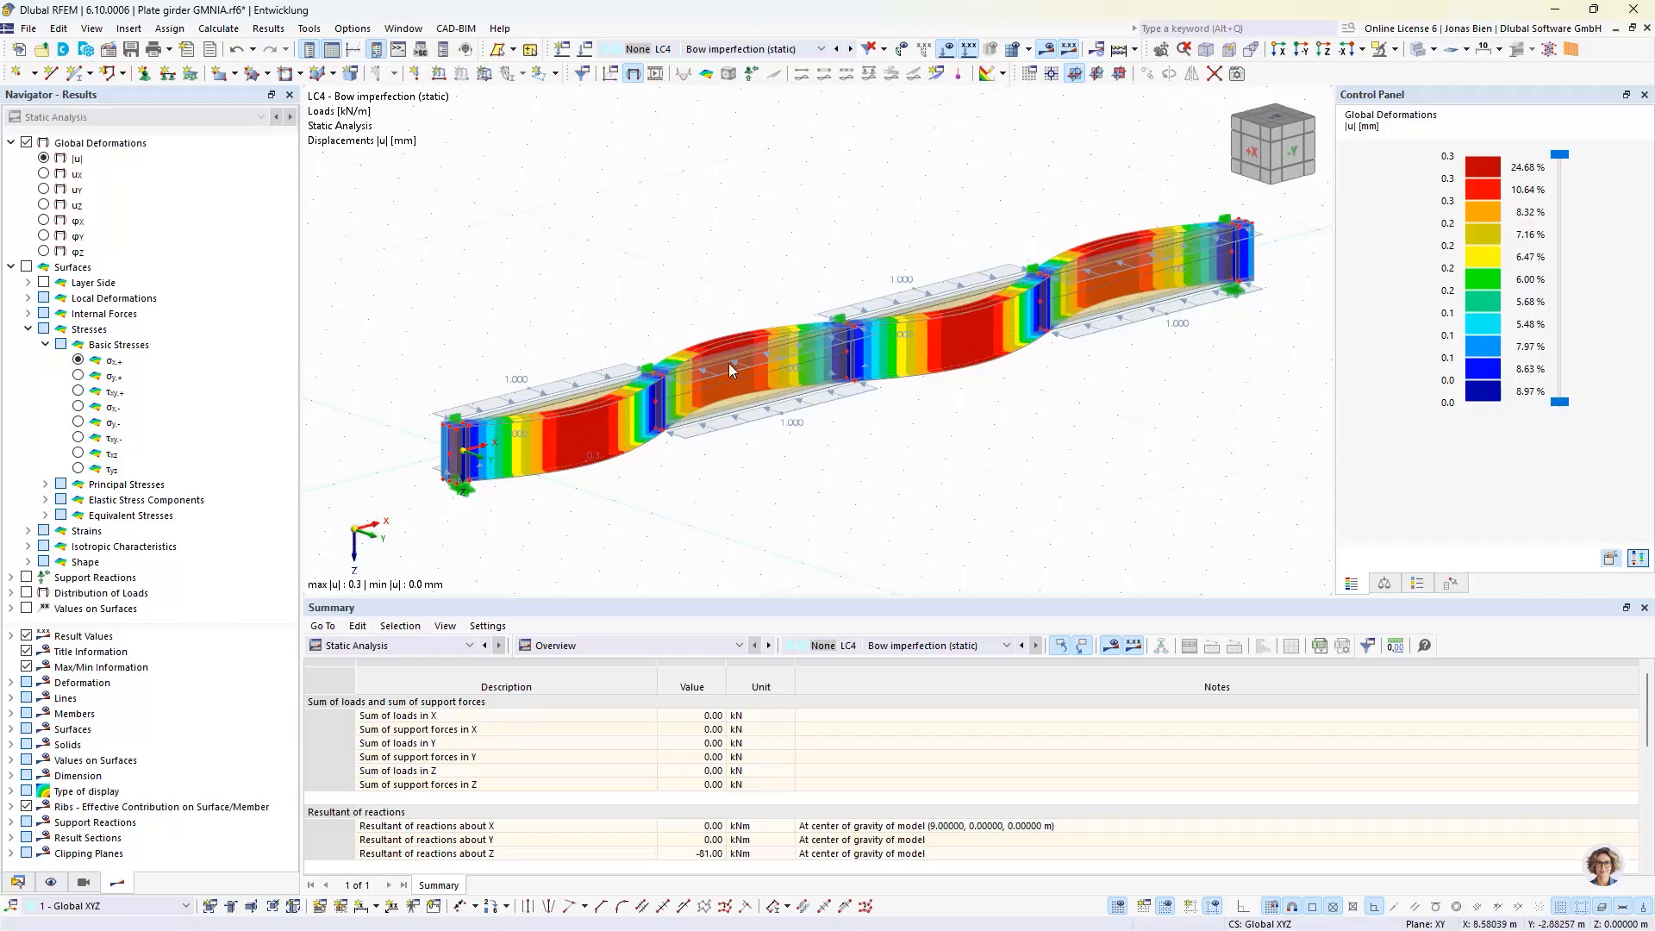
{"action": "middle_click_drag", "start_coordinate": [722, 304], "coordinate": [738, 339], "text": "ctrl"}
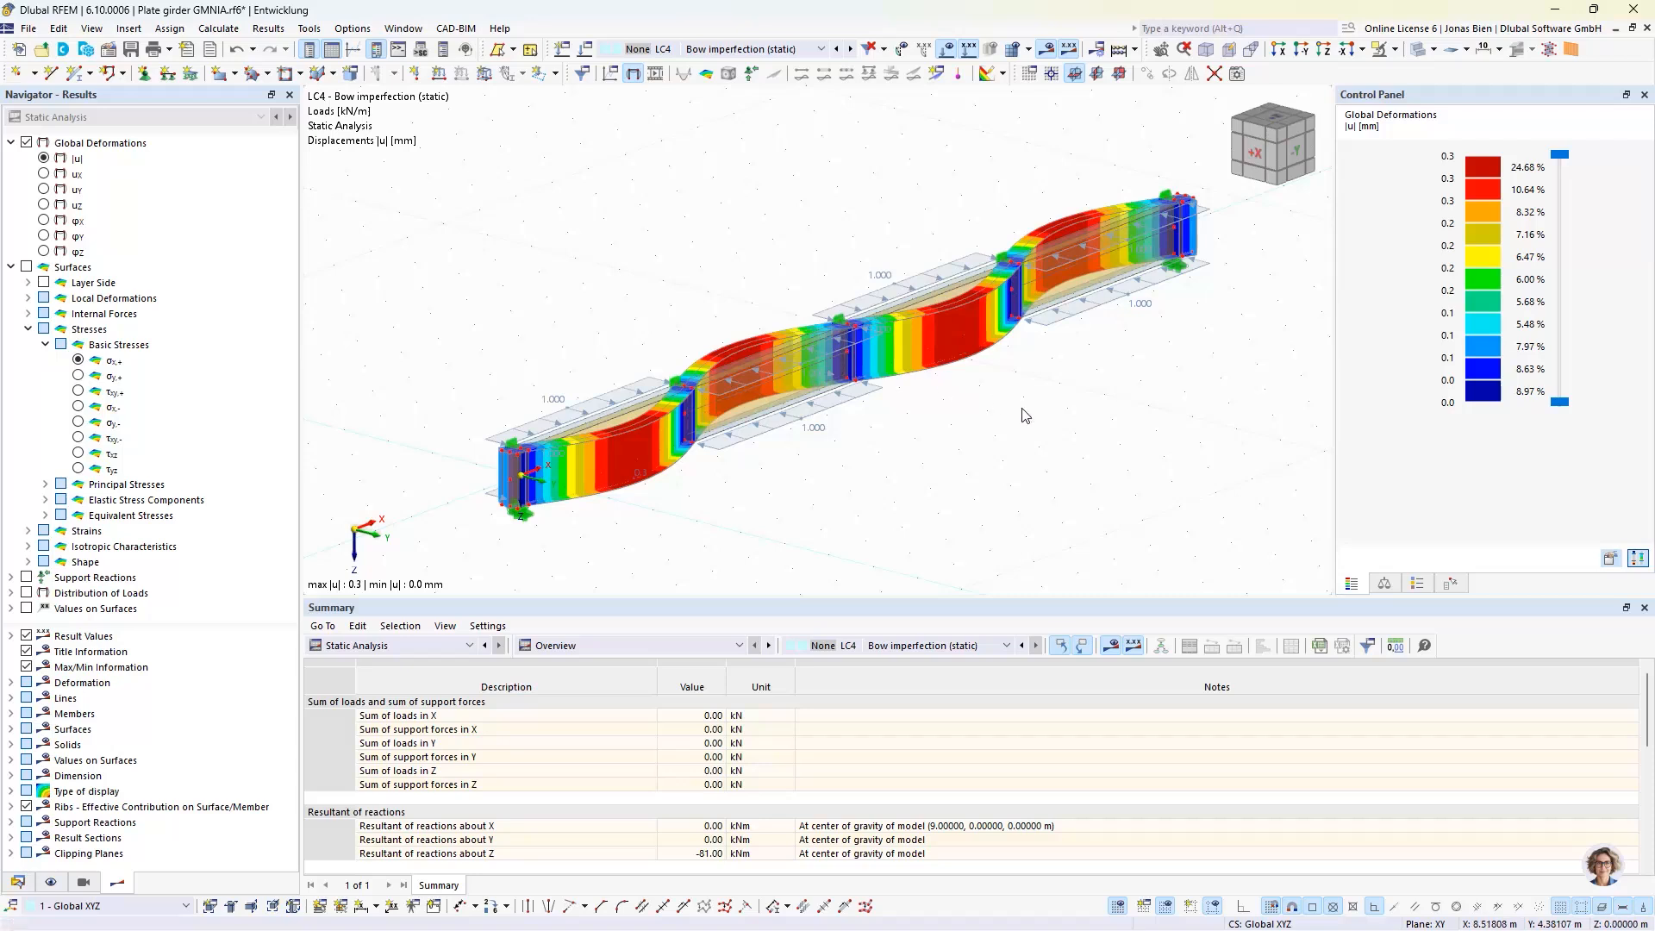
{"action": "middle_click_drag", "start_coordinate": [1082, 379], "coordinate": [1070, 372], "text": "ctrl"}
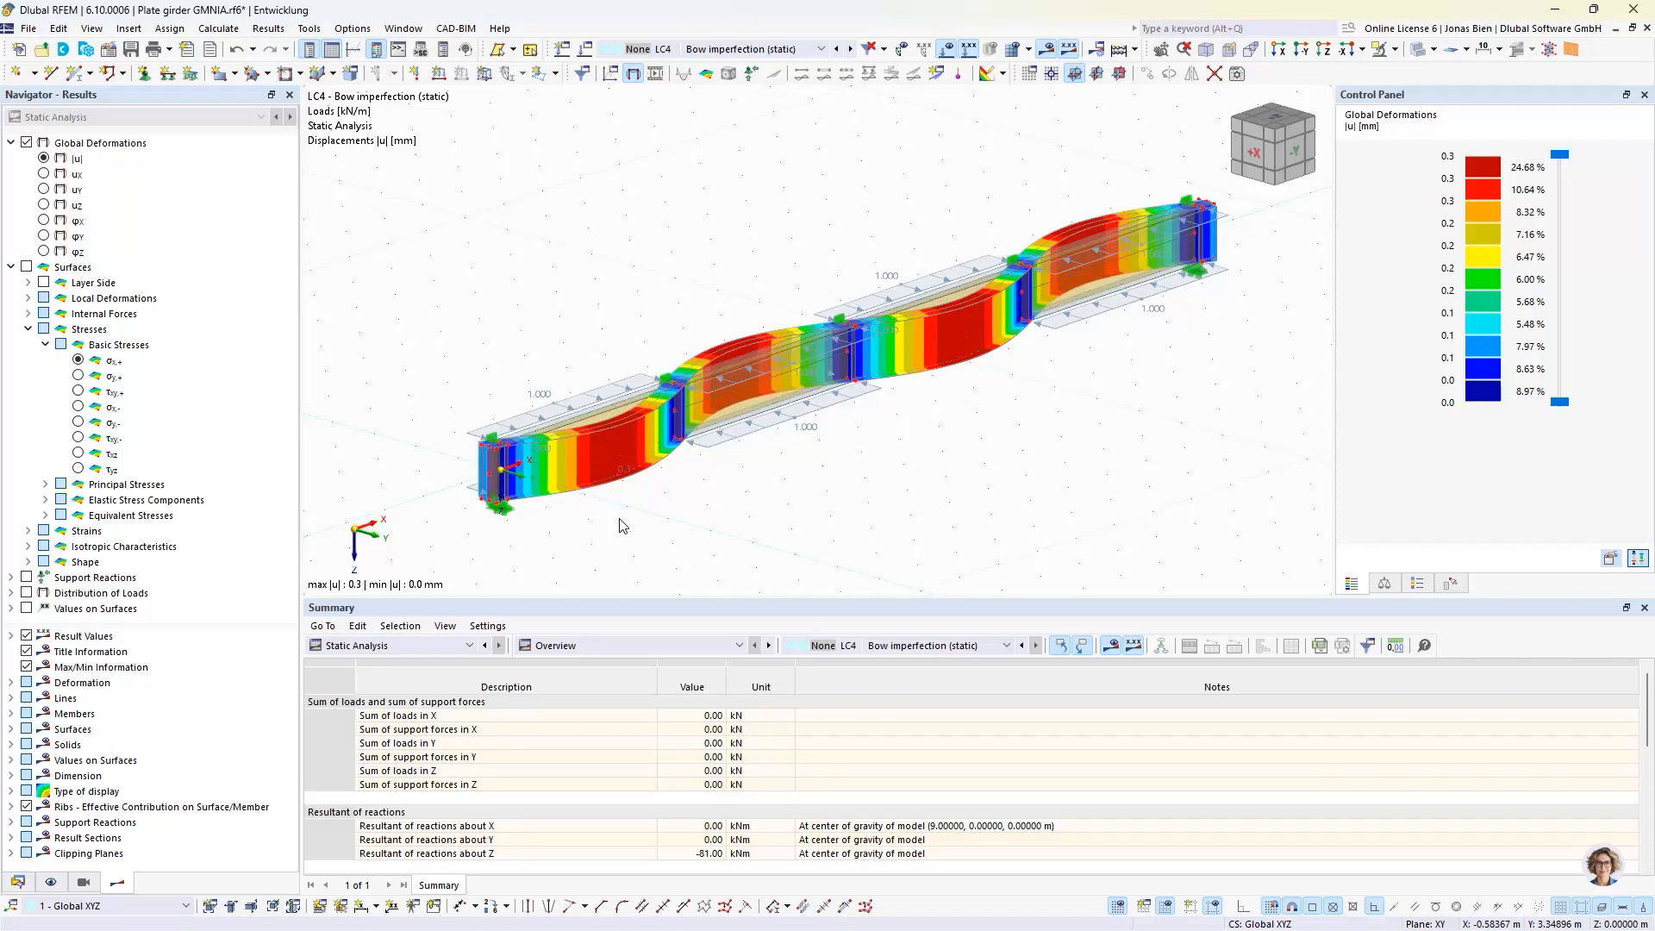
Step: Create a new imperfection case of type Static Deformation with a load case as its source
{"action": "left_click", "coordinate": [19, 882]}
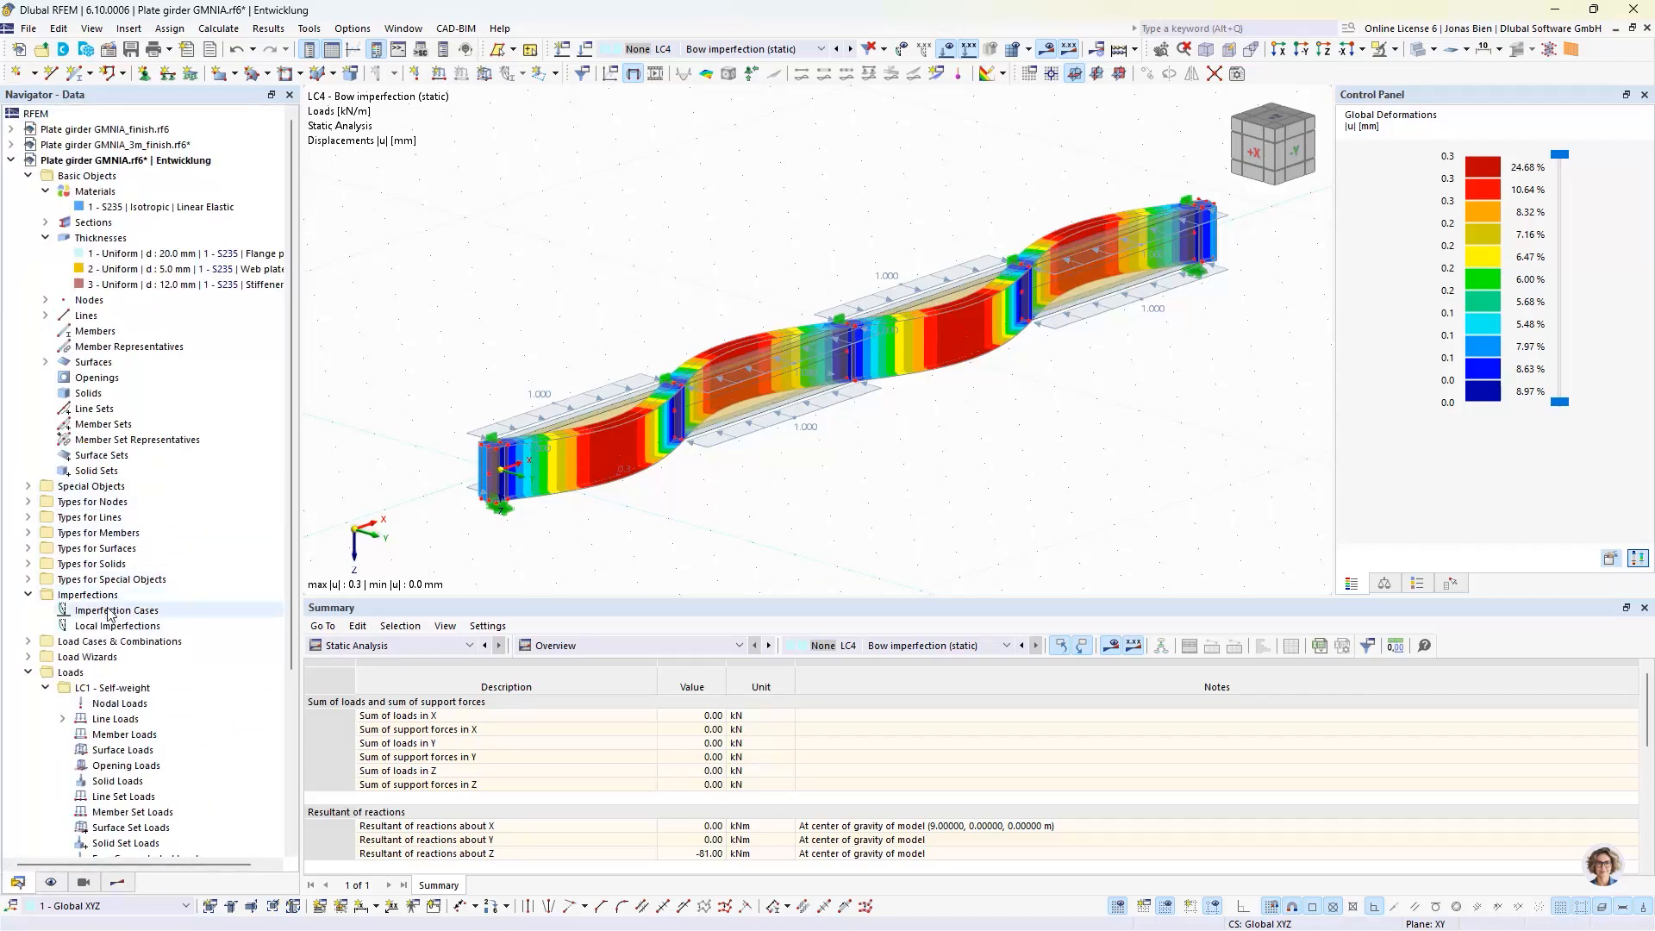
{"action": "double_click", "coordinate": [112, 611]}
{"action": "left_click", "coordinate": [613, 319]}
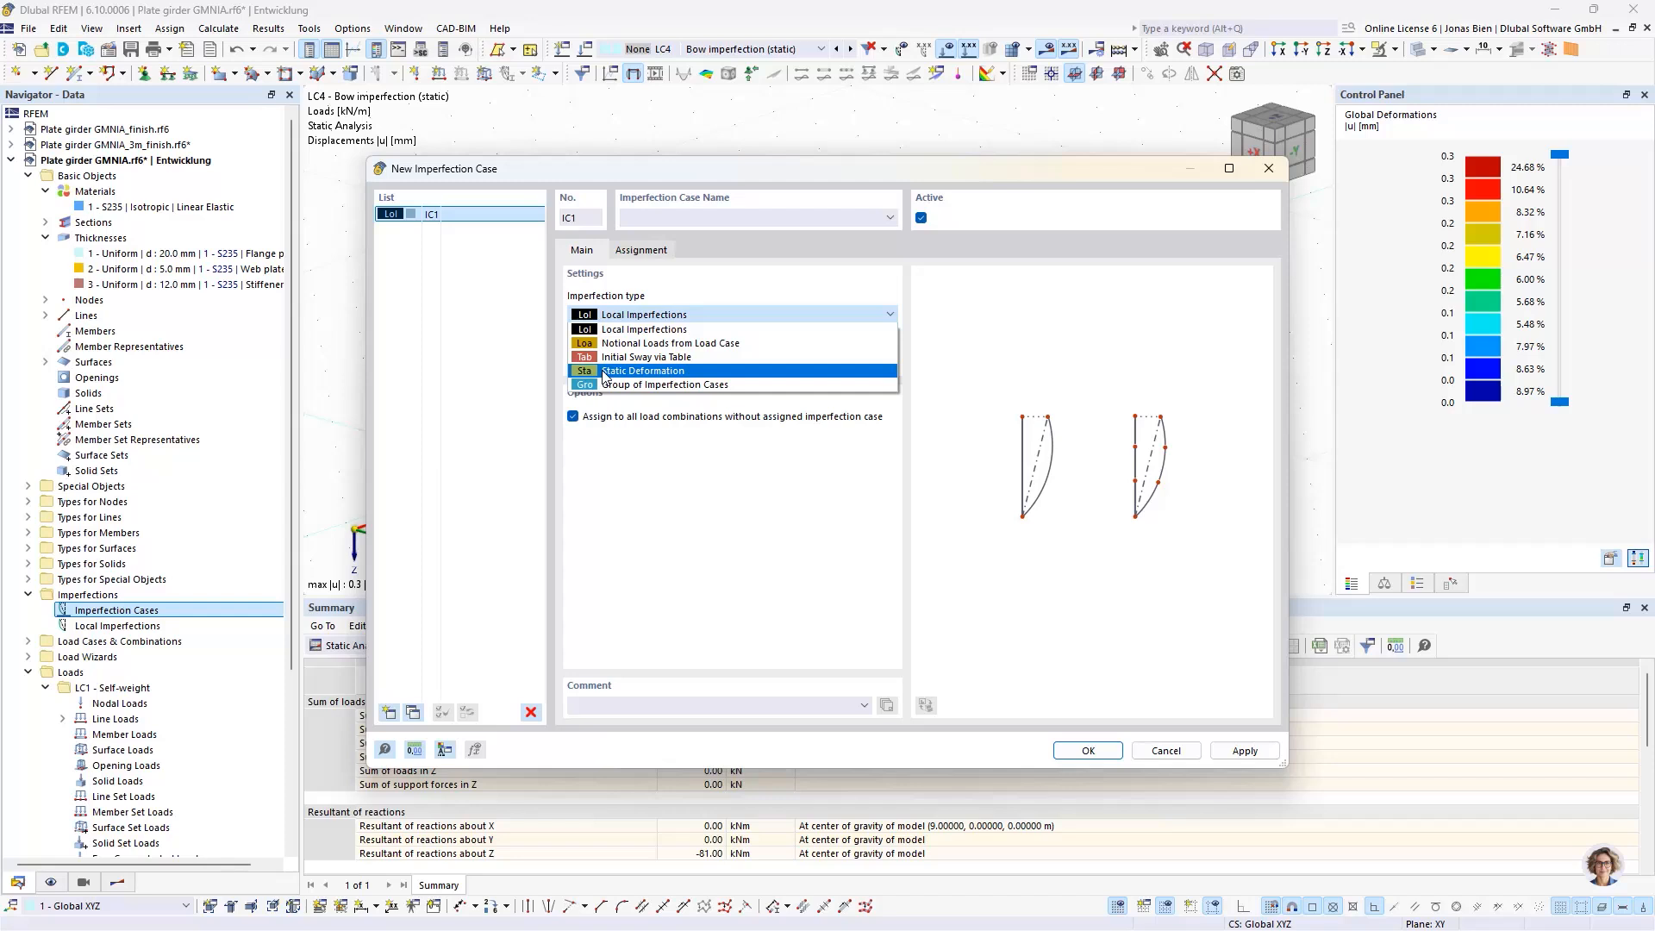
{"action": "left_click", "coordinate": [614, 372]}
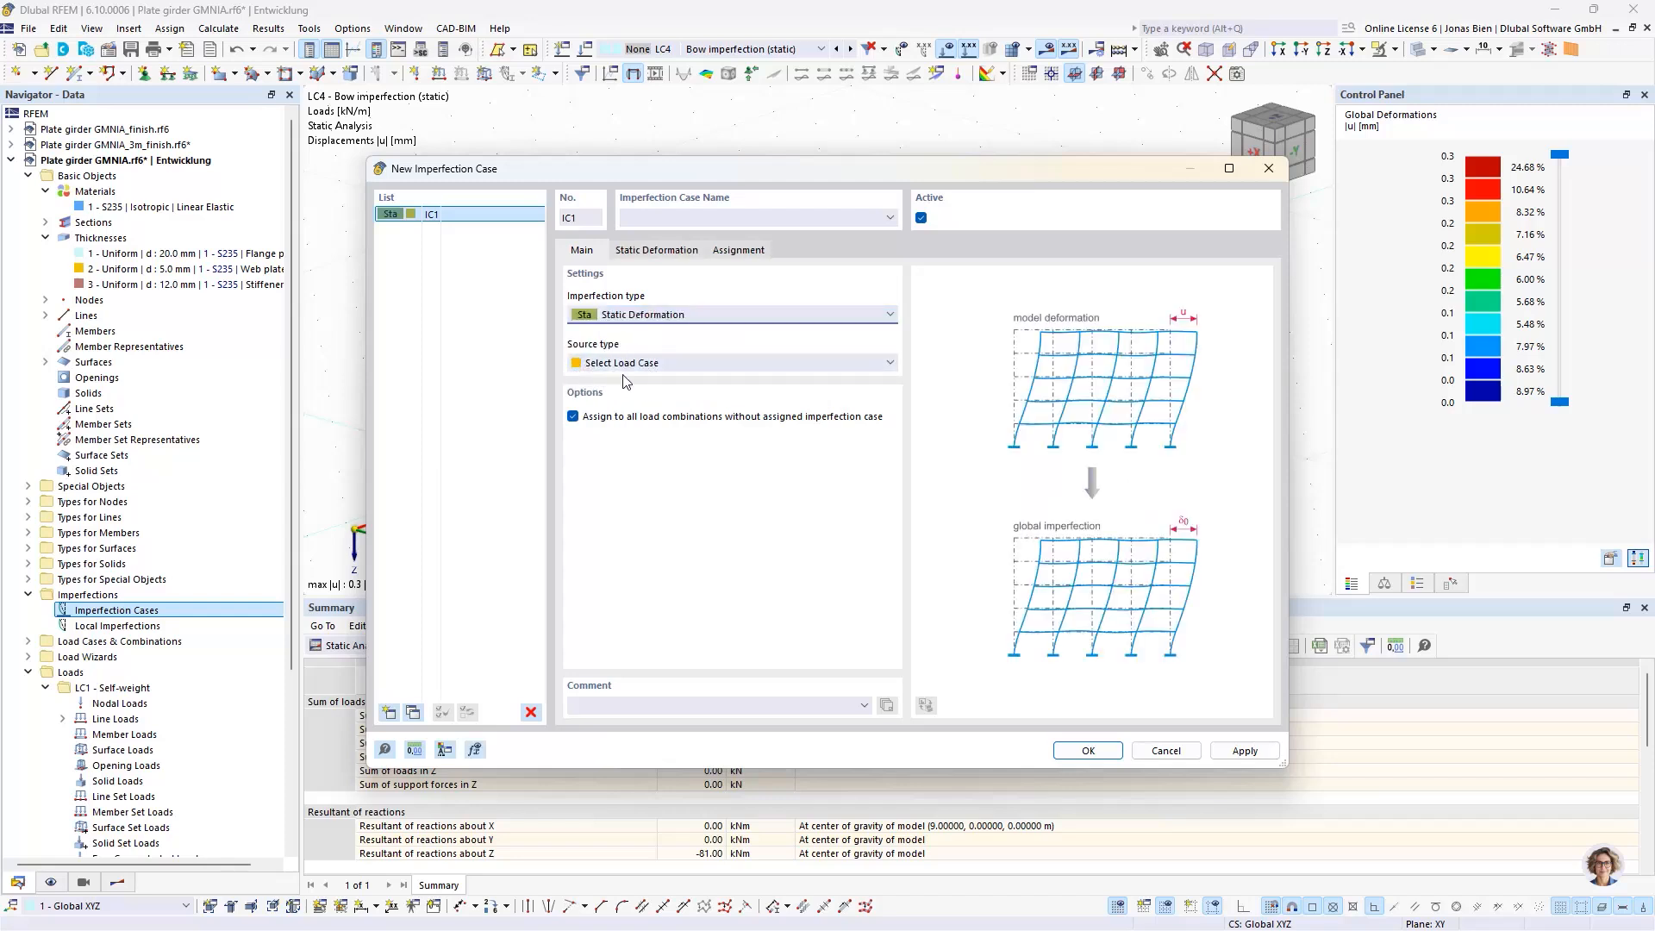
{"action": "left_click", "coordinate": [641, 362]}
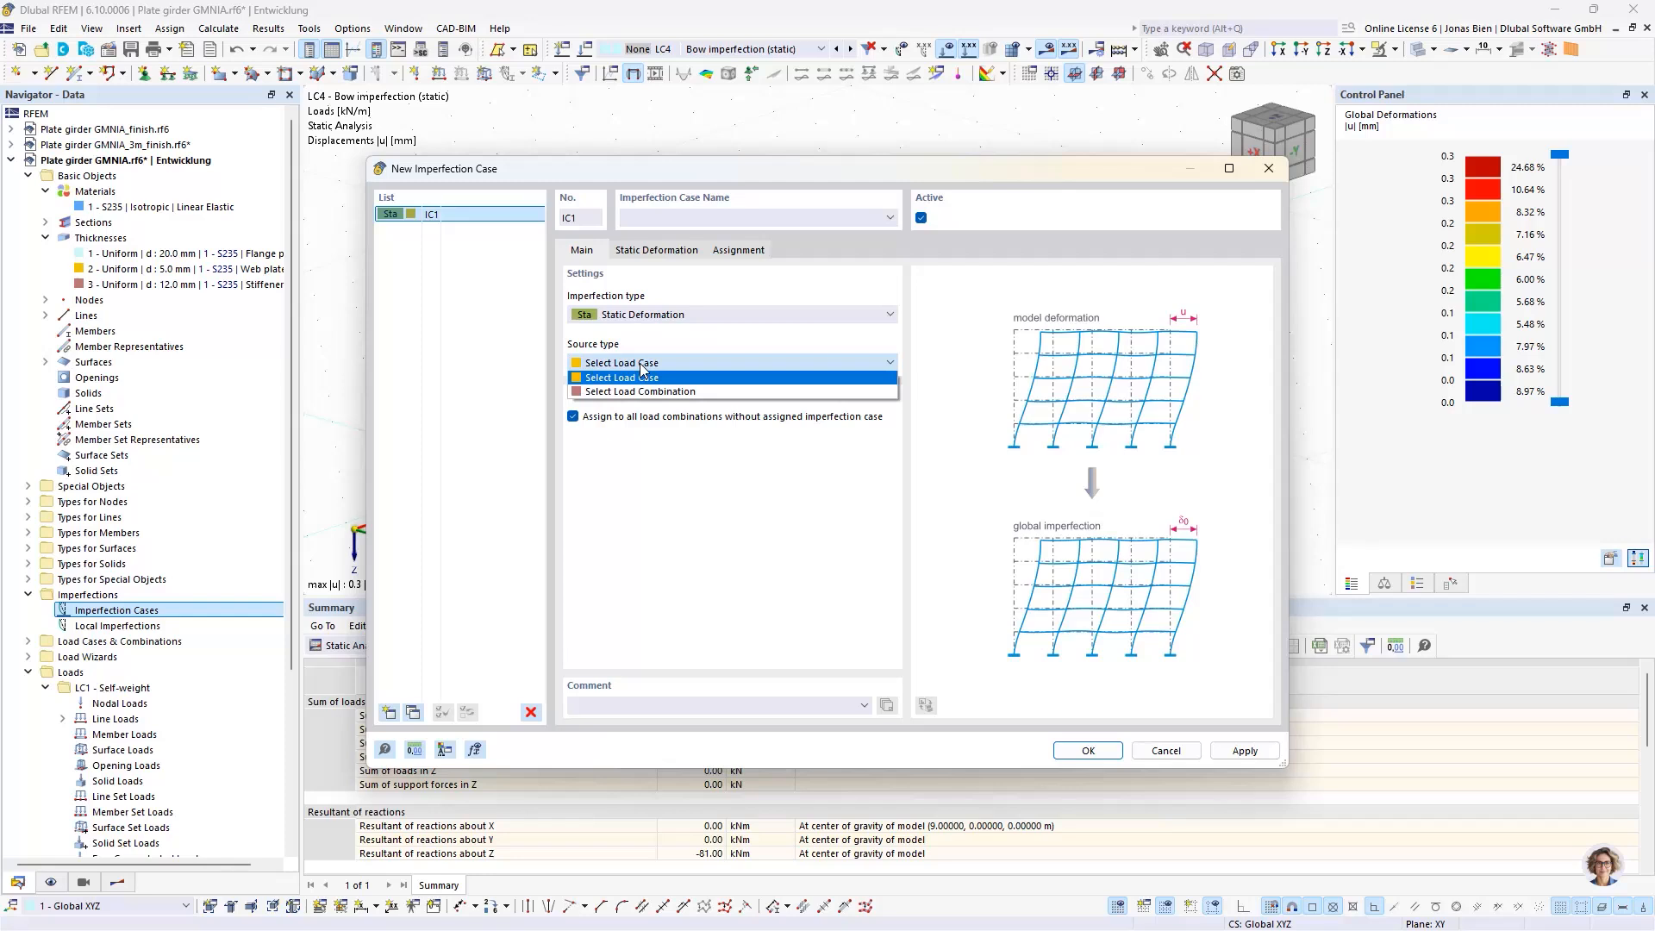
{"action": "left_click", "coordinate": [642, 368]}
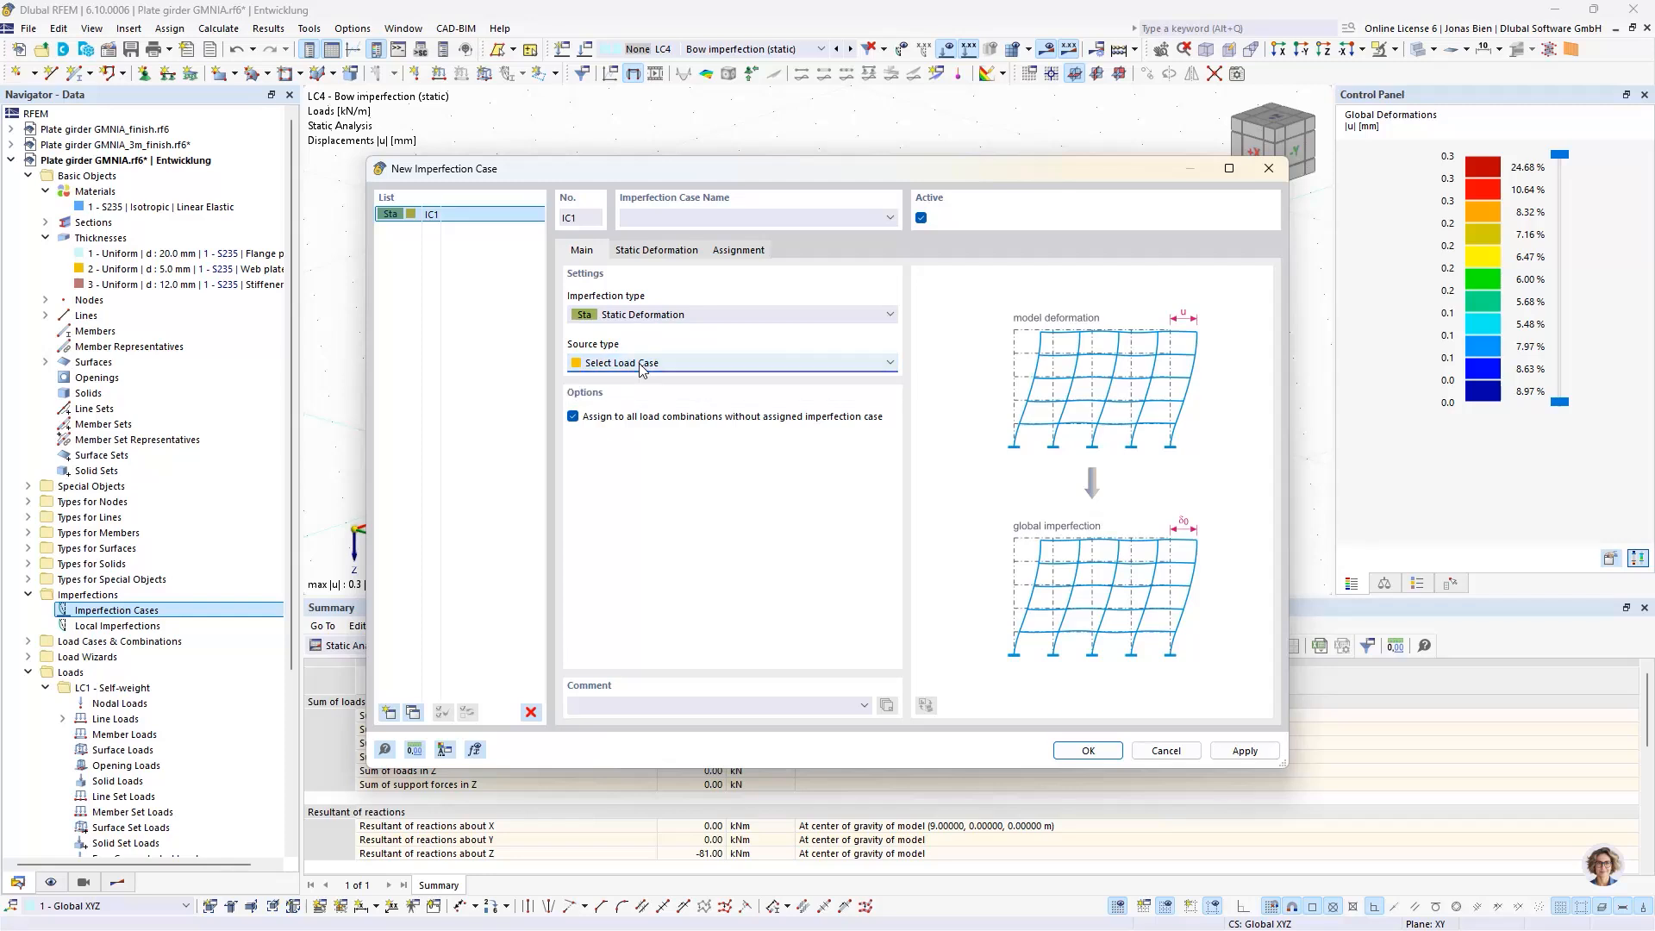
Step: Take the imperfection shape from LC4 - Bow imperfection (static) and set its scaling direction to S
{"action": "left_click", "coordinate": [662, 251]}
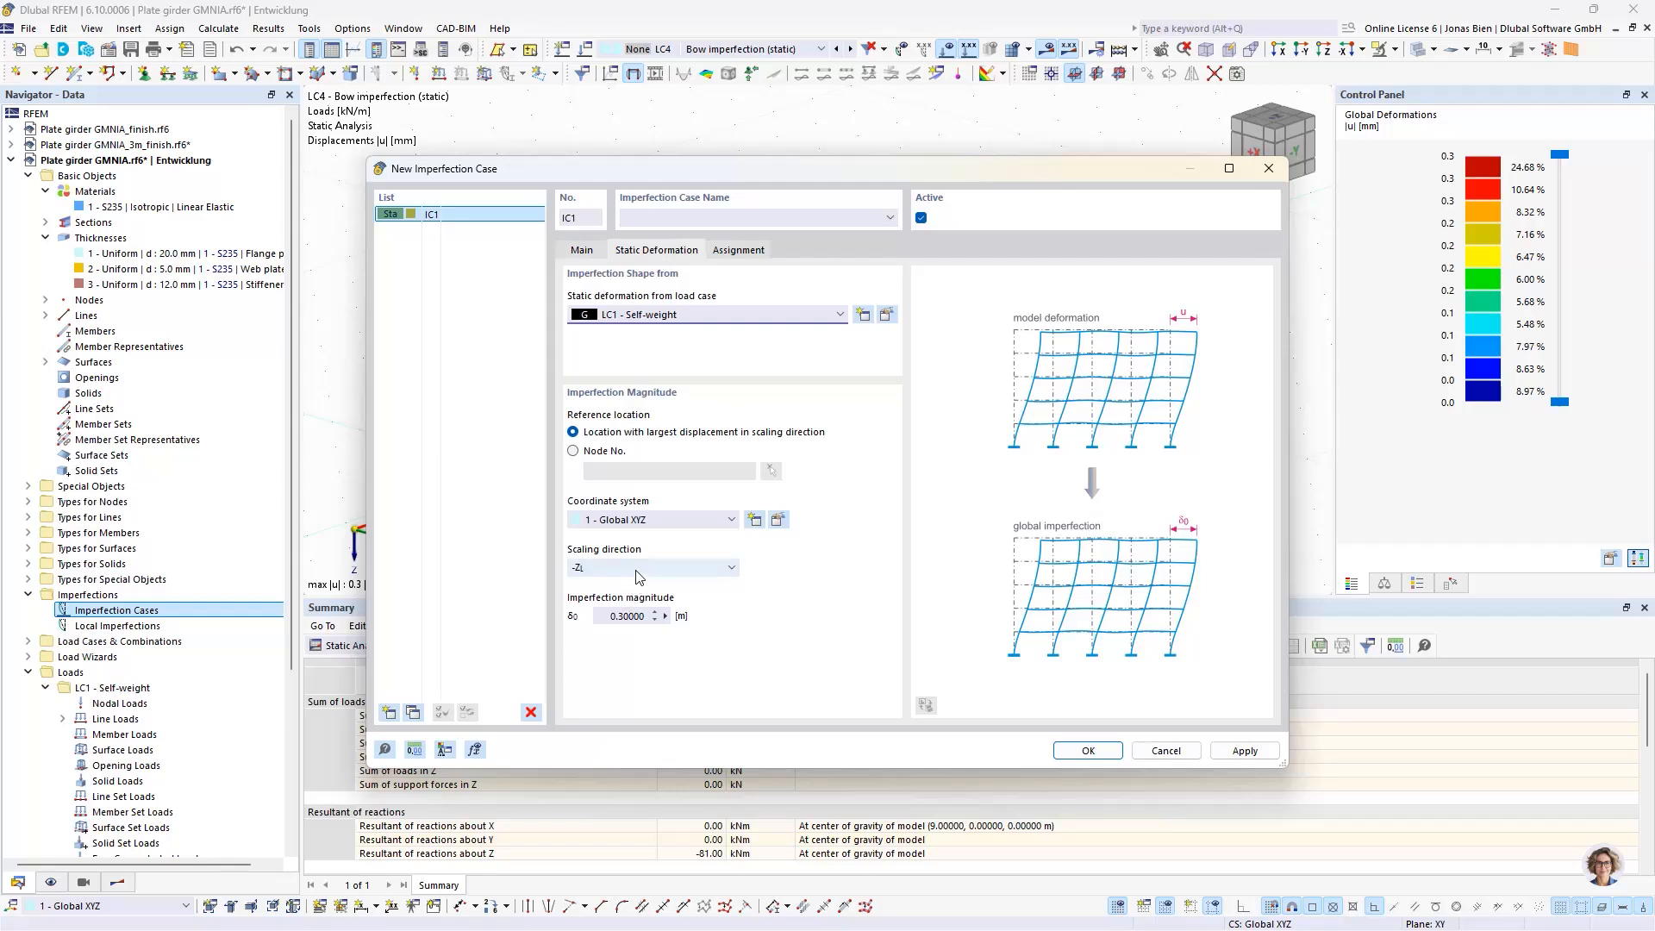
{"action": "left_click", "coordinate": [698, 316]}
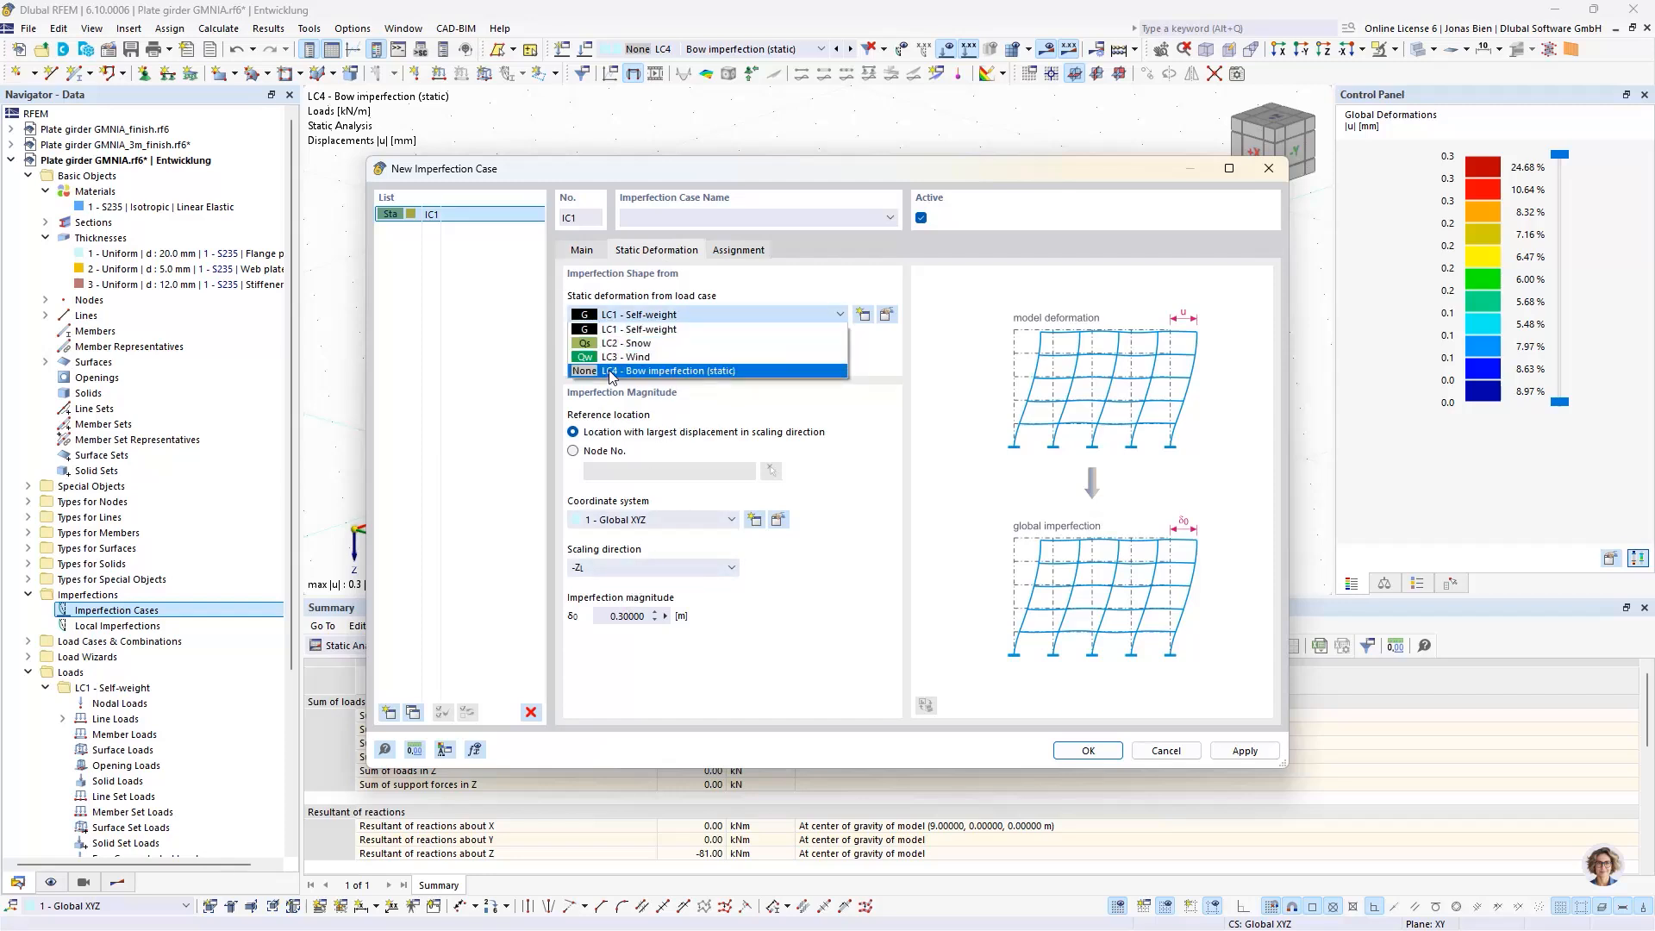
{"action": "left_click", "coordinate": [614, 370]}
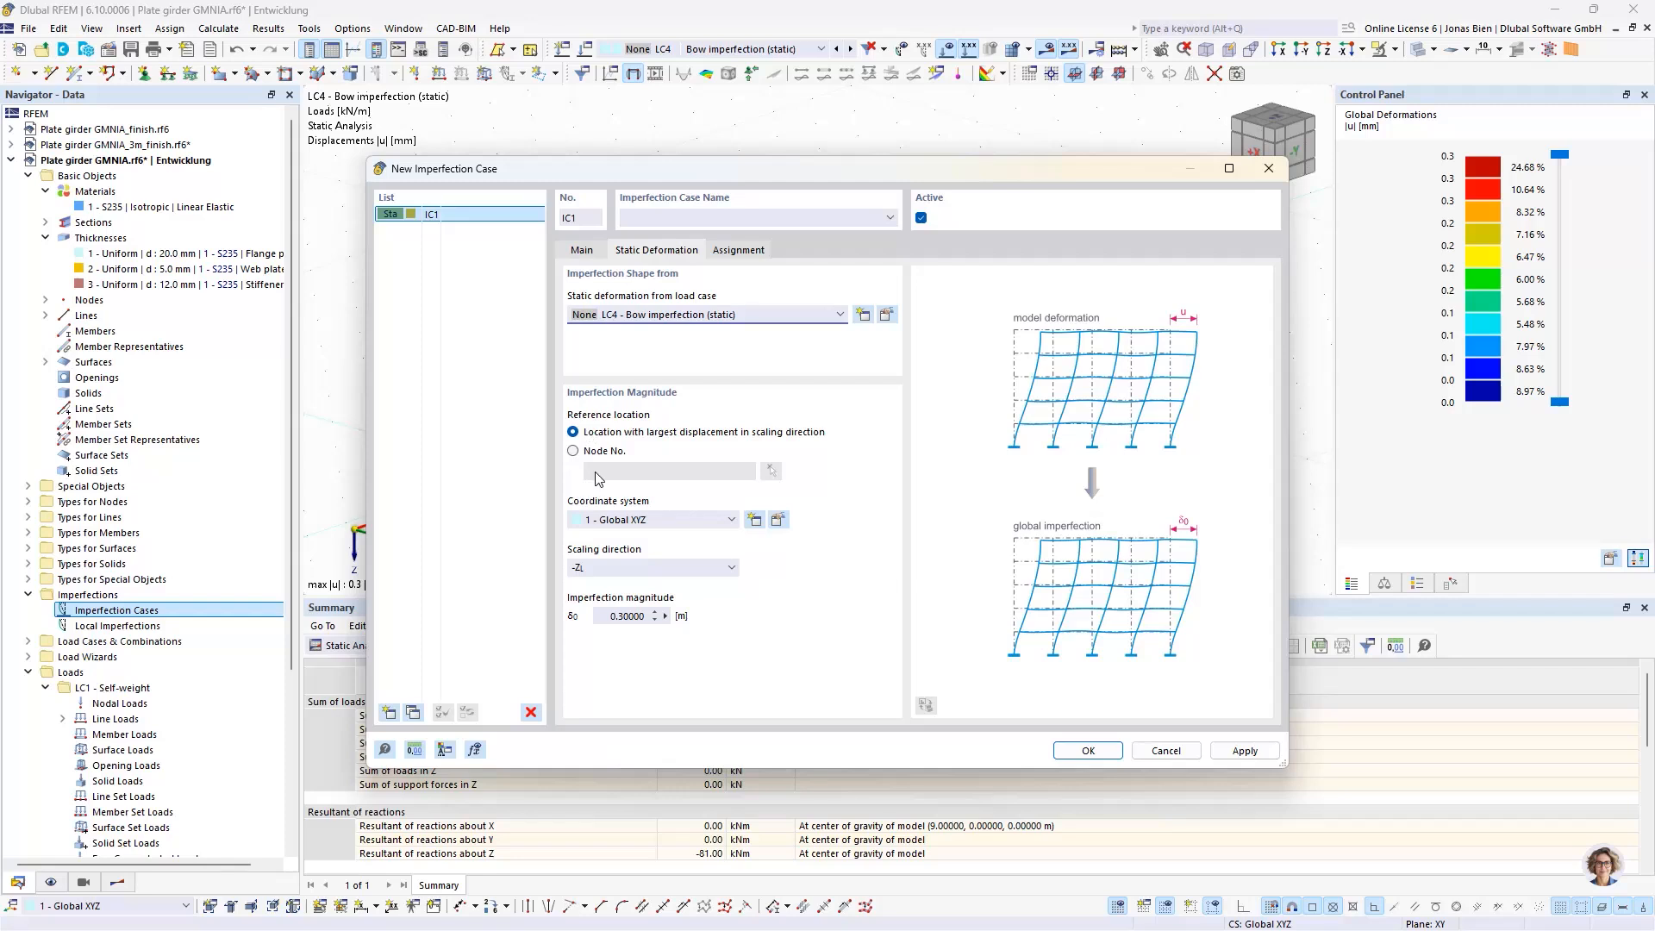
{"action": "left_click", "coordinate": [612, 568]}
{"action": "left_click", "coordinate": [610, 666]}
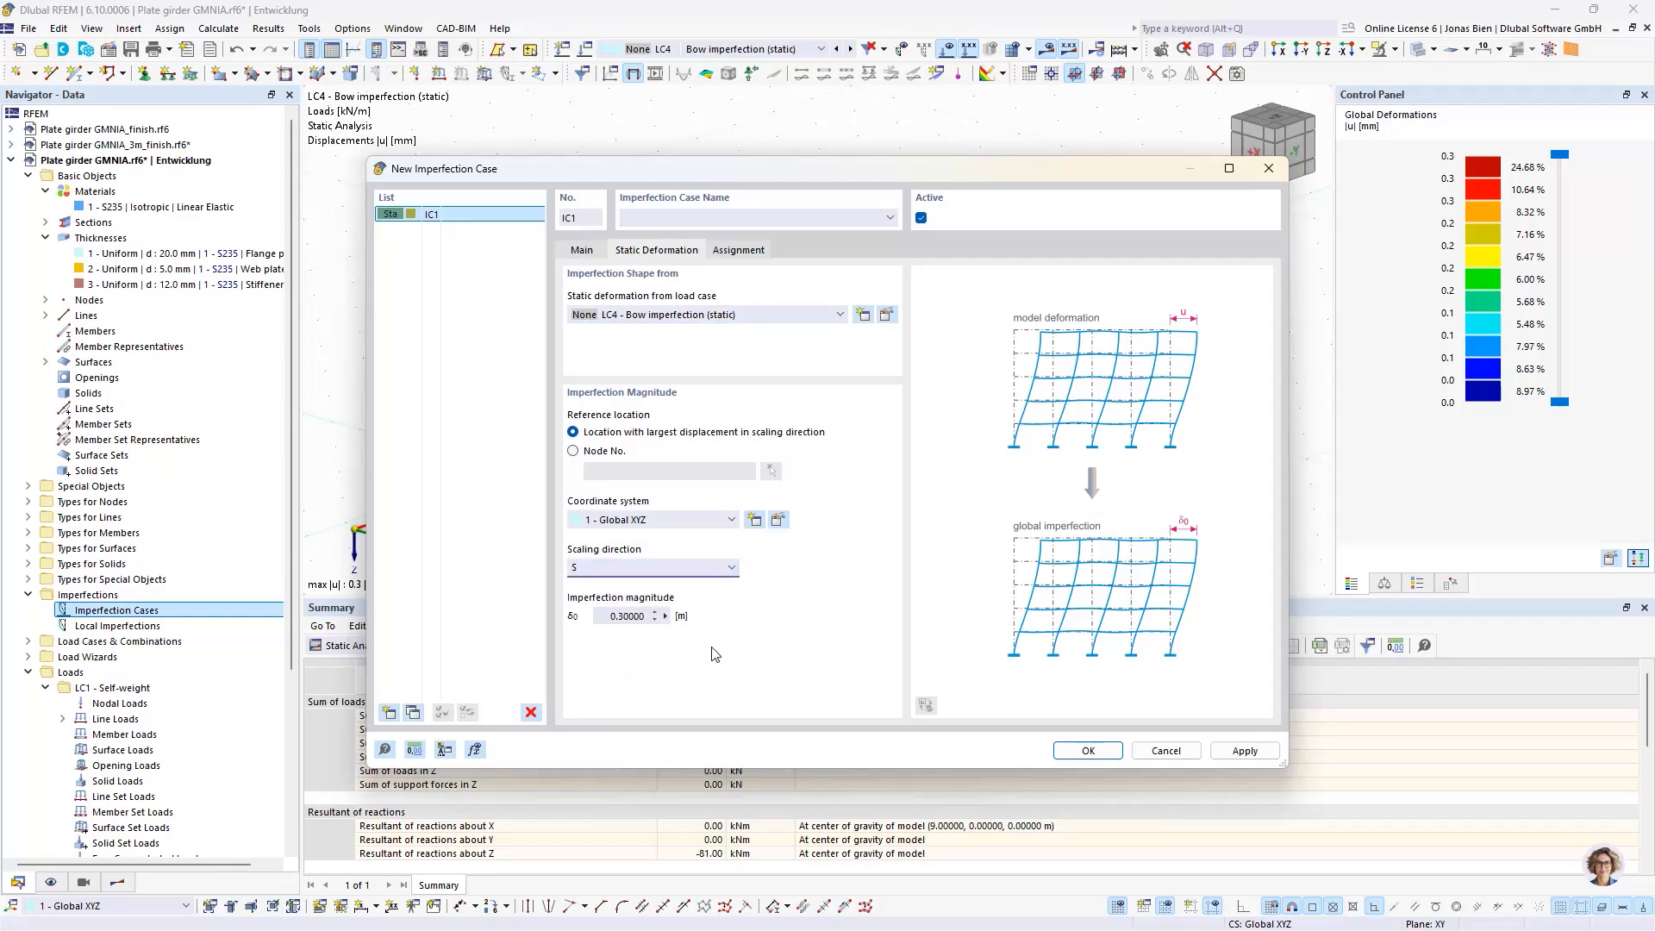
Step: Define the imperfection magnitude with the formula 4.5/300 and save the imperfection case
{"action": "left_click_drag", "start_coordinate": [771, 175], "coordinate": [902, 308]}
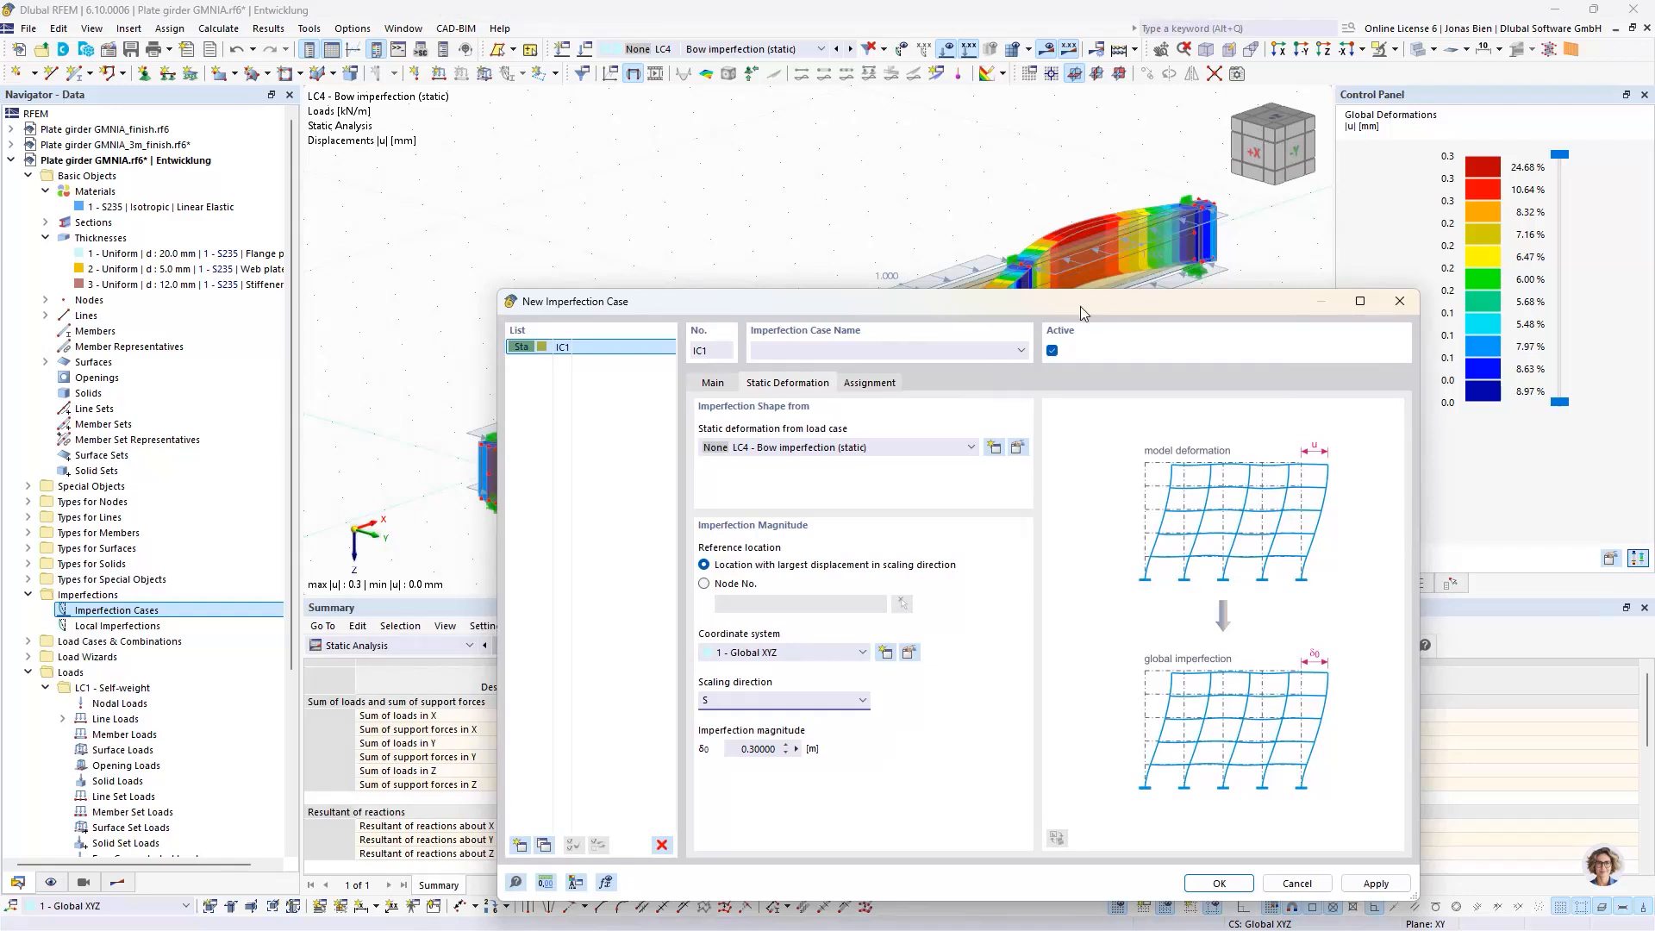
{"action": "left_click_drag", "start_coordinate": [1069, 306], "coordinate": [1170, 276]}
{"action": "left_click_drag", "start_coordinate": [816, 282], "coordinate": [548, 178]}
{"action": "left_click", "coordinate": [568, 618]}
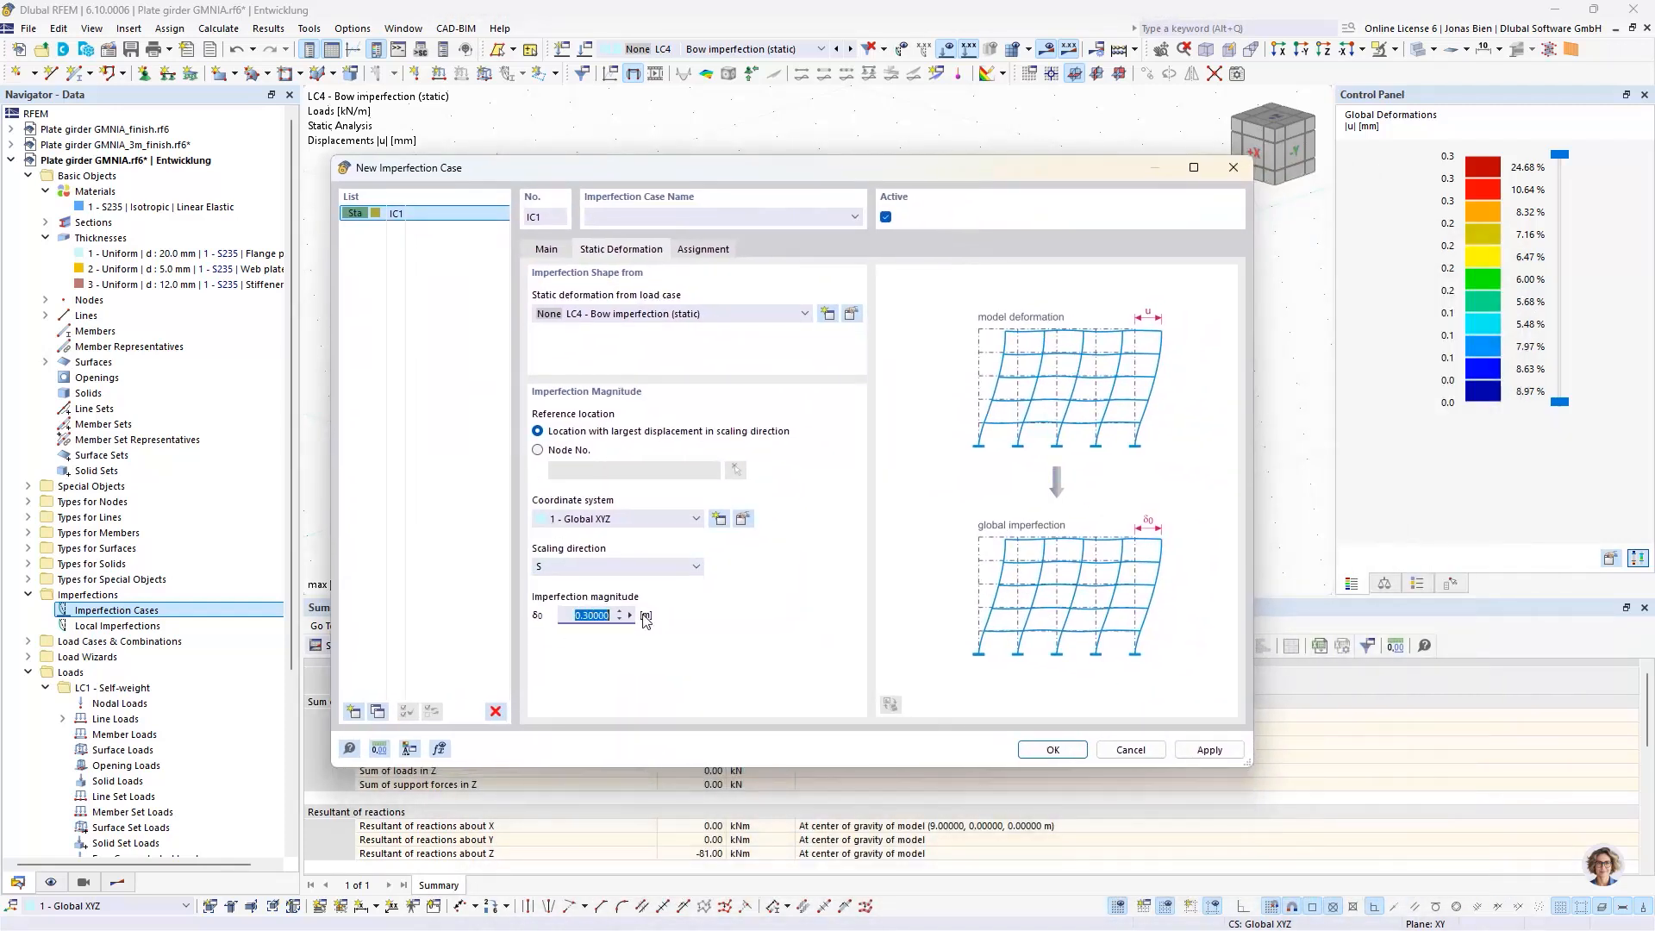
{"action": "left_click", "coordinate": [631, 615]}
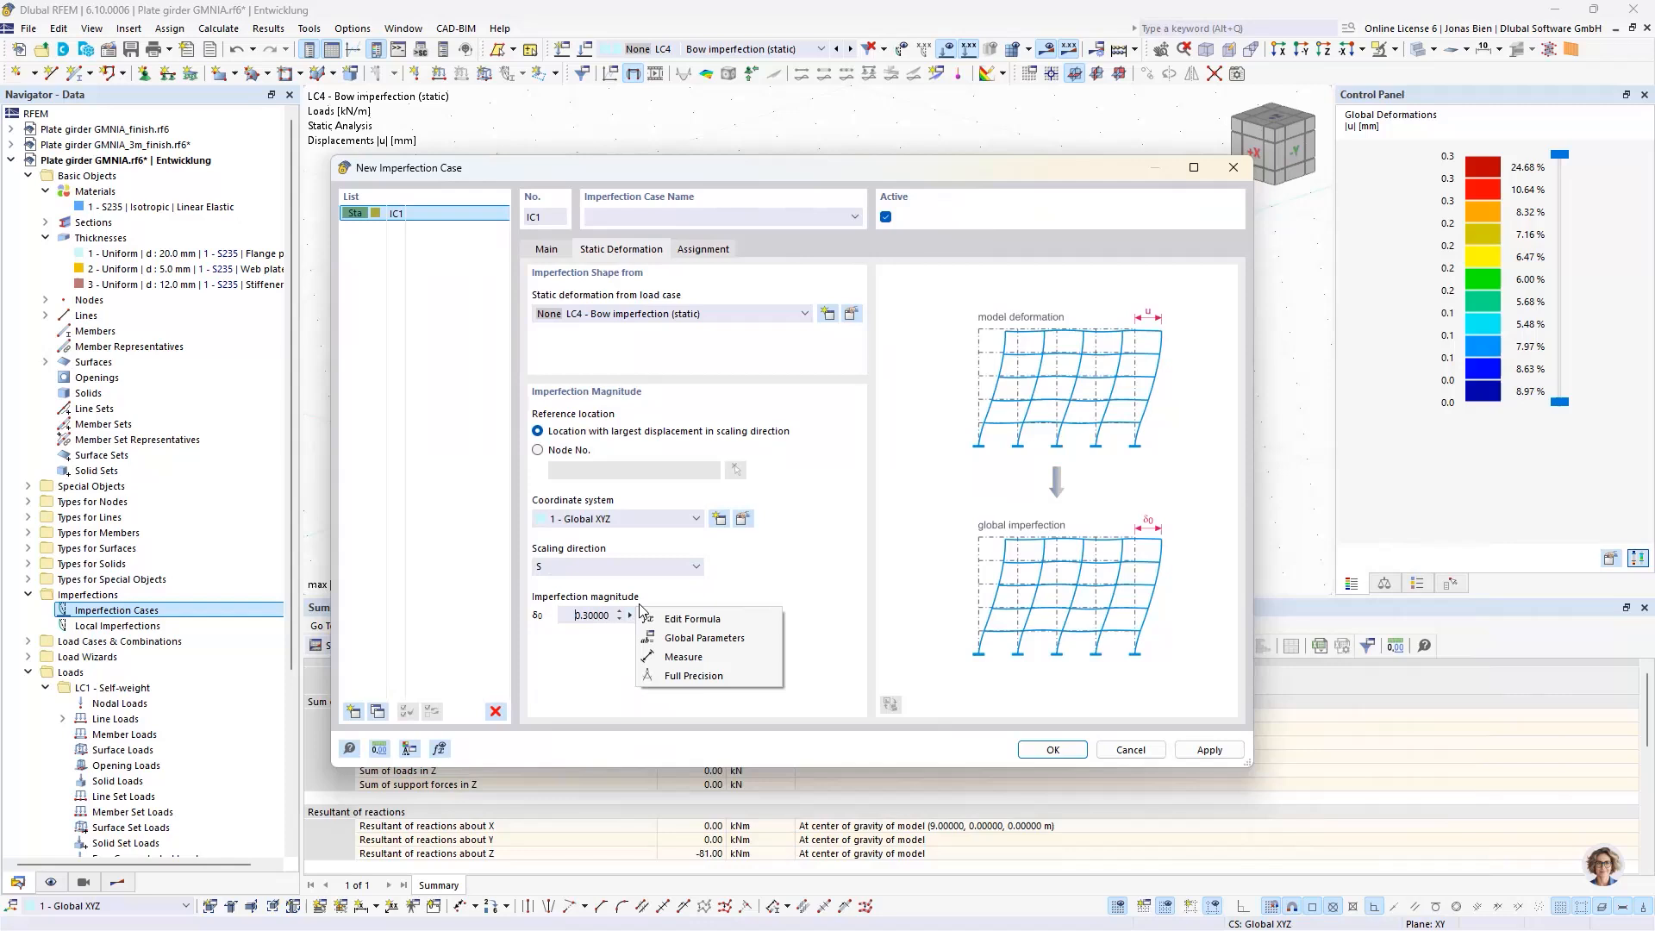
{"action": "left_click", "coordinate": [682, 620]}
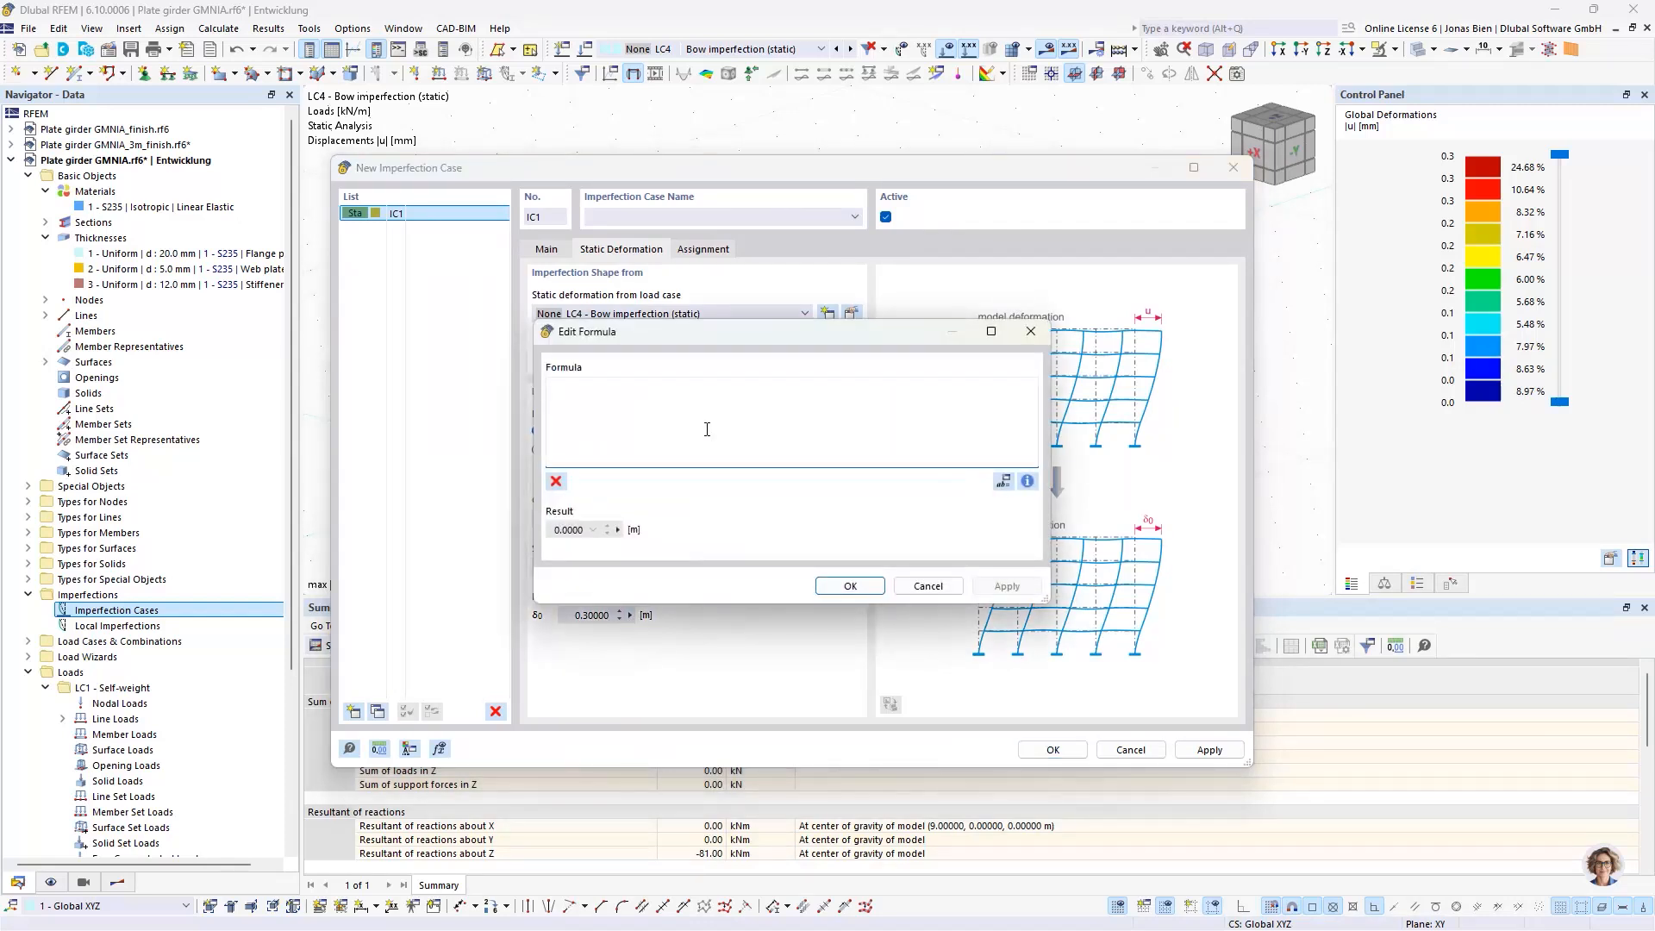
{"action": "type", "text": "4.5/300"}
{"action": "left_click", "coordinate": [850, 585]}
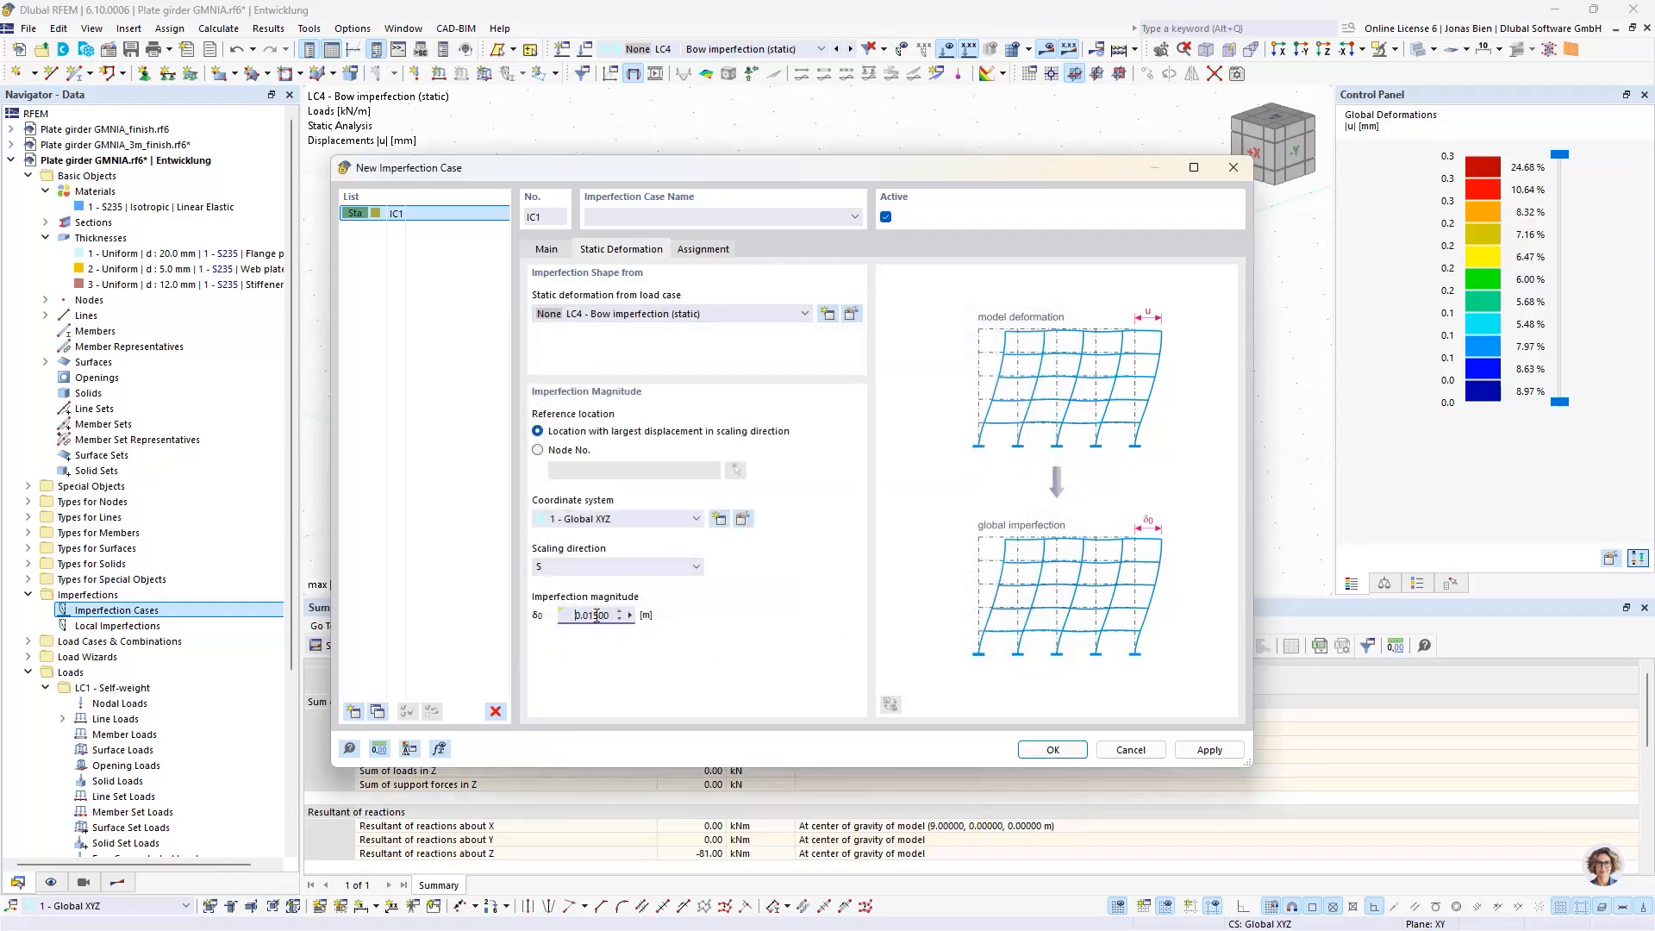
{"action": "left_click", "coordinate": [1056, 748]}
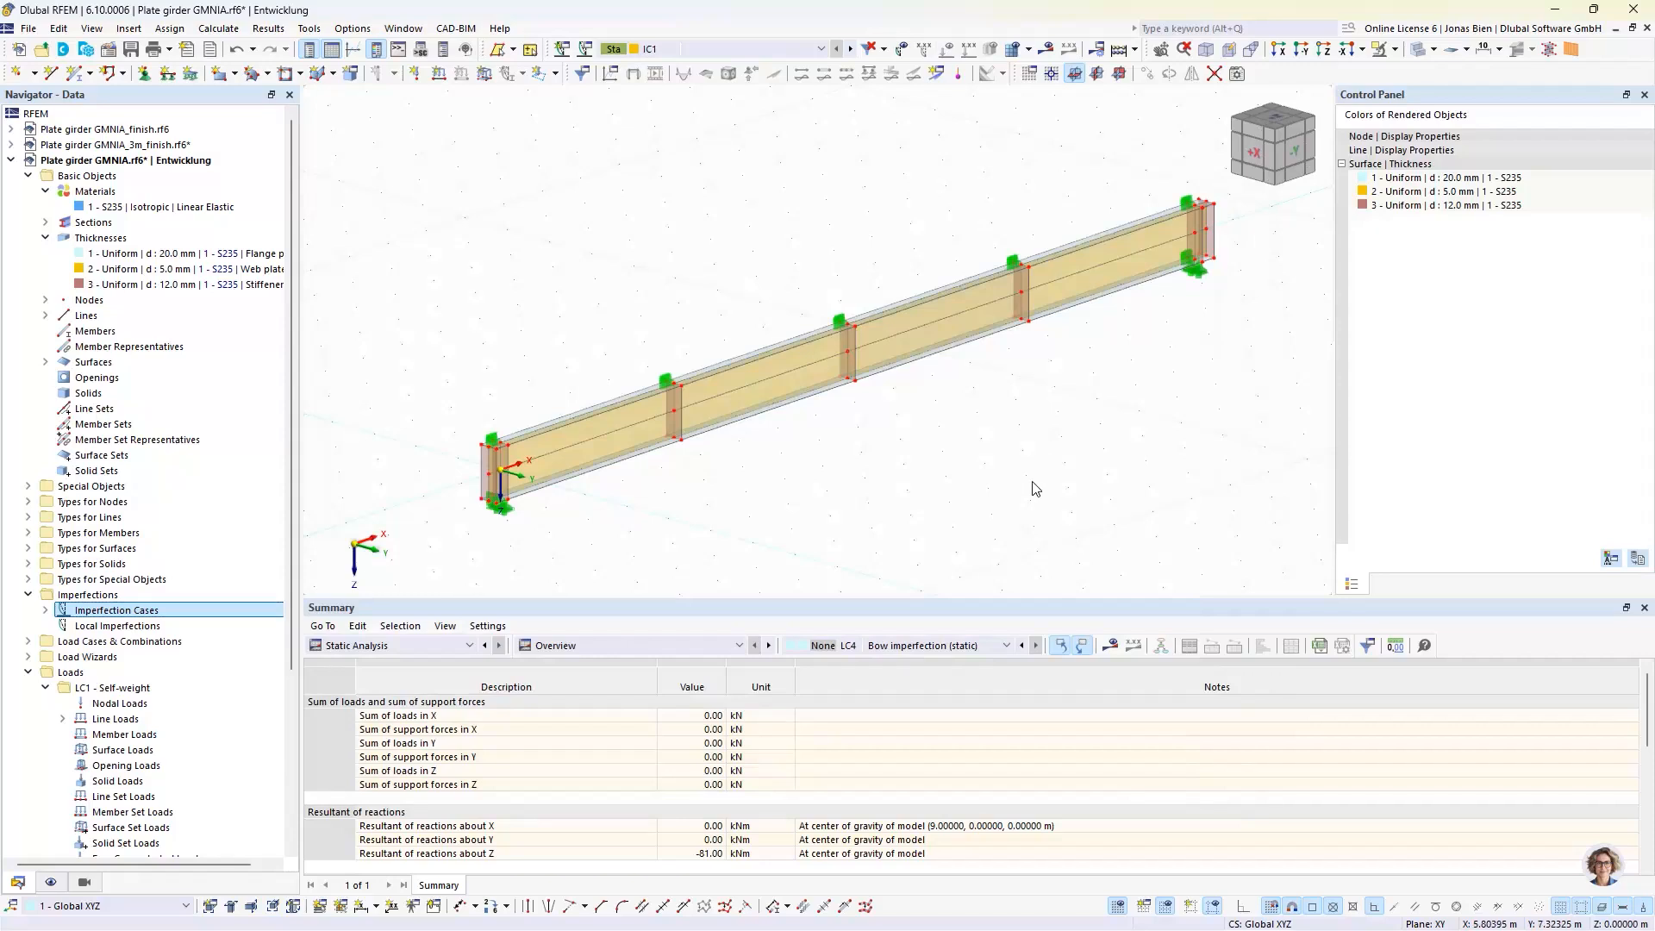
Step: Display the scaled displacements of imperfection case IC1 on the girder
{"action": "left_click", "coordinate": [668, 49]}
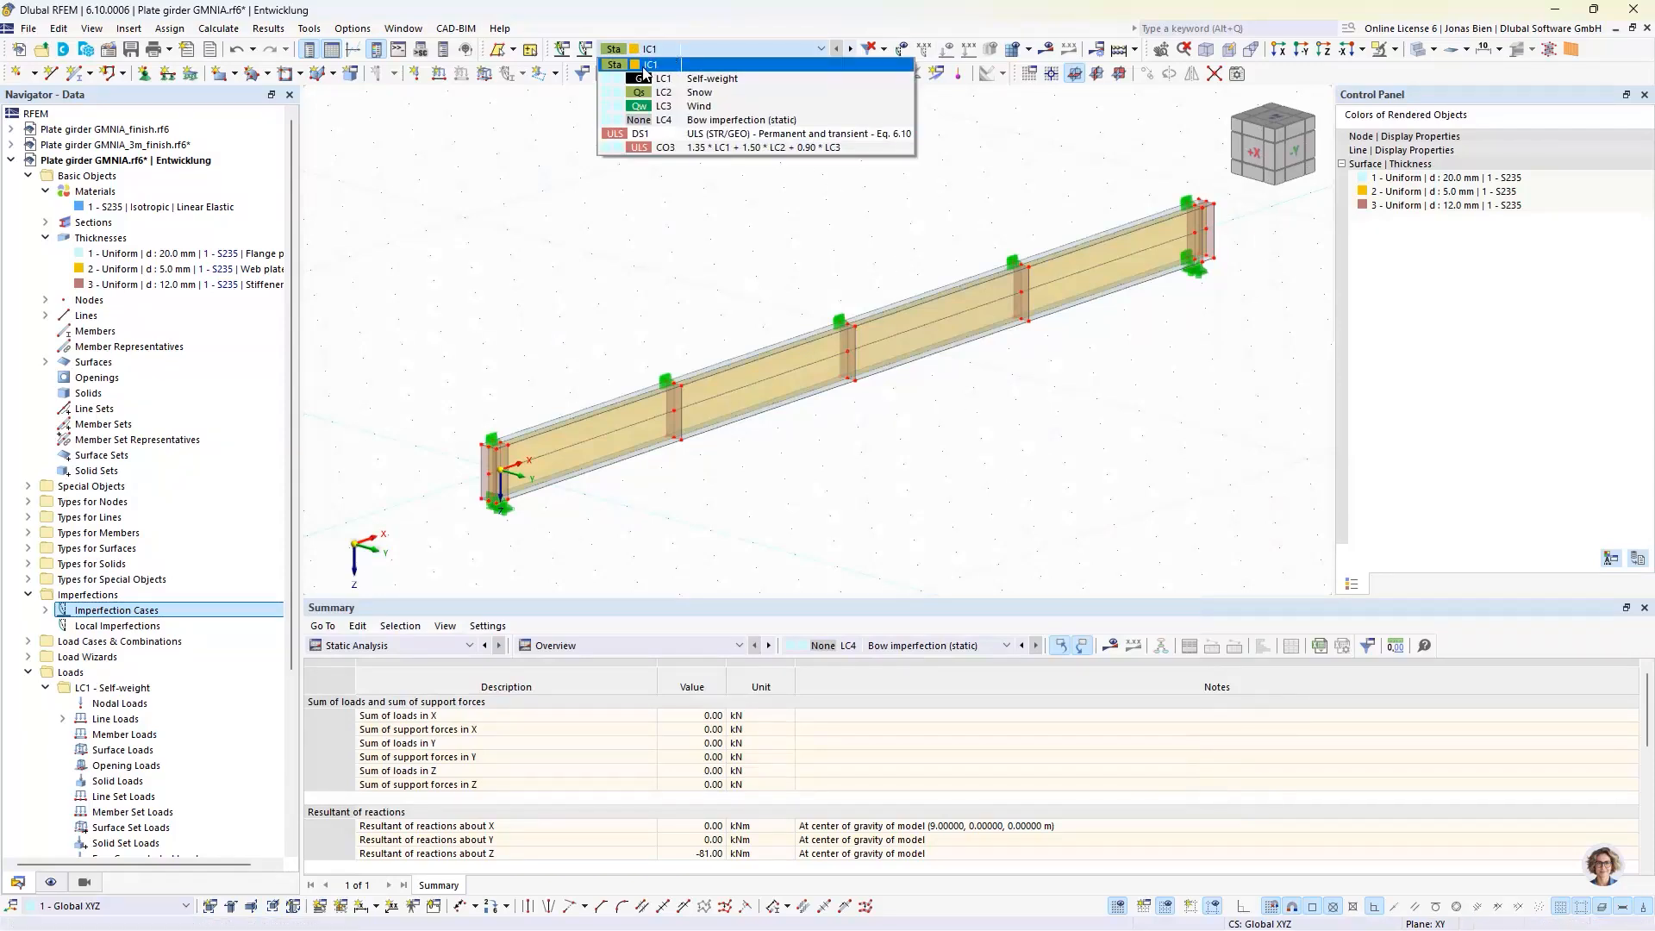
{"action": "left_click", "coordinate": [648, 65]}
{"action": "left_click", "coordinate": [1045, 48]}
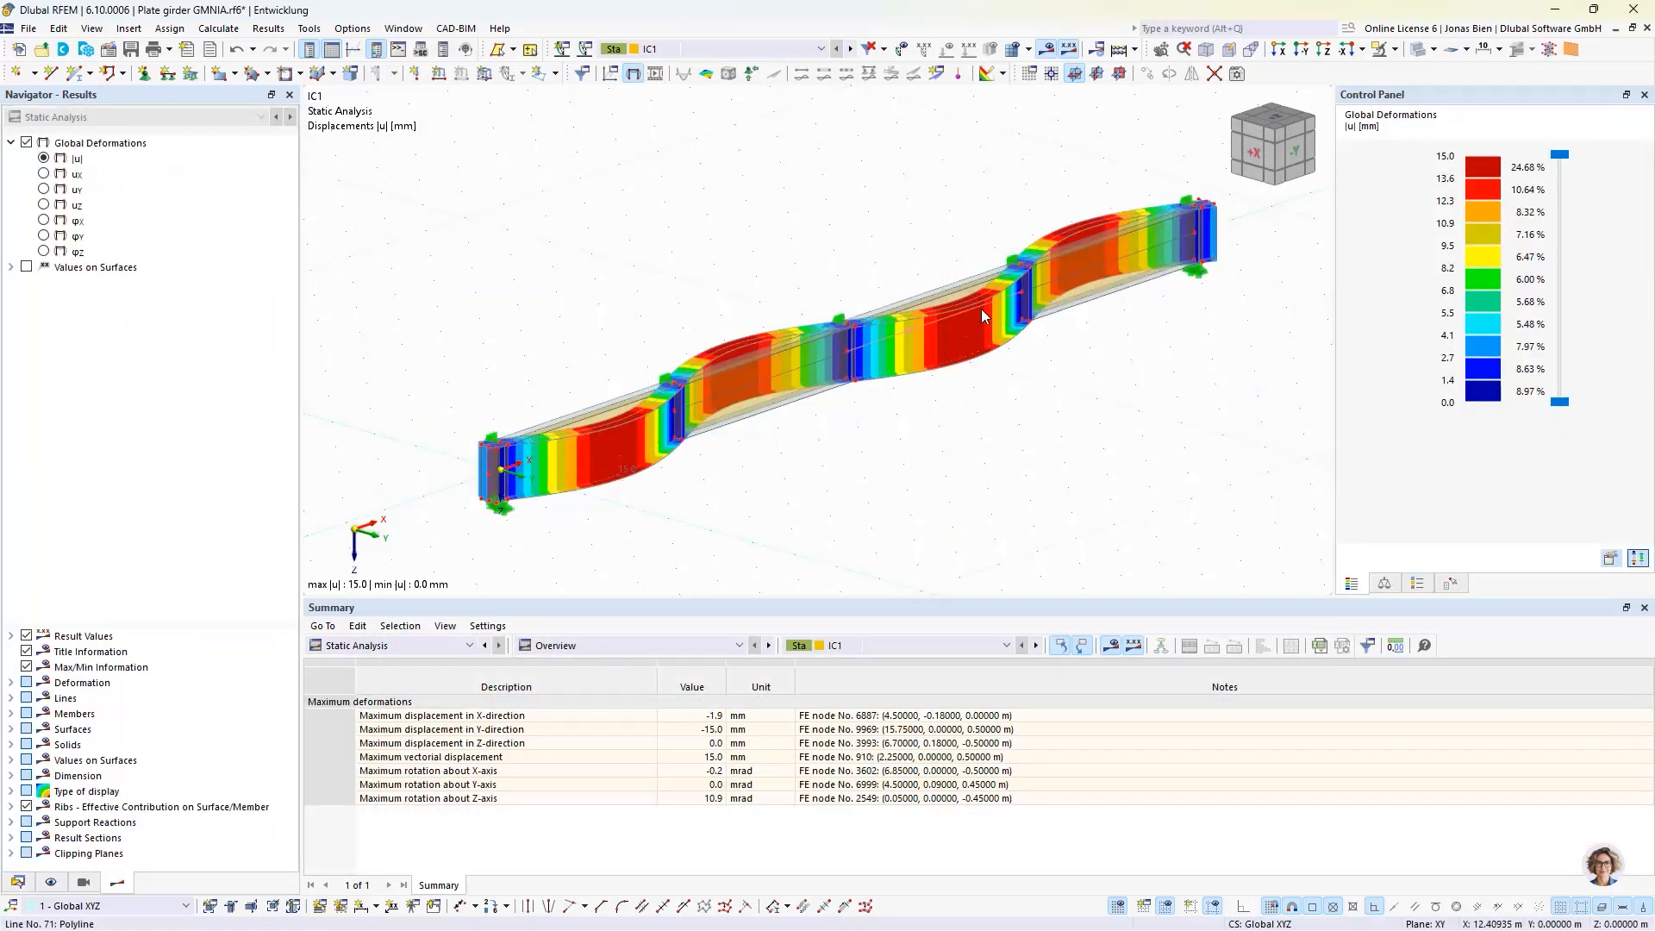
Step: List the imperfection cases in the project data tree, then view IC1's main settings and close them
{"action": "left_click", "coordinate": [19, 879]}
{"action": "scroll", "coordinate": [207, 690], "scroll_direction": "down", "scroll_amount": 2}
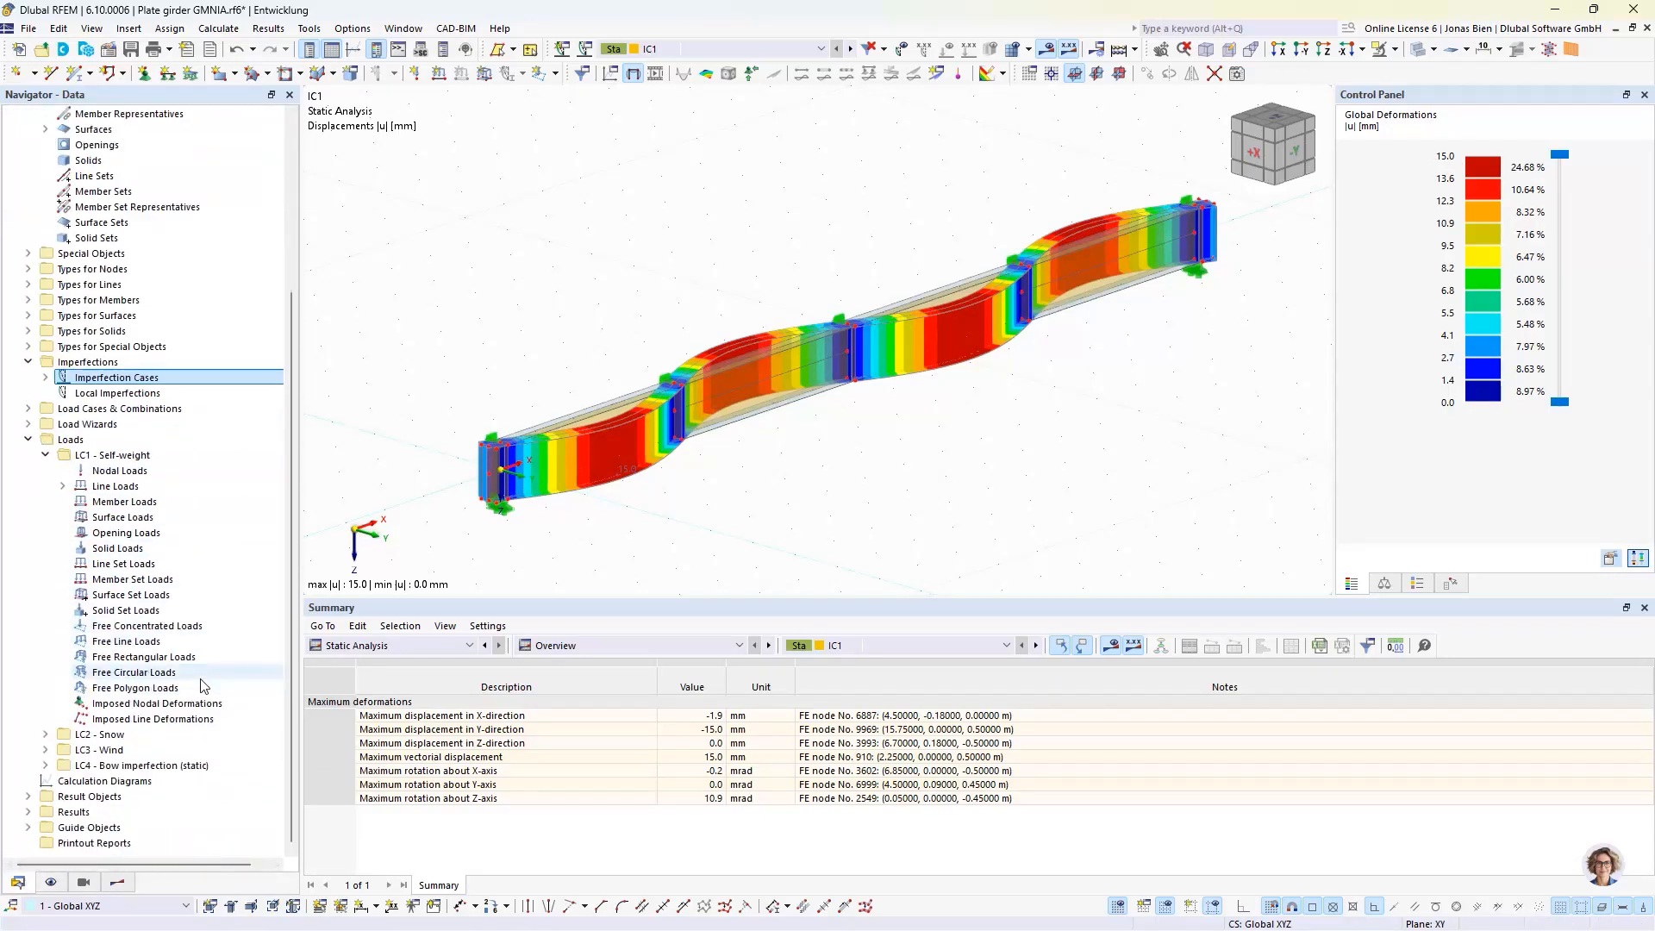
{"action": "scroll", "coordinate": [204, 681], "scroll_direction": "up", "scroll_amount": 1}
{"action": "left_click", "coordinate": [45, 423]}
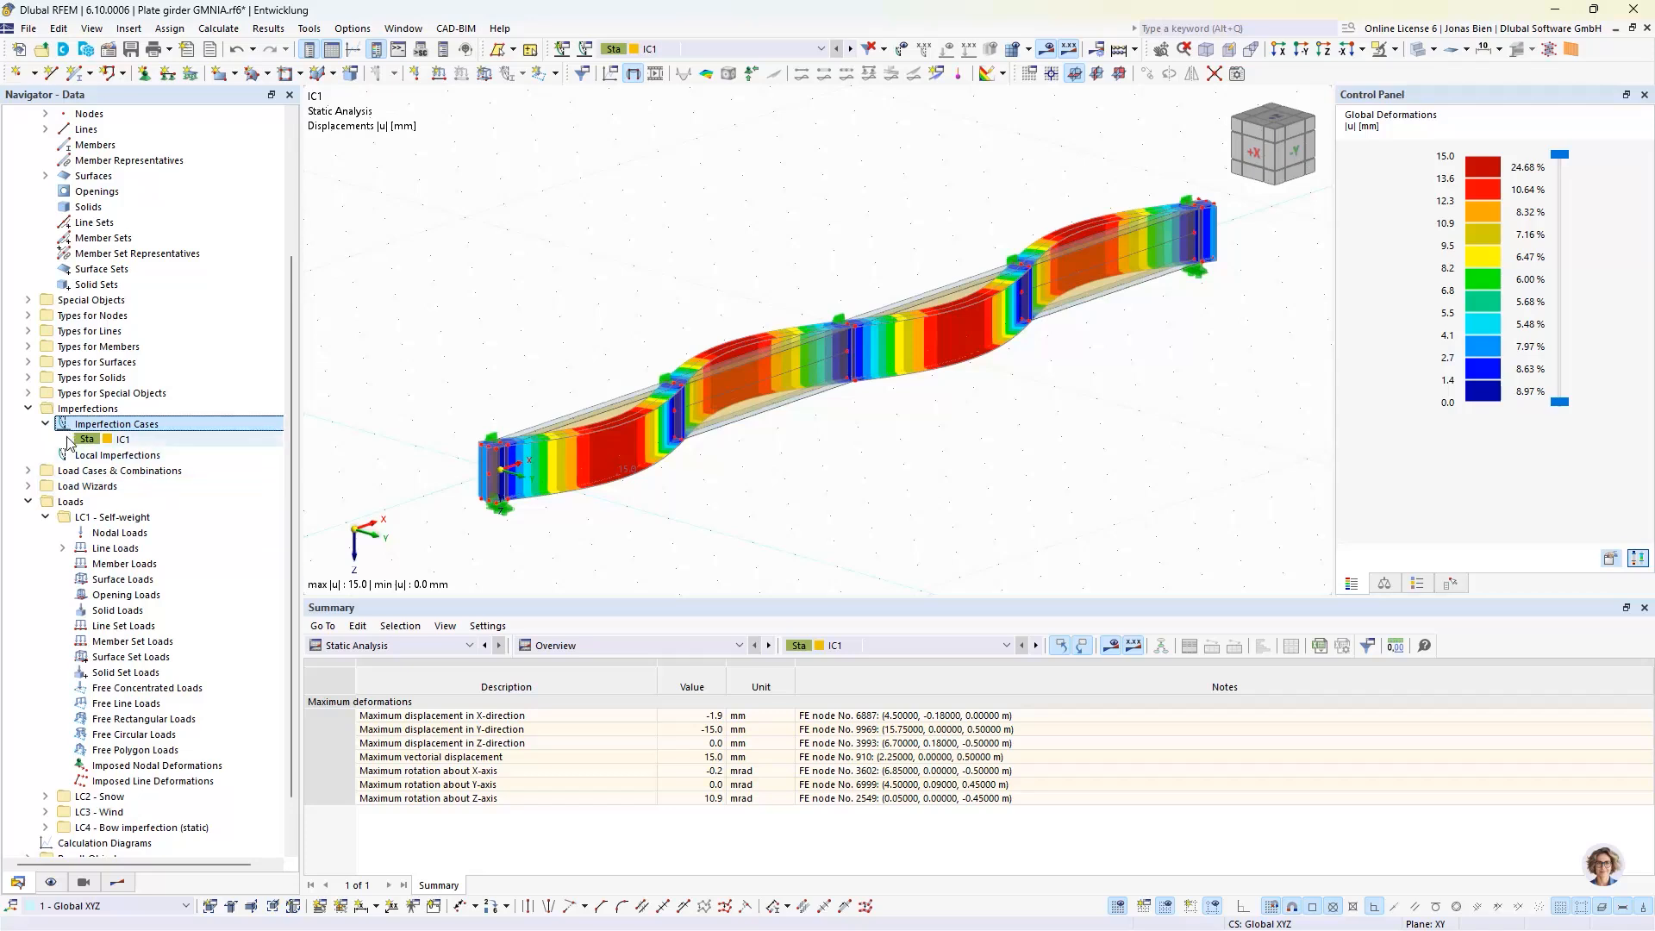
{"action": "left_click", "coordinate": [586, 51]}
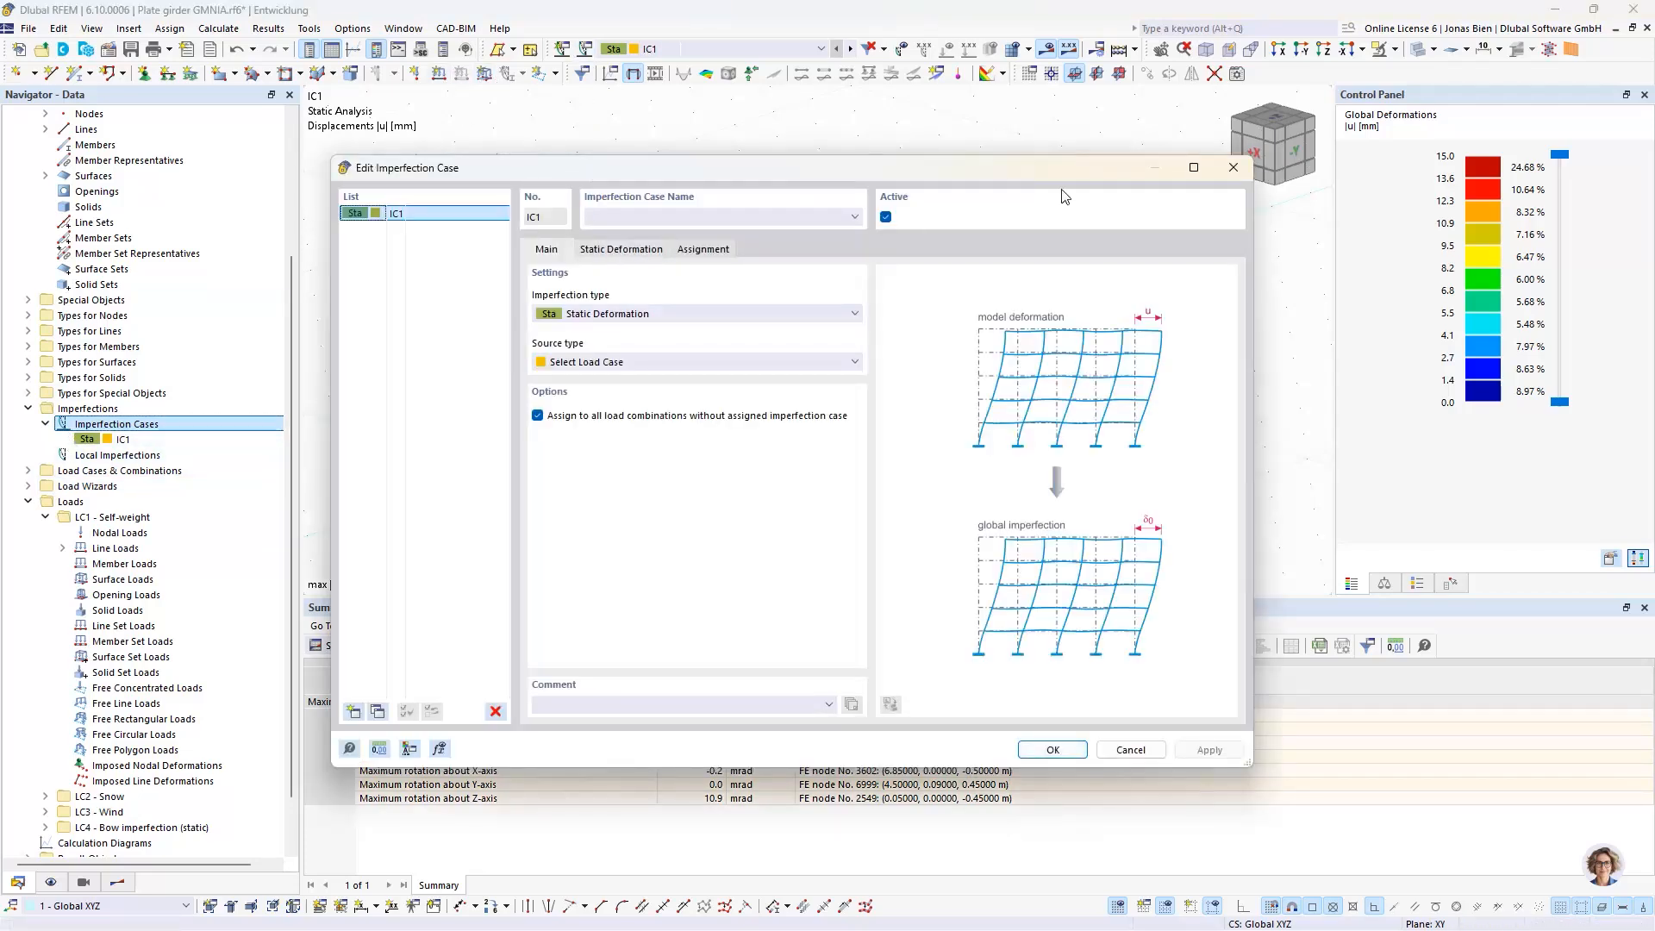
{"action": "left_click", "coordinate": [1234, 168]}
Step: Open the LC2 - Snow settings, examine the imperfection option of load combination CO3, and cancel without changes
{"action": "left_click", "coordinate": [29, 470]}
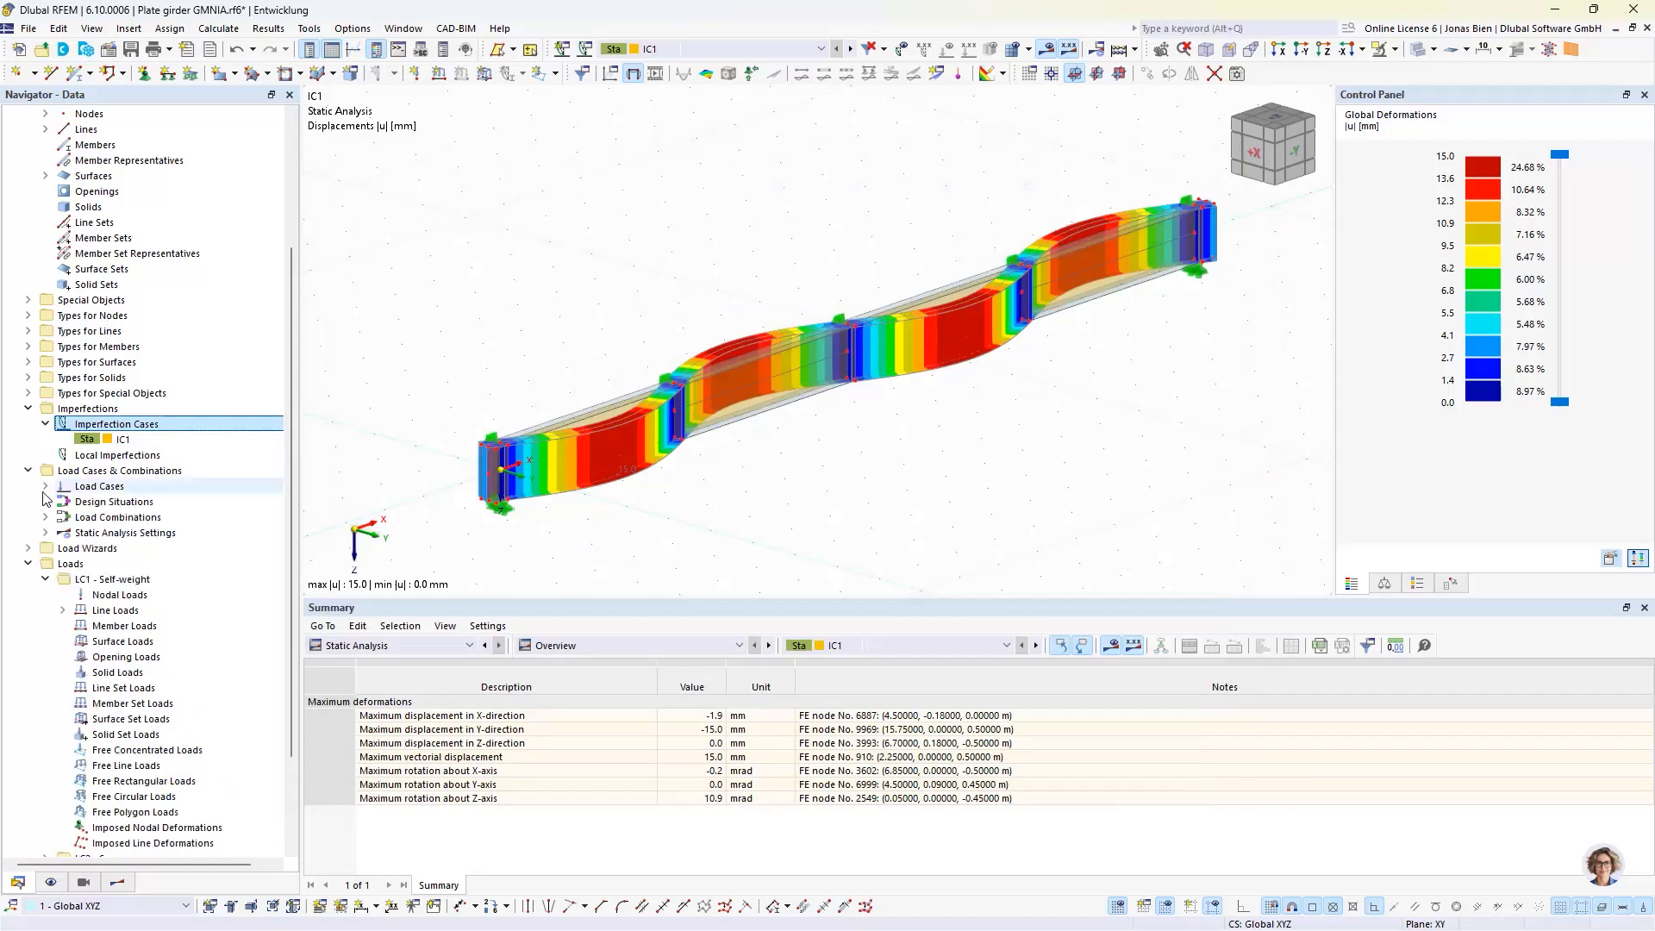
{"action": "left_click", "coordinate": [46, 487]}
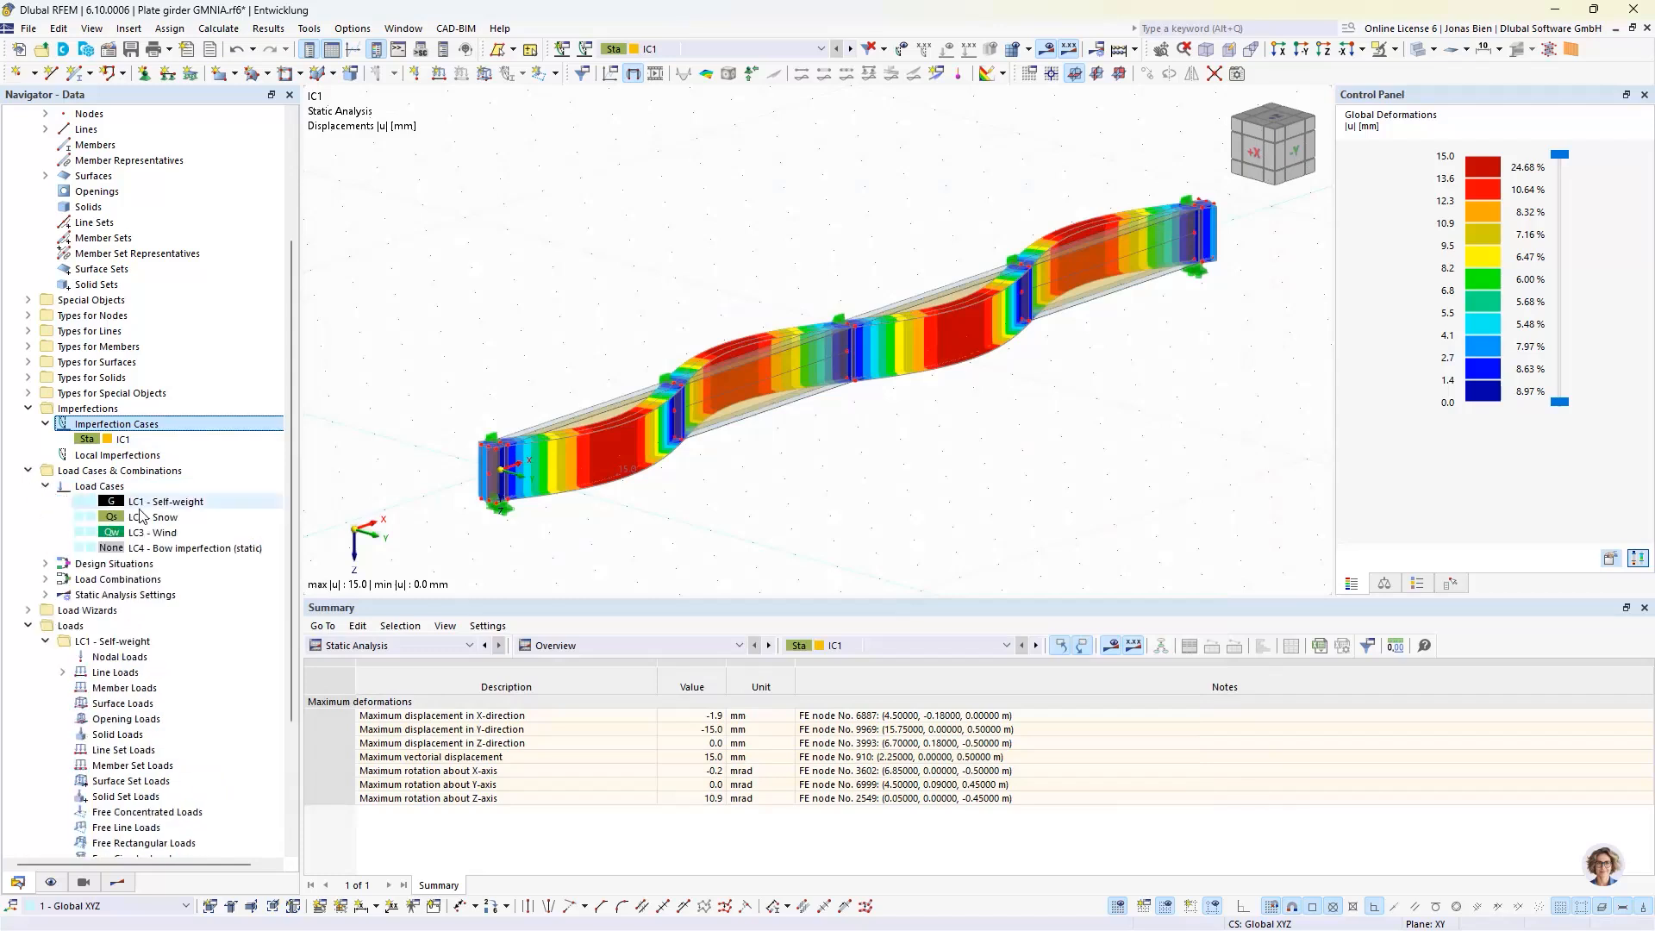
{"action": "double_click", "coordinate": [151, 517]}
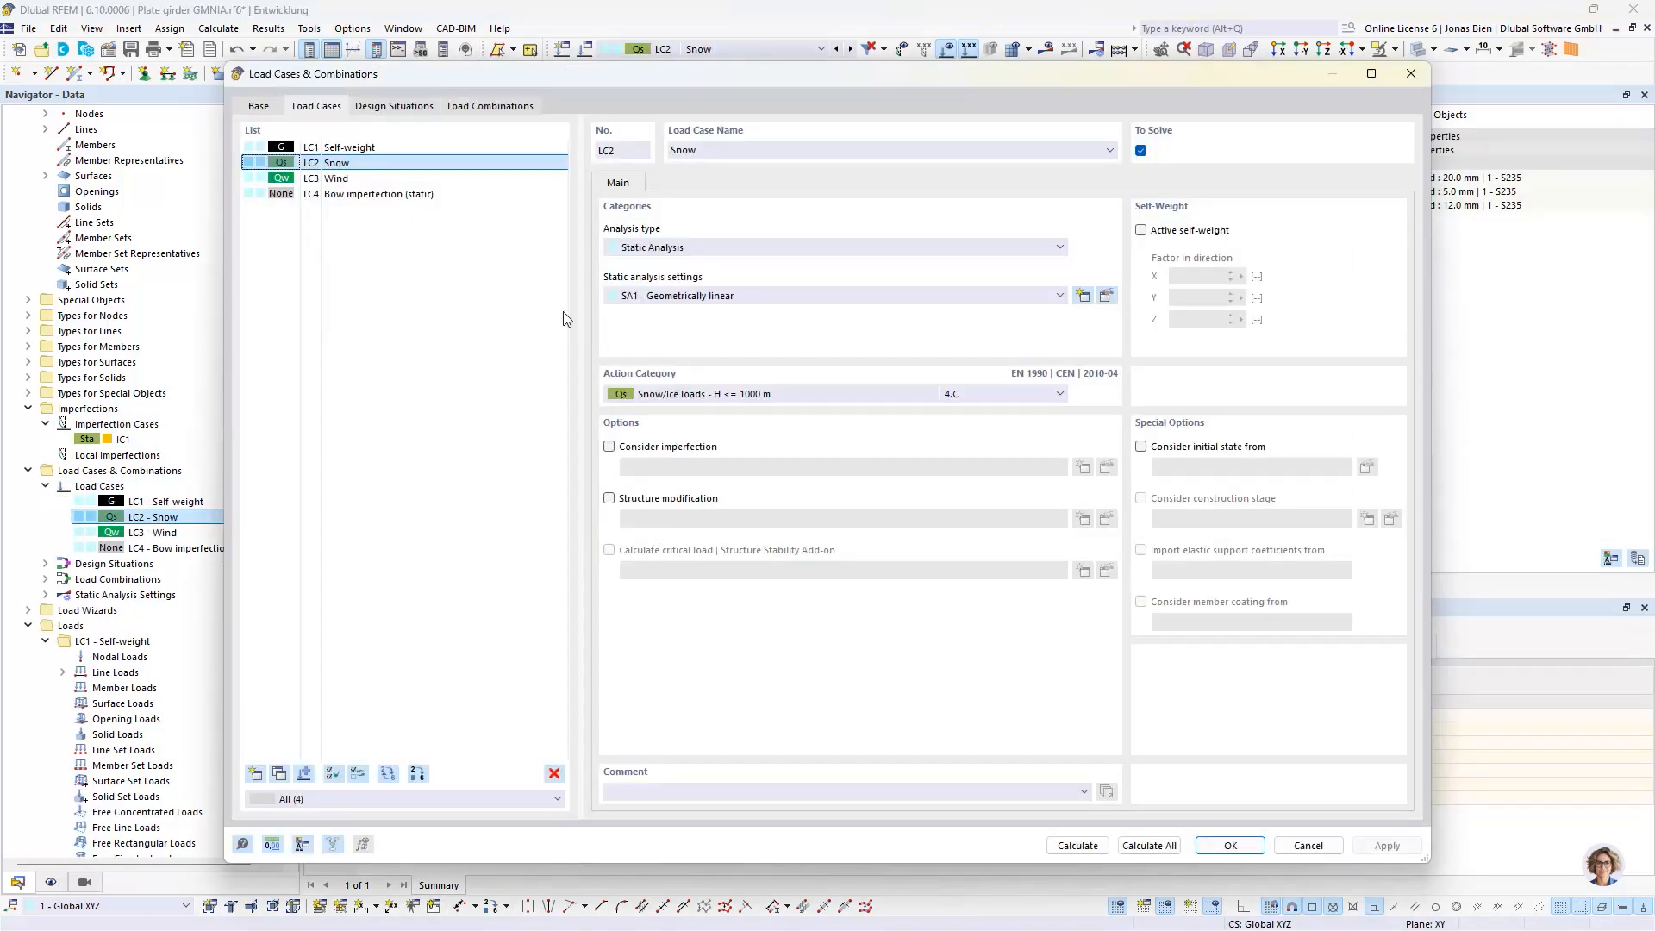
{"action": "left_click", "coordinate": [482, 107]}
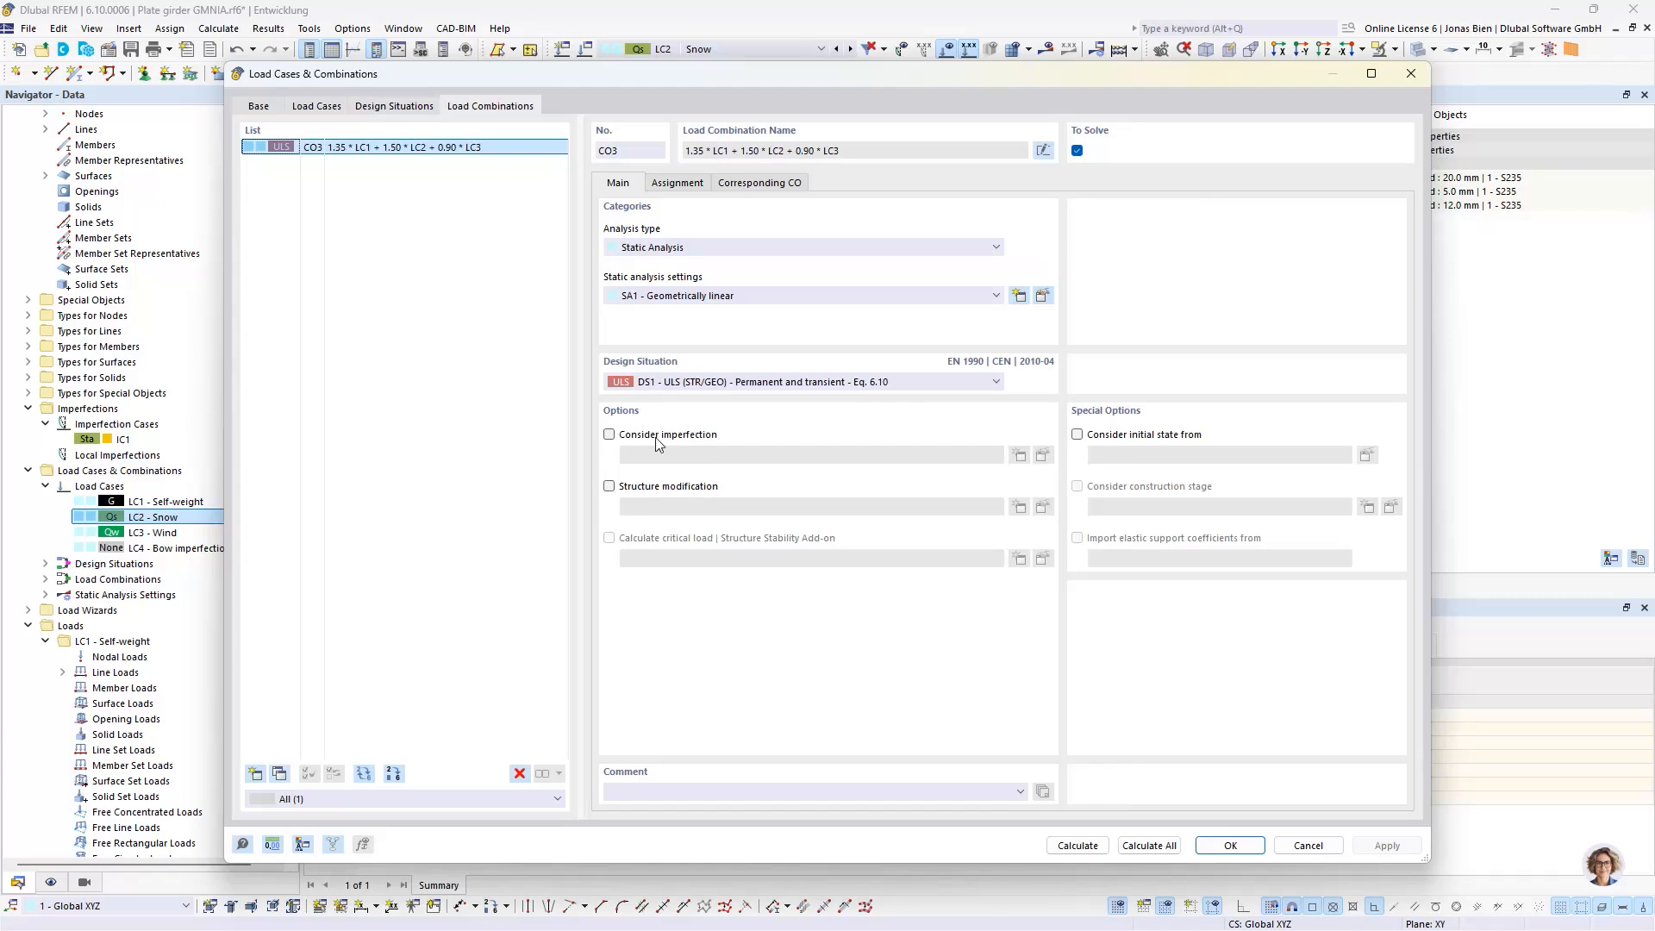
{"action": "left_click", "coordinate": [1308, 846]}
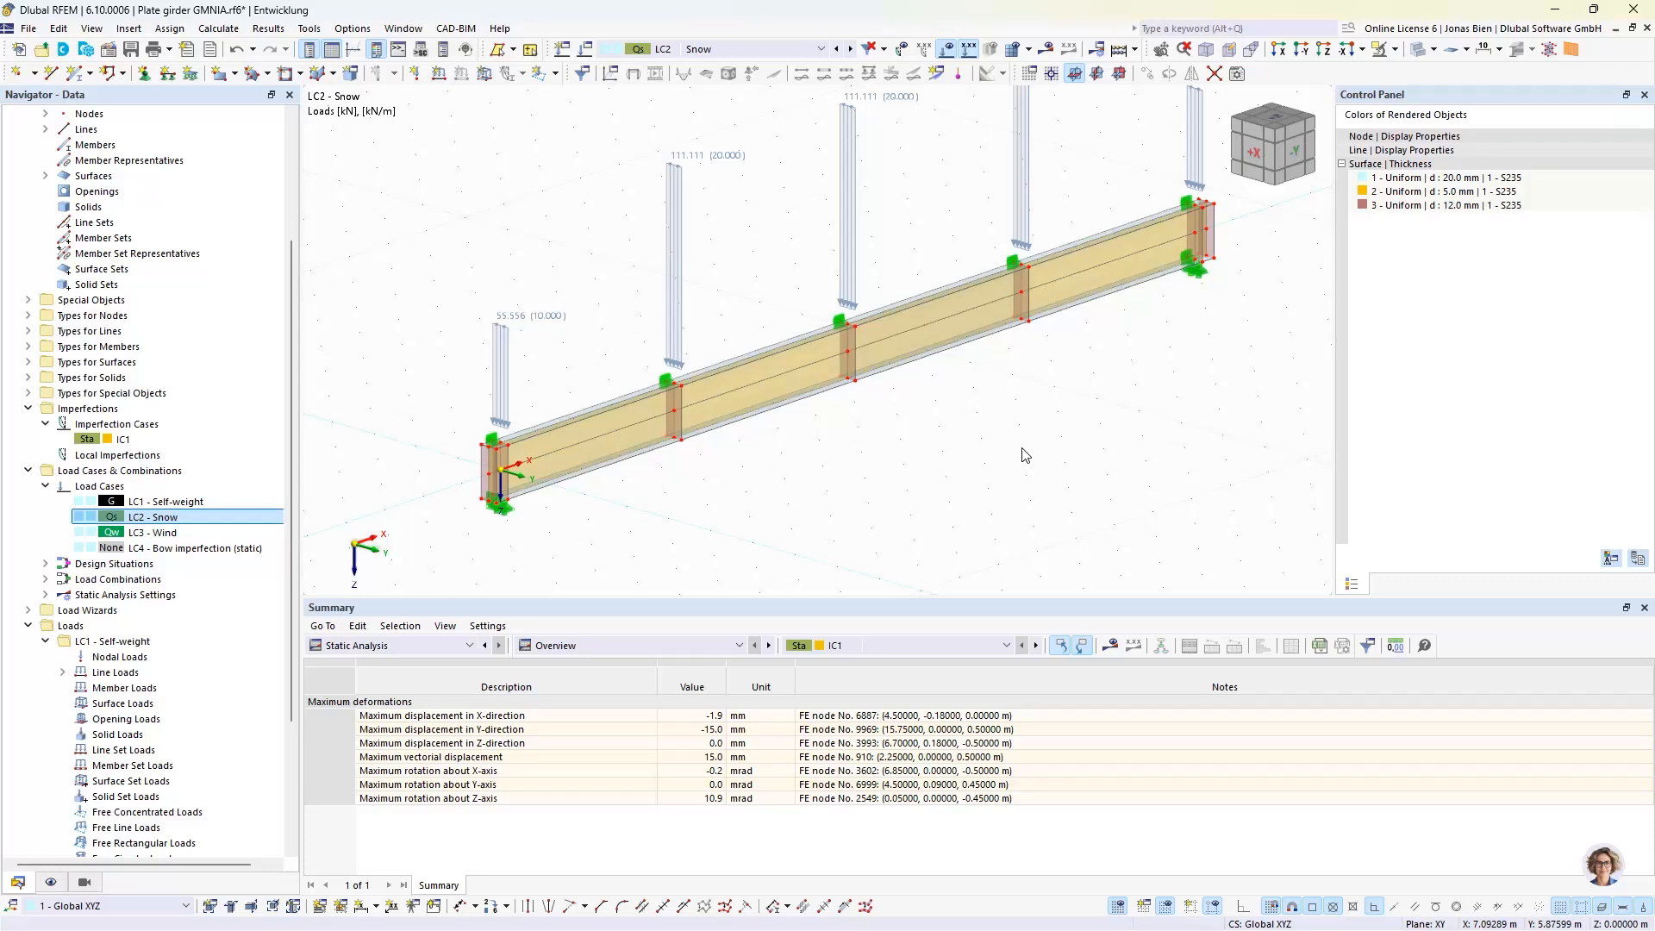
{"action": "middle_click_drag", "start_coordinate": [1010, 383], "coordinate": [991, 441]}
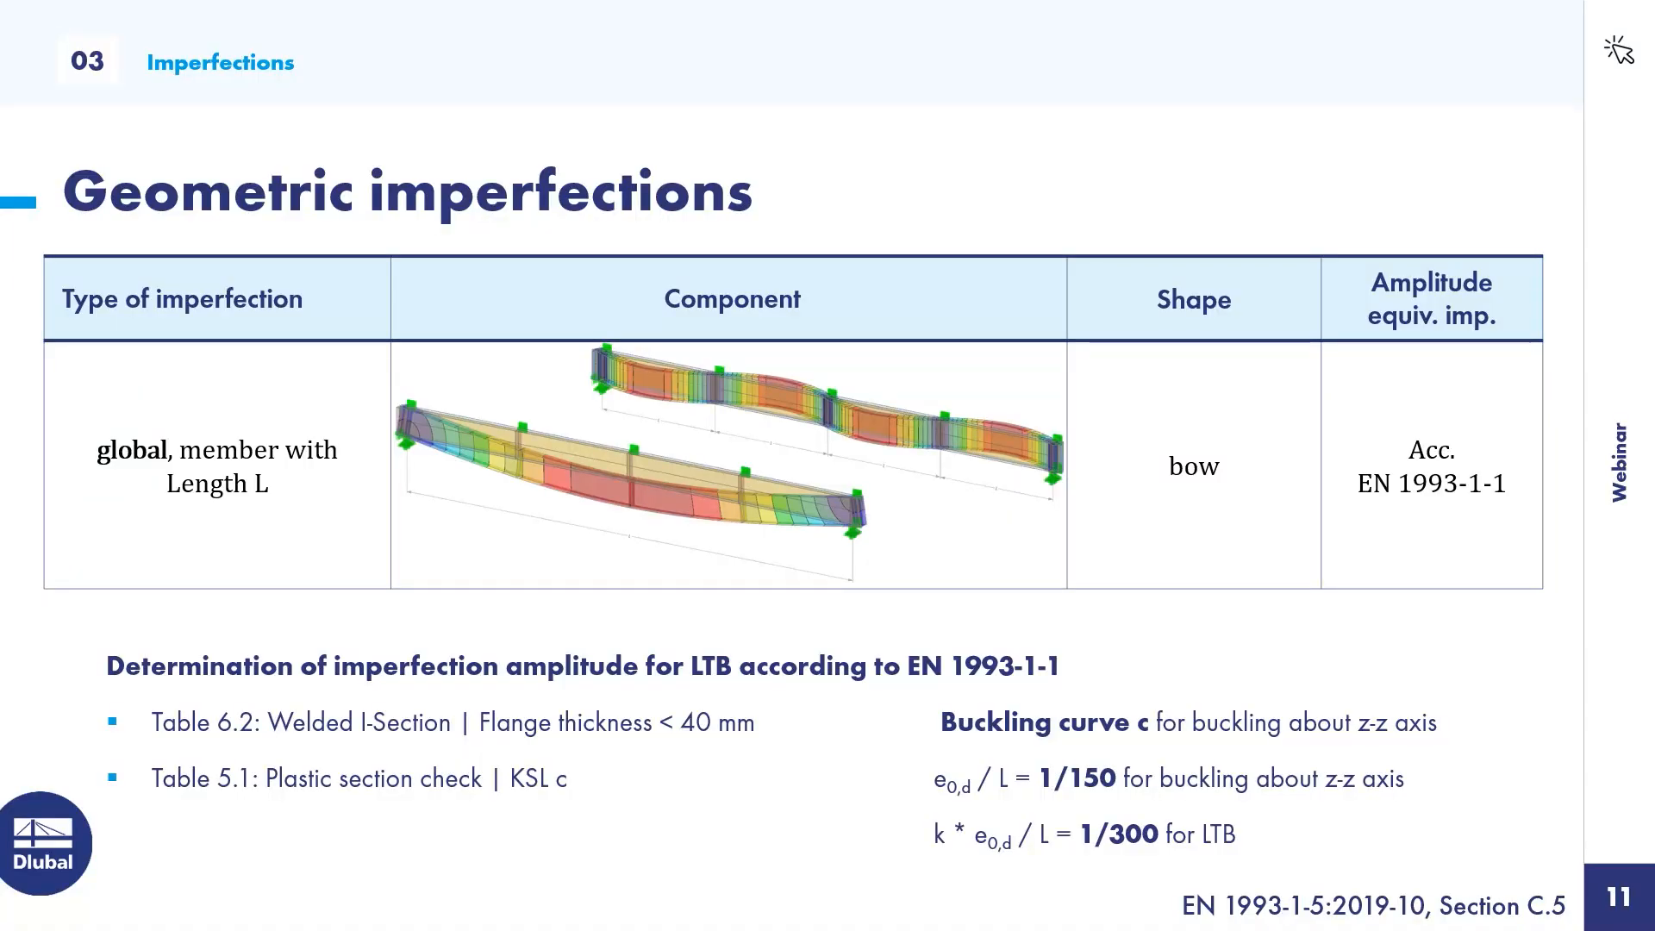
{"action": "key", "text": "Right"}
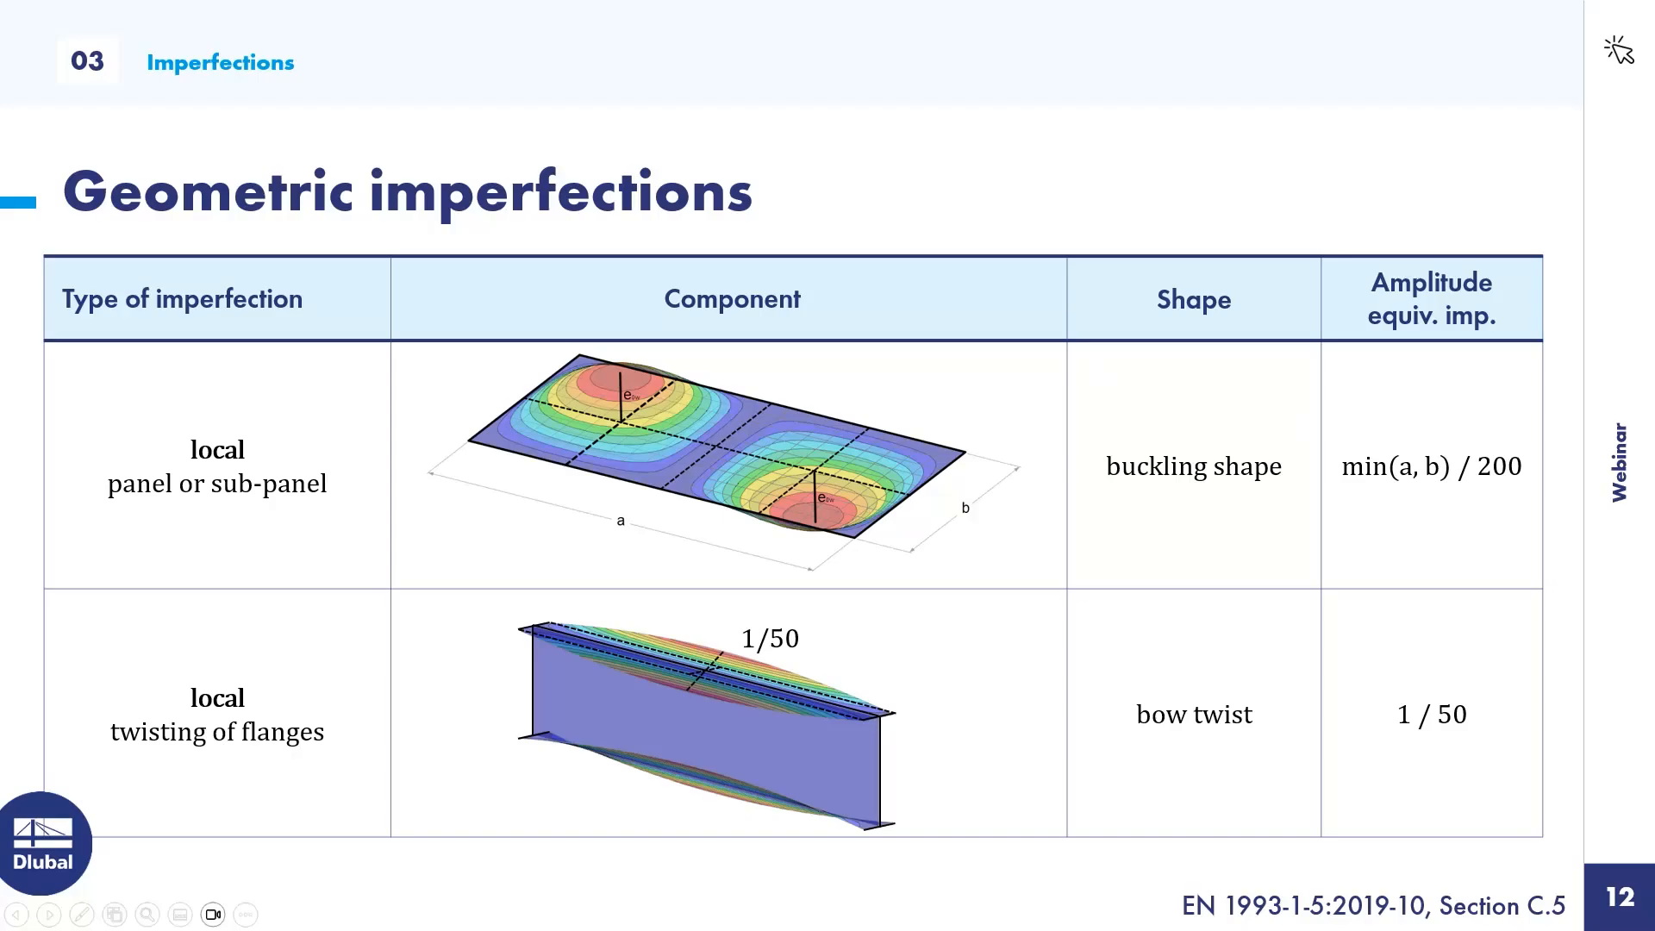
{"action": "key", "text": "alt+Tab"}
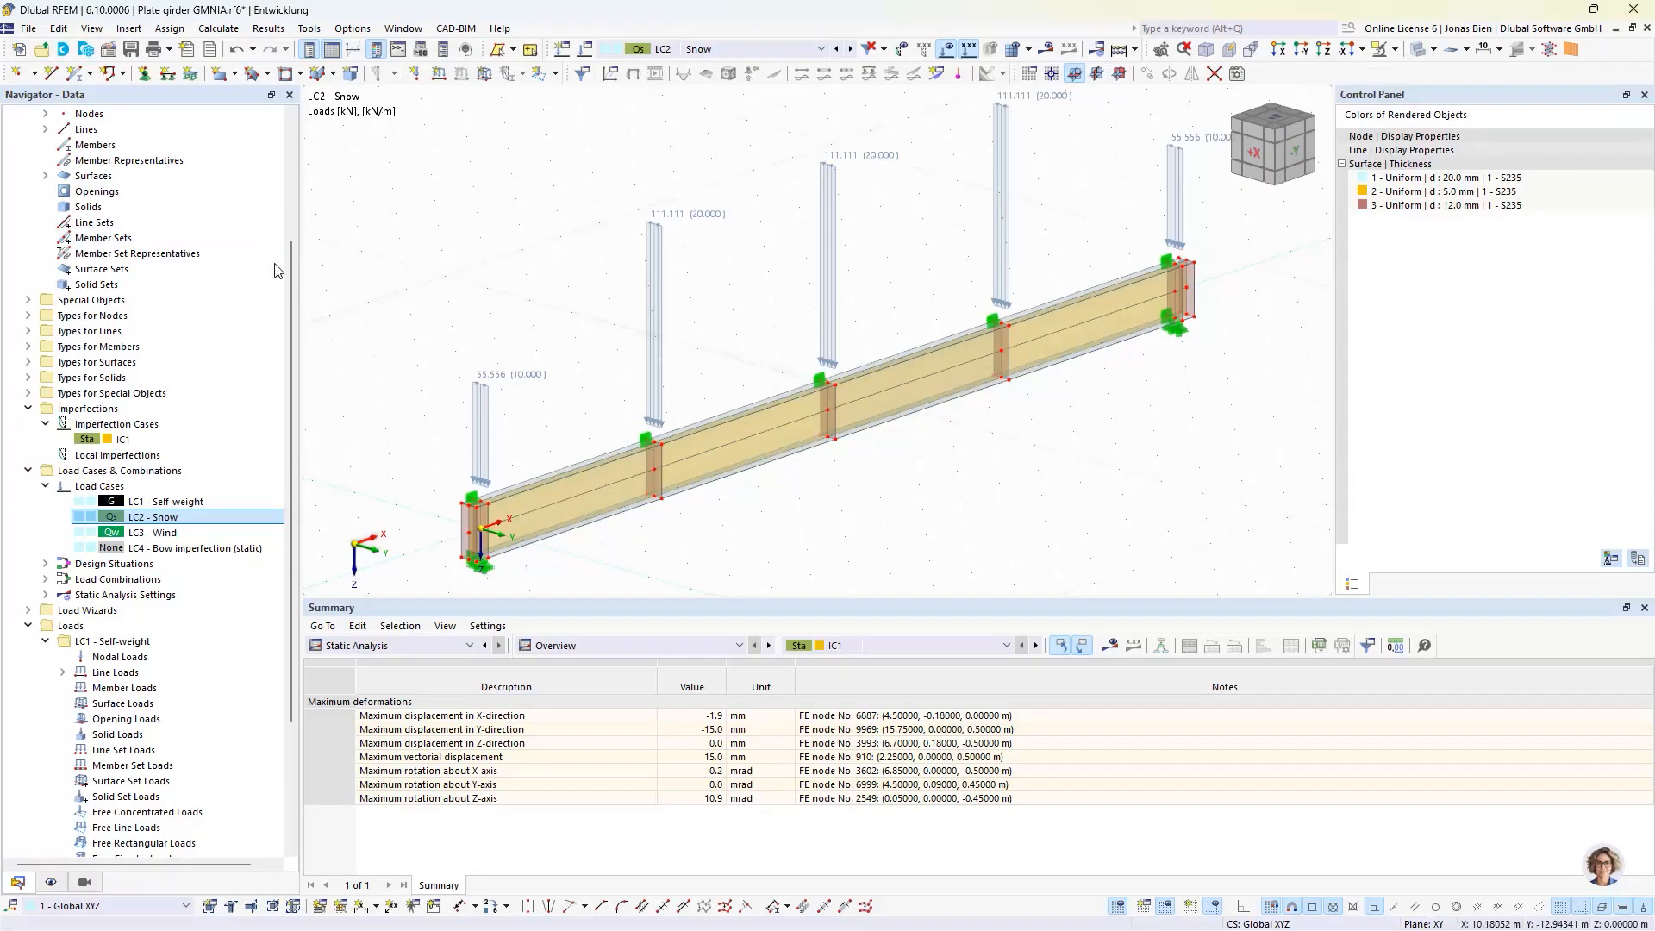
Step: Activate the Structure Stability add-on in the base data of the Plate girder GMNIA model
{"action": "scroll", "coordinate": [250, 293], "scroll_direction": "up", "scroll_amount": 4}
{"action": "right_click", "coordinate": [152, 160]}
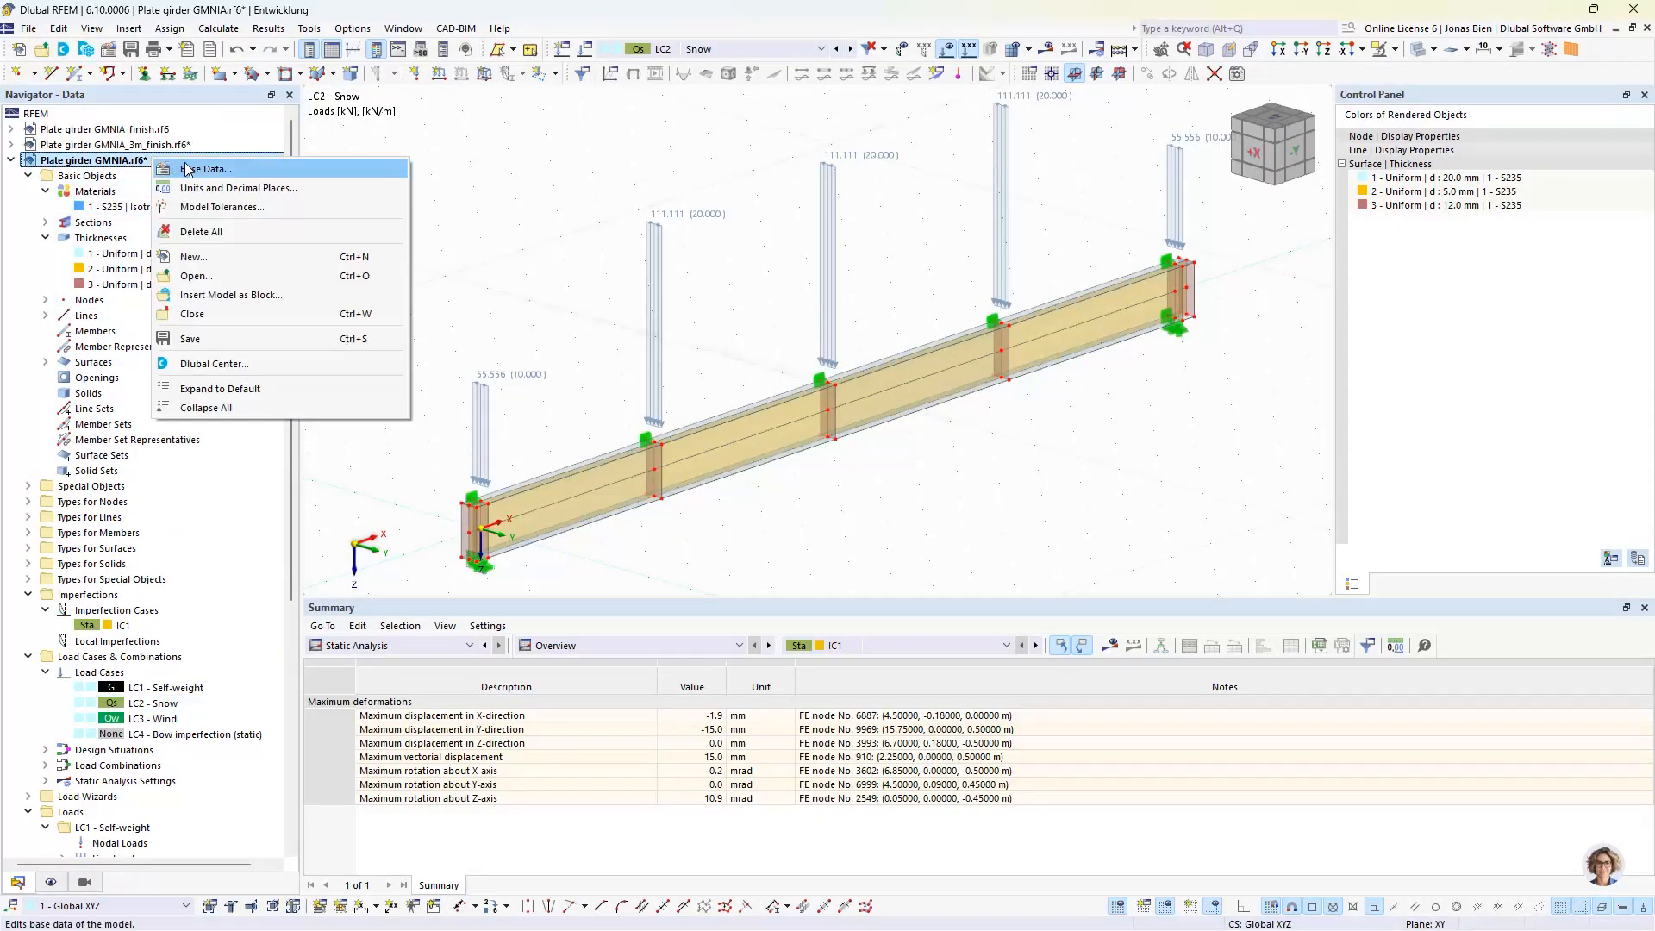
{"action": "left_click", "coordinate": [187, 169]}
{"action": "left_click", "coordinate": [442, 109]}
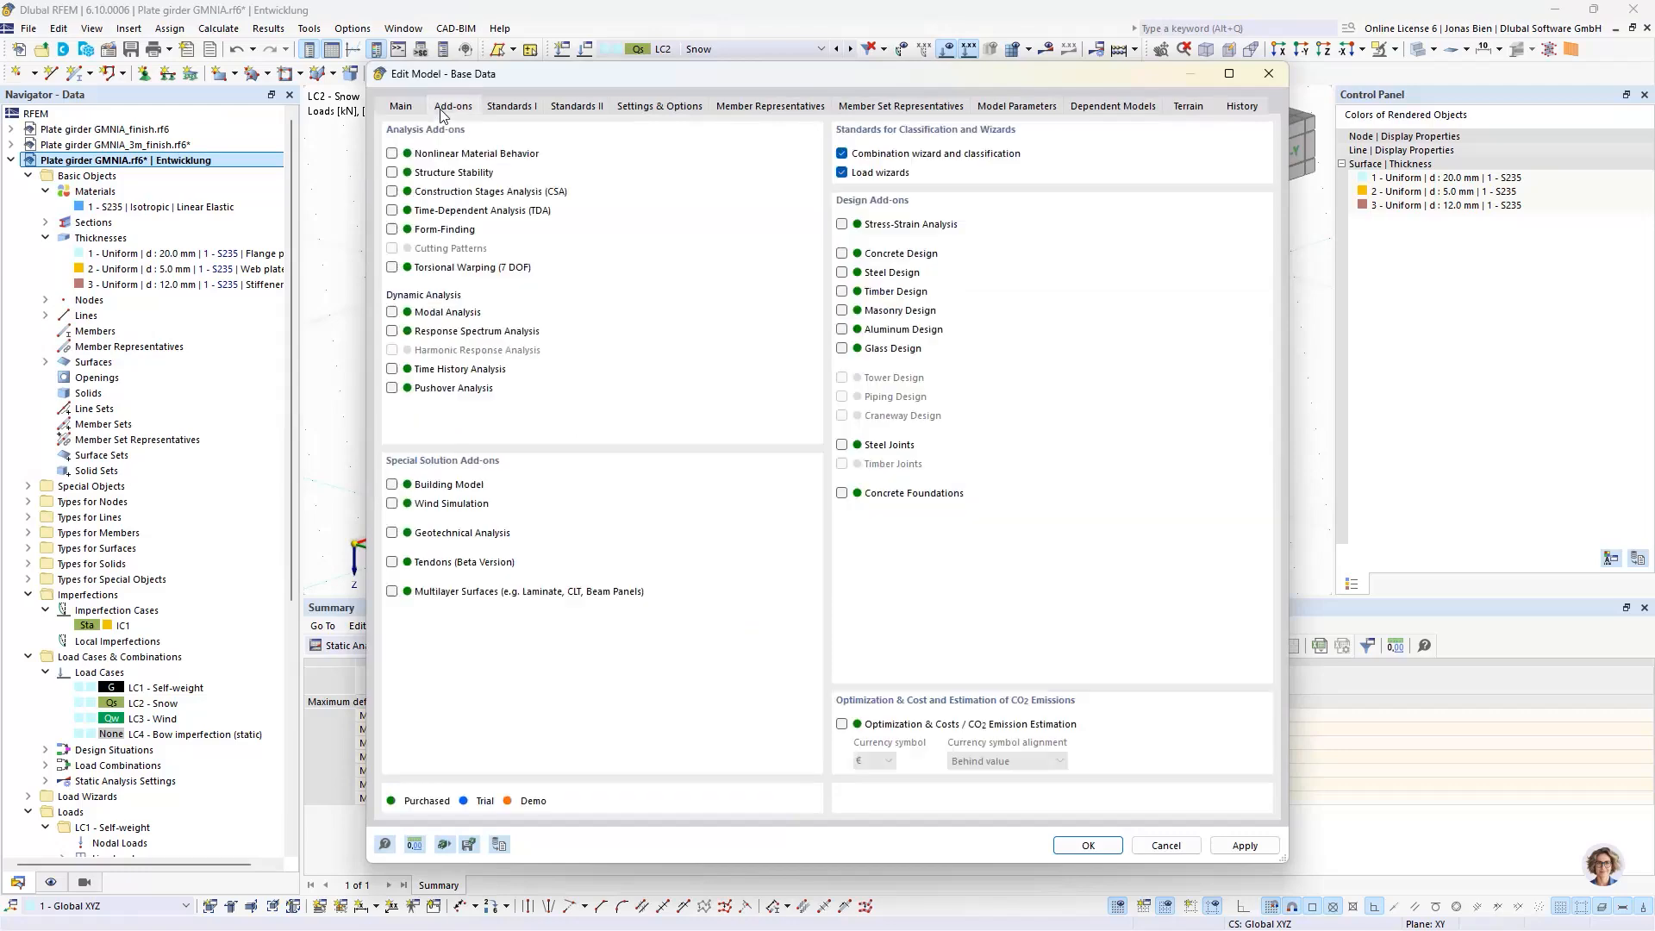
{"action": "left_click", "coordinate": [437, 175]}
{"action": "left_click", "coordinate": [1095, 850]}
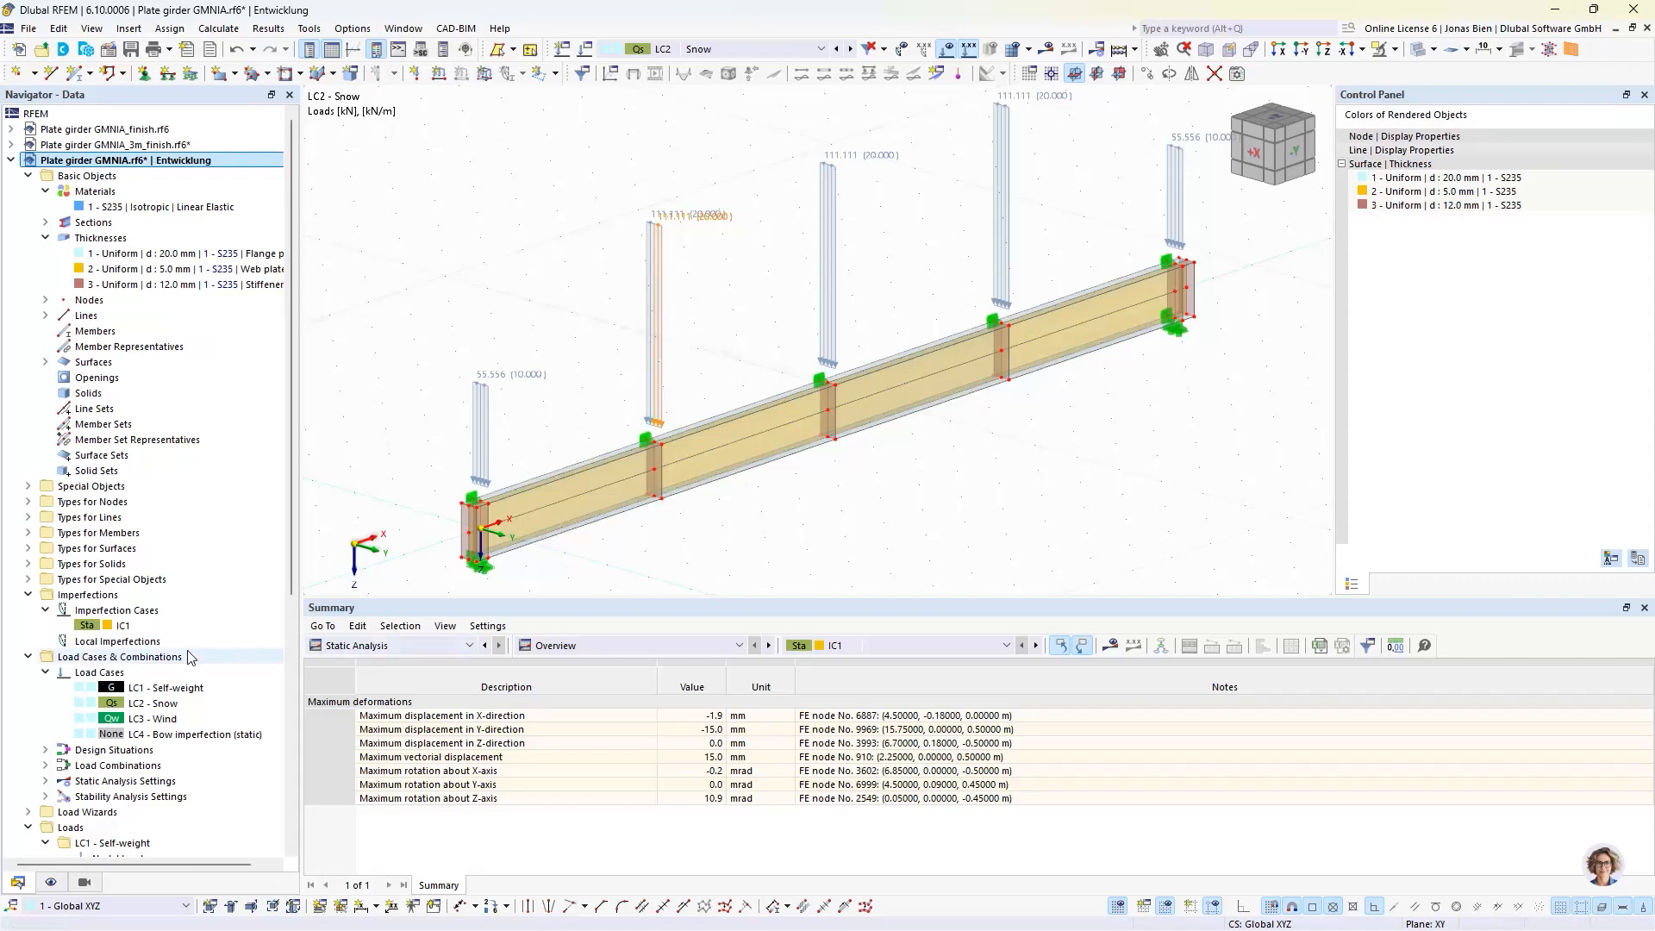
Step: Enable the critical load calculation for load combination CO3 and set its stability analysis to the 20 lowest eigenvalues
{"action": "left_click", "coordinate": [46, 766]}
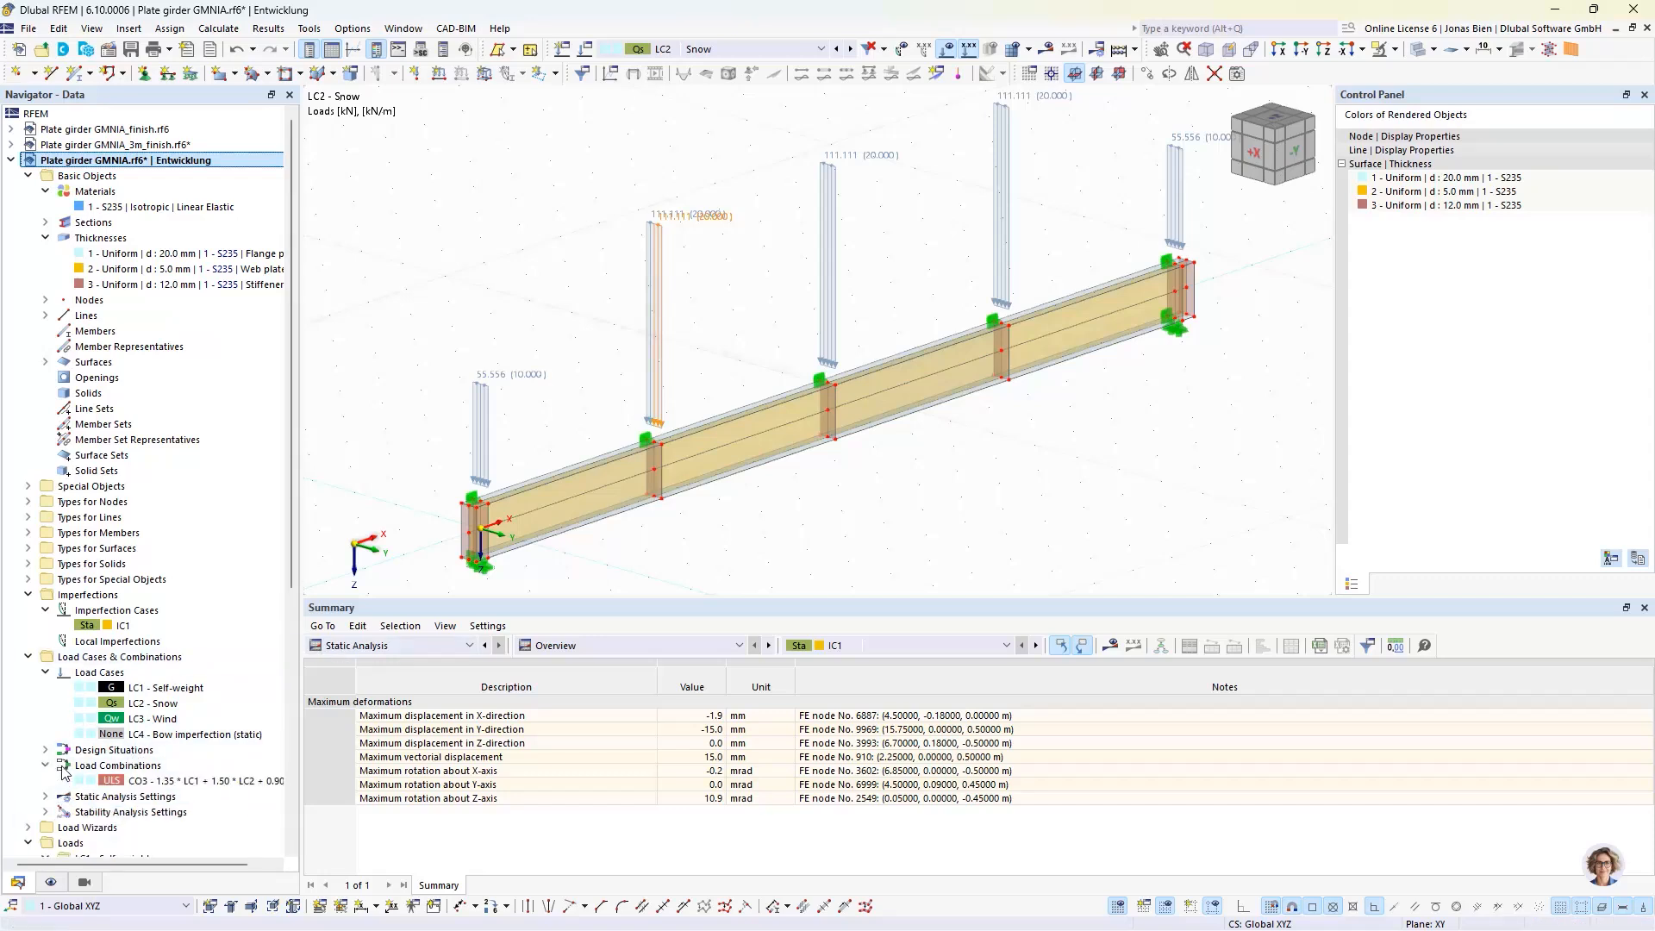
{"action": "double_click", "coordinate": [131, 782]}
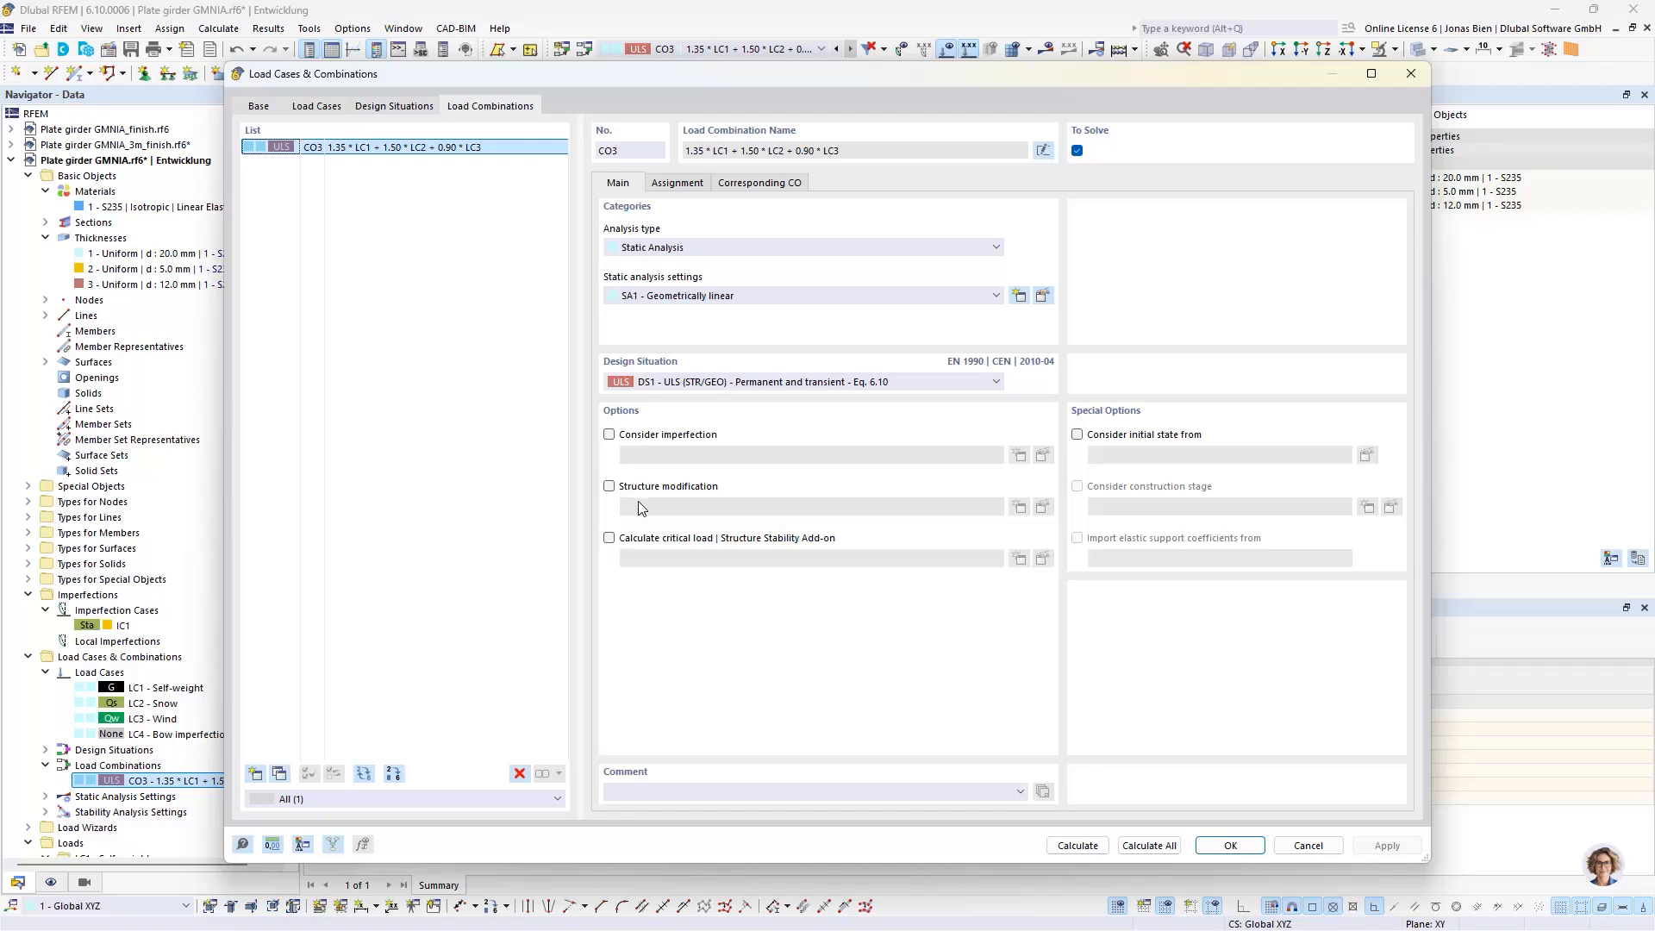
{"action": "left_click", "coordinate": [647, 538]}
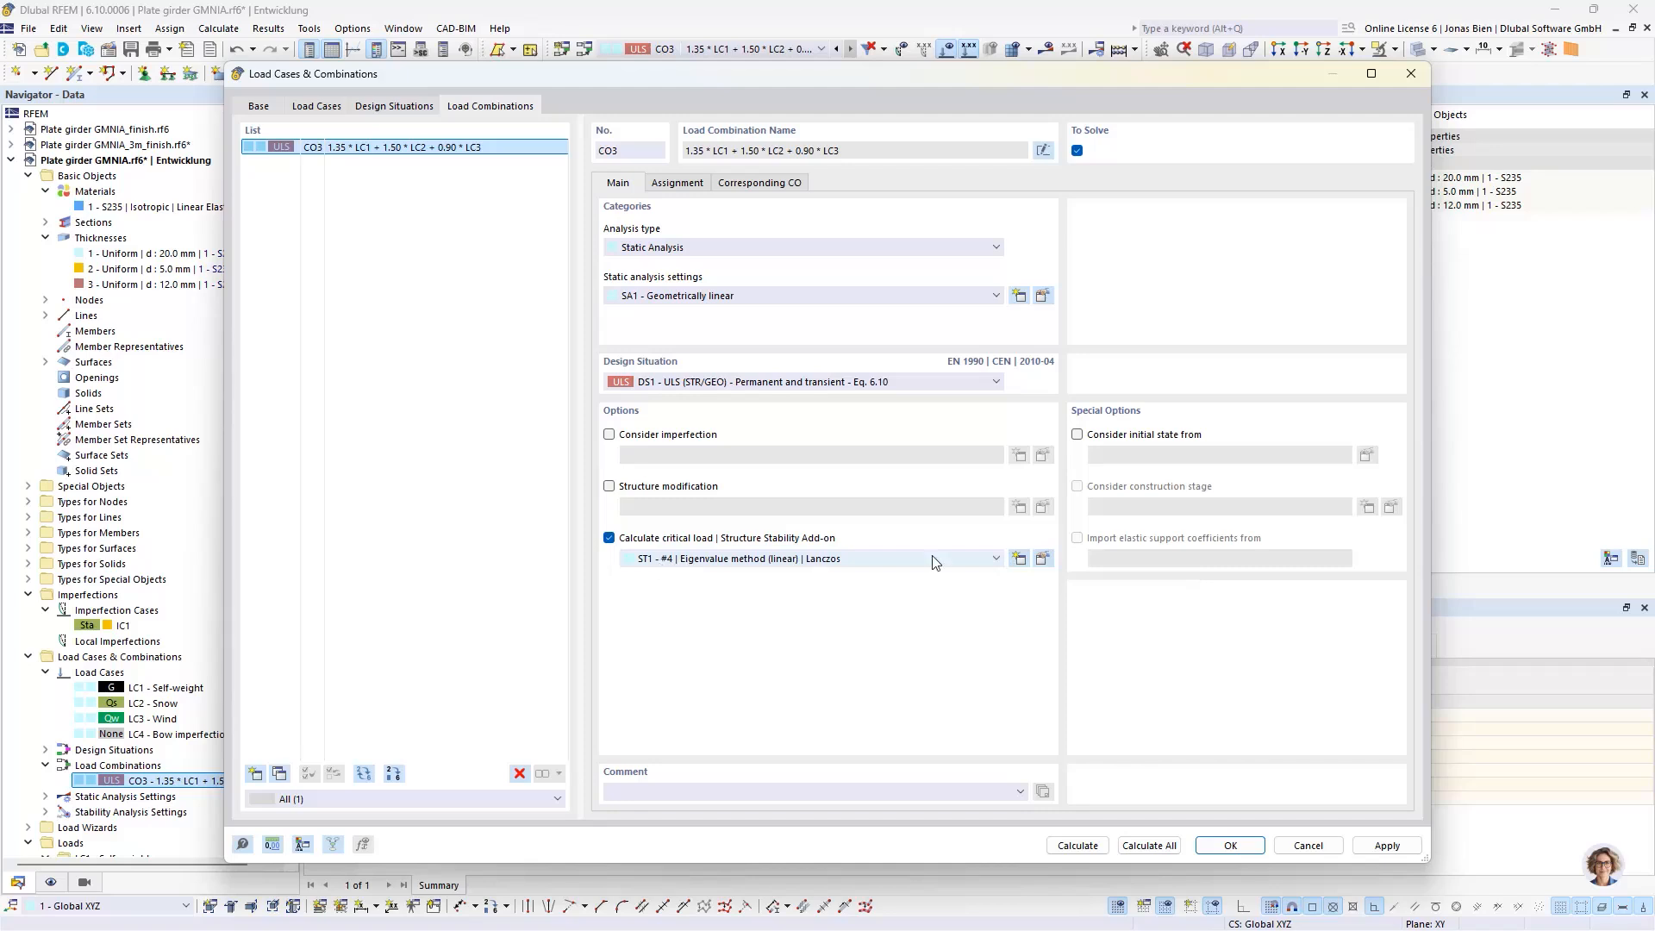
{"action": "left_click", "coordinate": [1043, 559]}
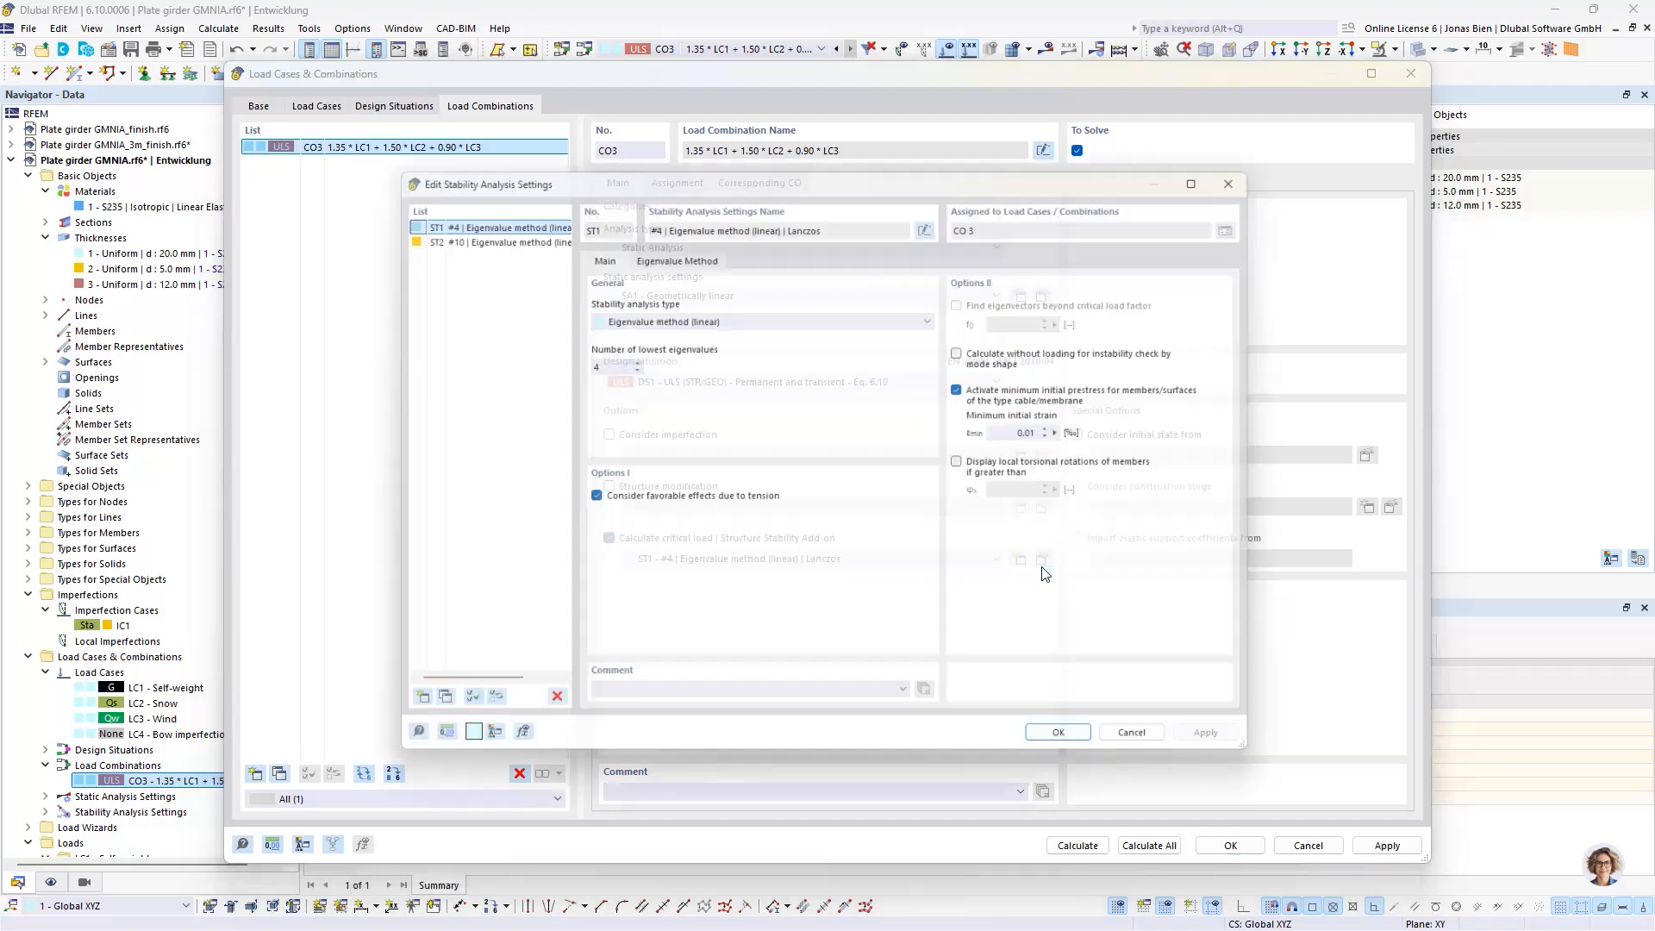
{"action": "double_click", "coordinate": [595, 363]}
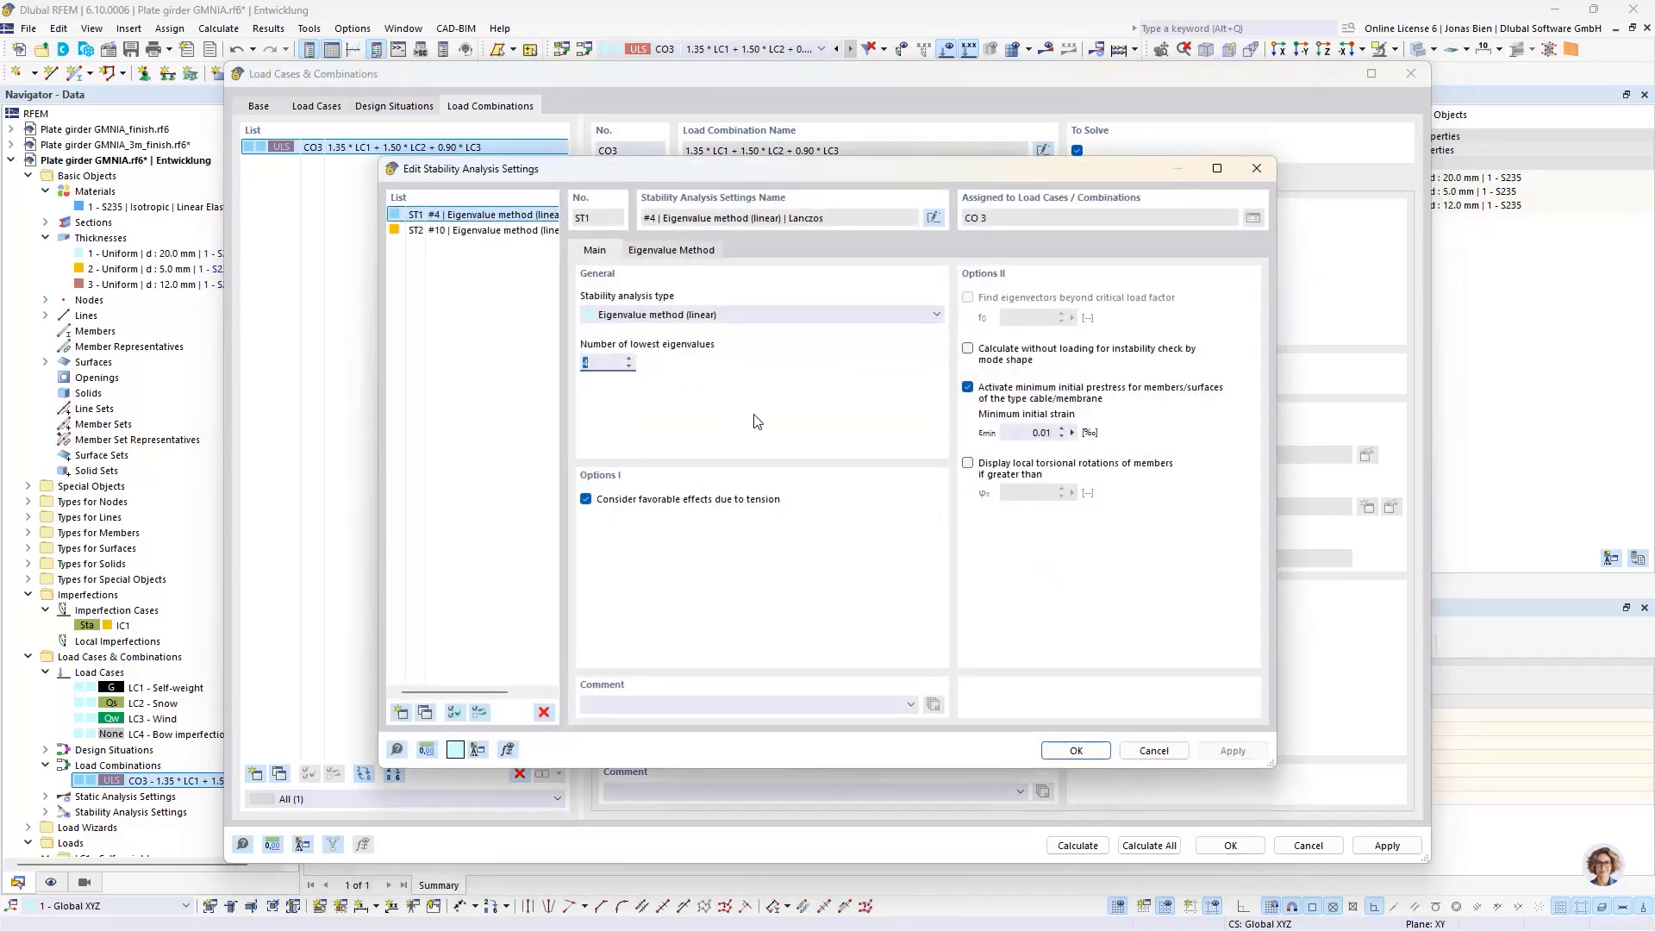
{"action": "type", "text": "20"}
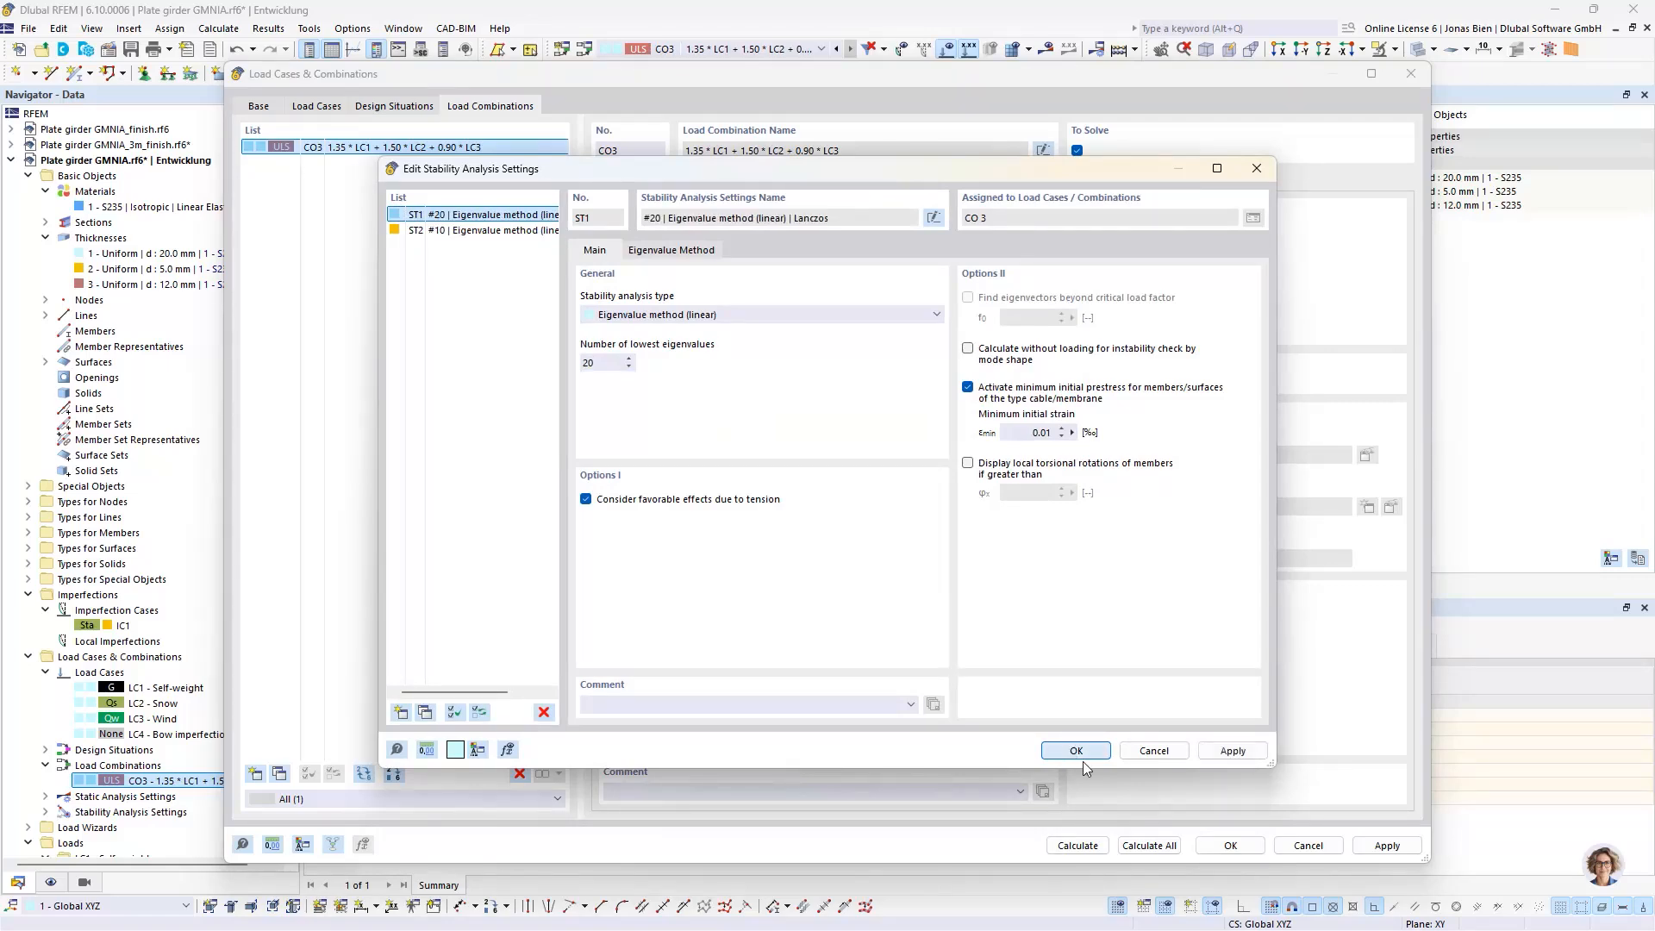
{"action": "left_click", "coordinate": [1073, 751]}
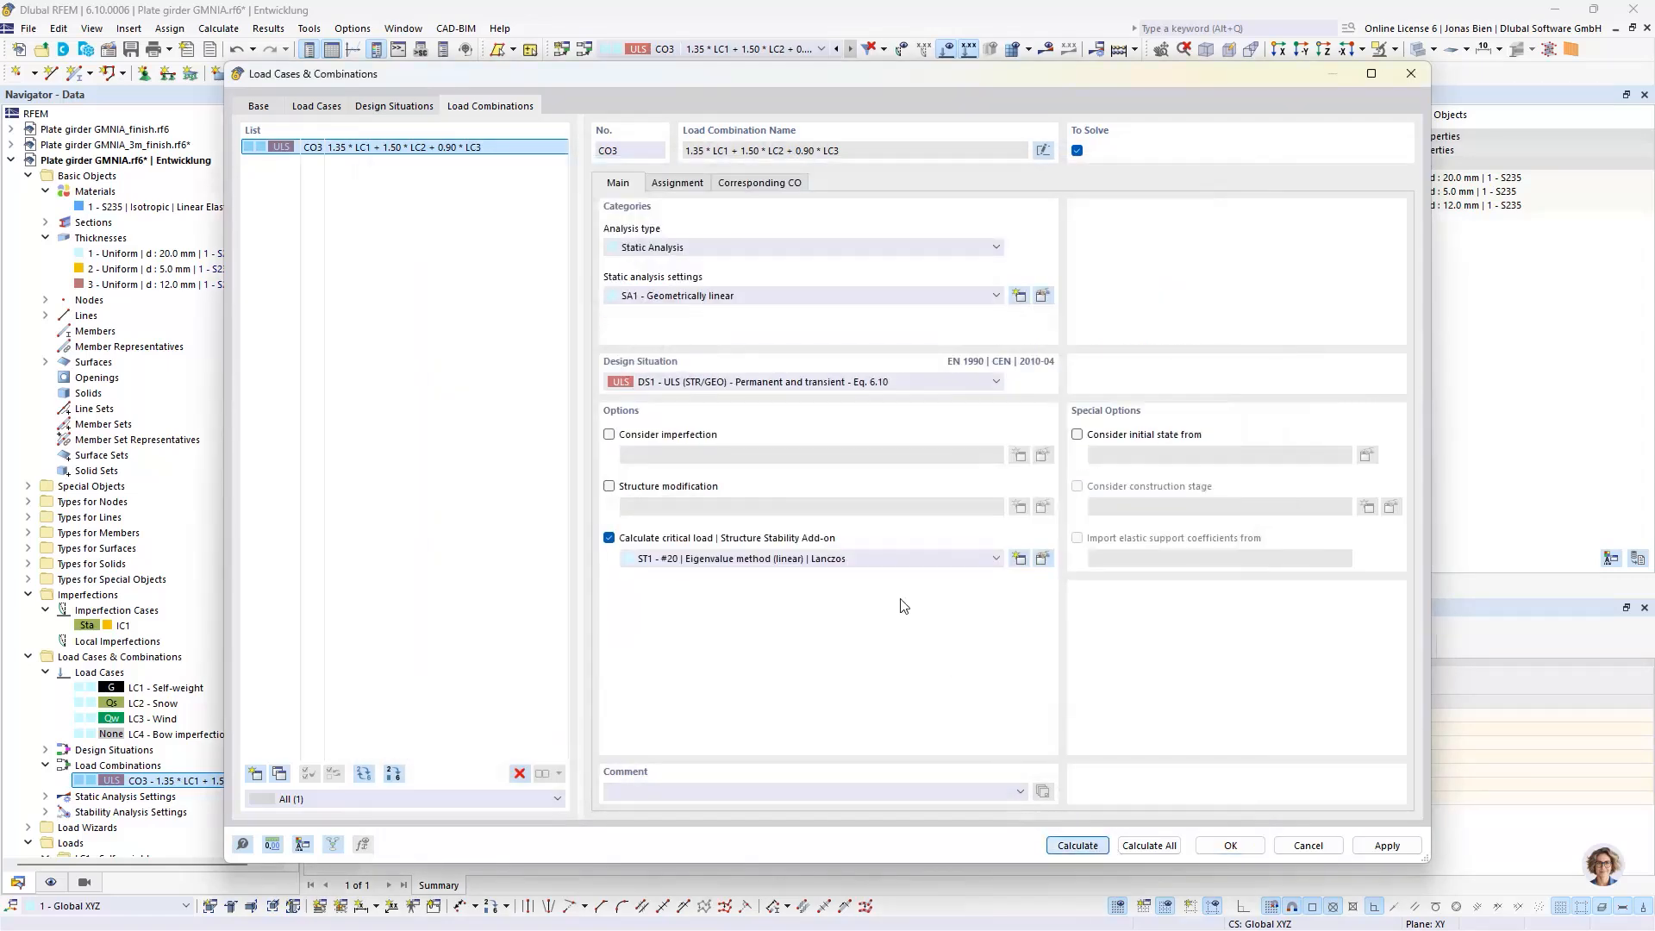
Step: Calculate load combination CO3 and display its stability analysis results with the critical load factors
{"action": "left_click", "coordinate": [1100, 849]}
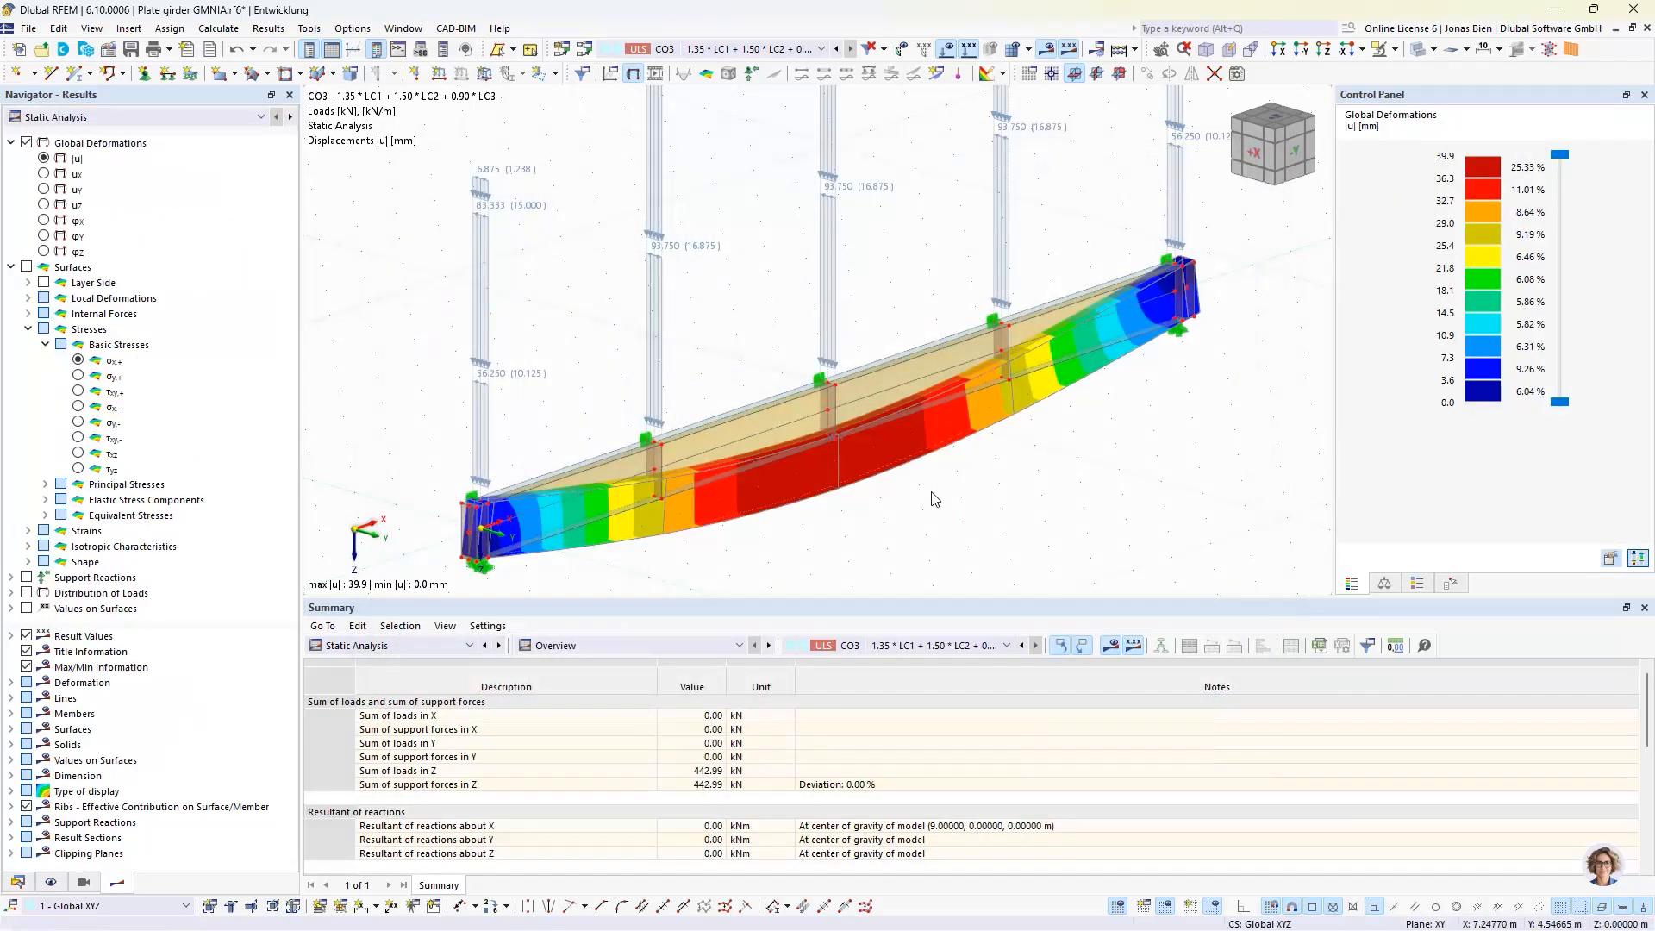
{"action": "left_click", "coordinate": [388, 646]}
{"action": "left_click", "coordinate": [358, 770]}
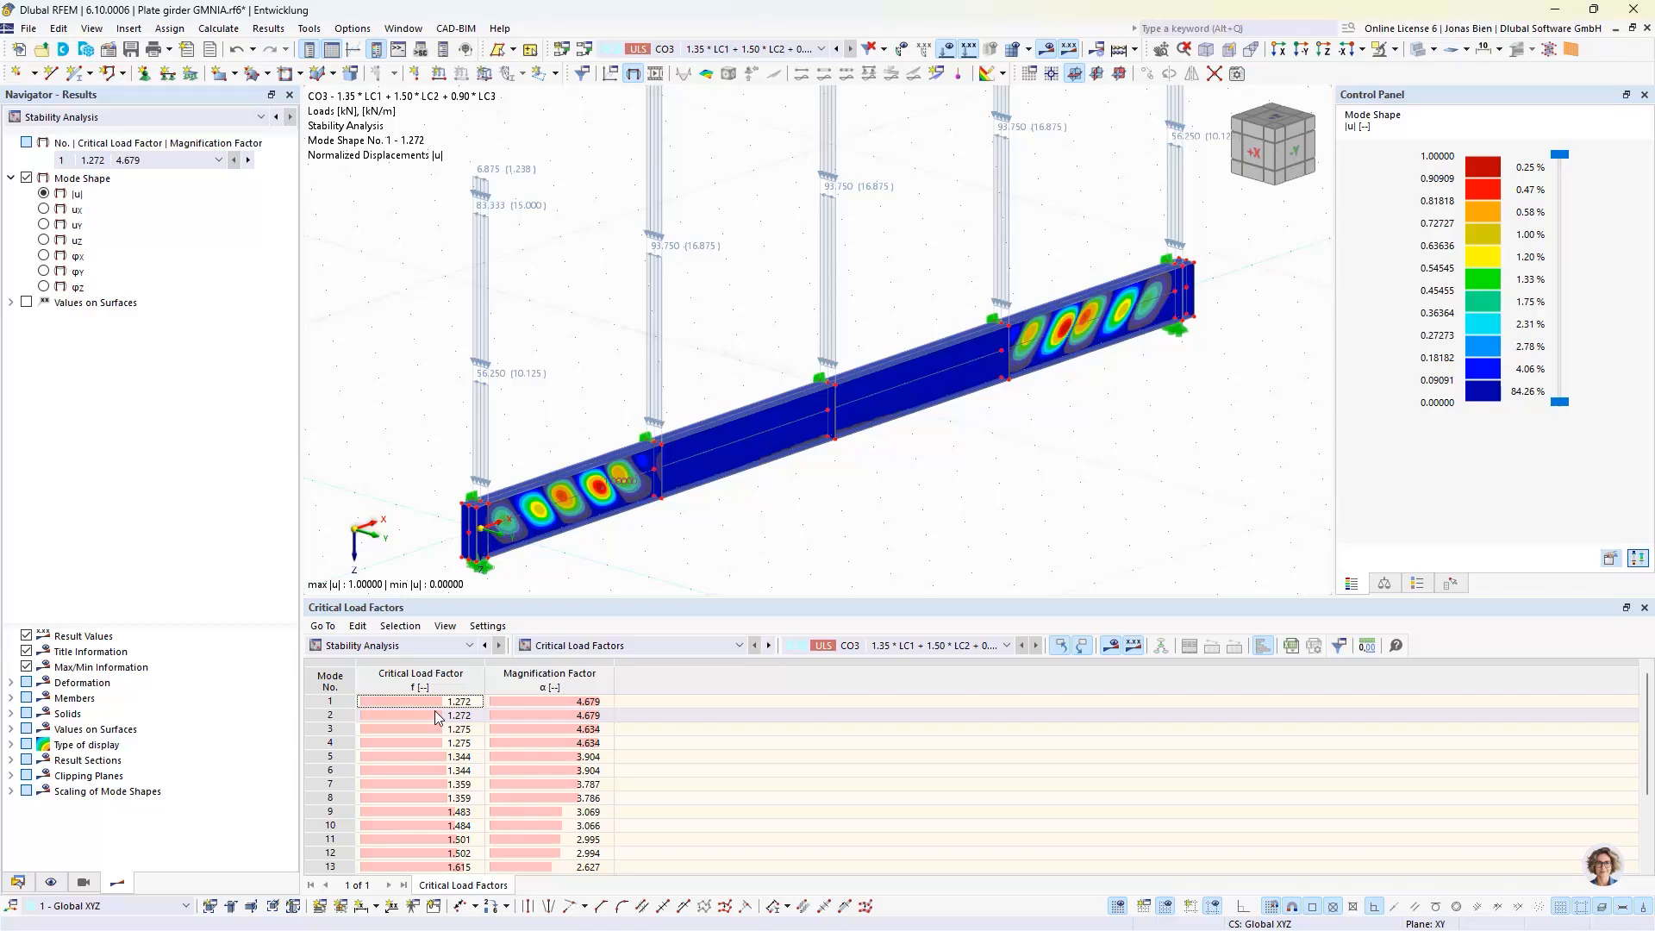
Step: Examine the buckling mode shapes of CO3 on the girder one after another, from mode 1 to mode 13
{"action": "left_click", "coordinate": [445, 705]}
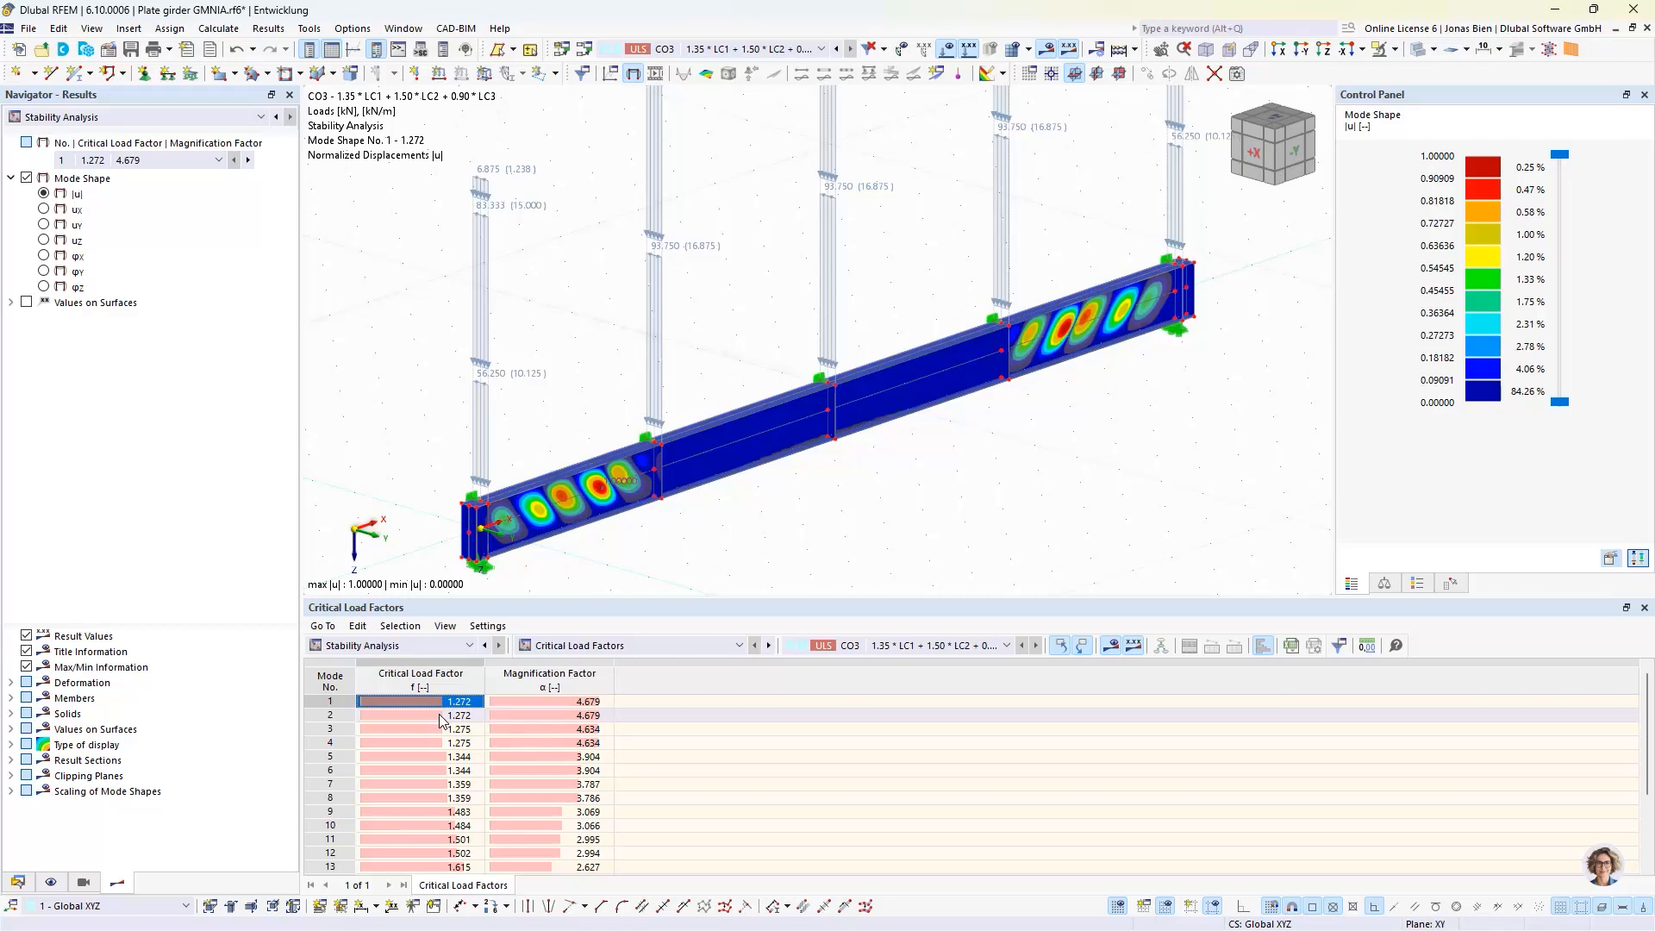
{"action": "left_click", "coordinate": [440, 716]}
{"action": "left_click", "coordinate": [437, 729]}
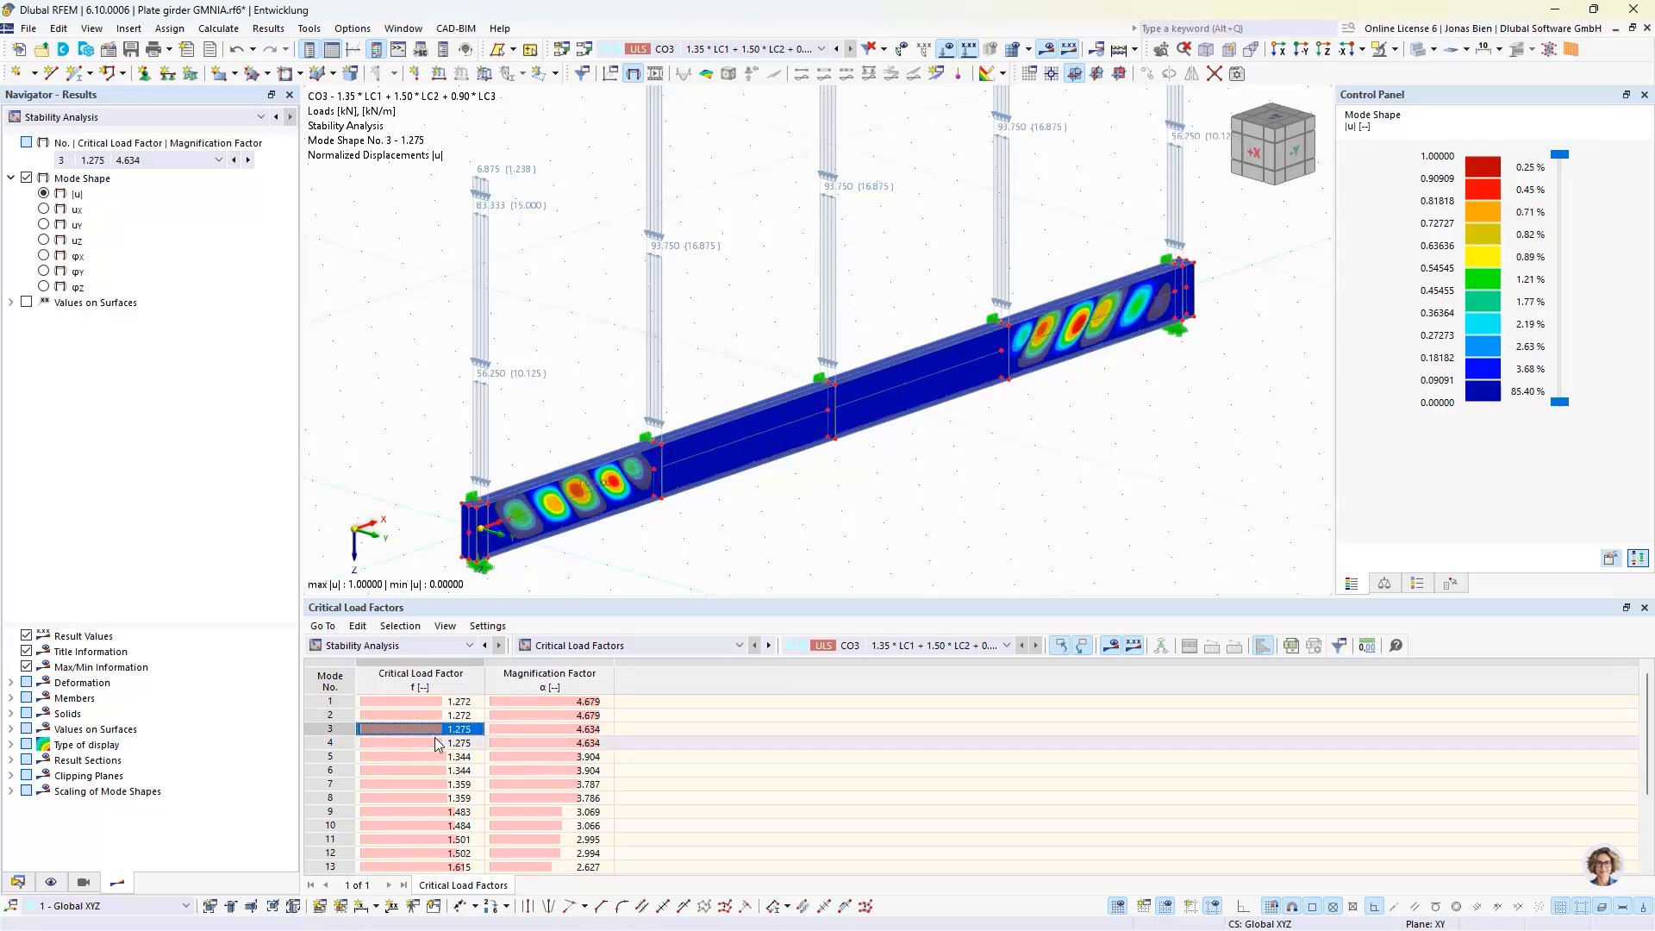
{"action": "left_click", "coordinate": [435, 738]}
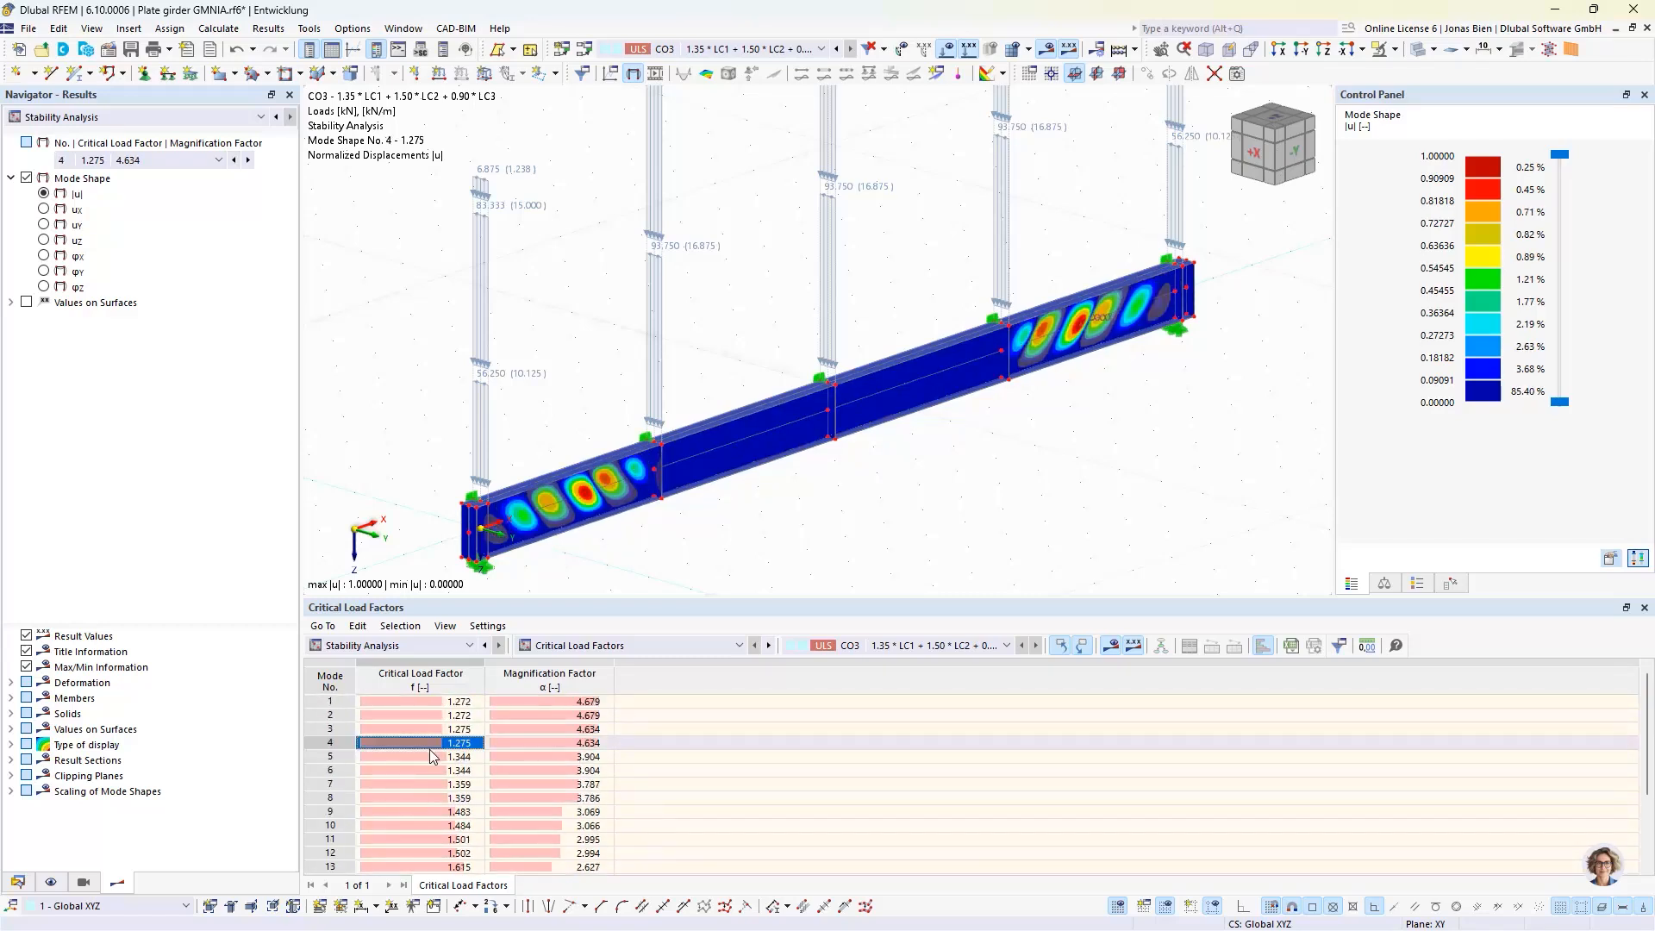
{"action": "left_click", "coordinate": [427, 756]}
{"action": "left_click", "coordinate": [426, 767]}
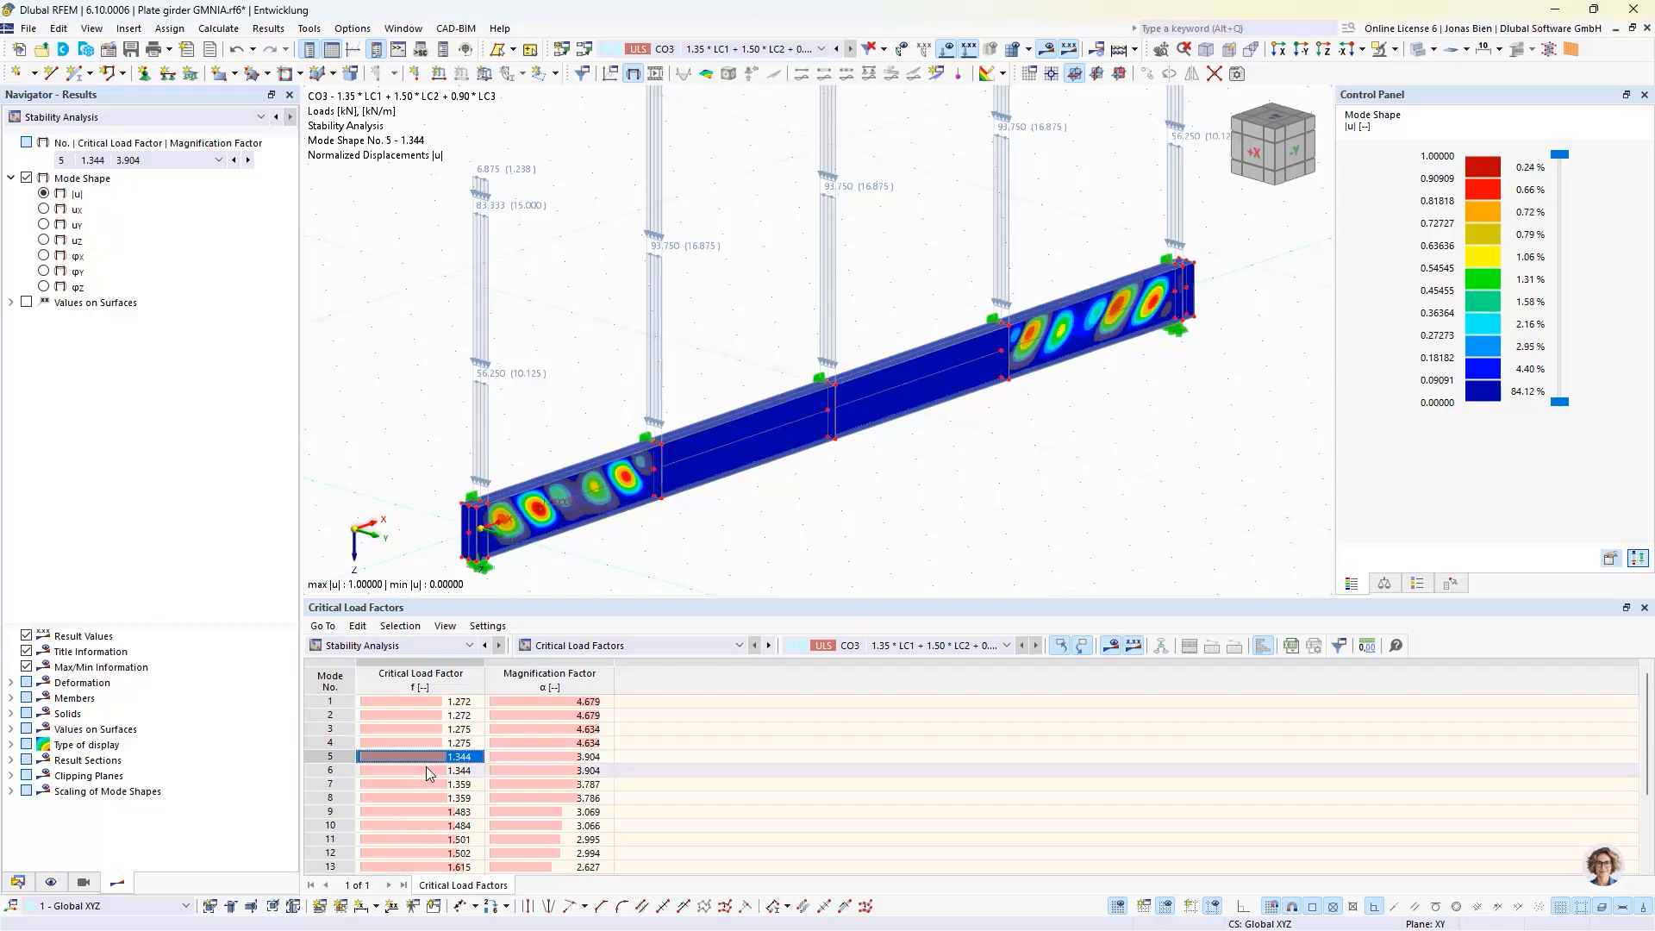
{"action": "left_click", "coordinate": [426, 781]}
{"action": "left_click", "coordinate": [425, 795]}
{"action": "left_click", "coordinate": [423, 810]}
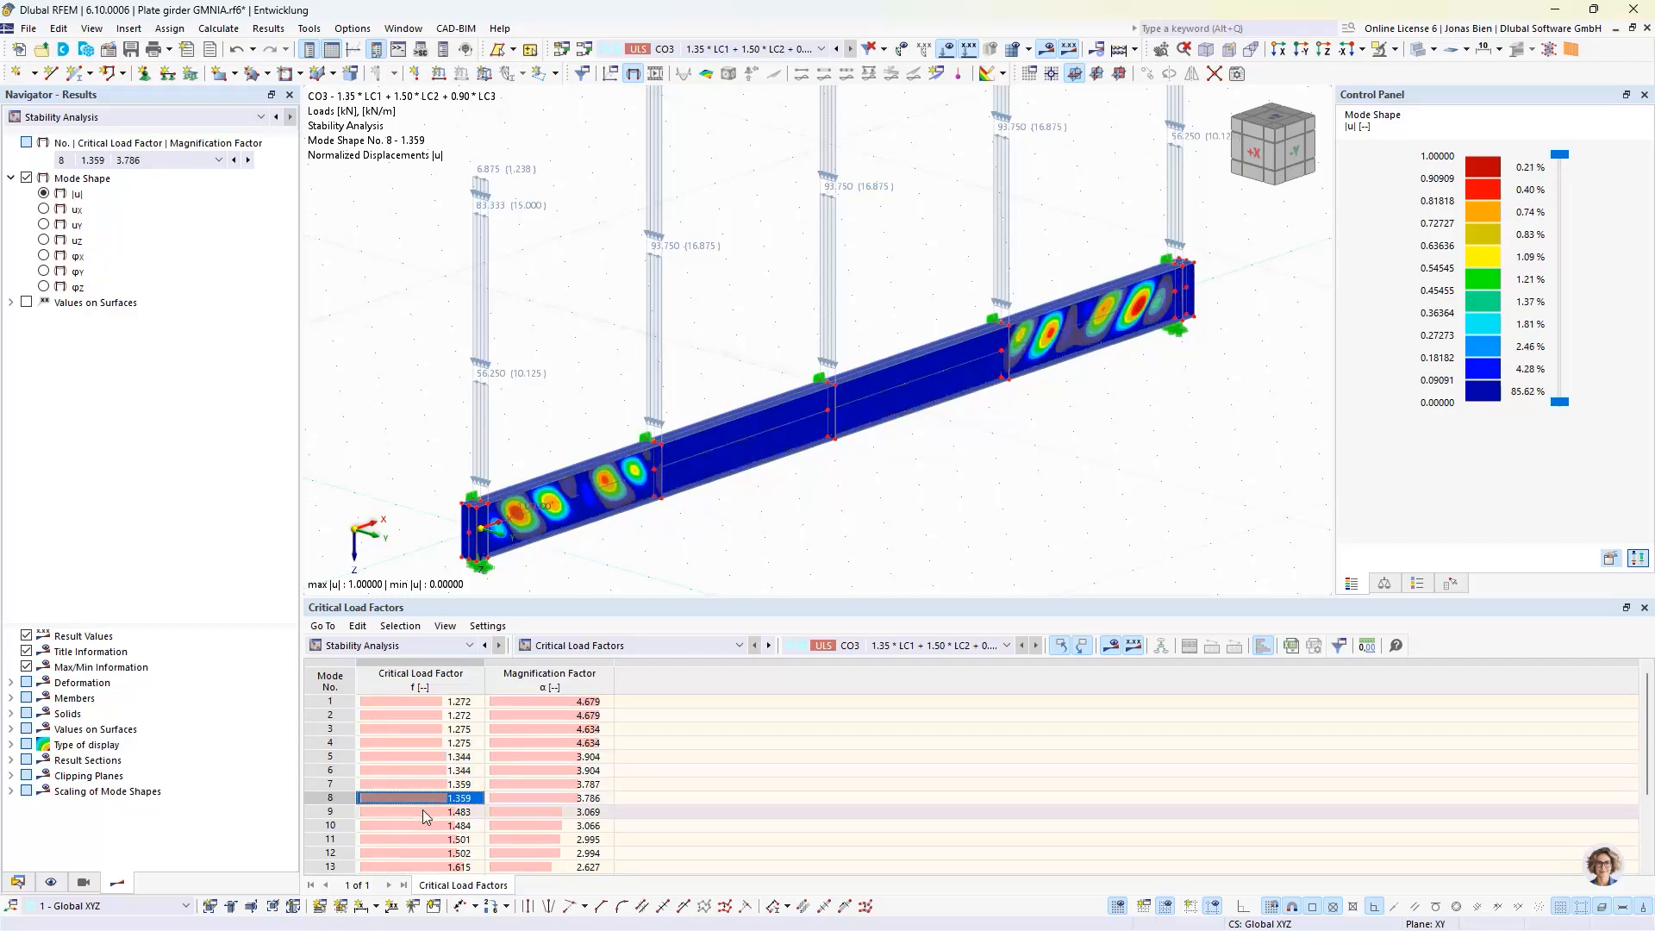
{"action": "left_click", "coordinate": [423, 822]}
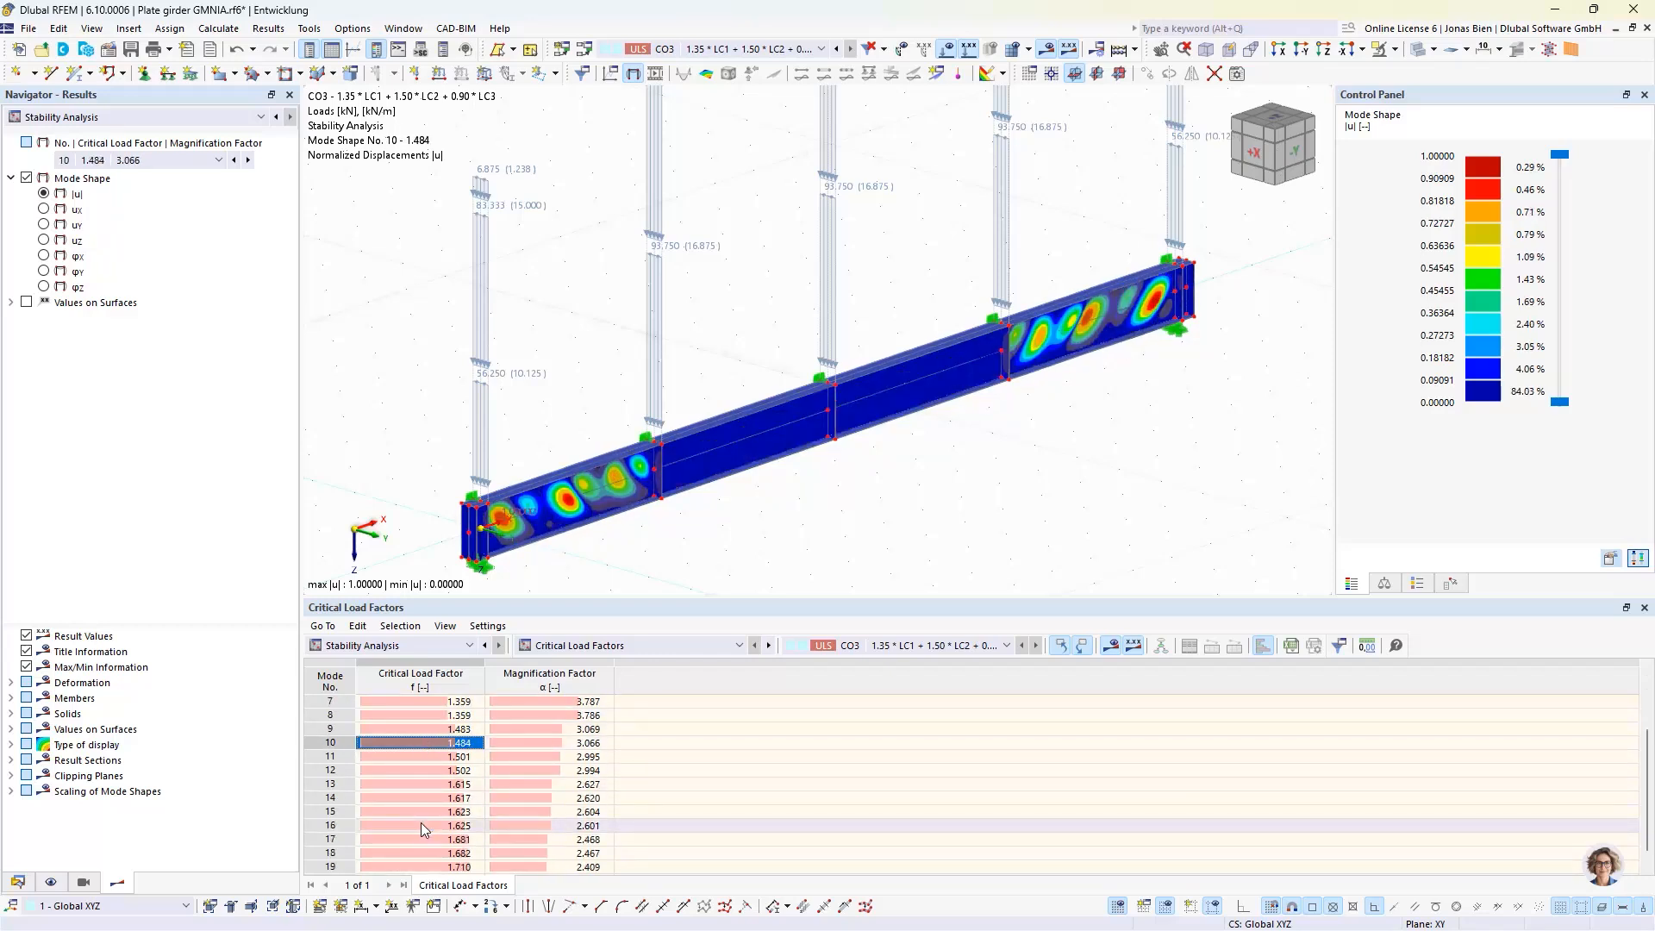
{"action": "scroll", "coordinate": [420, 822], "scroll_direction": "down", "scroll_amount": 2}
{"action": "left_click", "coordinate": [439, 761]}
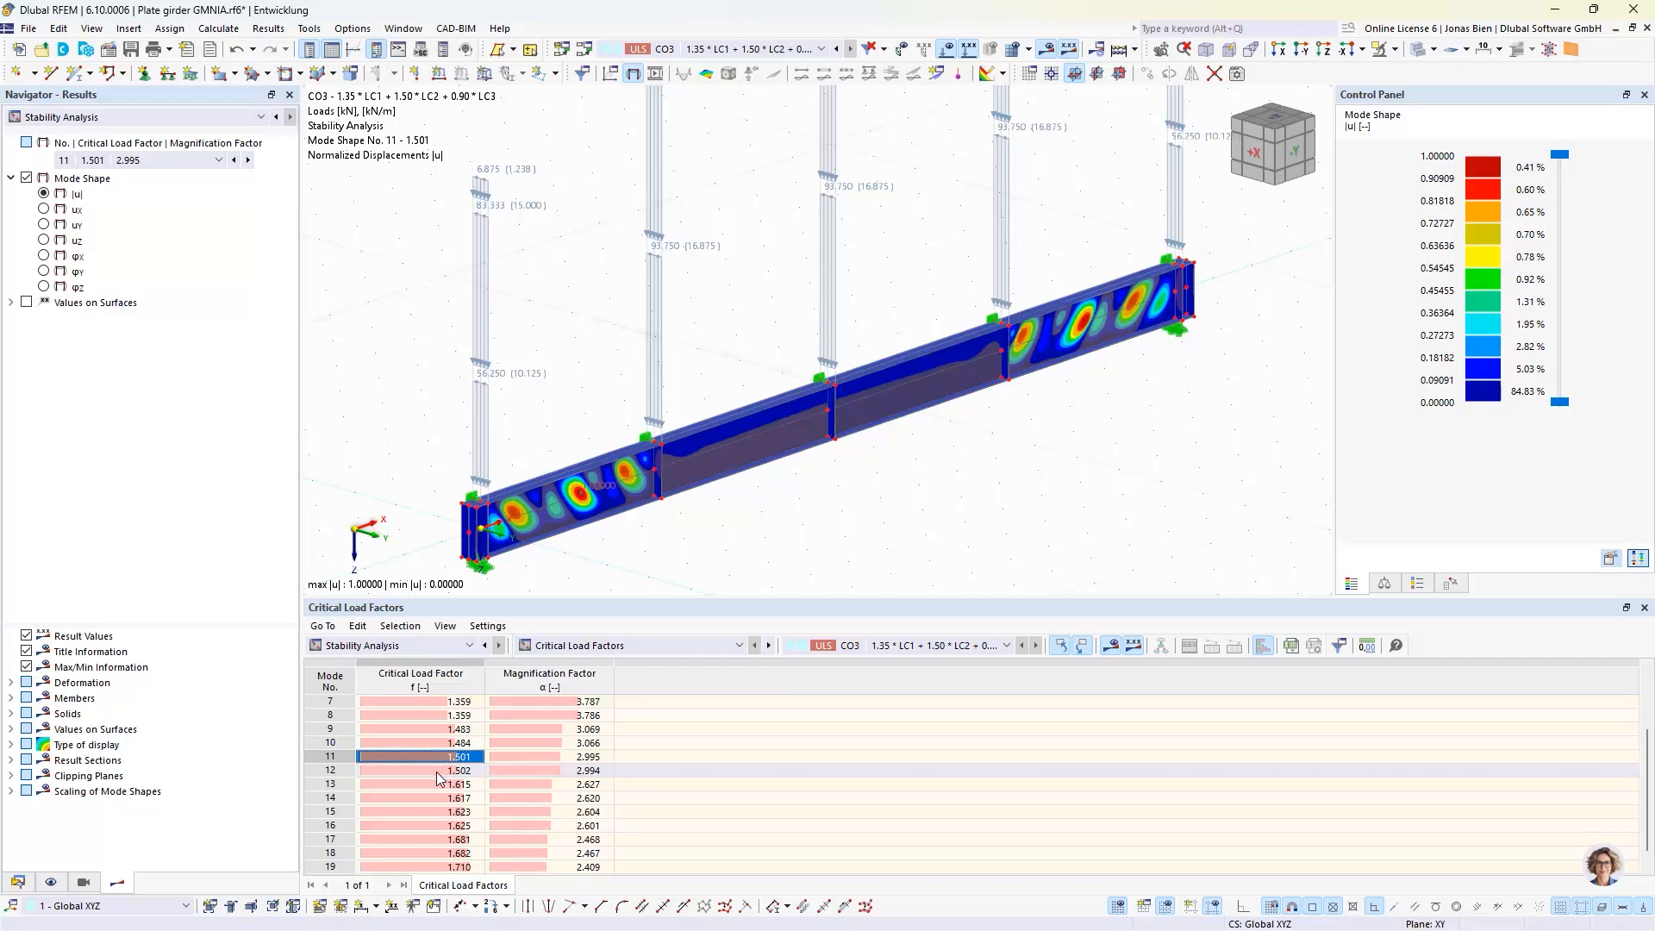
{"action": "left_click", "coordinate": [439, 774]}
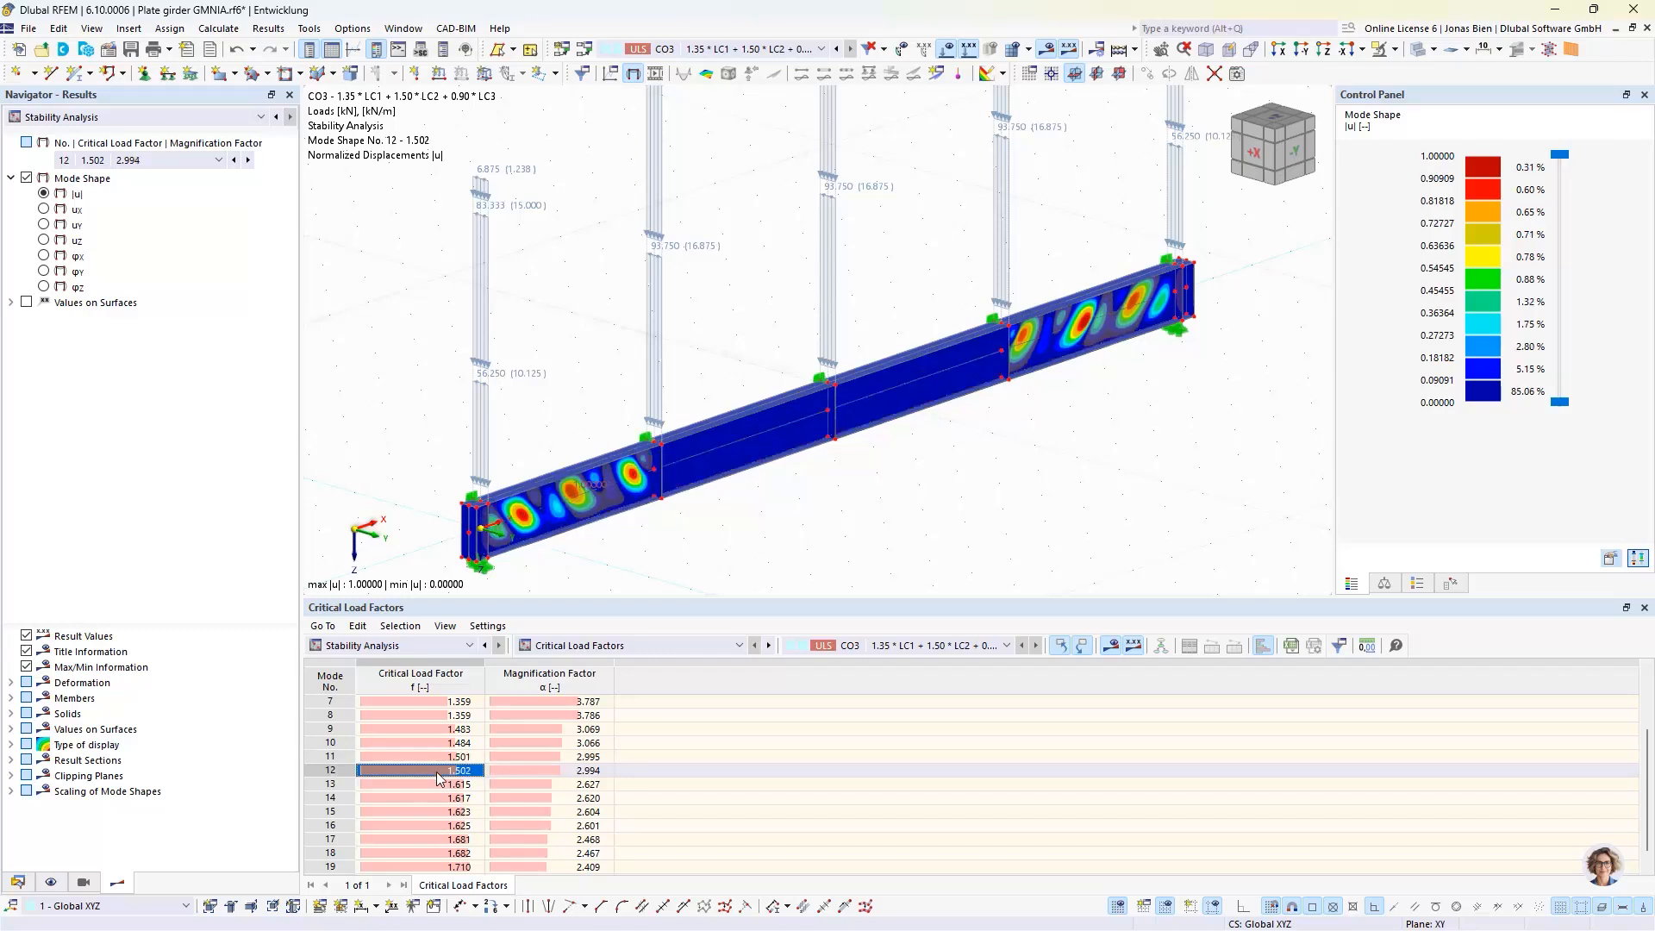
{"action": "left_click", "coordinate": [433, 785]}
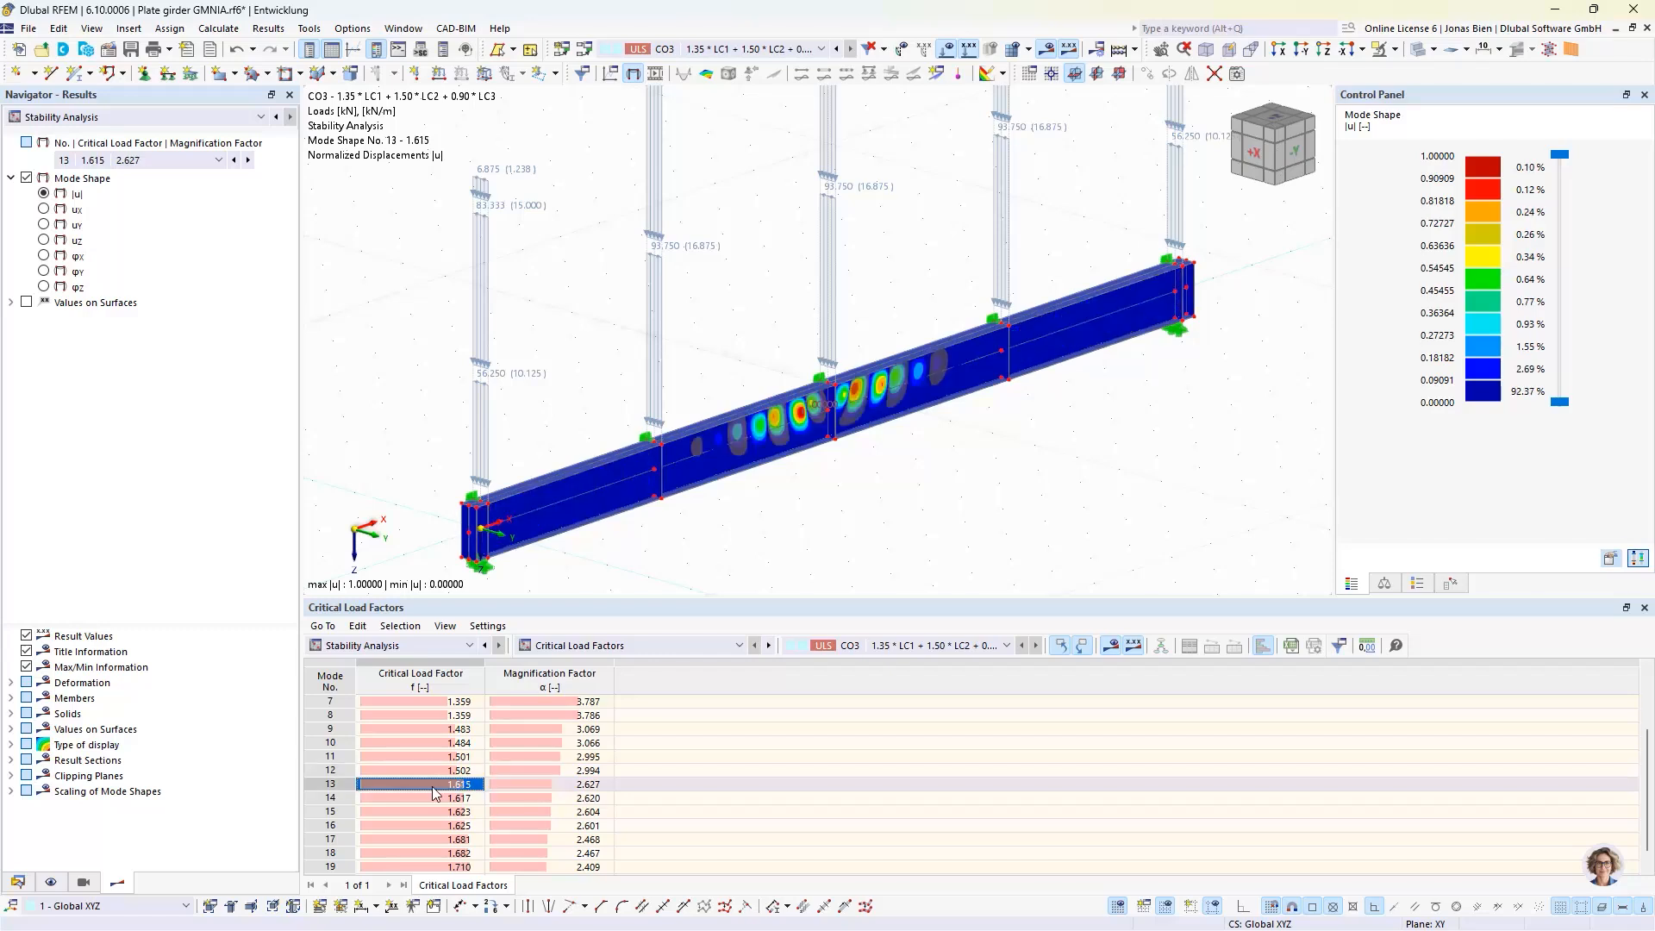
Step: Compare mode shapes 12 and 13 on the web panels, then display mode shape 1 again
{"action": "scroll", "coordinate": [435, 777], "scroll_direction": "up", "scroll_amount": 2}
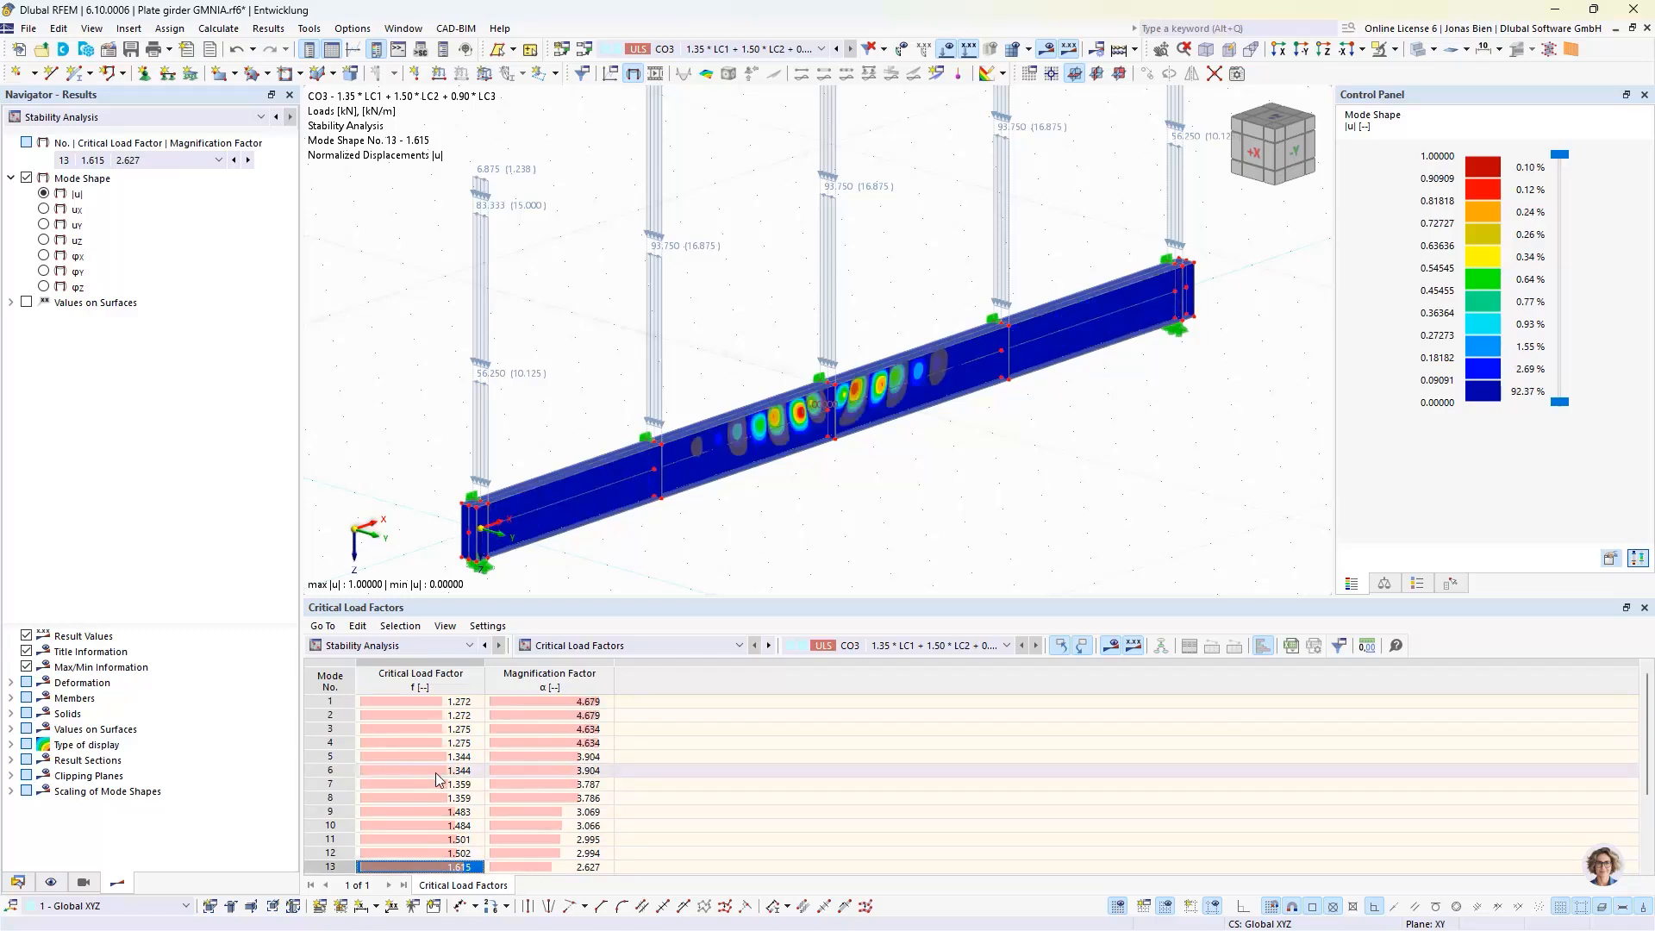
{"action": "left_click", "coordinate": [407, 851]}
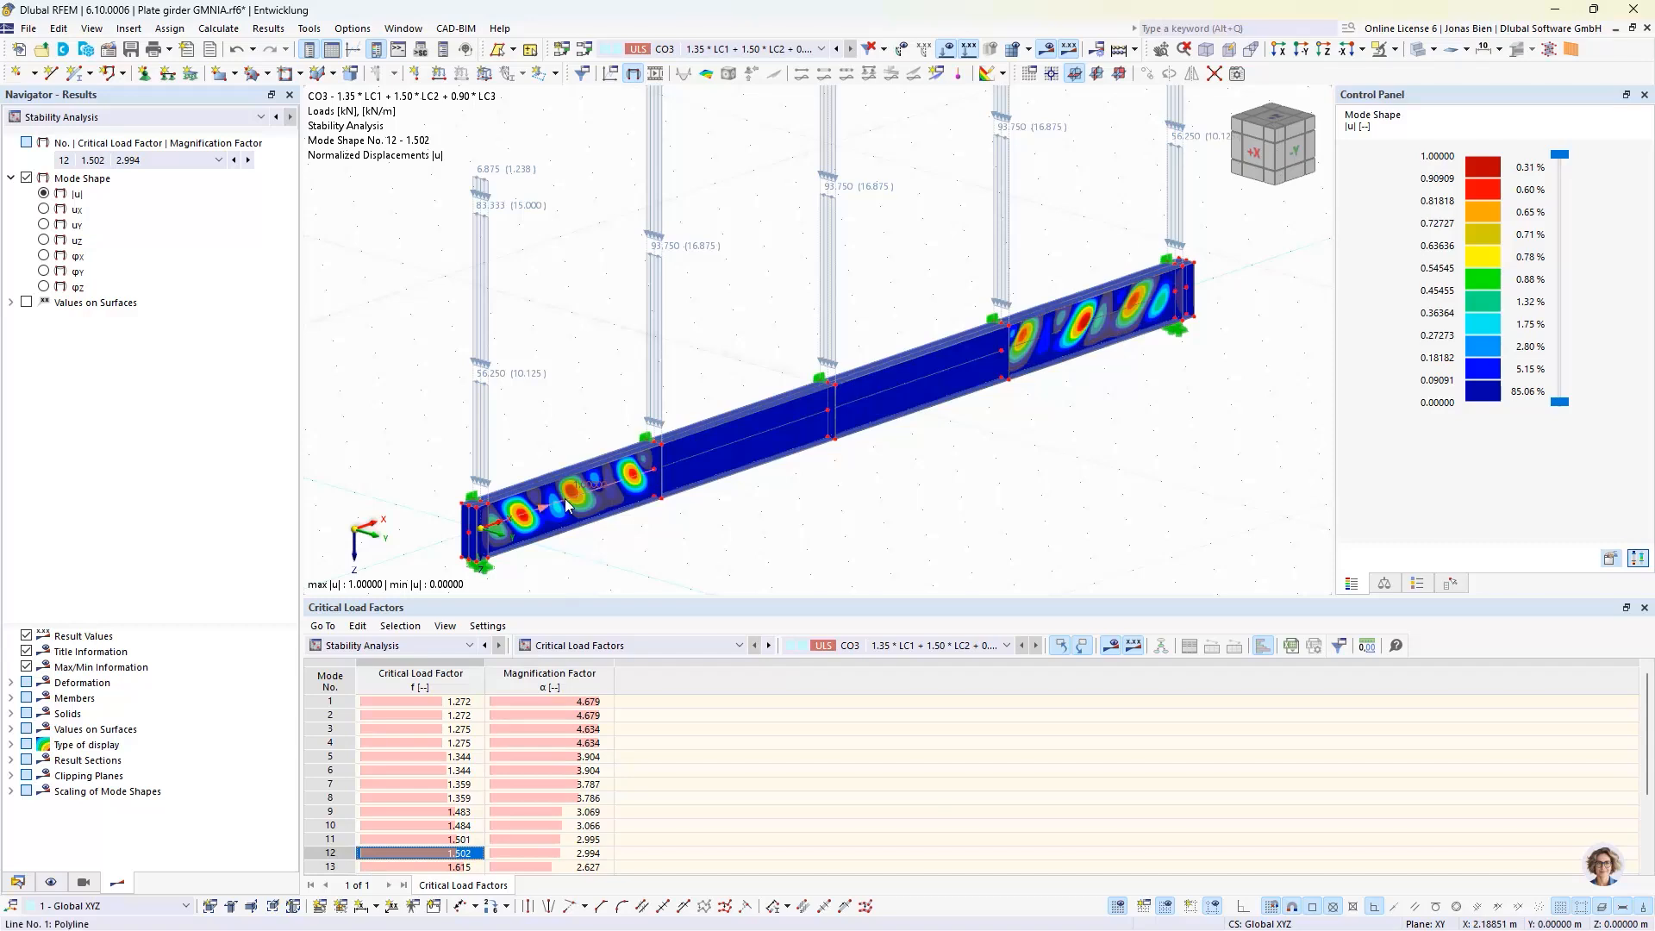
{"action": "mouse_move", "coordinate": [568, 516]}
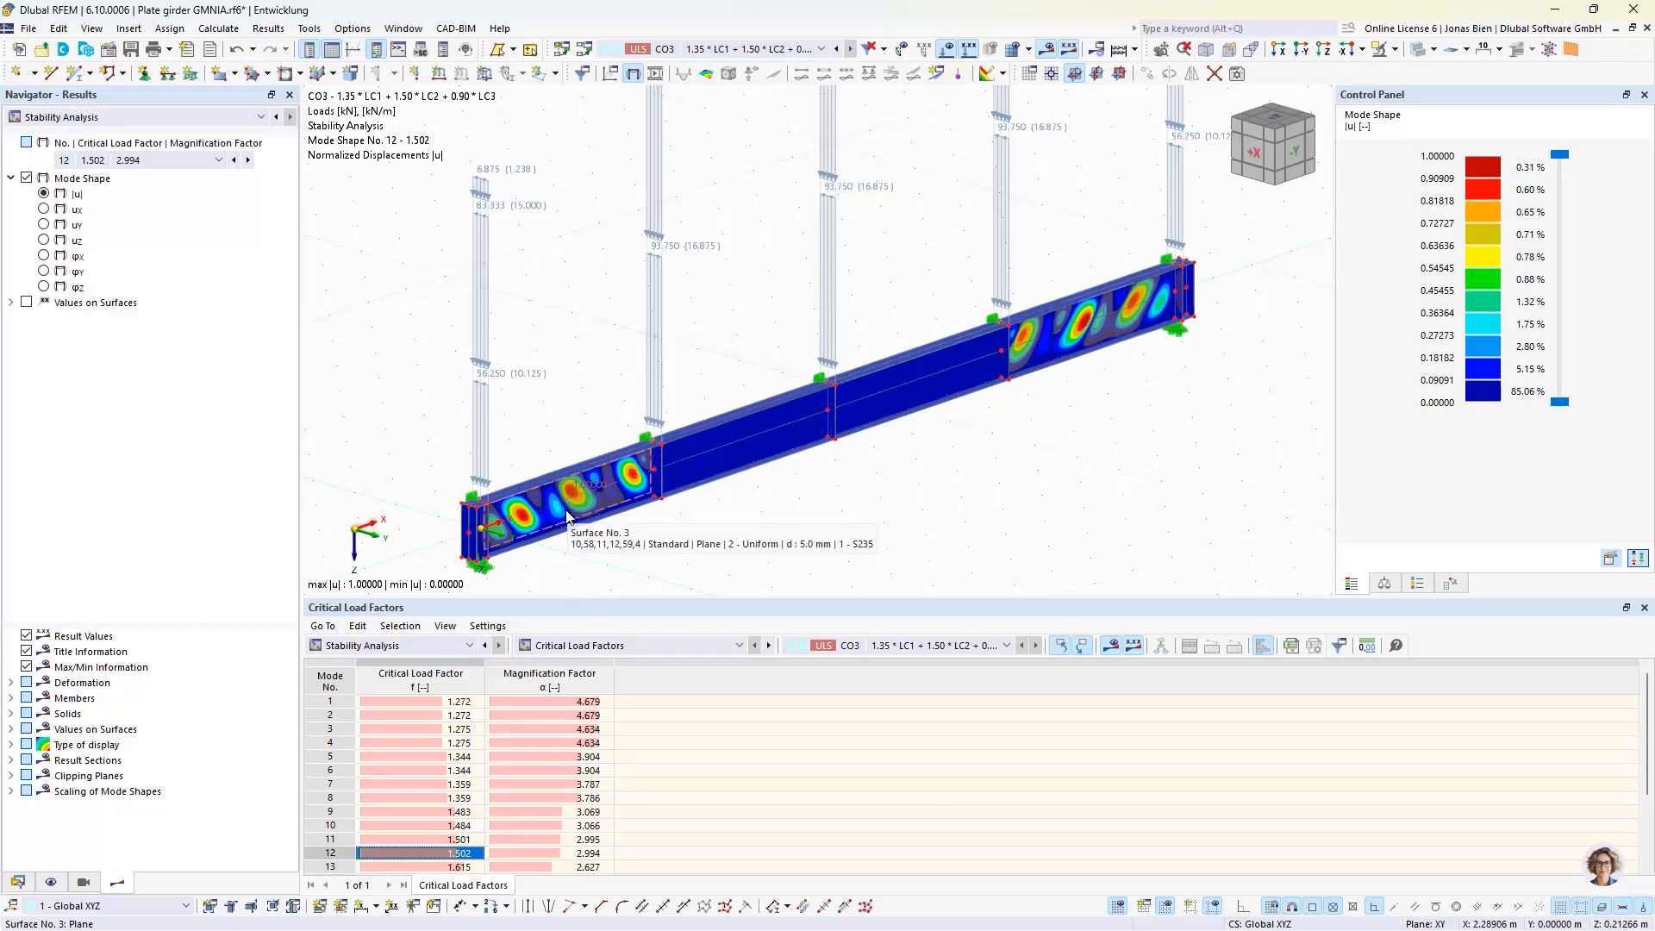
{"action": "left_click", "coordinate": [424, 866]}
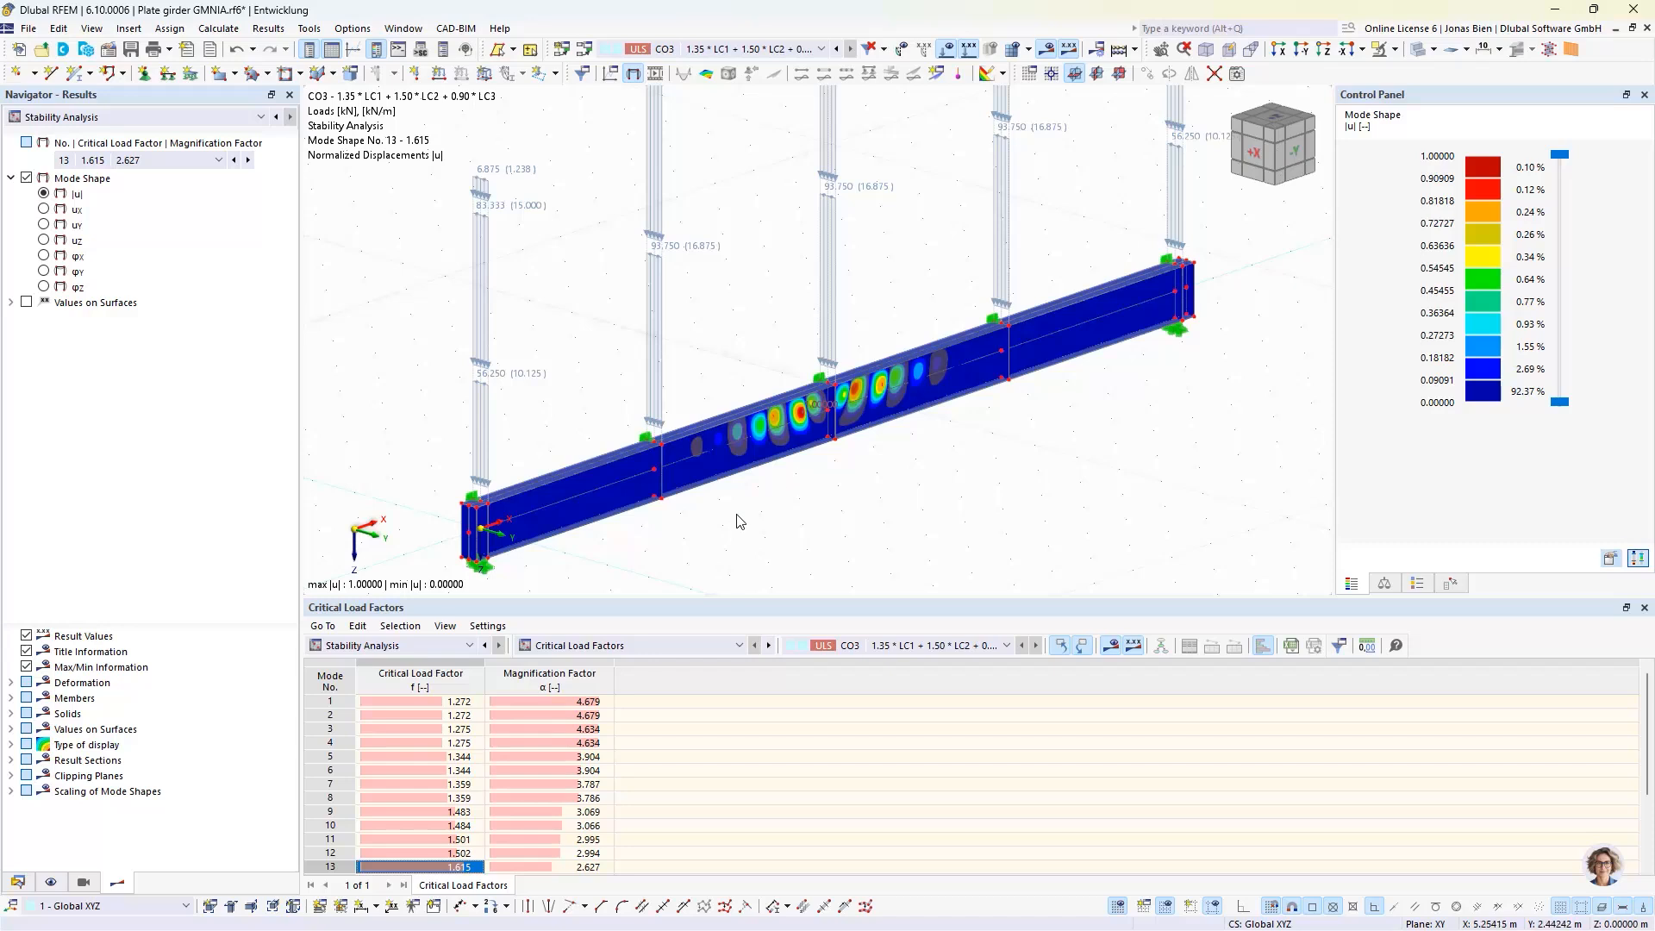
{"action": "left_click", "coordinate": [466, 702]}
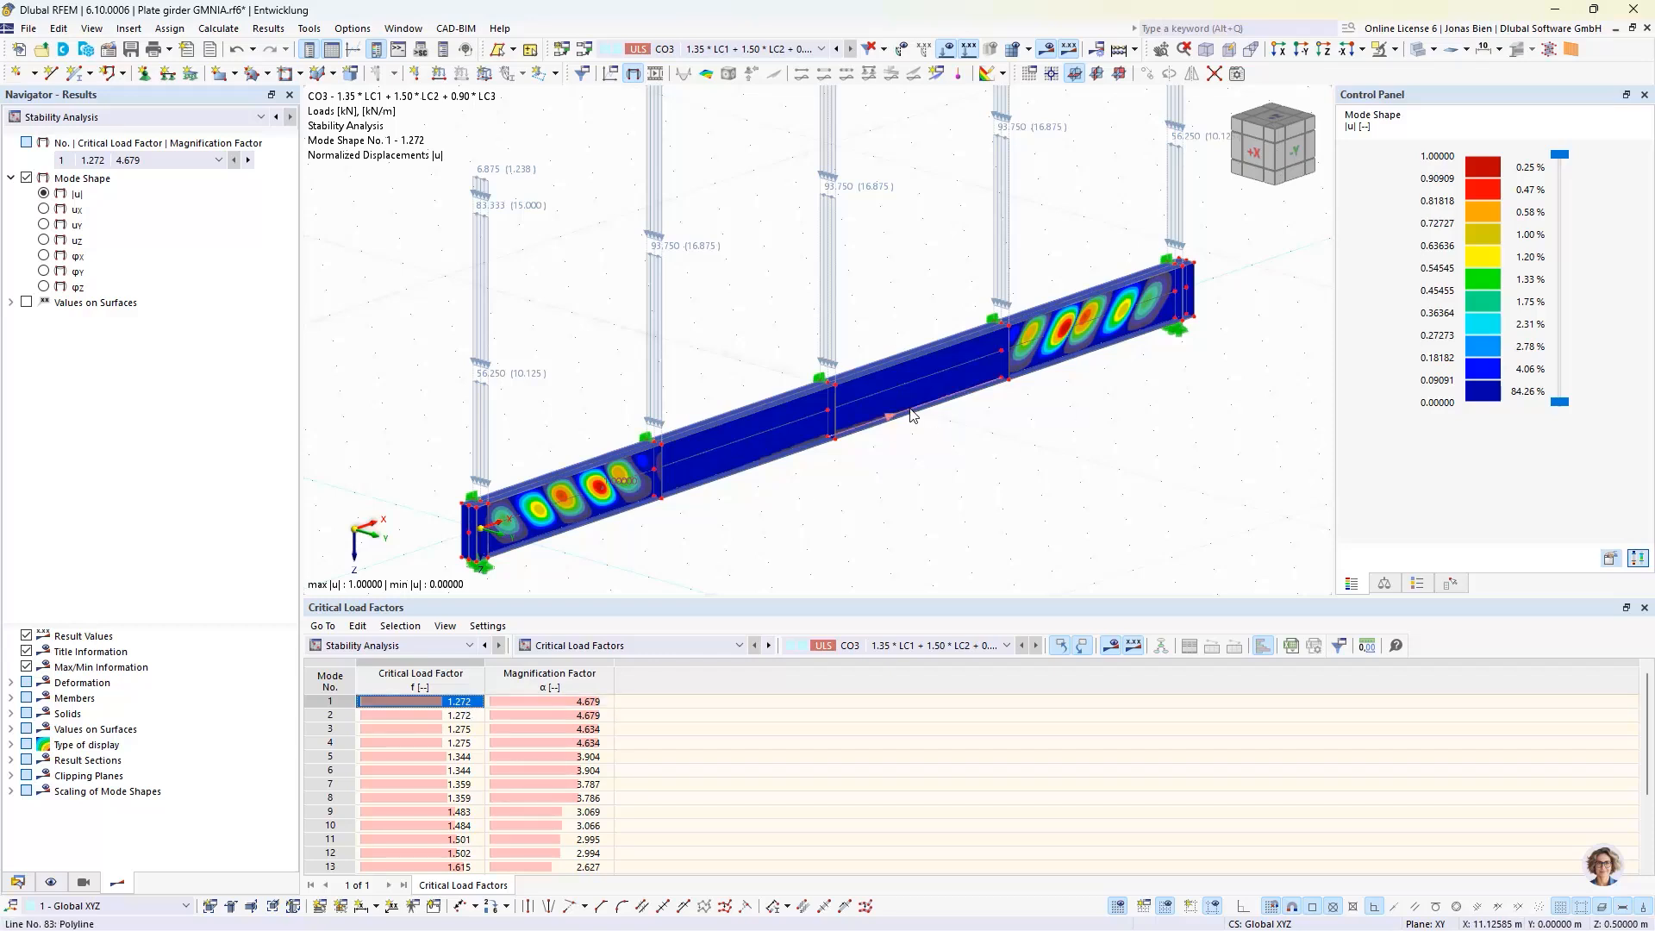
{"action": "mouse_move", "coordinate": [852, 422]}
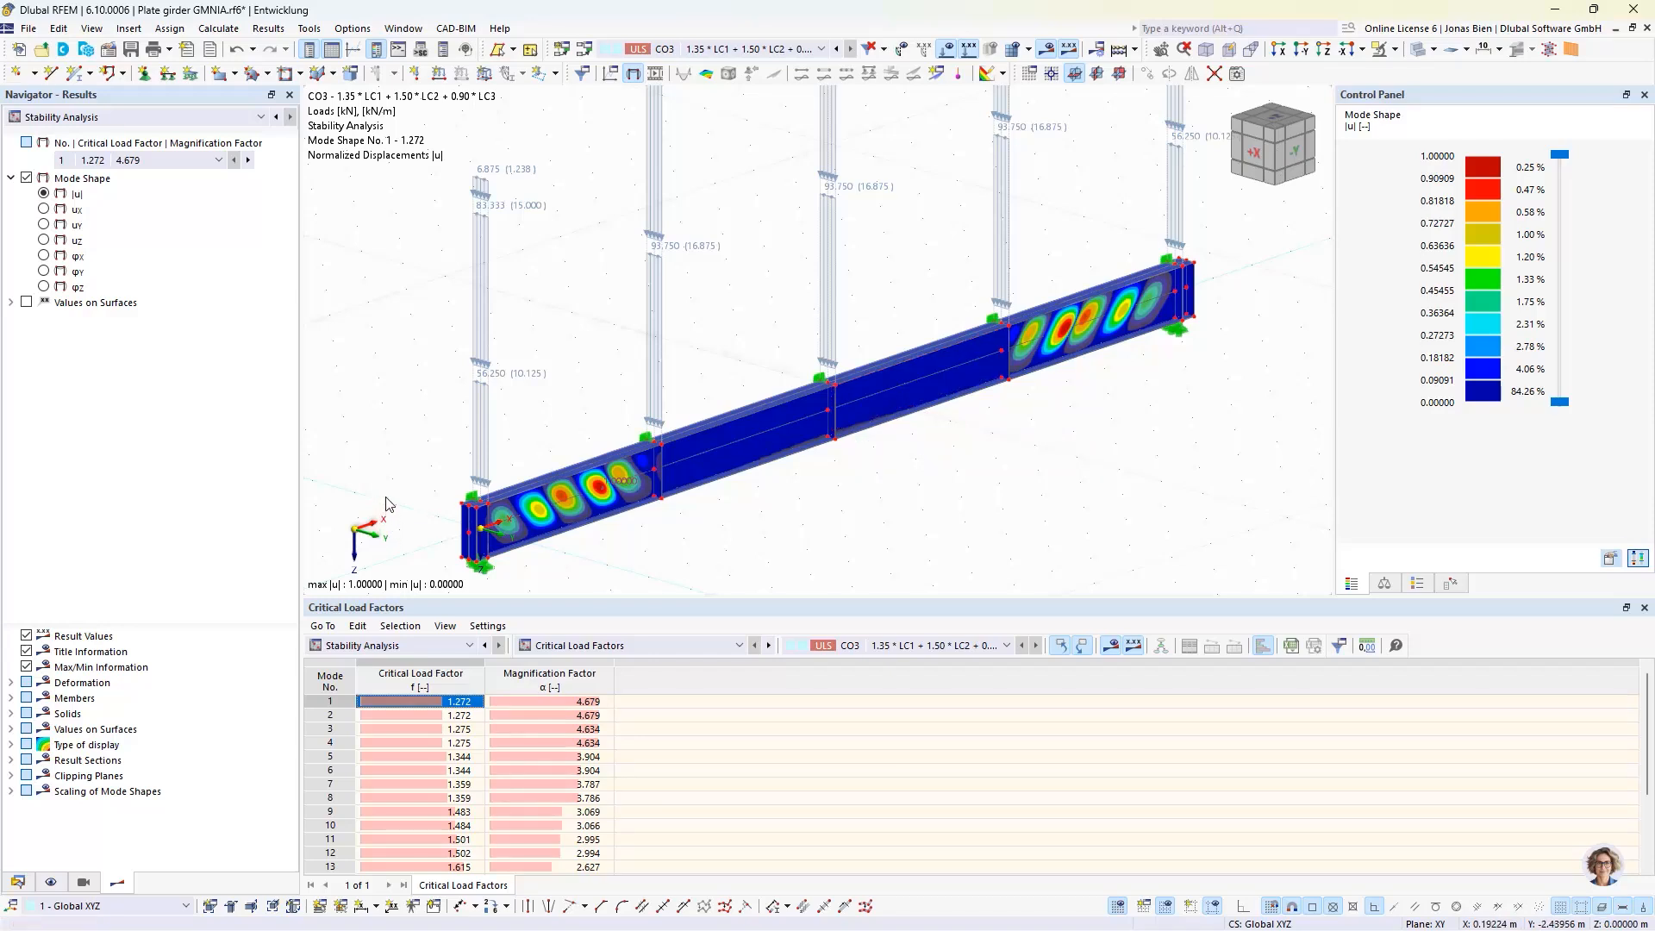
Step: Create a new imperfection case IC2 with the imperfection type Buckling Mode
{"action": "left_click", "coordinate": [19, 881]}
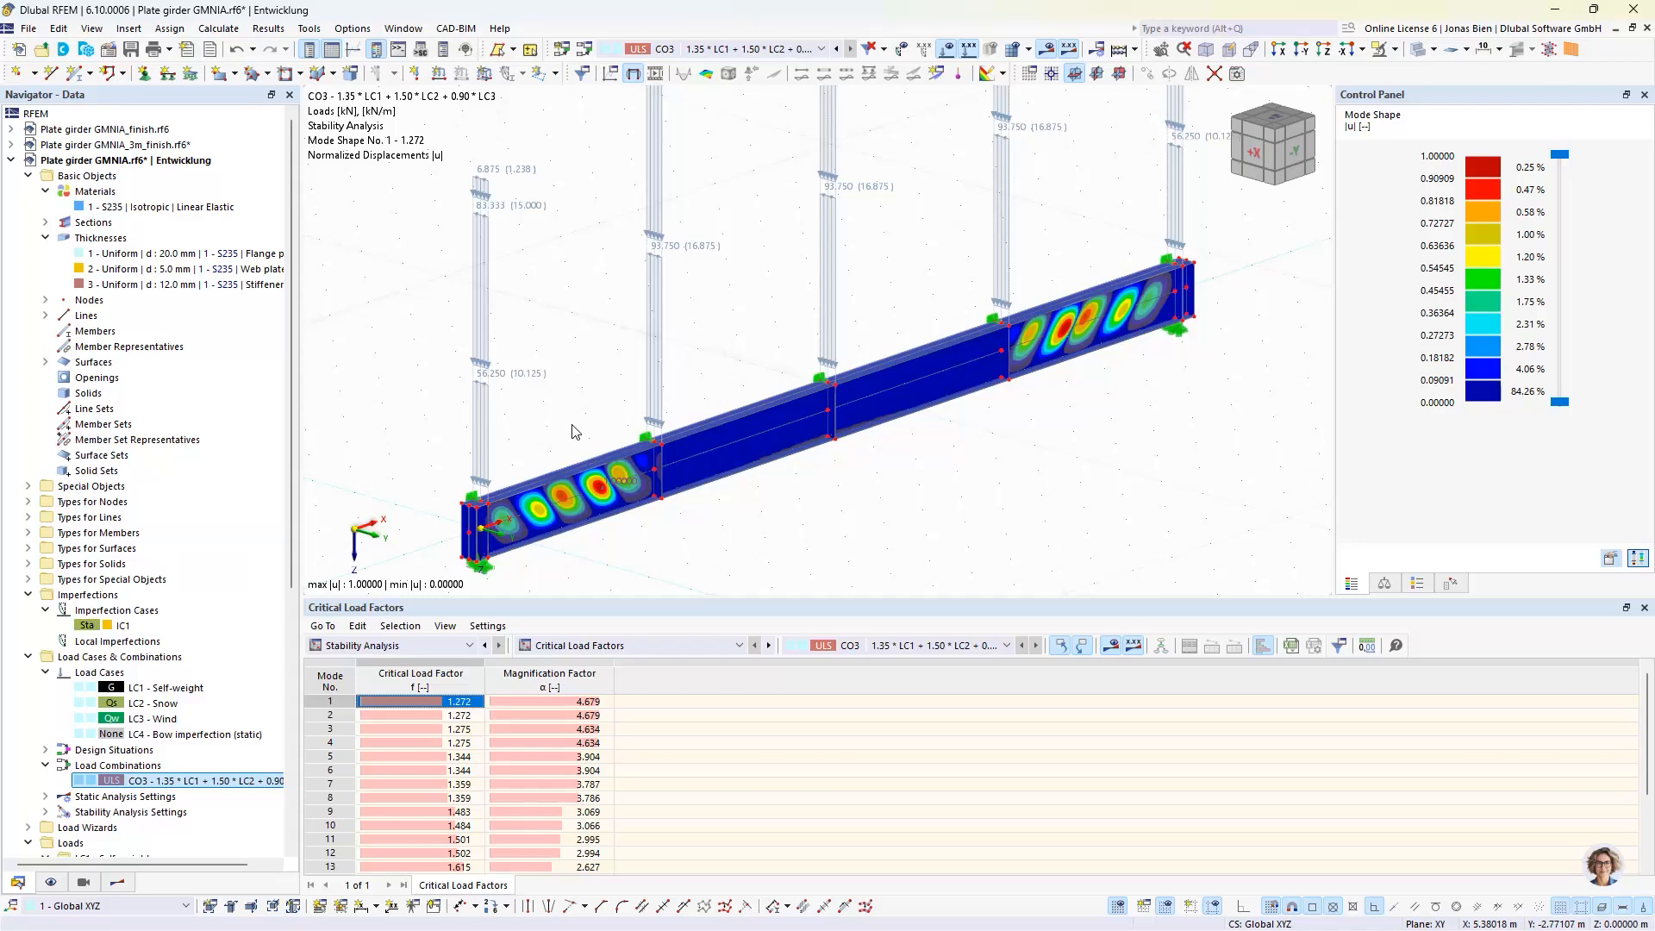
{"action": "right_click", "coordinate": [152, 611]}
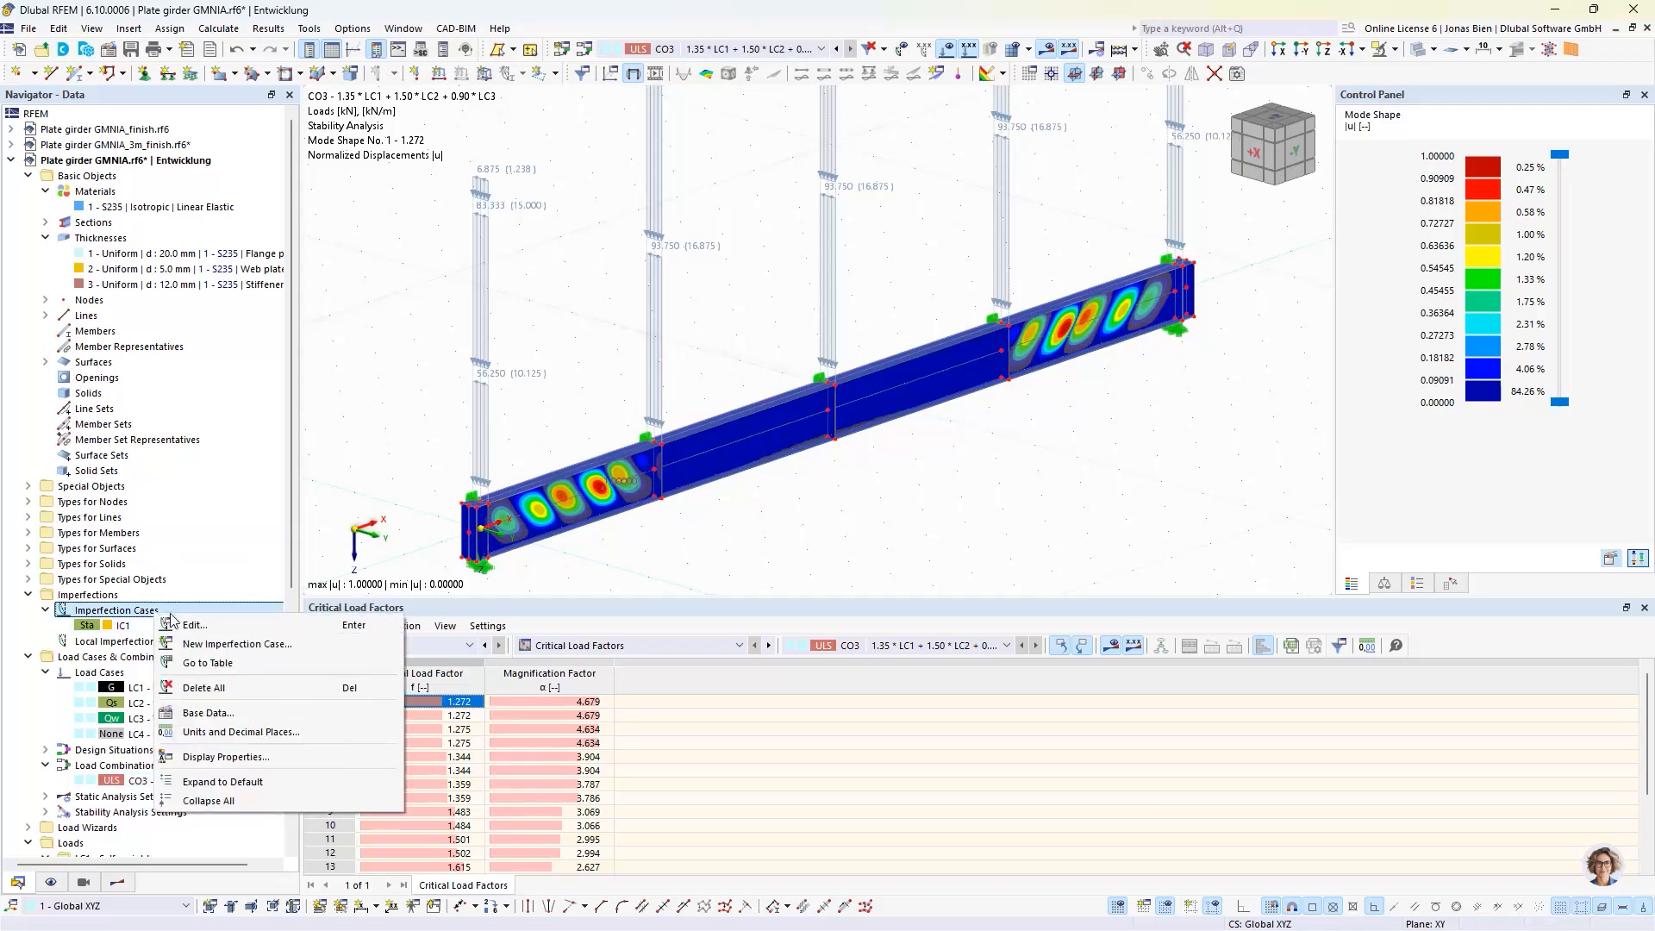
{"action": "left_click", "coordinate": [225, 644]}
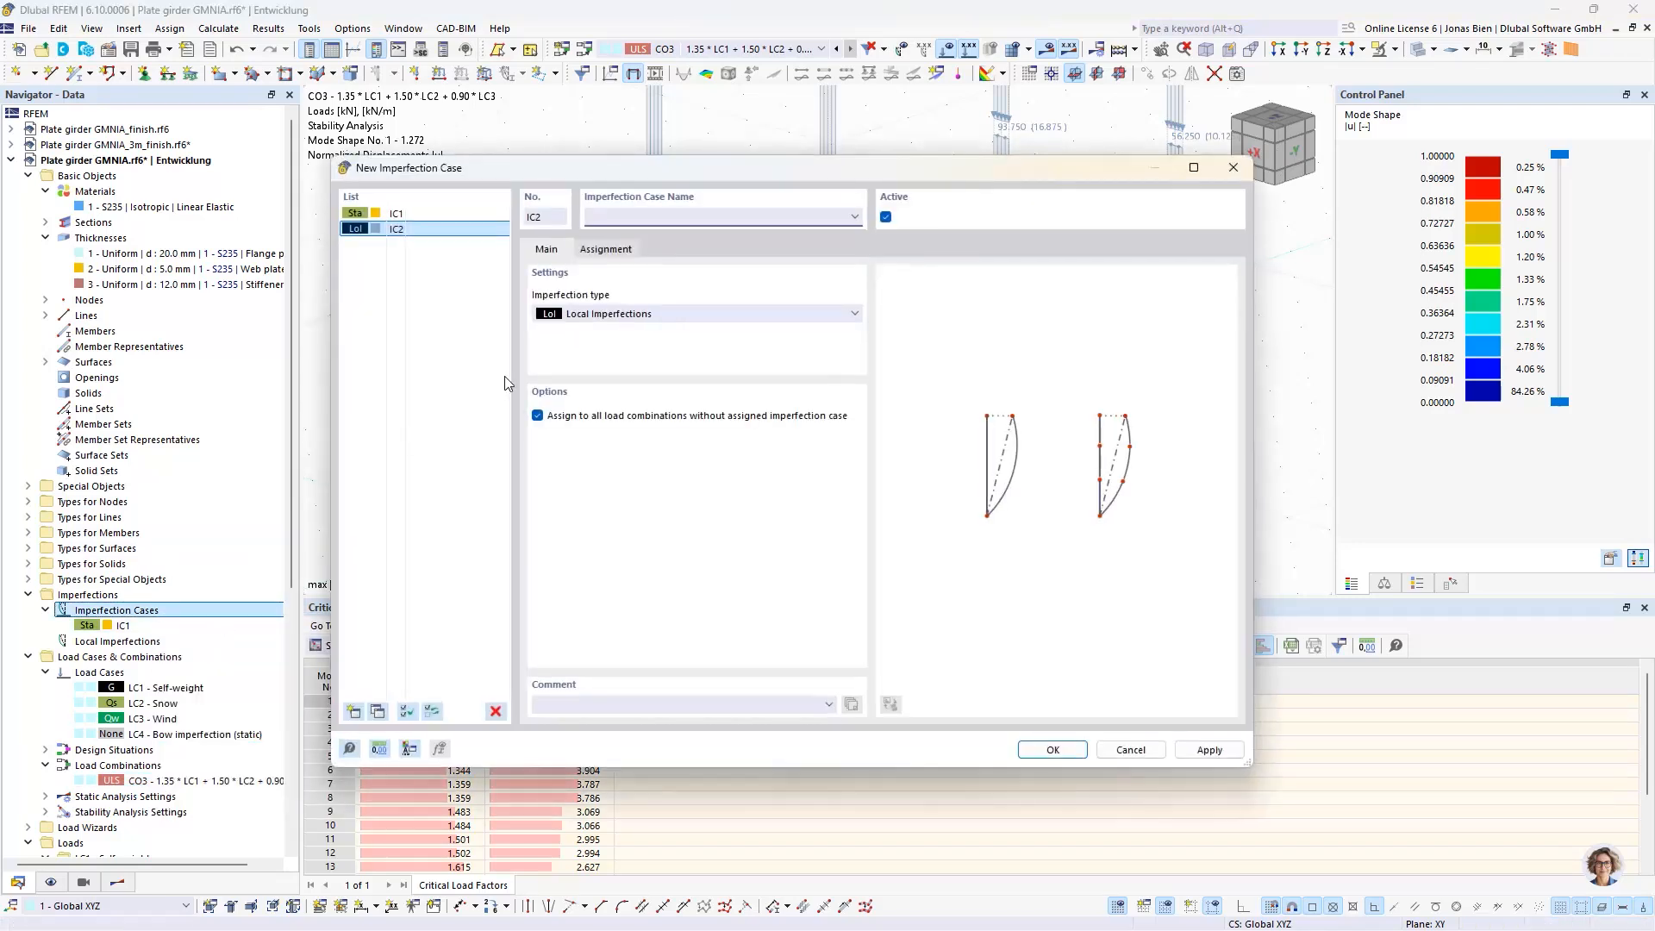
{"action": "left_click", "coordinate": [588, 316]}
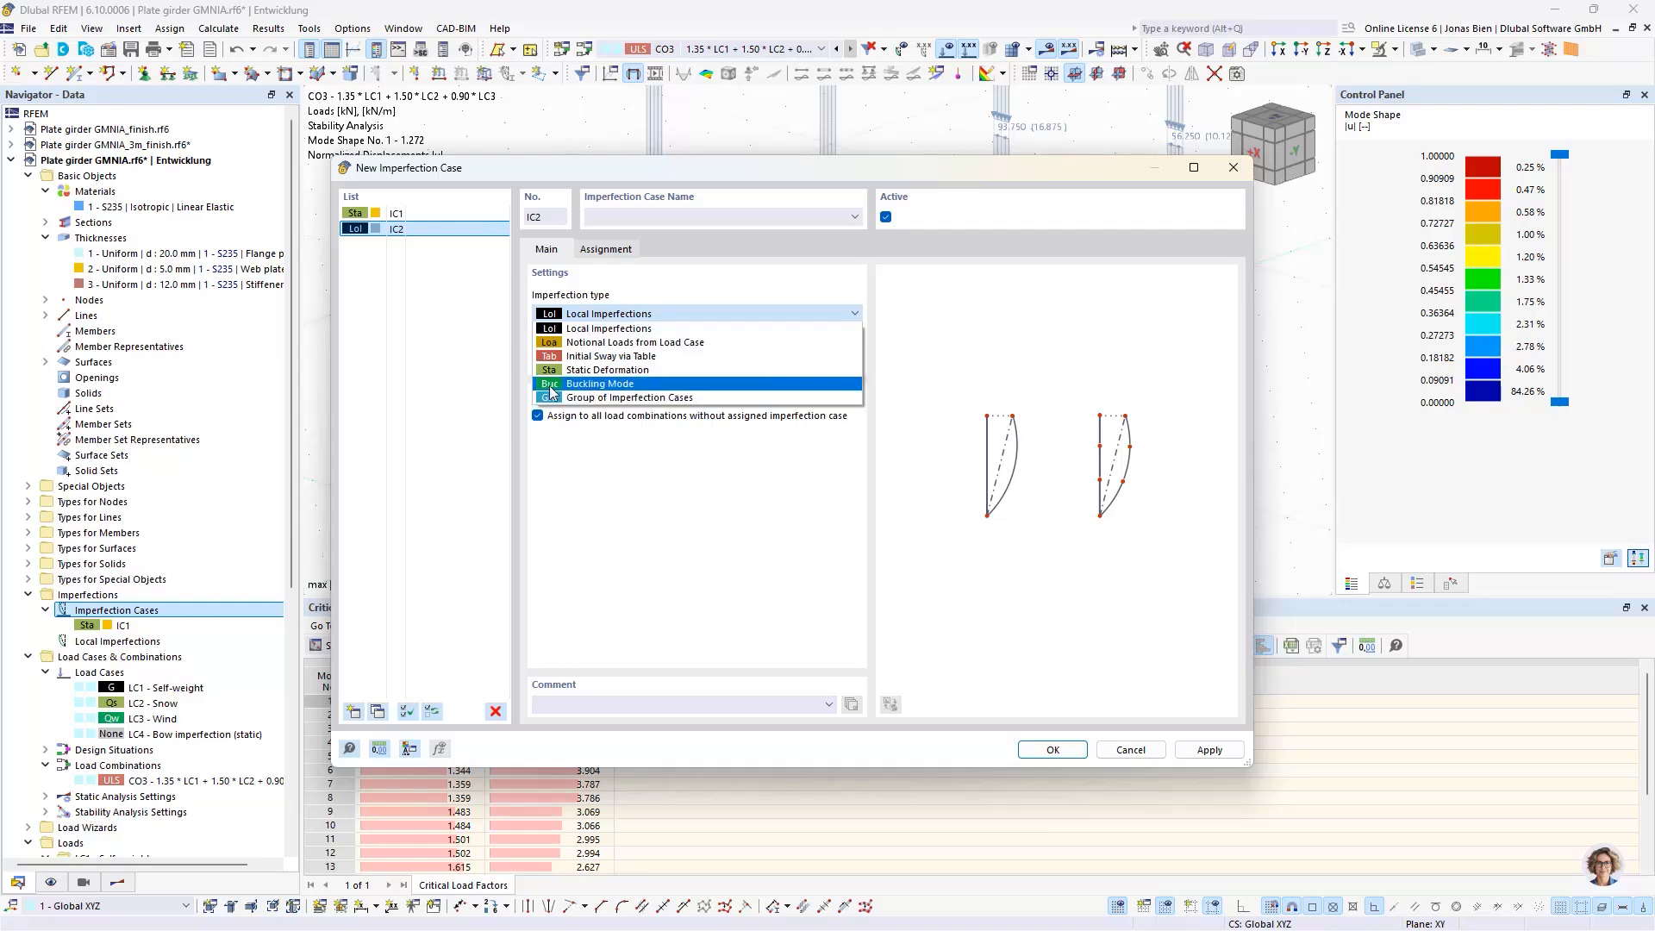
{"action": "left_click", "coordinate": [607, 385]}
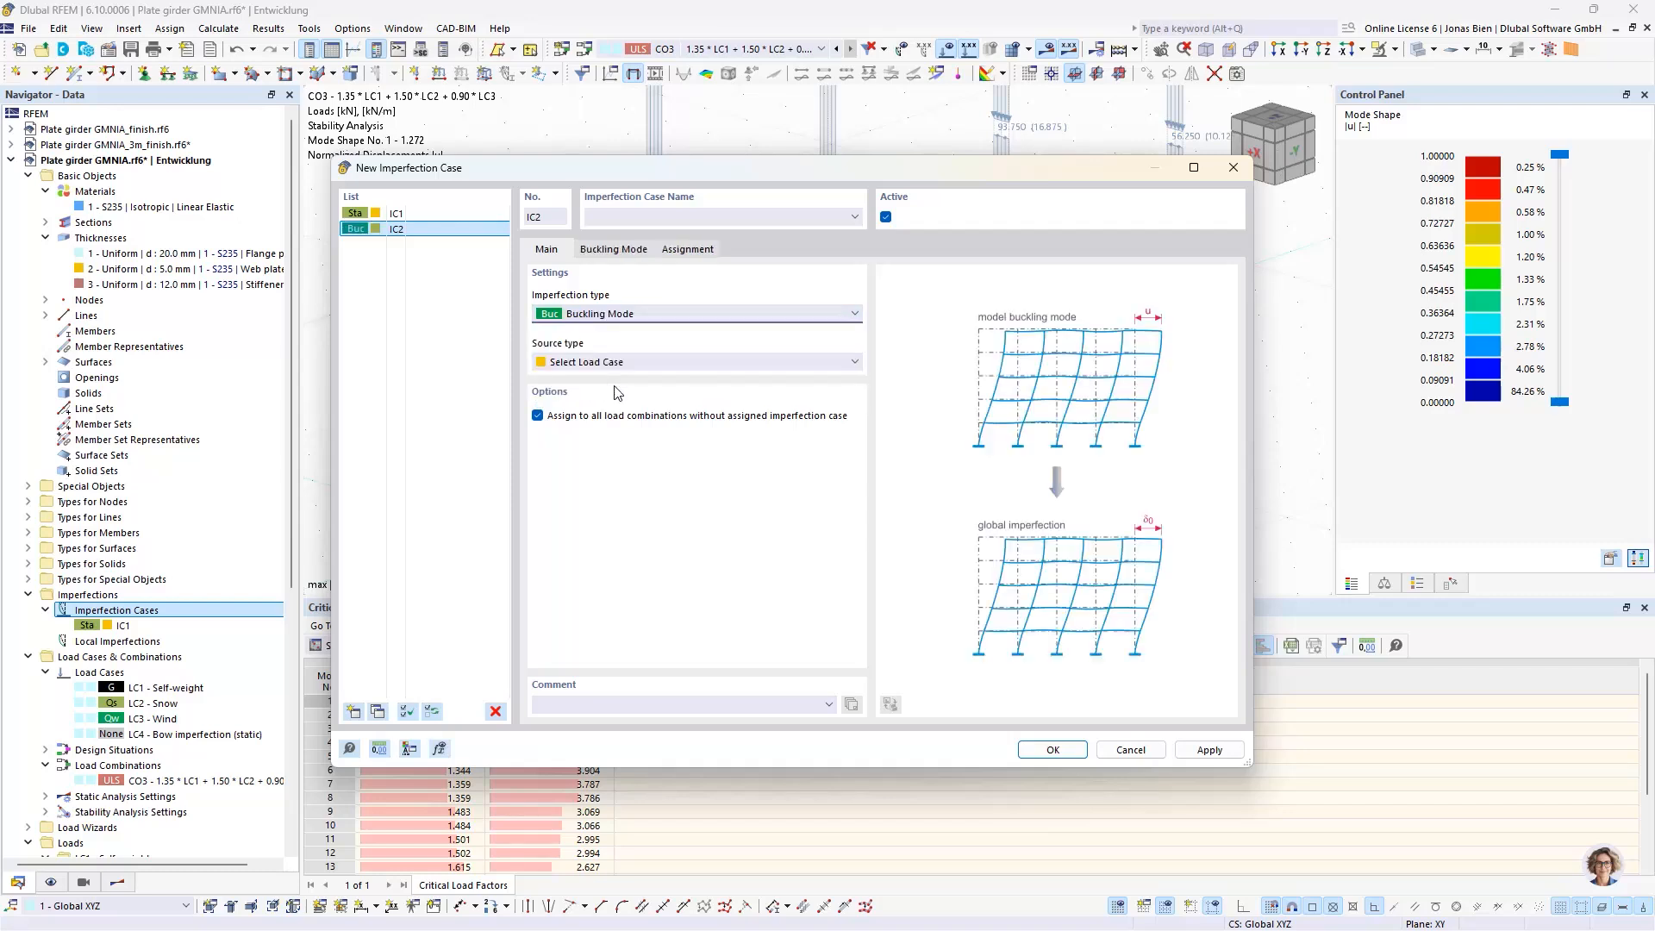
Step: Name imperfection case IC2 "Local imp" and set its source type to Select Load Combination
{"action": "left_click", "coordinate": [666, 214]}
{"action": "type", "text": "Local "}
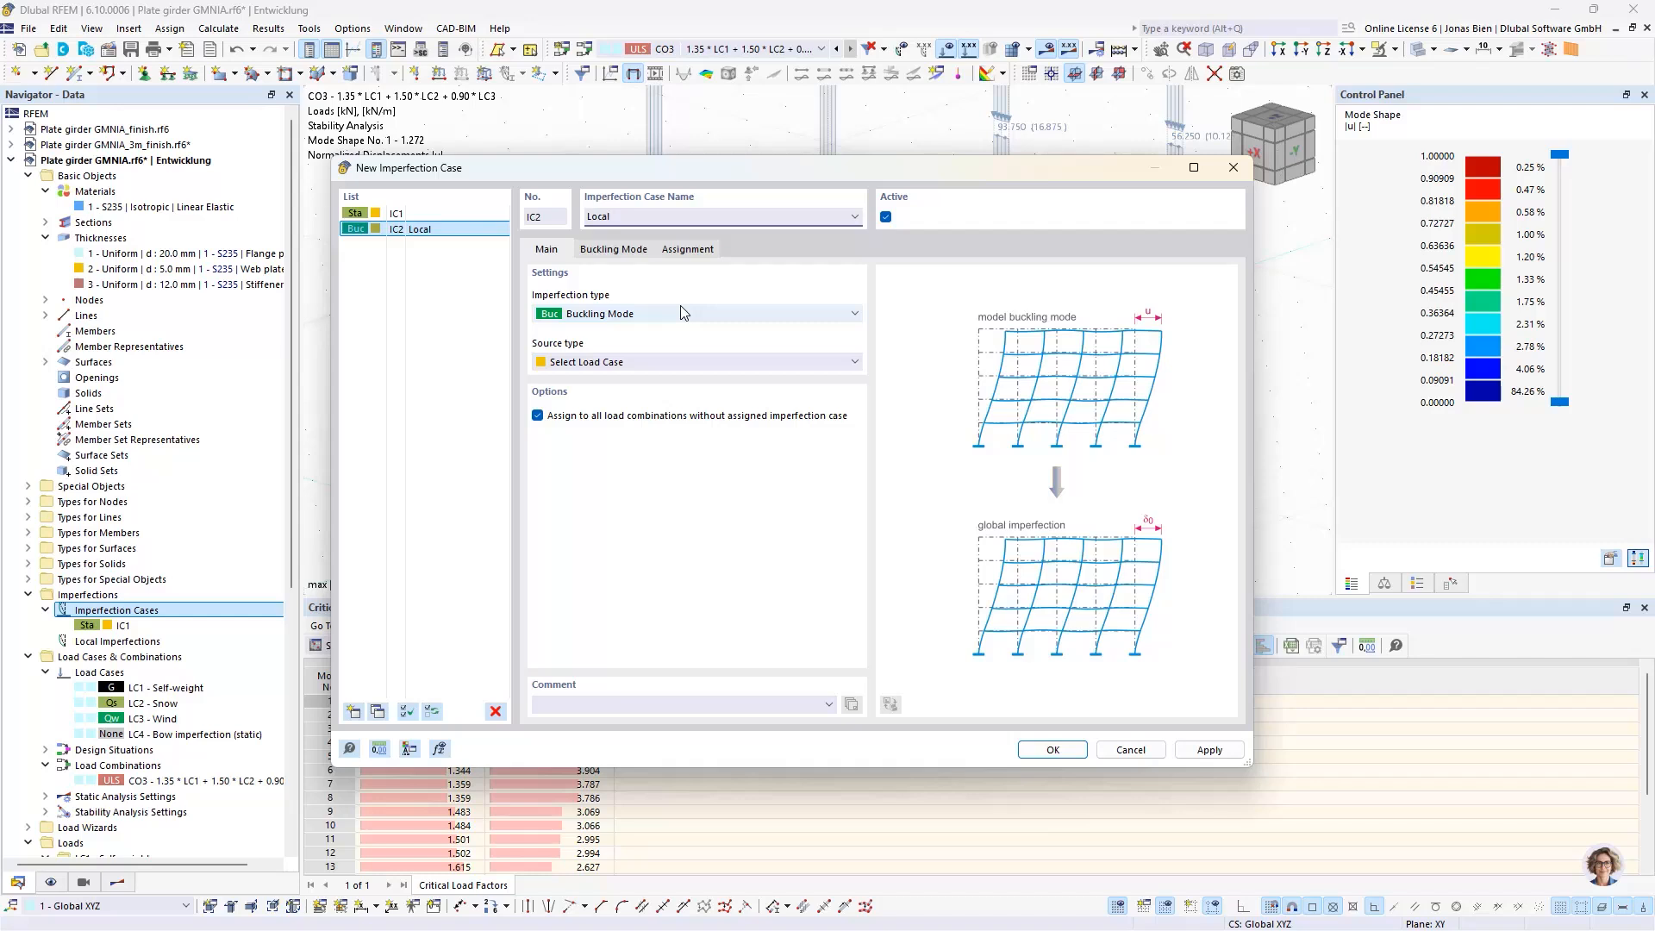
{"action": "type", "text": "imp"}
{"action": "left_click", "coordinate": [424, 211]}
{"action": "left_click", "coordinate": [942, 586]}
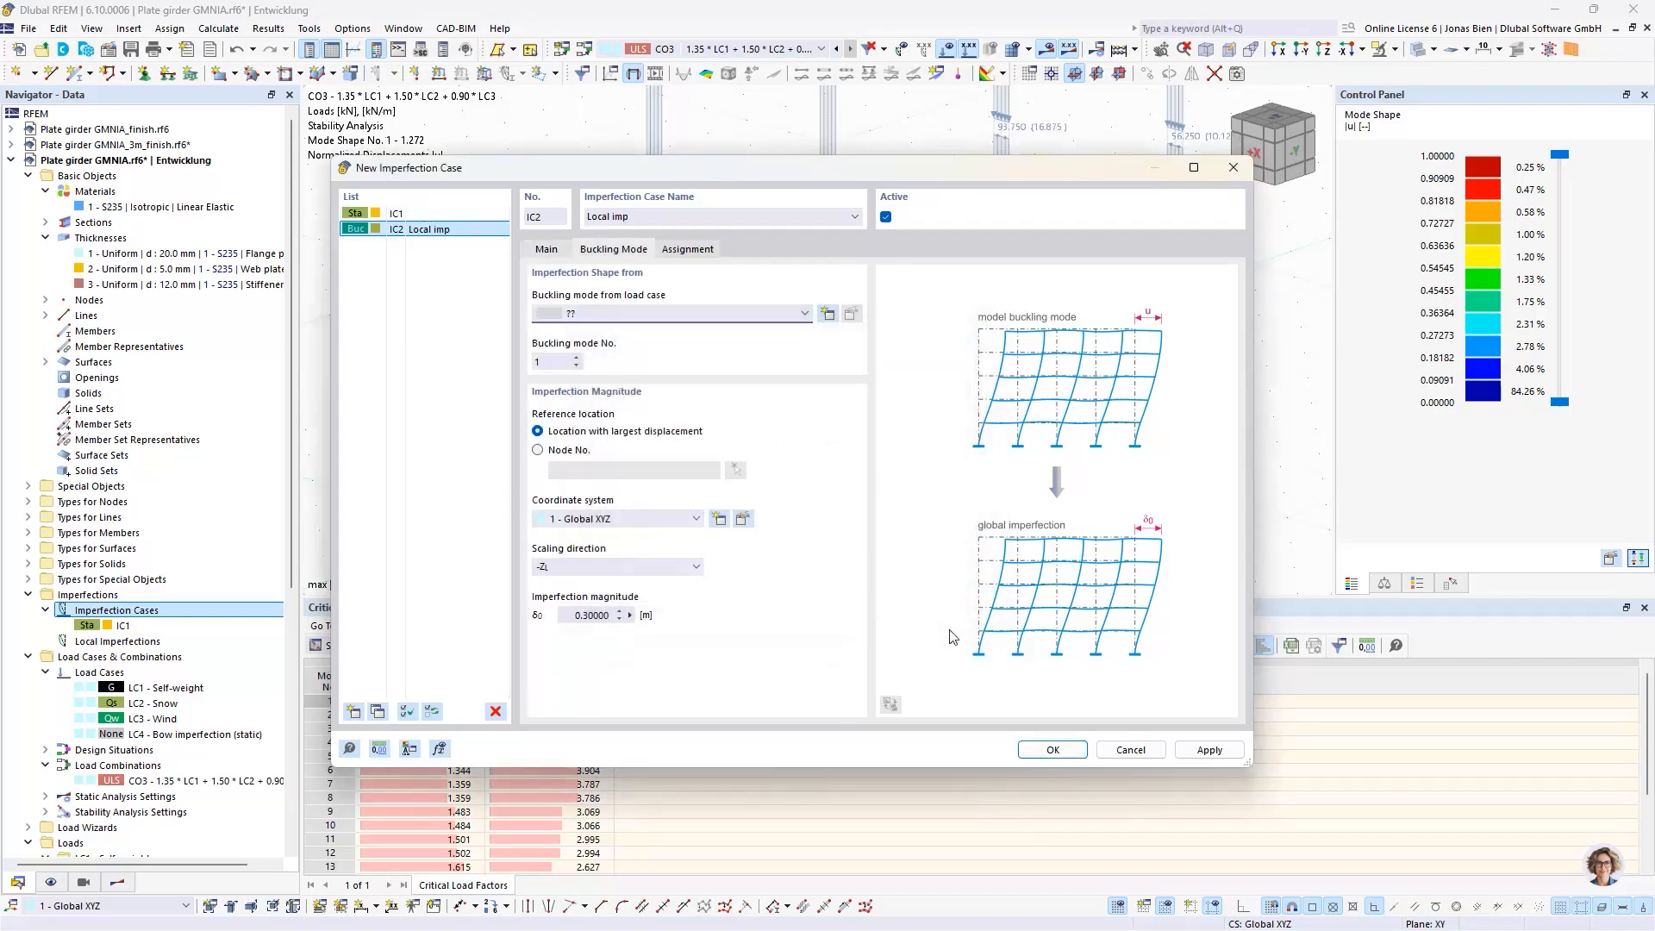
{"action": "left_click", "coordinate": [558, 256]}
{"action": "left_click", "coordinate": [578, 361]}
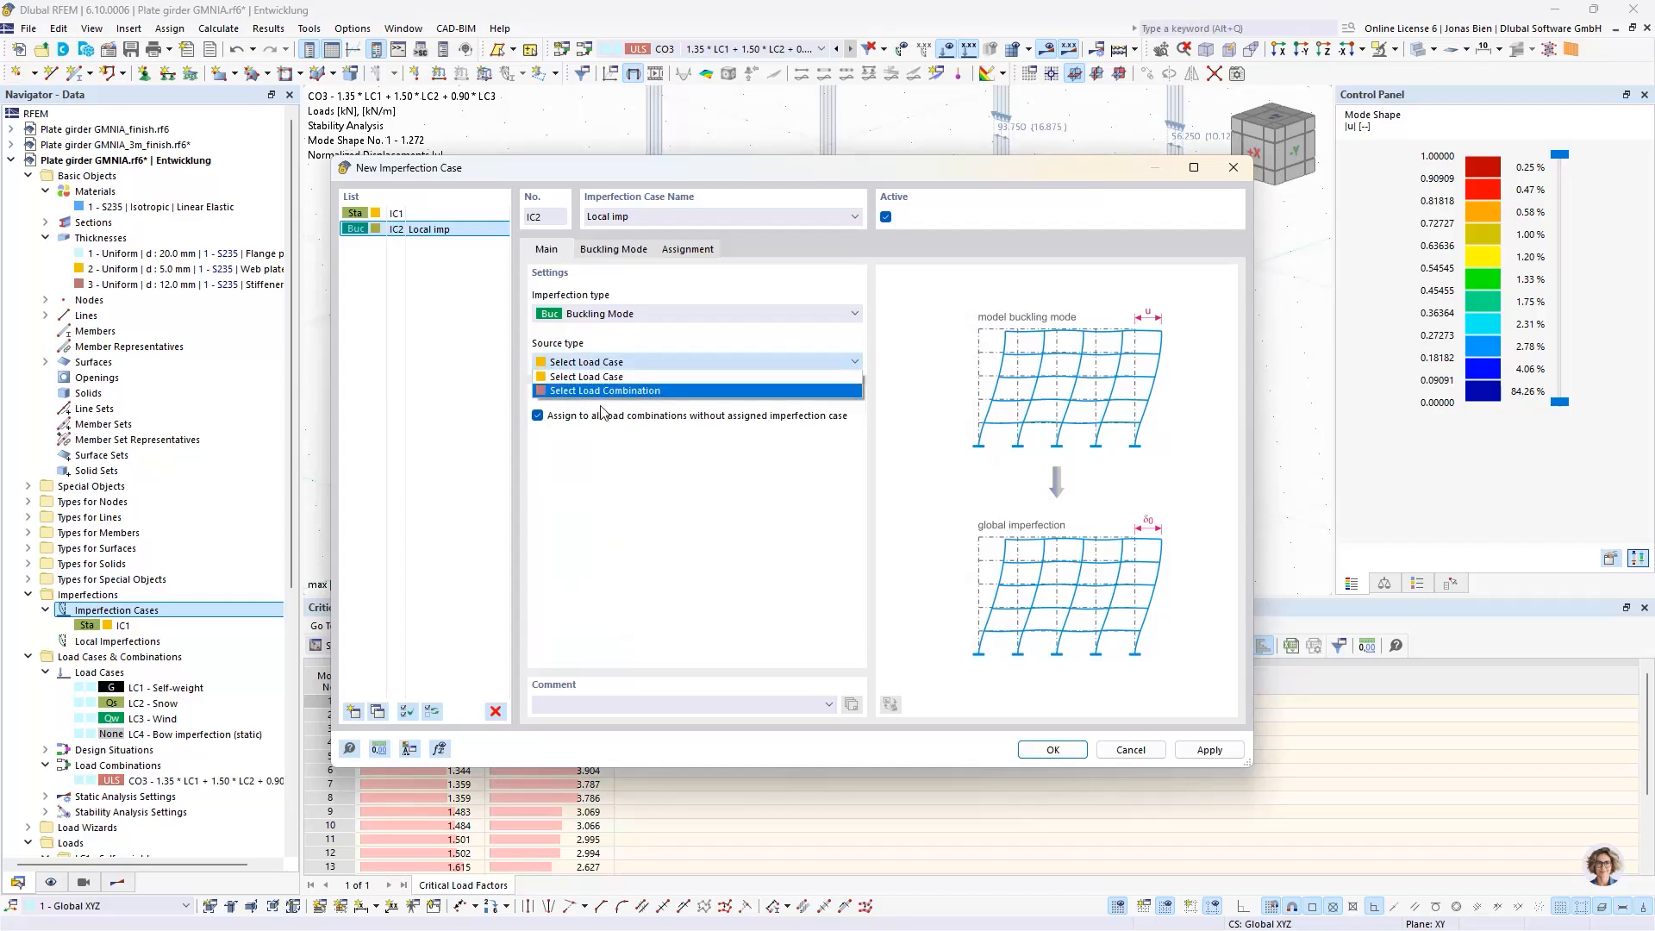
{"action": "left_click", "coordinate": [615, 395]}
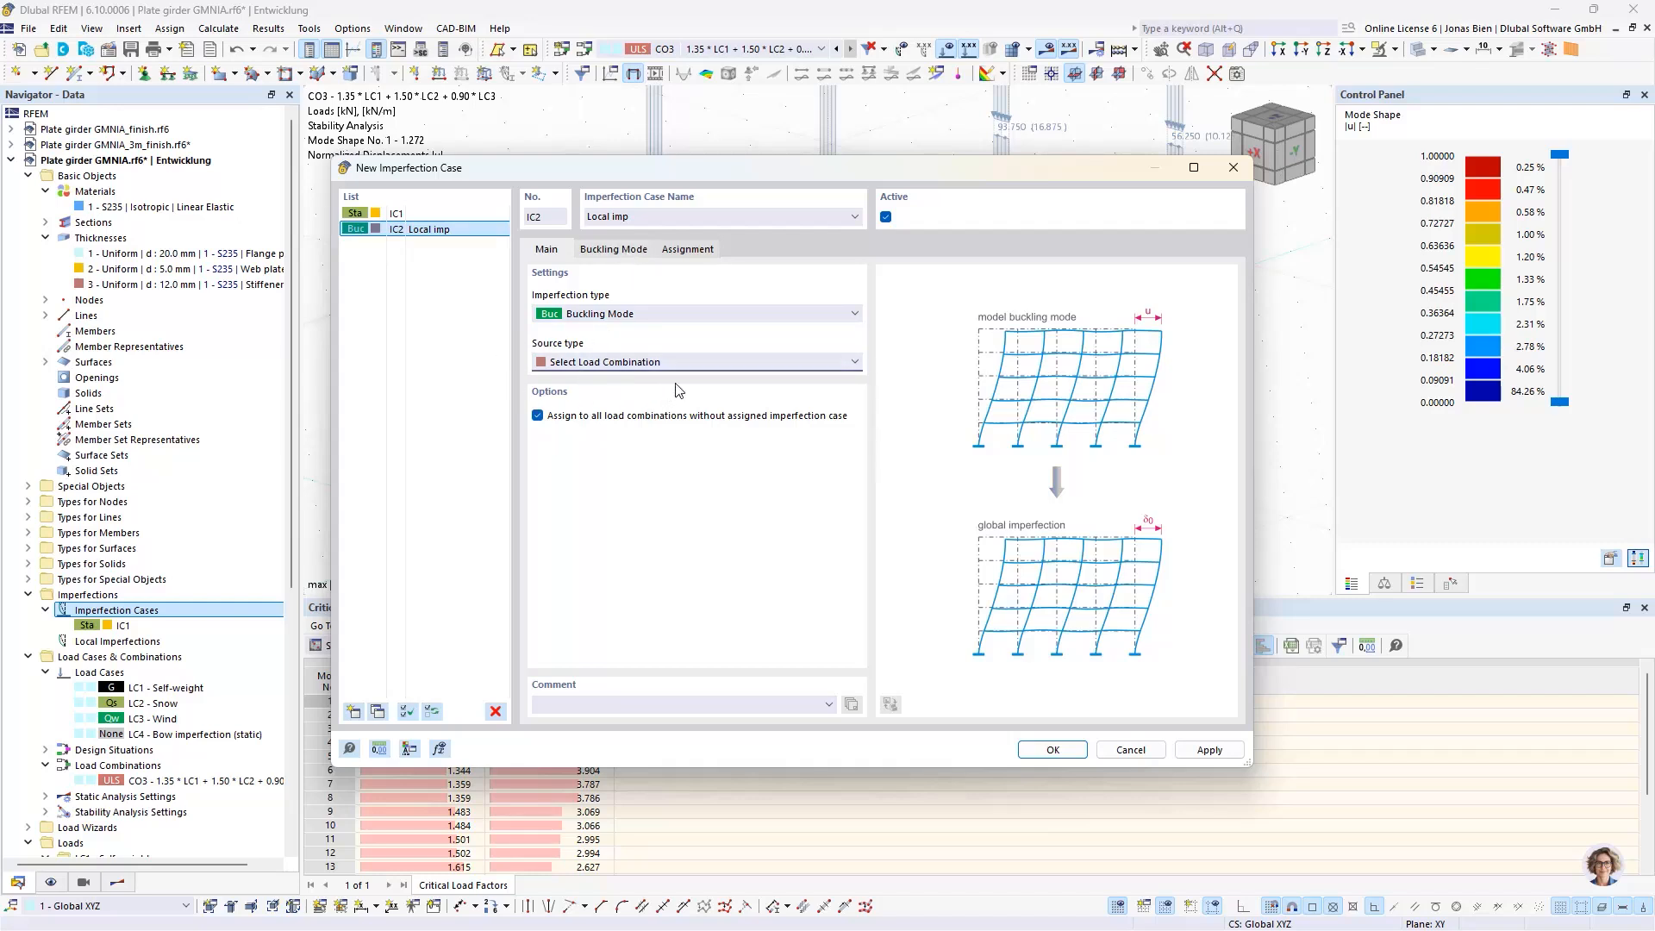
Step: For IC2, set the scaling direction to S and define the imperfection magnitude with the formula min(4.5,1)/200
{"action": "left_click", "coordinate": [615, 251]}
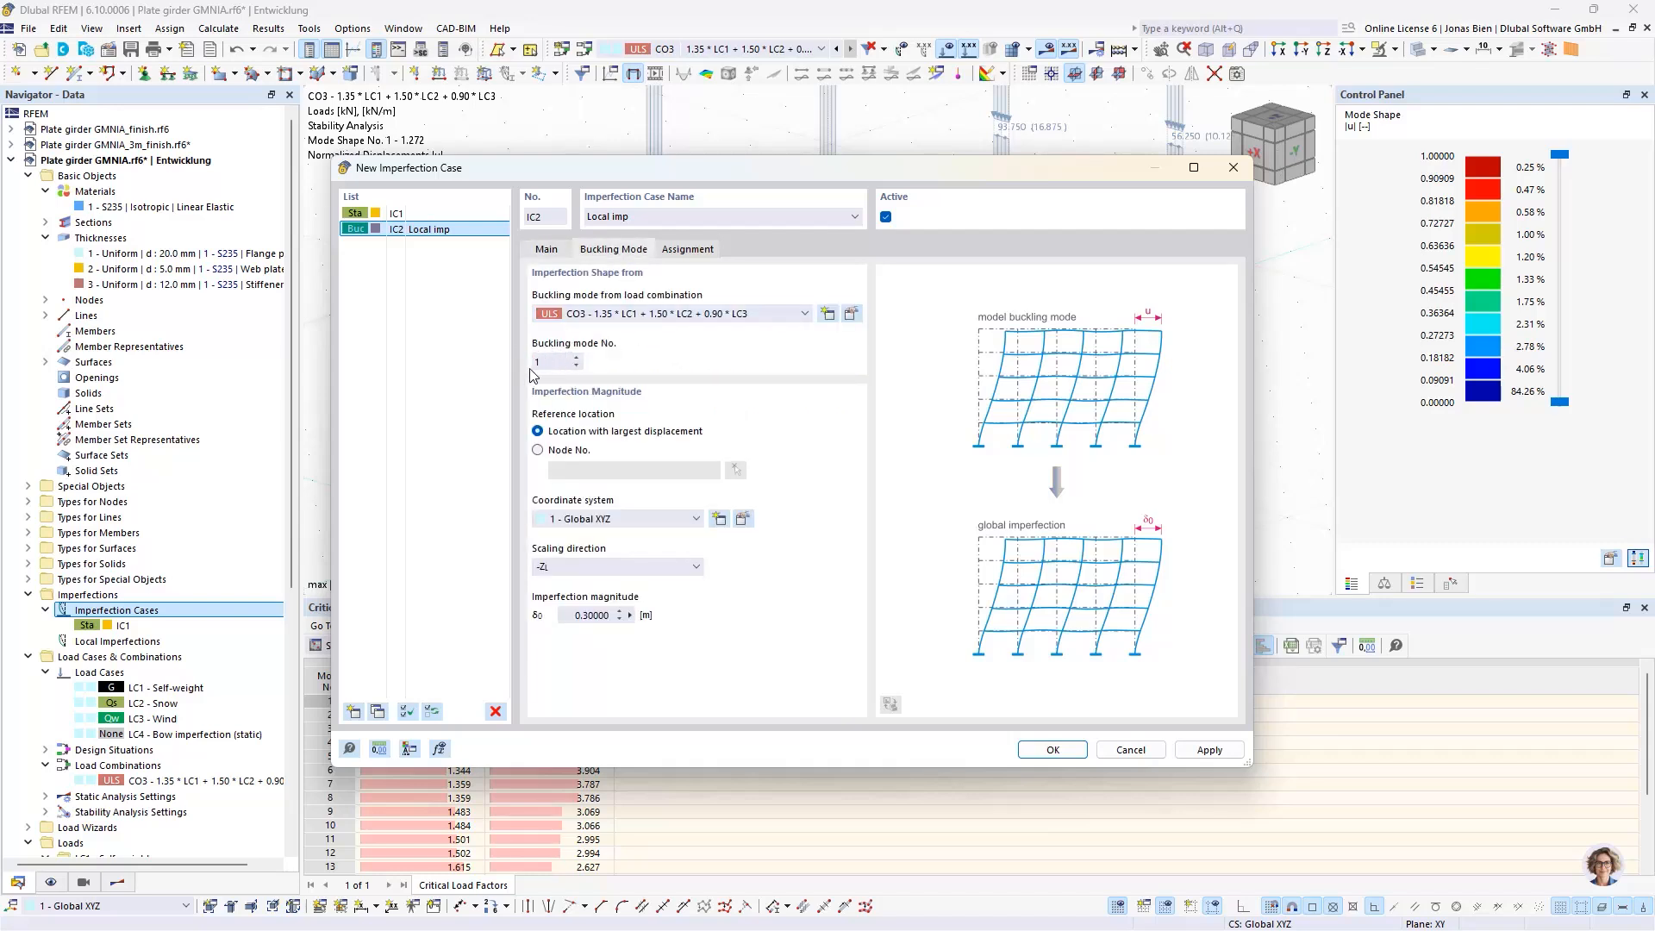
{"action": "left_click", "coordinate": [593, 566]}
{"action": "left_click", "coordinate": [594, 665]}
{"action": "left_click", "coordinate": [566, 615]}
{"action": "left_click", "coordinate": [631, 616]}
{"action": "left_click", "coordinate": [666, 619]}
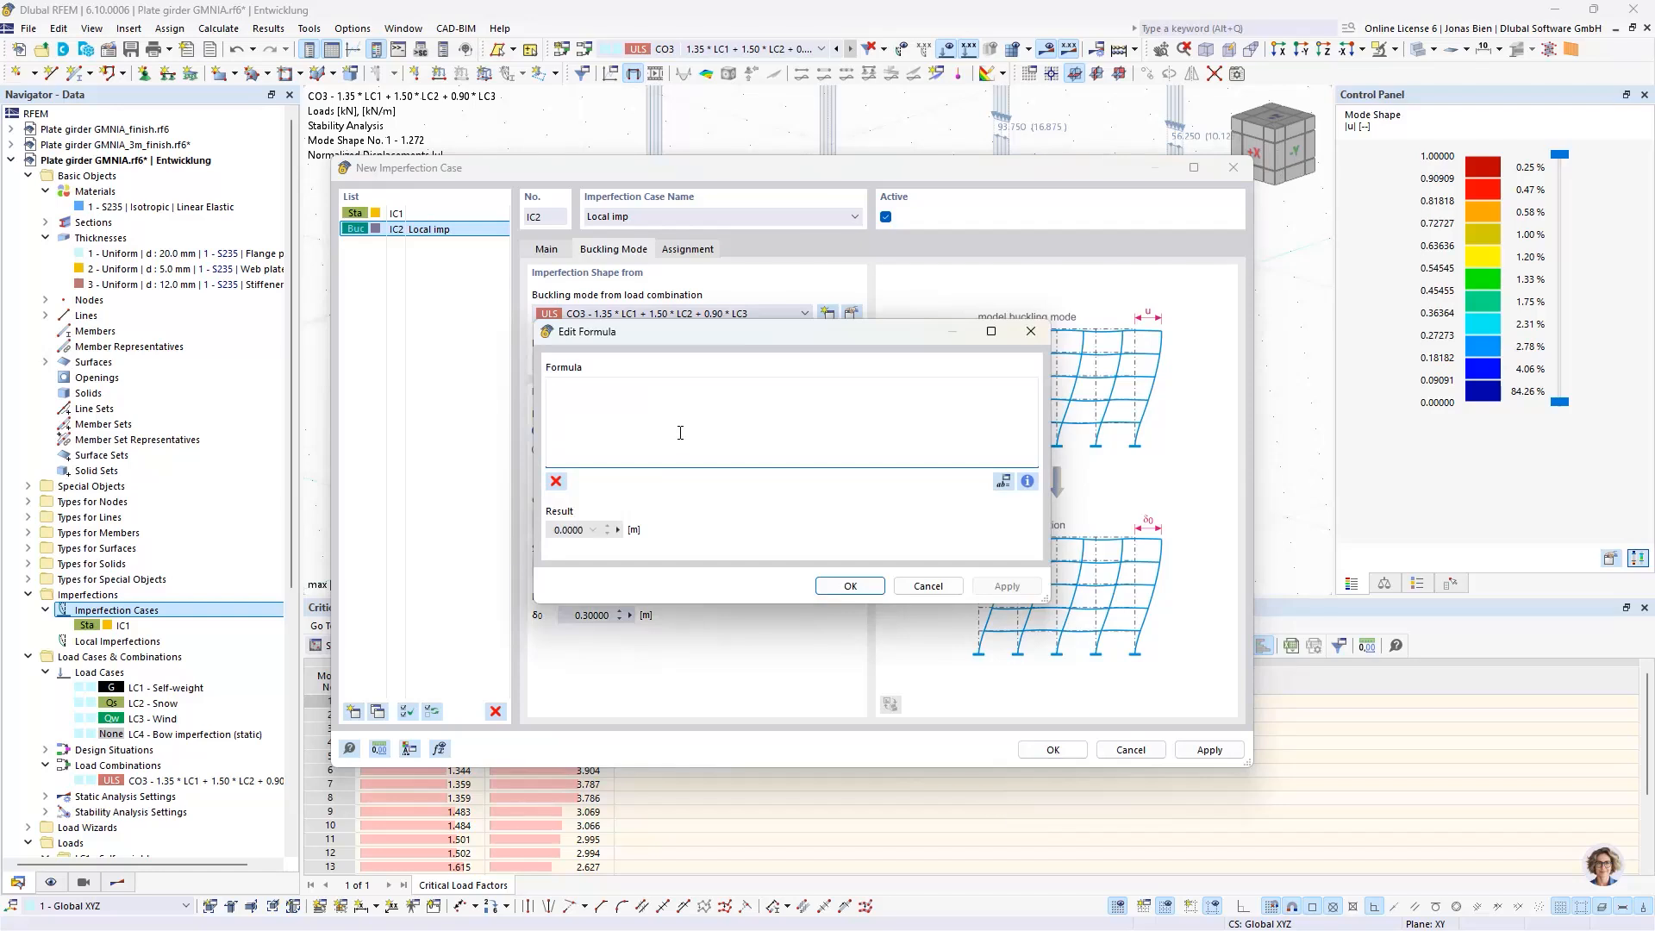
{"action": "type", "text": "min(4.5,1)/200"}
{"action": "left_click", "coordinate": [835, 585]}
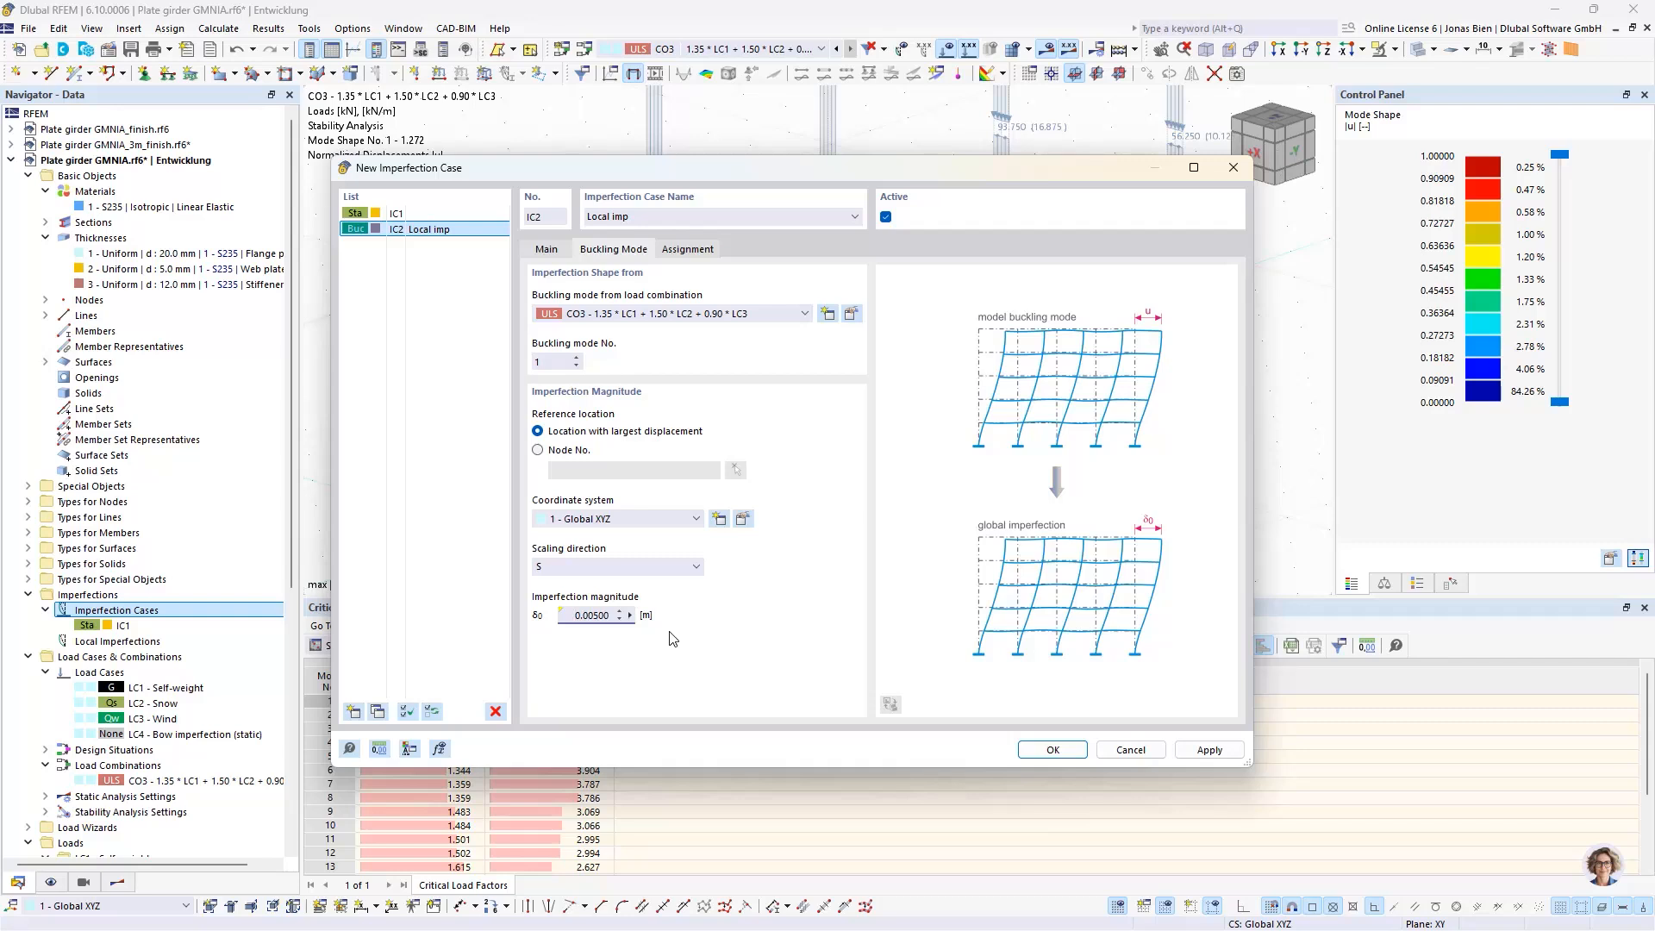
Step: Name imperfection case IC1 "Global imp" and accept the imperfection case definitions
{"action": "left_click", "coordinate": [548, 249]}
{"action": "left_click", "coordinate": [474, 214]}
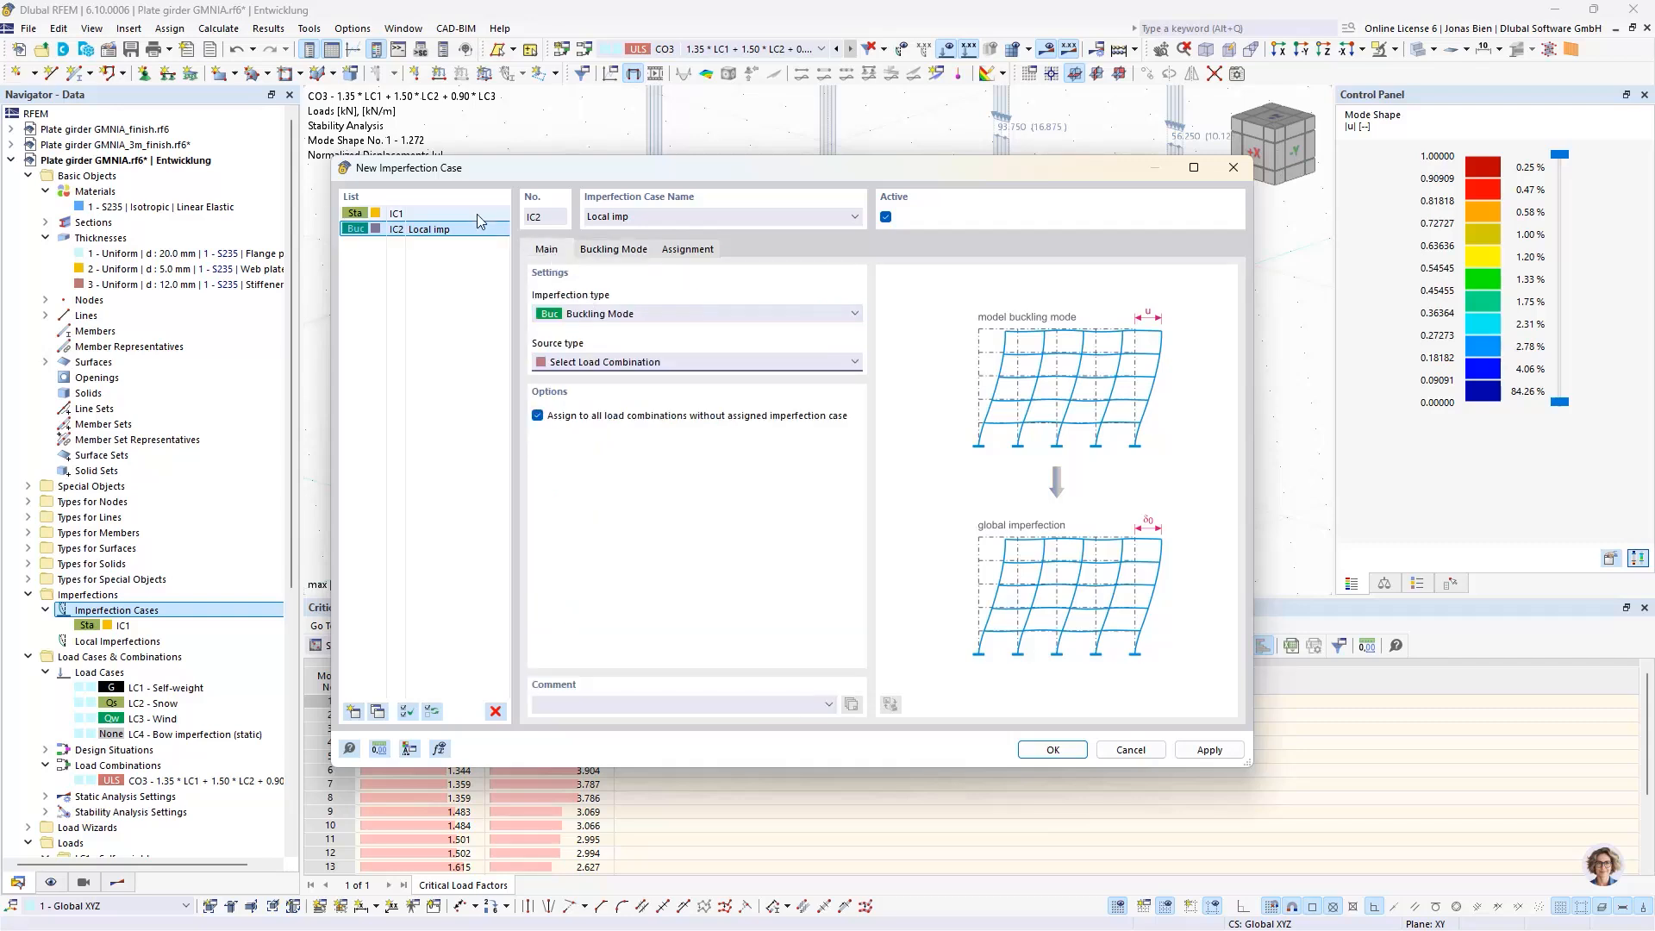
{"action": "left_click", "coordinate": [612, 216]}
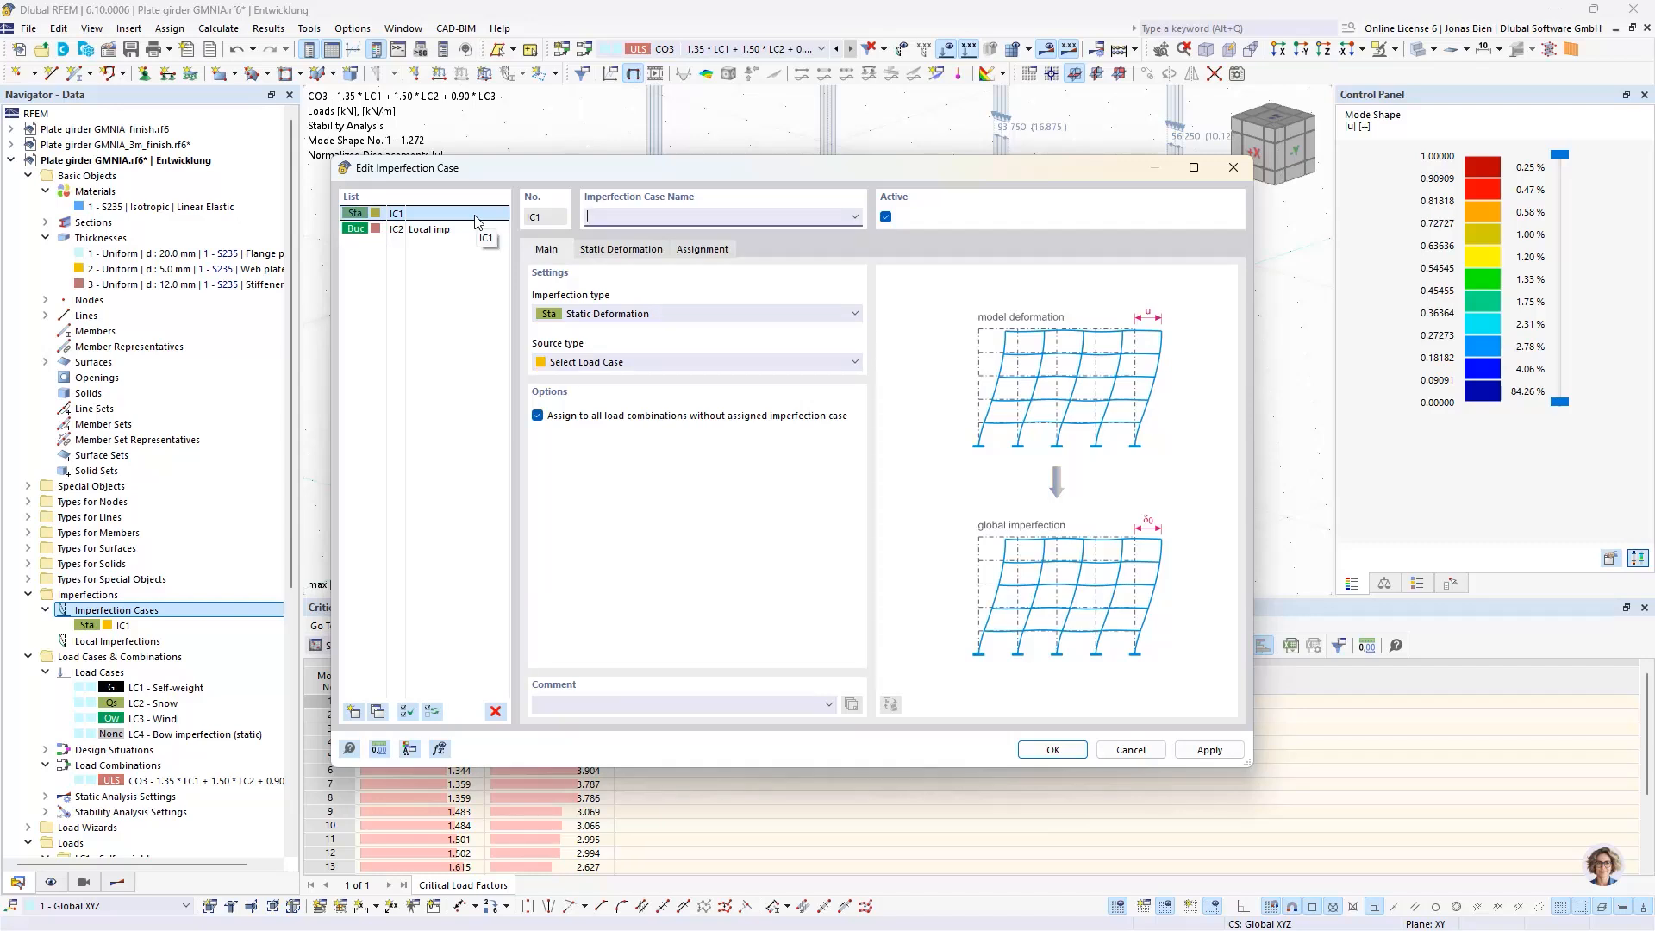
{"action": "type", "text": "Global imp"}
{"action": "left_click", "coordinate": [1052, 749]}
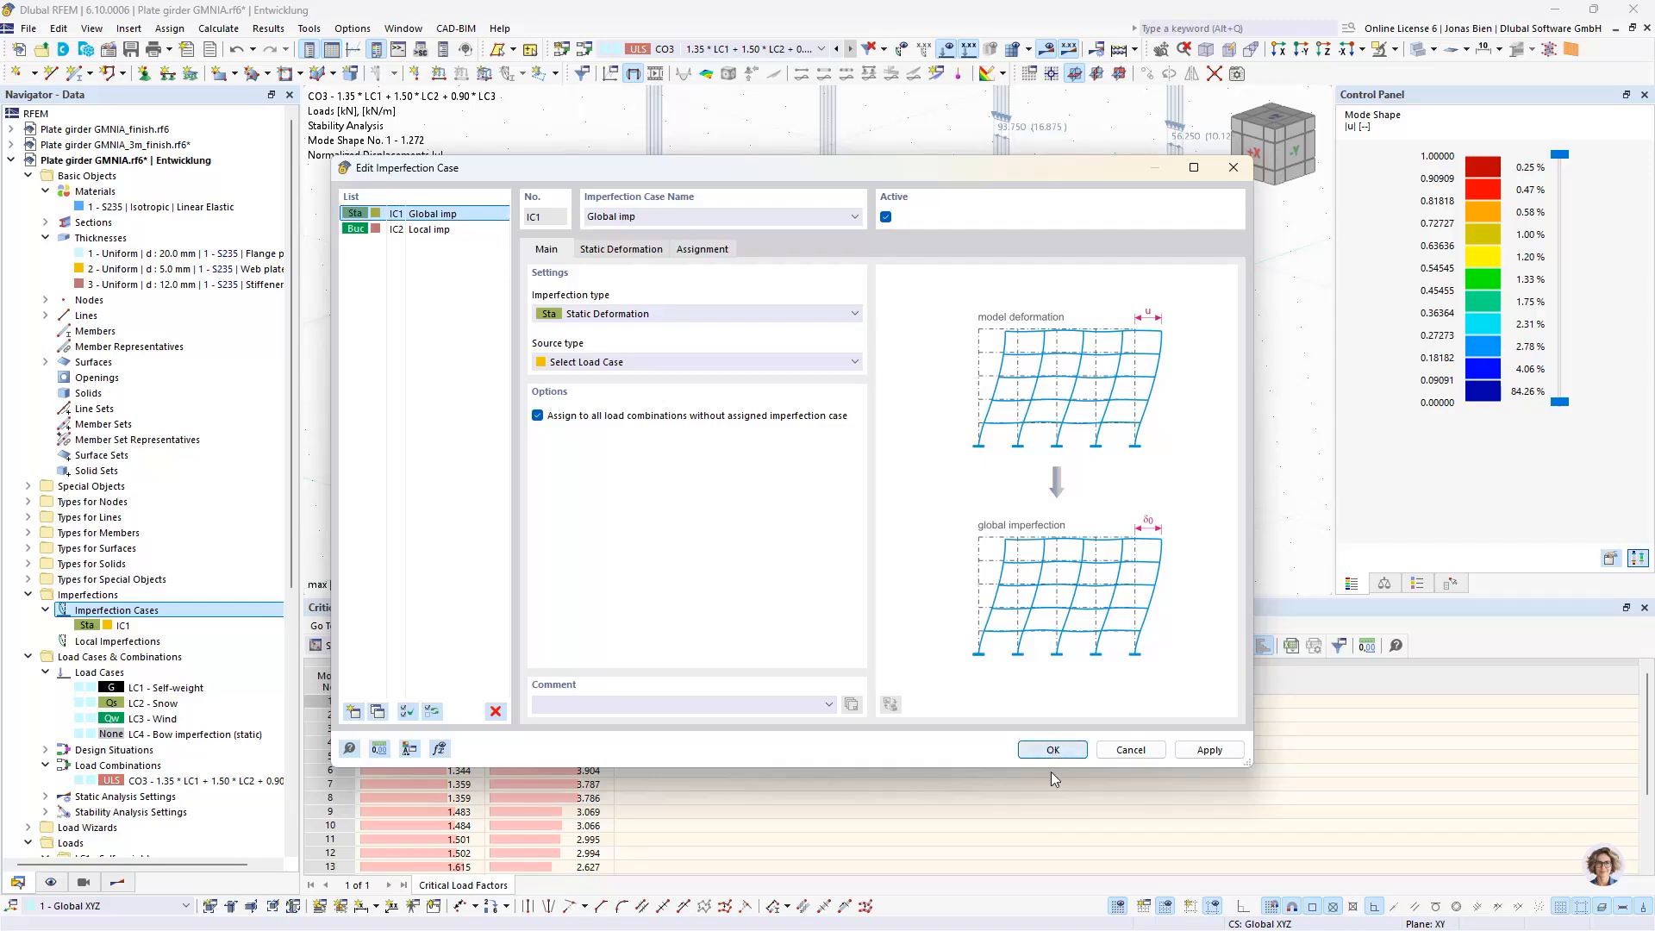
Step: Display the imperfection shape of IC2 Local imp on the girder, then return to the model data tree
{"action": "left_click", "coordinate": [669, 52]}
{"action": "left_click", "coordinate": [702, 80]}
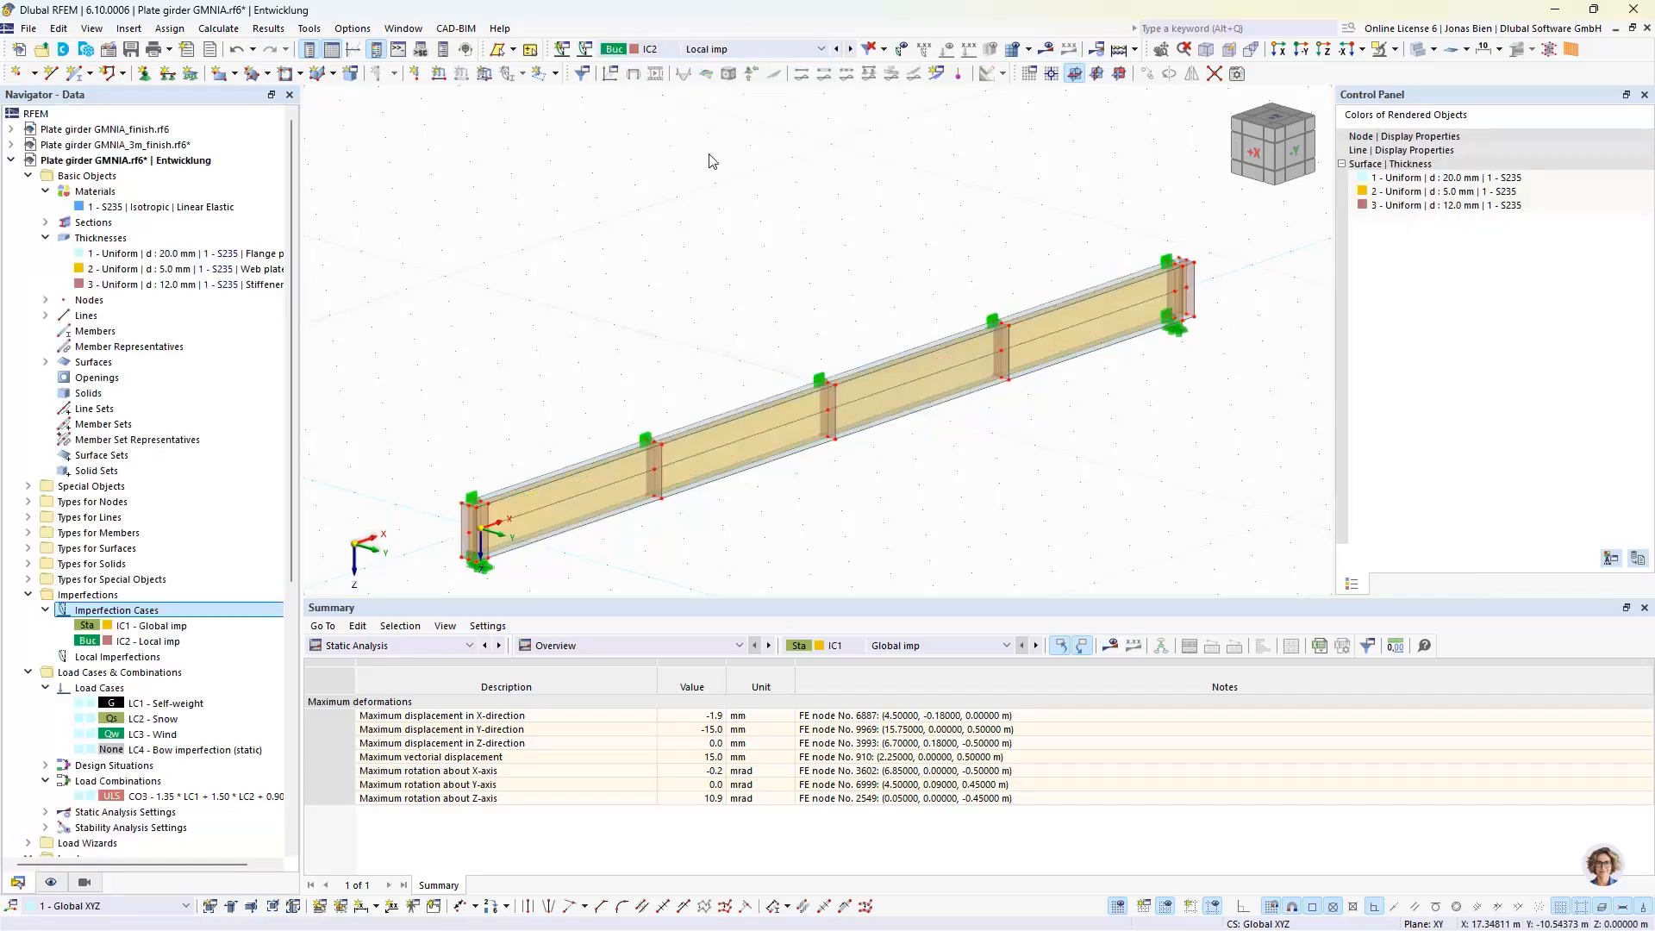
{"action": "left_click", "coordinate": [1016, 52]}
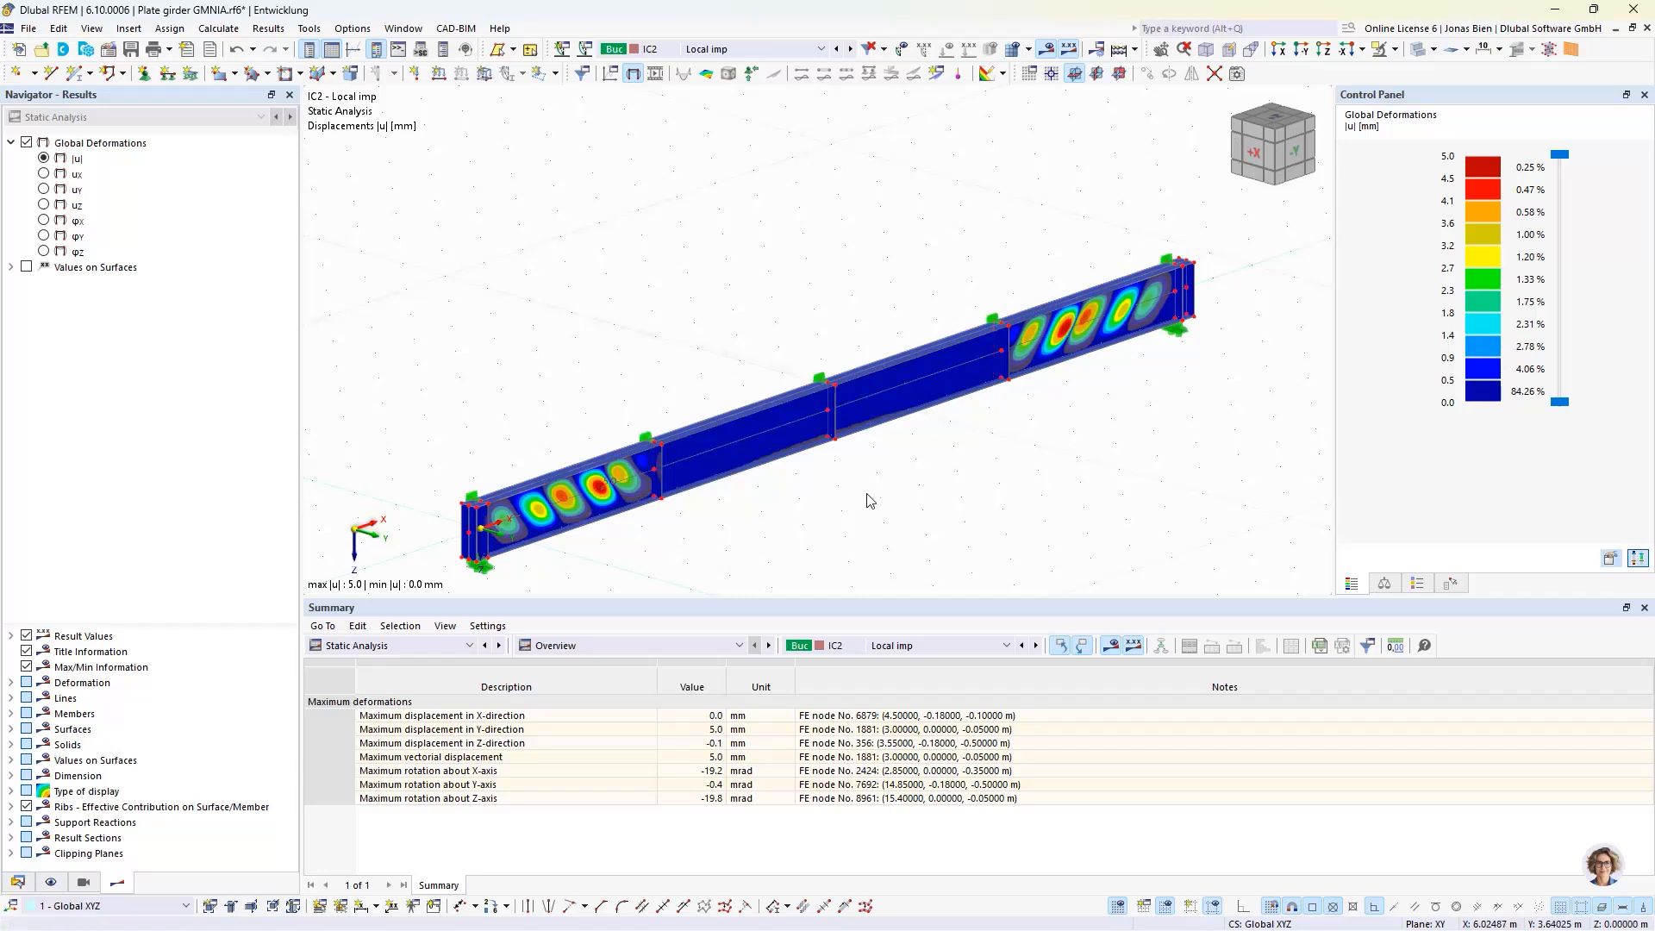
{"action": "left_click", "coordinate": [18, 883]}
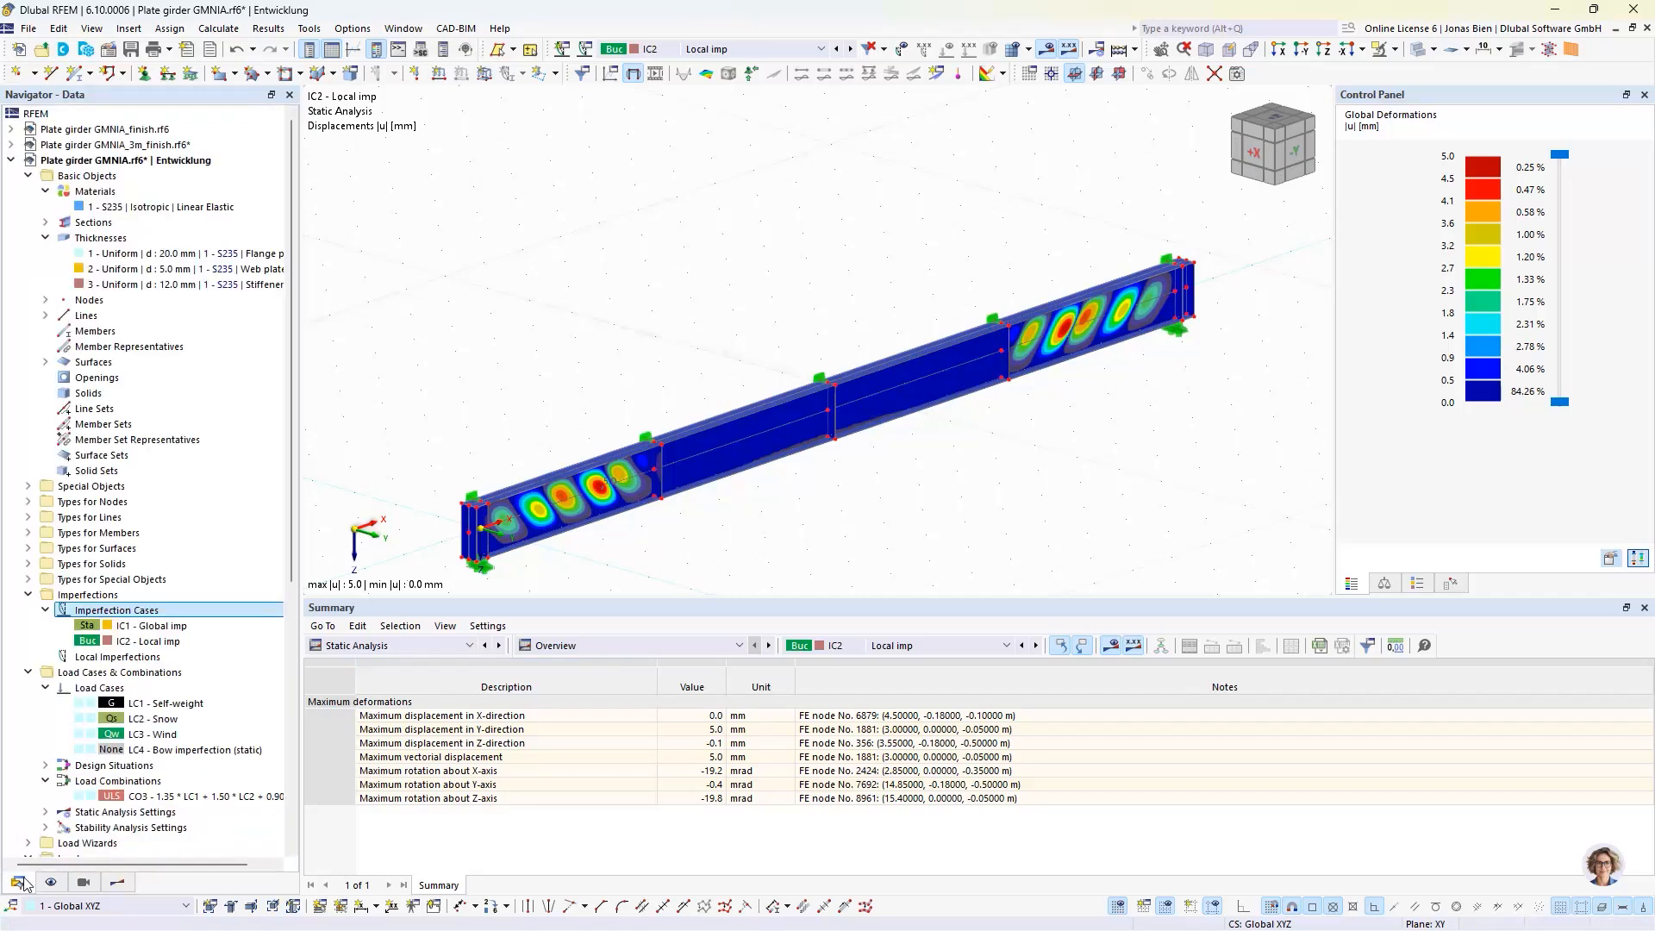
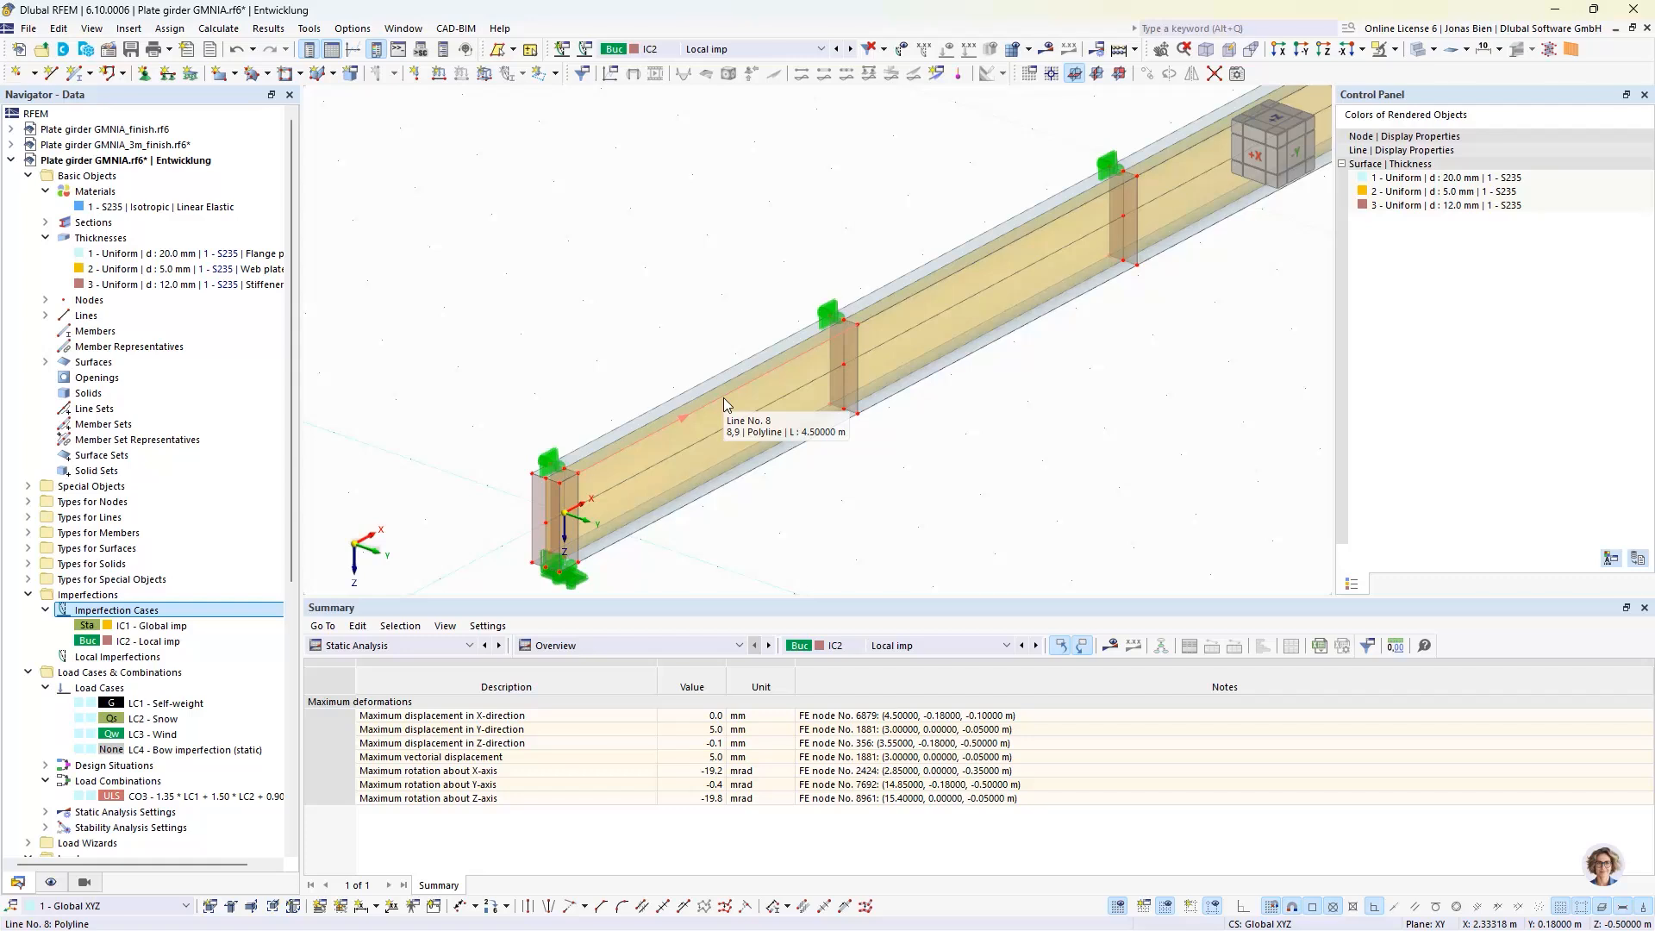
Step: Change top flange edge line 8 to an arc with its control point at the line's midpoint
{"action": "double_click", "coordinate": [723, 402]}
{"action": "left_click", "coordinate": [490, 267]}
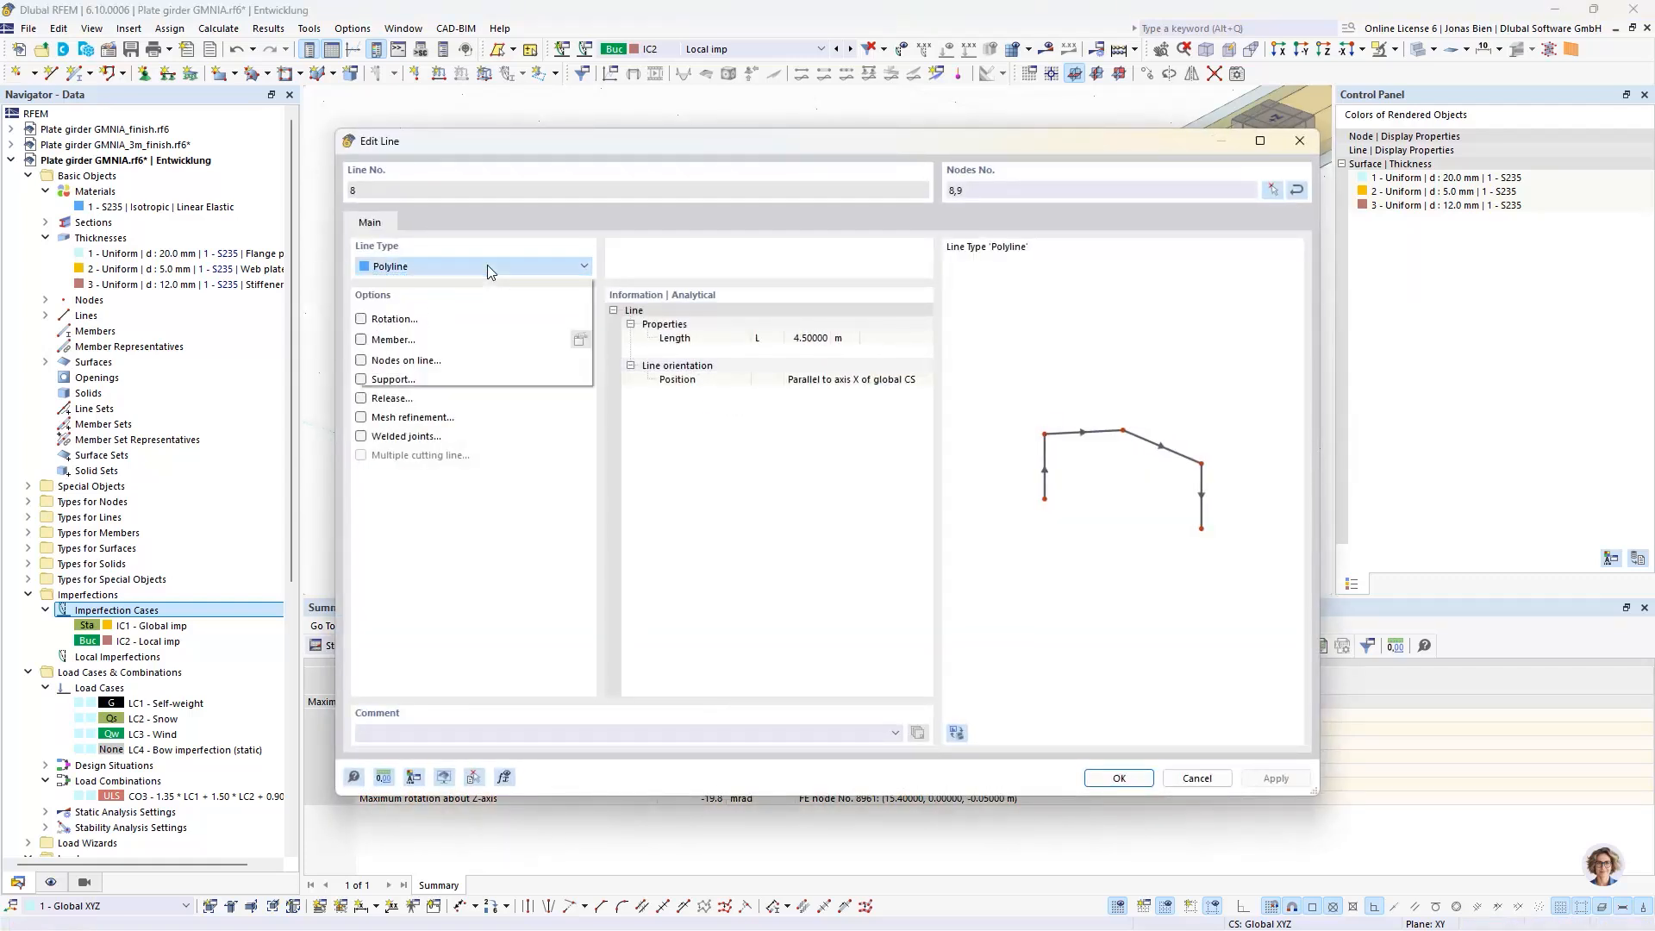
{"action": "left_click", "coordinate": [454, 298]}
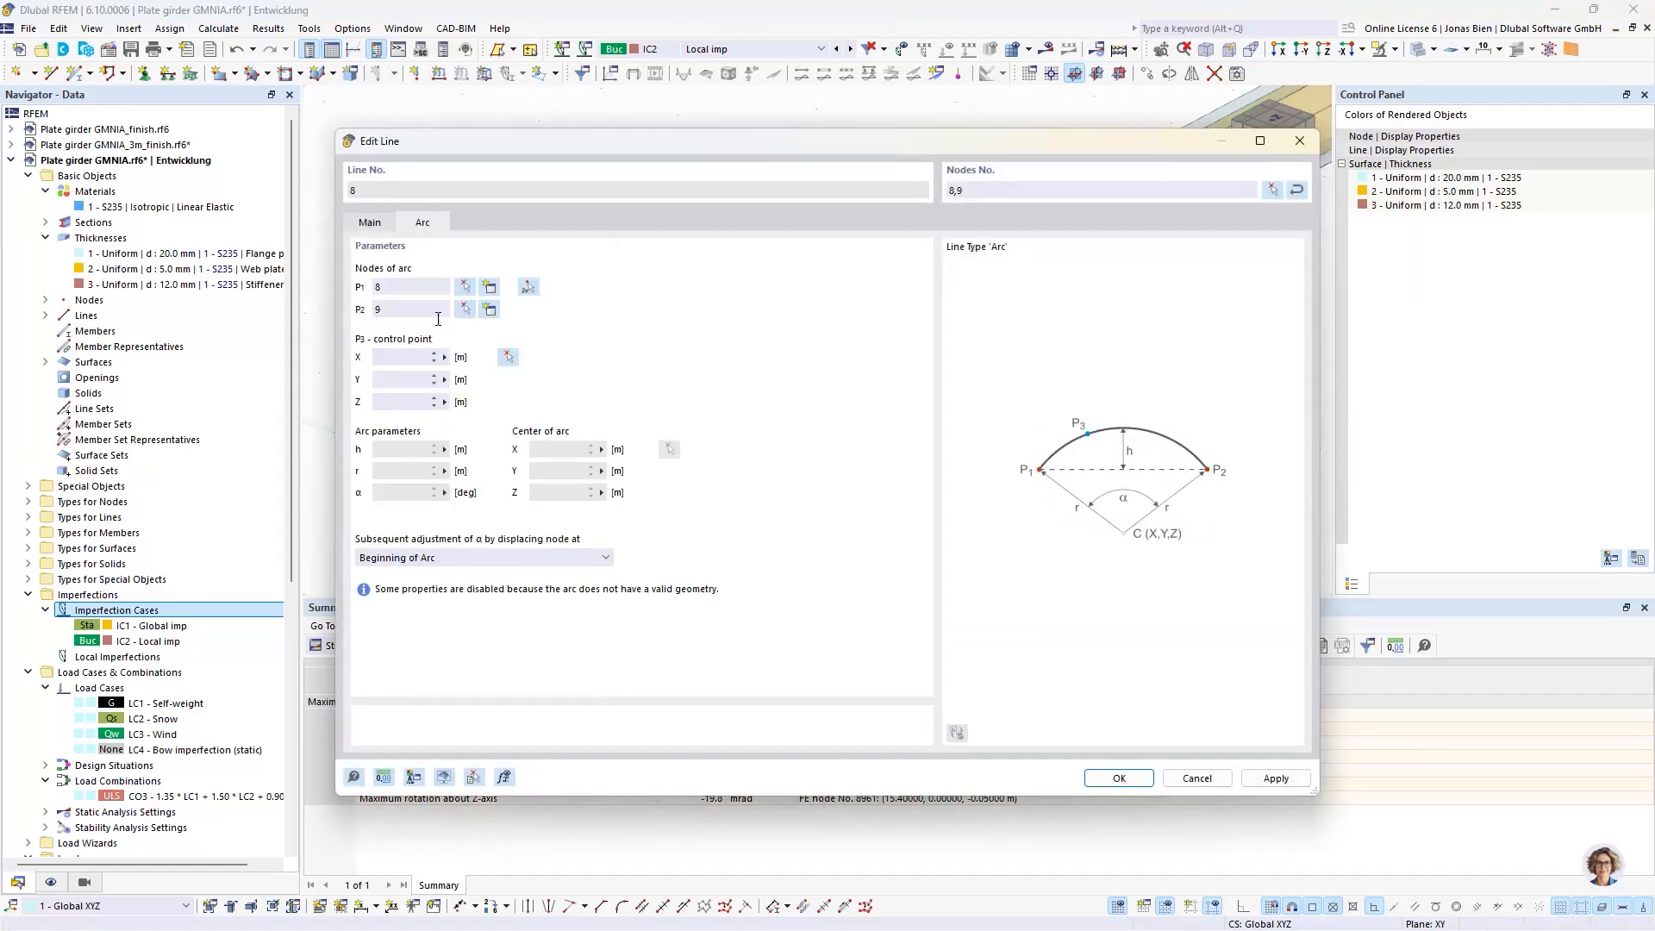
{"action": "left_click", "coordinate": [509, 359]}
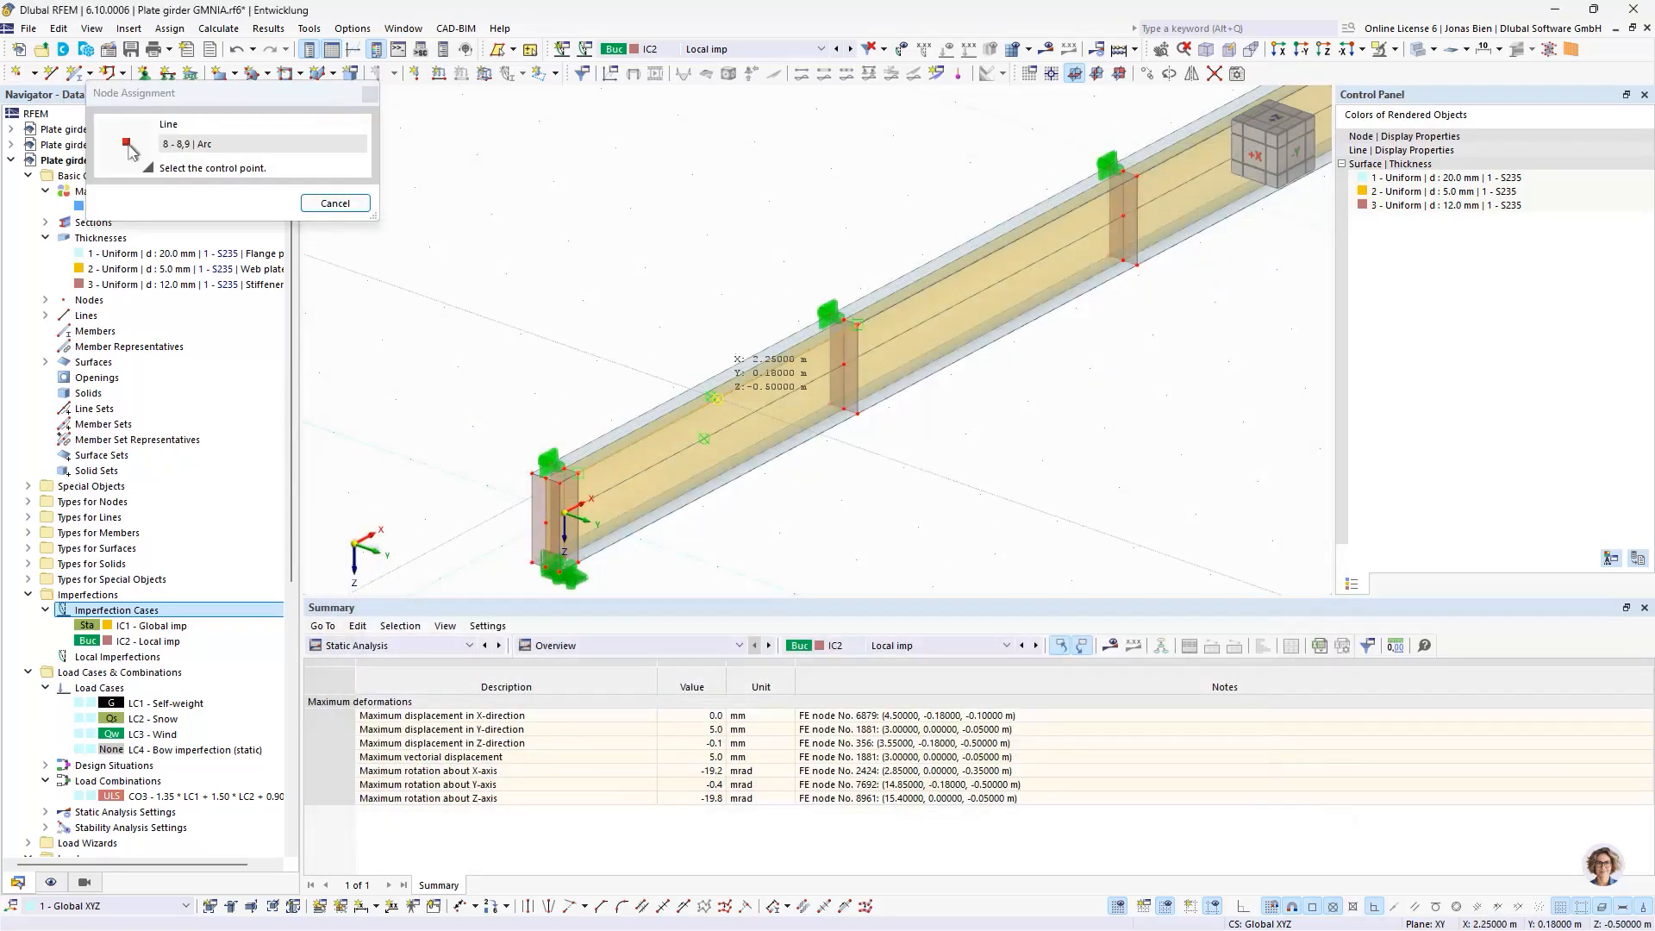
{"action": "left_click", "coordinate": [713, 398]}
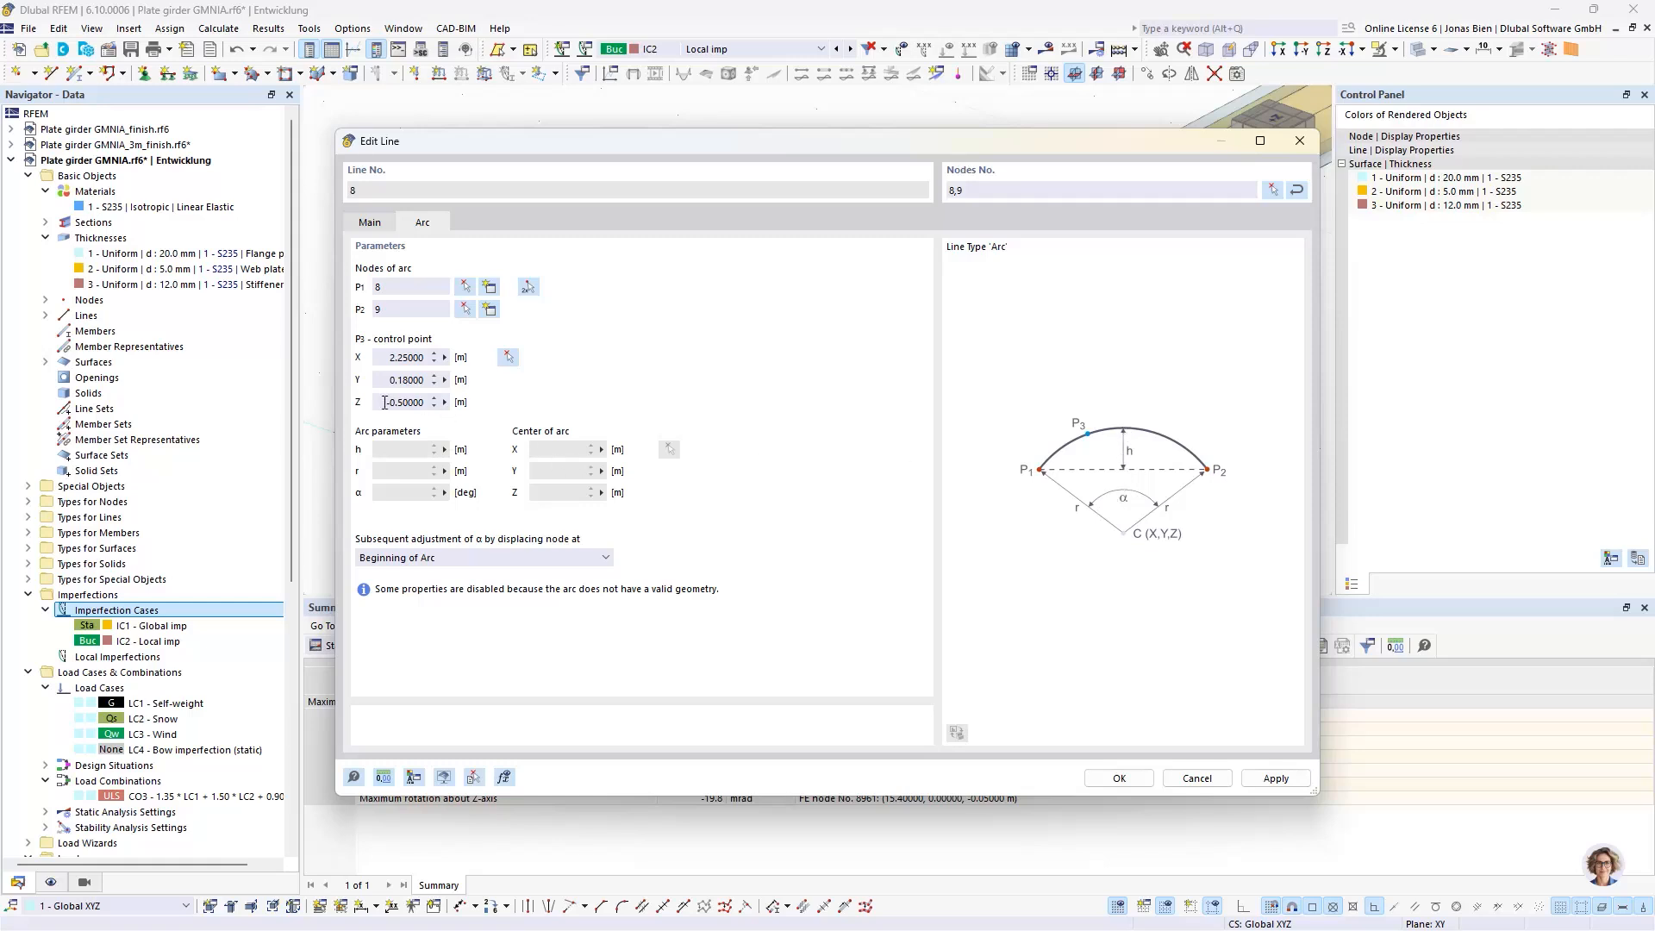
Step: Offset the arc control point's Z coordinate with the formula -0.50000-0.36/2/50 and accept deleting the results and mesh
{"action": "left_click_drag", "start_coordinate": [384, 403], "coordinate": [444, 417]}
{"action": "left_click_drag", "start_coordinate": [379, 405], "coordinate": [437, 411]}
{"action": "right_click", "coordinate": [446, 411]}
{"action": "left_click", "coordinate": [516, 408]}
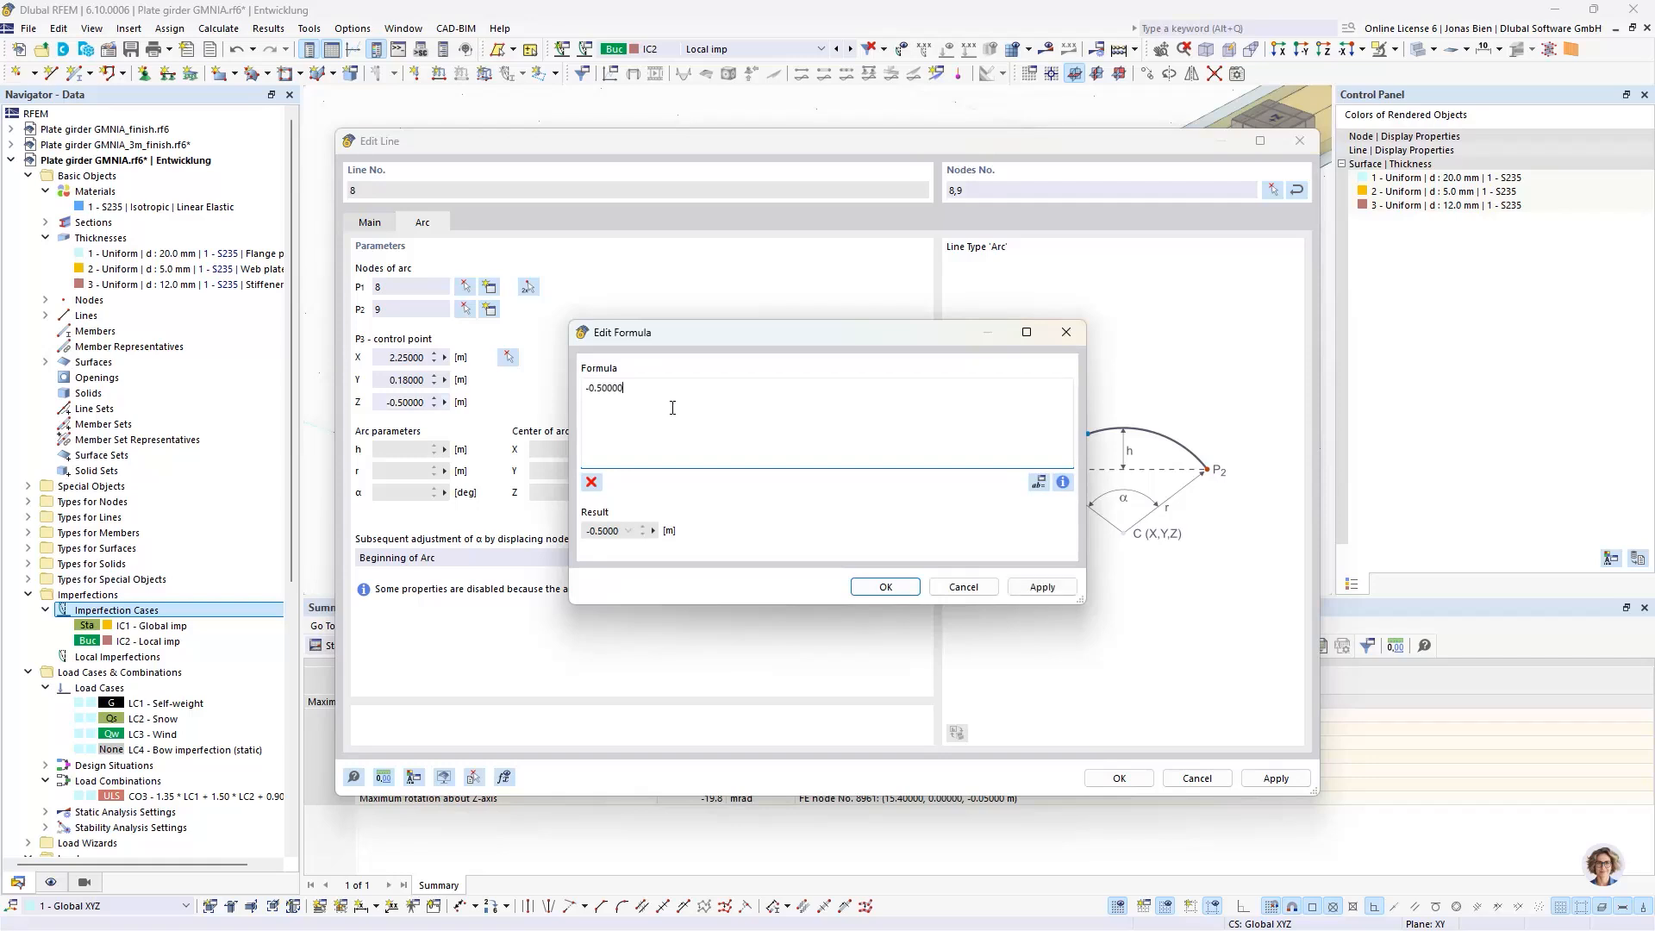
{"action": "type", "text": "-0.36/2/50"}
{"action": "left_click_drag", "start_coordinate": [681, 405], "coordinate": [583, 389]}
{"action": "left_click", "coordinate": [885, 588]}
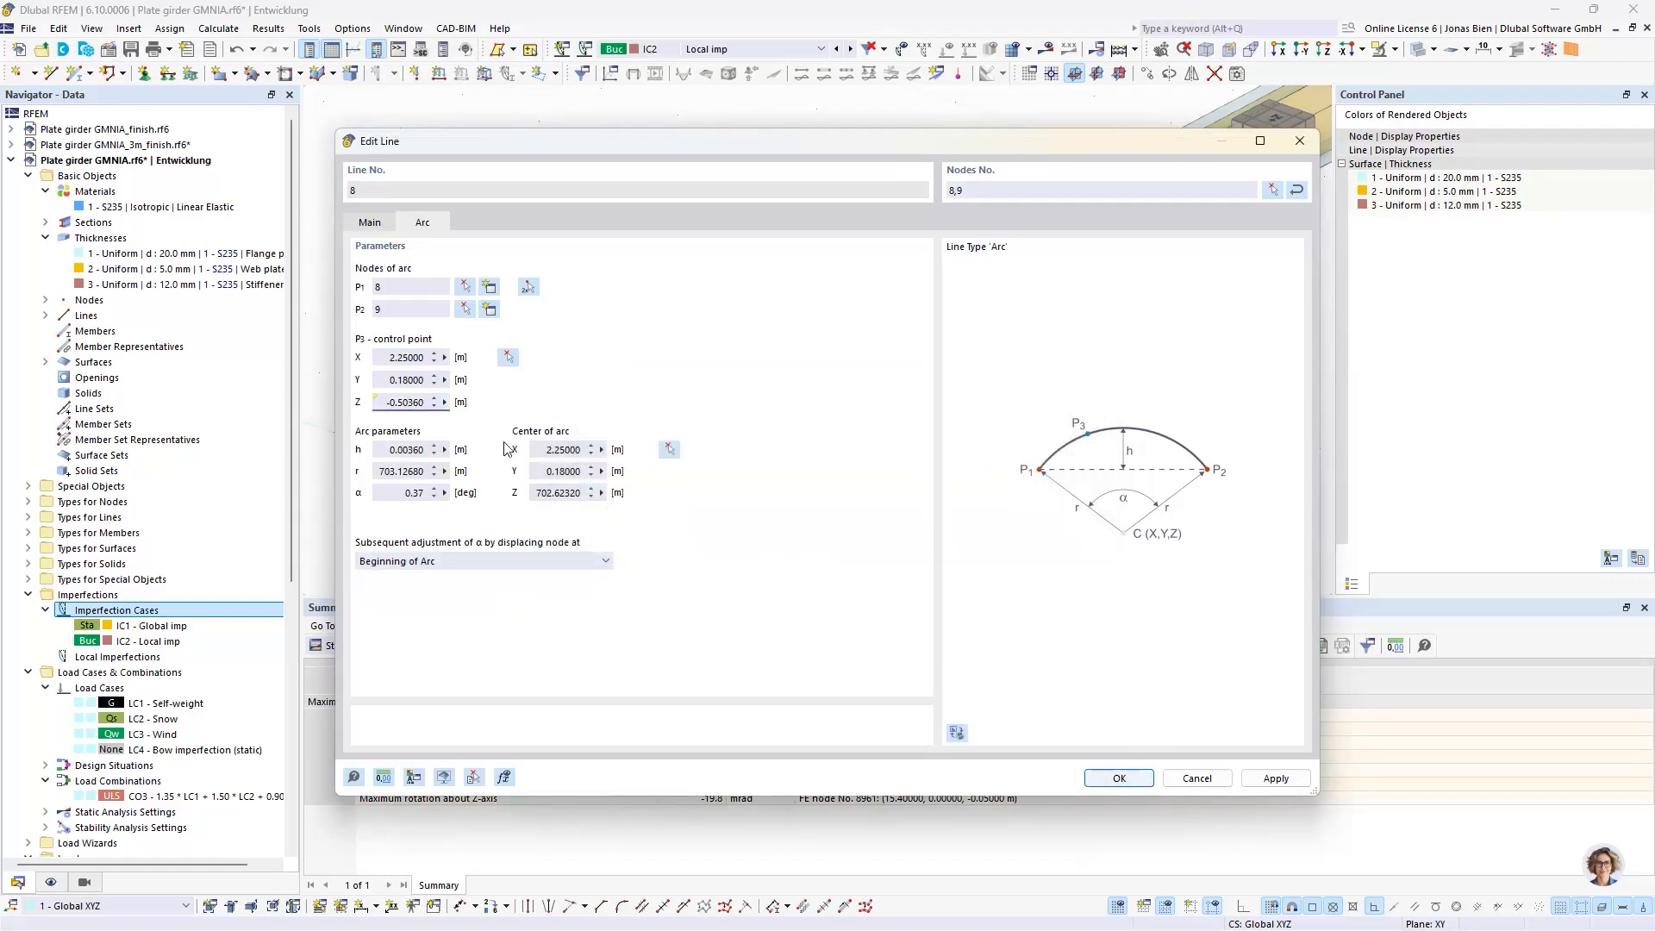
{"action": "left_click", "coordinate": [1142, 781]}
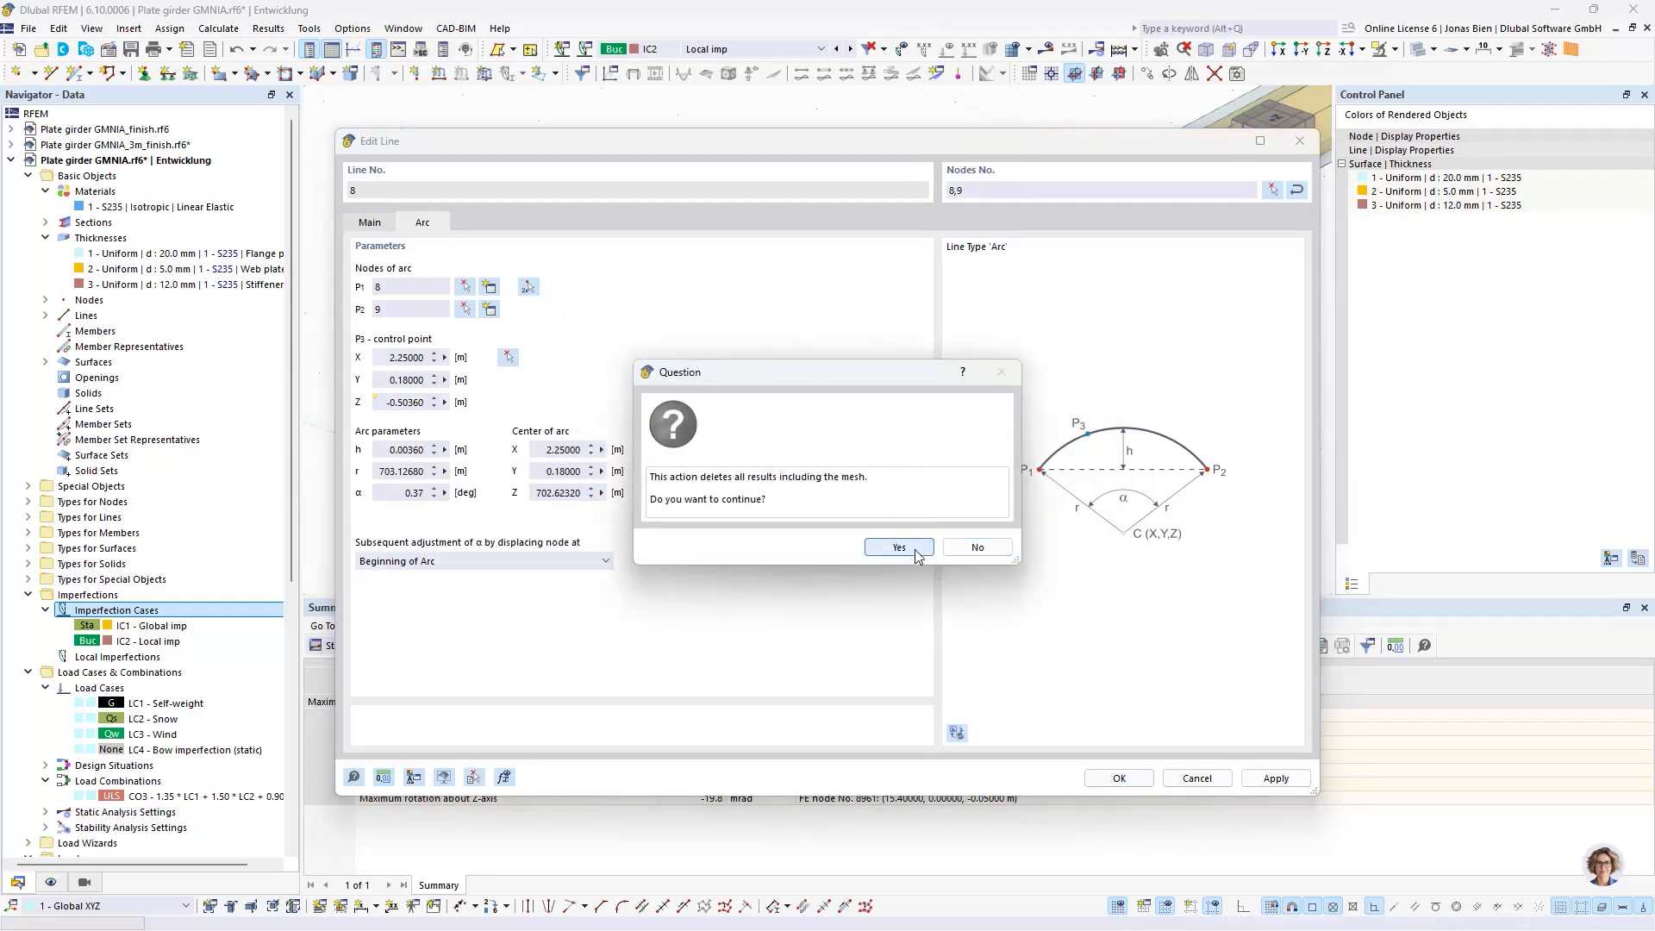
{"action": "left_click", "coordinate": [901, 545]}
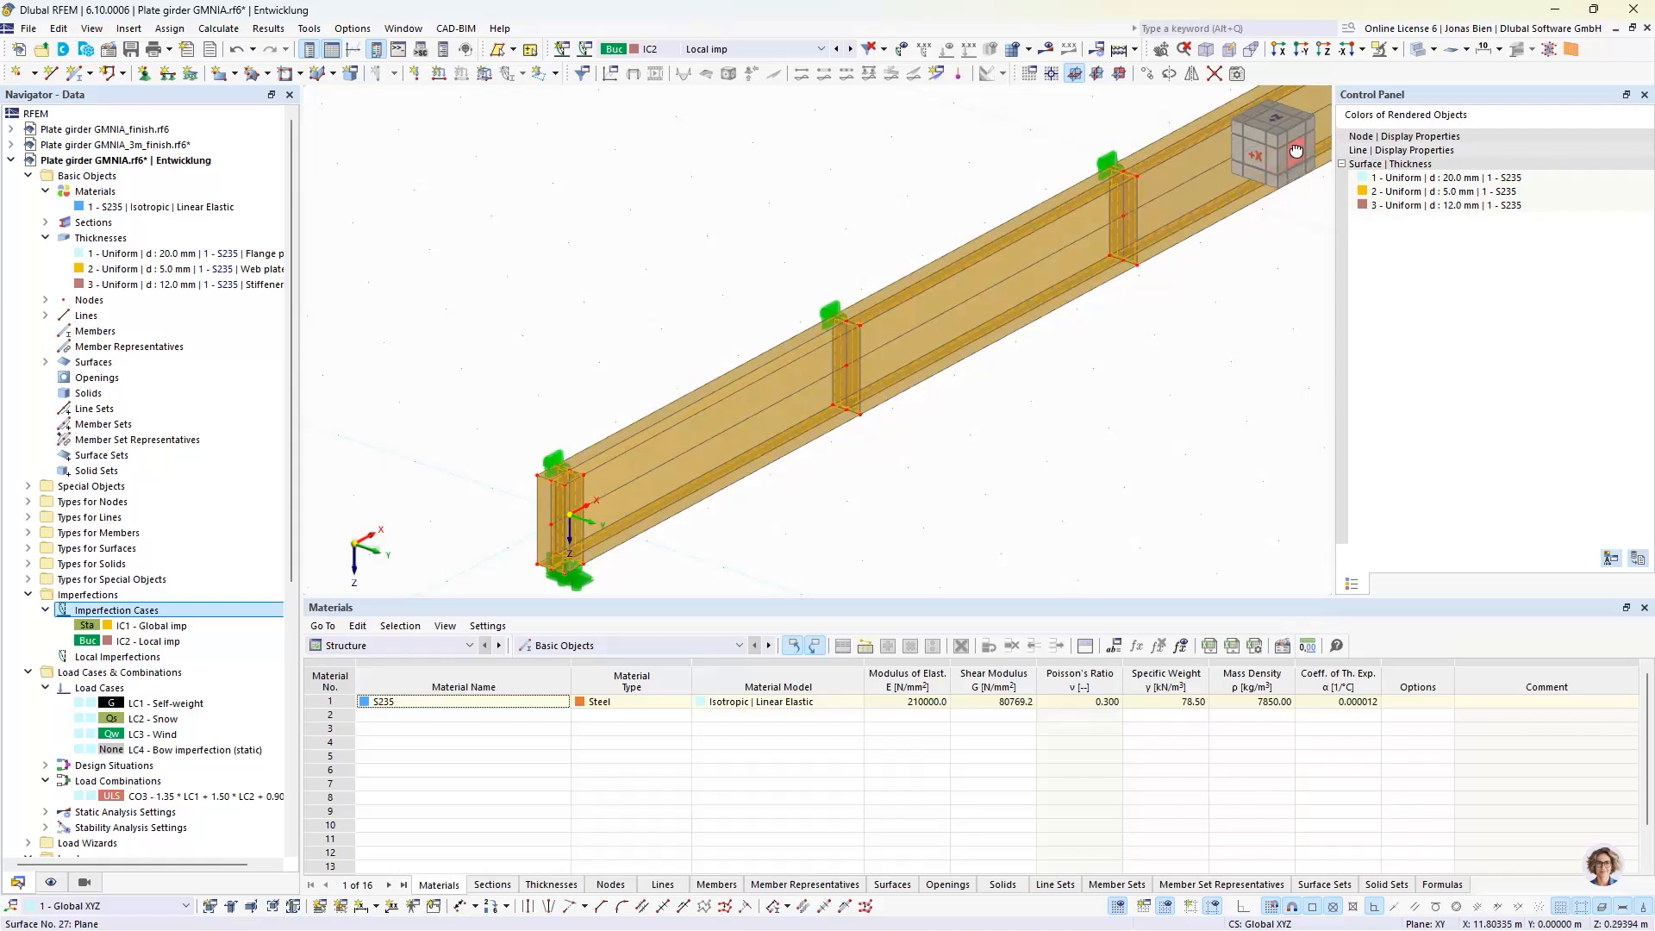
Step: Check the curved edge in side view, then change the geometry type of flange surface 2 from Plane to Quadrangle
{"action": "left_click", "coordinate": [1297, 160]}
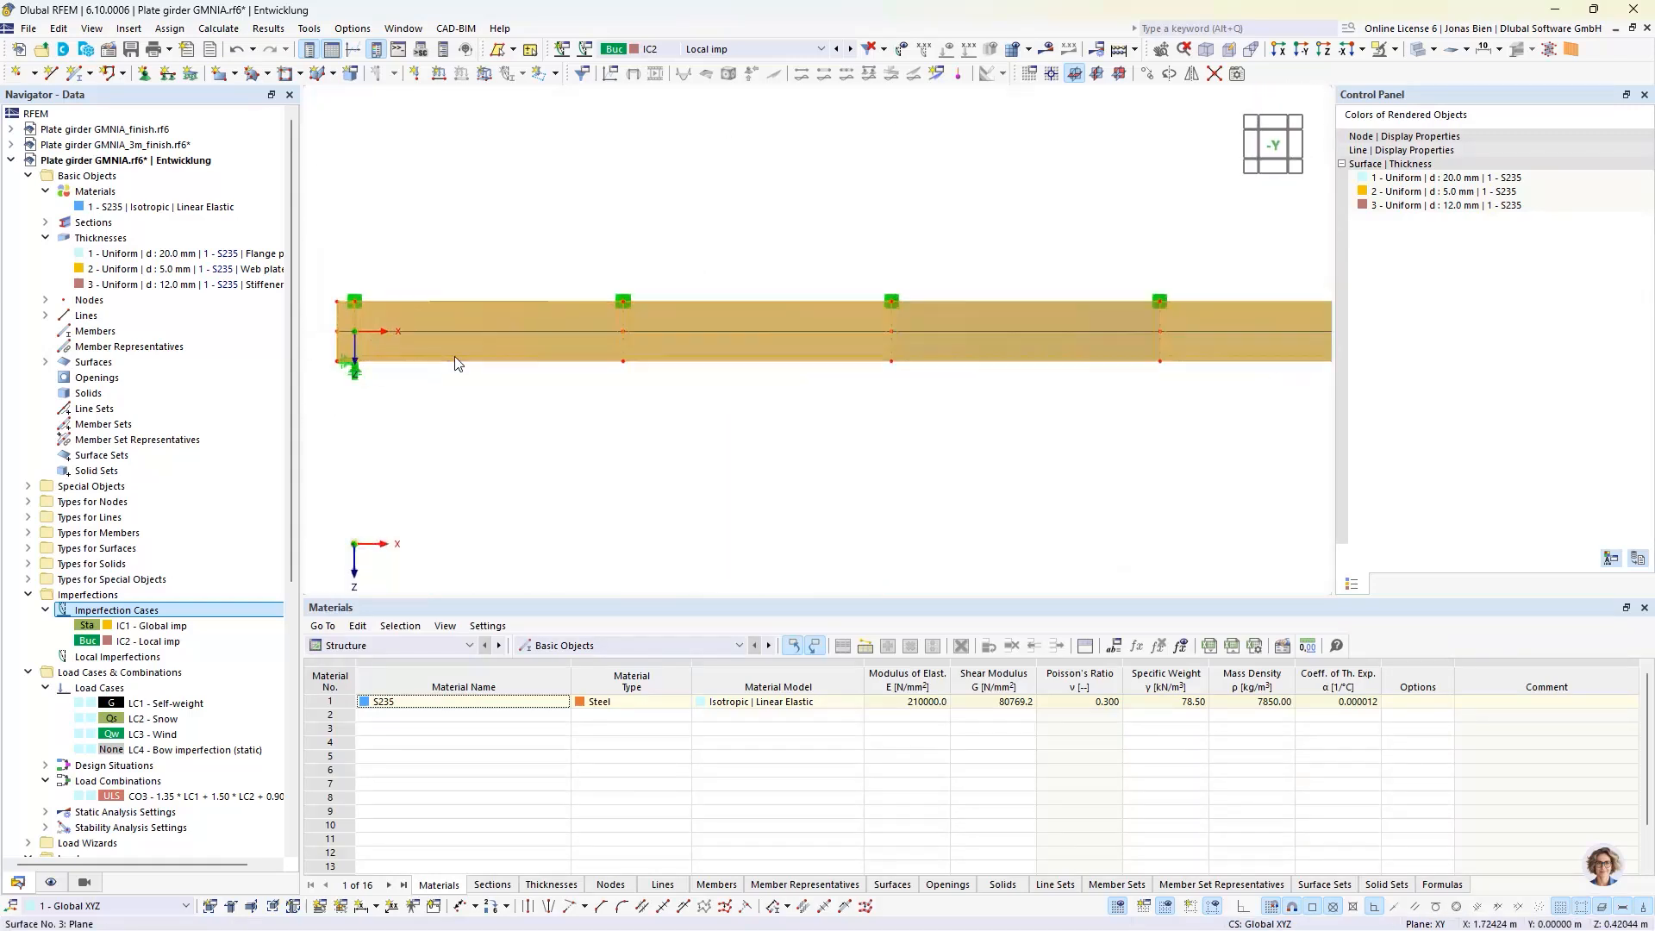
{"action": "scroll", "coordinate": [457, 216], "scroll_direction": "up", "scroll_amount": 5}
{"action": "scroll", "coordinate": [578, 296], "scroll_direction": "up", "scroll_amount": 3}
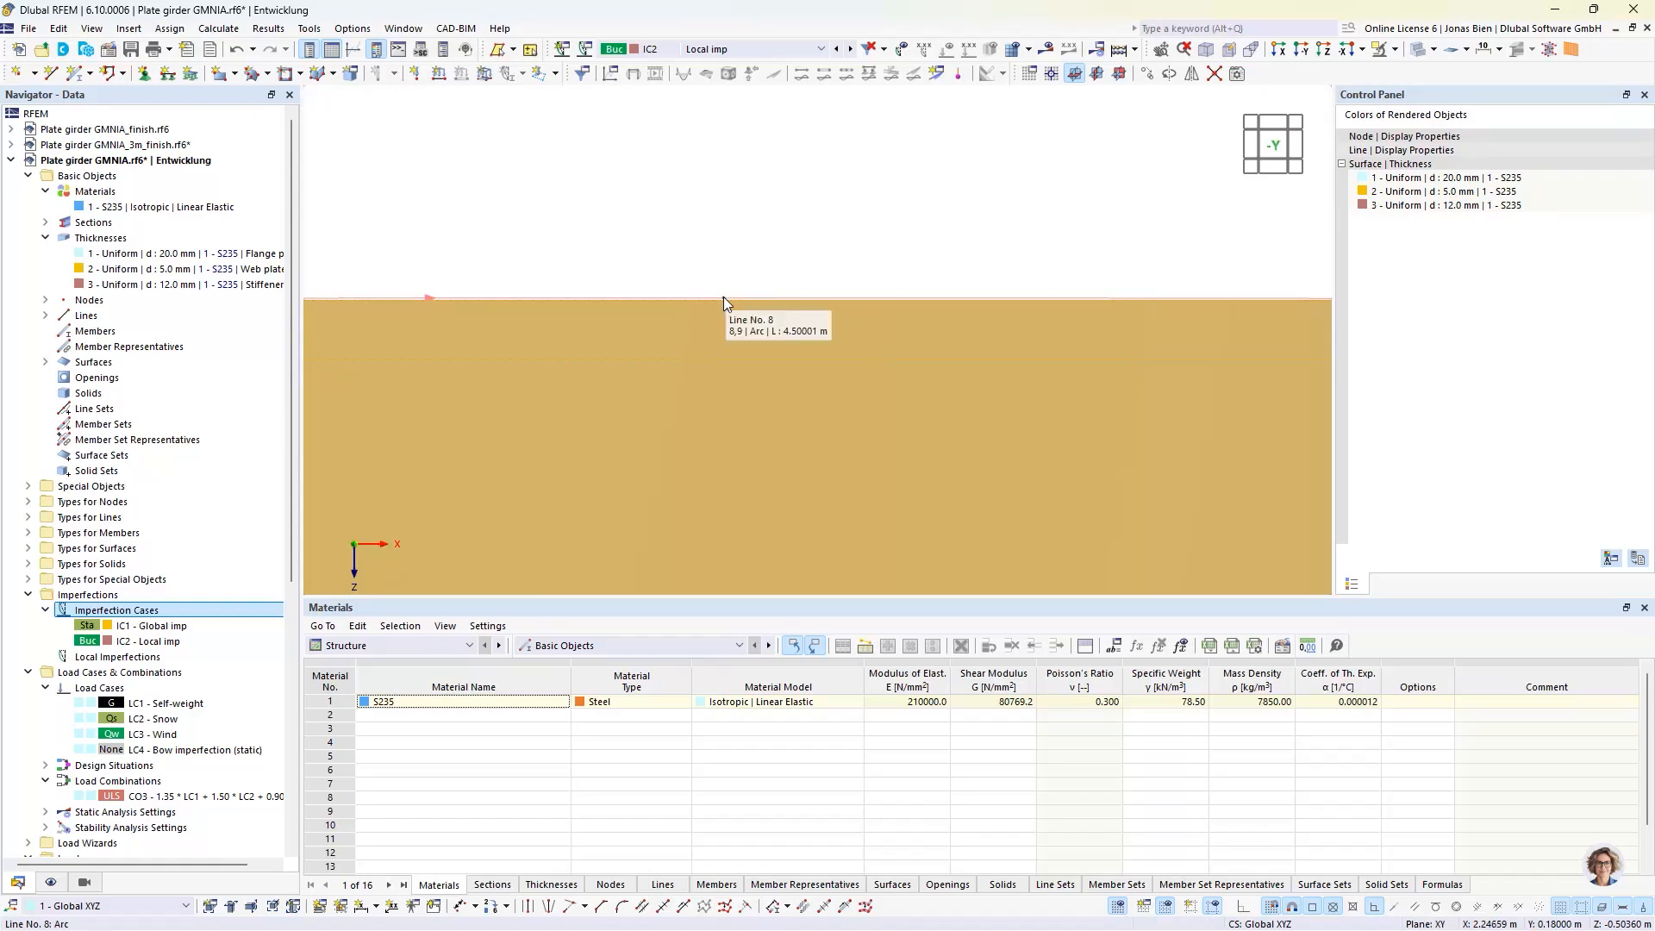
{"action": "scroll", "coordinate": [743, 251], "scroll_direction": "down", "scroll_amount": 5}
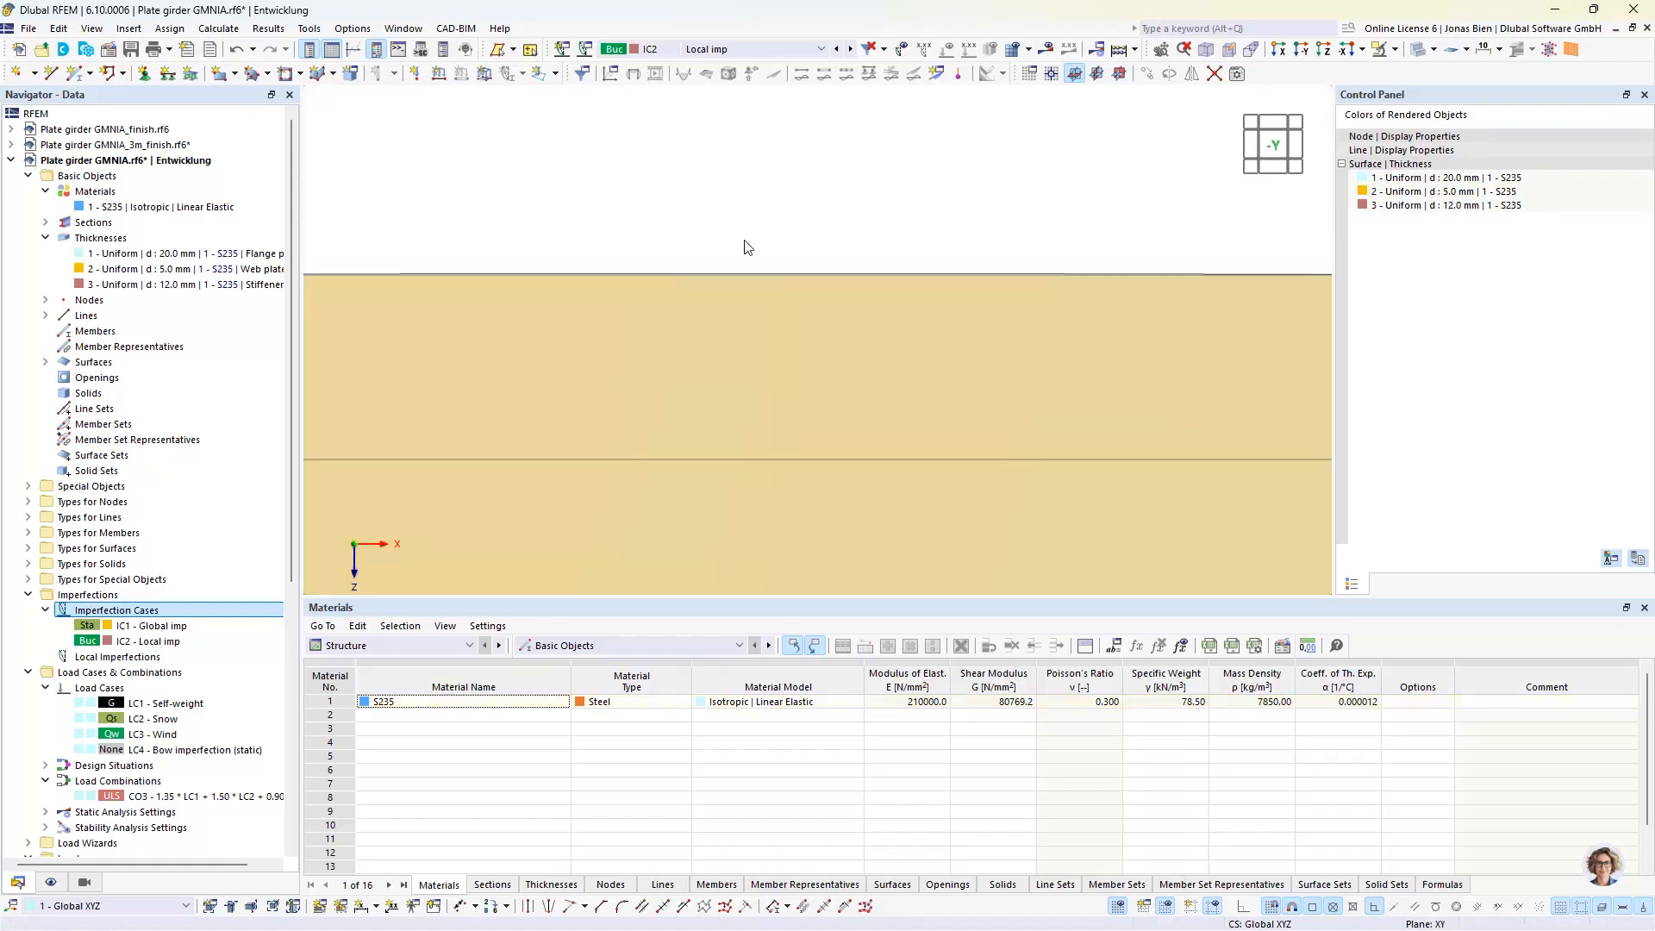
{"action": "middle_click_drag", "start_coordinate": [819, 423], "coordinate": [1142, 418], "text": "ctrl"}
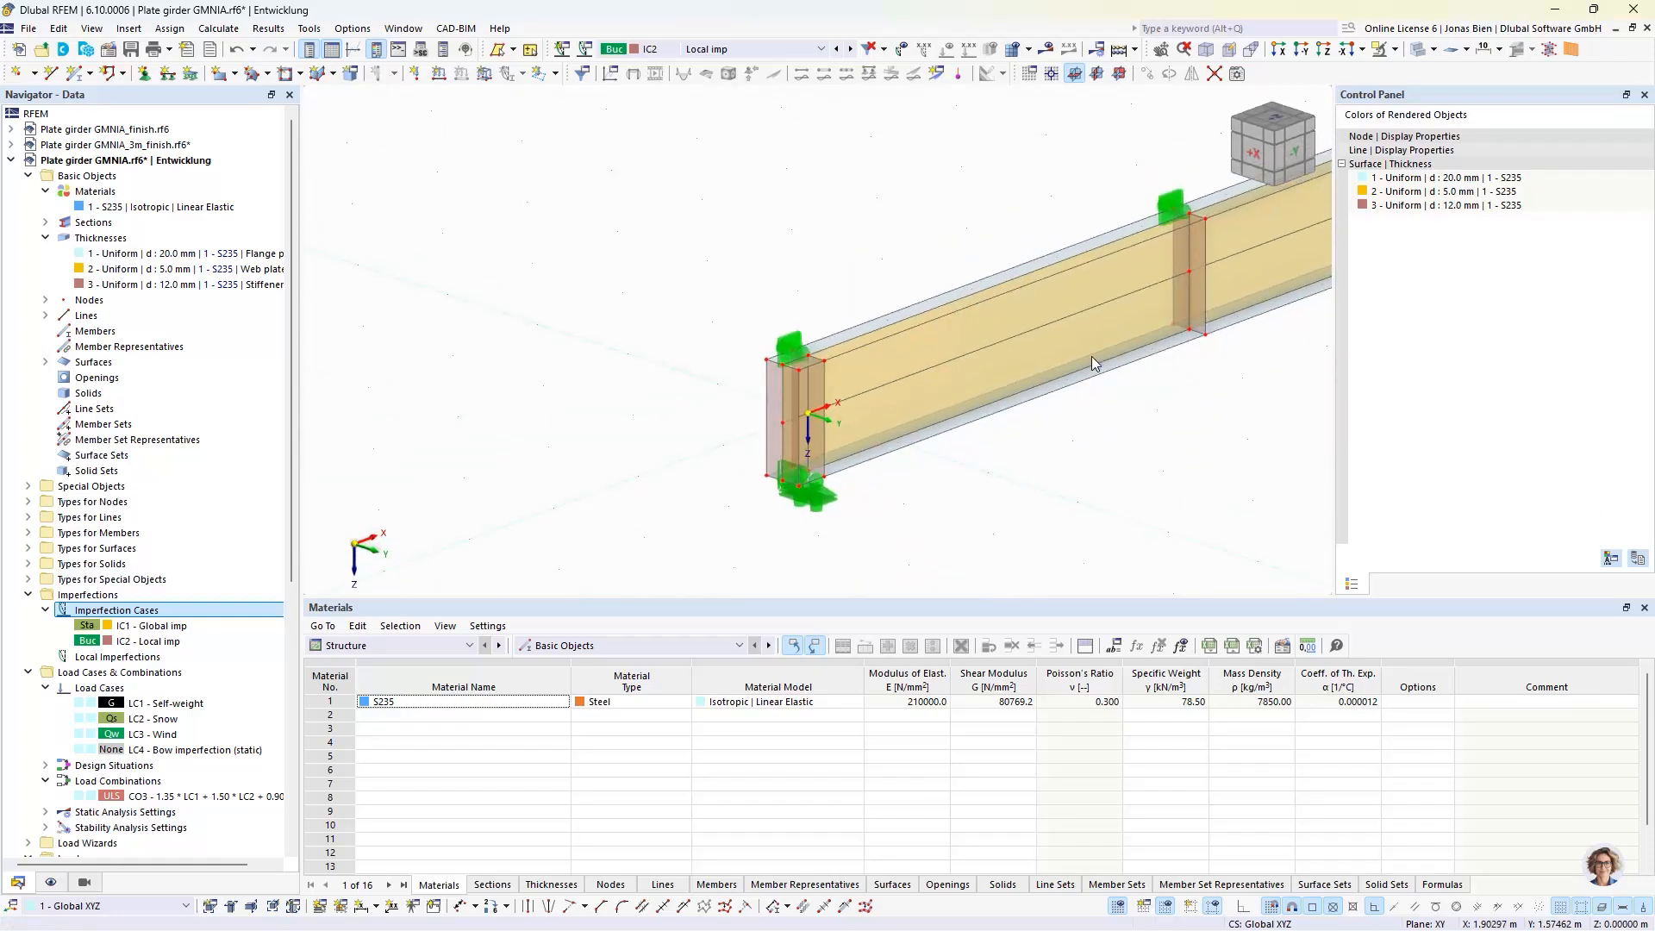
{"action": "left_click", "coordinate": [46, 361]}
{"action": "left_click", "coordinate": [110, 393]}
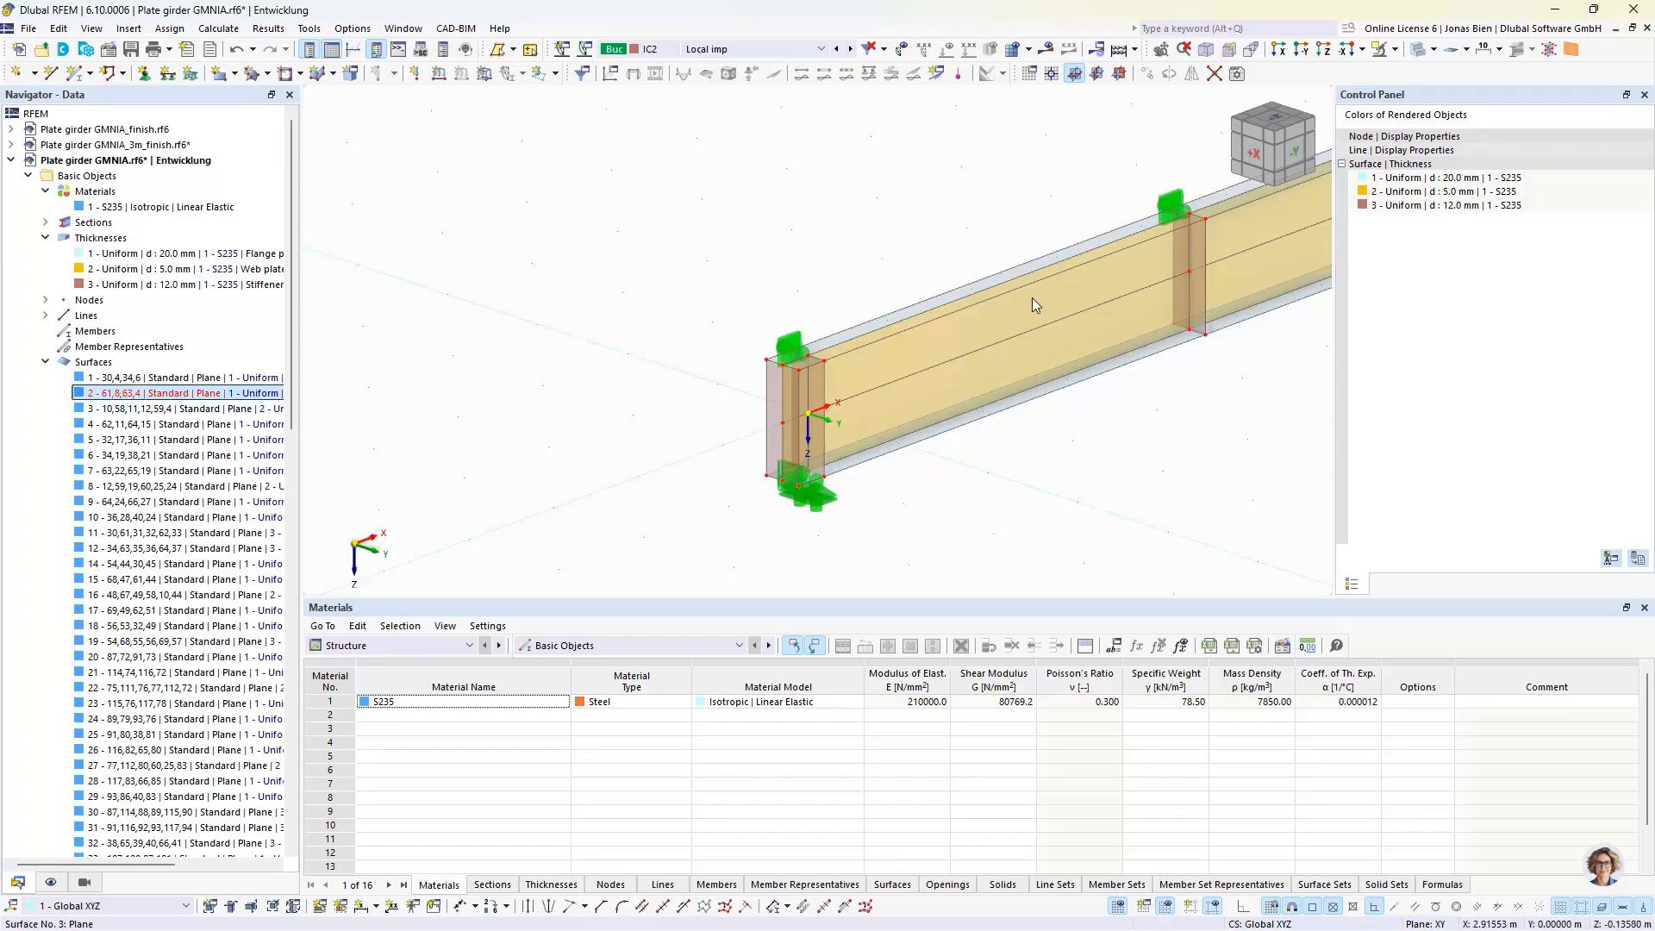
{"action": "scroll", "coordinate": [1032, 298], "scroll_direction": "up", "scroll_amount": 2}
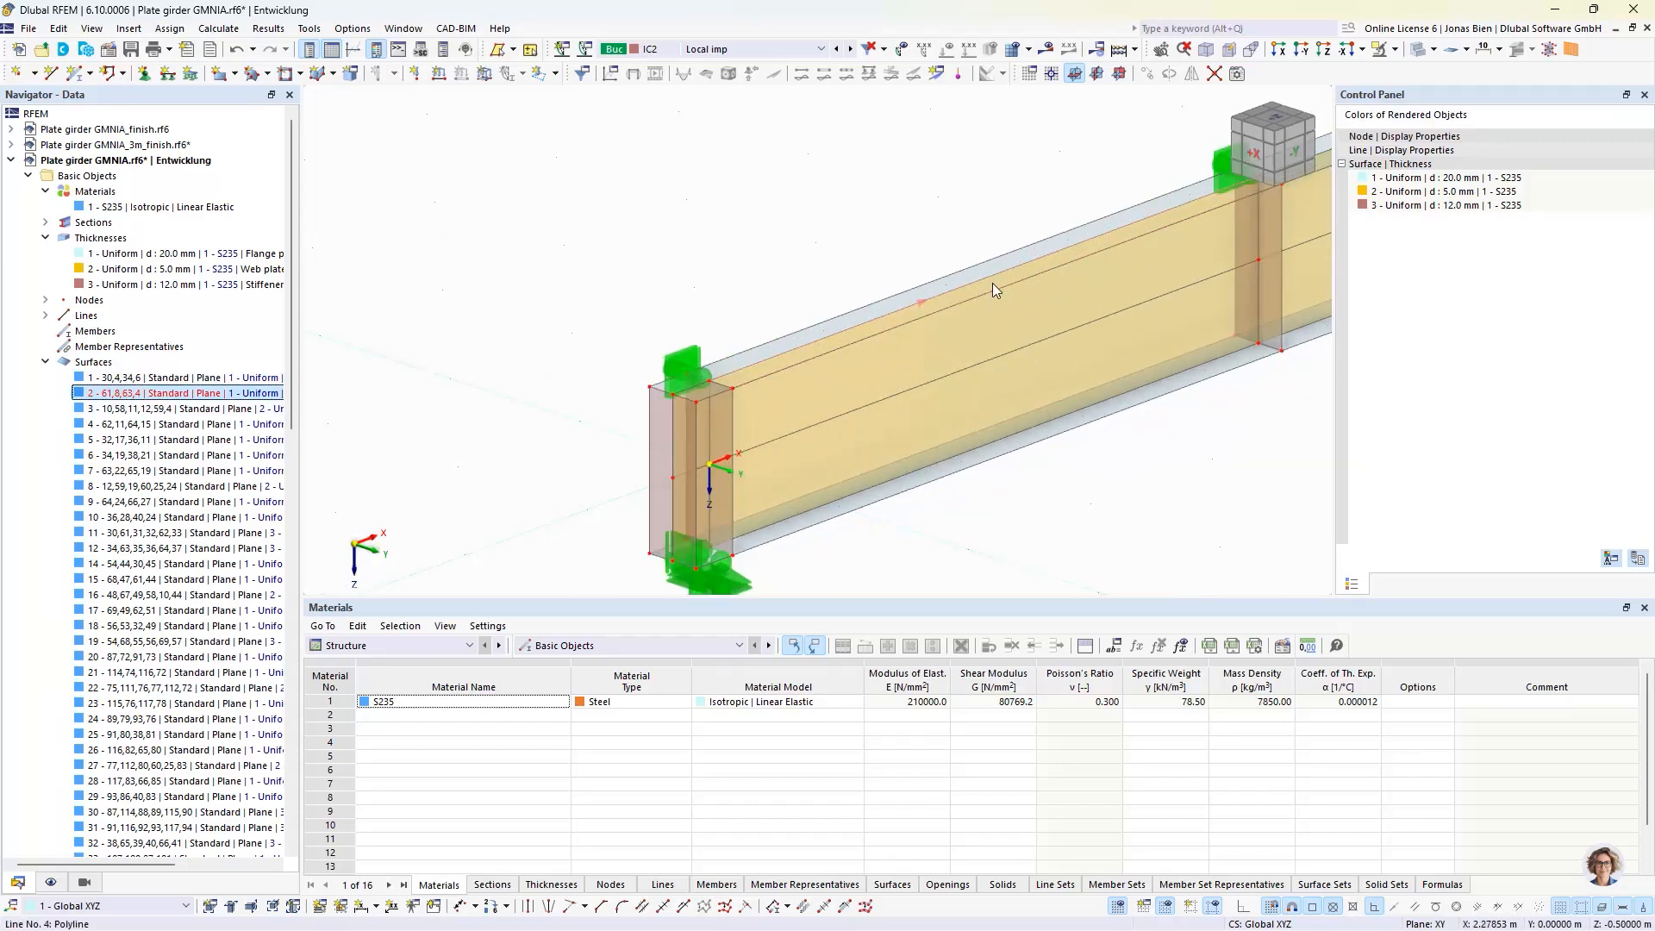
{"action": "double_click", "coordinate": [159, 394]}
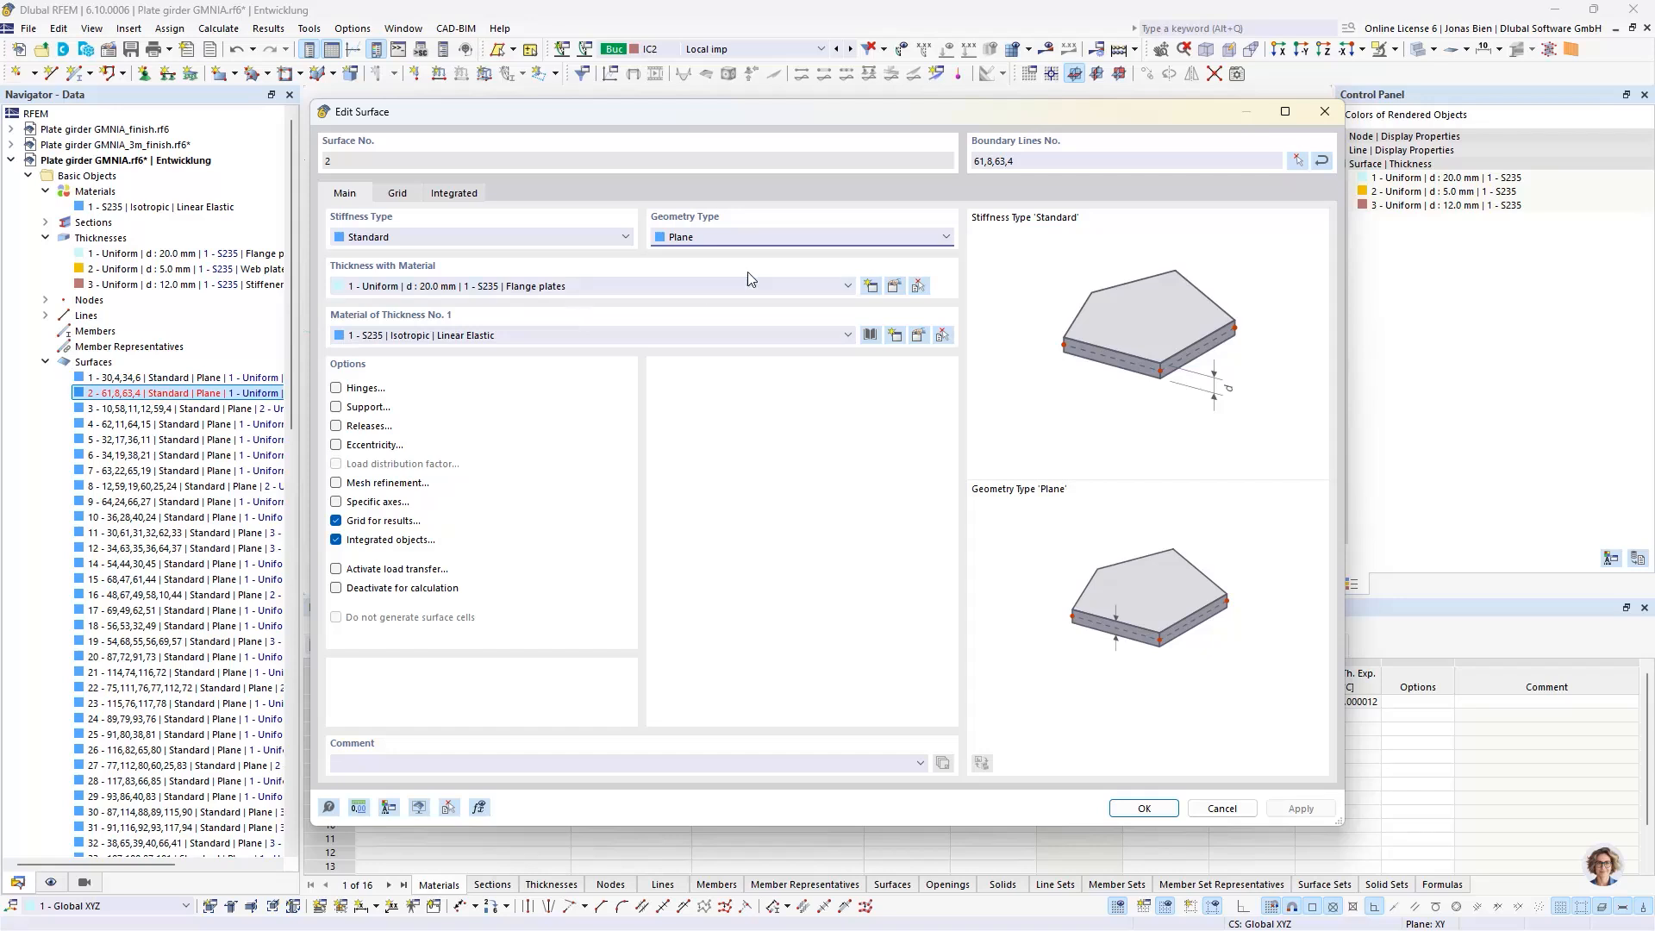
{"action": "left_click", "coordinate": [711, 245]}
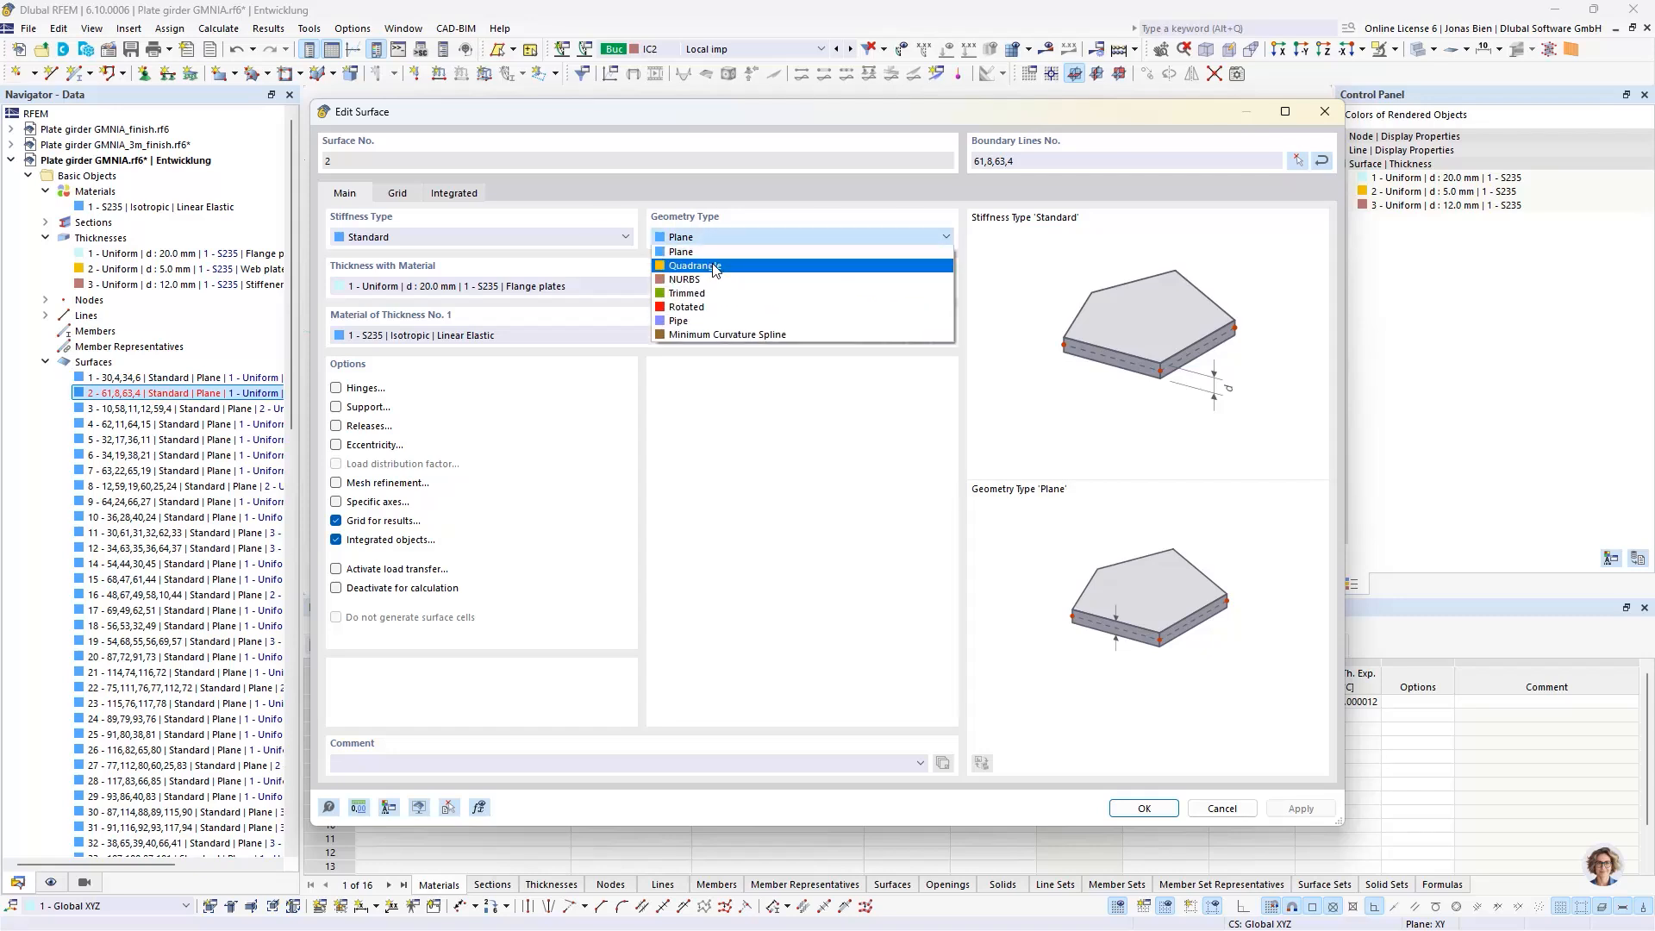
{"action": "left_click", "coordinate": [712, 267]}
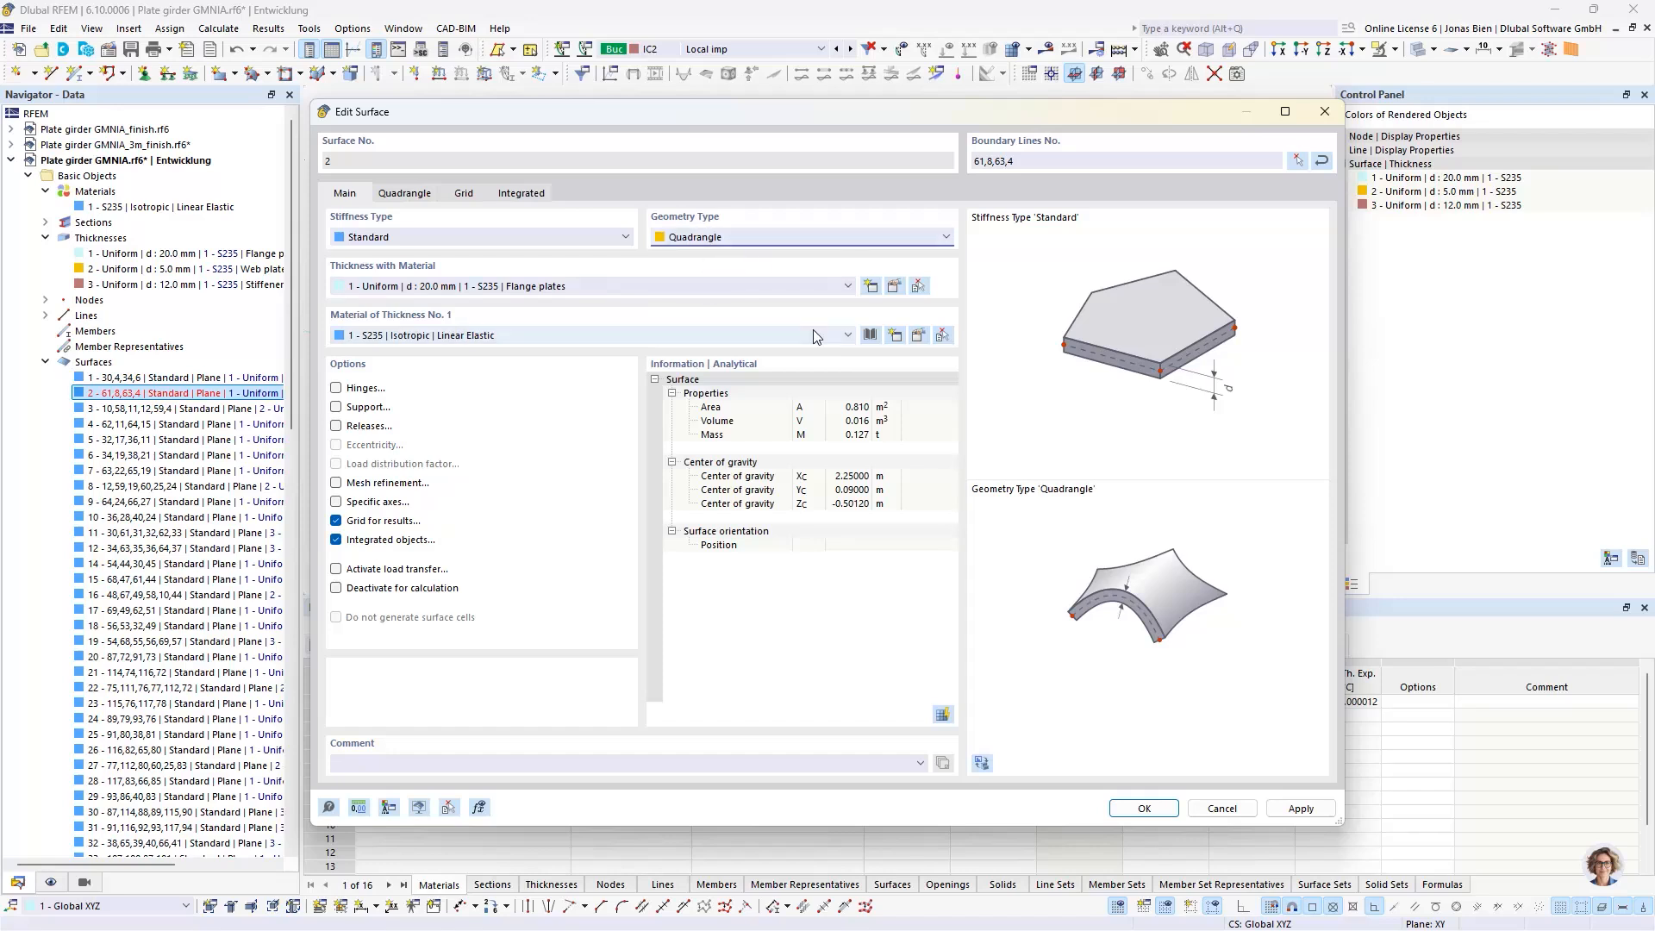
{"action": "left_click", "coordinate": [1138, 810]}
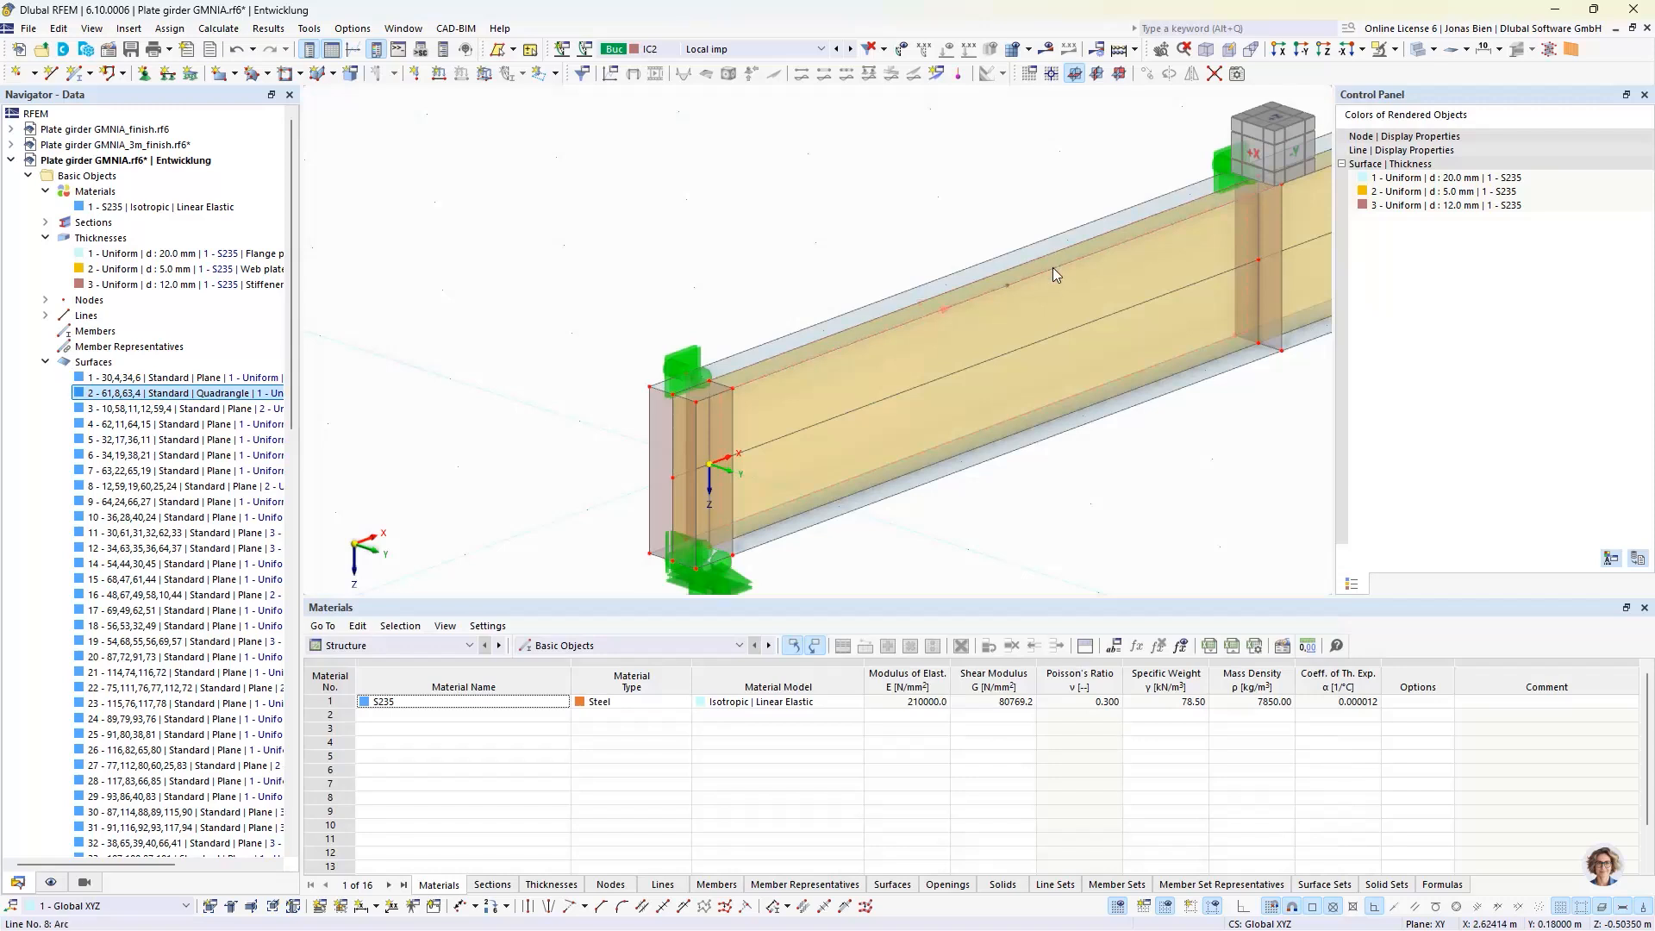
Step: Delete the flat flange surfaces 1, 4 and 5 of the girder's first bay, keeping only the quadrangle surface 2
{"action": "scroll", "coordinate": [1052, 354], "scroll_direction": "down", "scroll_amount": 2}
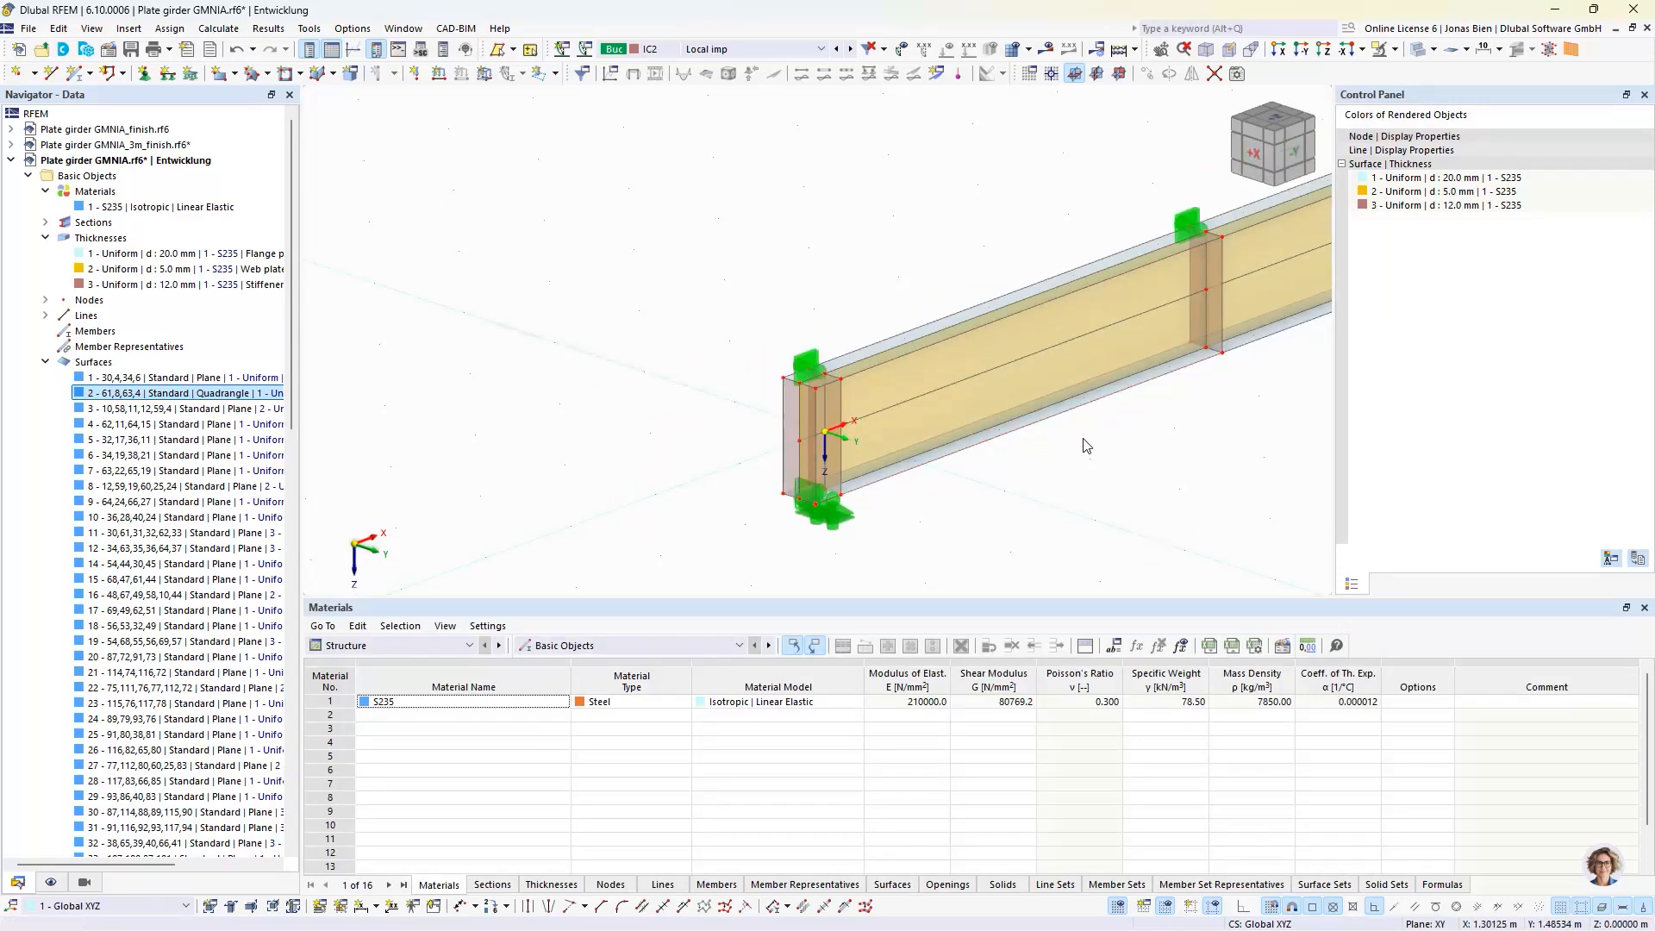
{"action": "middle_click_drag", "start_coordinate": [1167, 455], "coordinate": [920, 485]}
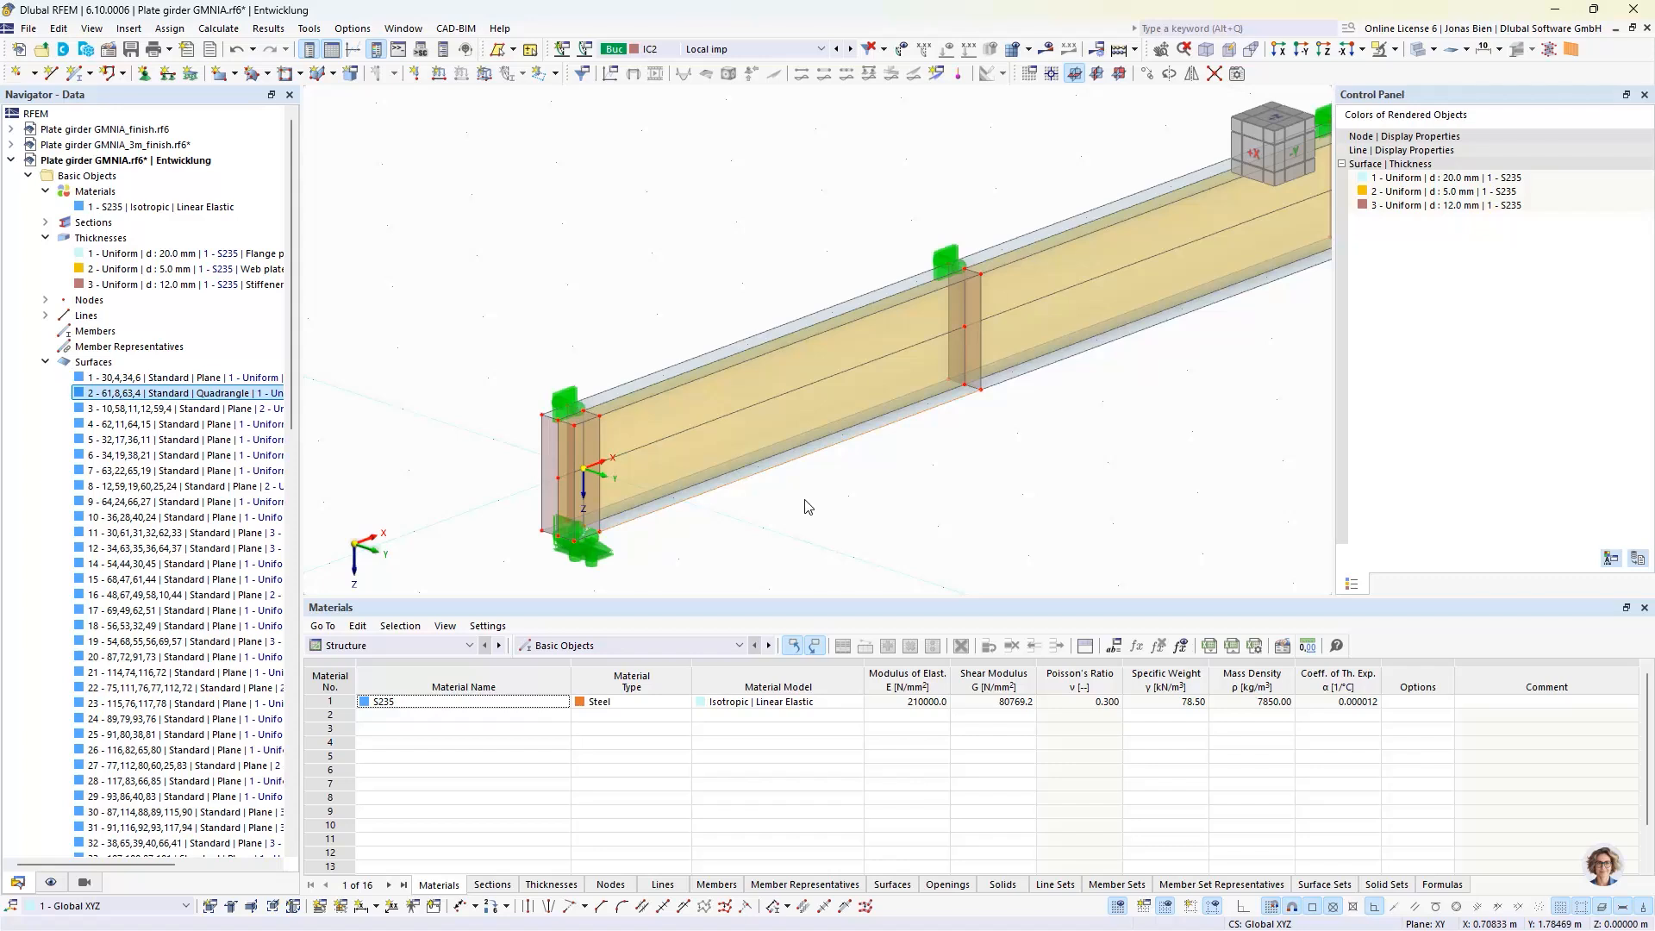
{"action": "key", "text": "Delete"}
{"action": "left_click", "coordinate": [723, 347]}
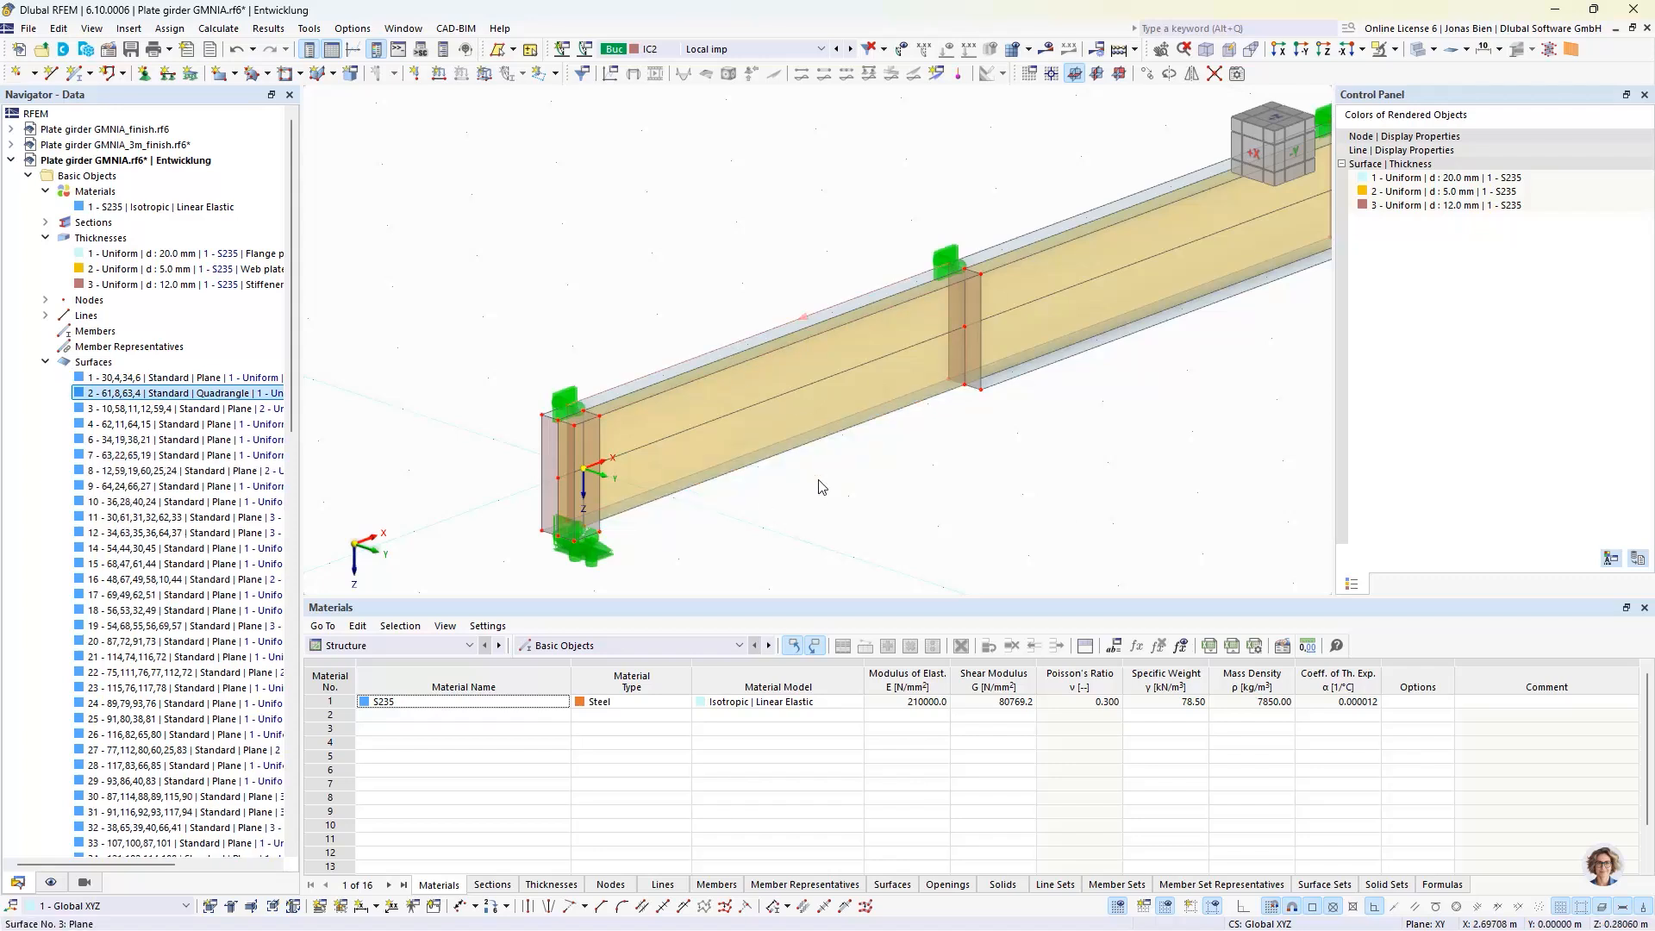
{"action": "key", "text": "Delete"}
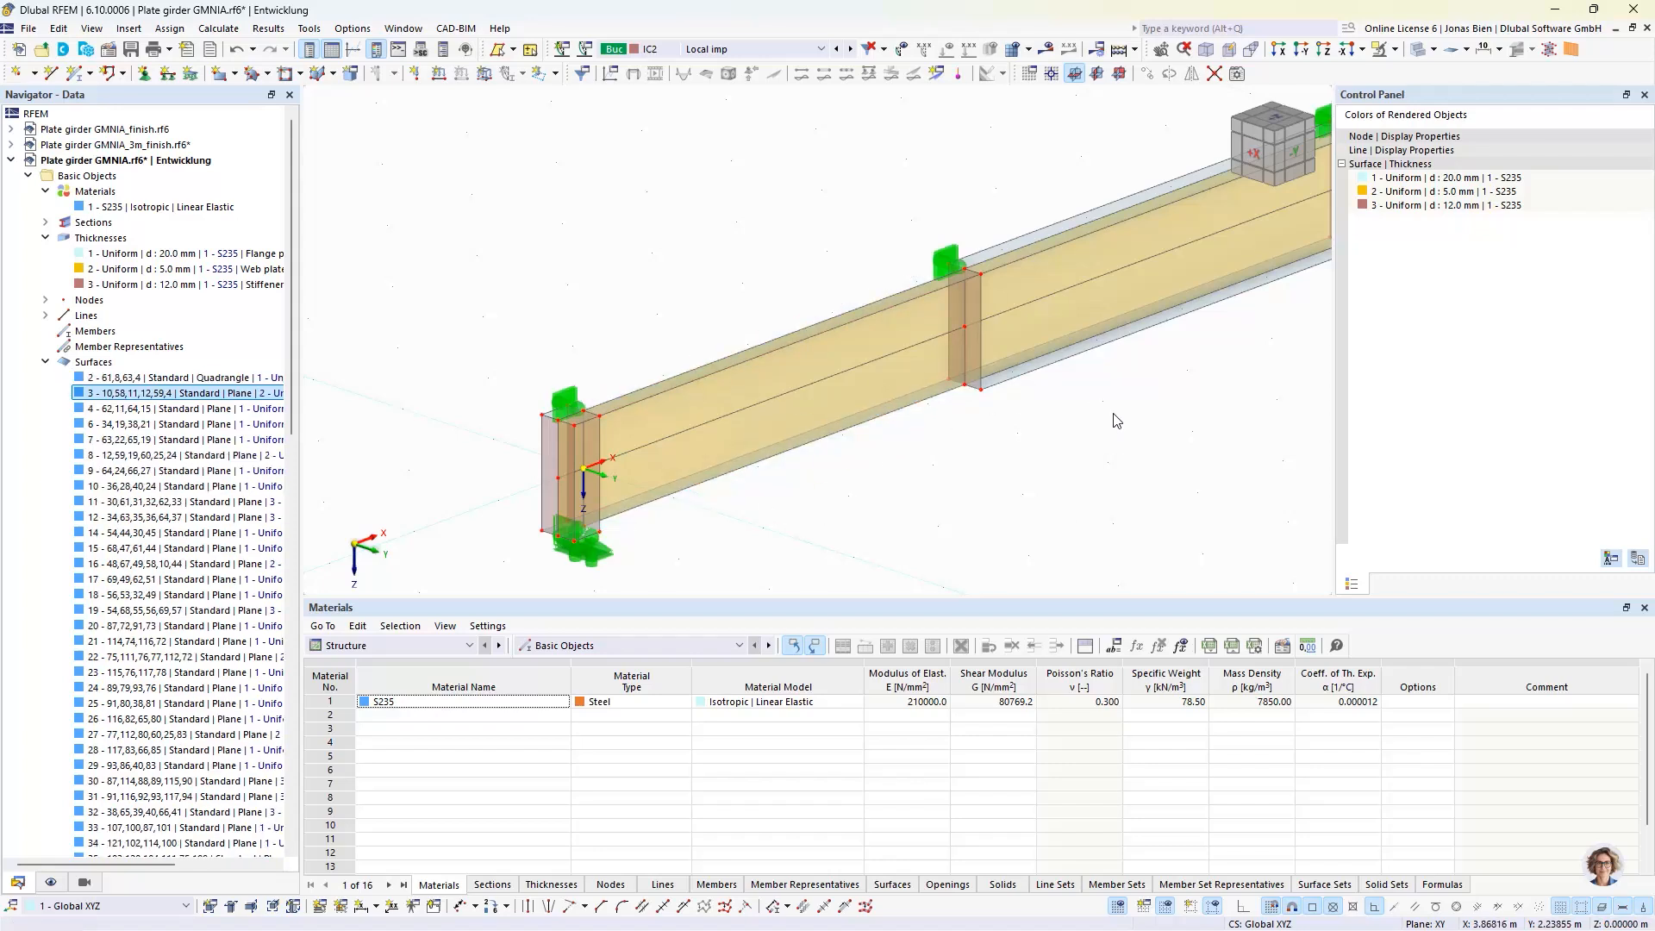
{"action": "middle_click_drag", "start_coordinate": [1112, 414], "coordinate": [1123, 441], "text": "ctrl"}
{"action": "left_click", "coordinate": [1274, 118]}
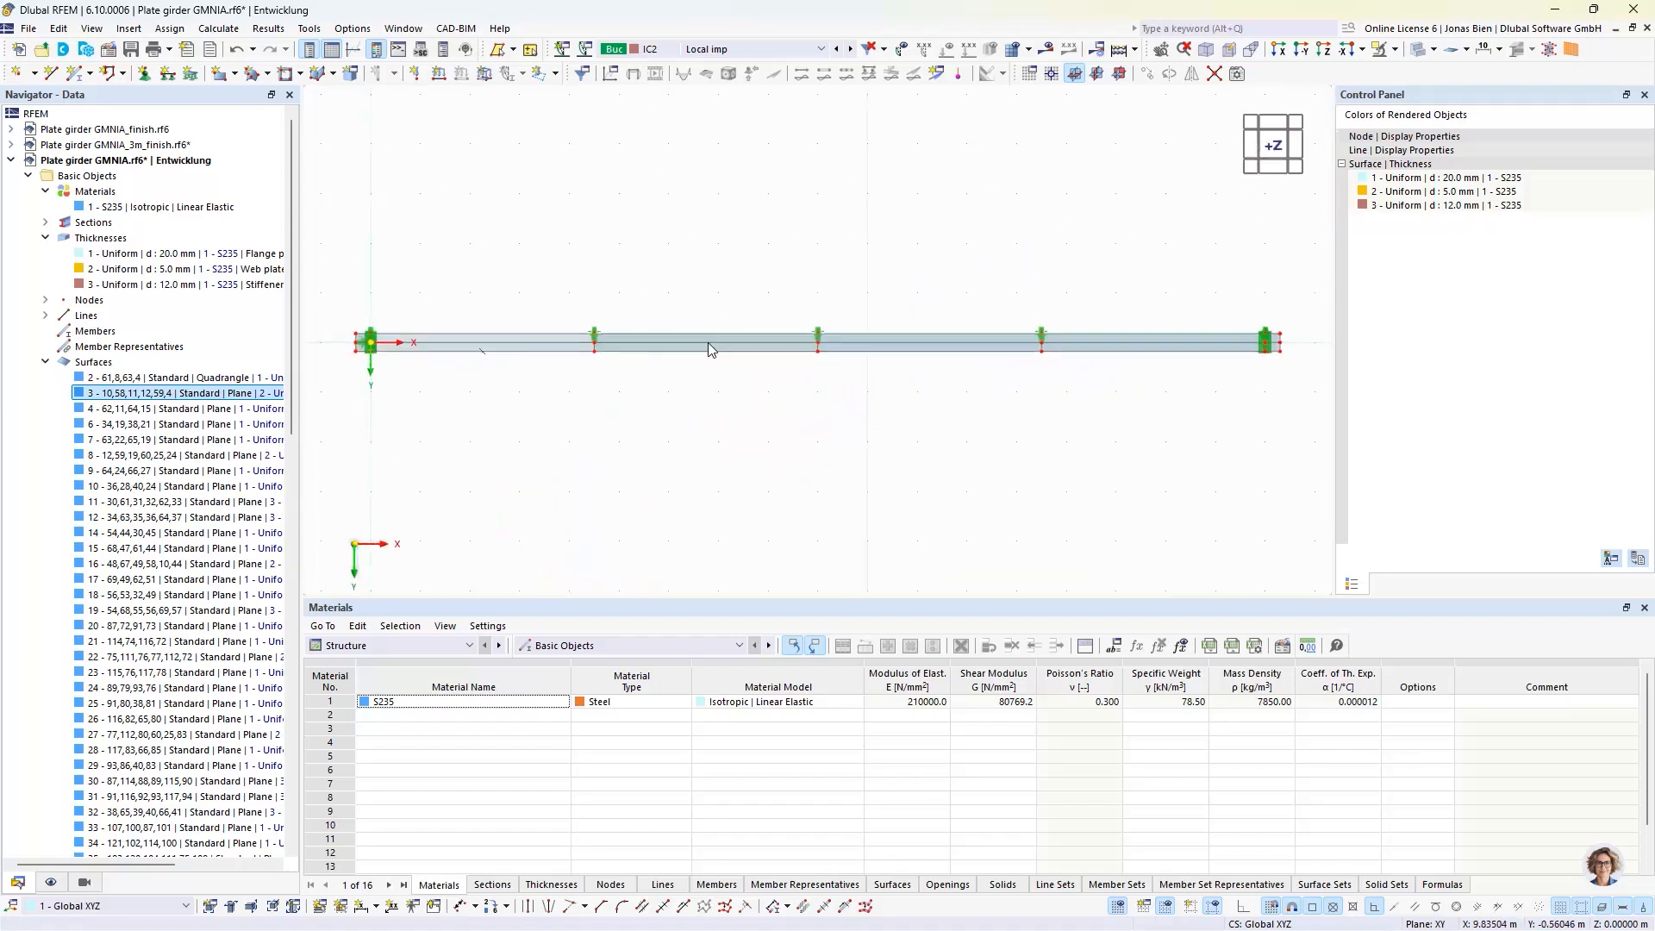
{"action": "scroll", "coordinate": [489, 339], "scroll_direction": "up", "scroll_amount": 3}
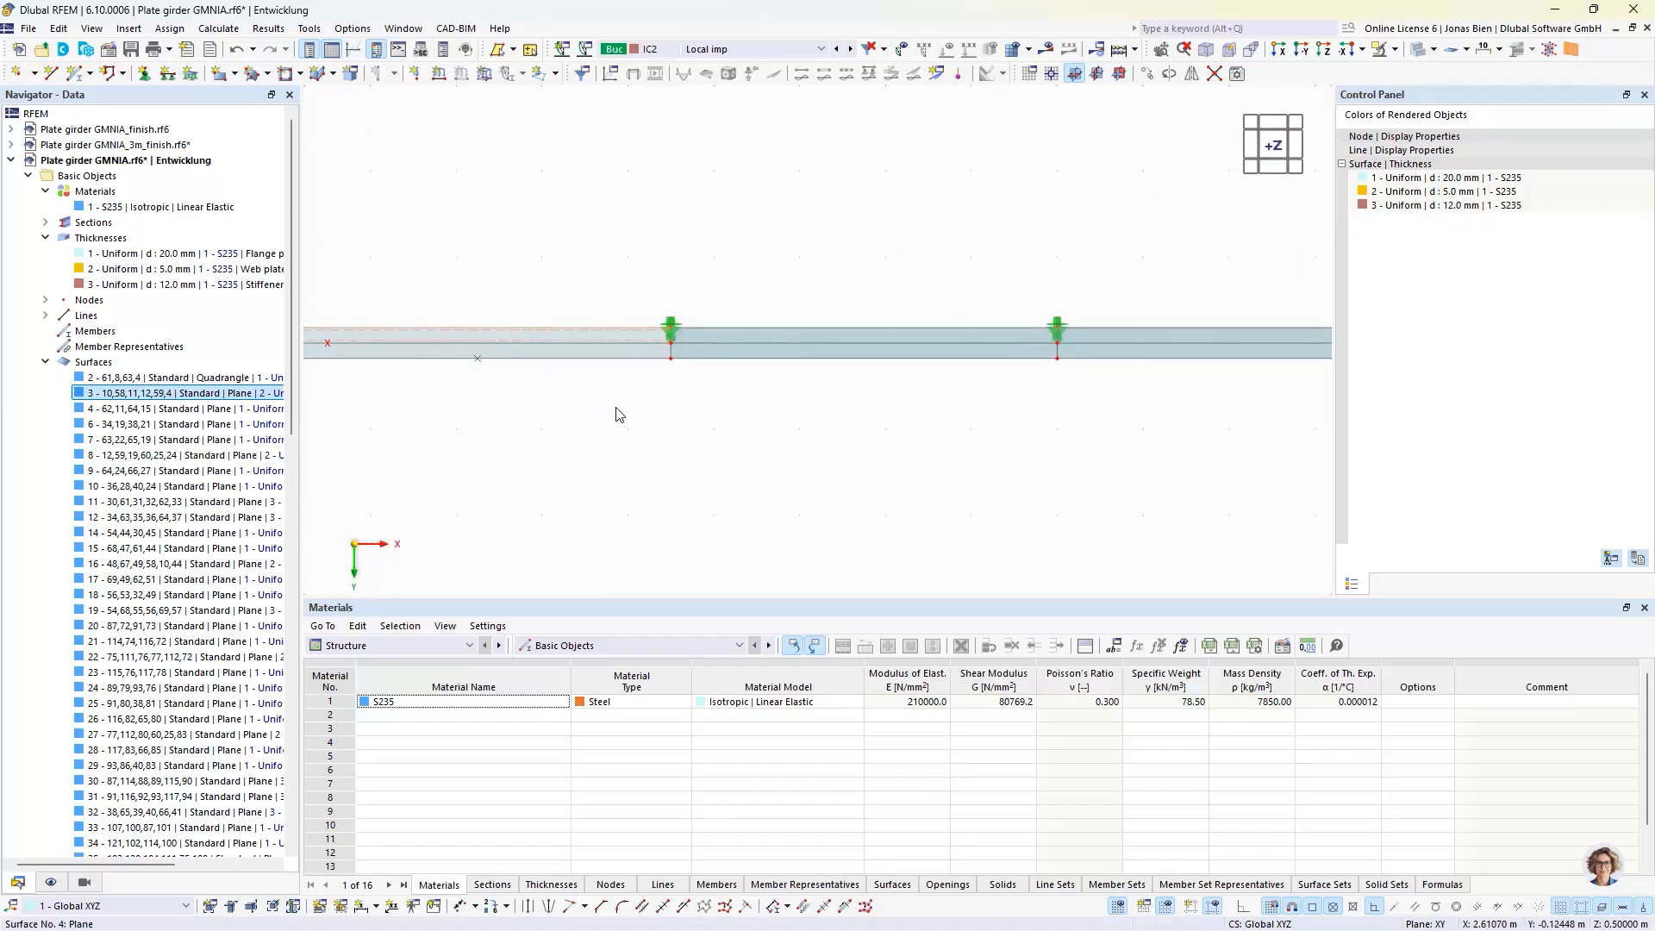
{"action": "key", "text": "Delete"}
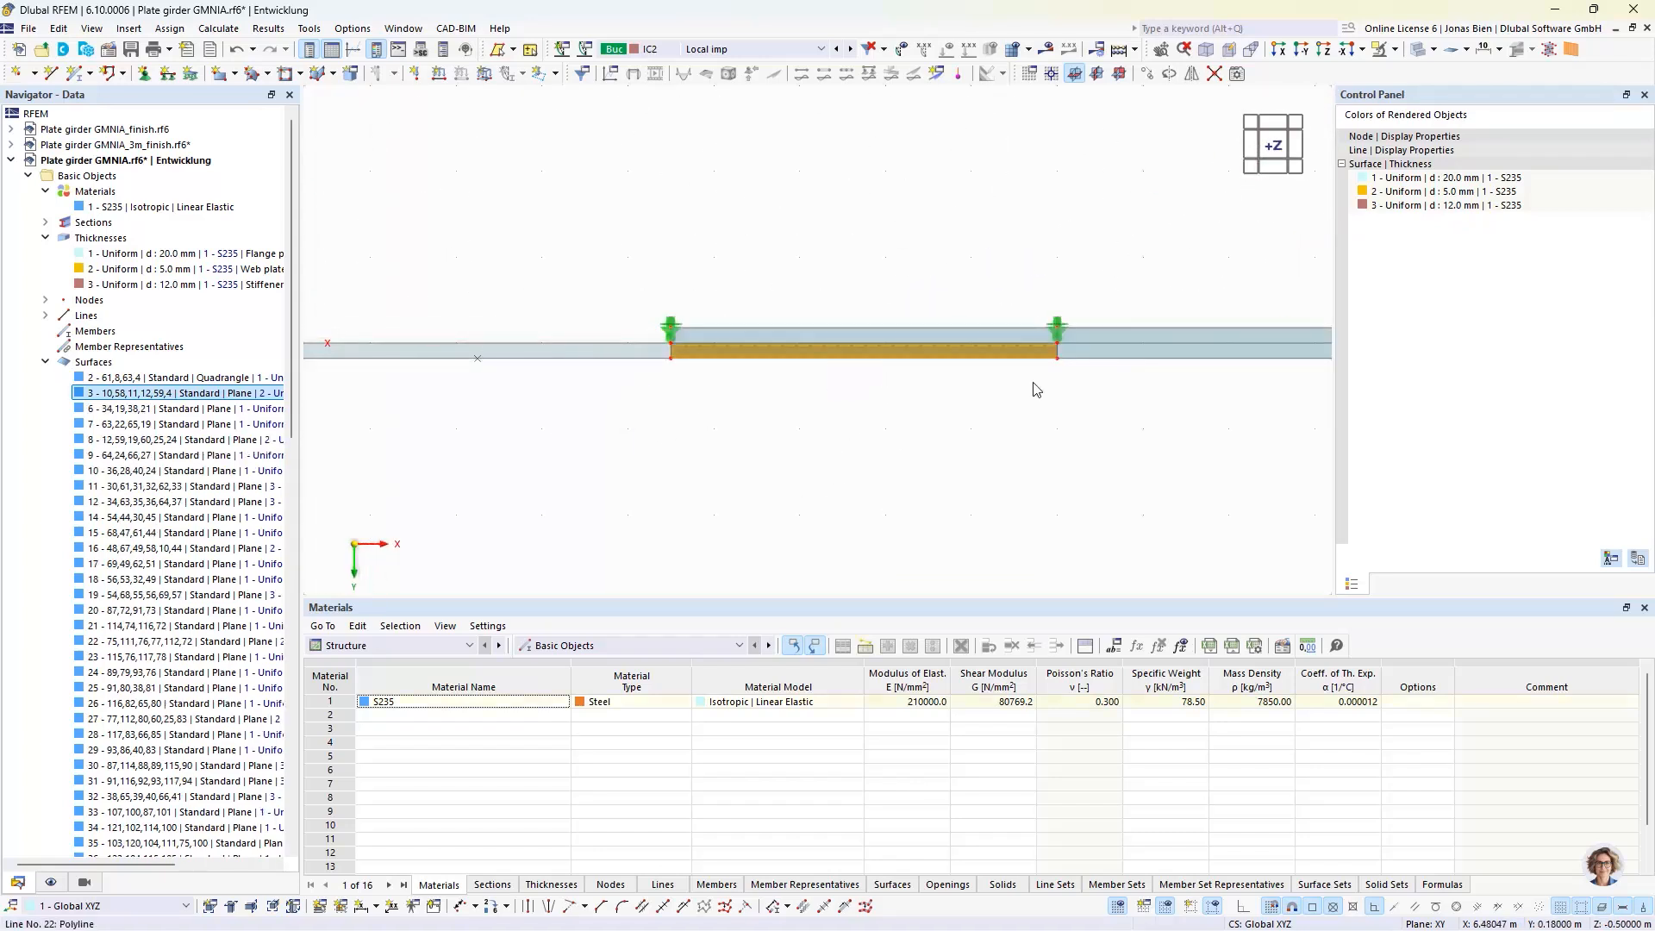
Step: Delete the top and bottom flange surfaces on the +Y side of the other three bays
{"action": "left_click", "coordinate": [1200, 351], "text": "ctrl"}
{"action": "middle_click_drag", "start_coordinate": [1078, 422], "coordinate": [676, 423]}
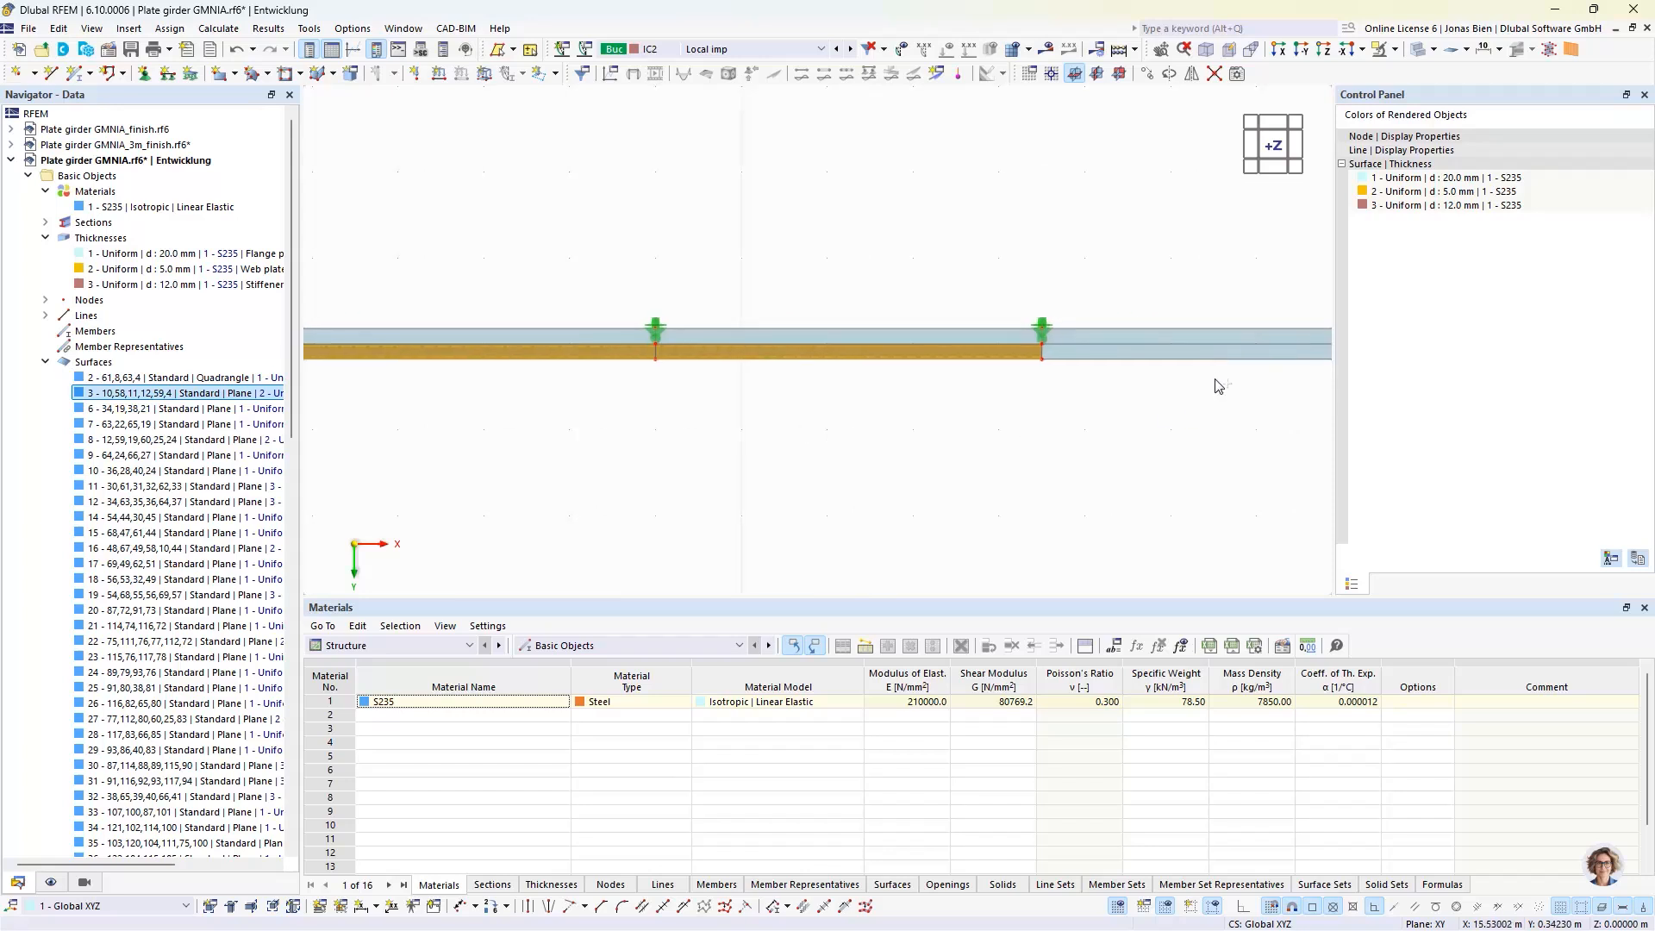
{"action": "left_click", "coordinate": [1183, 353], "text": "ctrl"}
{"action": "key", "text": "Delete"}
{"action": "scroll", "coordinate": [1068, 495], "scroll_direction": "down", "scroll_amount": 3}
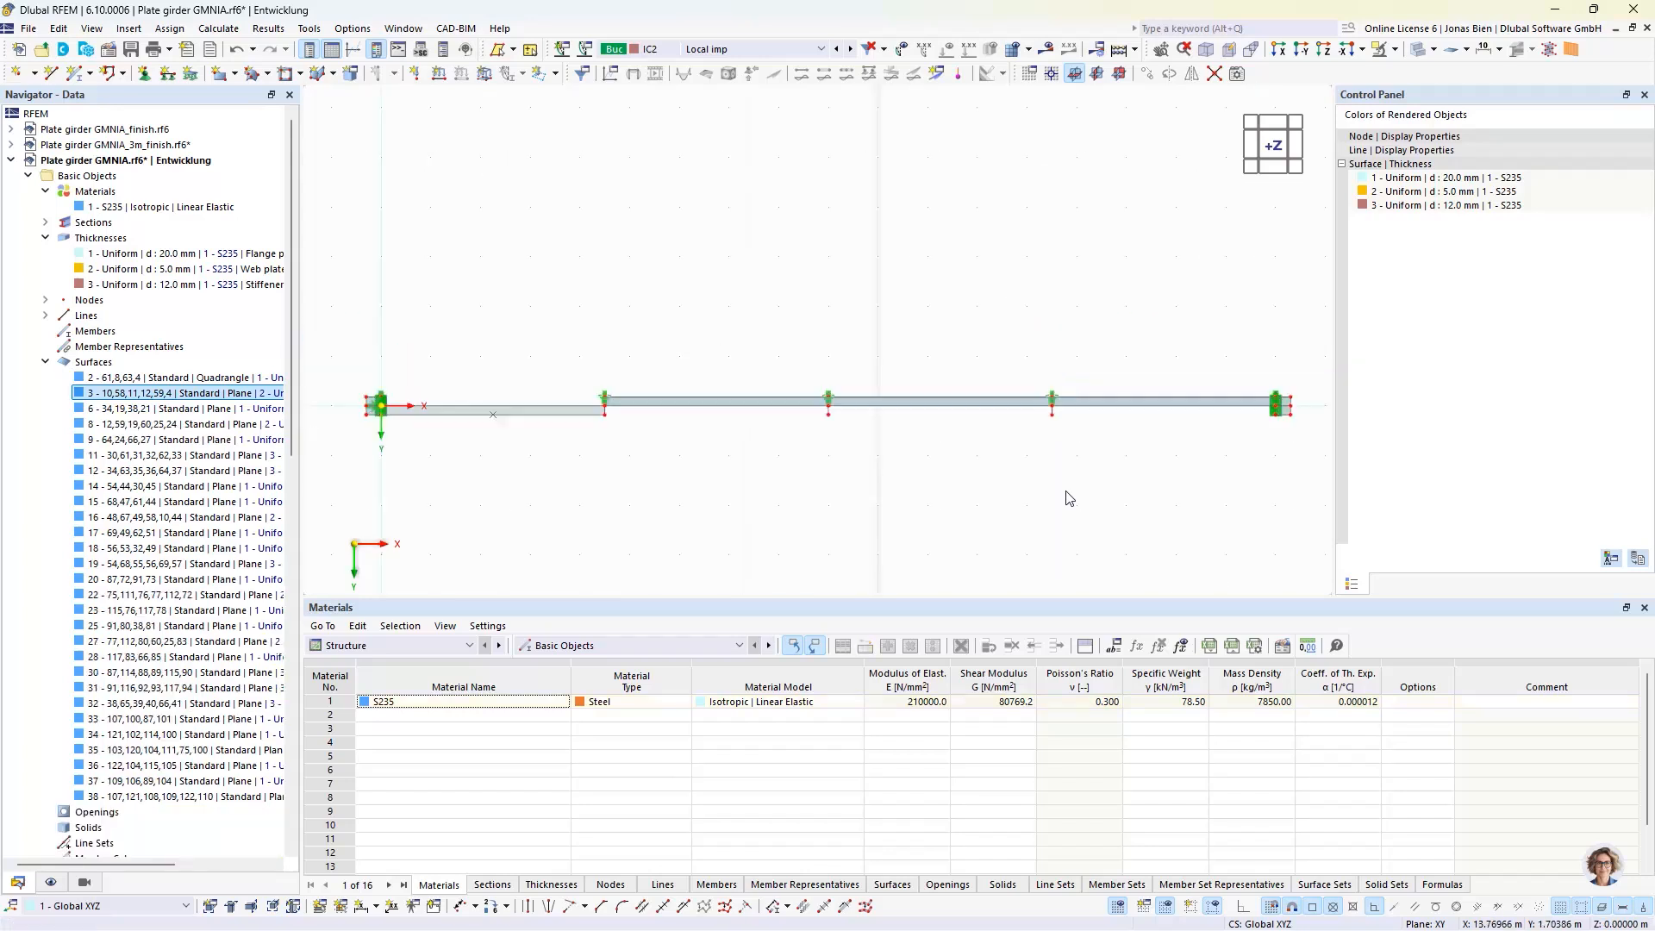
Step: Delete the remaining flange surfaces on the -Y side of the second, third and fourth bays
{"action": "middle_click_drag", "start_coordinate": [765, 528], "coordinate": [953, 450], "text": "ctrl"}
{"action": "left_click", "coordinate": [941, 429]}
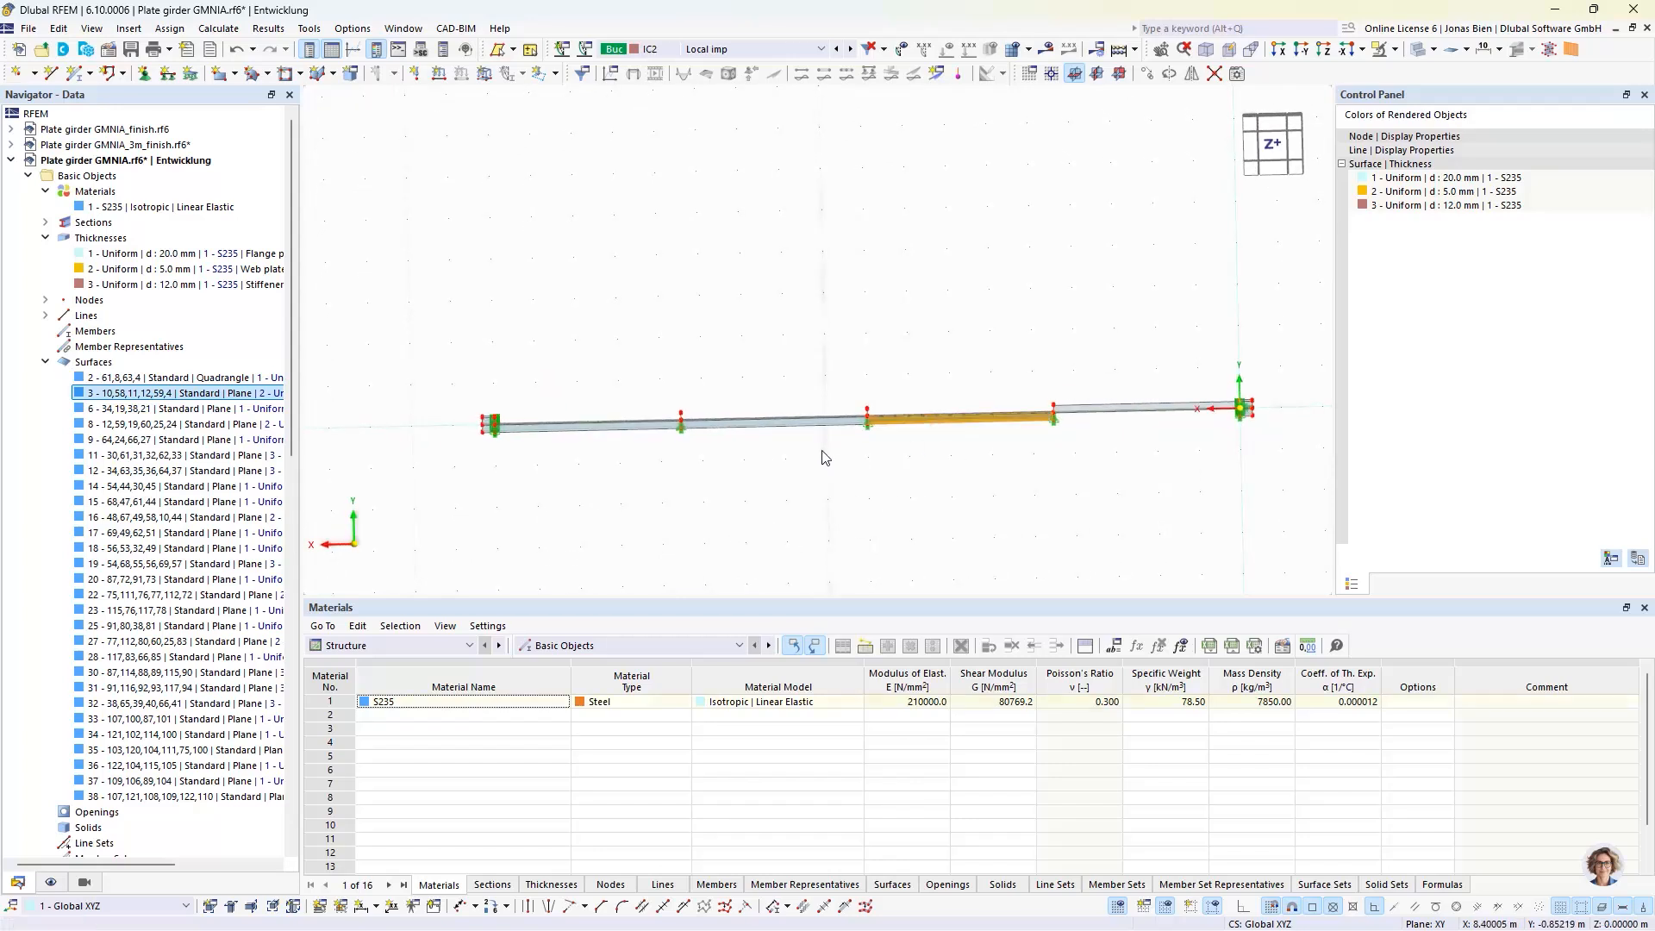
{"action": "key", "text": "Delete"}
{"action": "left_click", "coordinate": [776, 422]}
{"action": "key", "text": "Delete"}
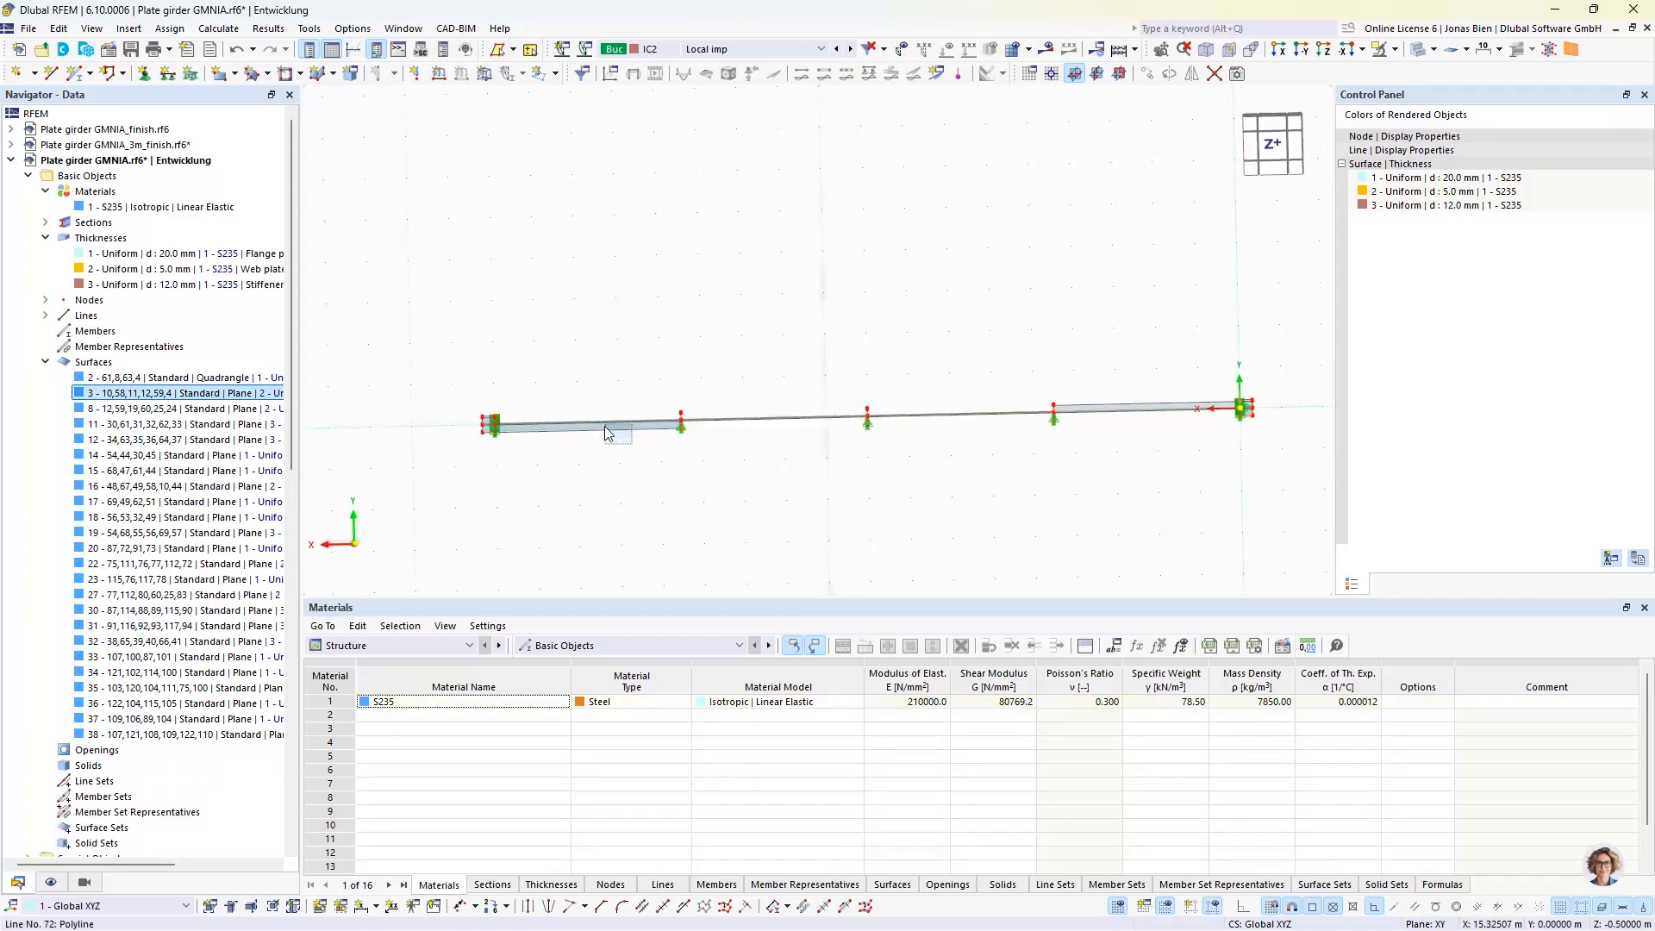
{"action": "left_click", "coordinate": [609, 428]}
{"action": "key", "text": "Delete"}
Step: Create a rotated copy of quadrangle flange surface 2, turned 180° about the X-parallel axis through node 5 (Z -0.50000 m)
{"action": "middle_click_drag", "start_coordinate": [1170, 499], "coordinate": [1064, 308], "text": "ctrl"}
{"action": "scroll", "coordinate": [1065, 308], "scroll_direction": "up", "scroll_amount": 3}
{"action": "scroll", "coordinate": [1063, 307], "scroll_direction": "up", "scroll_amount": 3}
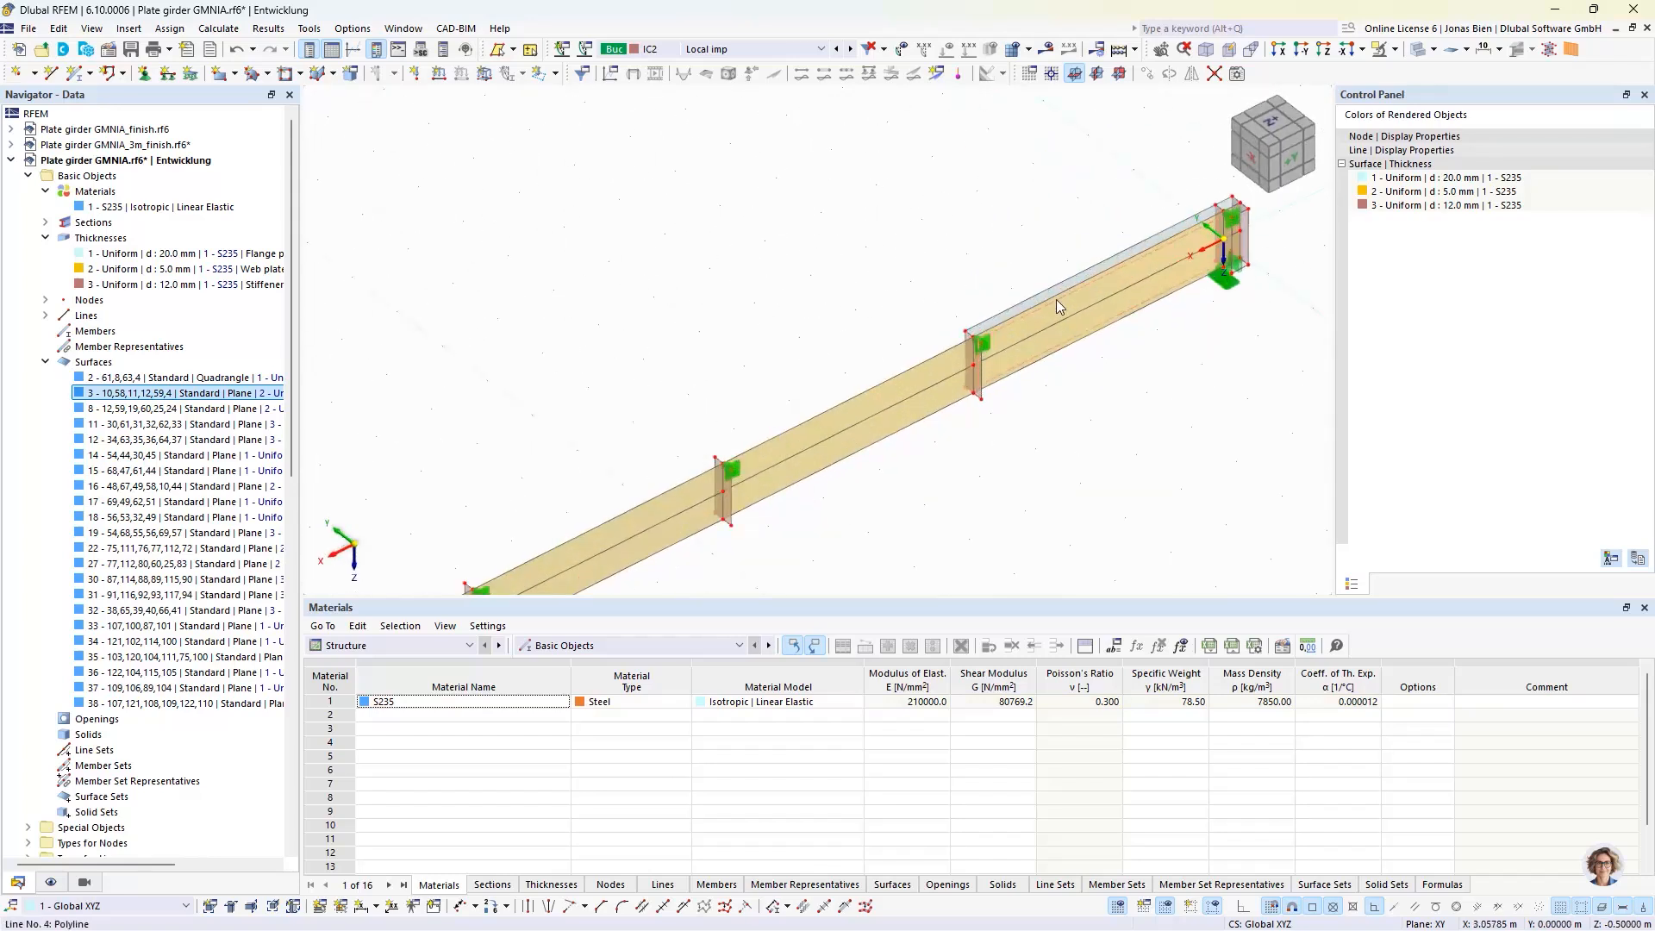
{"action": "middle_click_drag", "start_coordinate": [1069, 414], "coordinate": [780, 507]}
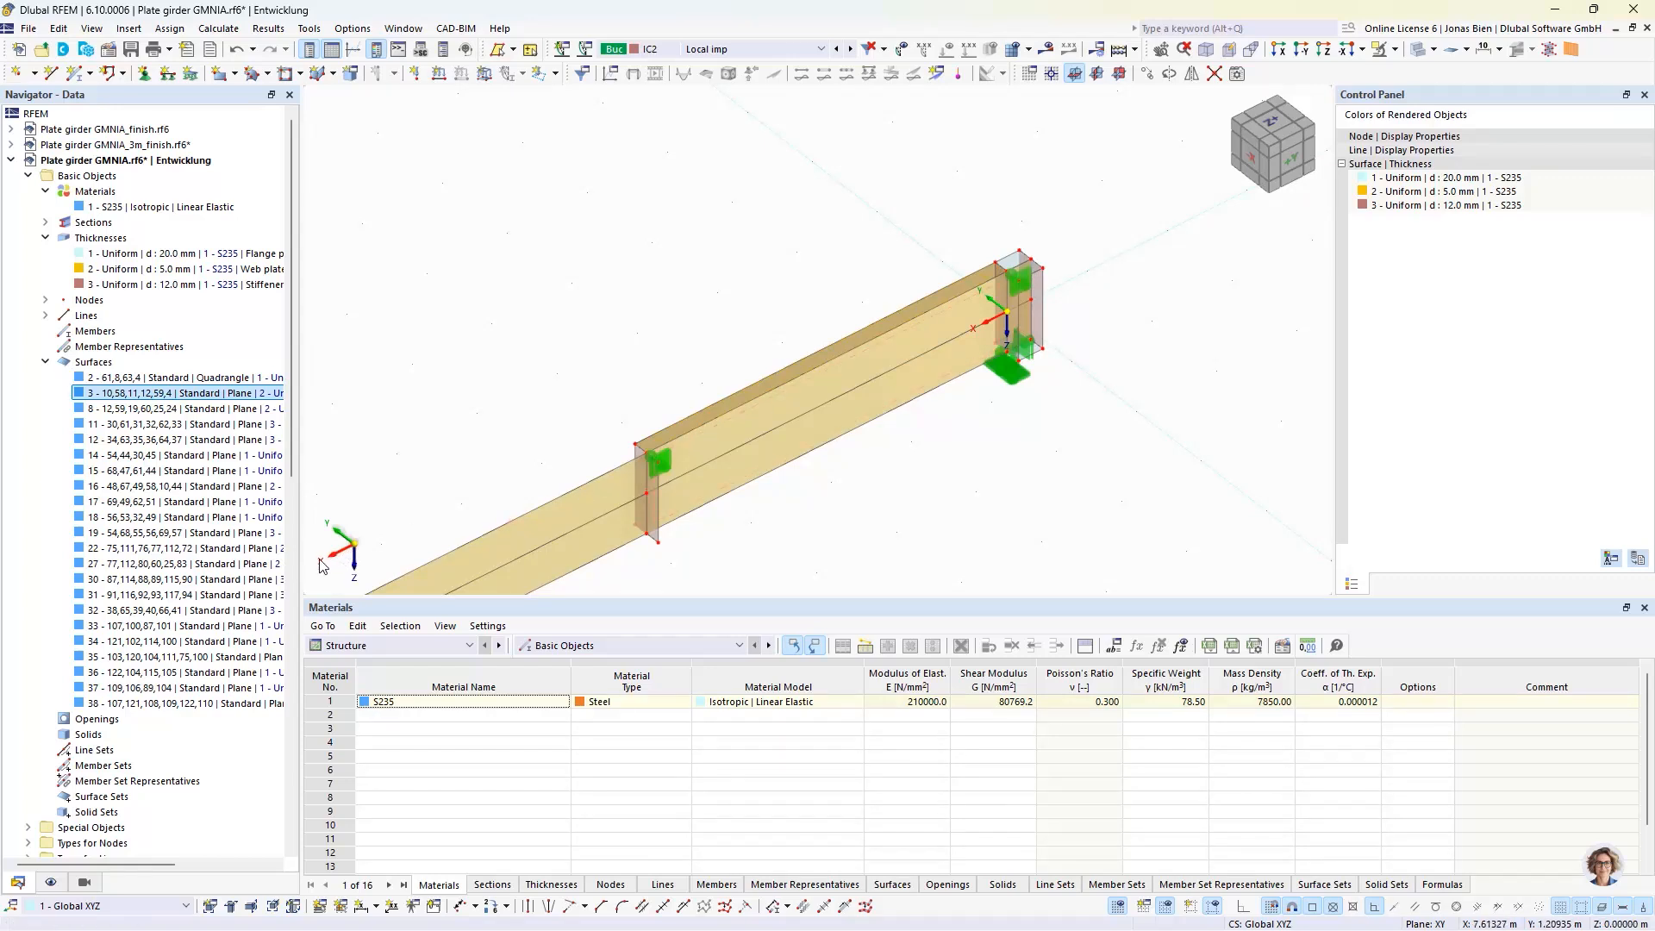
{"action": "left_click", "coordinate": [1169, 73]}
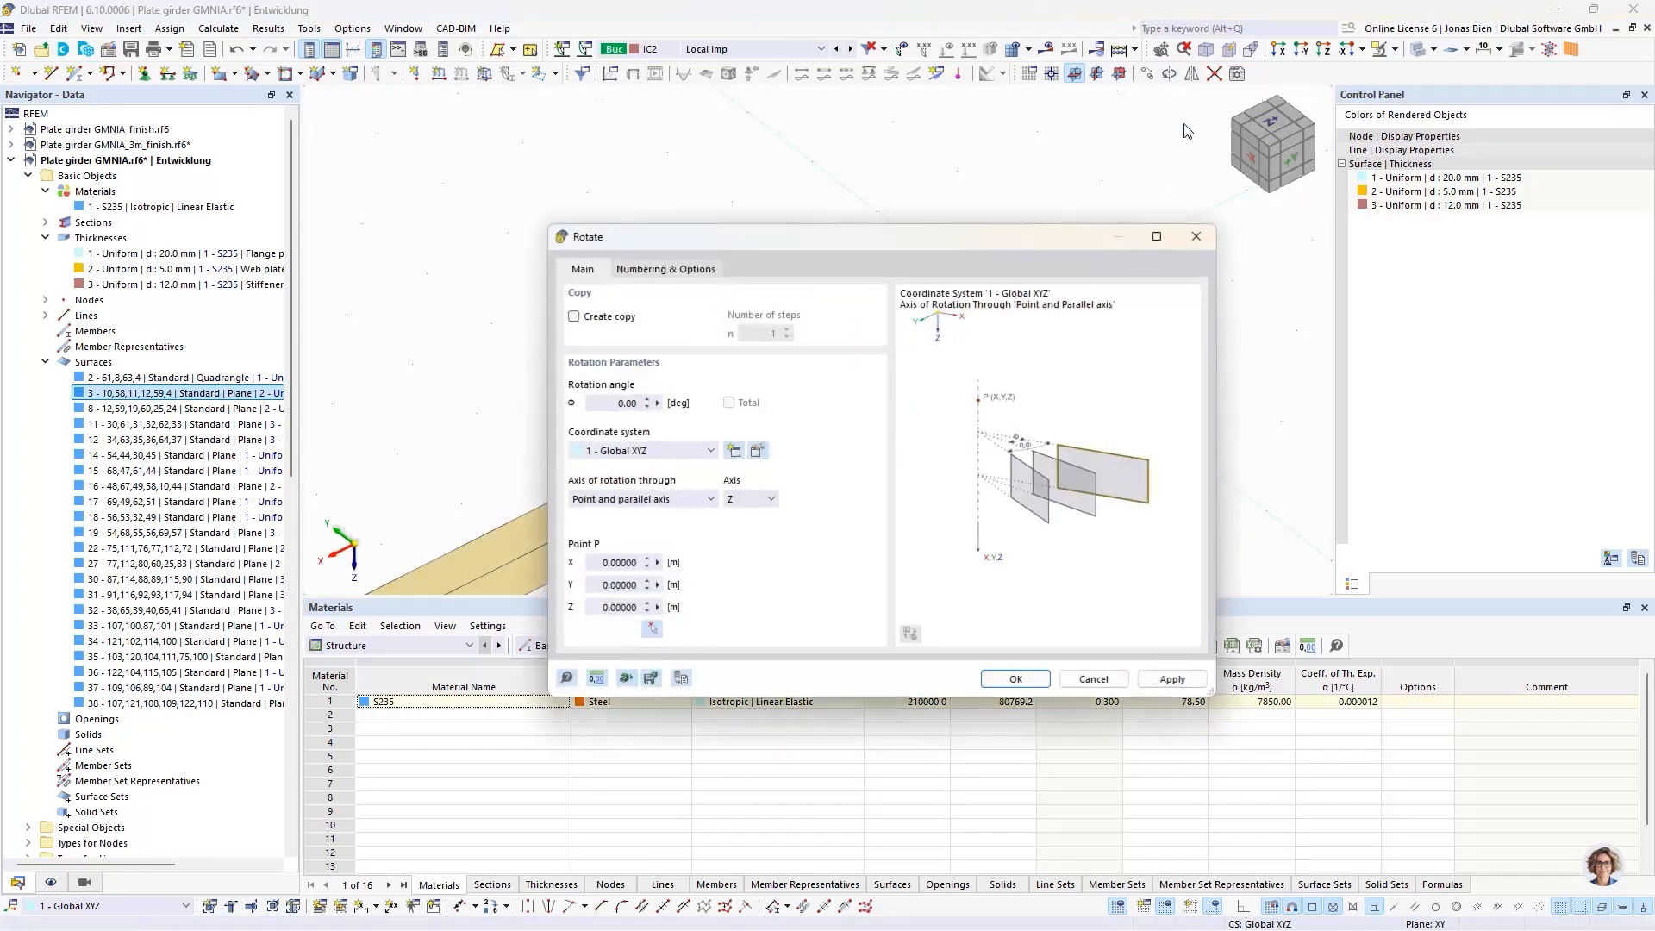
{"action": "double_click", "coordinate": [618, 403]}
{"action": "left_click", "coordinate": [614, 317]}
{"action": "left_click", "coordinate": [748, 502]}
{"action": "left_click", "coordinate": [747, 516]}
{"action": "left_click", "coordinate": [652, 628]}
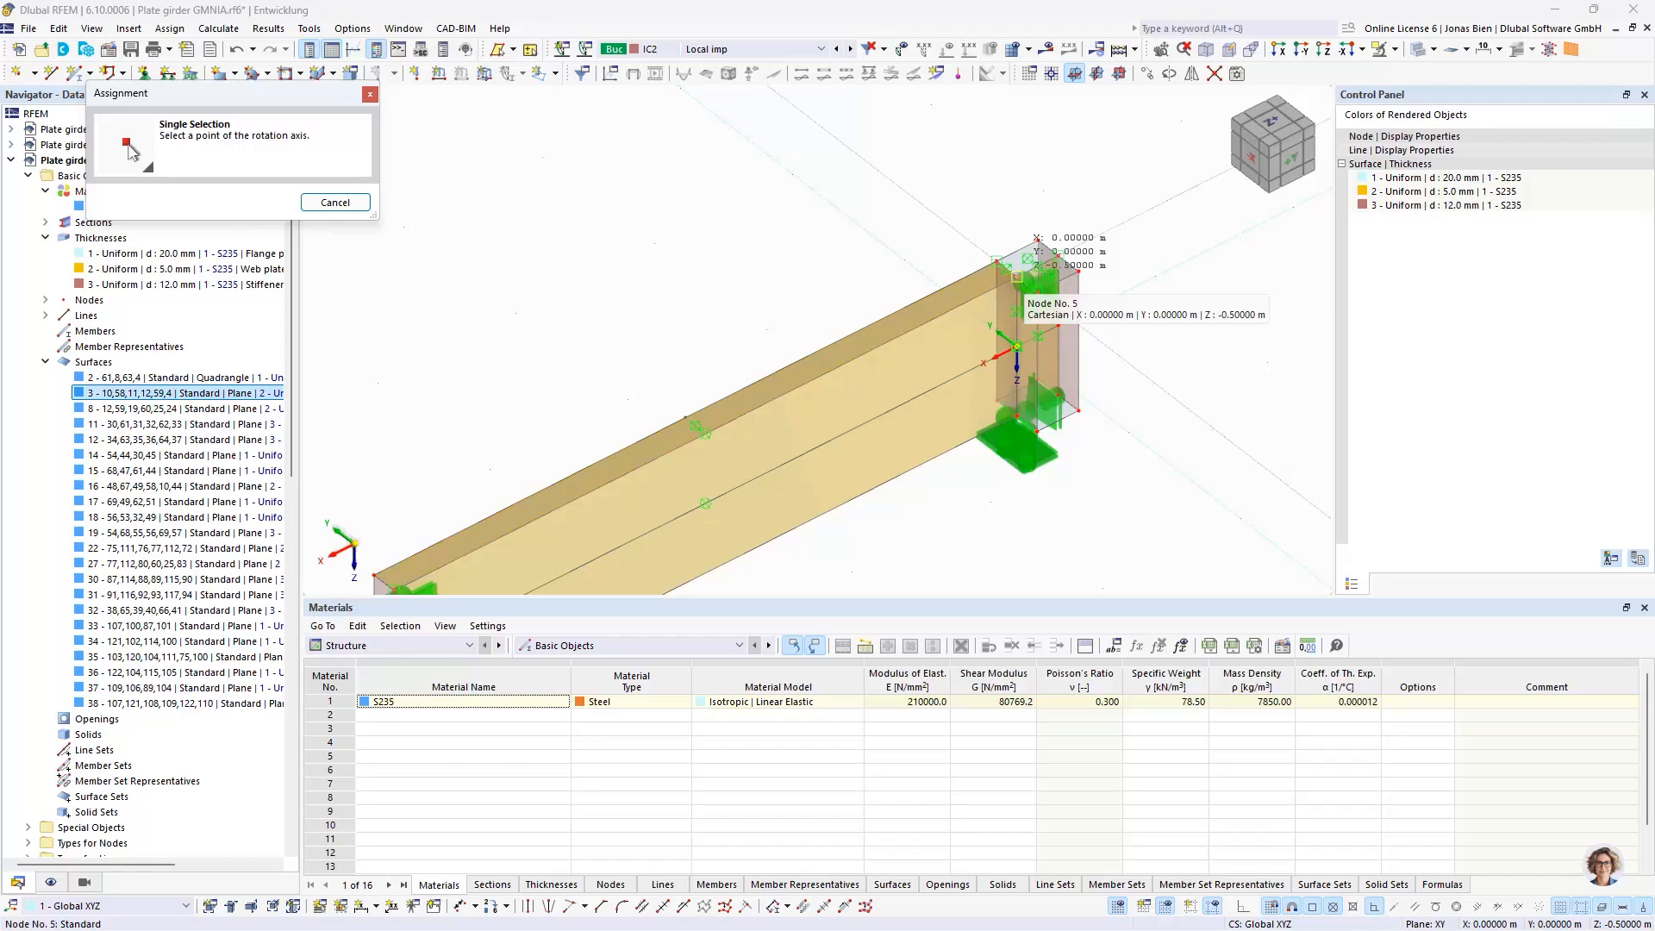
{"action": "left_click", "coordinate": [1017, 278]}
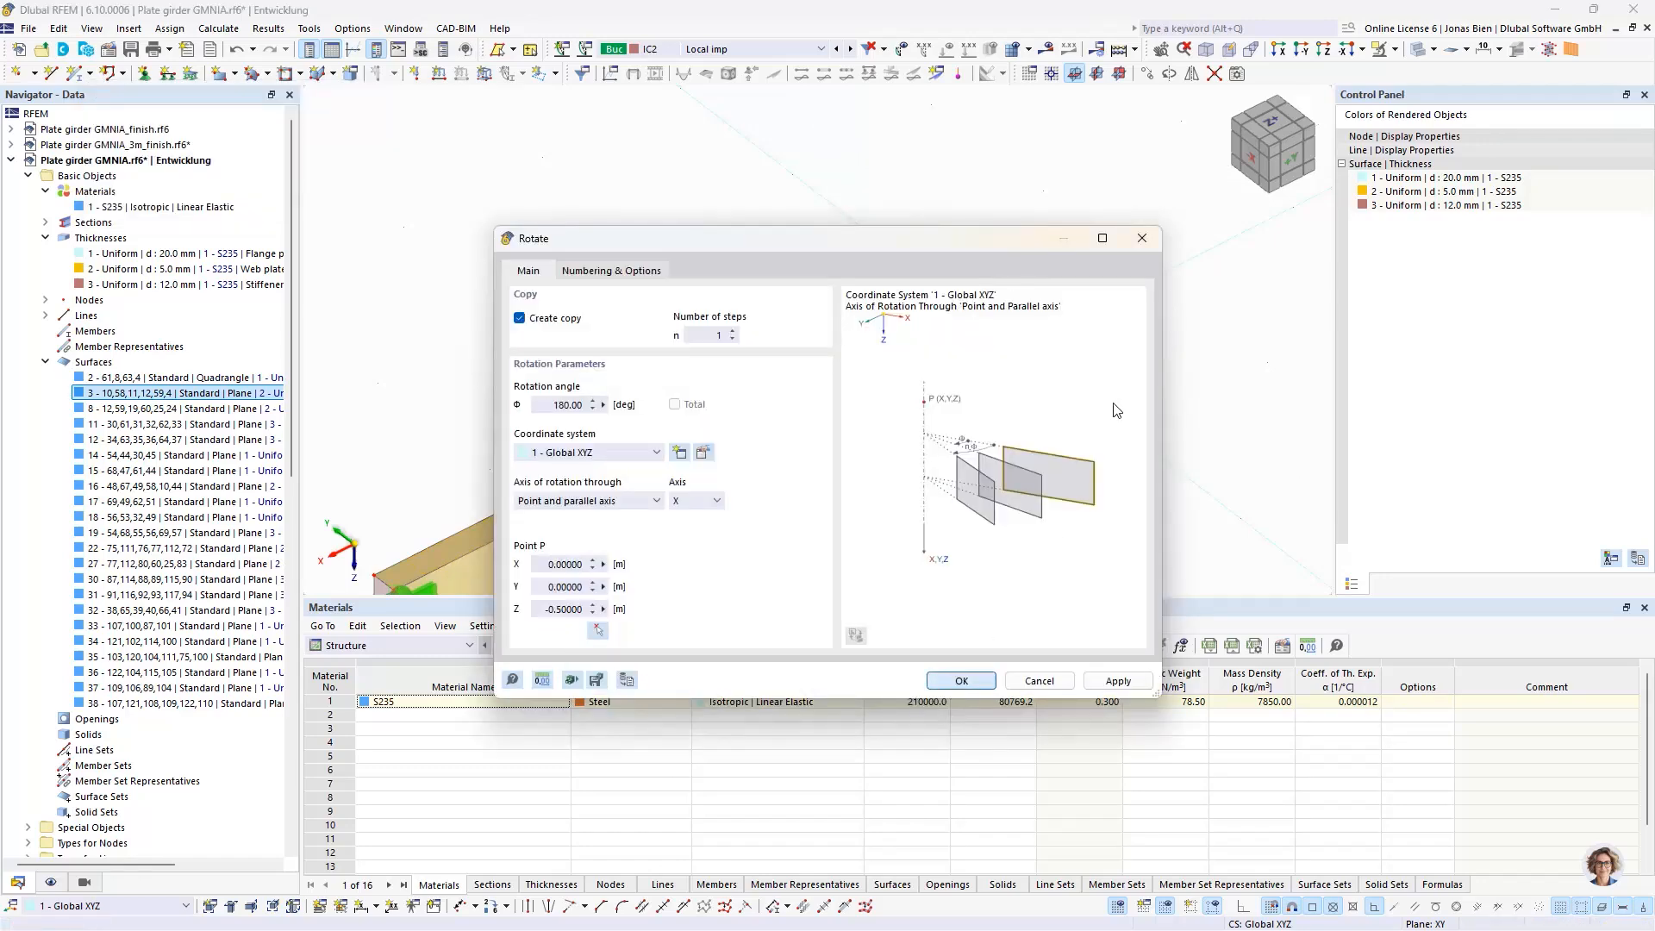
{"action": "key", "text": "Return"}
Step: Copy both curved top flange surfaces down to the bottom edge of the web with a displacement of 1.00000 m in Z
{"action": "scroll", "coordinate": [1113, 402], "scroll_direction": "down", "scroll_amount": 2}
{"action": "middle_click_drag", "start_coordinate": [1106, 371], "coordinate": [810, 450], "text": "ctrl"}
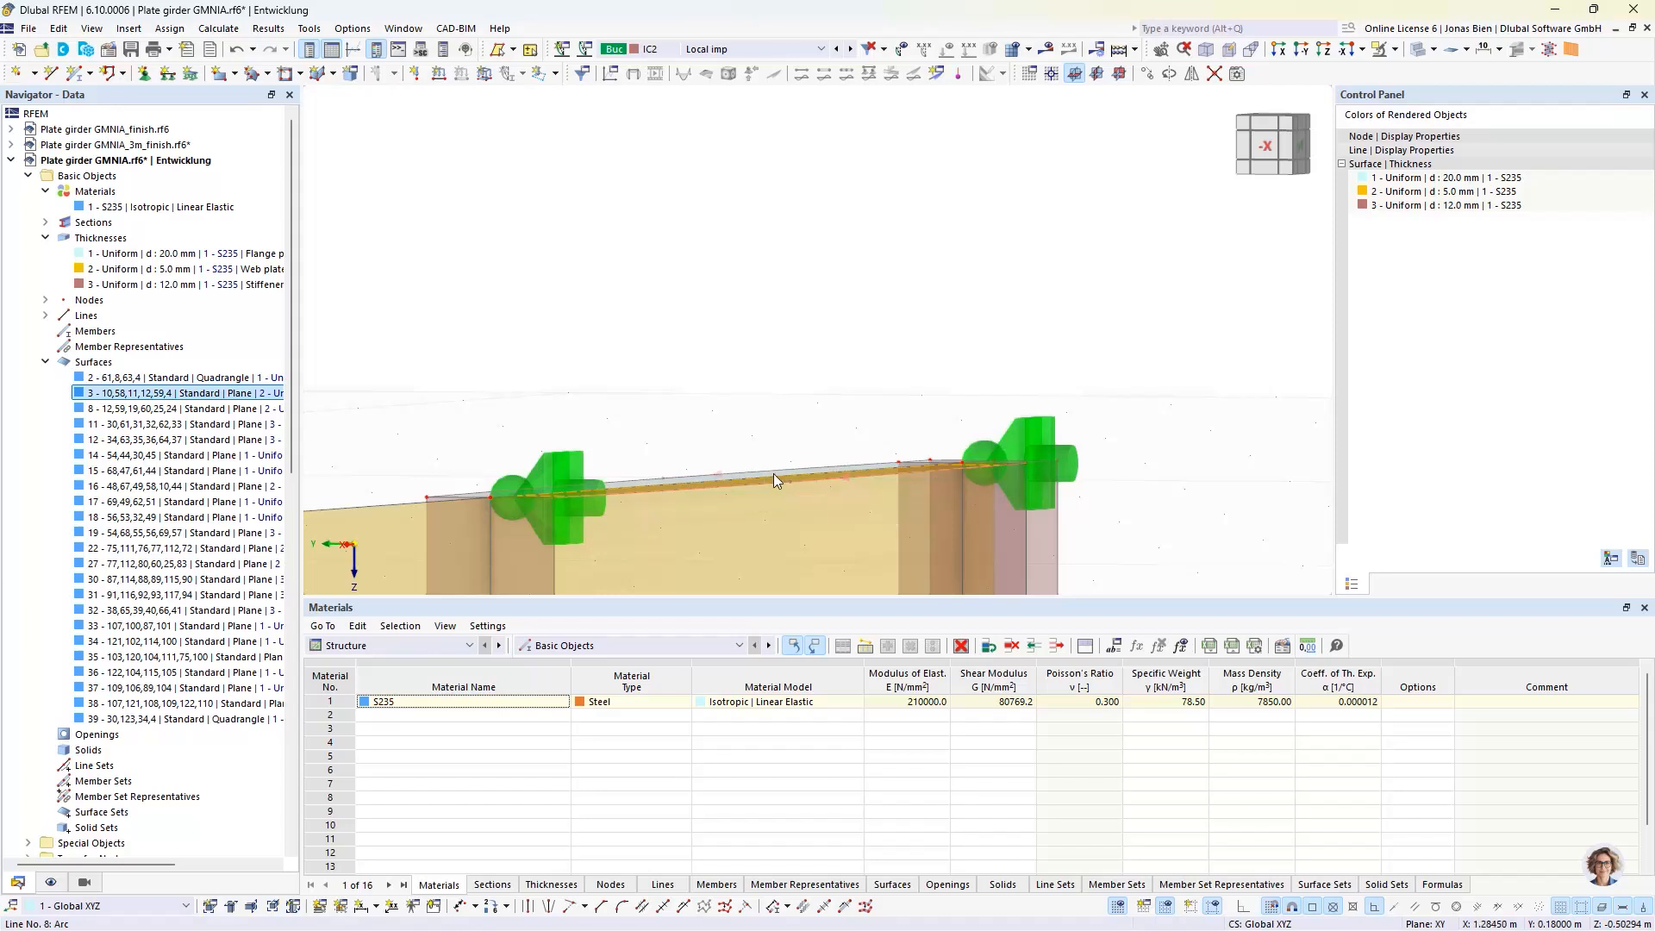
{"action": "scroll", "coordinate": [1006, 436], "scroll_direction": "down", "scroll_amount": 4}
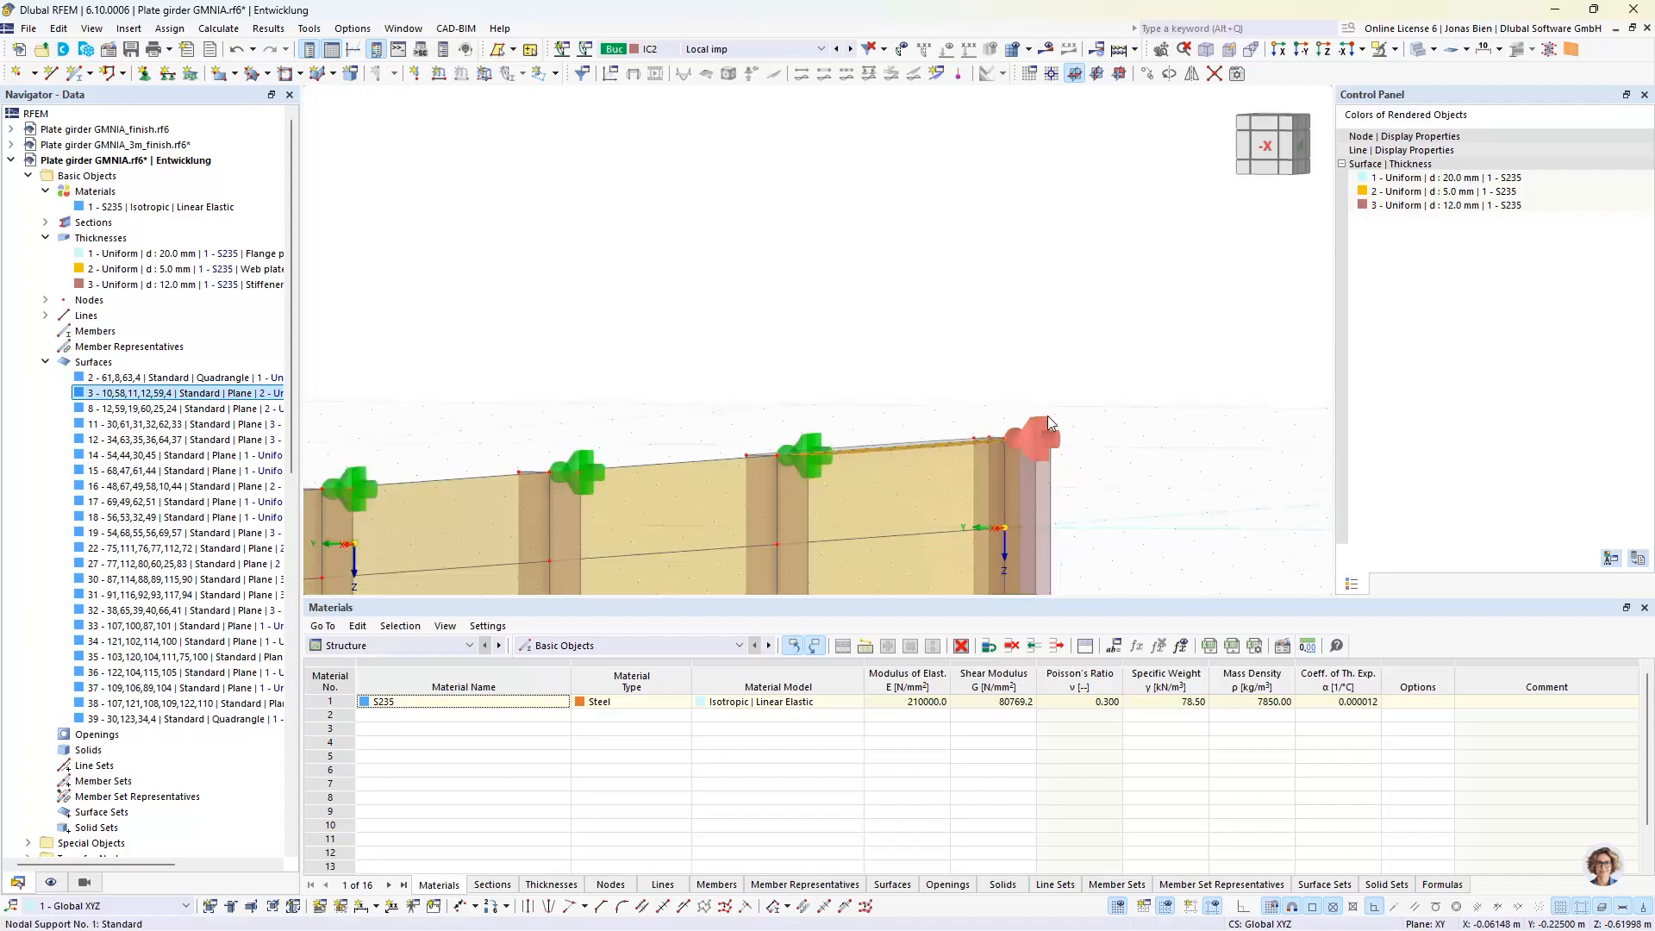
{"action": "middle_click_drag", "start_coordinate": [1105, 401], "coordinate": [1080, 510], "text": "ctrl"}
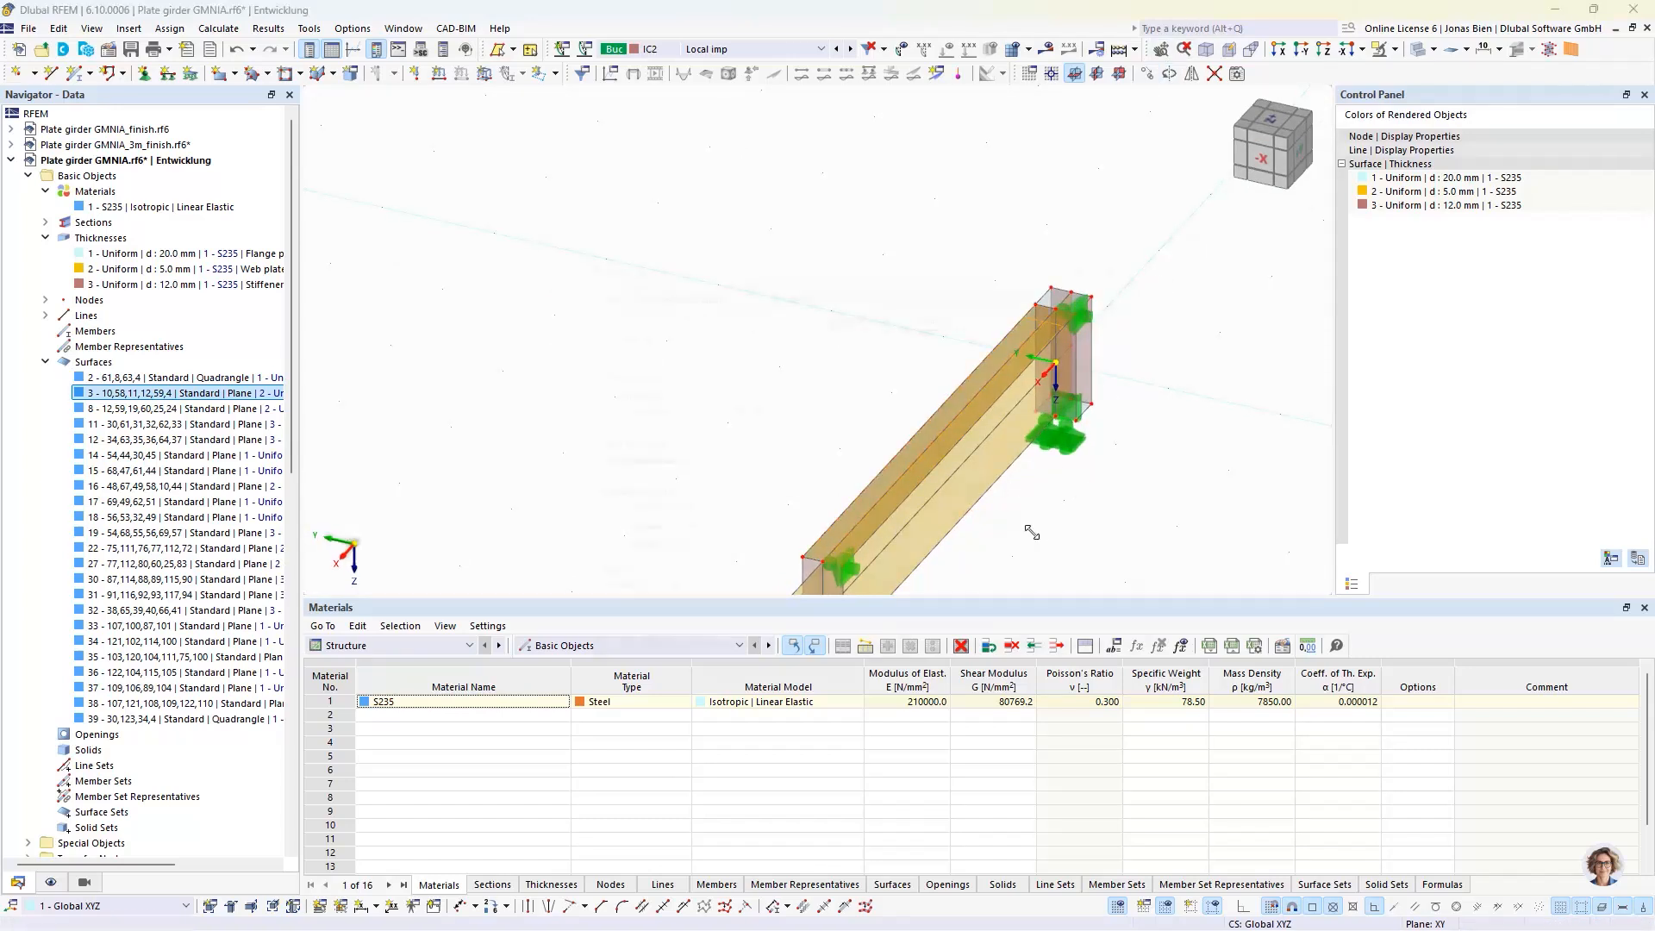
{"action": "left_click", "coordinate": [621, 321]}
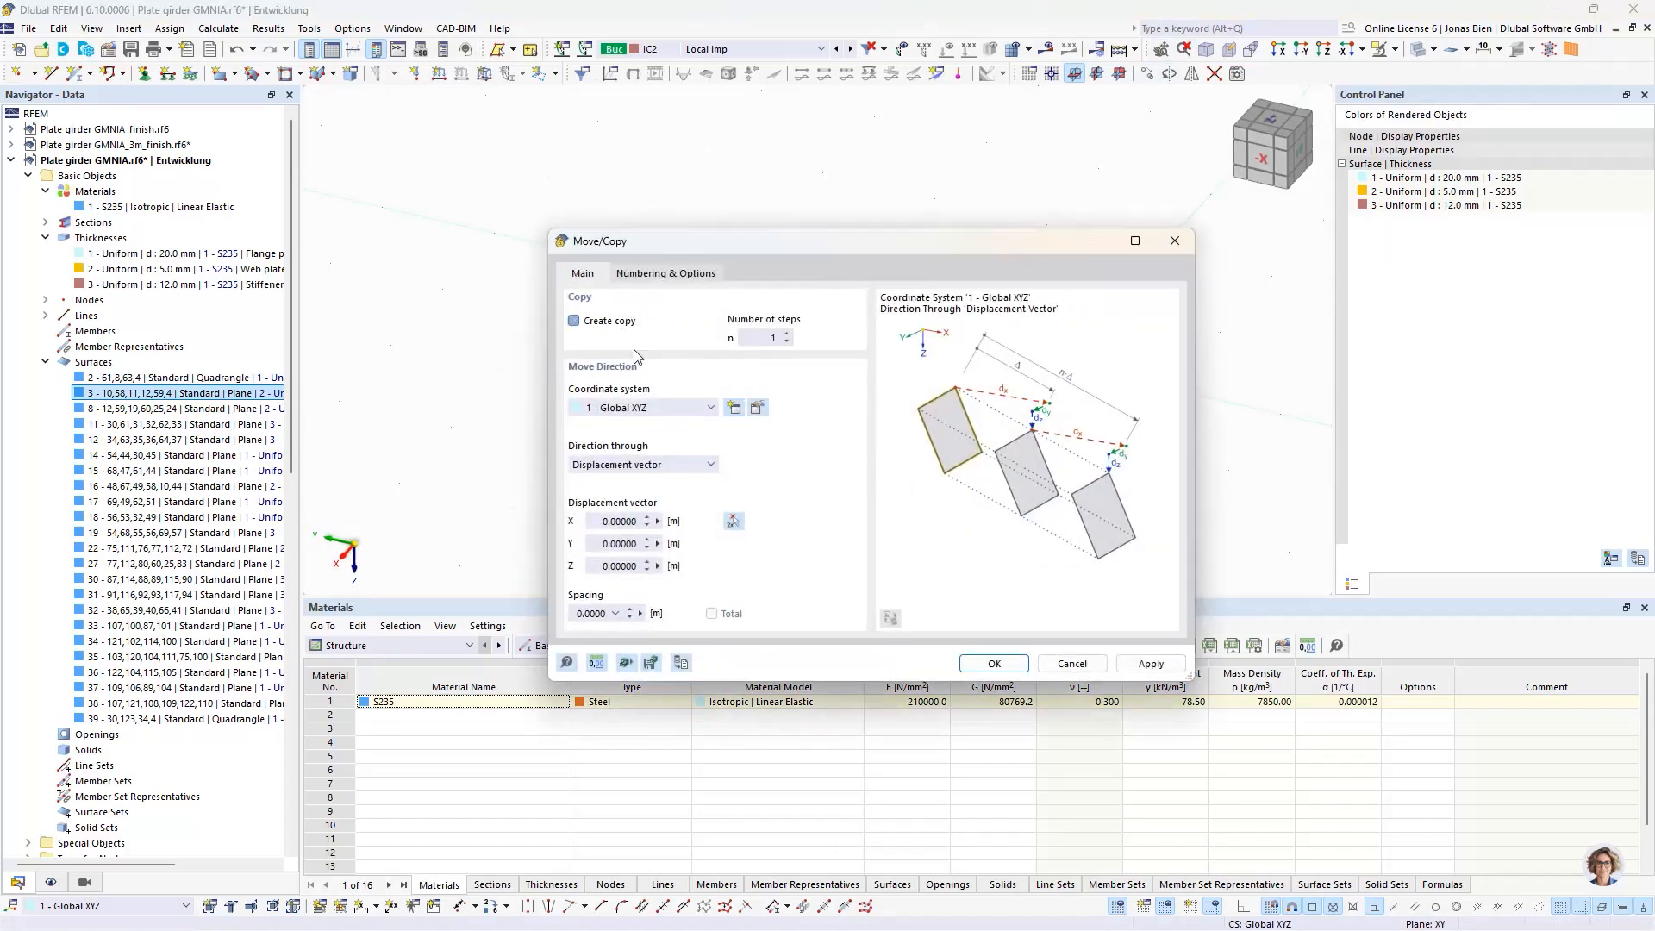
{"action": "left_click", "coordinate": [734, 522]}
{"action": "scroll", "coordinate": [825, 323], "scroll_direction": "up", "scroll_amount": 4}
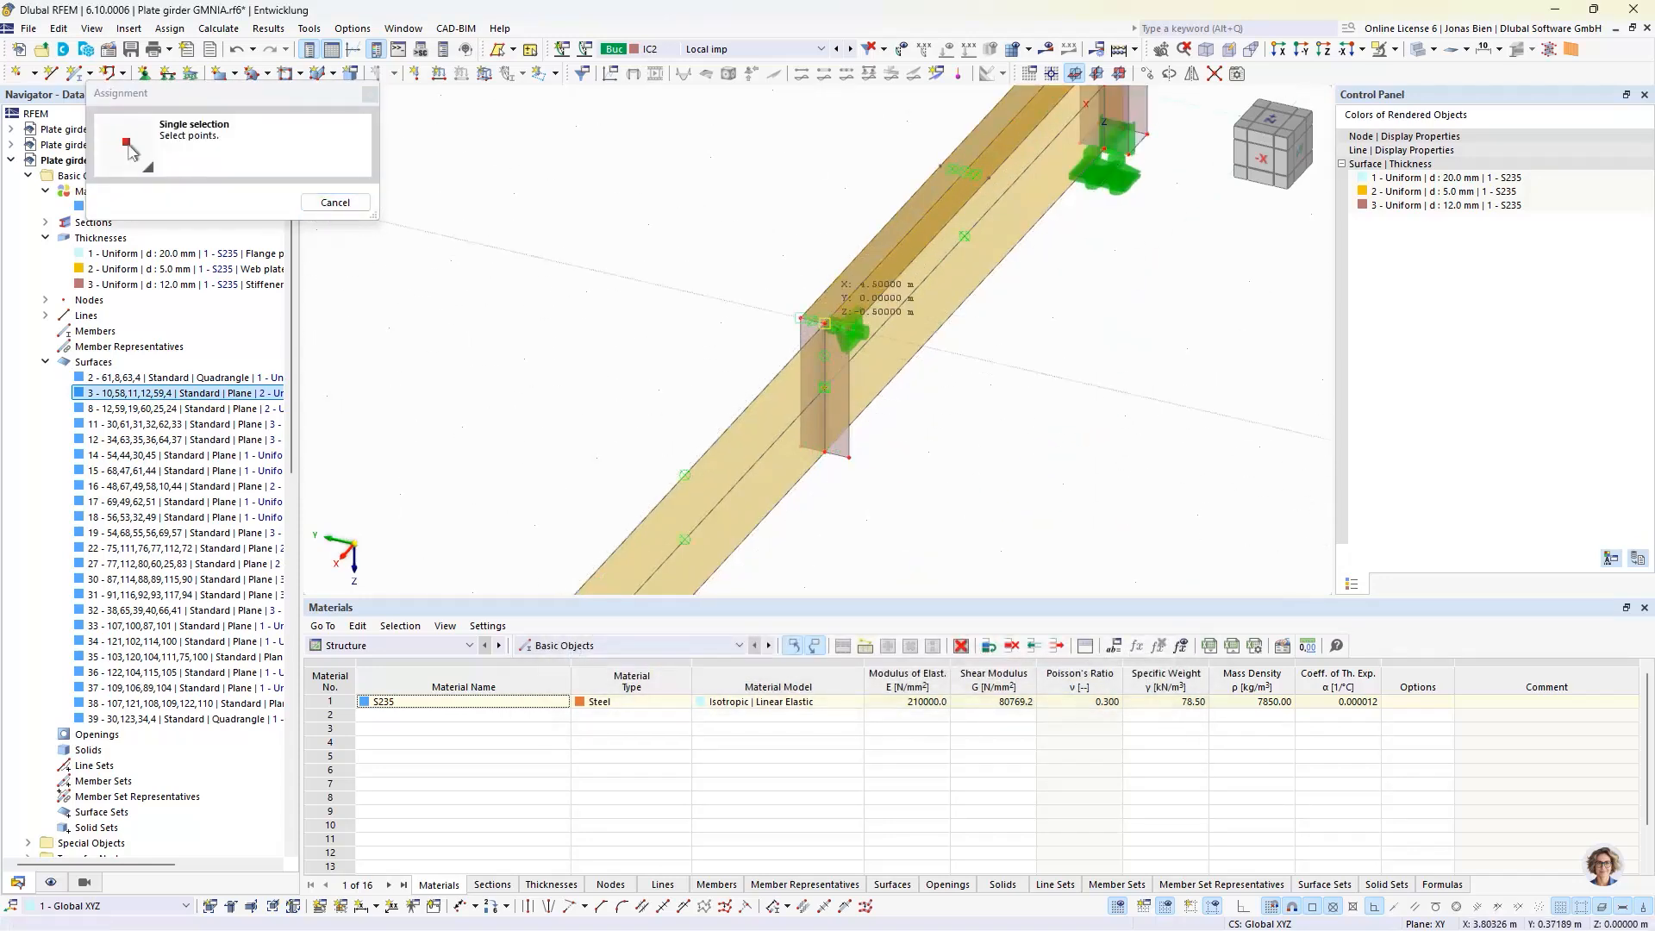
{"action": "left_click", "coordinate": [825, 323]}
{"action": "left_click", "coordinate": [825, 452]}
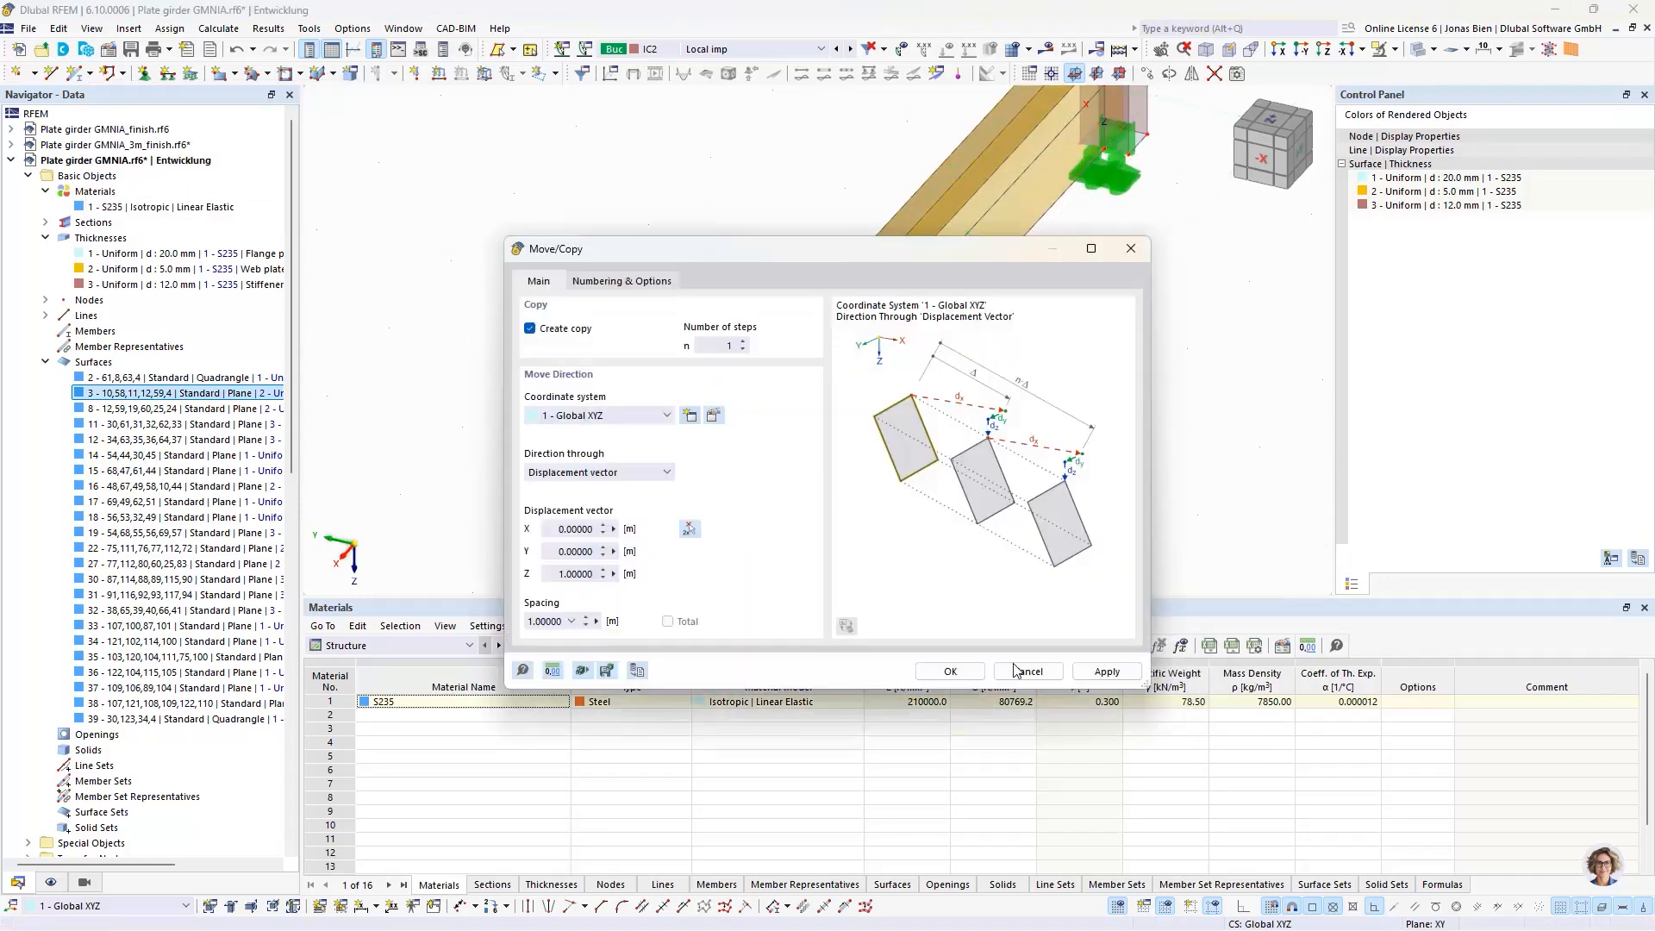
{"action": "left_click", "coordinate": [979, 675]}
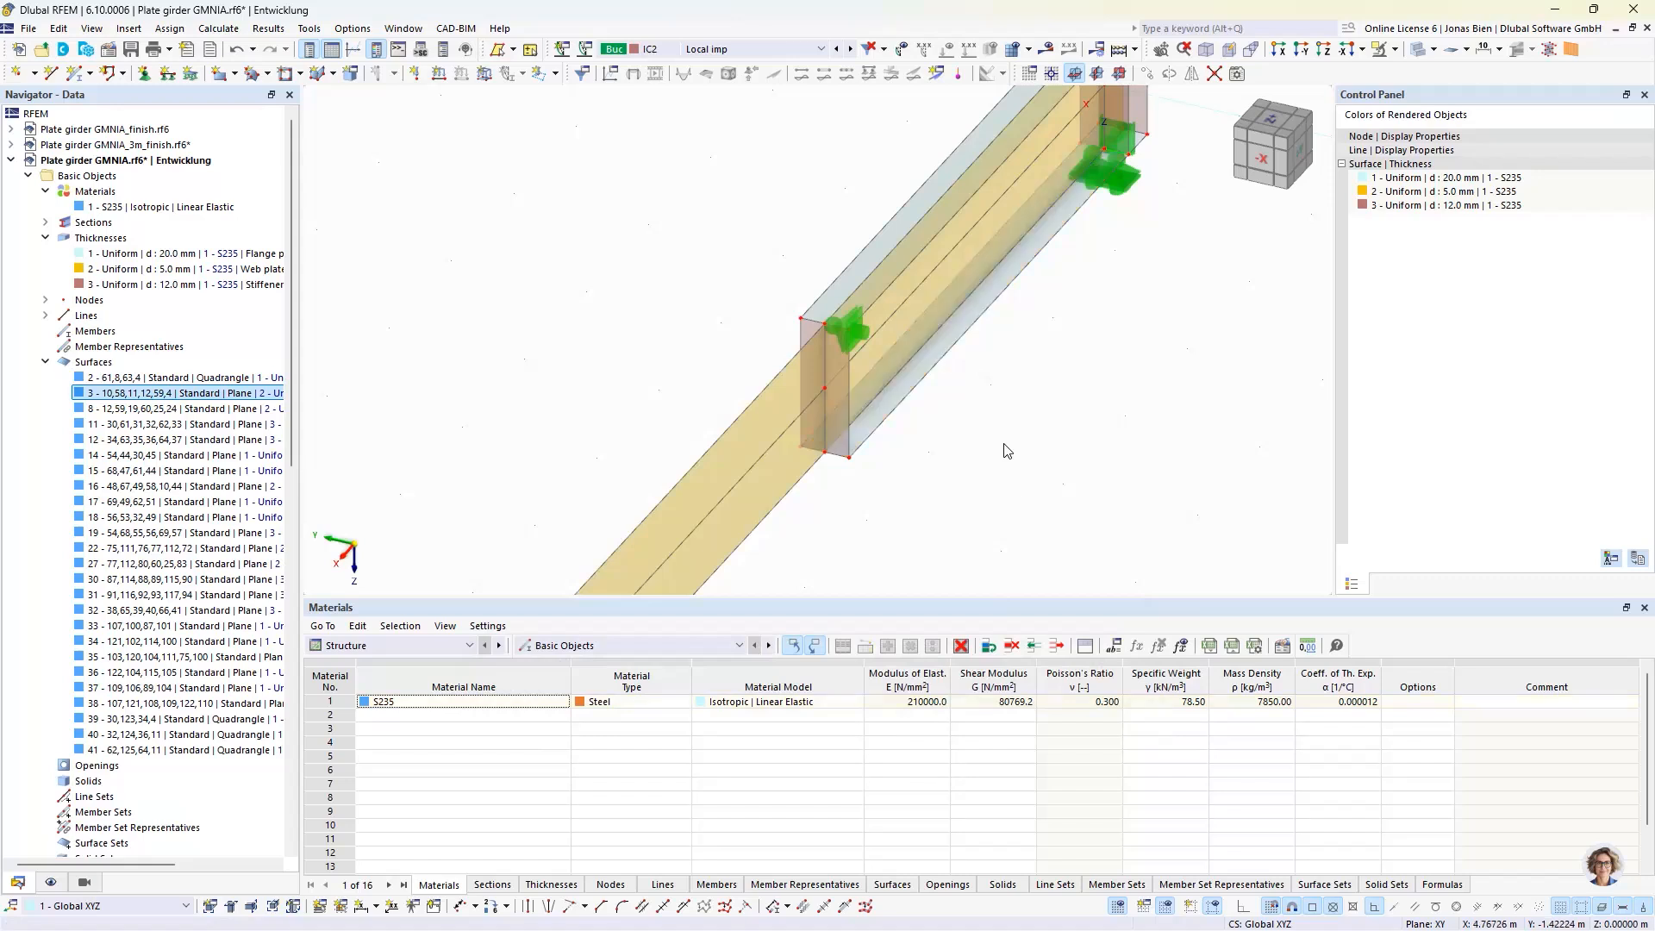
Step: Copy the first bay's four flange surfaces into the second bay by rotating them 180° about the Z-parallel axis through node 3 (X 4.50000 m)
{"action": "middle_click_drag", "start_coordinate": [1154, 310], "coordinate": [1144, 316], "text": "ctrl"}
{"action": "left_click", "coordinate": [1267, 134]}
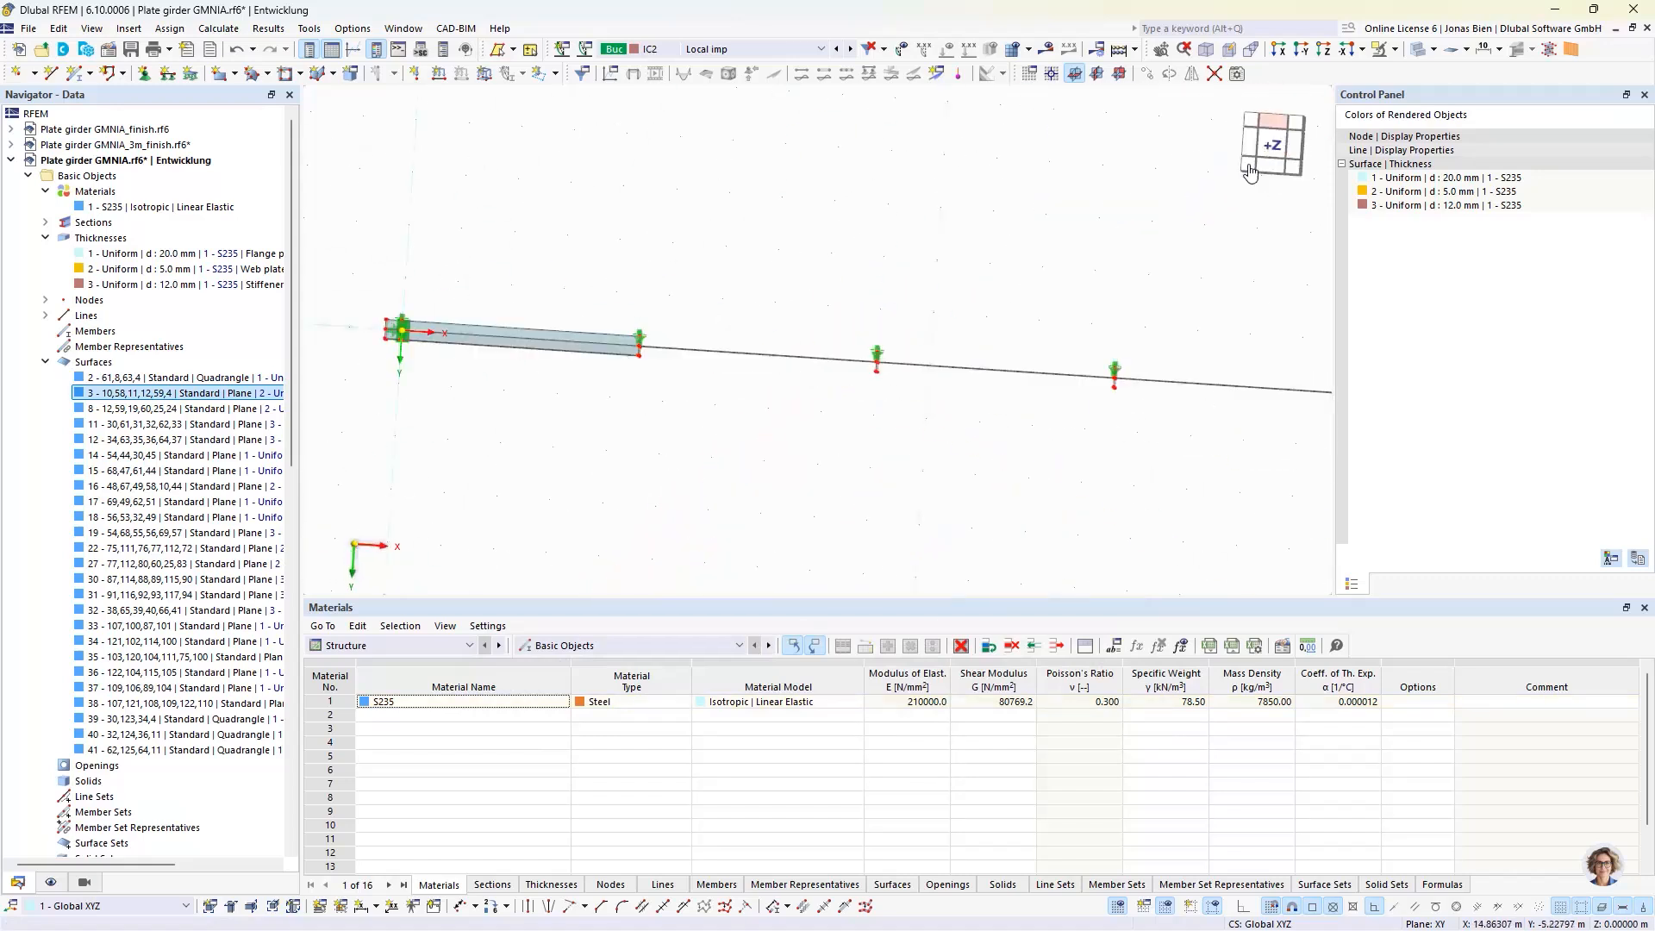
{"action": "scroll", "coordinate": [557, 432], "scroll_direction": "up", "scroll_amount": 1}
{"action": "middle_click_drag", "start_coordinate": [452, 361], "coordinate": [679, 401]}
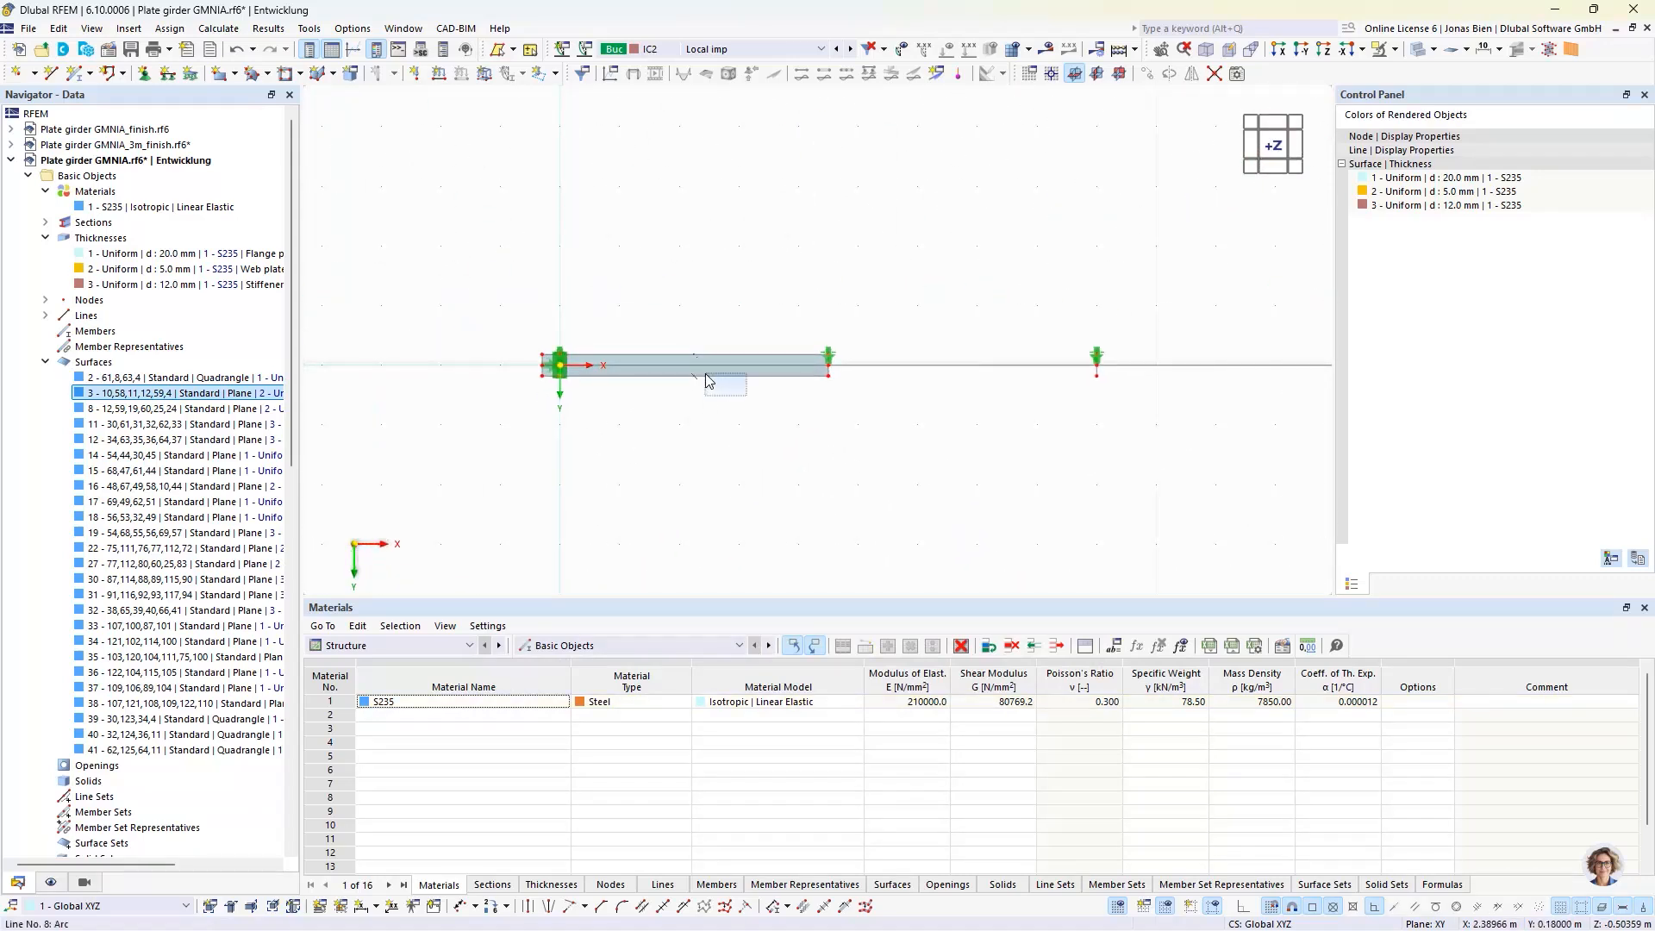
{"action": "middle_click_drag", "start_coordinate": [799, 505], "coordinate": [580, 428], "text": "ctrl"}
{"action": "middle_click_drag", "start_coordinate": [669, 478], "coordinate": [774, 439], "text": "ctrl"}
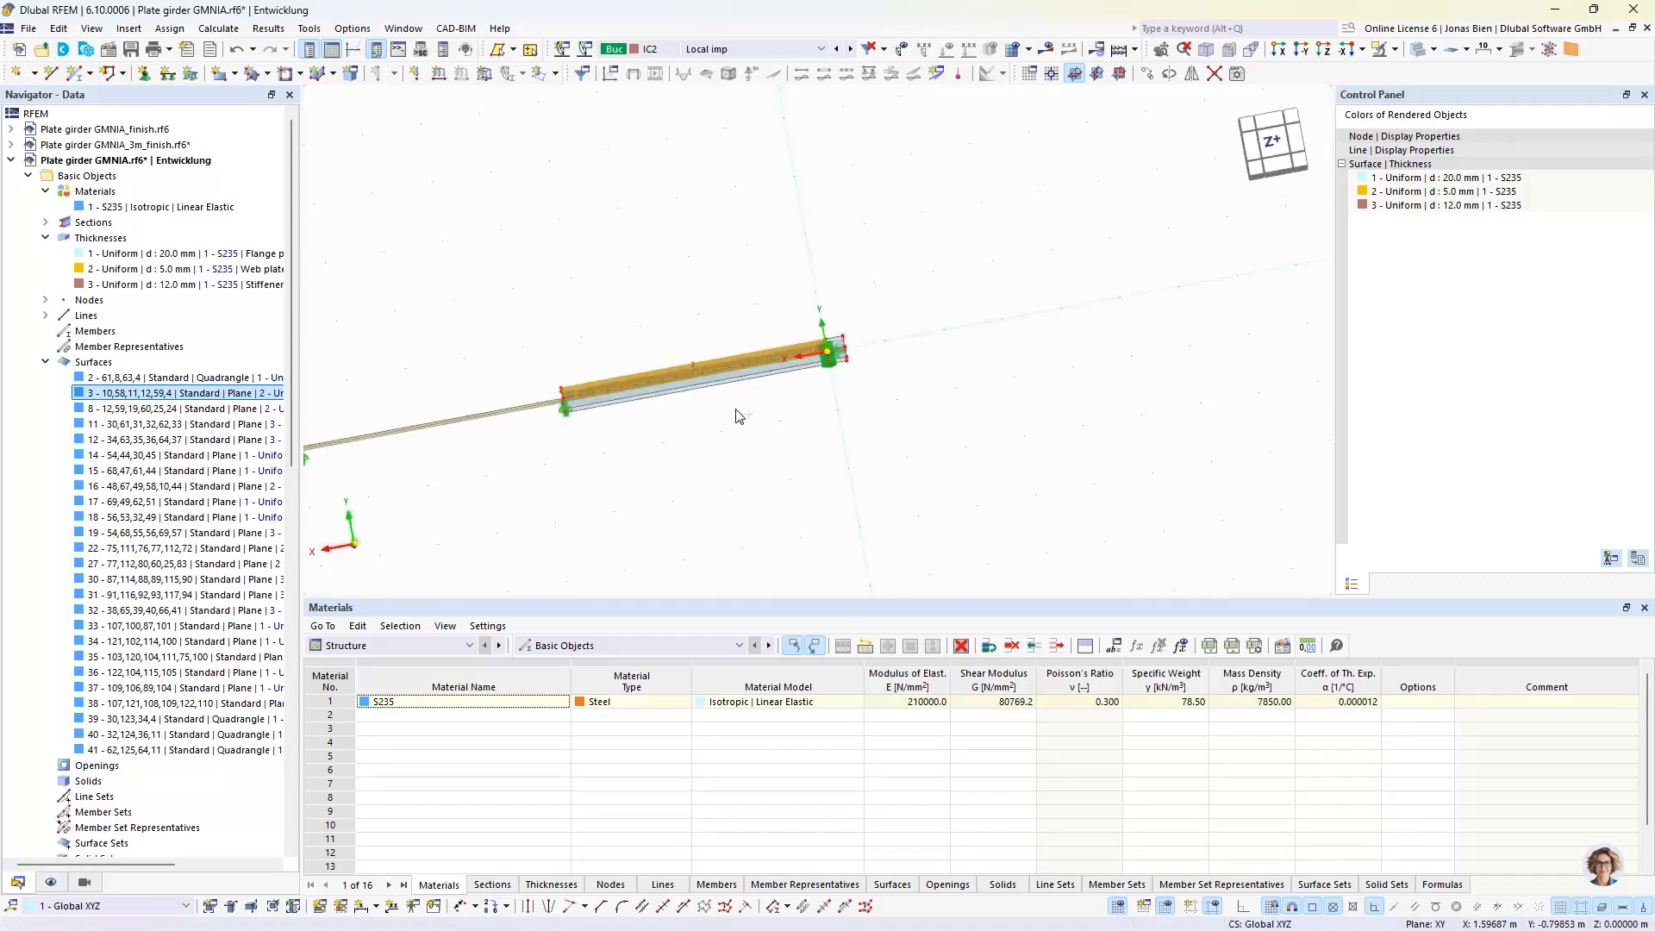
{"action": "left_click_drag", "start_coordinate": [741, 414], "coordinate": [699, 381], "text": "ctrl"}
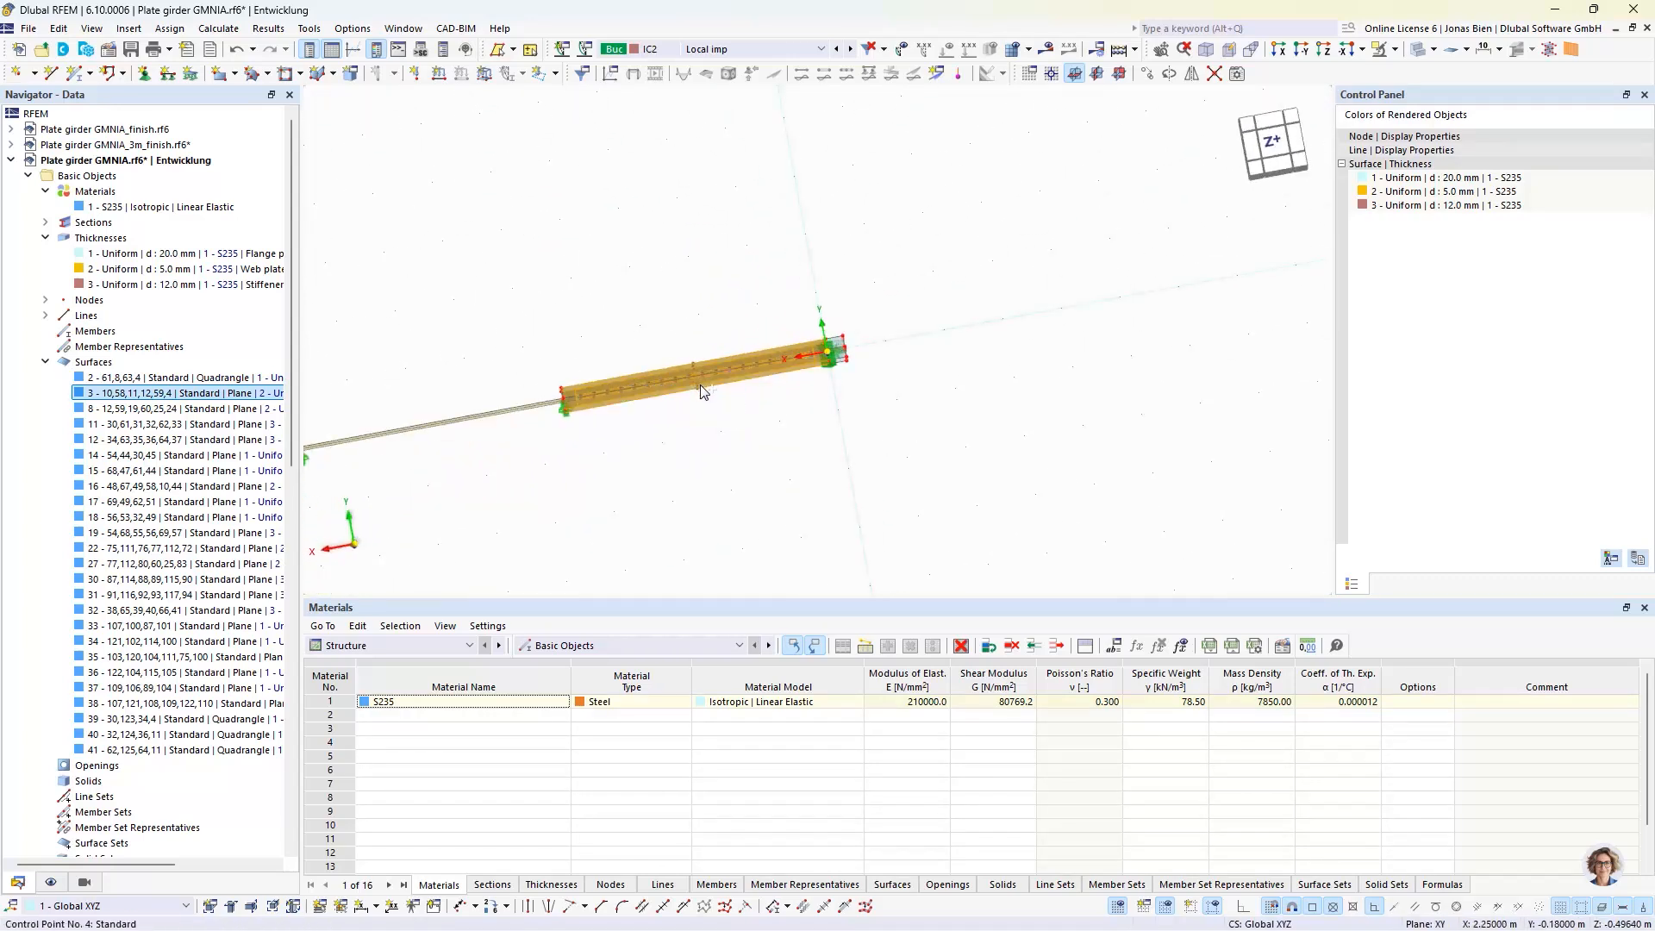
{"action": "left_click", "coordinate": [1169, 74]}
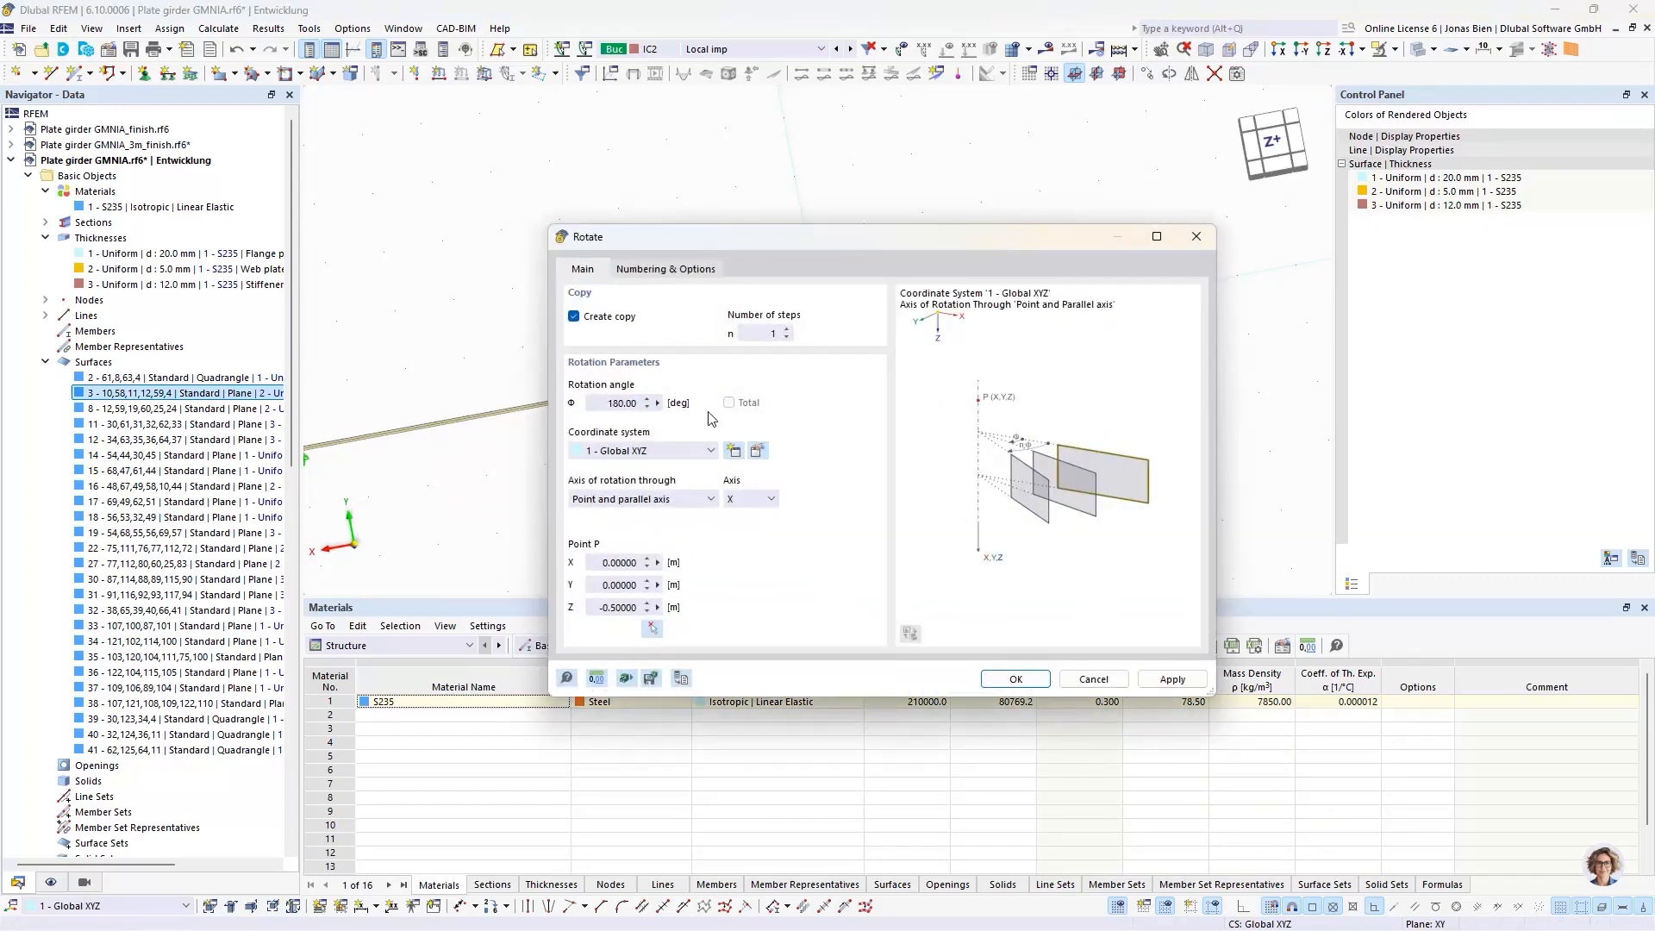
{"action": "left_click", "coordinate": [757, 500]}
{"action": "left_click", "coordinate": [764, 541]}
{"action": "left_click", "coordinate": [652, 629]}
{"action": "middle_click_drag", "start_coordinate": [726, 402], "coordinate": [705, 417], "text": "ctrl"}
{"action": "scroll", "coordinate": [605, 547], "scroll_direction": "up", "scroll_amount": 4}
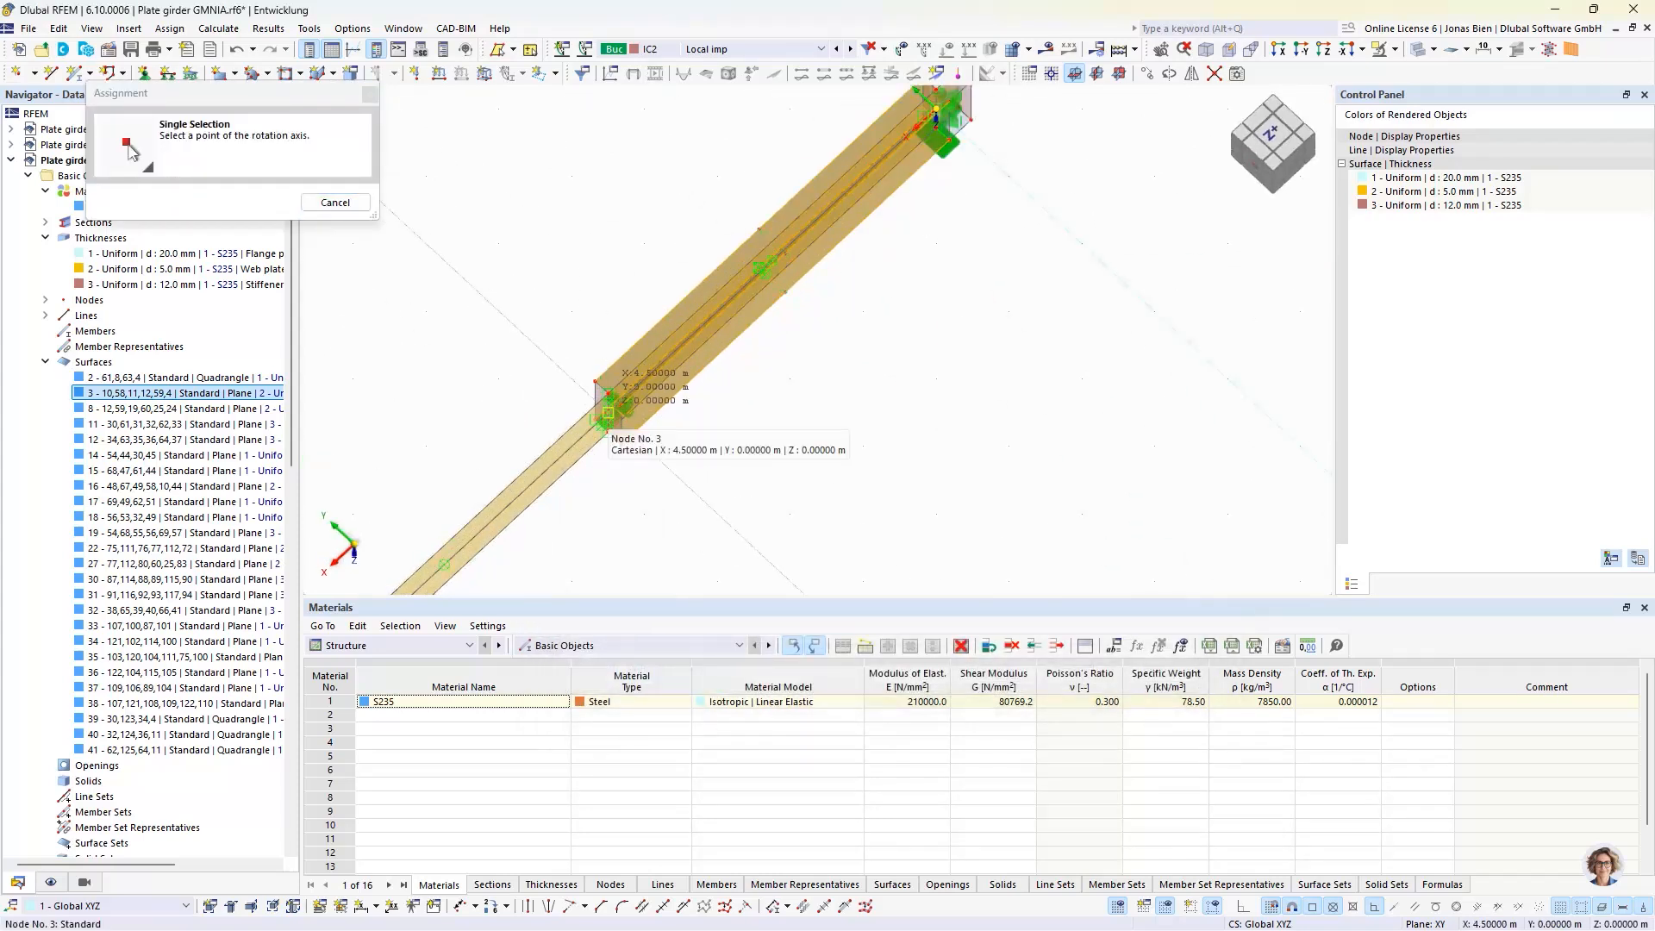
{"action": "left_click", "coordinate": [608, 414]}
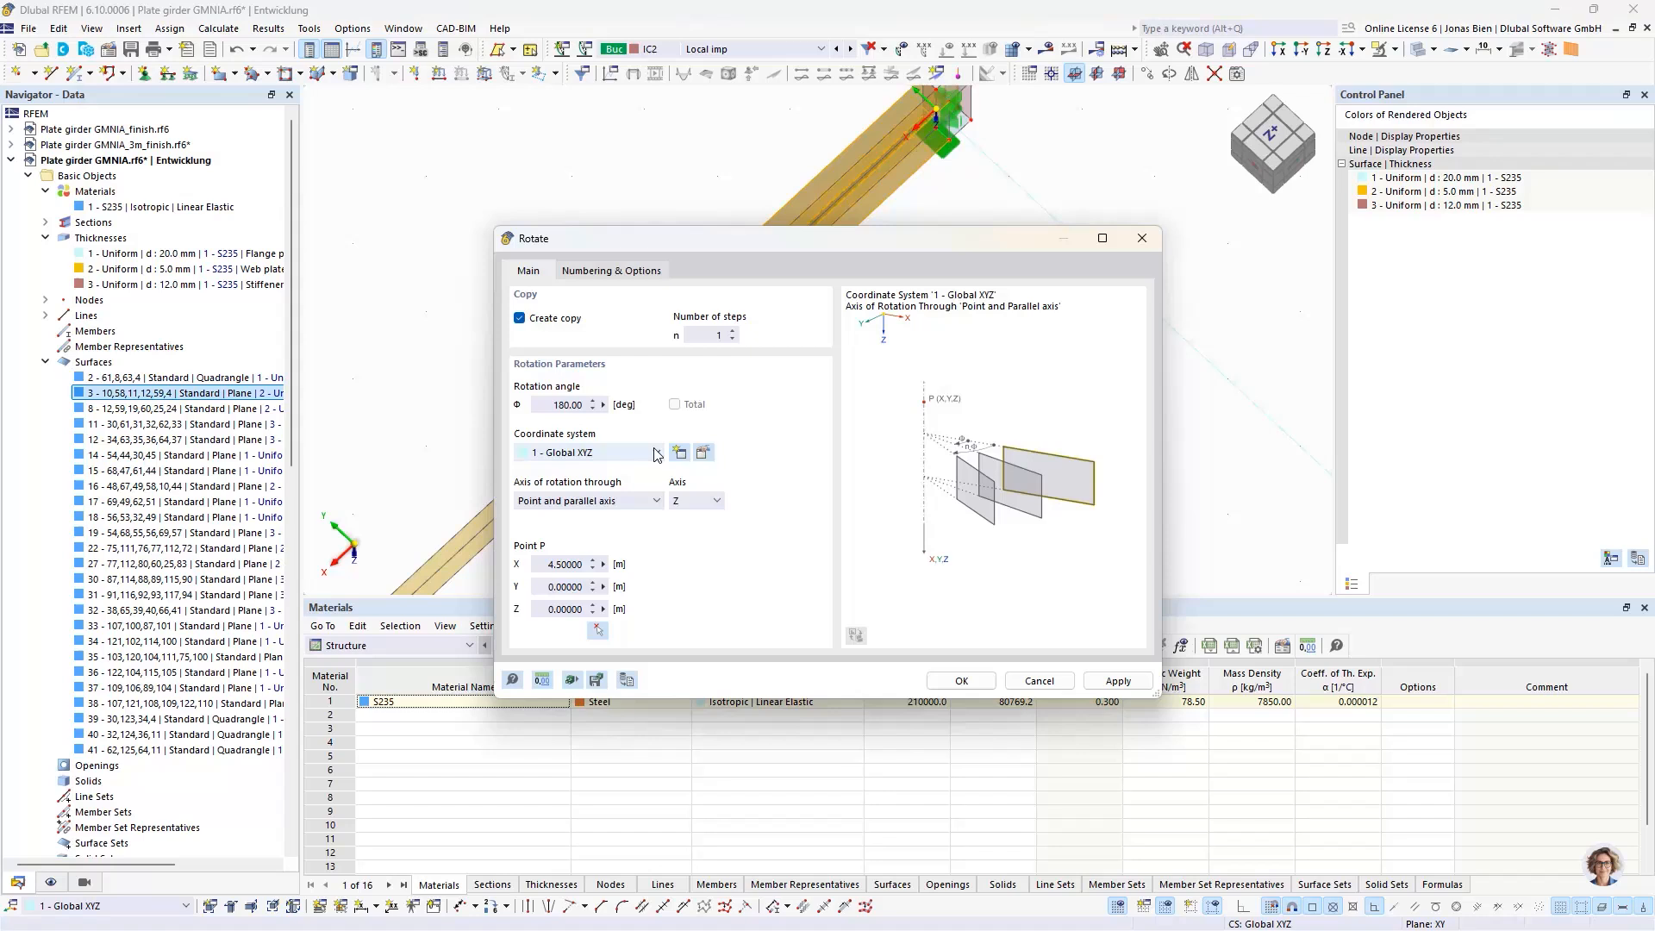
{"action": "left_click", "coordinate": [962, 682]}
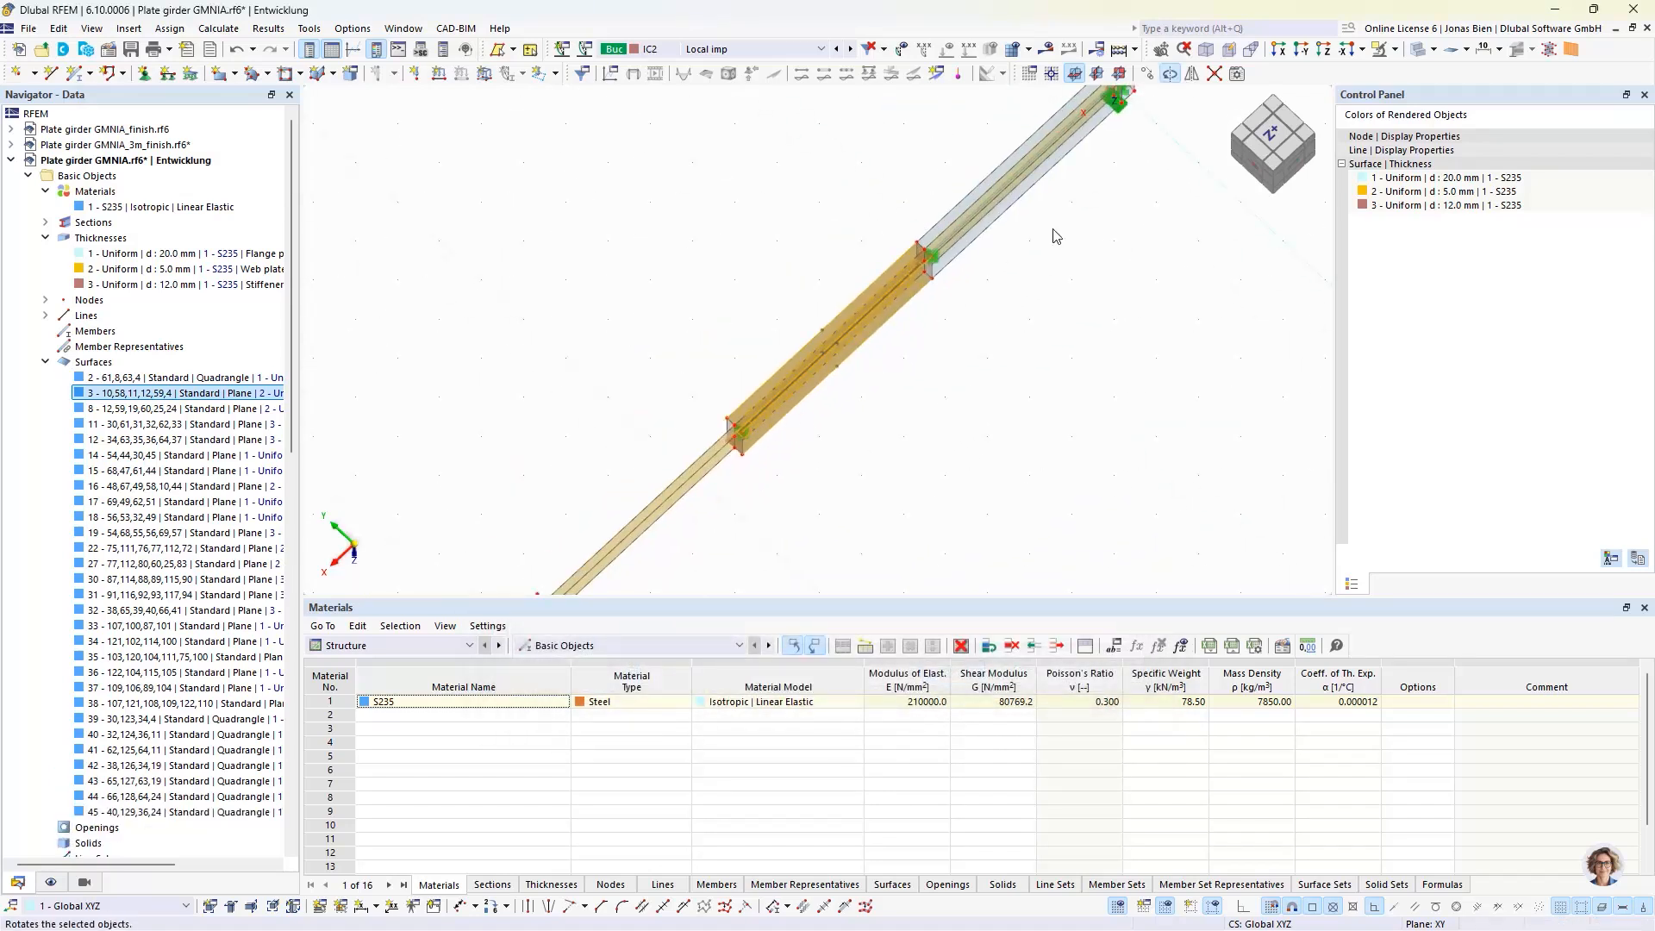
Step: Copy the second bay's flange surfaces into the third bay by rotating them 180° about the Z-parallel axis through node 2 (X 9.00000 m)
{"action": "left_click", "coordinate": [1169, 74]}
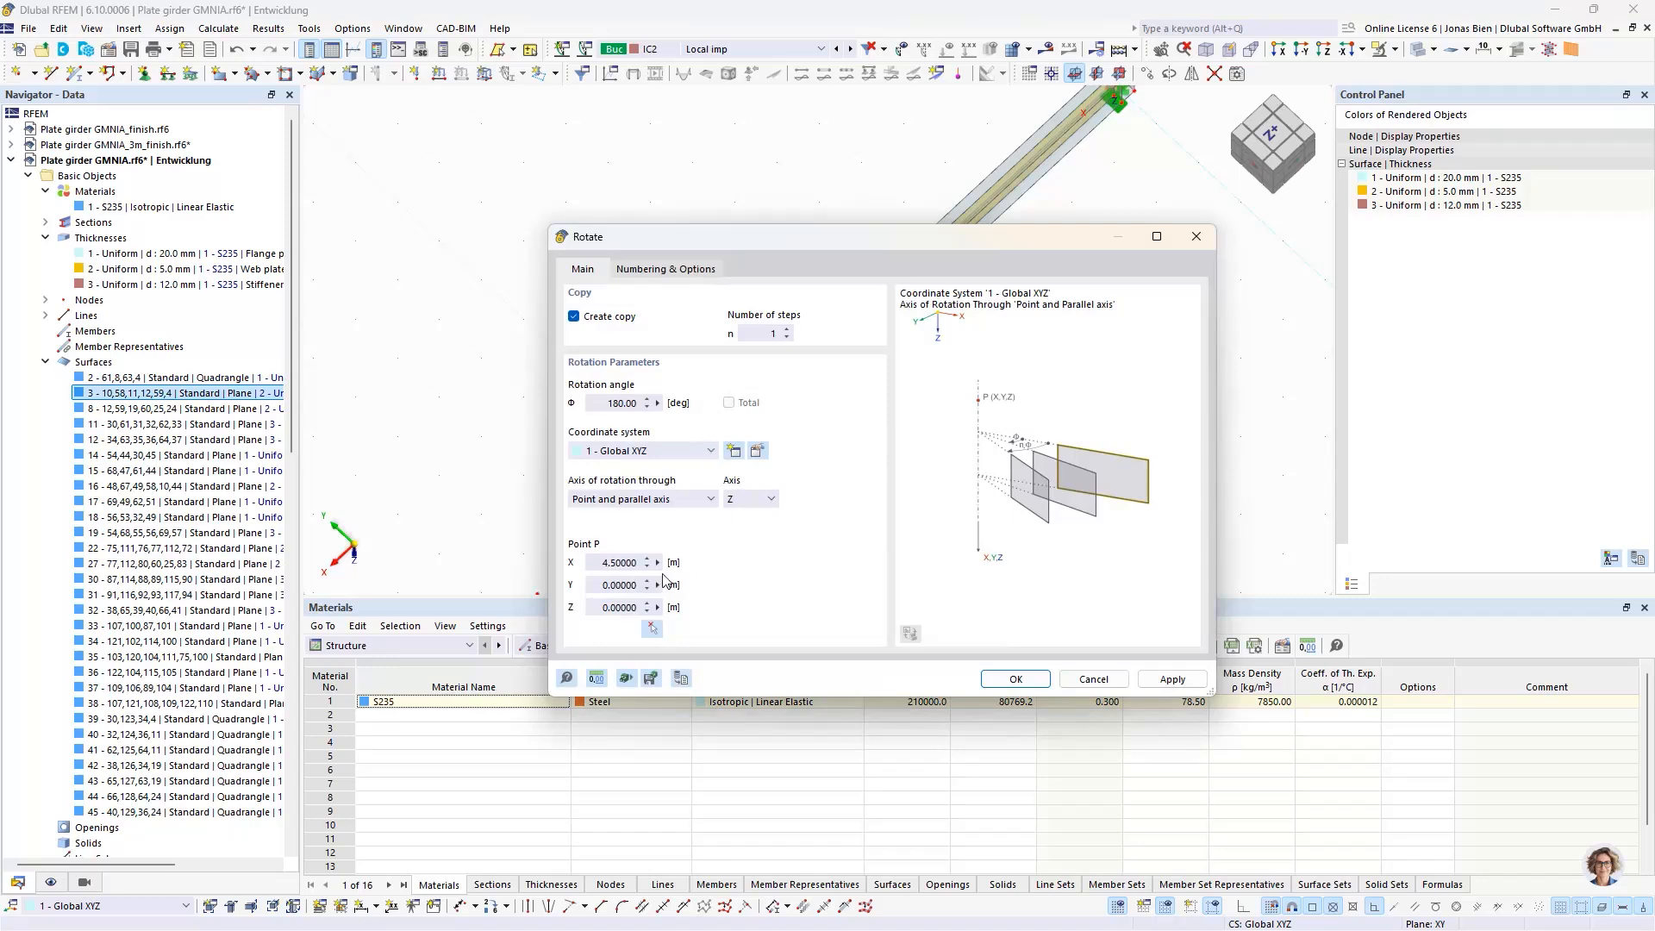
{"action": "left_click", "coordinate": [666, 628]}
{"action": "scroll", "coordinate": [709, 420], "scroll_direction": "up", "scroll_amount": 4}
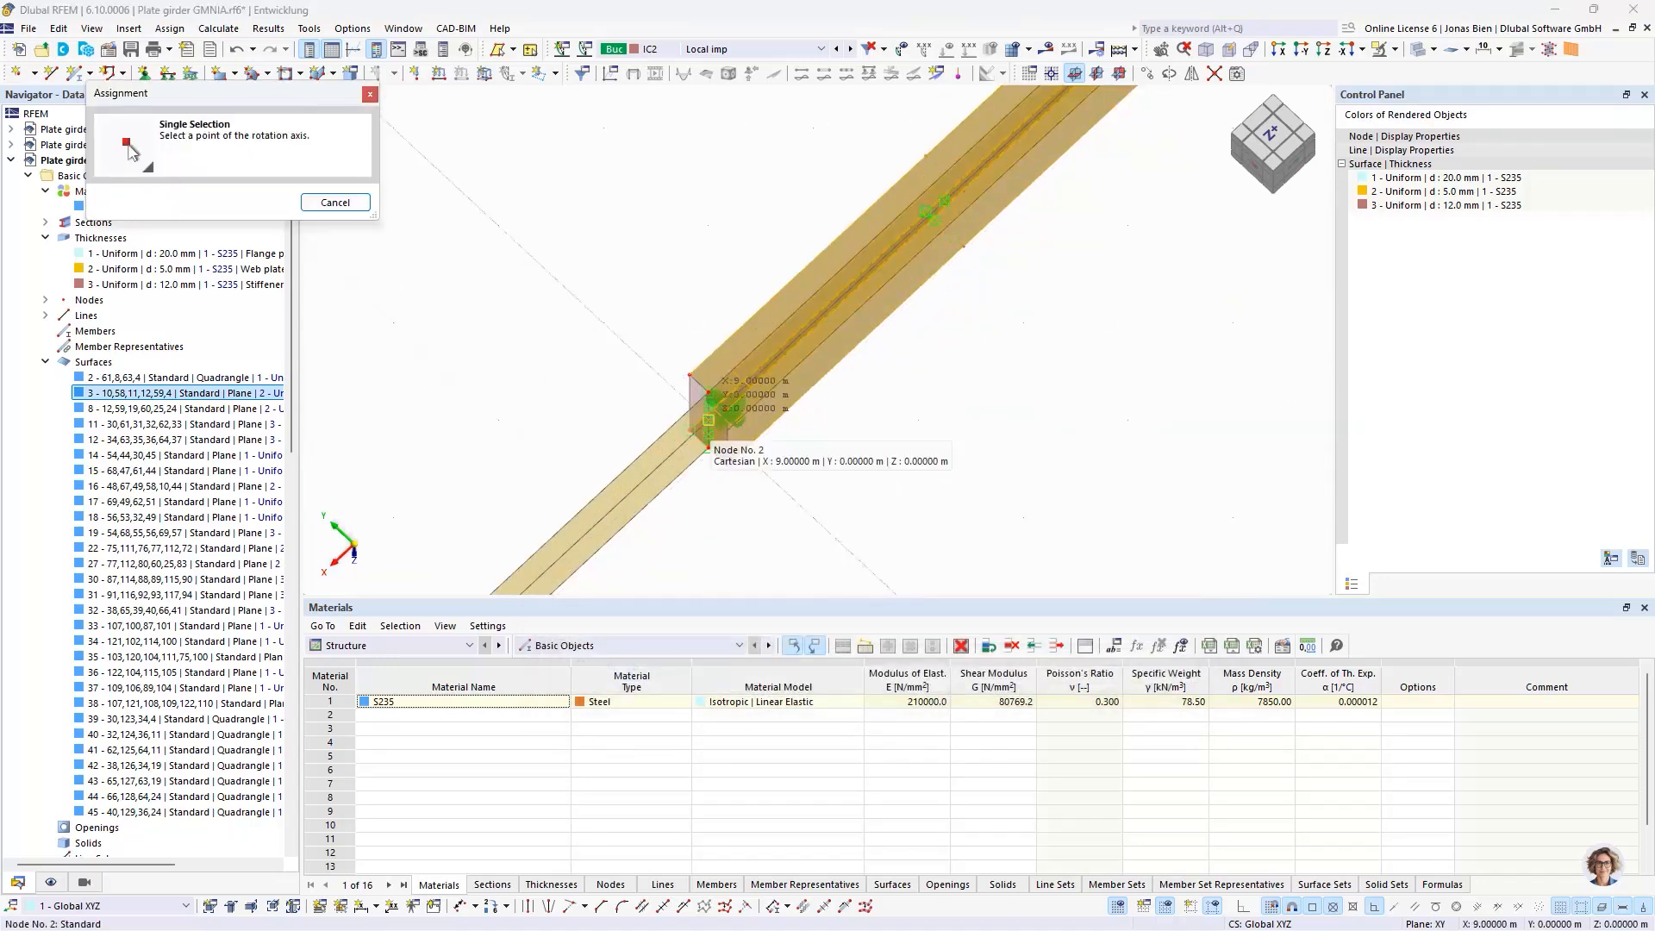
{"action": "left_click", "coordinate": [709, 420]}
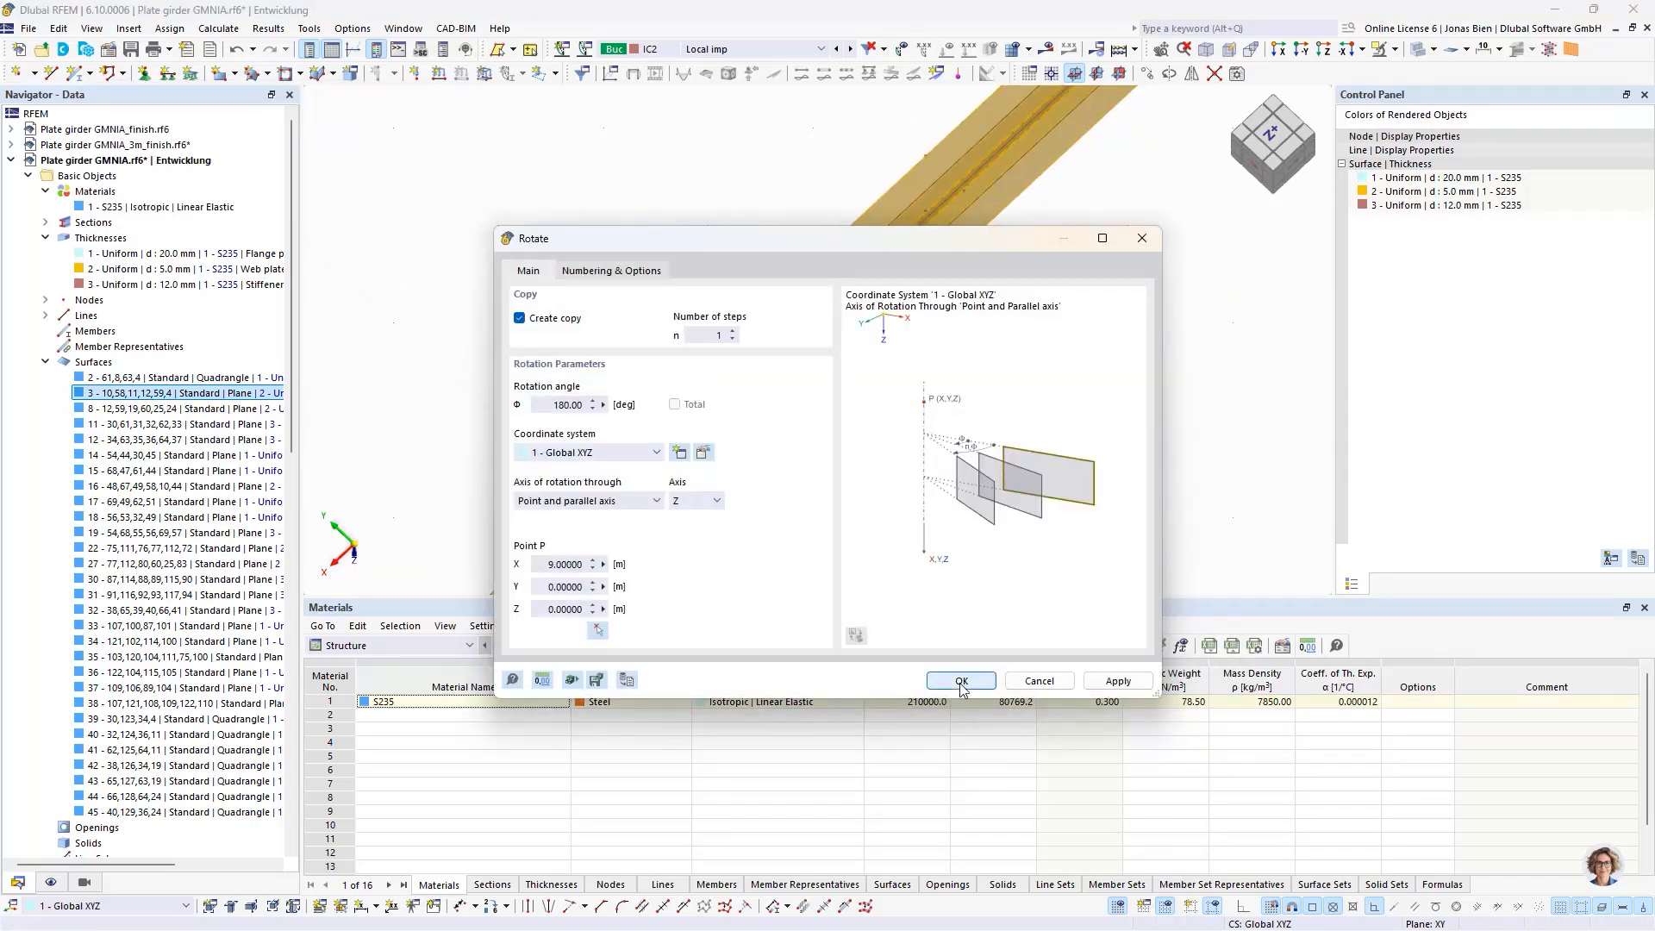
{"action": "key", "text": "Return"}
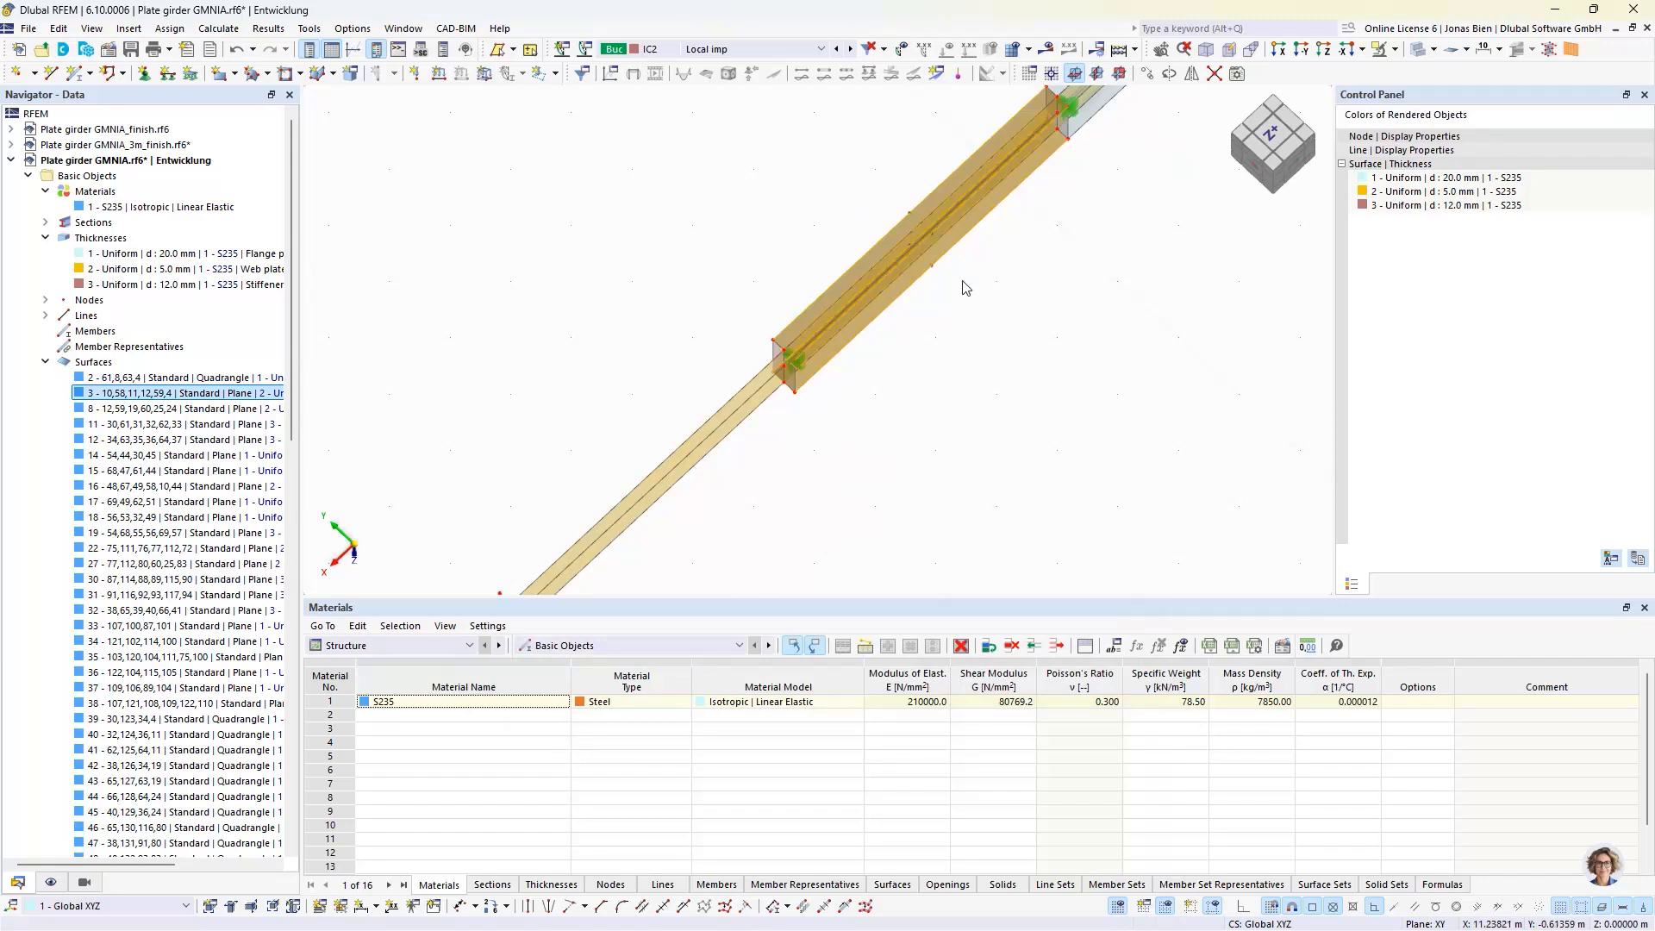
Step: Copy the third bay's flange surfaces into the fourth bay by rotating them 180° about the Z-parallel axis through node 32 (X 13.50000 m)
{"action": "left_click", "coordinate": [1169, 74]}
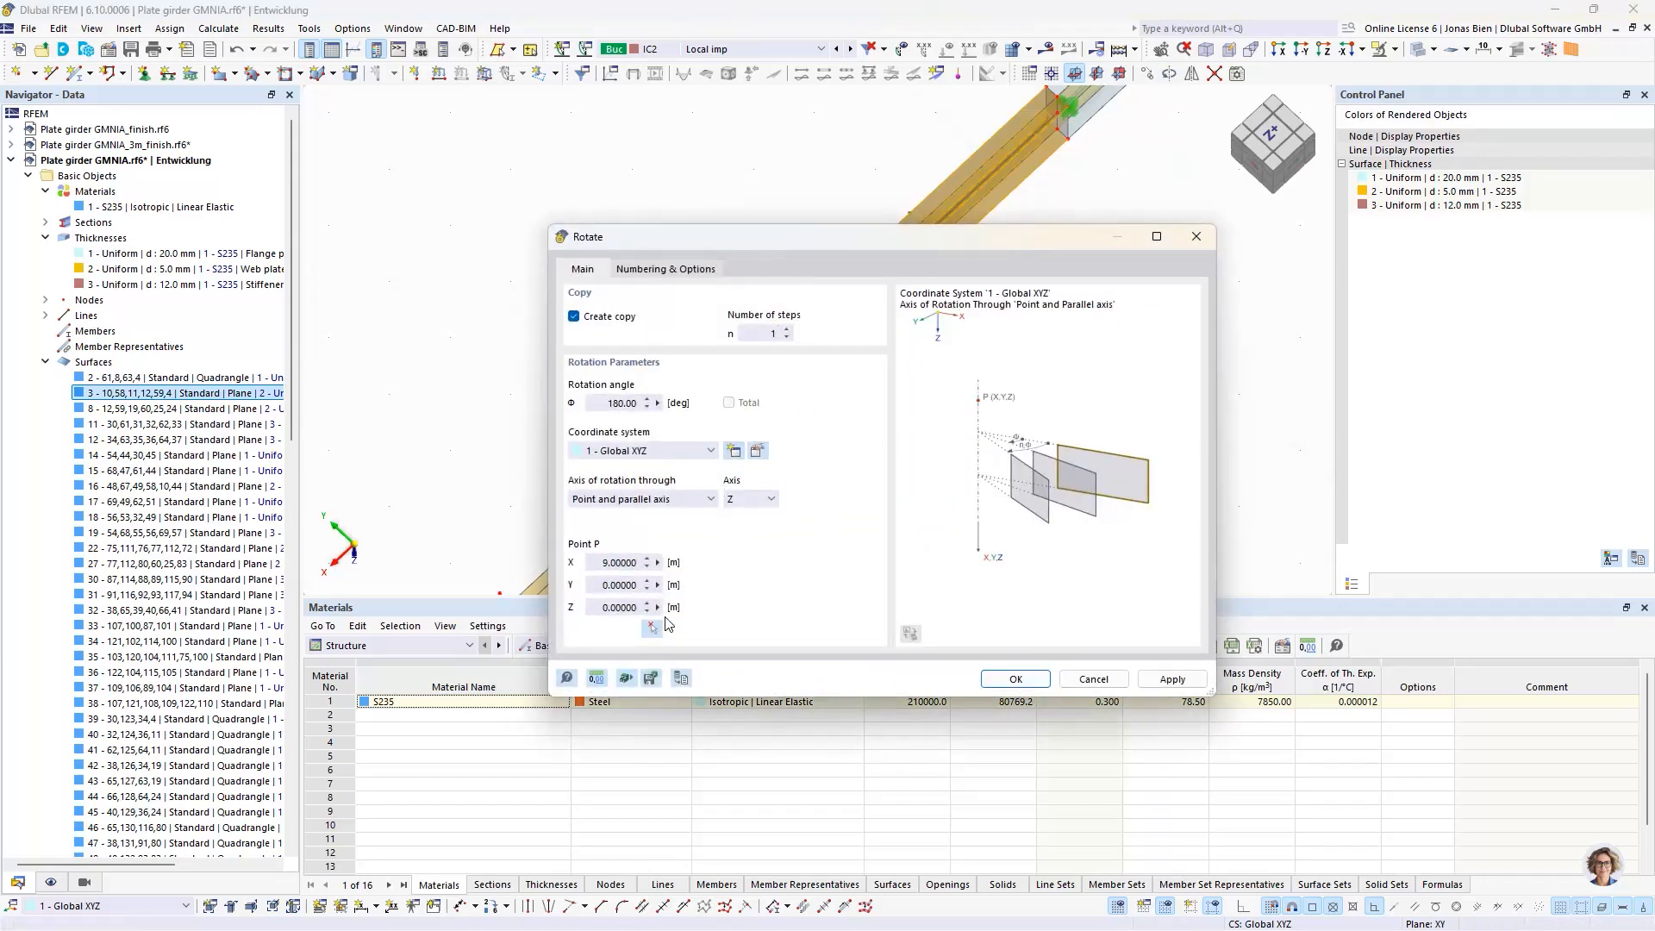
{"action": "left_click", "coordinate": [660, 620]}
{"action": "scroll", "coordinate": [804, 356], "scroll_direction": "up", "scroll_amount": 3}
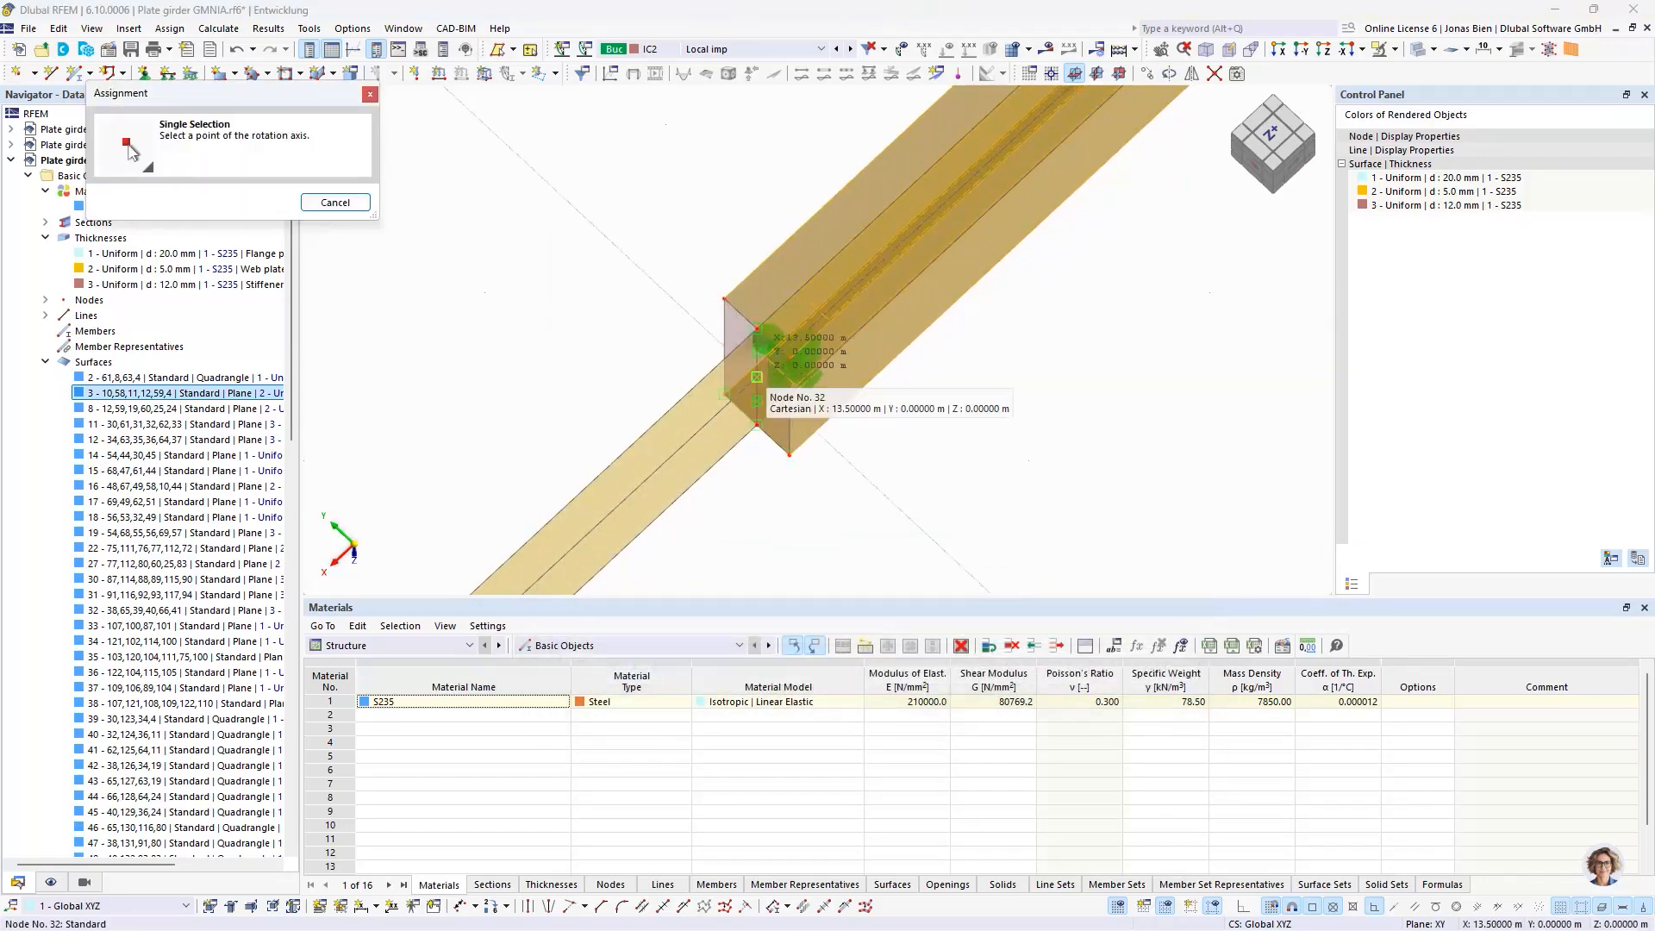
{"action": "left_click", "coordinate": [789, 356]}
{"action": "left_click", "coordinate": [961, 680]}
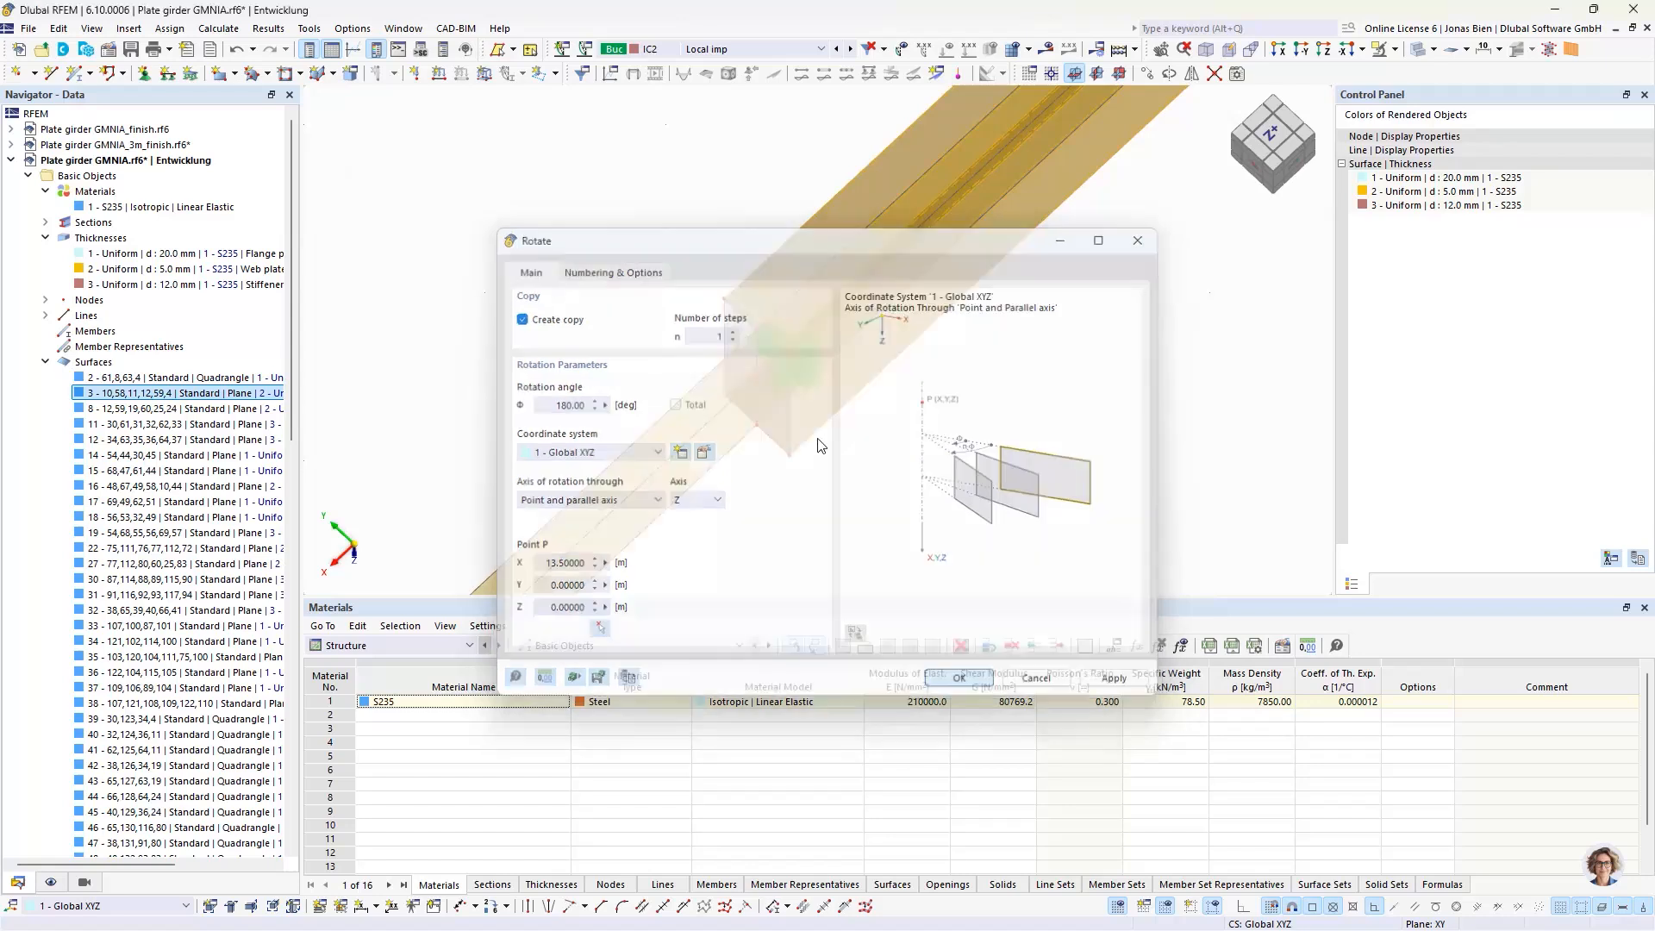
Step: Hide the types for nodes and lines in the model display and view the girder along the -X direction
{"action": "scroll", "coordinate": [841, 441], "scroll_direction": "down", "scroll_amount": 3}
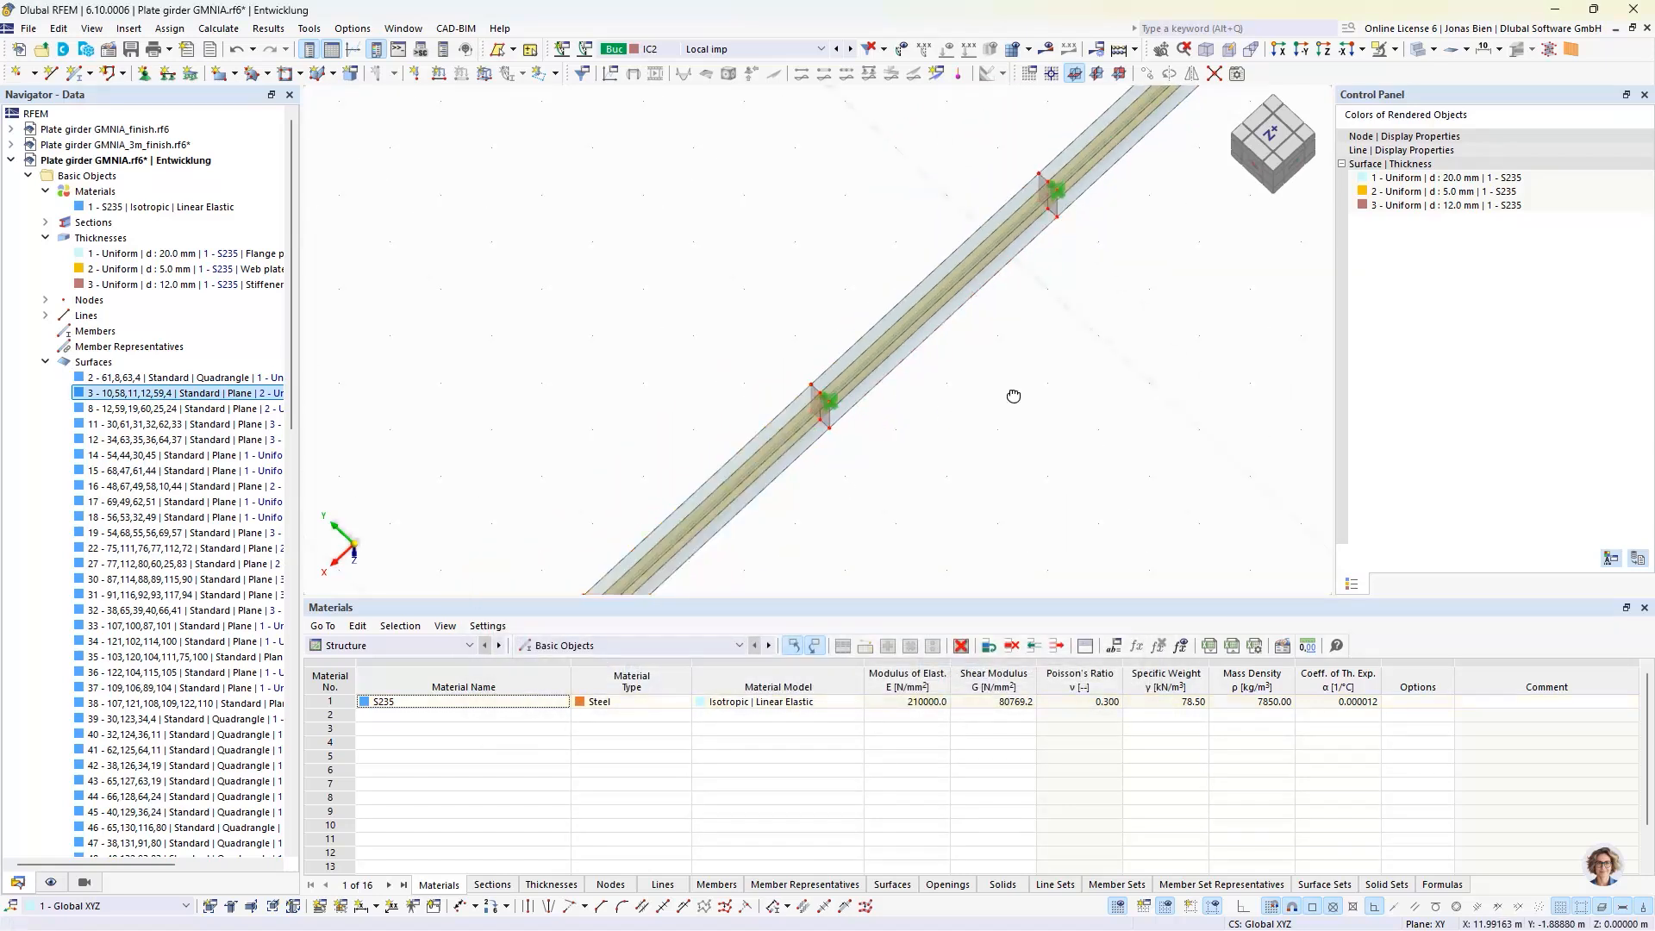
{"action": "middle_click_drag", "start_coordinate": [1011, 395], "coordinate": [1069, 295], "text": "ctrl"}
{"action": "left_click", "coordinate": [51, 882]}
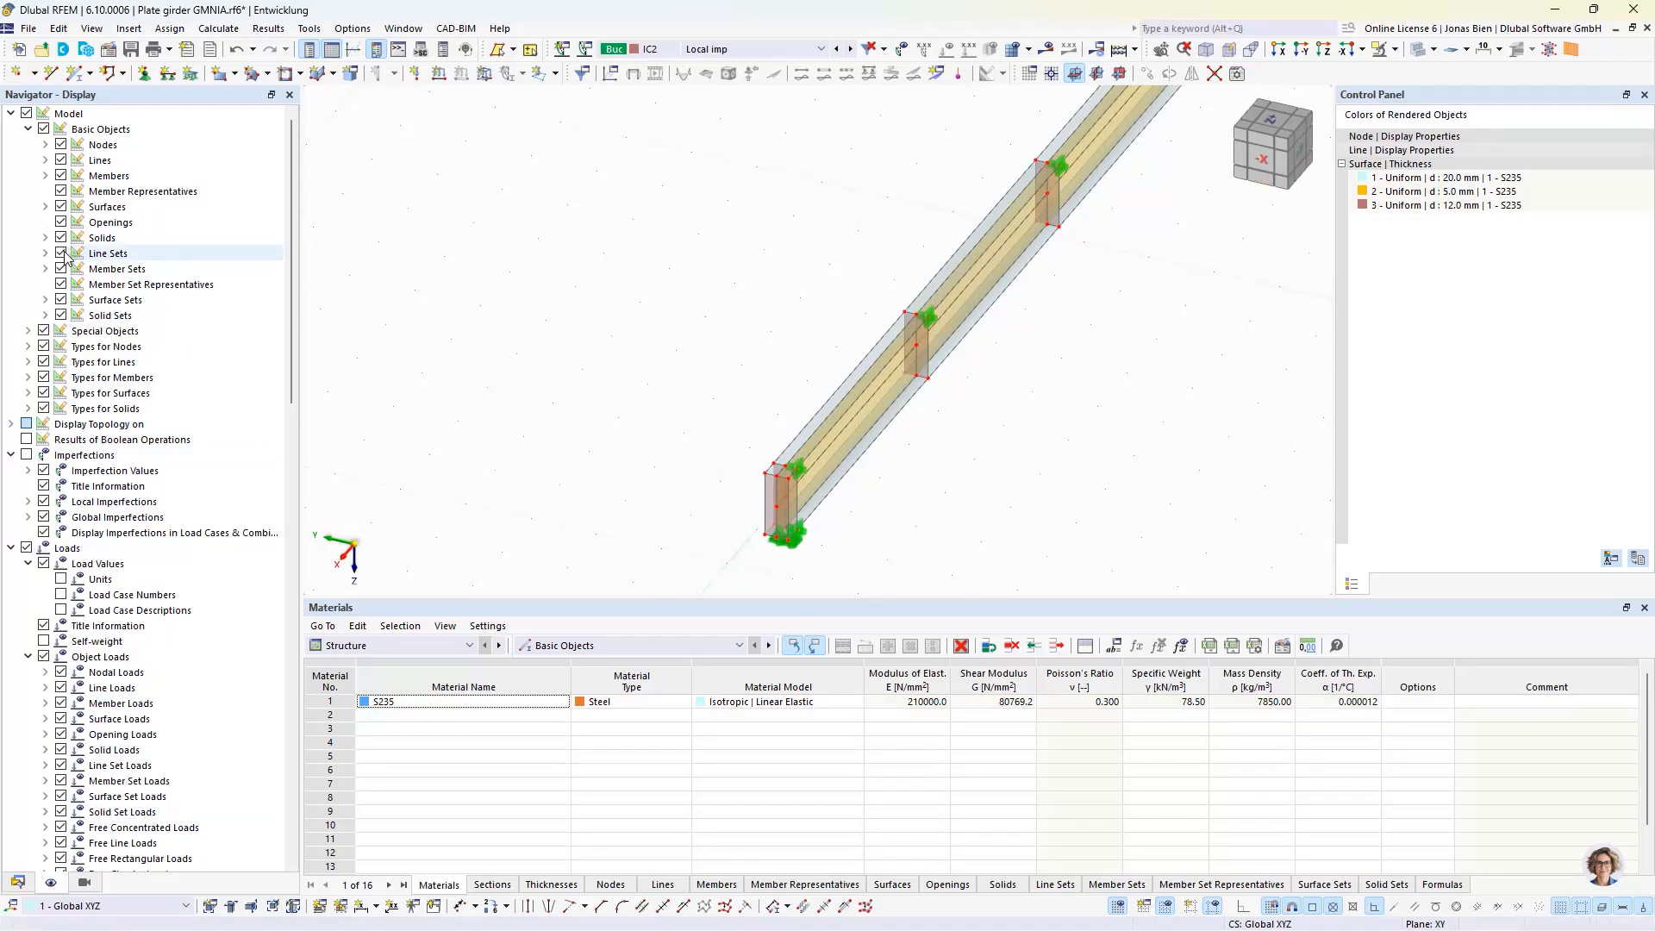
{"action": "left_click", "coordinate": [44, 362]}
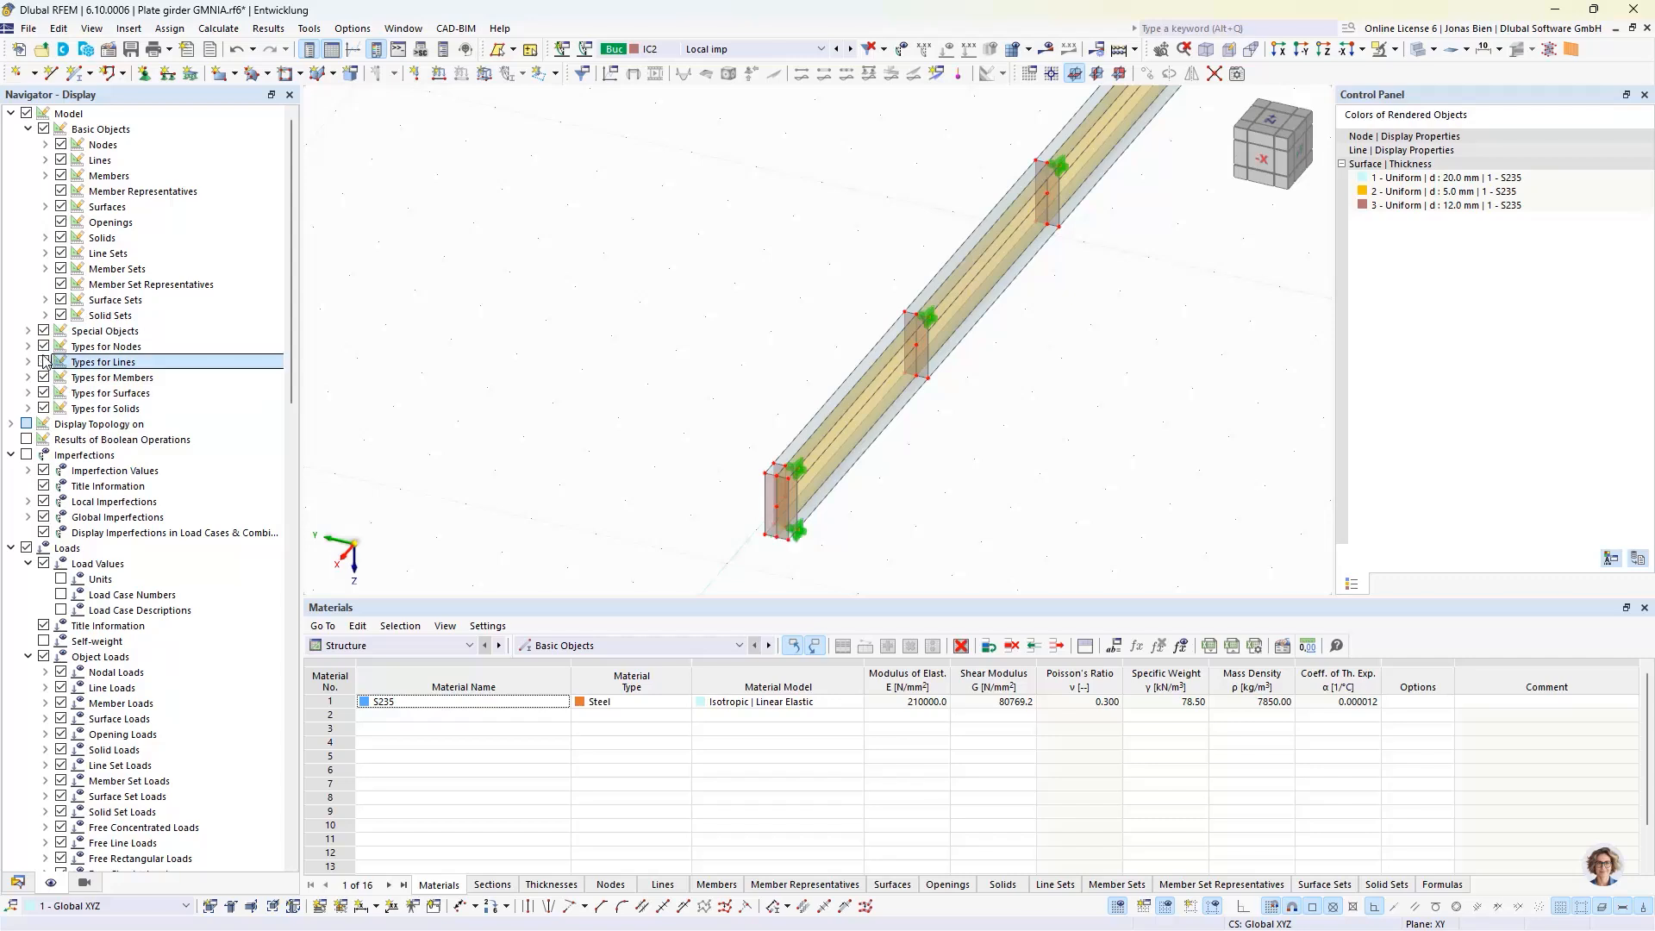
{"action": "left_click", "coordinate": [44, 347]}
{"action": "left_click", "coordinate": [1262, 160]}
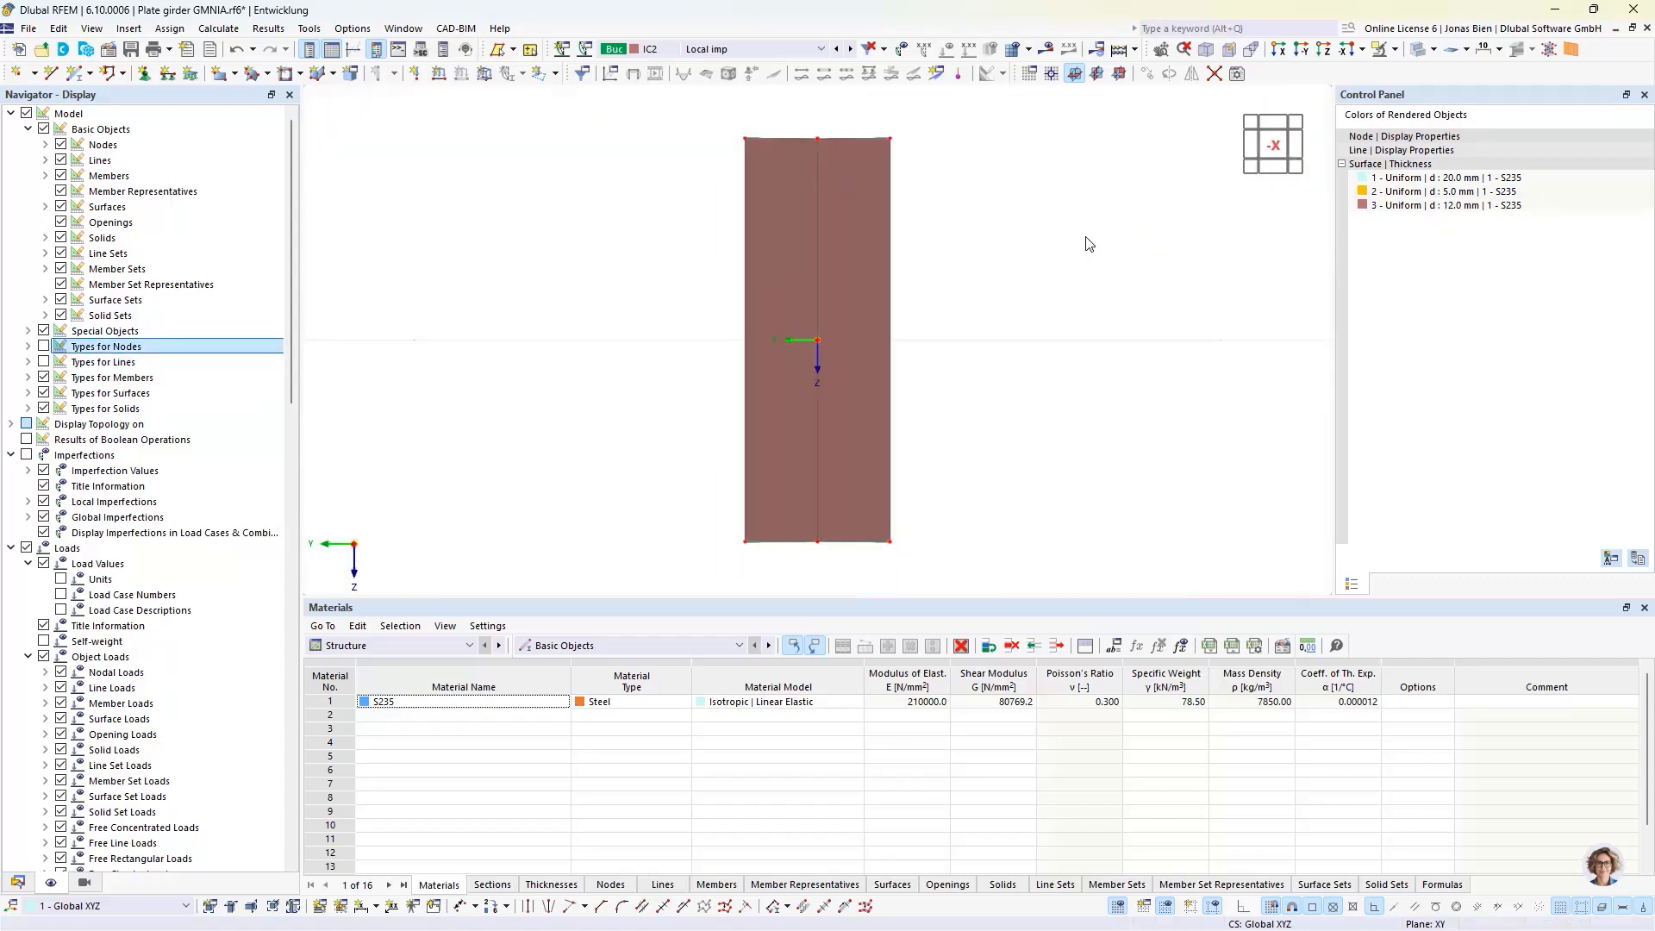
Step: Examine the curved flange edges along all bays of the girder, from the end view and obliquely
{"action": "middle_click_drag", "start_coordinate": [1008, 167], "coordinate": [1011, 170], "text": "ctrl"}
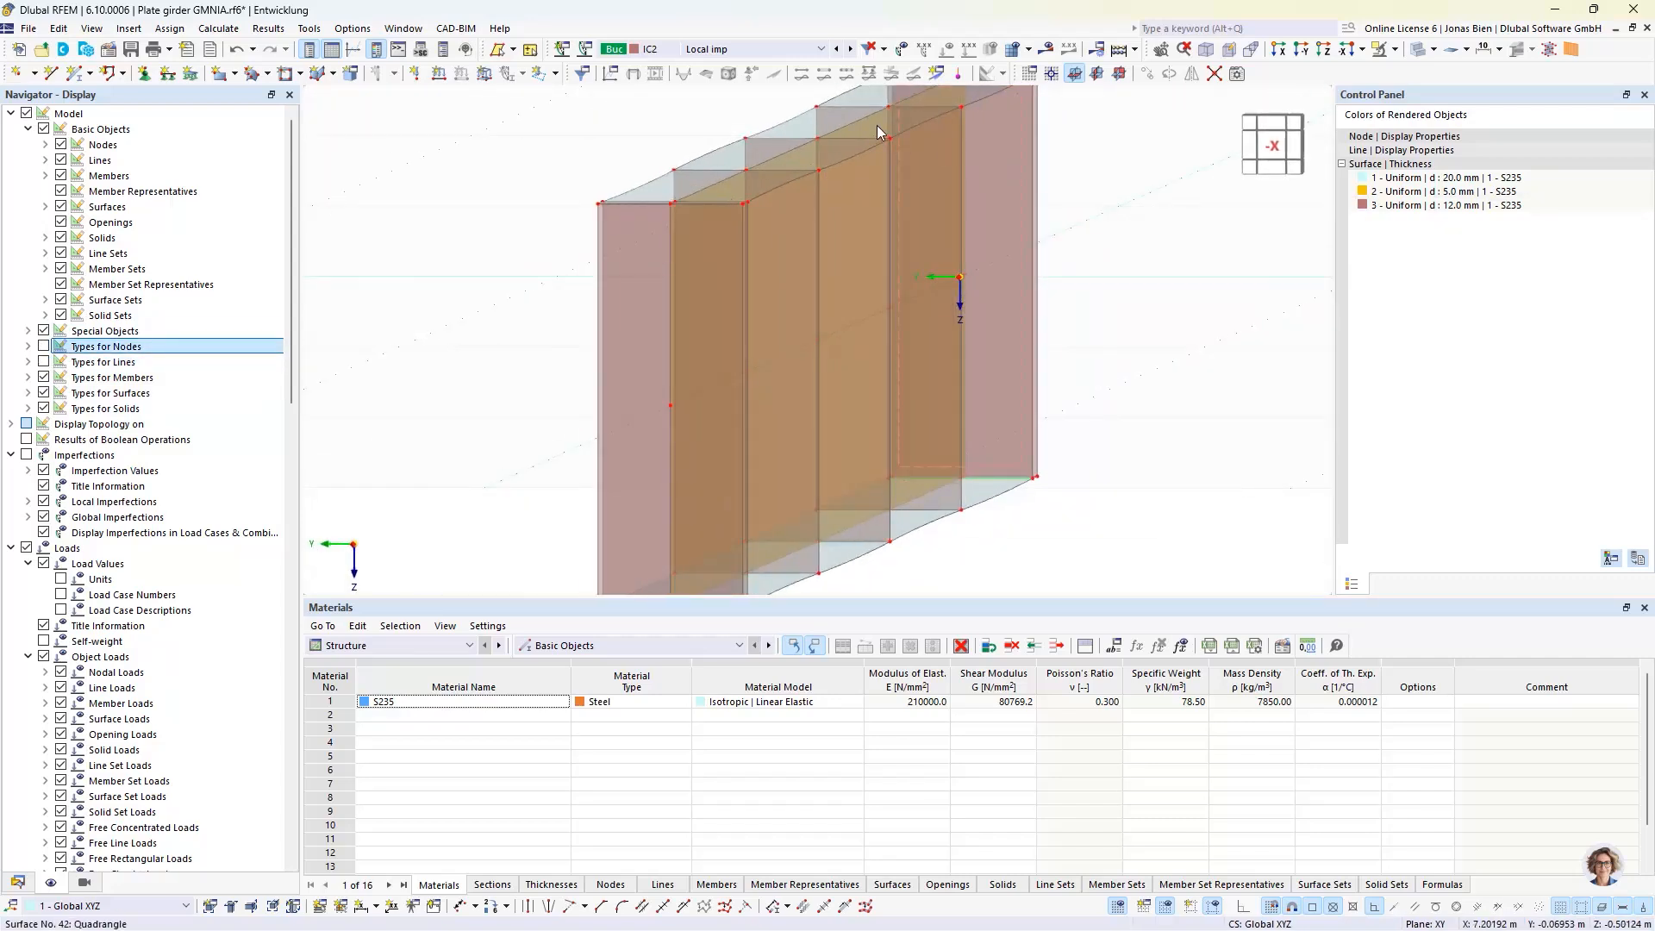
{"action": "scroll", "coordinate": [877, 126], "scroll_direction": "up", "scroll_amount": 3}
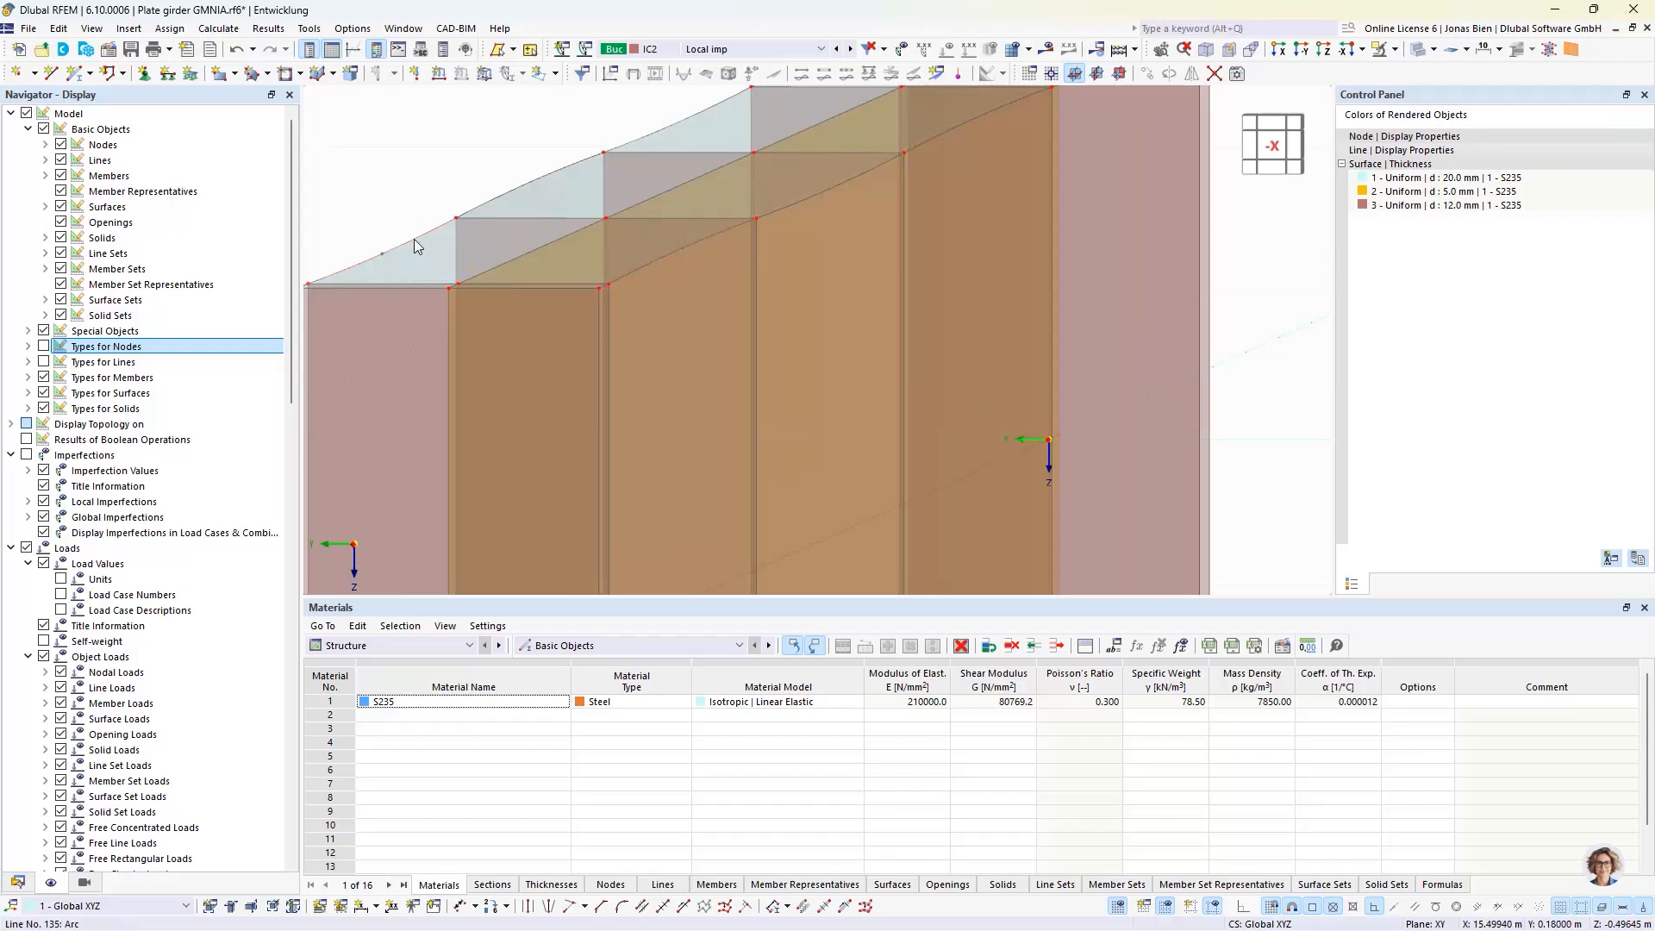
{"action": "middle_click_drag", "start_coordinate": [975, 206], "coordinate": [930, 394]}
{"action": "mouse_move", "coordinate": [913, 320]}
{"action": "middle_mouse_down", "text": "ctrl"}
{"action": "mouse_move", "coordinate": [894, 314]}
{"action": "mouse_move", "coordinate": [920, 315]}
{"action": "middle_mouse_up", "text": "ctrl"}
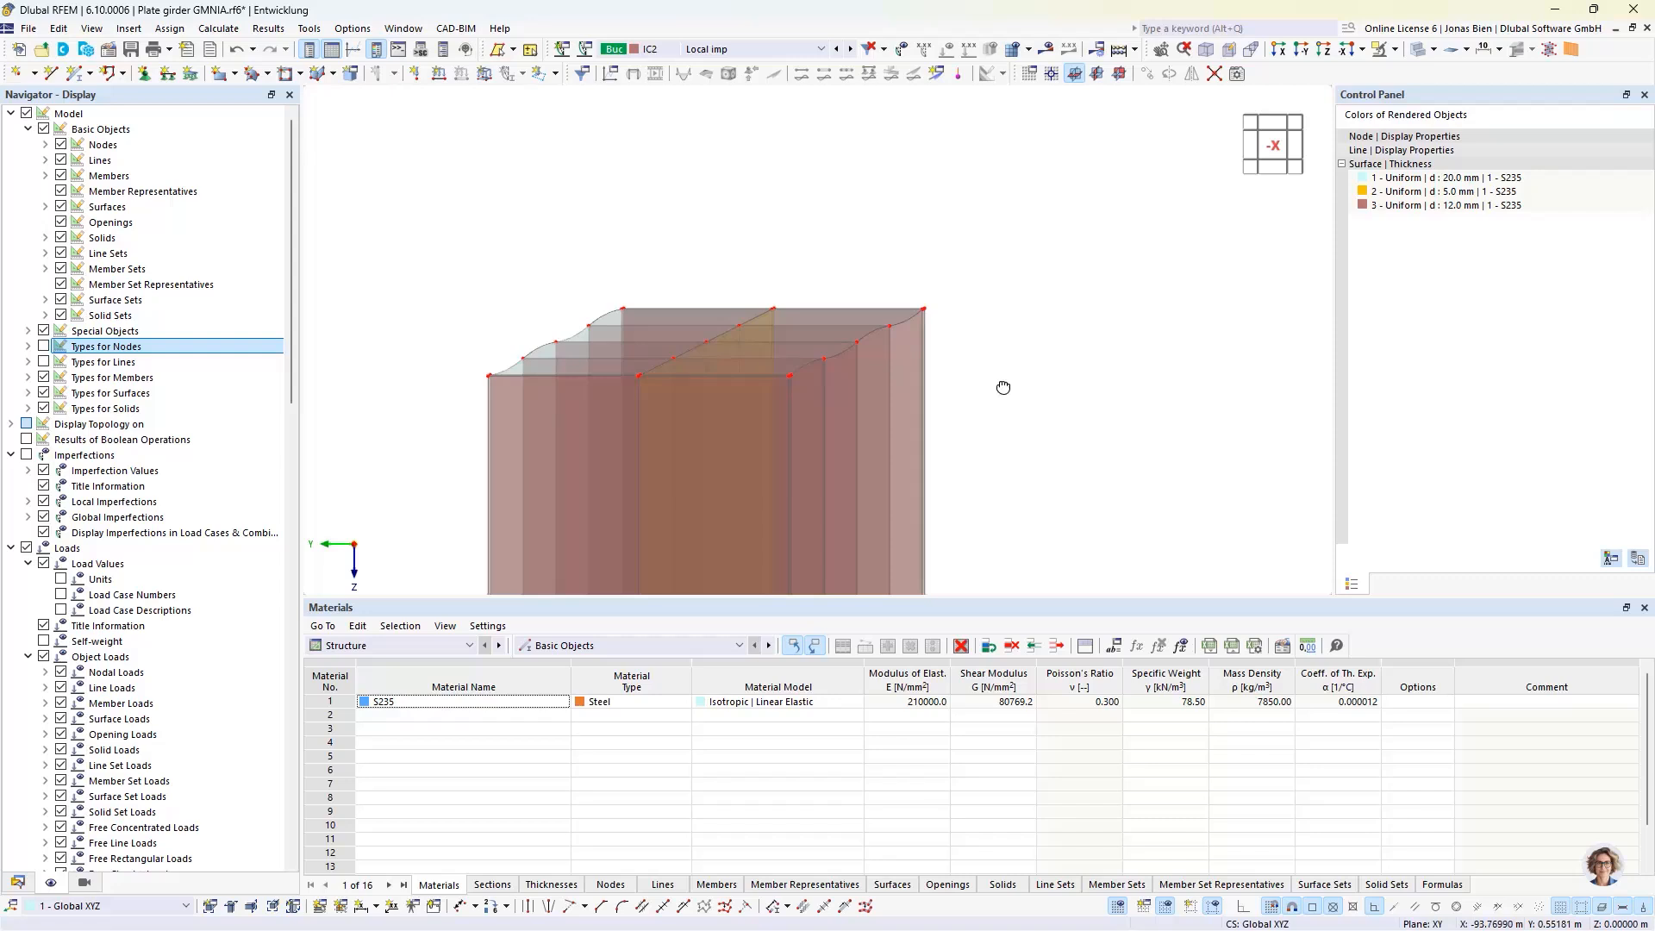
{"action": "middle_click_drag", "start_coordinate": [1003, 388], "coordinate": [1006, 391], "text": "ctrl"}
{"action": "scroll", "coordinate": [987, 403], "scroll_direction": "down", "scroll_amount": 6}
{"action": "middle_click_drag", "start_coordinate": [979, 278], "coordinate": [949, 326], "text": "ctrl"}
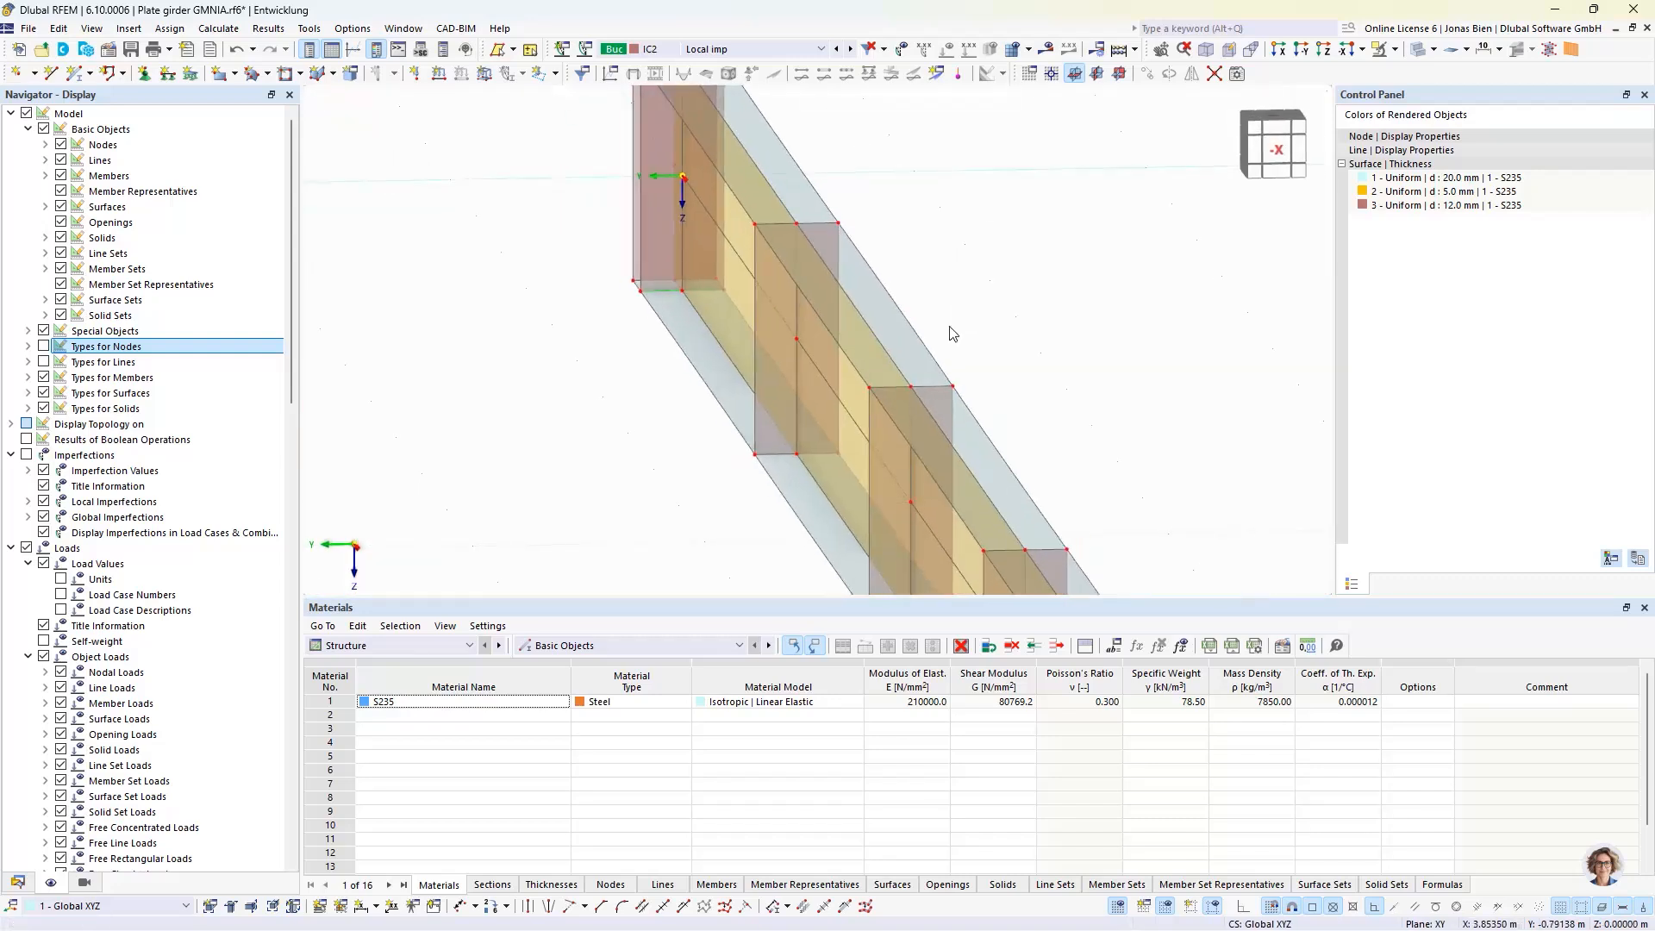
{"action": "middle_click_drag", "start_coordinate": [938, 390], "coordinate": [929, 263]}
{"action": "middle_click_drag", "start_coordinate": [966, 342], "coordinate": [878, 274], "text": "ctrl"}
{"action": "scroll", "coordinate": [1001, 314], "scroll_direction": "down", "scroll_amount": 2}
{"action": "scroll", "coordinate": [994, 321], "scroll_direction": "down", "scroll_amount": 3}
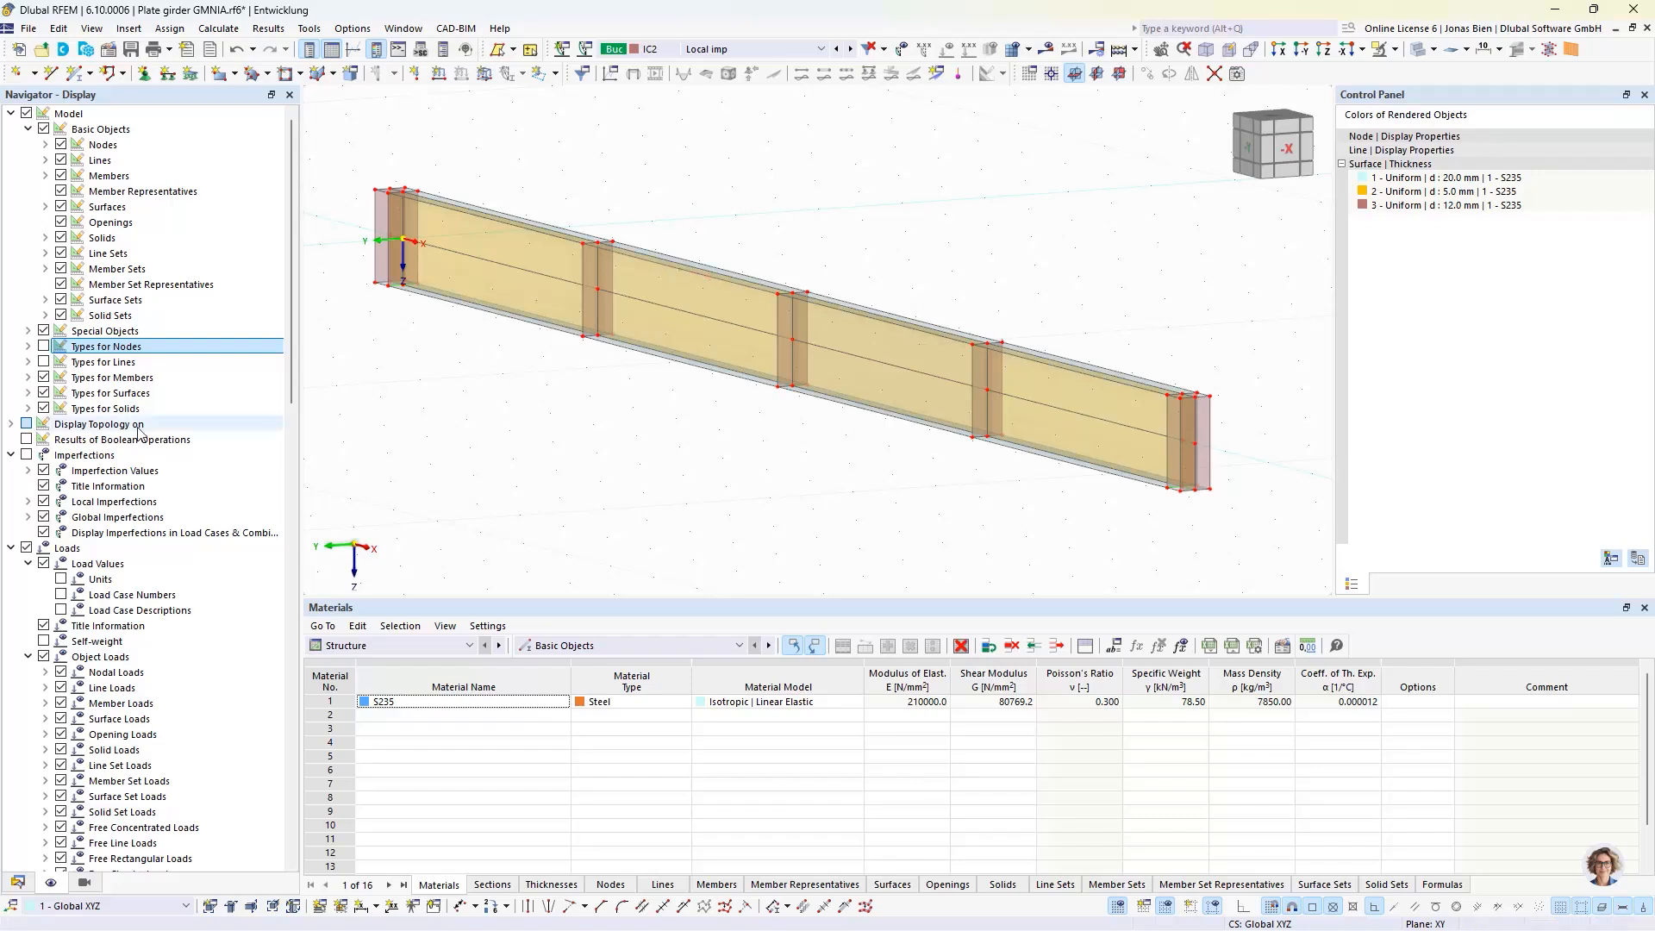
Step: Restore the display of the types for nodes and lines on the girder model
{"action": "left_click", "coordinate": [44, 347]}
{"action": "left_click", "coordinate": [44, 362]}
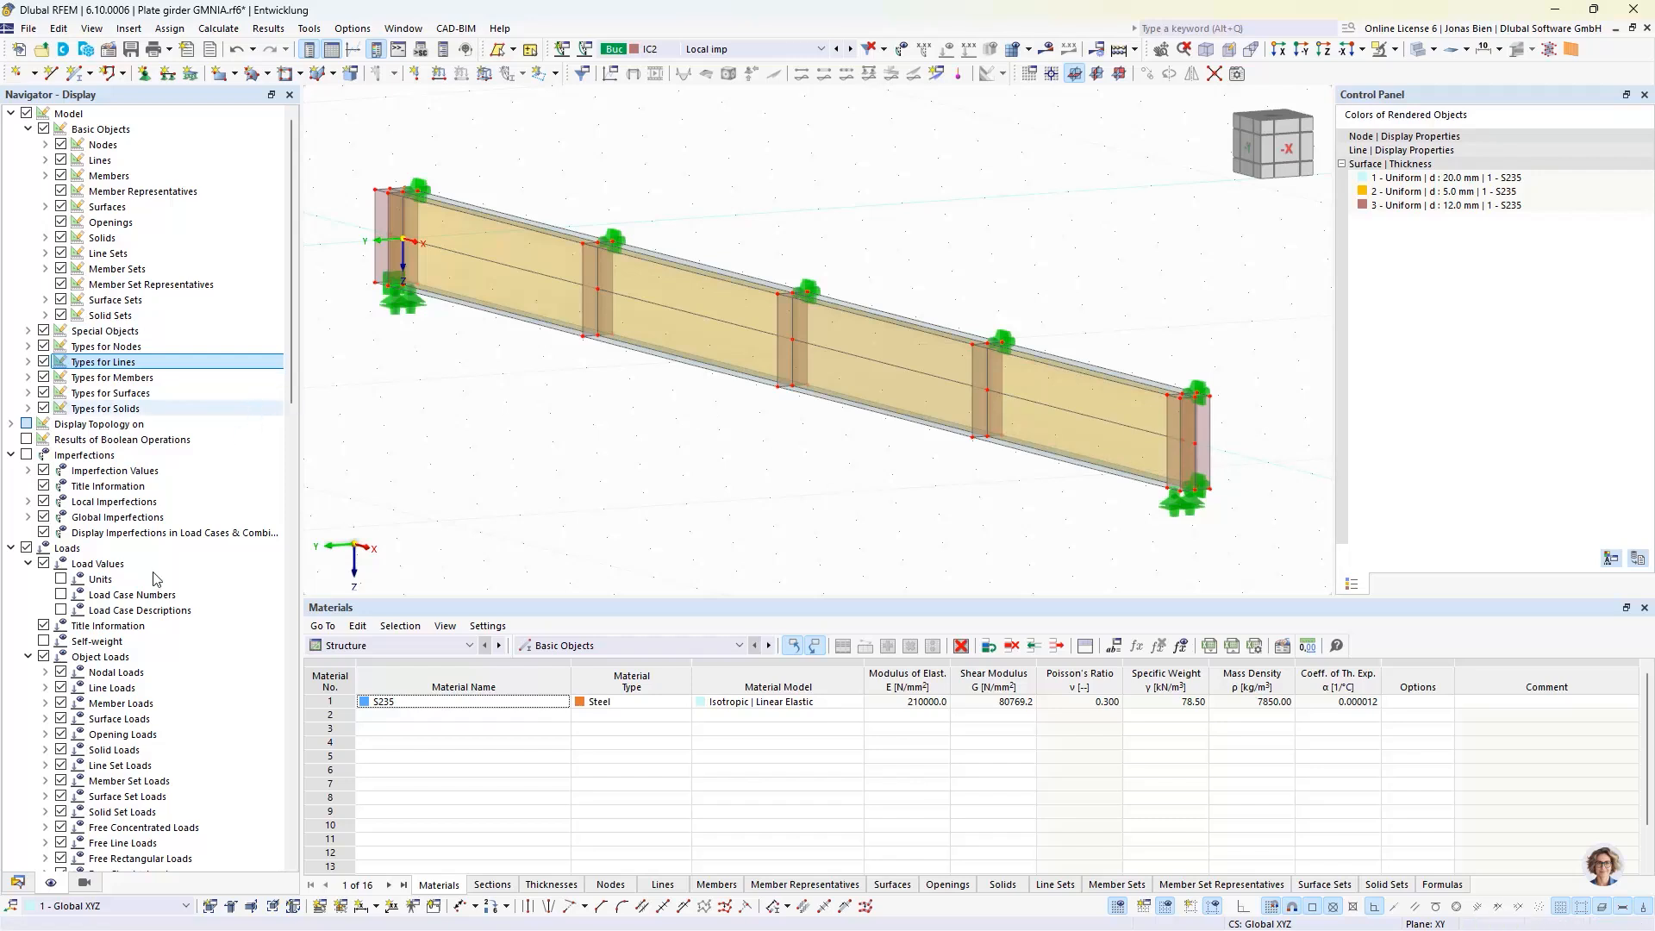
{"action": "mouse_move", "coordinate": [173, 929]}
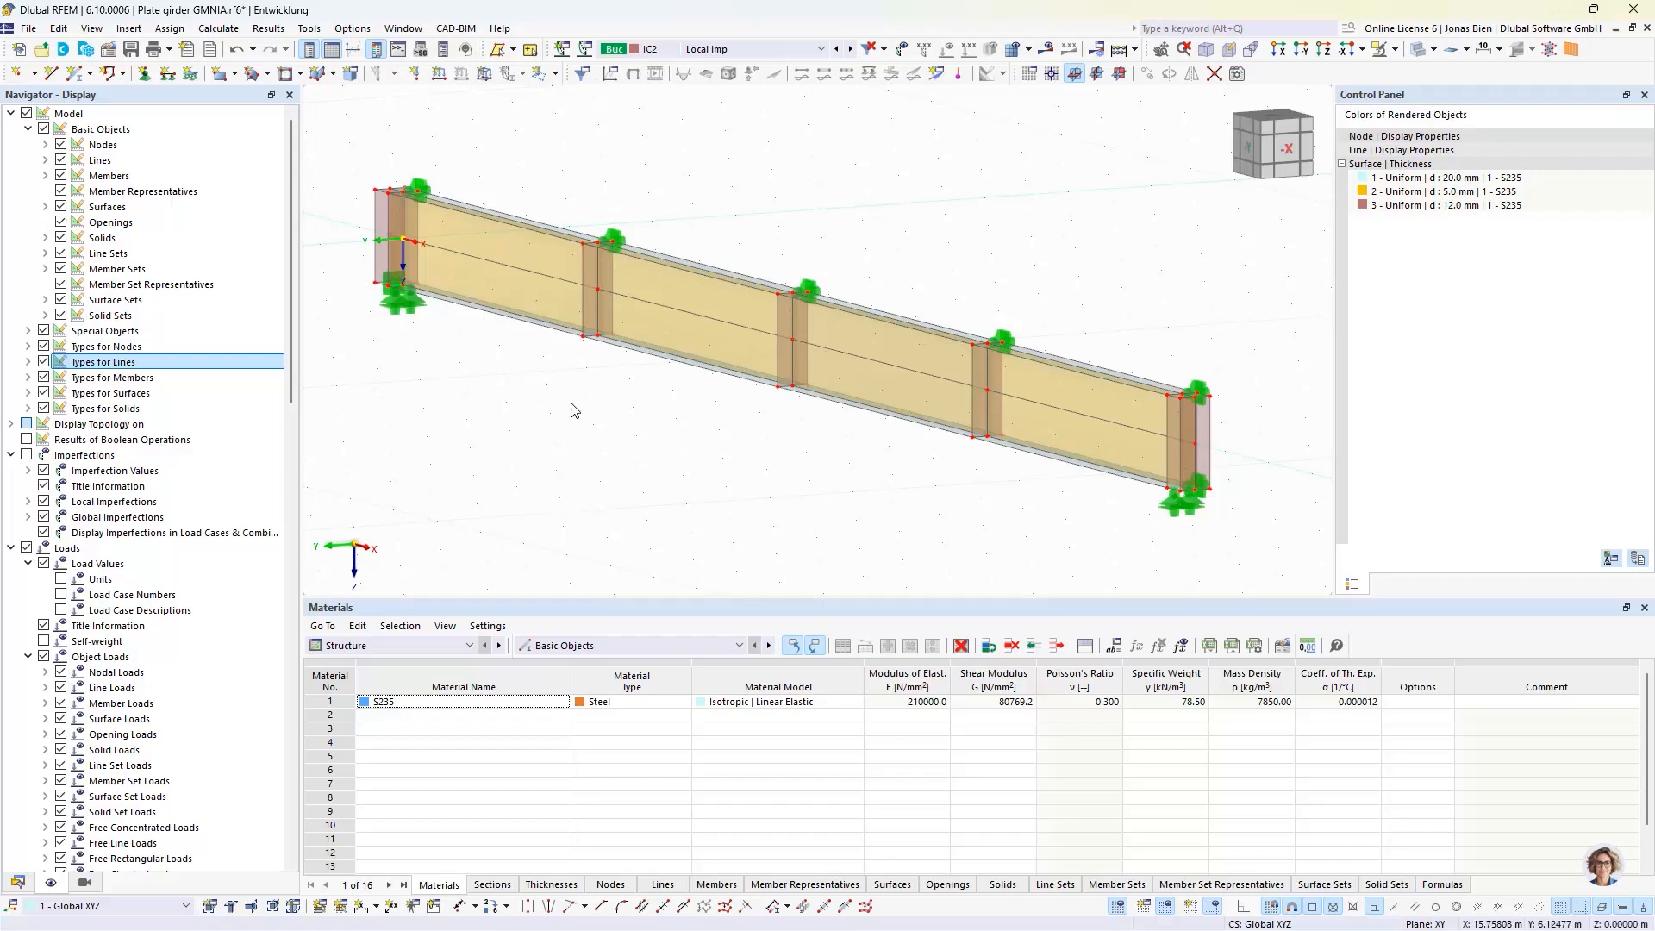
{"action": "scroll", "coordinate": [573, 359], "scroll_direction": "up", "scroll_amount": 3}
{"action": "scroll", "coordinate": [591, 375], "scroll_direction": "up", "scroll_amount": 2}
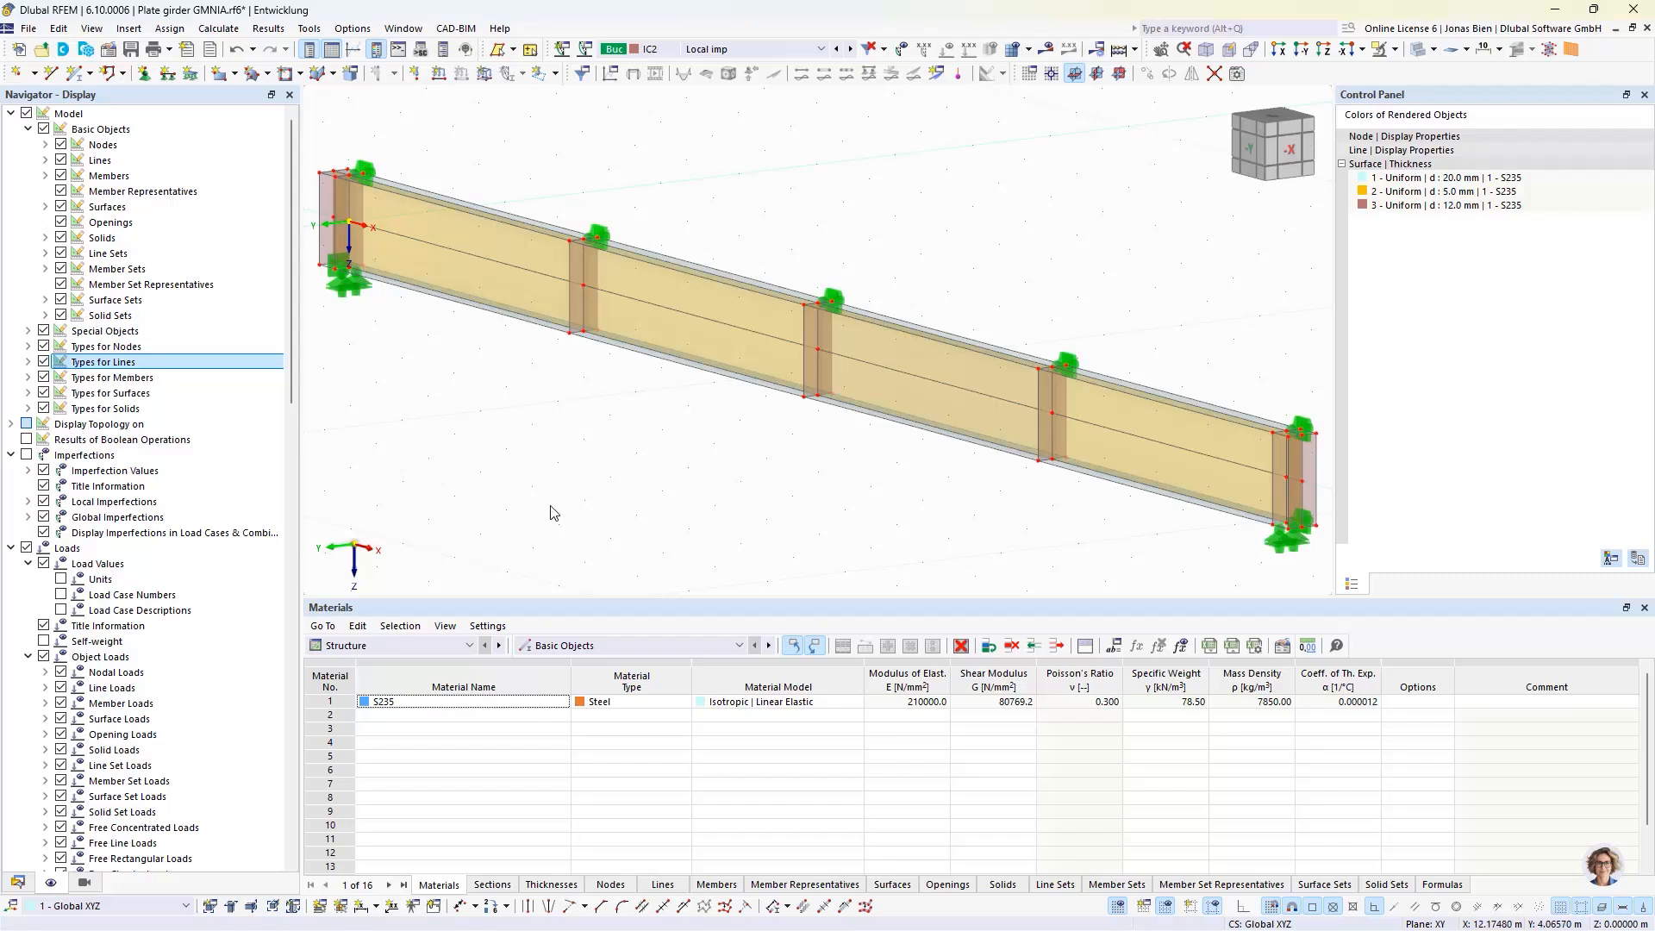
Step: Create a new imperfection case of type Group of Imperfection Cases and name it "IC1 + IC2"
{"action": "left_click", "coordinate": [18, 881]}
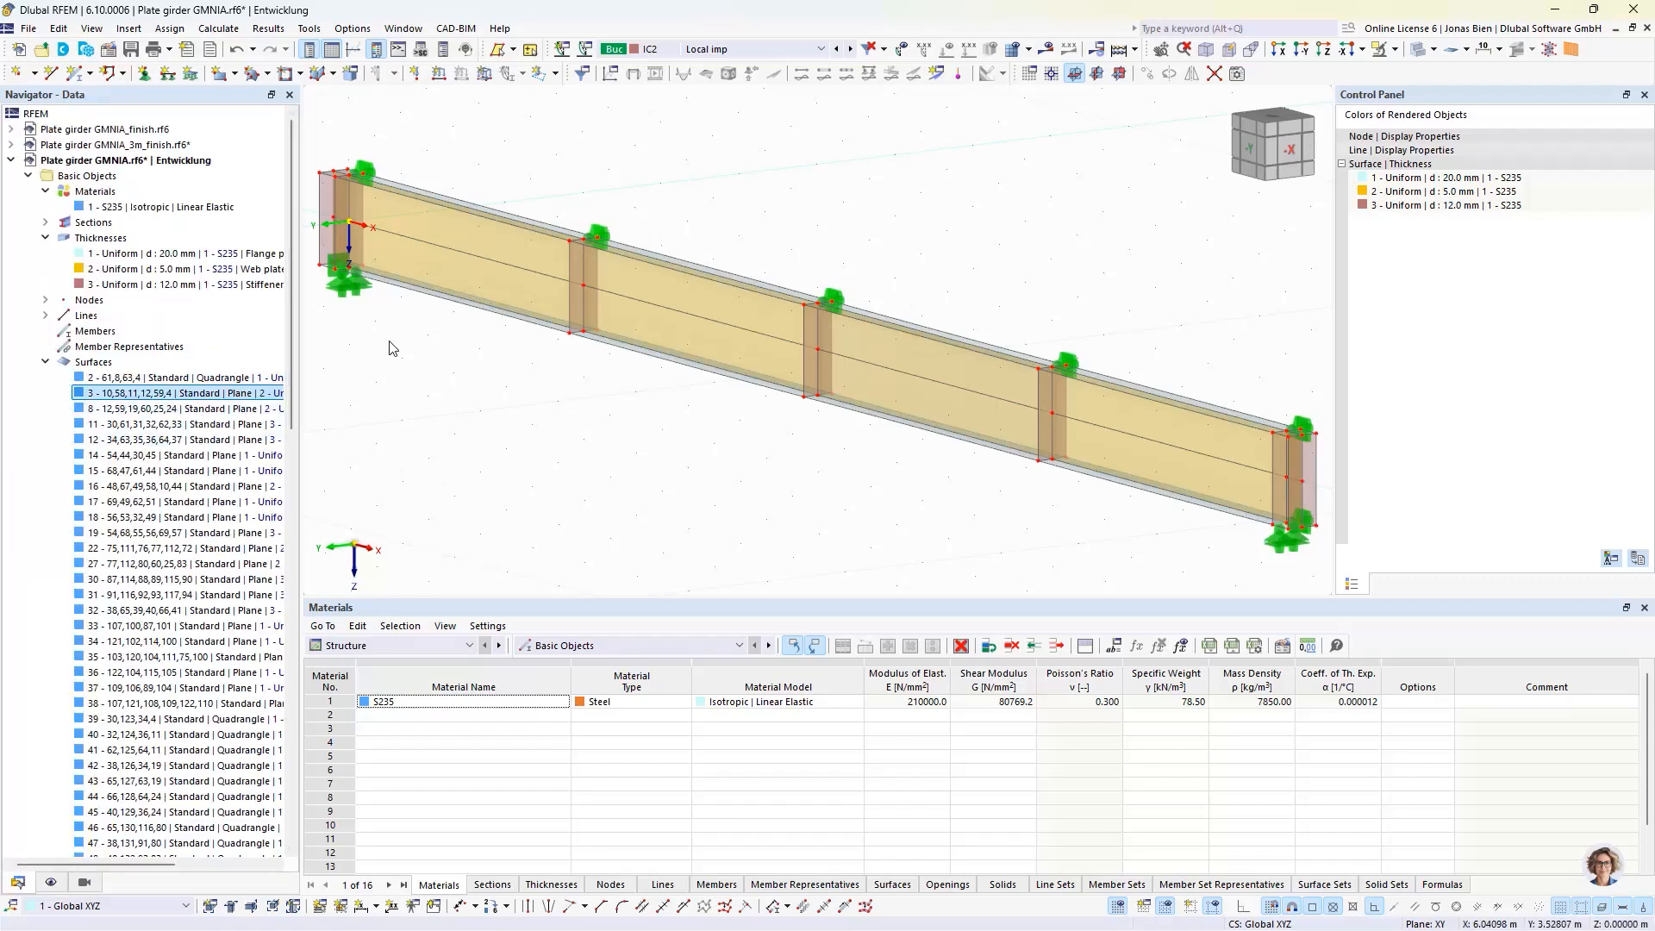
{"action": "left_click", "coordinate": [45, 362]}
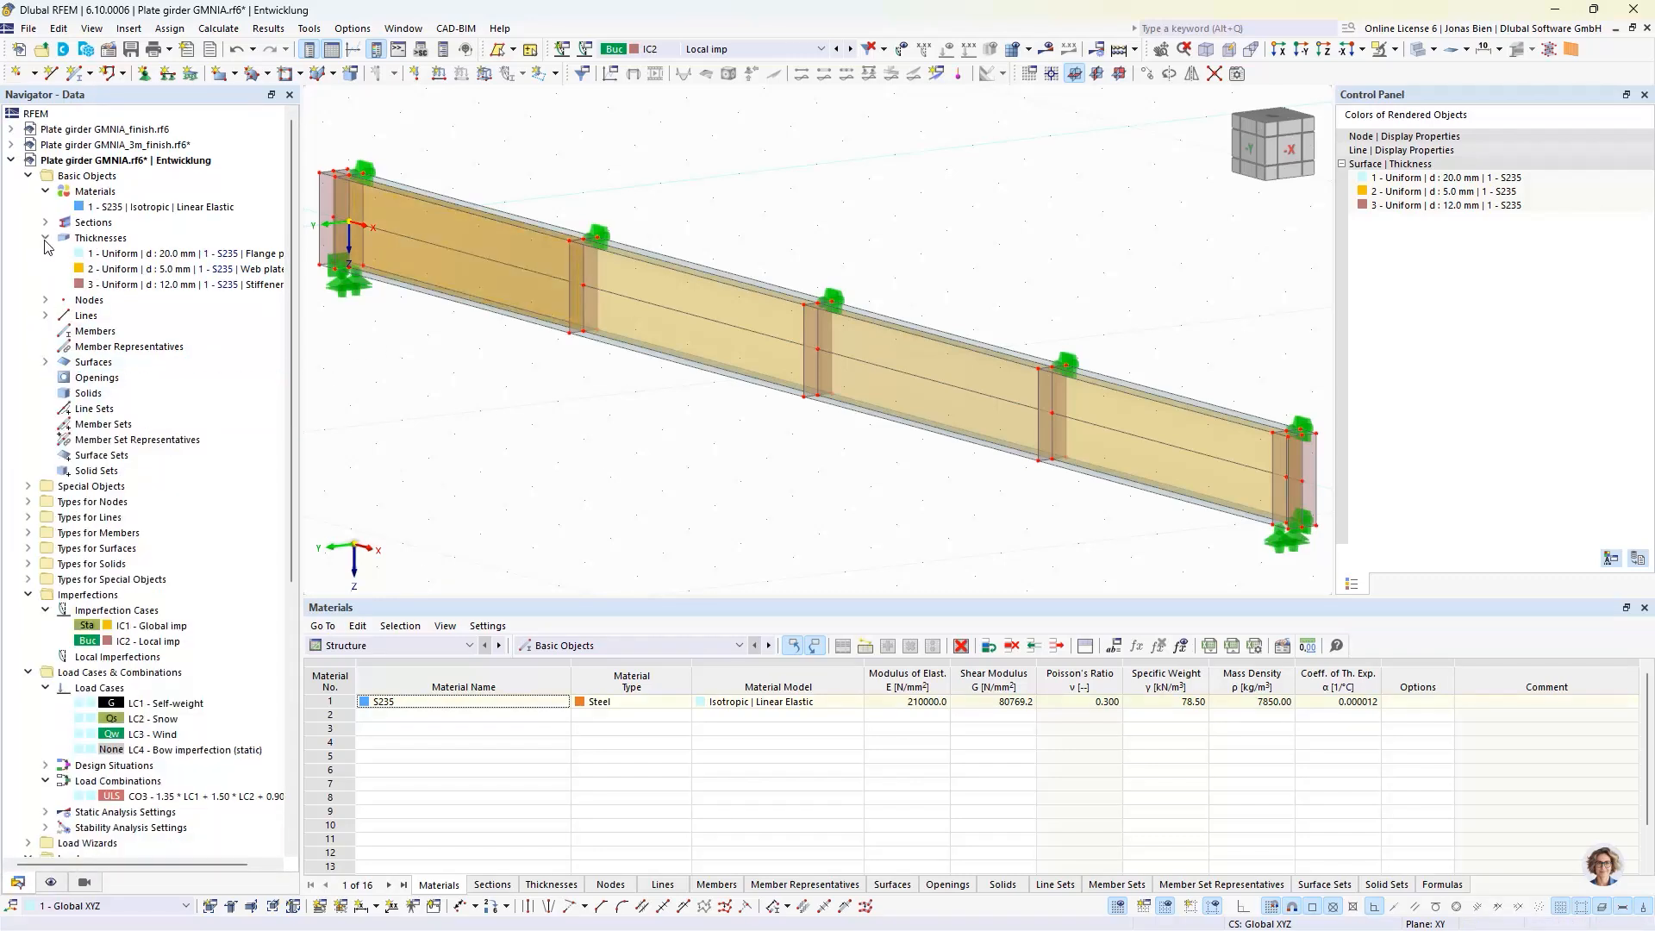
{"action": "left_click", "coordinate": [45, 238]}
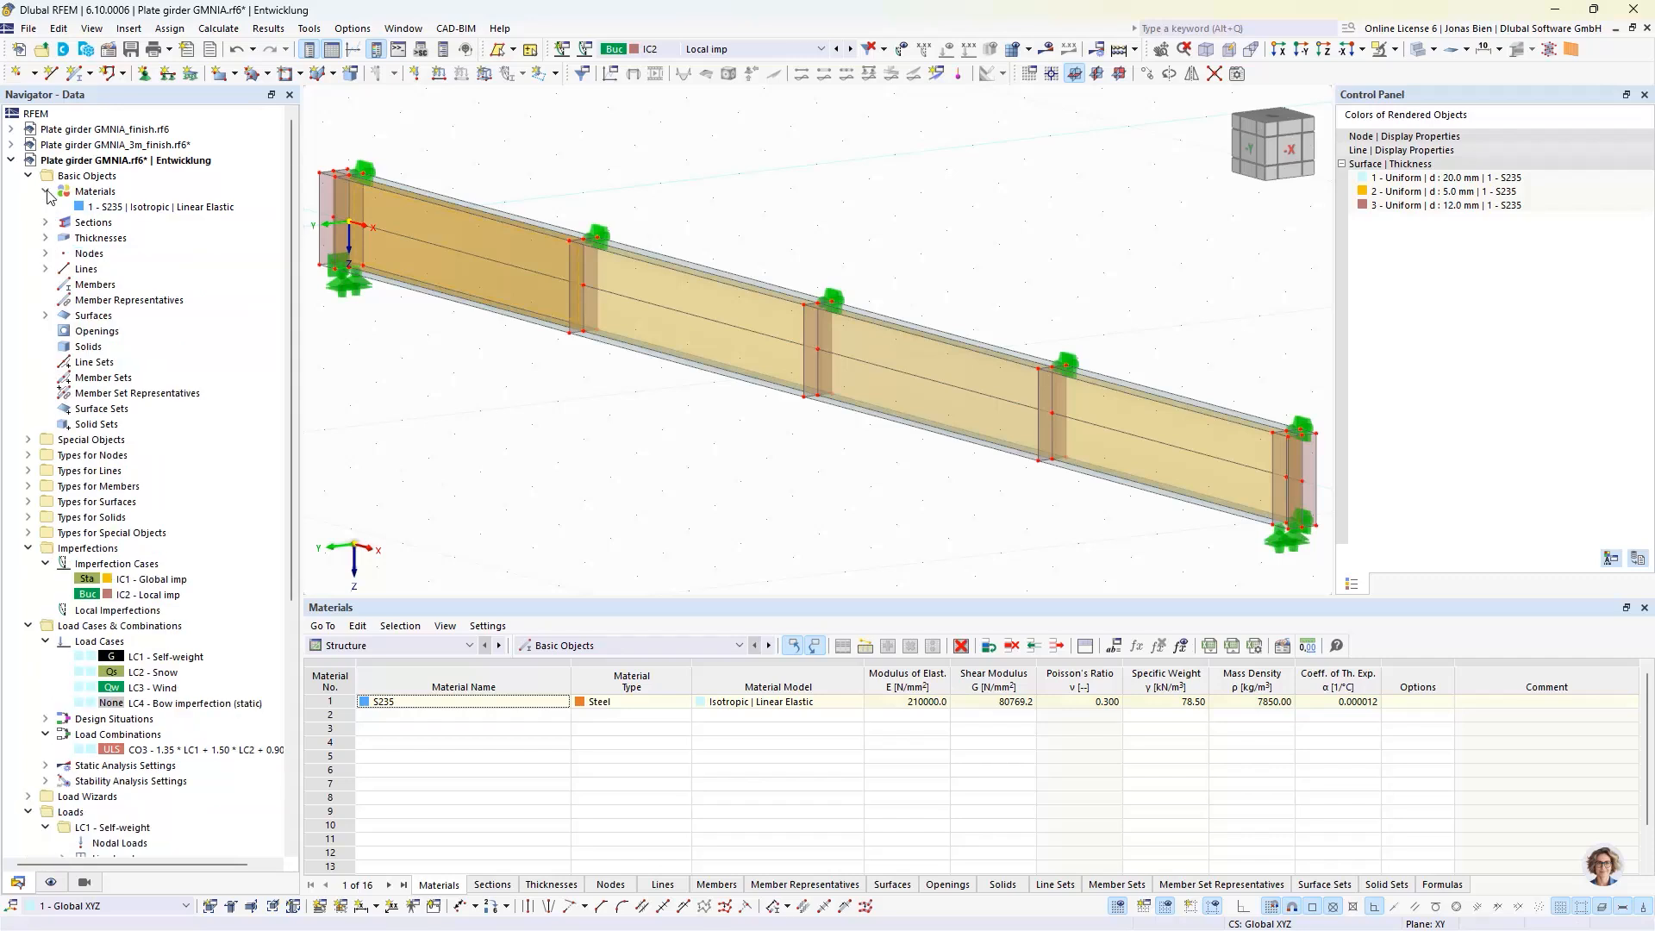
{"action": "left_click", "coordinate": [45, 191]}
{"action": "double_click", "coordinate": [145, 581]}
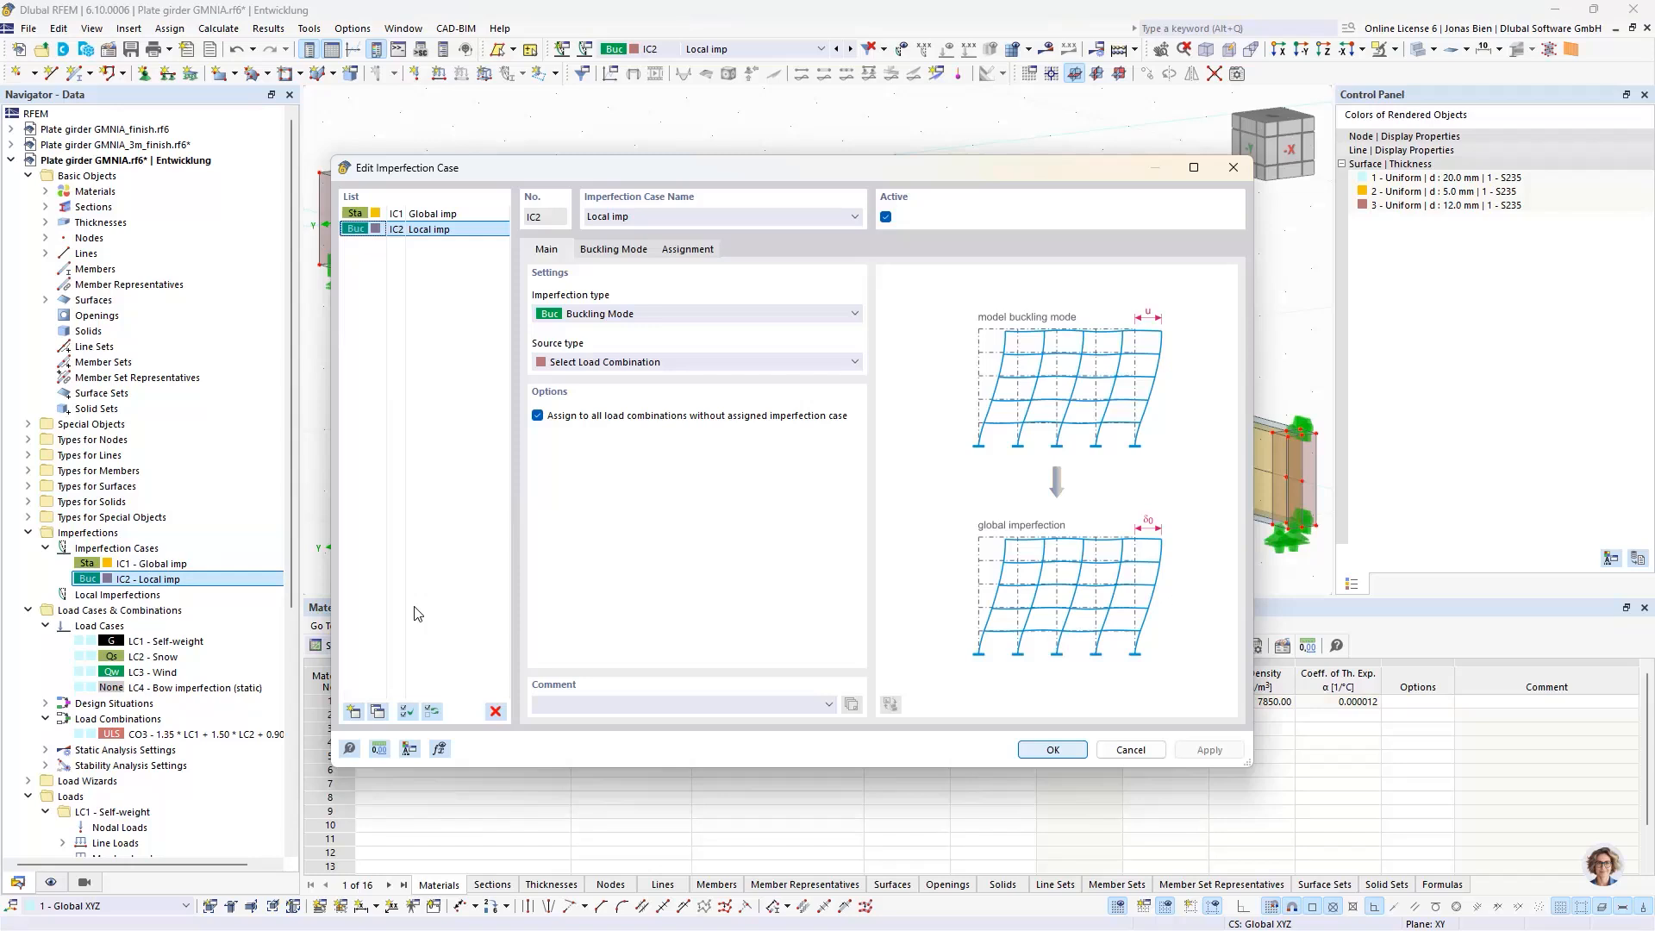
{"action": "left_click", "coordinate": [354, 712]}
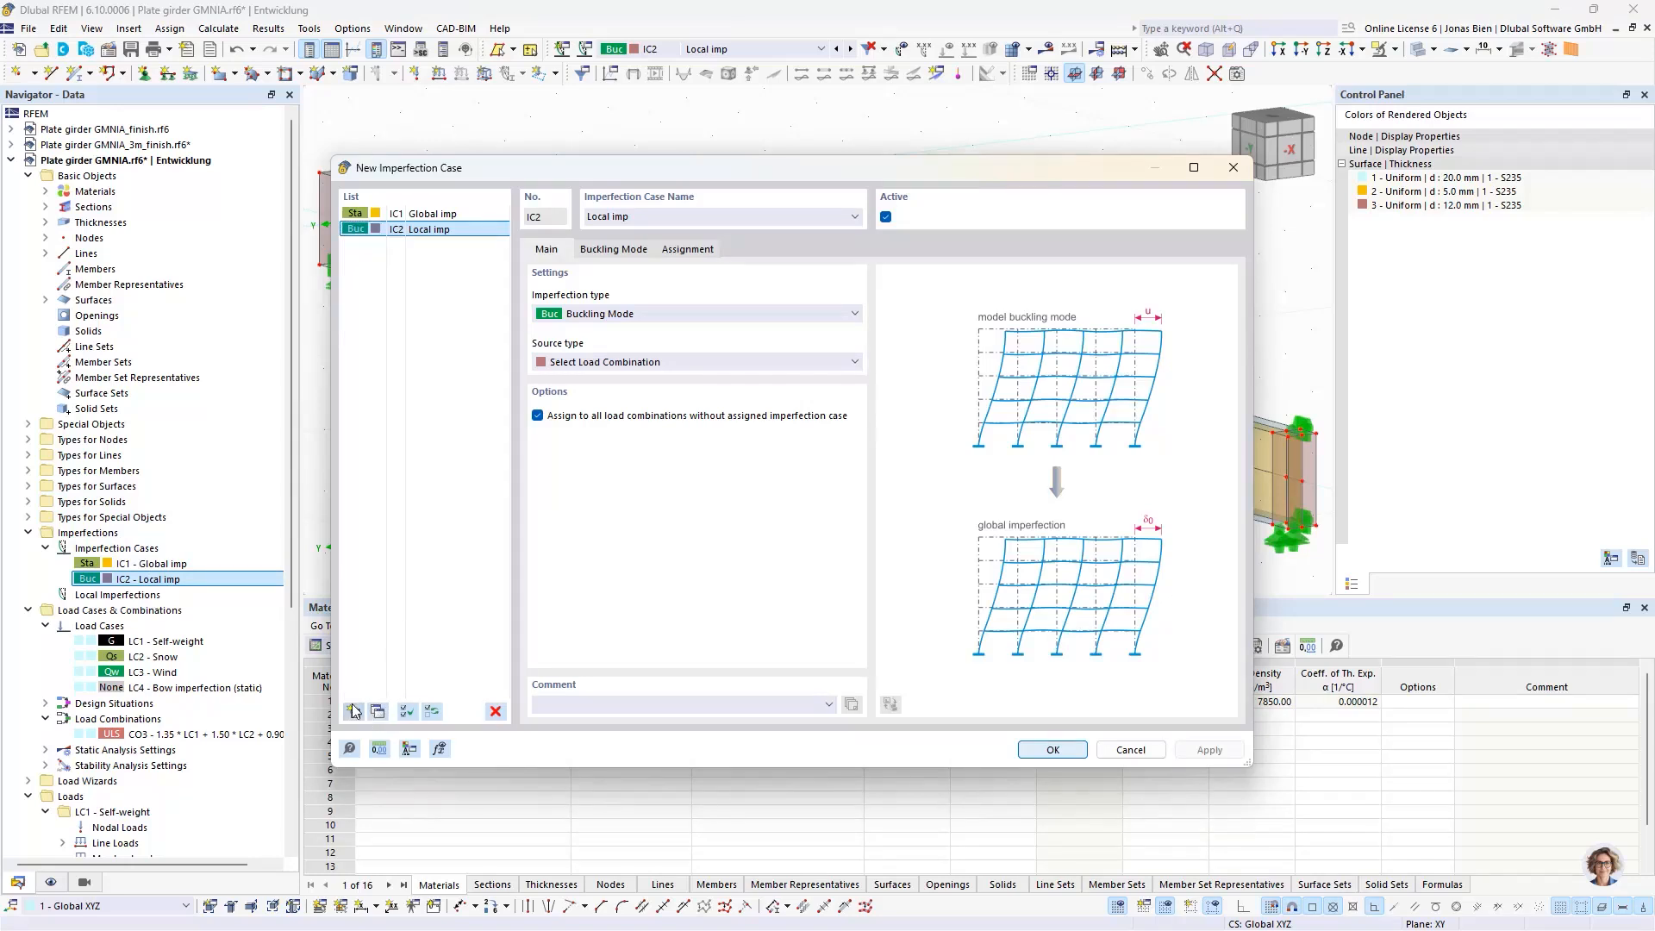
{"action": "left_click", "coordinate": [621, 315]}
{"action": "left_click", "coordinate": [592, 398]}
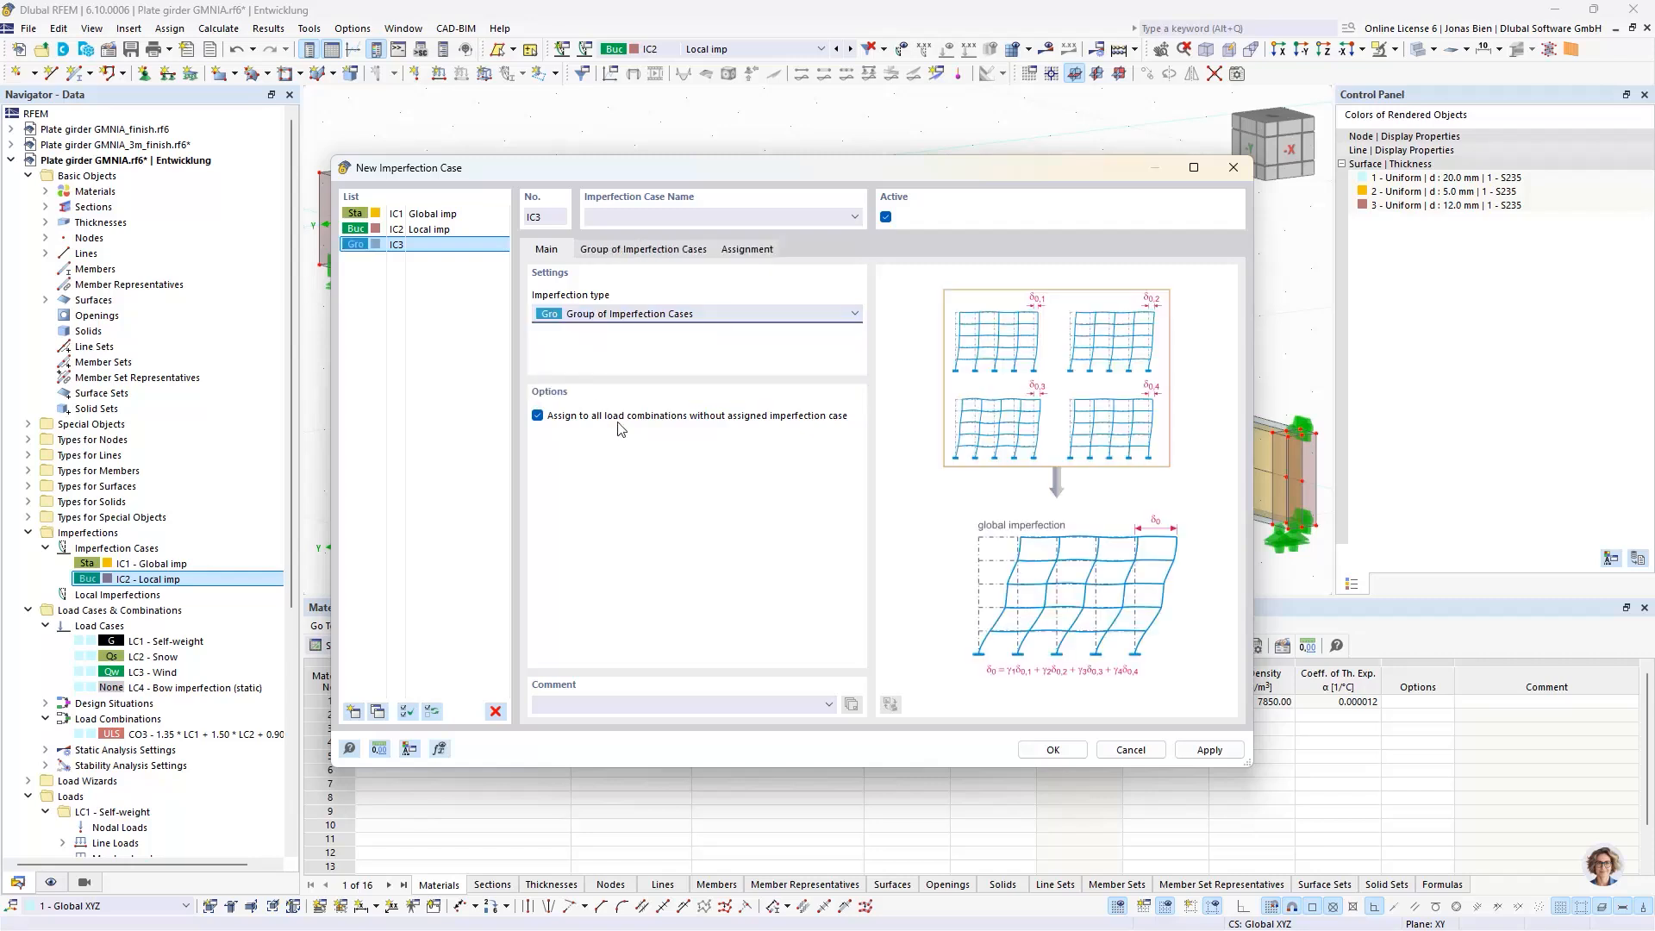
{"action": "left_click", "coordinate": [625, 218]}
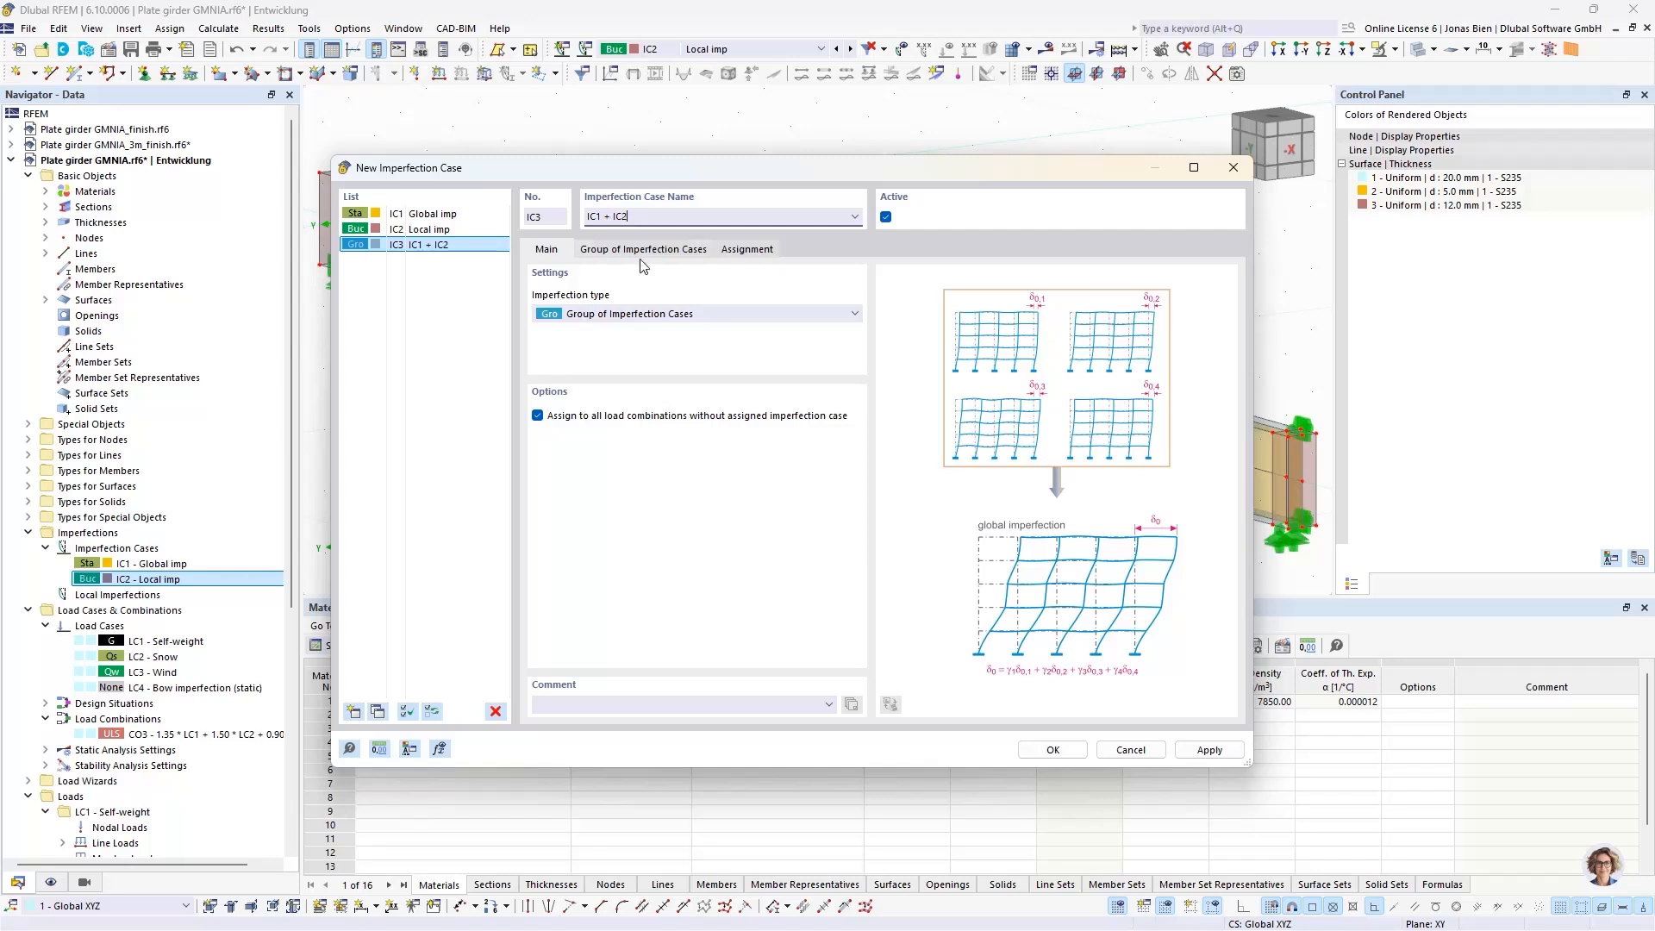
Step: Enter IC1 - Global imp as the group's first imperfection case, linked to a second row with the "and" operator
{"action": "left_click", "coordinate": [643, 250]}
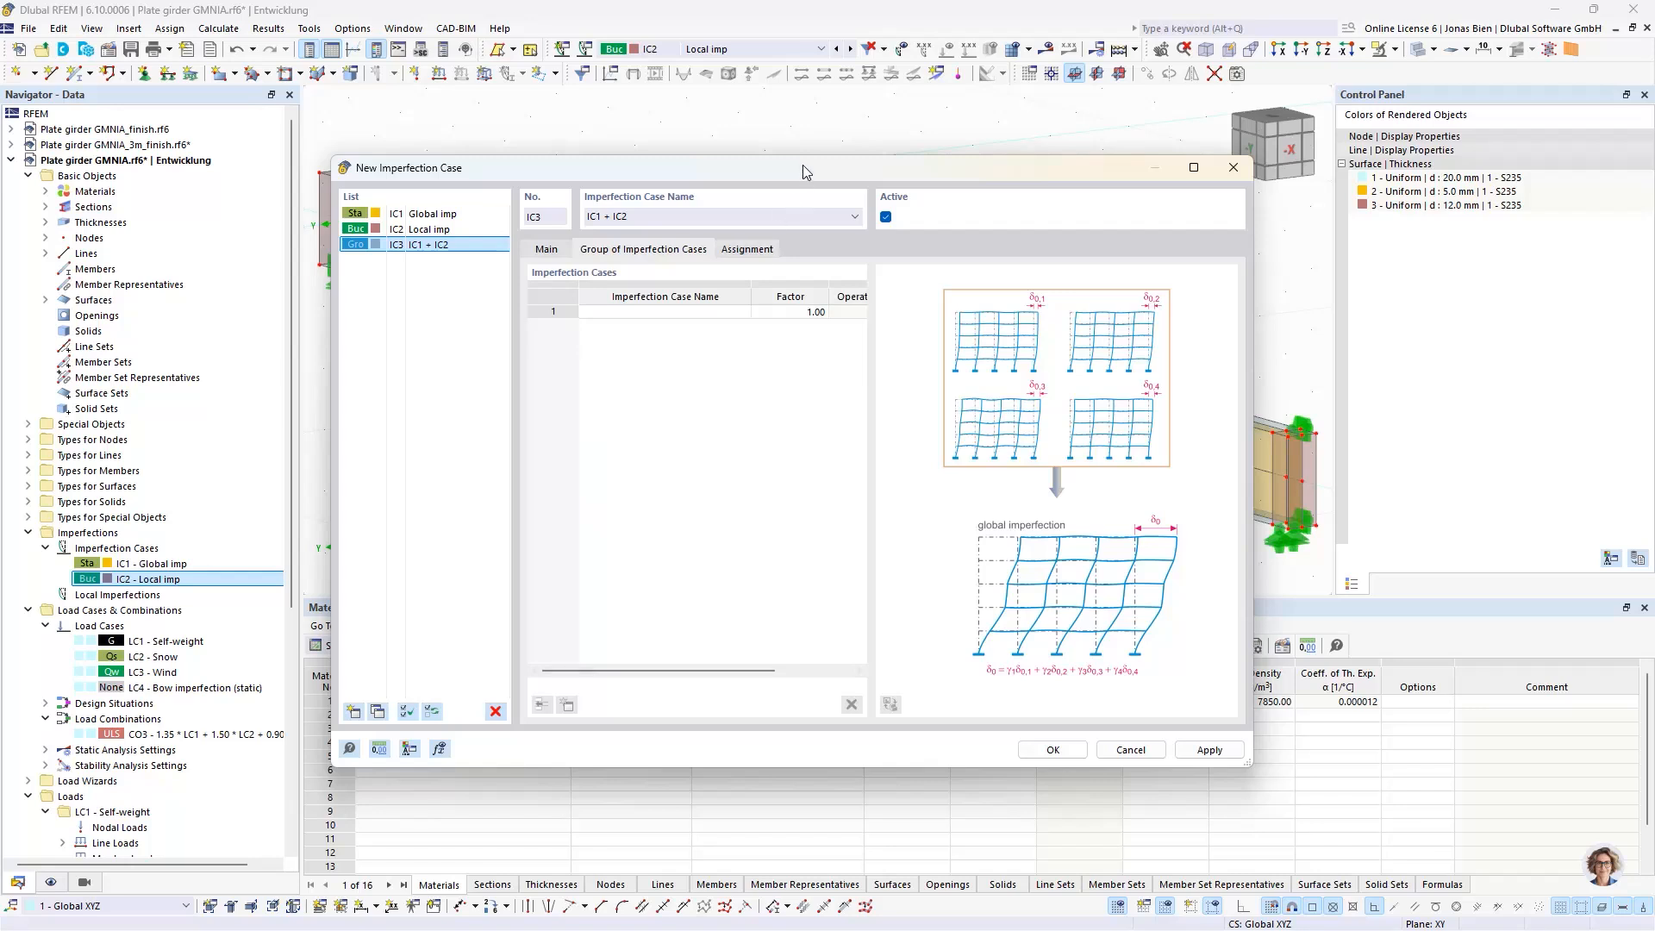
{"action": "left_click_drag", "start_coordinate": [1260, 357], "coordinate": [1488, 358]}
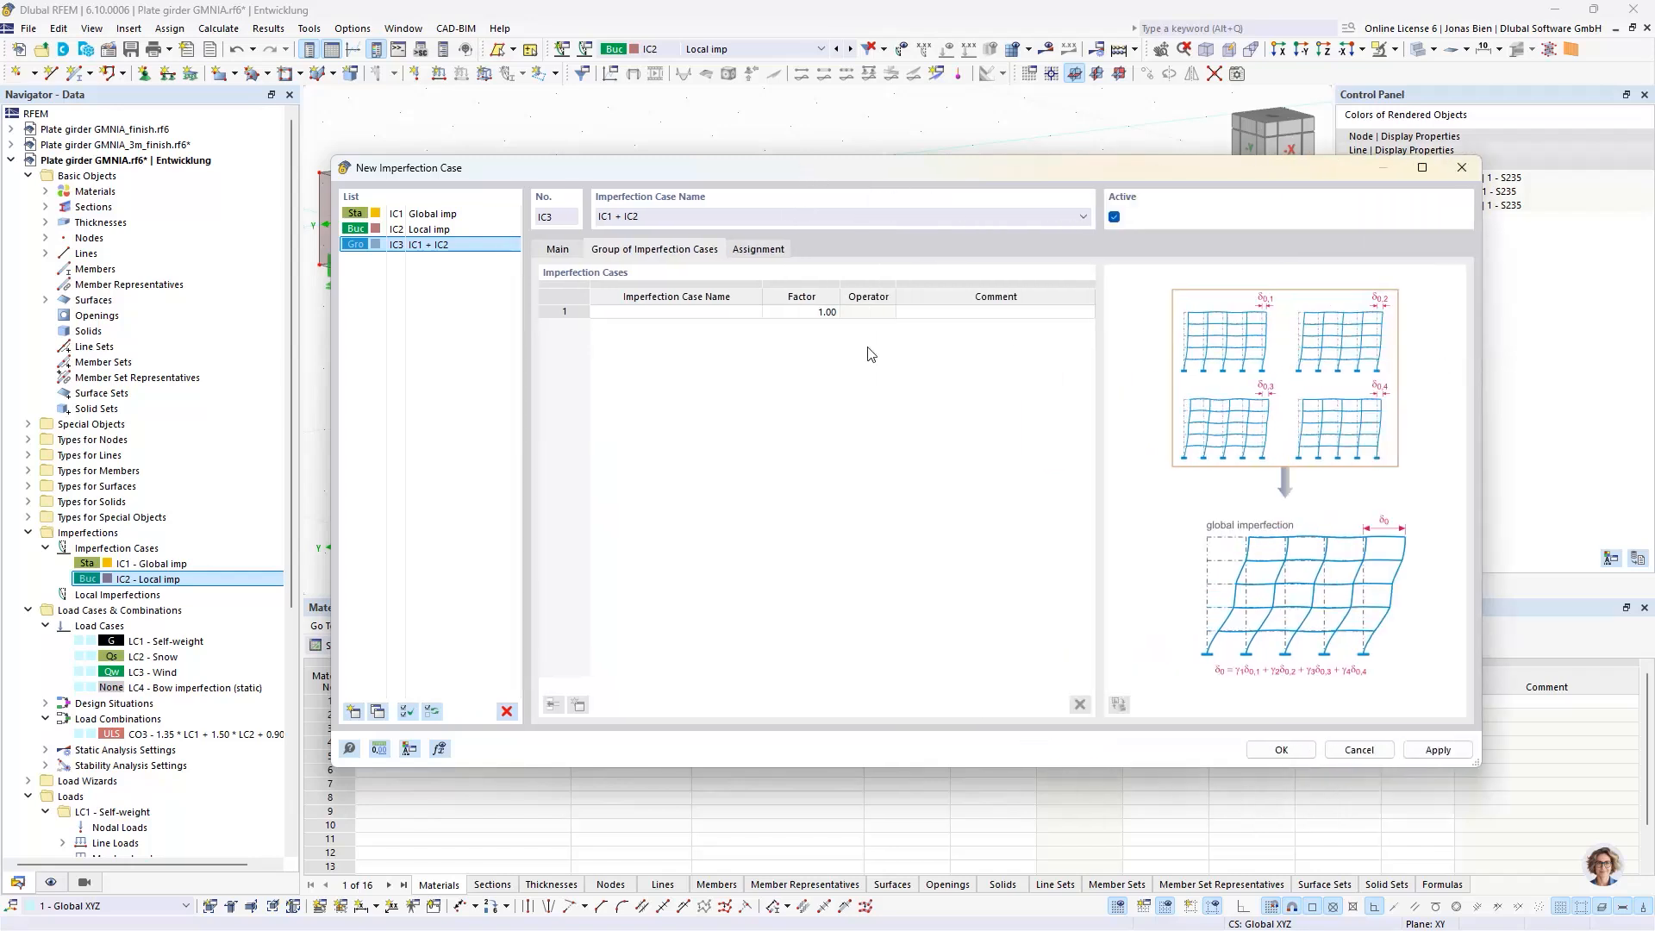
{"action": "left_click", "coordinate": [552, 704]}
{"action": "left_click", "coordinate": [662, 312]}
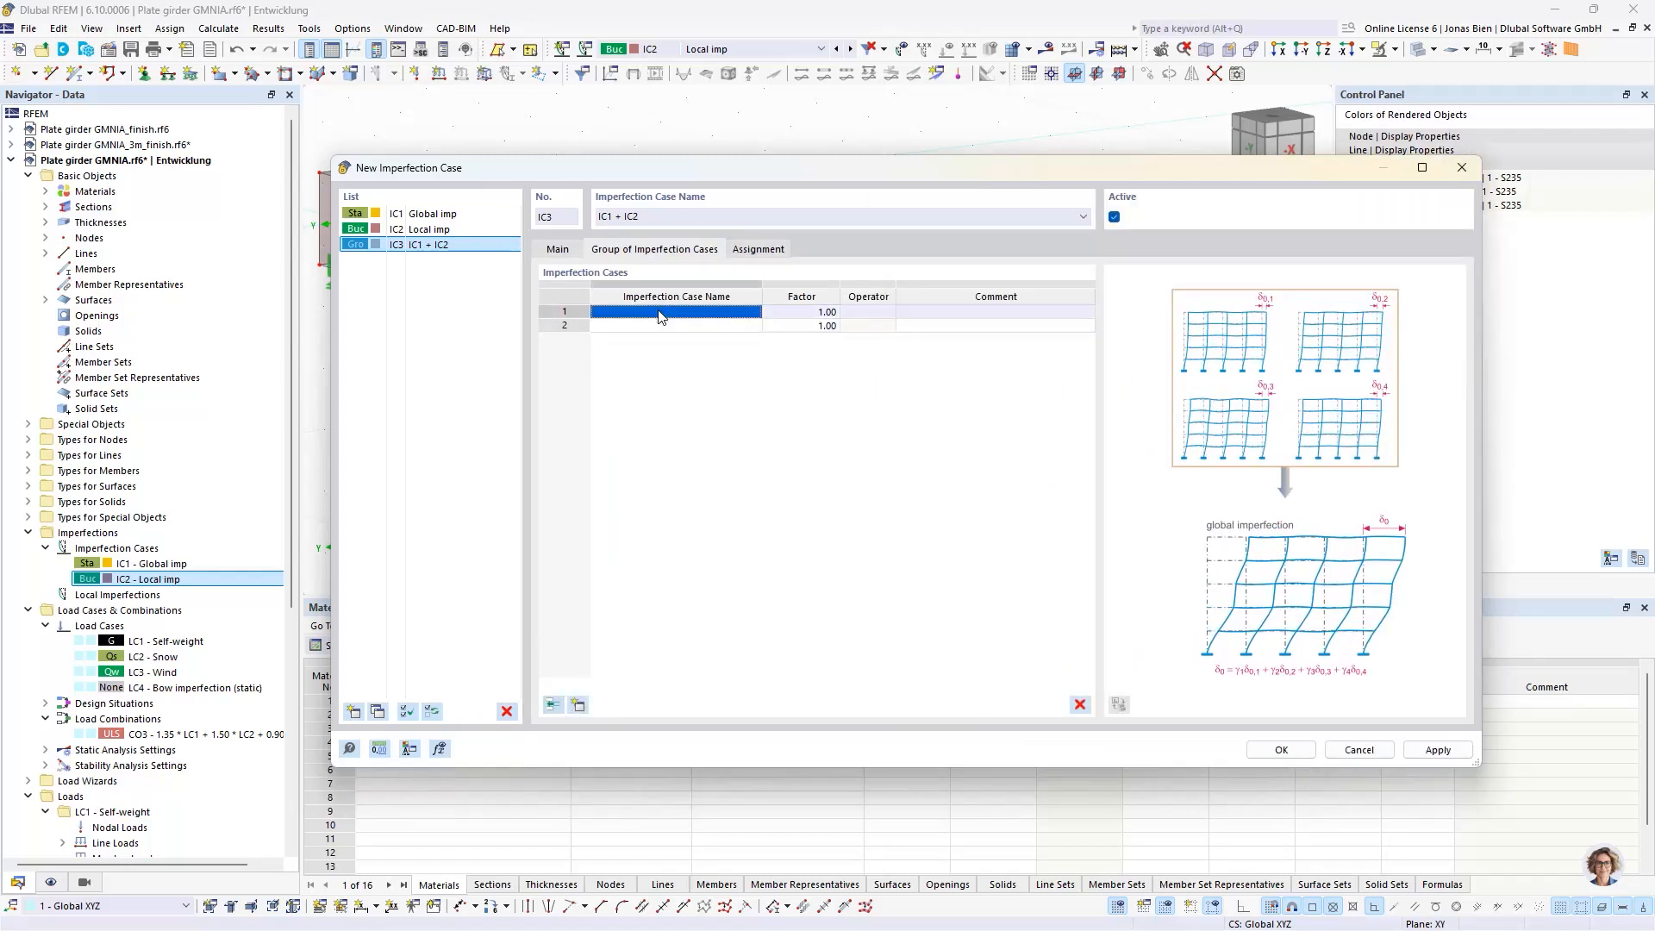
{"action": "left_click", "coordinate": [710, 313]}
{"action": "left_click", "coordinate": [709, 313]}
{"action": "left_click", "coordinate": [687, 324]}
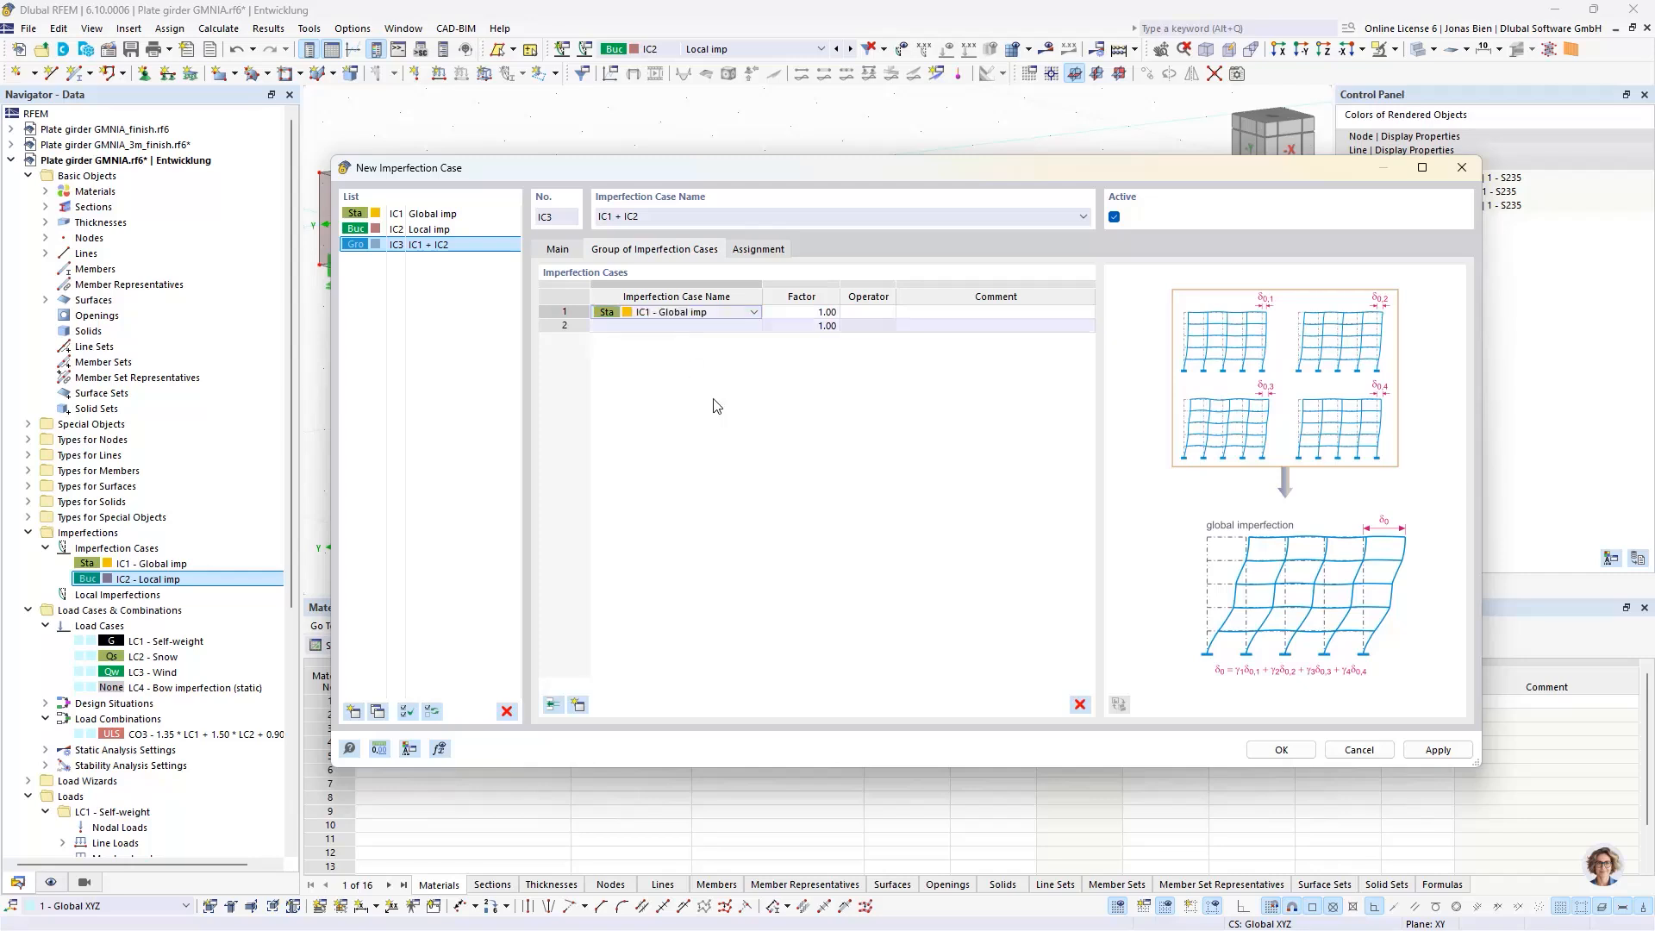
{"action": "left_click", "coordinate": [866, 312]}
{"action": "left_click", "coordinate": [866, 313]}
{"action": "left_click", "coordinate": [868, 313]}
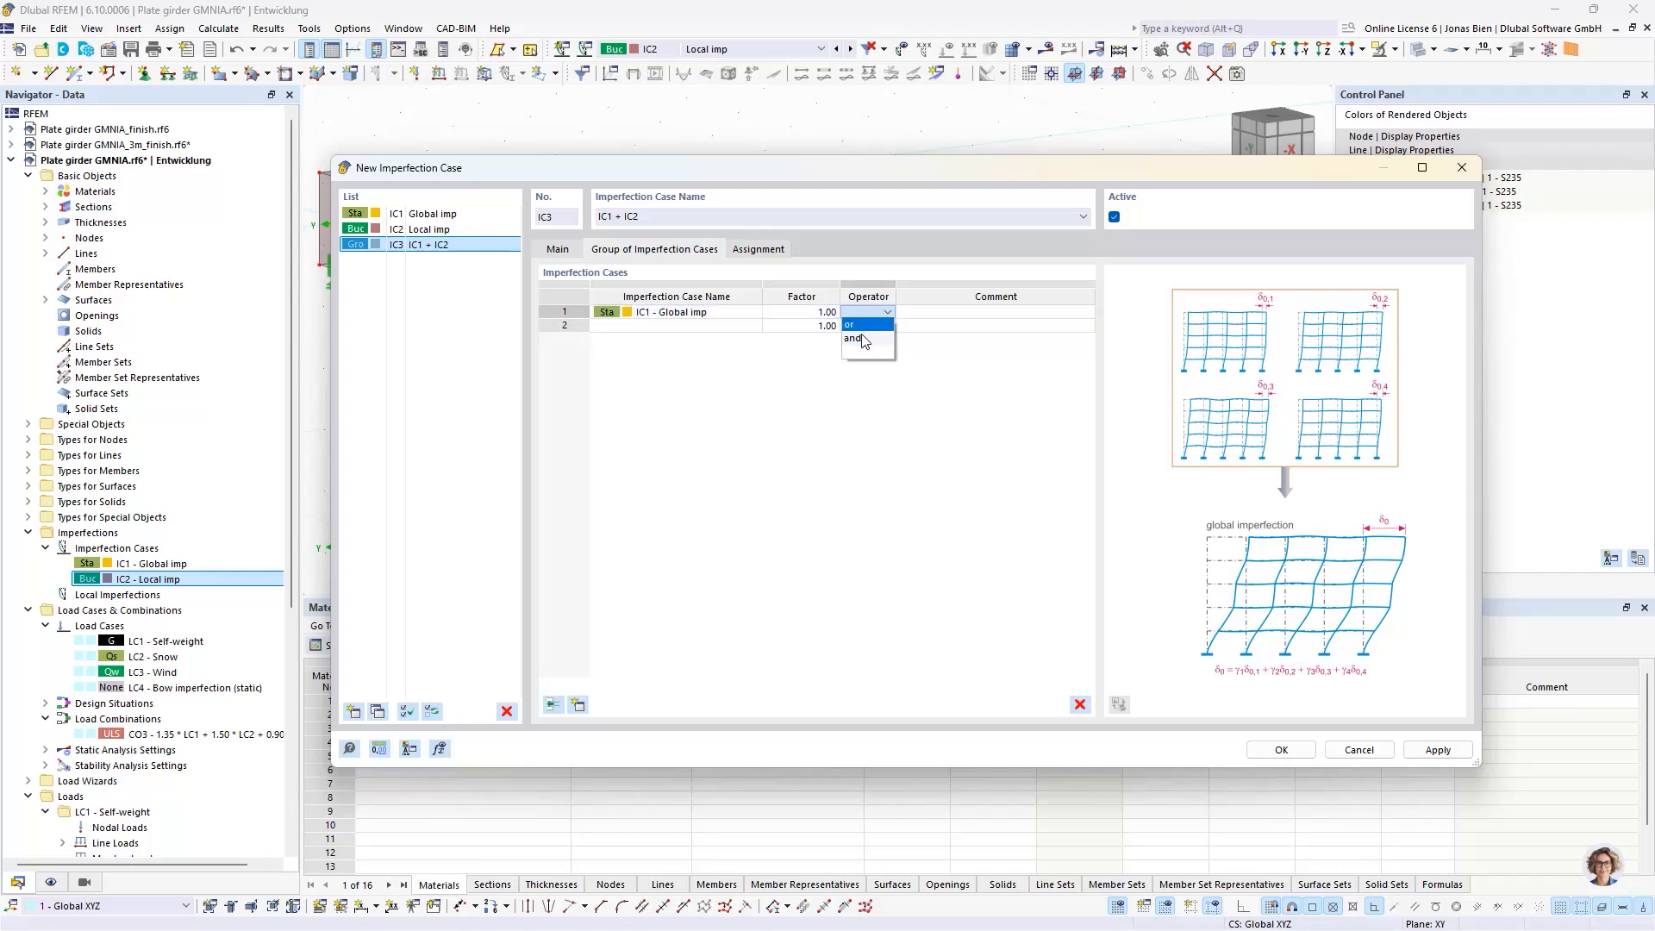
{"action": "left_click", "coordinate": [865, 339]}
Step: Assign IC2 - Local imp as the group's second imperfection case and accept the new case
{"action": "left_click", "coordinate": [690, 326]}
{"action": "left_click", "coordinate": [755, 326]}
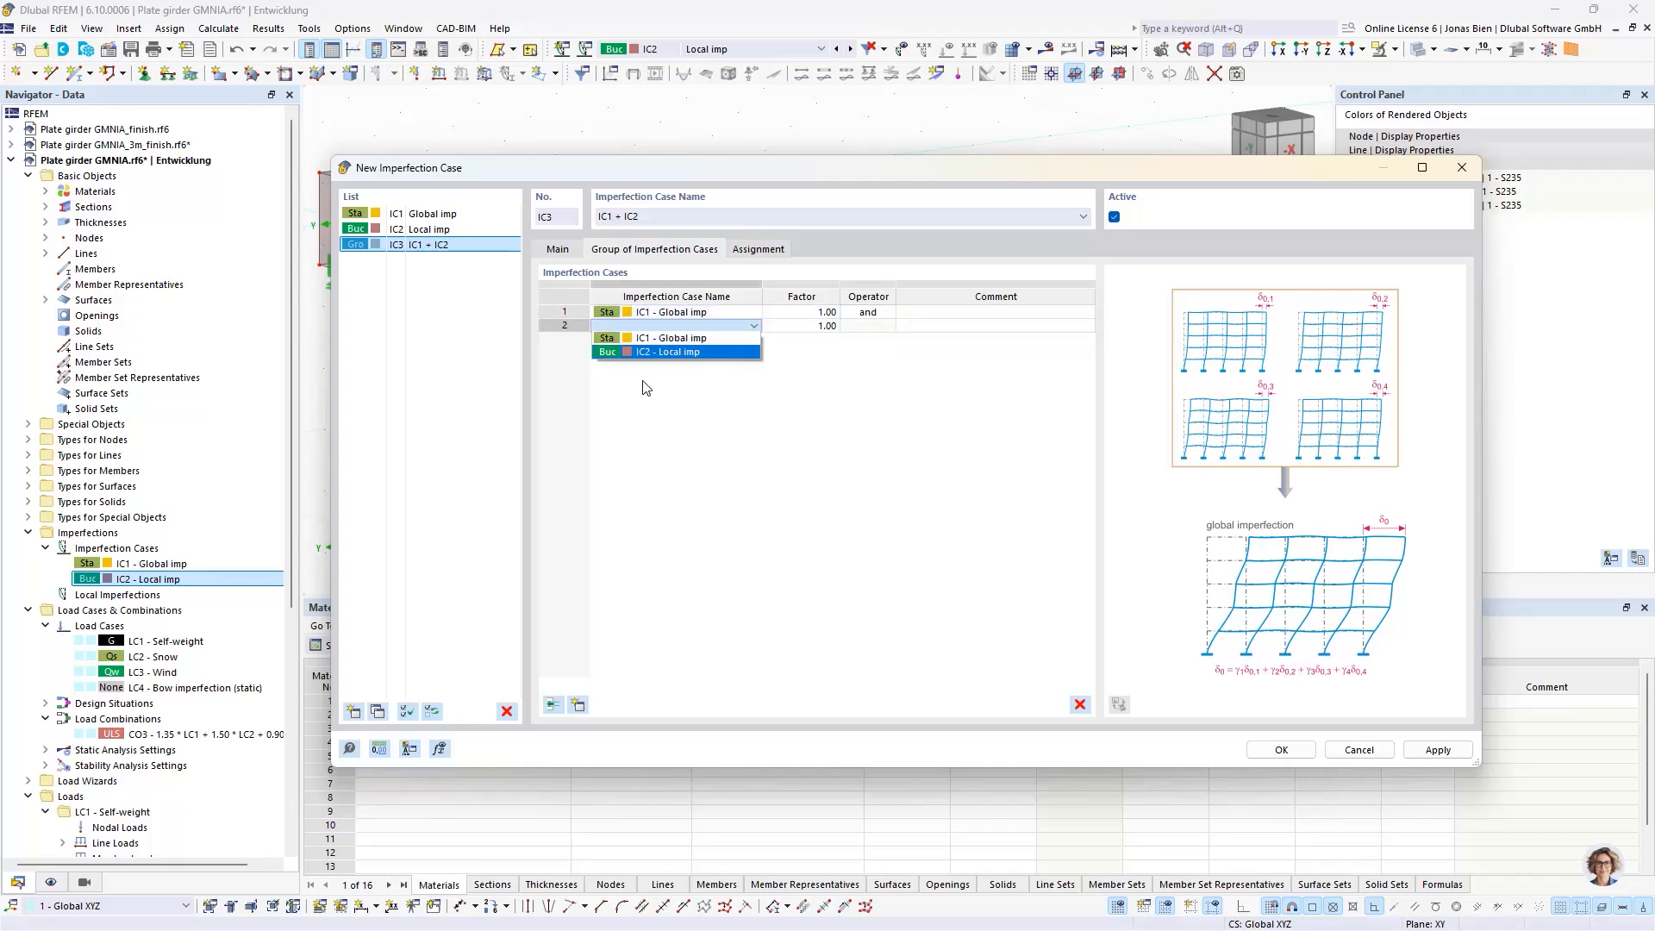
{"action": "left_click", "coordinate": [659, 352]}
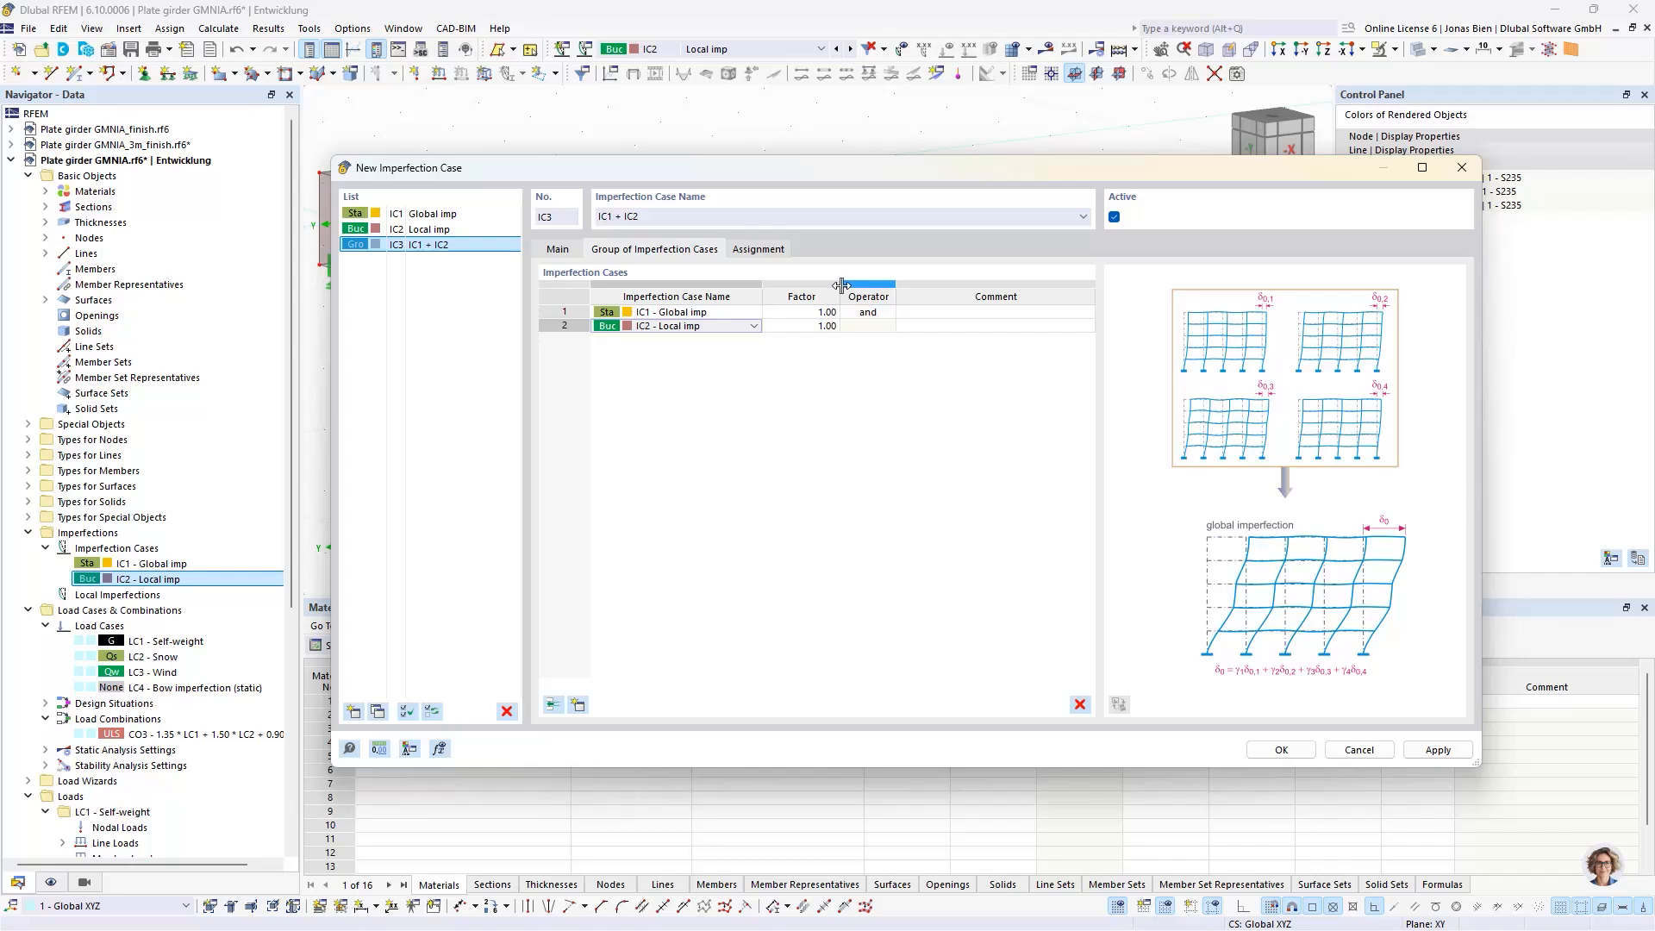
{"action": "left_click", "coordinate": [1281, 750]}
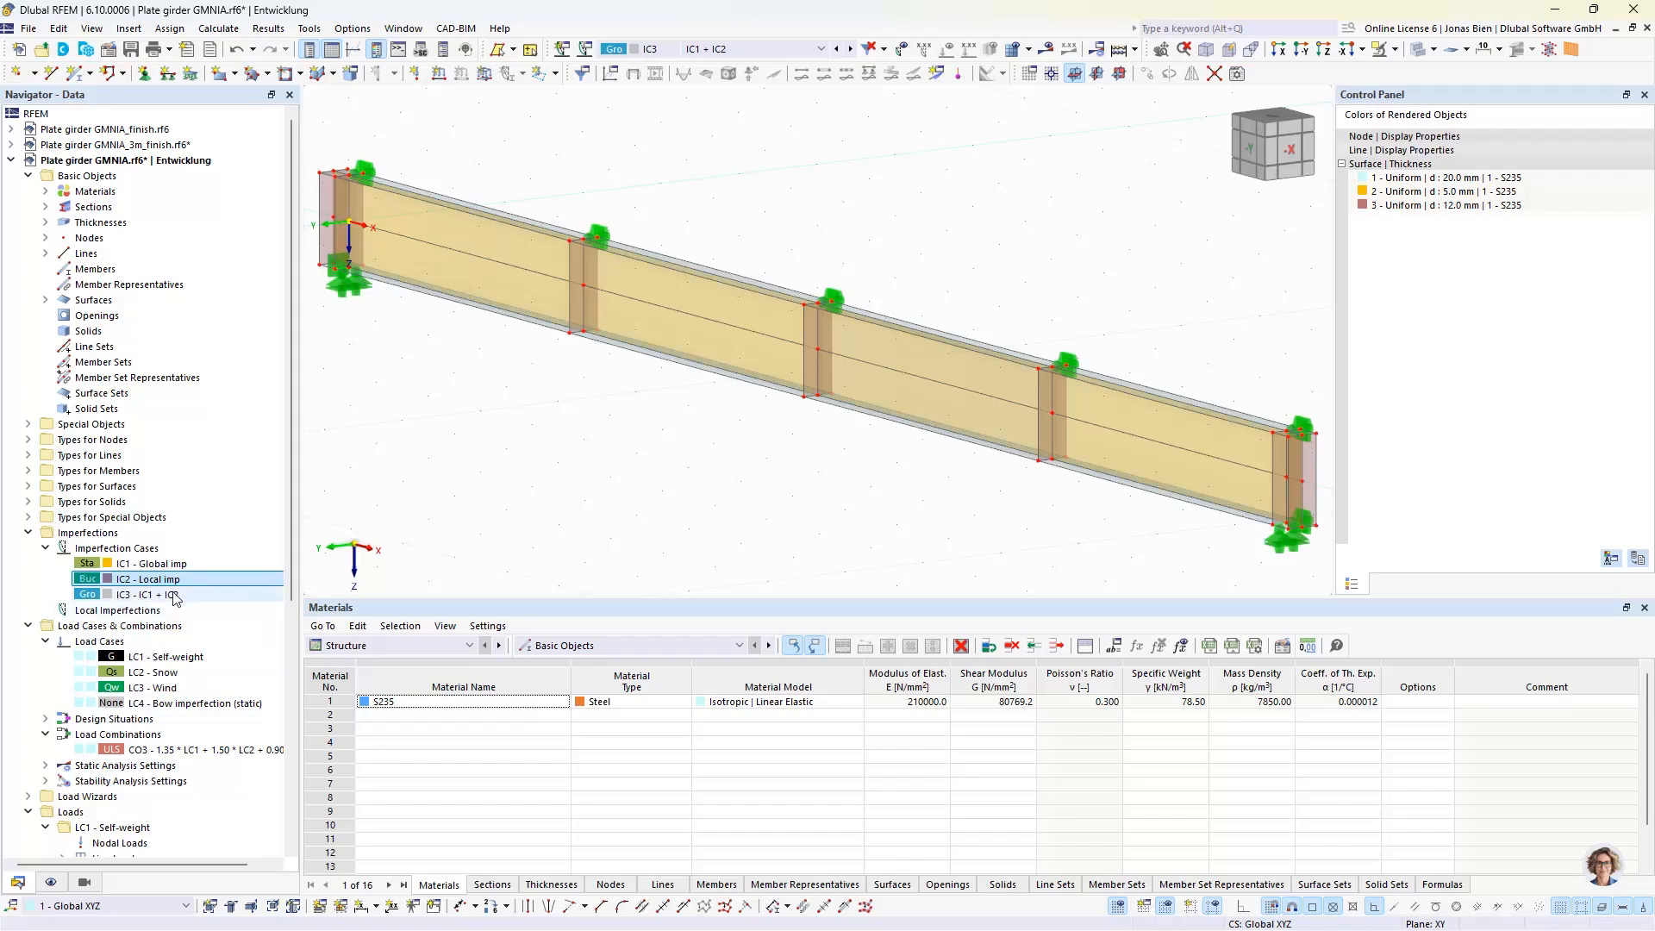
Step: Rename load combination CO3 as "1.35 * LC1 + 1.50 * LC2 + 0.90 * LC3 (LBA)"
{"action": "double_click", "coordinate": [149, 751]}
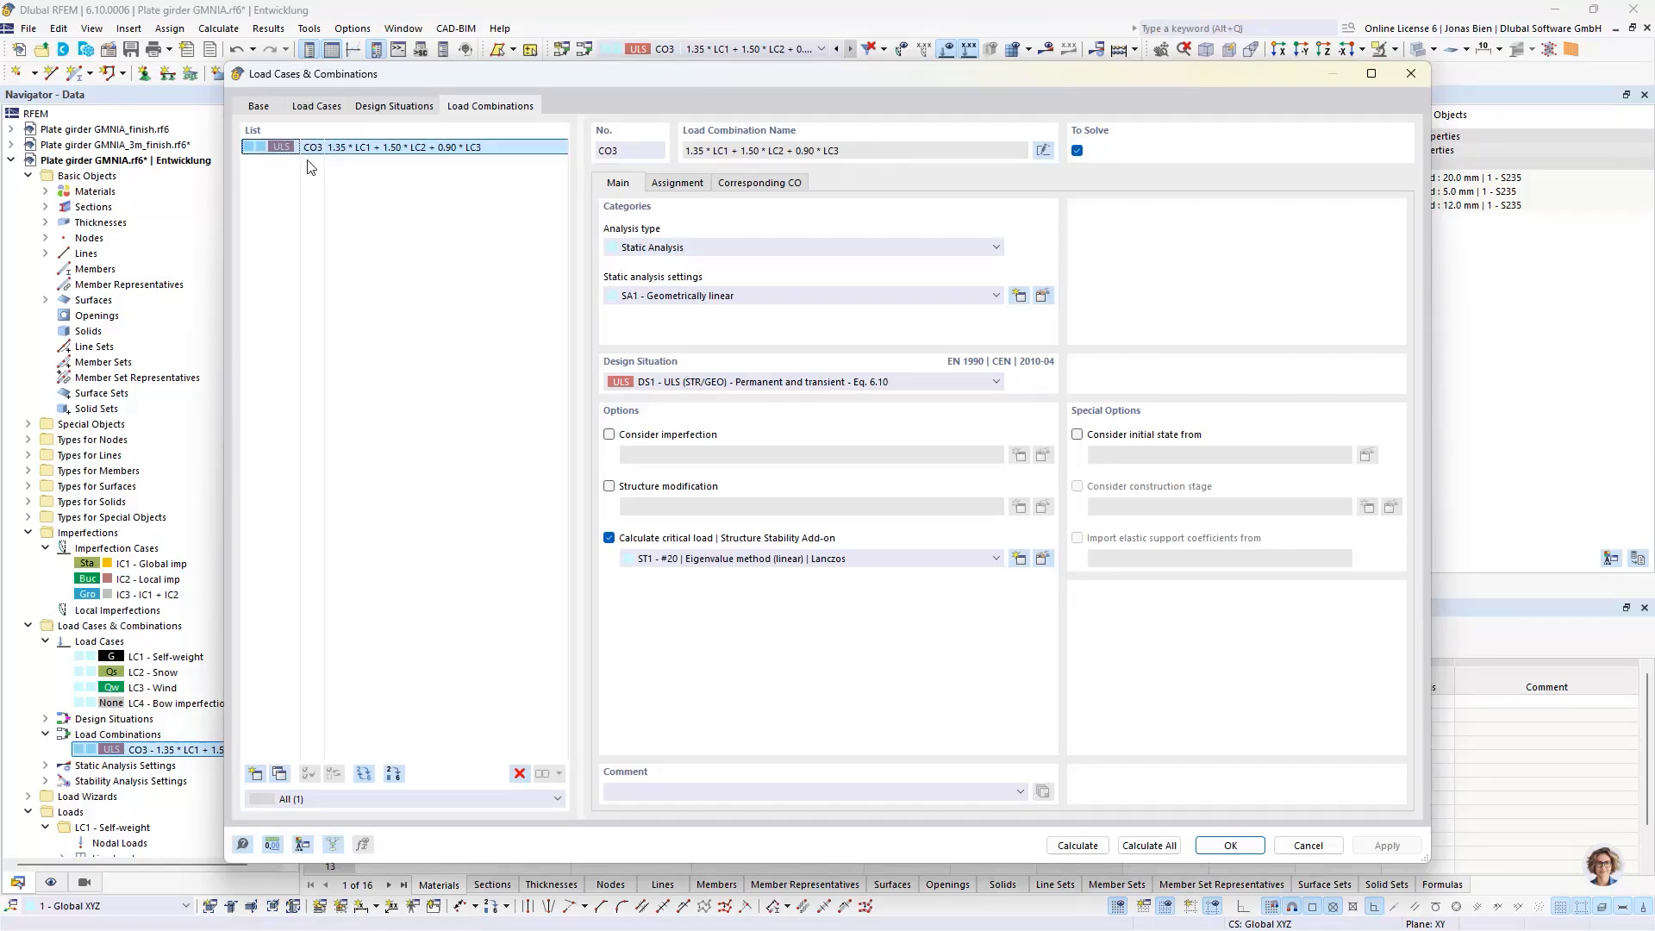
{"action": "triple_click", "coordinate": [893, 151]}
{"action": "left_click", "coordinate": [883, 154]}
{"action": "left_click", "coordinate": [1043, 150]}
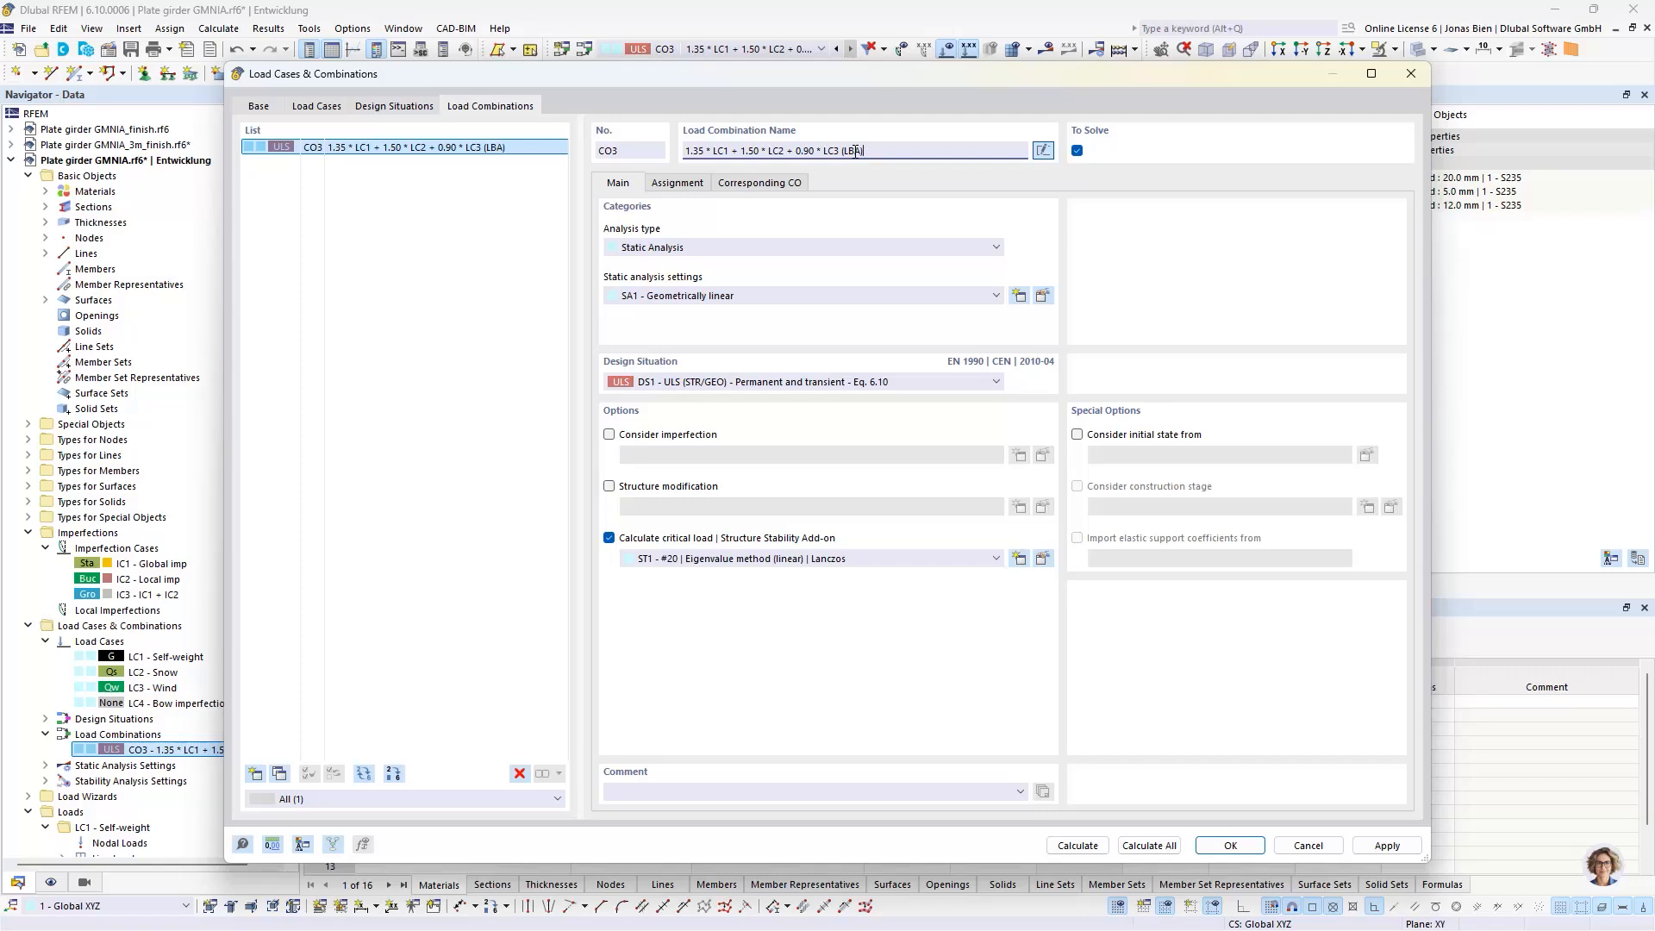
Step: Copy load combination CO3, change the copy's name suffix to (GMNIA) and turn off its critical load calculation
{"action": "left_click", "coordinate": [279, 773]}
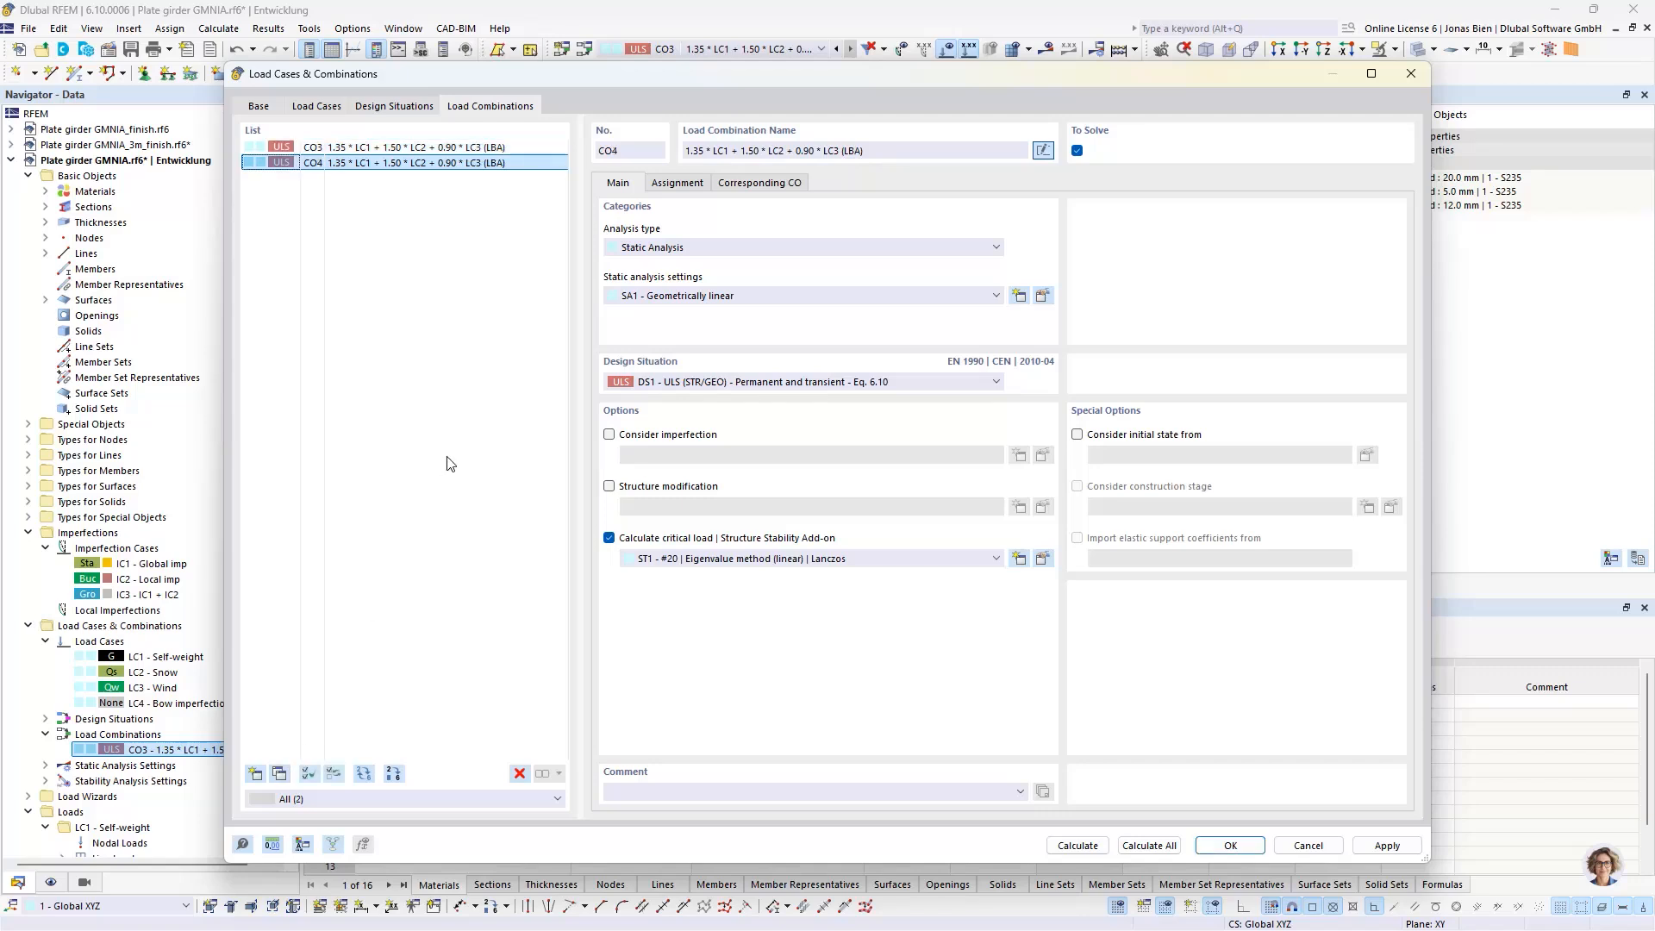
{"action": "double_click", "coordinate": [852, 151]}
{"action": "type", "text": "GMNIA"}
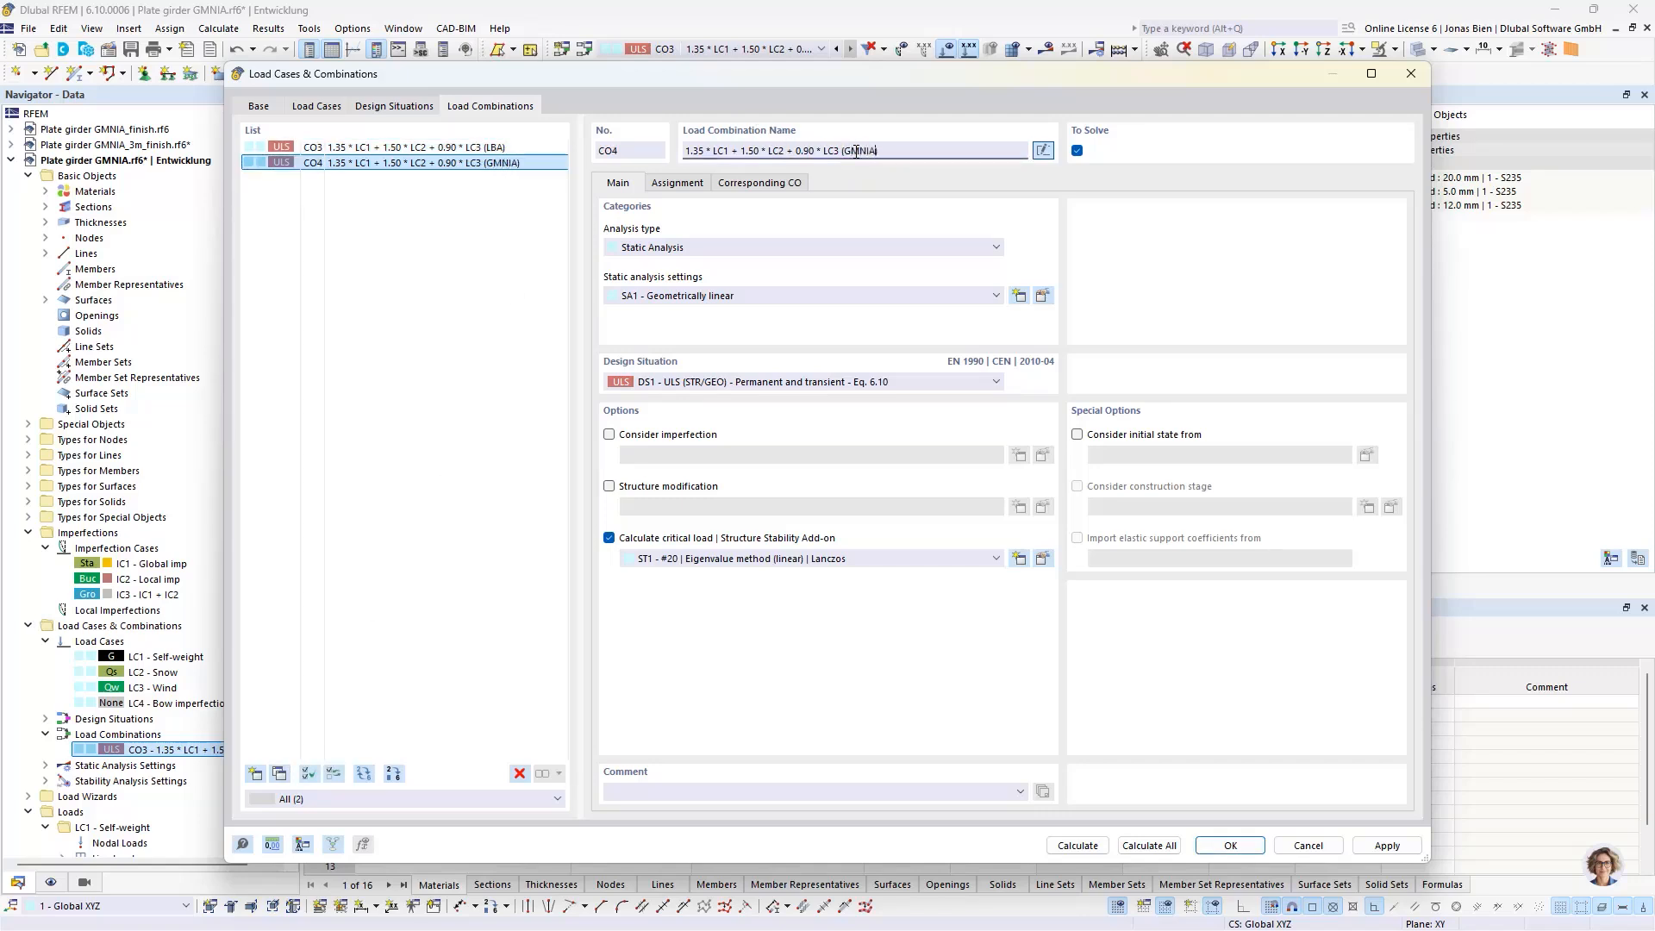
{"action": "left_click", "coordinate": [403, 211]}
{"action": "left_click", "coordinate": [643, 538]}
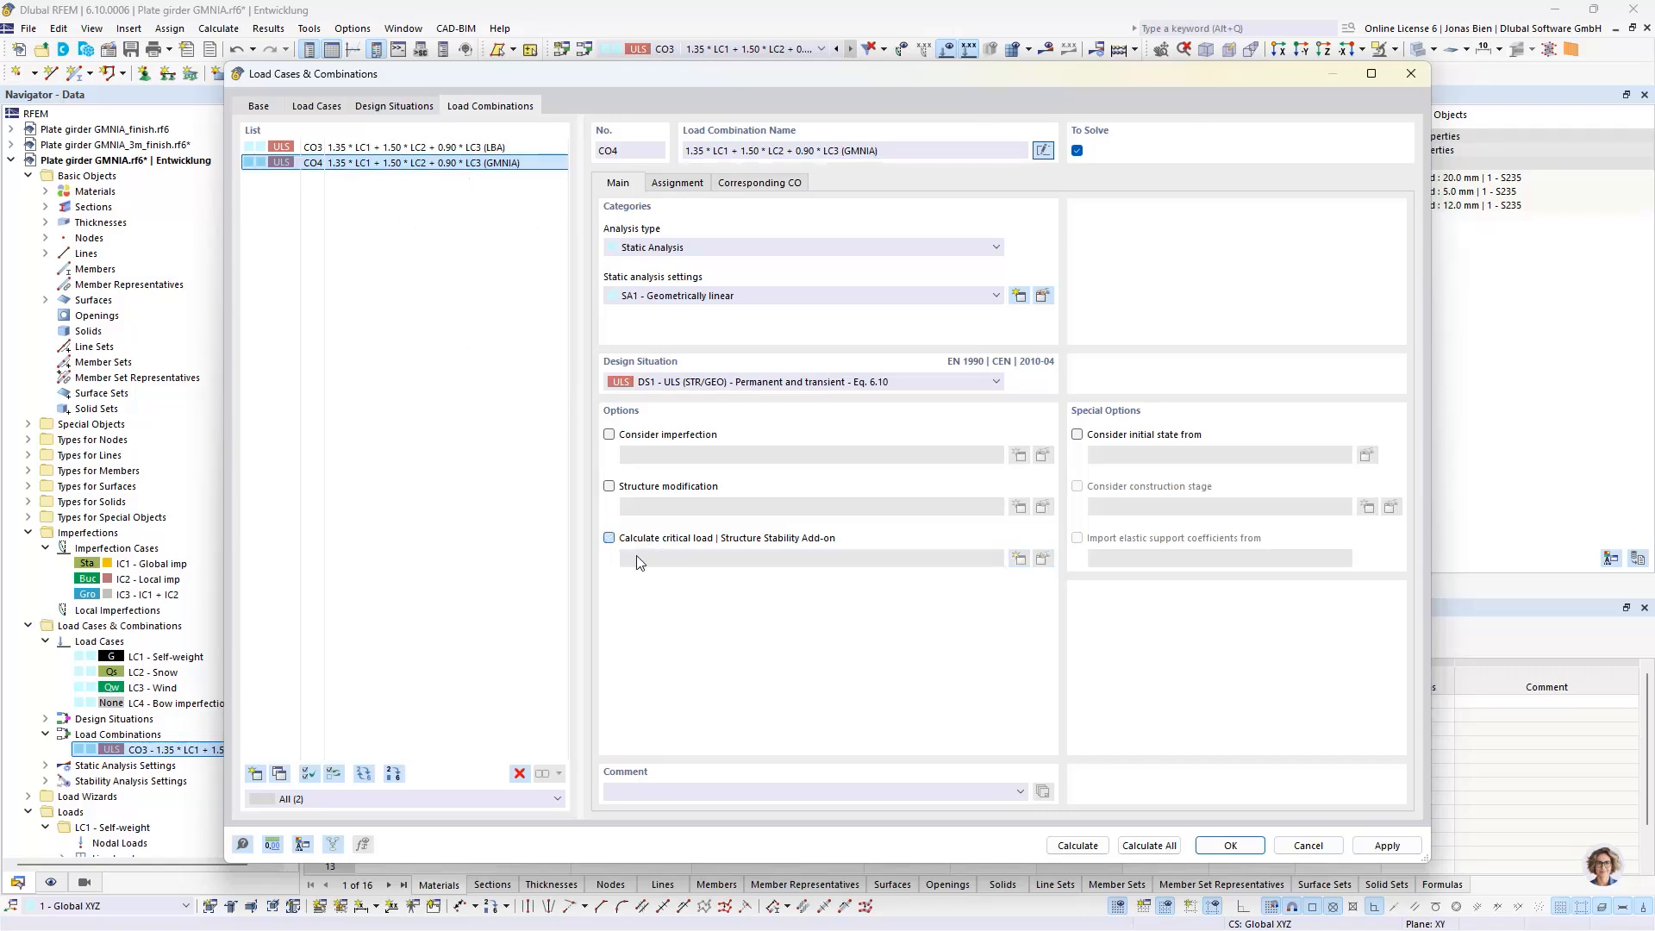
Step: Make load combination CO4 consider the imperfection case IC3 - IC1 + IC2
{"action": "left_click", "coordinate": [657, 437]}
{"action": "left_click", "coordinate": [681, 456]}
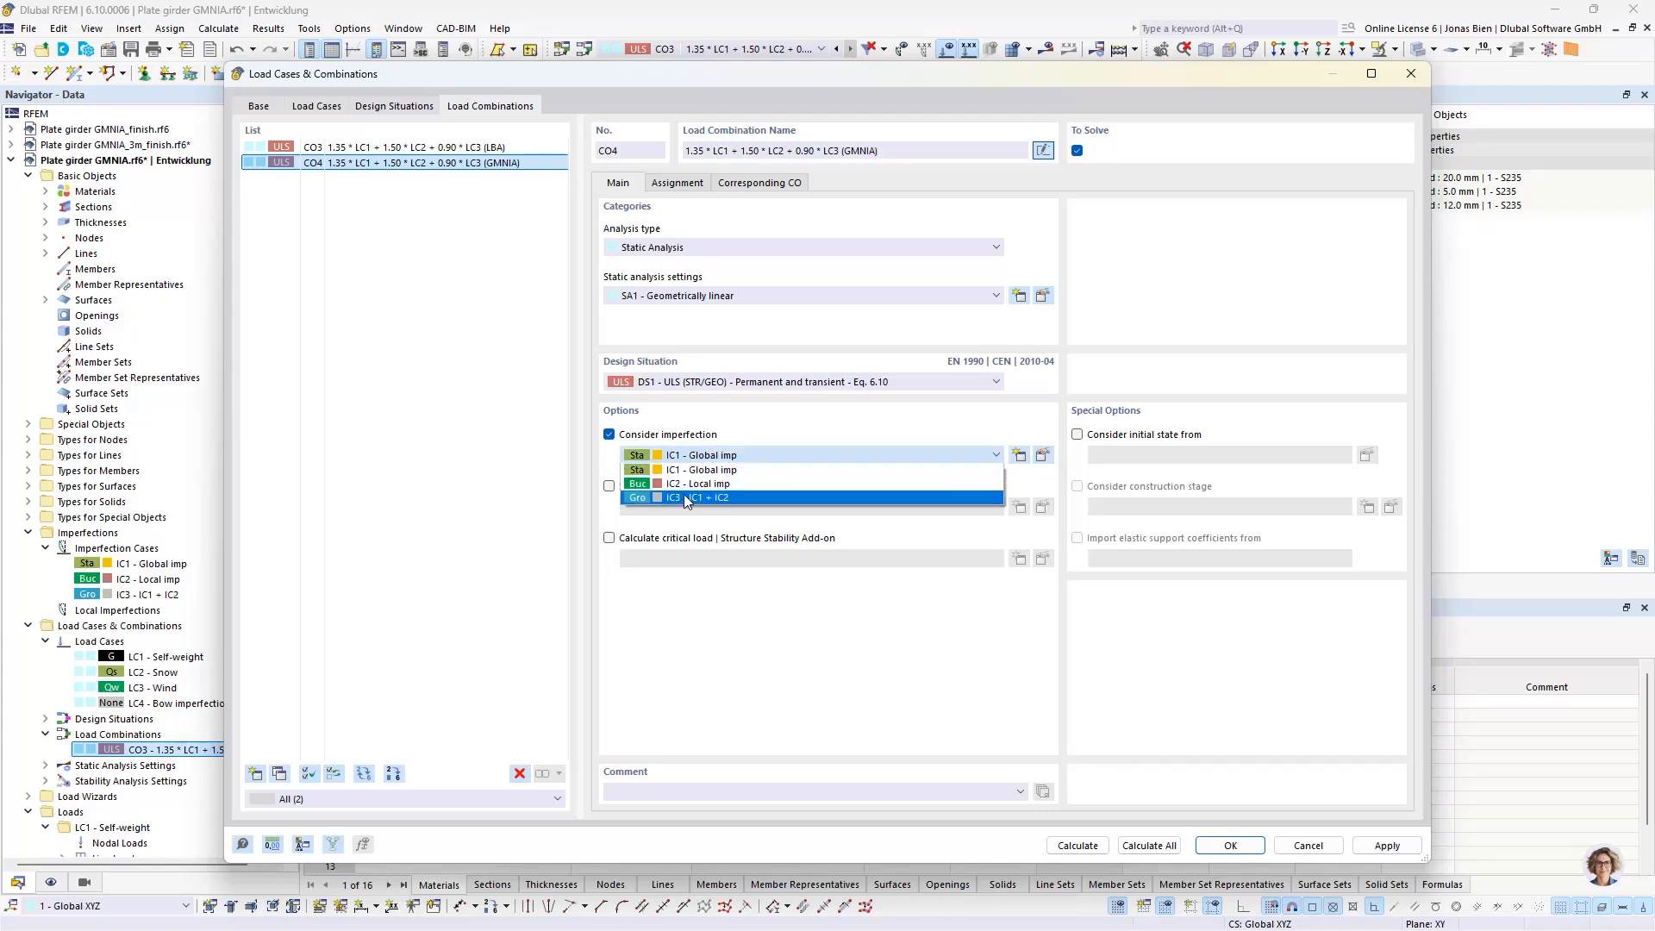
{"action": "left_click", "coordinate": [680, 498]}
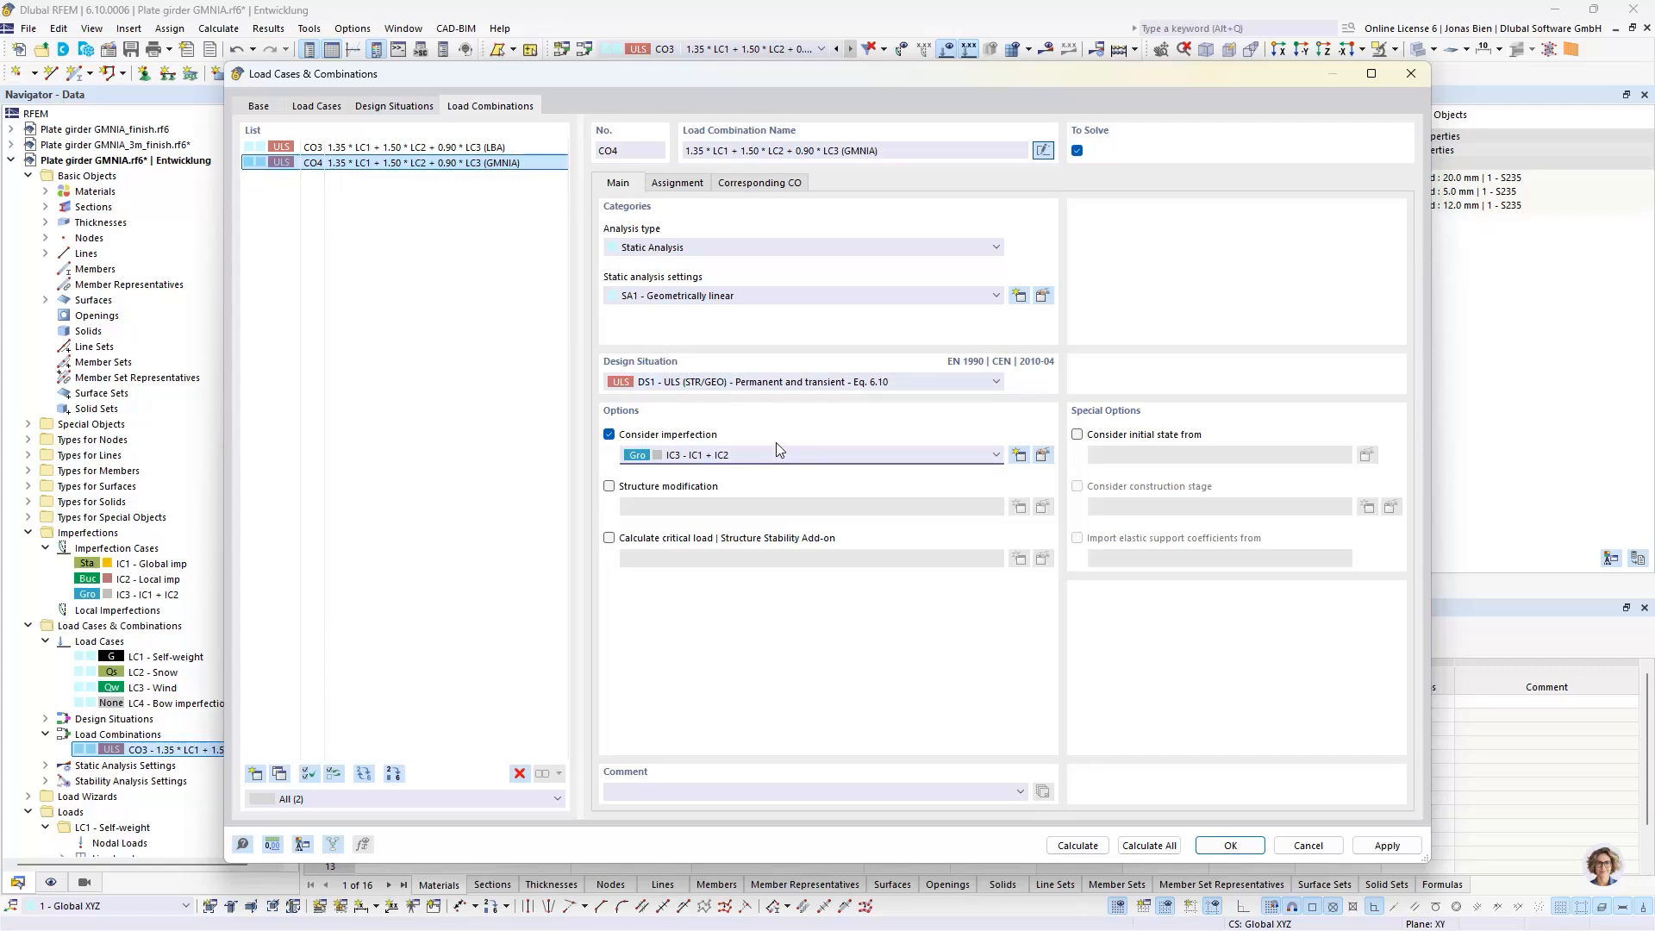
Step: Assign static analysis settings SA3 - Large deformations to CO4, keeping Newton-Raphson as the iterative method
{"action": "left_click", "coordinate": [771, 298]}
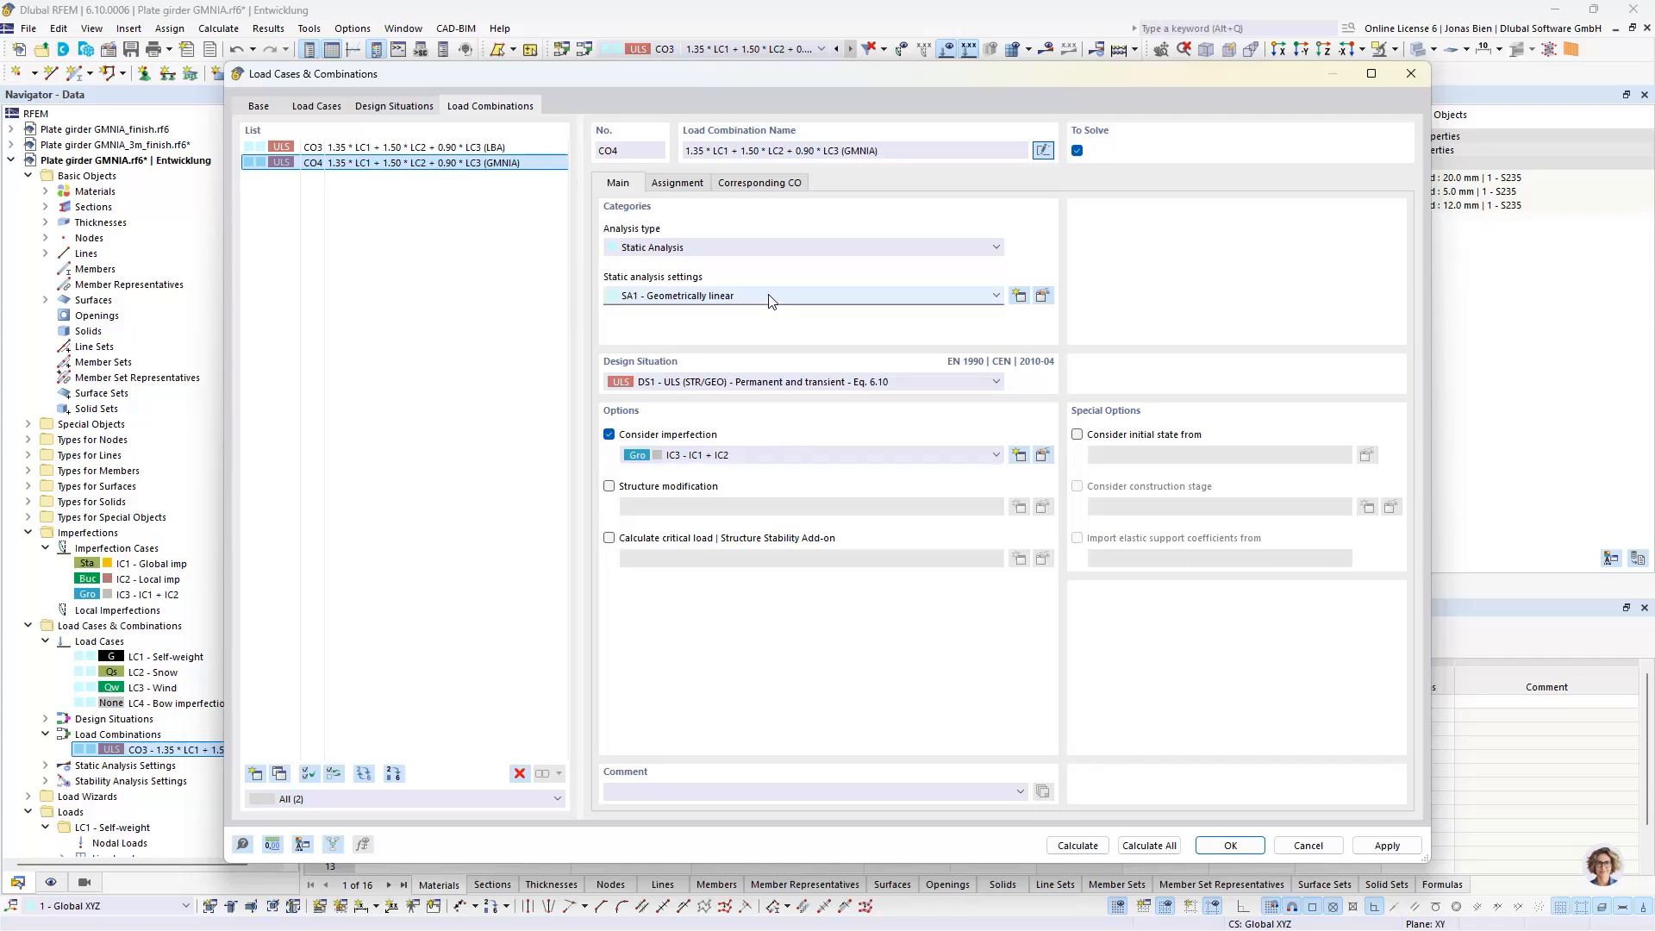
{"action": "left_click", "coordinate": [768, 295]}
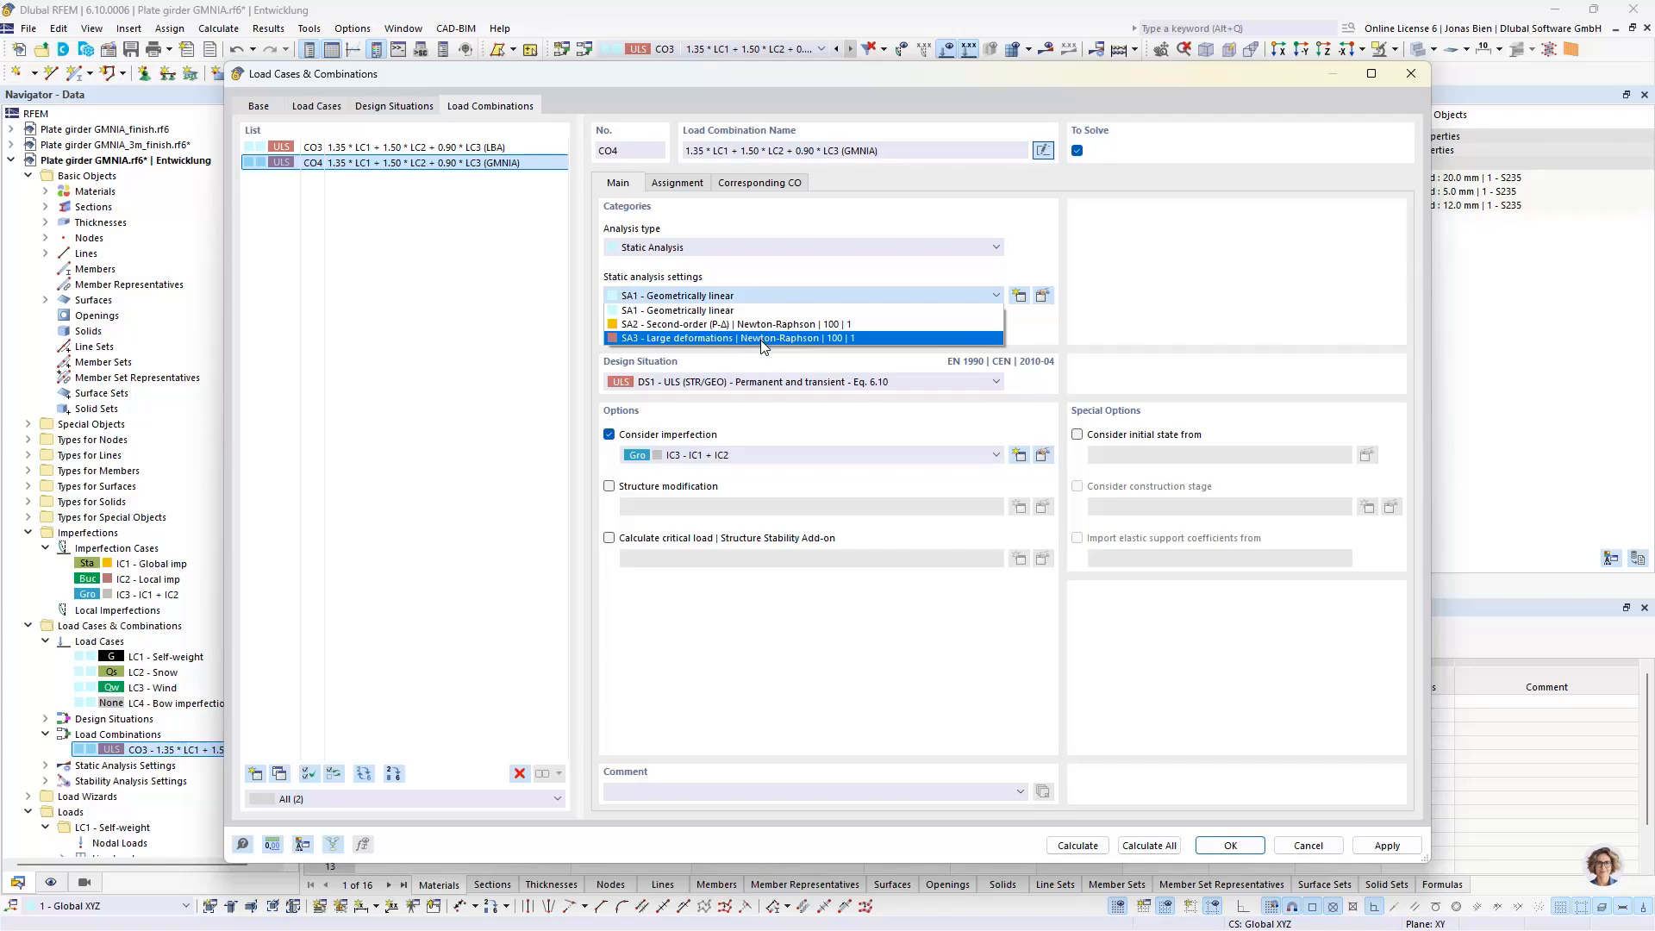
{"action": "left_click", "coordinate": [681, 341]}
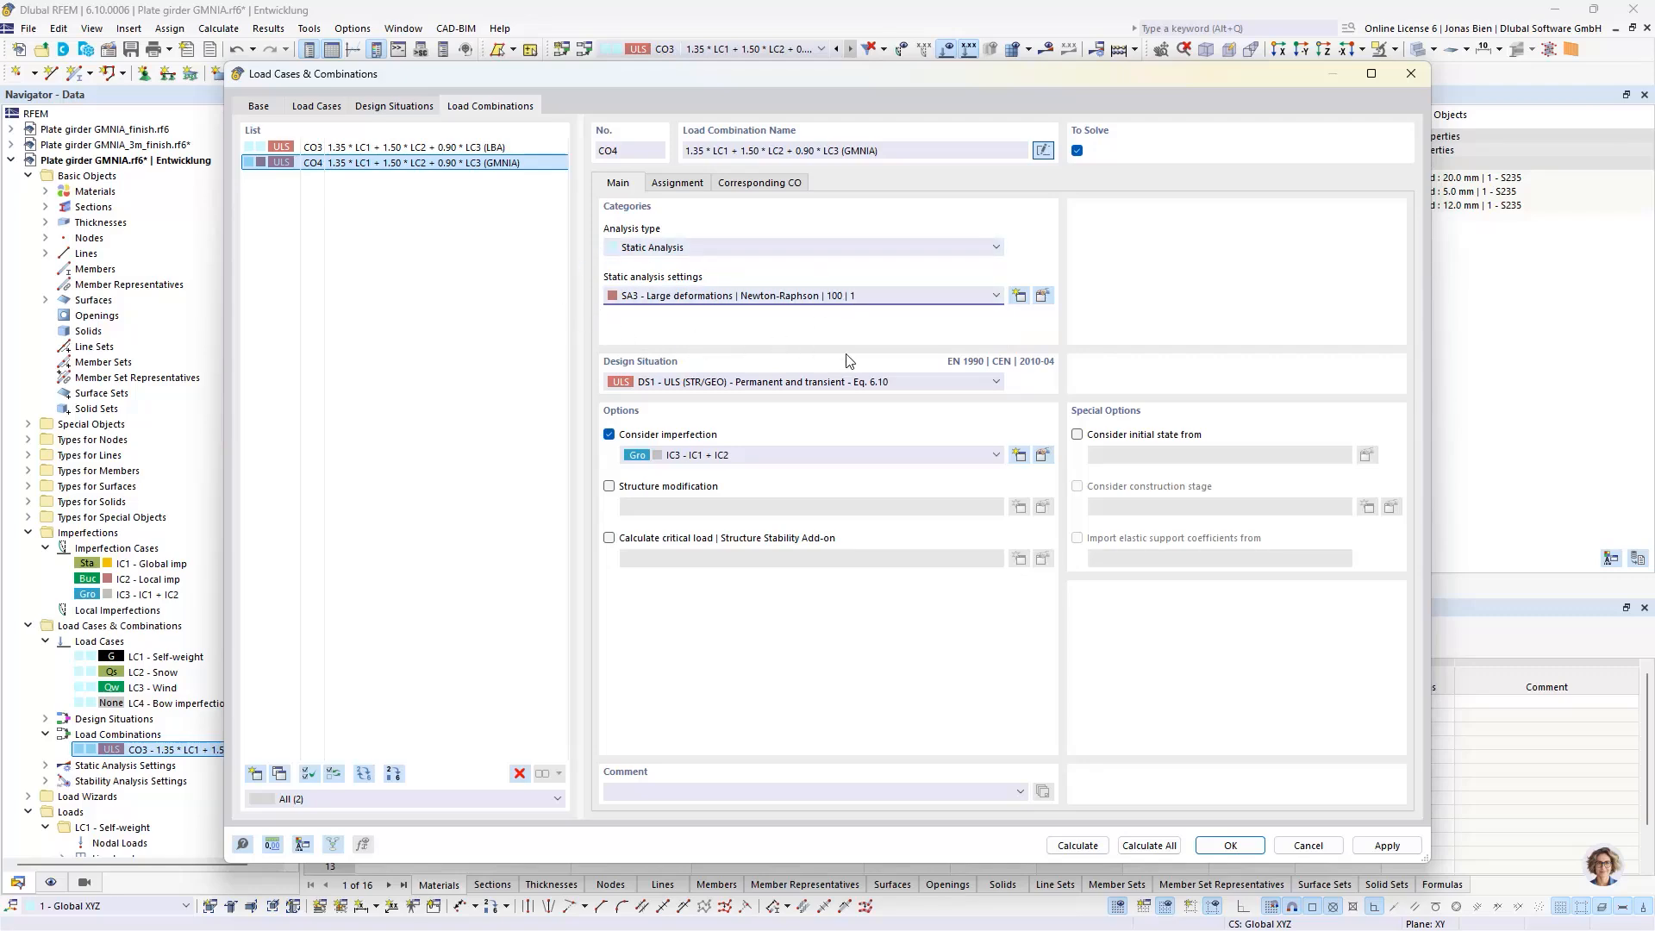
{"action": "left_click", "coordinate": [1042, 296]}
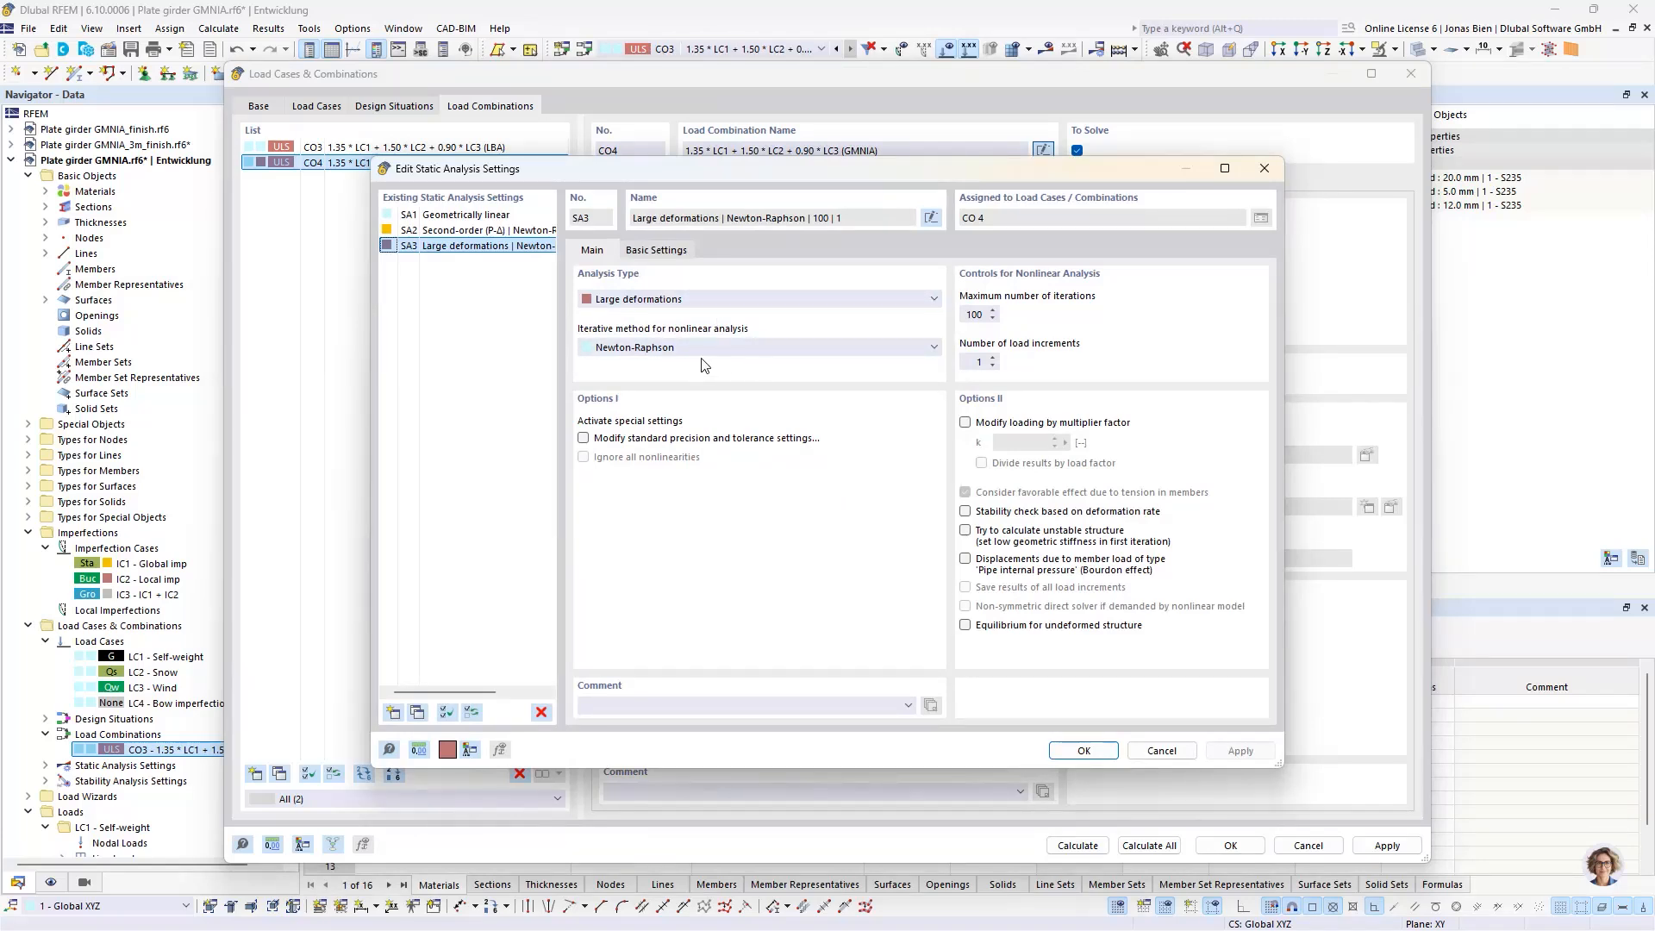
{"action": "left_click", "coordinate": [670, 349]}
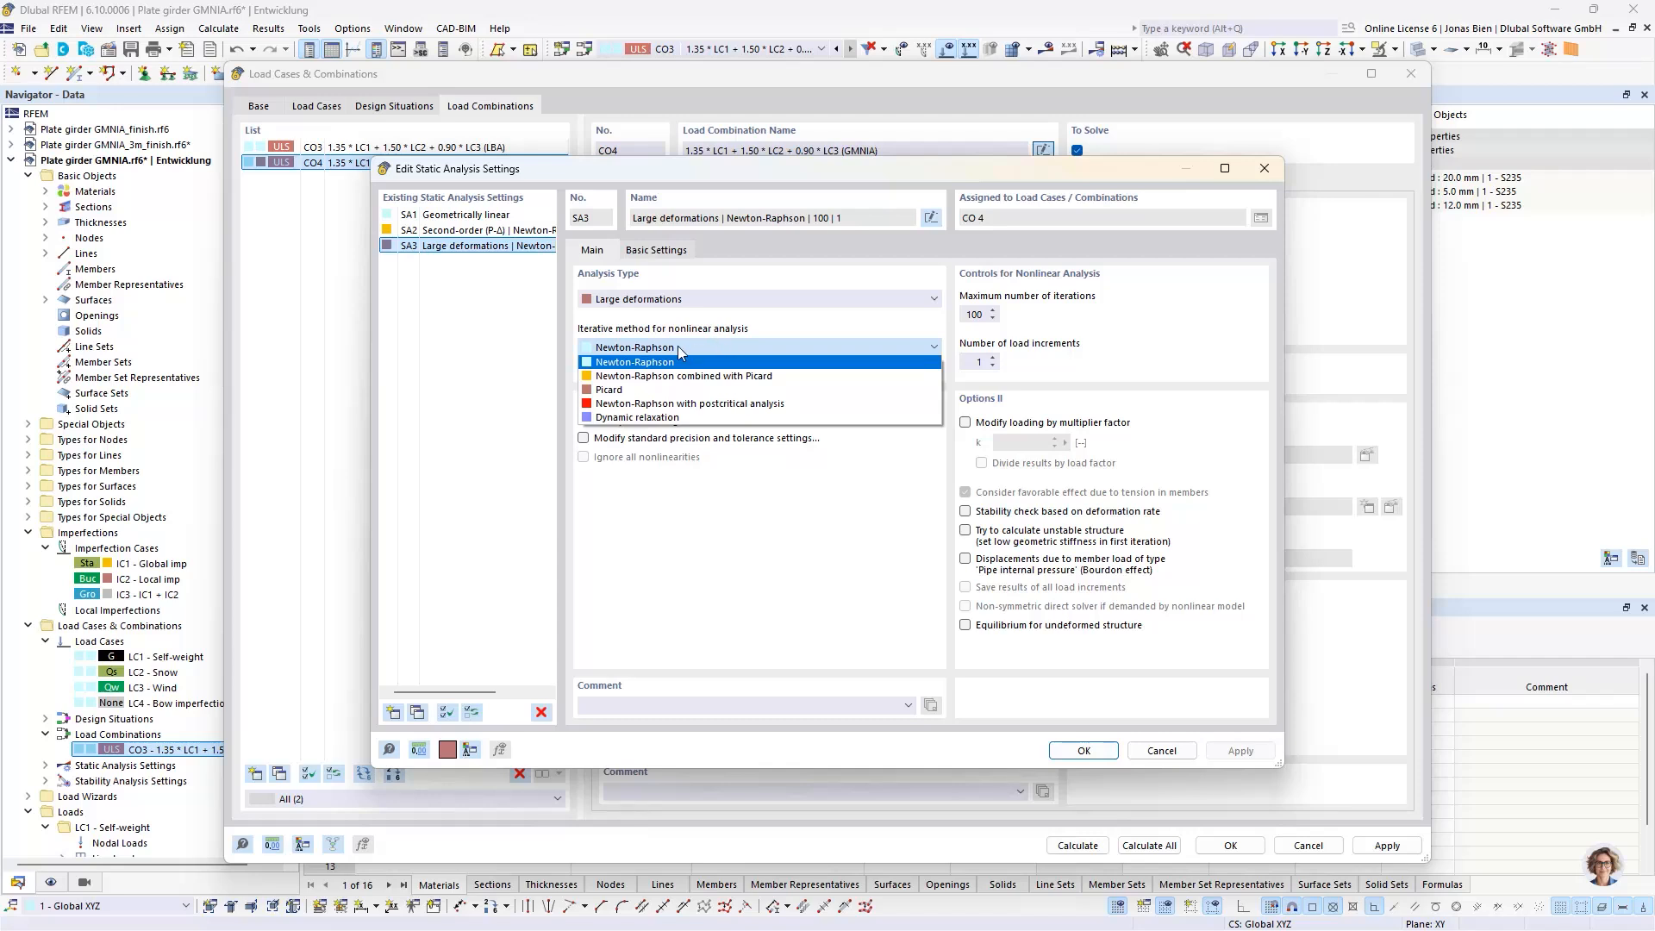
{"action": "left_click", "coordinate": [679, 345]}
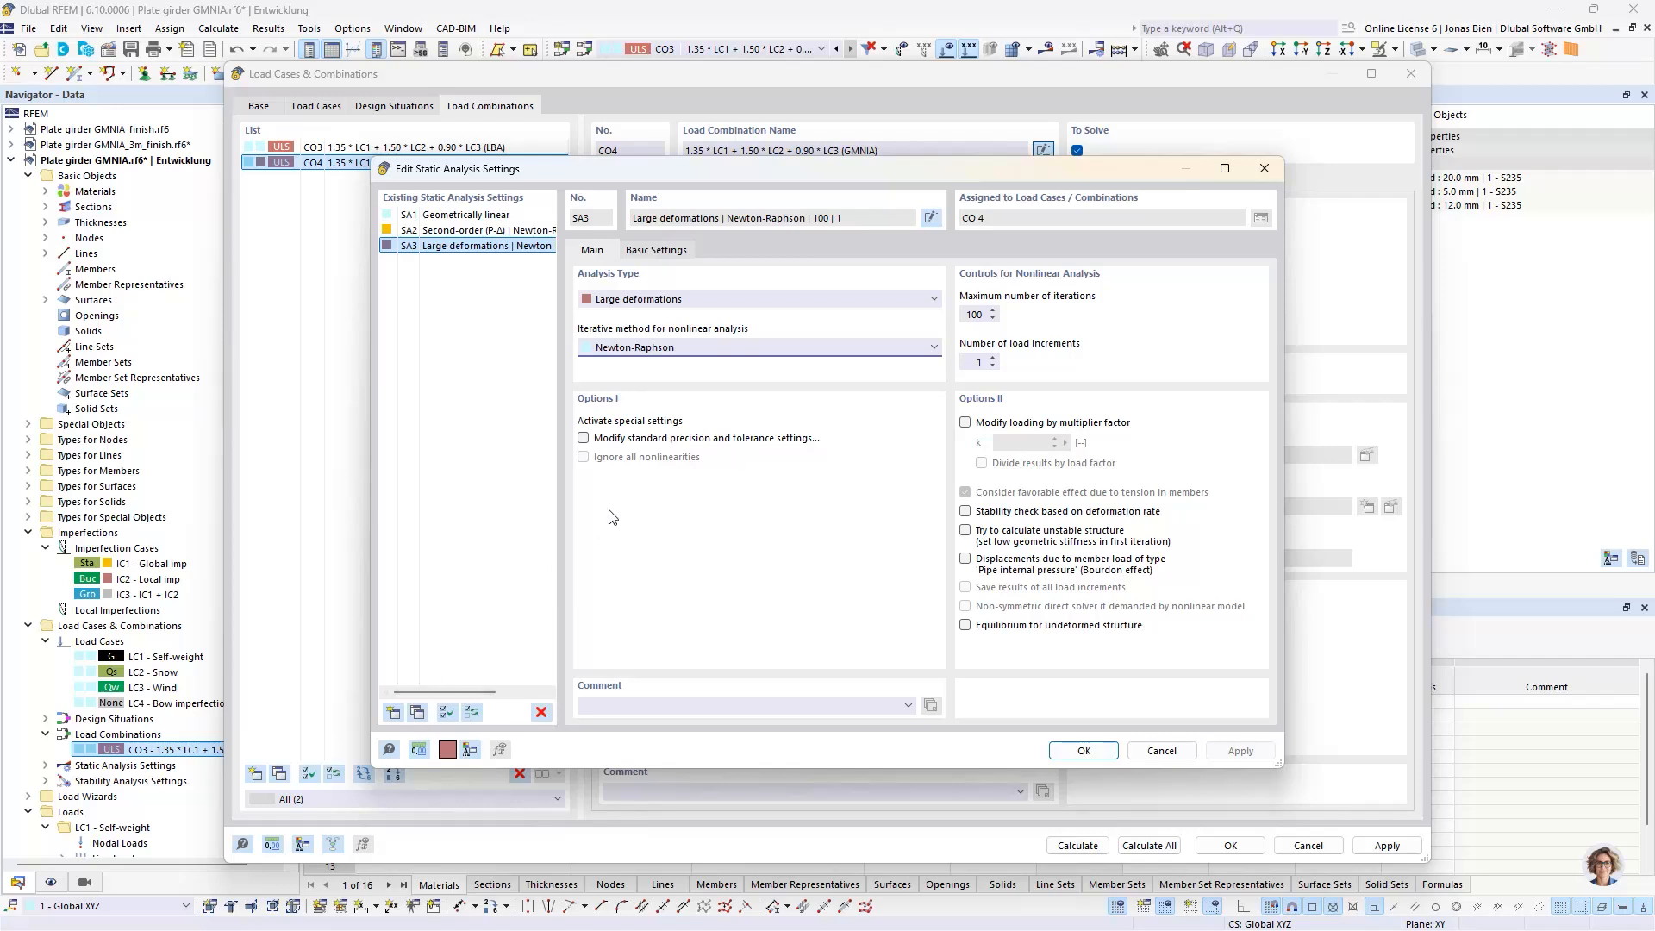
{"action": "left_click", "coordinate": [1102, 753]}
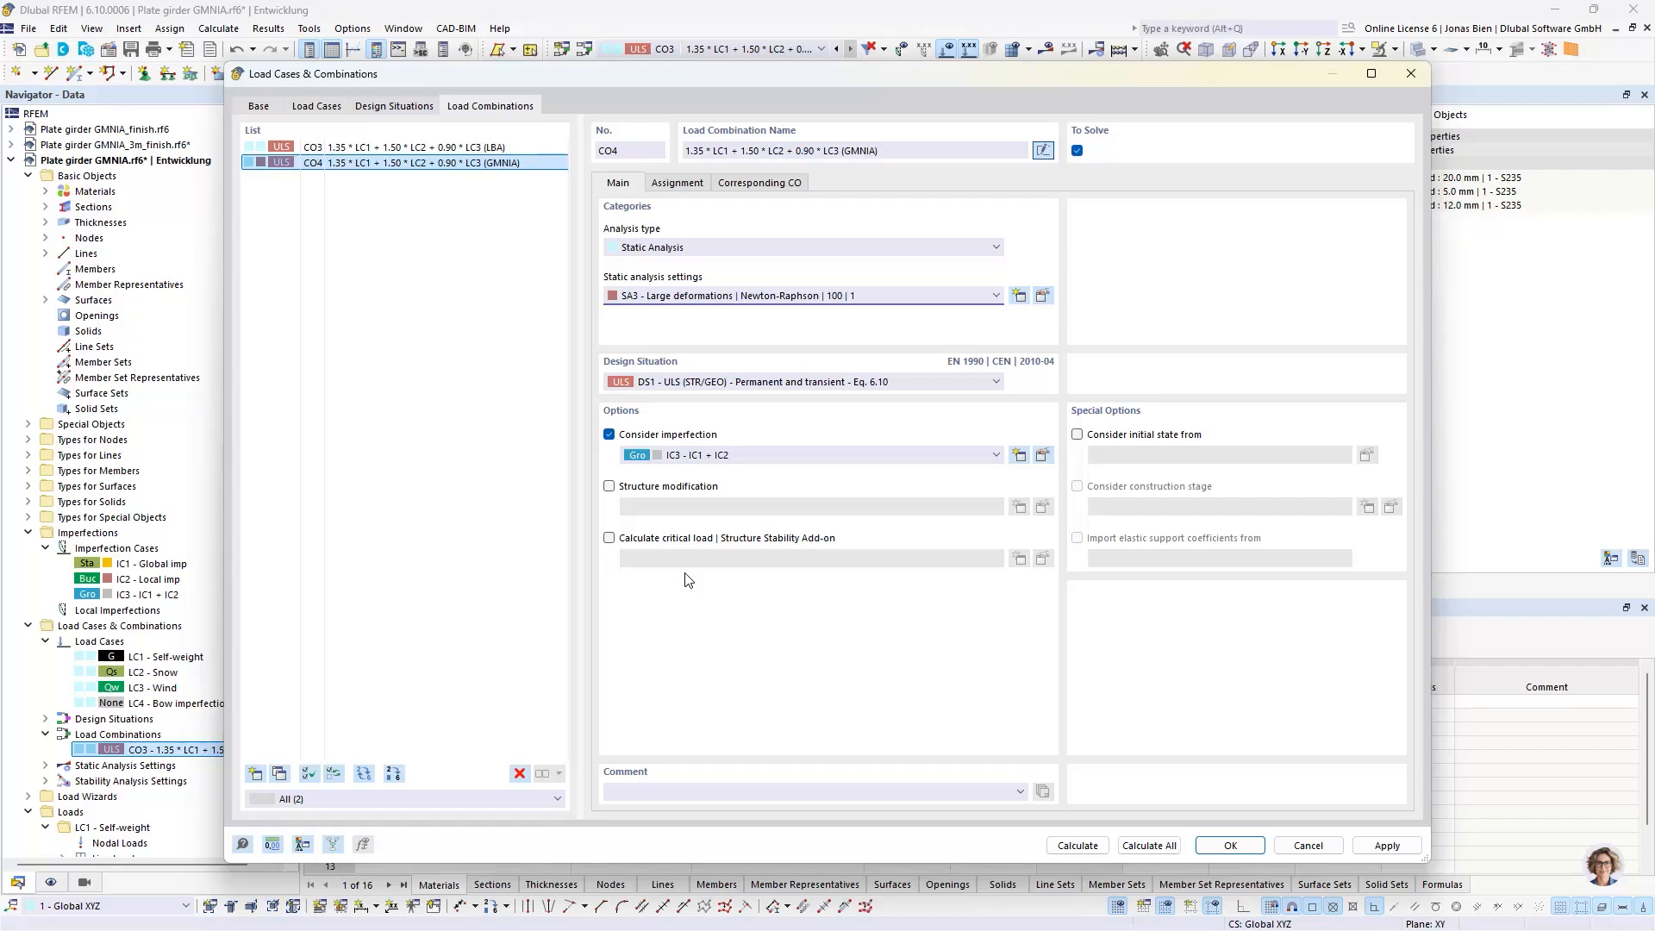
Step: Turn on CO4's critical load calculation with ST2 and set ST2's type to incremental method without eigenvalue analysis (non-linear)
{"action": "left_click", "coordinate": [697, 540]}
{"action": "left_click", "coordinate": [732, 561]}
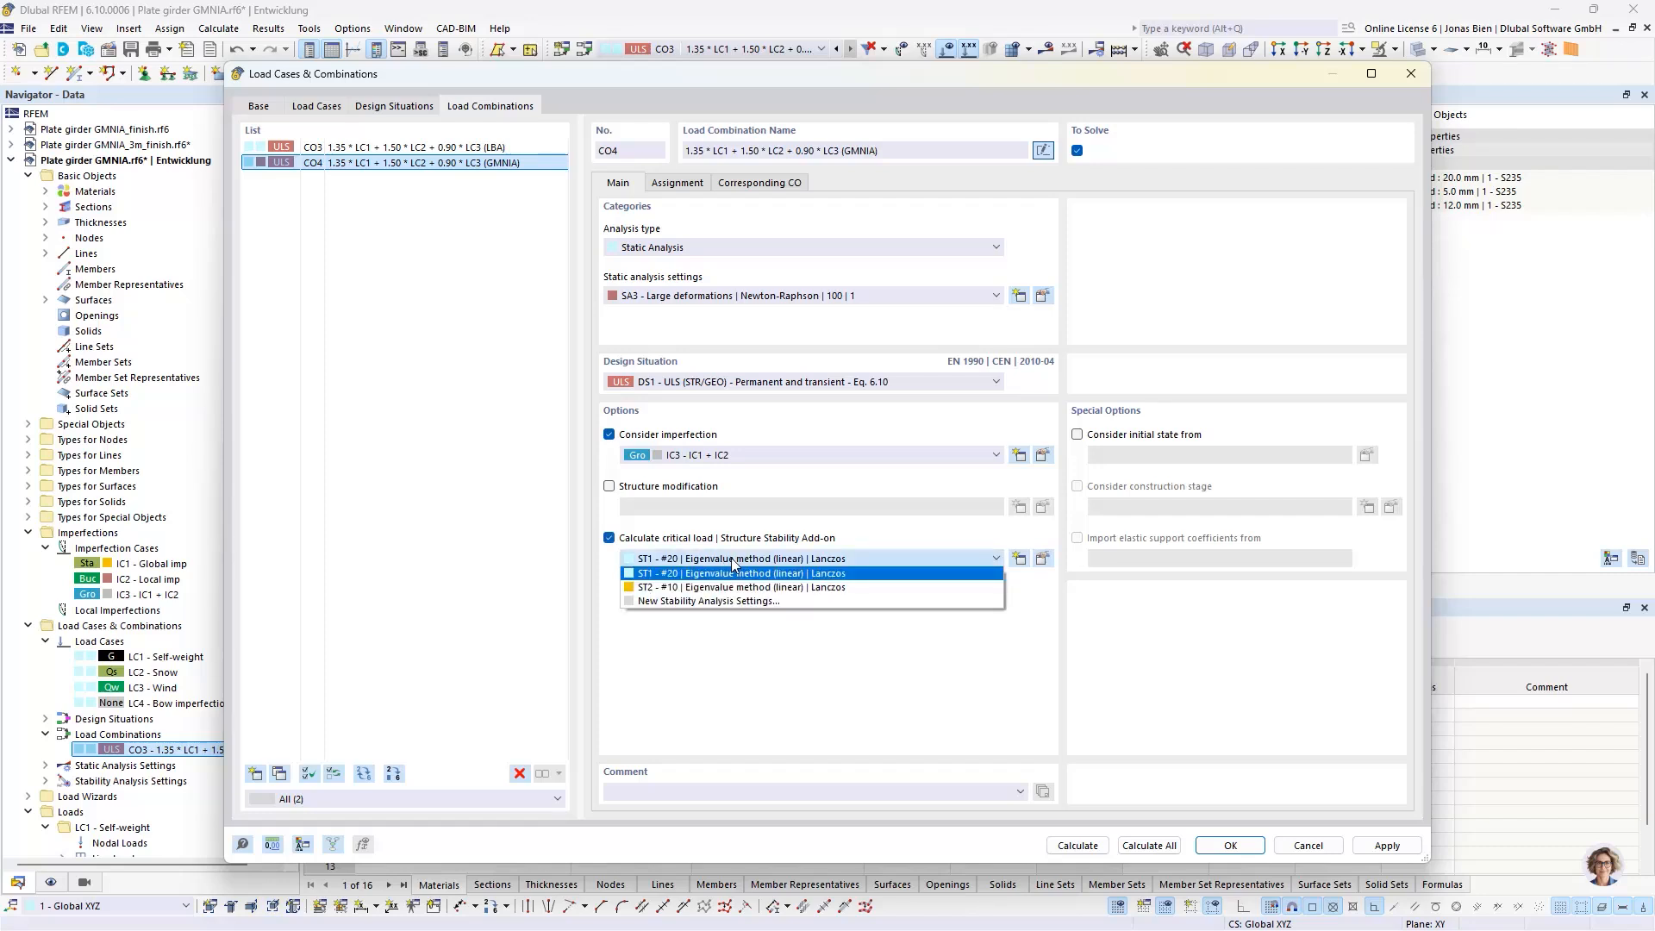
{"action": "left_click", "coordinate": [737, 588]}
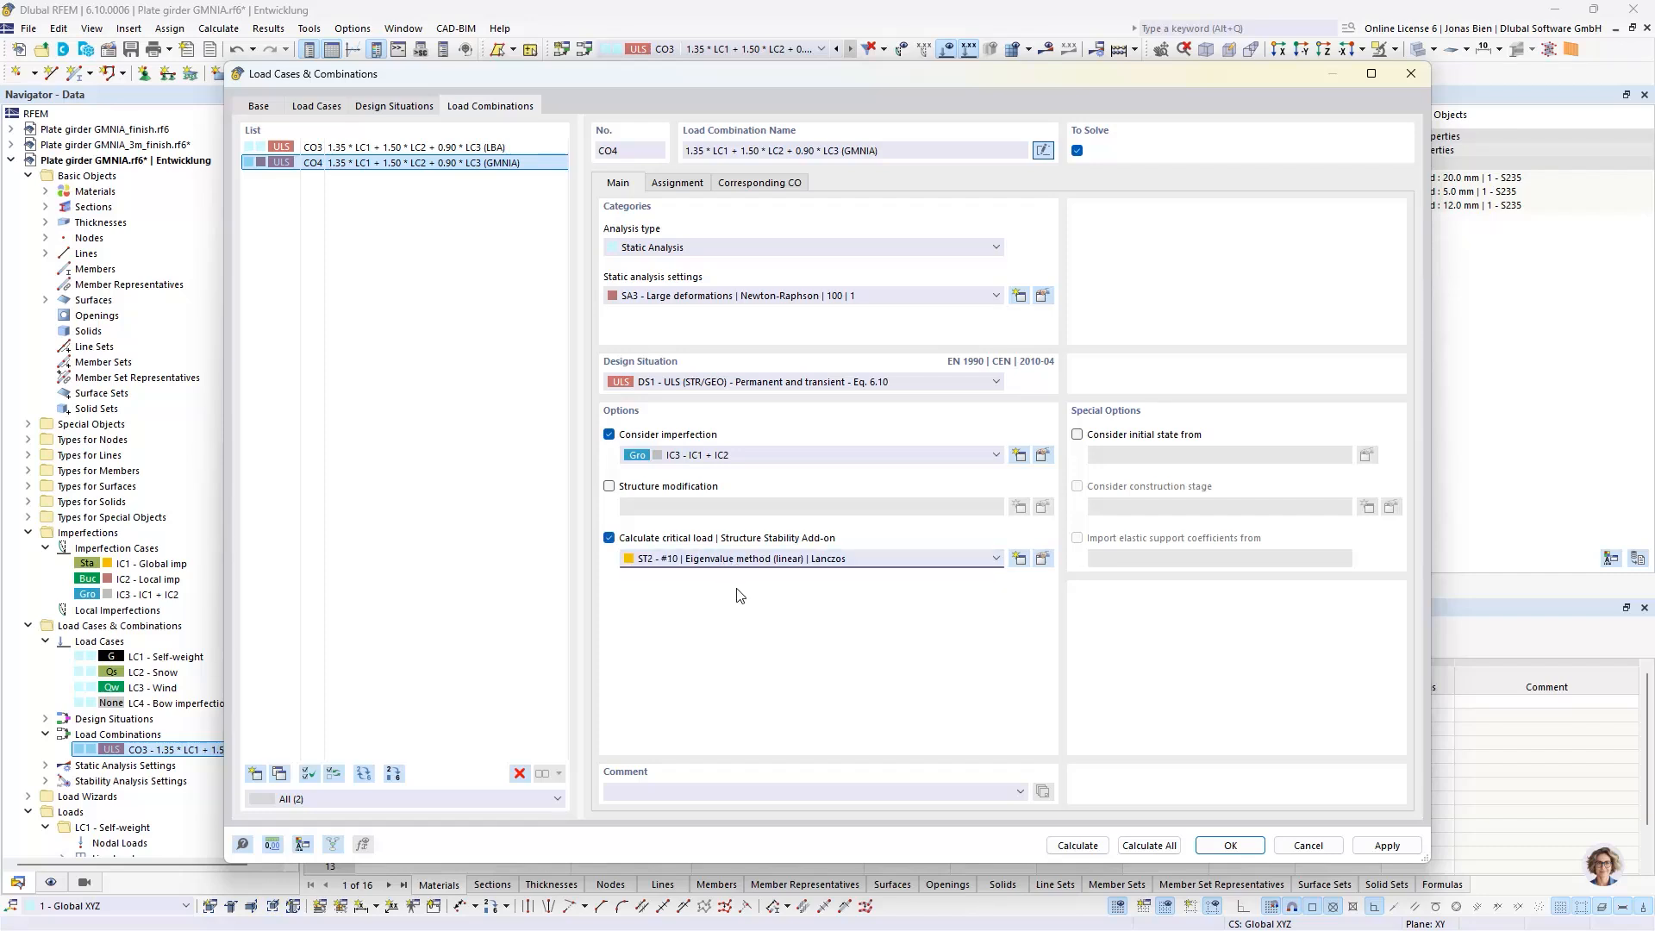
{"action": "left_click", "coordinate": [1043, 558]}
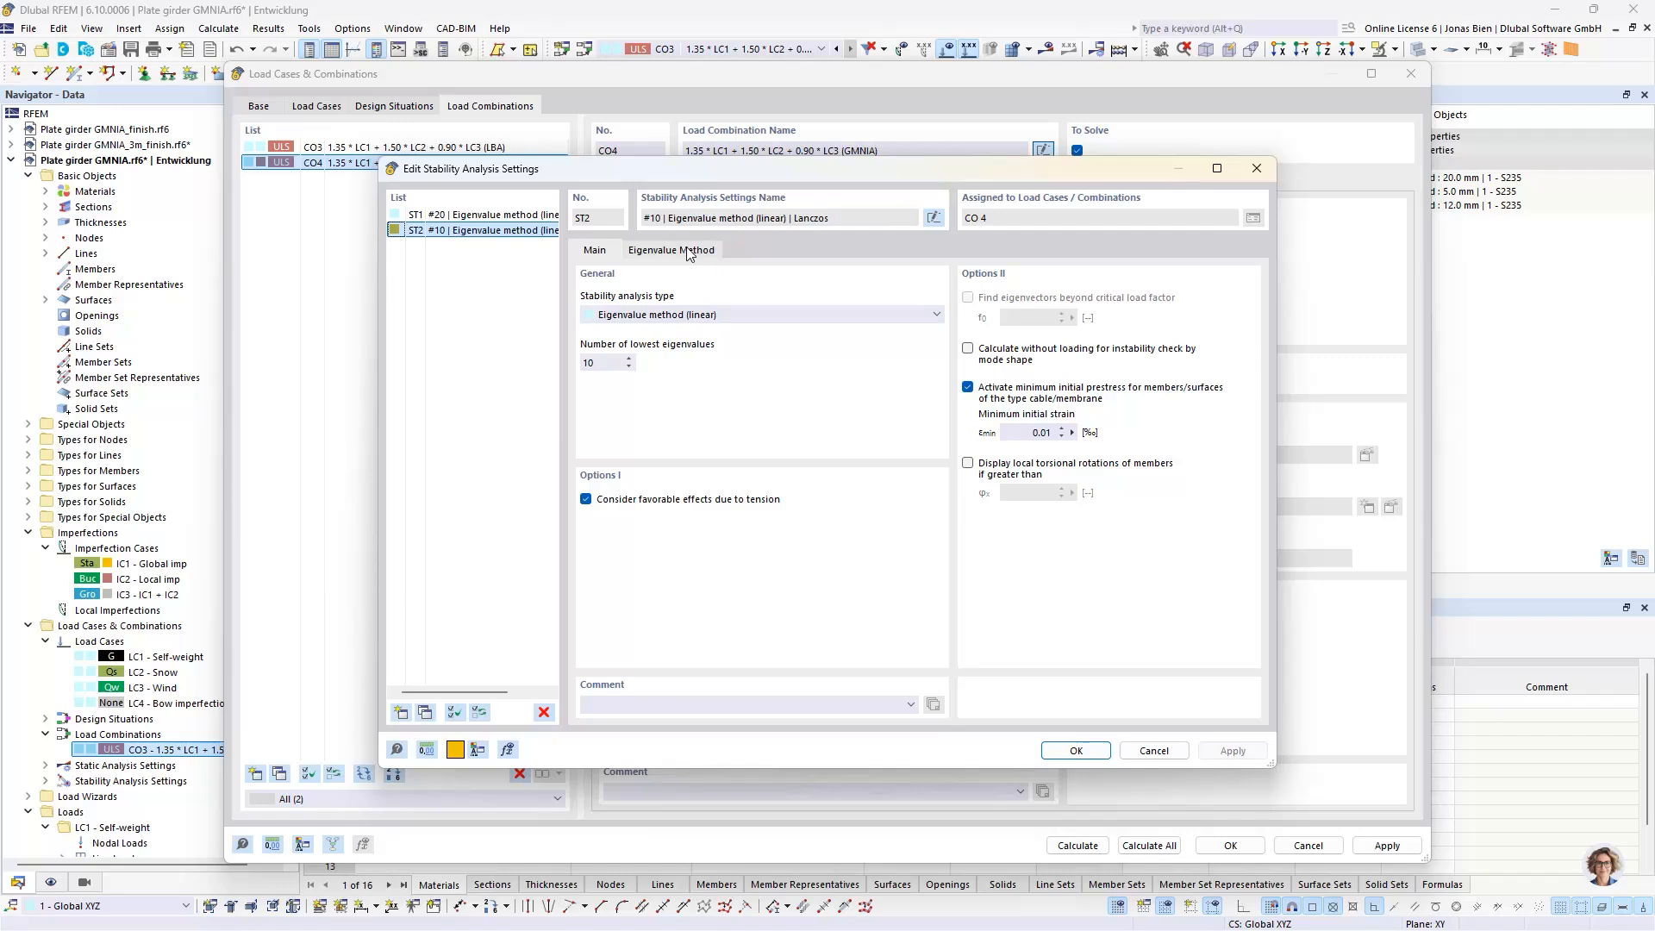
{"action": "left_click", "coordinate": [678, 315]}
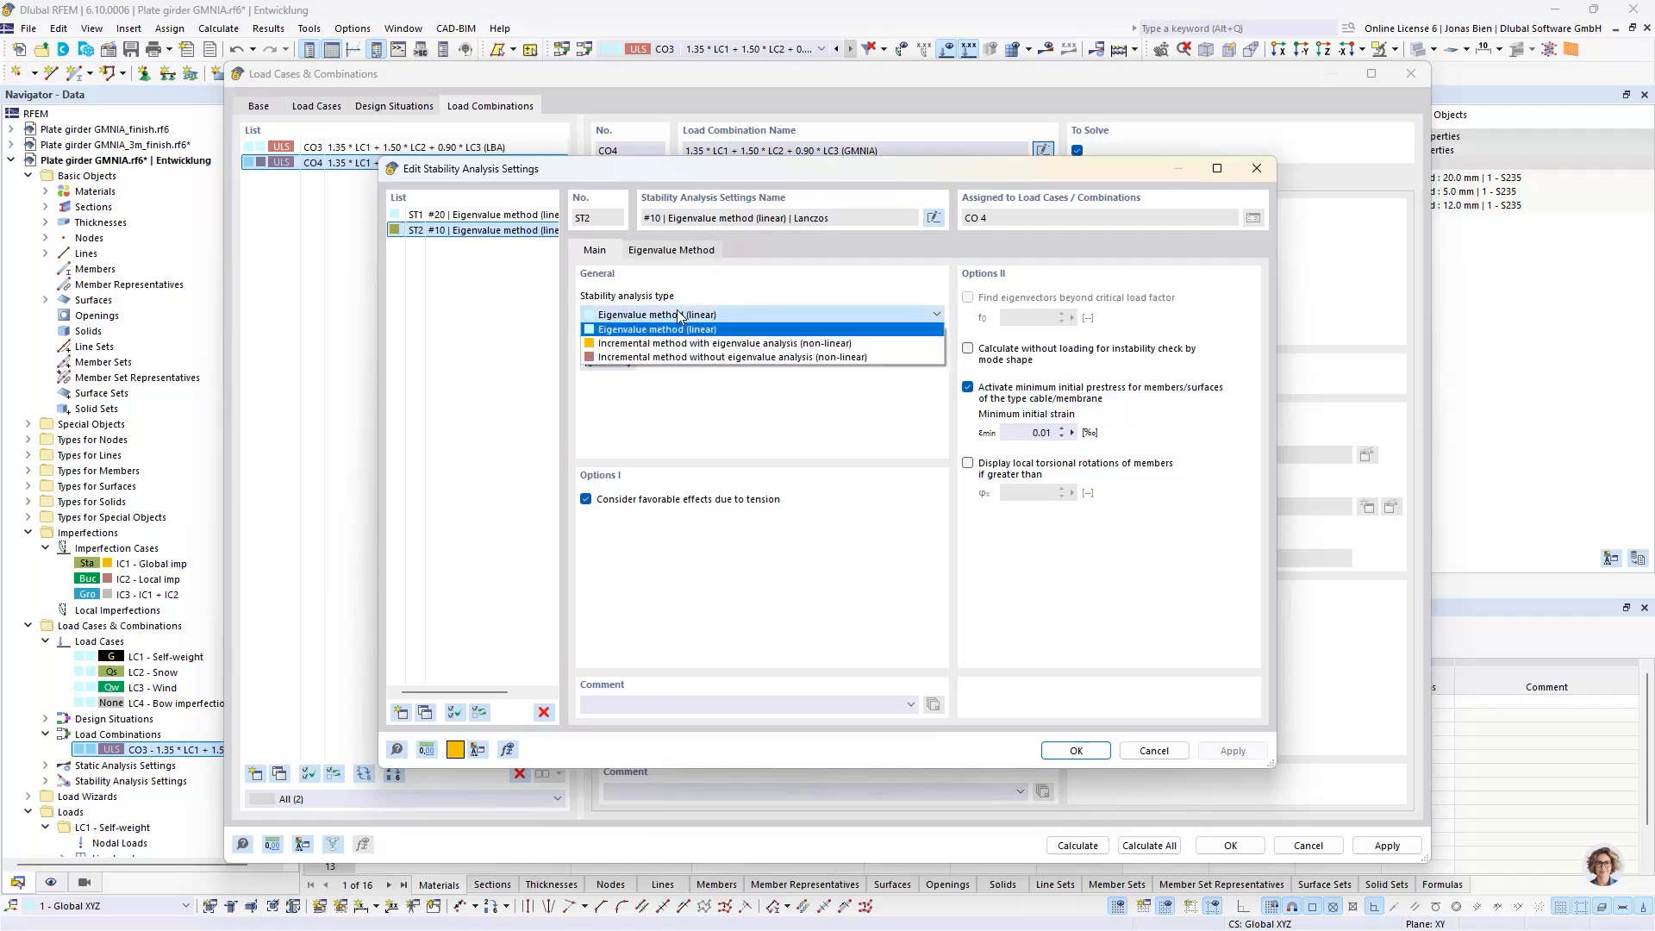
{"action": "left_click", "coordinate": [626, 356]}
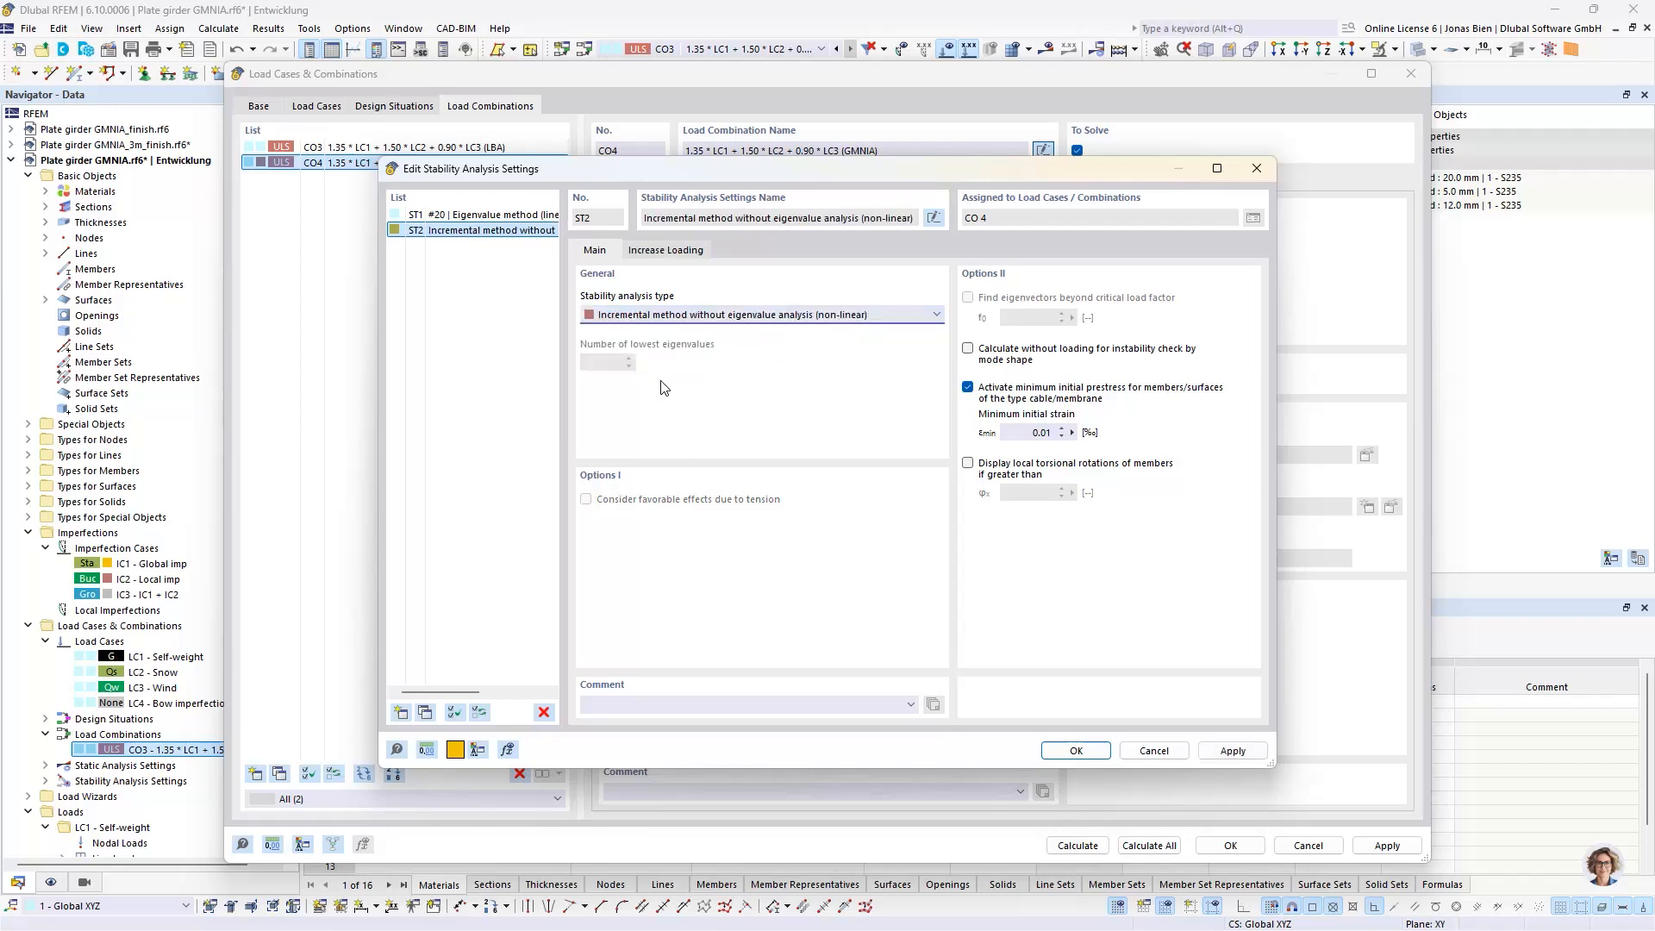
Step: Save results of all load increments in the ST2 settings and accept the load combinations
{"action": "left_click", "coordinate": [660, 251]}
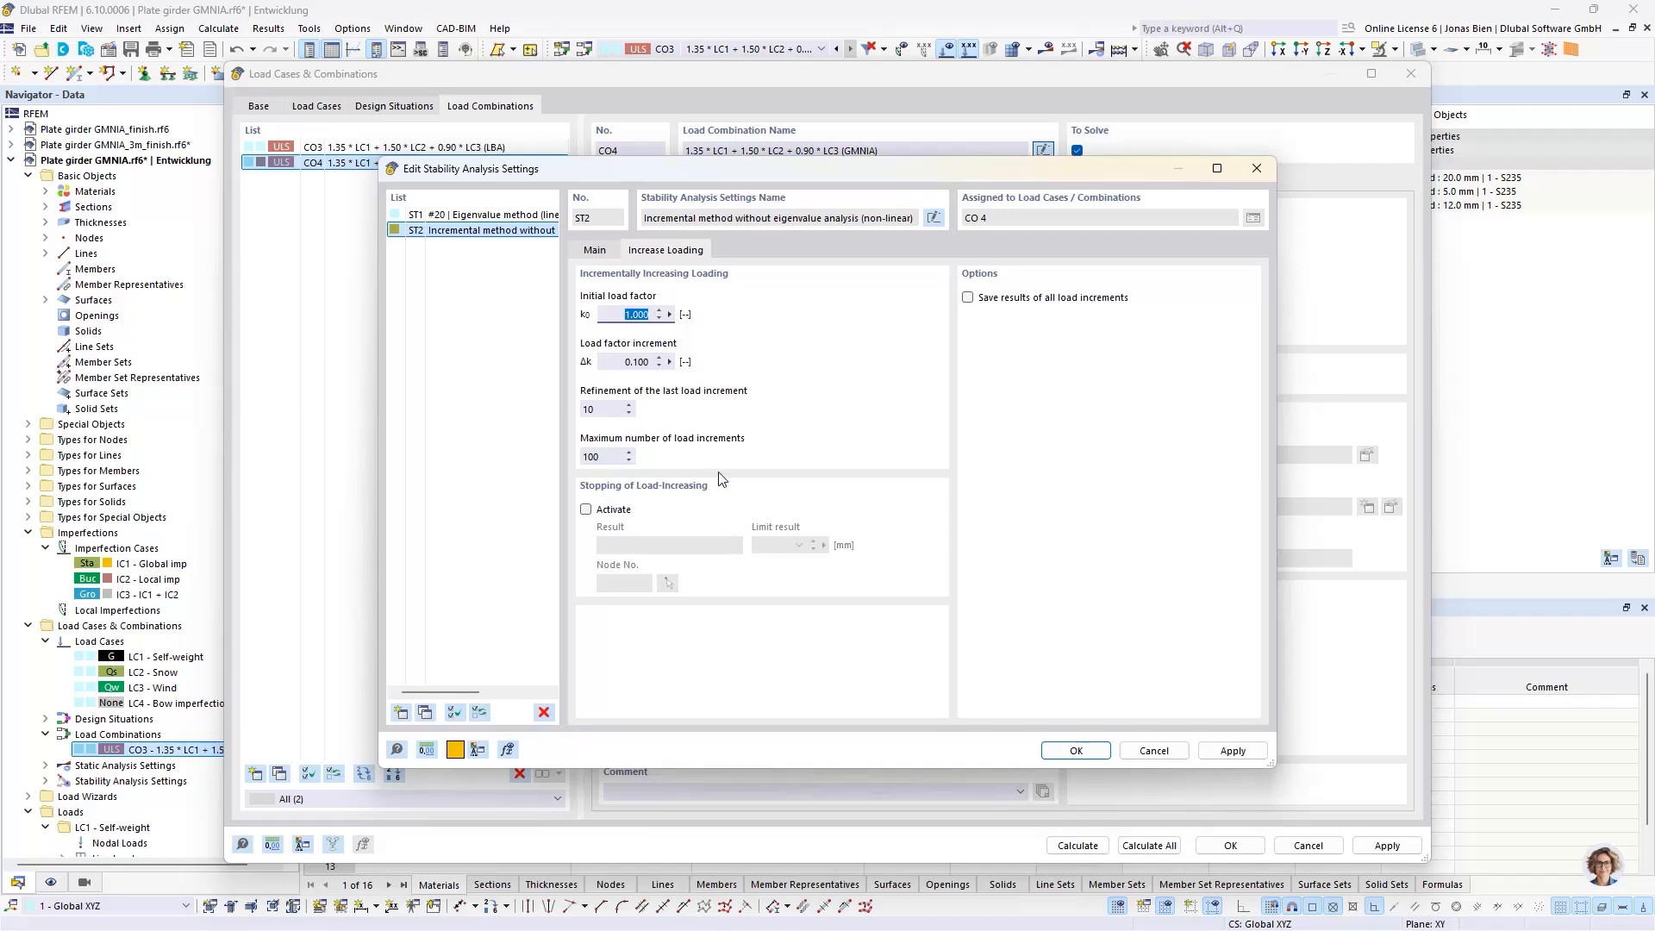
{"action": "left_click", "coordinate": [969, 299]}
{"action": "left_click", "coordinate": [1076, 751]}
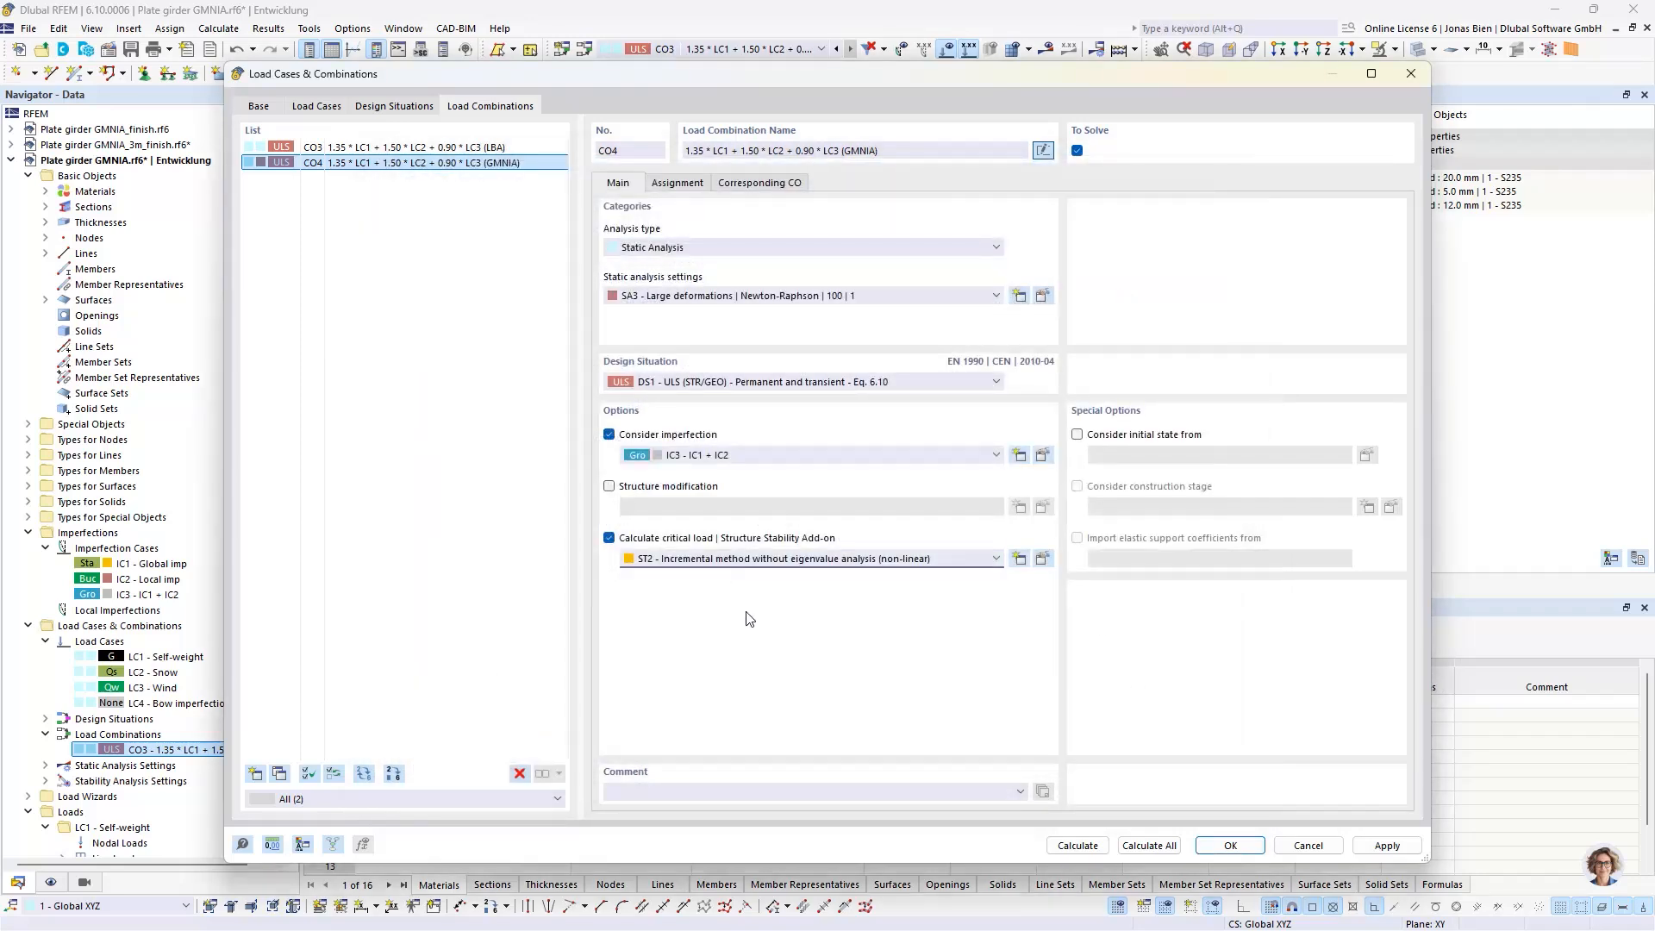
{"action": "left_click", "coordinate": [1249, 851]}
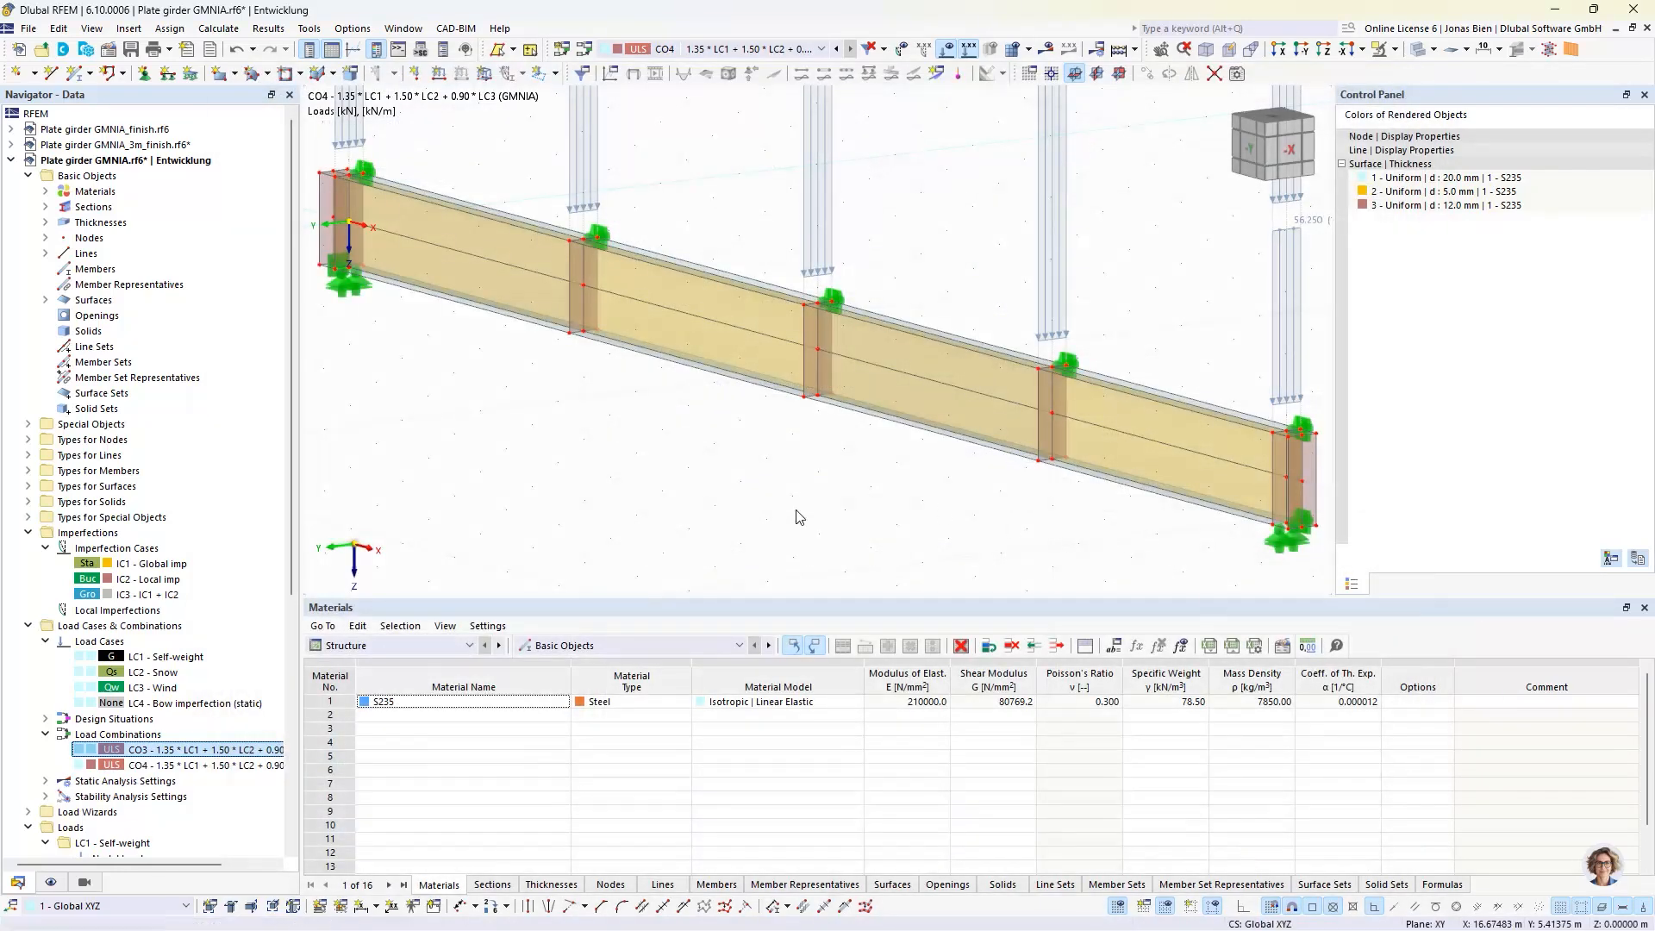
Step: Activate the Nonlinear Material Behavior add-on in the base data of the Plate girder GMNIA model
{"action": "scroll", "coordinate": [778, 508], "scroll_direction": "down", "scroll_amount": 1}
{"action": "scroll", "coordinate": [695, 491], "scroll_direction": "down", "scroll_amount": 1}
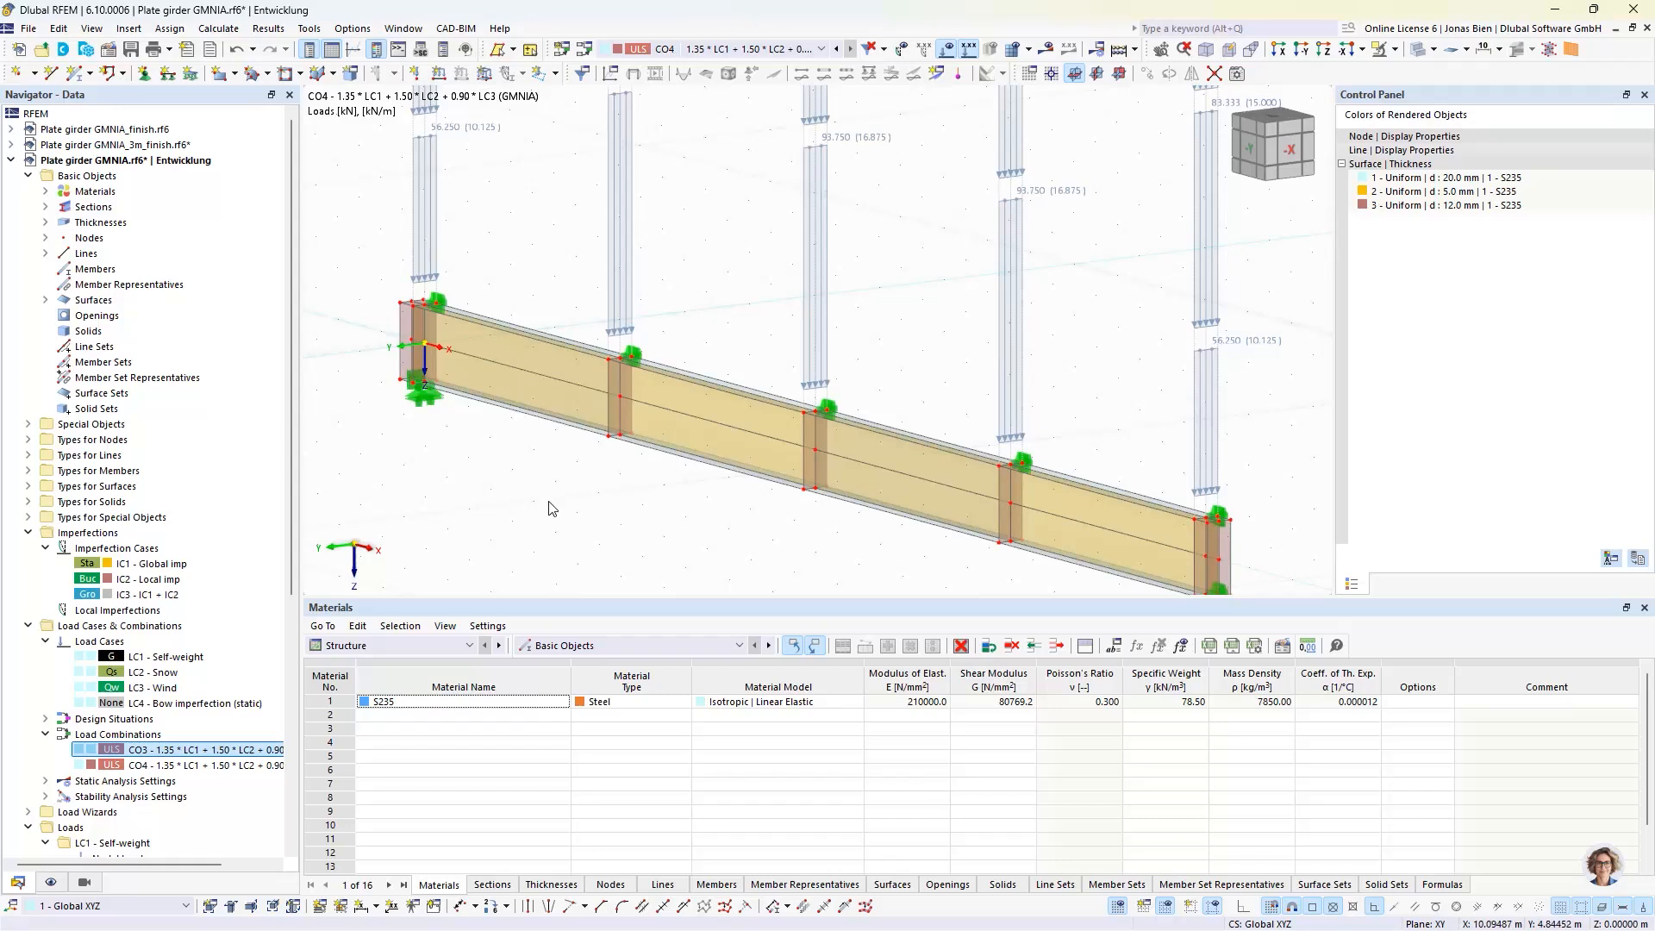
{"action": "left_click", "coordinate": [46, 207]}
{"action": "left_click", "coordinate": [46, 207]}
{"action": "left_click", "coordinate": [45, 191]}
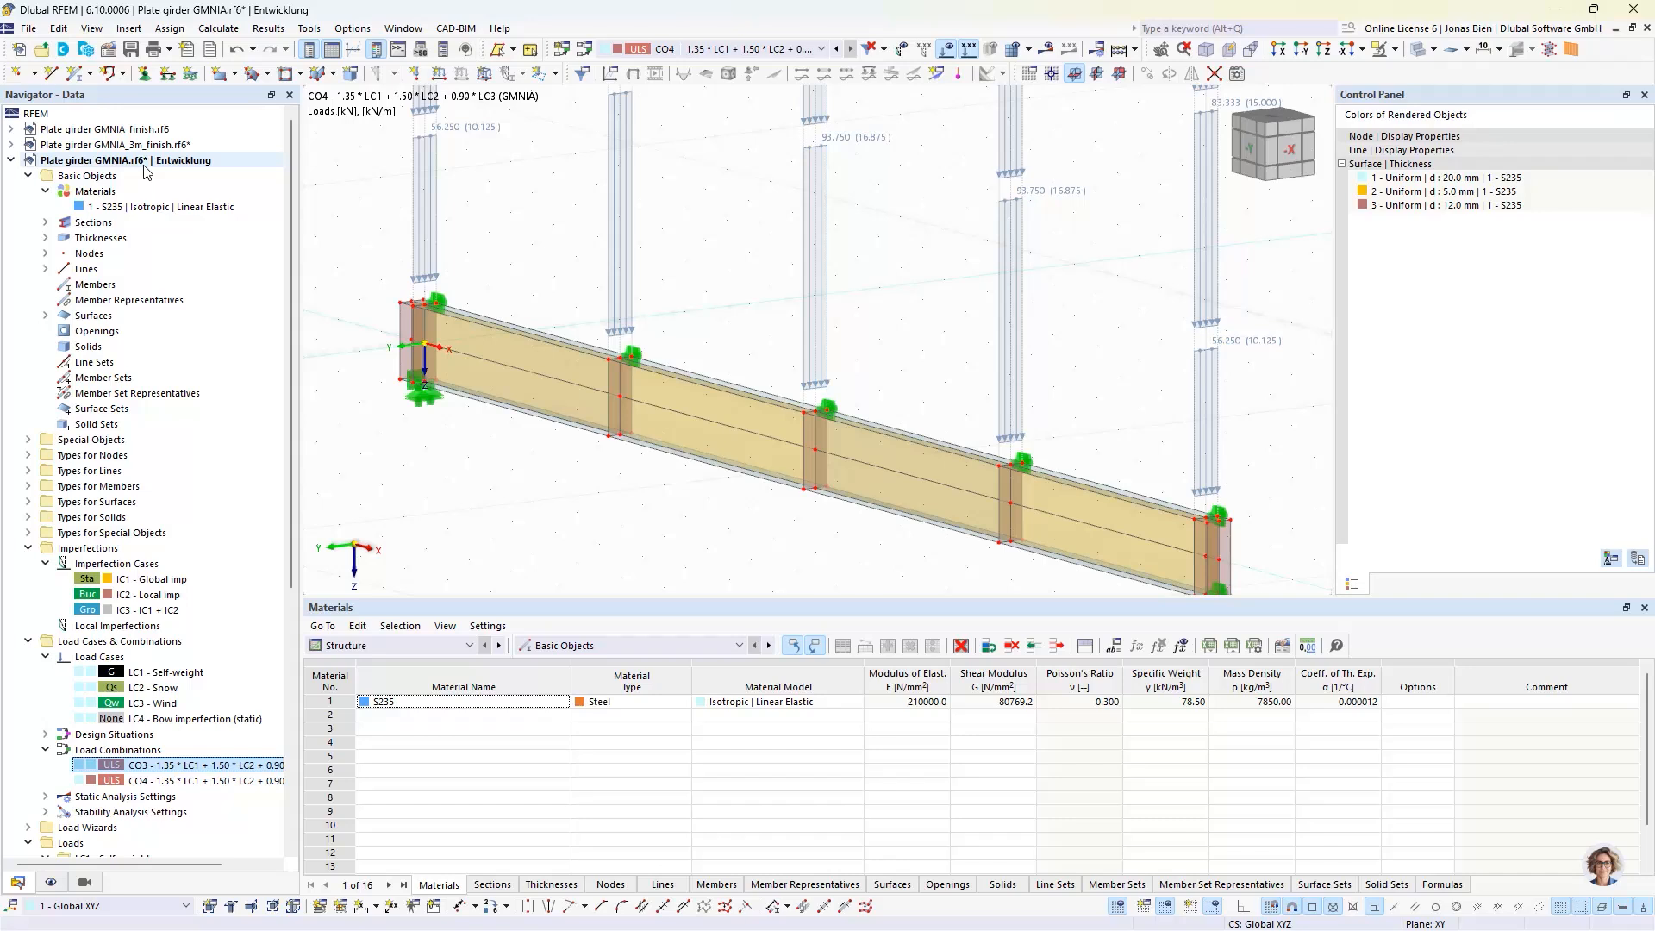
{"action": "right_click", "coordinate": [145, 170]}
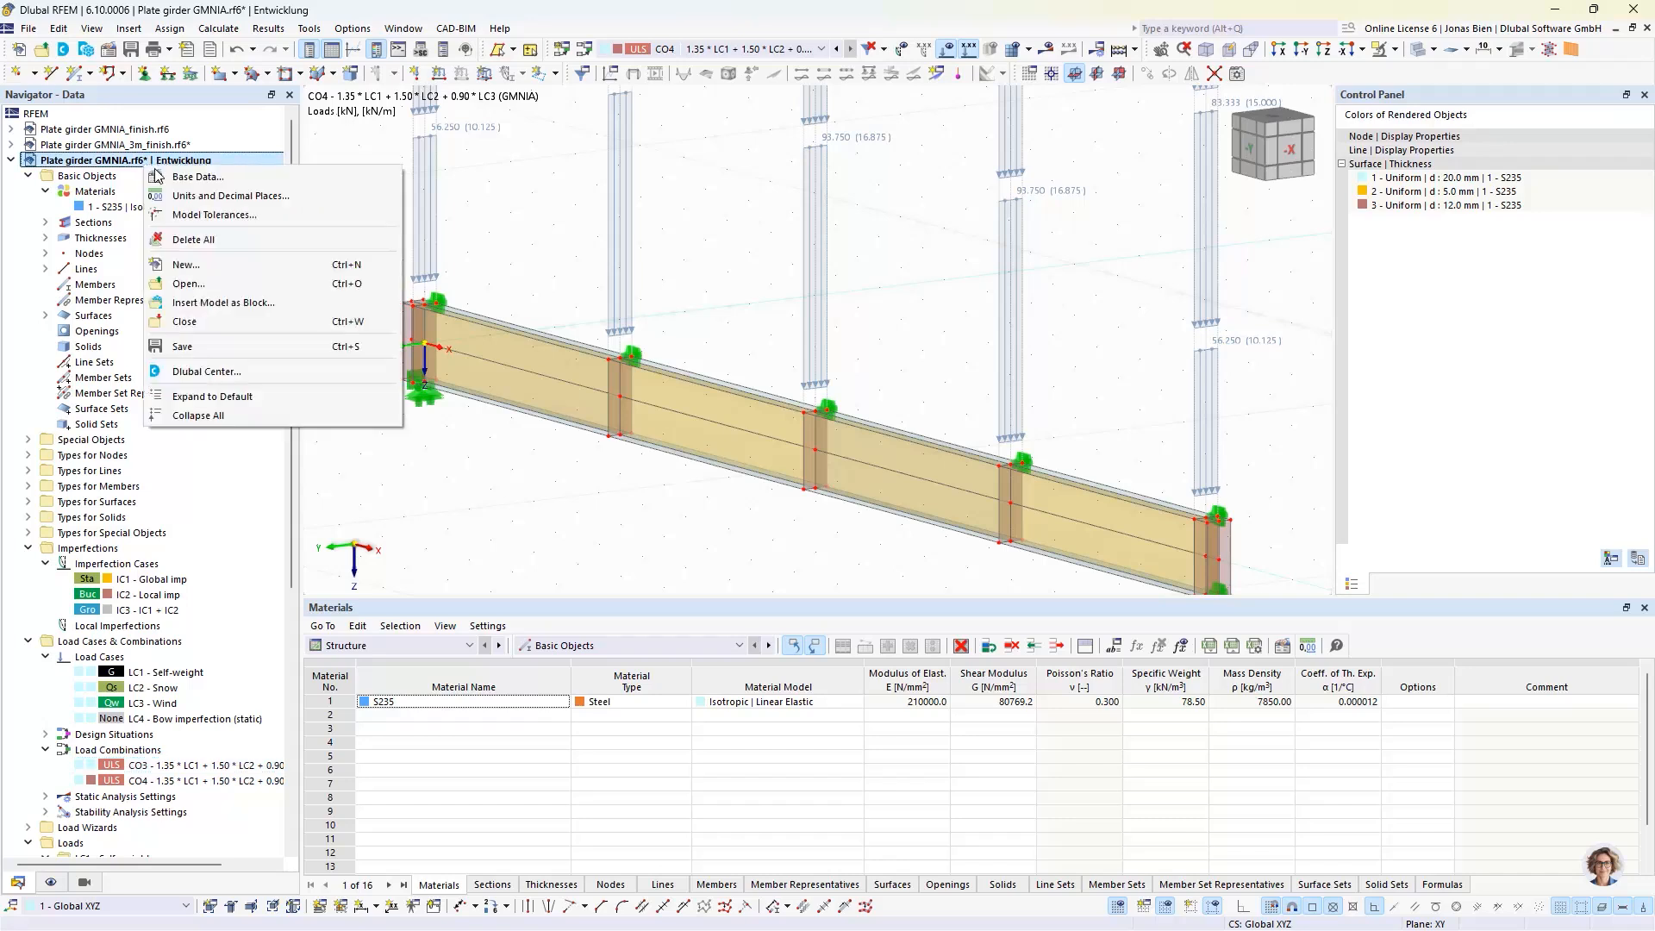
{"action": "left_click", "coordinate": [177, 178]}
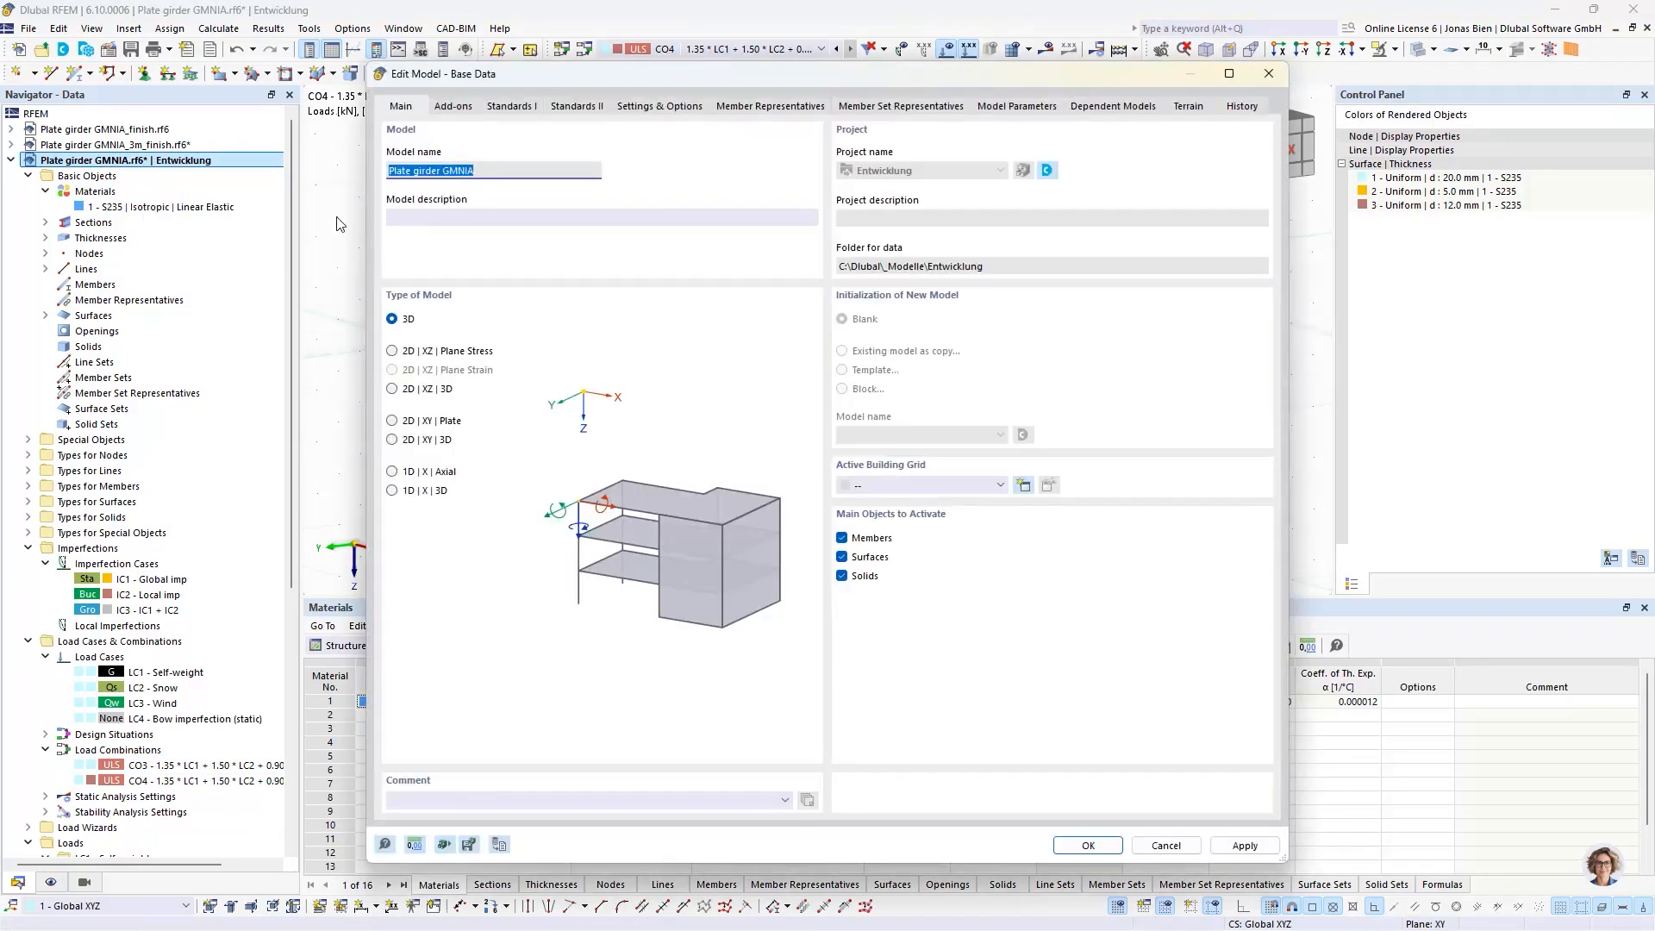
{"action": "left_click", "coordinate": [447, 110]}
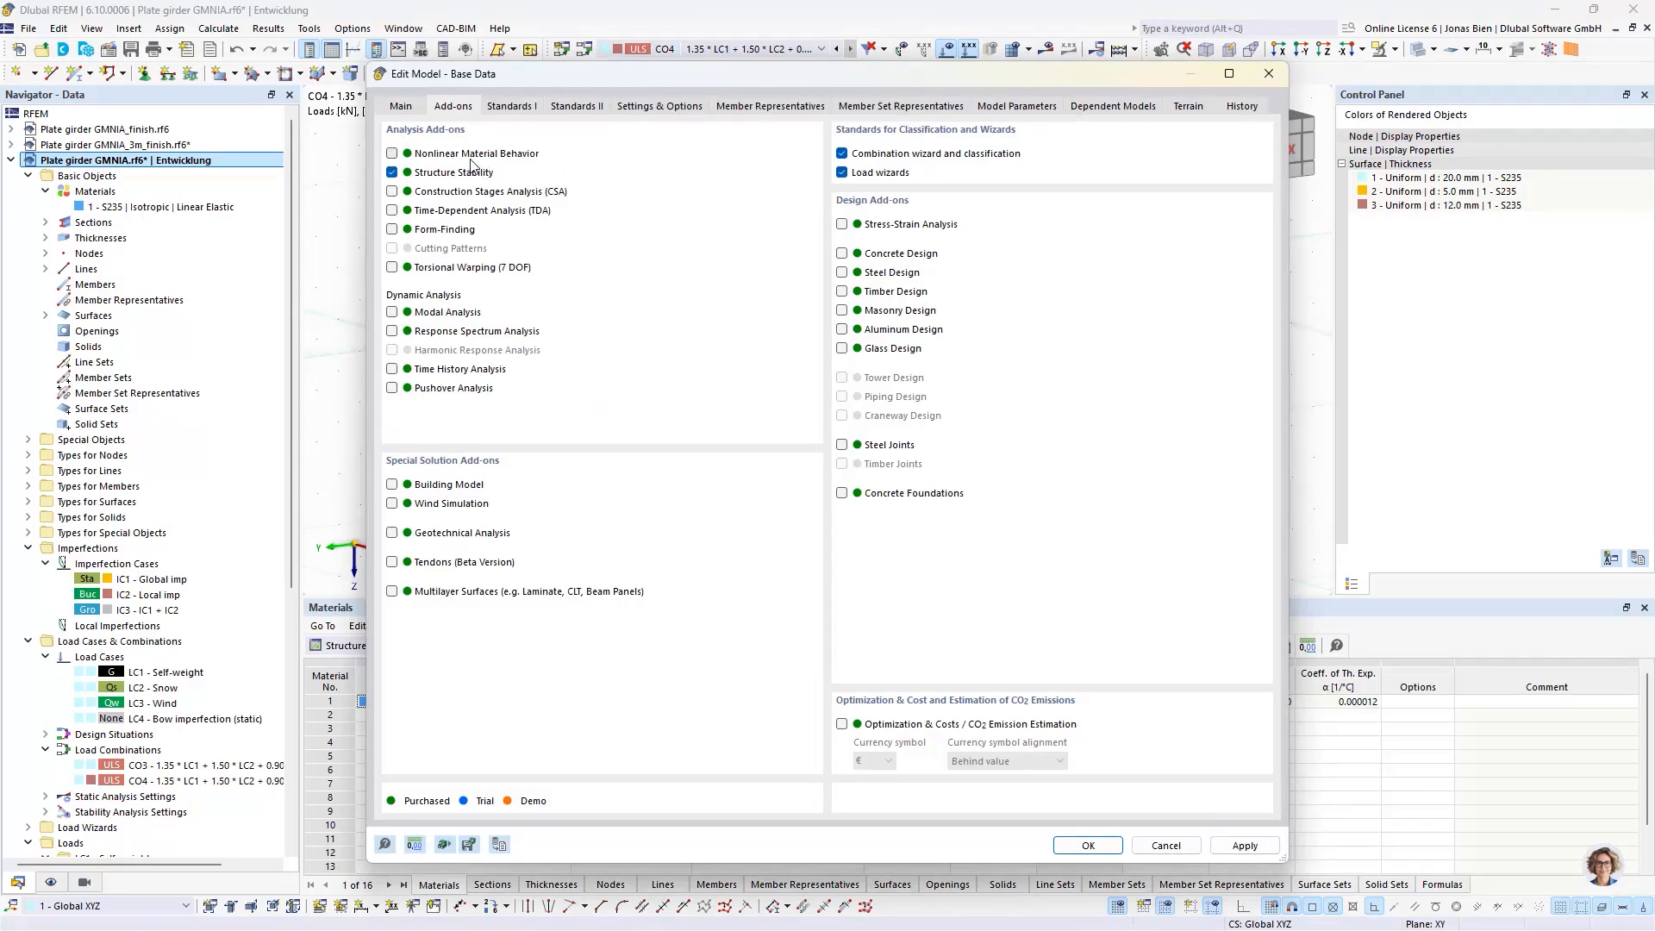
{"action": "left_click", "coordinate": [393, 154]}
{"action": "left_click", "coordinate": [1086, 845]}
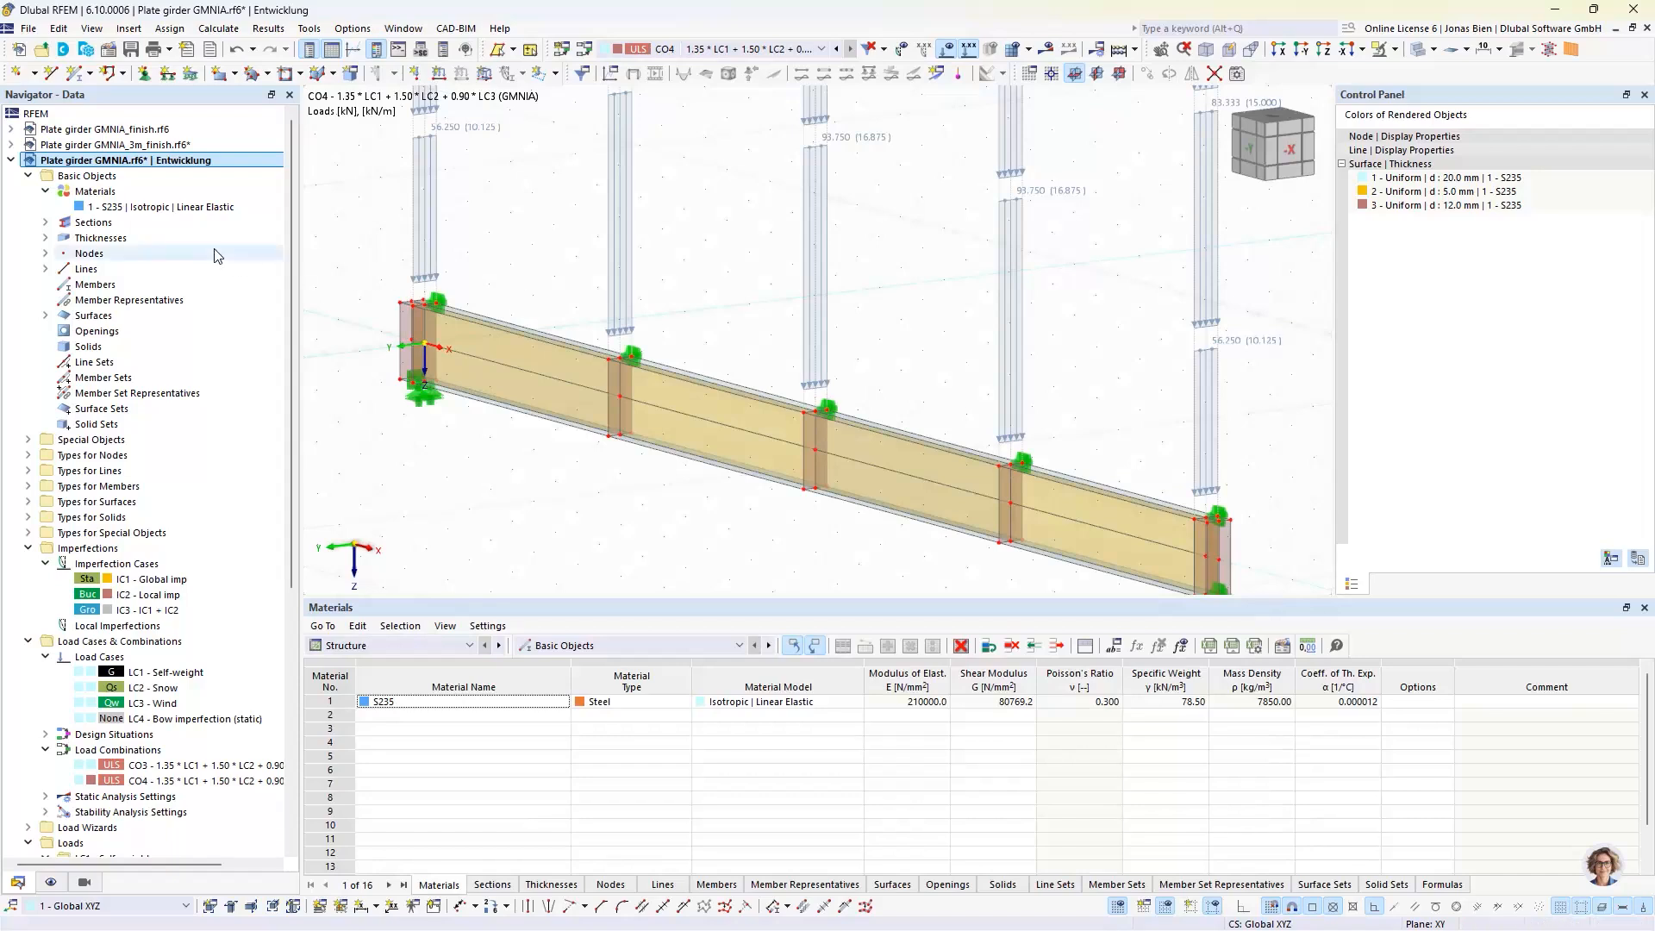
Step: Change the material model of S235 to Isotropic | Plastic (Surfaces/Solids)
{"action": "left_click", "coordinate": [101, 210]}
{"action": "double_click", "coordinate": [101, 207]}
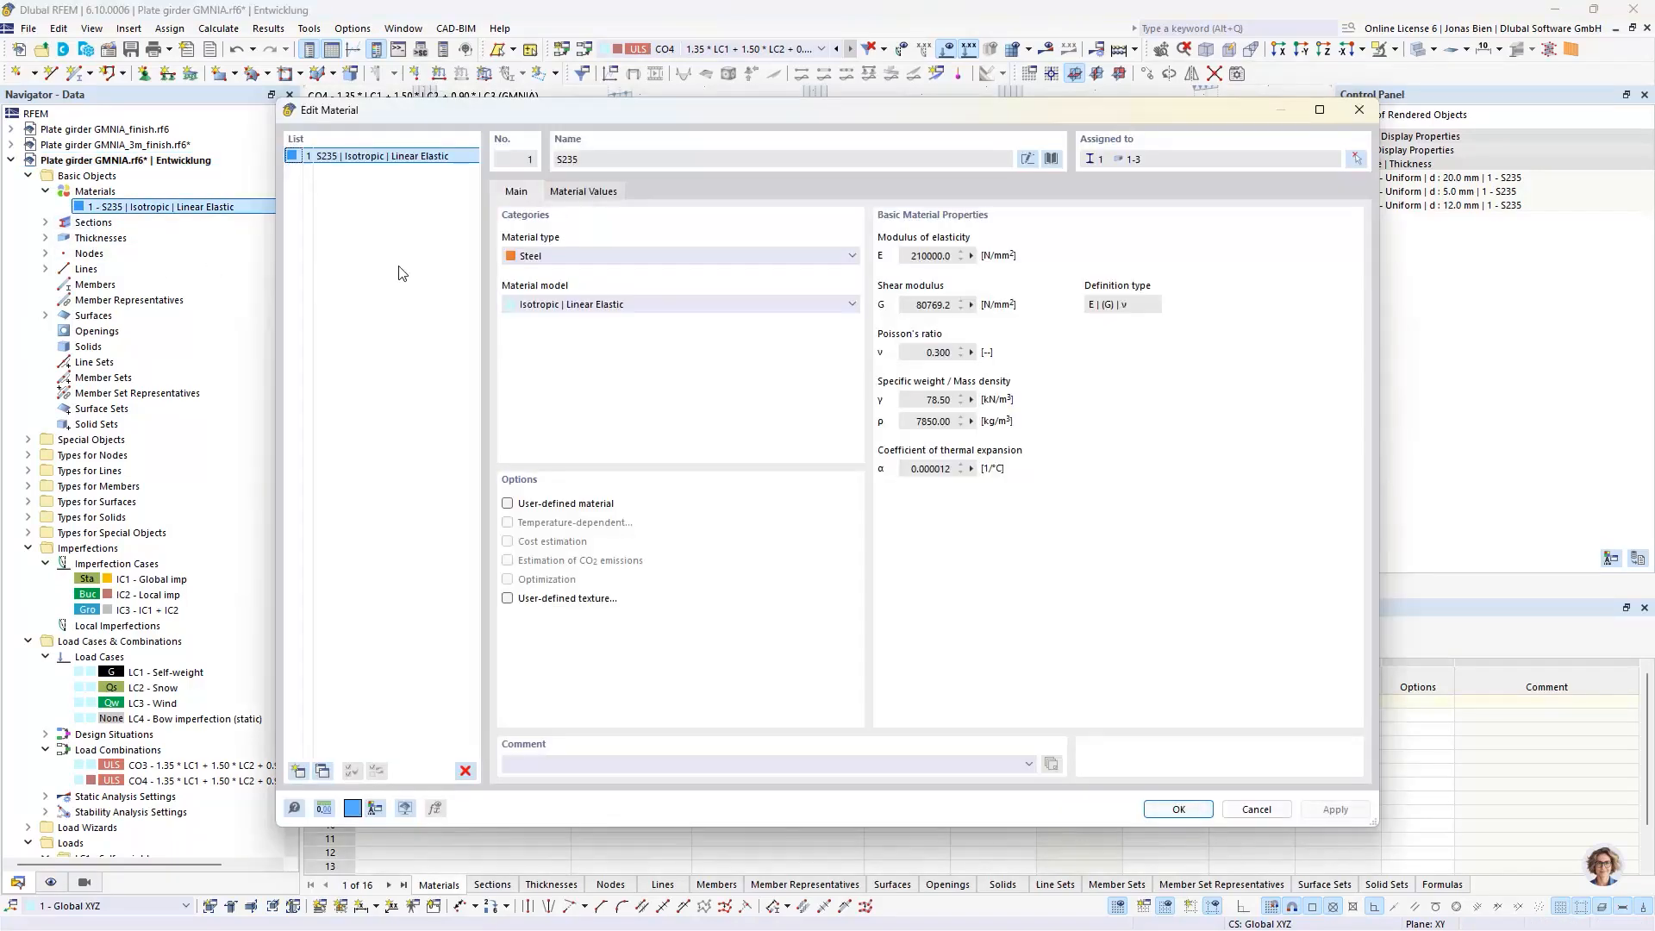
{"action": "left_click", "coordinate": [578, 304]}
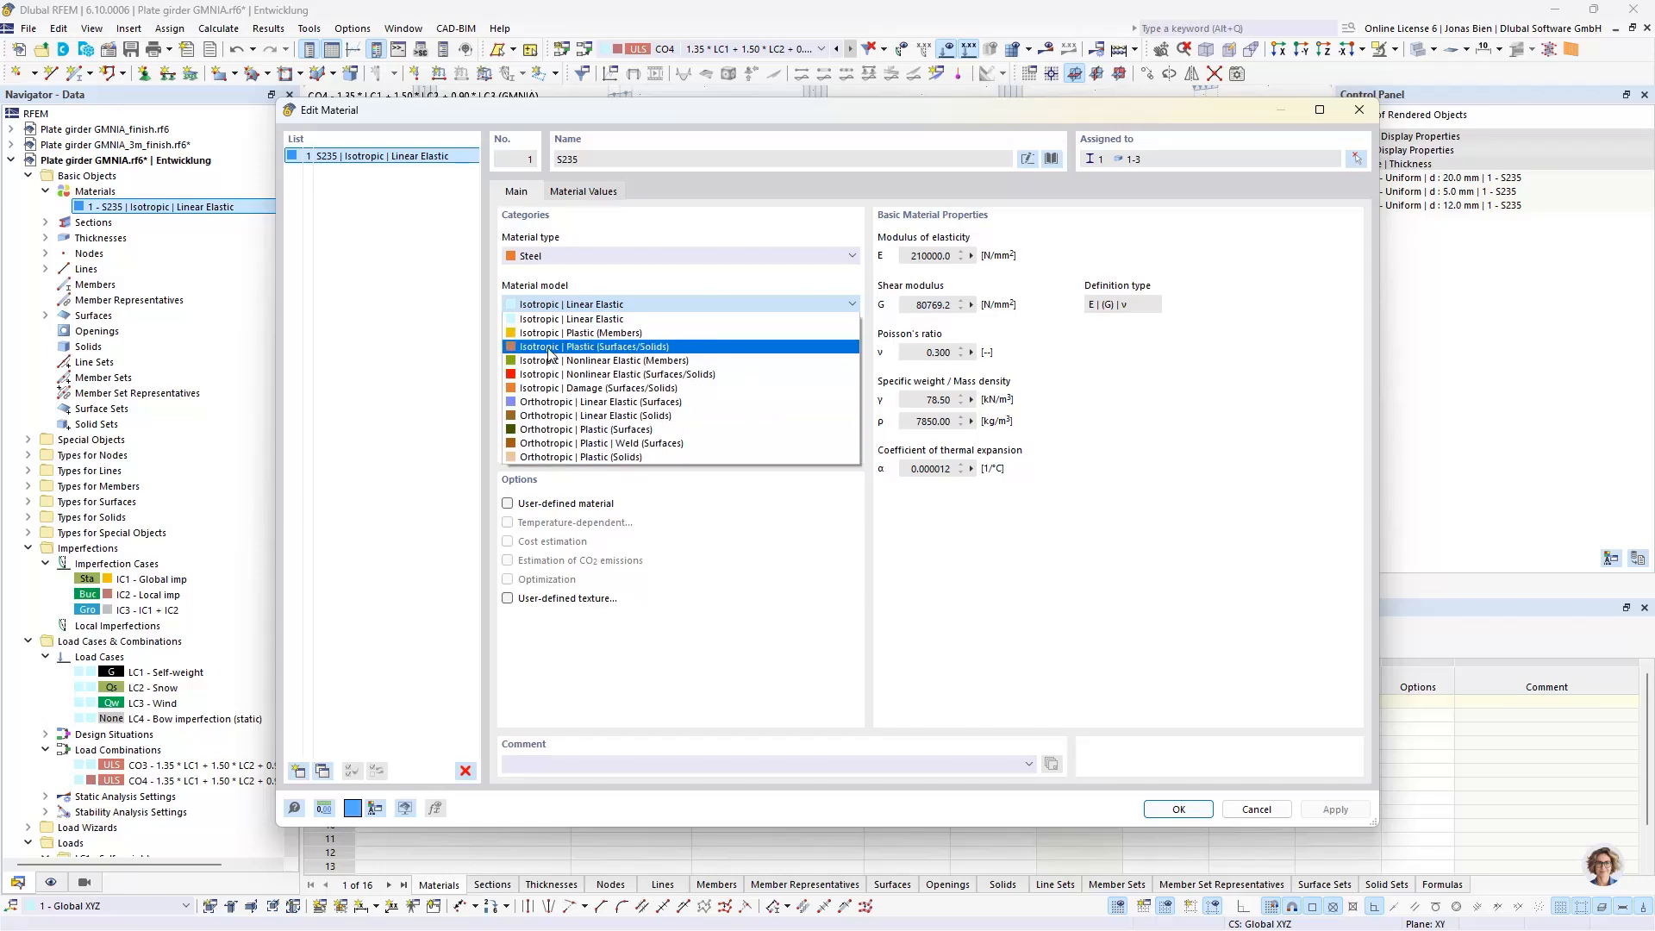
{"action": "left_click", "coordinate": [603, 349]}
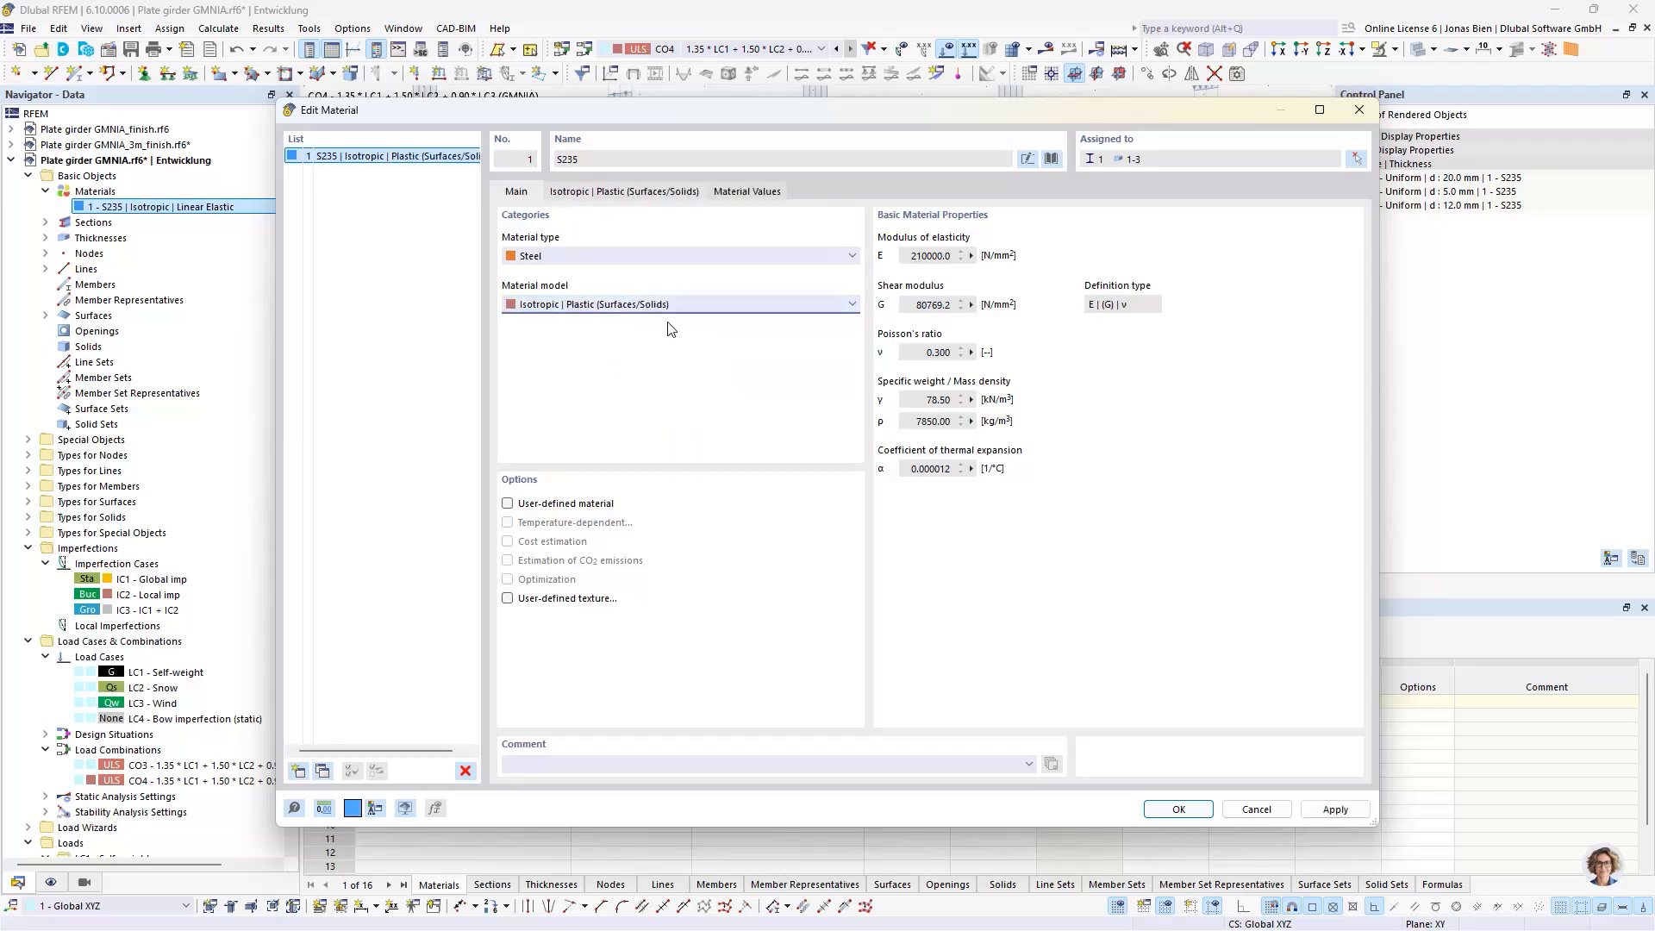
Step: Give S235 a bilinear stress-strain diagram with a plastic modulus and a yield strength of 235 N/mm², and accept the material
{"action": "left_click", "coordinate": [609, 193]}
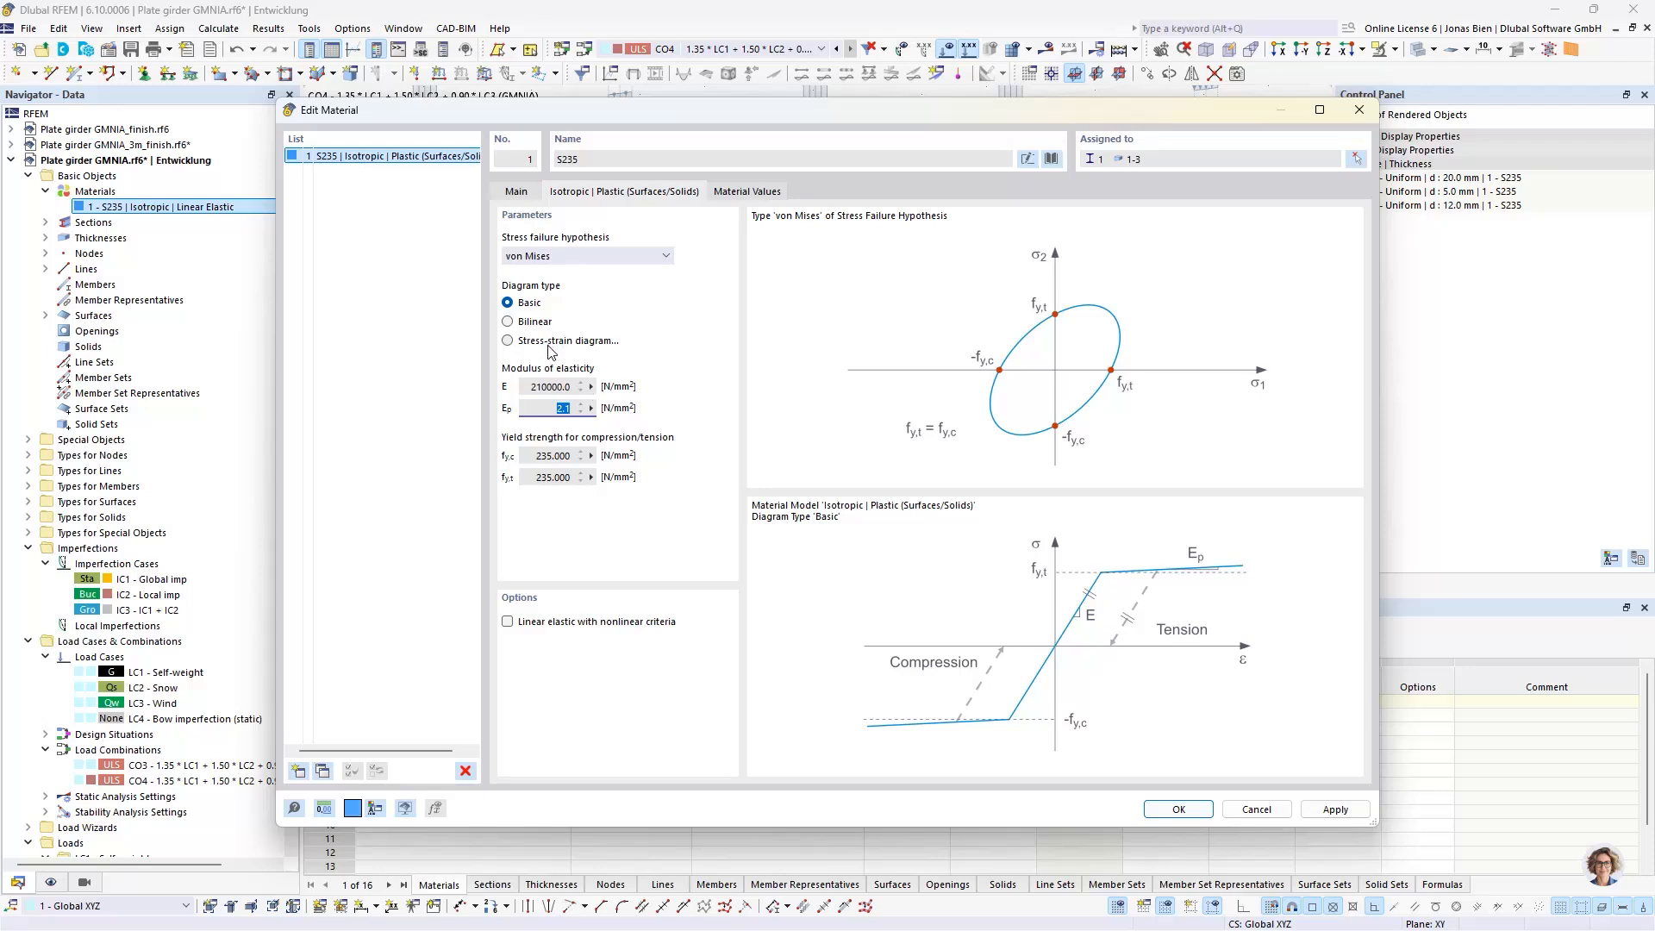
{"action": "left_click", "coordinate": [520, 342]}
{"action": "left_click", "coordinate": [517, 324]}
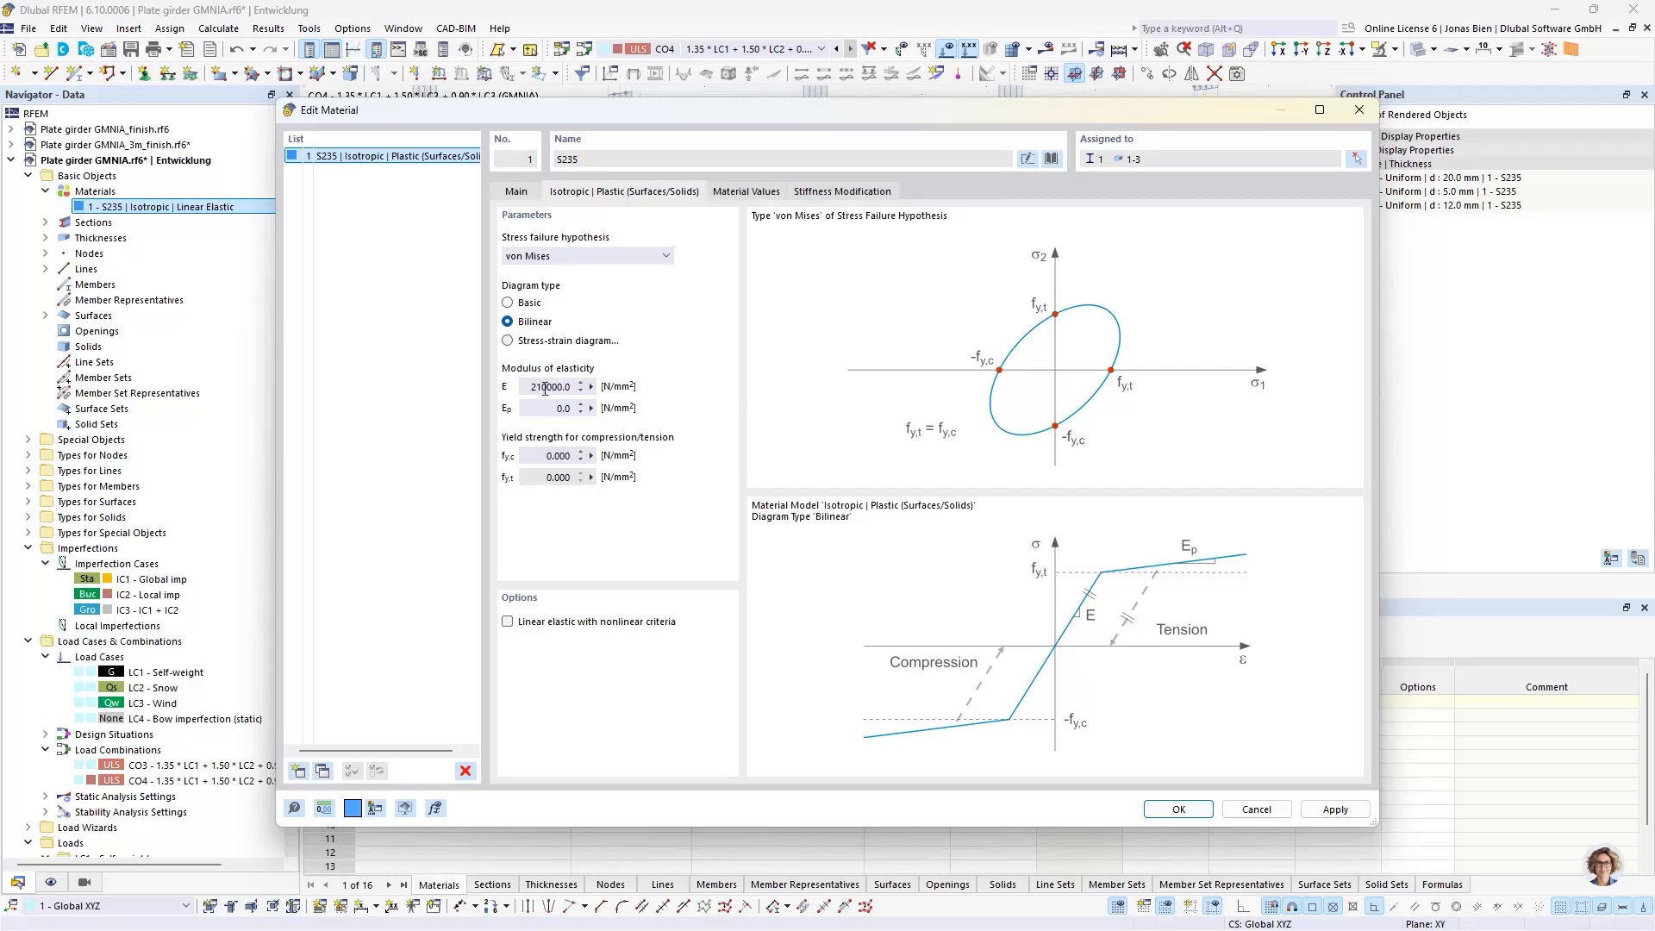
{"action": "left_click_drag", "start_coordinate": [532, 393], "coordinate": [551, 393]}
{"action": "key", "text": "ctrl+c"}
{"action": "left_click", "coordinate": [566, 408]}
{"action": "key", "text": "ctrl+v"}
{"action": "left_click", "coordinate": [544, 456]}
{"action": "type", "text": "235"}
{"action": "left_click", "coordinate": [550, 402]}
{"action": "left_click", "coordinate": [521, 193]}
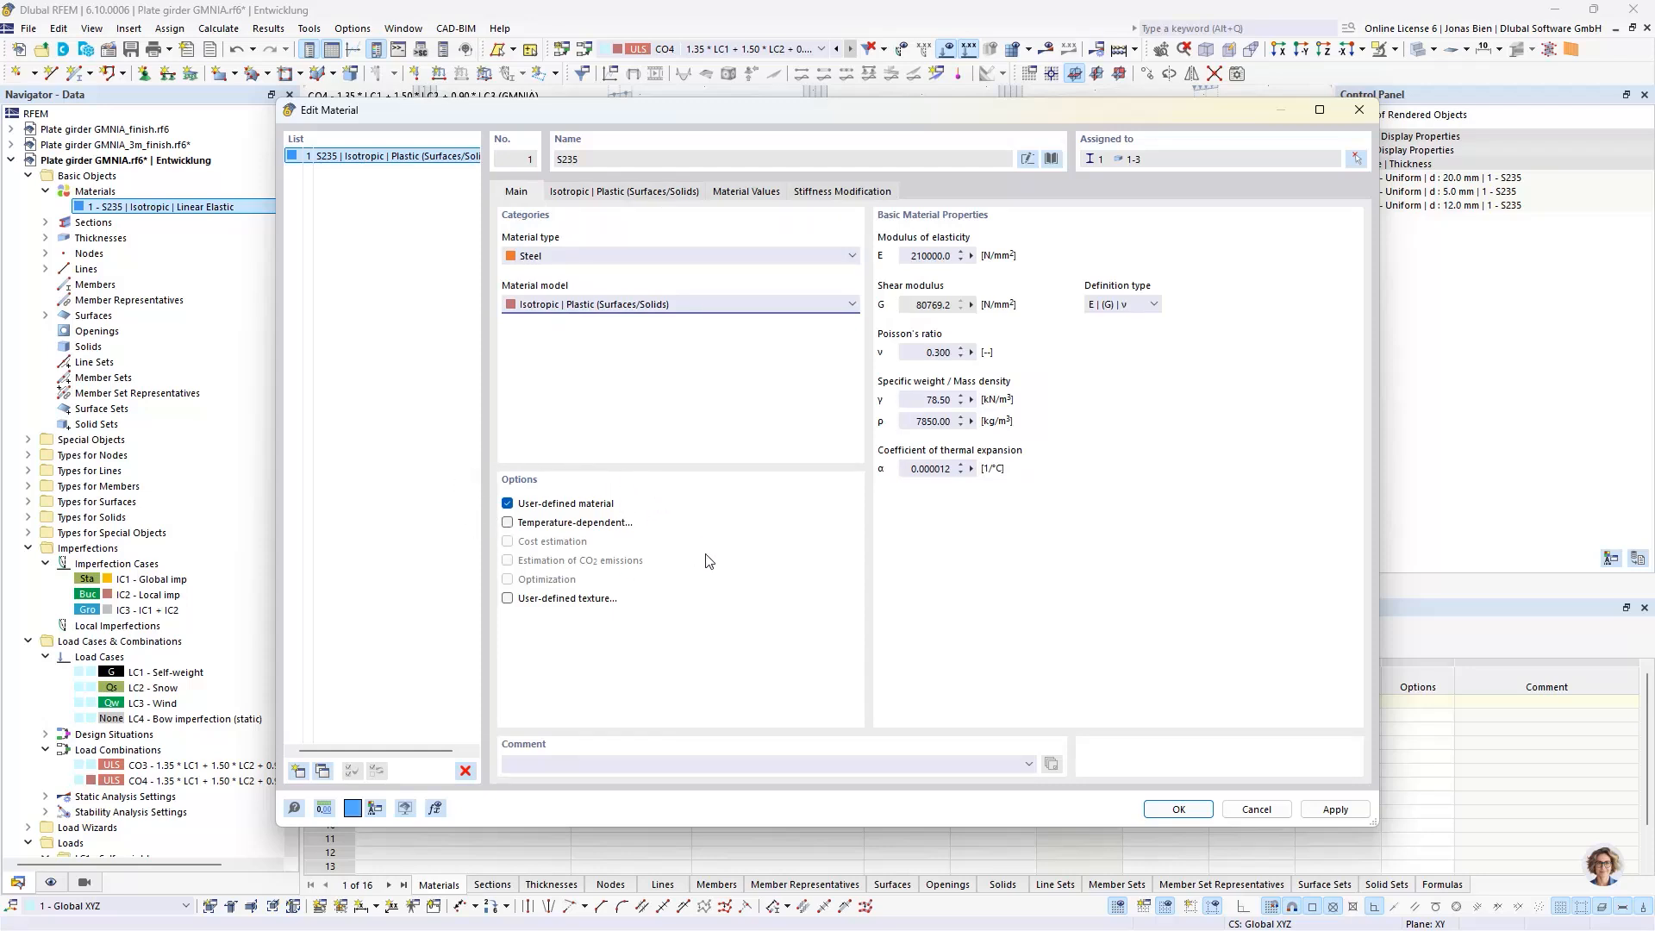
{"action": "left_click", "coordinate": [1174, 811]}
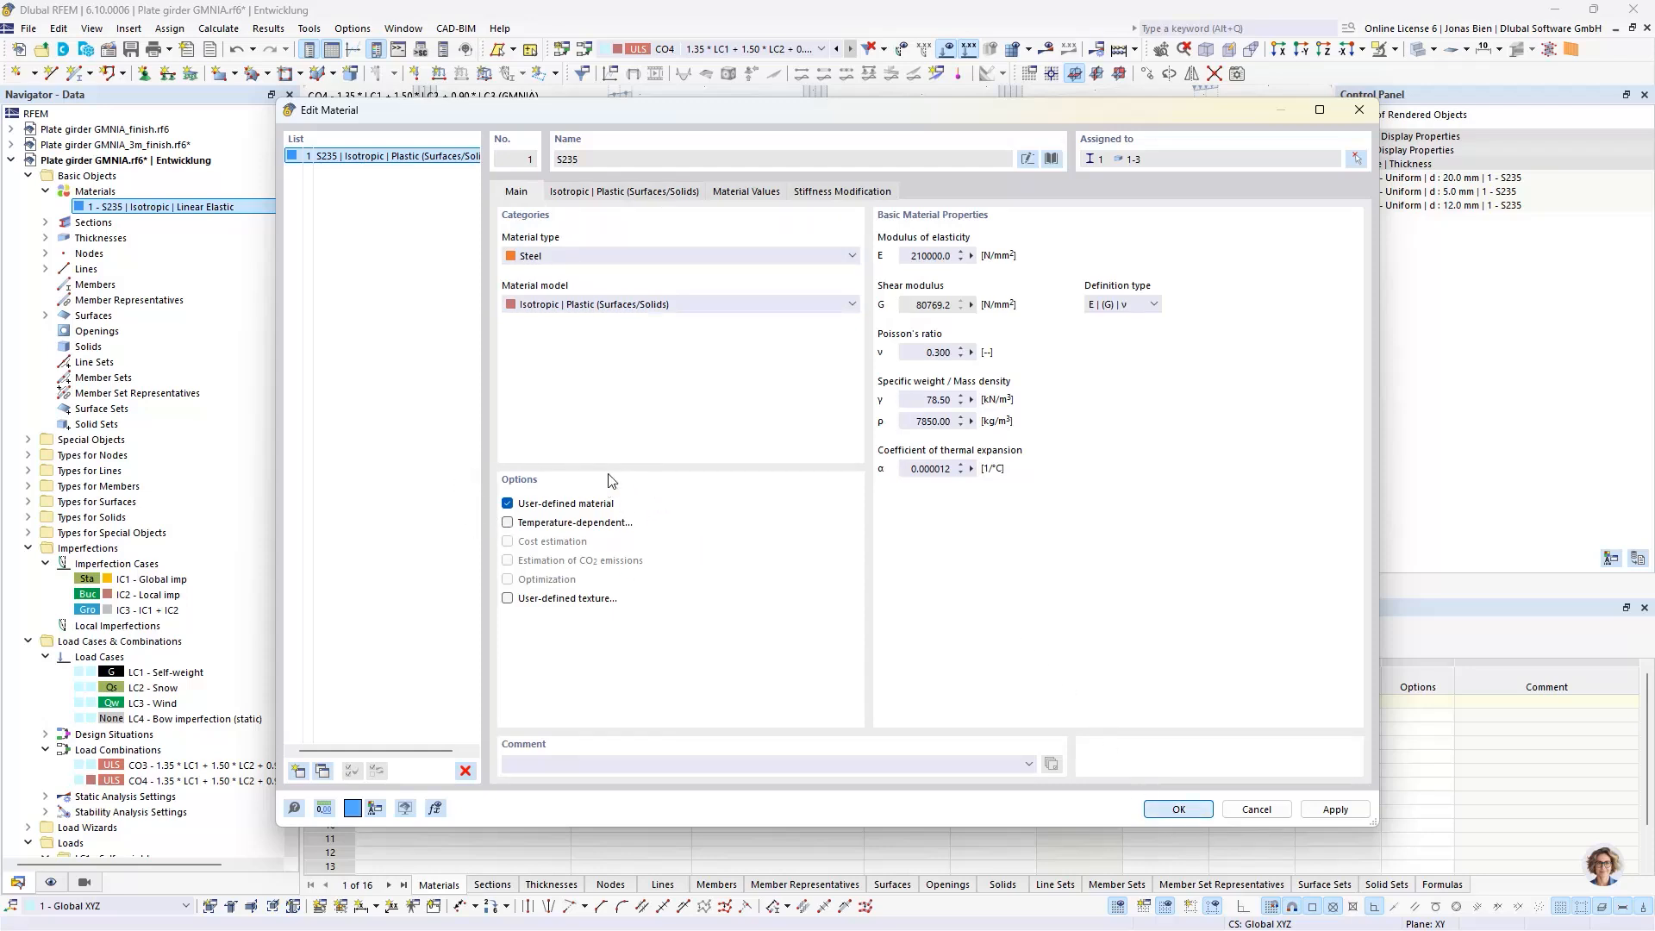
Step: Switch to the Plate girder GMNIA_finish model and display its imperfection case IC1 - Local buckling shape imperfection
{"action": "scroll", "coordinate": [674, 427], "scroll_direction": "down", "scroll_amount": 2}
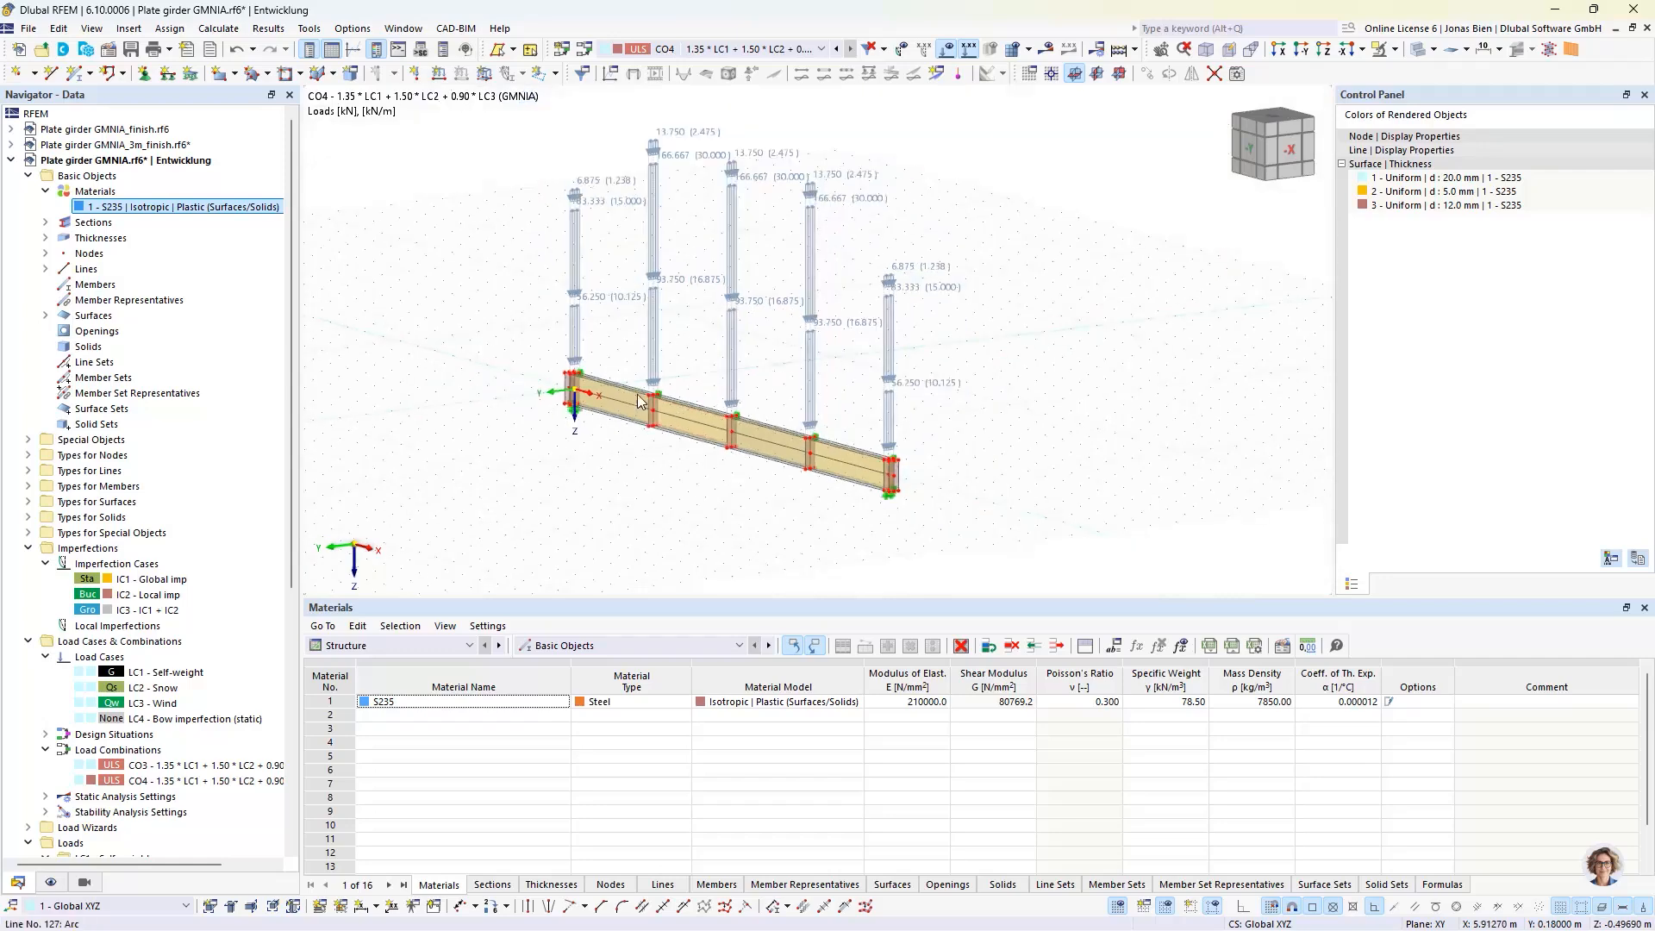
{"action": "middle_click_drag", "start_coordinate": [637, 404], "coordinate": [758, 405], "text": "ctrl"}
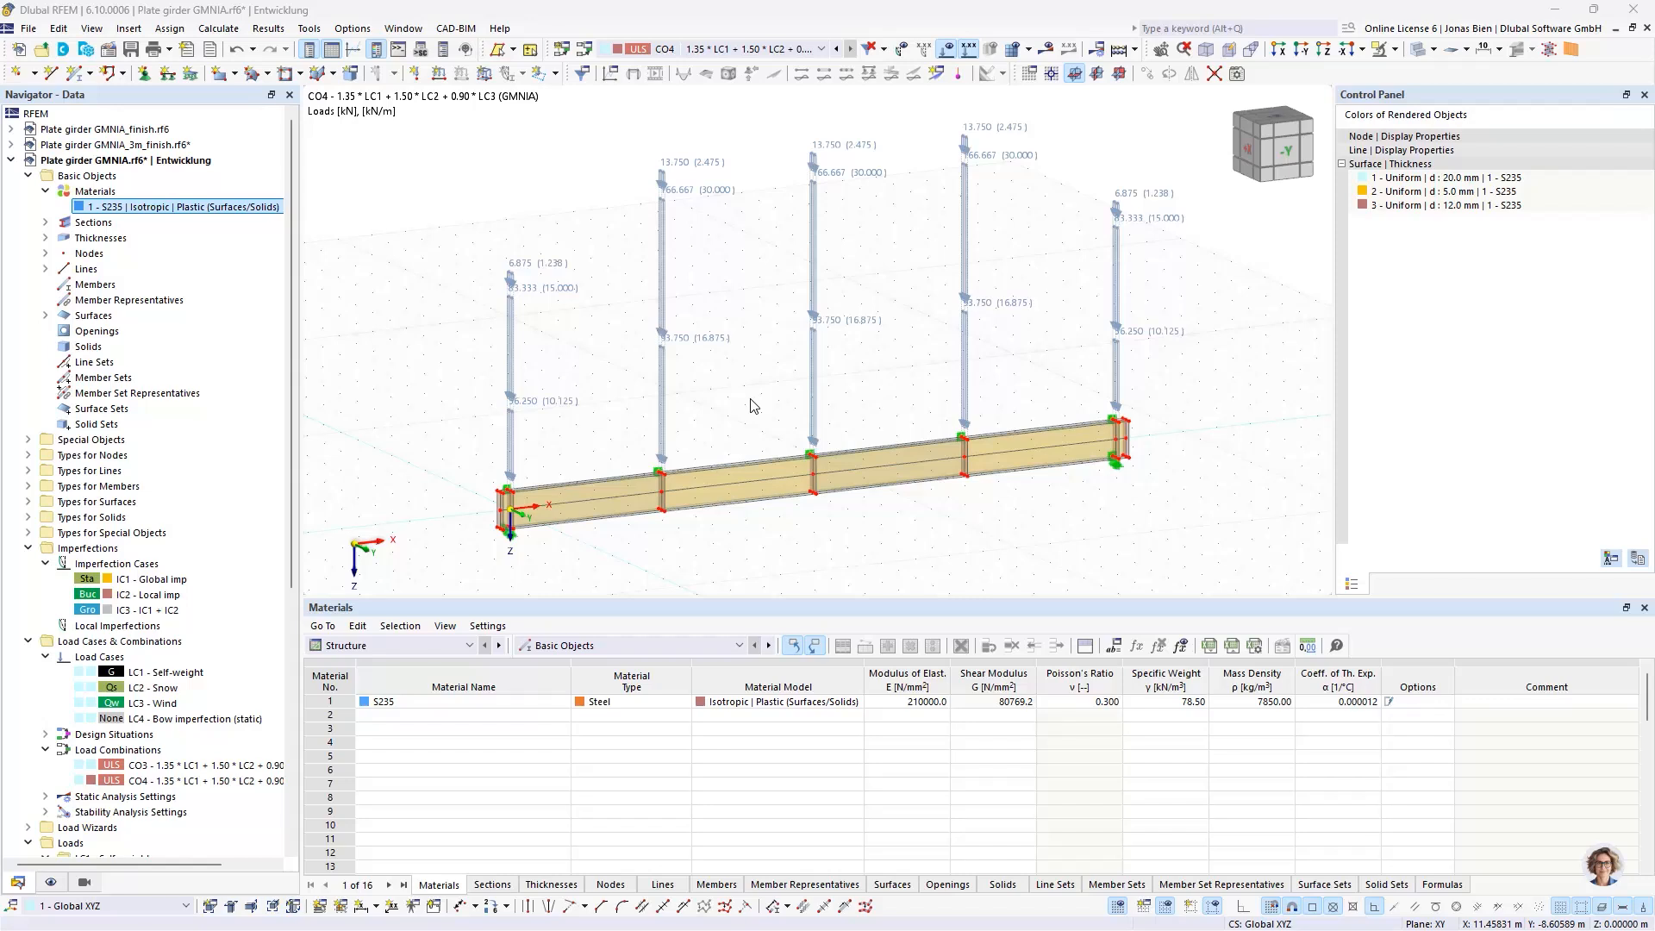
{"action": "left_click", "coordinate": [129, 130]}
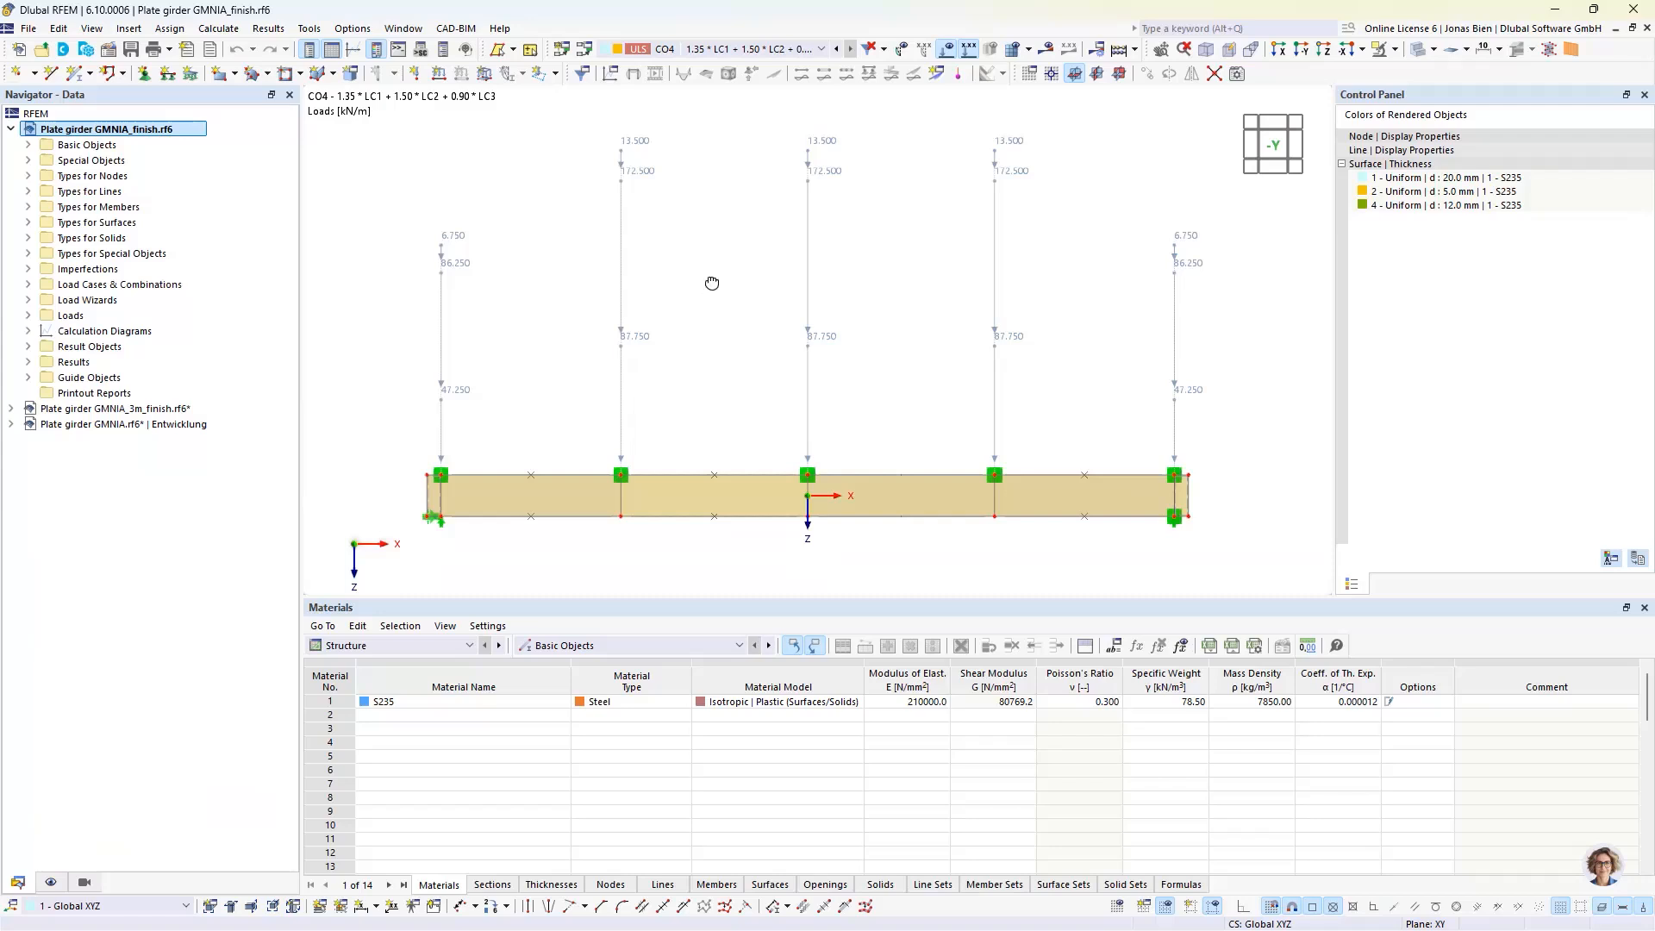
{"action": "middle_click_drag", "start_coordinate": [711, 282], "coordinate": [794, 336], "text": "ctrl"}
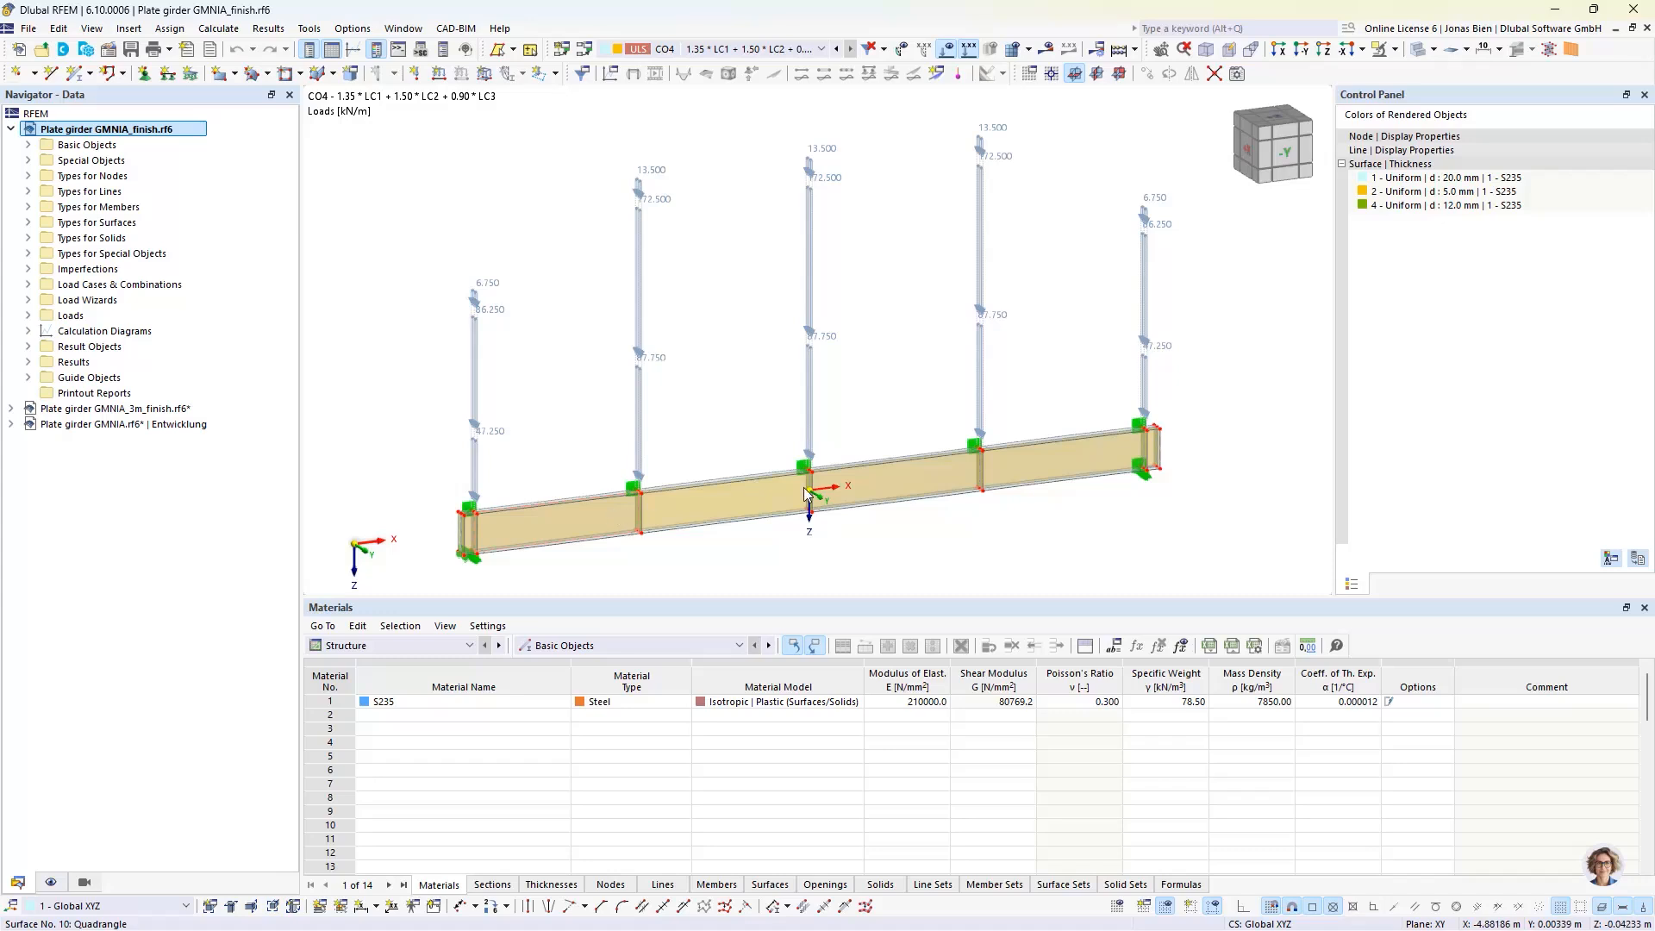
{"action": "left_click", "coordinate": [29, 269]}
{"action": "left_click", "coordinate": [46, 284]}
{"action": "left_click", "coordinate": [168, 302]}
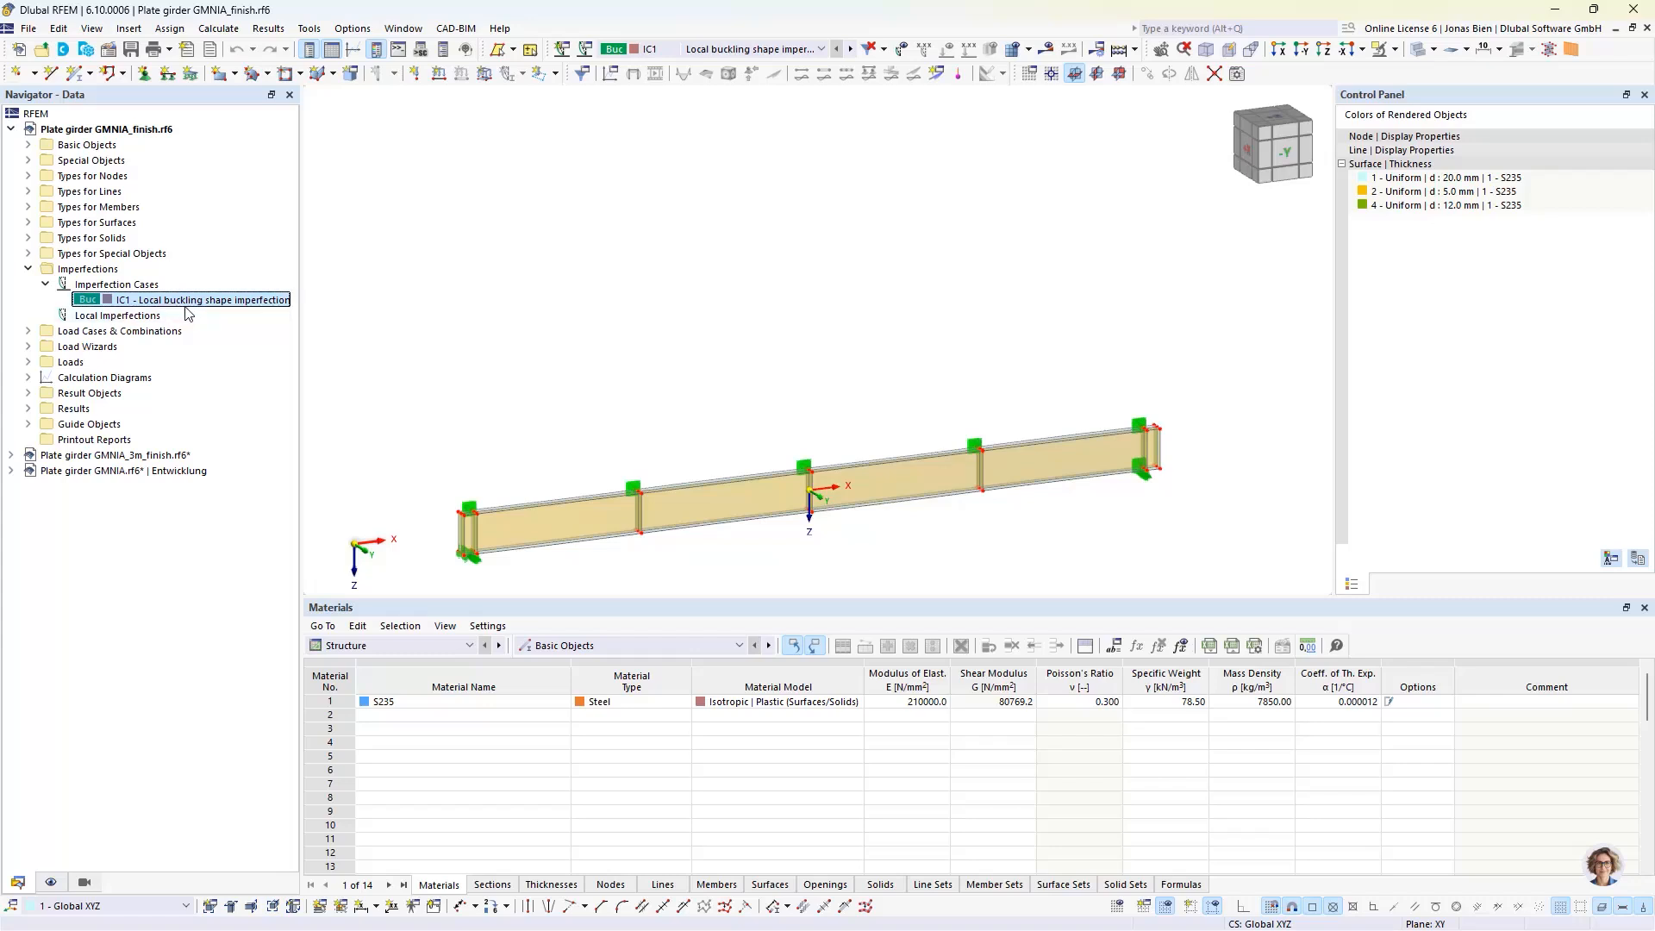
Step: Review the global parameters defining the imperfection amplitudes and plate dimensions, leaving them unmodified
{"action": "left_click", "coordinate": [28, 269]}
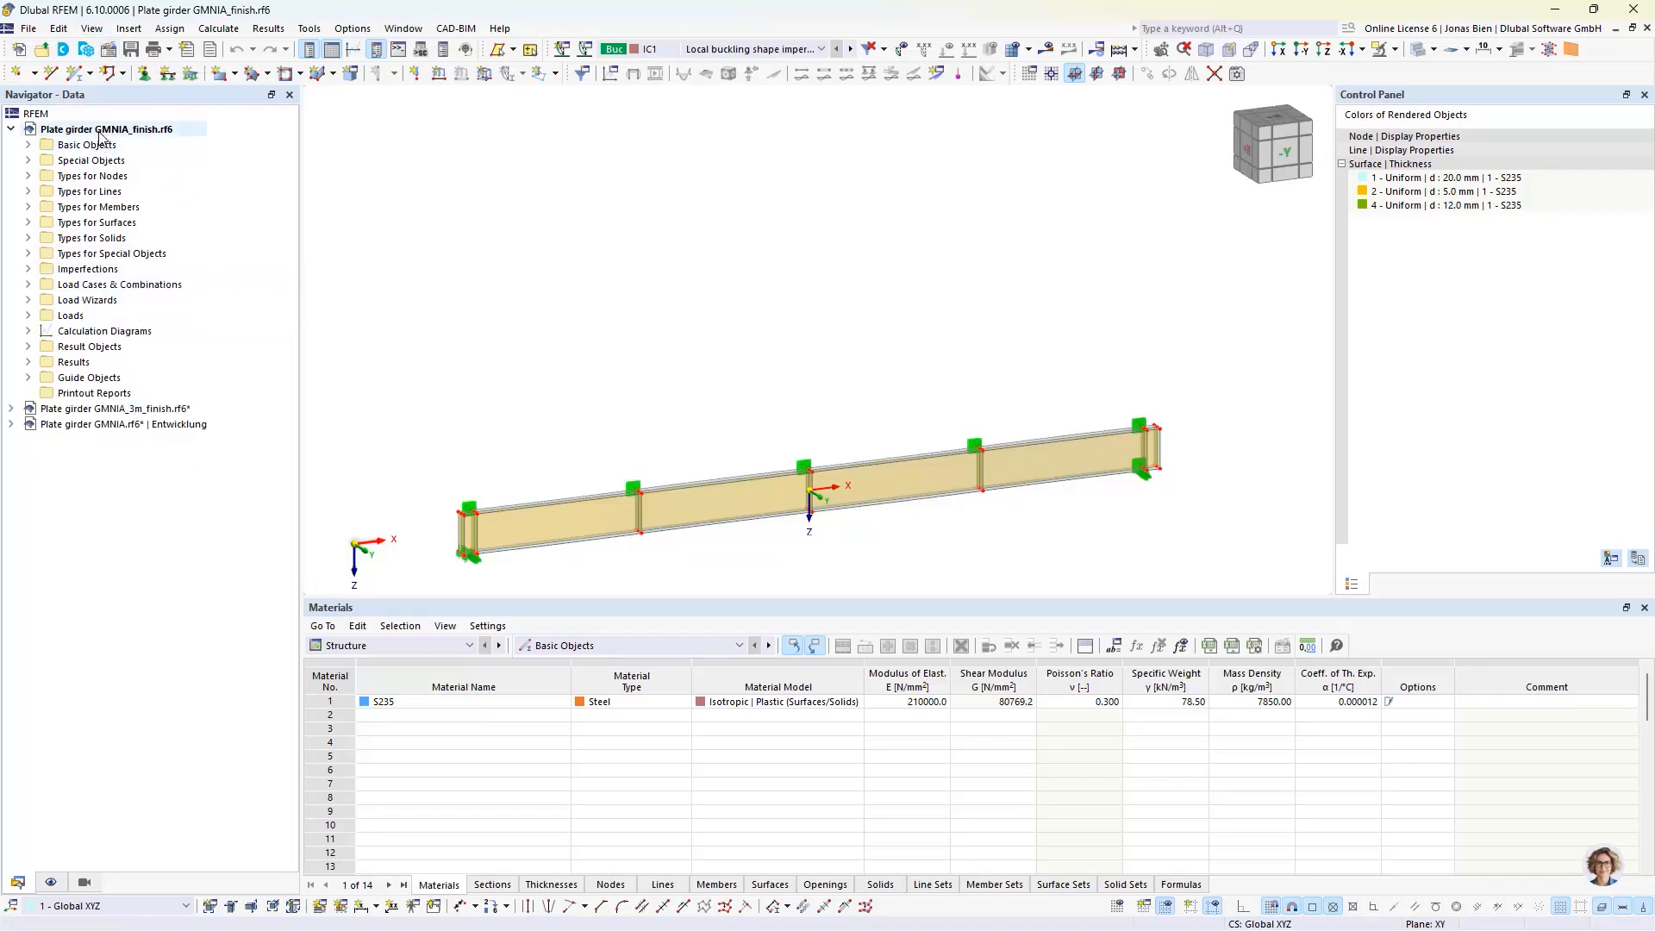
{"action": "left_click", "coordinate": [58, 27]}
{"action": "left_click", "coordinate": [112, 640]}
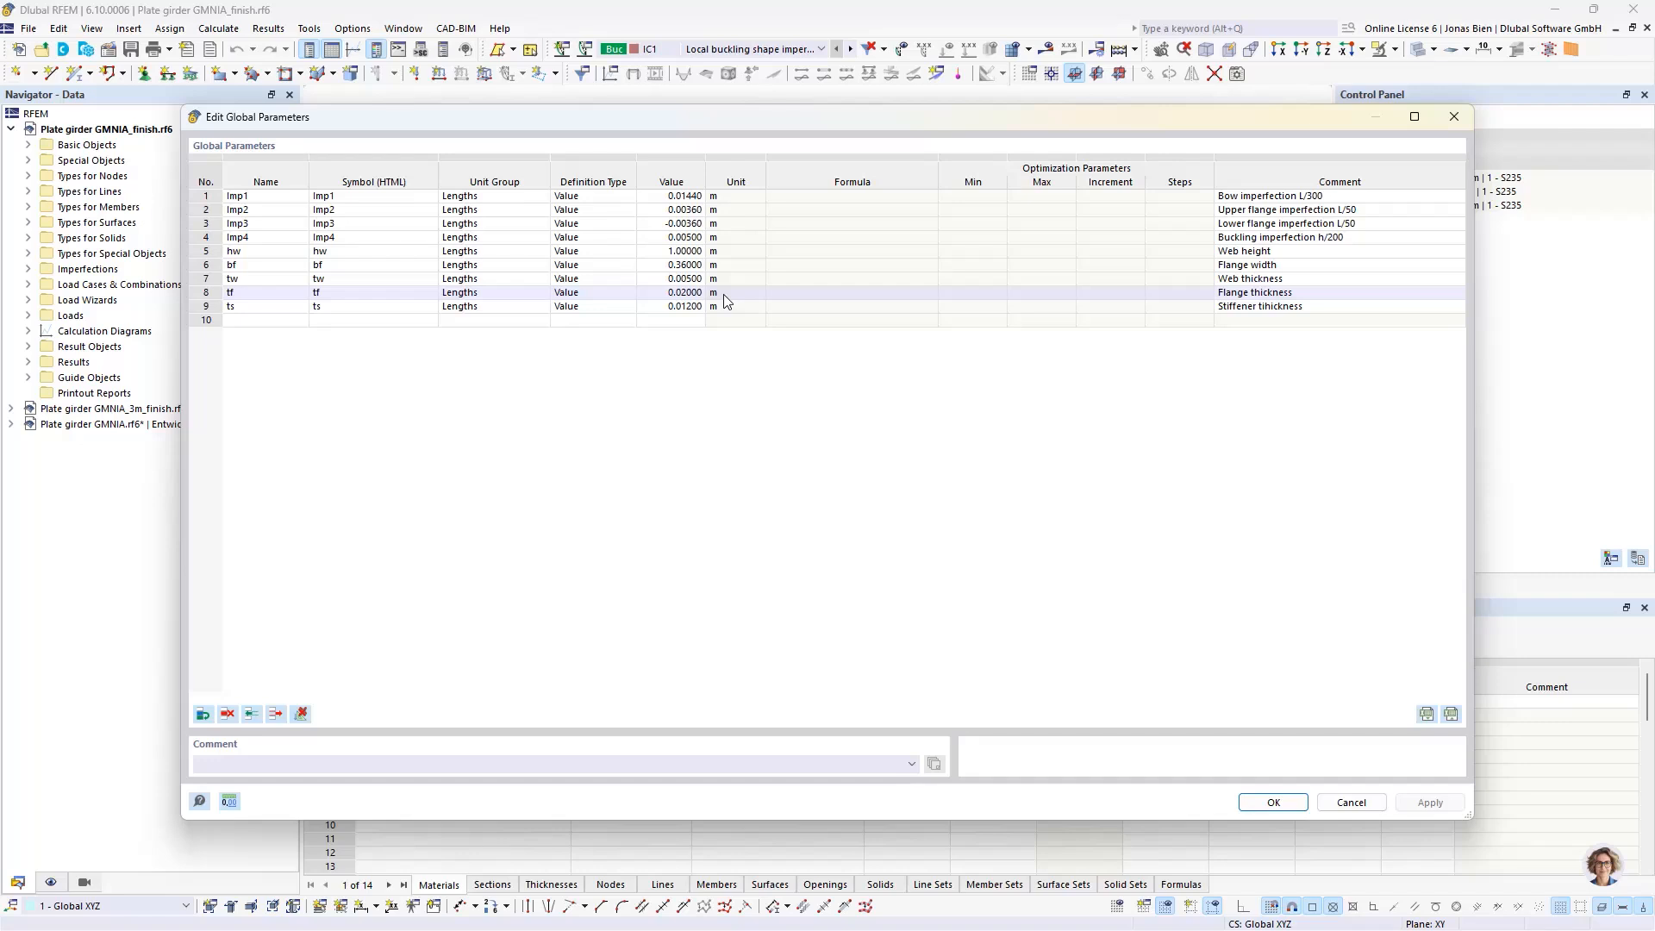
{"action": "left_click", "coordinate": [1351, 802]}
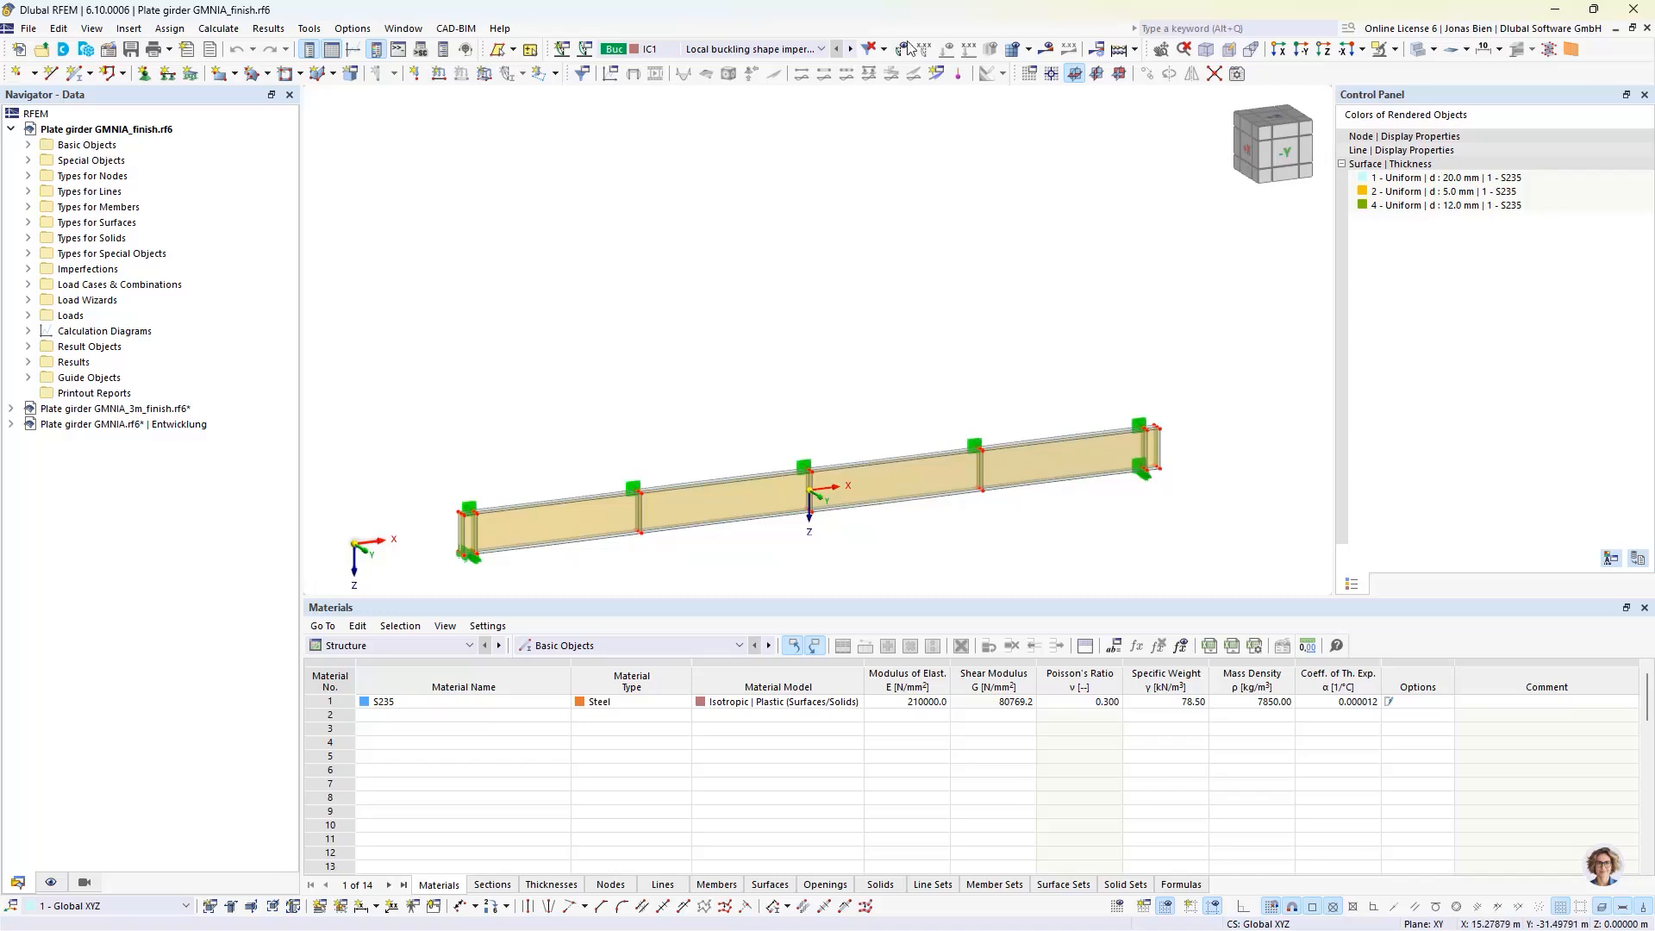
Step: Display the calculated deformations of load combination CO4 and view the girder from the -Y direction
{"action": "left_click", "coordinate": [1046, 50]}
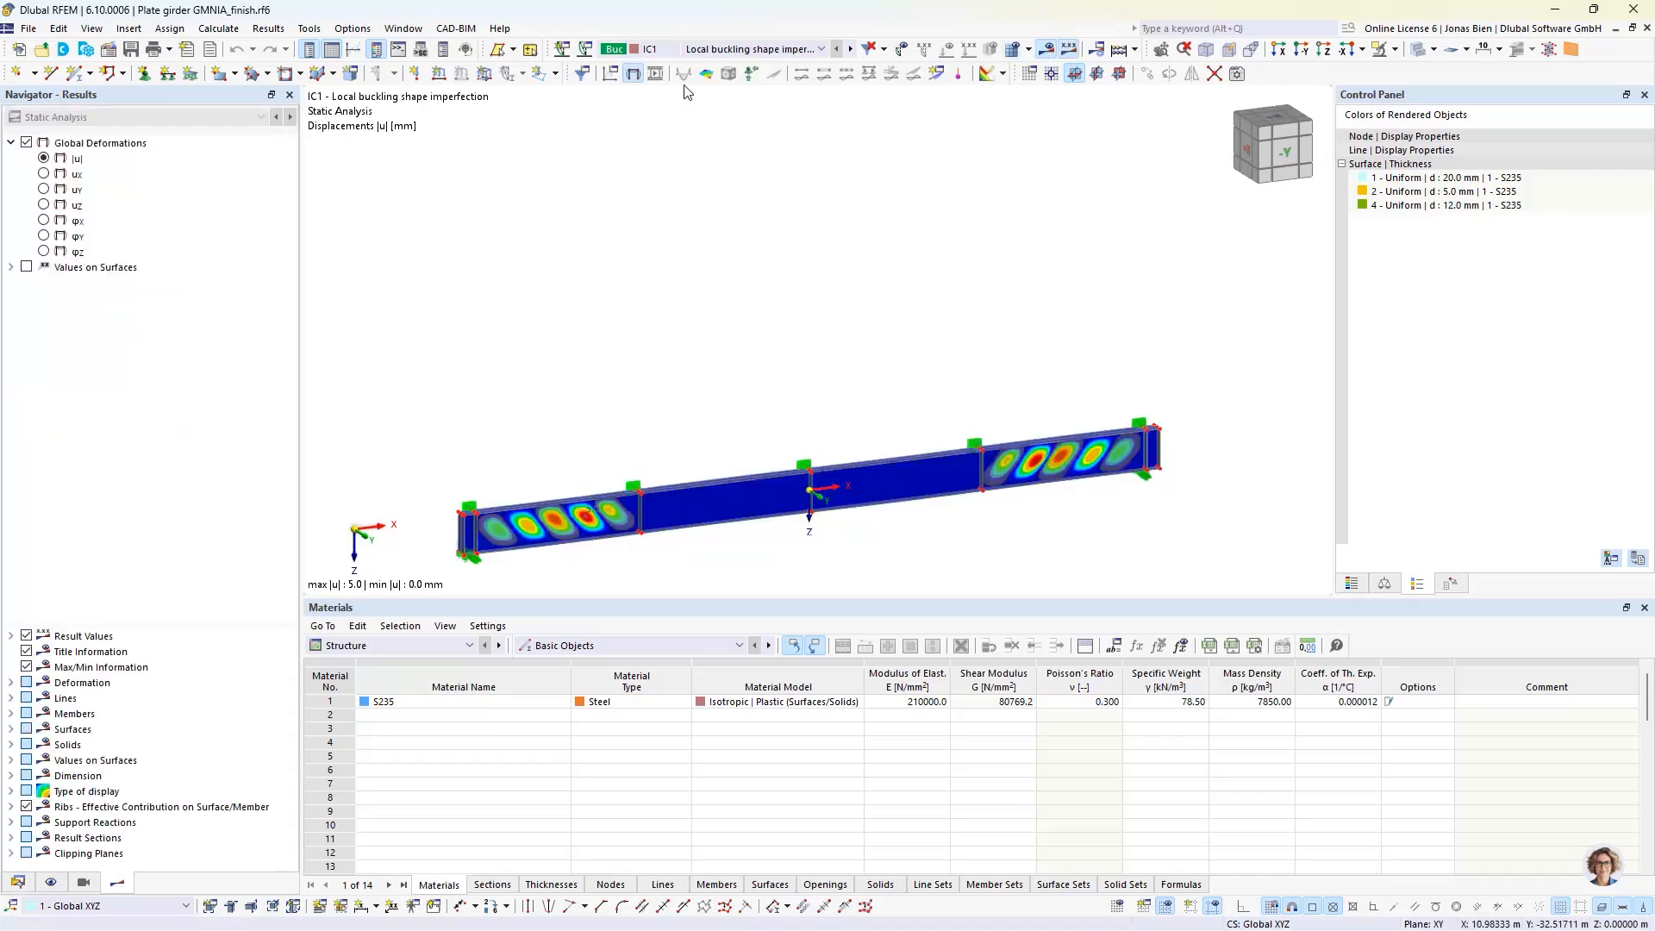
{"action": "left_click", "coordinate": [715, 49]}
{"action": "left_click", "coordinate": [694, 148]}
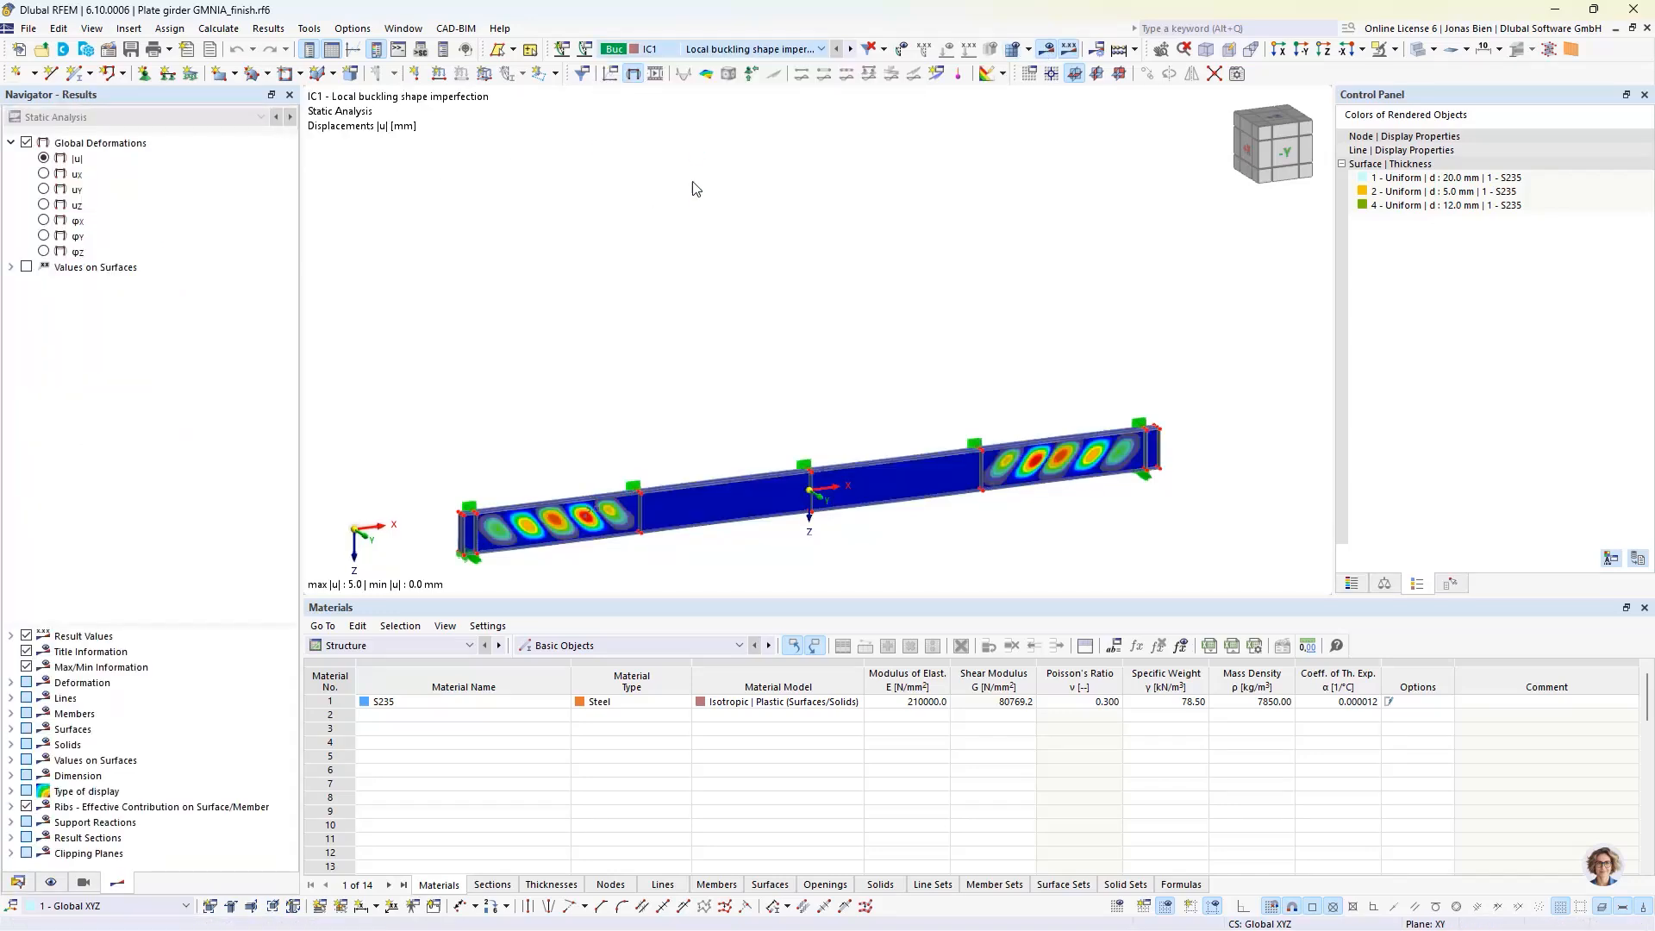
{"action": "left_click", "coordinate": [1274, 159]}
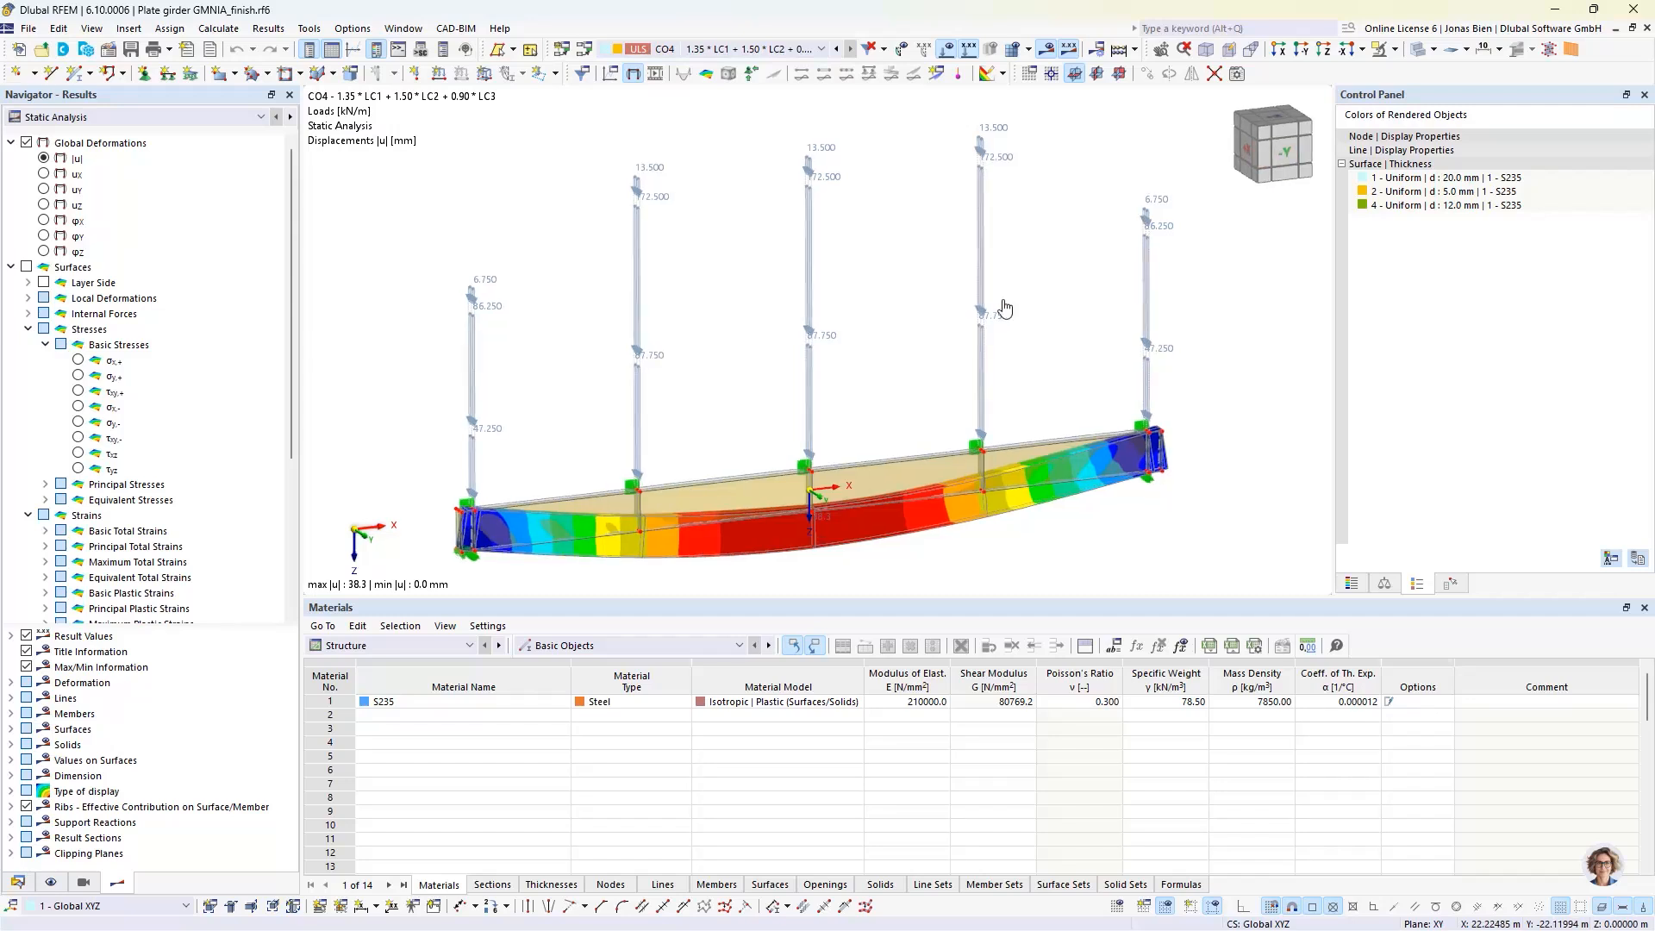
Step: Switch the CO4 results from Static Analysis to Non-Linear Stability Analysis and inspect the load increment with factor 1.950
{"action": "left_click", "coordinate": [194, 117]}
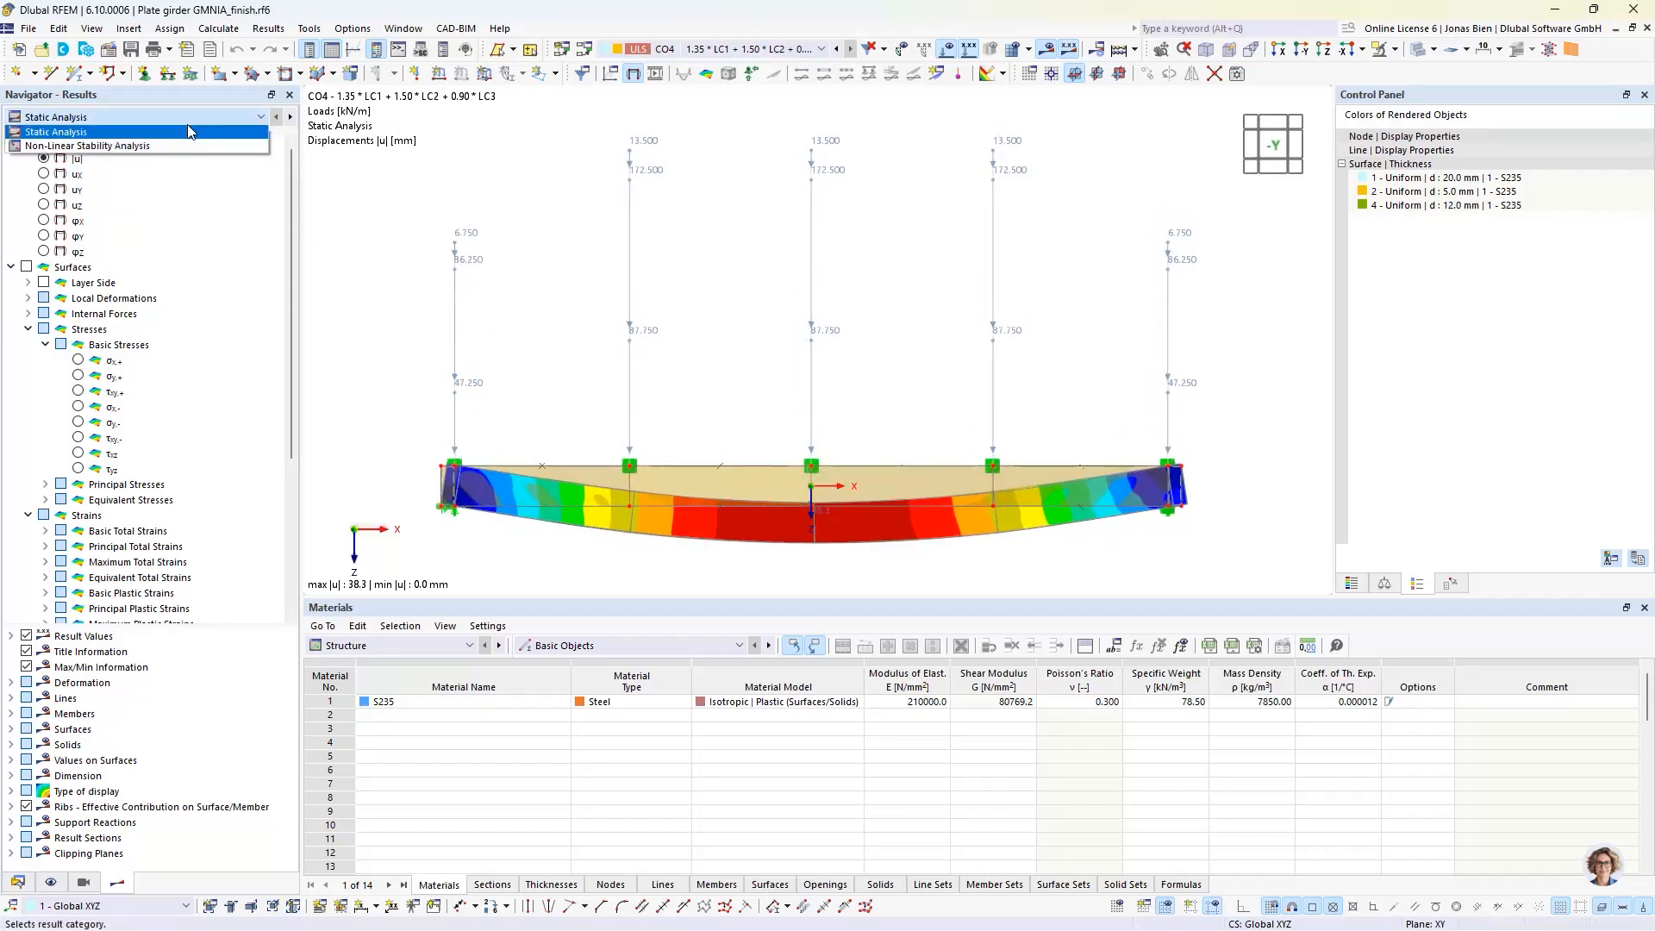
{"action": "left_click", "coordinate": [157, 146]}
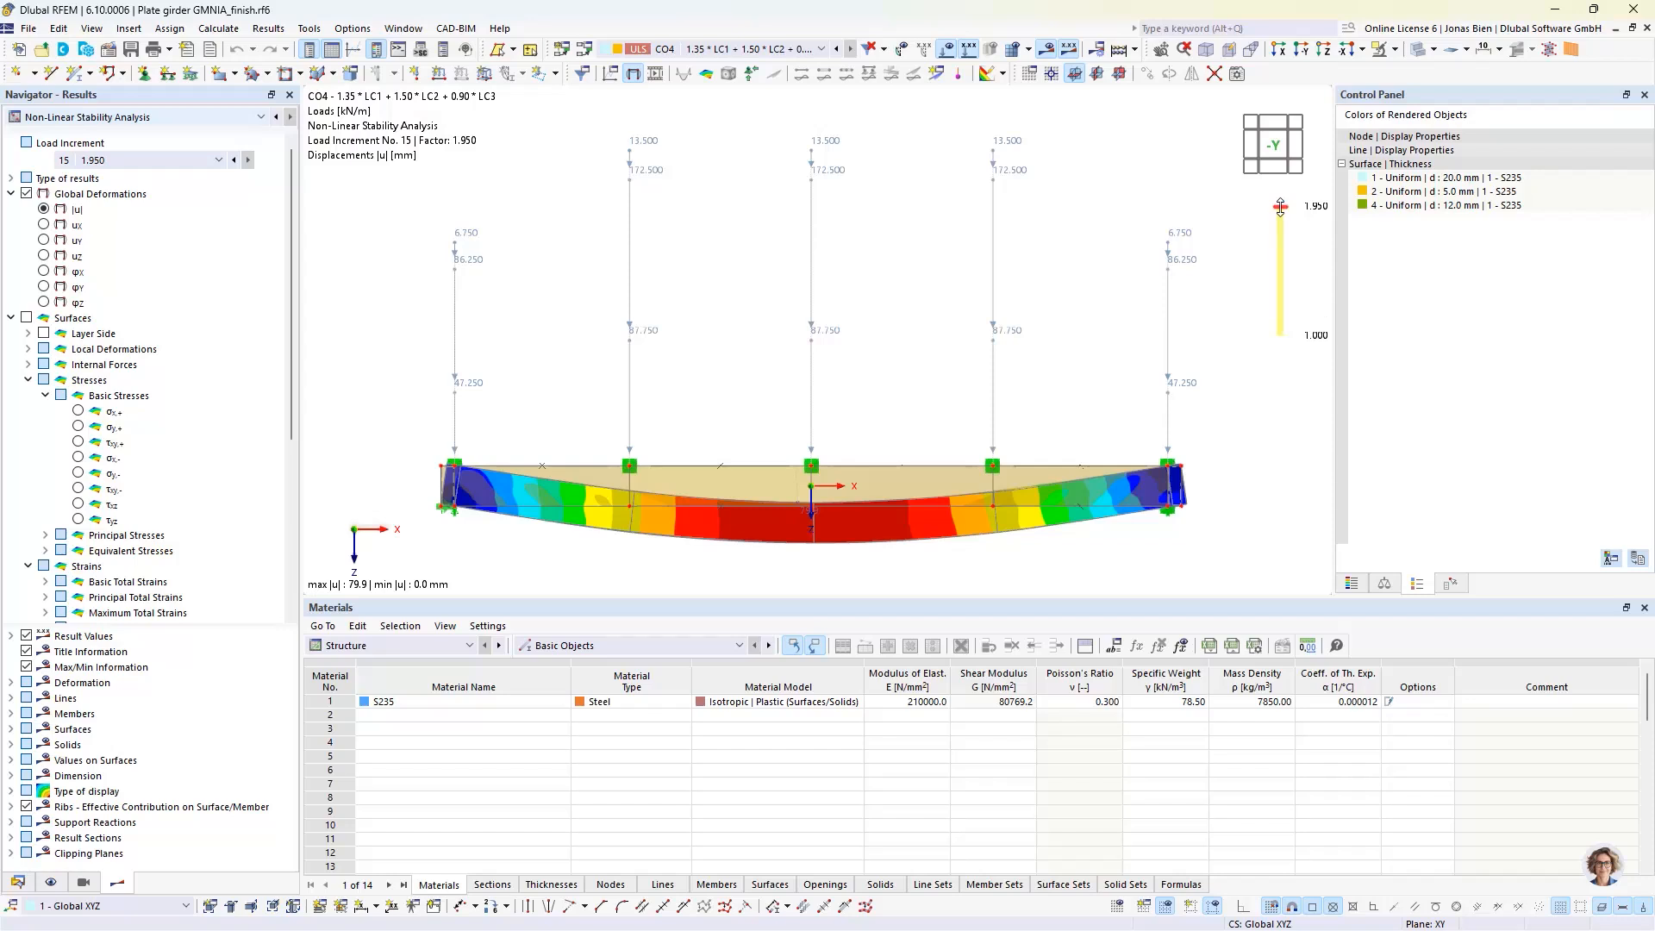
{"action": "mouse_move", "coordinate": [1280, 207]}
{"action": "left_mouse_down"}
{"action": "mouse_move", "coordinate": [1283, 270]}
{"action": "mouse_move", "coordinate": [1281, 192]}
{"action": "left_mouse_up"}
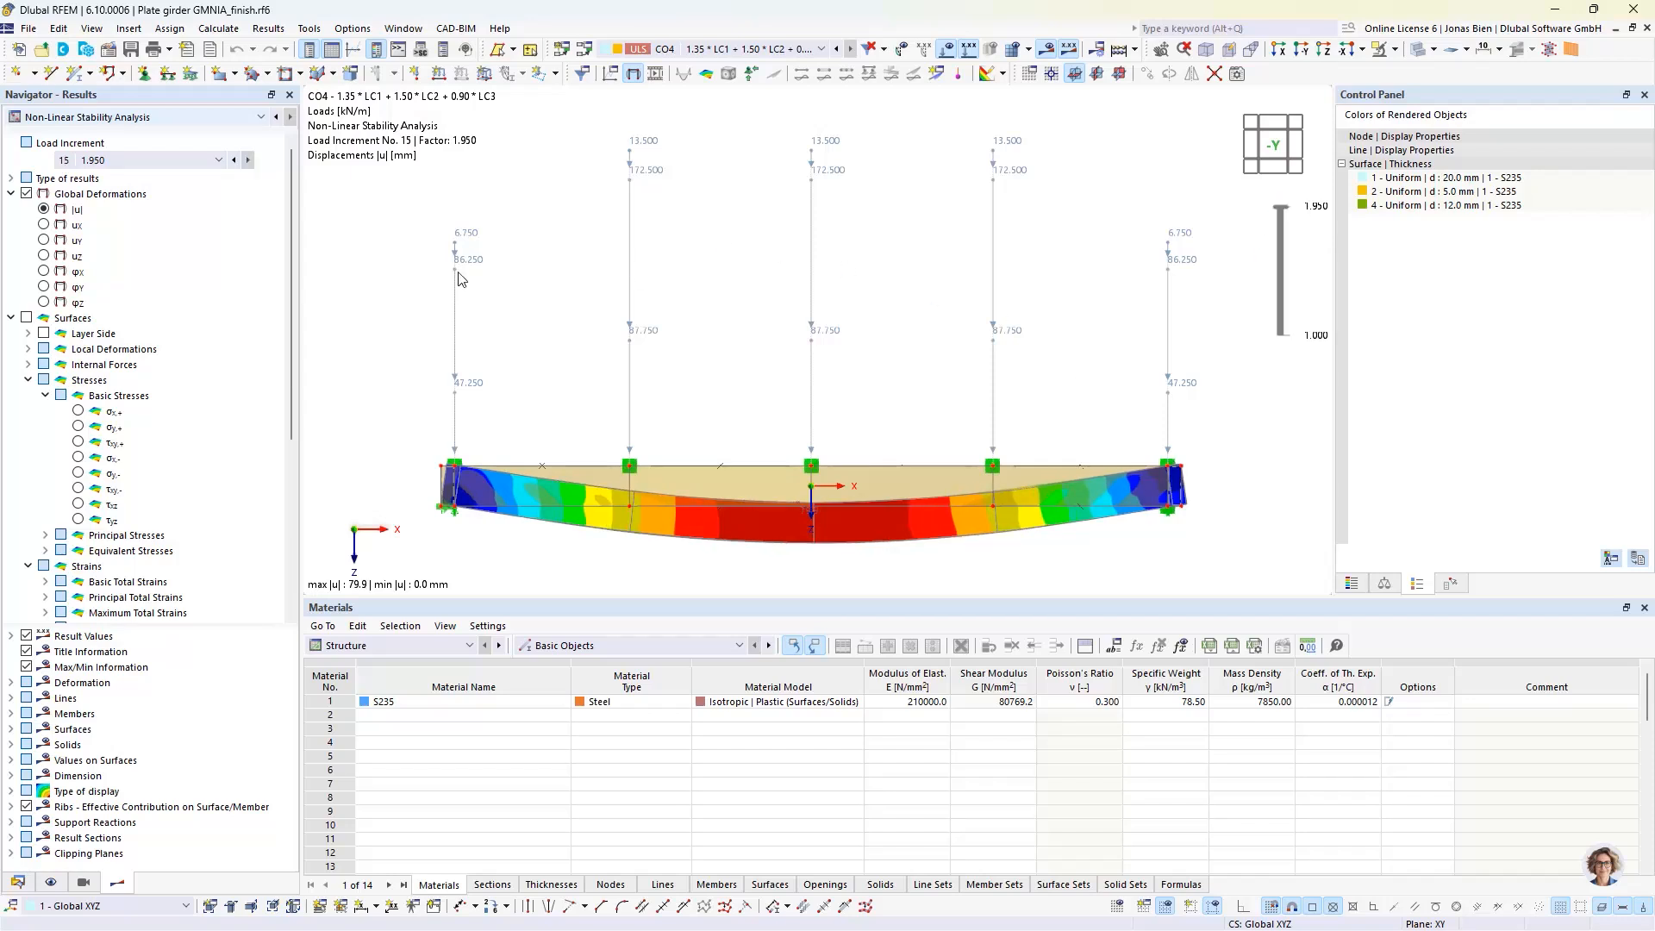
Step: View the deformed girder end-on from +X at close range, with the loads and model objects hidden
{"action": "left_click", "coordinate": [1250, 144]}
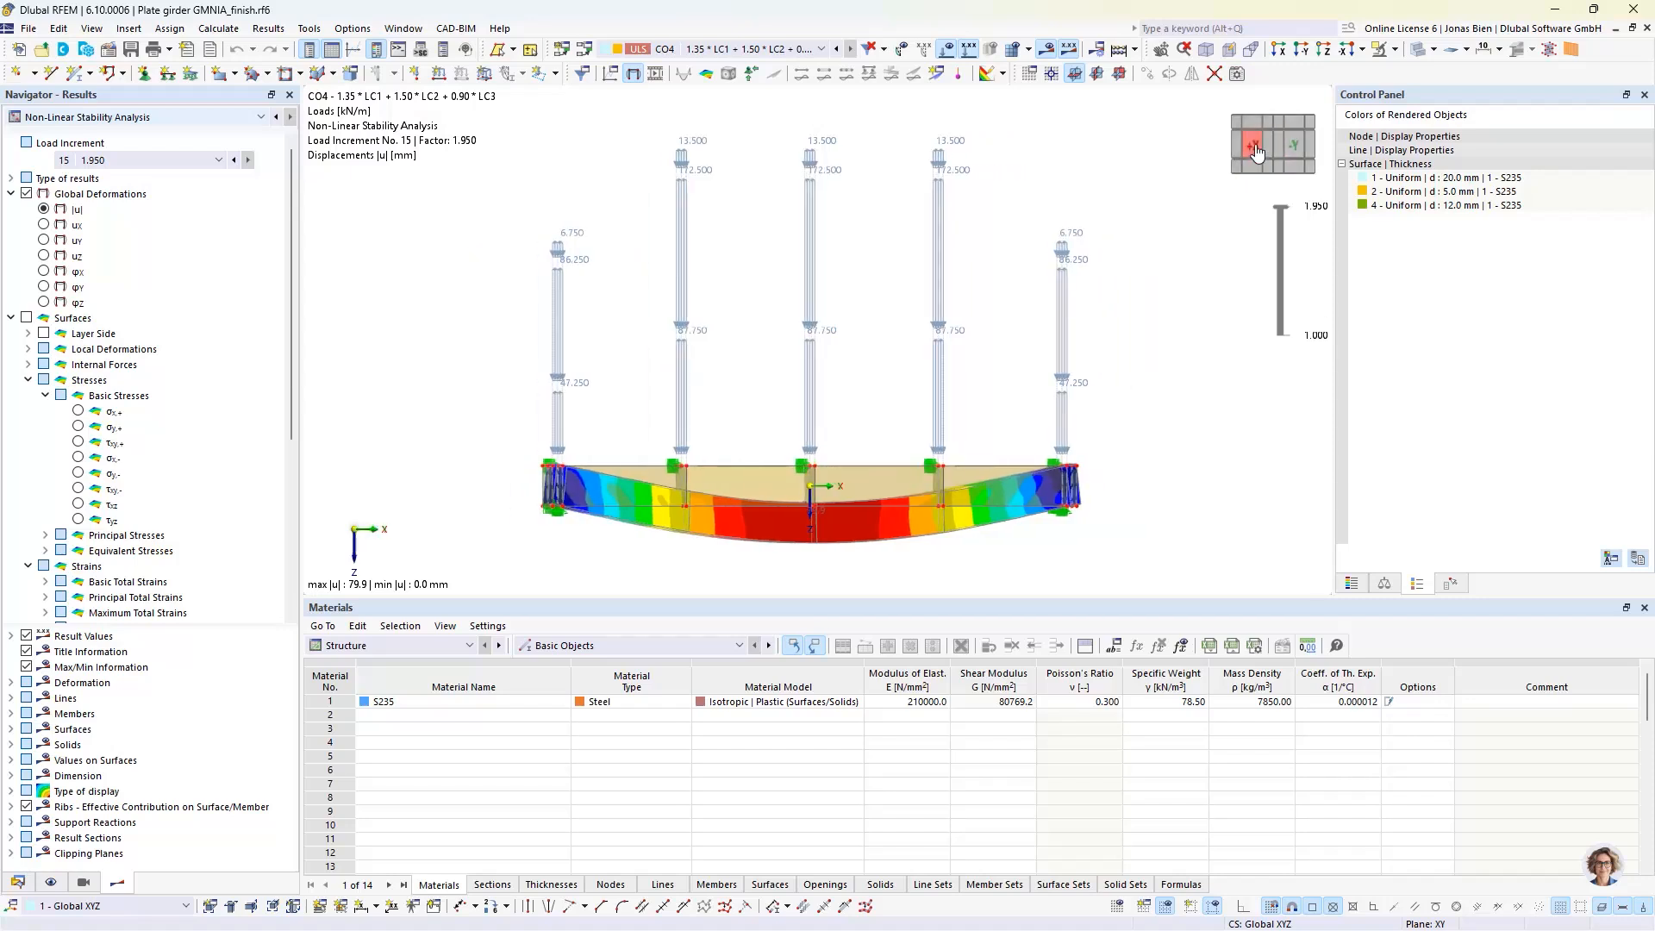
{"action": "left_click", "coordinate": [947, 49]}
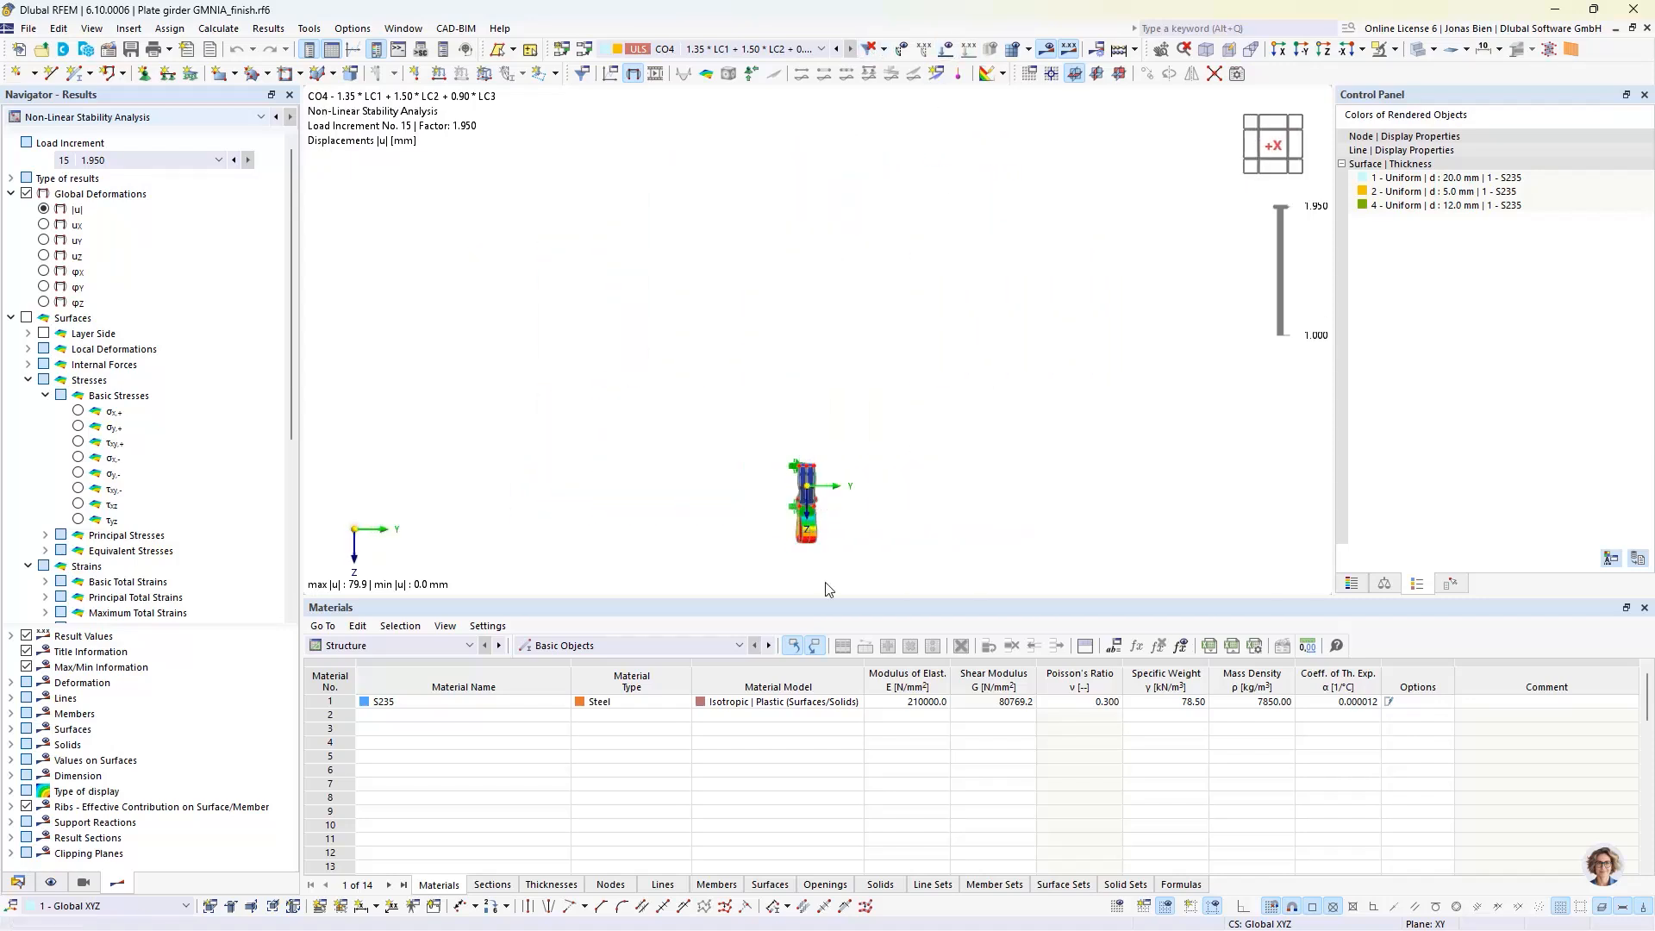
{"action": "middle_click", "coordinate": [898, 408]}
{"action": "middle_click", "coordinate": [898, 409]}
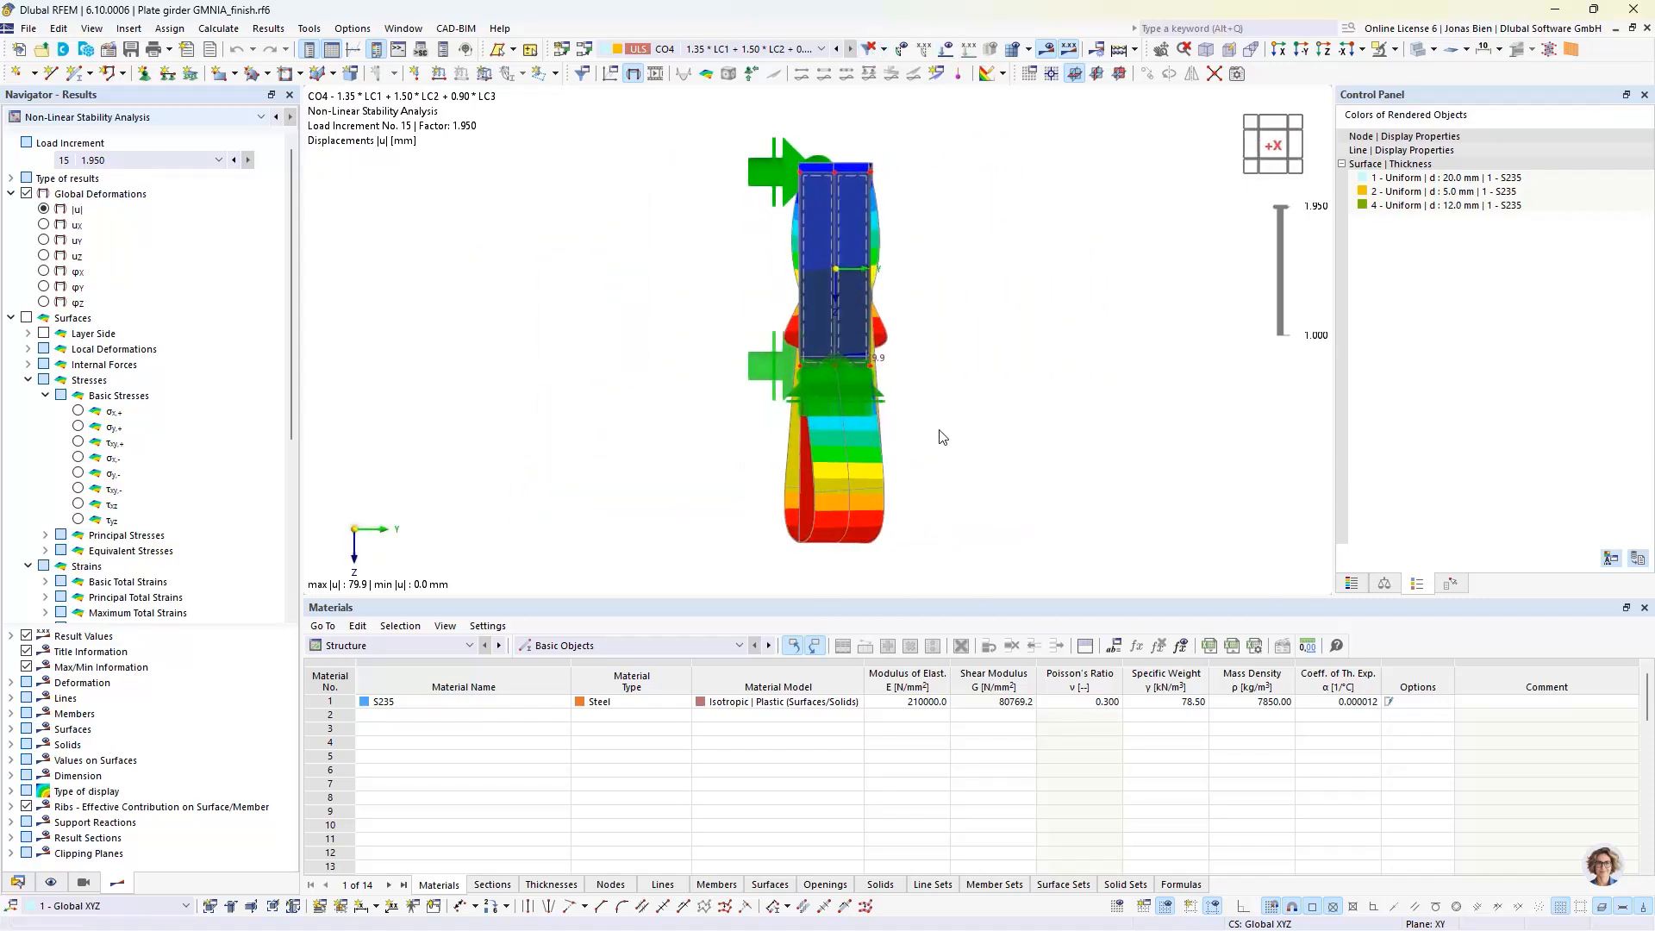
{"action": "left_click", "coordinate": [81, 882]}
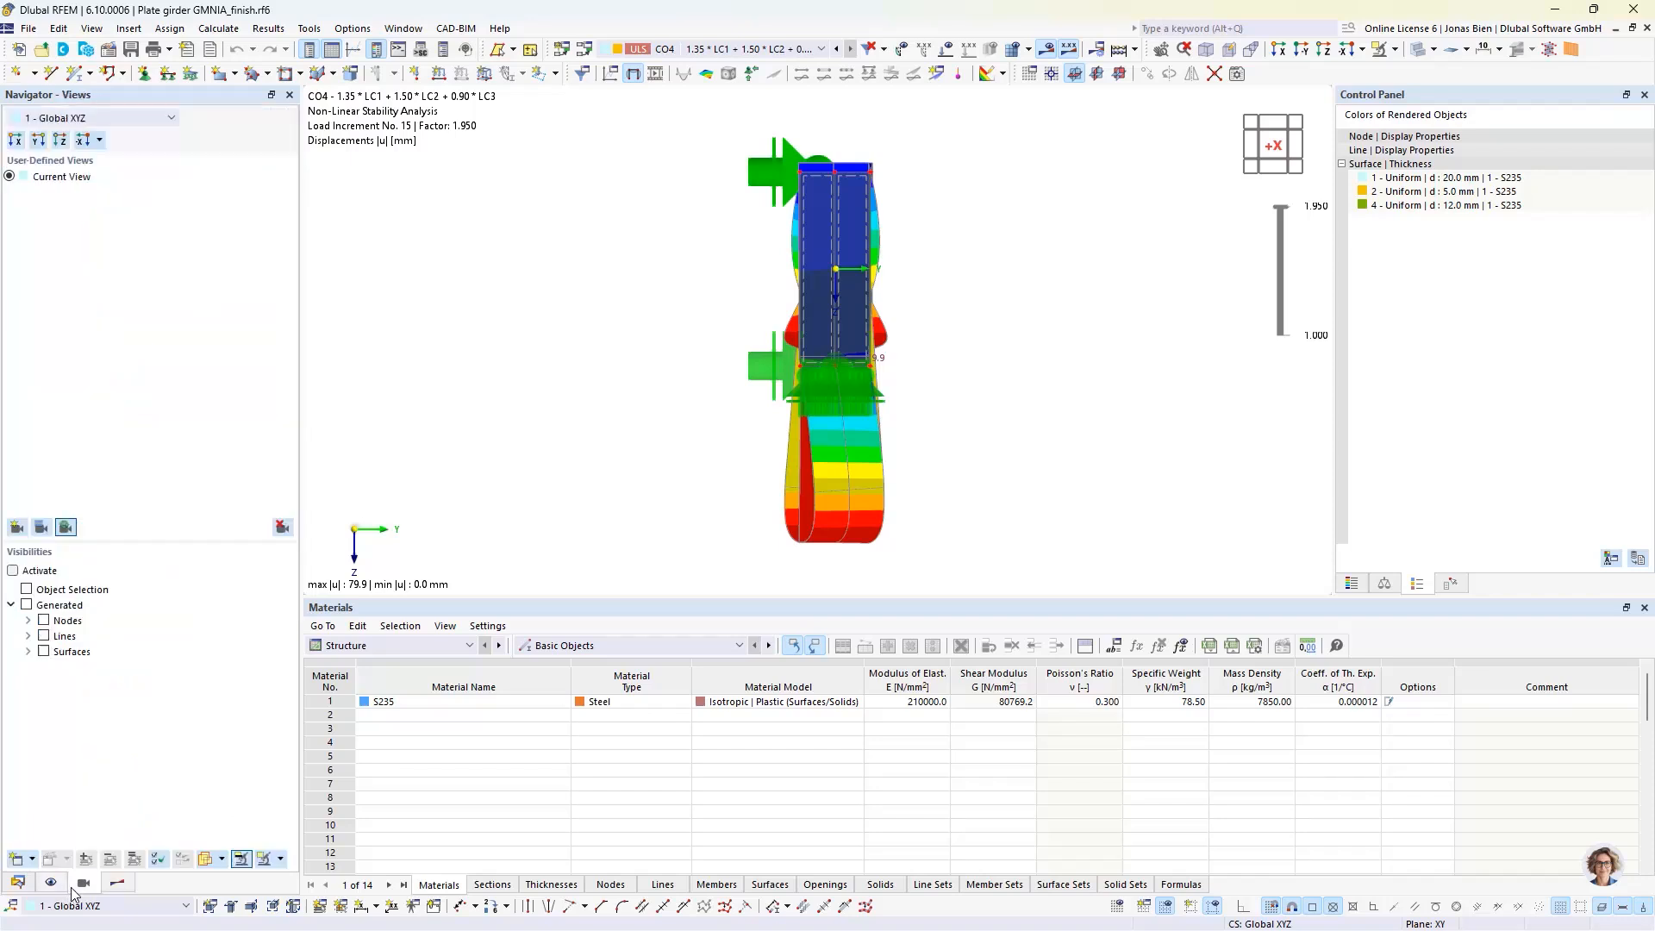
{"action": "left_click", "coordinate": [51, 882]}
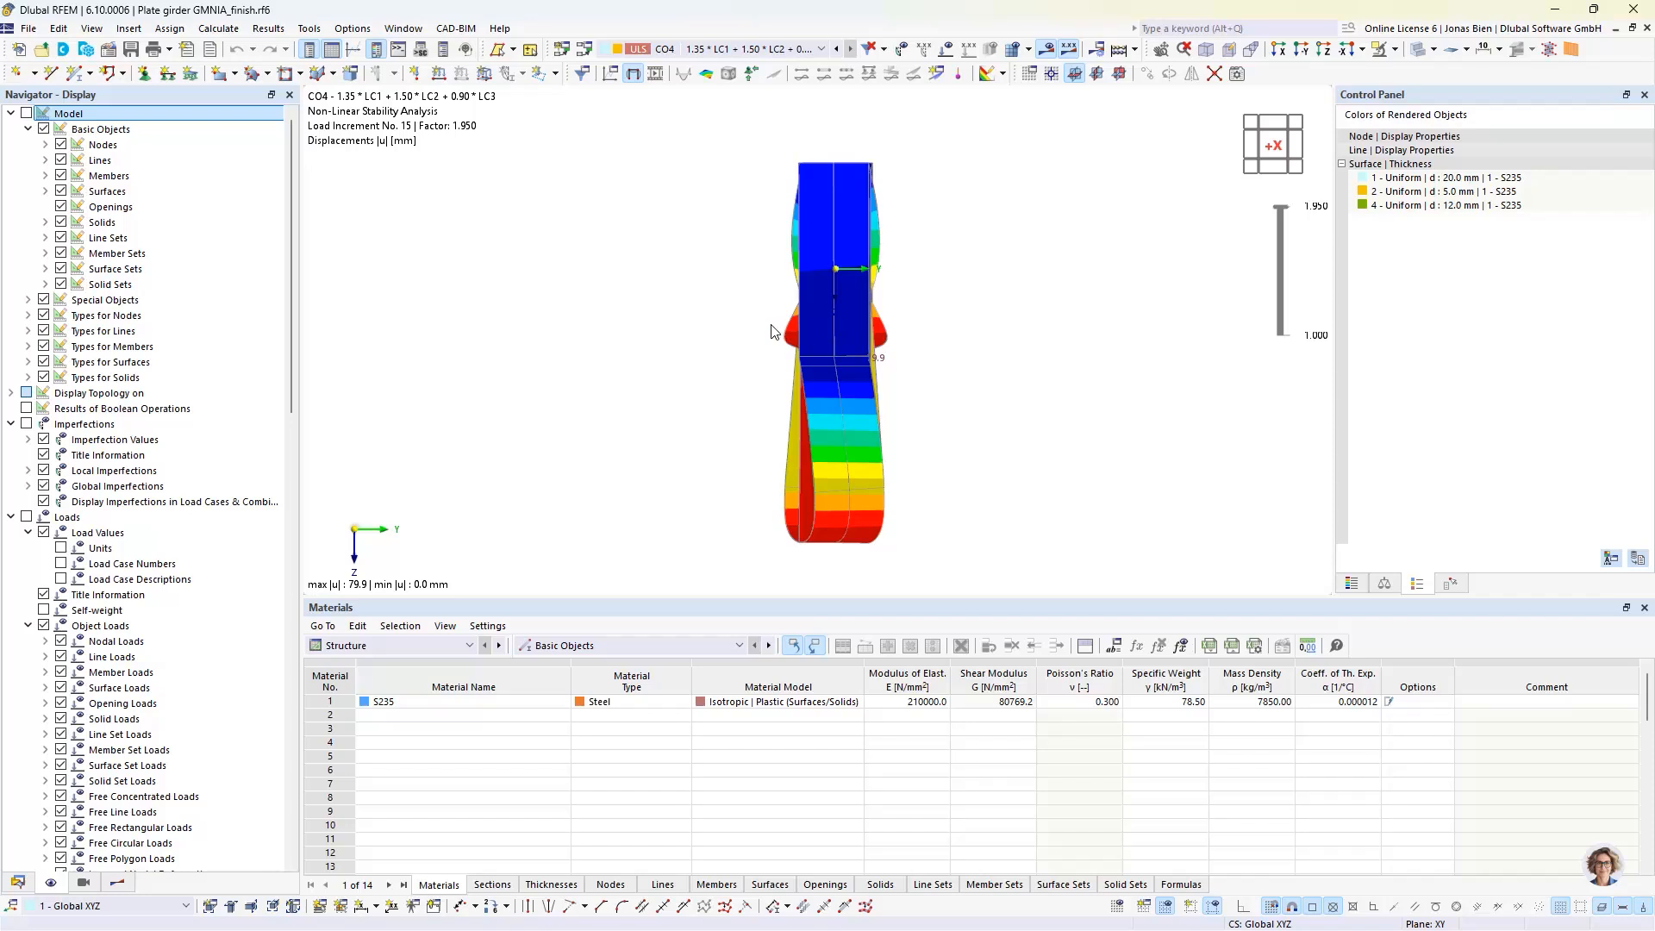
Step: Animate the girder's deformation through the load increments and inspect the whole deformed girder in an oblique view
{"action": "left_click", "coordinate": [118, 882]}
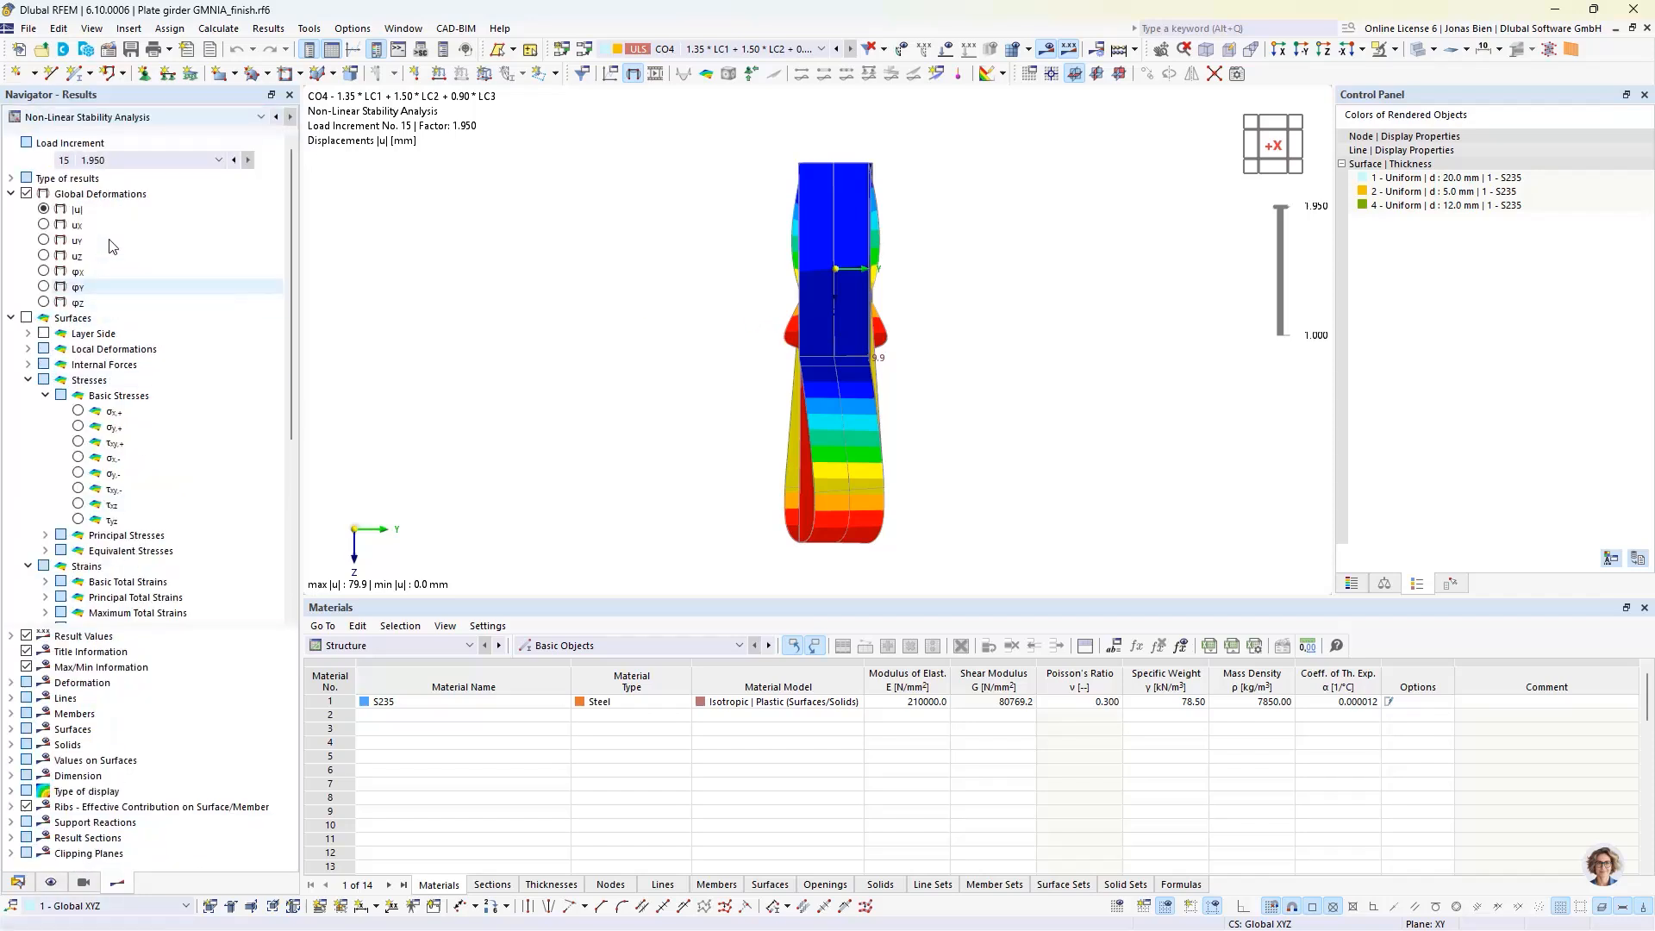
{"action": "right_click", "coordinate": [127, 161]}
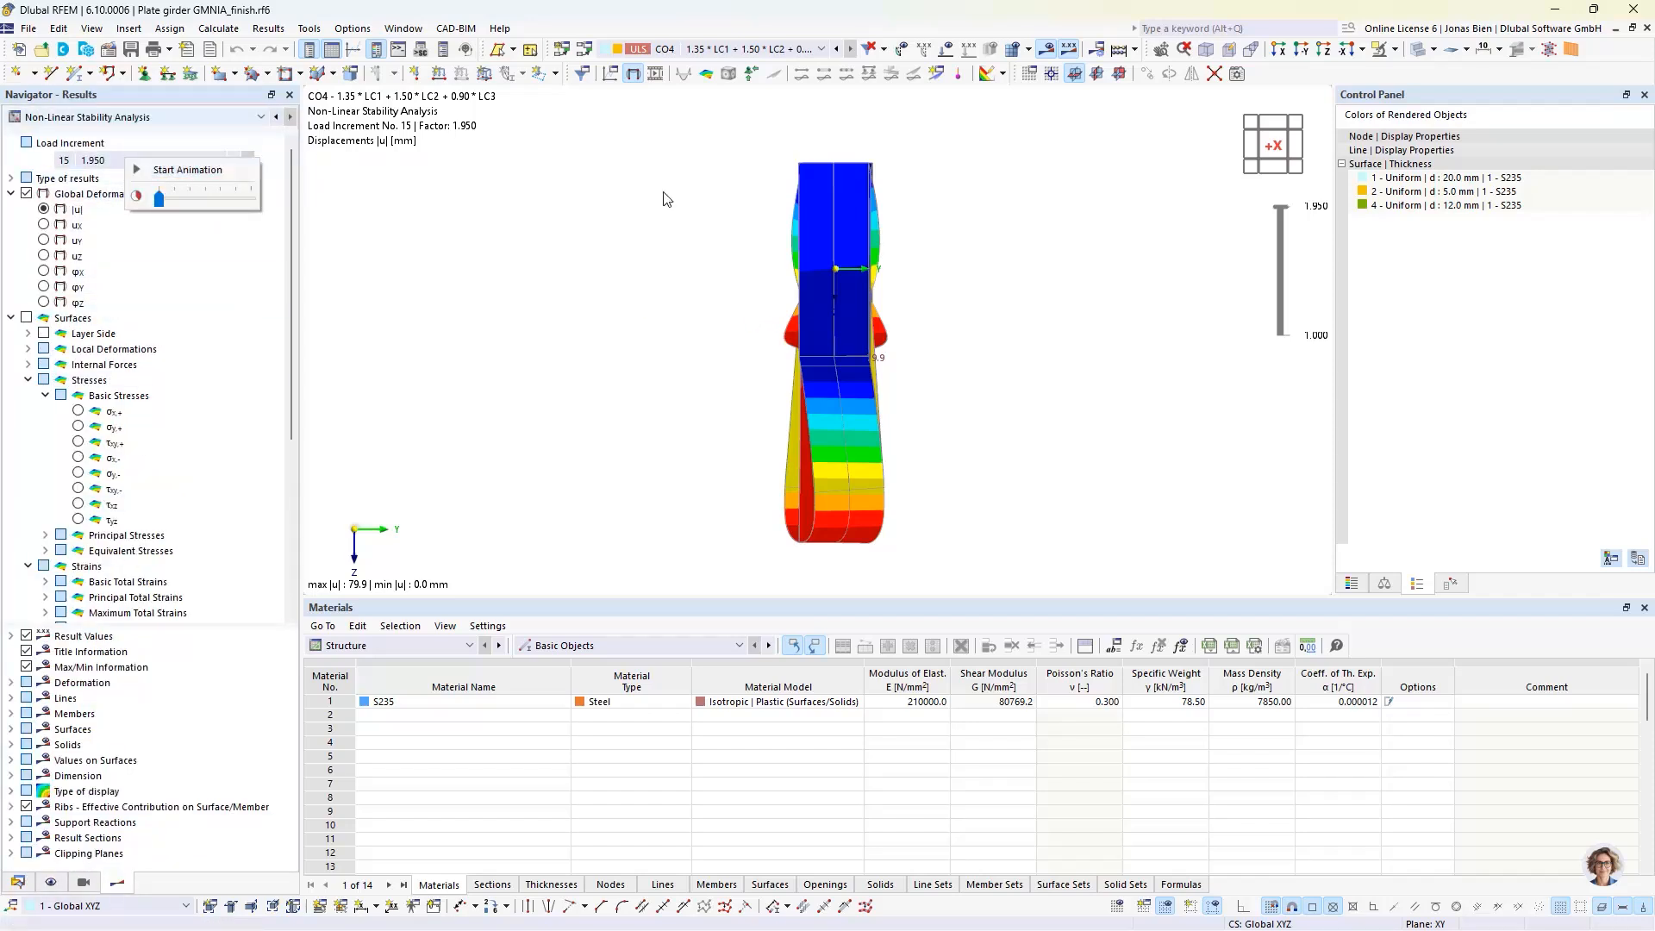
{"action": "left_click", "coordinate": [148, 170]}
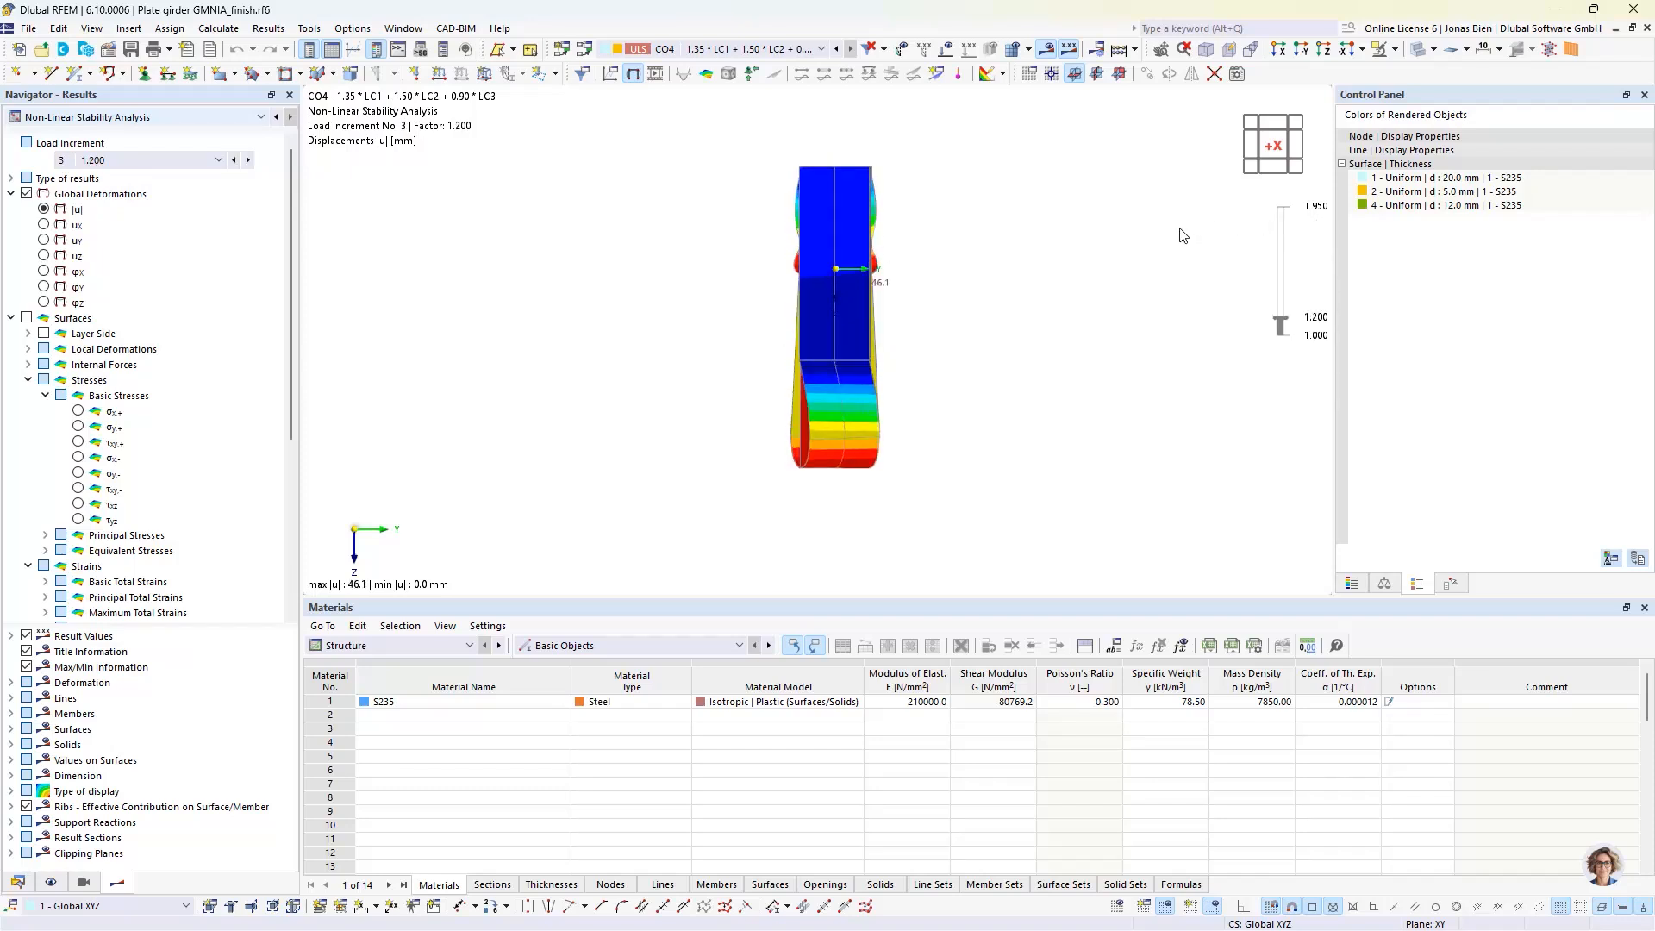
{"action": "middle_click_drag", "start_coordinate": [1093, 256], "coordinate": [921, 347], "text": "ctrl"}
{"action": "scroll", "coordinate": [1063, 281], "scroll_direction": "down", "scroll_amount": 5}
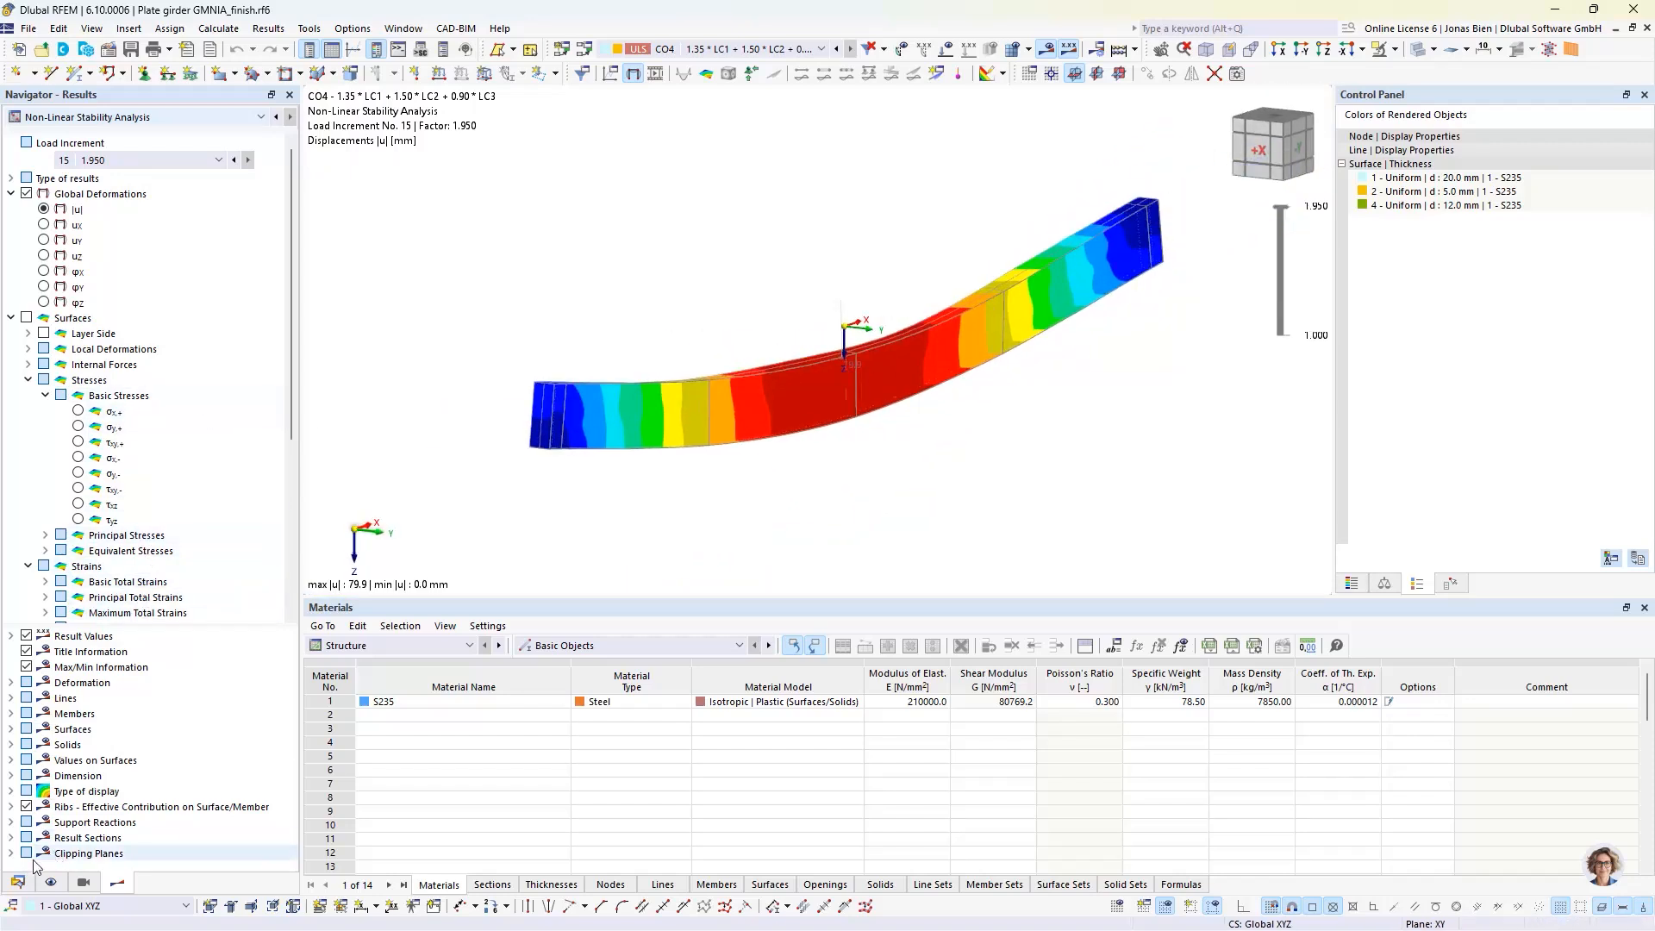
Step: Examine calculation diagram CD1 of load factor versus maximum deformation |u| for CO4, and close it without applying changes
{"action": "left_click", "coordinate": [17, 882]}
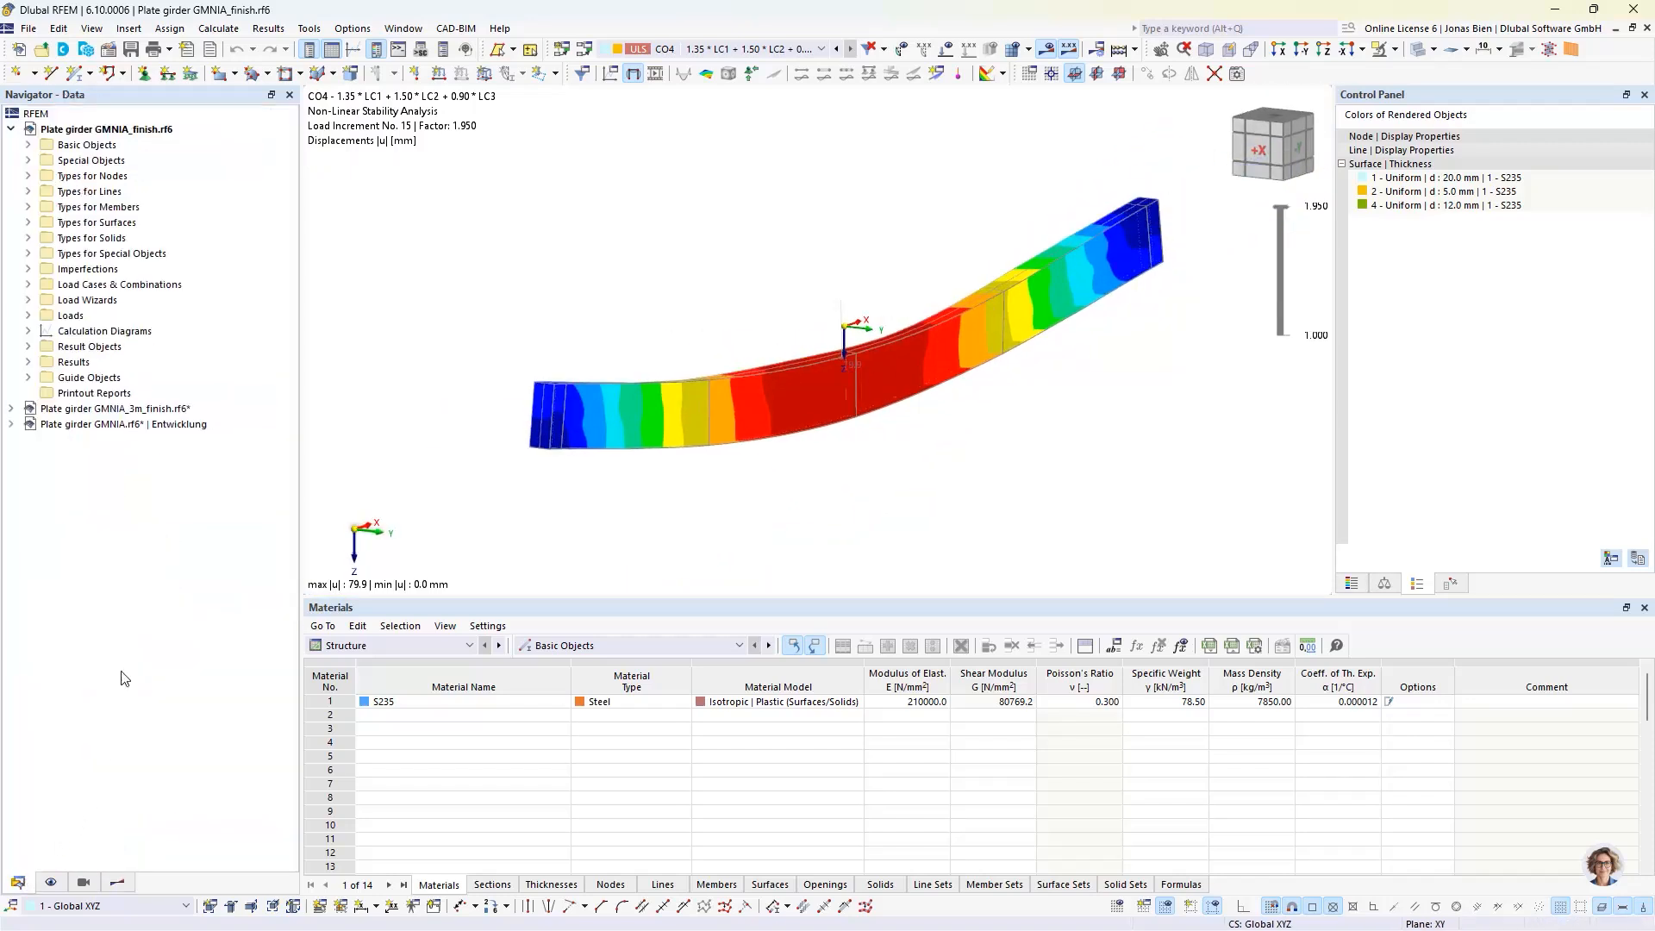
{"action": "left_click", "coordinate": [28, 331]}
{"action": "double_click", "coordinate": [103, 346]}
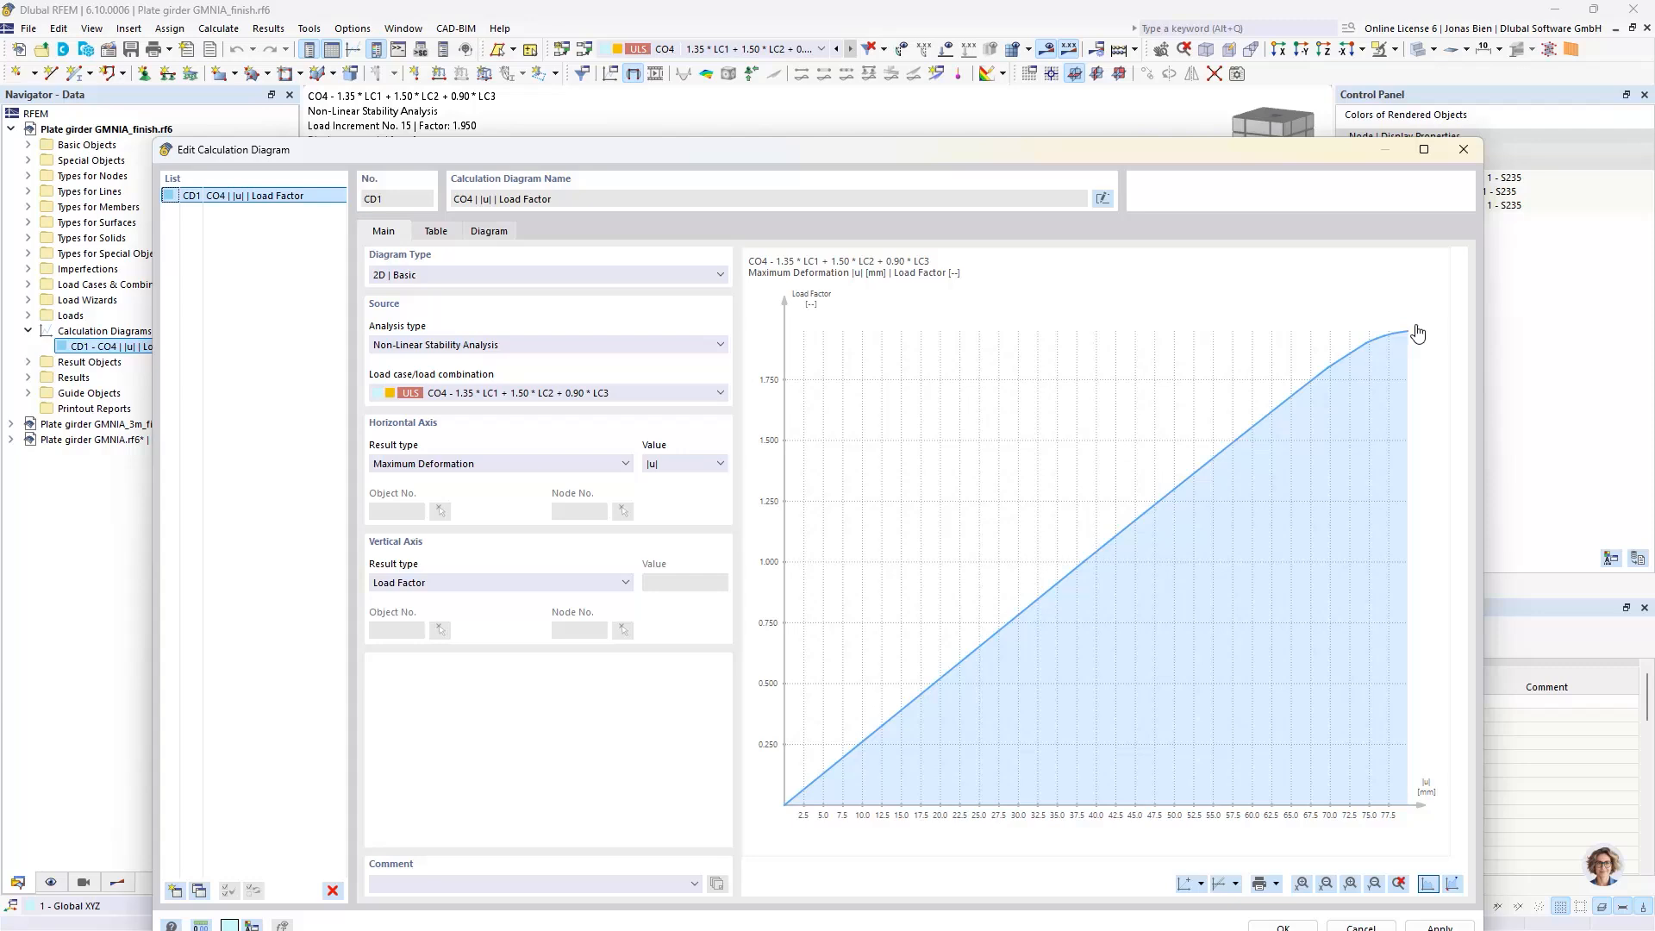
{"action": "mouse_move", "coordinate": [1414, 338]}
{"action": "left_click", "coordinate": [1465, 150]}
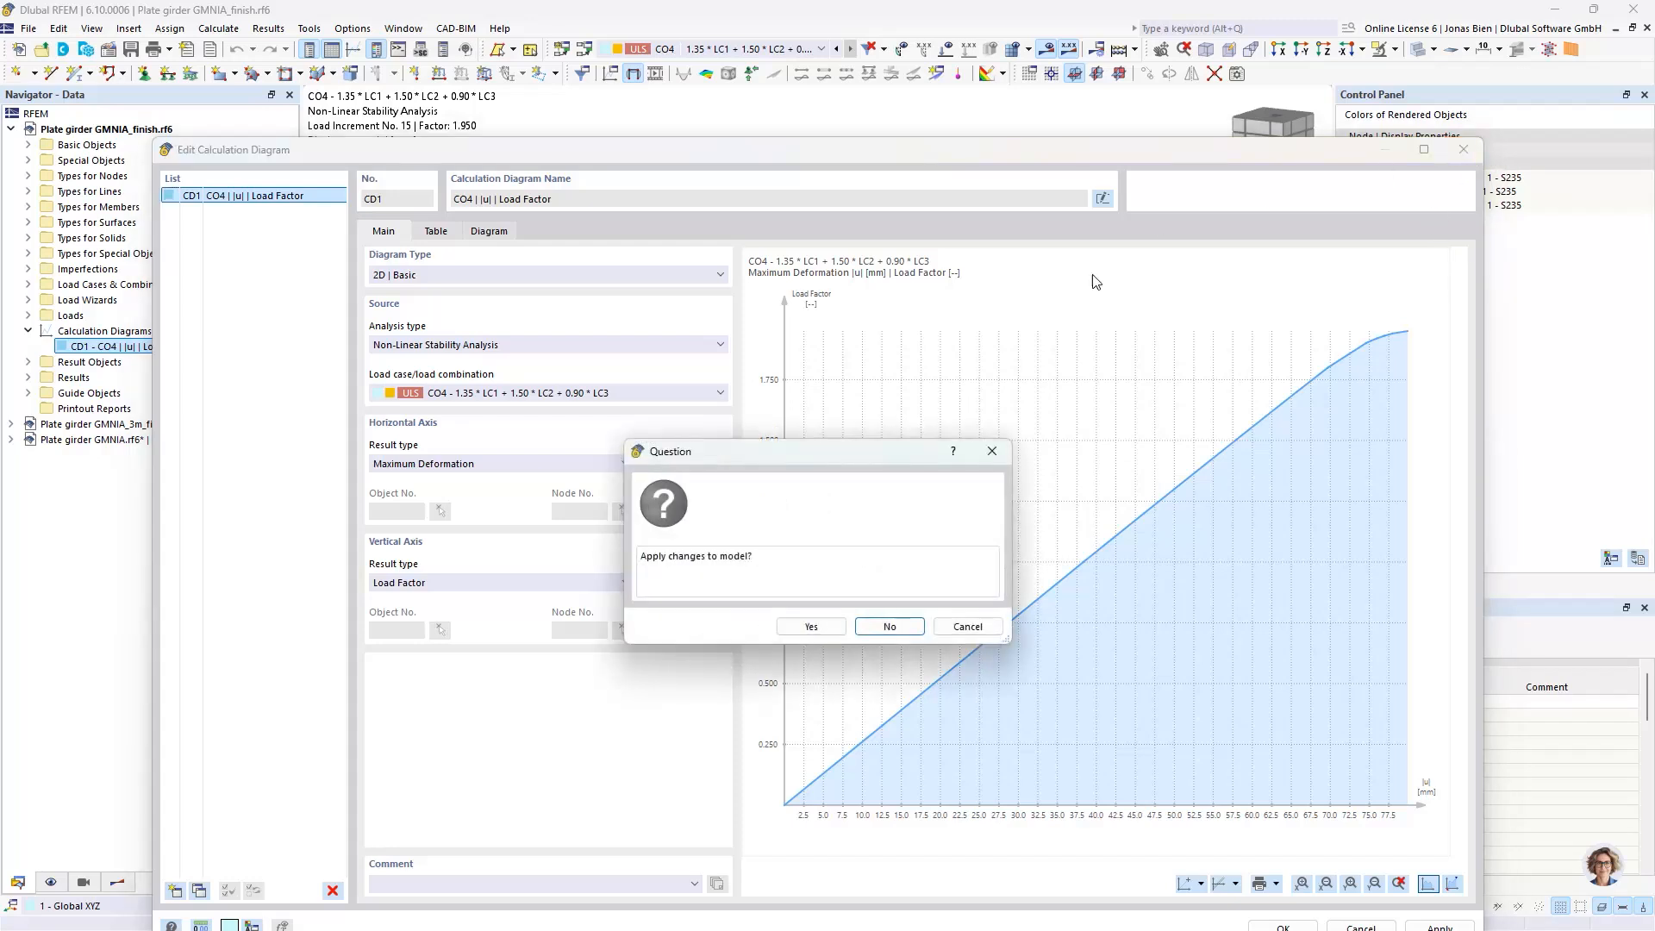
{"action": "left_click", "coordinate": [890, 627]}
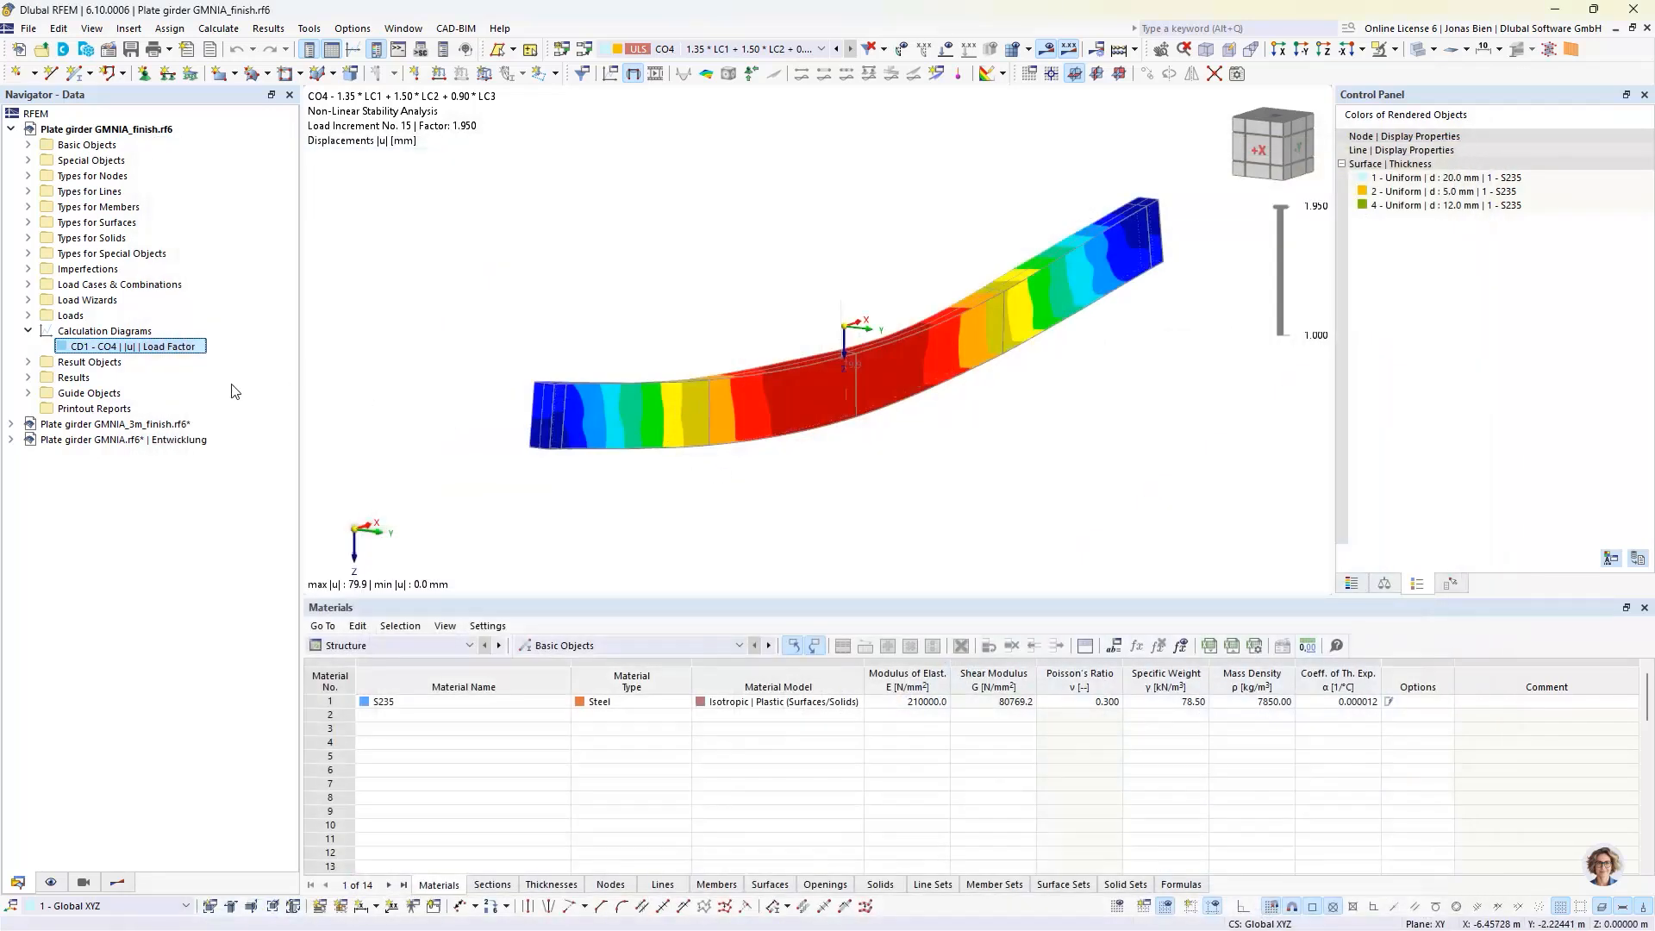
Step: Display the von Mises equivalent plastic strains on the girder's surfaces together with their color scale
{"action": "left_click", "coordinate": [120, 882]}
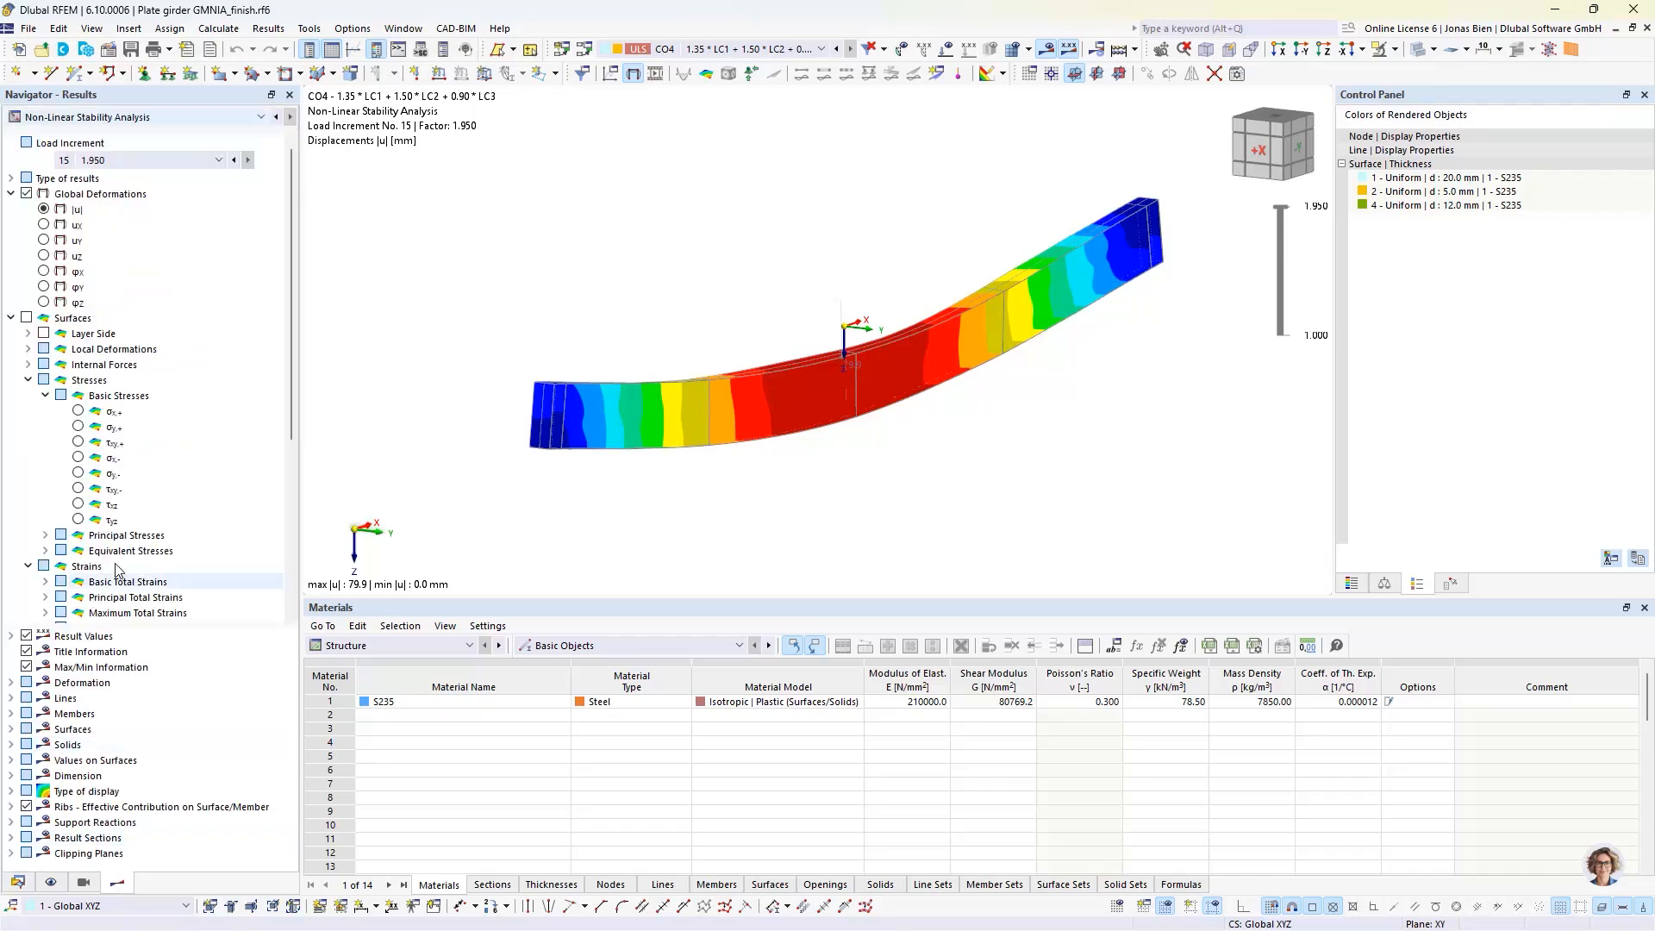
{"action": "scroll", "coordinate": [103, 487], "scroll_direction": "down", "scroll_amount": 4}
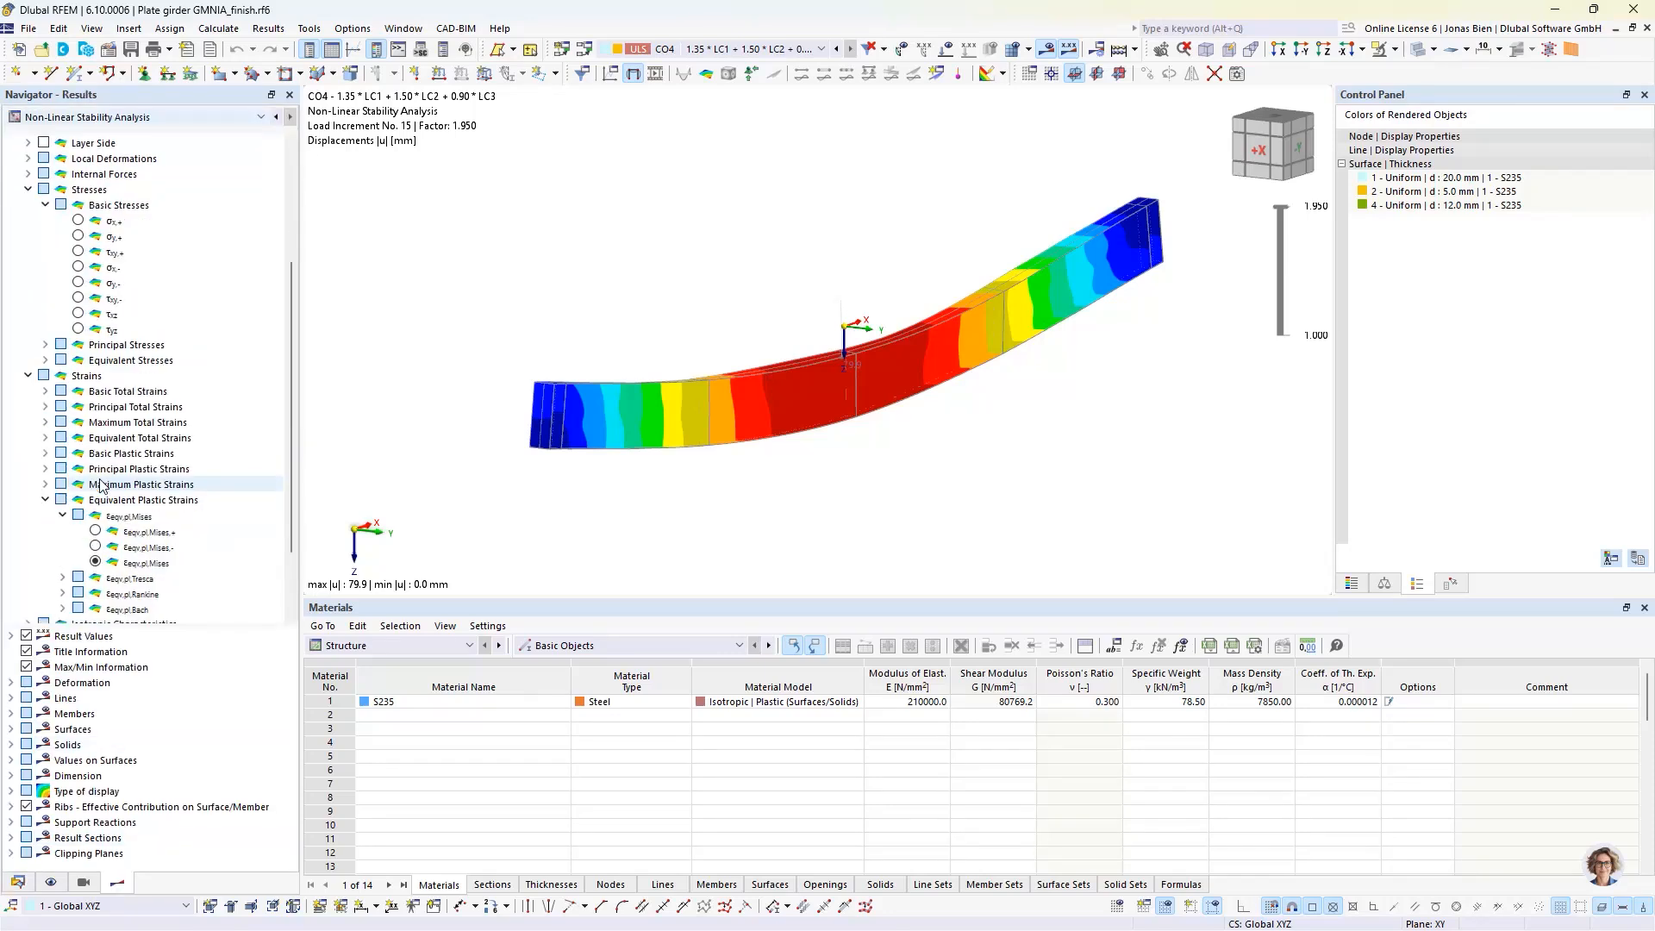
{"action": "left_click", "coordinate": [95, 561]}
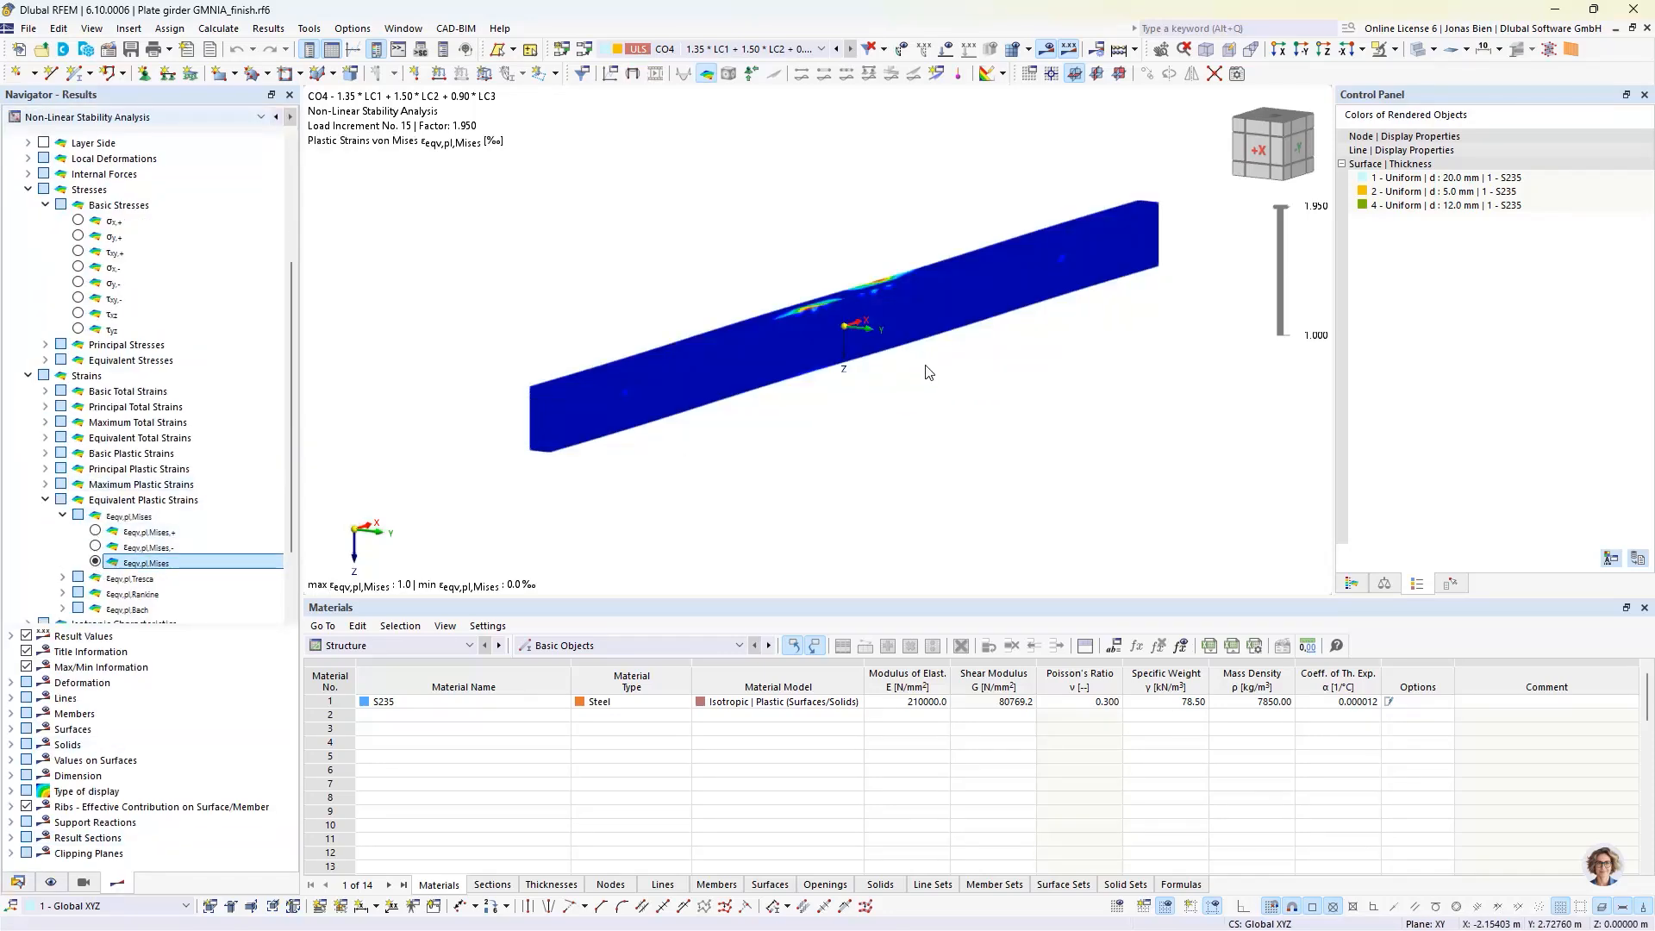
{"action": "mouse_move", "coordinate": [921, 330]}
{"action": "middle_mouse_down", "text": "ctrl"}
{"action": "mouse_move", "coordinate": [912, 298]}
{"action": "mouse_move", "coordinate": [911, 332]}
{"action": "middle_mouse_up", "text": "ctrl"}
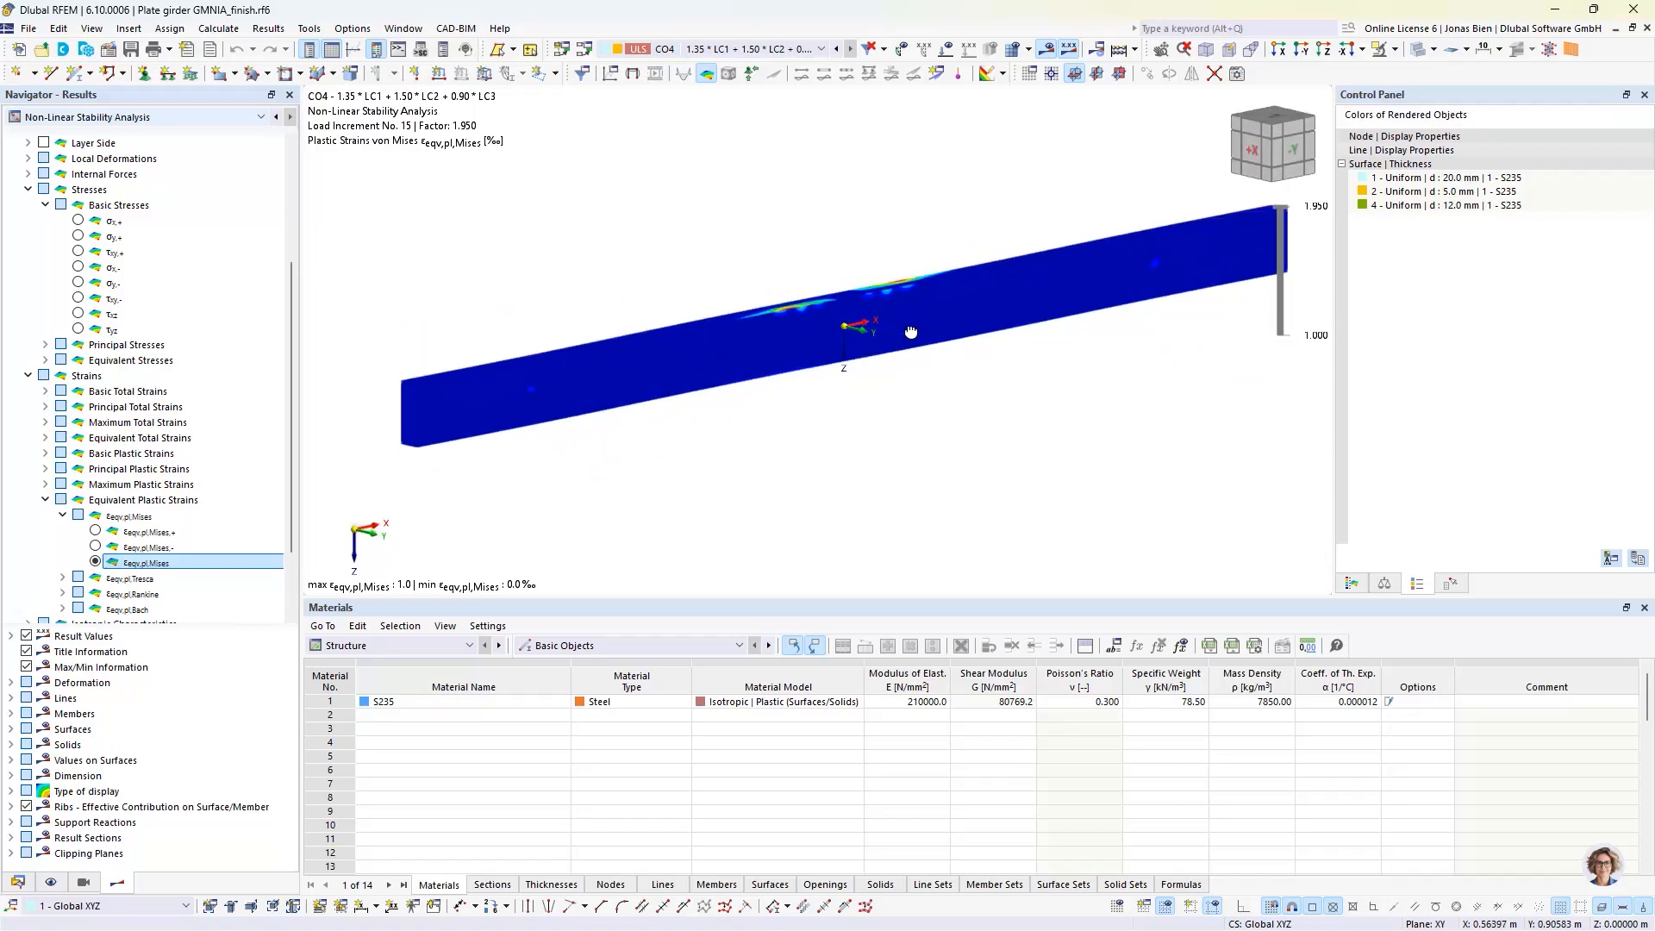
{"action": "left_click", "coordinate": [1351, 585]}
Step: Examine the distribution of plastic strains around the girder's midspan from several directions, including the upper flange and web
{"action": "middle_click_drag", "start_coordinate": [1002, 409], "coordinate": [1035, 420], "text": "ctrl"}
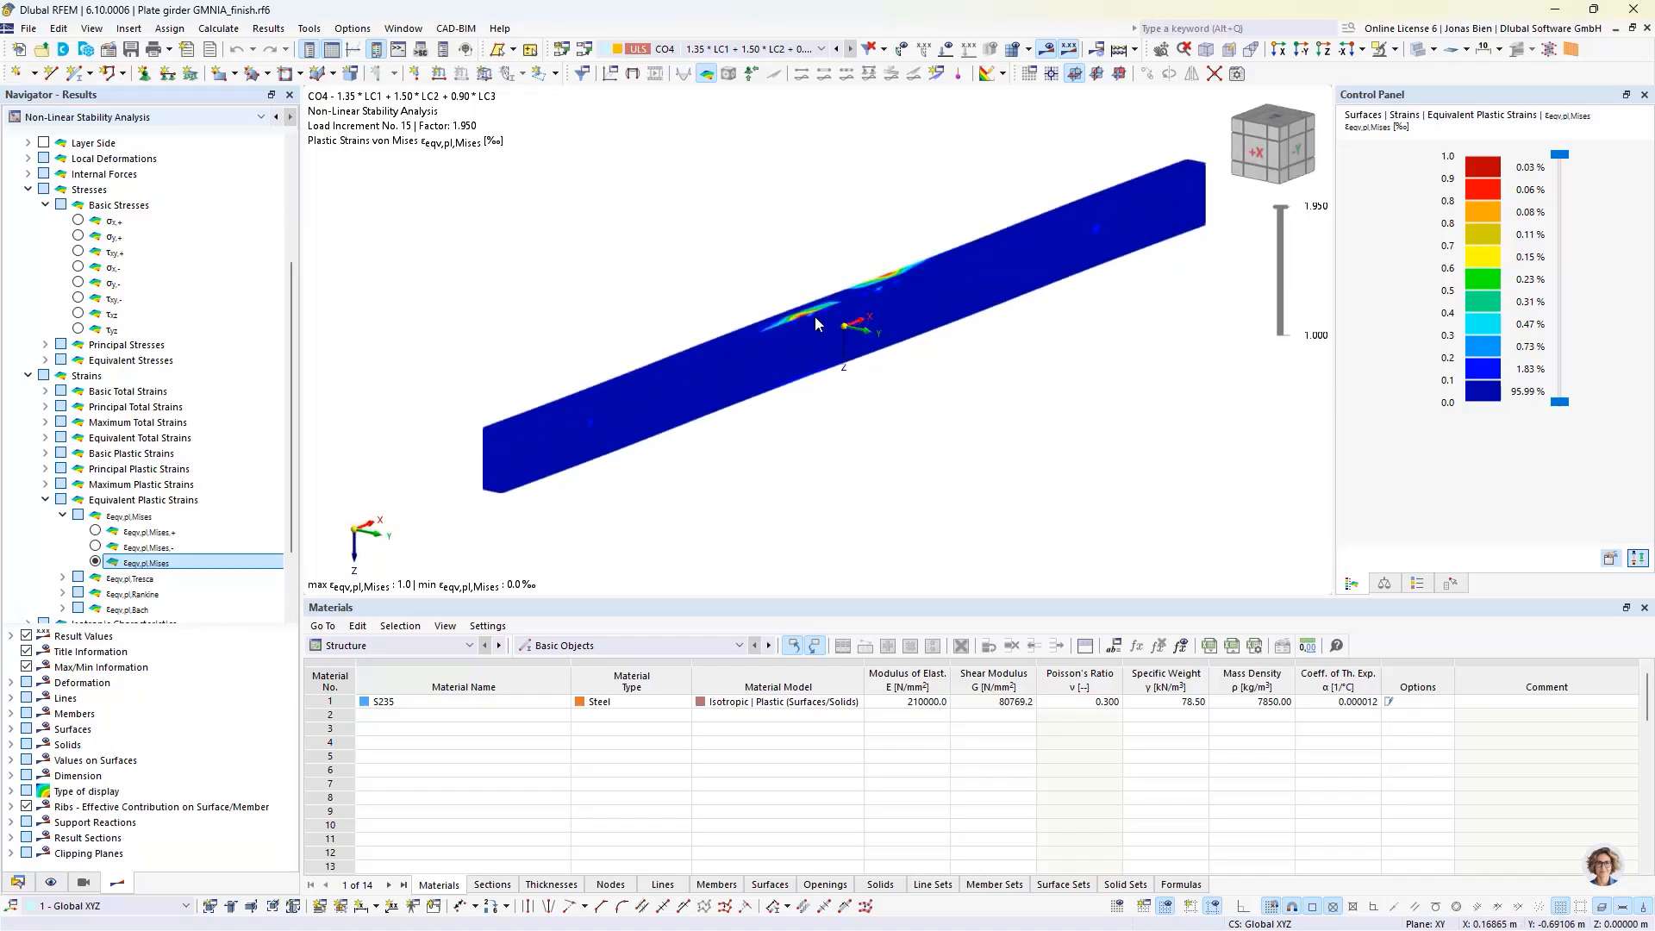
{"action": "mouse_move", "coordinate": [814, 317]}
{"action": "middle_mouse_down", "text": "ctrl"}
{"action": "mouse_move", "coordinate": [787, 159]}
{"action": "mouse_move", "coordinate": [944, 296]}
{"action": "mouse_move", "coordinate": [851, 221]}
{"action": "mouse_move", "coordinate": [809, 326]}
{"action": "middle_mouse_up", "text": "ctrl"}
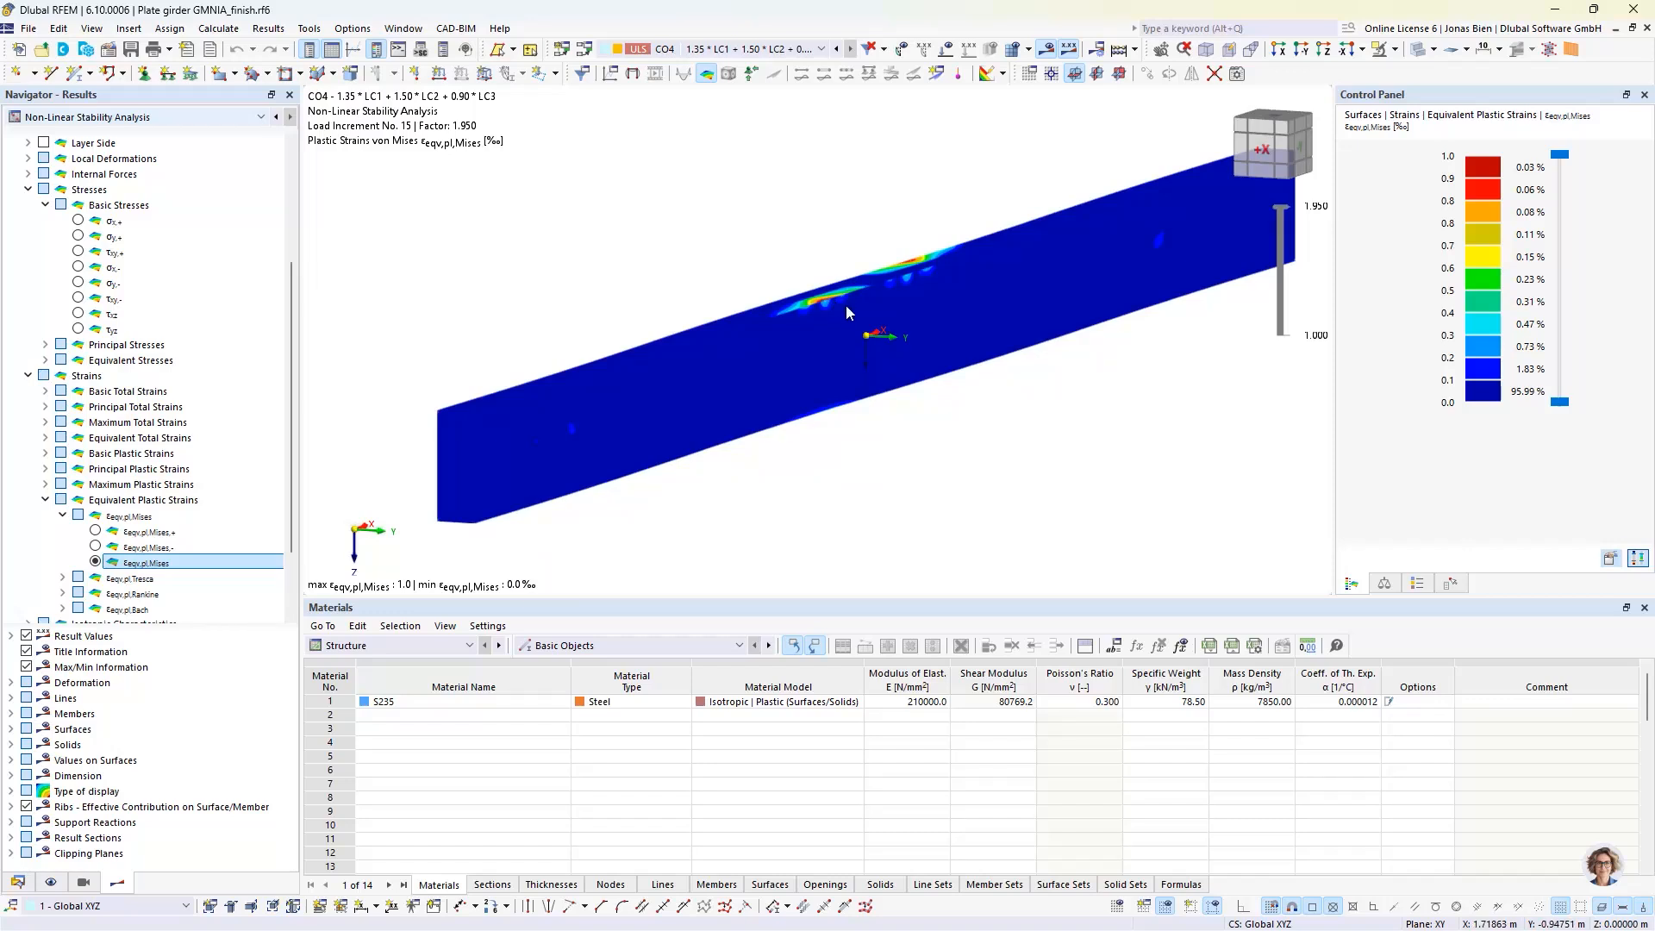
{"action": "middle_click_drag", "start_coordinate": [833, 277], "coordinate": [829, 267], "text": "ctrl"}
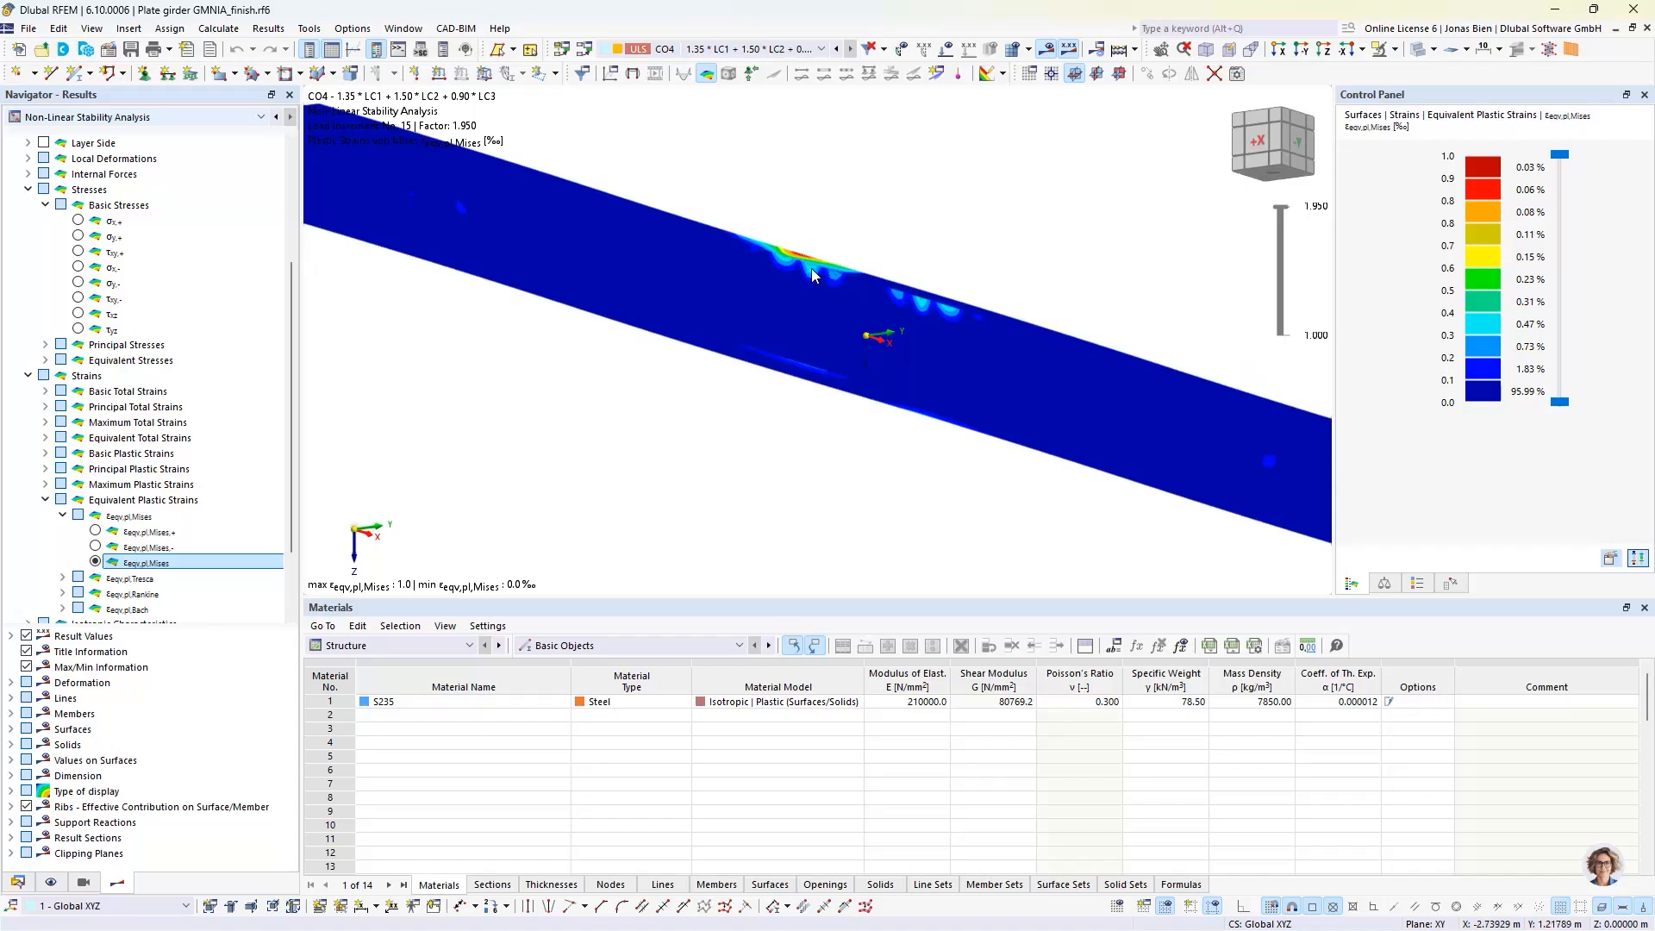
{"action": "scroll", "coordinate": [813, 269], "scroll_direction": "up", "scroll_amount": 2}
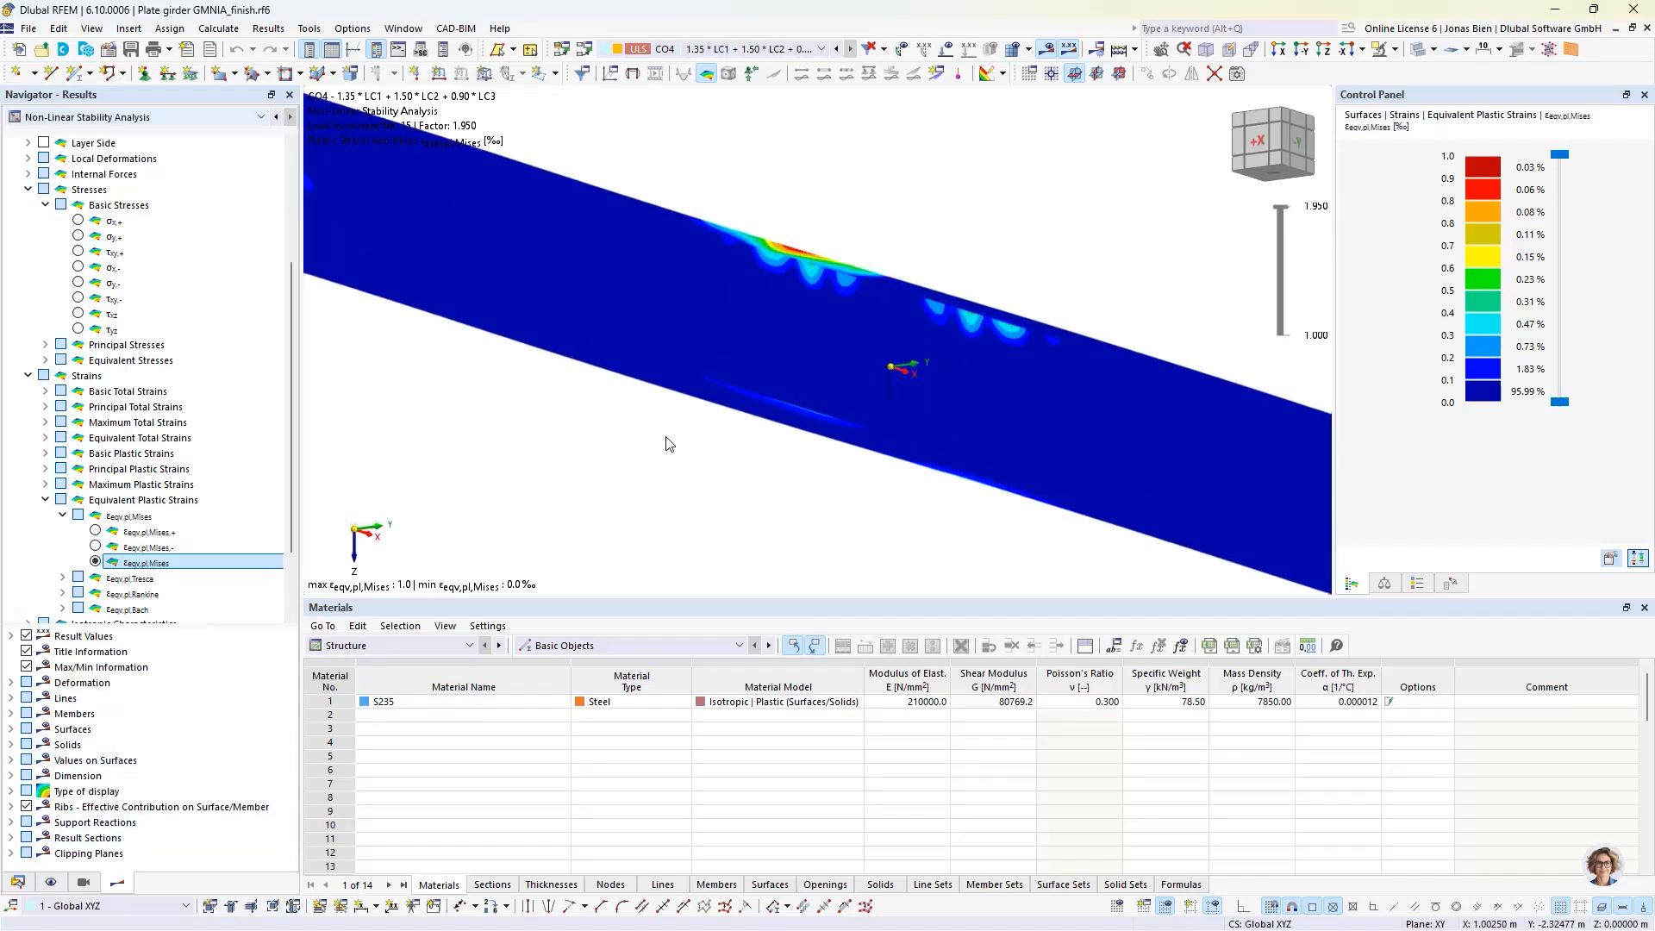
{"action": "scroll", "coordinate": [753, 394], "scroll_direction": "down", "scroll_amount": 1}
{"action": "scroll", "coordinate": [766, 374], "scroll_direction": "down", "scroll_amount": 2}
{"action": "middle_click_drag", "start_coordinate": [774, 368], "coordinate": [860, 415], "text": "ctrl"}
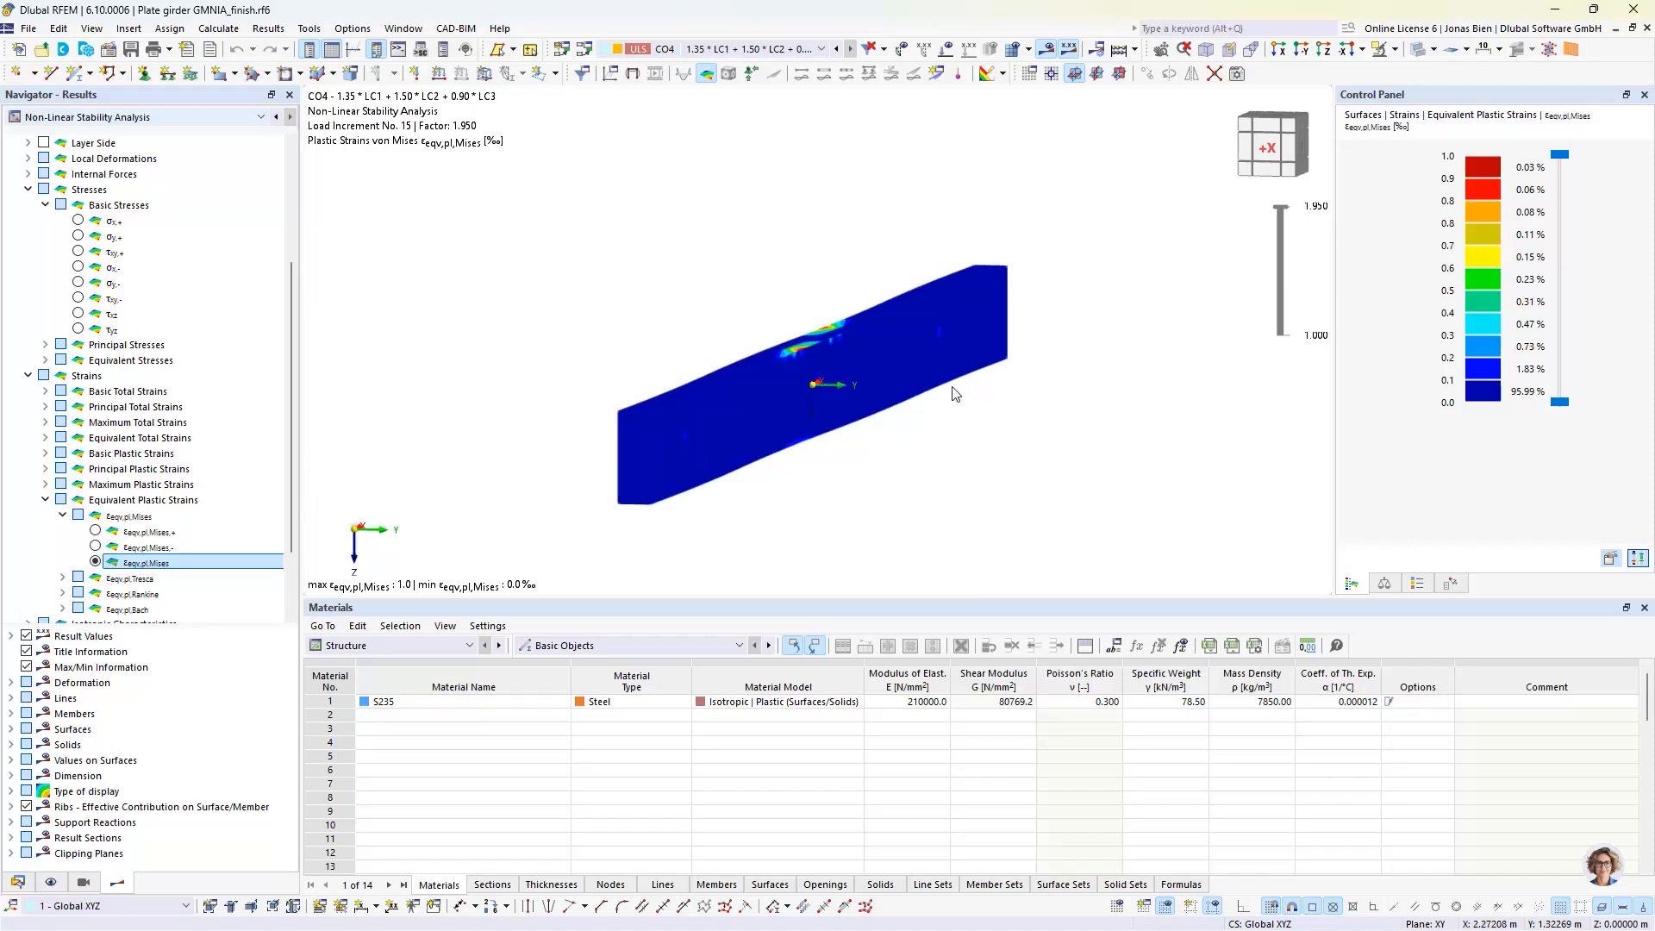
{"action": "middle_click_drag", "start_coordinate": [953, 394], "coordinate": [852, 388], "text": "ctrl"}
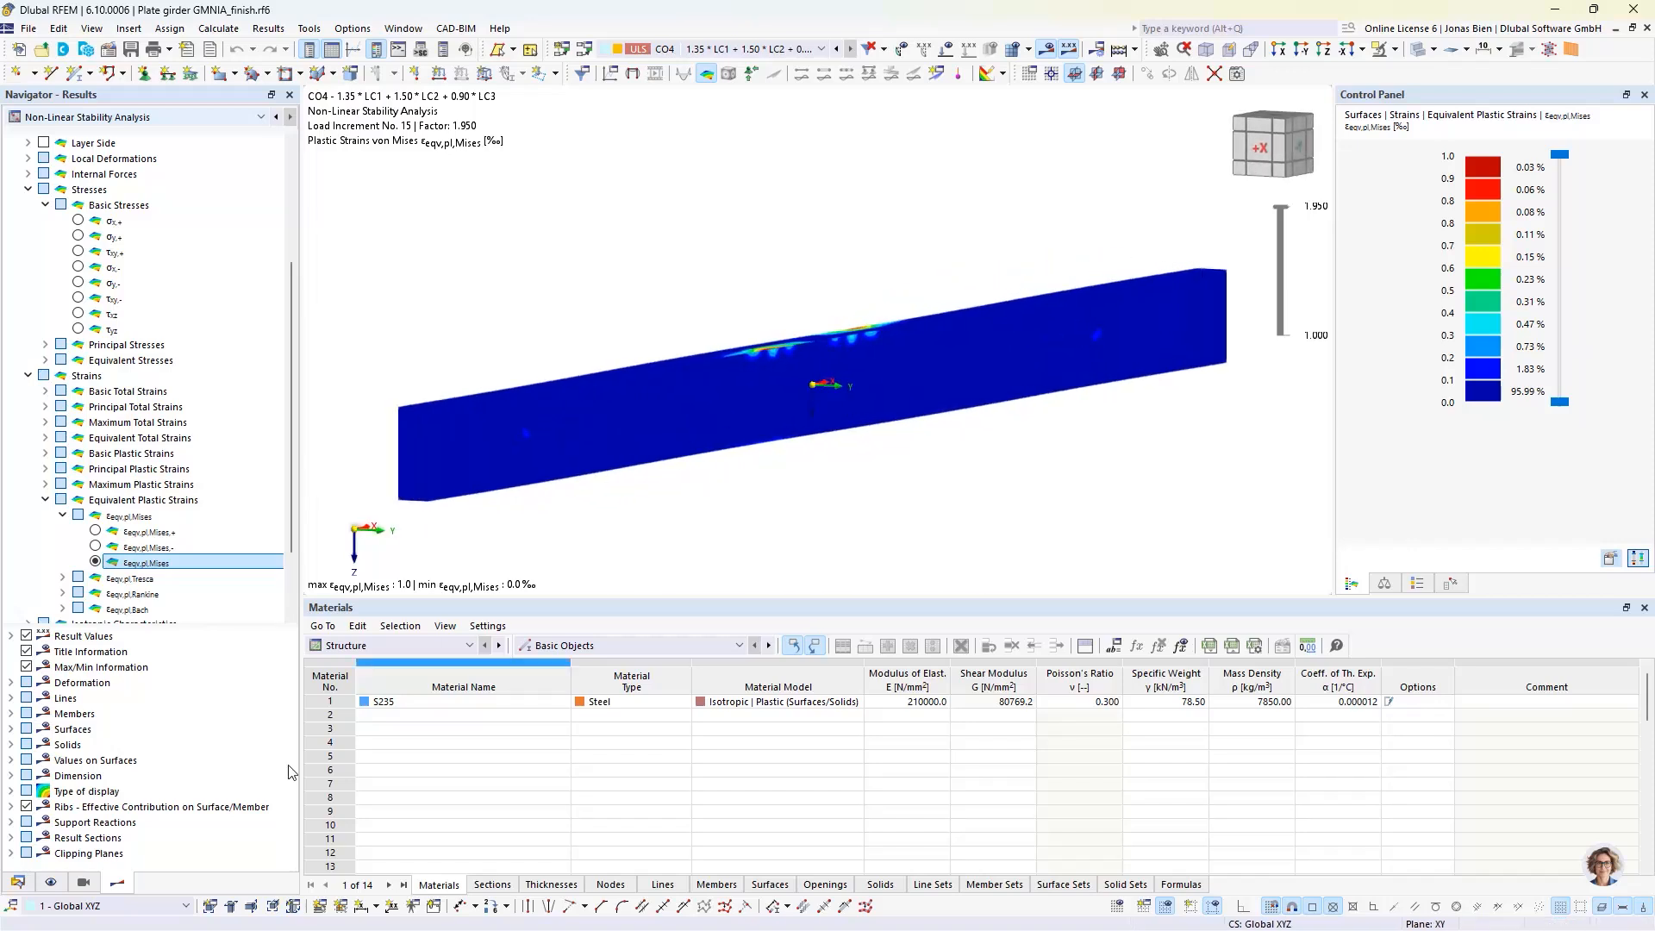
Step: Show the model objects again over the plastic strain results and inspect the girder with its supports and stiffeners
{"action": "left_click", "coordinate": [83, 883]}
{"action": "left_click", "coordinate": [49, 883]}
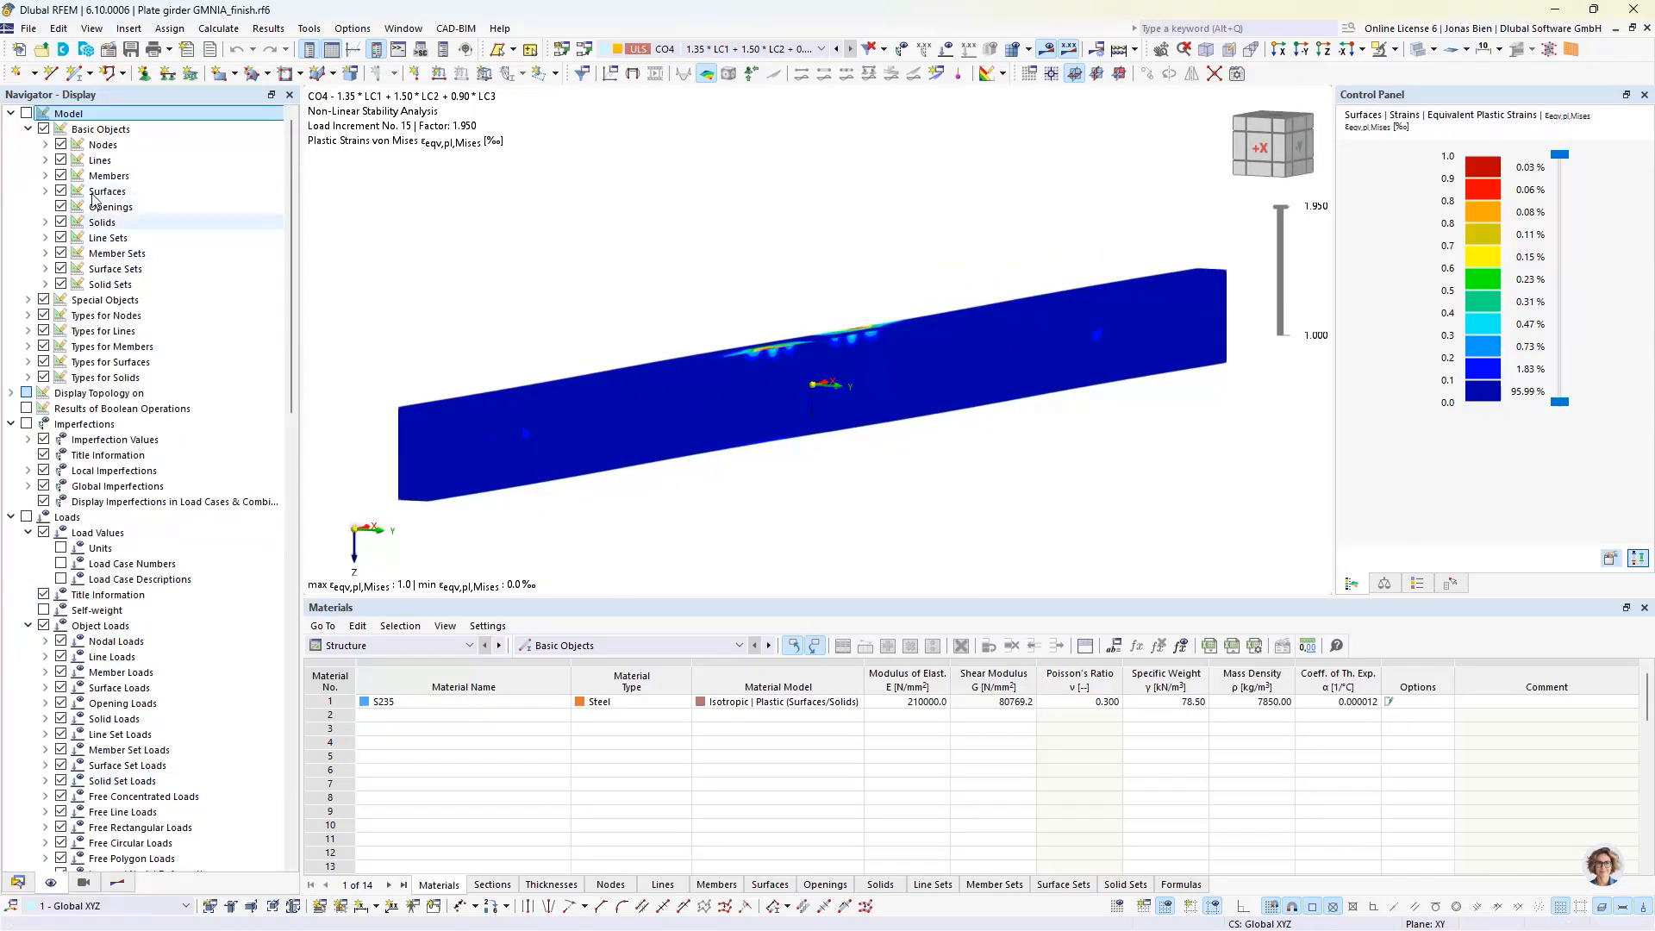
{"action": "left_click", "coordinate": [27, 113]}
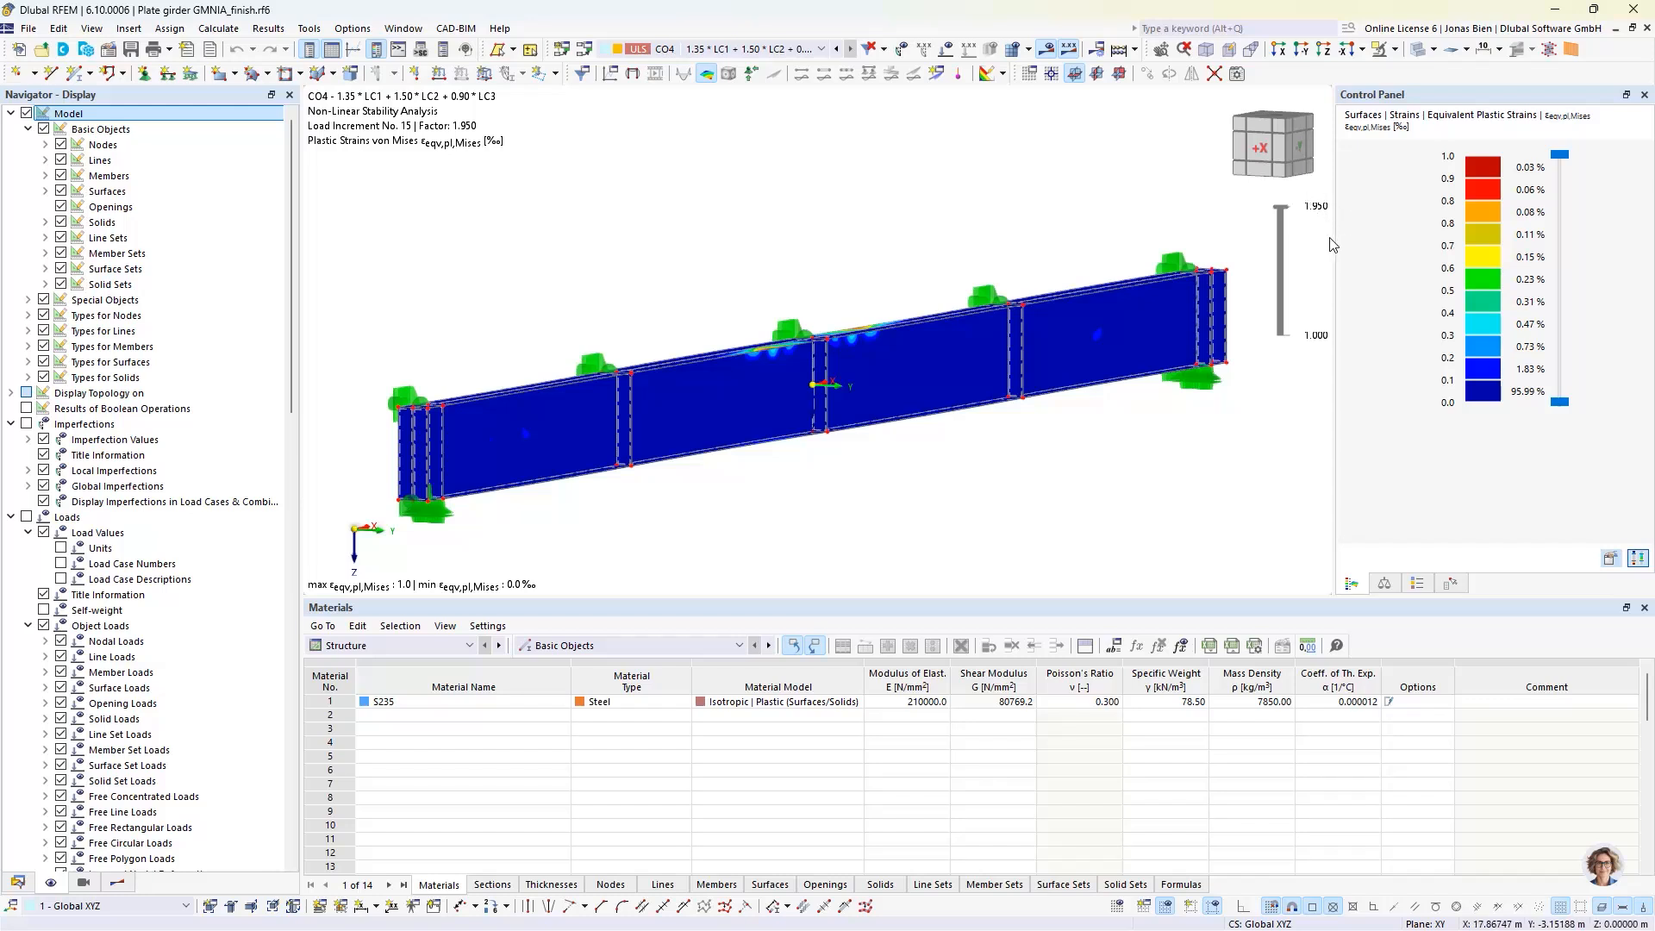
{"action": "middle_click_drag", "start_coordinate": [722, 256], "coordinate": [722, 269], "text": "ctrl"}
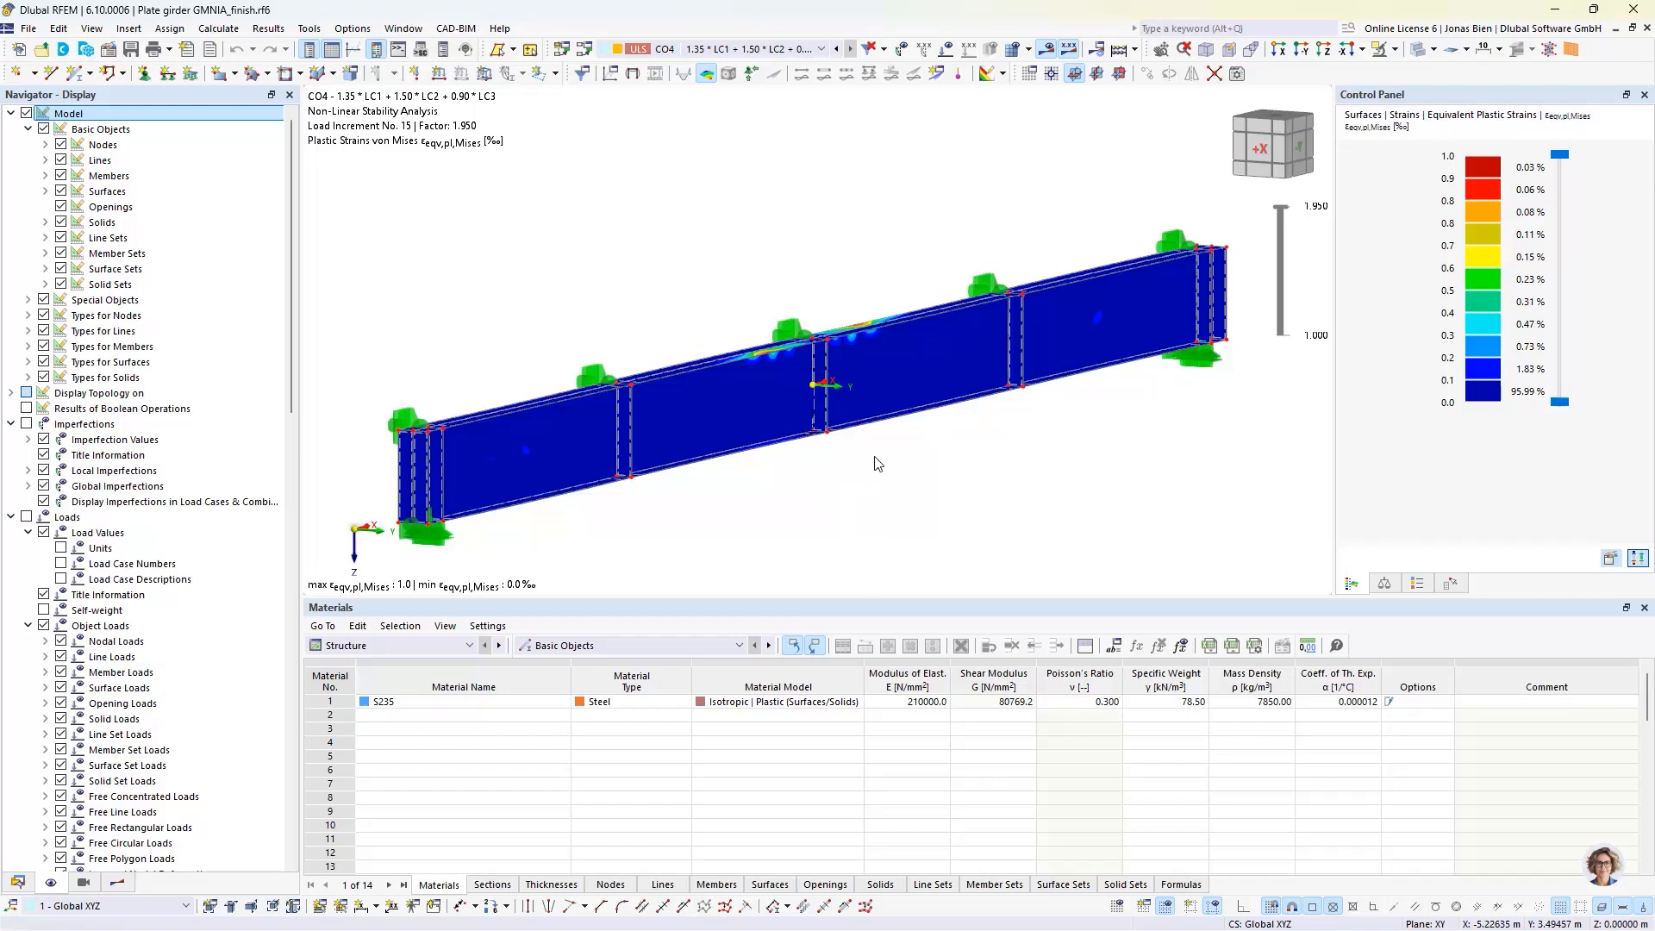
Step: Activate the model Plate girder GMNIA_3m_finish.rf6 and inspect its girder with supports and loads in an oblique 3D view
{"action": "mouse_move", "coordinate": [877, 449]}
{"action": "middle_mouse_down", "text": "ctrl"}
{"action": "mouse_move", "coordinate": [871, 410]}
{"action": "mouse_move", "coordinate": [874, 461]}
{"action": "mouse_move", "coordinate": [862, 428]}
{"action": "middle_mouse_up", "text": "ctrl"}
{"action": "scroll", "coordinate": [878, 455], "scroll_direction": "down", "scroll_amount": 1}
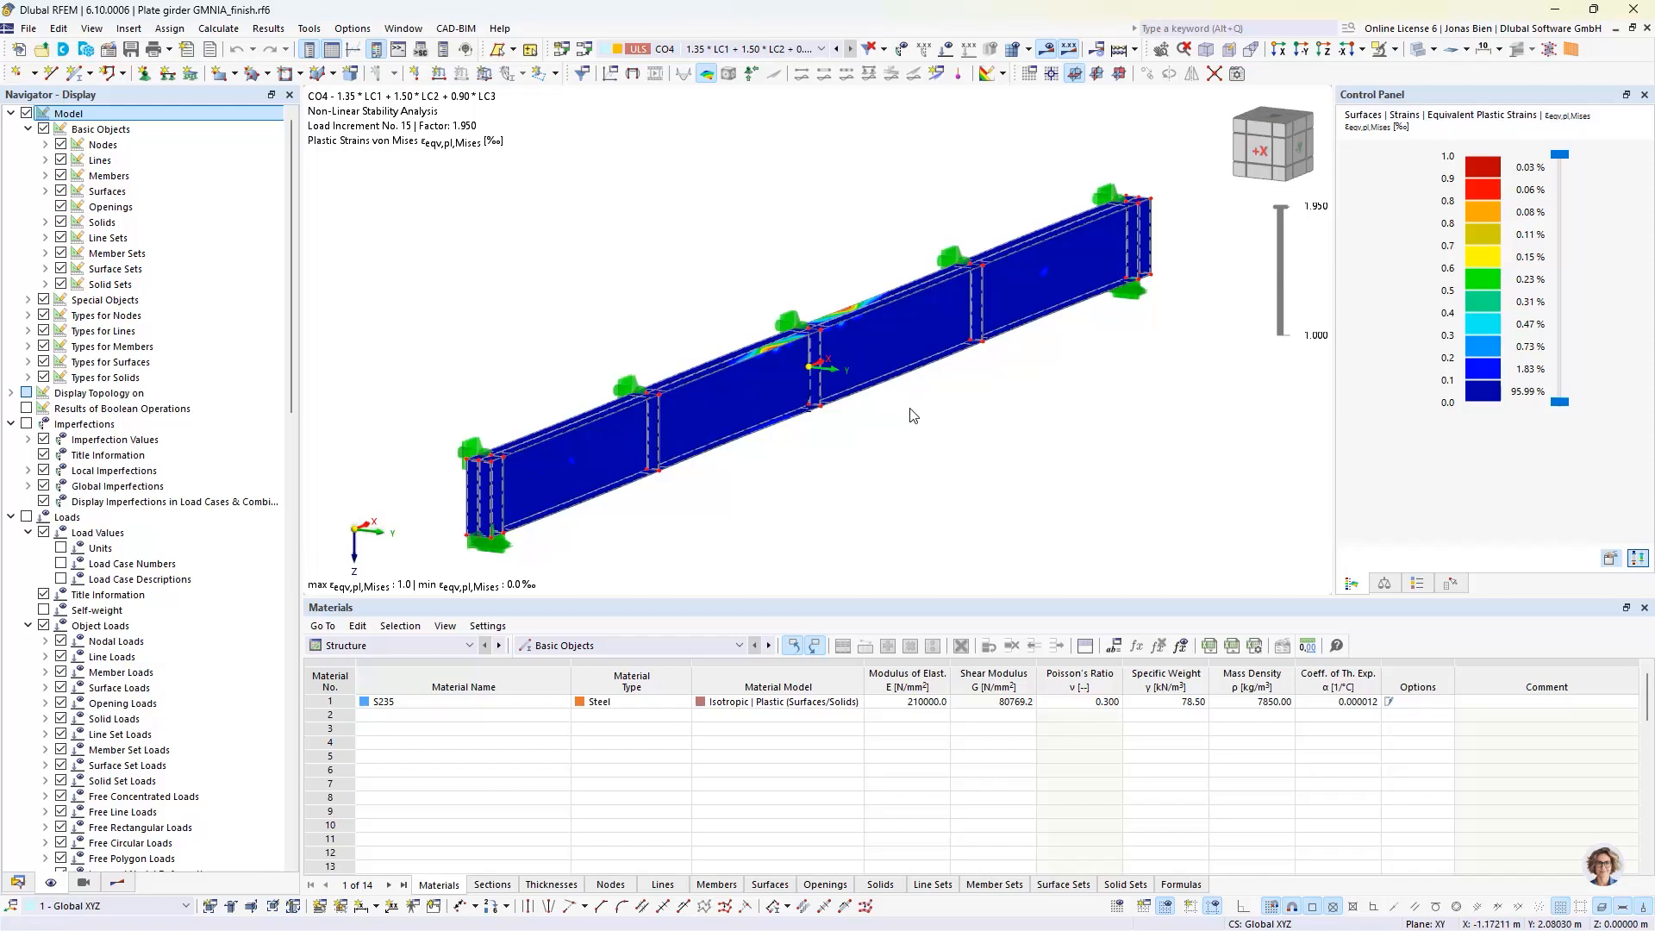
{"action": "left_click", "coordinate": [19, 882]}
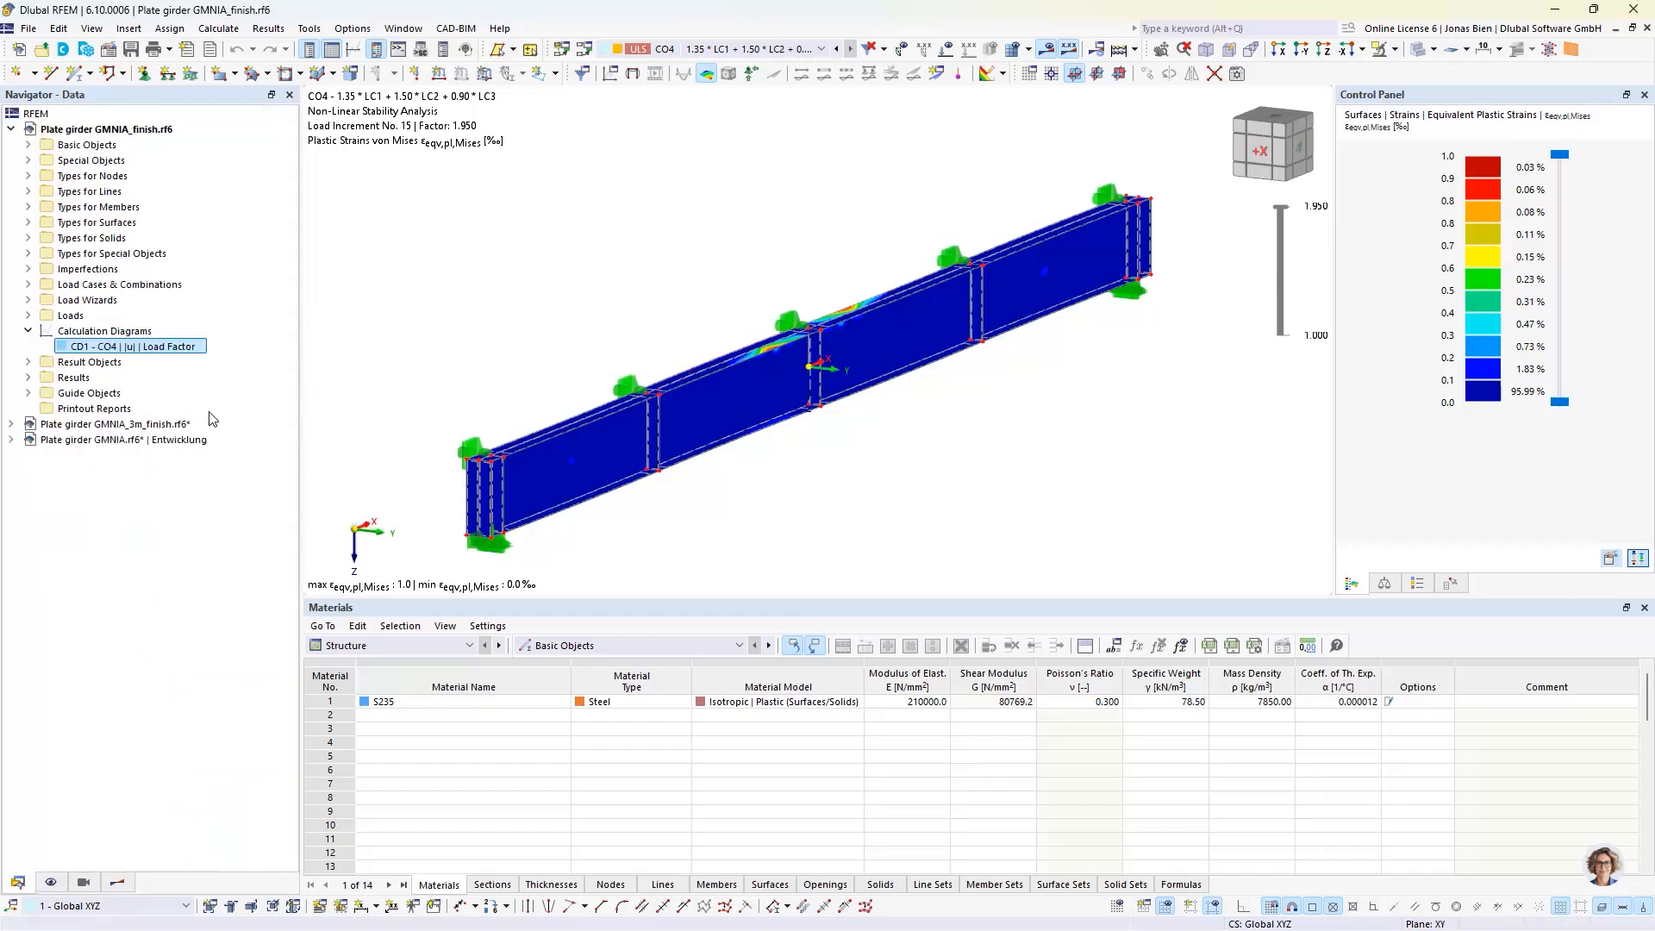
{"action": "left_click", "coordinate": [160, 424]}
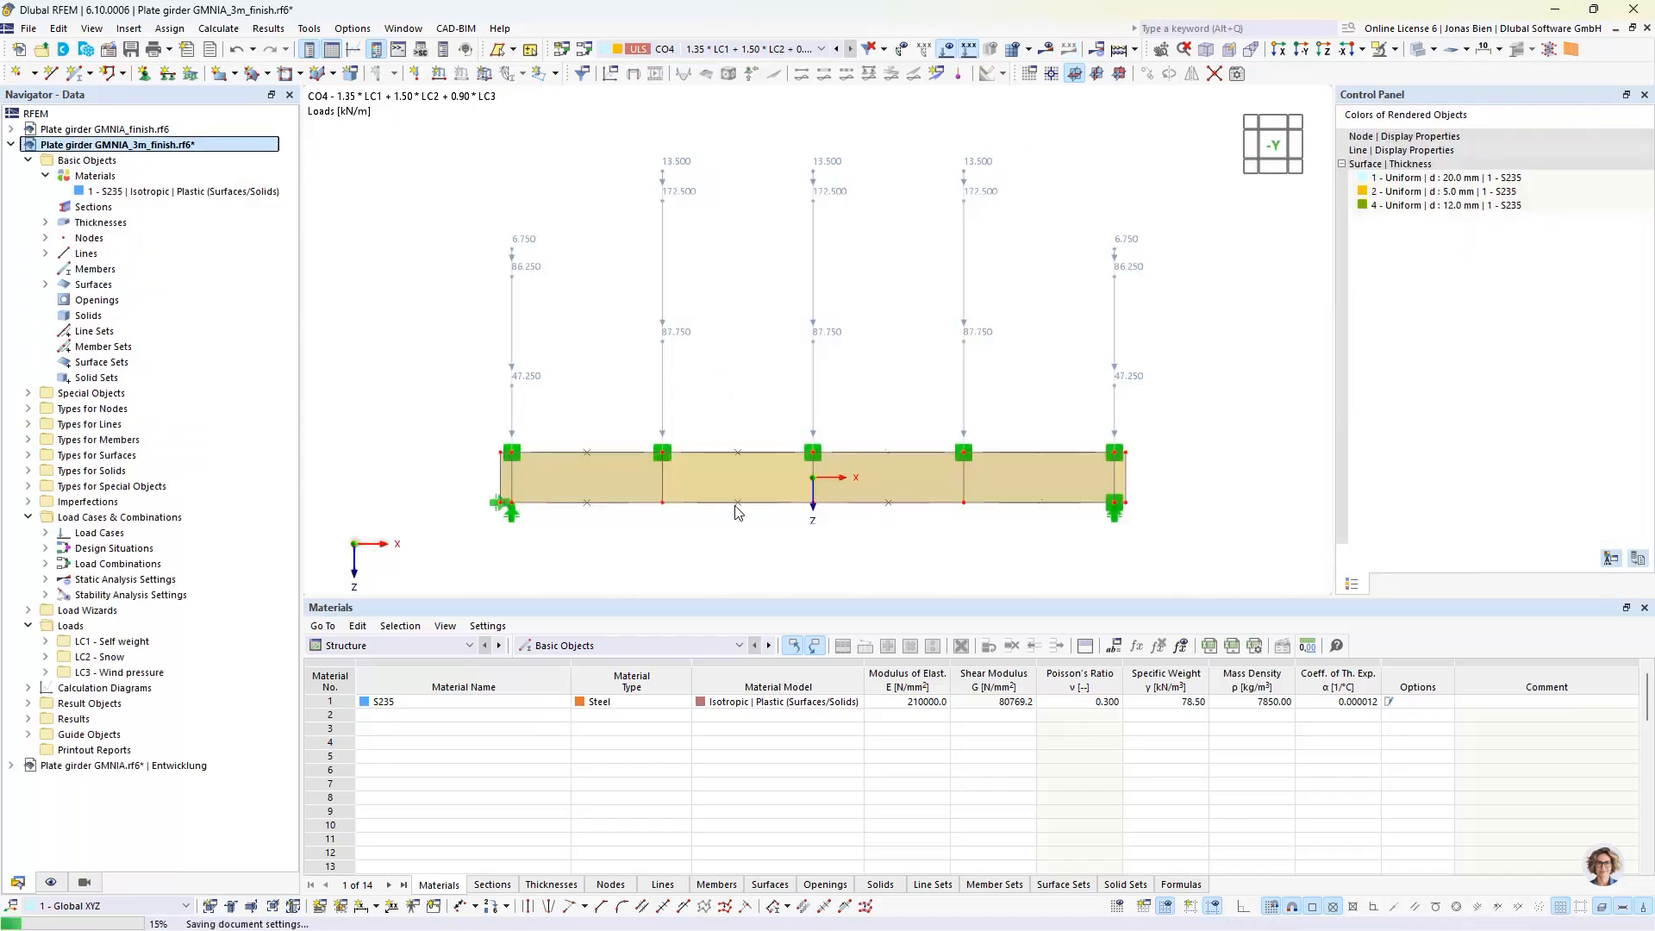
{"action": "left_click", "coordinate": [678, 392]}
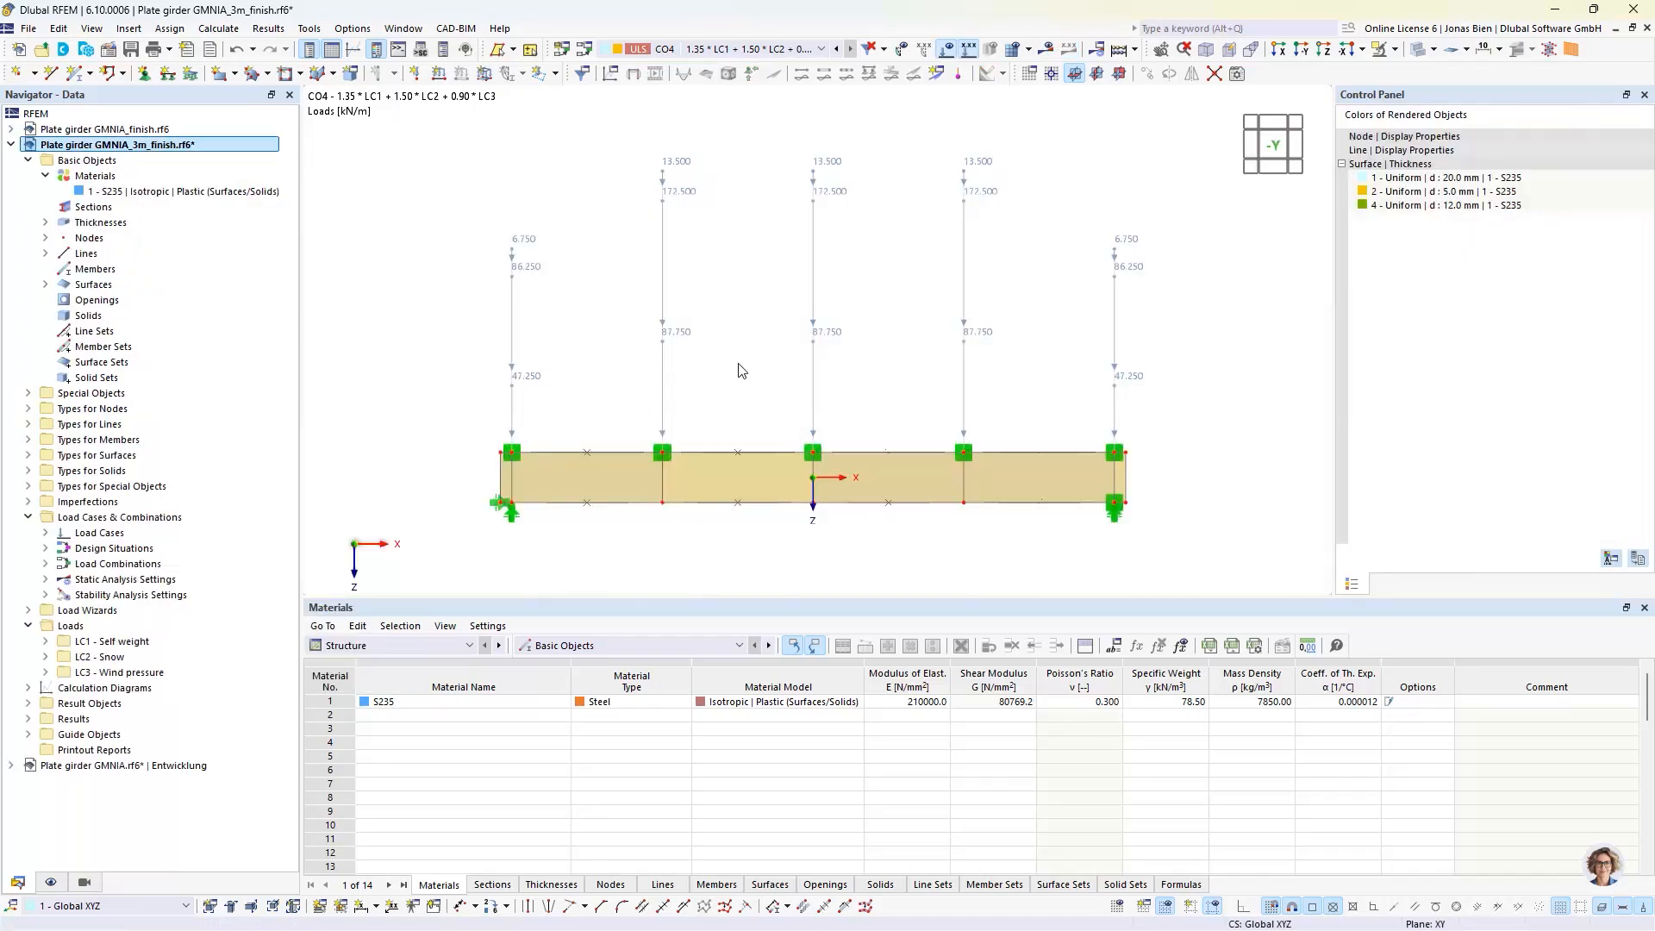
{"action": "middle_click_drag", "start_coordinate": [742, 362], "coordinate": [877, 372], "text": "ctrl"}
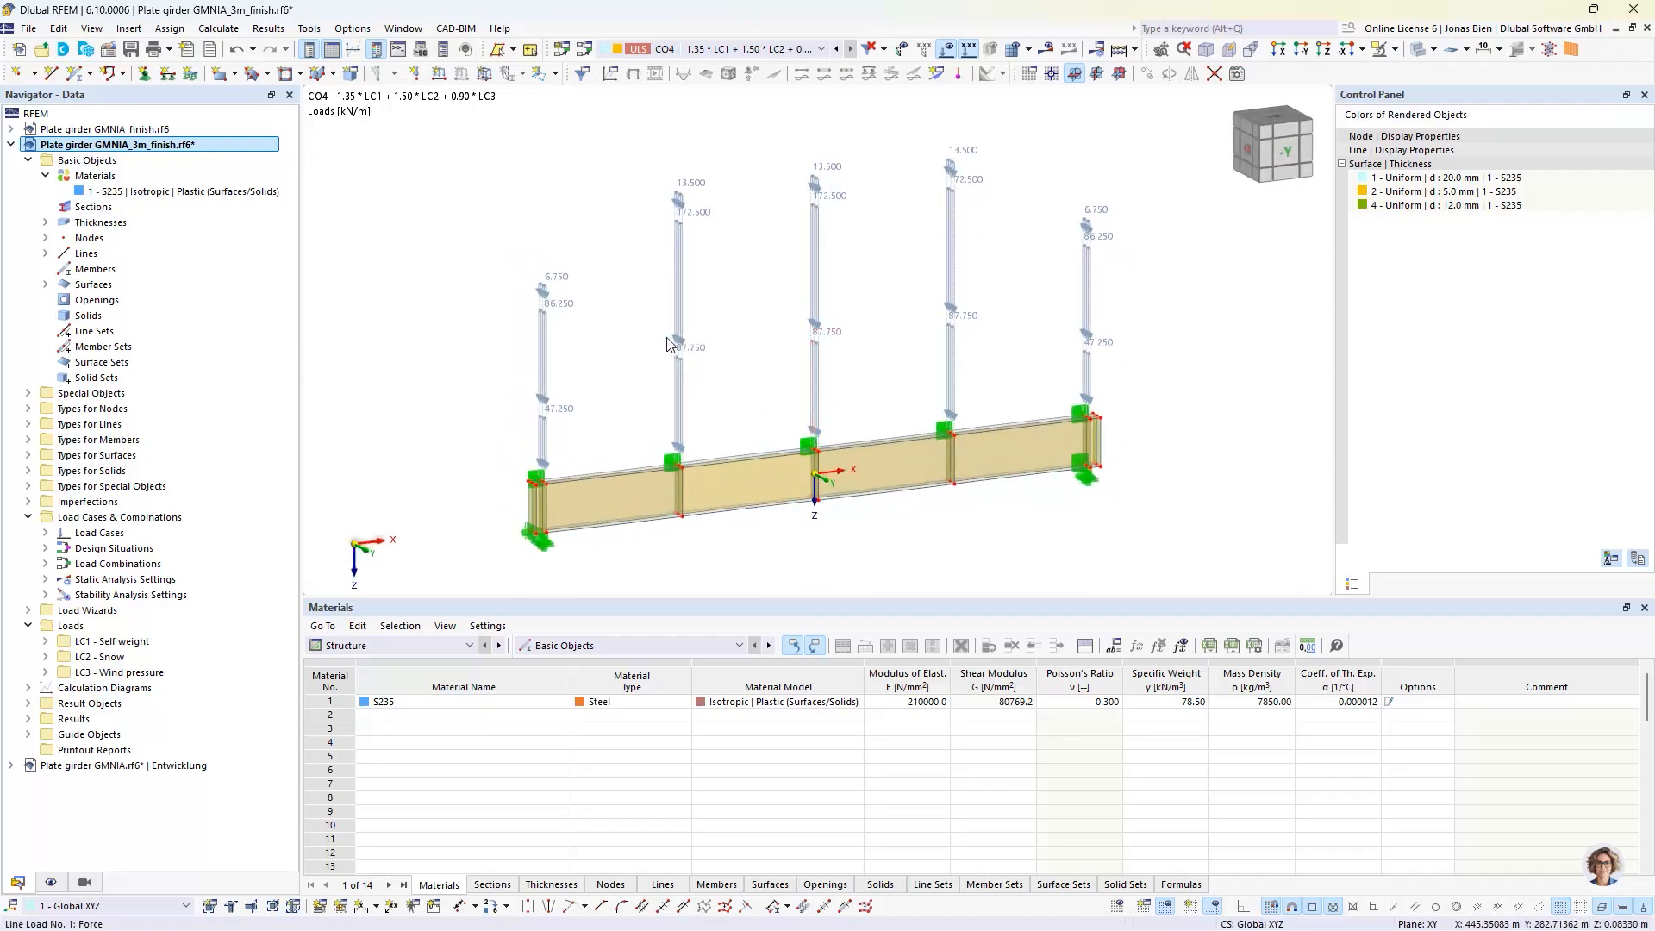
{"action": "middle_click_drag", "start_coordinate": [637, 521], "coordinate": [648, 541], "text": "ctrl"}
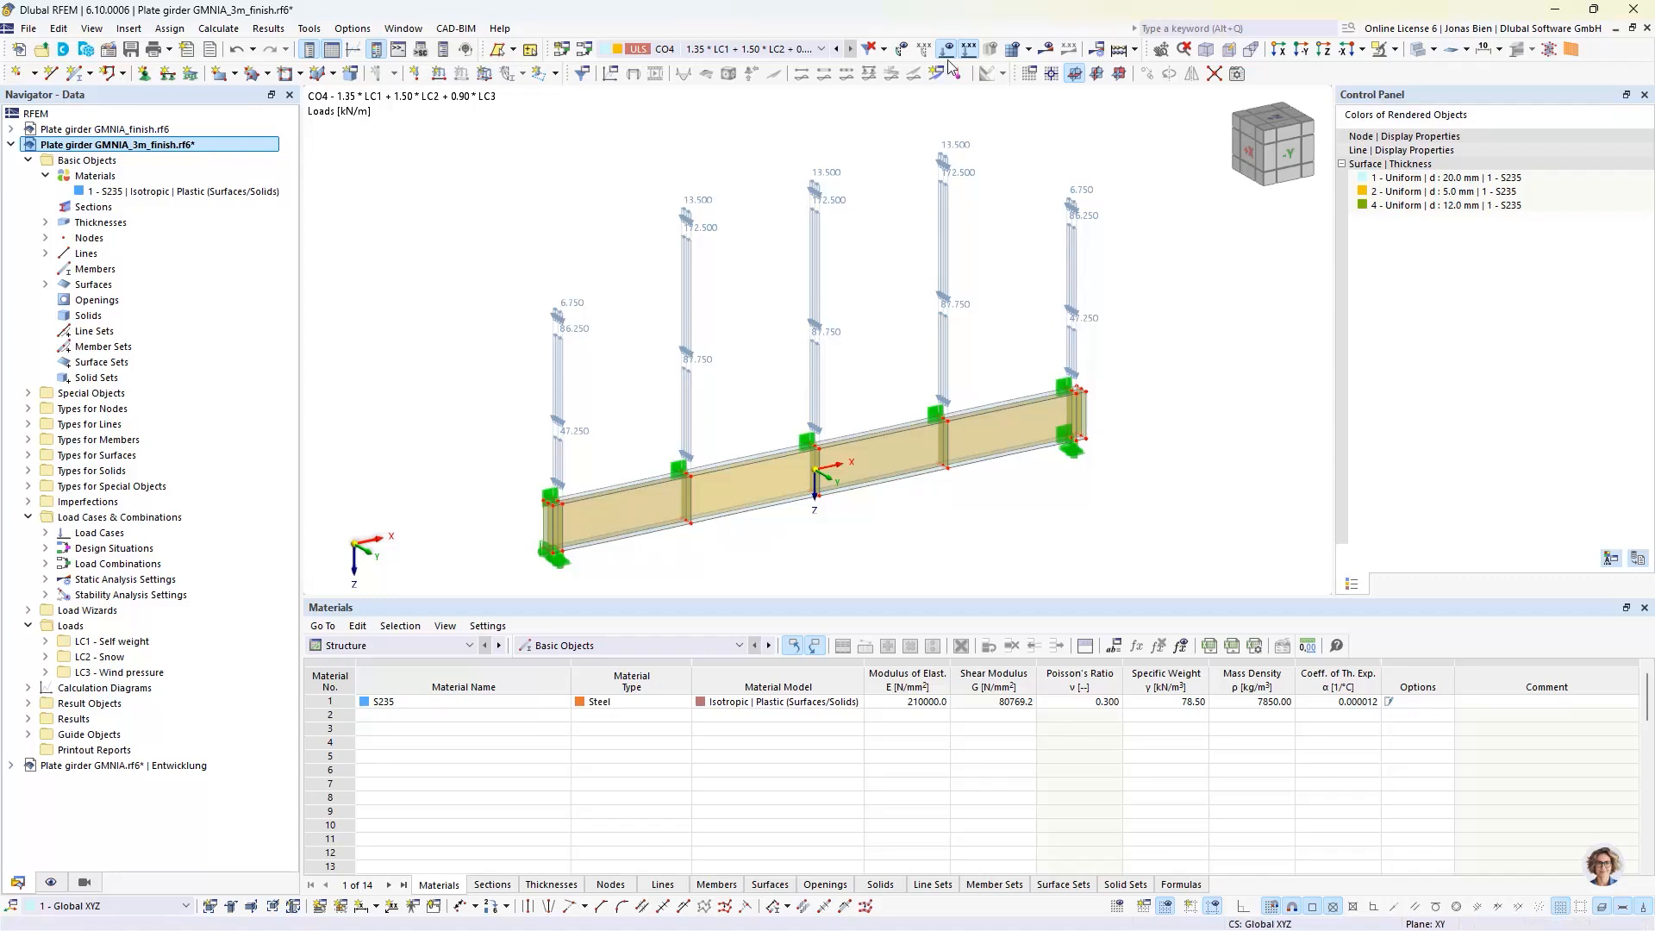
Step: Display the displacement results |u| of CO4's non-linear stability analysis and look at the girder along its longitudinal axis
{"action": "left_click", "coordinate": [1049, 49]}
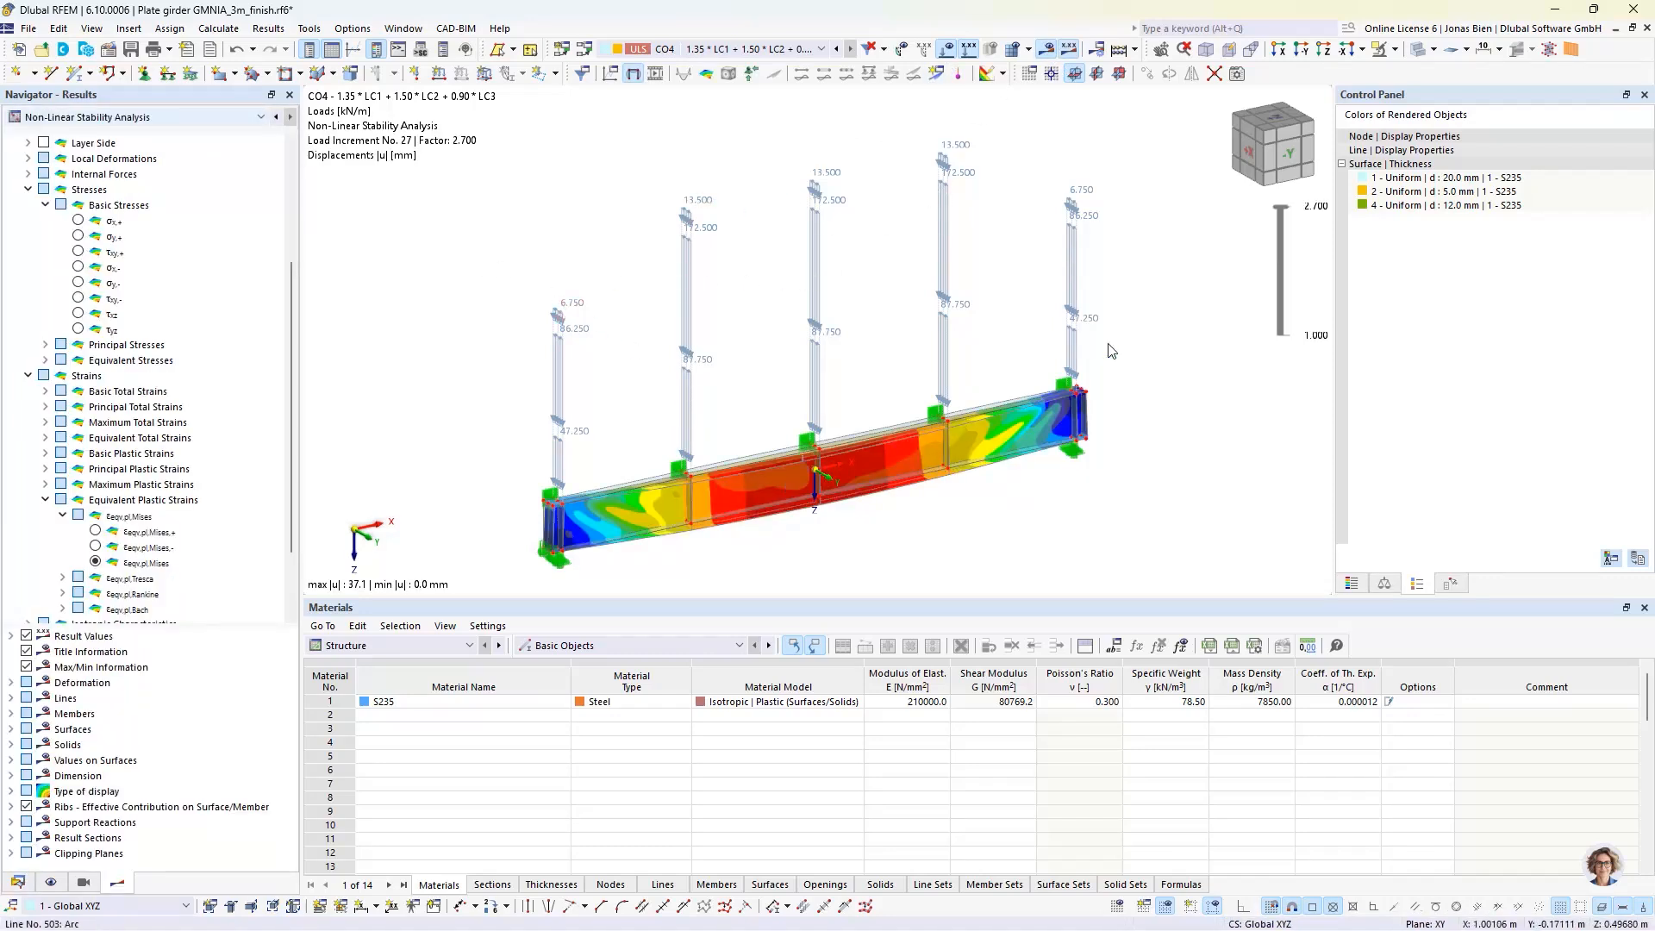
{"action": "middle_click_drag", "start_coordinate": [774, 443], "coordinate": [945, 386], "text": "ctrl"}
{"action": "scroll", "coordinate": [760, 539], "scroll_direction": "up", "scroll_amount": 3}
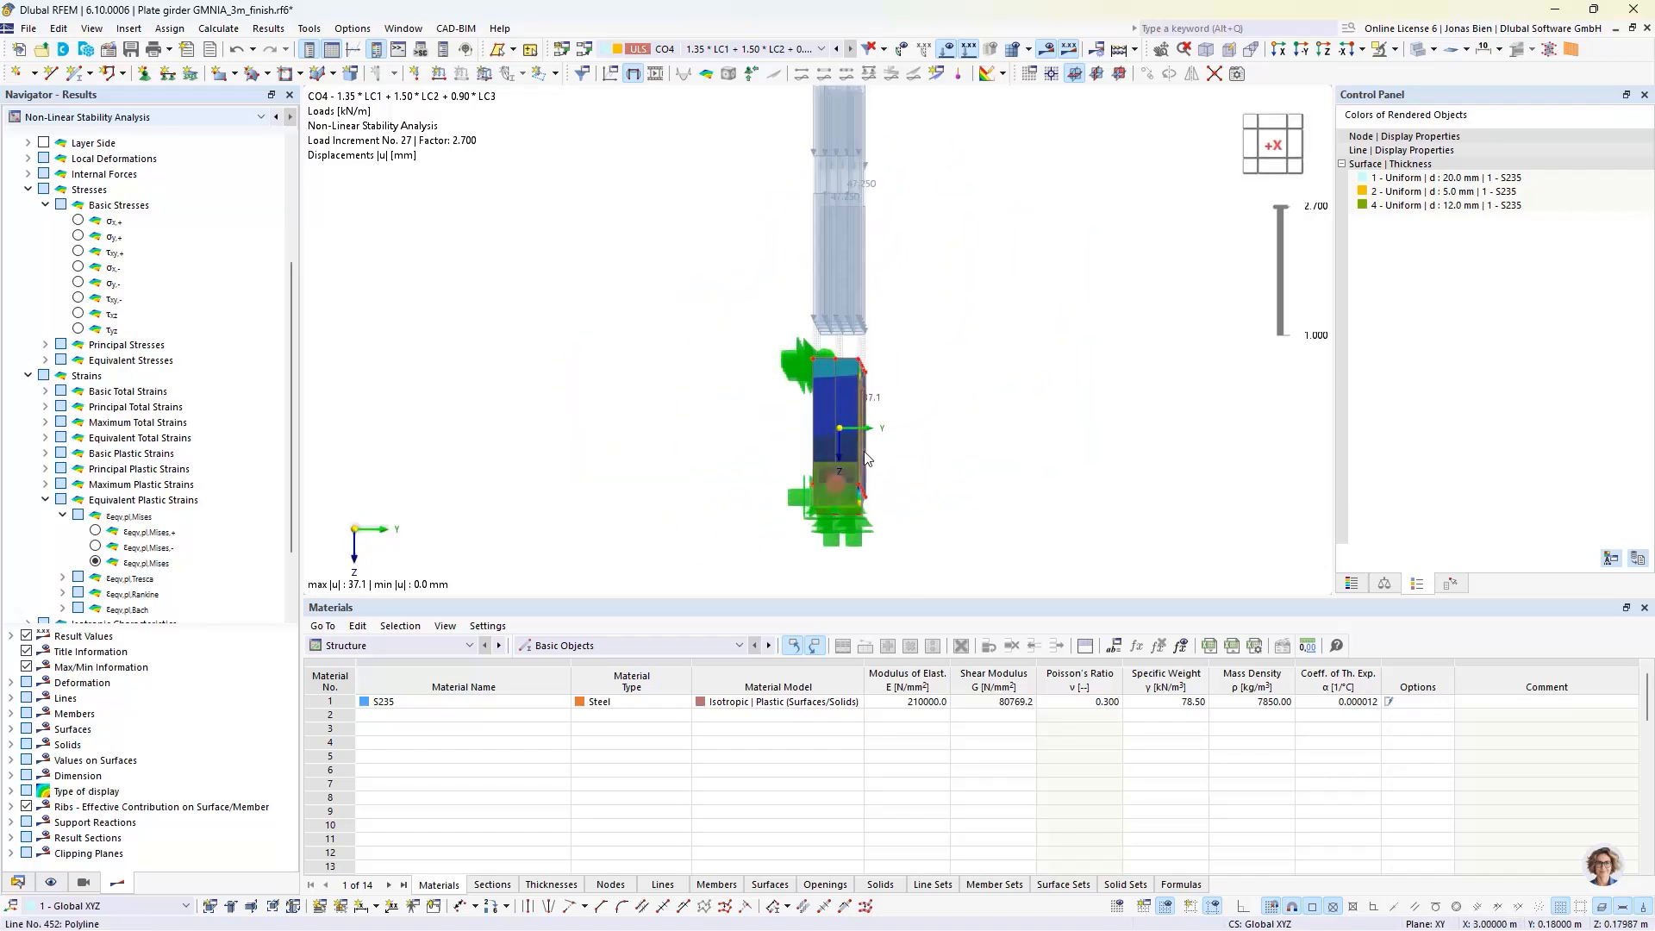
Step: Hide the model objects and examine the girder's deformed shape from the +X end and obliquely along its web
{"action": "left_click", "coordinate": [51, 882]}
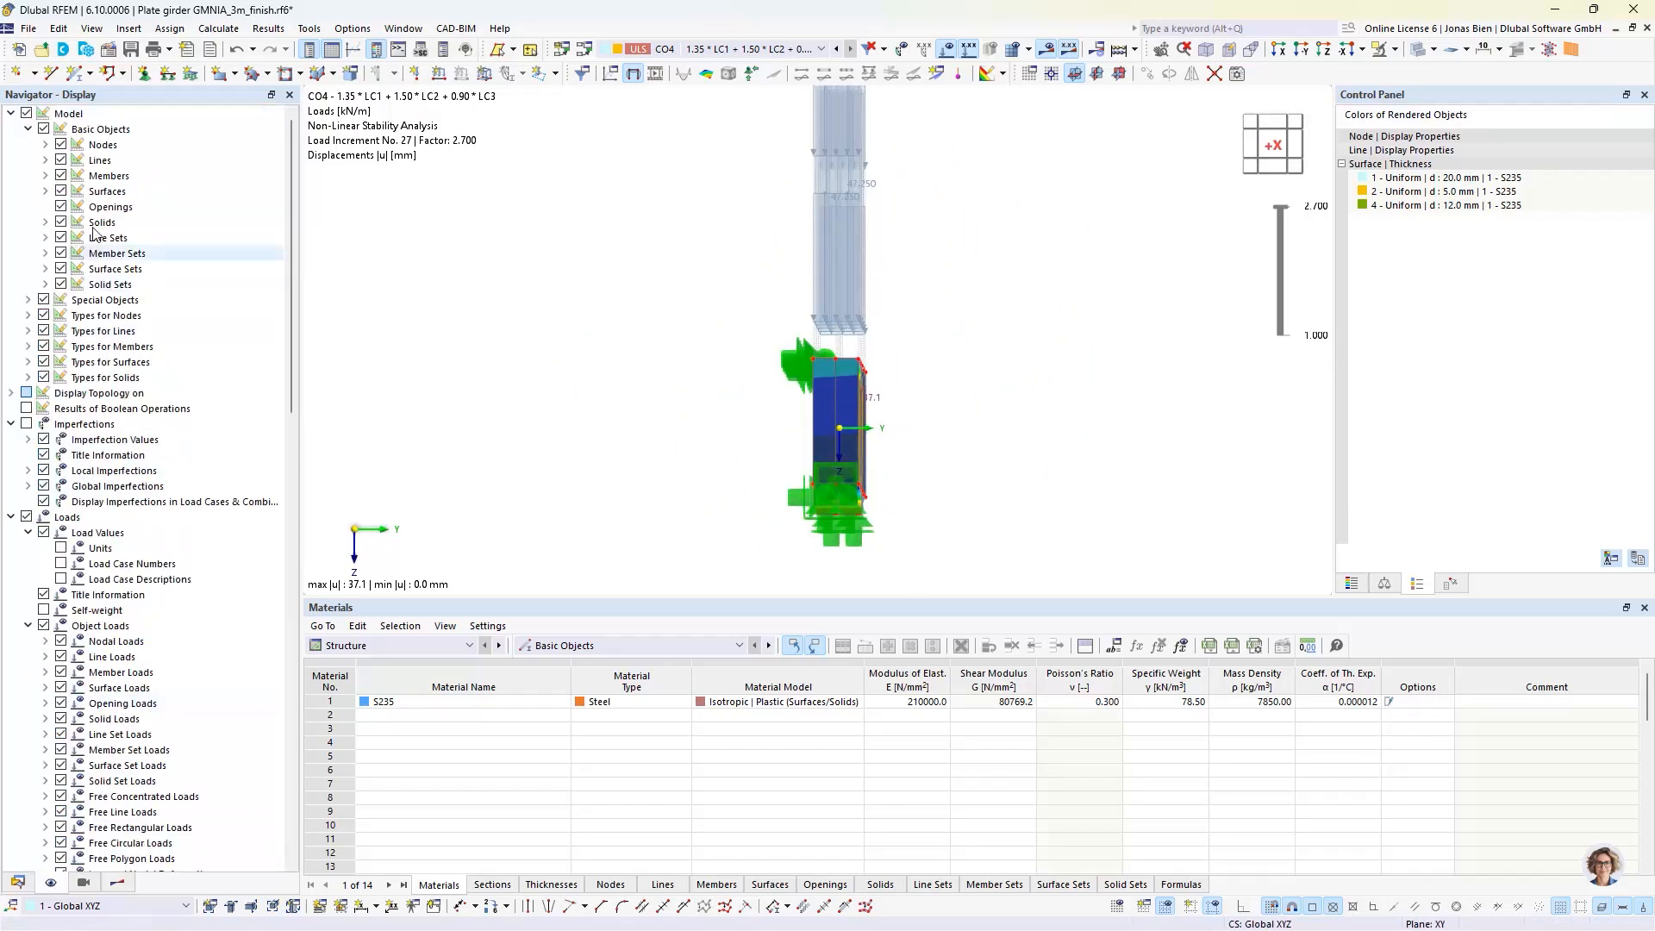
{"action": "left_click", "coordinate": [27, 113]}
{"action": "left_click", "coordinate": [1269, 174]}
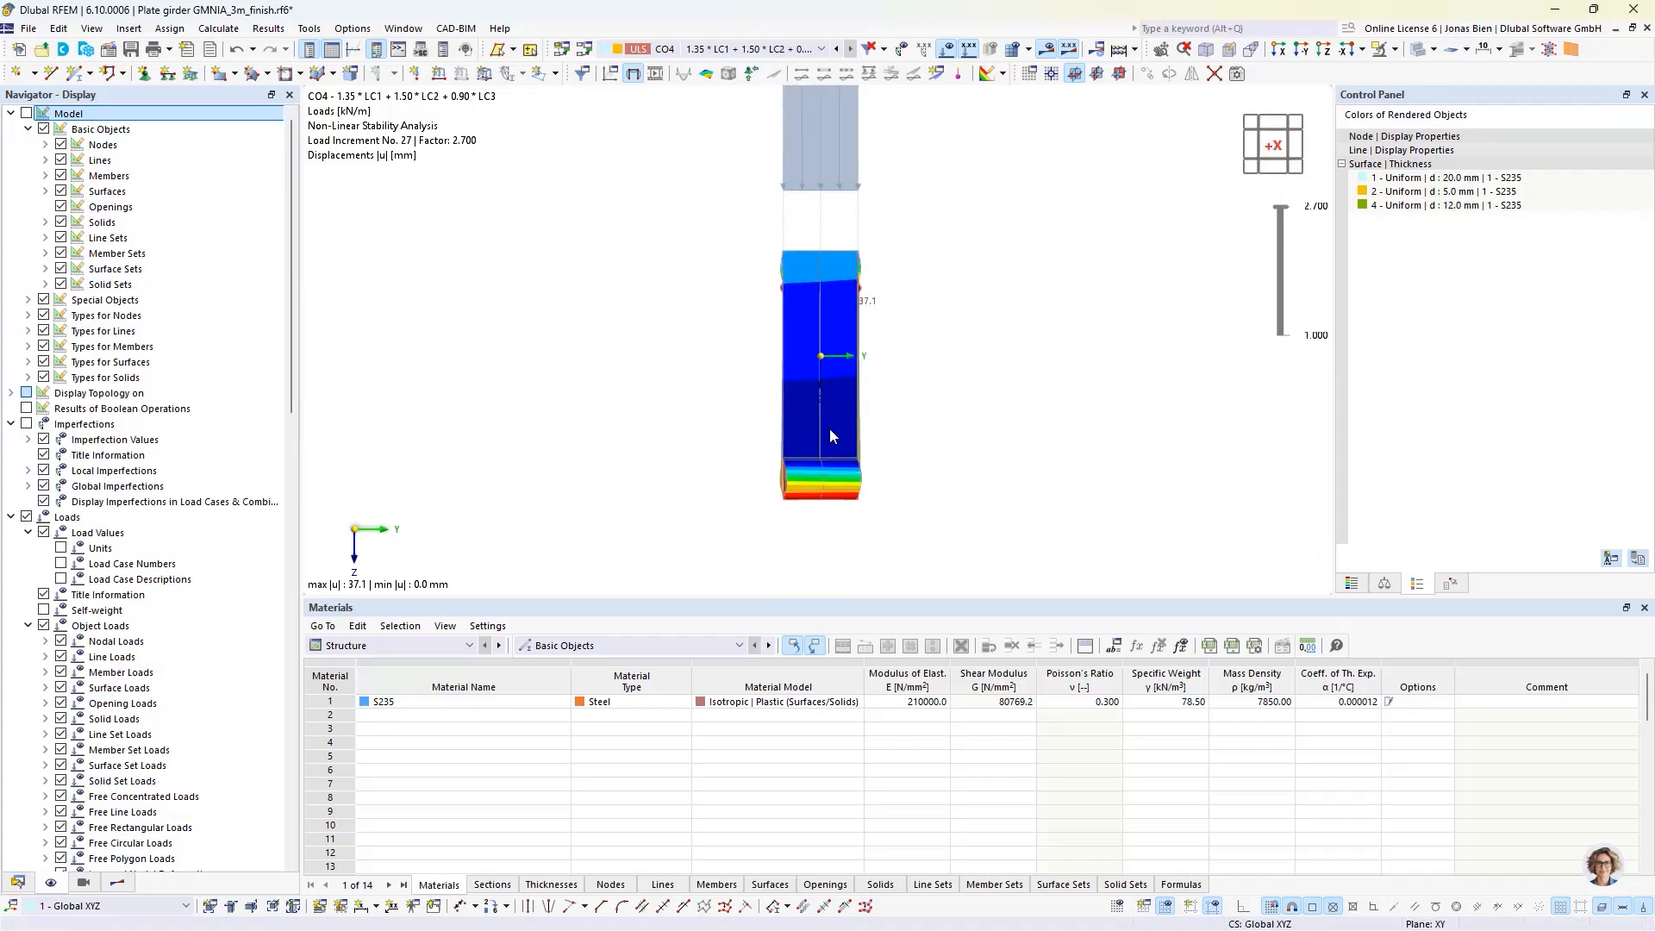
{"action": "mouse_move", "coordinate": [839, 400]}
{"action": "middle_mouse_down", "text": "ctrl"}
{"action": "mouse_move", "coordinate": [810, 369]}
{"action": "mouse_move", "coordinate": [923, 380]}
{"action": "mouse_move", "coordinate": [836, 421]}
{"action": "middle_mouse_up", "text": "ctrl"}
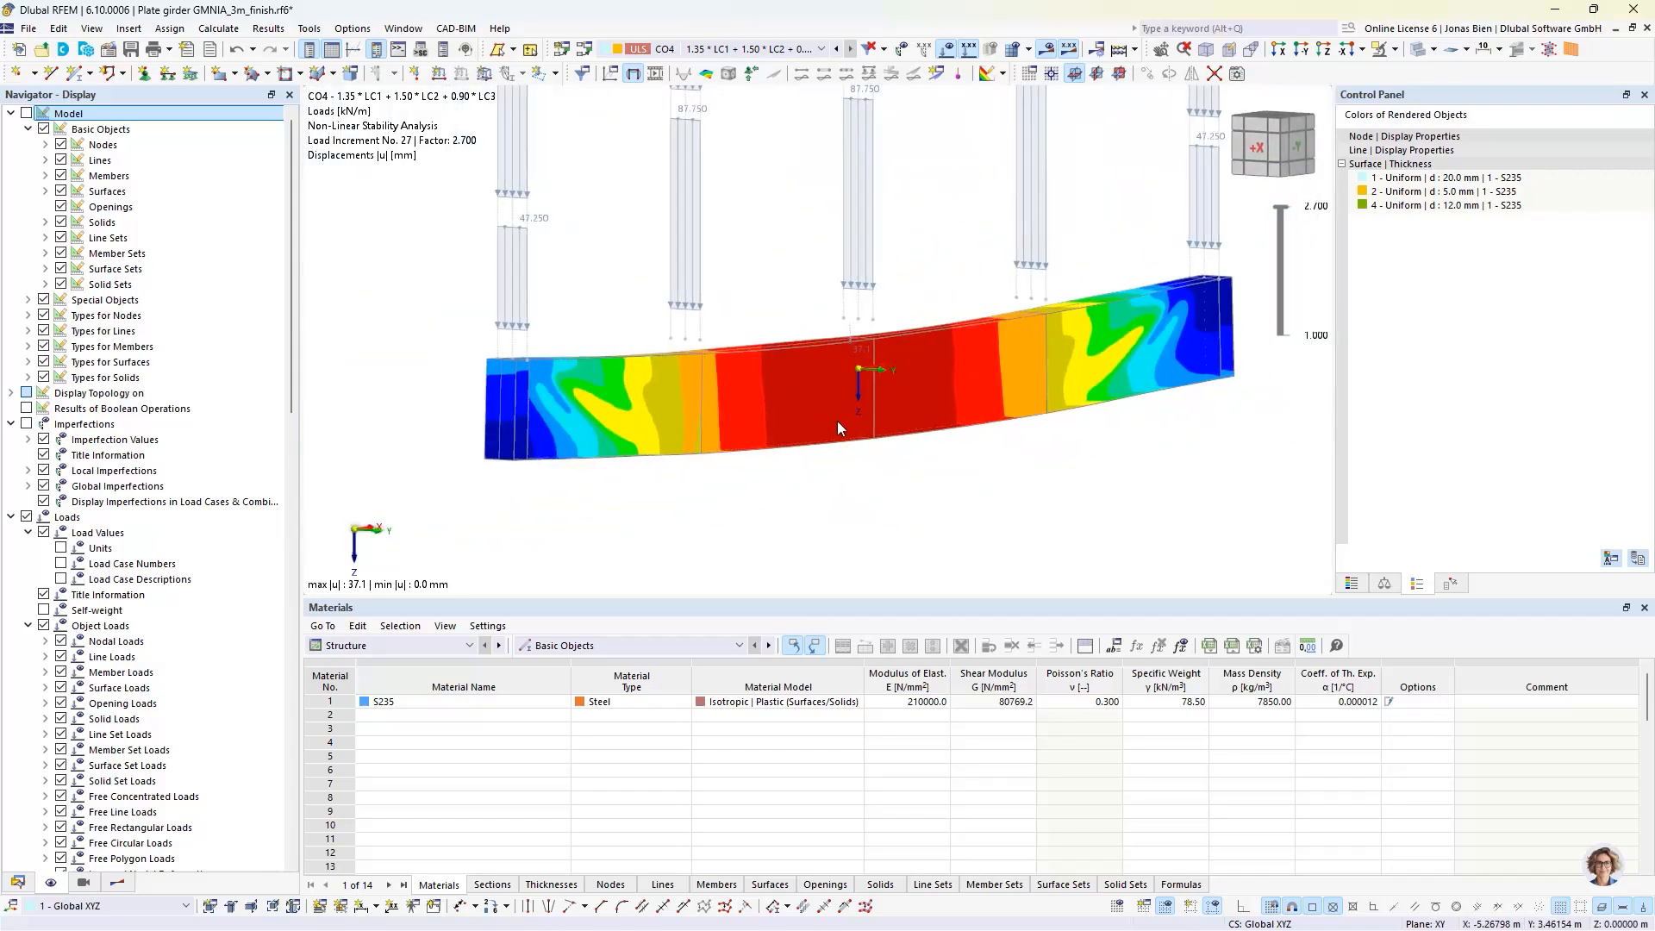
Step: Show the model objects again and display the von Mises equivalent plastic strains on the surfaces with their color scale
{"action": "left_click", "coordinate": [27, 113]}
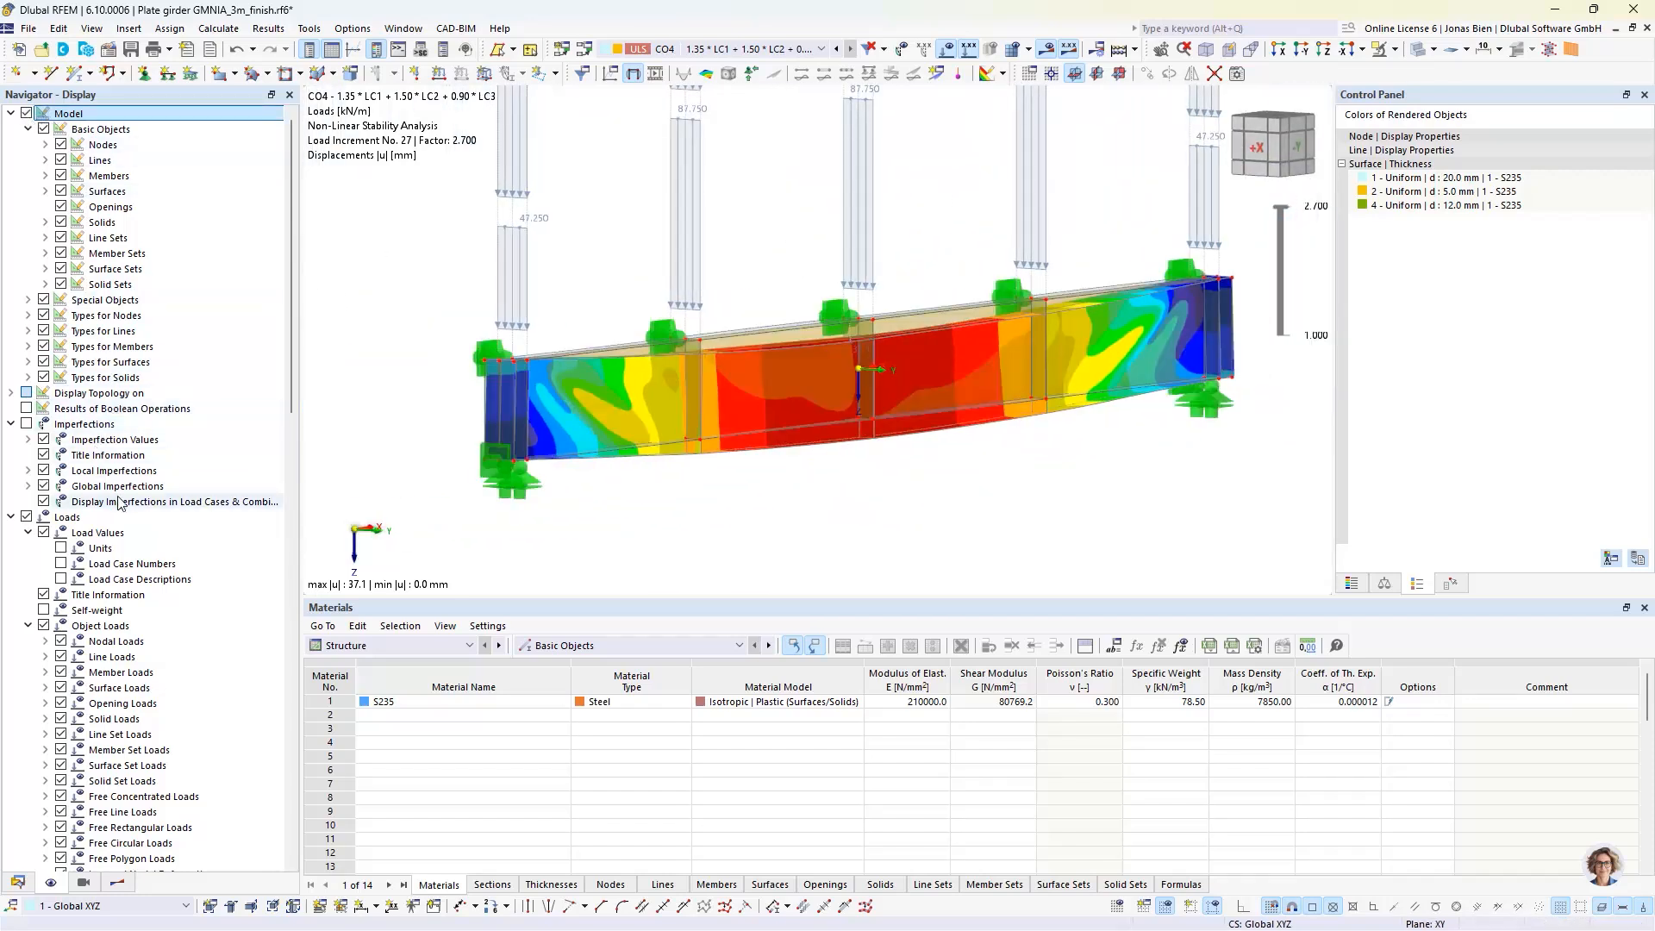
{"action": "scroll", "coordinate": [120, 483], "scroll_direction": "down", "scroll_amount": 3}
{"action": "left_click", "coordinate": [117, 882]}
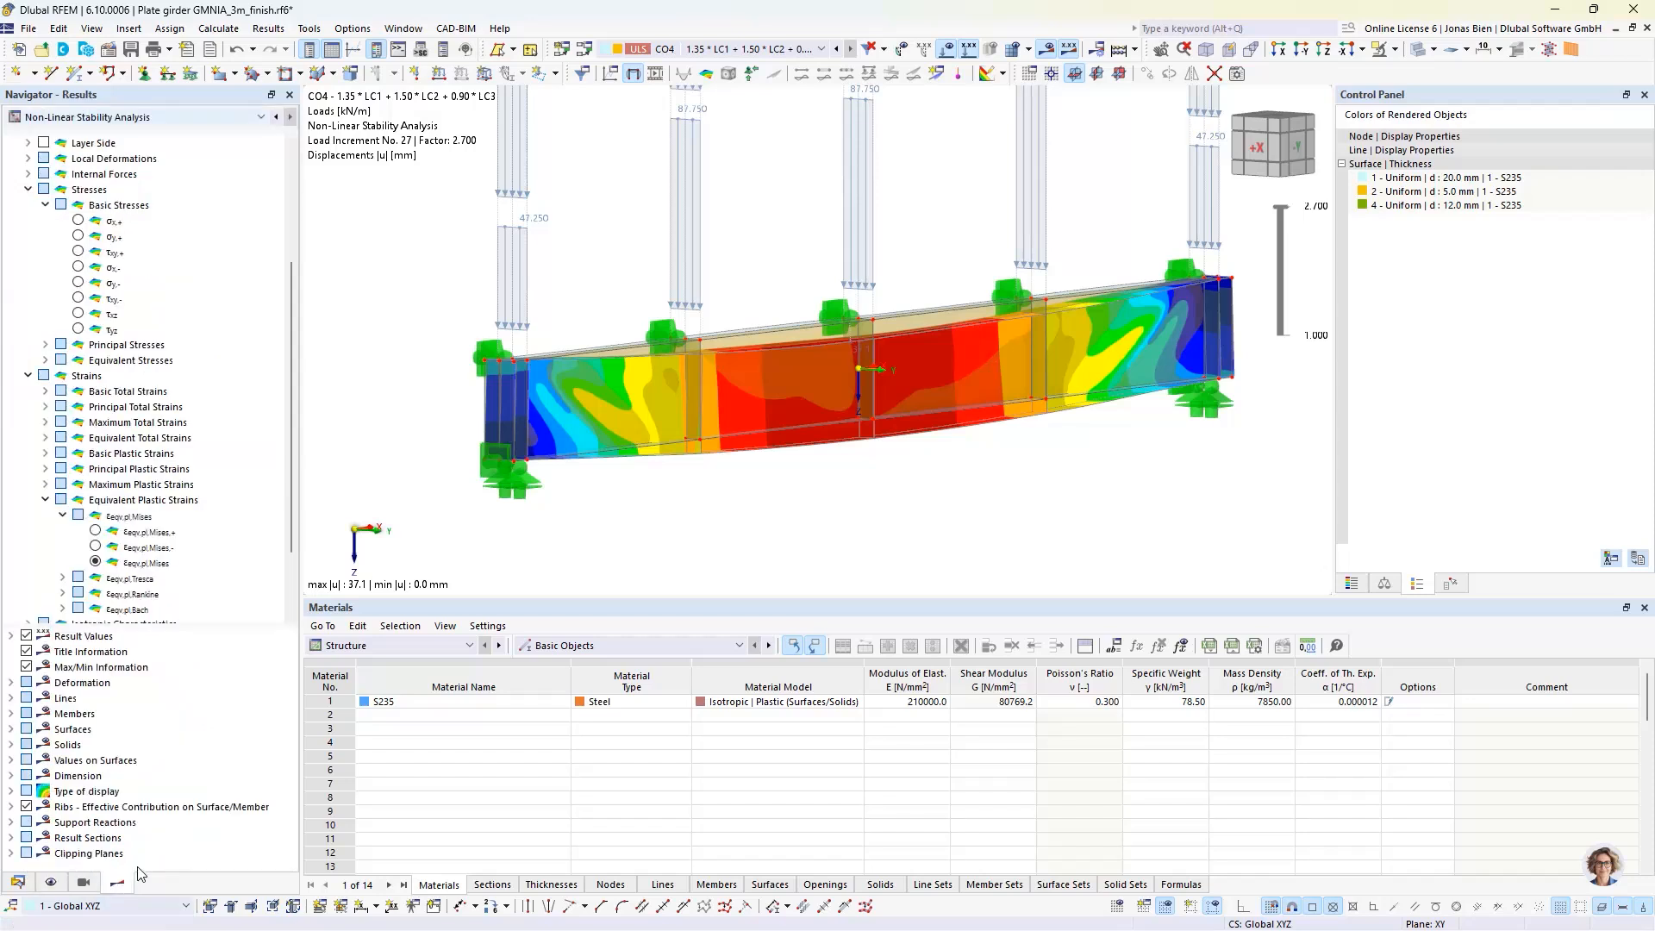
{"action": "left_click", "coordinate": [96, 563]}
{"action": "middle_click_drag", "start_coordinate": [1105, 410], "coordinate": [1050, 428], "text": "ctrl"}
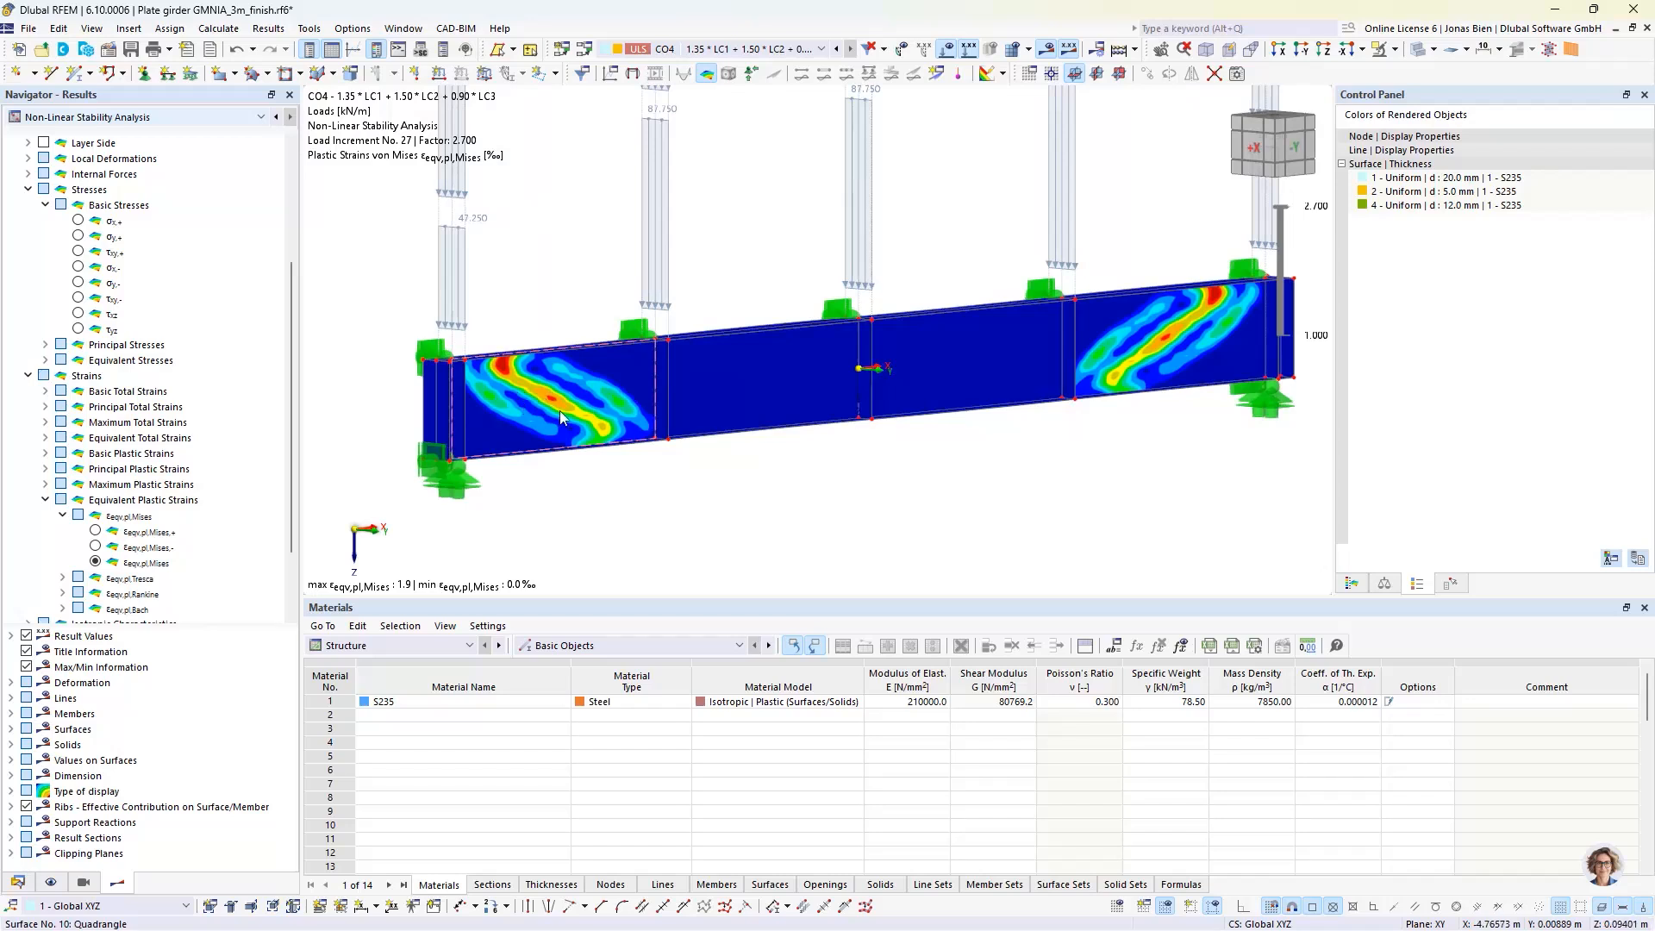
{"action": "middle_click_drag", "start_coordinate": [875, 344], "coordinate": [843, 350], "text": "ctrl"}
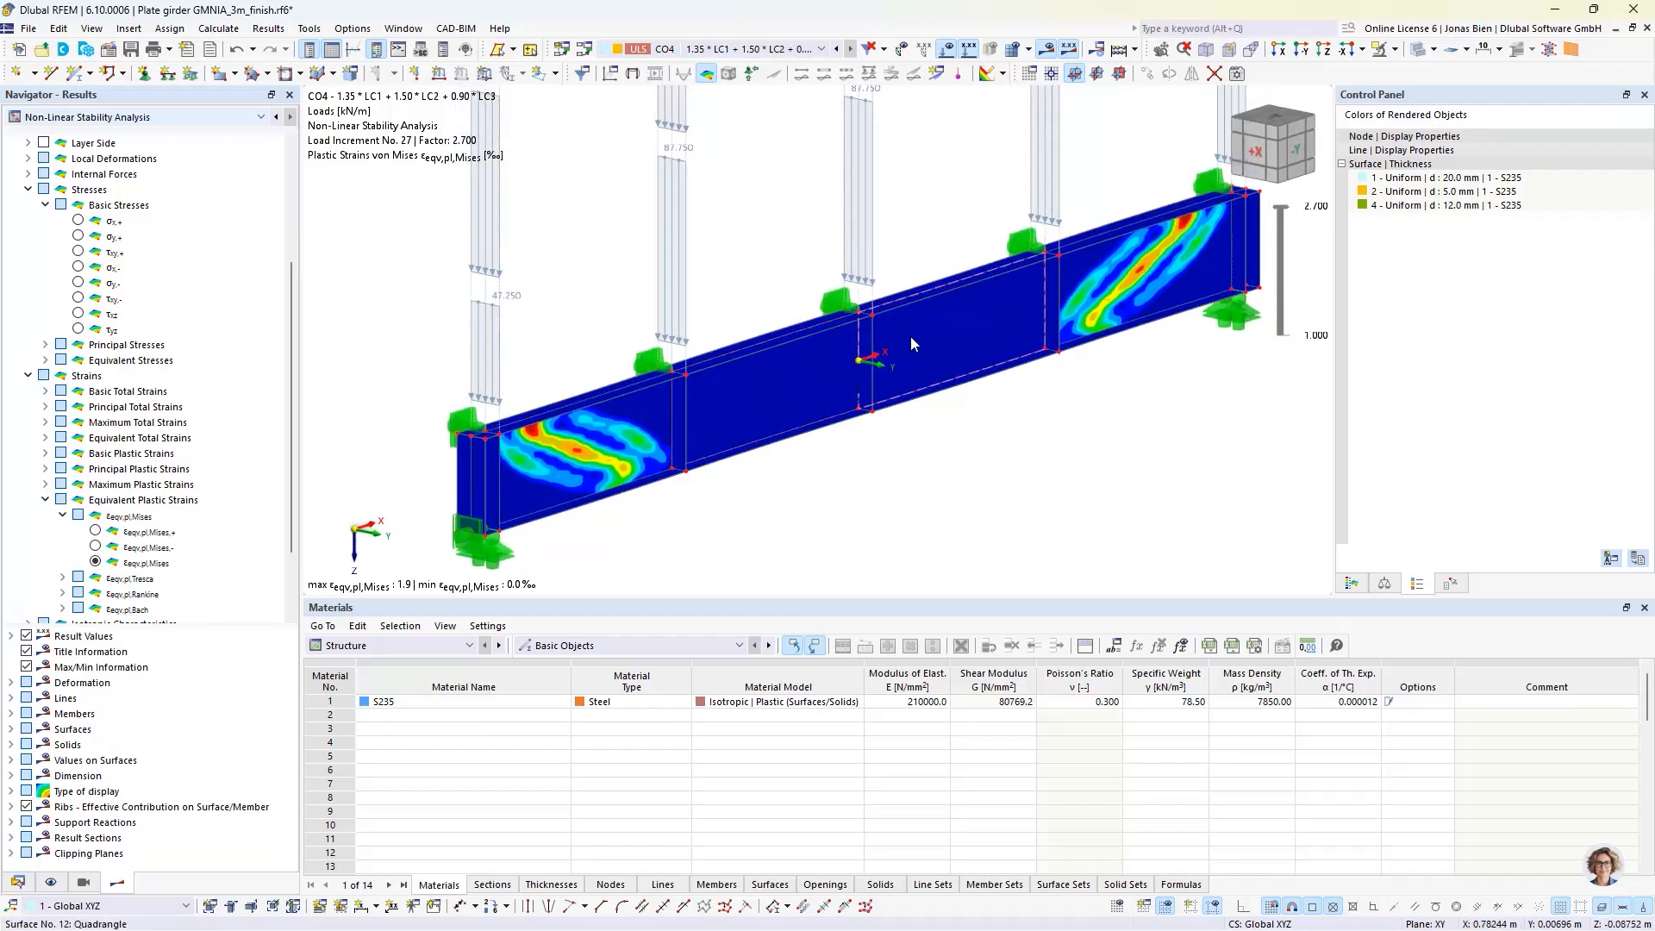
{"action": "mouse_move", "coordinate": [628, 437]}
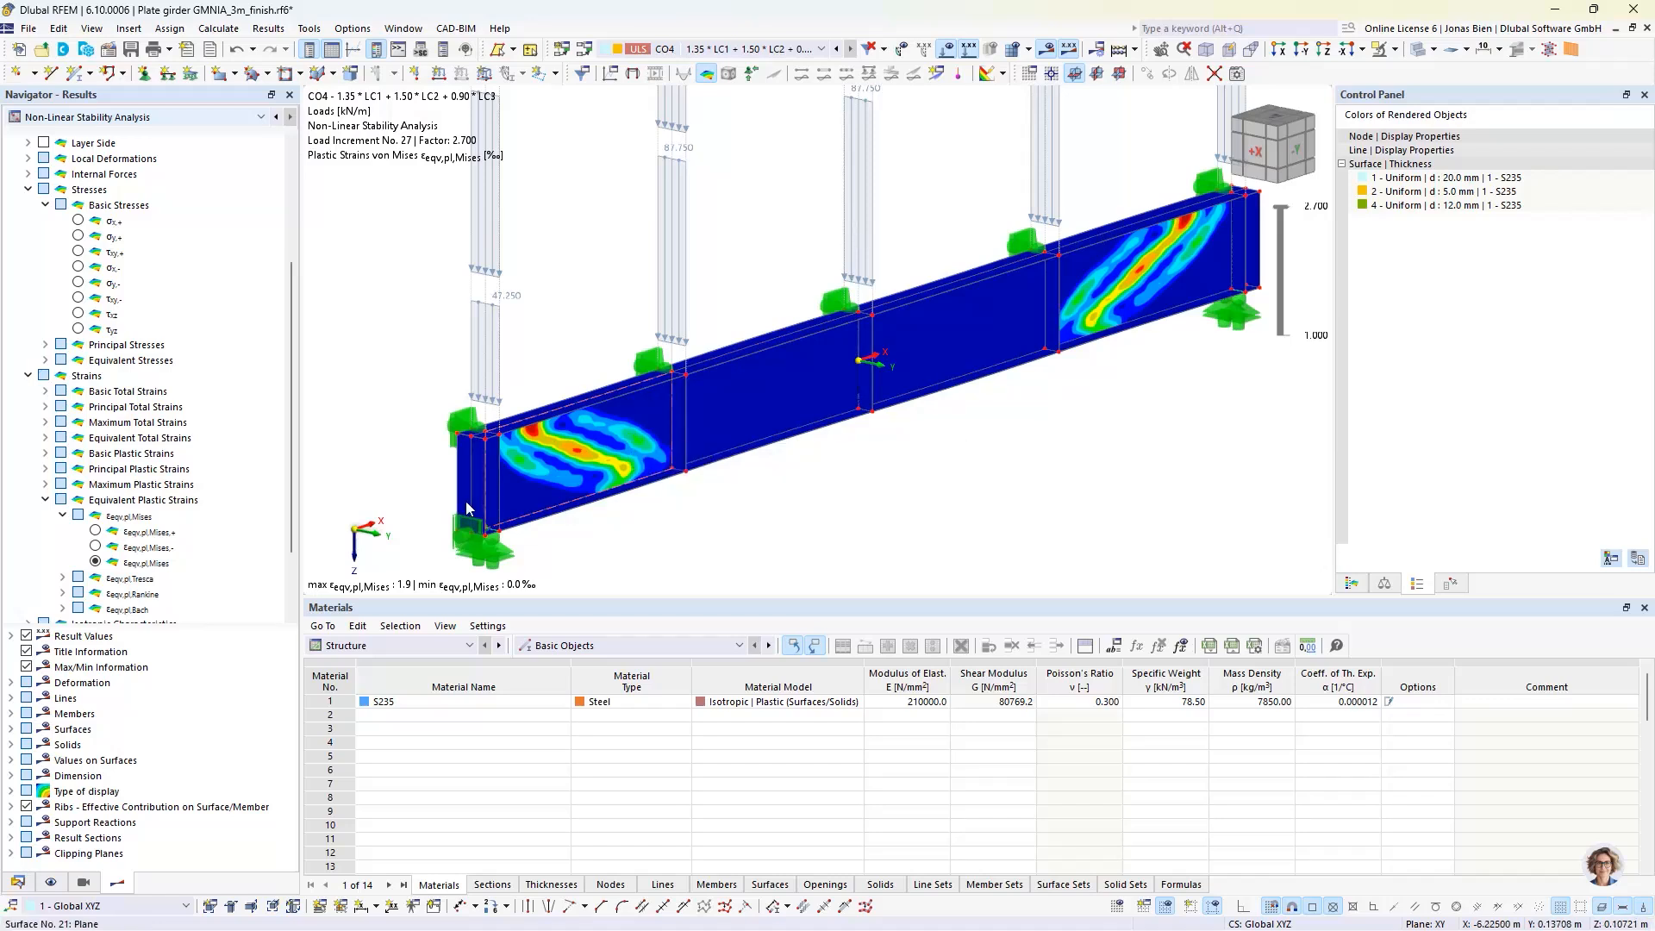
{"action": "left_click", "coordinate": [1353, 582]}
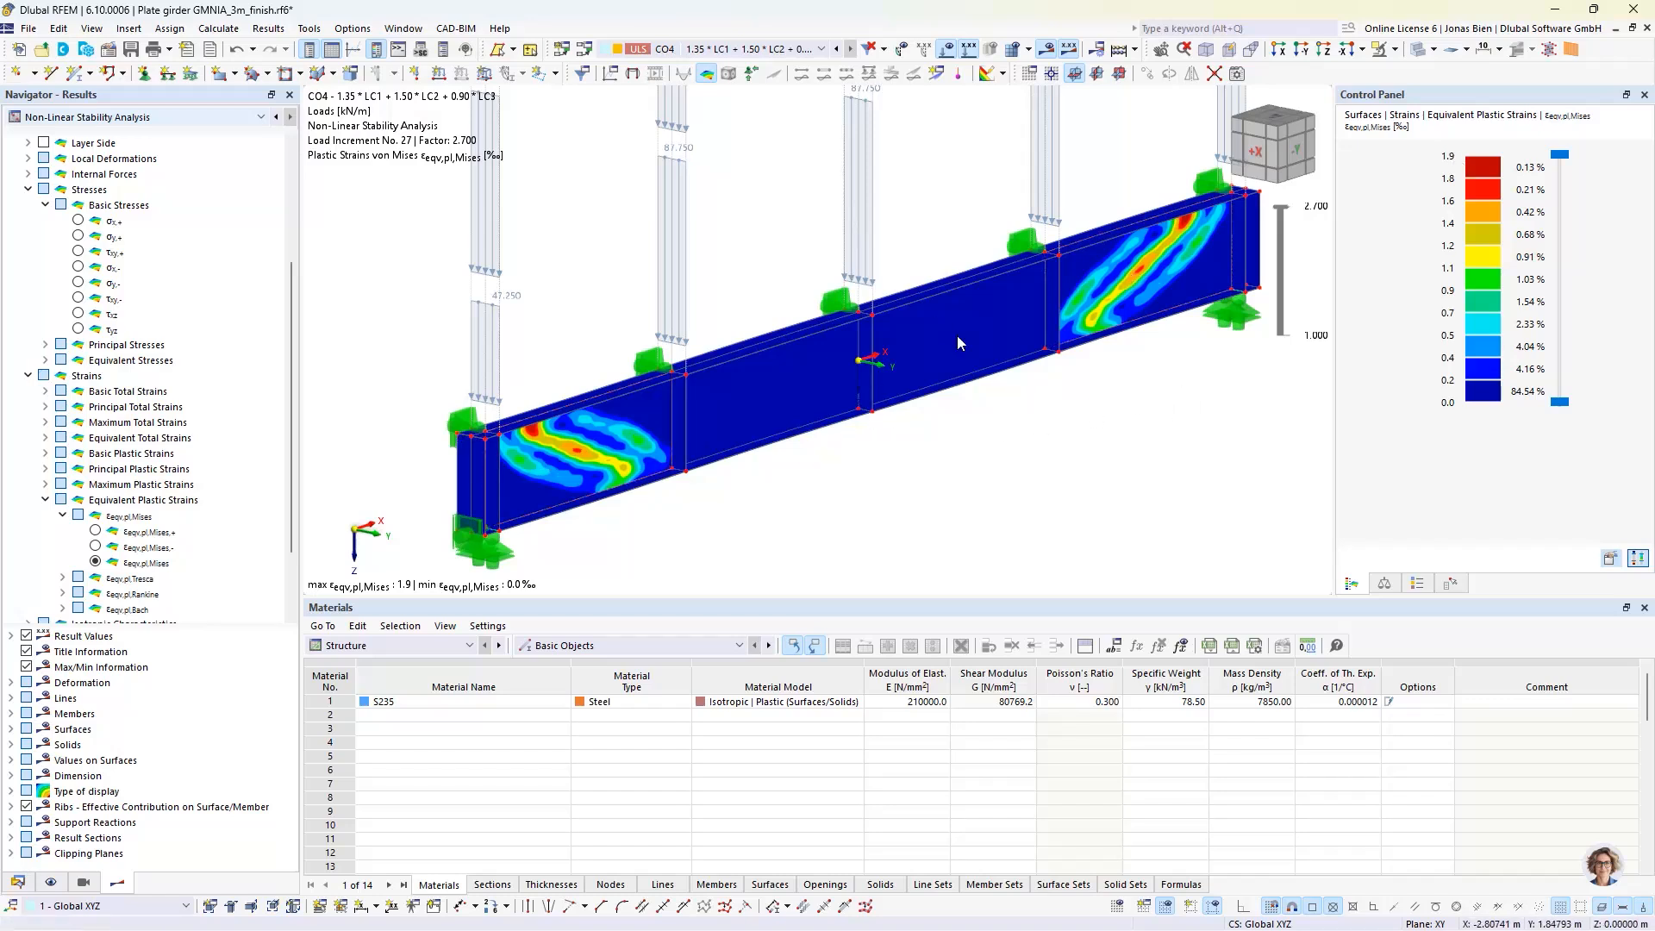
Step: Compare the plastic strains in the end web panels at load factor 2.660 with those at load factor 2.700
{"action": "left_click_drag", "start_coordinate": [1277, 205], "coordinate": [1280, 226]}
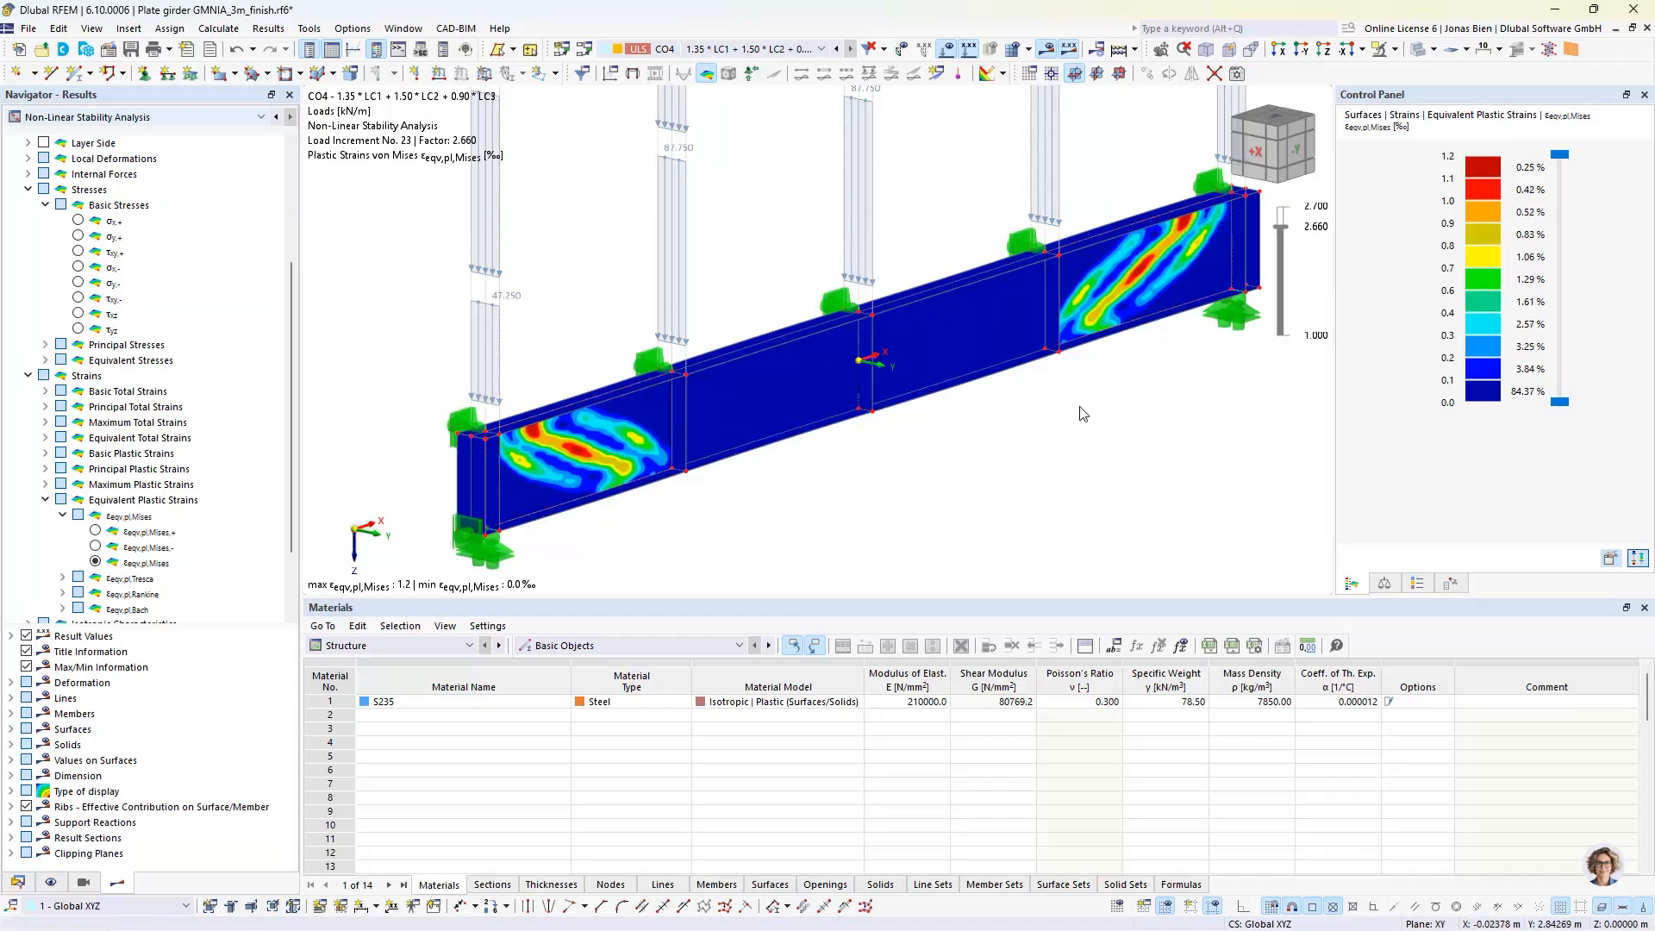
{"action": "left_click_drag", "start_coordinate": [1279, 230], "coordinate": [1283, 200]}
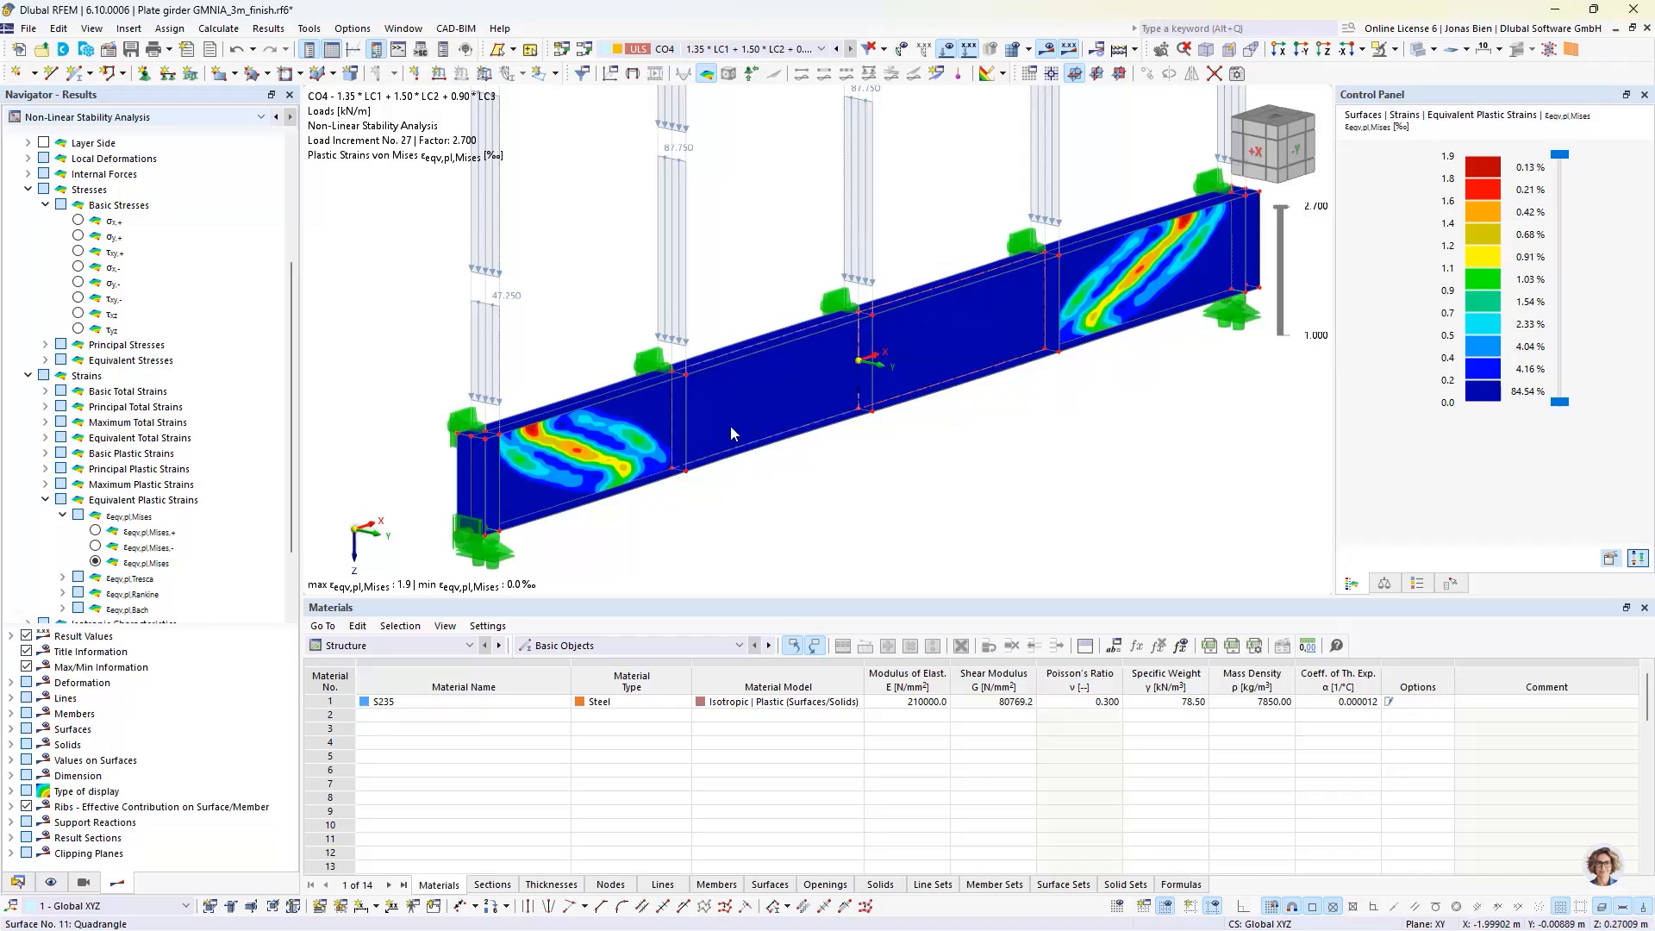
{"action": "middle_click_drag", "start_coordinate": [789, 489], "coordinate": [764, 479], "text": "ctrl"}
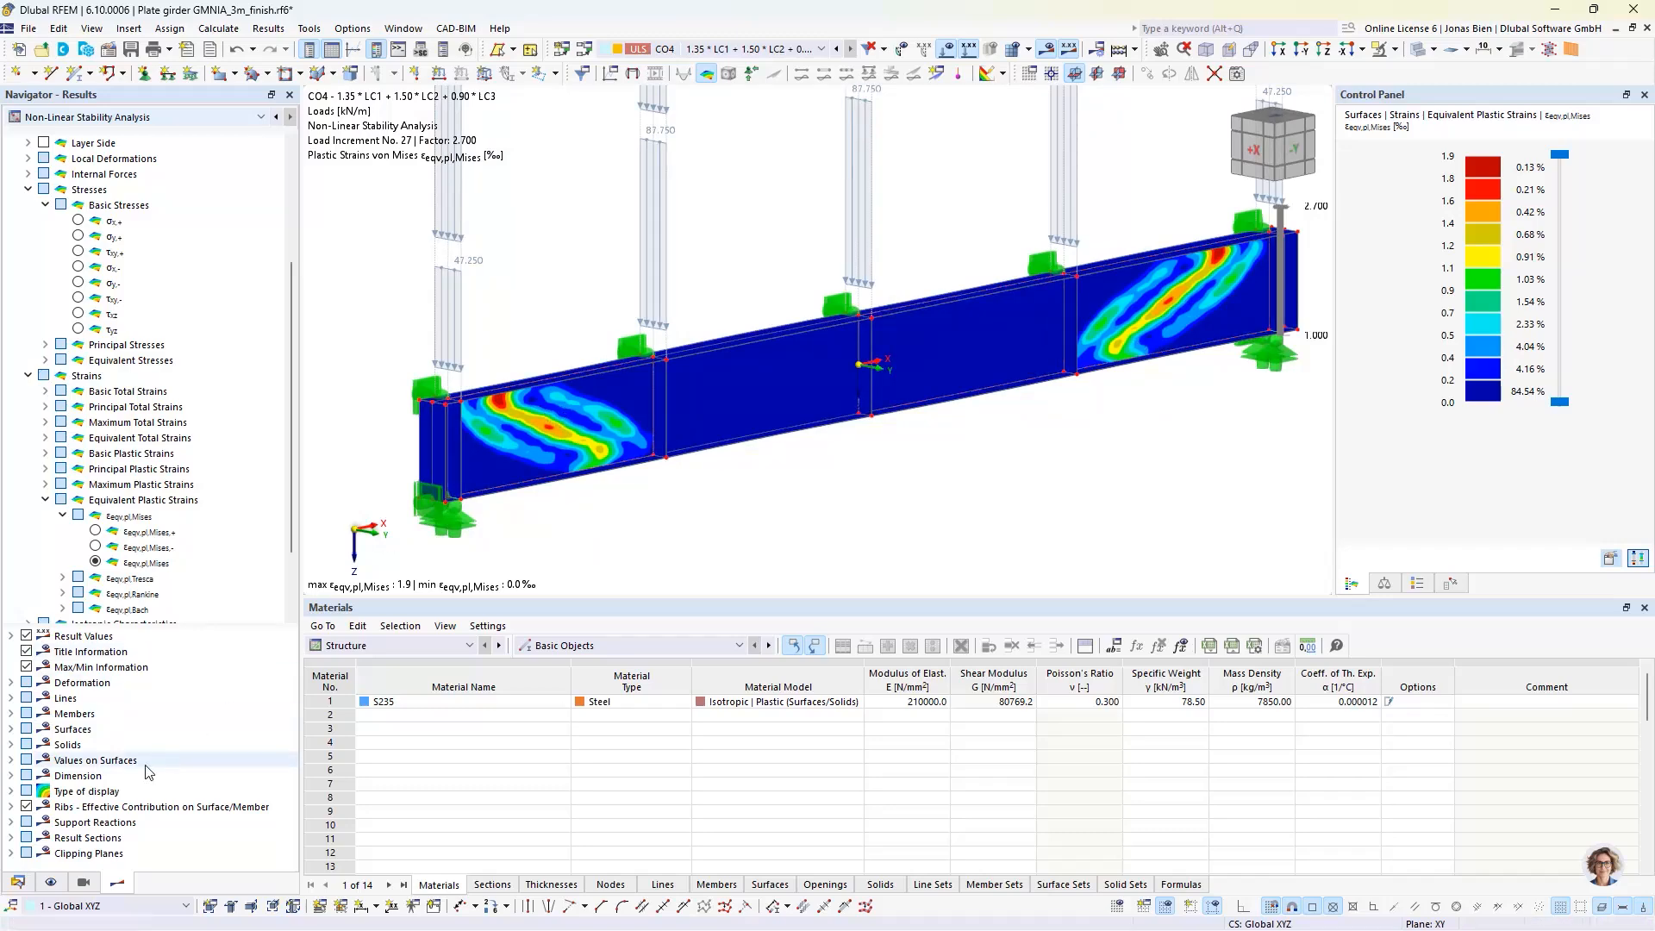
Step: Examine the 3 m girder's calculation diagram CD1 of load factor versus maximum deformation |u| for CO4, and close it
{"action": "left_click", "coordinate": [17, 882]}
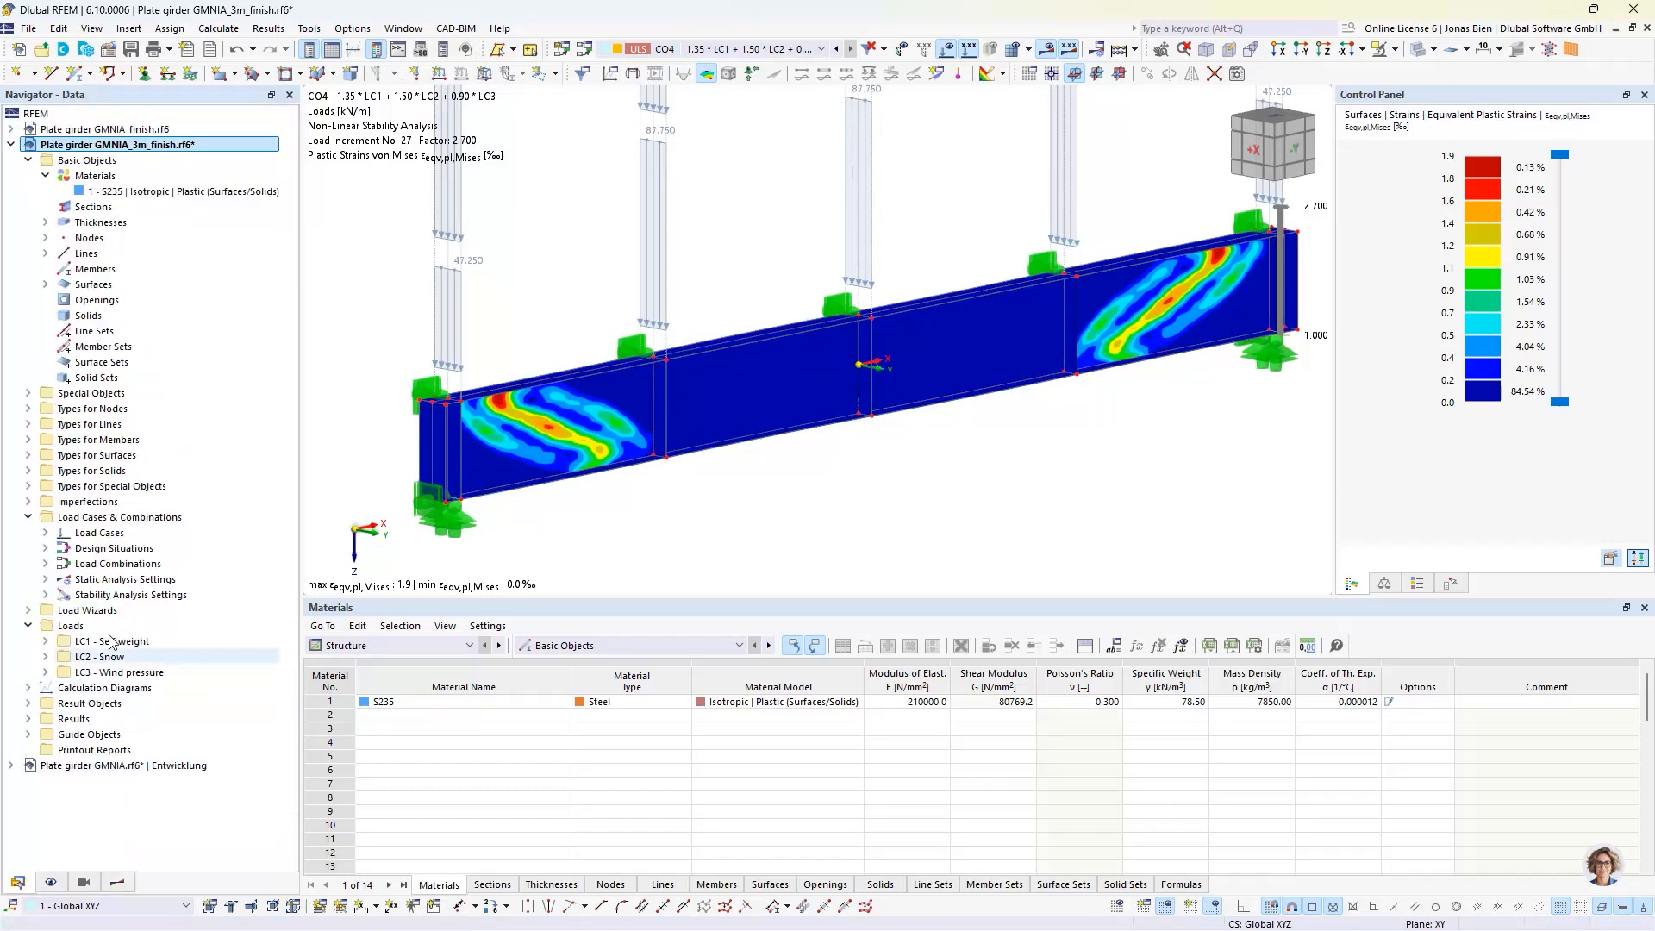
{"action": "left_click", "coordinate": [28, 688]}
{"action": "double_click", "coordinate": [121, 704]}
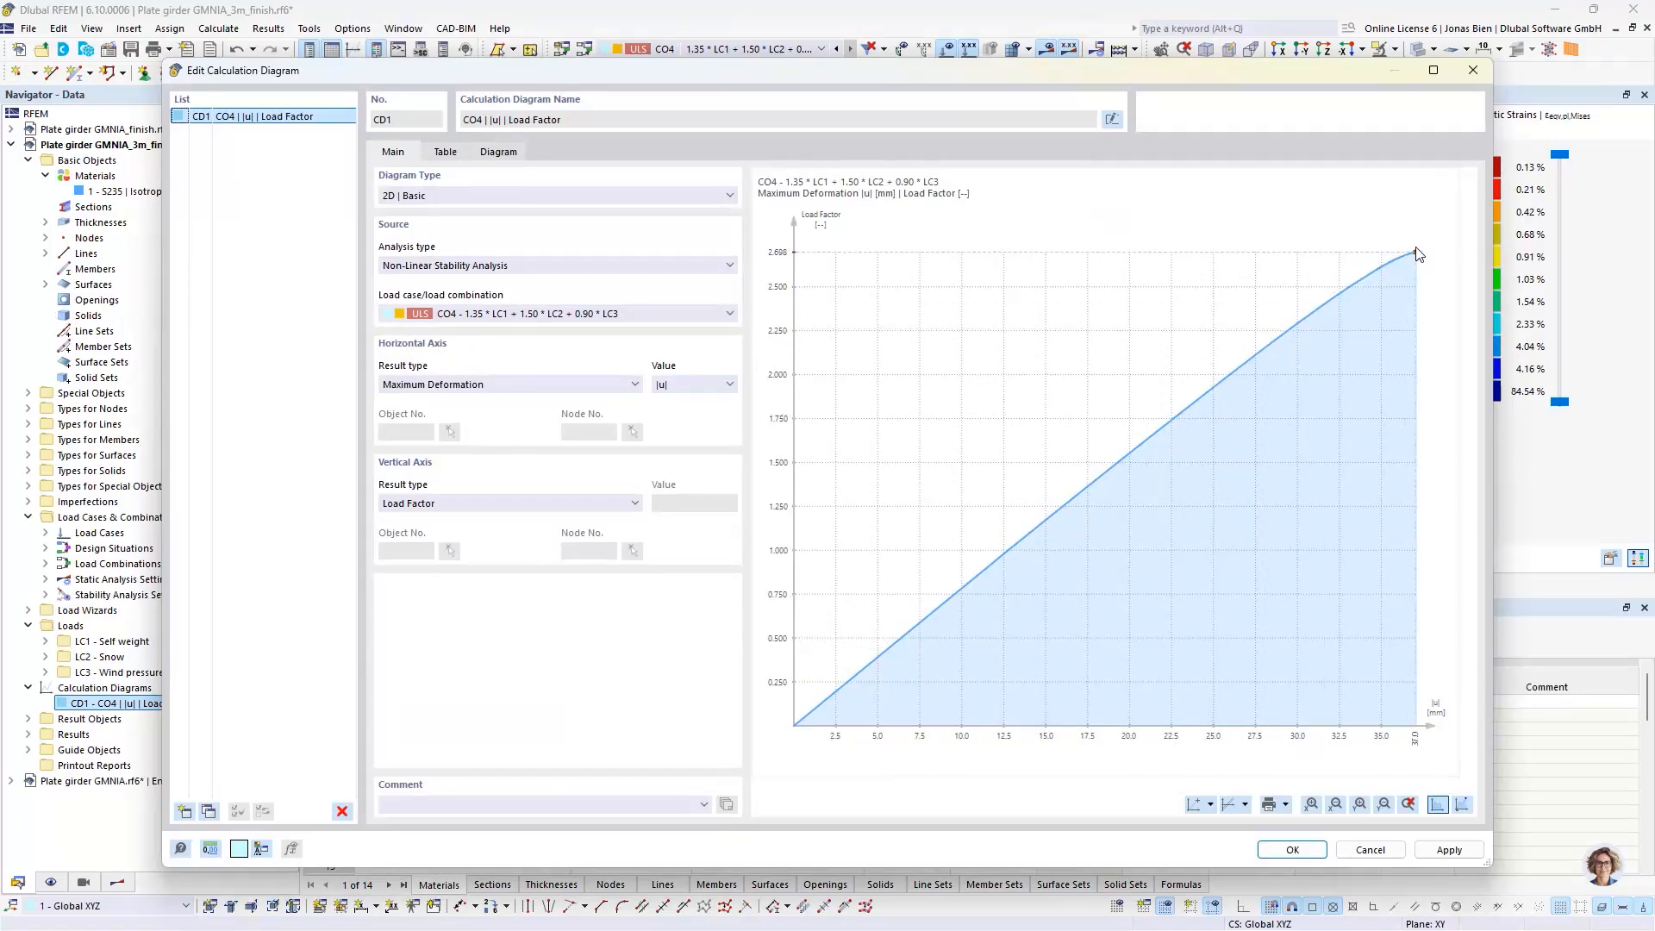
{"action": "left_click_drag", "start_coordinate": [1267, 84], "coordinate": [1319, 117]}
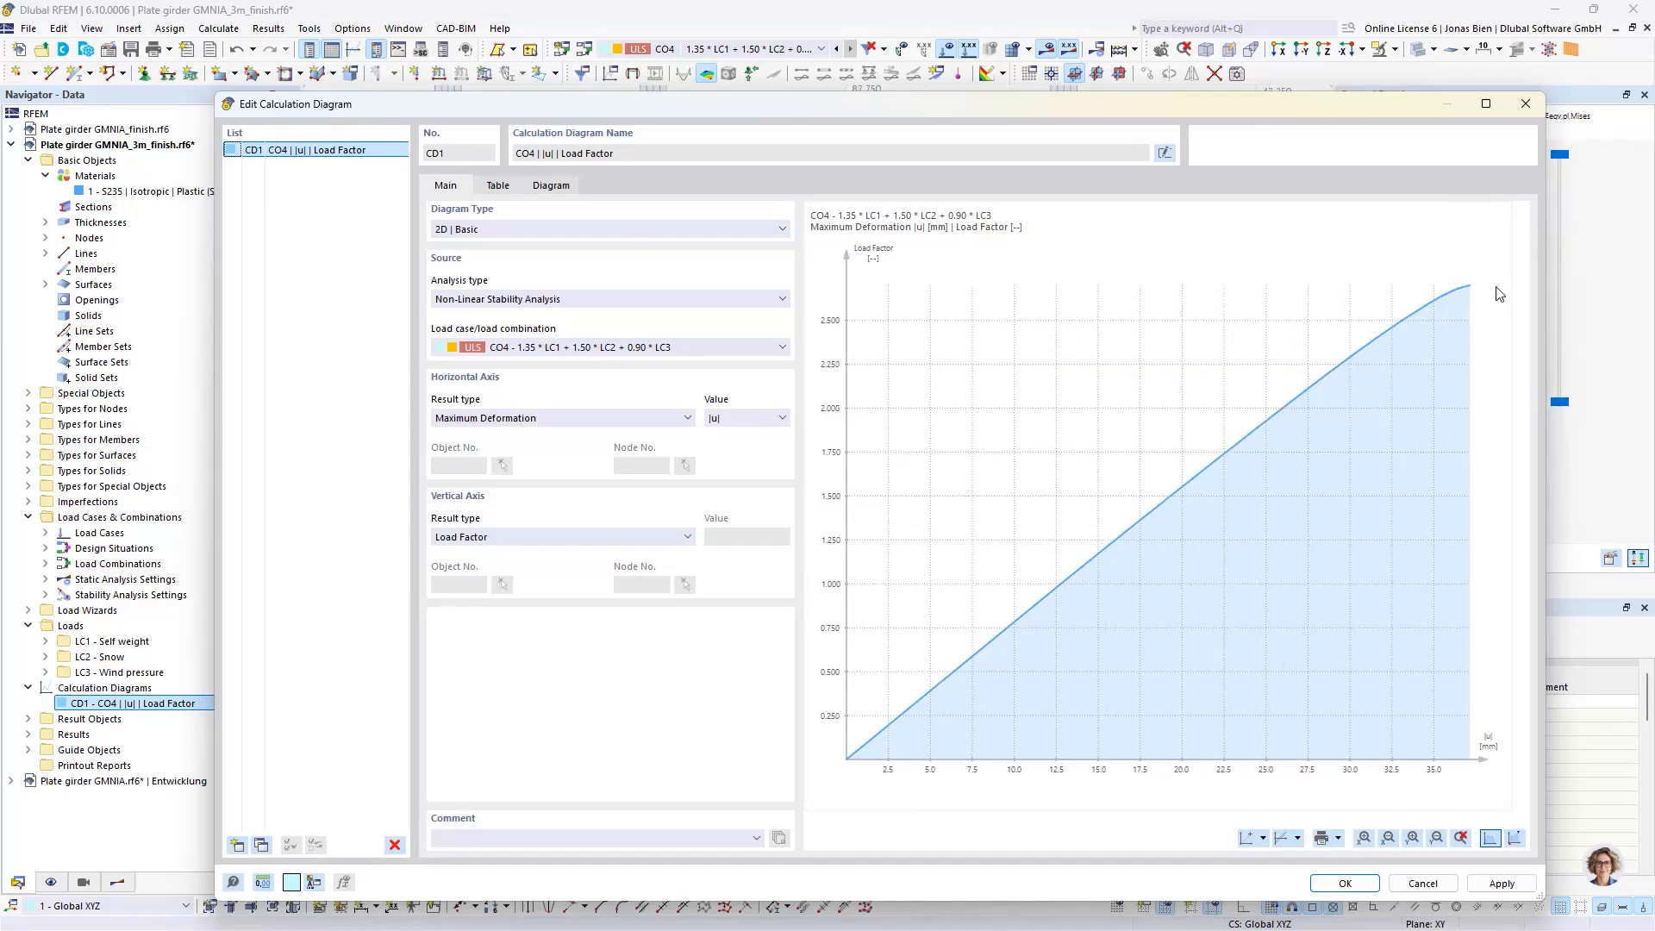
{"action": "mouse_move", "coordinate": [1466, 289]}
{"action": "left_click", "coordinate": [1524, 104]}
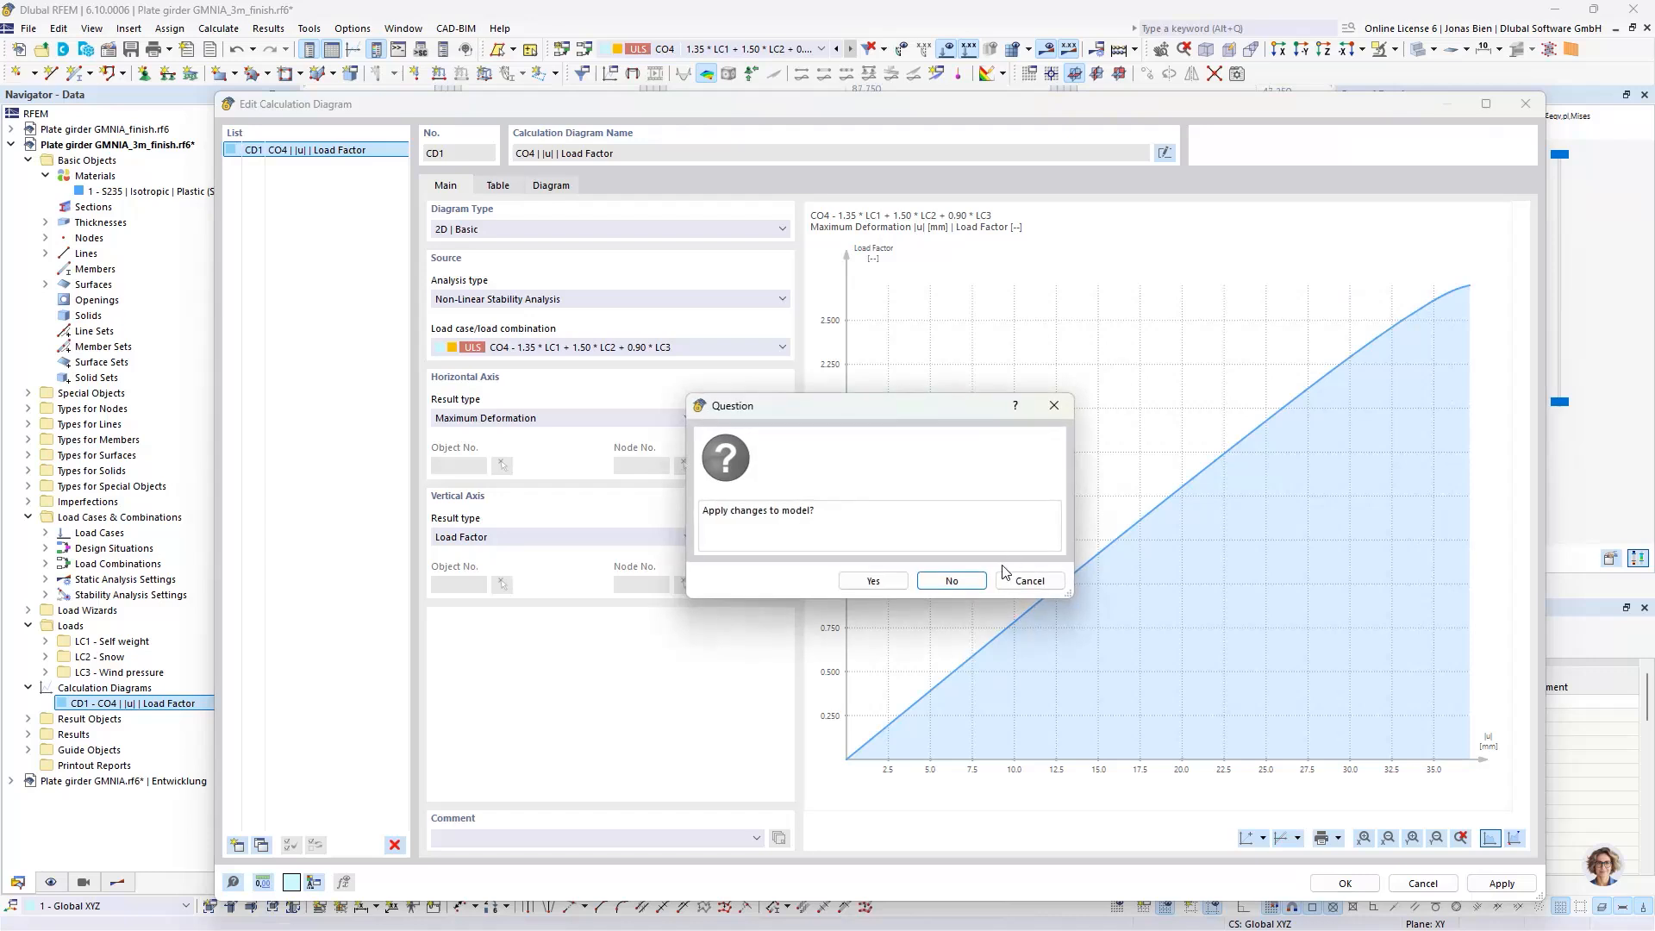
{"action": "left_click", "coordinate": [896, 580]}
{"action": "scroll", "coordinate": [1027, 379], "scroll_direction": "down", "scroll_amount": 1}
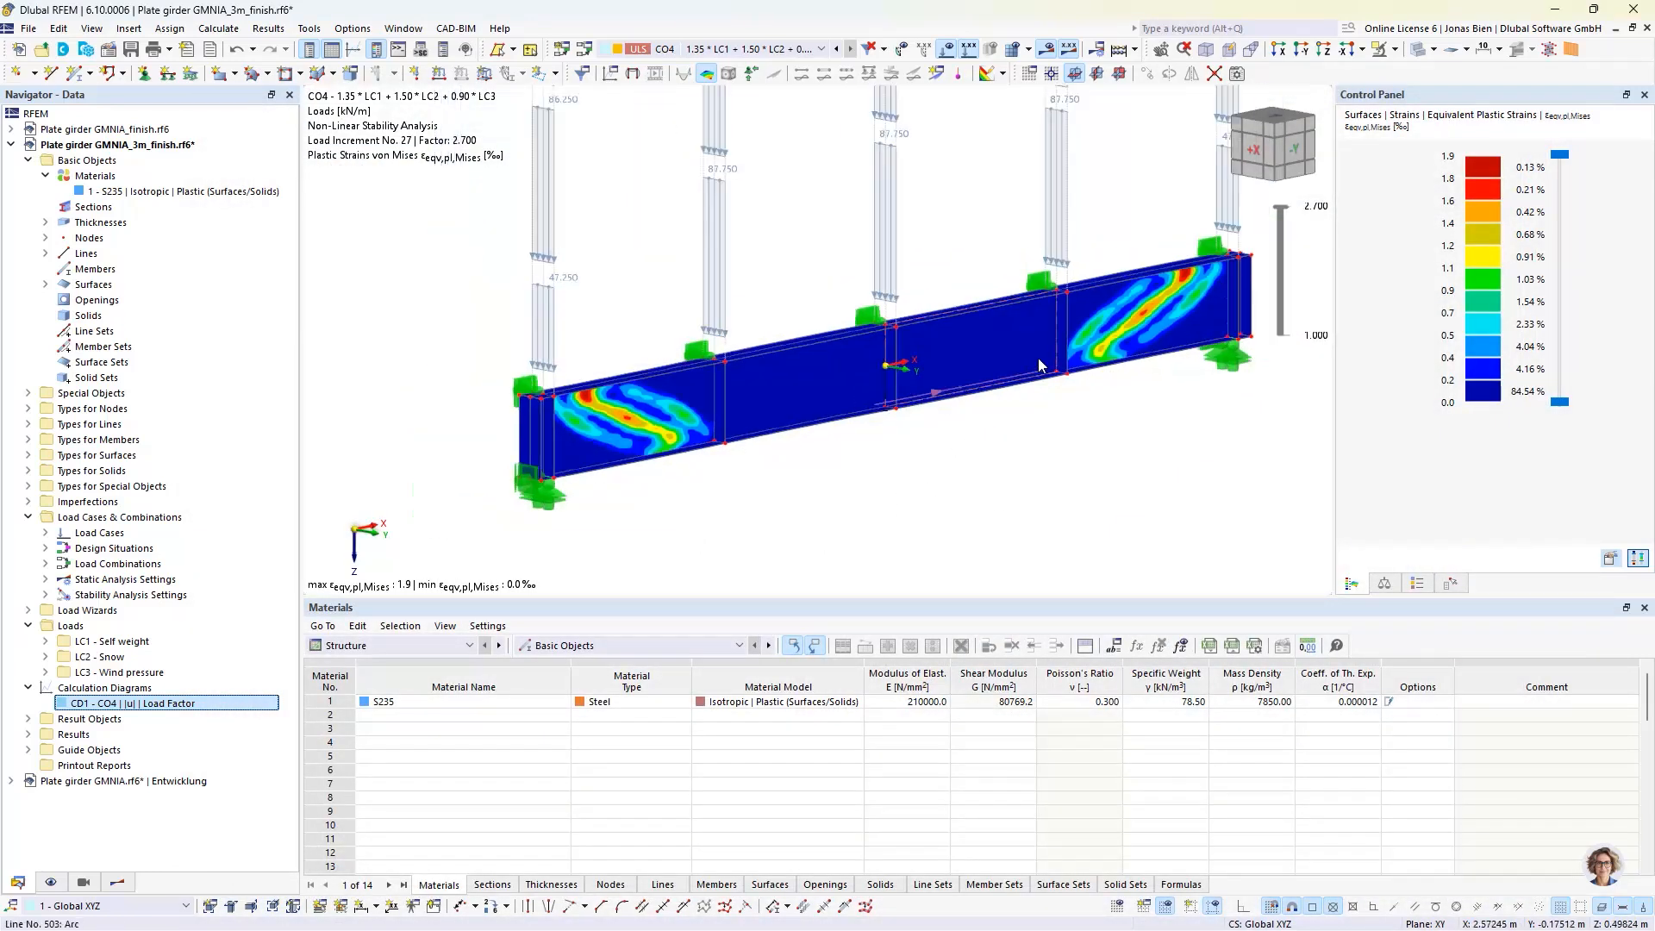
{"action": "middle_click_drag", "start_coordinate": [1043, 363], "coordinate": [993, 415]}
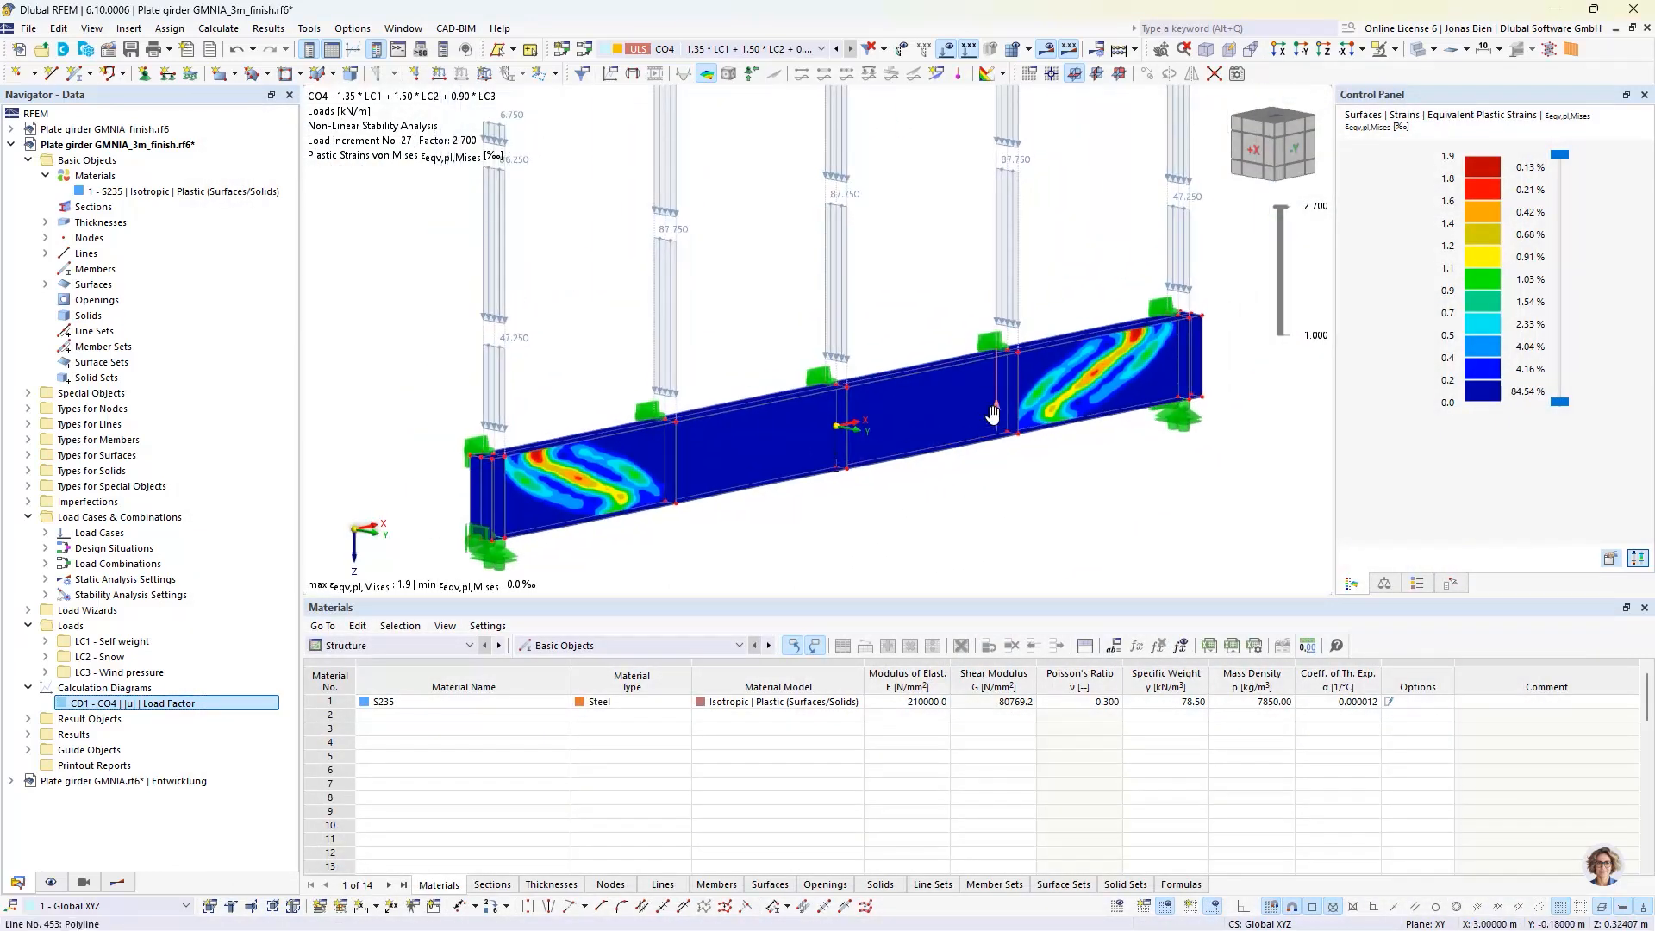